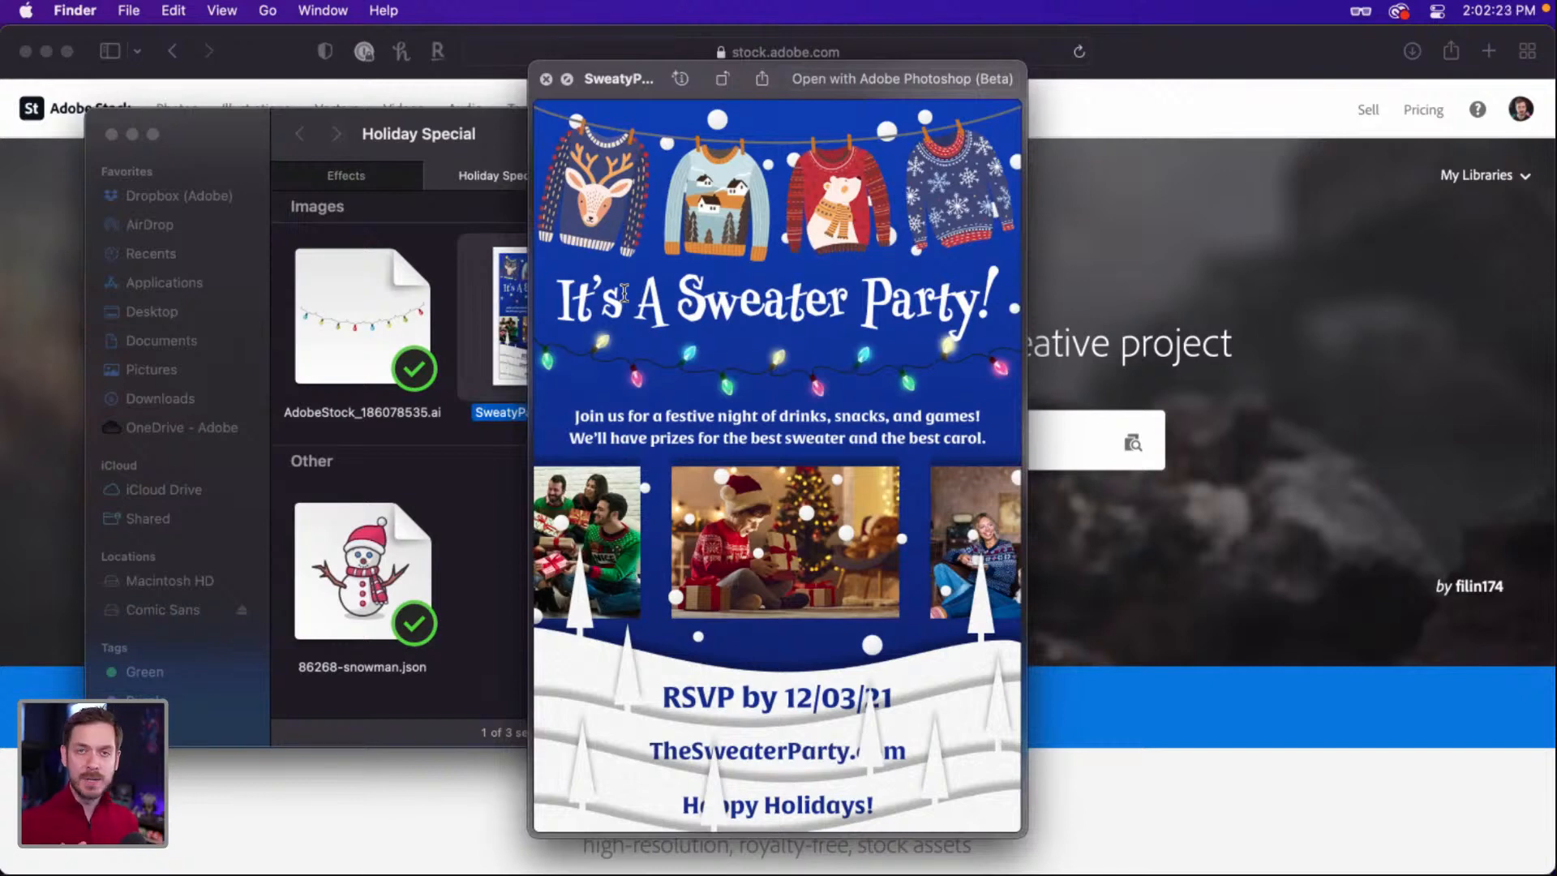
Close the preview of SweatyPartyInvite.psd and open the file in Adobe XD.
key(space)
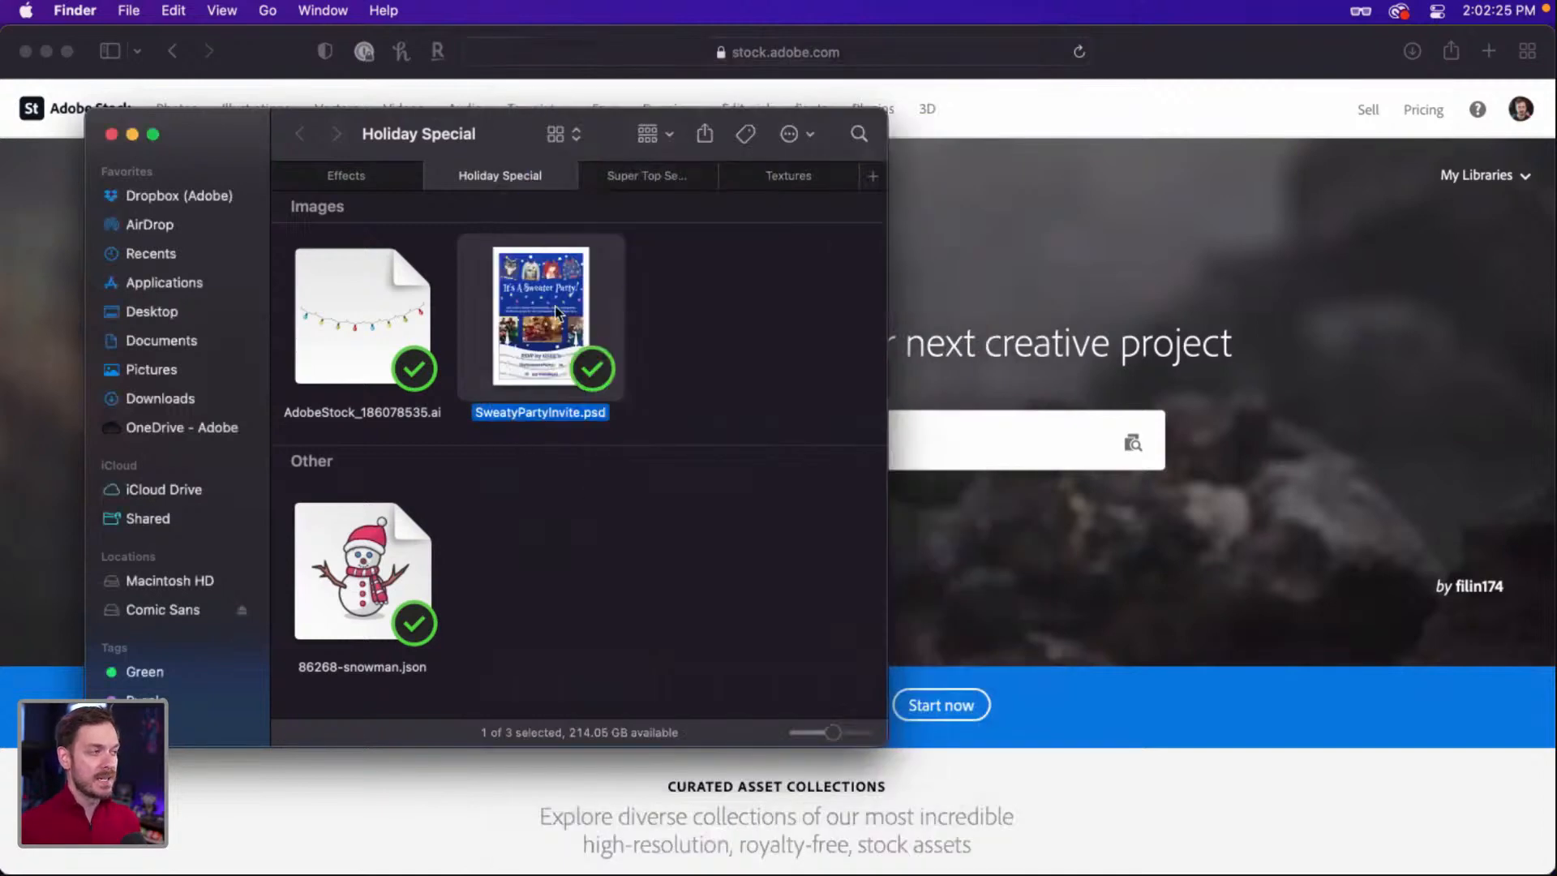
right_click(537, 288)
mouse_move(678, 316)
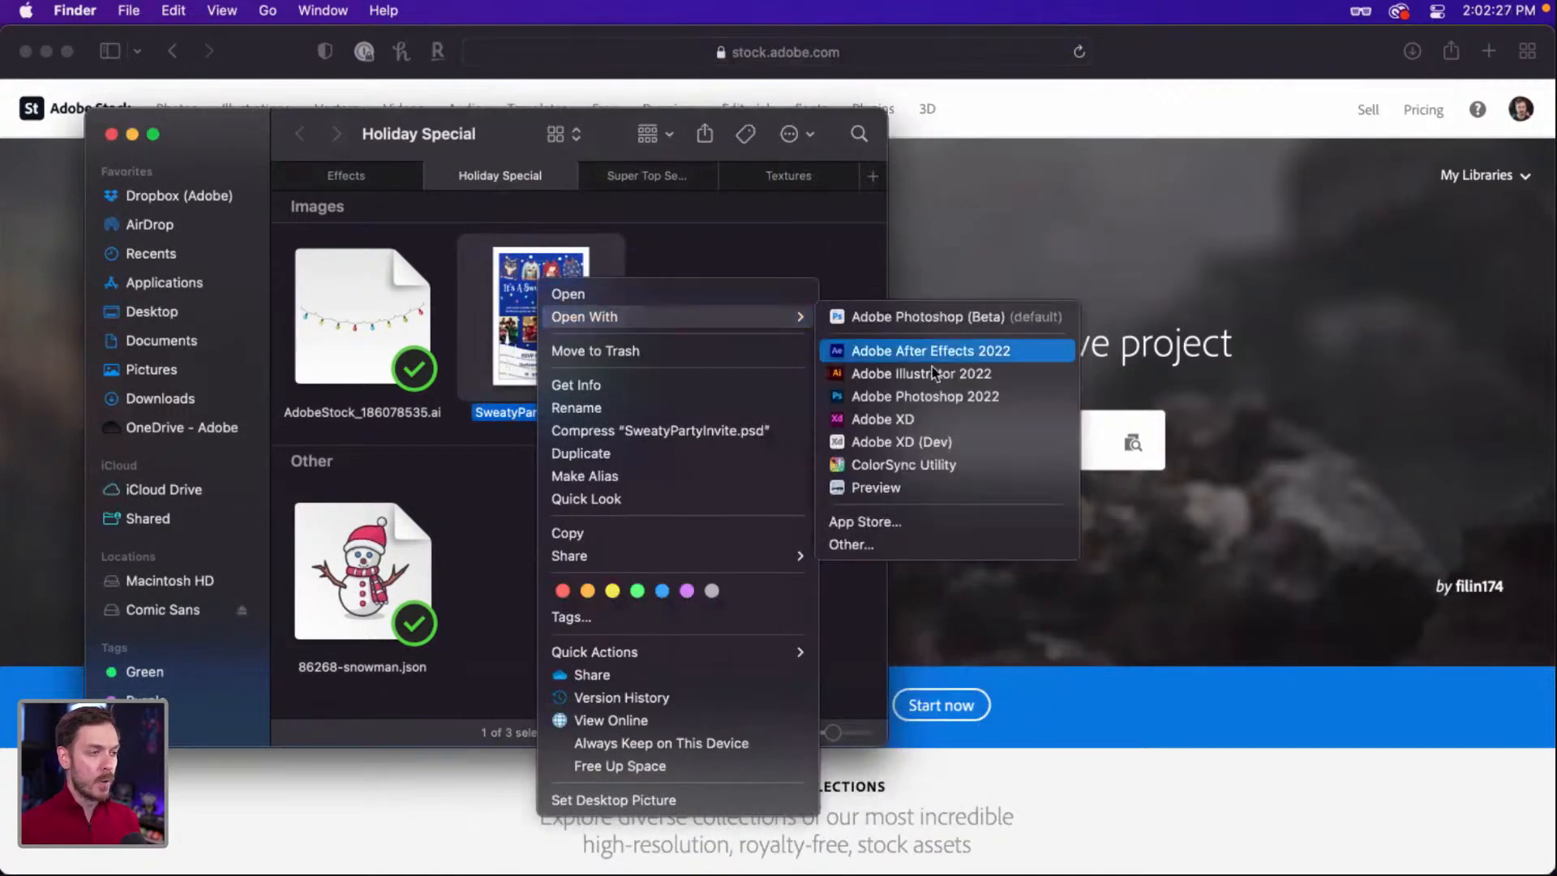
click(927, 416)
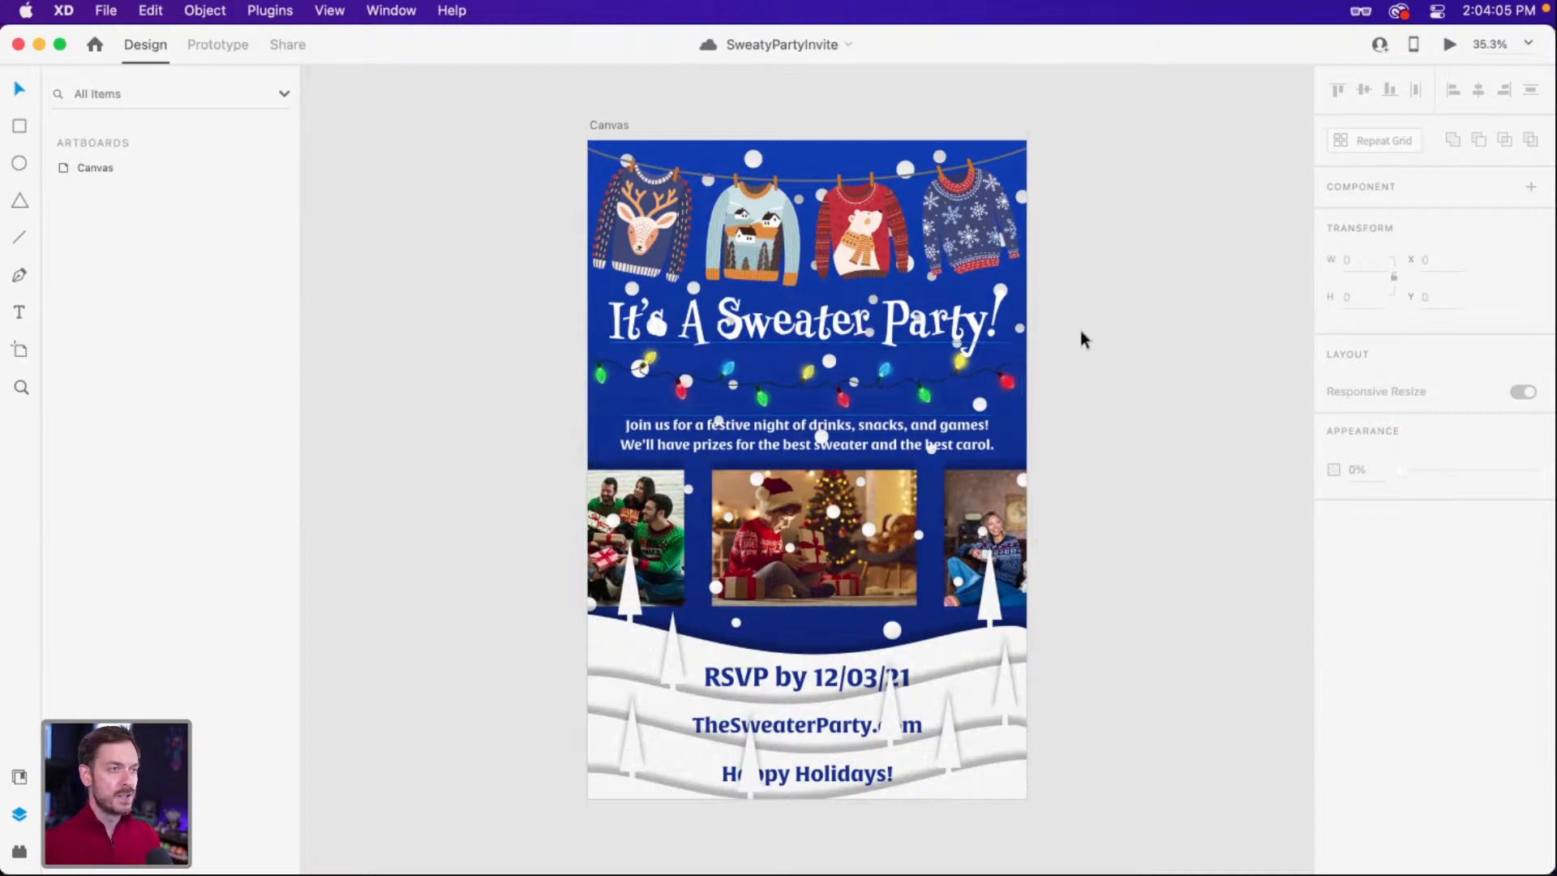
Examine the Canvas artboard and its Sweaters group, selecting the deer sweater inside the group.
click(600, 124)
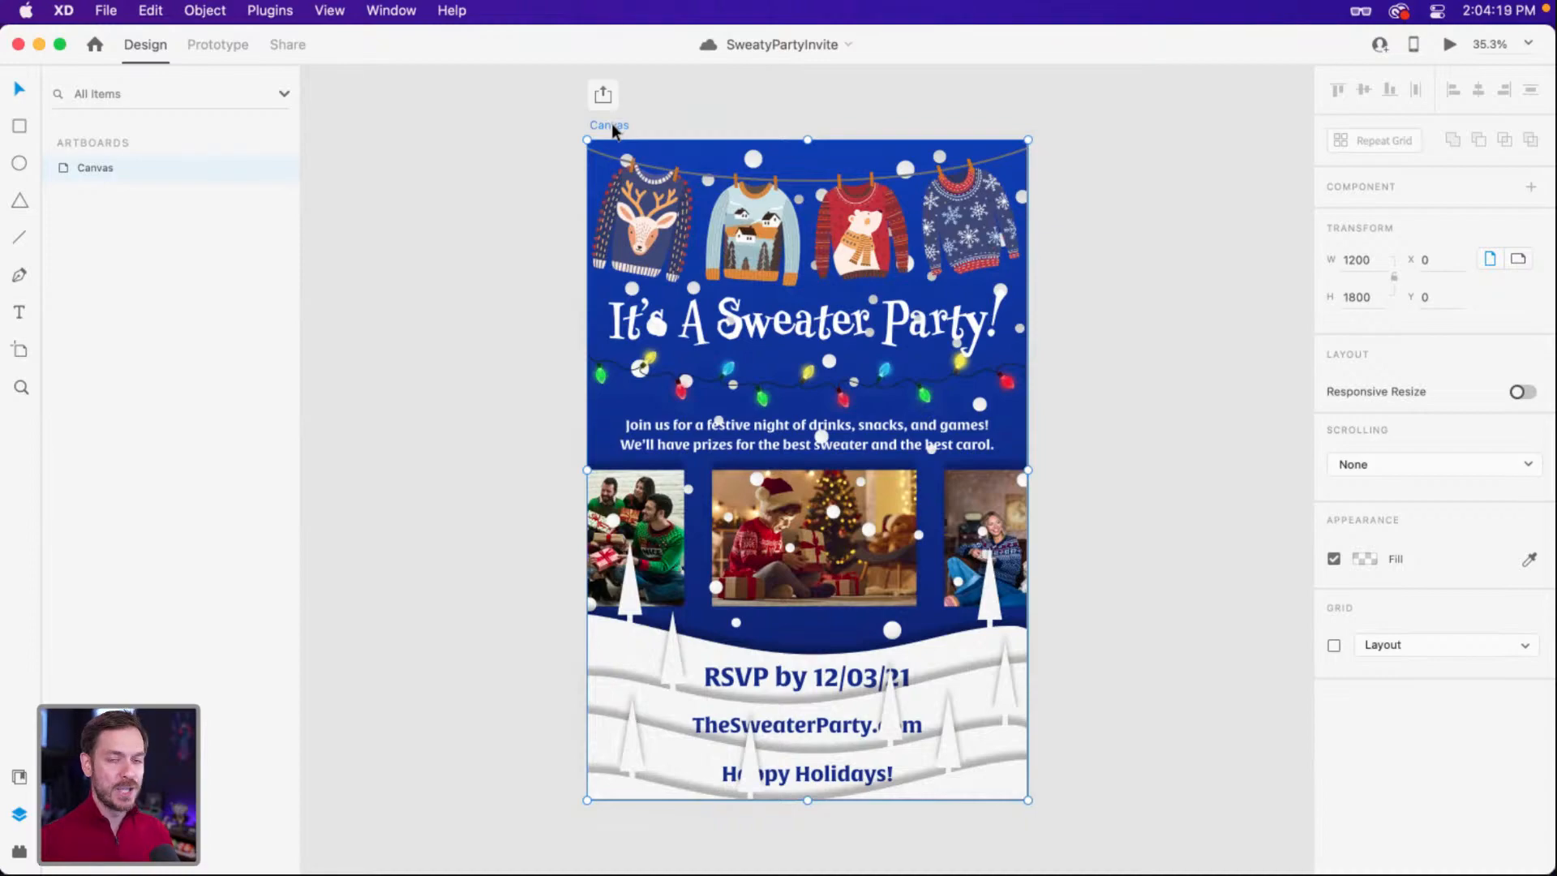
click(640, 188)
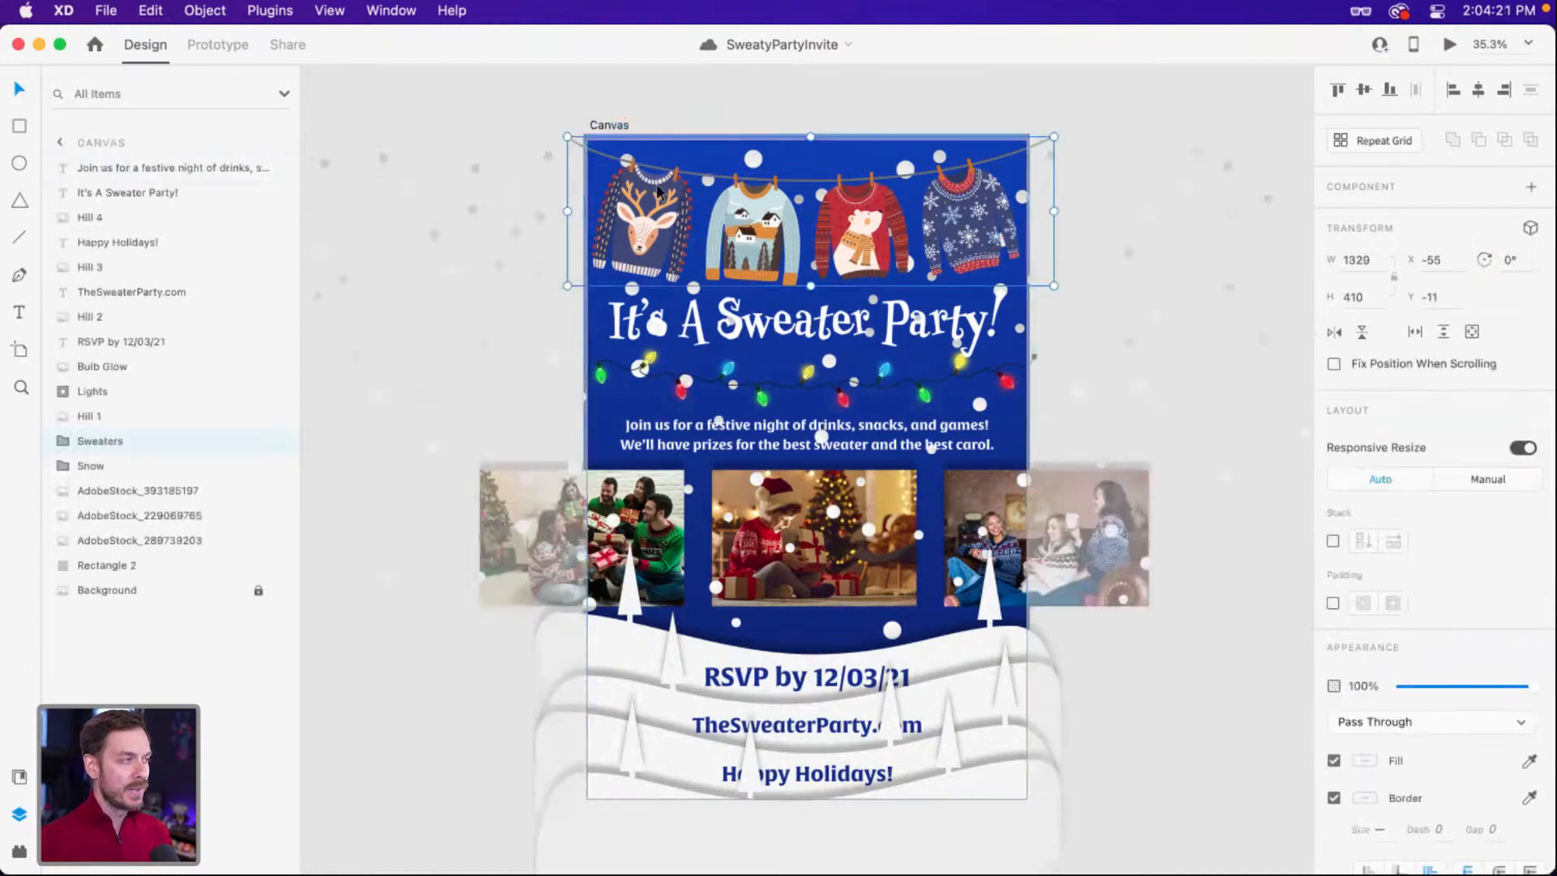
scroll(658, 192, up, 10)
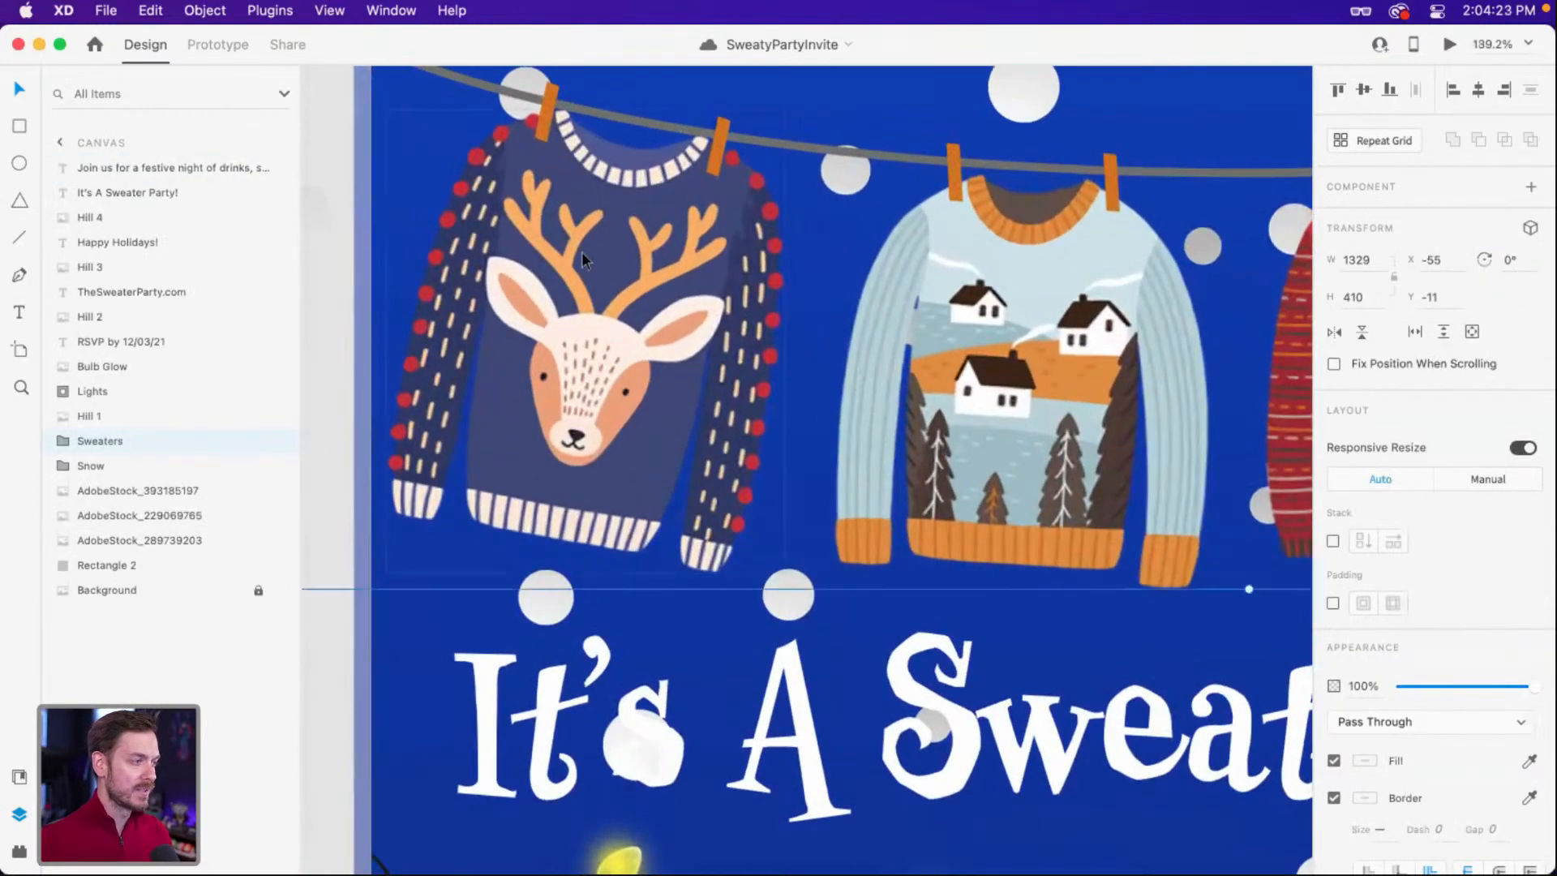
scroll(581, 251, left, 2)
scroll(581, 251, up, 1)
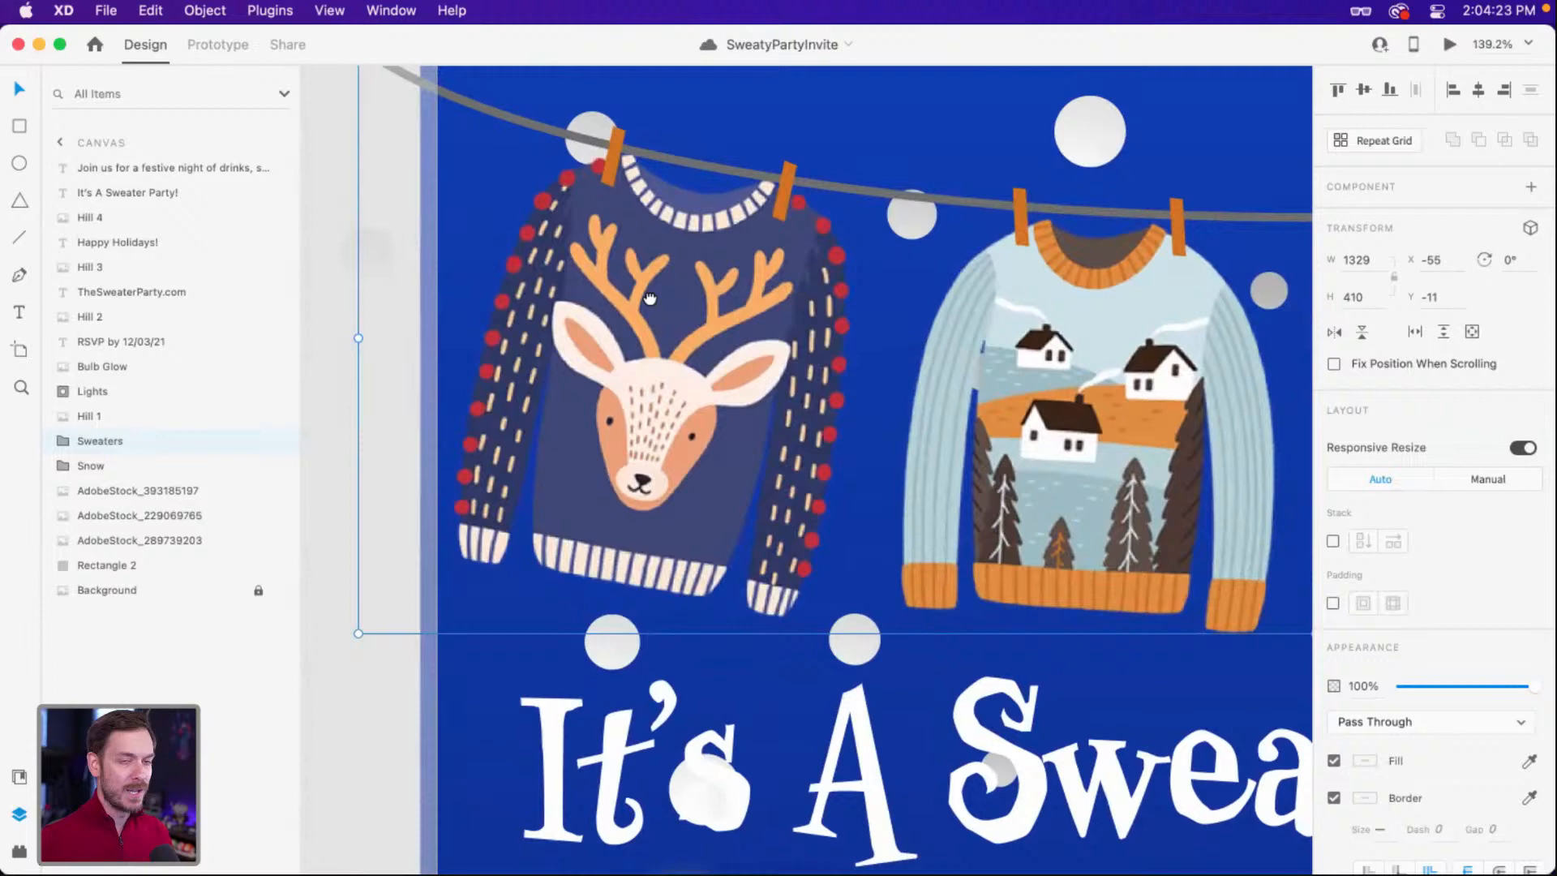
scroll(604, 366, down, 6)
double_click(599, 356)
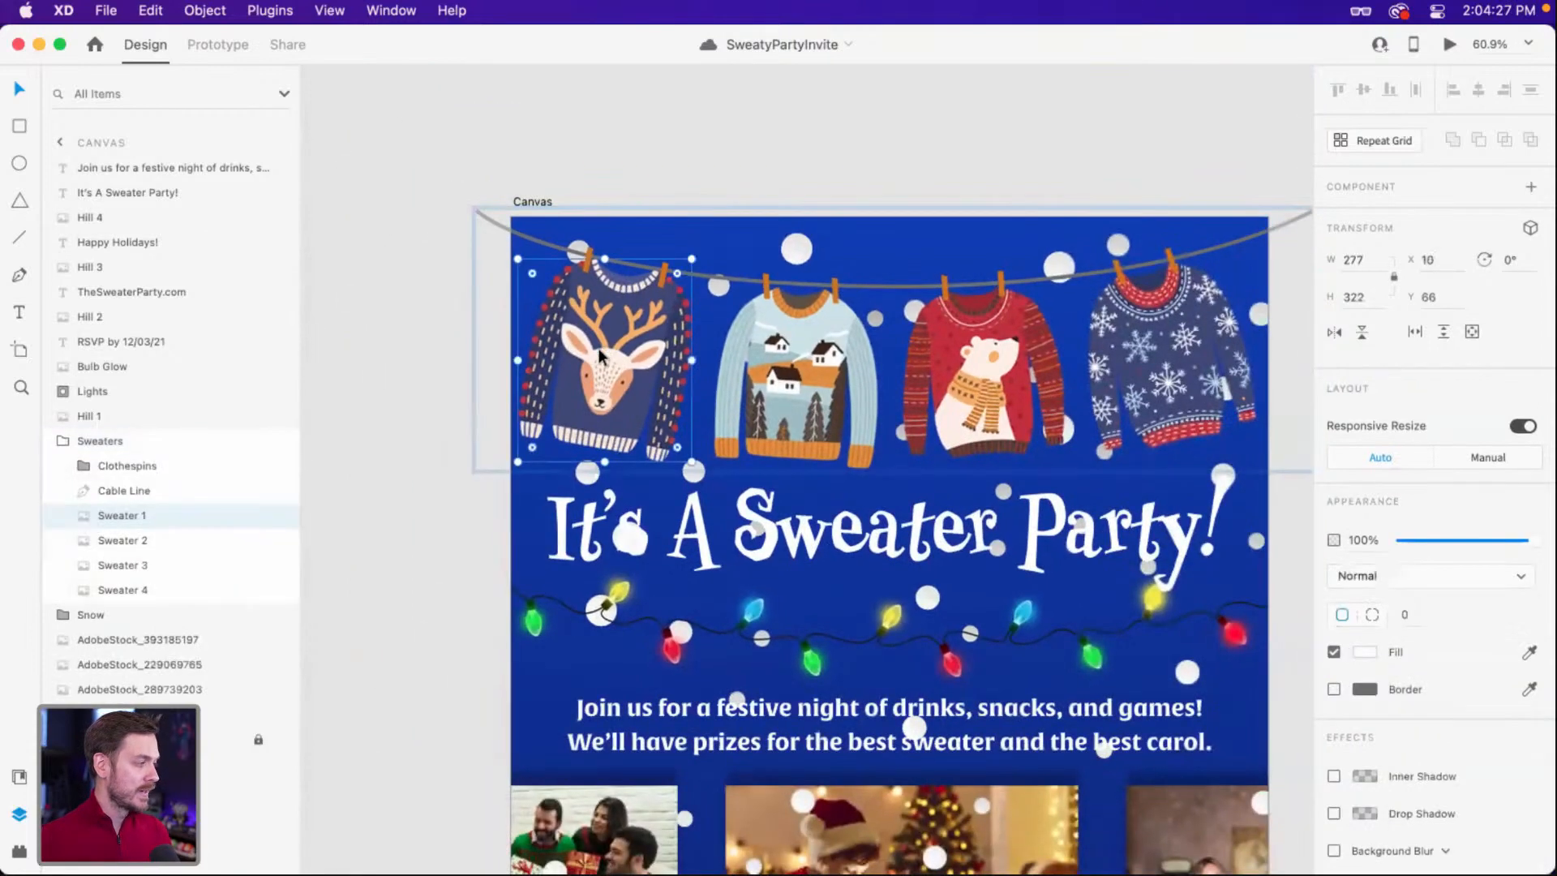
Try moving the deer sweater away from its clothespins, and undo the move.
scroll(599, 351, down, 1)
mouse_move(635, 330)
mouse_down()
mouse_move(687, 349)
mouse_move(631, 318)
mouse_move(615, 336)
mouse_up()
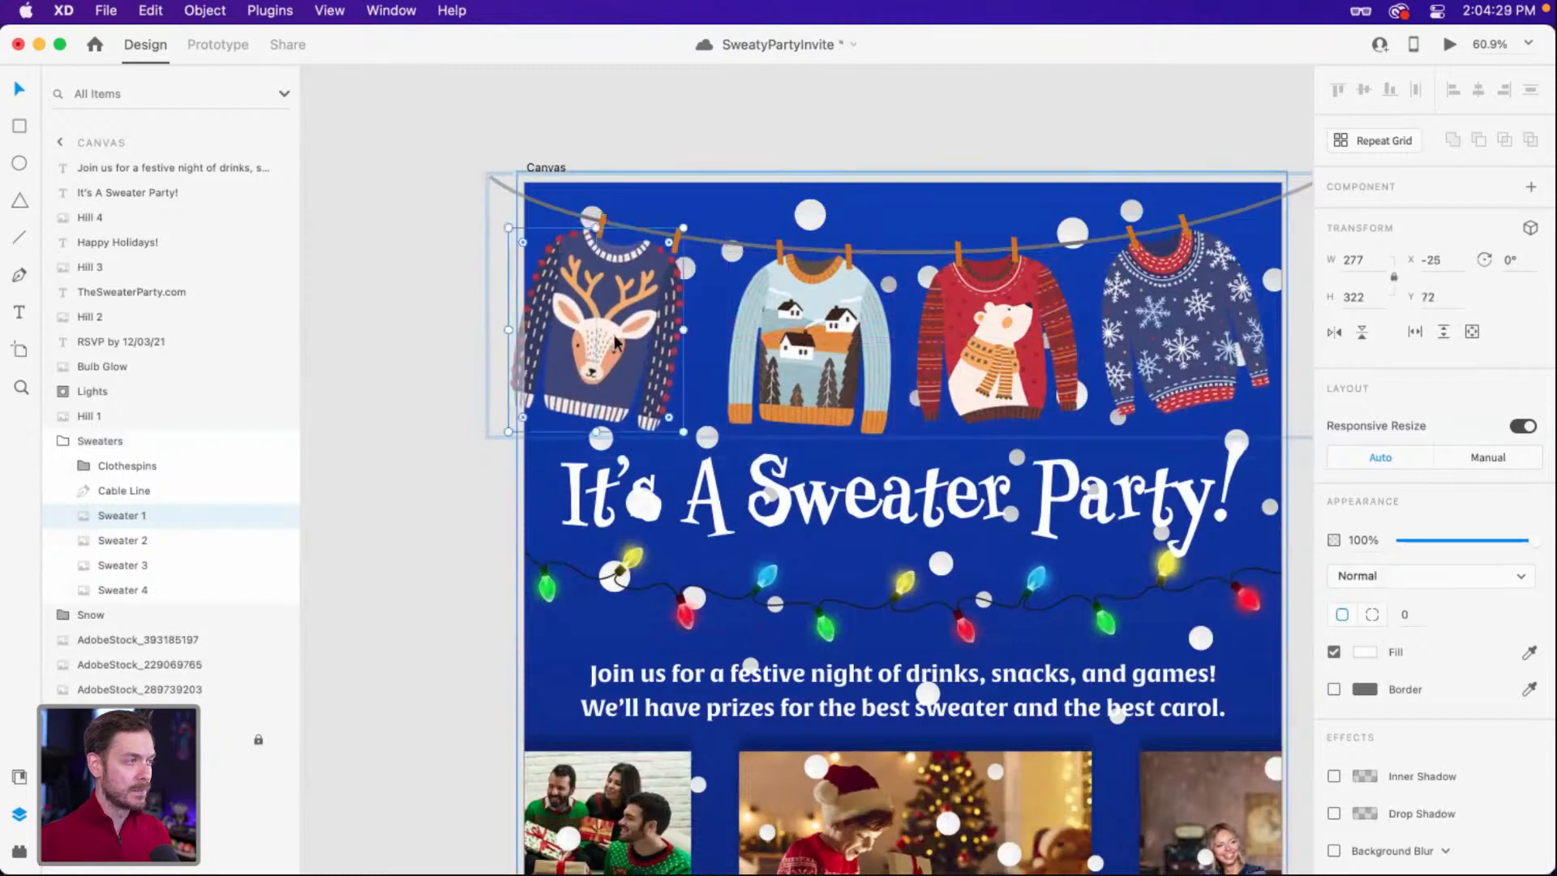
key(super+z)
Examine how the Clothespins group, the deer sweater and the Cable Line are organized within the Sweaters group.
scroll(615, 340, right, 2)
click(534, 242)
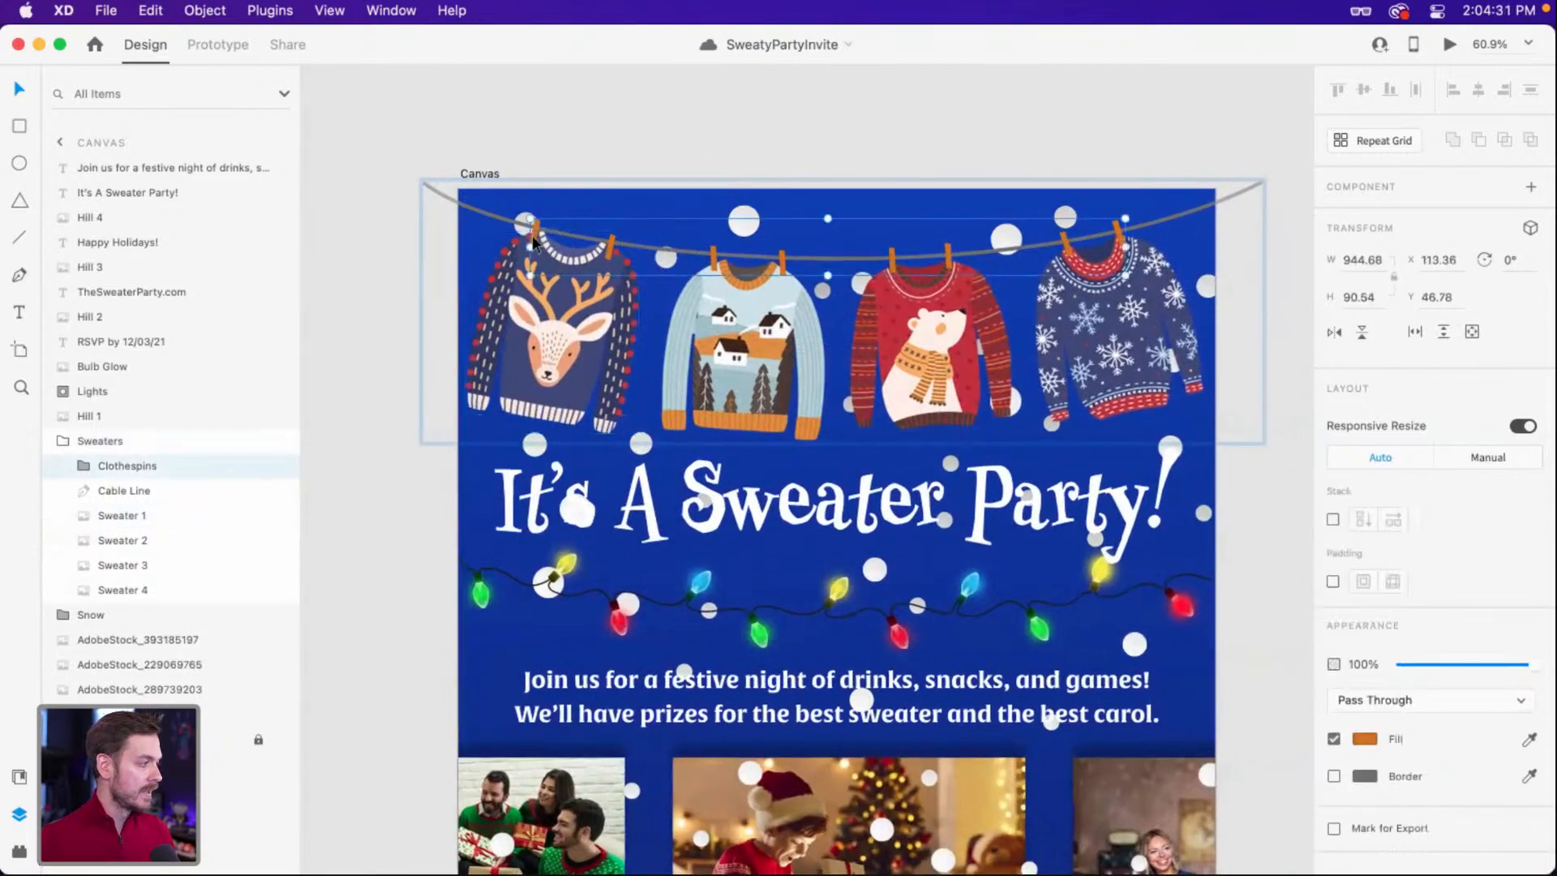
double_click(534, 241)
click(543, 291)
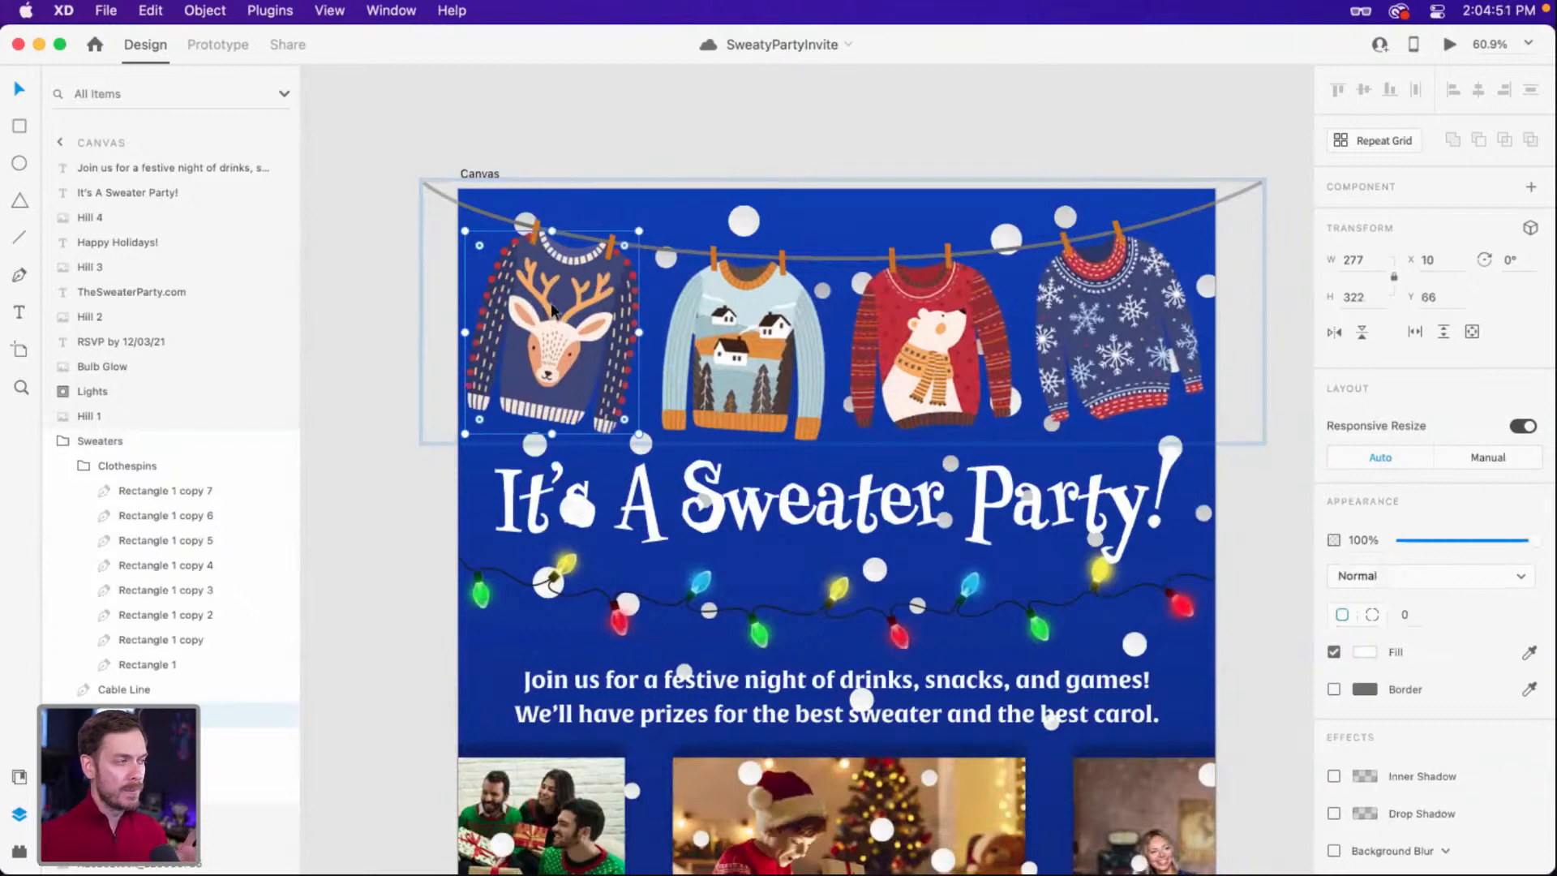
scroll(552, 276, up, 5)
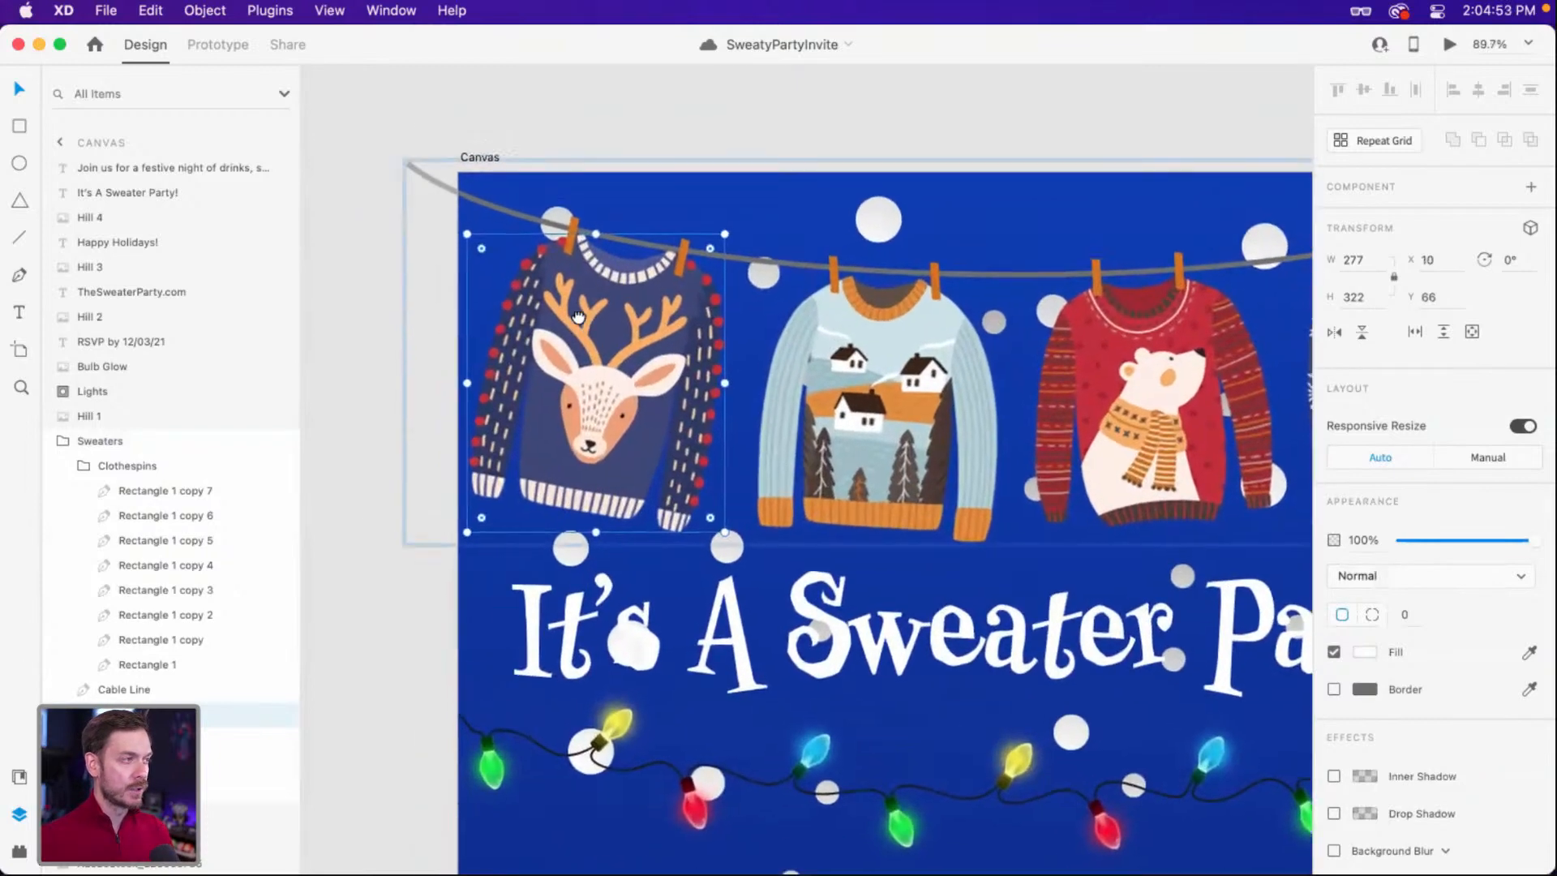
click(568, 235)
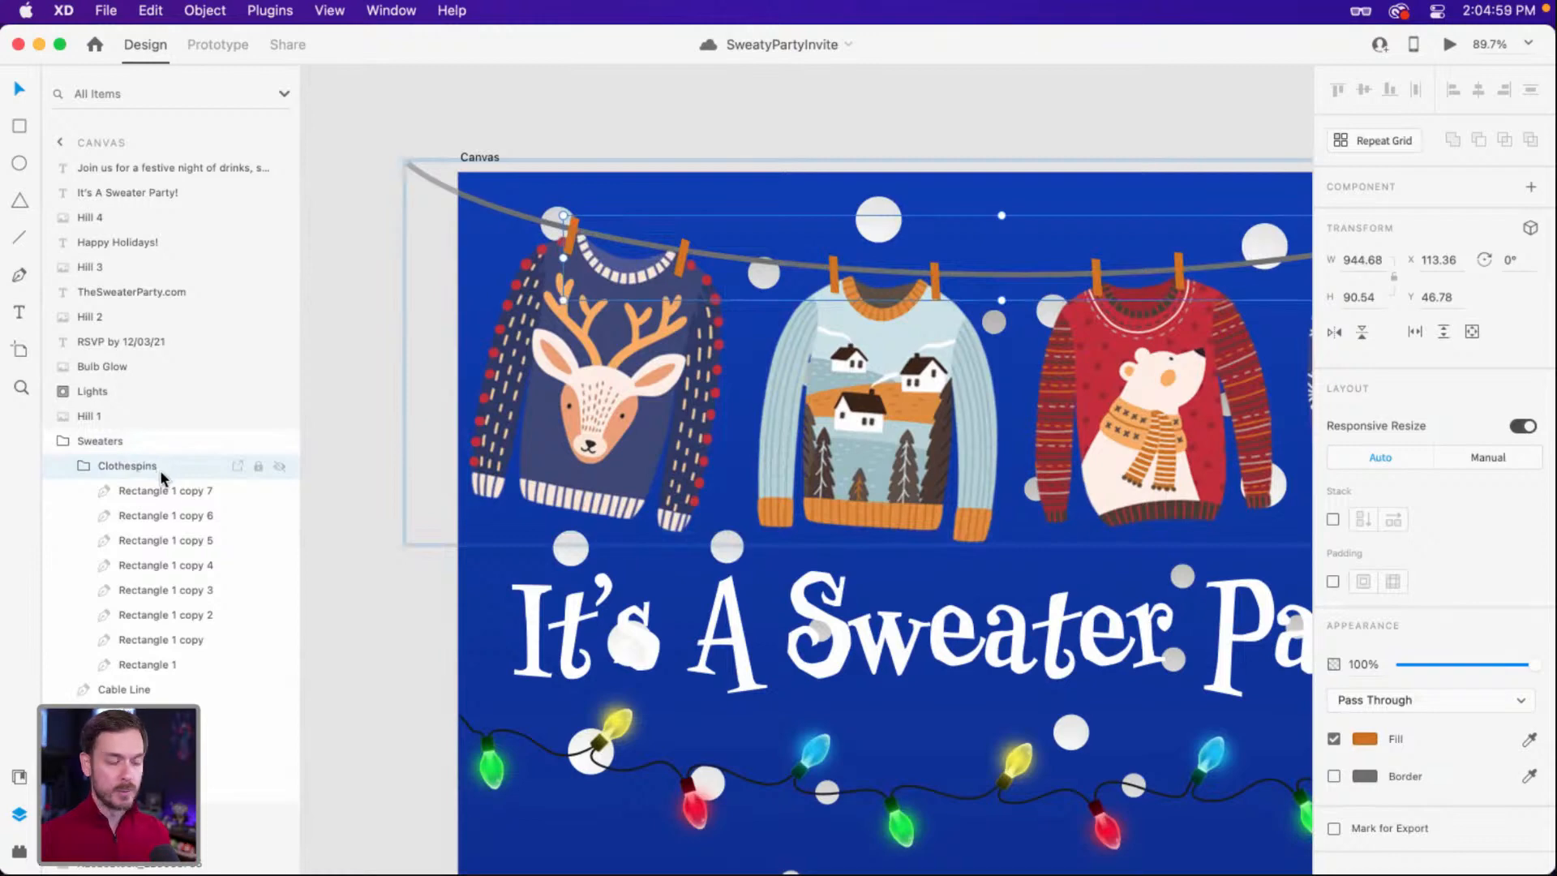
click(87, 468)
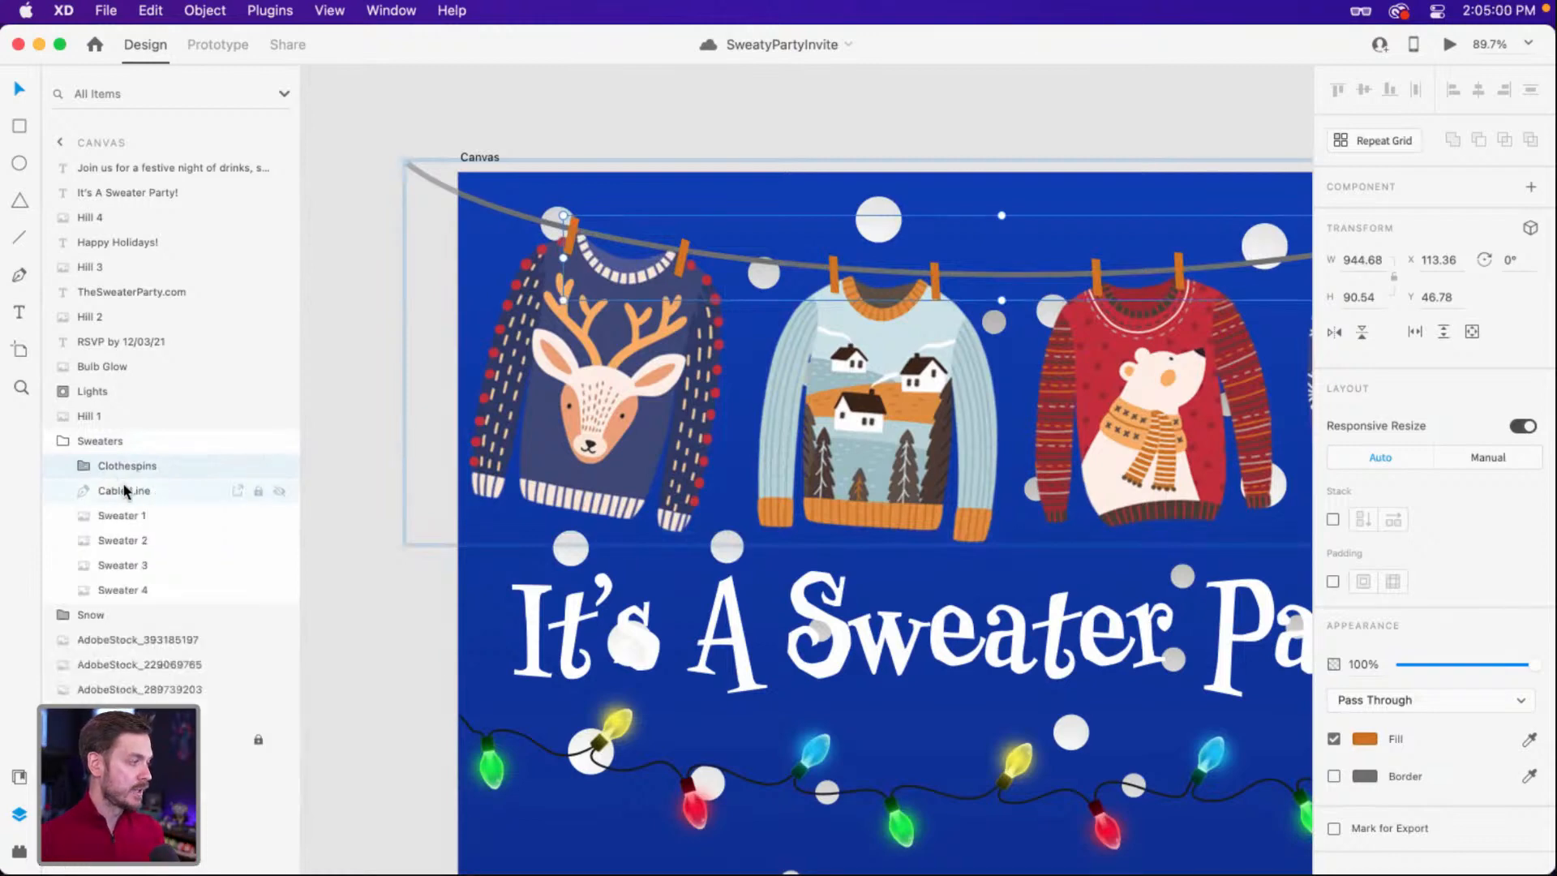
click(162, 497)
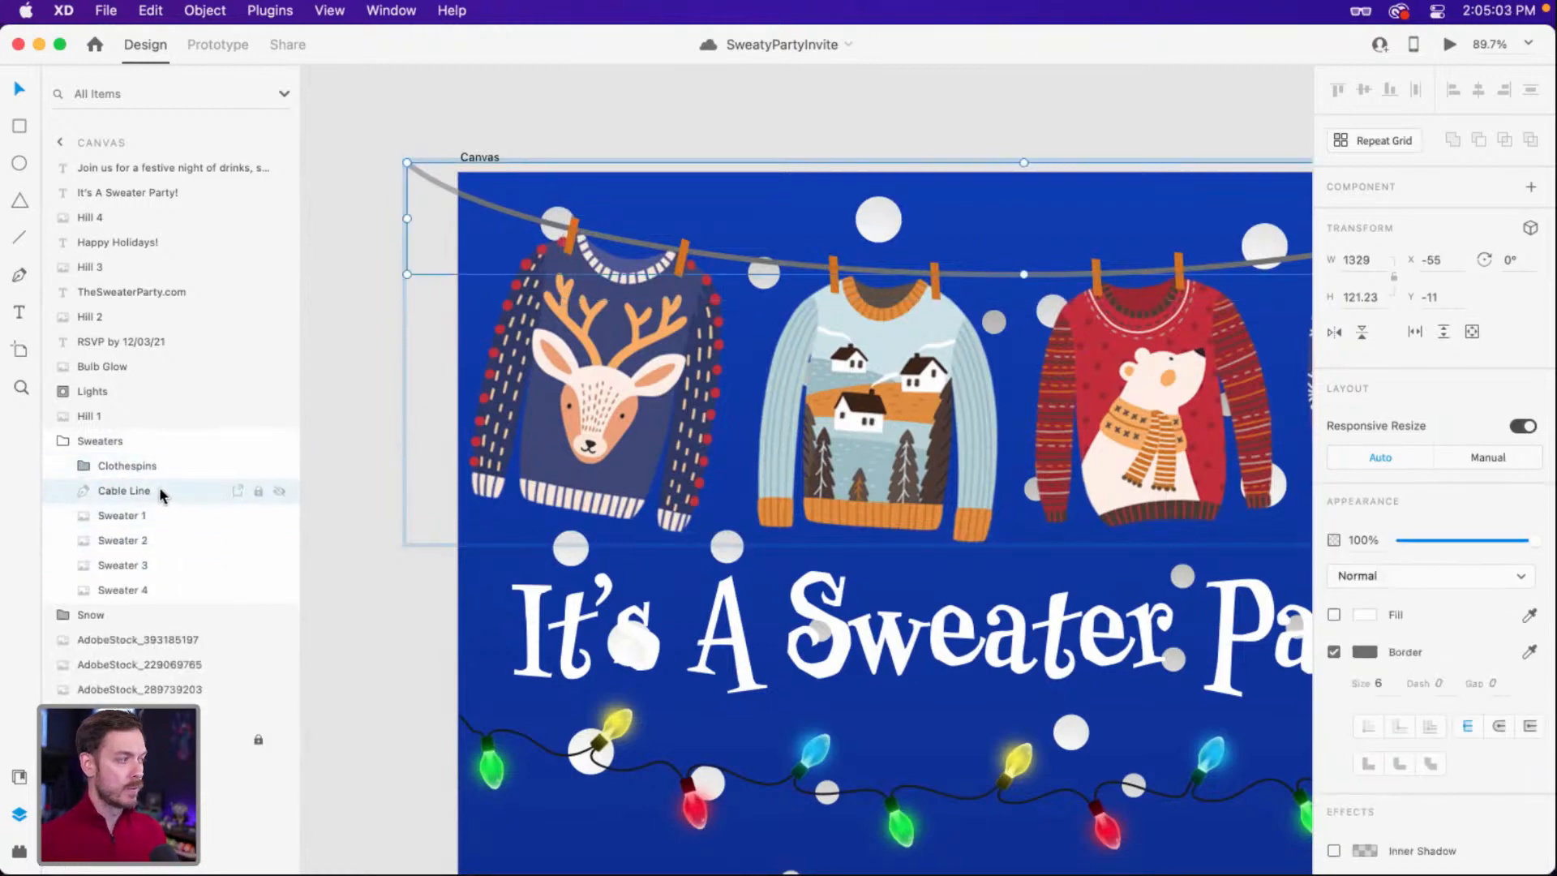
Ungroup the Clothespins group inside the Sweaters group and clear the selection.
double_click(157, 475)
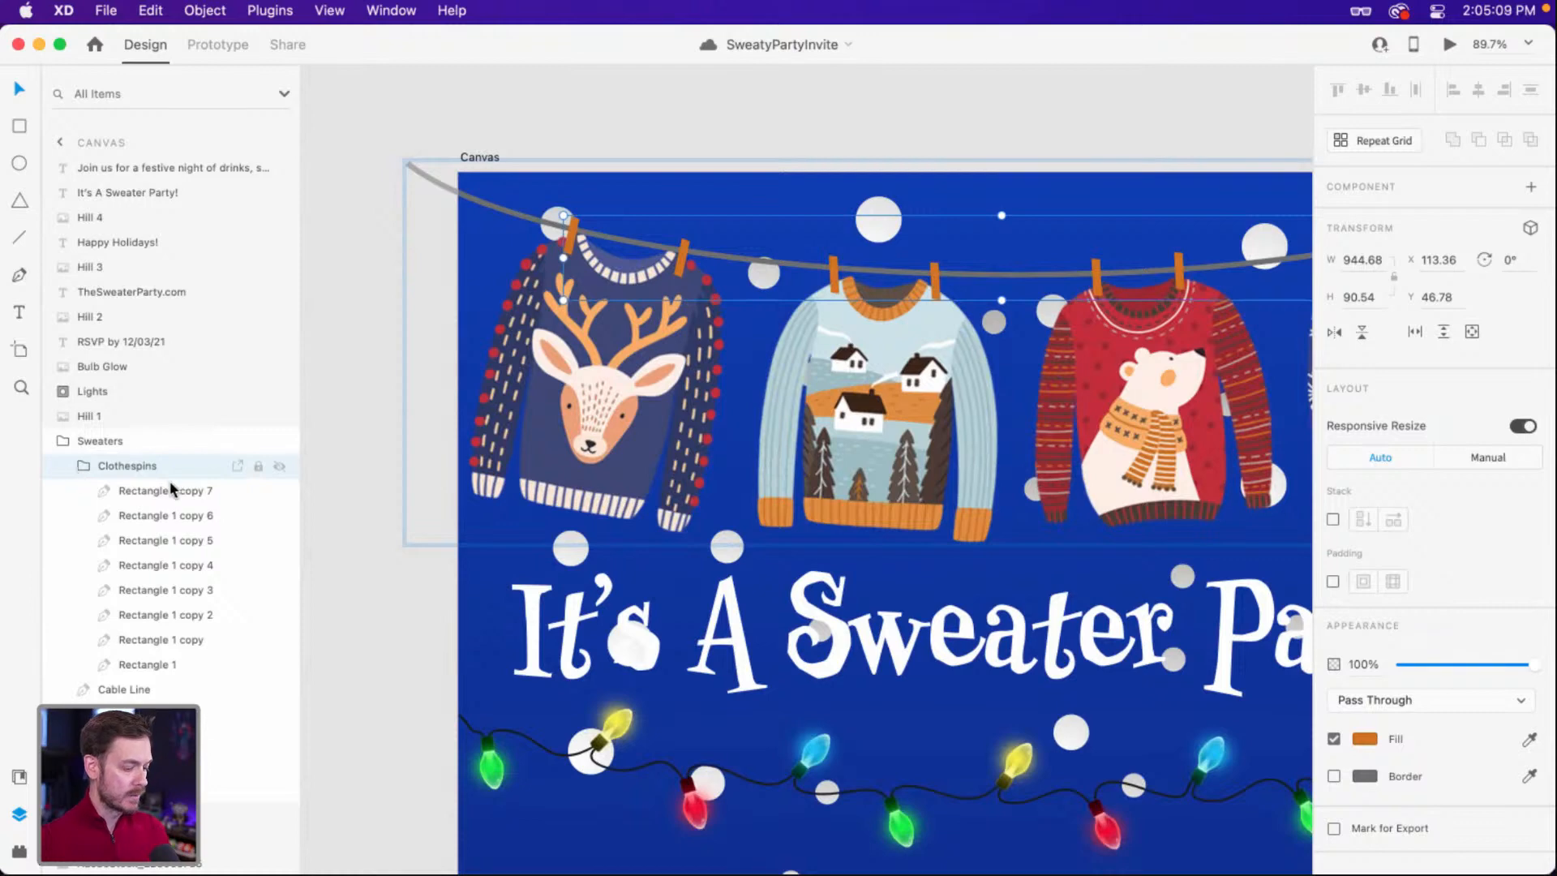
right_click(188, 459)
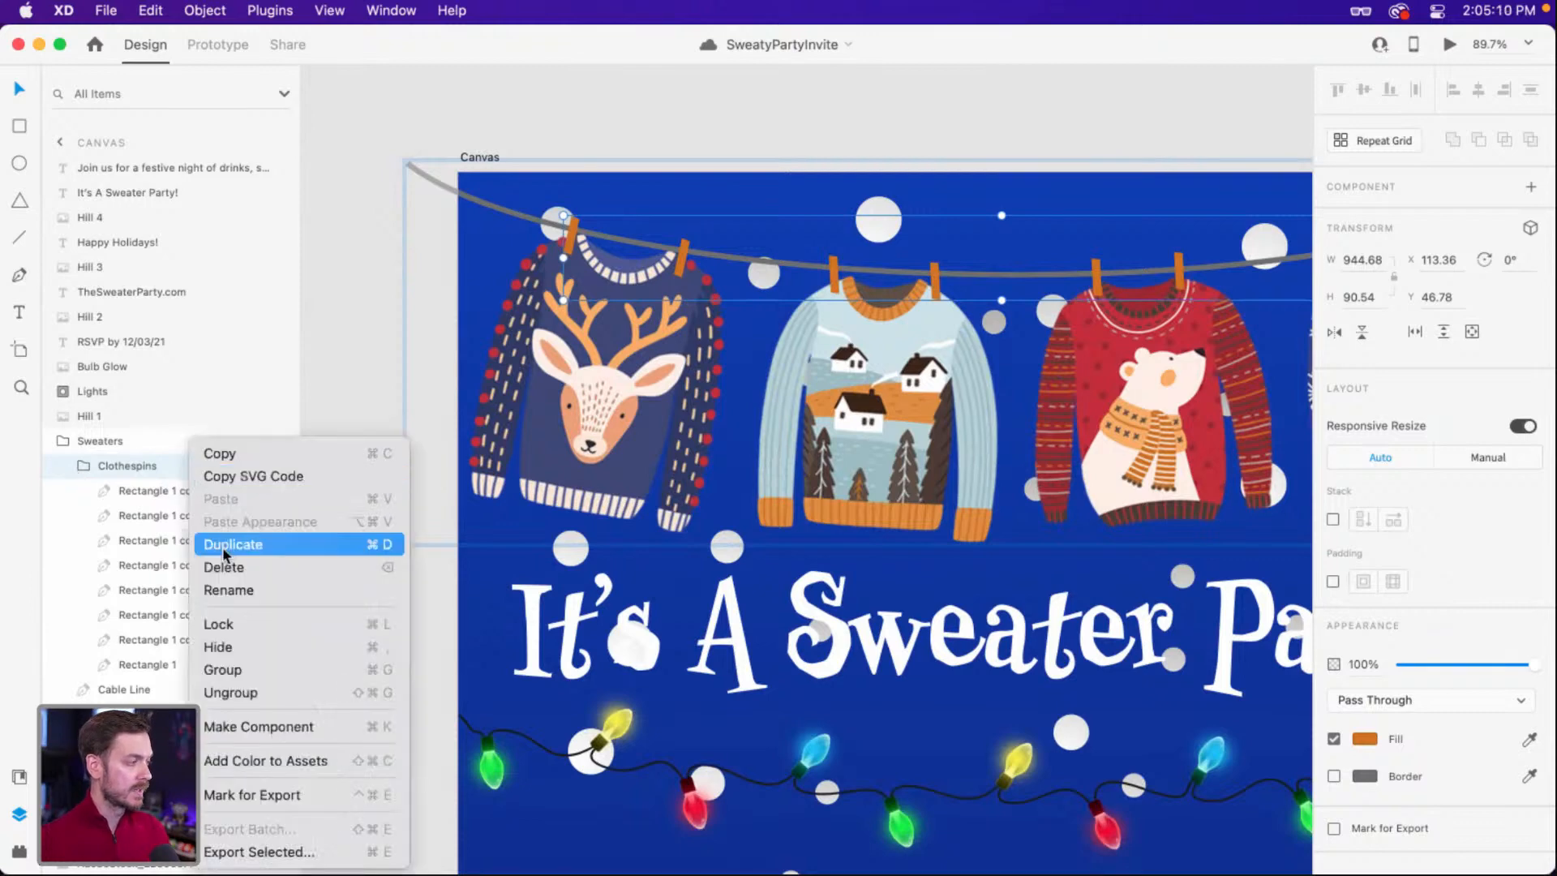
click(245, 698)
click(113, 464)
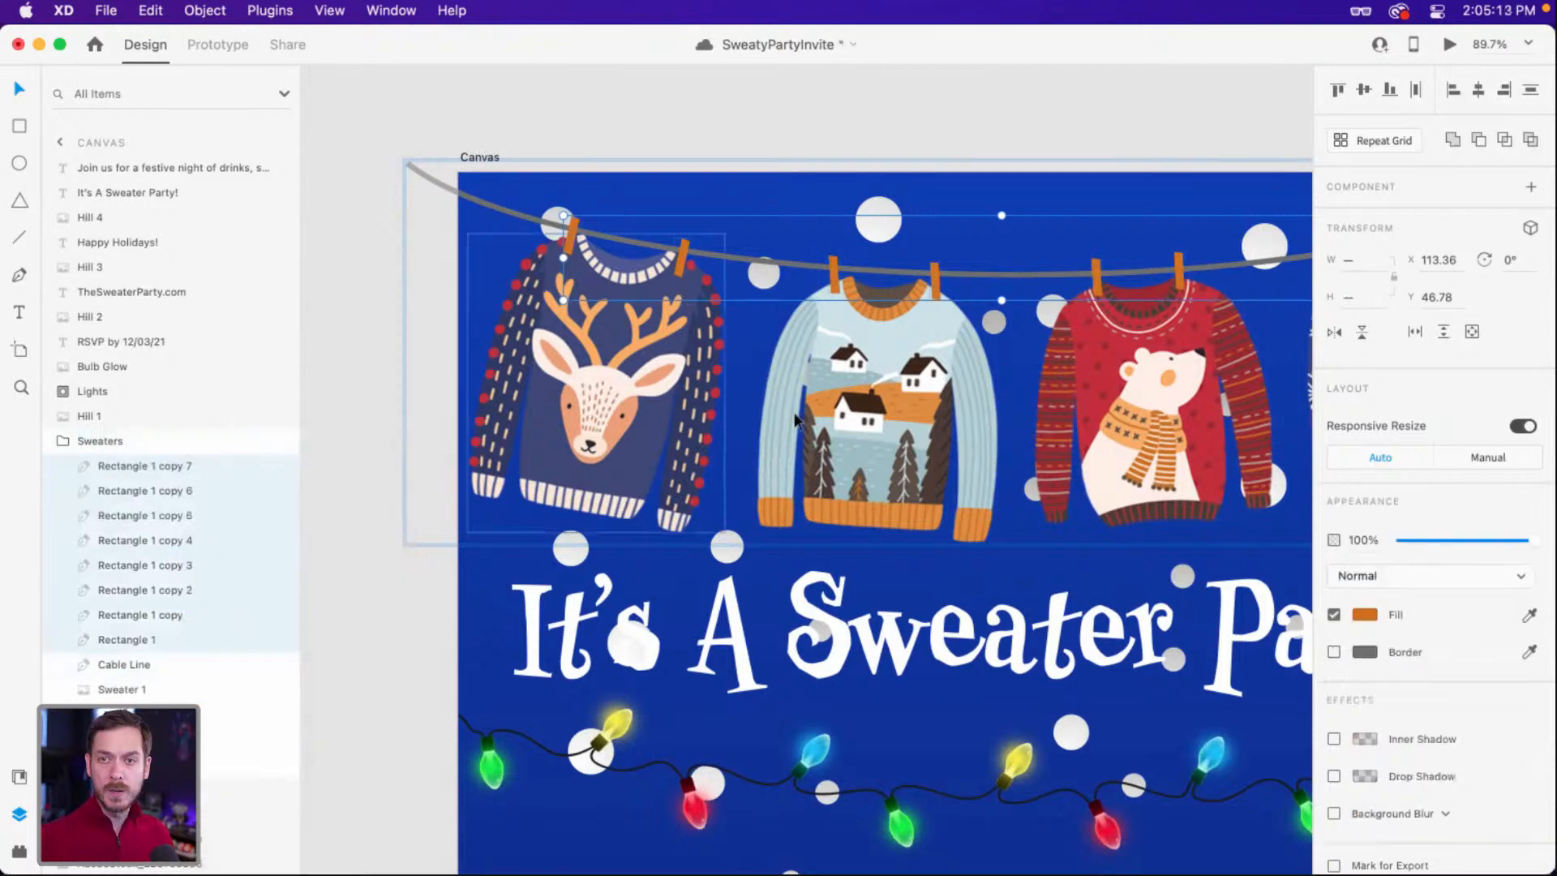
drag(741, 387, 675, 347)
click(593, 100)
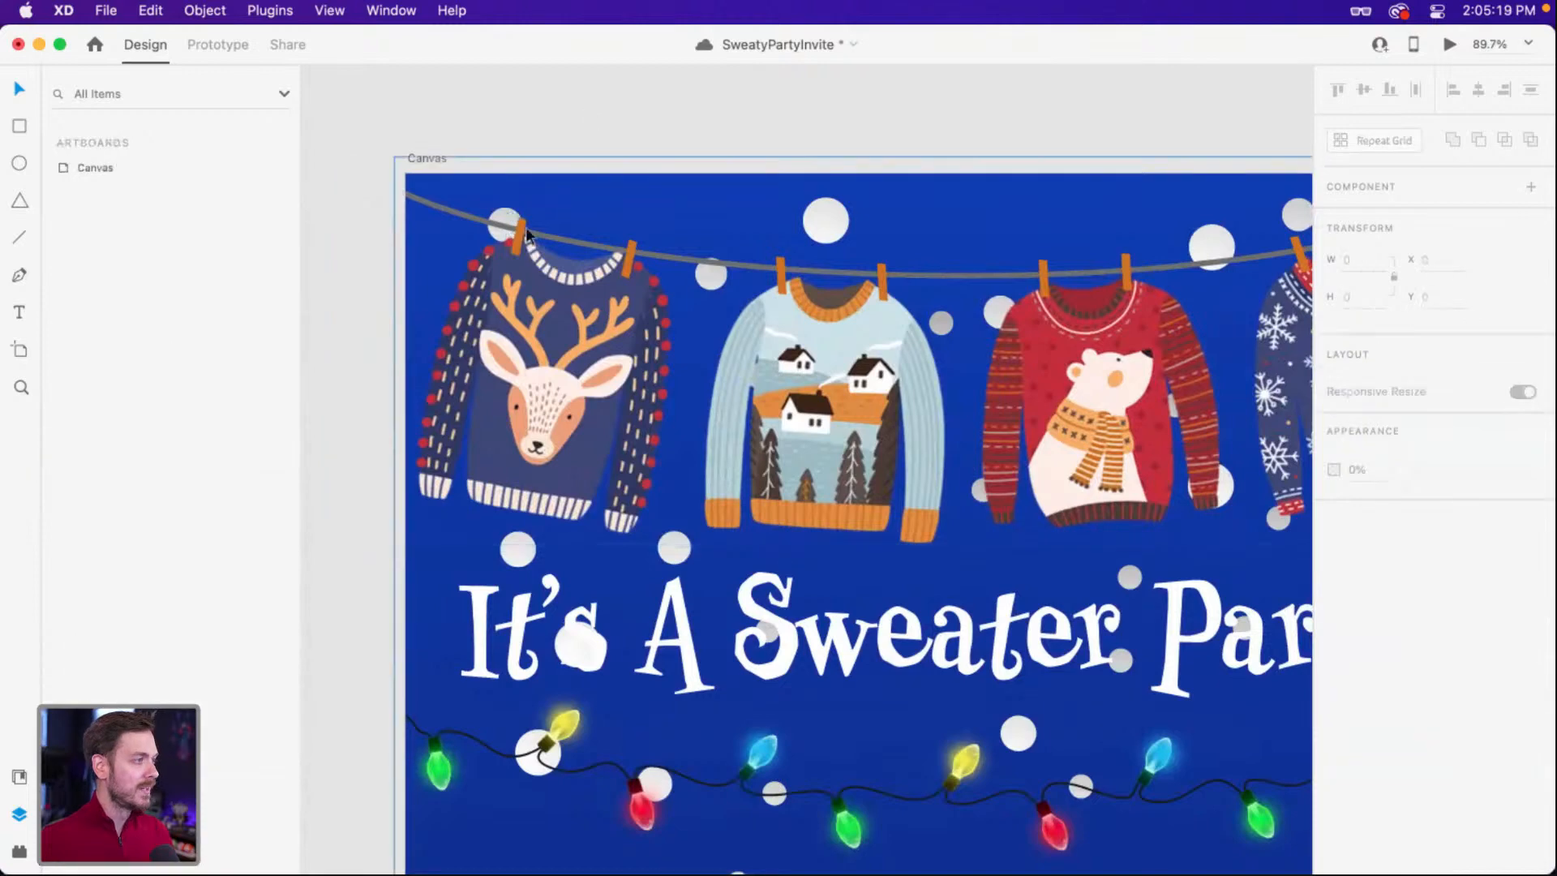
Group the deer sweater with its two clothespins.
double_click(522, 243)
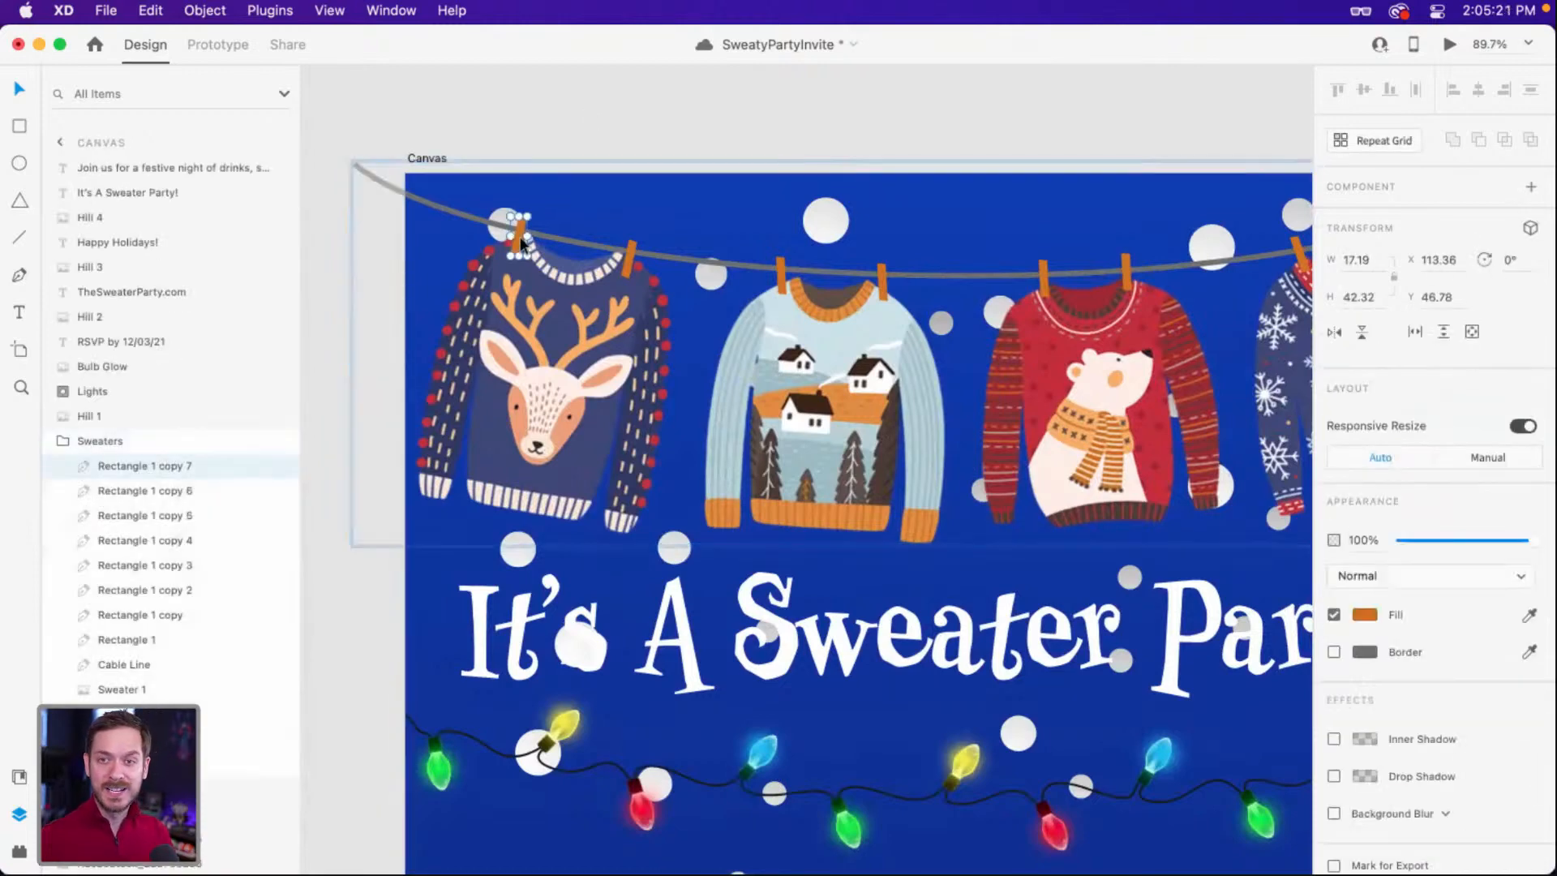
shift+click(630, 258)
shift+click(557, 371)
mouse_move(556, 371)
mouse_down()
mouse_move(595, 362)
mouse_move(519, 362)
mouse_move(566, 374)
mouse_move(554, 371)
mouse_up()
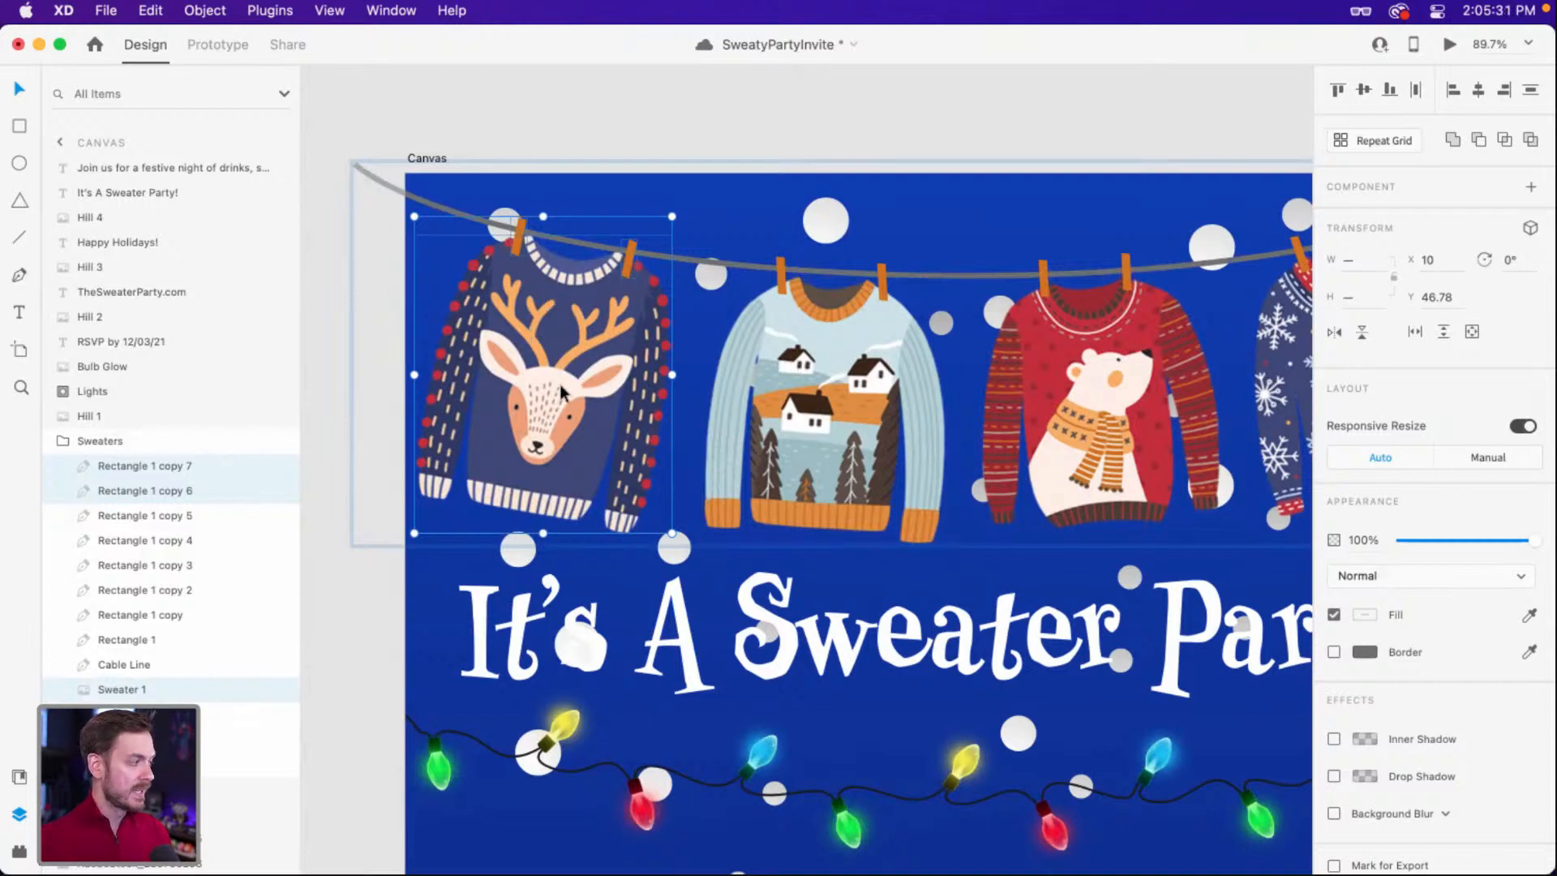
key(super+g)
Group the light blue sweater with the houses and its two clothespins.
click(780, 300)
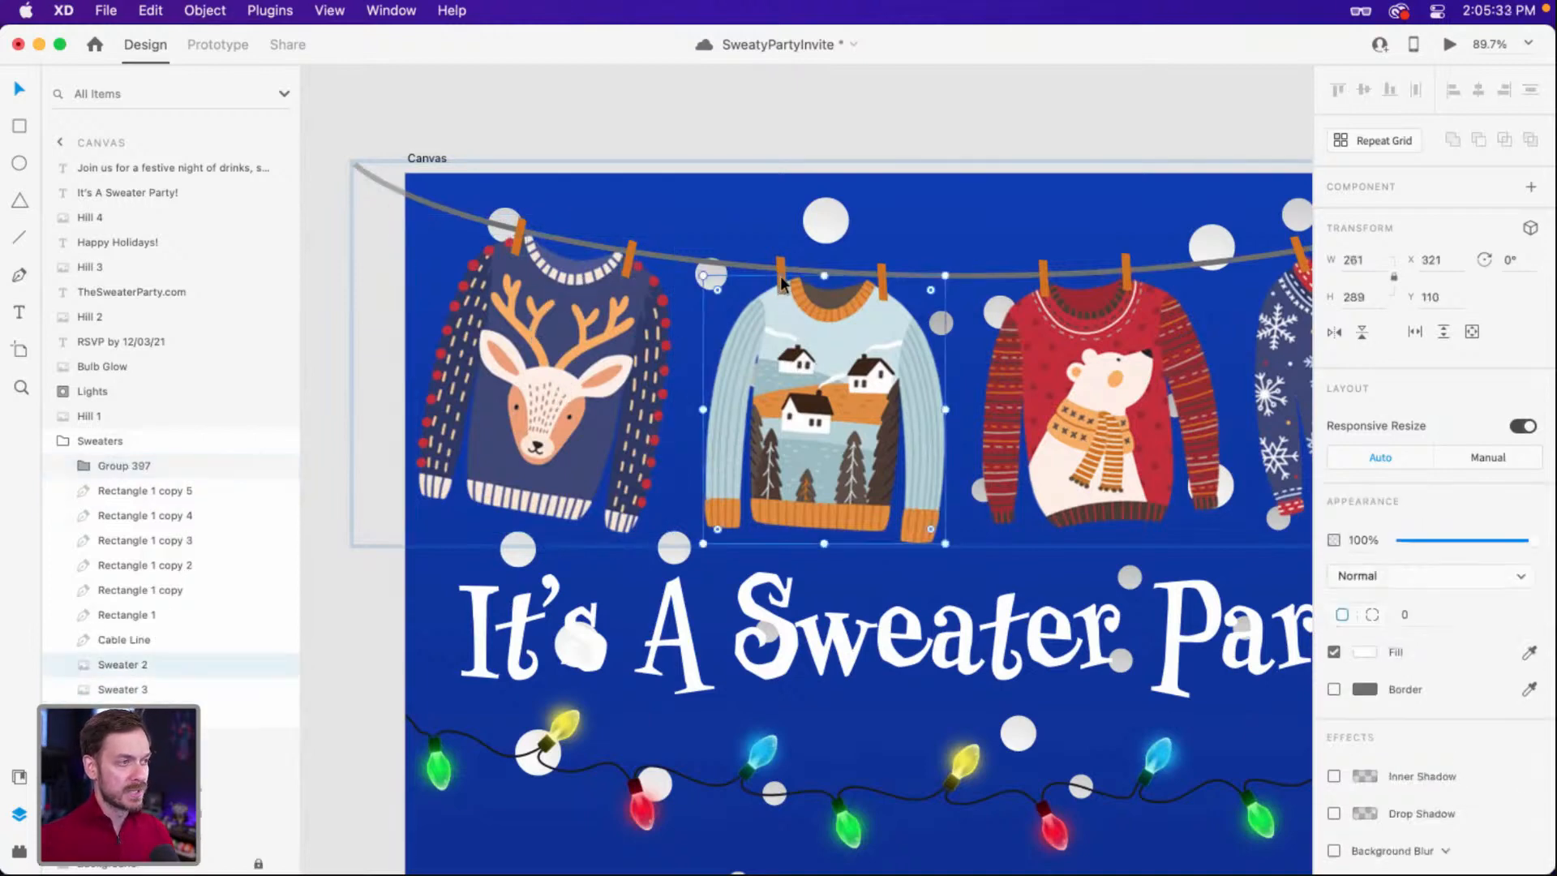
shift+click(876, 288)
key(super+g)
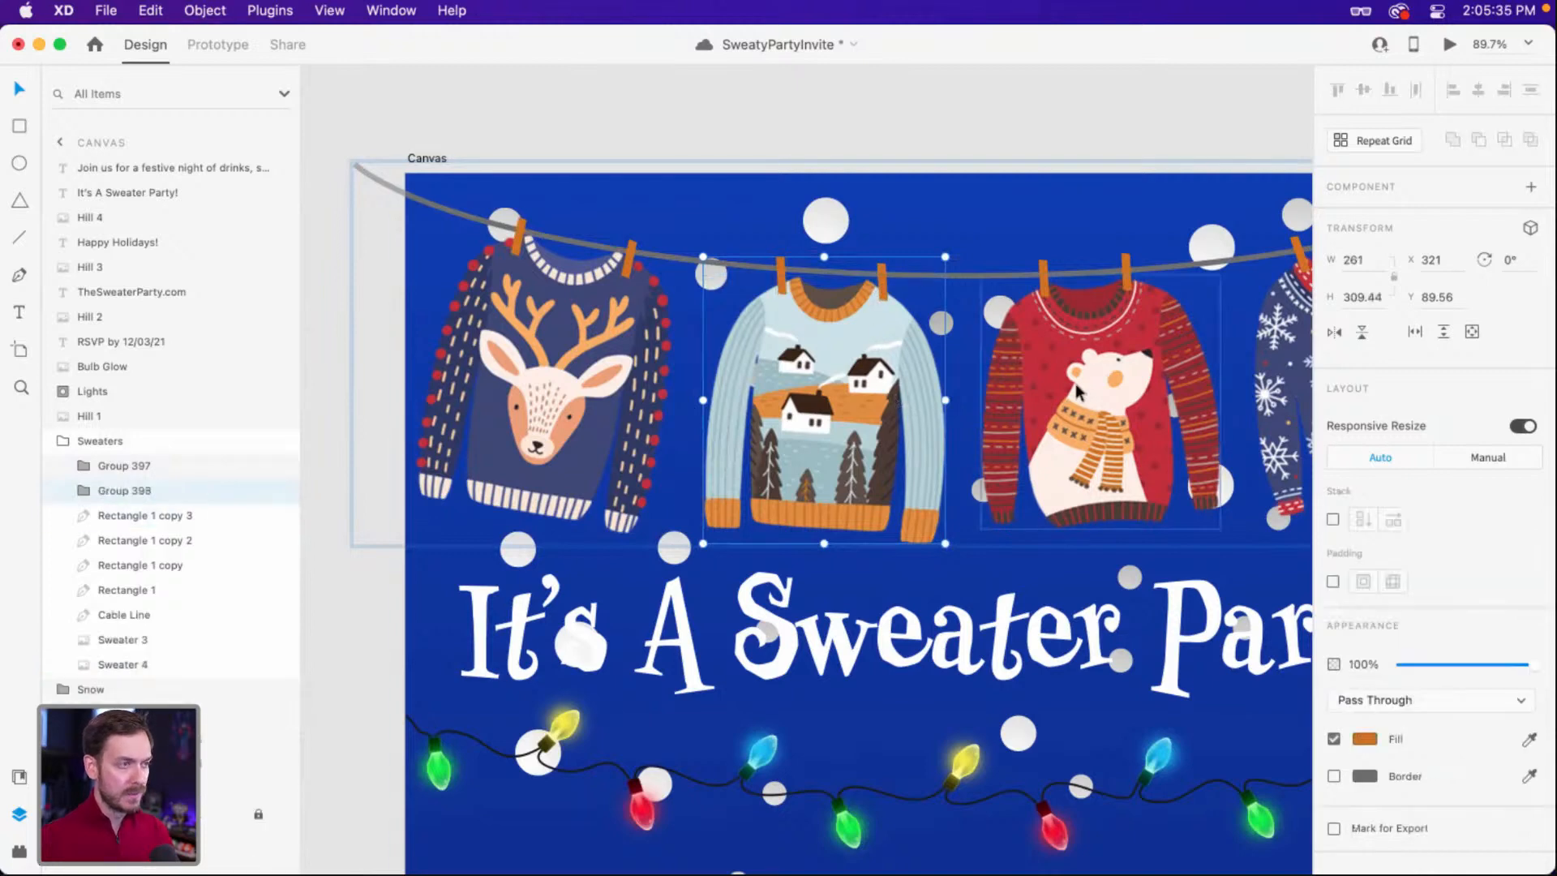
Group the red polar bear sweater with its two clothespins.
click(1078, 371)
shift+click(1042, 274)
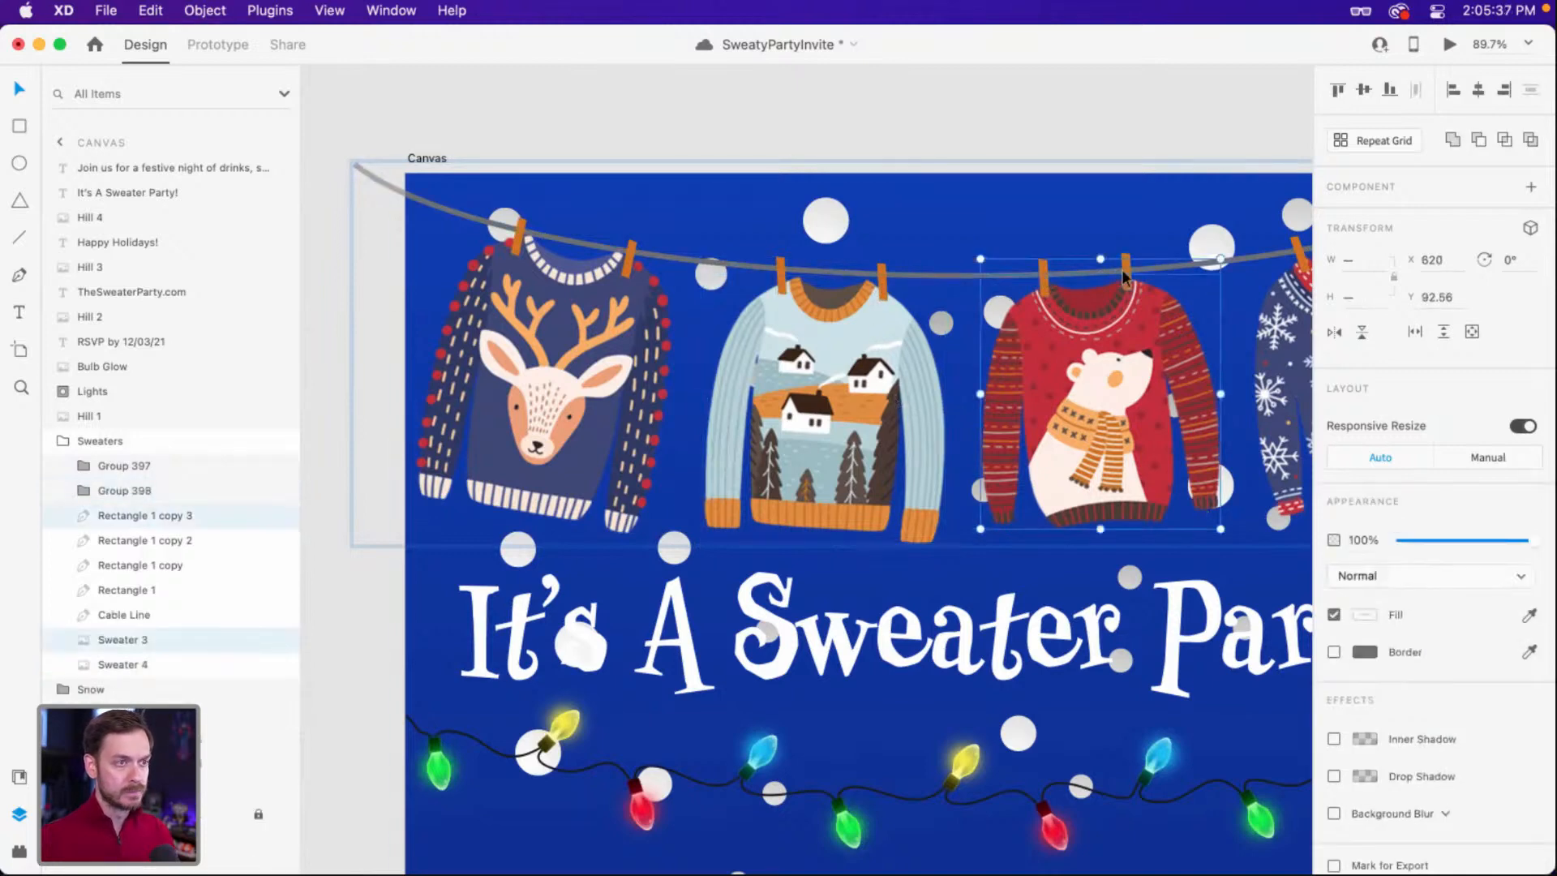
shift+click(1121, 269)
key(super+g)
Group the snowflake sweater with its two clothespins.
click(921, 336)
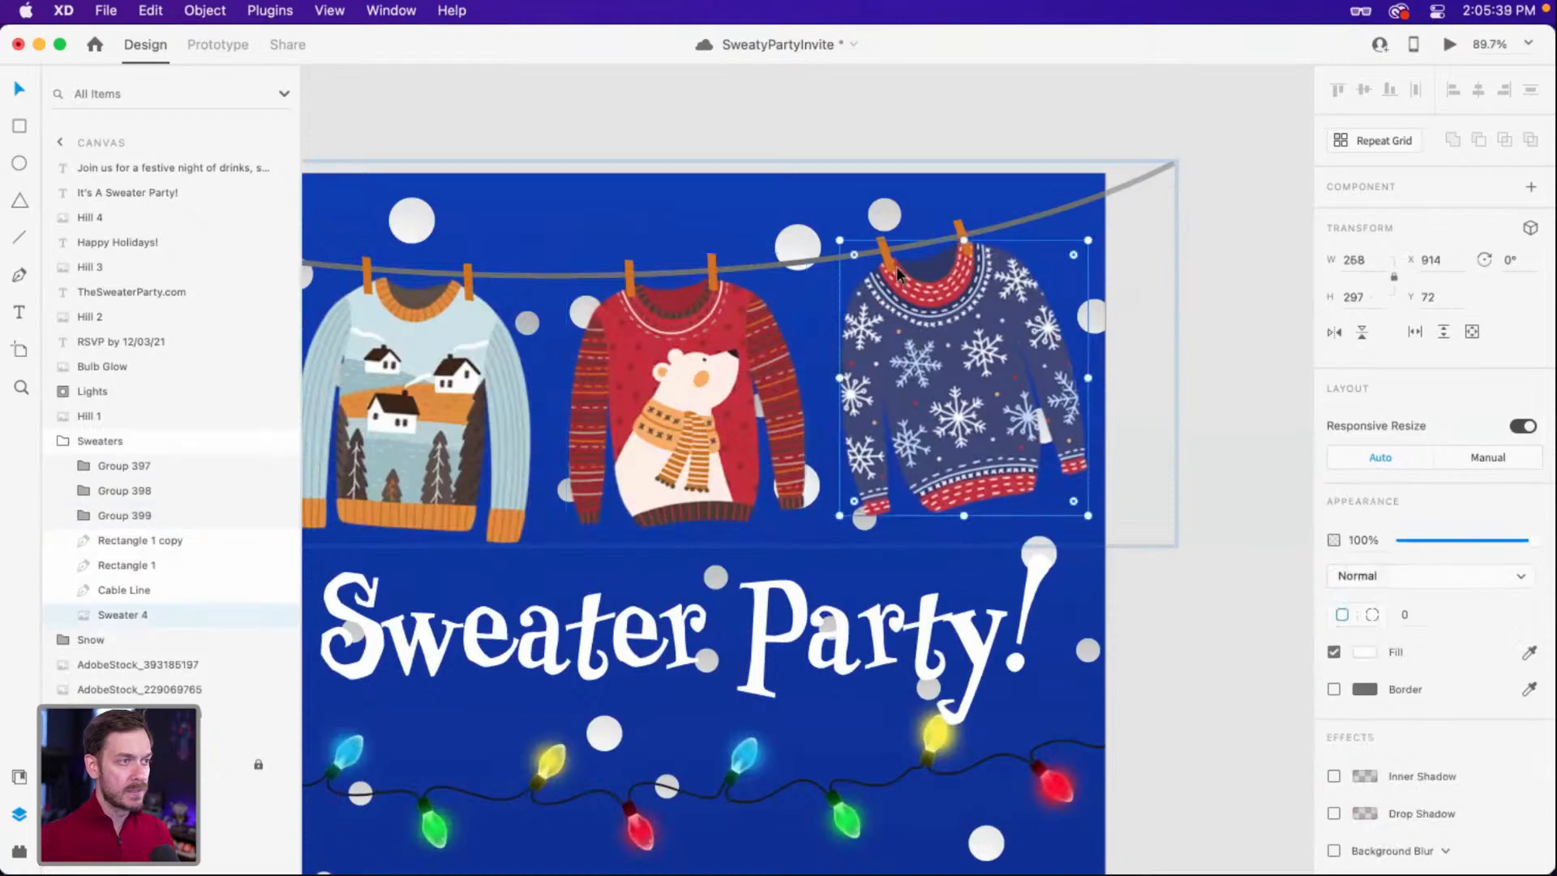
shift+click(957, 229)
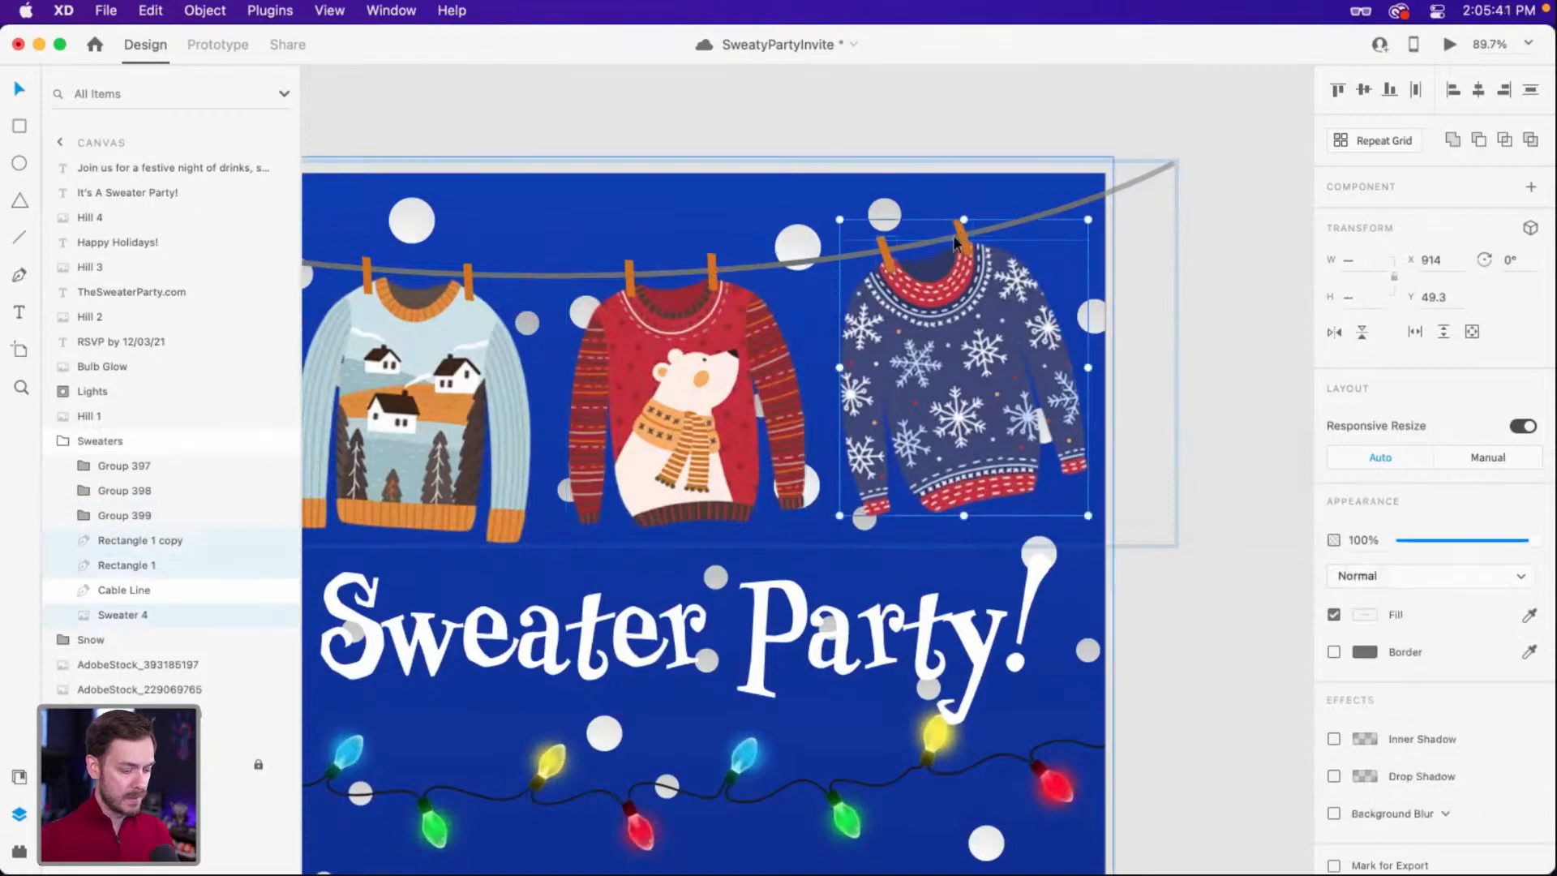
key(super+g)
Rename the four new sweater groups as 1, 2, 3 and 4, starting with the deer sweater's group.
scroll(807, 519, left, 5)
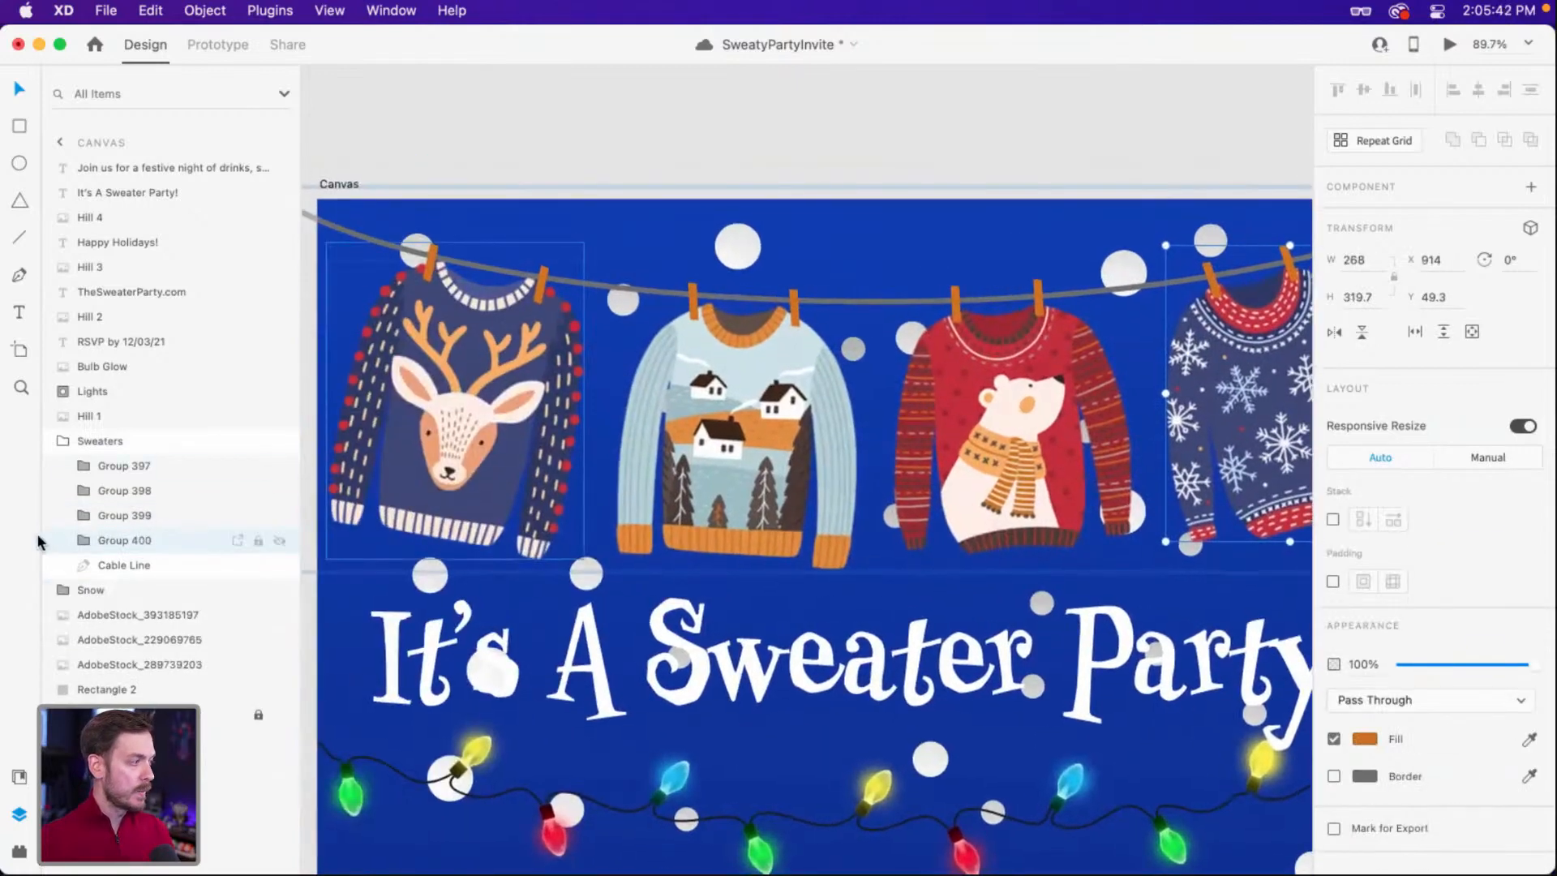
double_click(122, 465)
text(1)
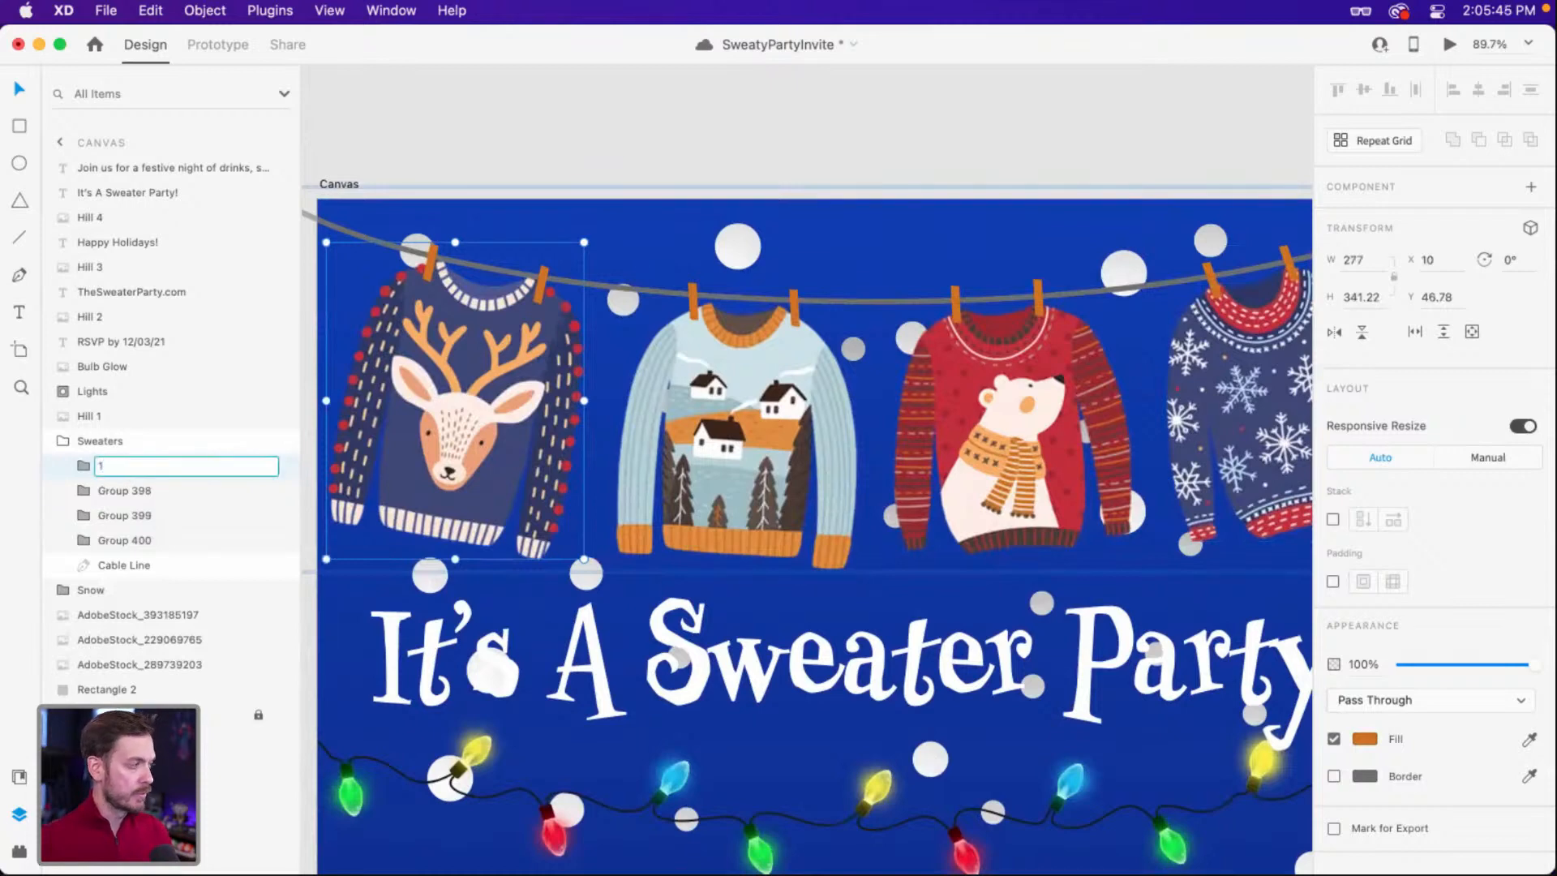
key(Tab)
text(2)
key(Tab)
text(3)
key(Tab)
text(4)
key(Return)
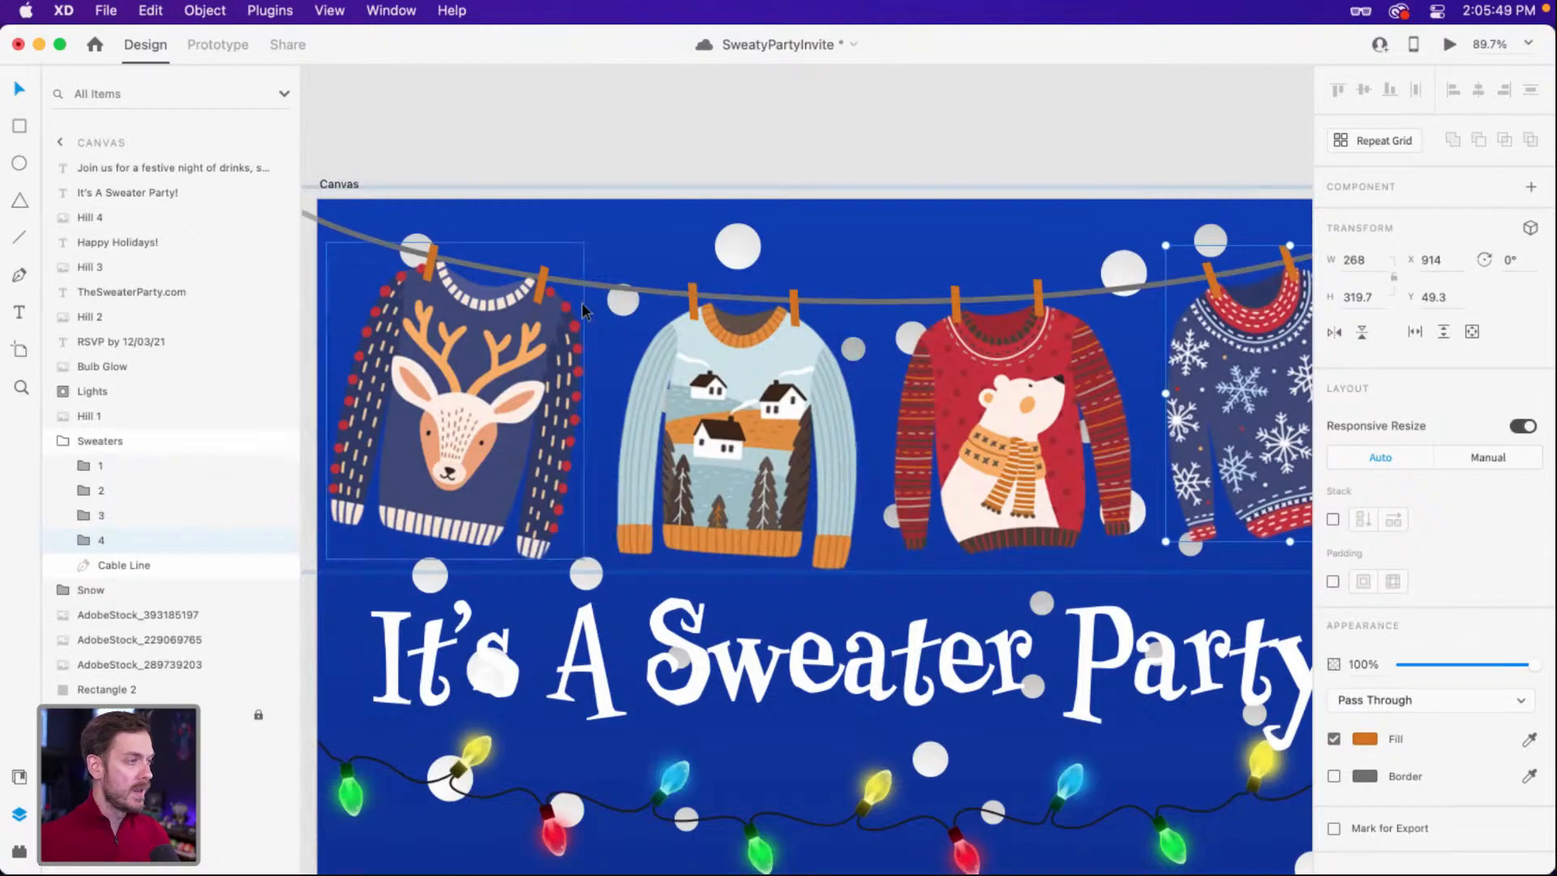
Examine the curved cable line and the deer sweater group hanging from it.
click(343, 231)
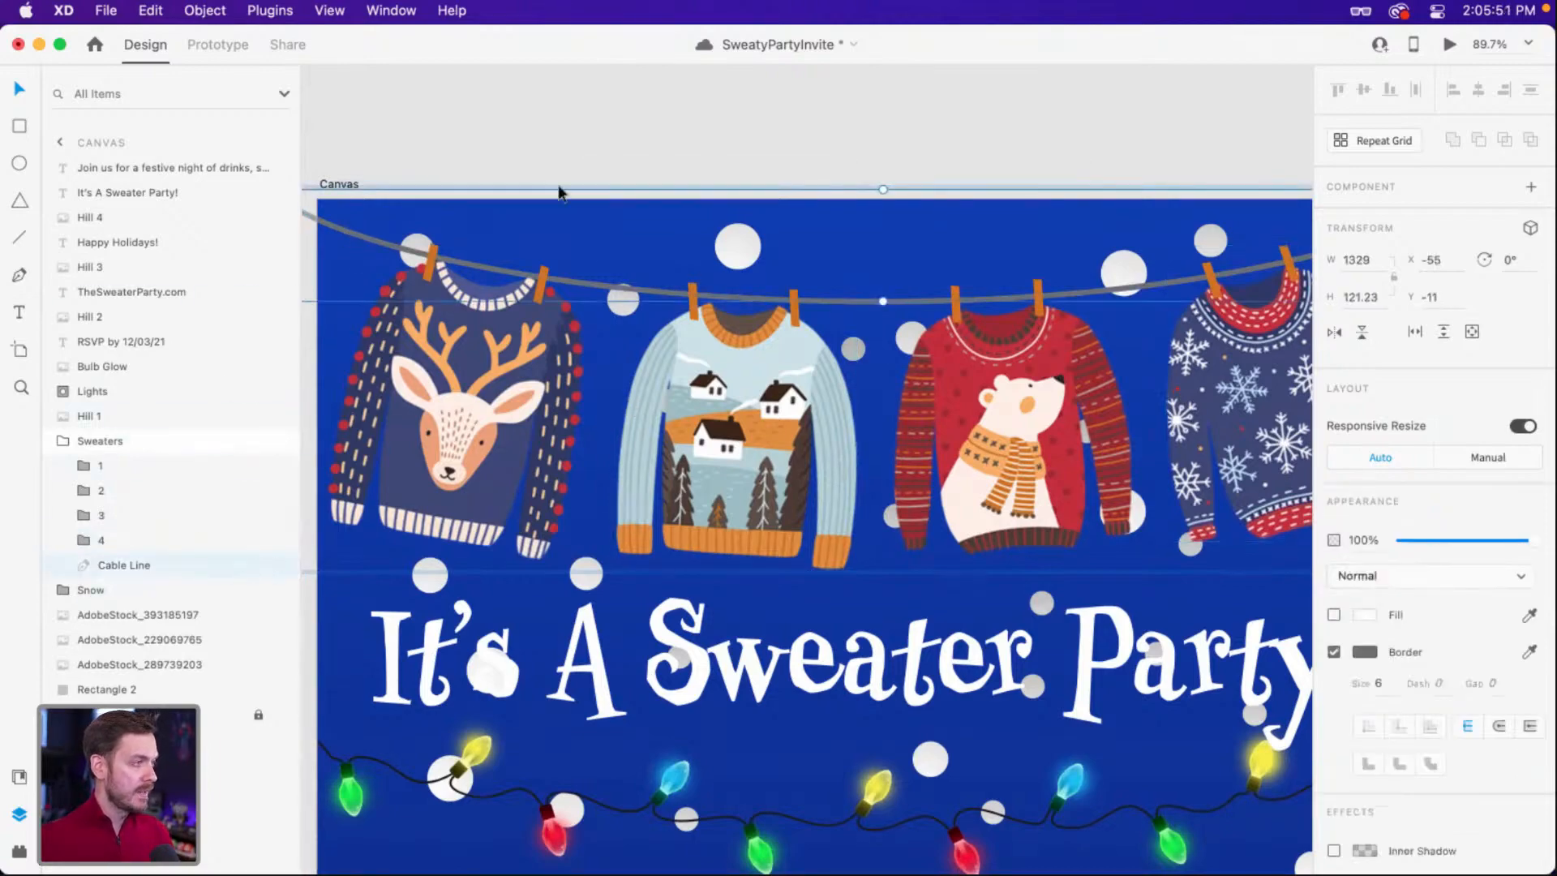
scroll(617, 275, down, 3)
scroll(616, 272, down, 3)
scroll(616, 273, up, 2)
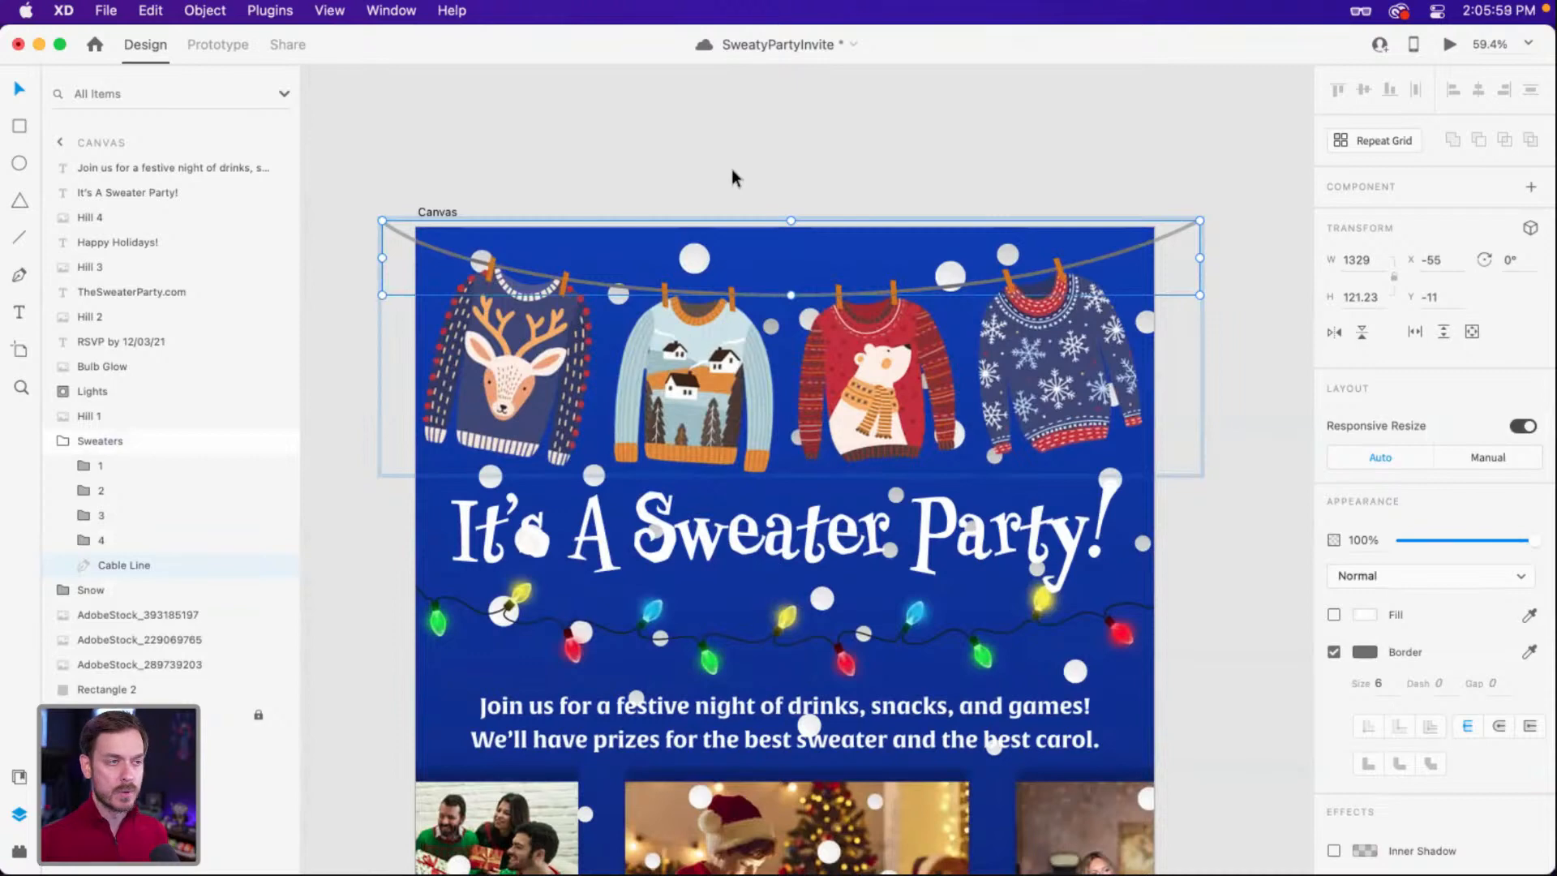
click(524, 341)
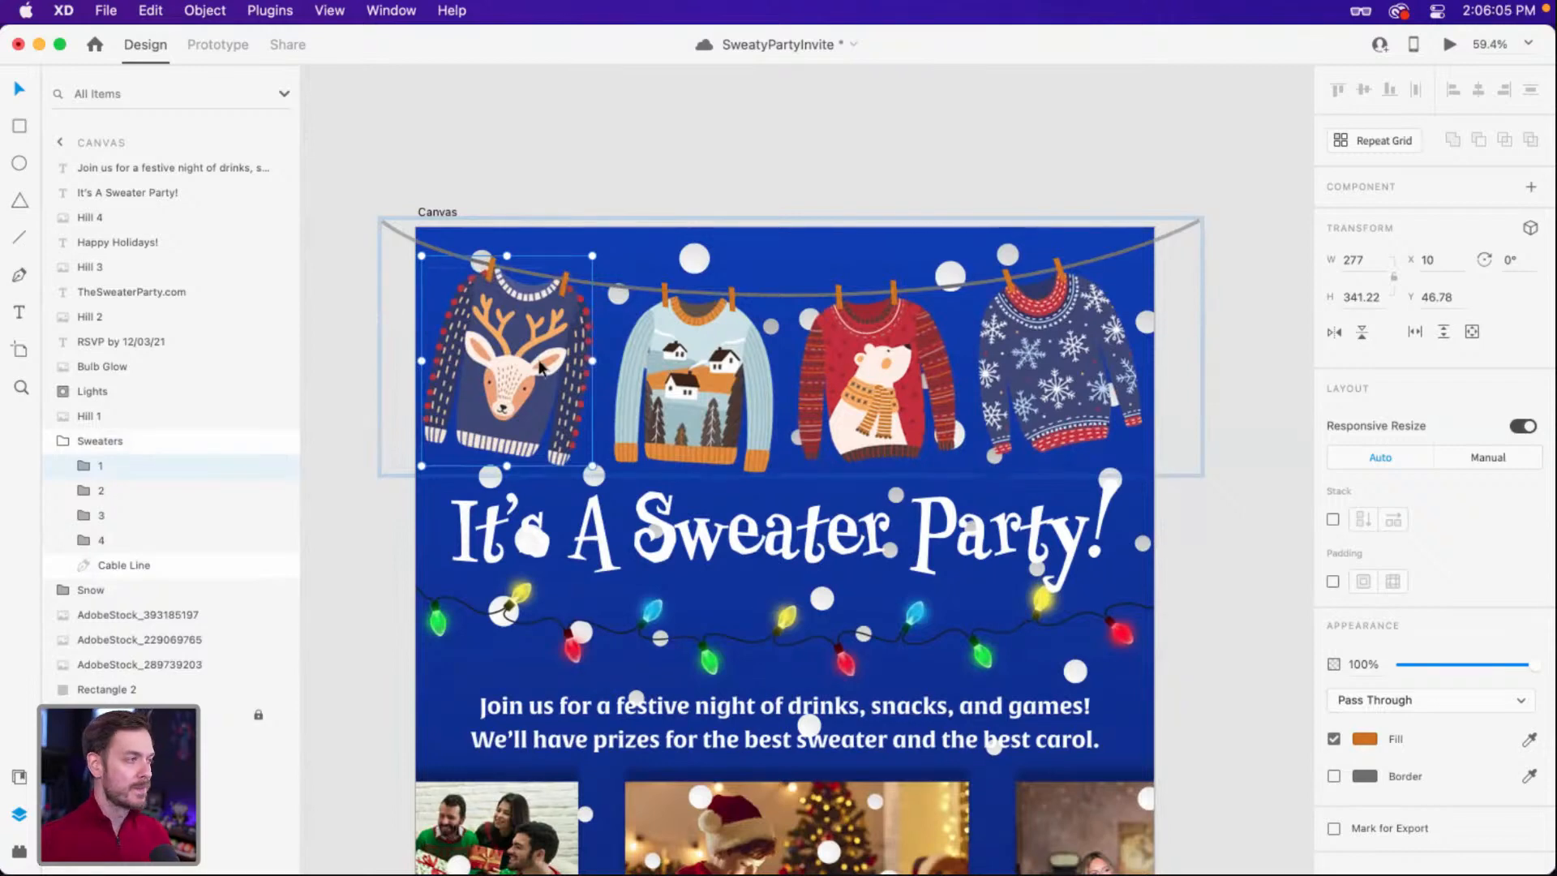
scroll(566, 178, down, 5)
scroll(527, 211, up, 2)
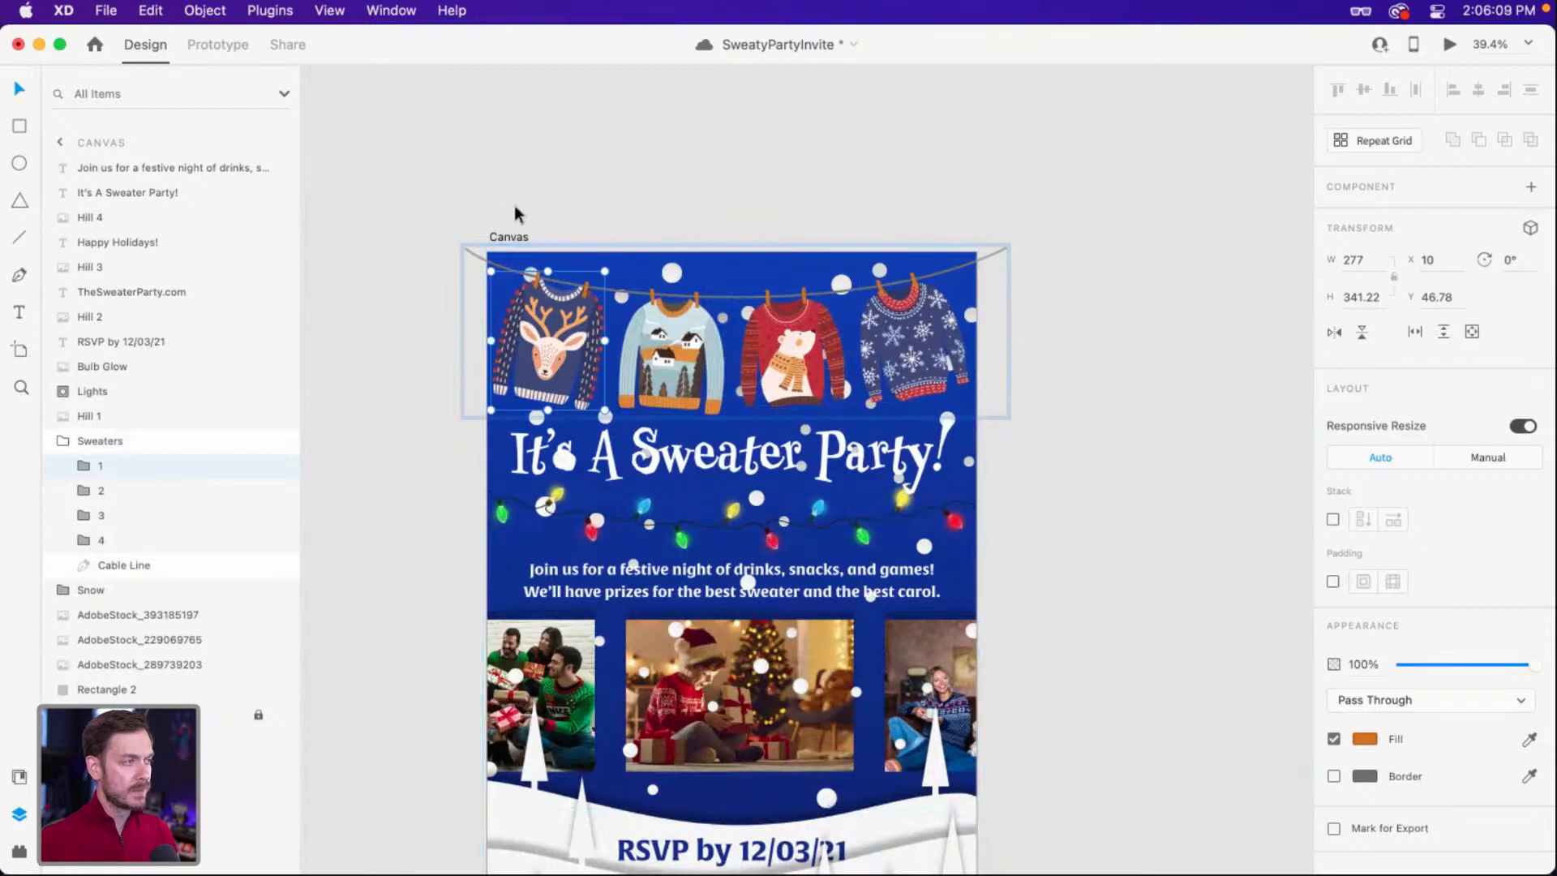
Draw an ellipse about 1735 by 732 above the artboard, with its lower edge roughly along the cable line's curve.
scroll(595, 270, up, 5)
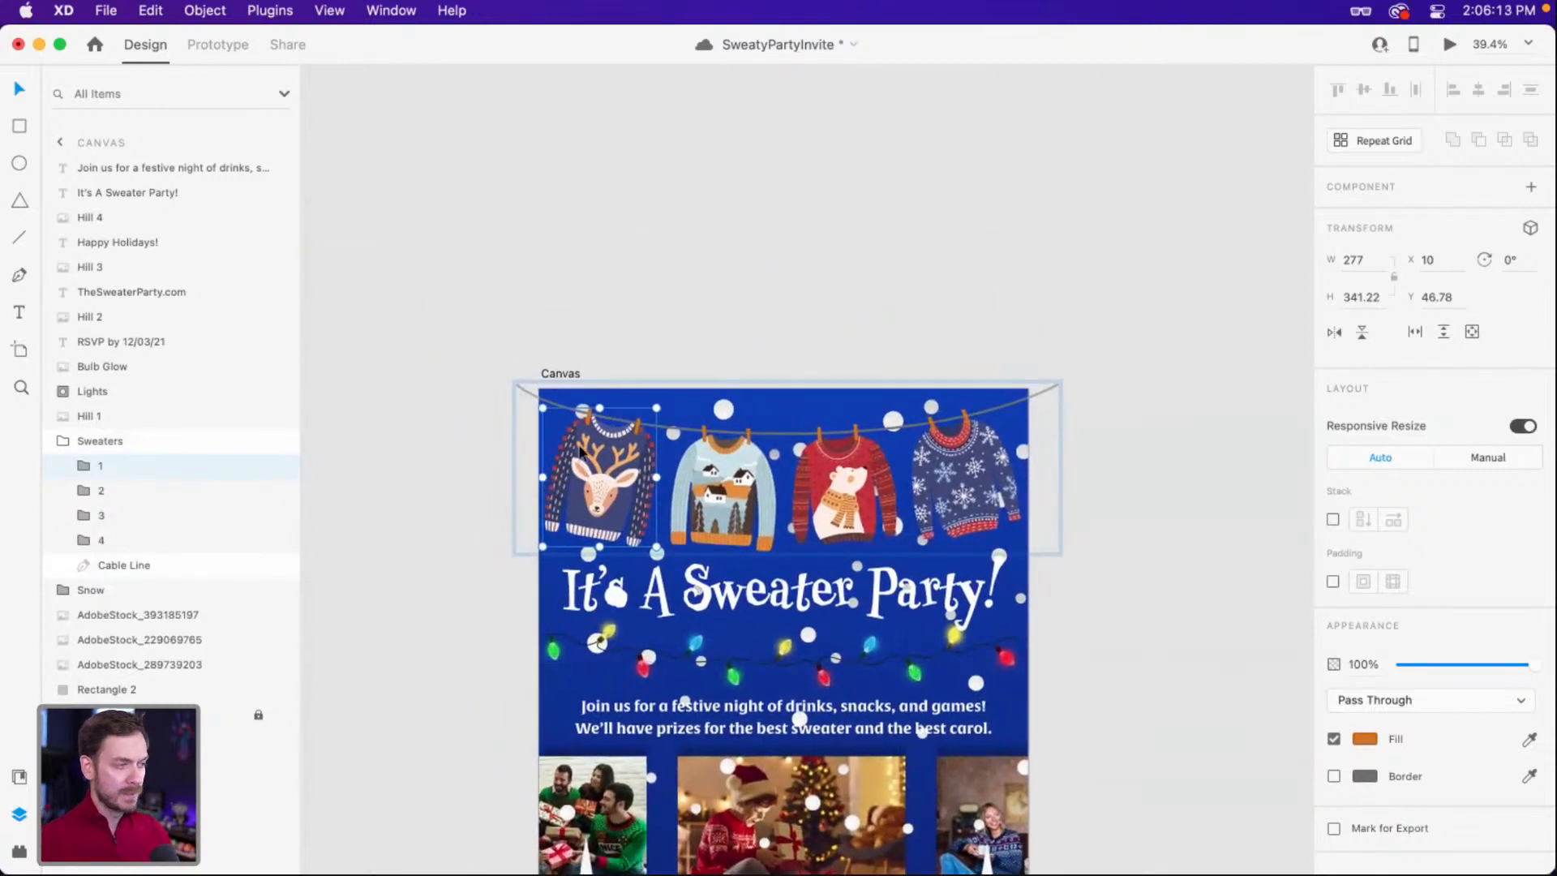
key(e)
mouse_move(433, 134)
mouse_down()
mouse_move(1044, 372)
mouse_move(1084, 430)
mouse_move(1164, 438)
mouse_move(1136, 438)
mouse_up()
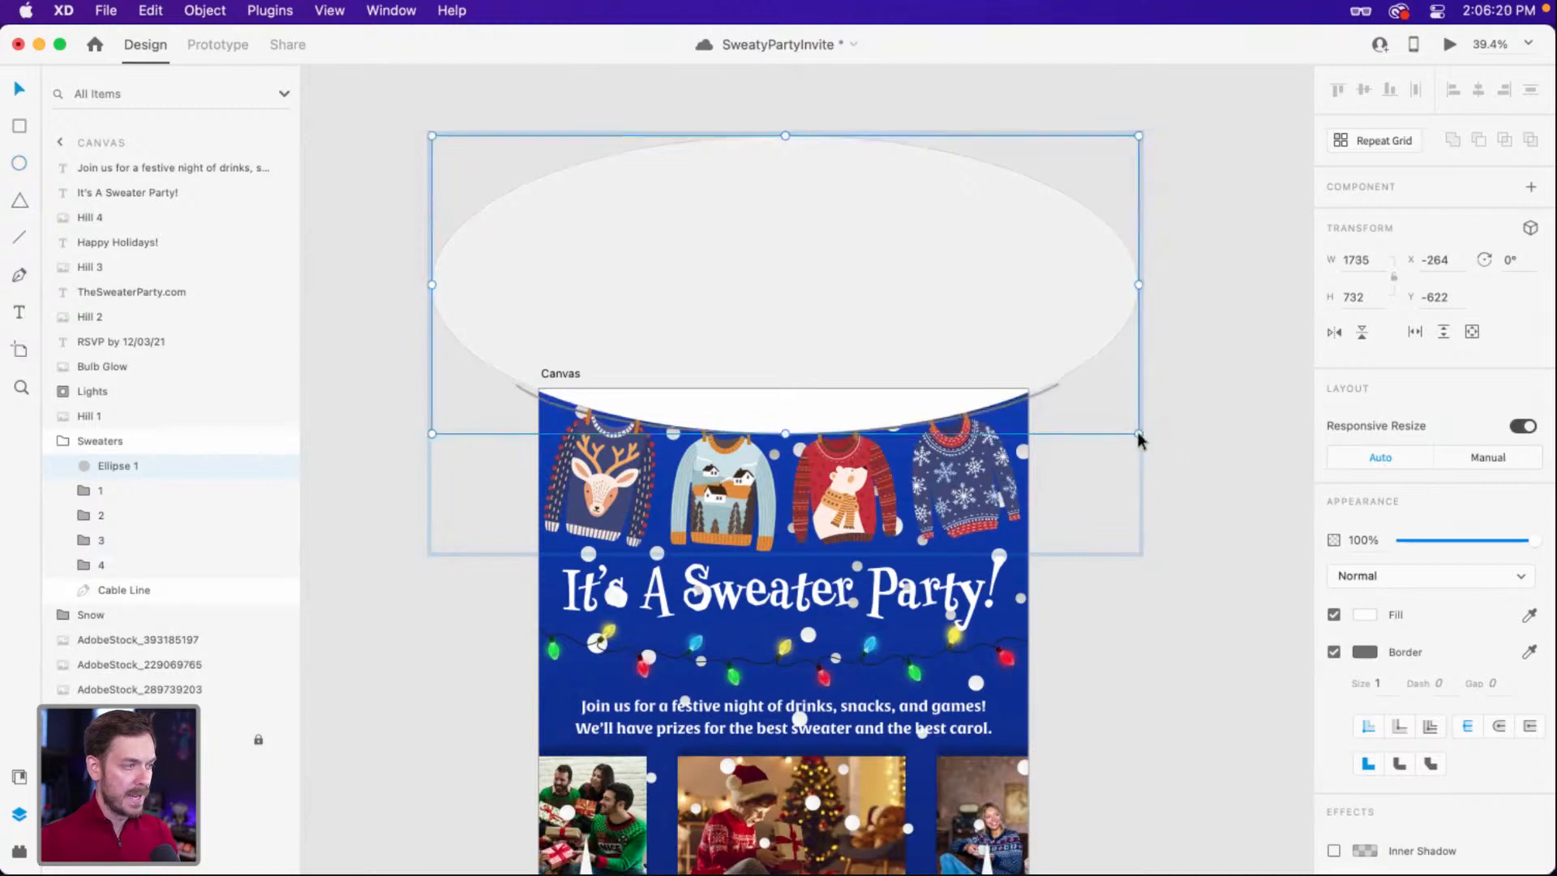
Try to resize and reposition the wide ellipse above the artboard, and undo its changes and its creation.
click(895, 257)
drag(1125, 287, 1070, 251)
key(super+z)
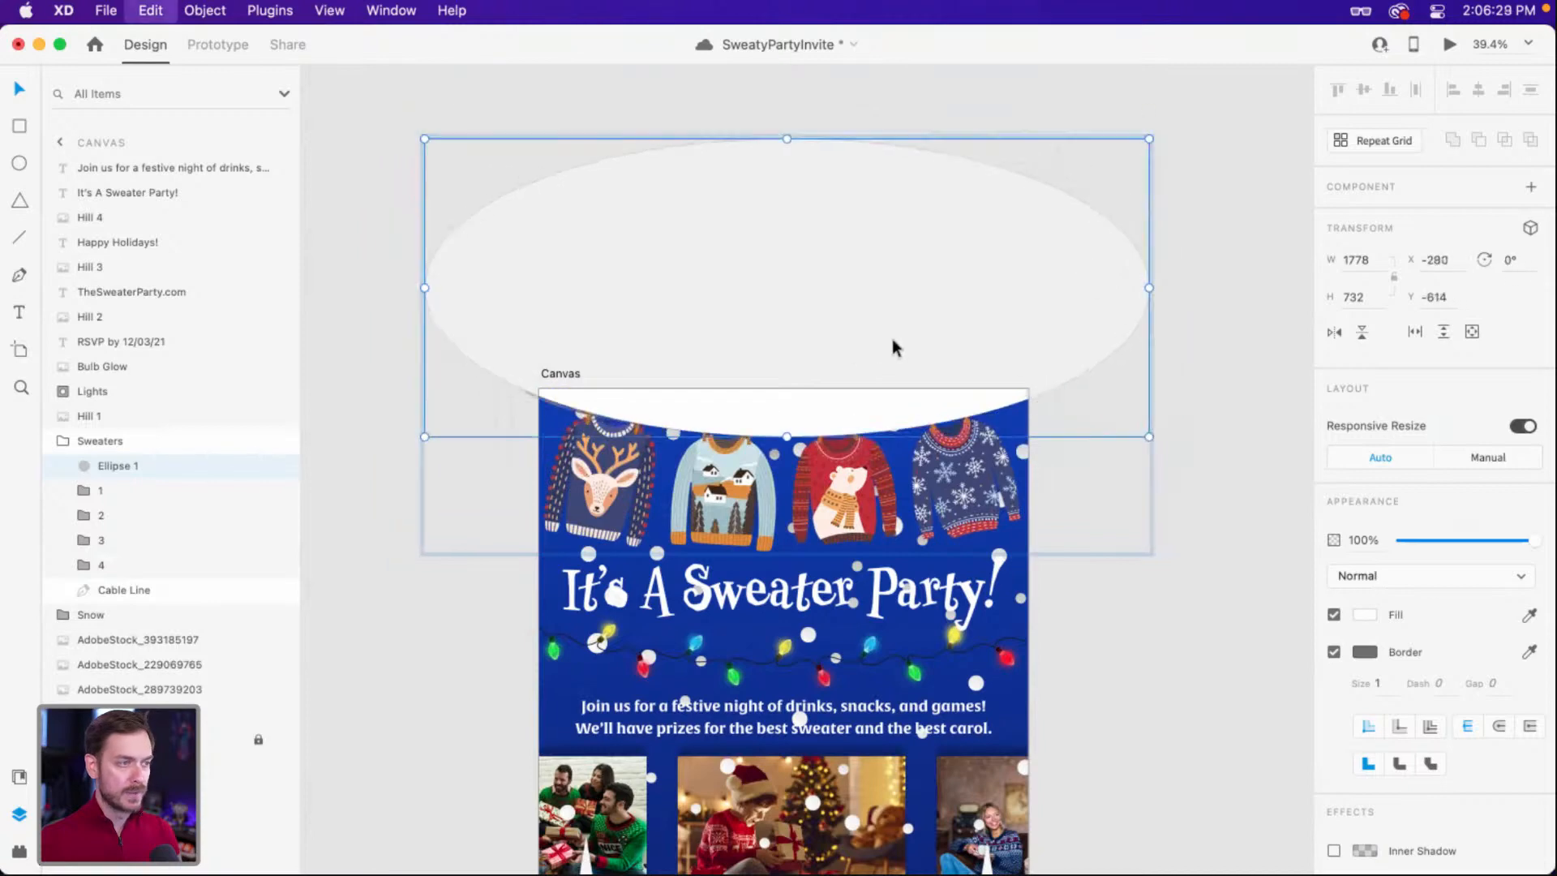
drag(774, 345, 784, 424)
scroll(772, 392, down, 5)
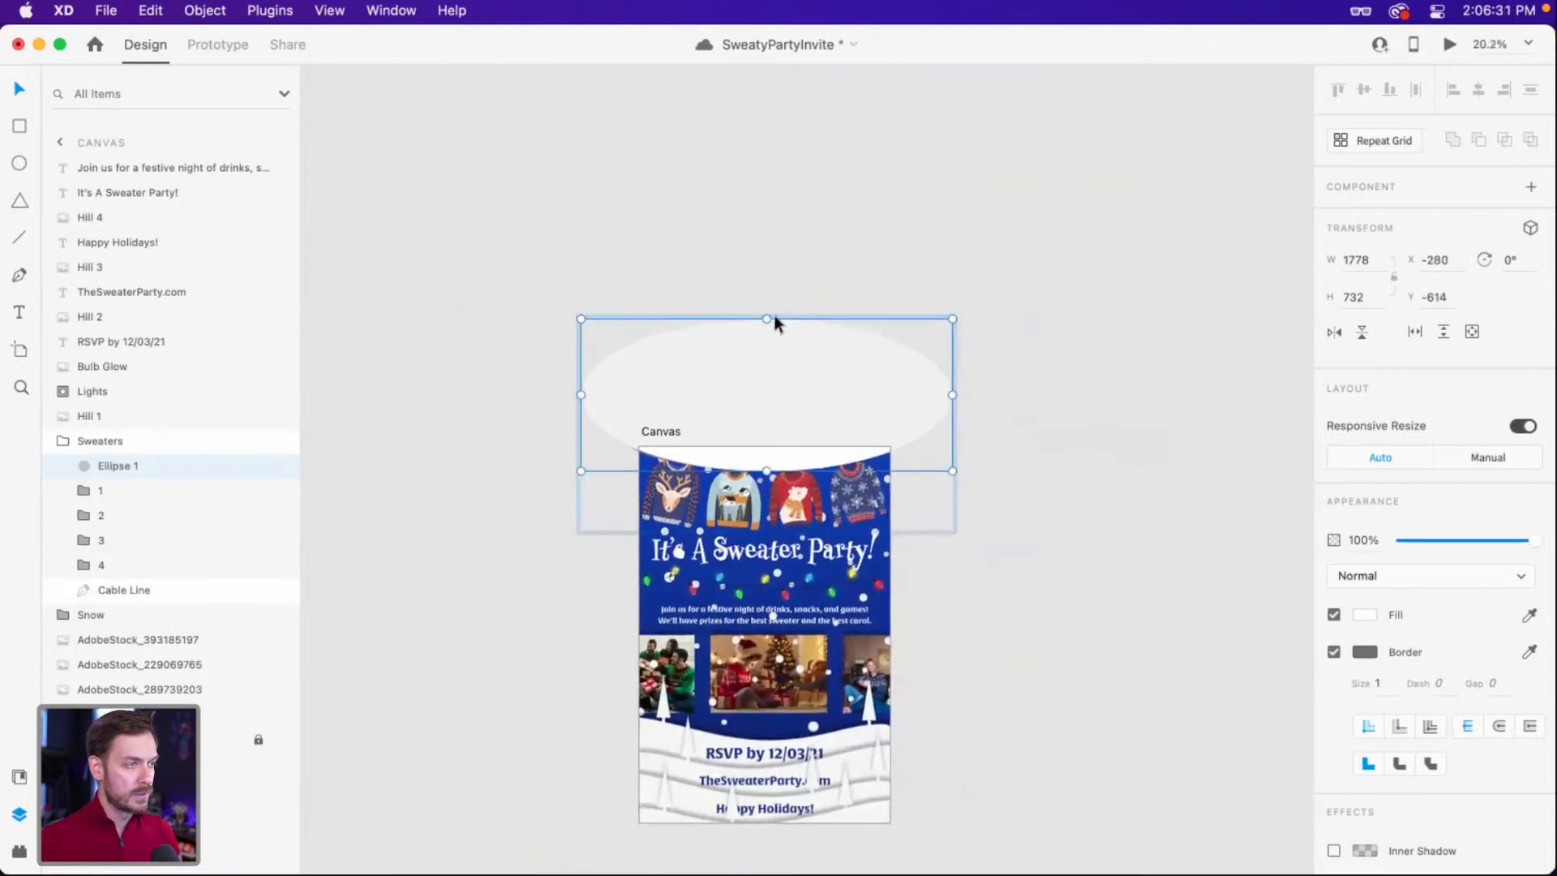
drag(768, 318, 766, 137)
key(super+z)
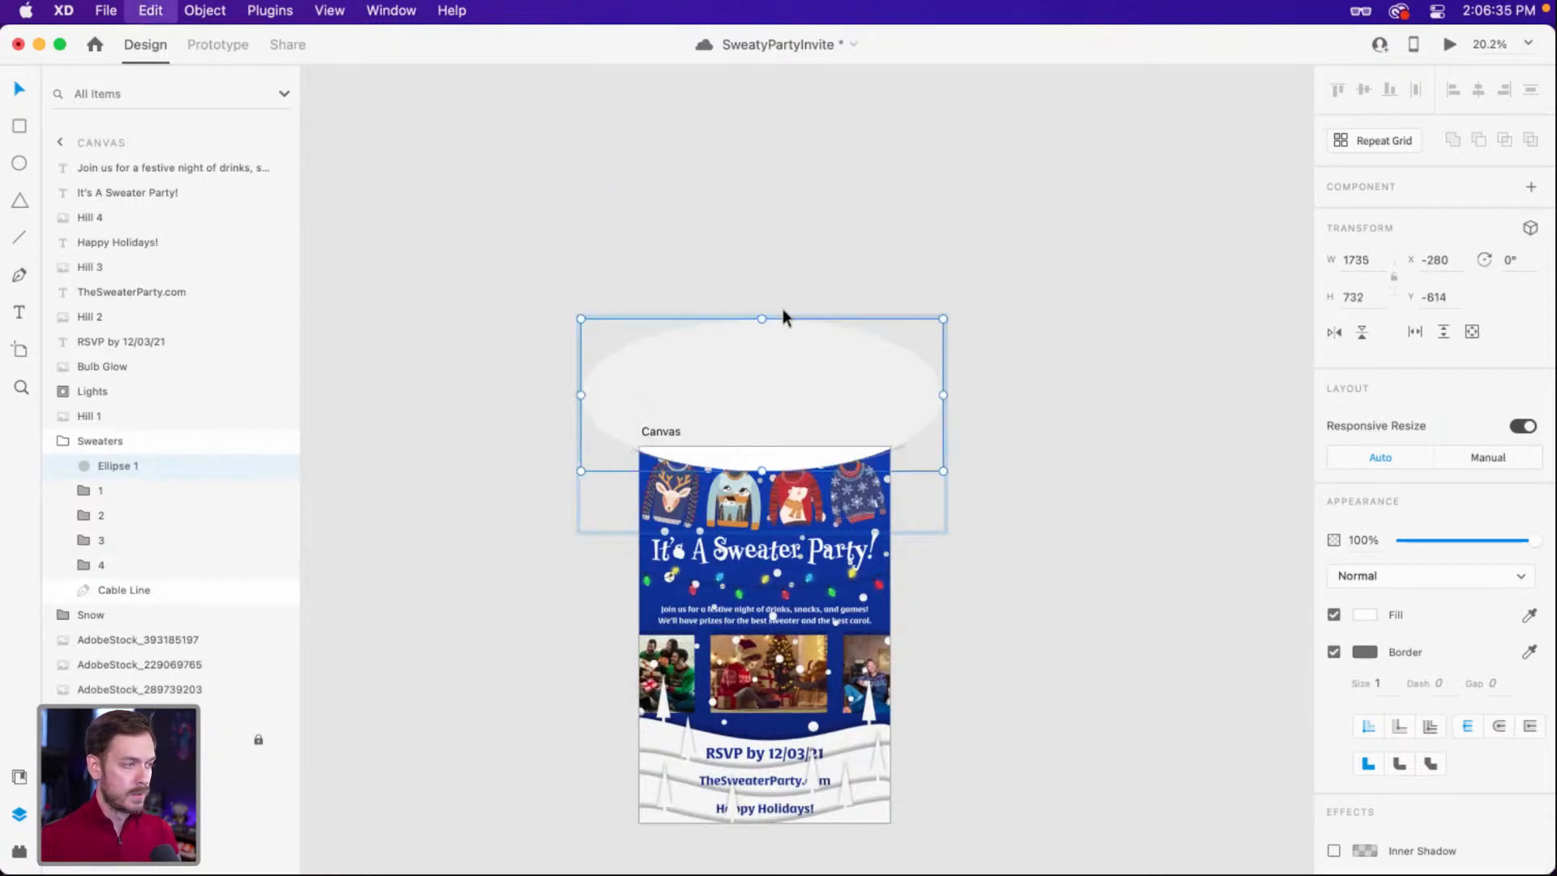
key(super+z)
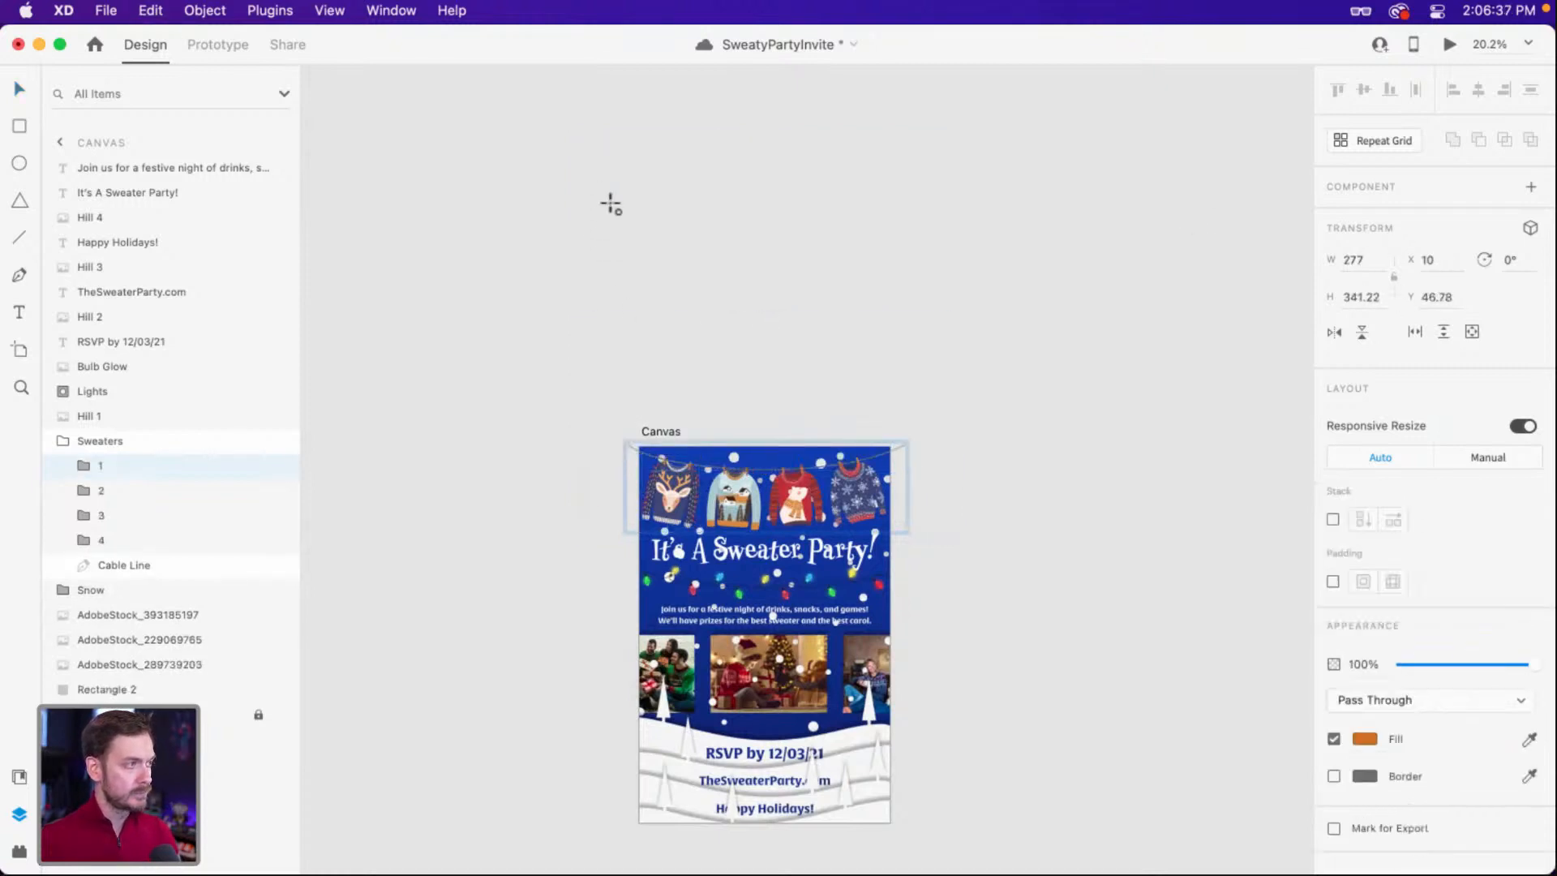
Draw a circle centred above the artboard and enlarge it to about 3044 by 3044, moving it near the cable line.
drag(600, 192, 886, 479)
key(v)
drag(763, 377, 786, 368)
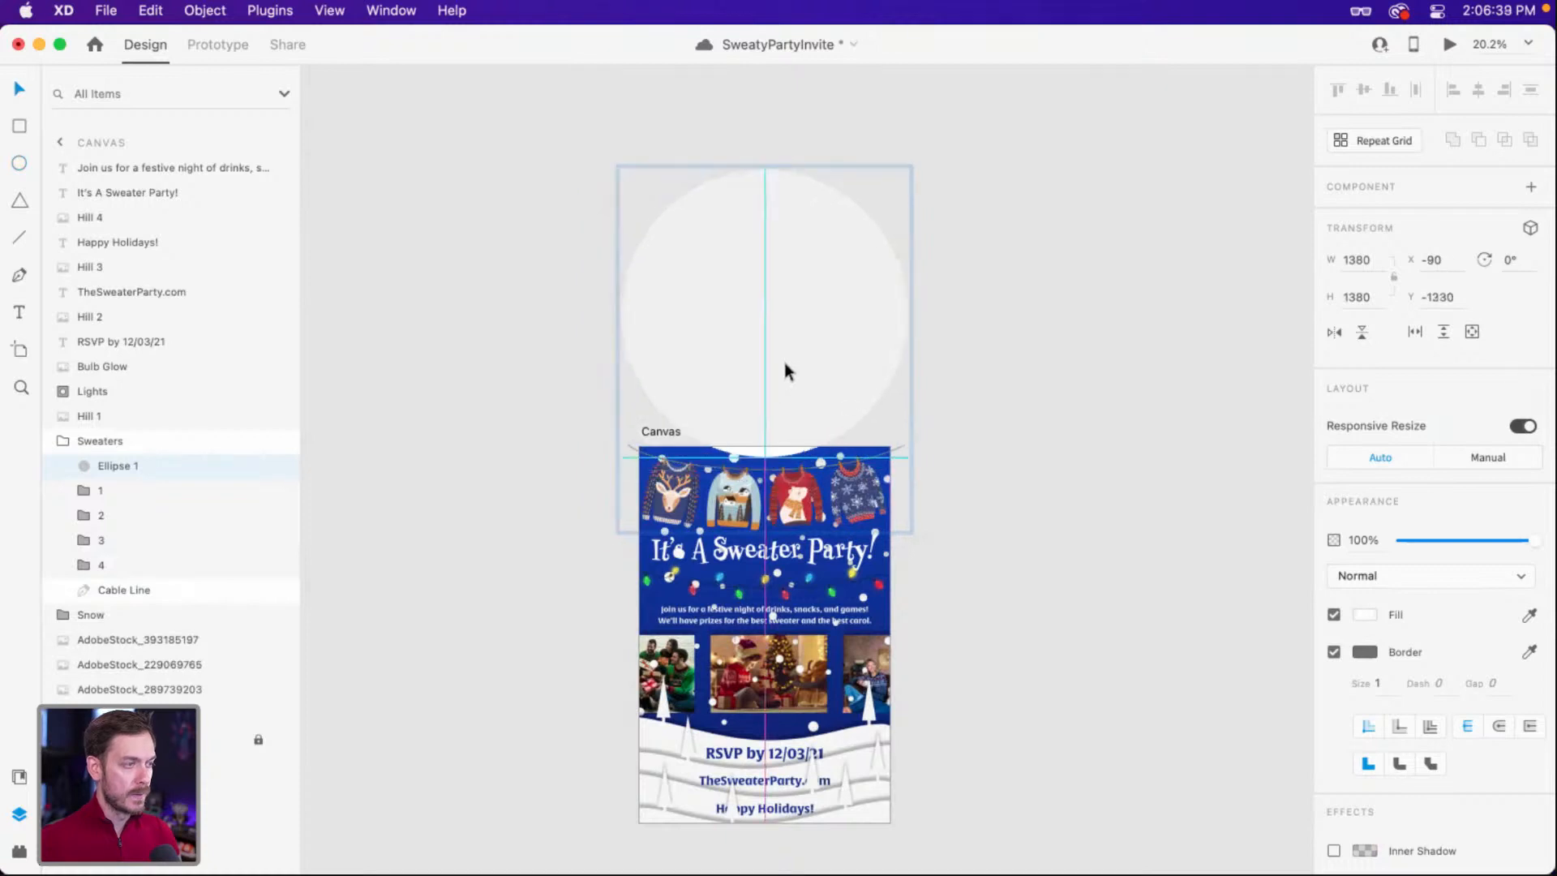
drag(909, 475, 1084, 657)
drag(965, 470, 965, 298)
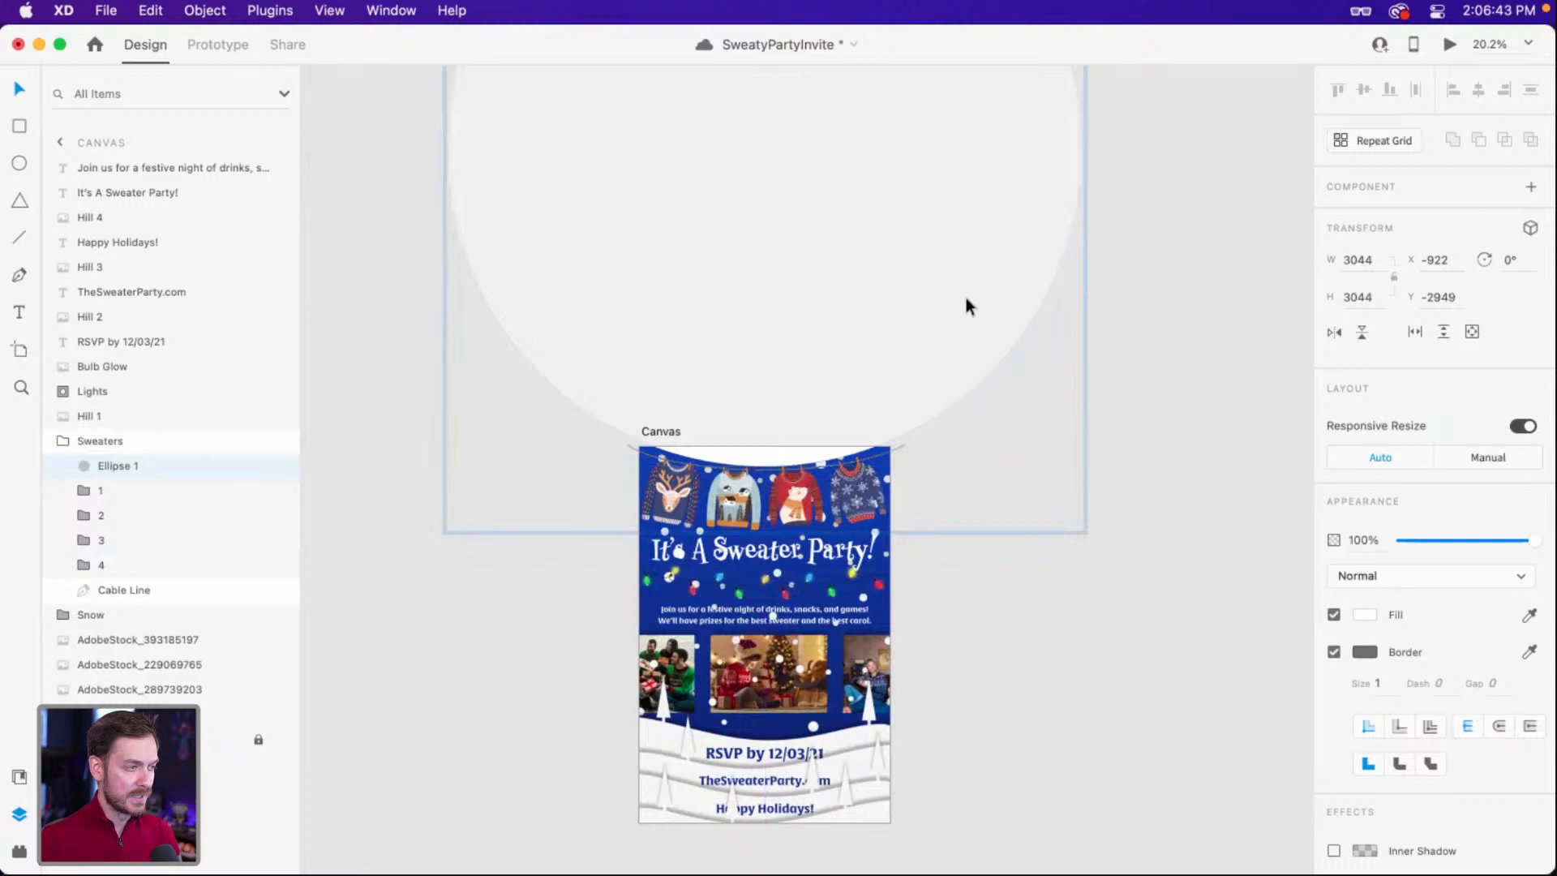
Enlarge the circle to about 3498 by 3498 and nudge it down to Y -3379 so its lower edge follows the cable line.
click(1098, 470)
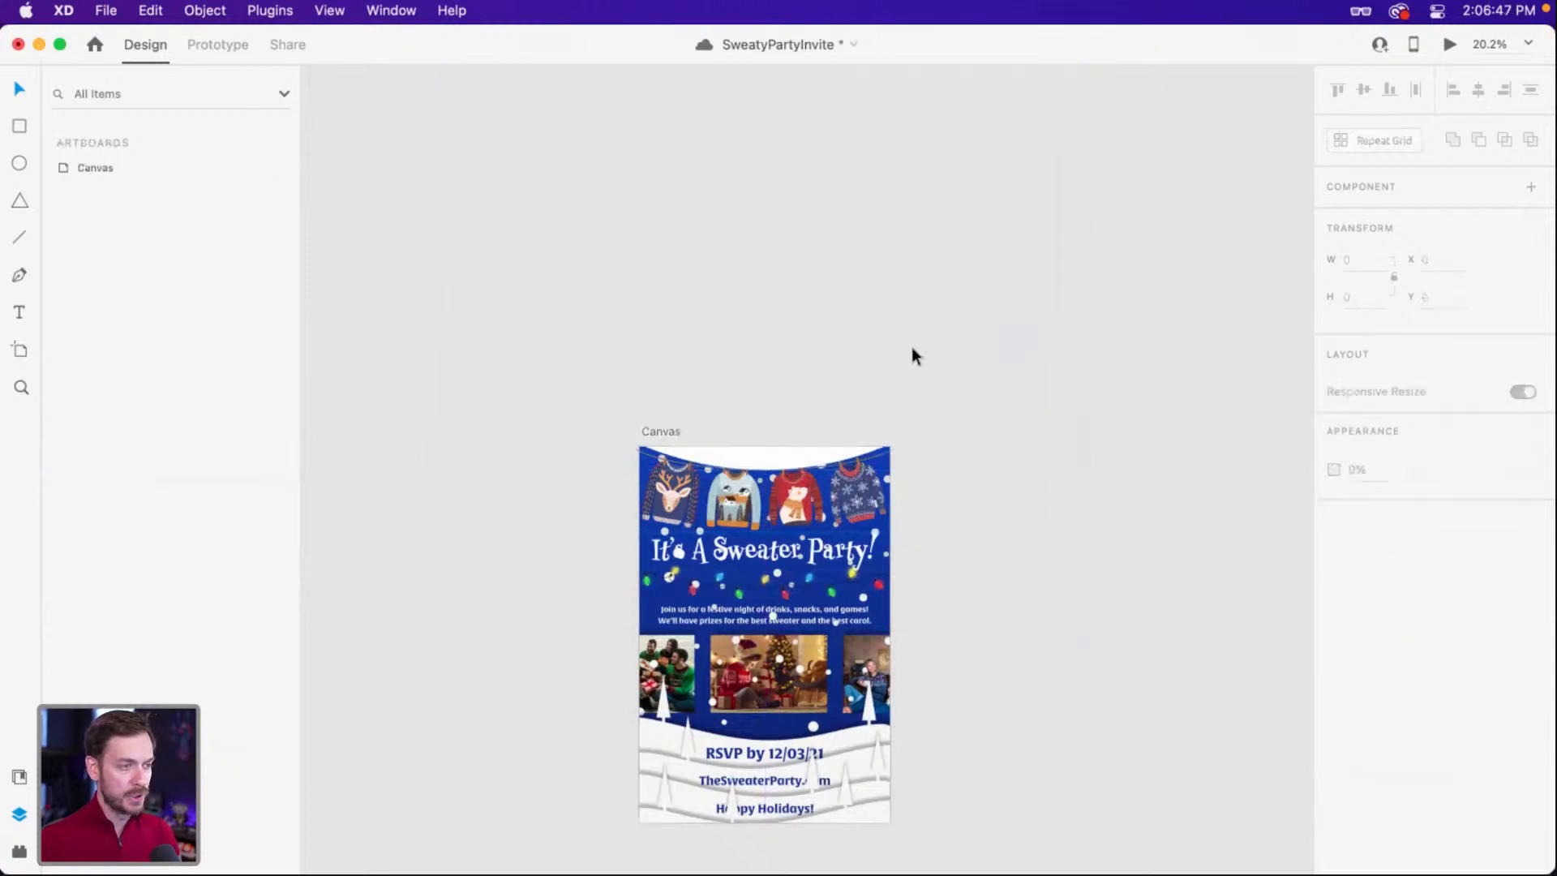
click(916, 350)
drag(1084, 471, 1133, 533)
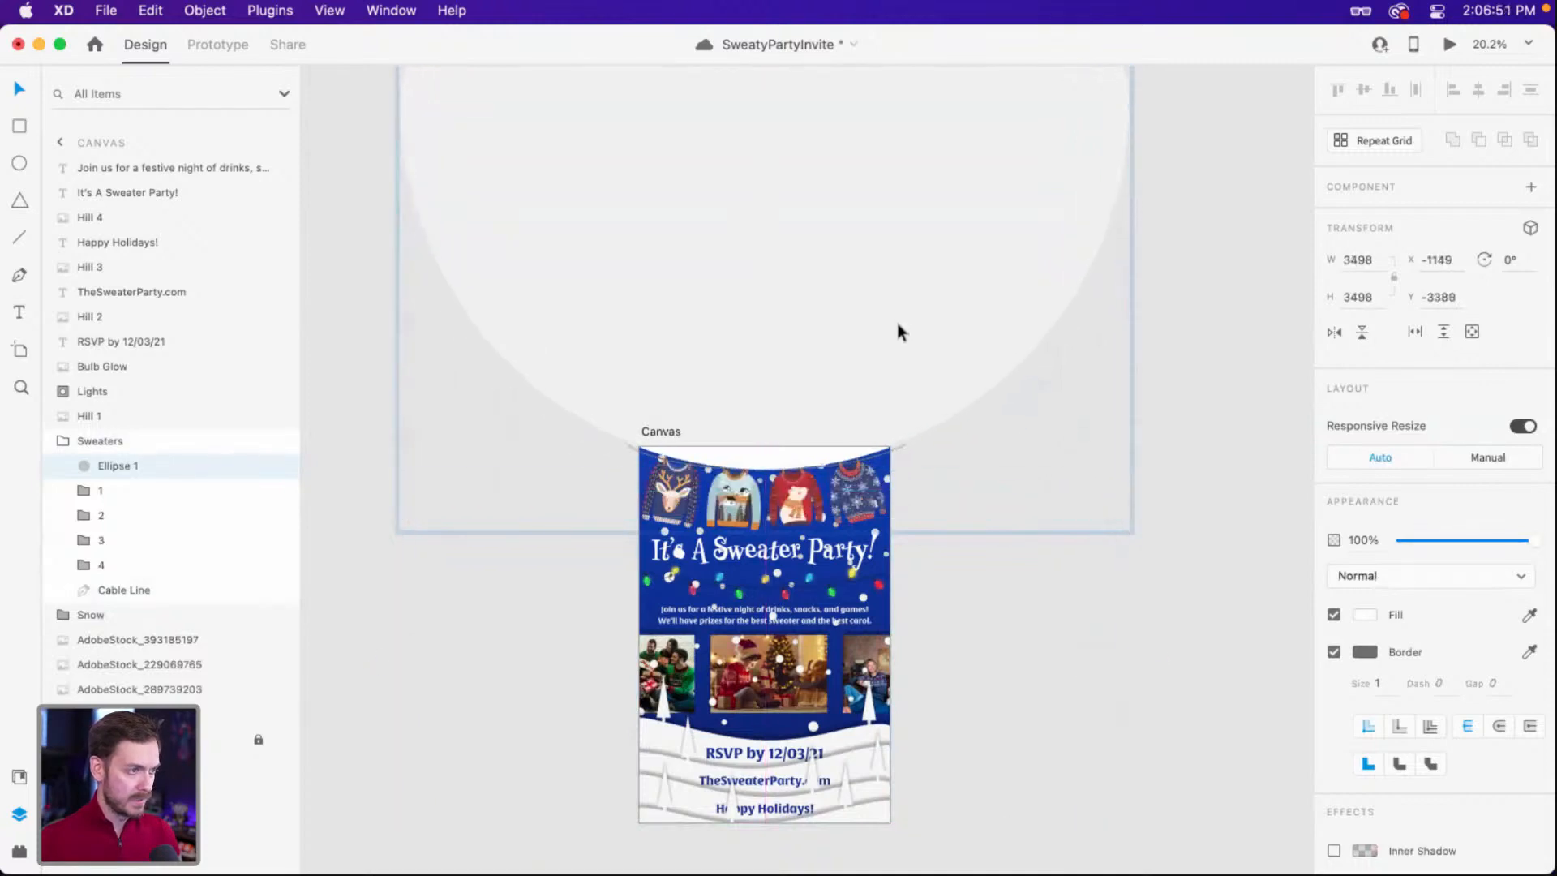
key(shift+Down)
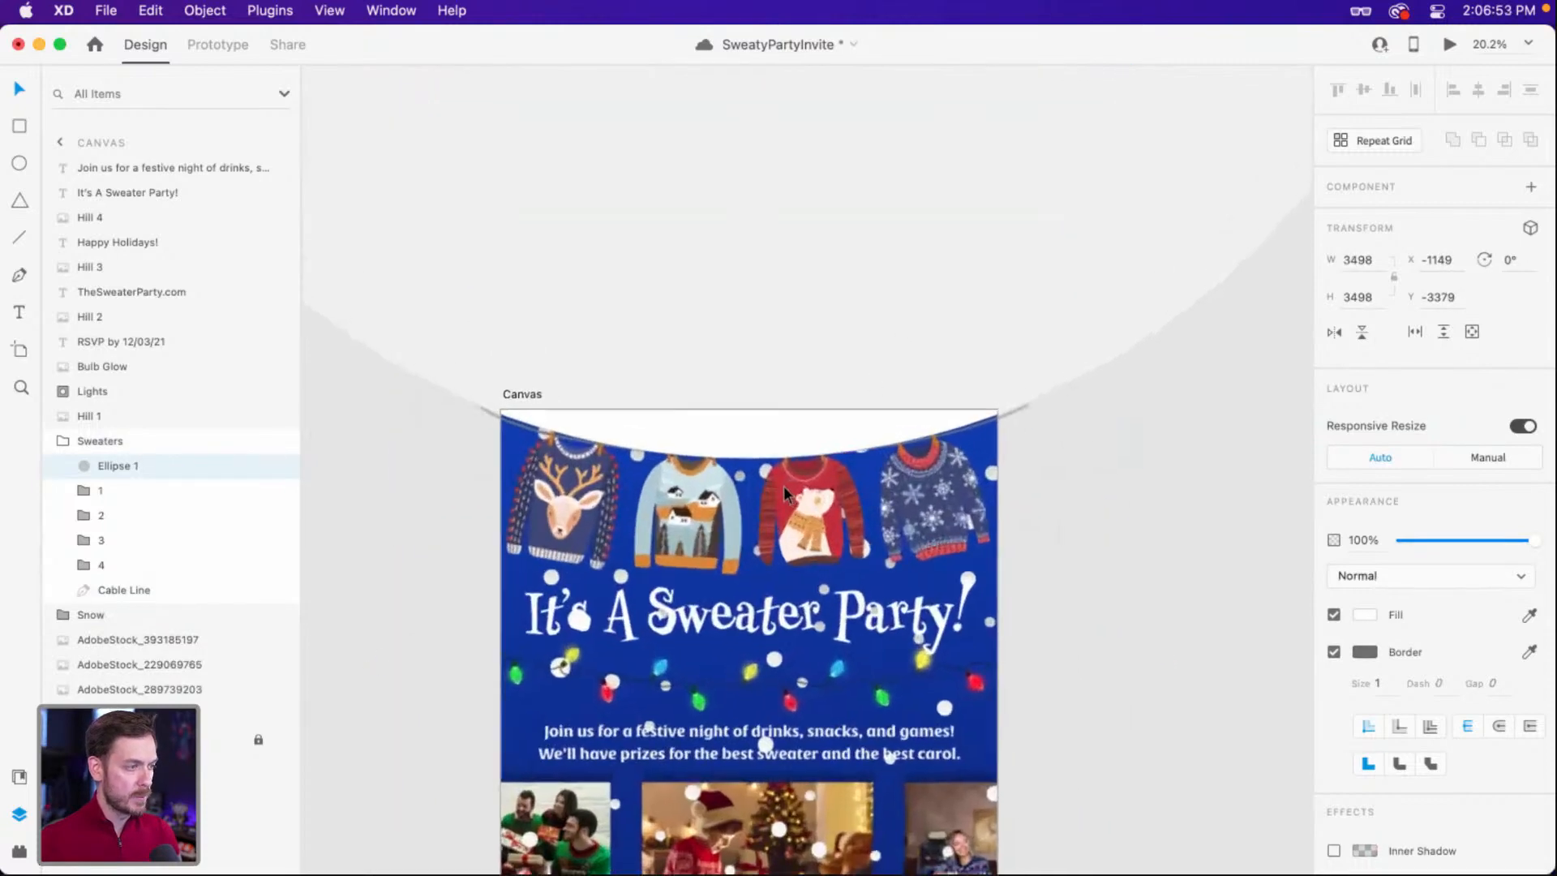
scroll(733, 502, up, 5)
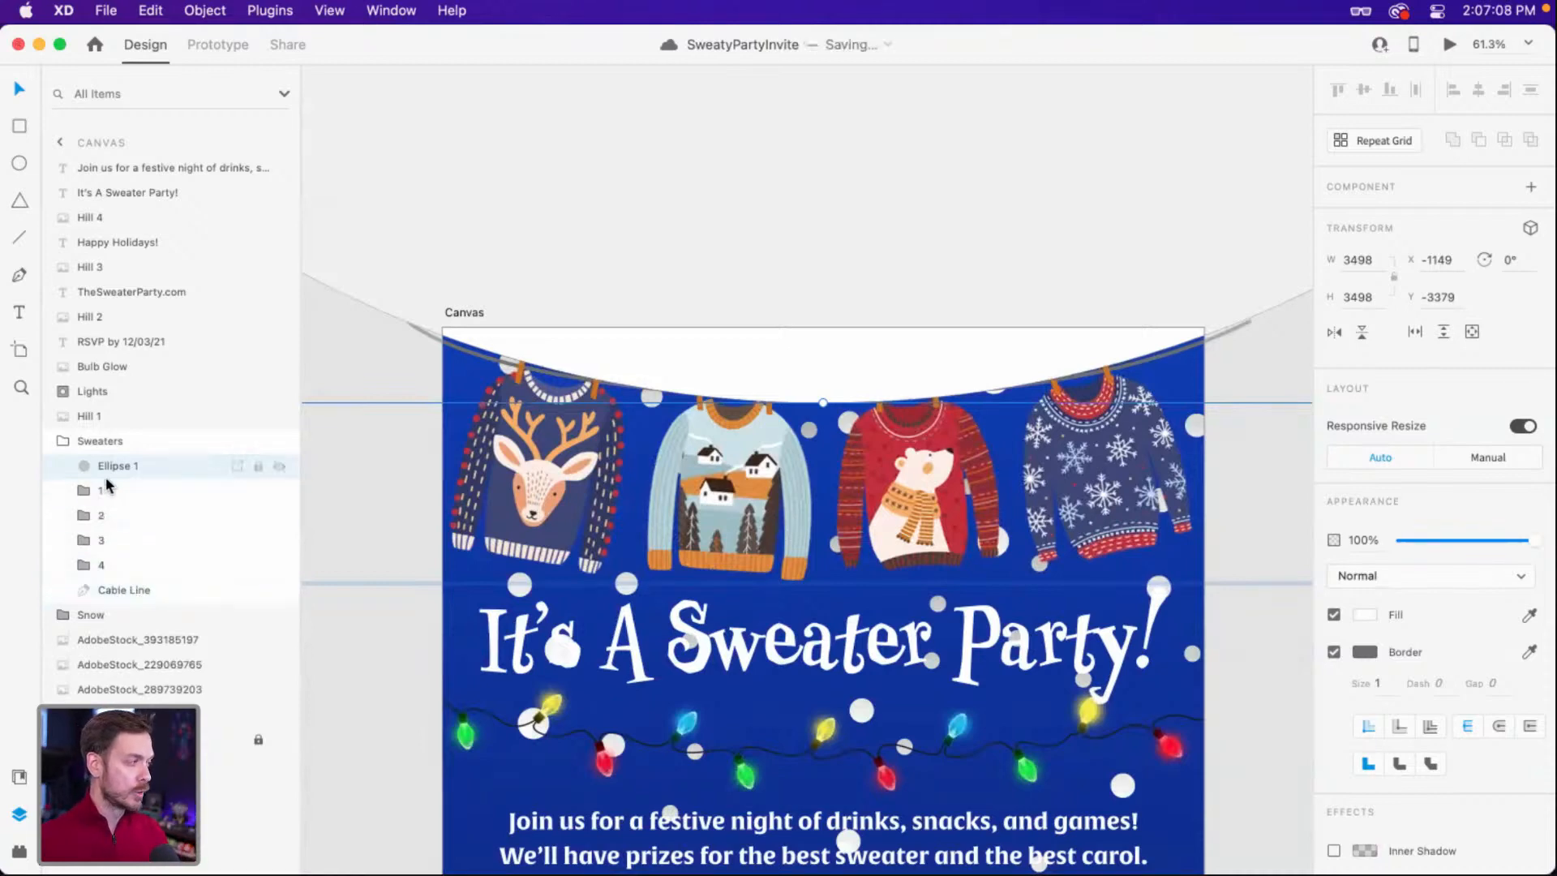
Group Ellipse 1 with the sweater groups 1 to 4 and name the new group Sweaters.
shift+click(122, 565)
key(super+g)
double_click(121, 466)
text(S)
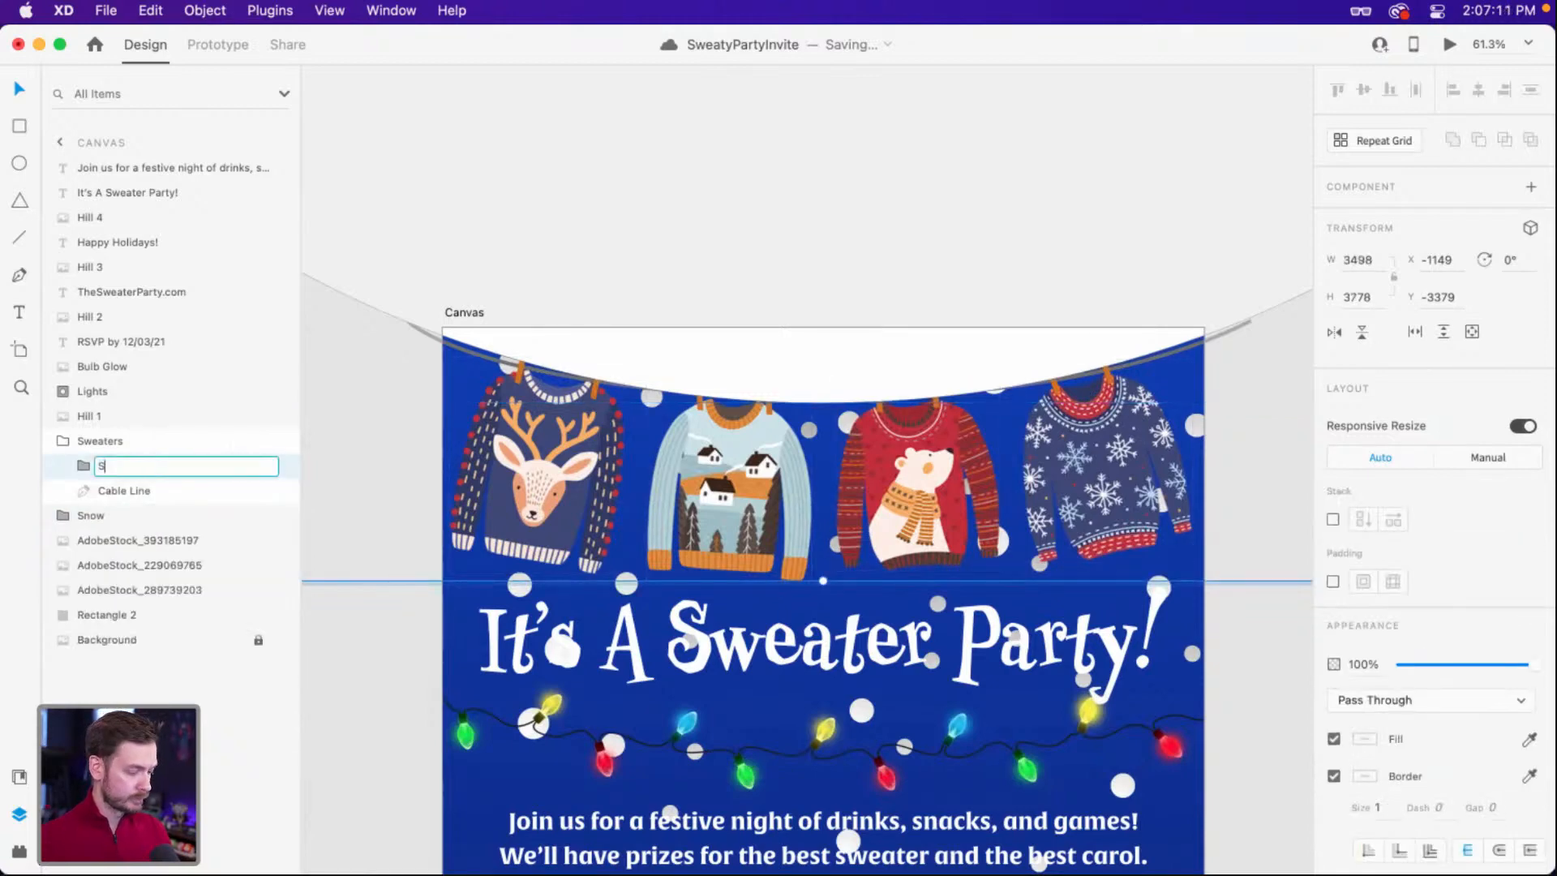
text(weaters)
key(Return)
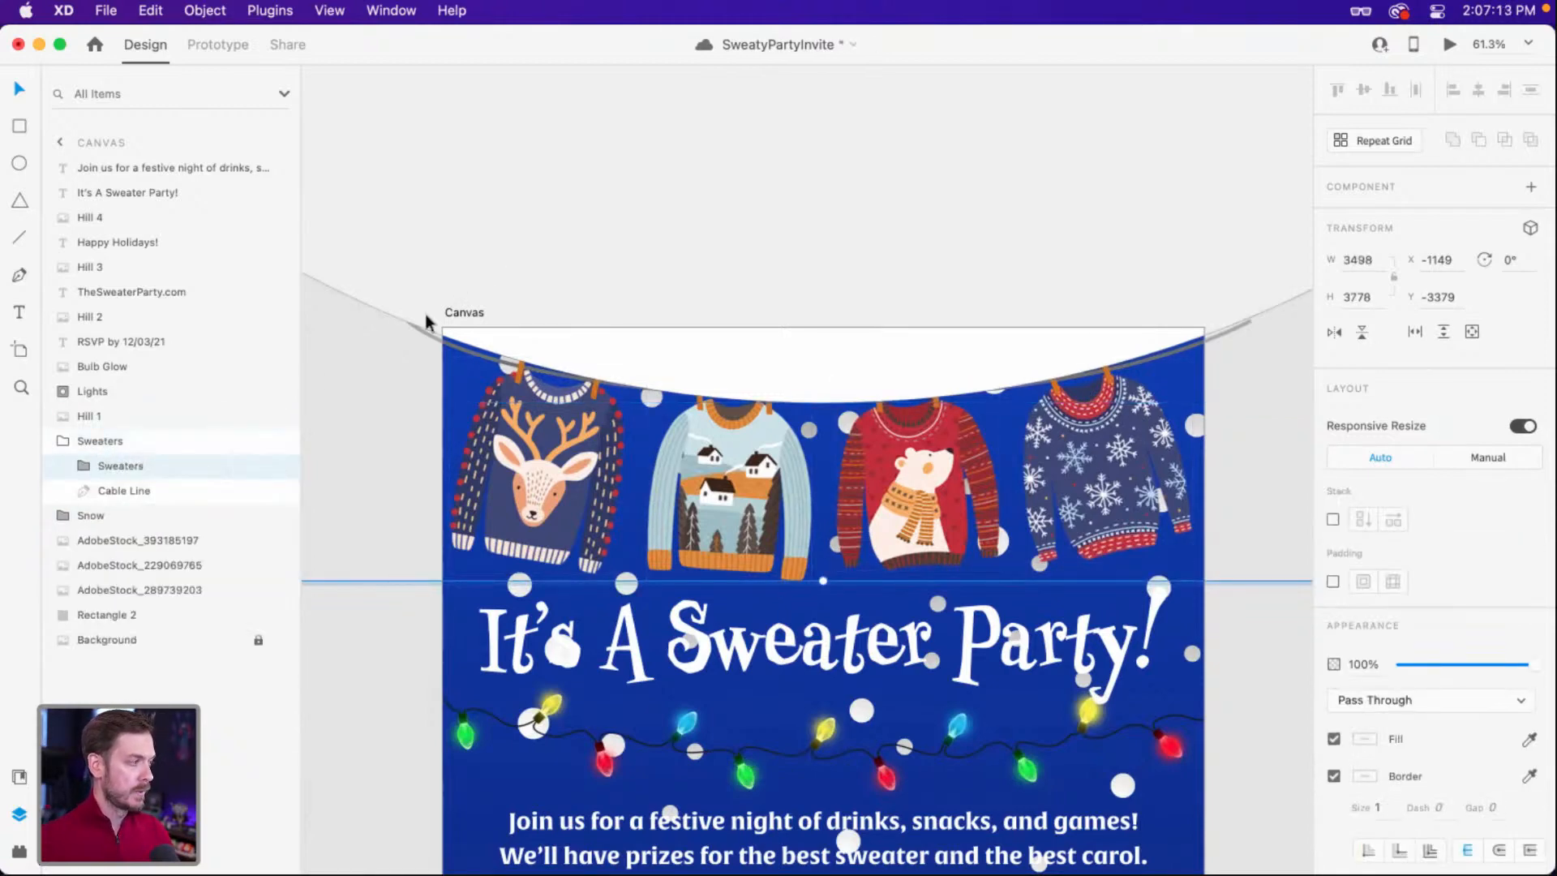
Set the opacity of Ellipse 1 to 0% and select the inner Sweaters group that contains it.
click(81, 465)
click(146, 490)
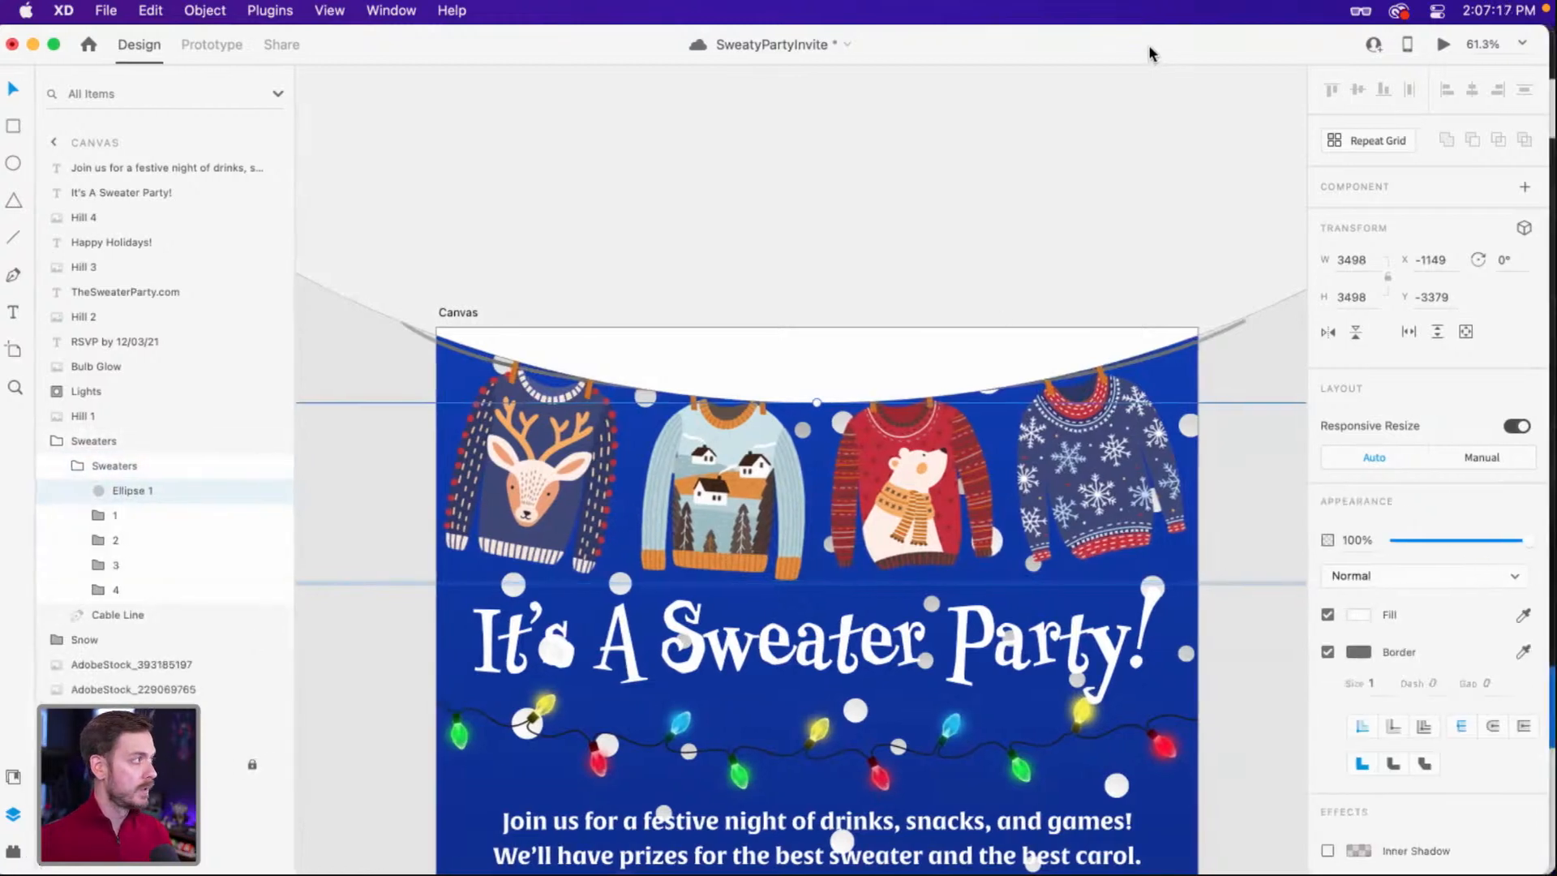
drag(1533, 539, 1390, 539)
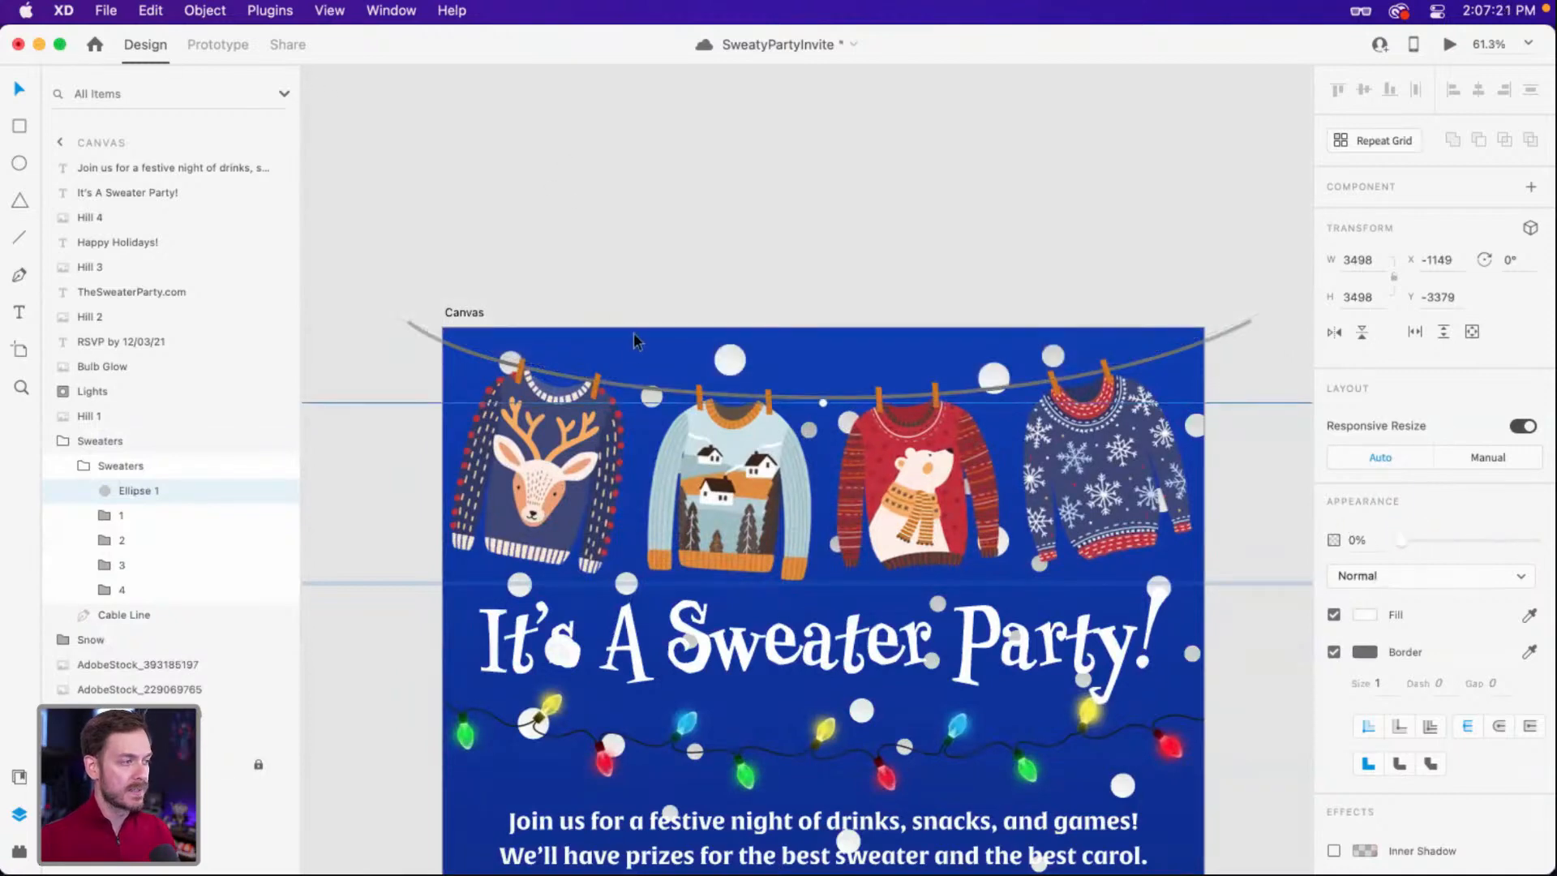
click(121, 515)
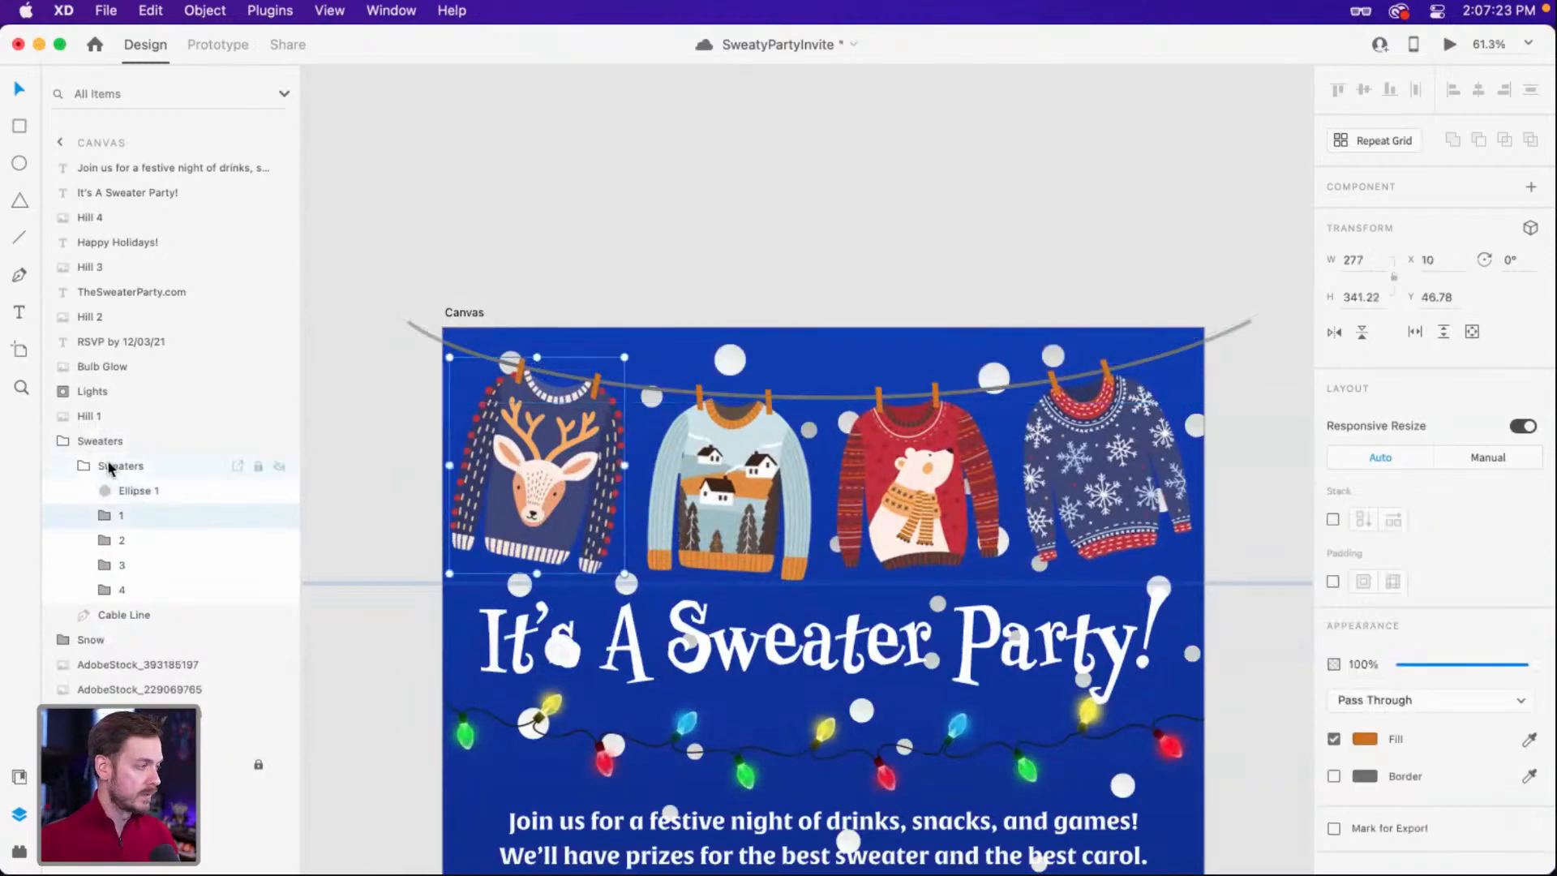
click(116, 466)
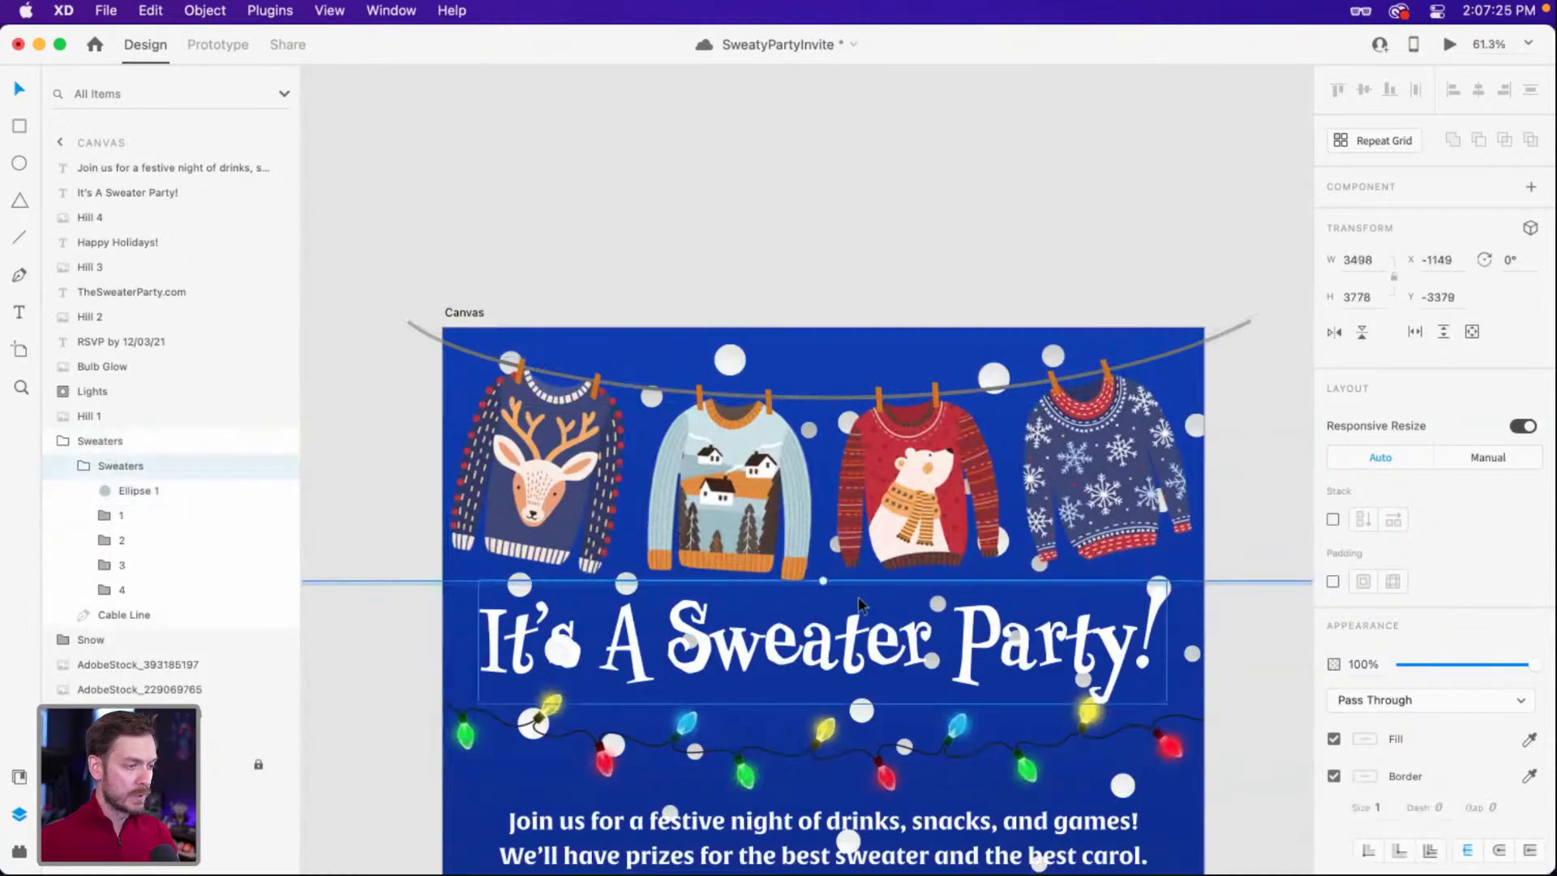
drag(822, 591, 804, 377)
scroll(804, 377, down, 5)
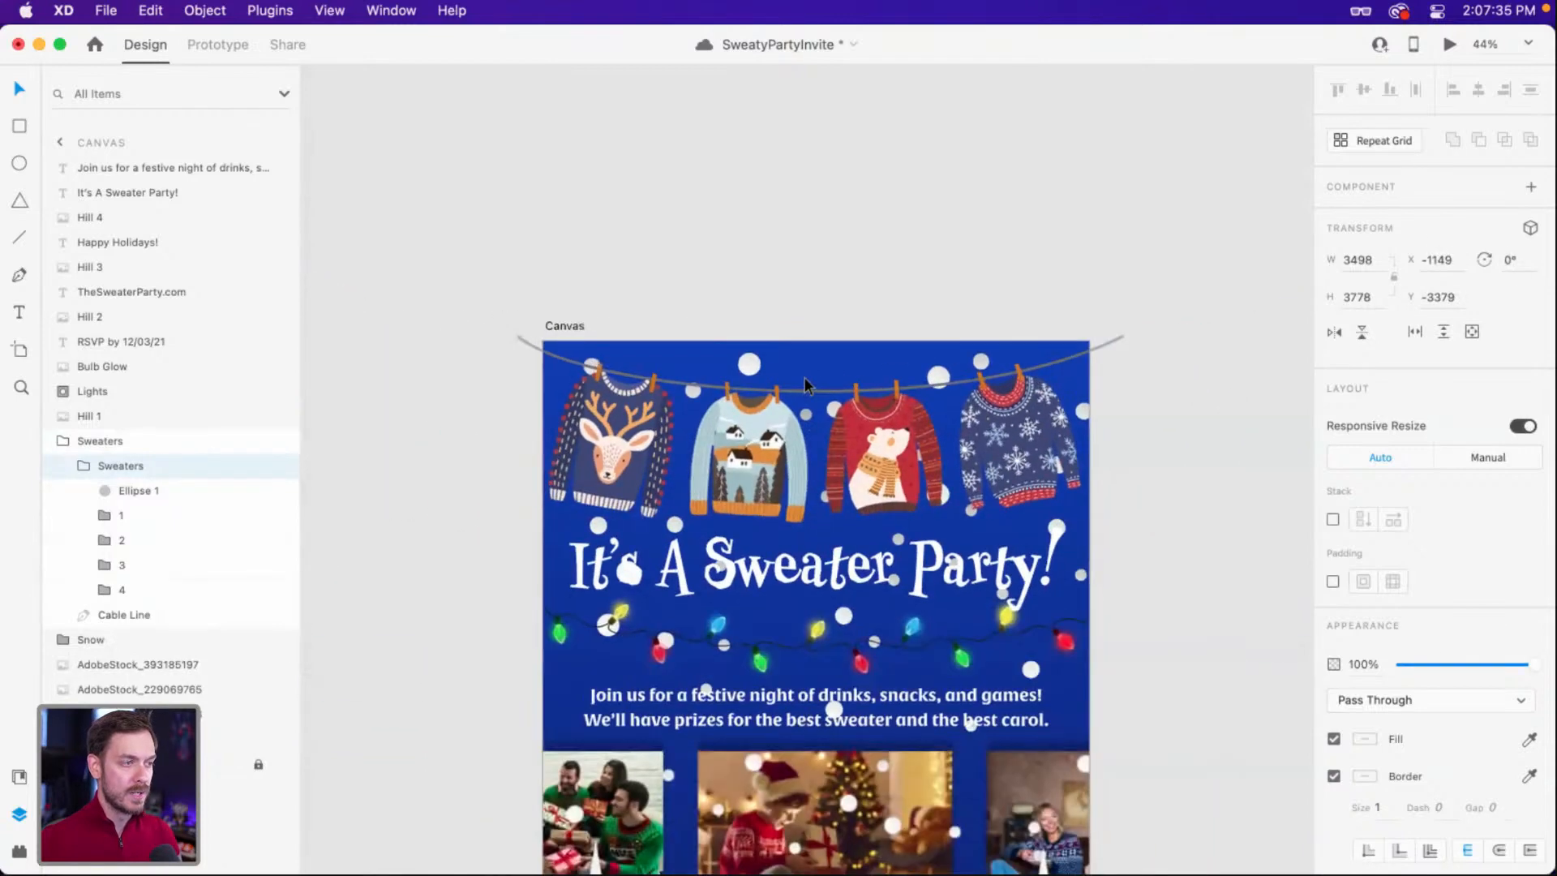
Set the opacity of Ellipse 1 to 40%.
click(1135, 307)
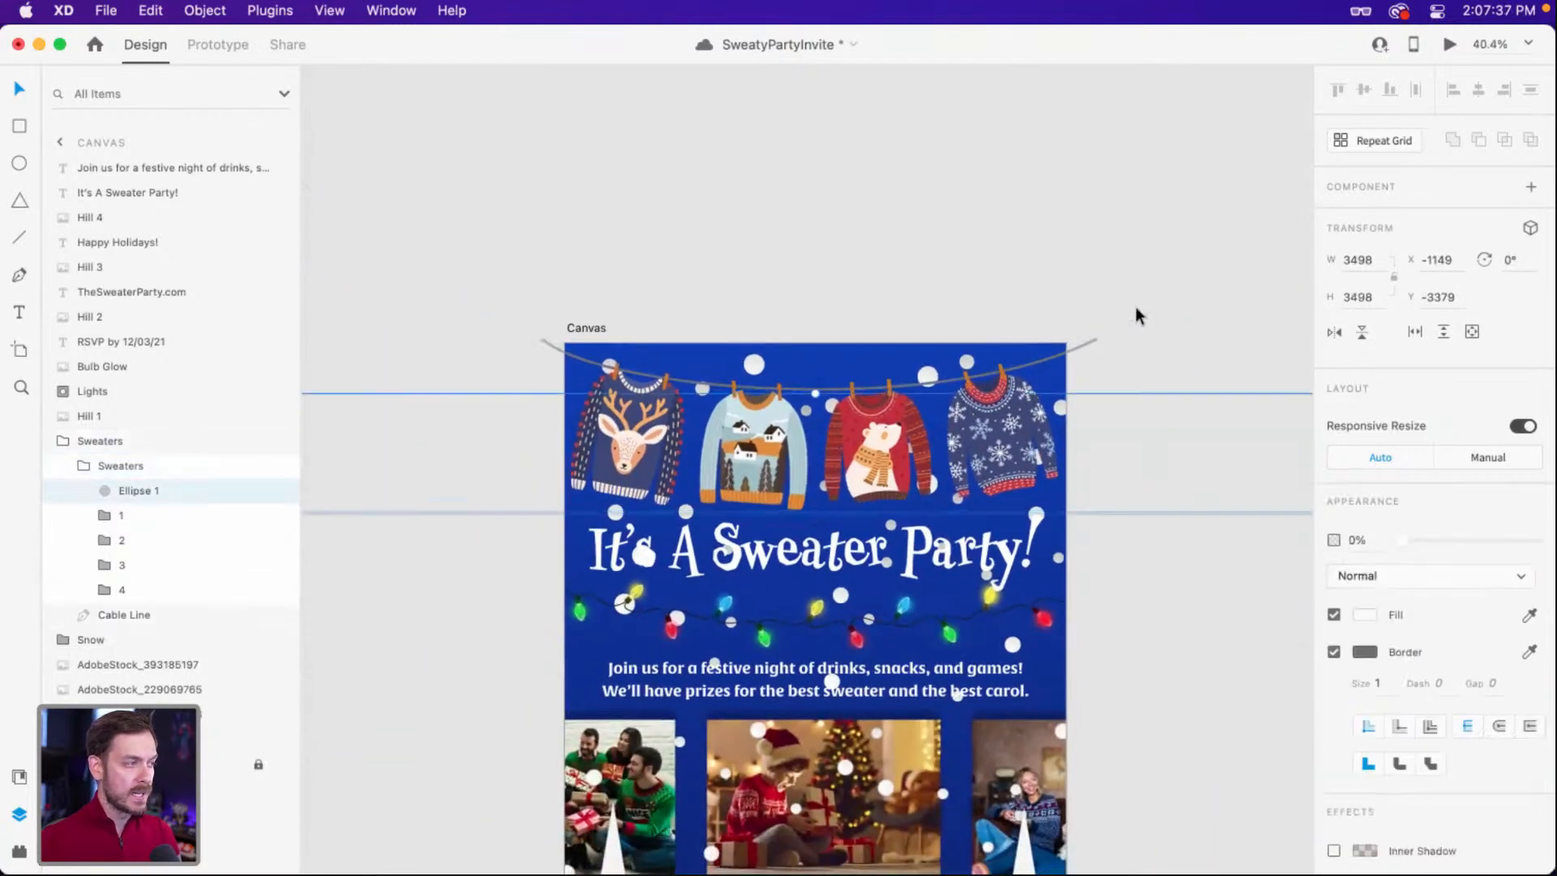
scroll(869, 386, down, 6)
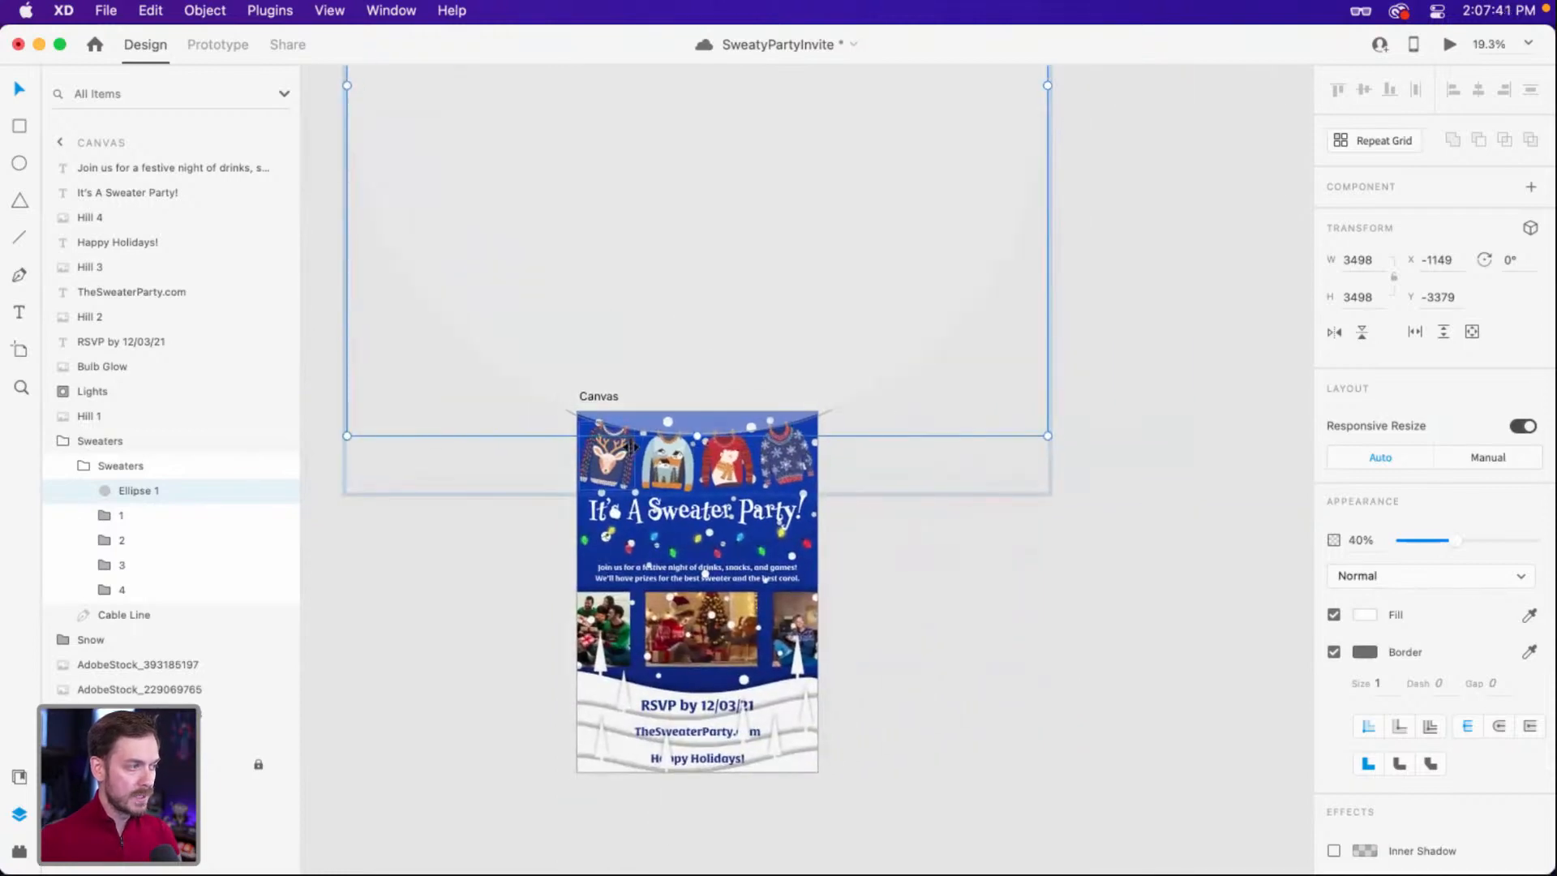
scroll(668, 441, up, 6)
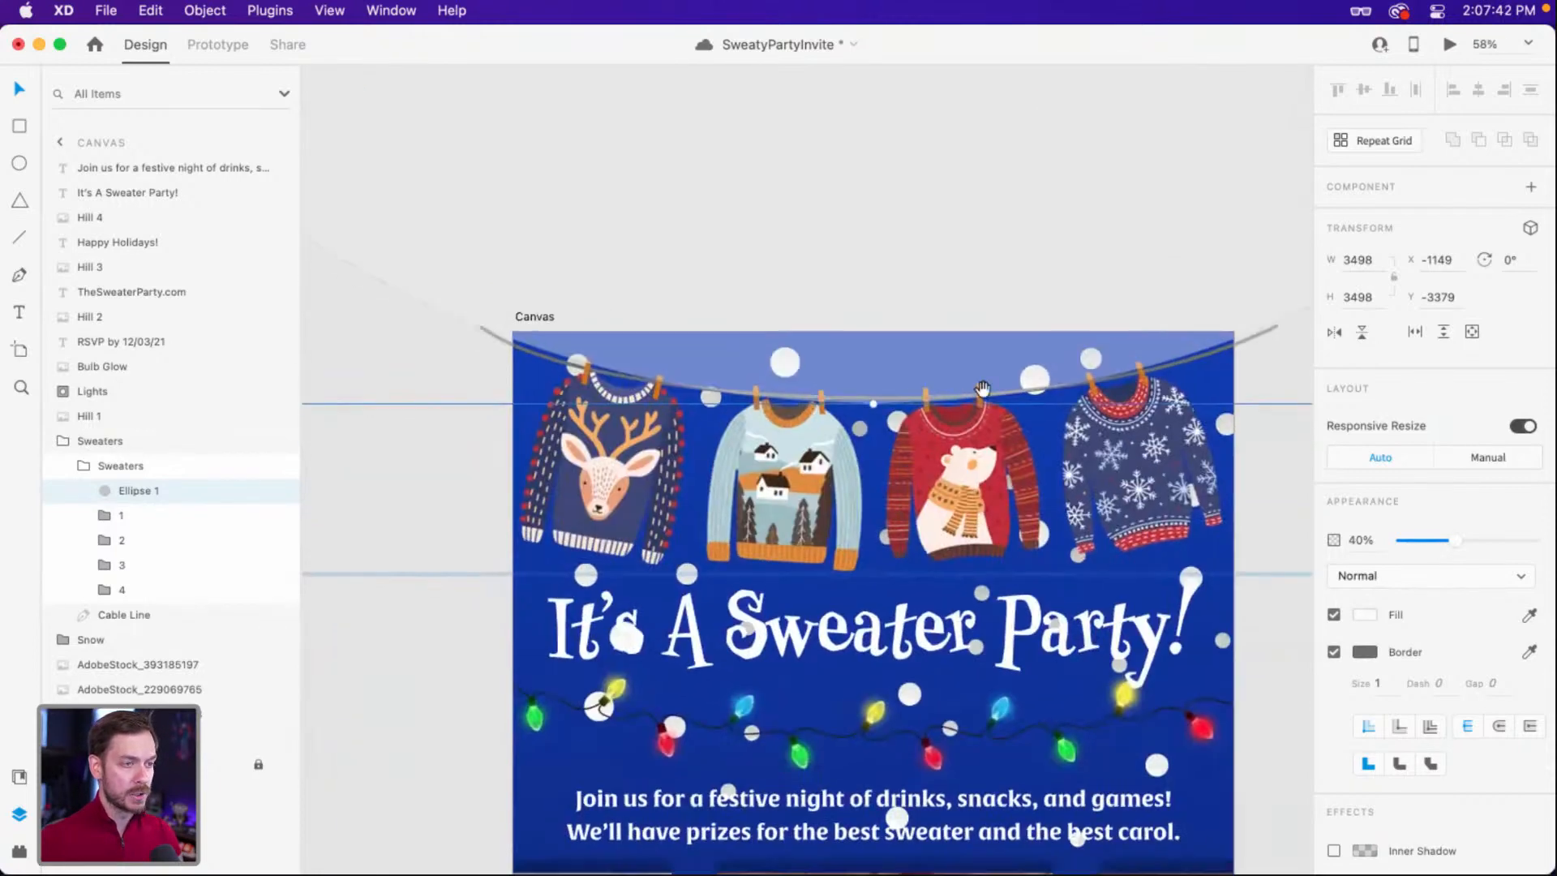
Try to narrow the cable line from both sides to about 1281 wide.
click(1222, 347)
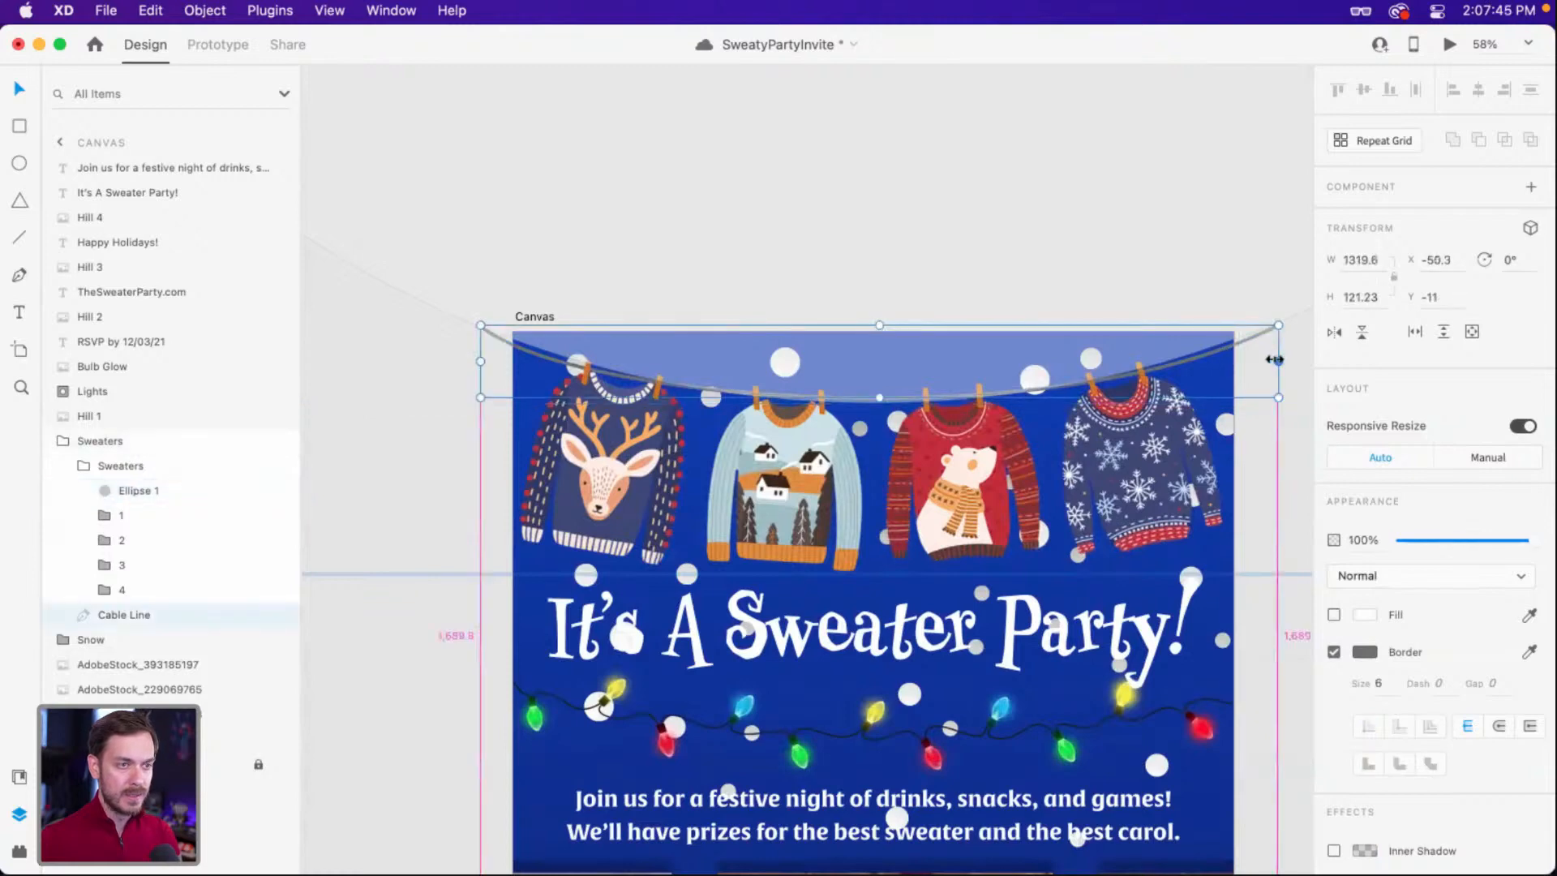
drag(1277, 360, 1266, 359)
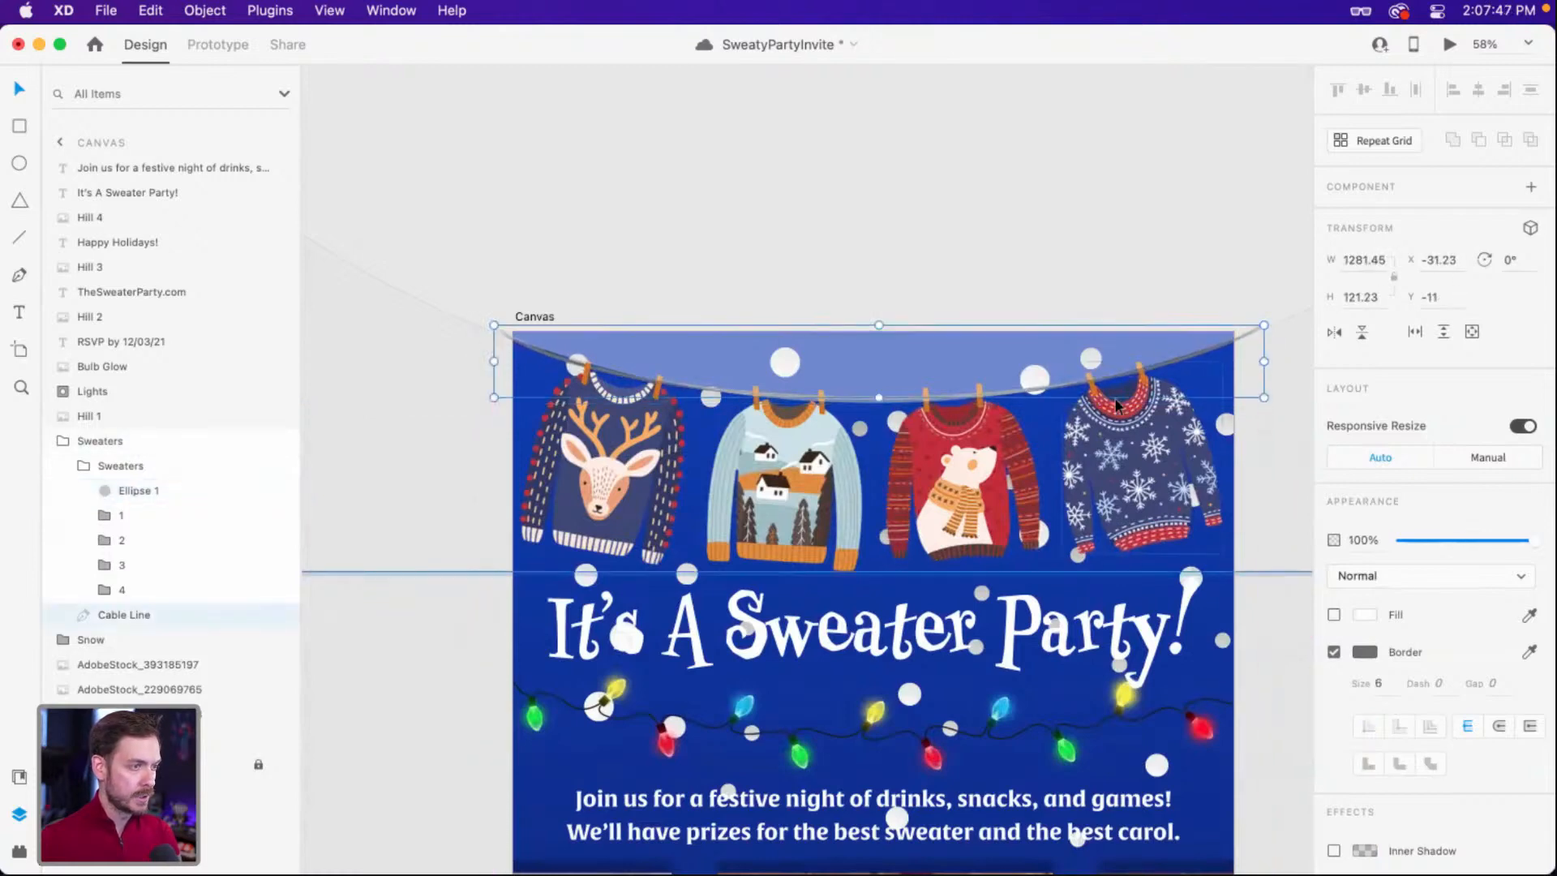
key(super+z)
Move the cable line's end points inward to the circle's edge, one to about X 1222, Y 2 and the other to about X -20, Y 2.
double_click(1104, 396)
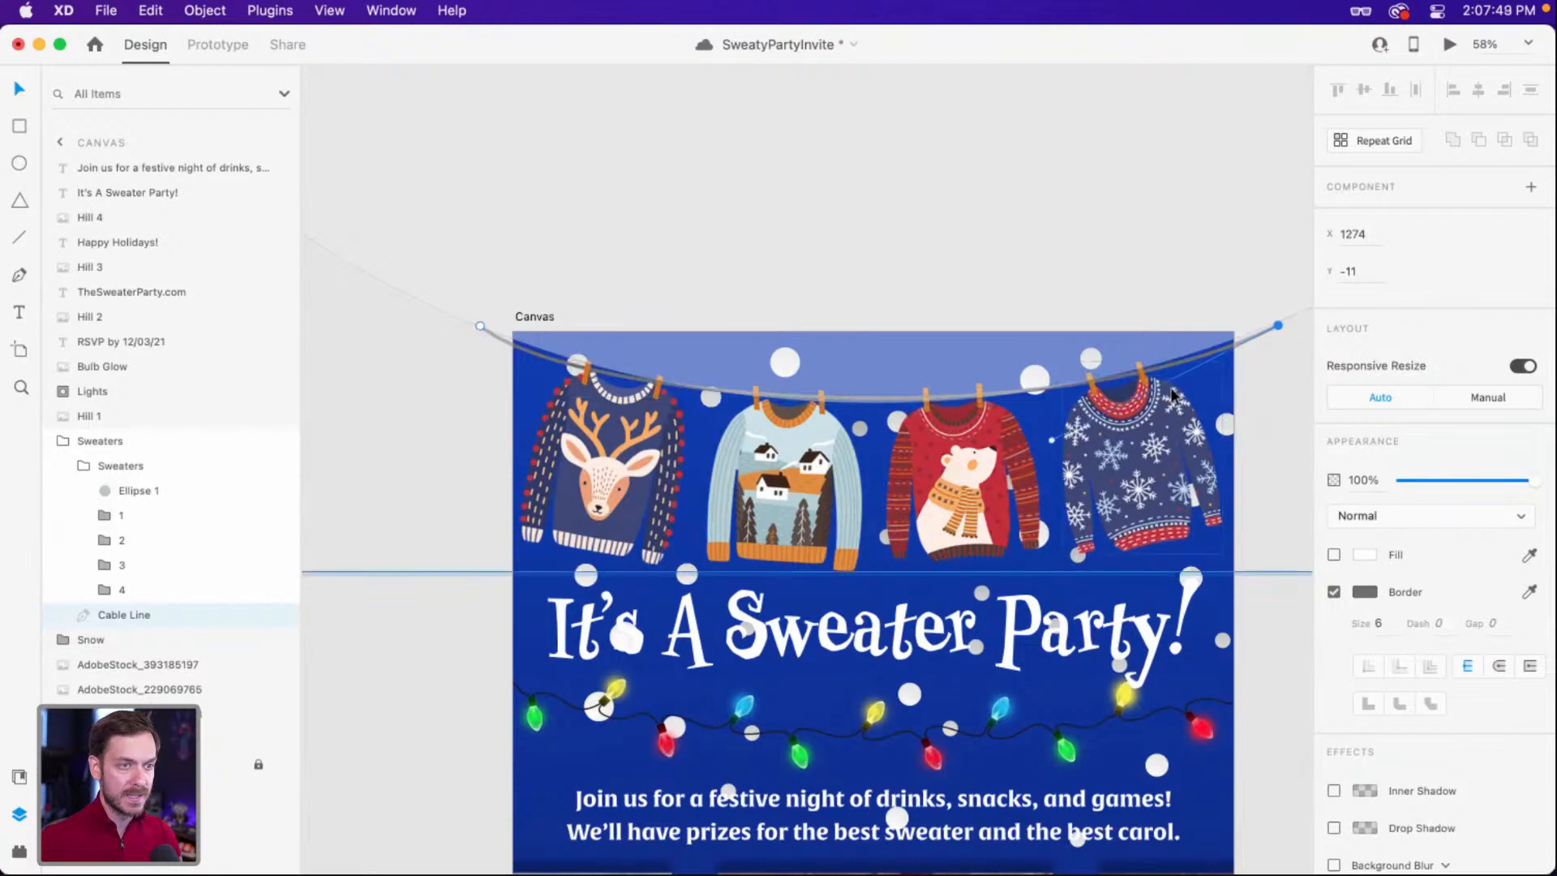
click(1051, 440)
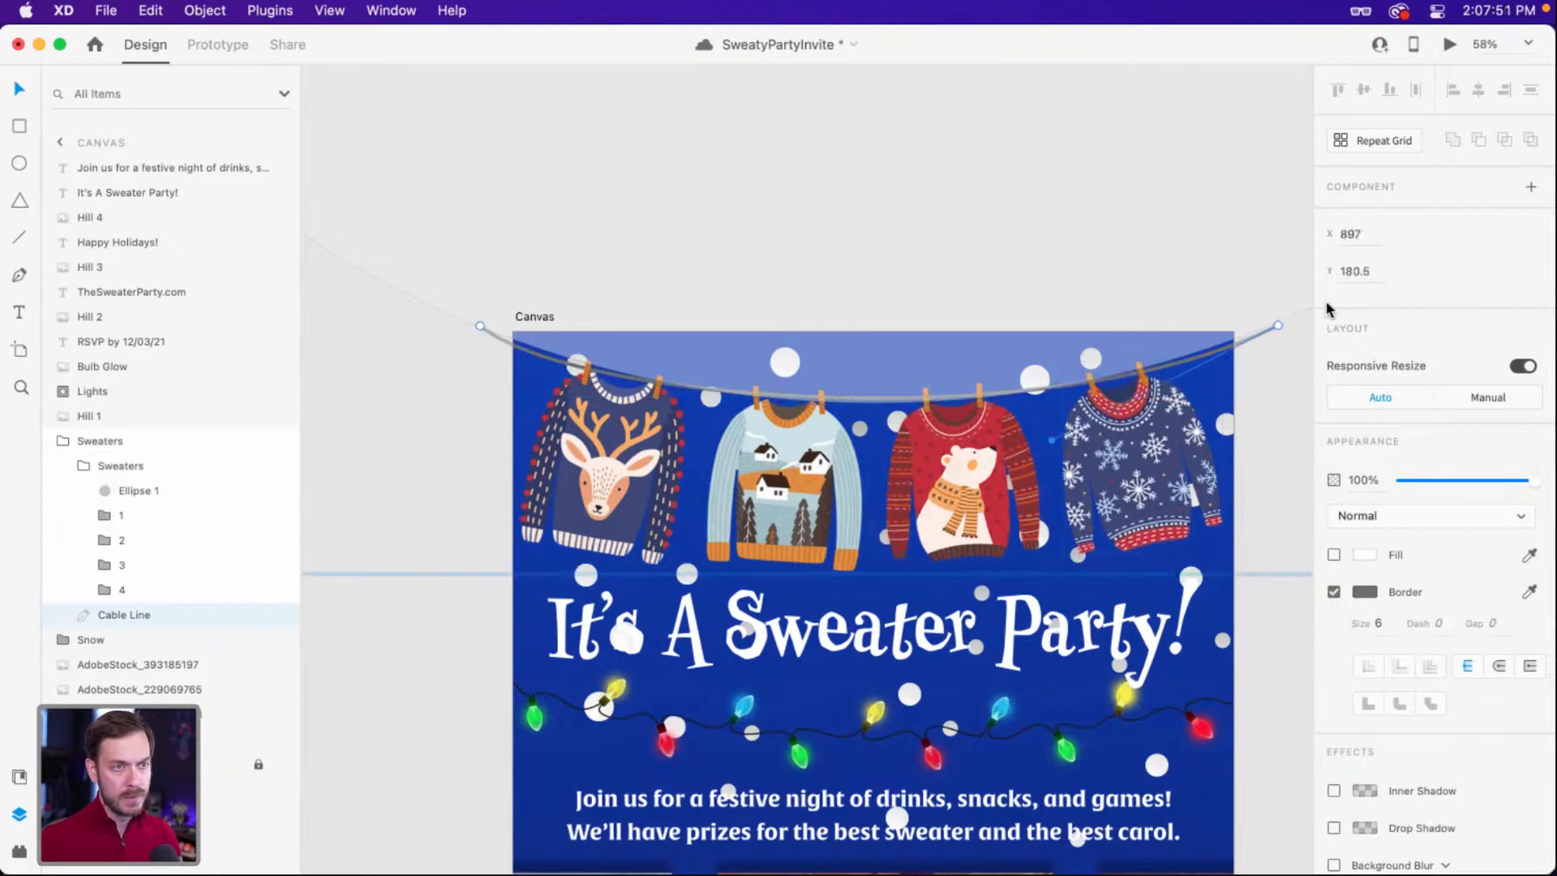
drag(1277, 325, 1247, 333)
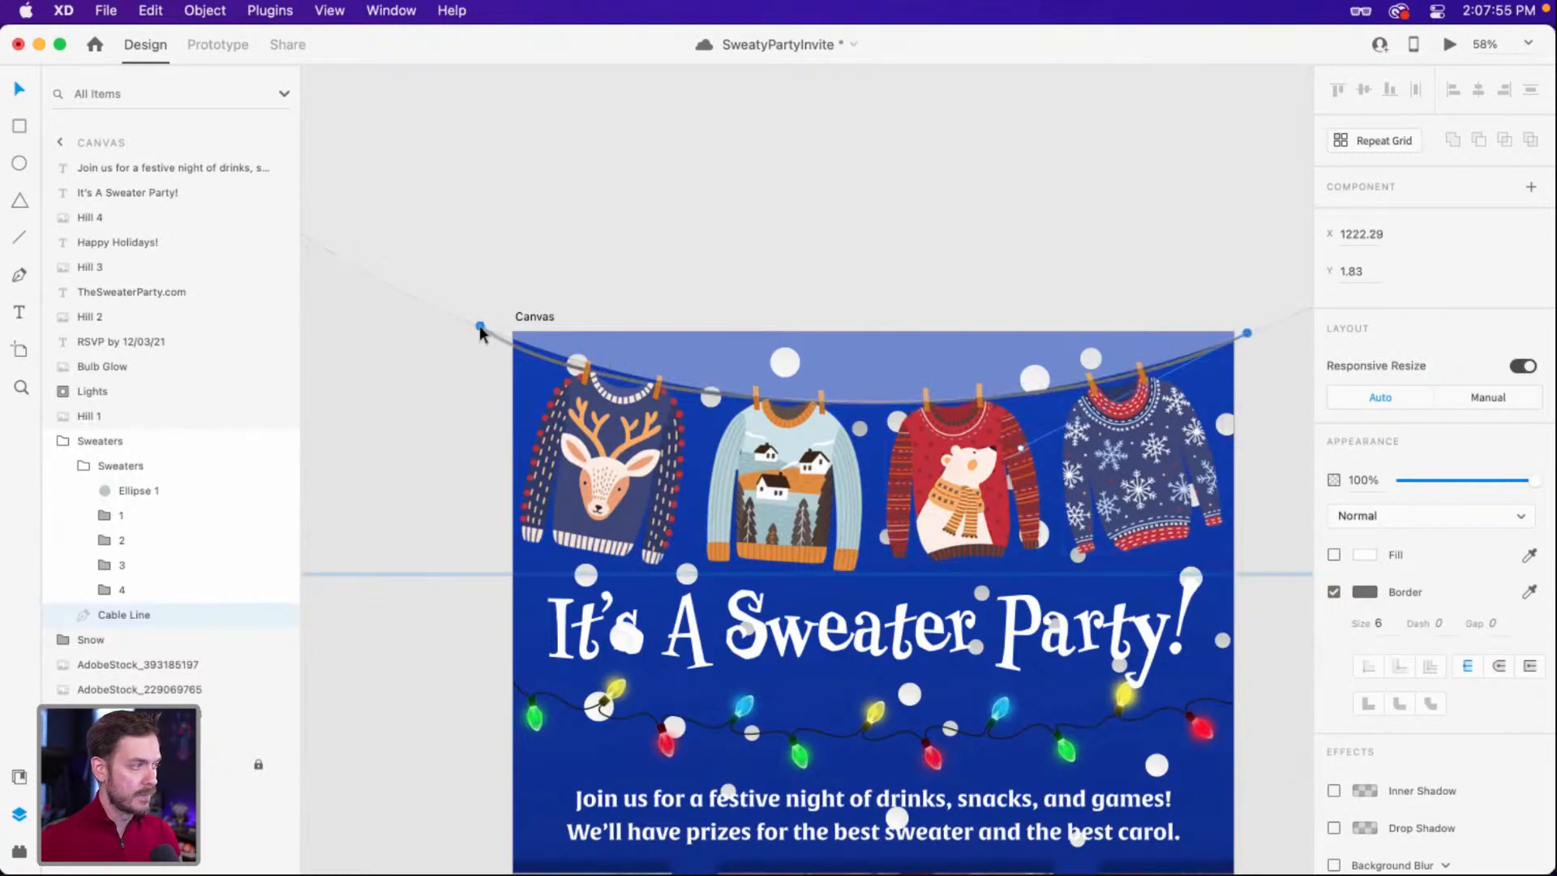
drag(480, 327, 500, 333)
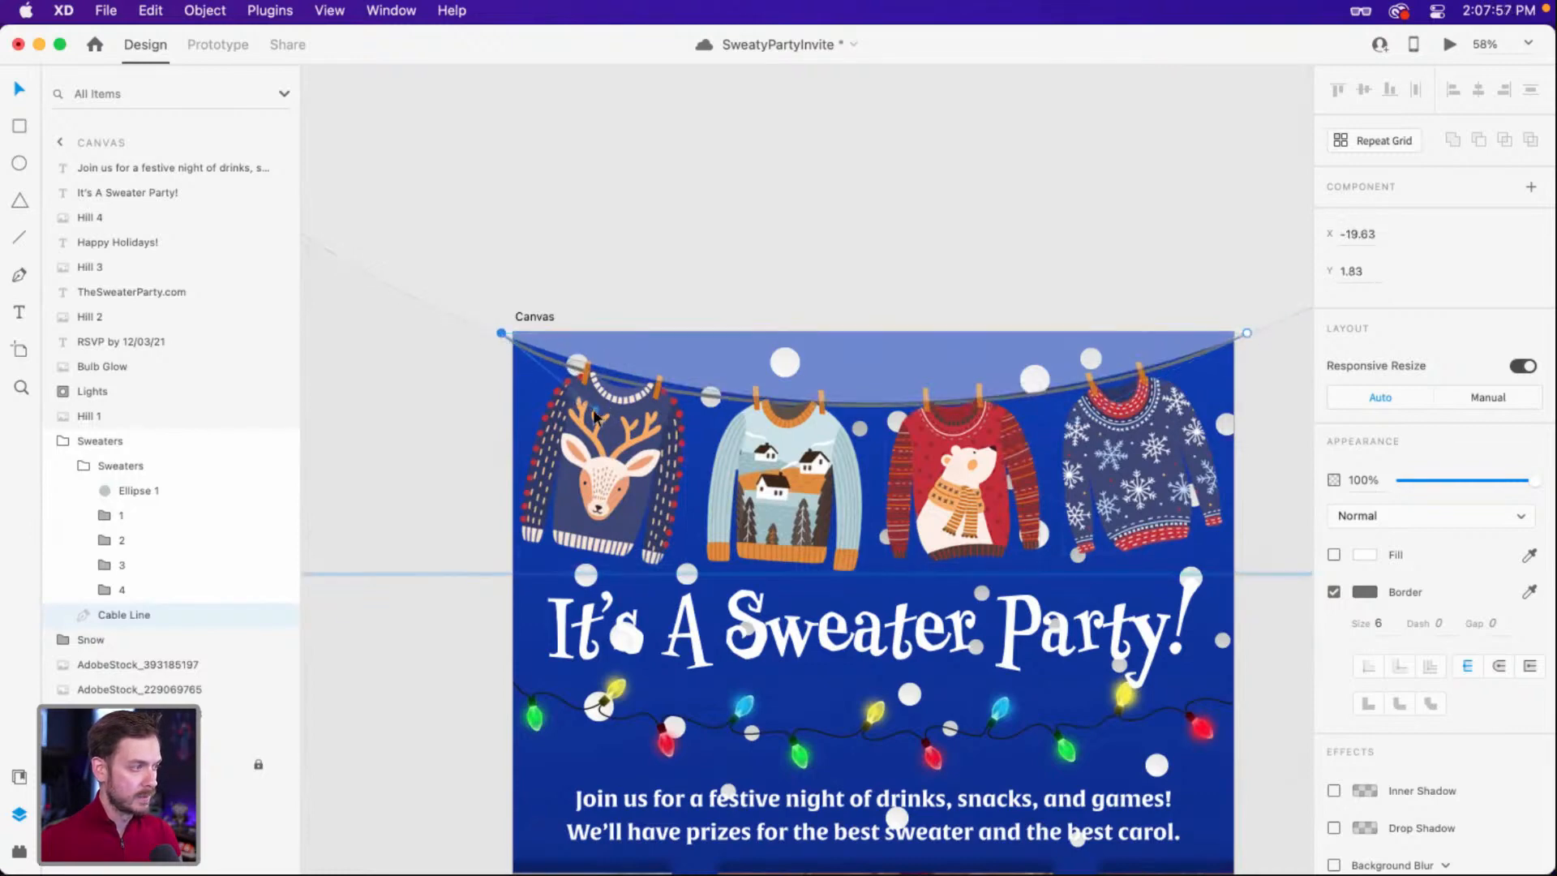
Adjust the curve handles of both cable line ends to follow the circle's edge, with the right handle at about X 795, Y 186.
drag(595, 410, 654, 406)
click(1247, 332)
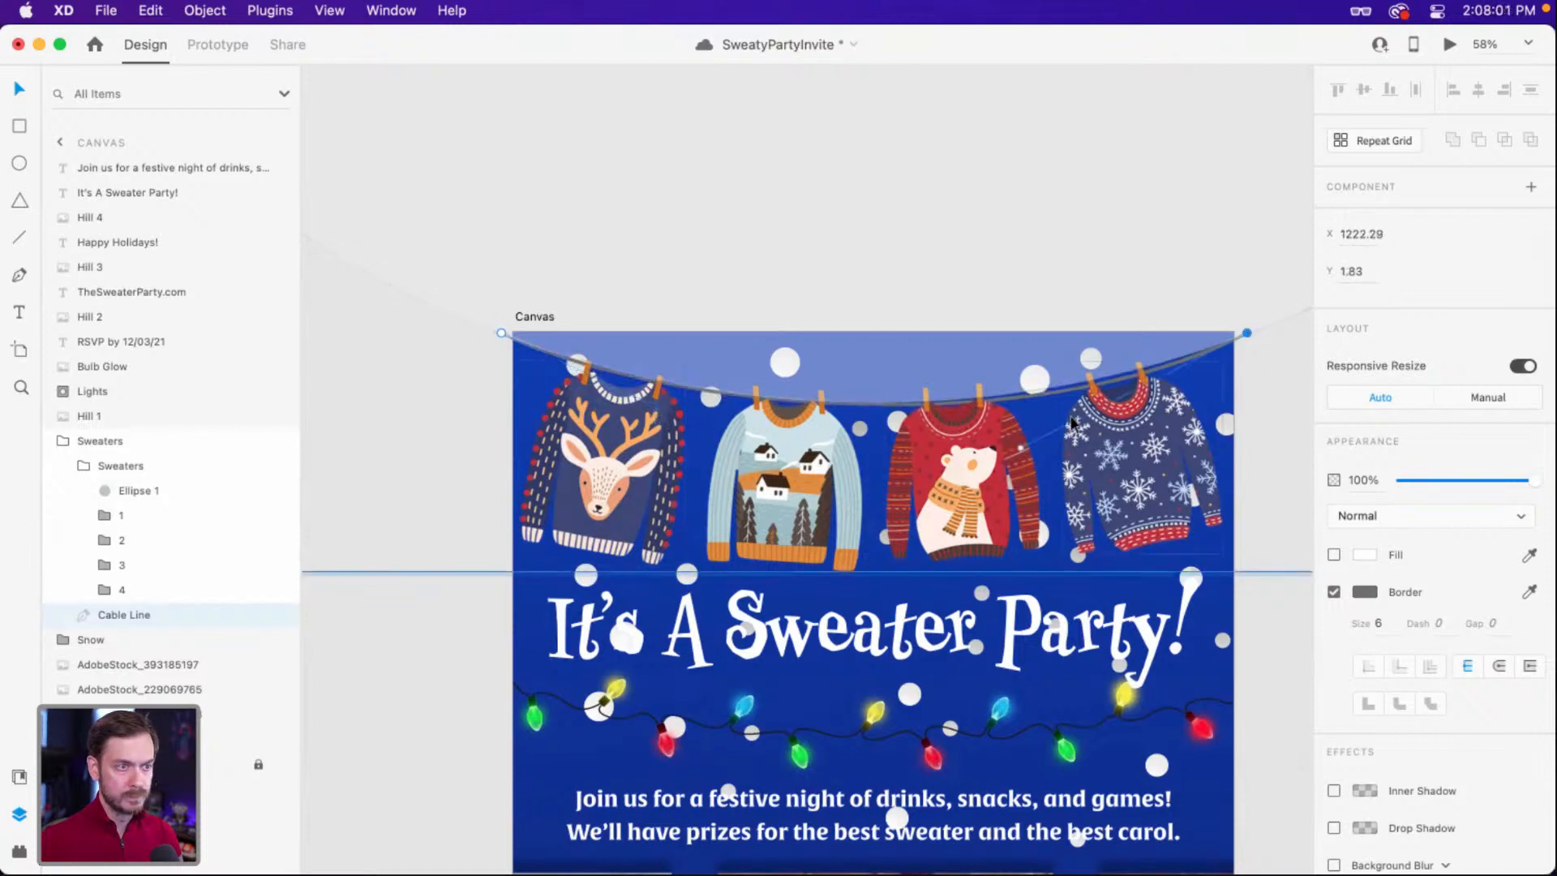
drag(1019, 446, 991, 446)
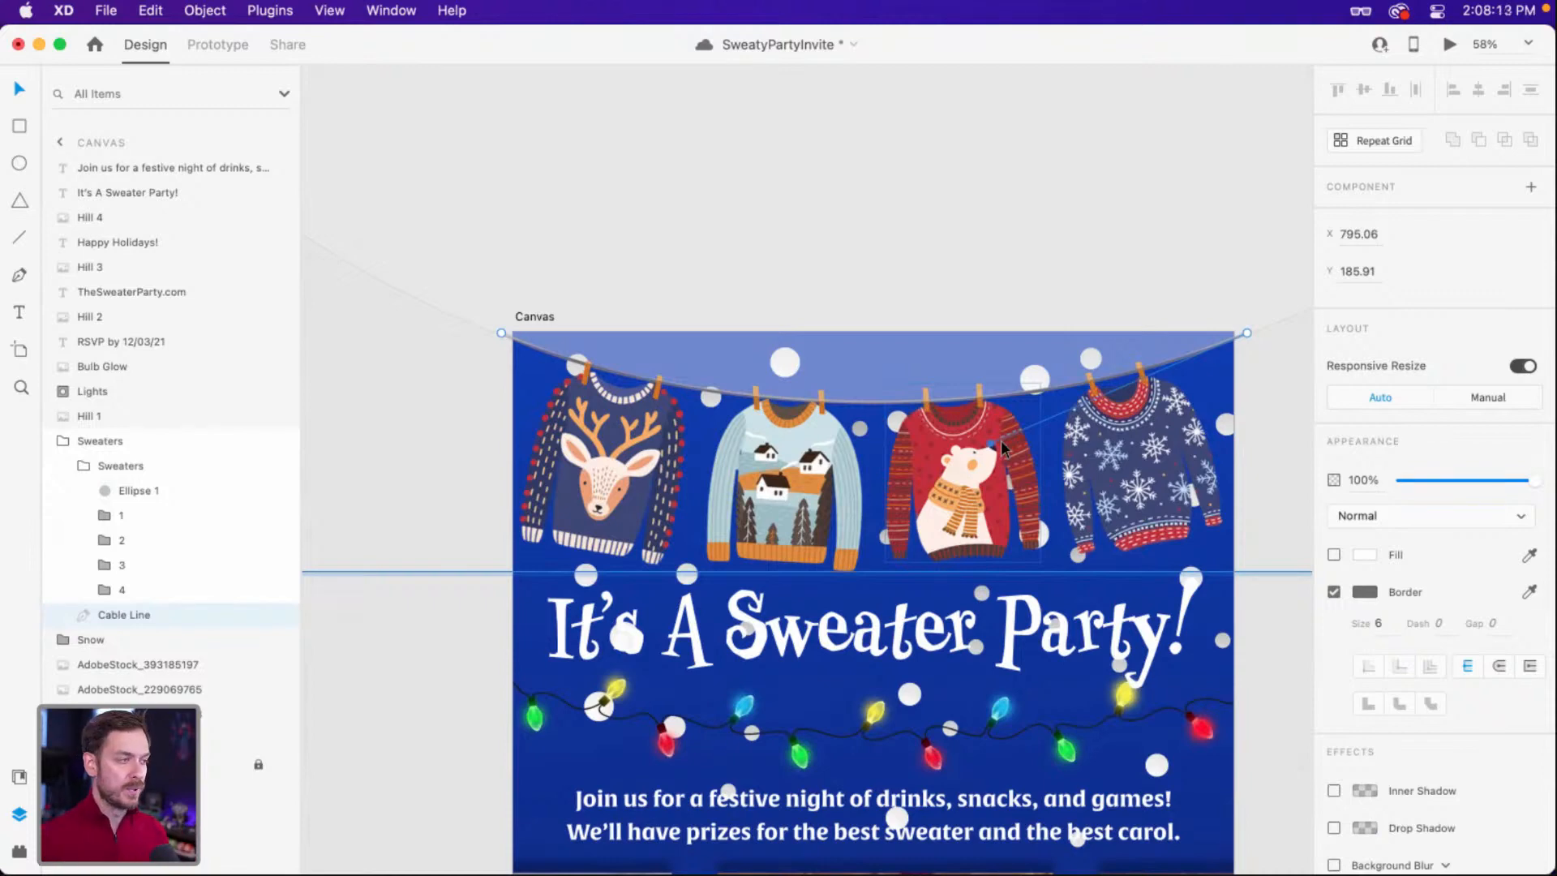
key(Escape)
Make Ellipse 1 fully transparent again with an opacity of 0%.
click(170, 492)
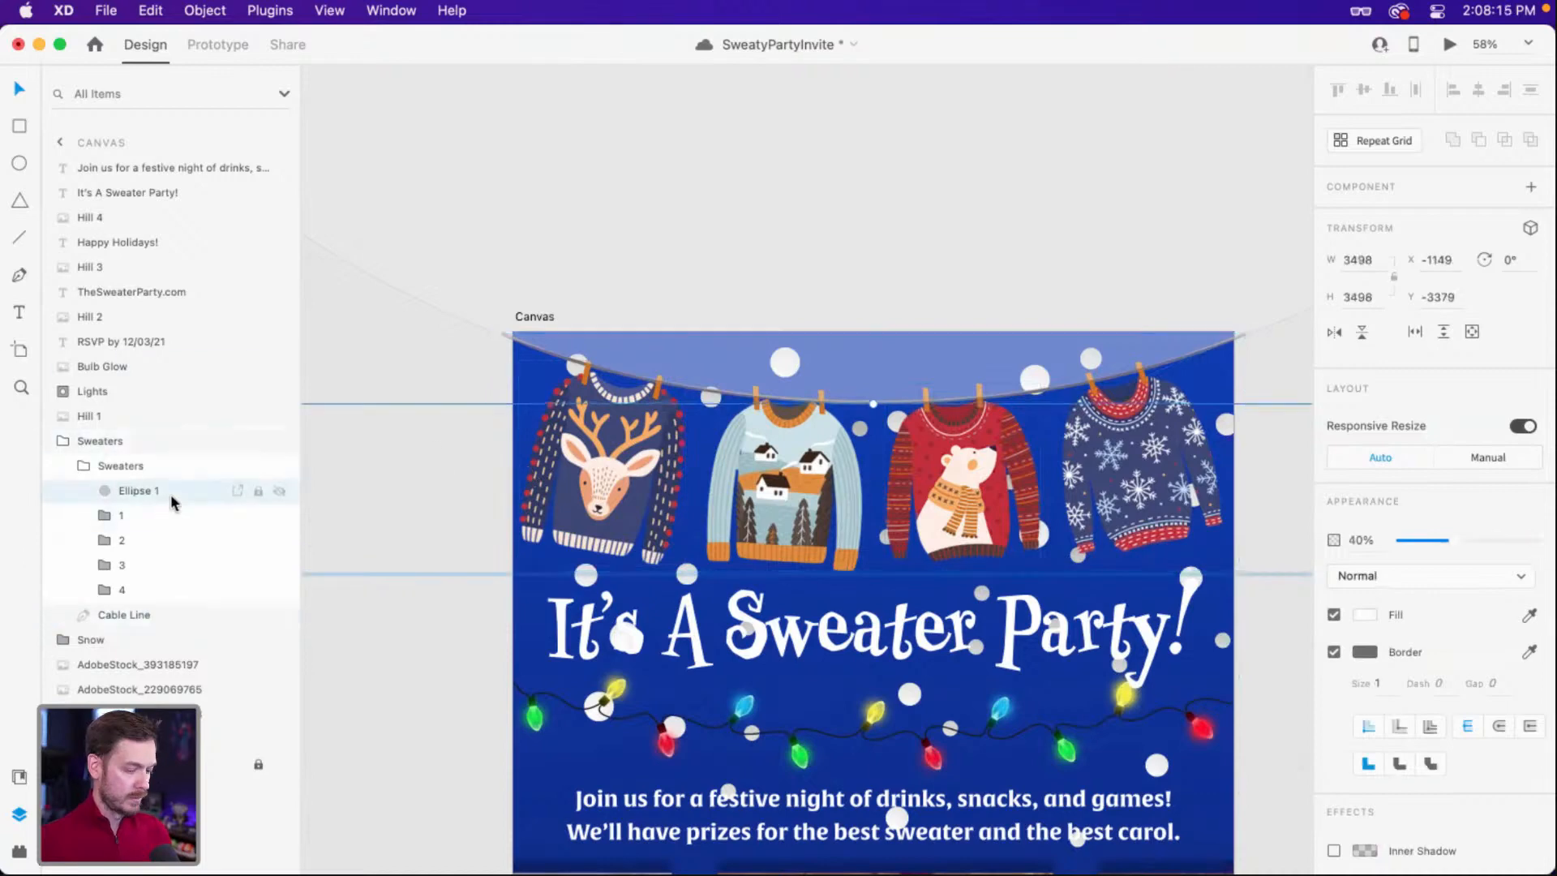
drag(1453, 542, 1373, 527)
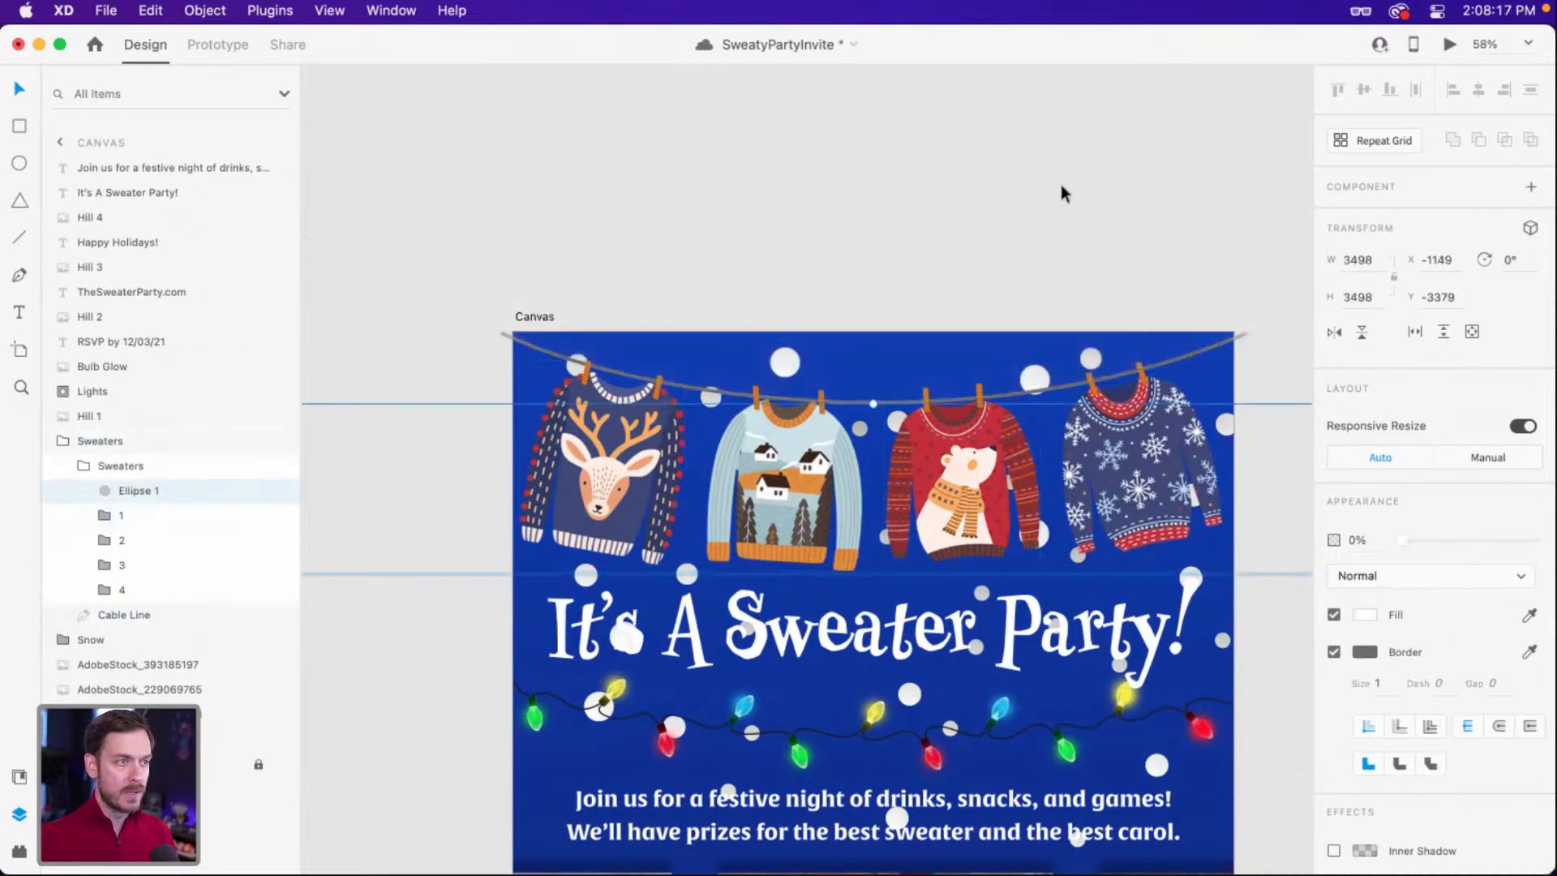
Try to swing the inner Sweaters group along the cable line.
click(163, 463)
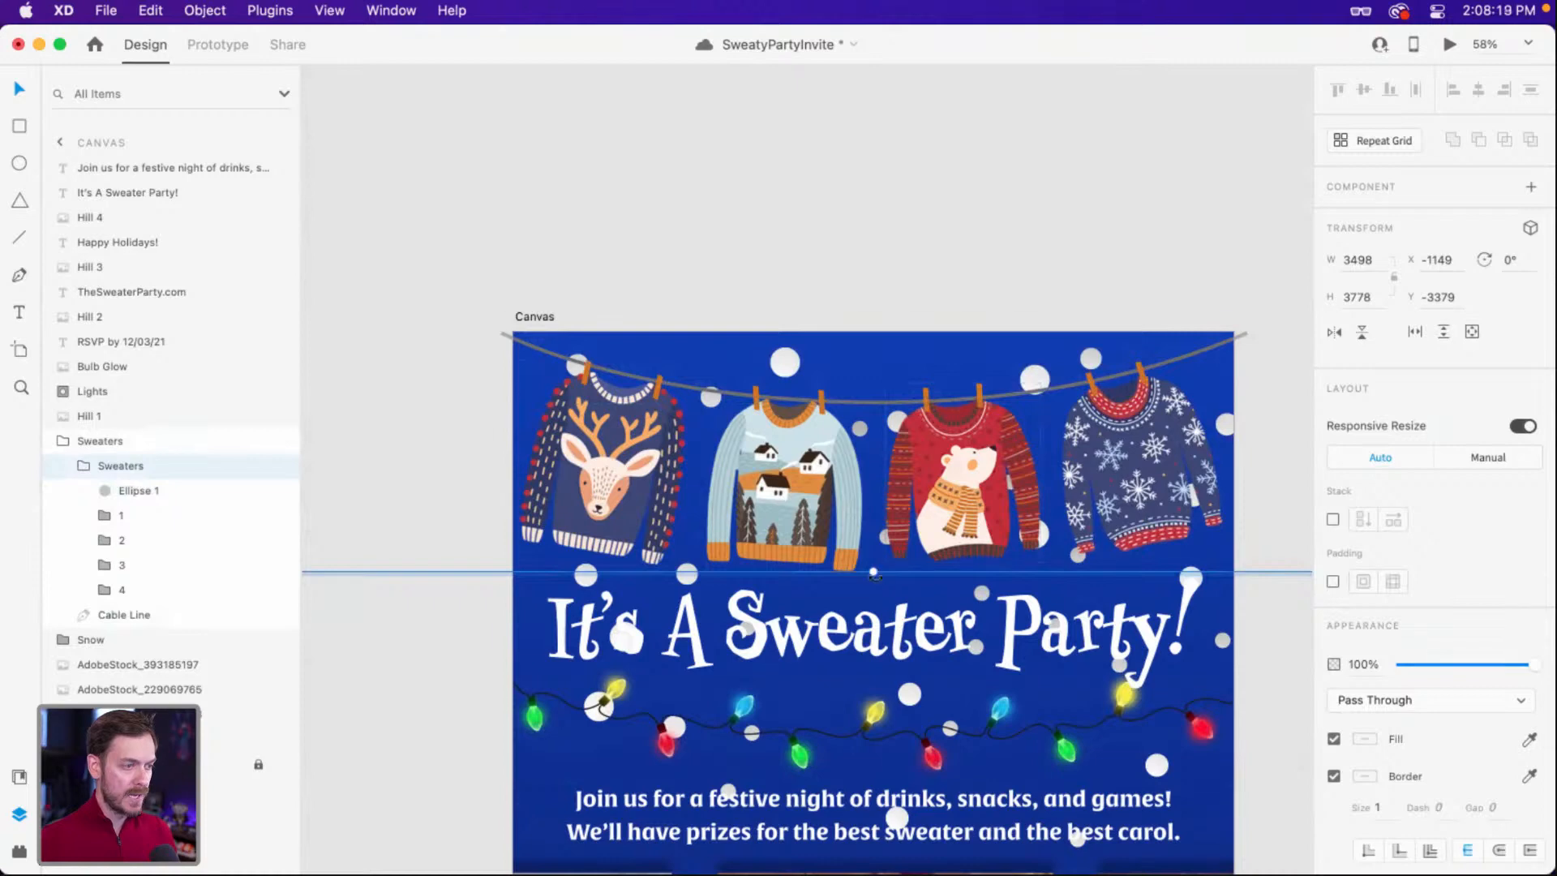
drag(858, 580, 983, 430)
key(super+z)
Duplicate the Canvas artboard and place the copy beside the original at X 1418, Y 0.
scroll(979, 421, down, 5)
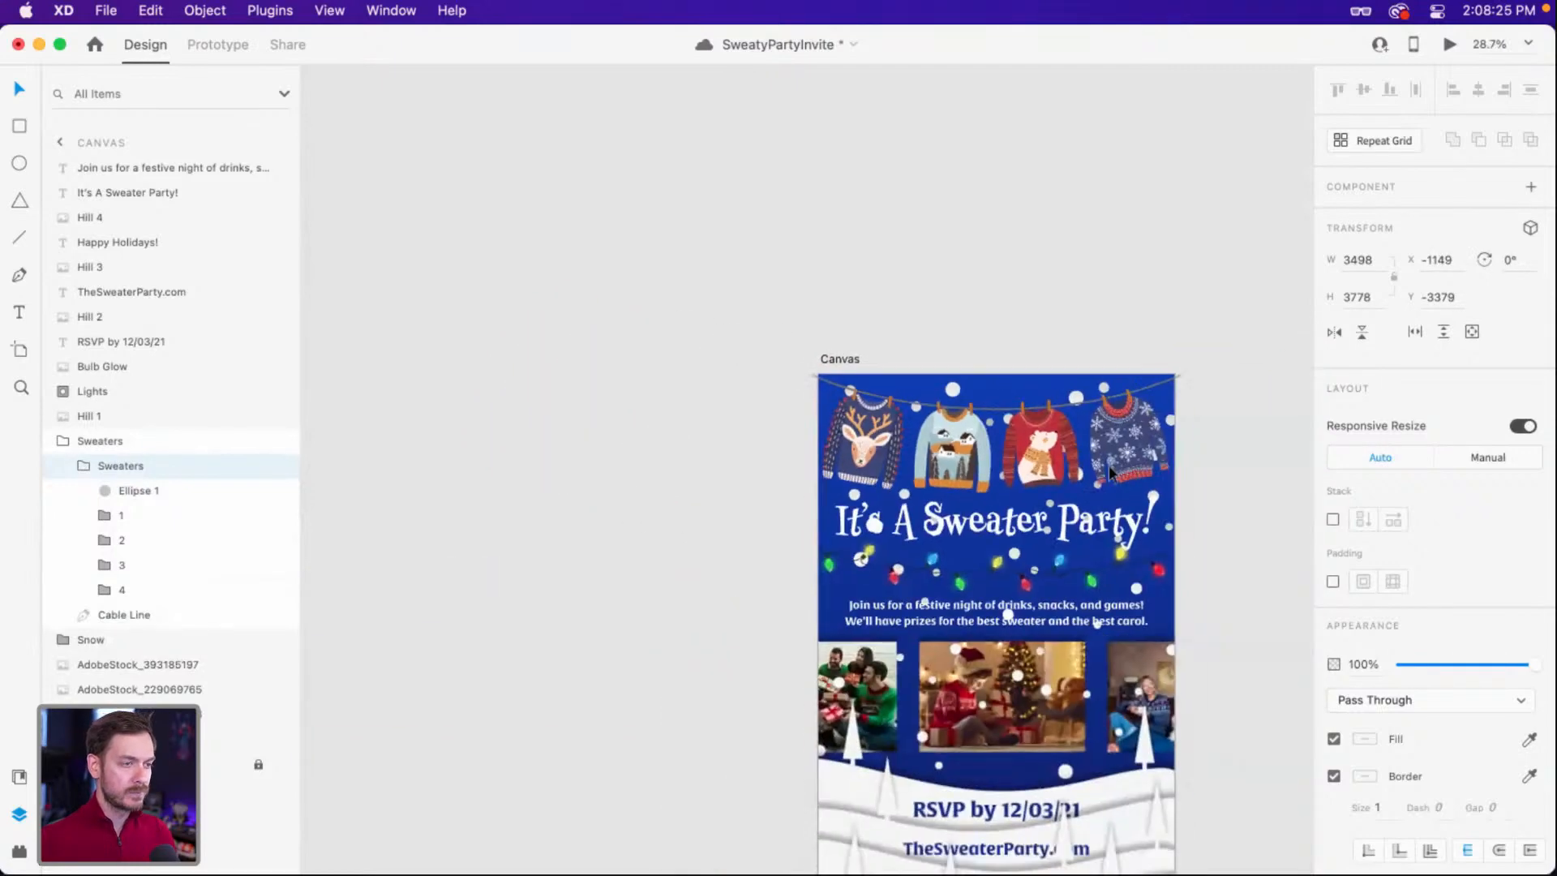
click(1268, 549)
drag(1267, 549, 1068, 432)
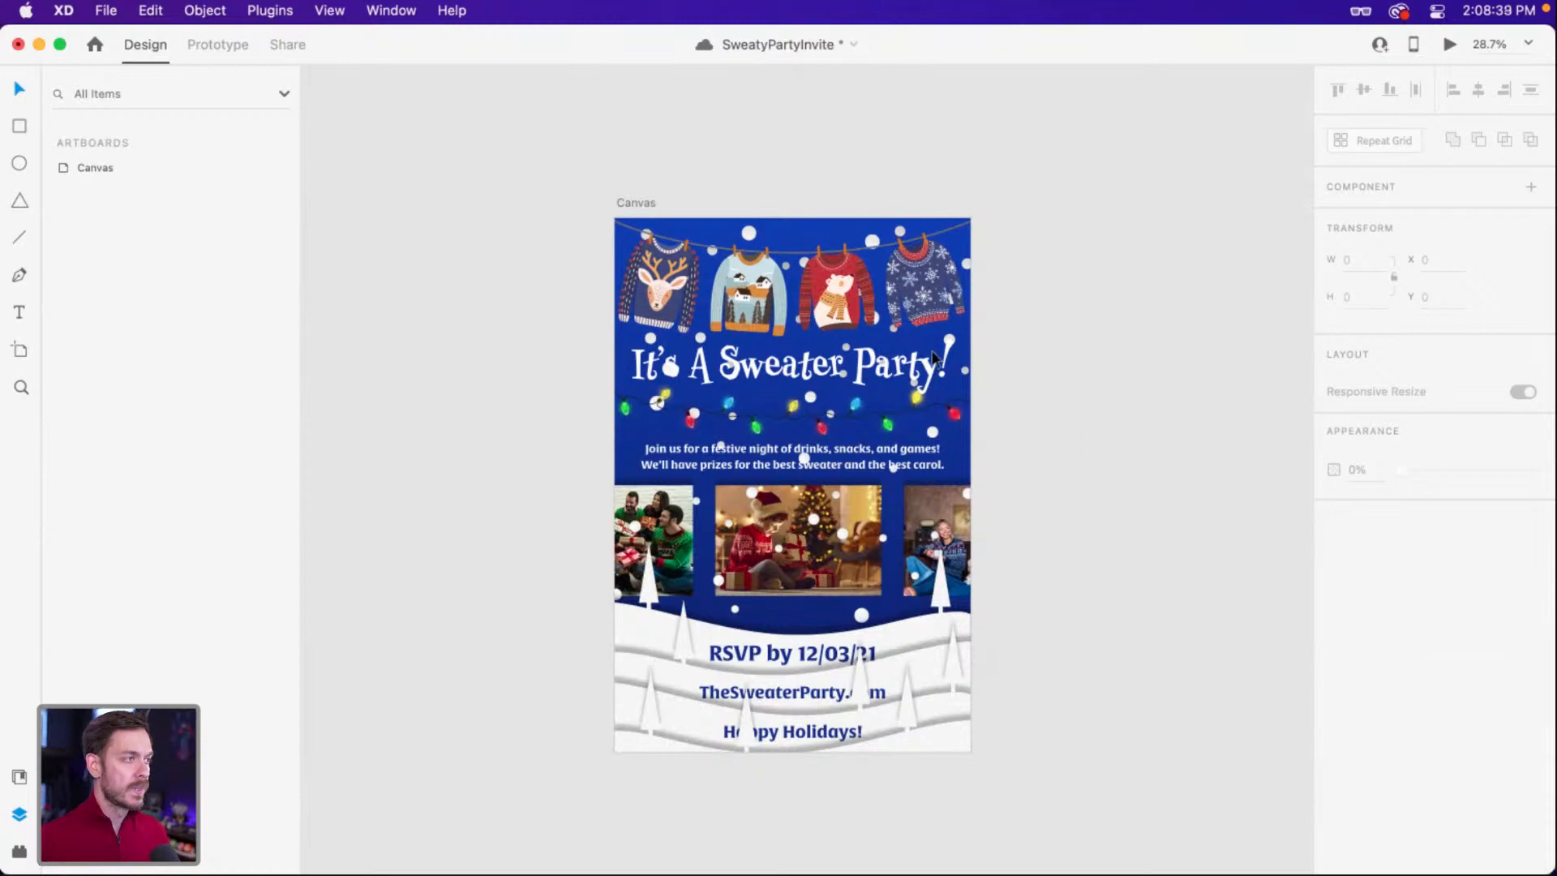
click(635, 204)
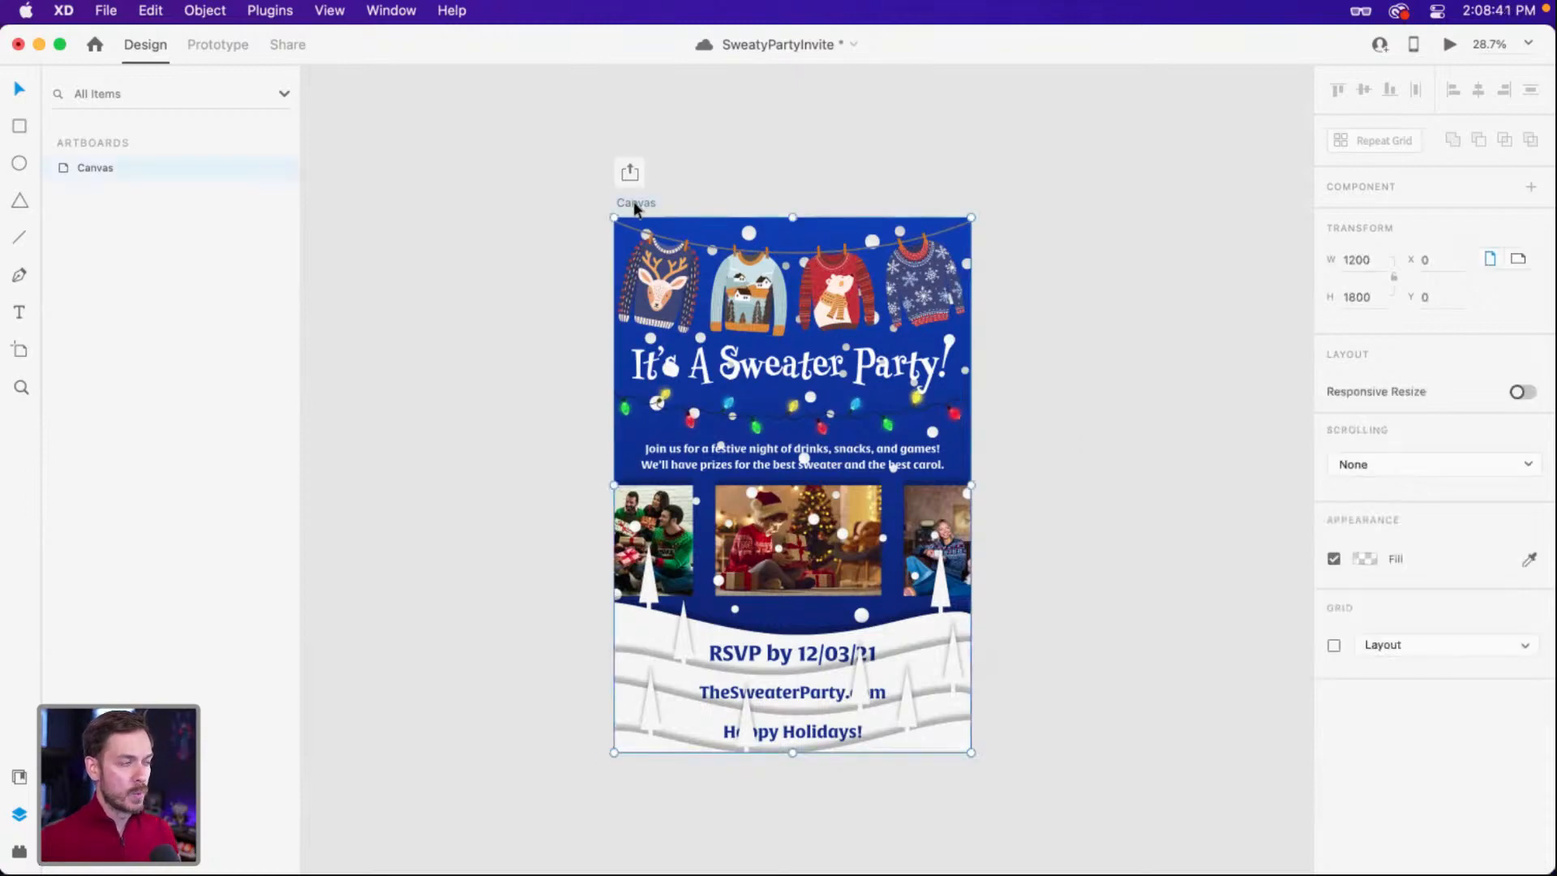
key(super+d)
drag(730, 264, 921, 254)
drag(875, 181, 919, 180)
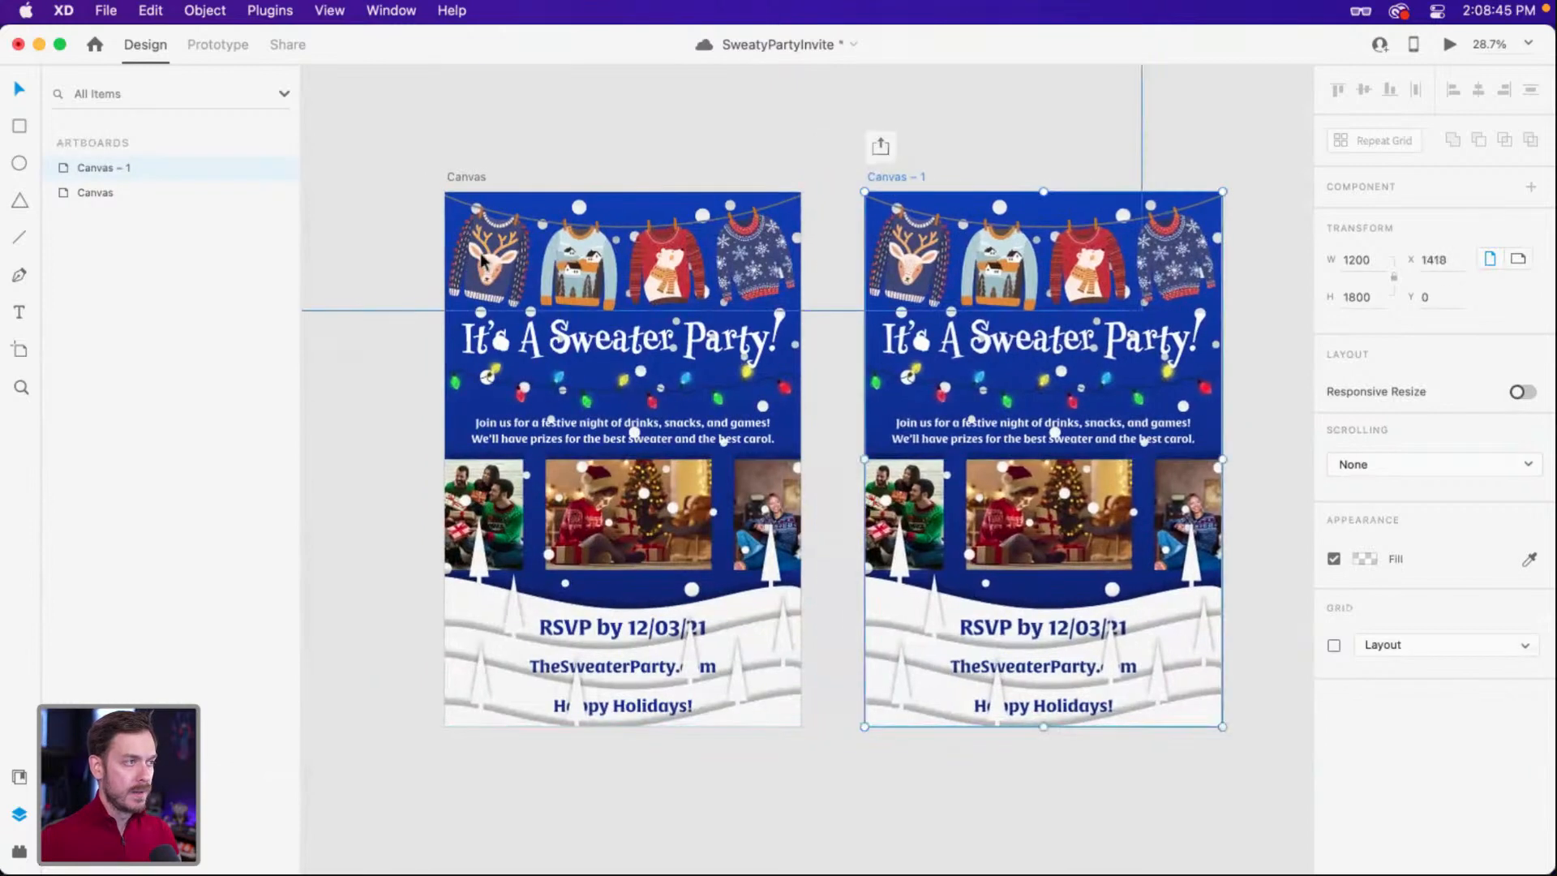
Try to rotate the original Canvas artboard's inner Sweaters group by 40° so the sweaters swing off the artboard.
click(482, 260)
drag(558, 271, 707, 300)
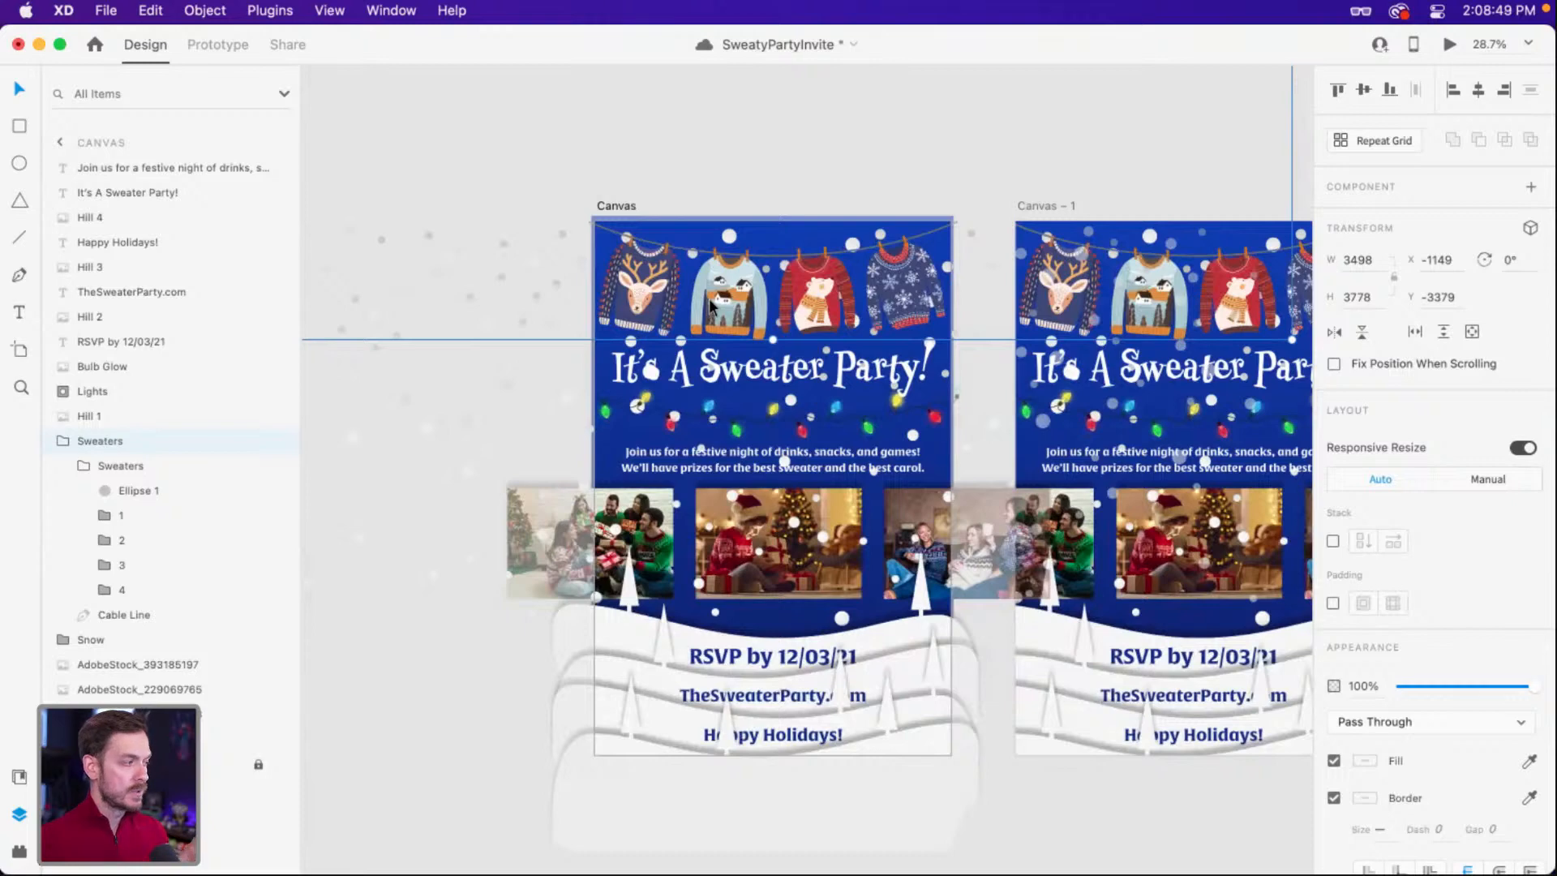
double_click(709, 307)
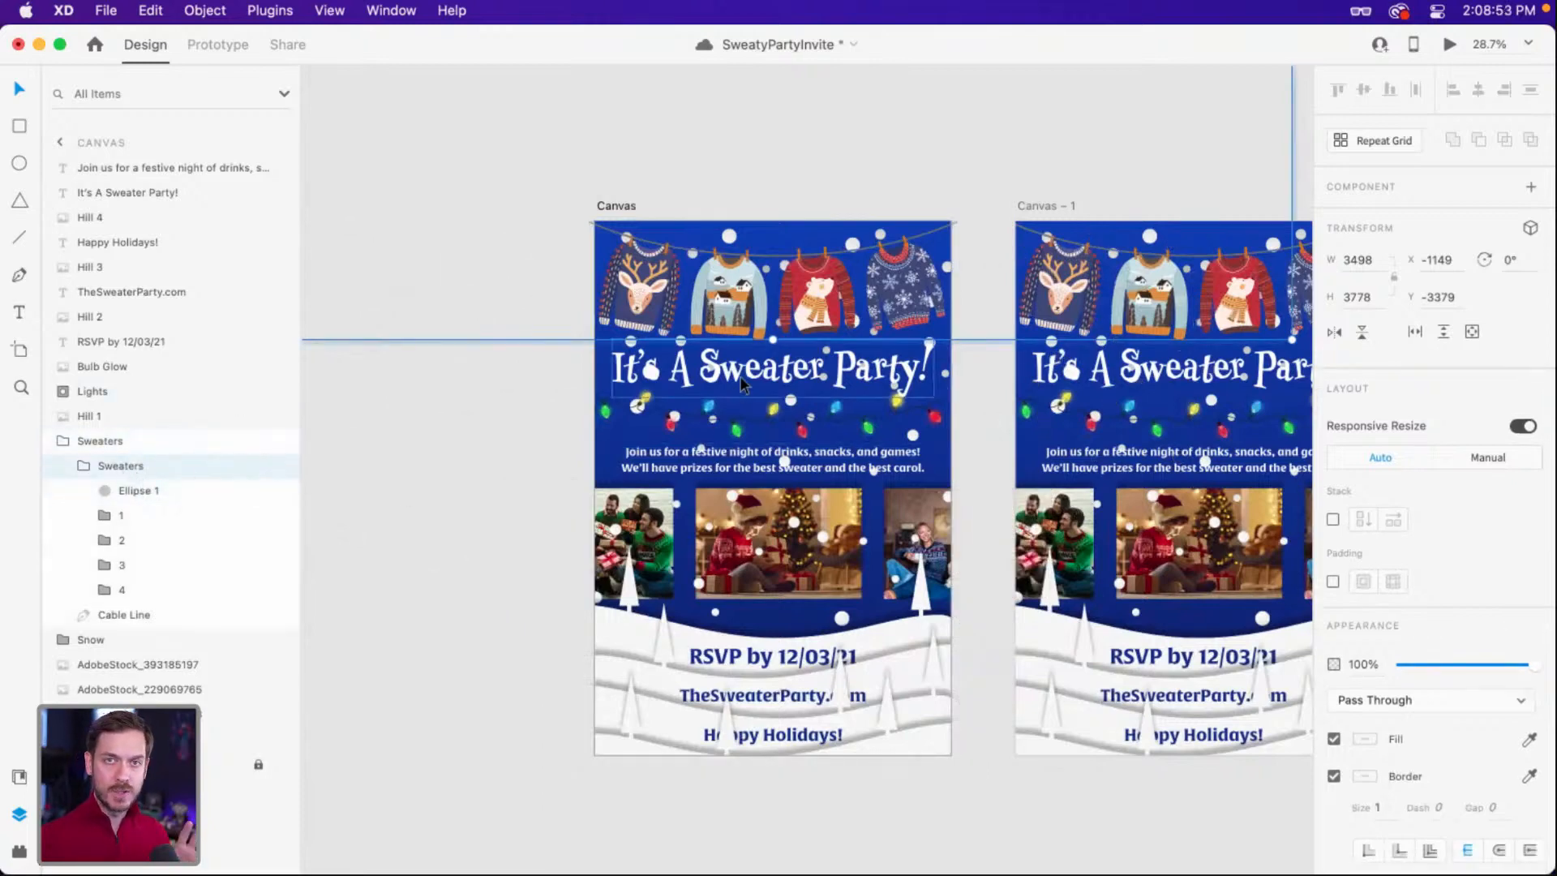
drag(776, 348, 397, 229)
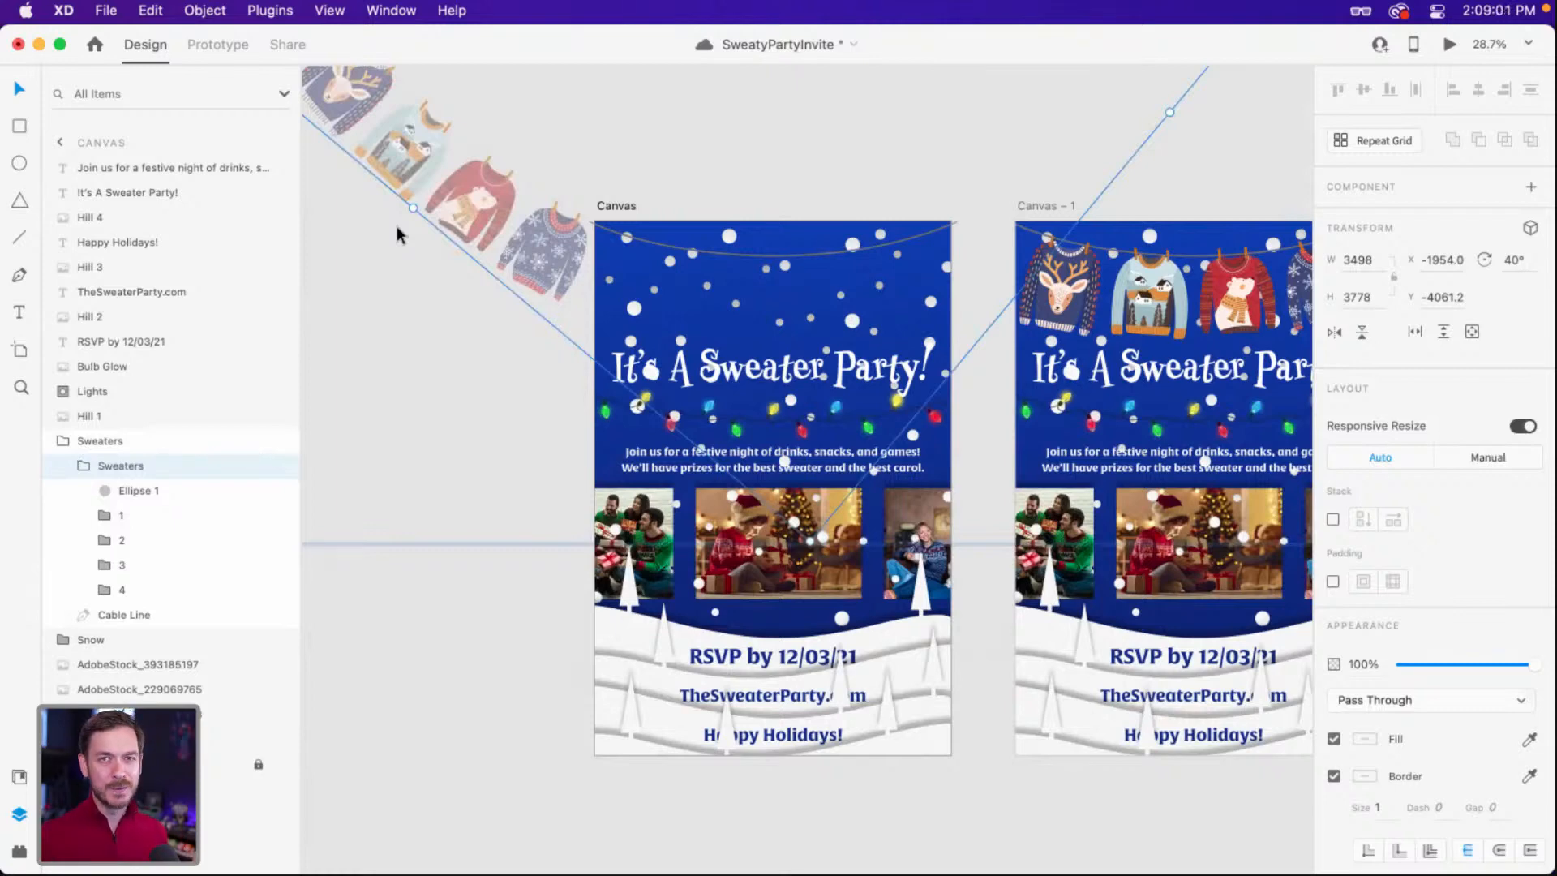
key(ctrl+z)
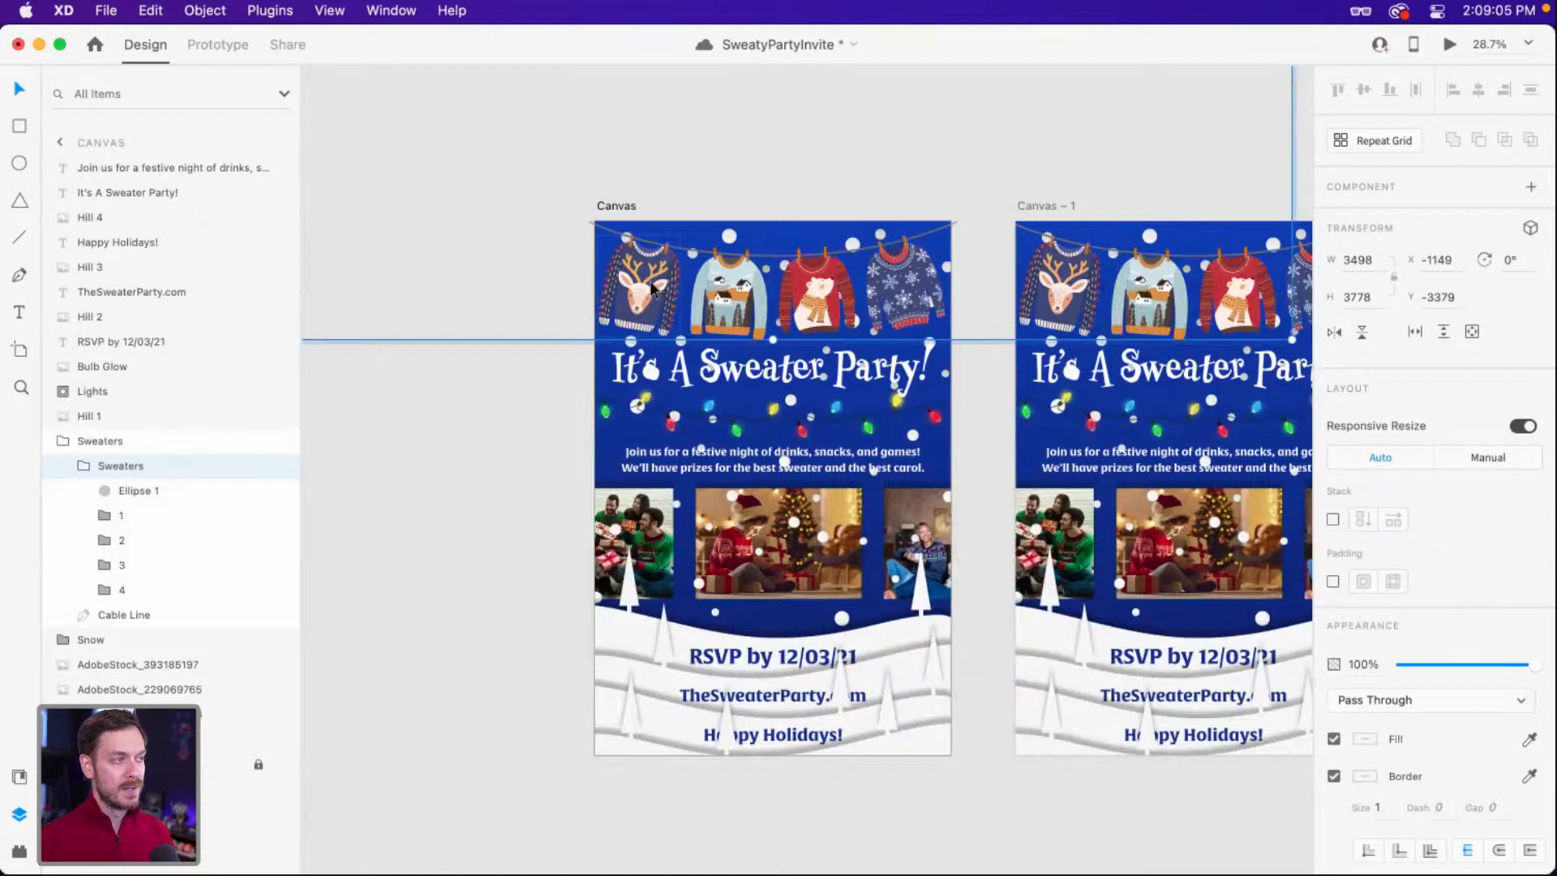
key(super+shift+z)
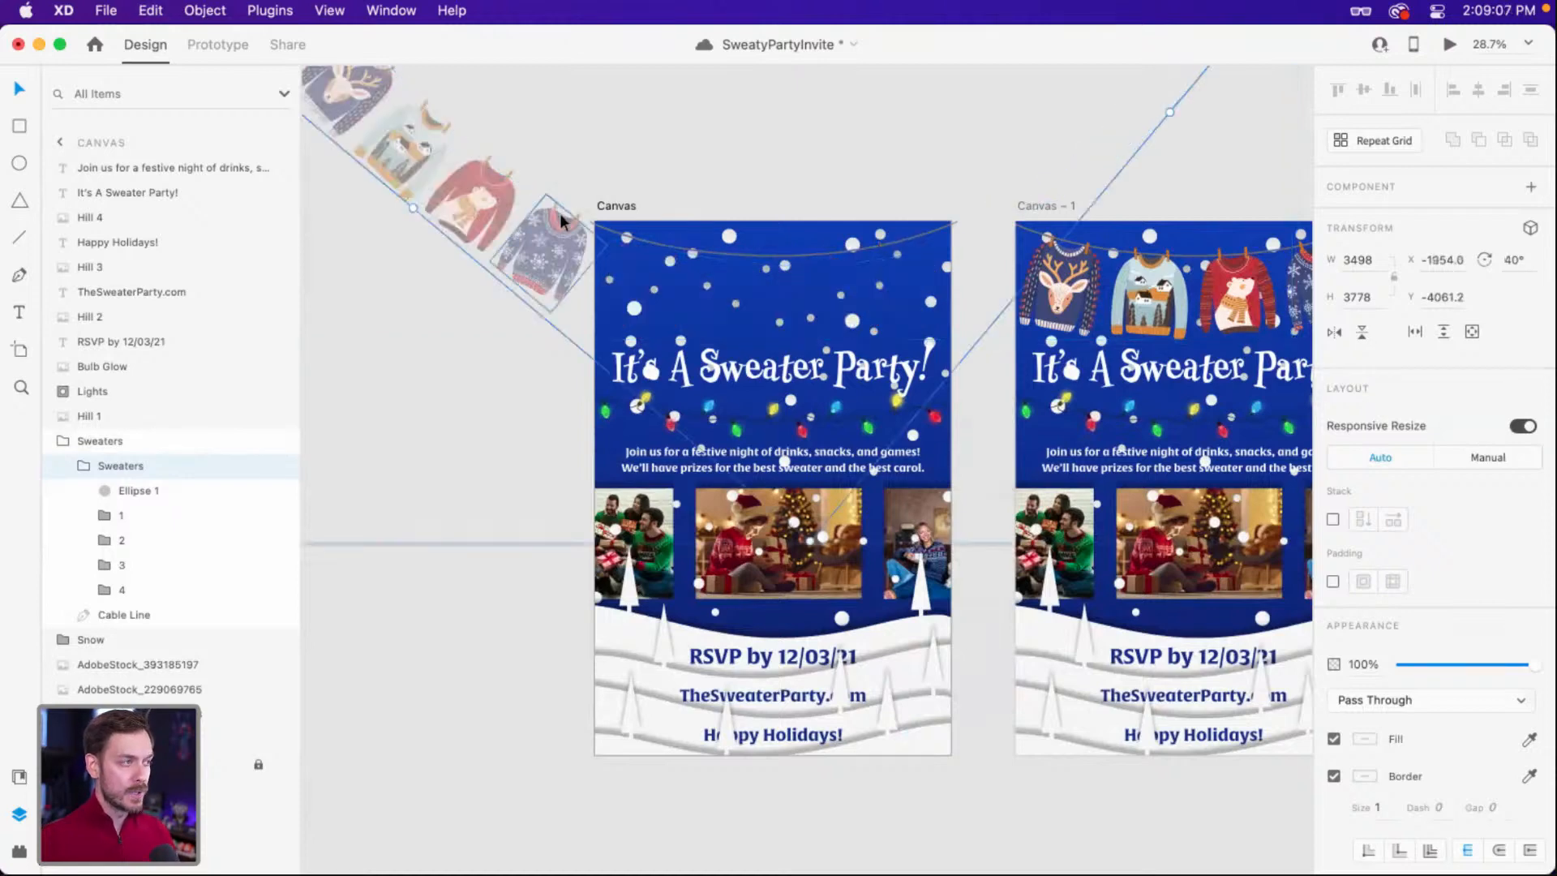
key(super+z)
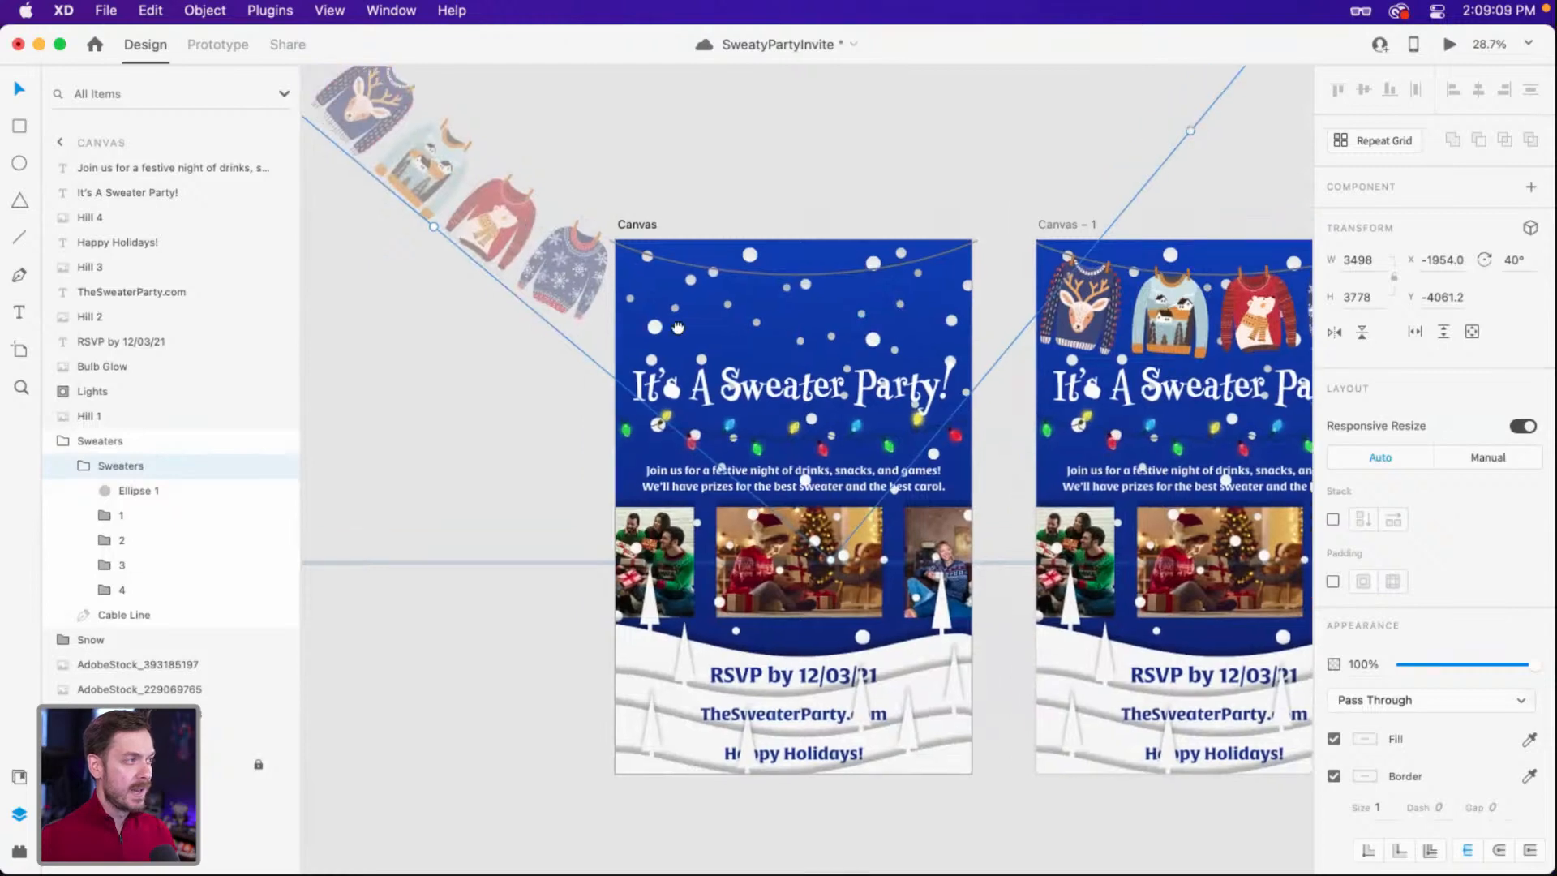
Shift the first three sweaters left along the original Canvas artboard's cable line, with the deer sweater mostly past the artboard's edge.
double_click(978, 410)
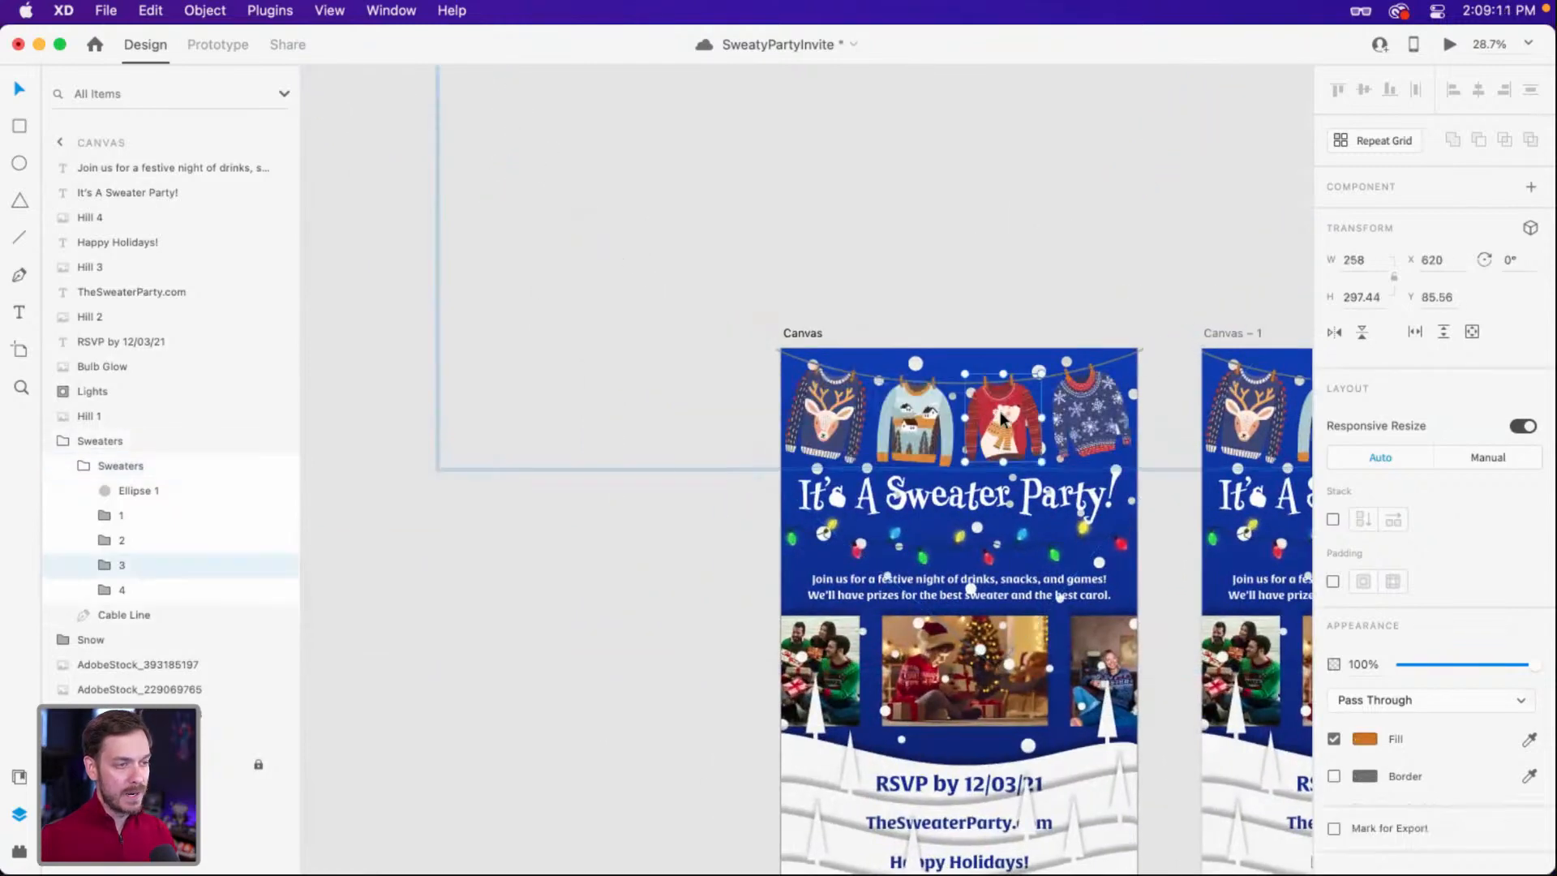
drag(978, 410, 747, 387)
key(Escape)
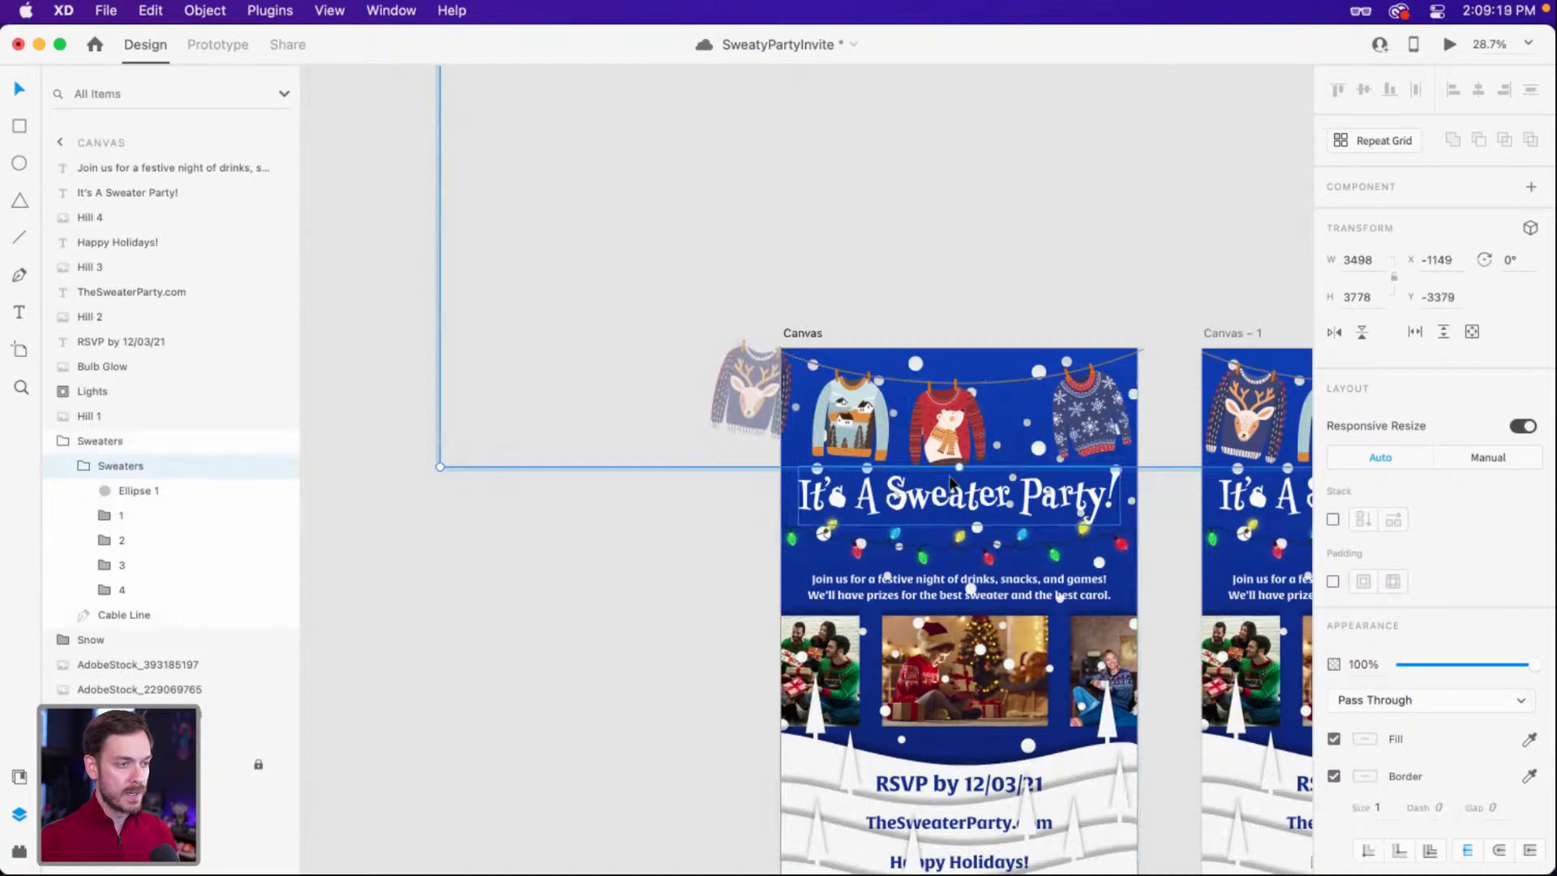
Rotate the original Canvas's inner Sweaters group to 43° so all sweaters sit outside the artboard, and clear the selection.
drag(951, 481, 529, 361)
scroll(730, 381, right, 5)
scroll(730, 381, down, 2)
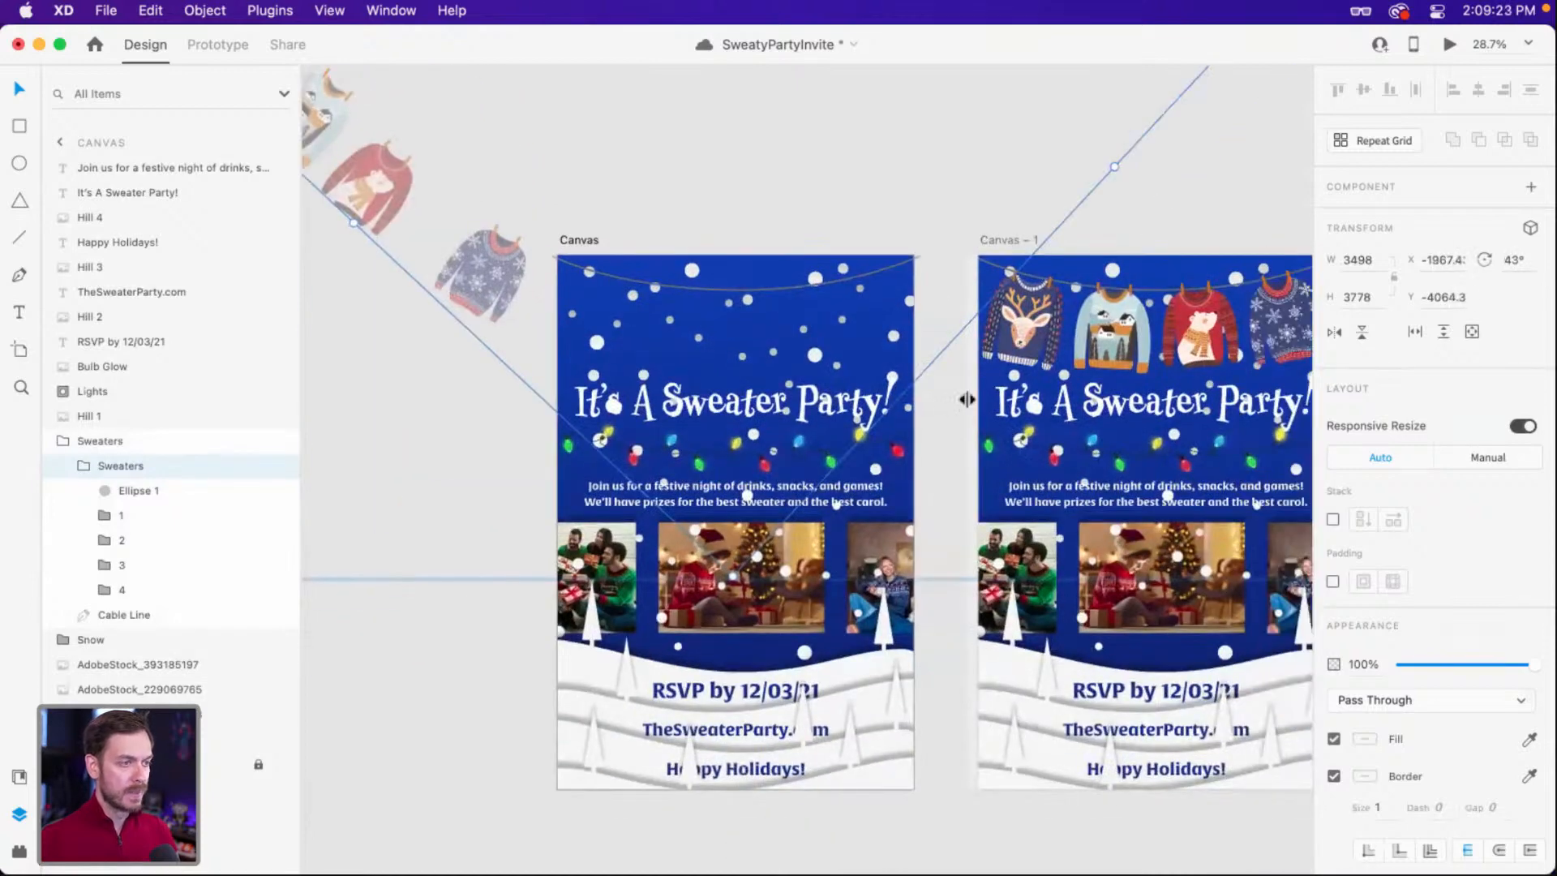
click(953, 418)
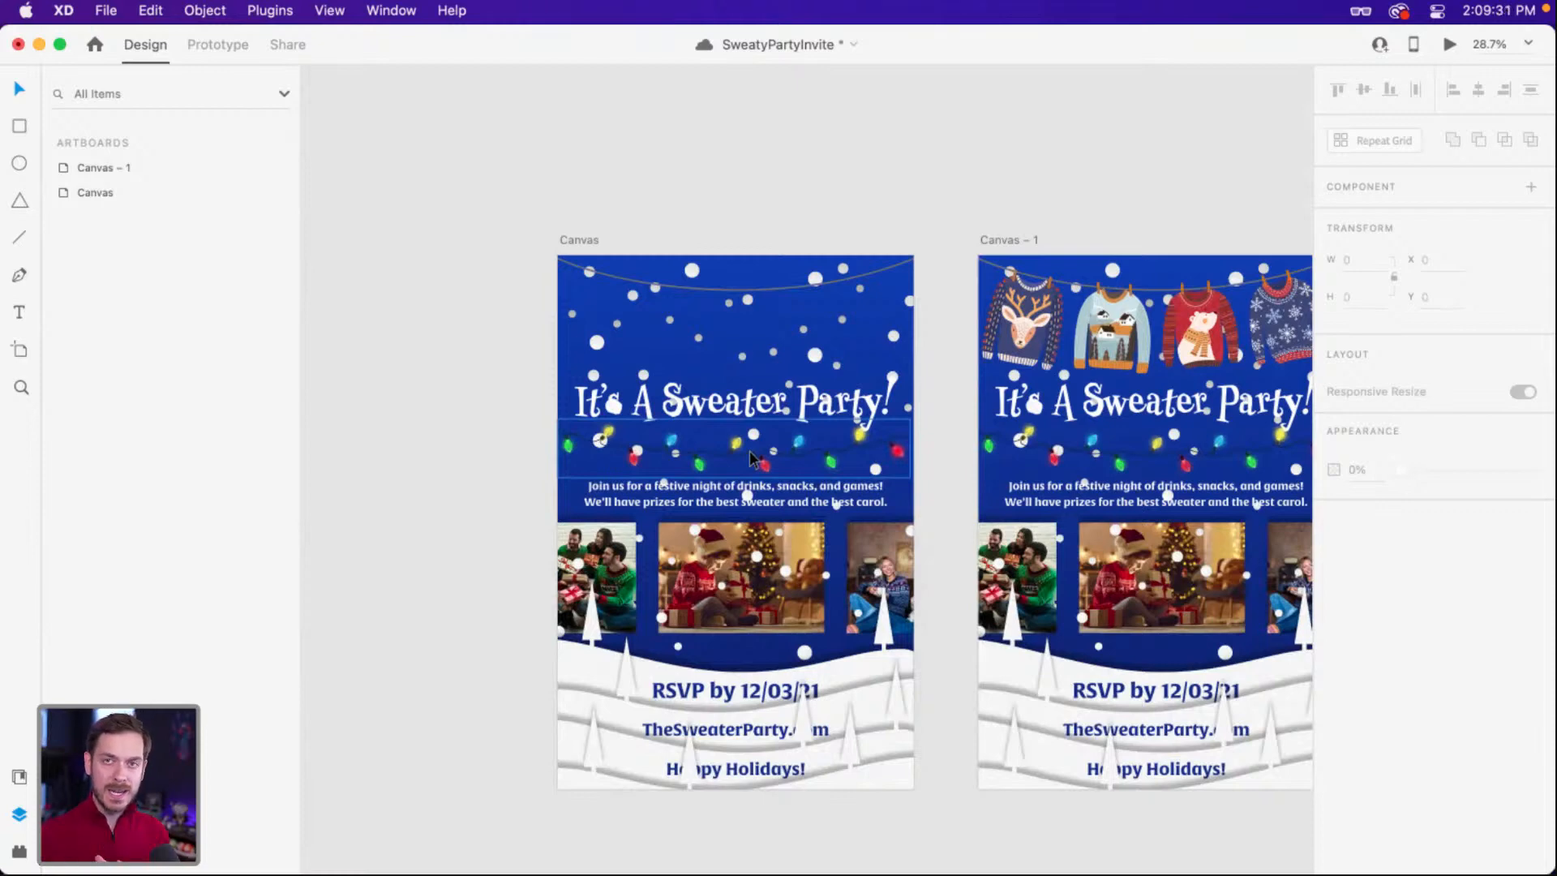
Link the Canvas artboard to Canvas – 1 with a prototype interaction.
scroll(739, 318, right, 1)
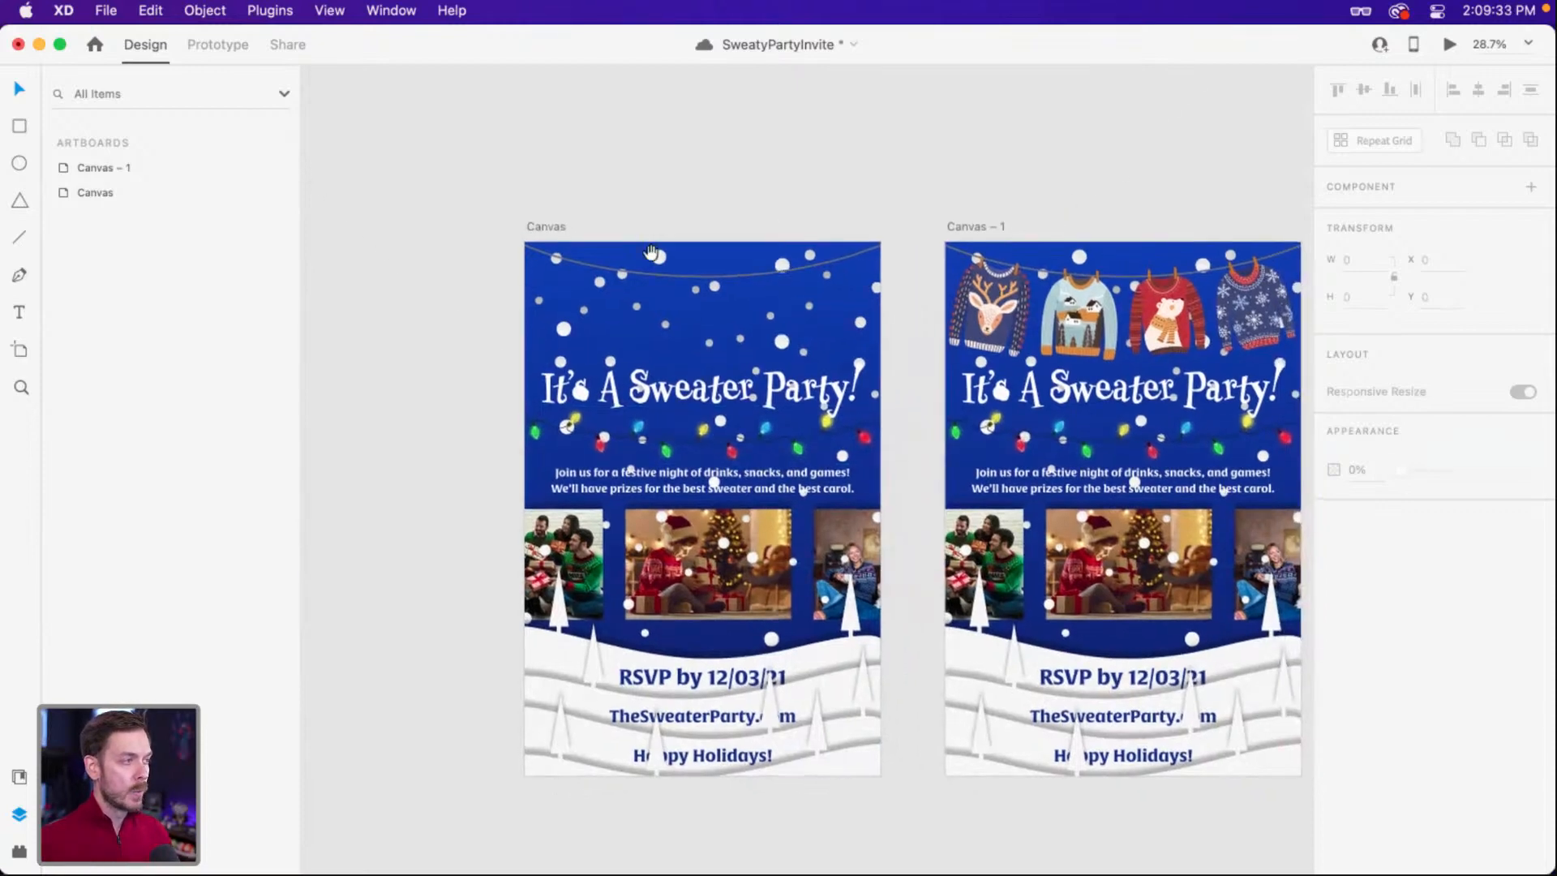
scroll(539, 227, up, 3)
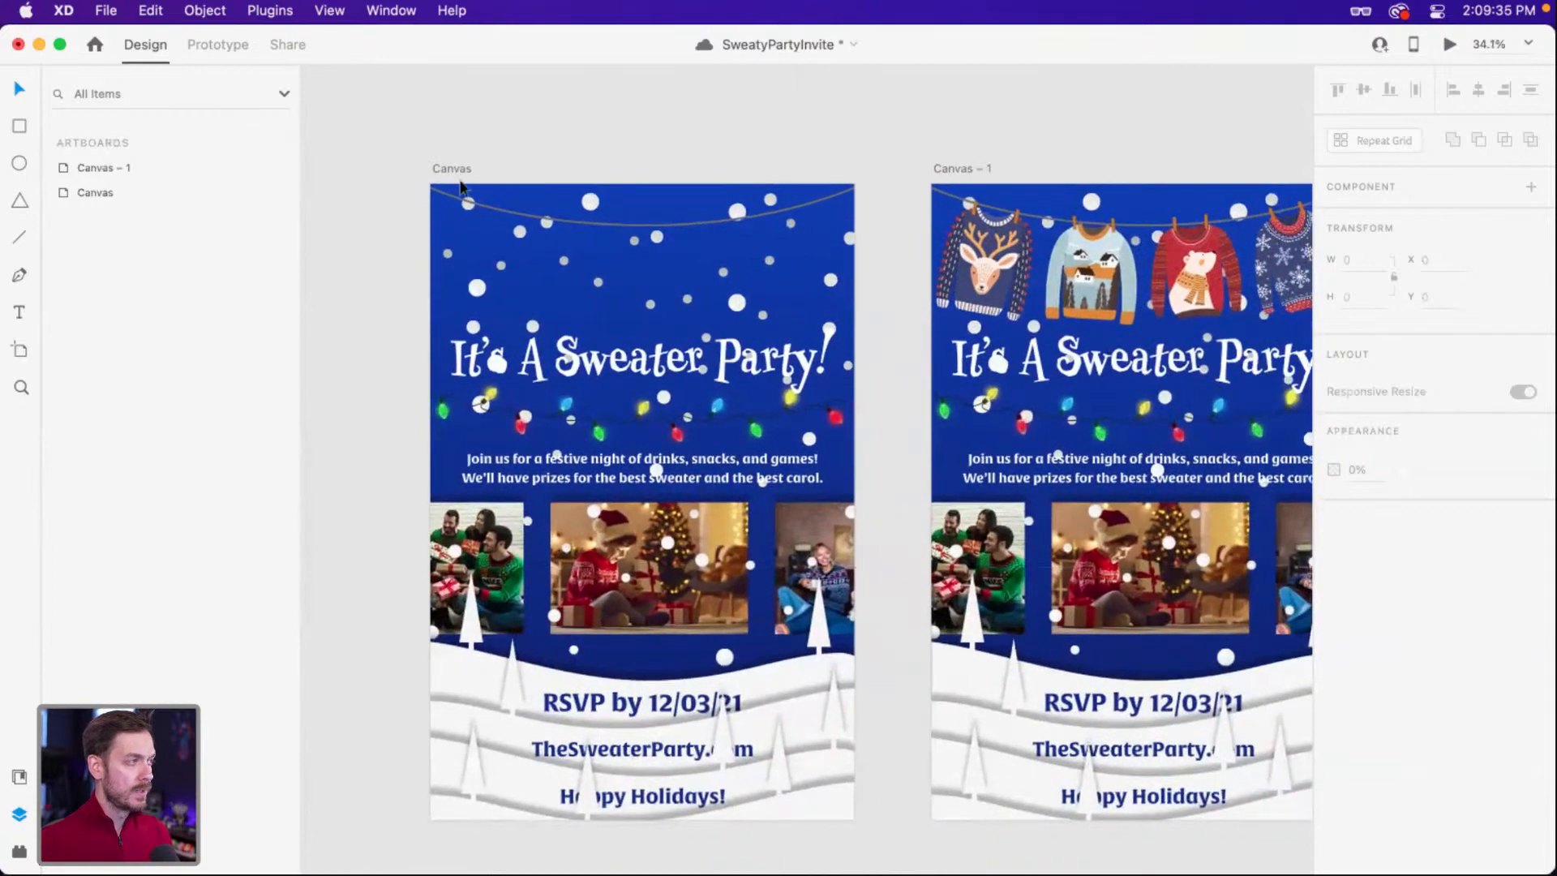
click(452, 170)
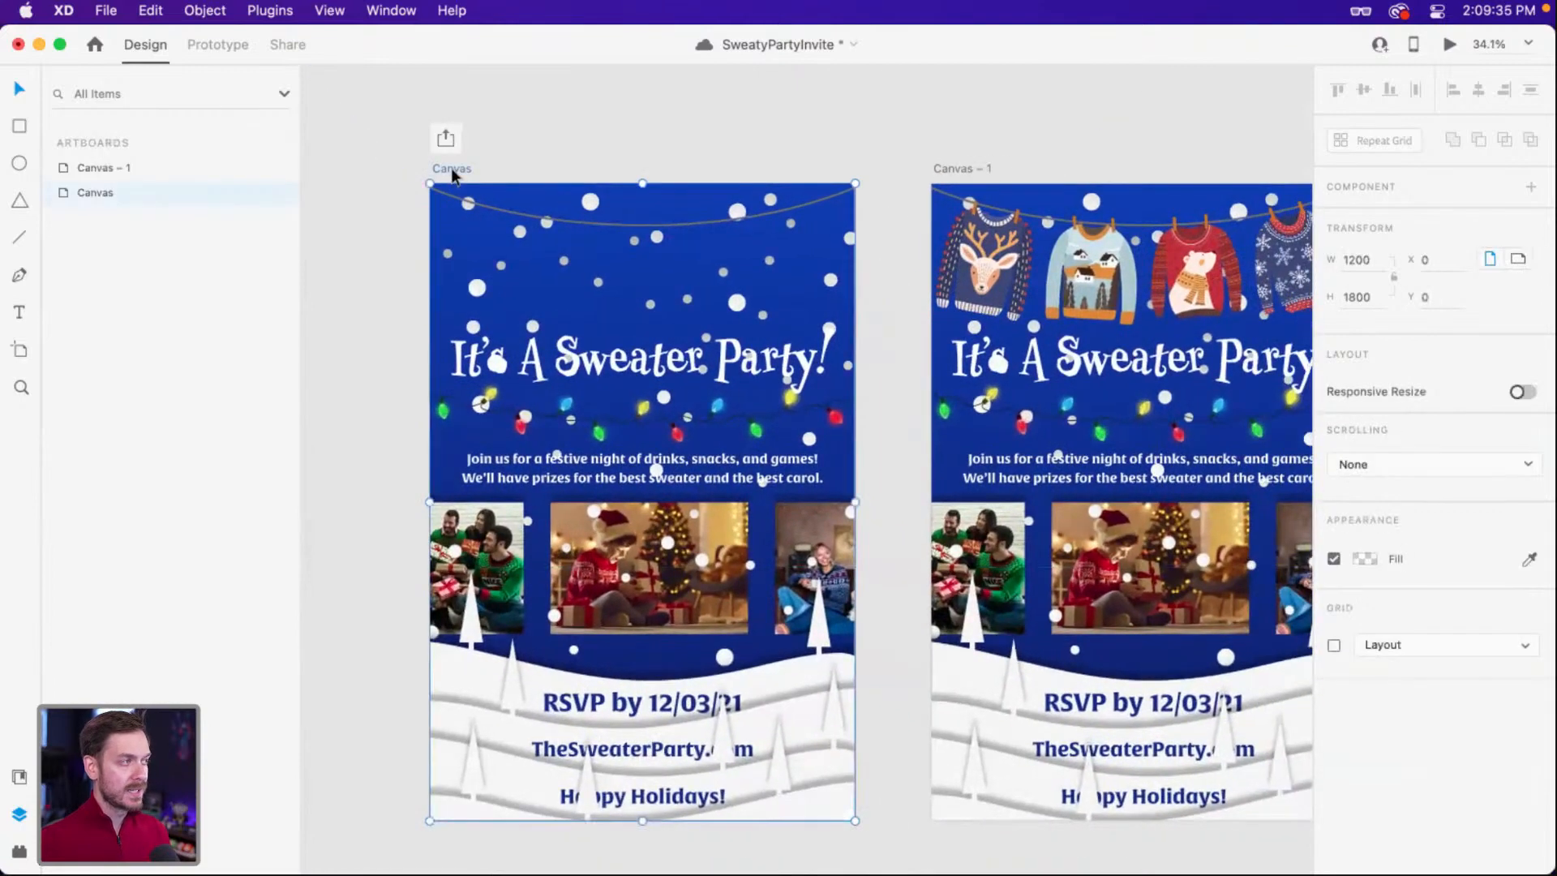
click(222, 43)
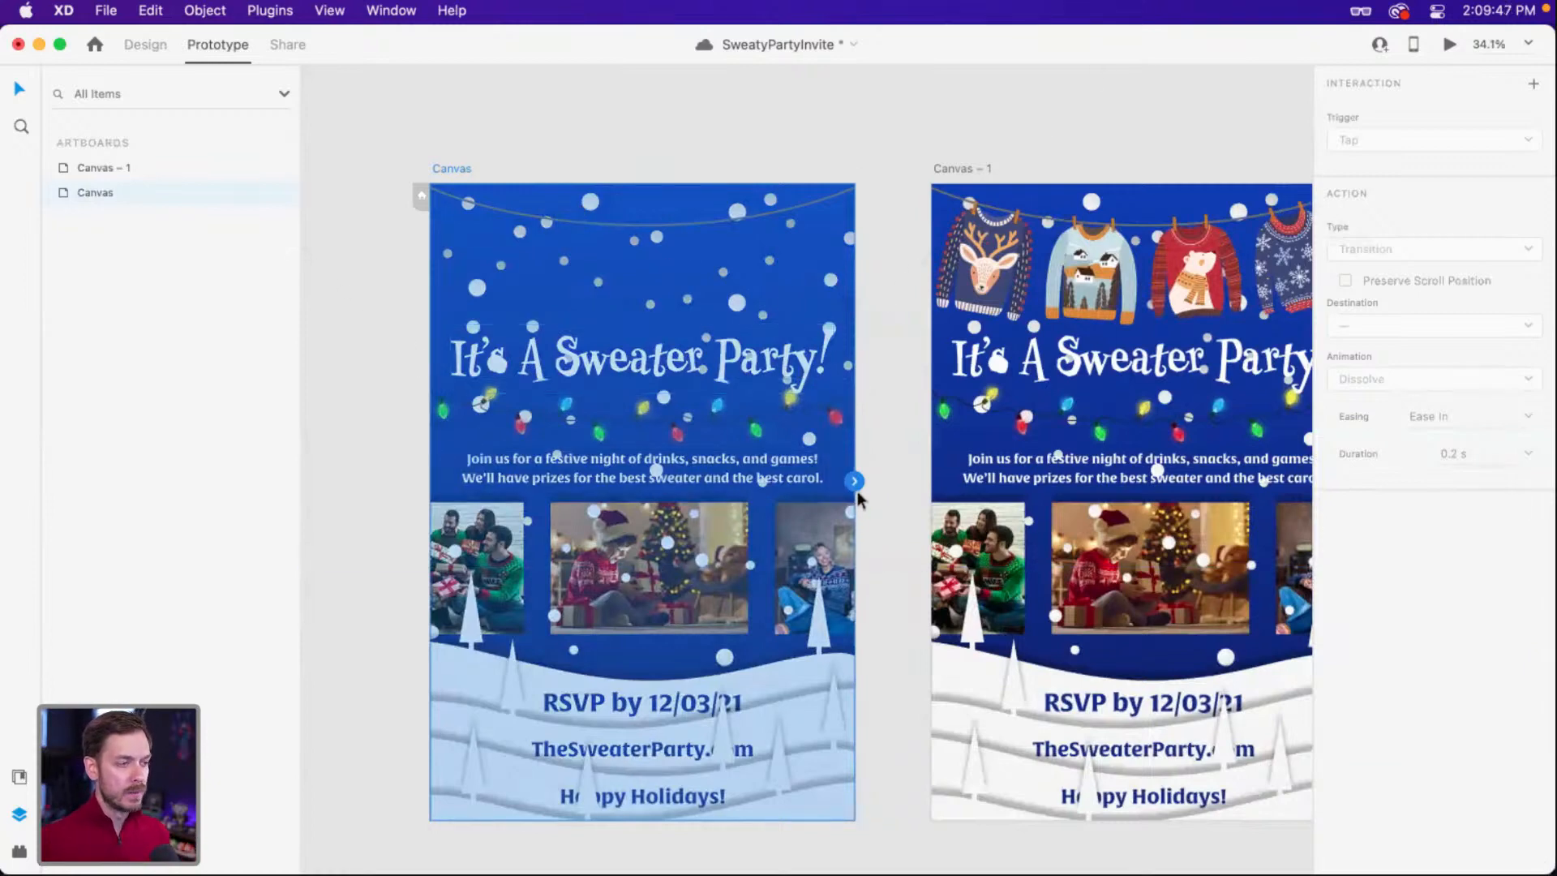
scroll(854, 489, up, 1)
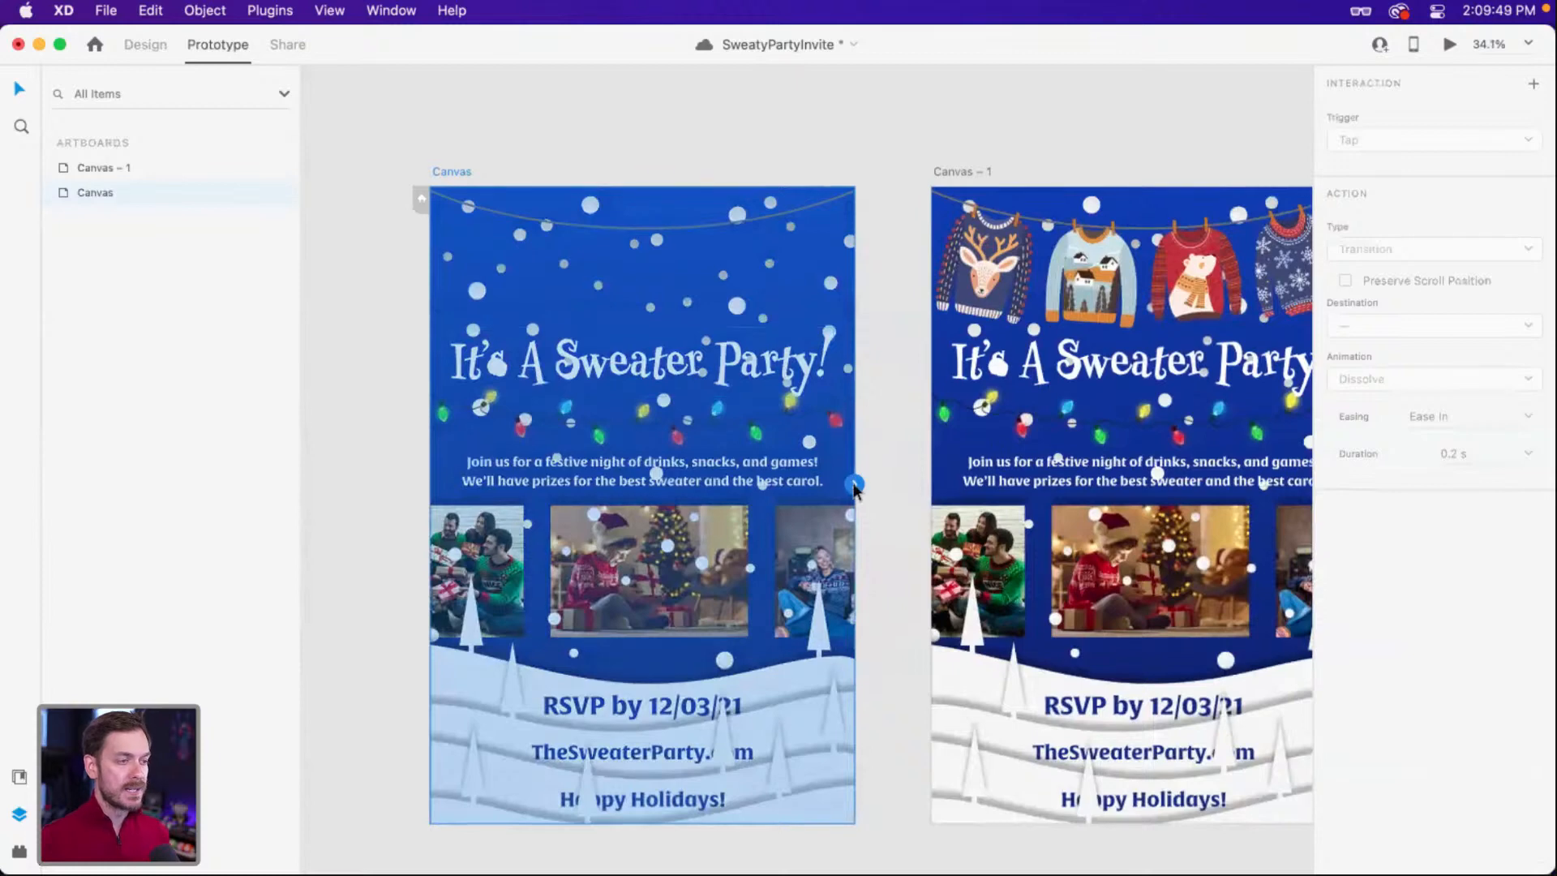
drag(855, 484, 1000, 304)
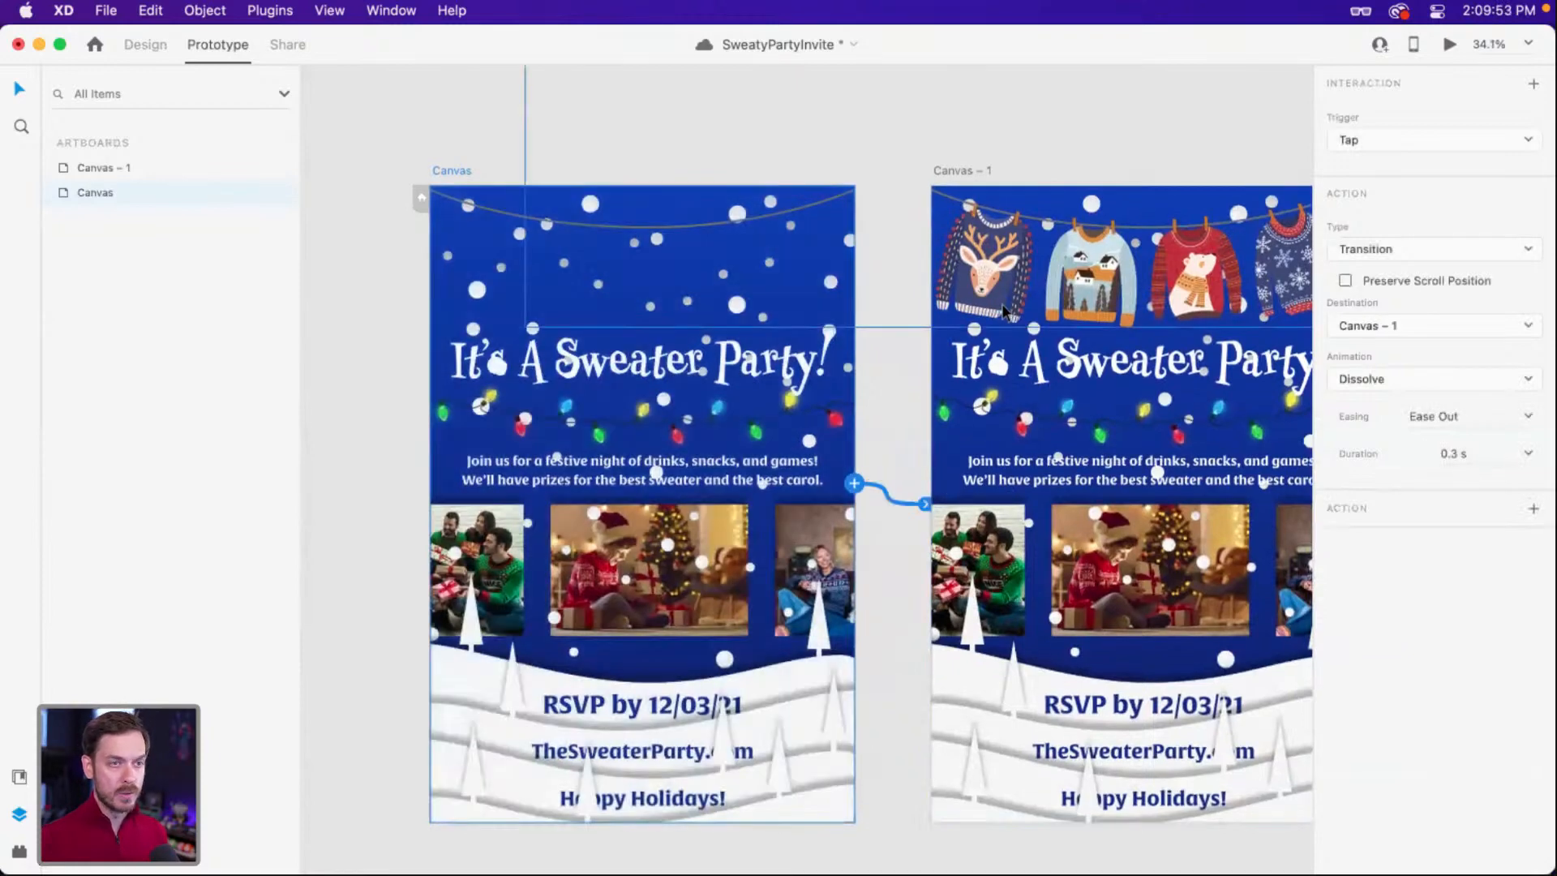
Set the interaction's trigger to Time with a delay of 0.4 s.
click(1425, 142)
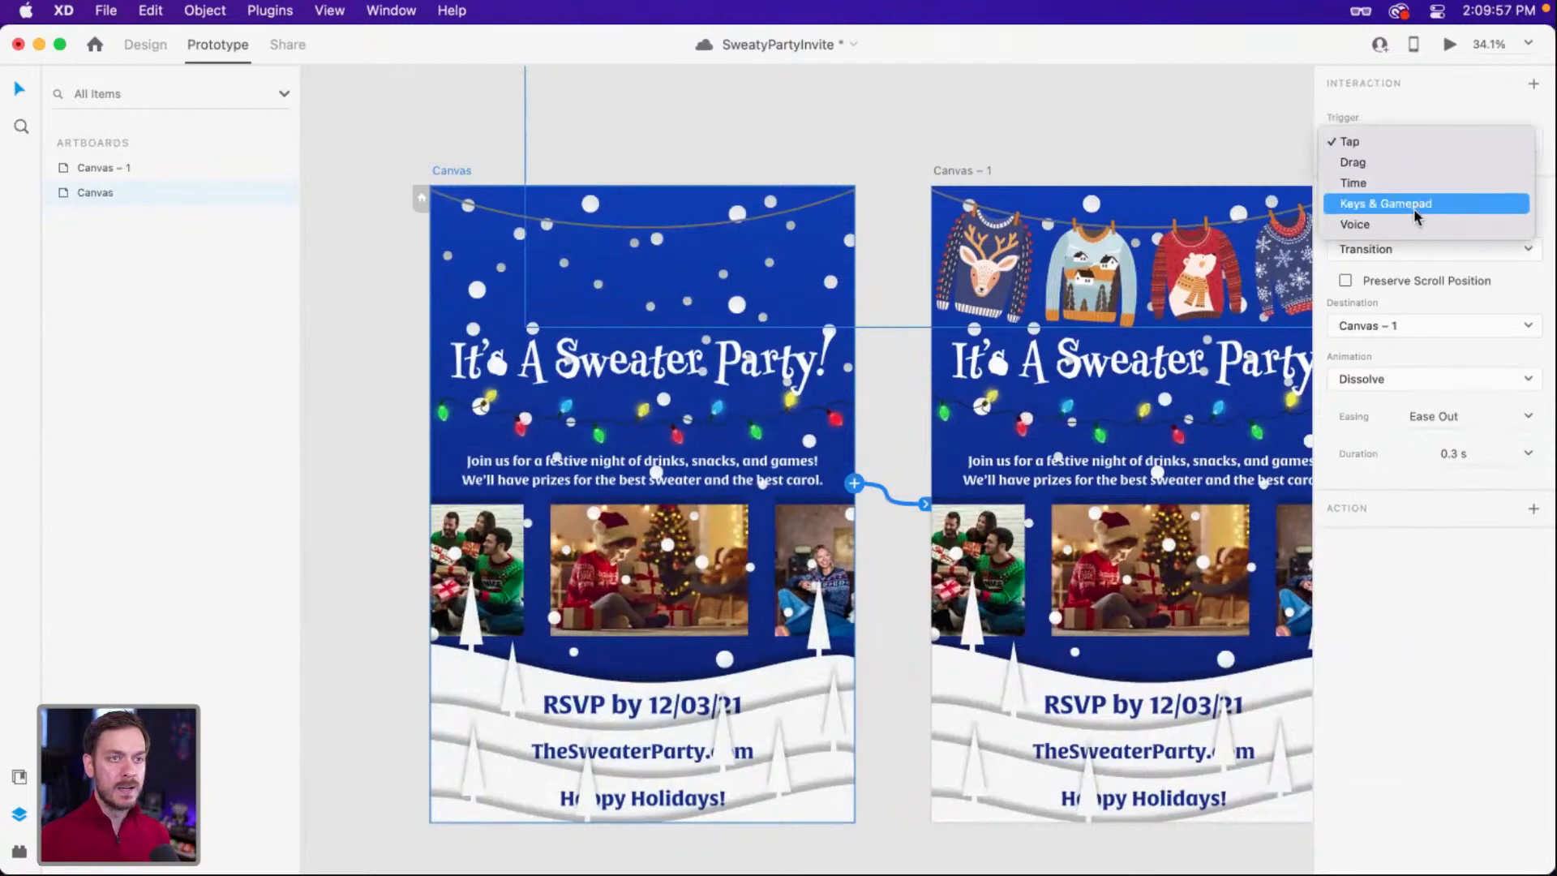
click(1425, 183)
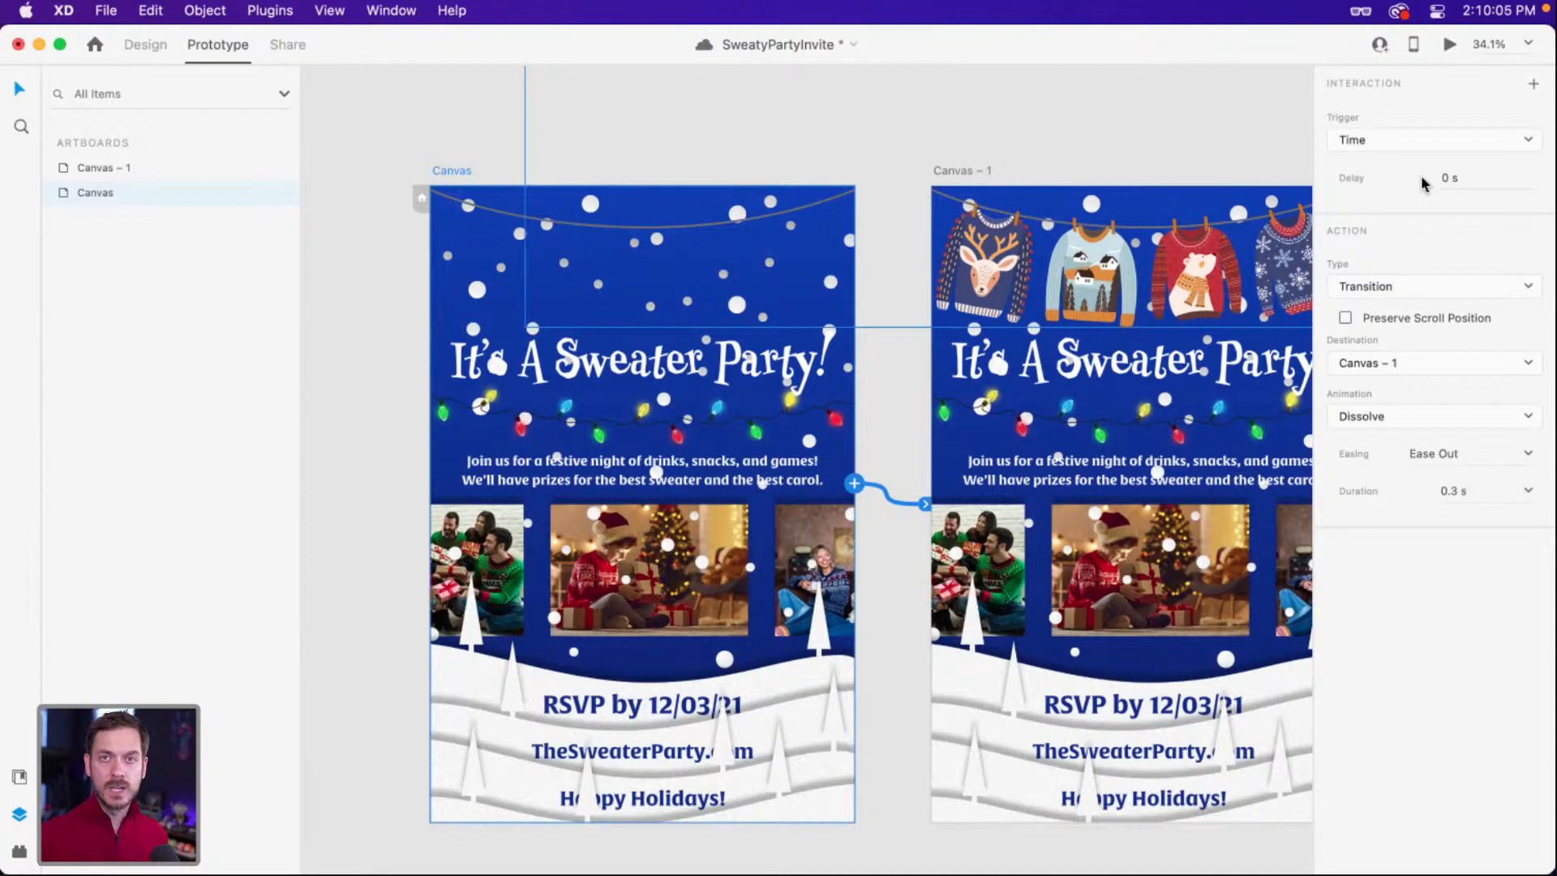
click(1487, 178)
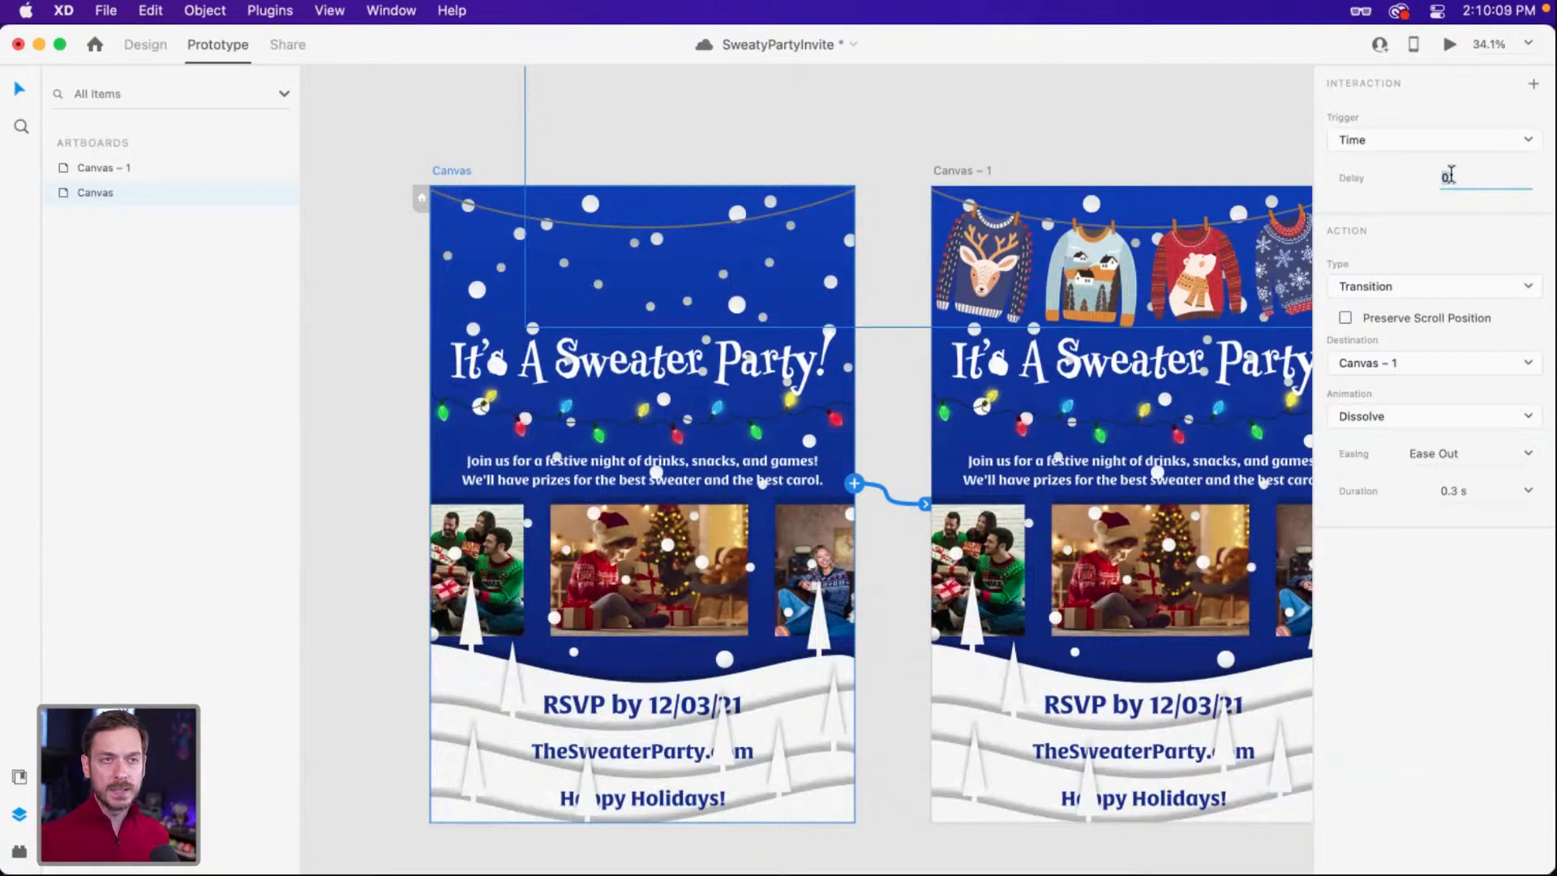
click(1322, 206)
click(1489, 179)
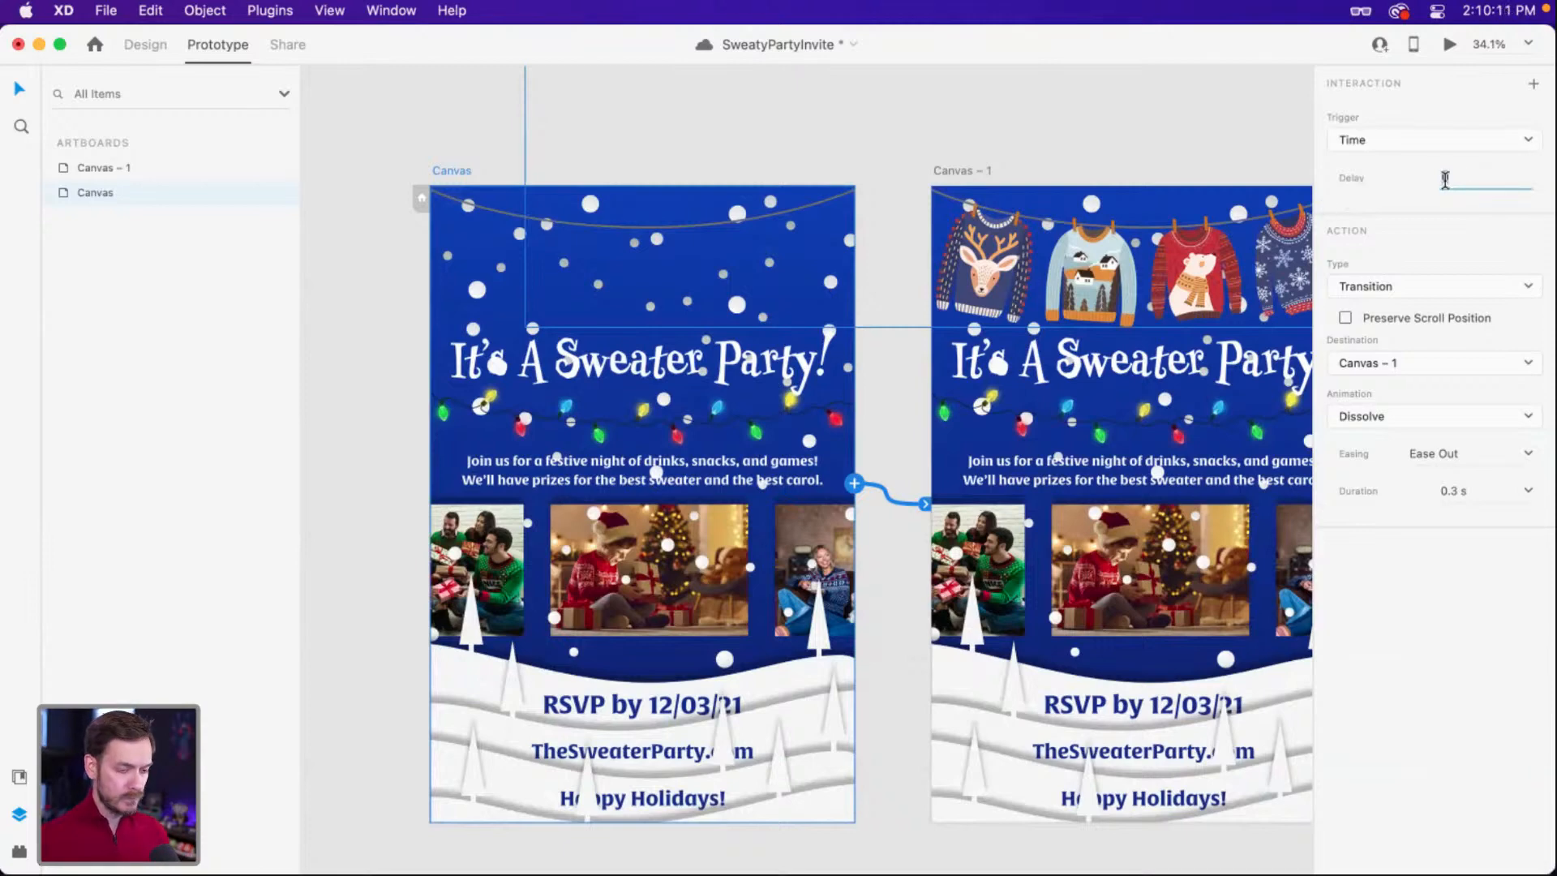
text(0)
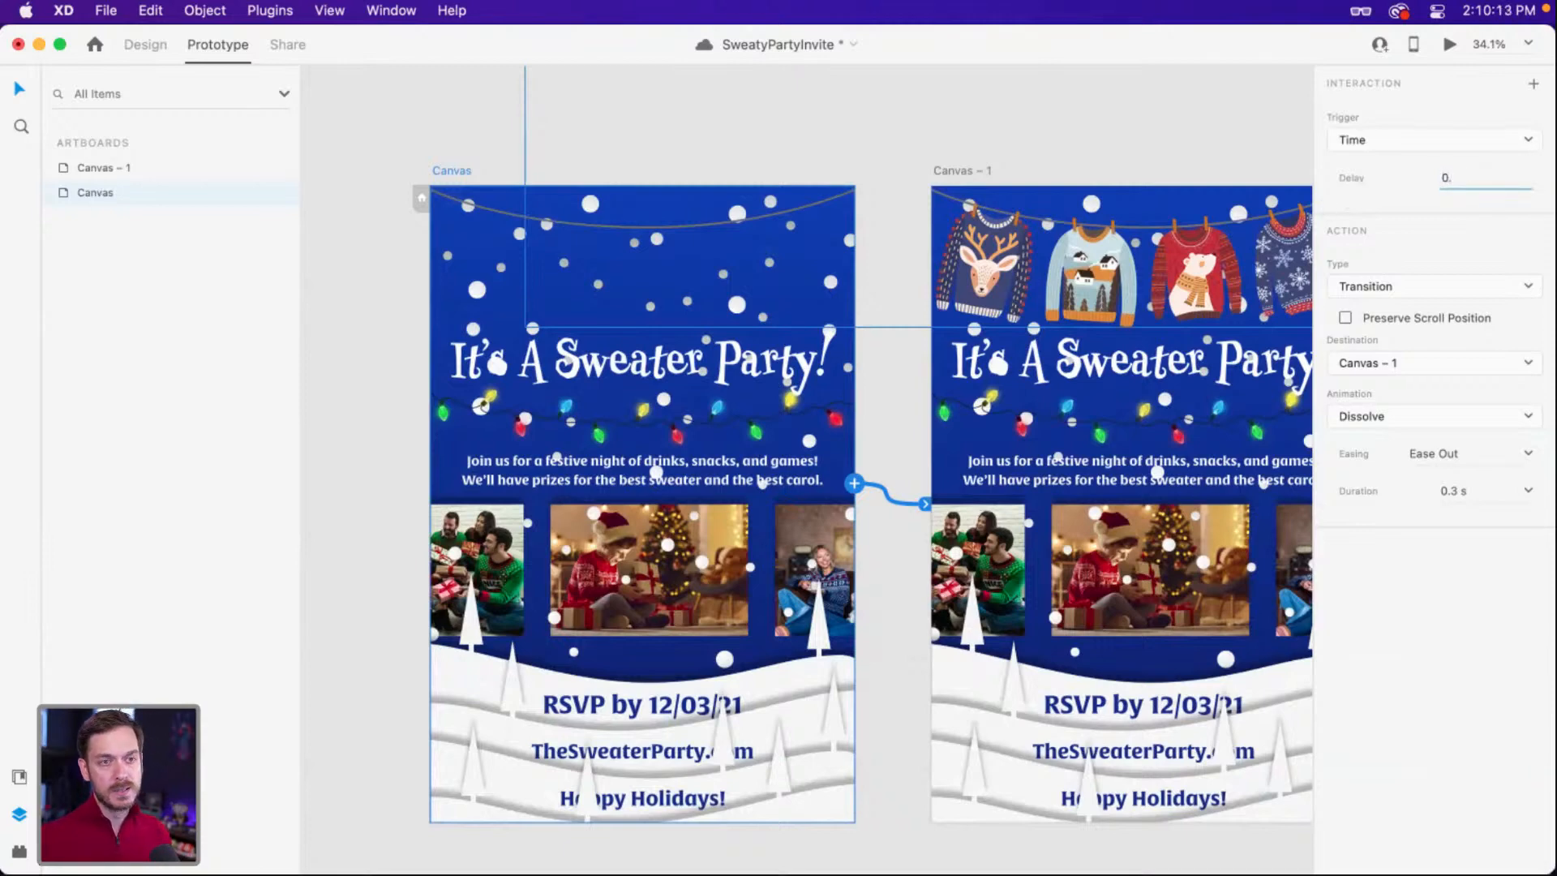
text(.4)
key(Return)
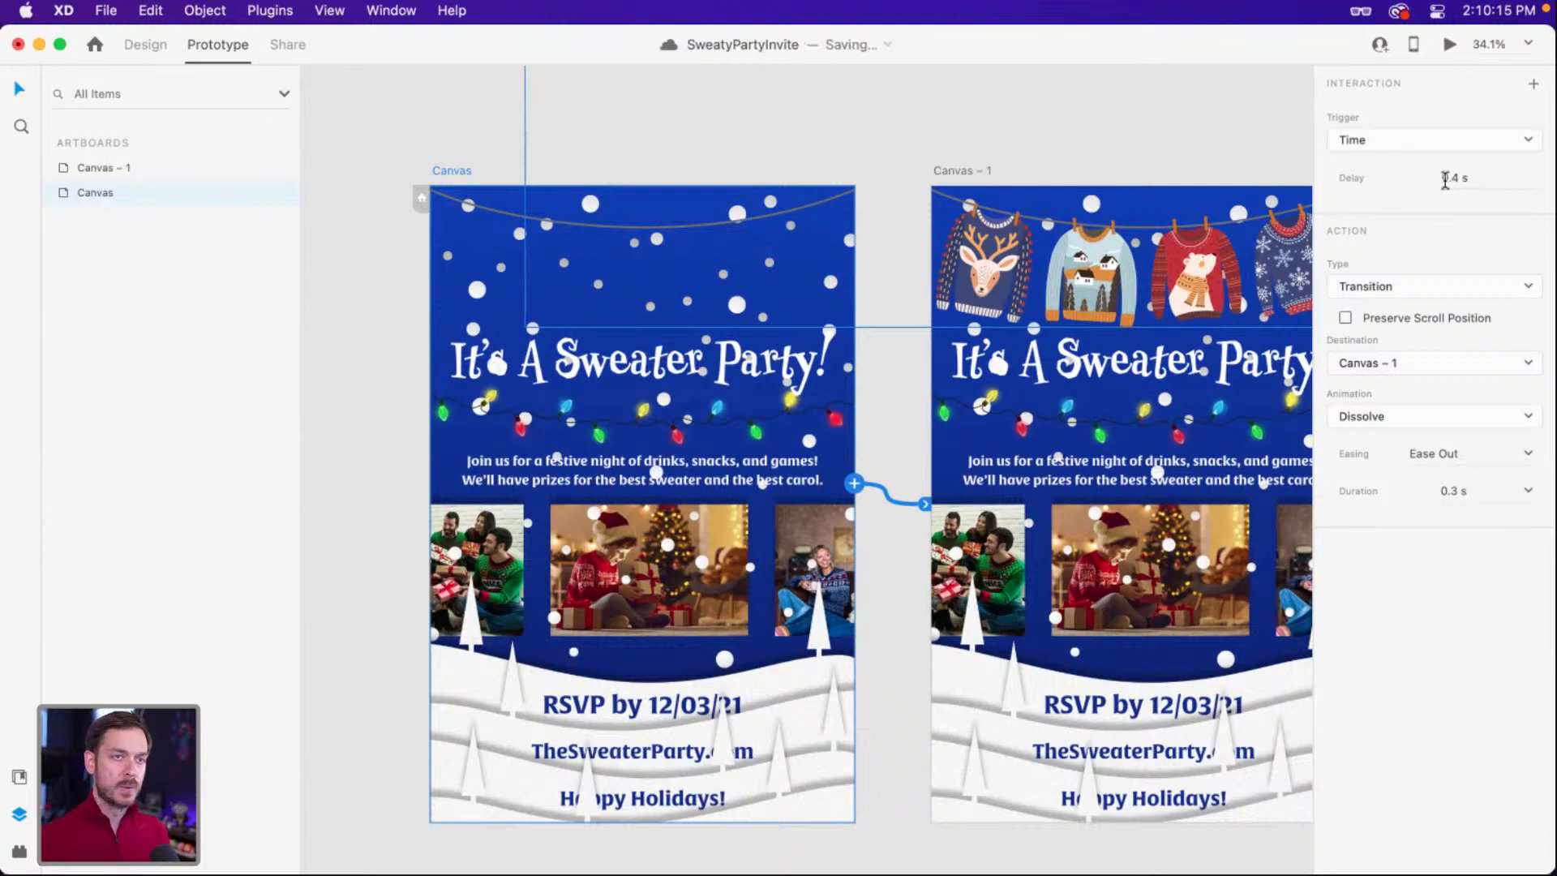
Set the interaction's action type to Auto-Animate with Snap easing.
click(1408, 294)
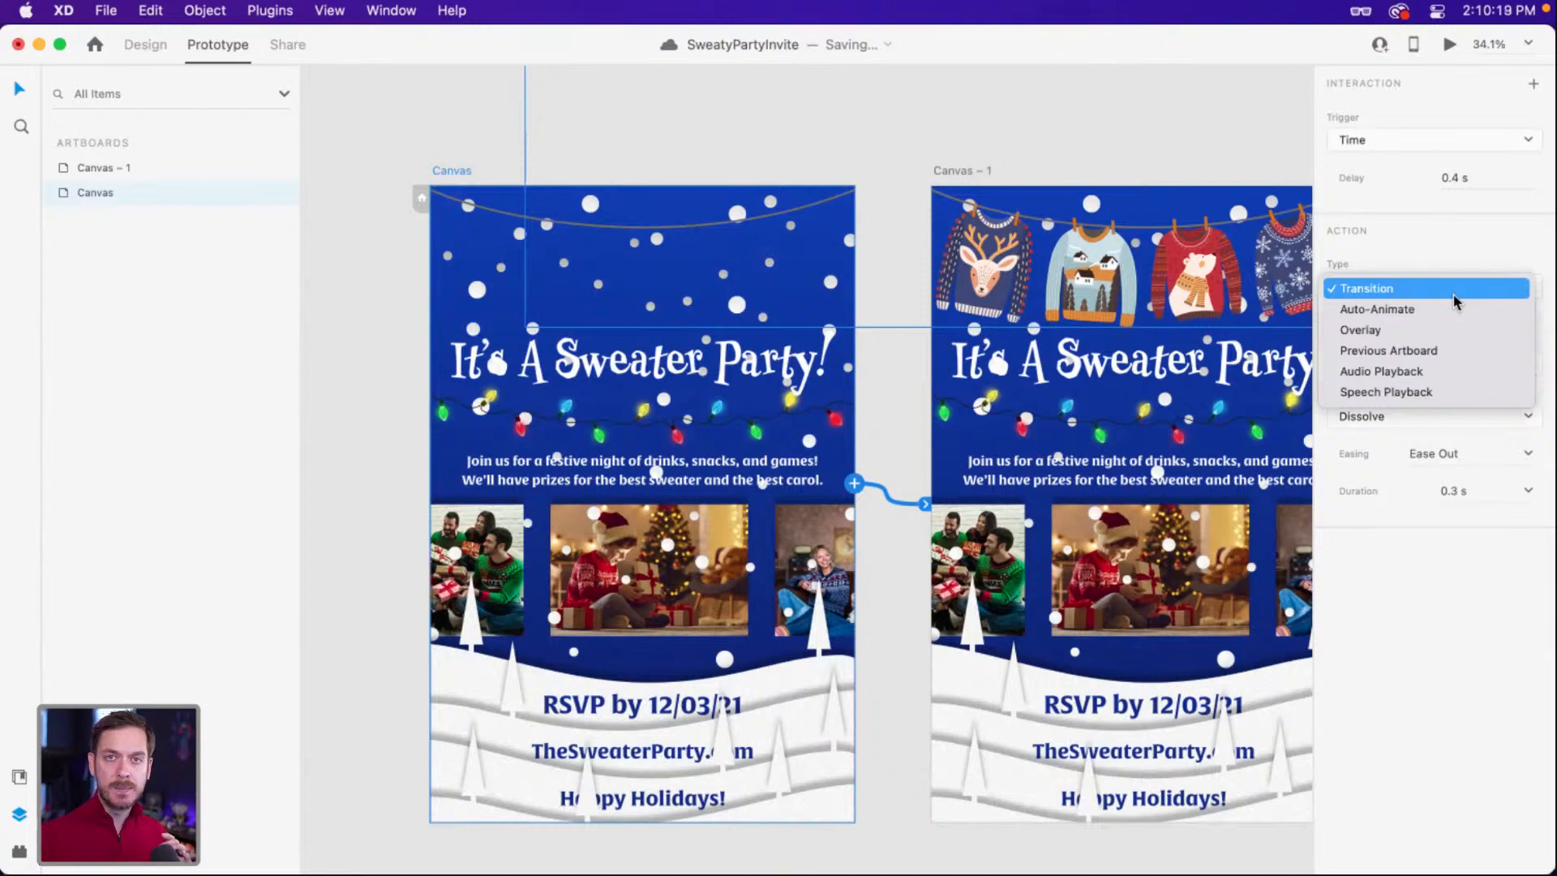
click(1444, 313)
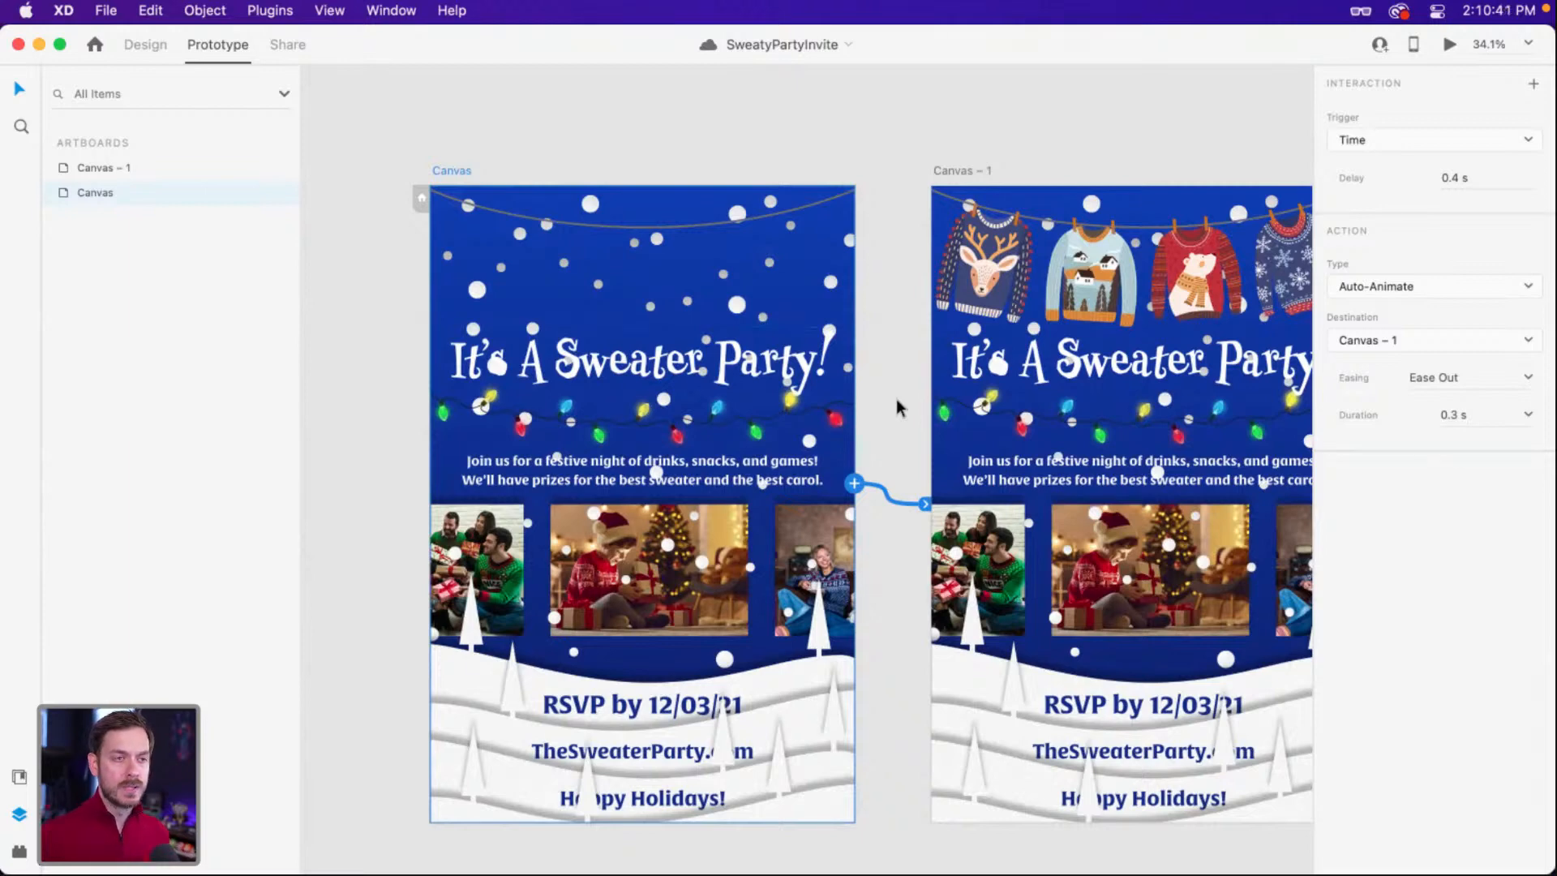
click(1528, 378)
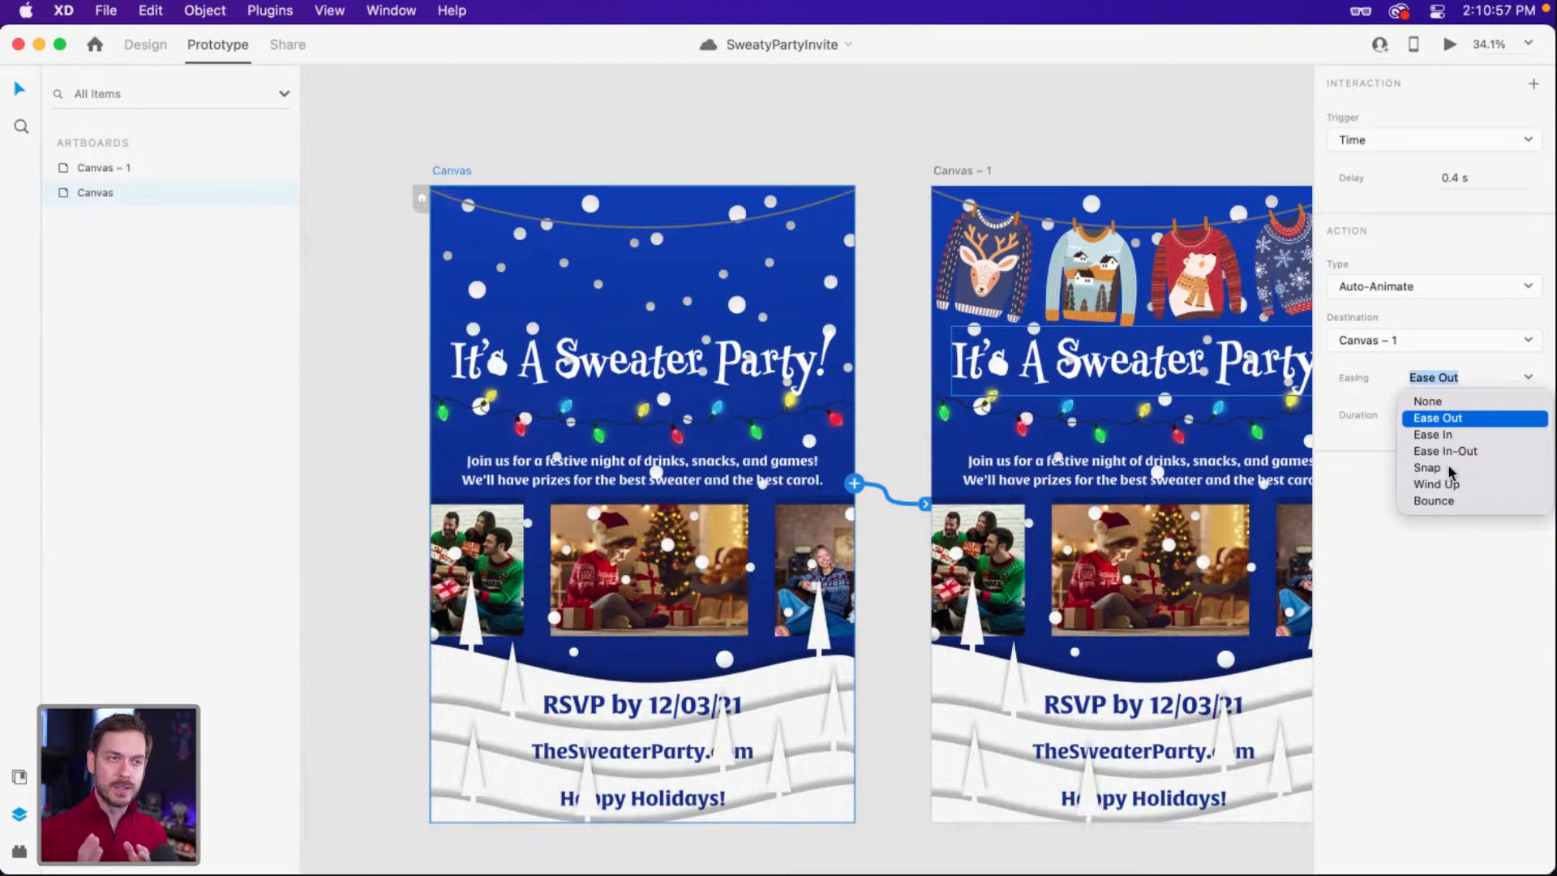
click(1447, 465)
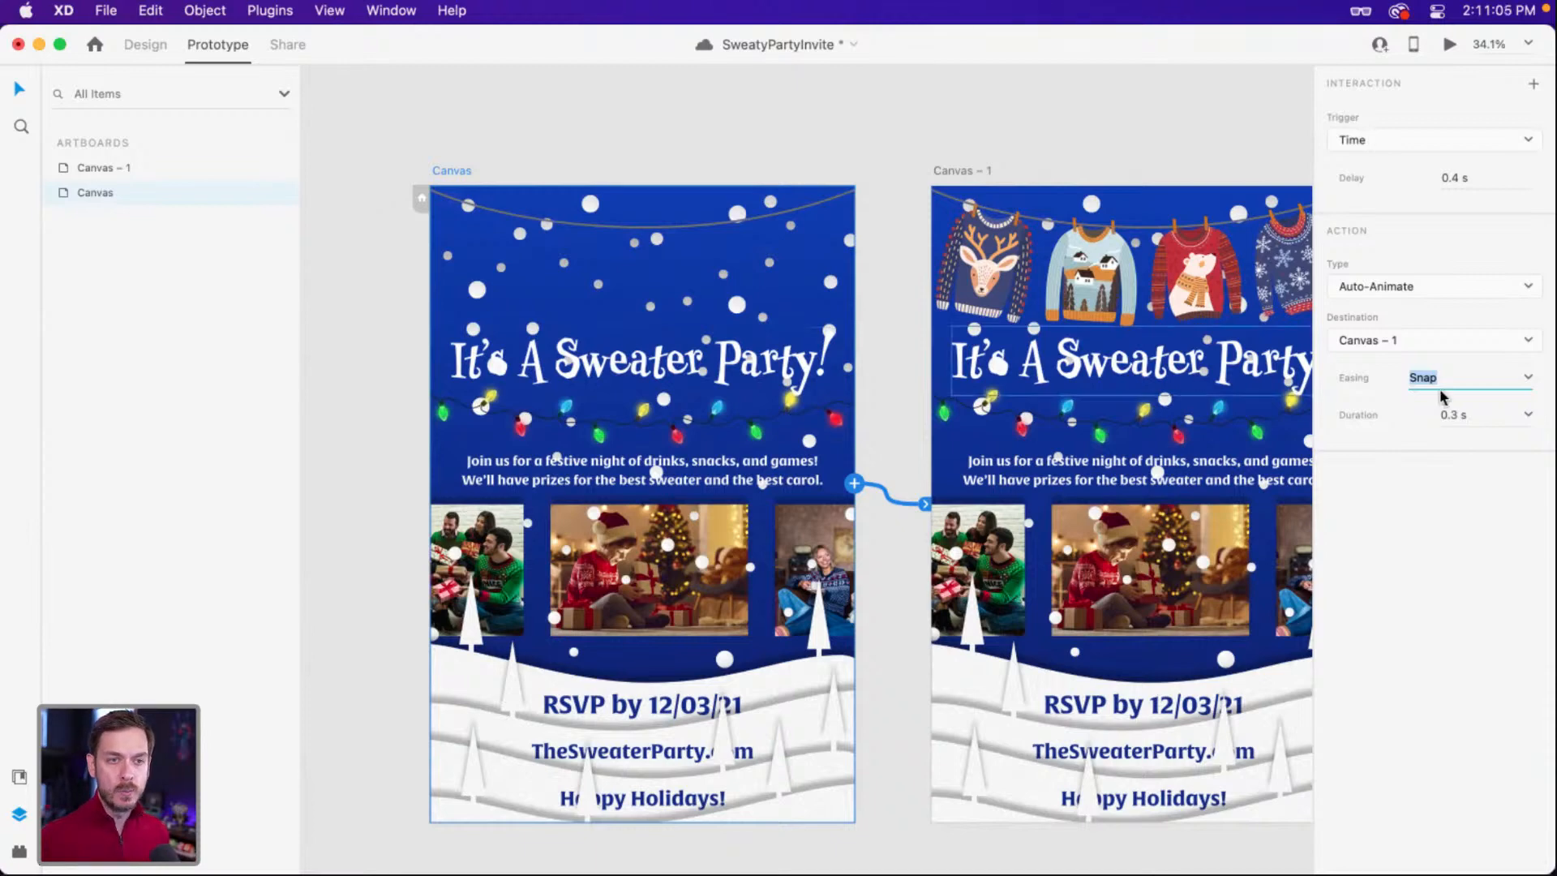
Set the animation's duration to 0.6 s and preview the prototype.
click(1529, 415)
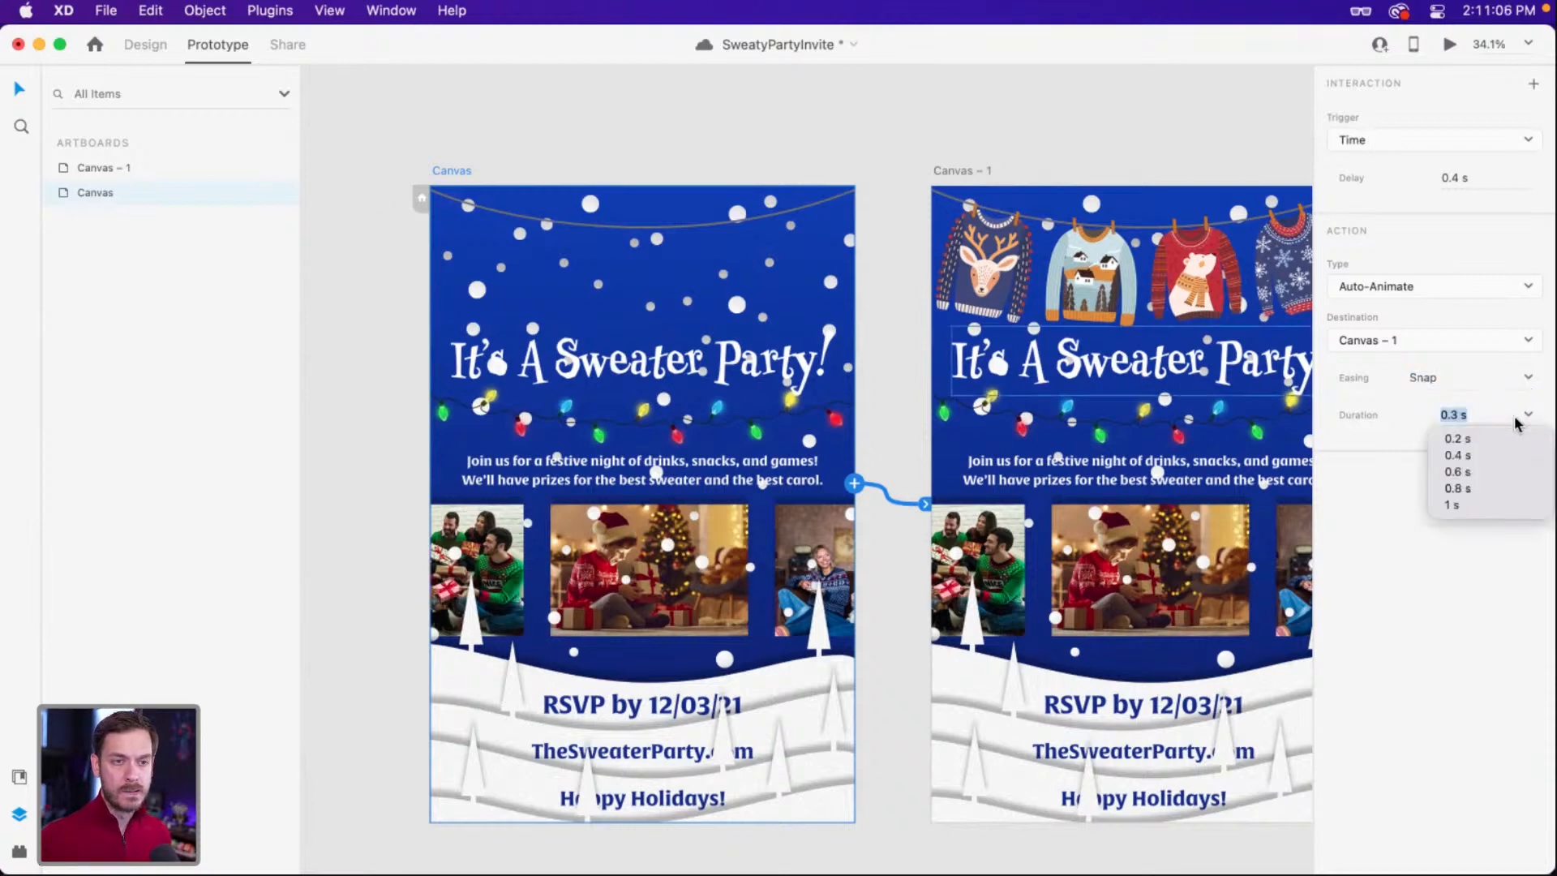
click(1462, 474)
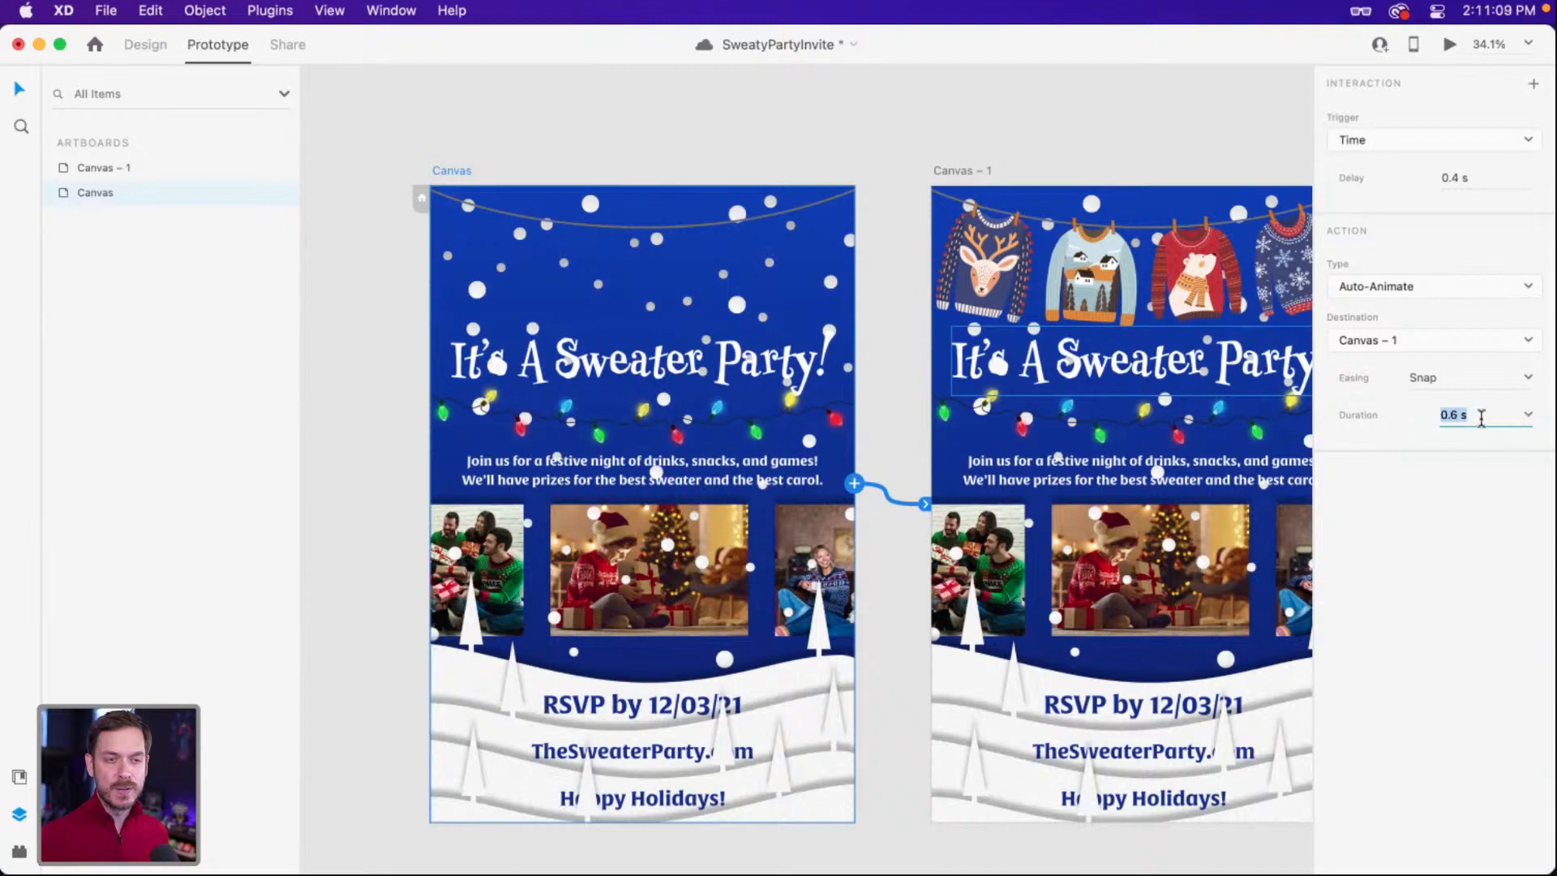
key(Return)
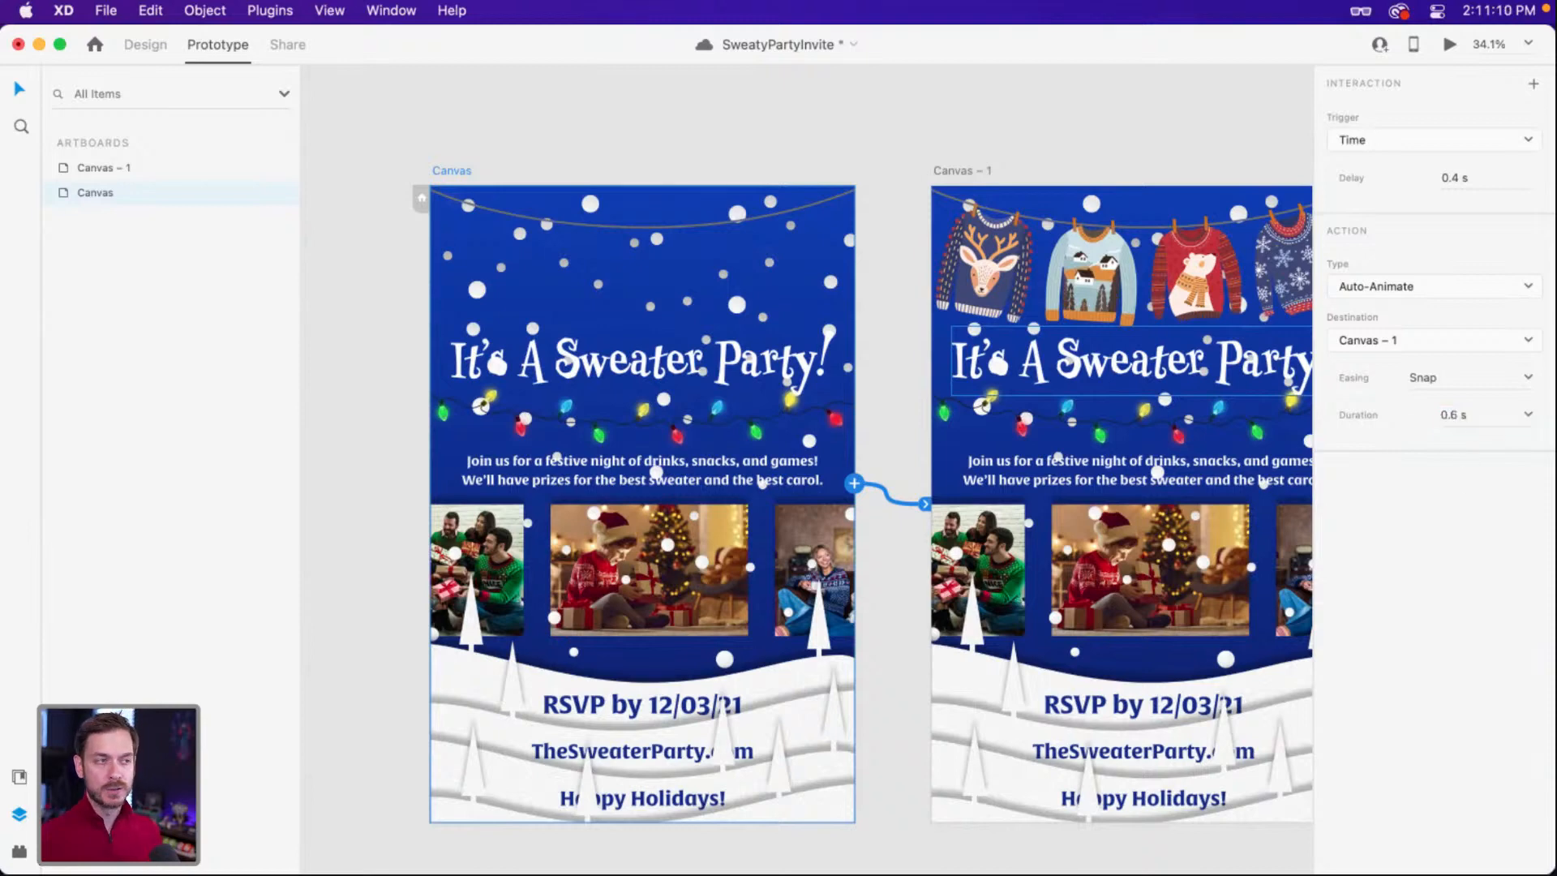
click(1451, 46)
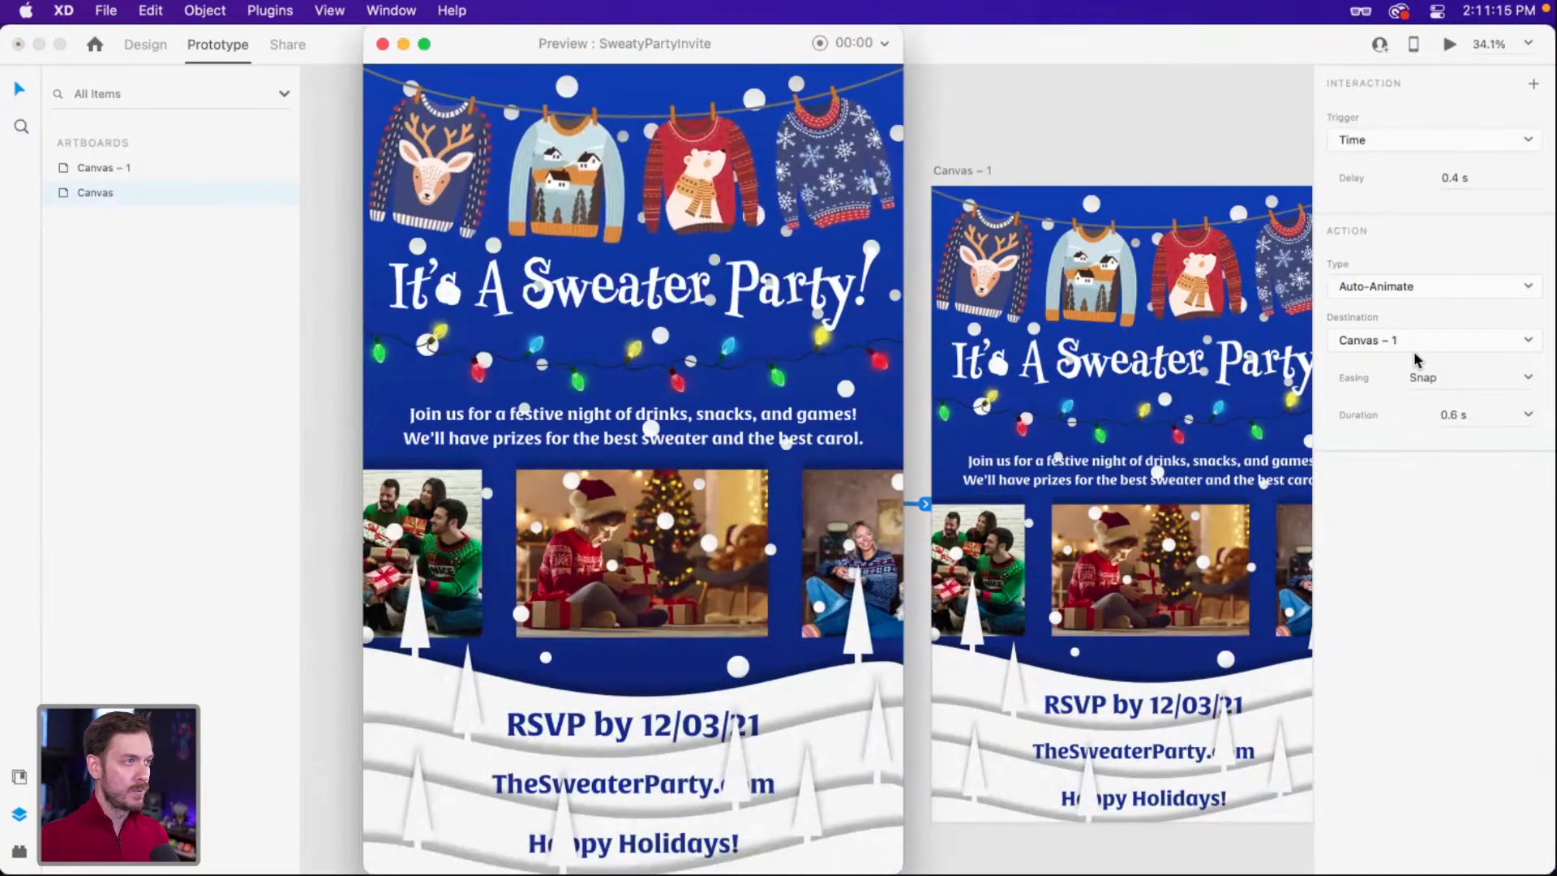
Set the animation's duration to 1 s, preview the sweaters' entrance, and close the preview.
click(1519, 426)
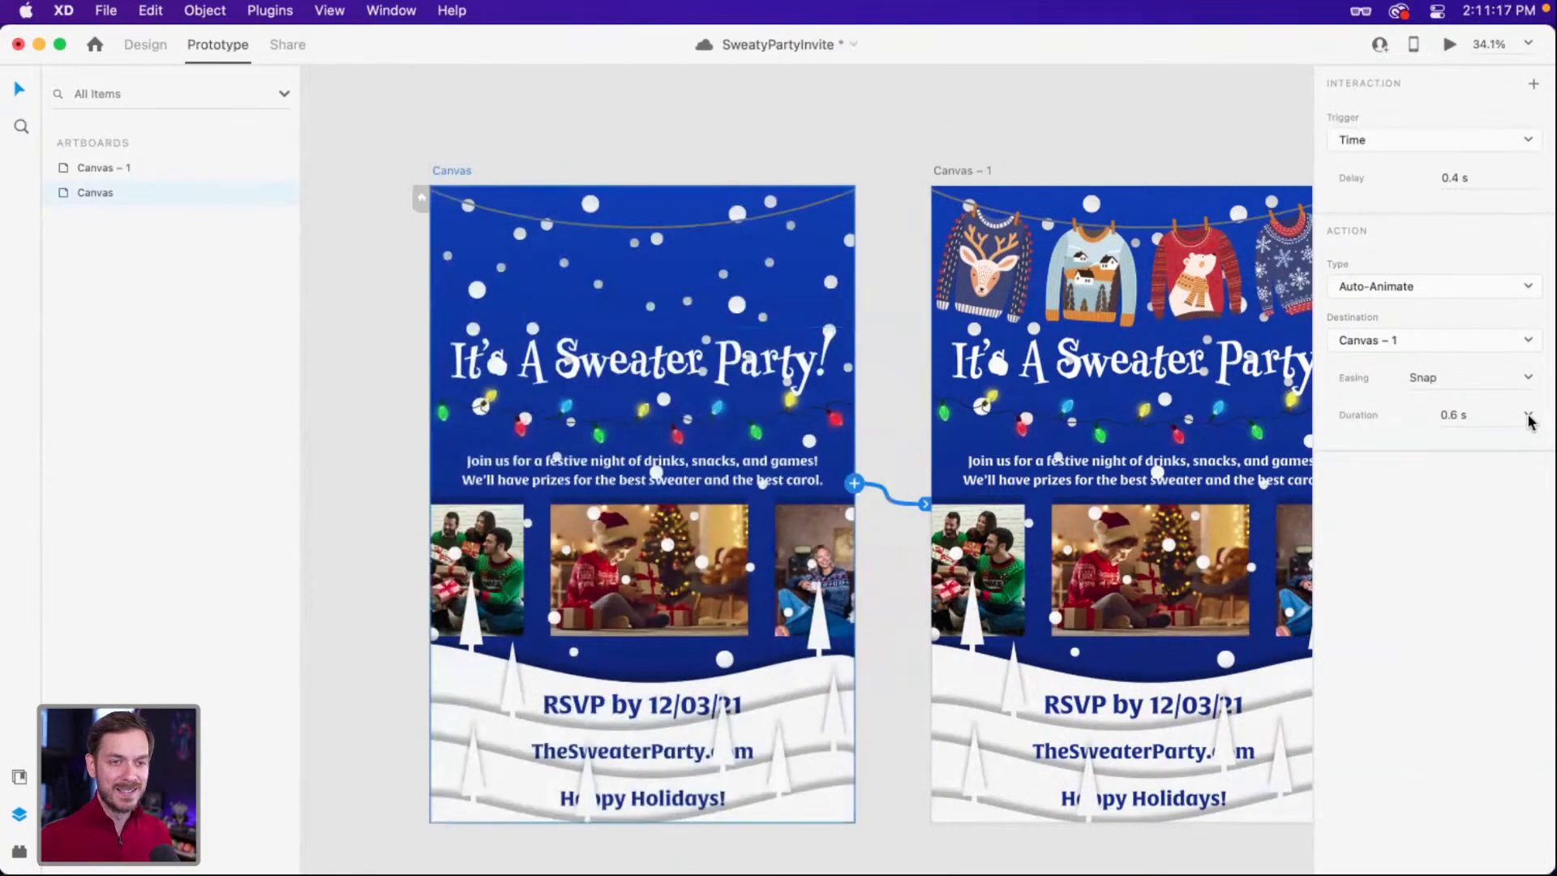
click(1519, 417)
click(1451, 504)
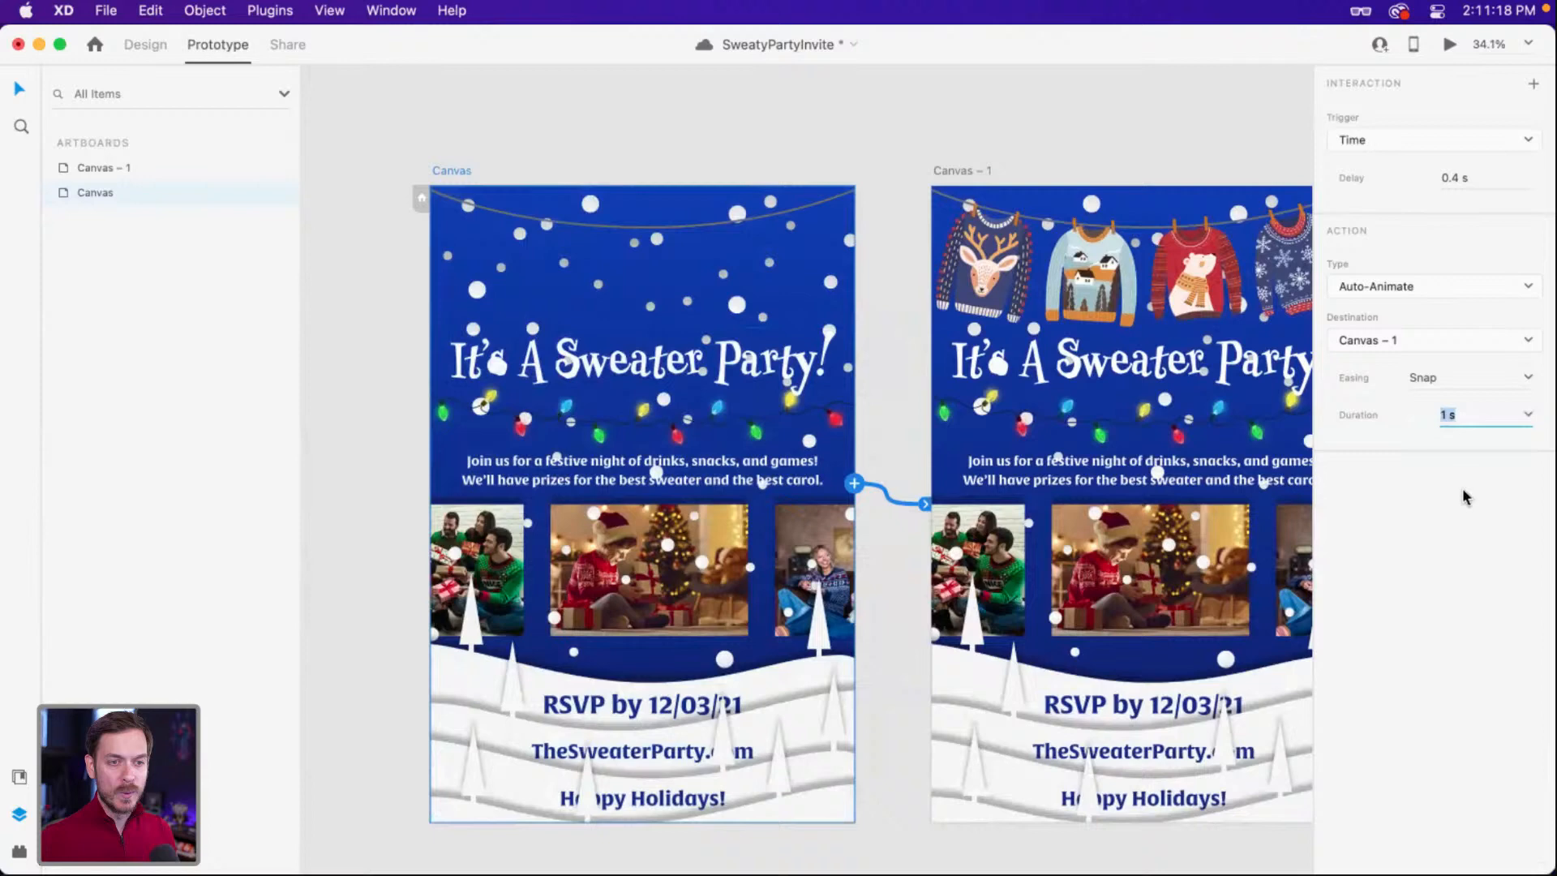
click(1450, 46)
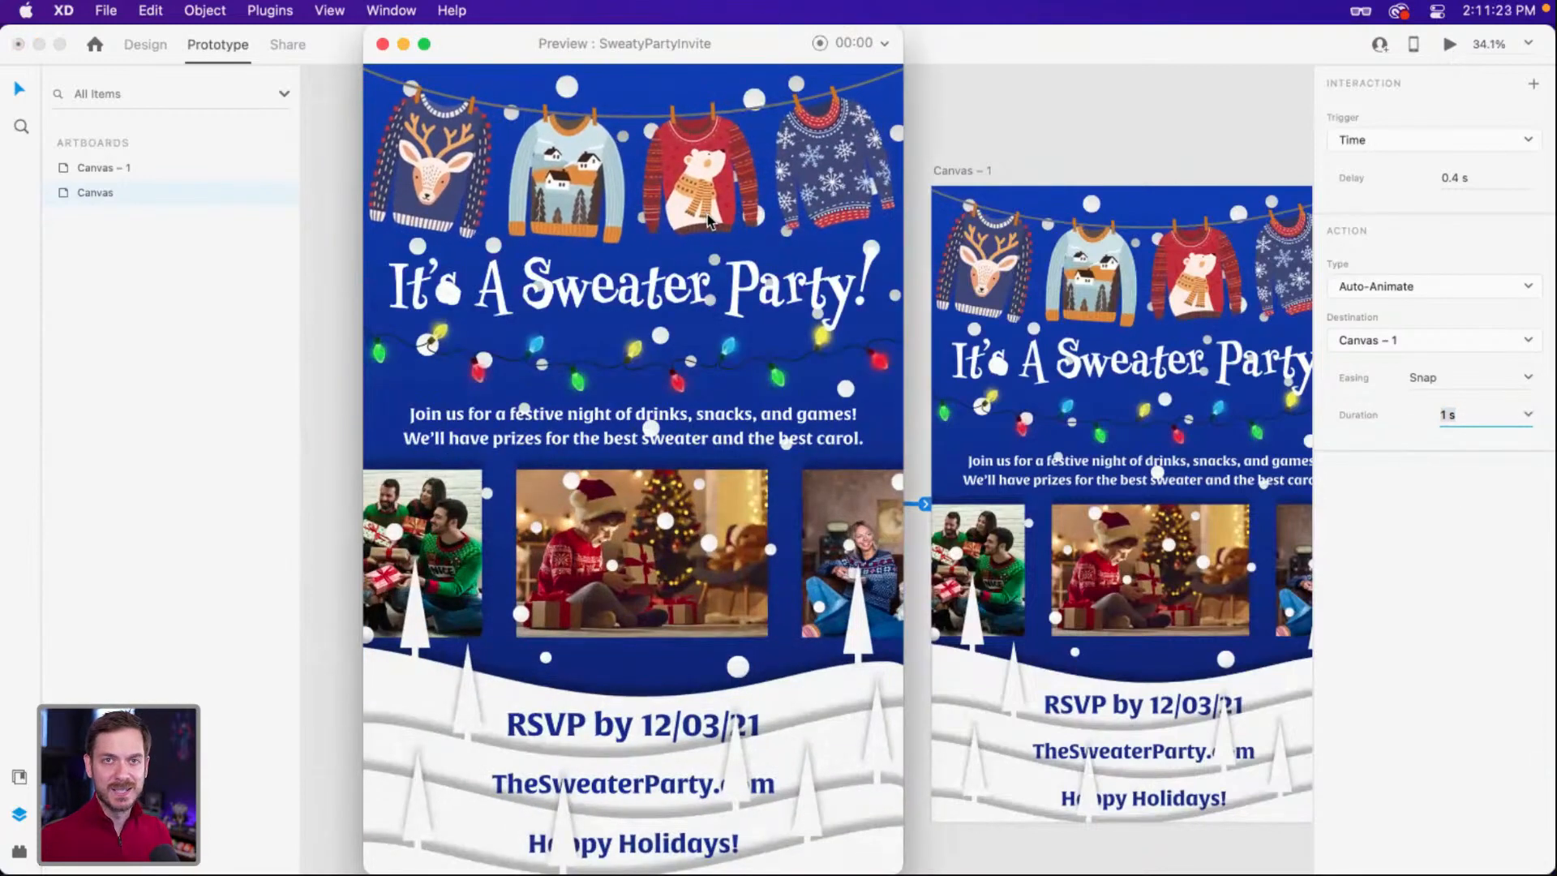
key(super+w)
Return to Design mode, rotate the reindeer sweater on the first artboard to 11°, and move it farther up and left.
click(634, 229)
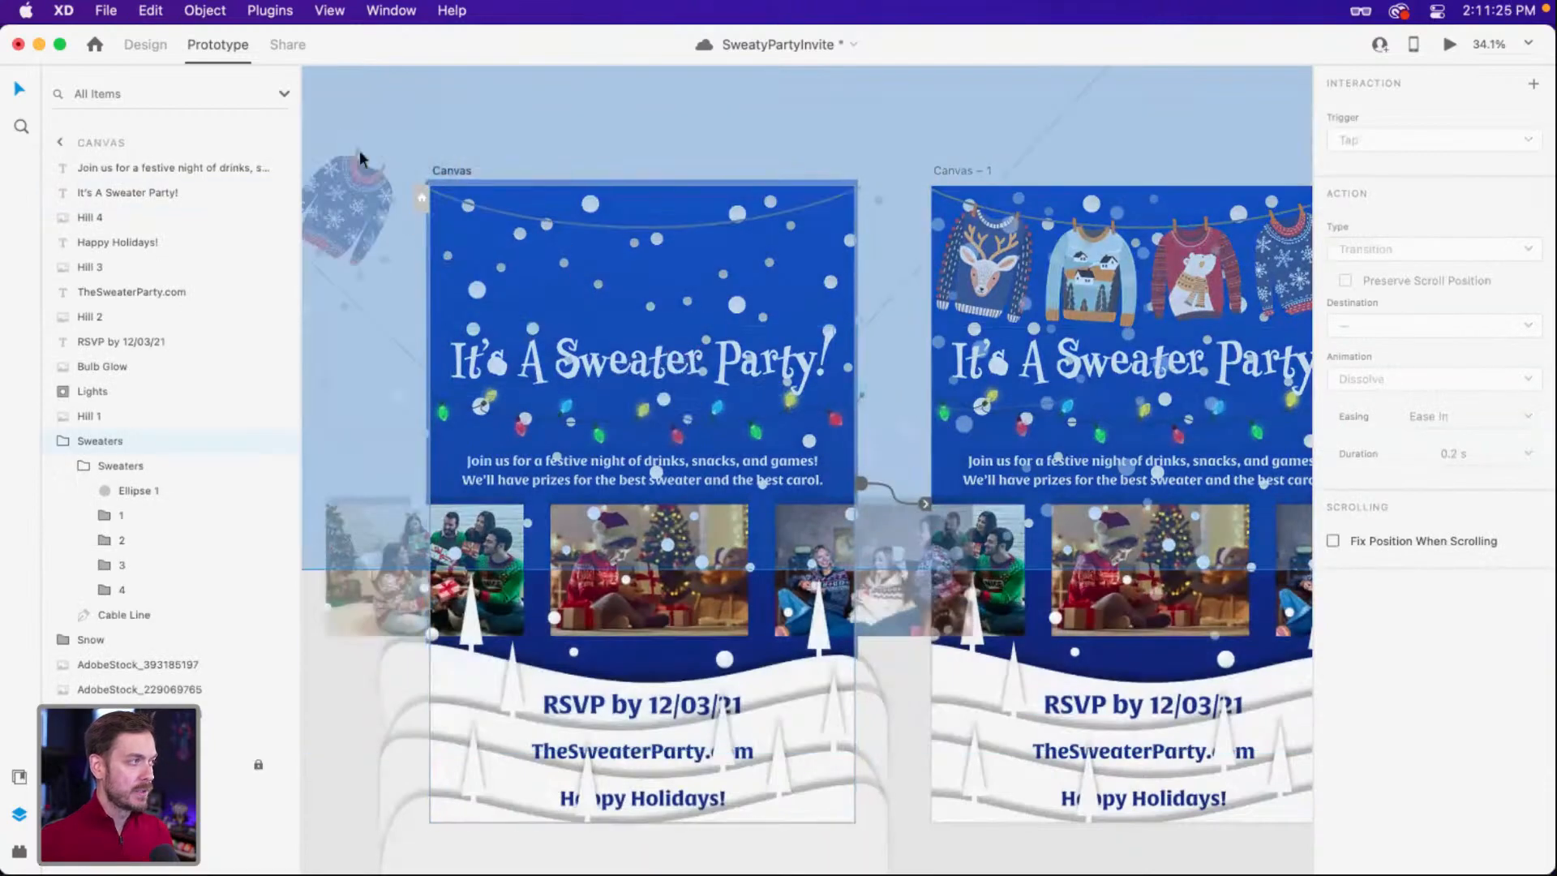
click(145, 44)
scroll(609, 337, left, 5)
scroll(608, 336, up, 3)
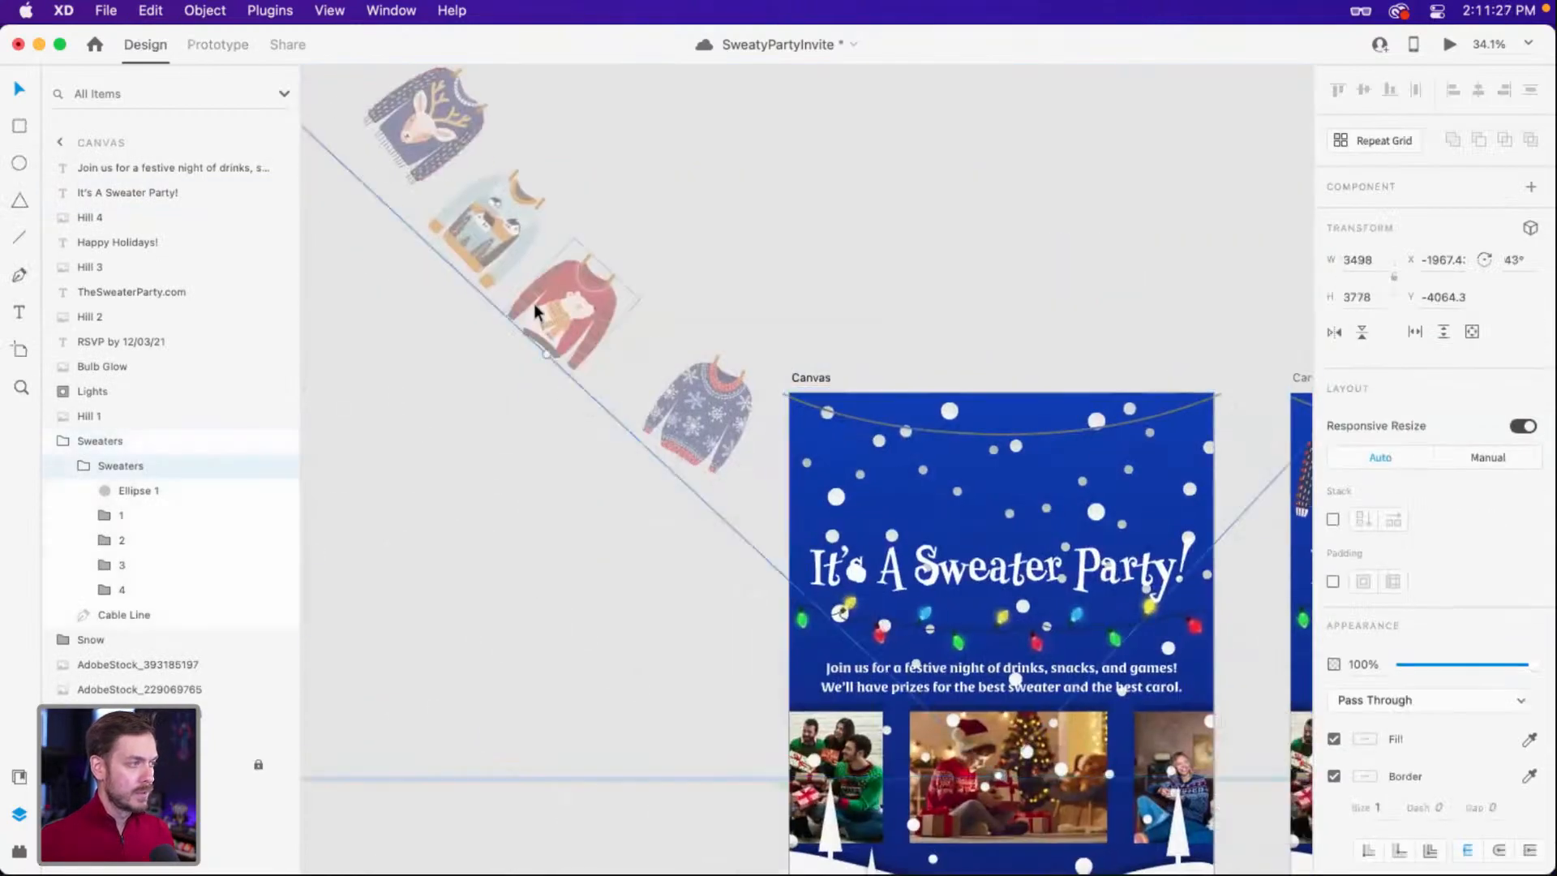
scroll(514, 206, left, 3)
scroll(514, 206, up, 3)
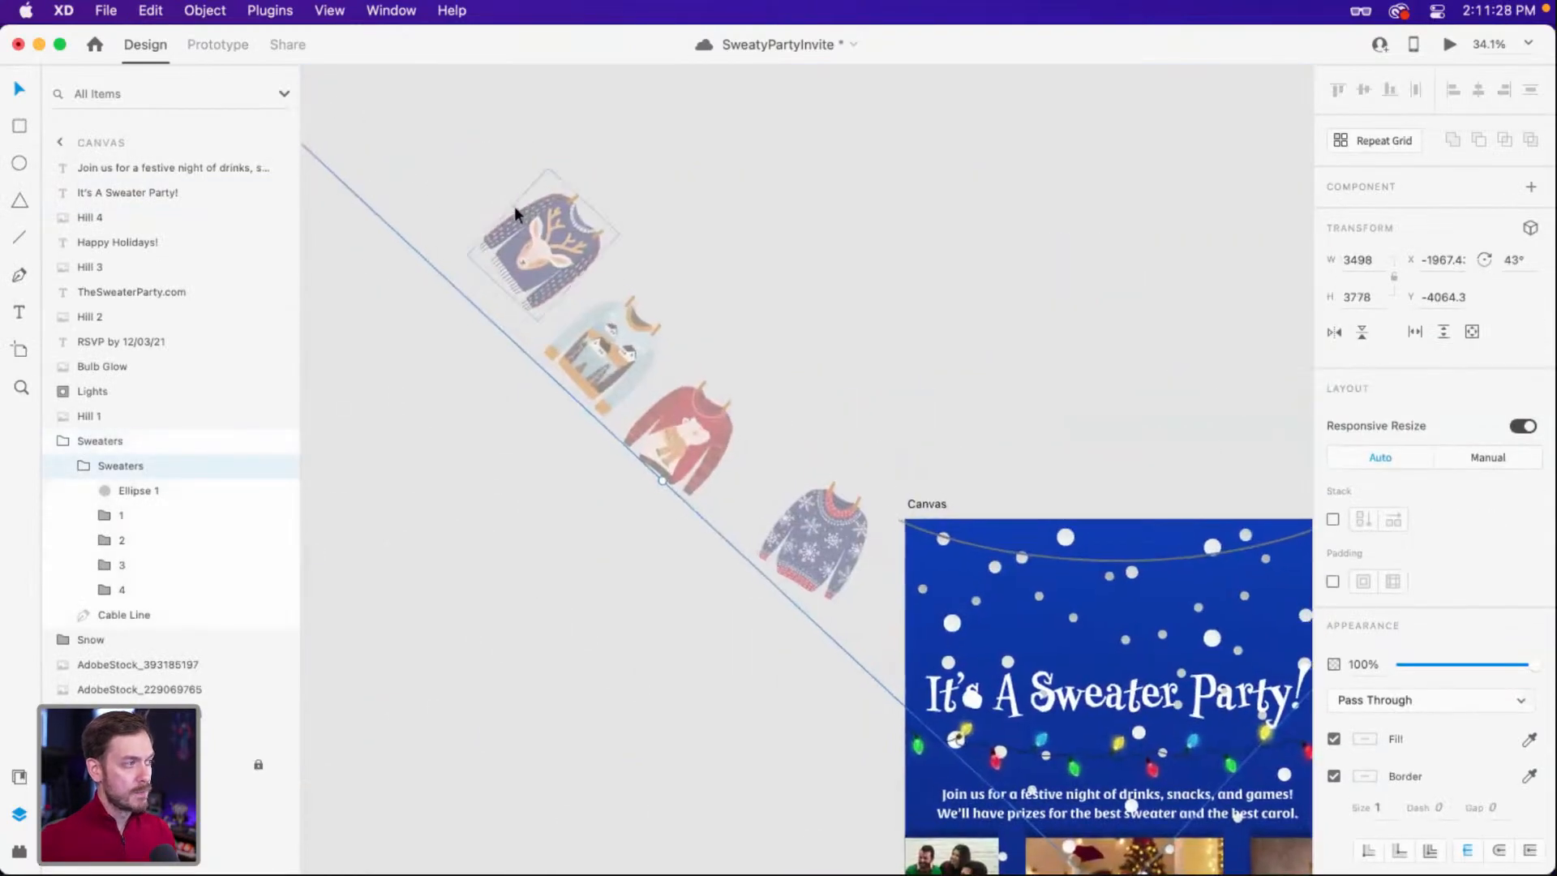
double_click(528, 270)
drag(540, 326, 521, 325)
drag(537, 220, 488, 119)
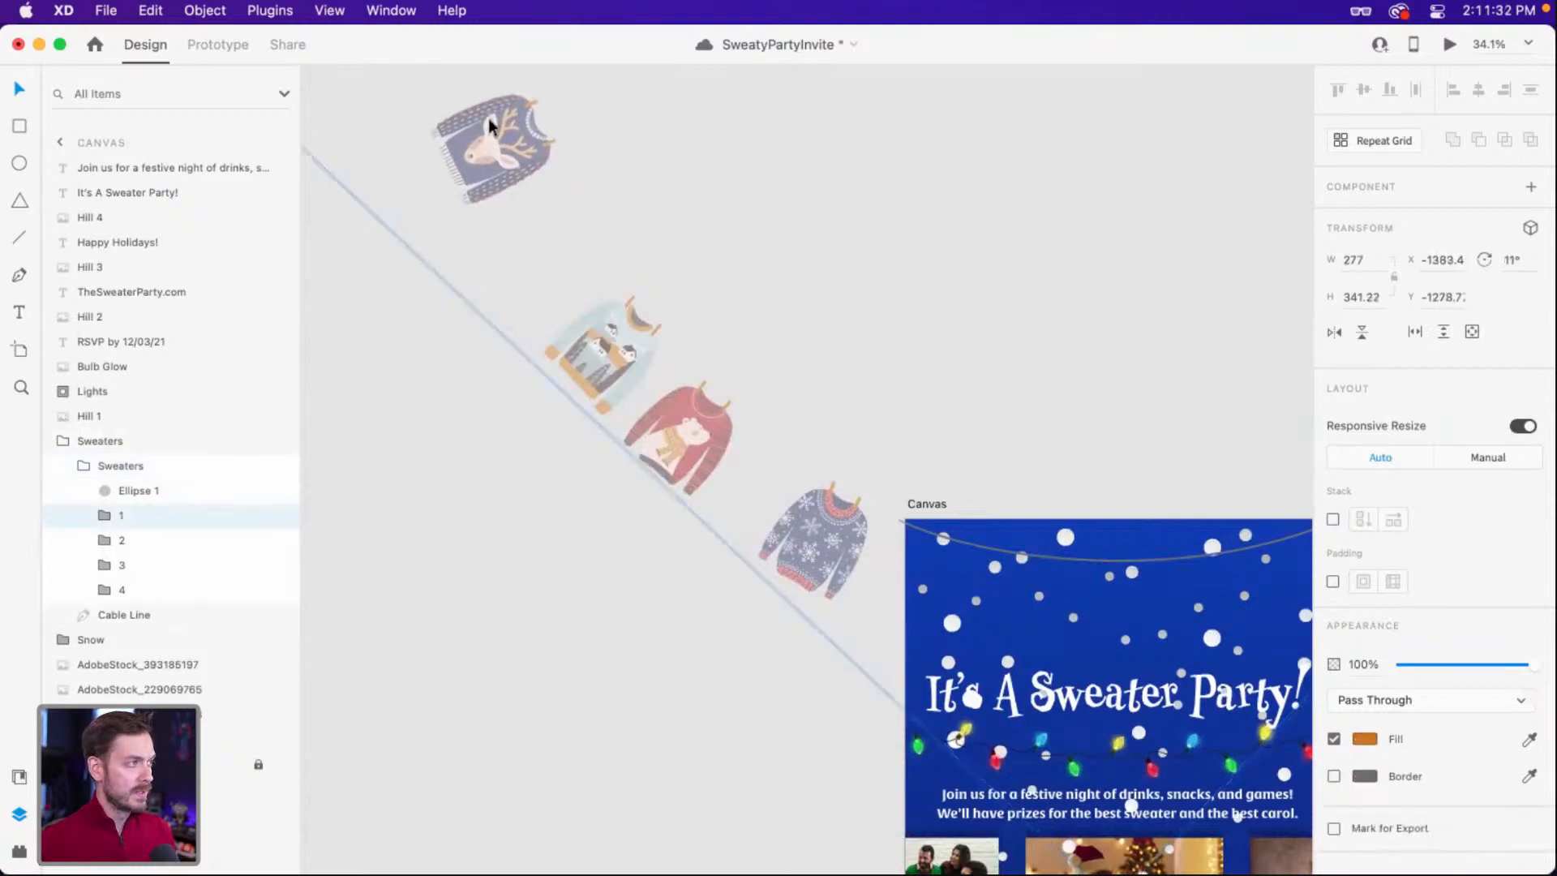
Rotate the light-blue house sweater to 13° and move it up and left so it hangs on the cable line's curve.
click(590, 334)
drag(609, 426, 591, 423)
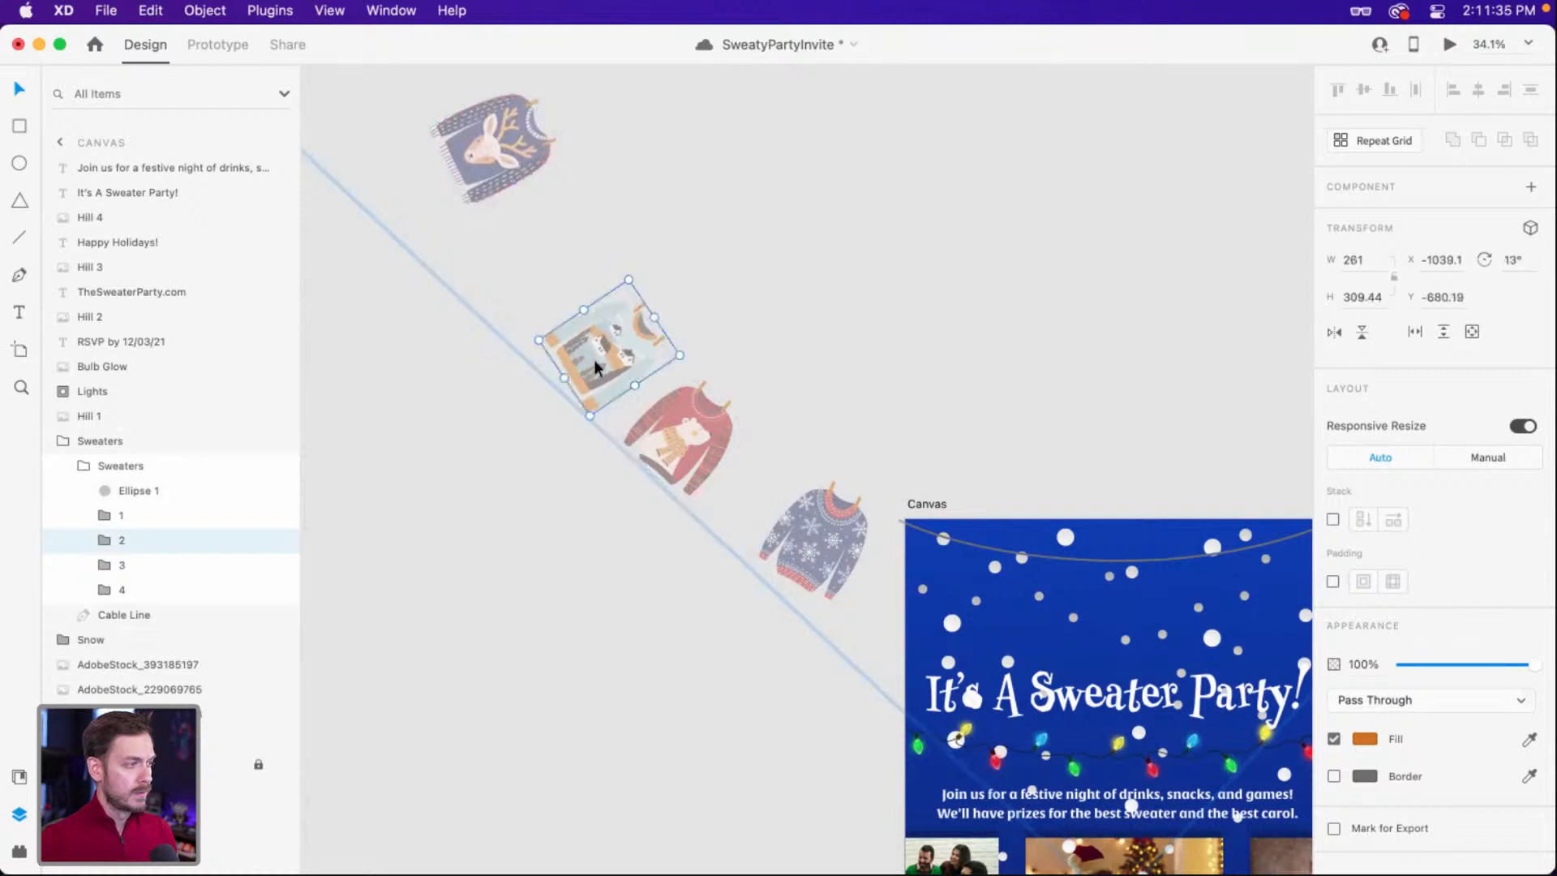
drag(593, 358, 557, 304)
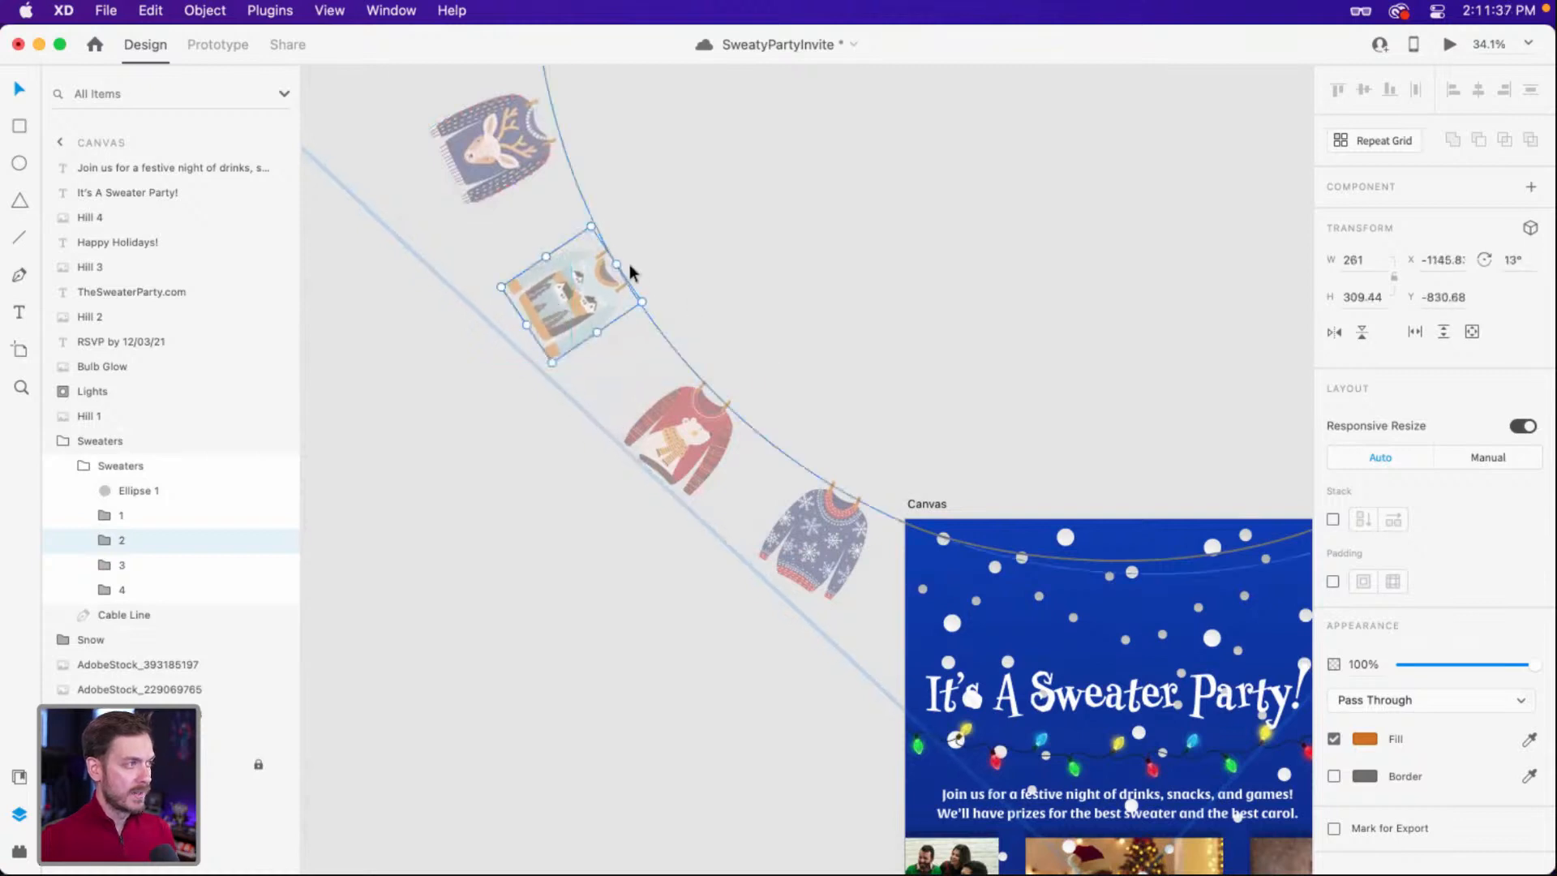
Shift the reindeer sweater closer to the cable line and nudge the red polar bear sweater slightly upward.
drag(519, 142, 536, 130)
click(561, 289)
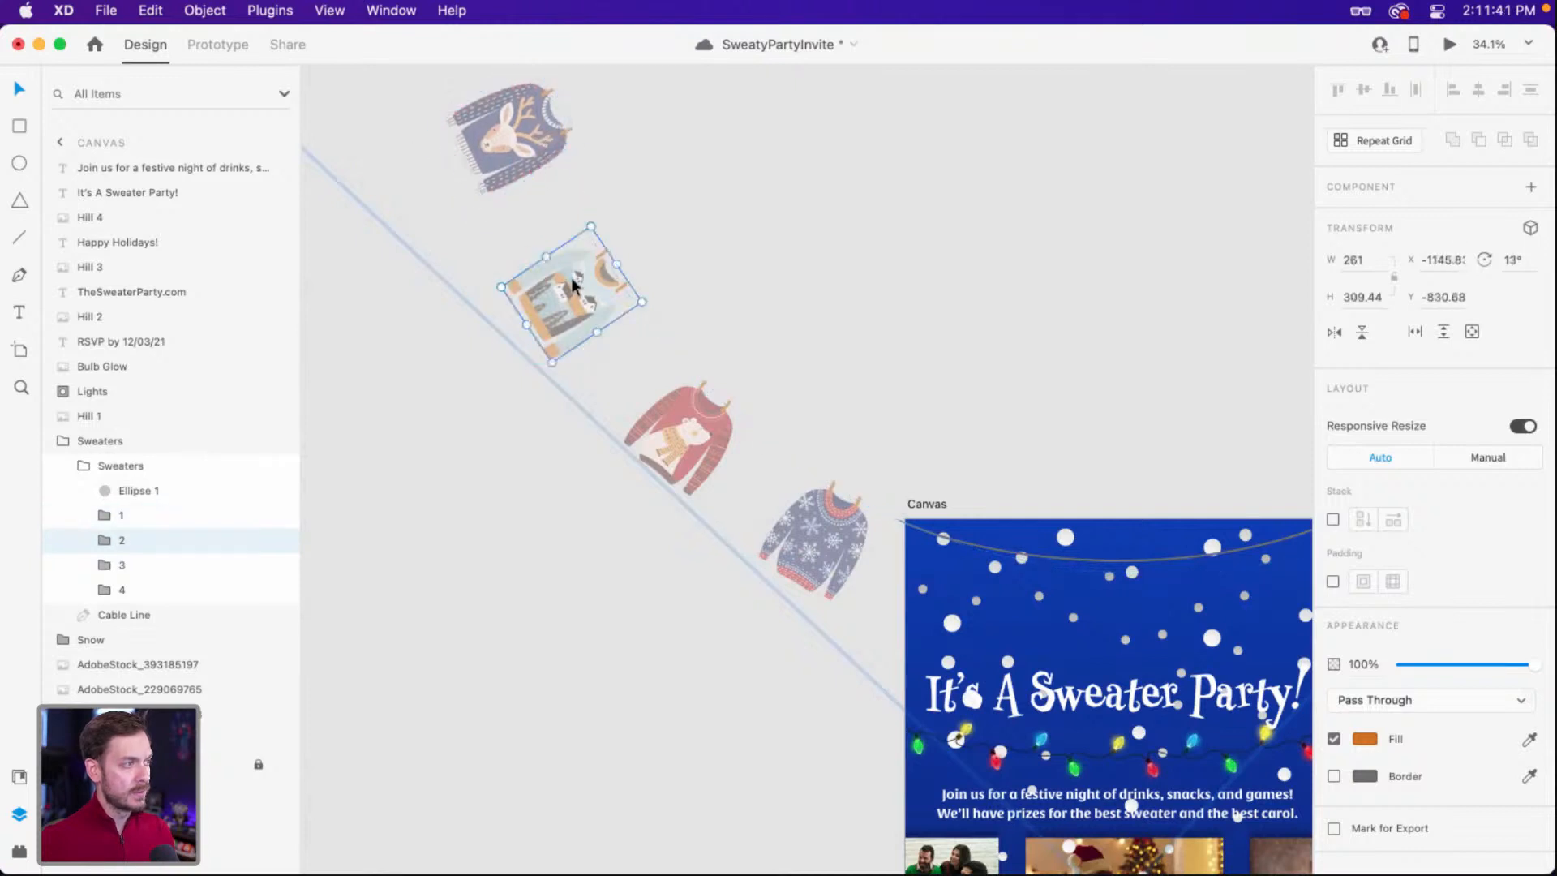
click(693, 417)
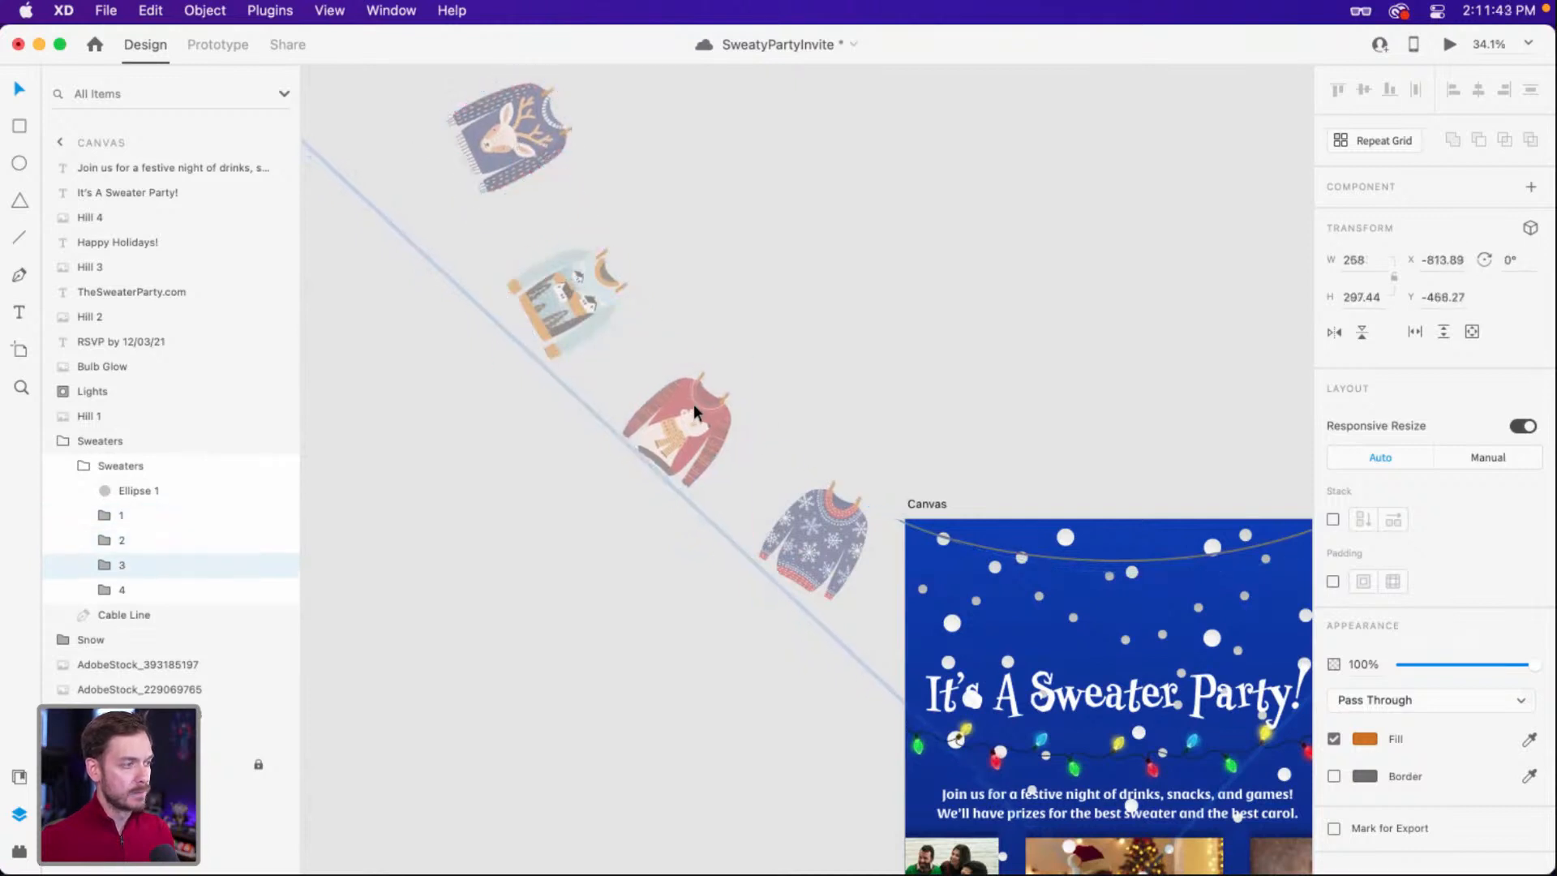
Preview the sweaters' entrance with the adjusted positions, close the preview, and clear the selection.
click(1449, 44)
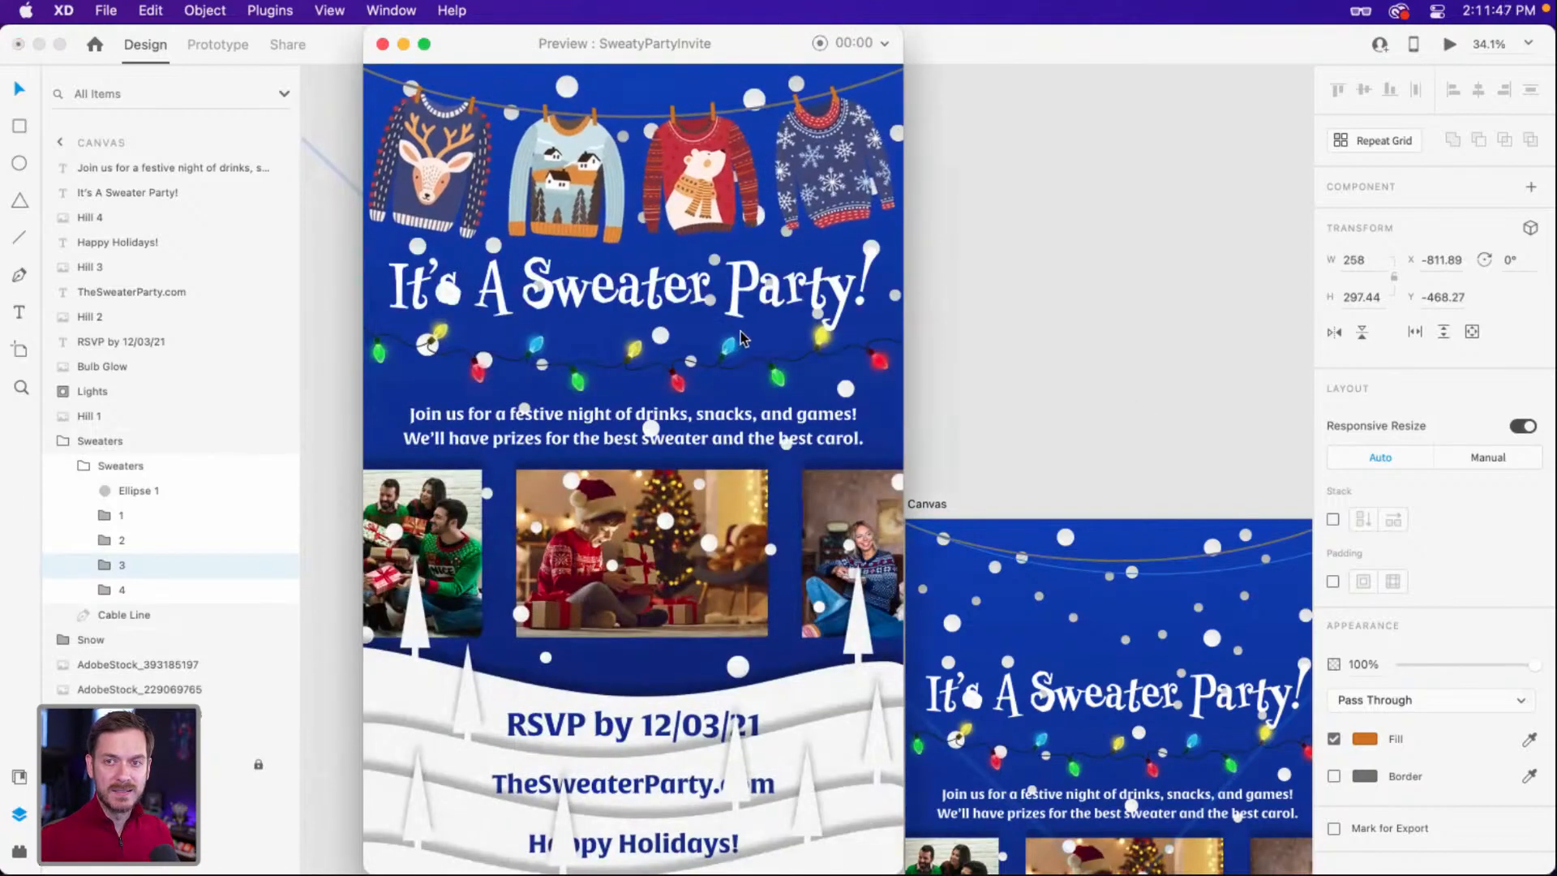
key(super+w)
drag(844, 404, 716, 216)
click(921, 233)
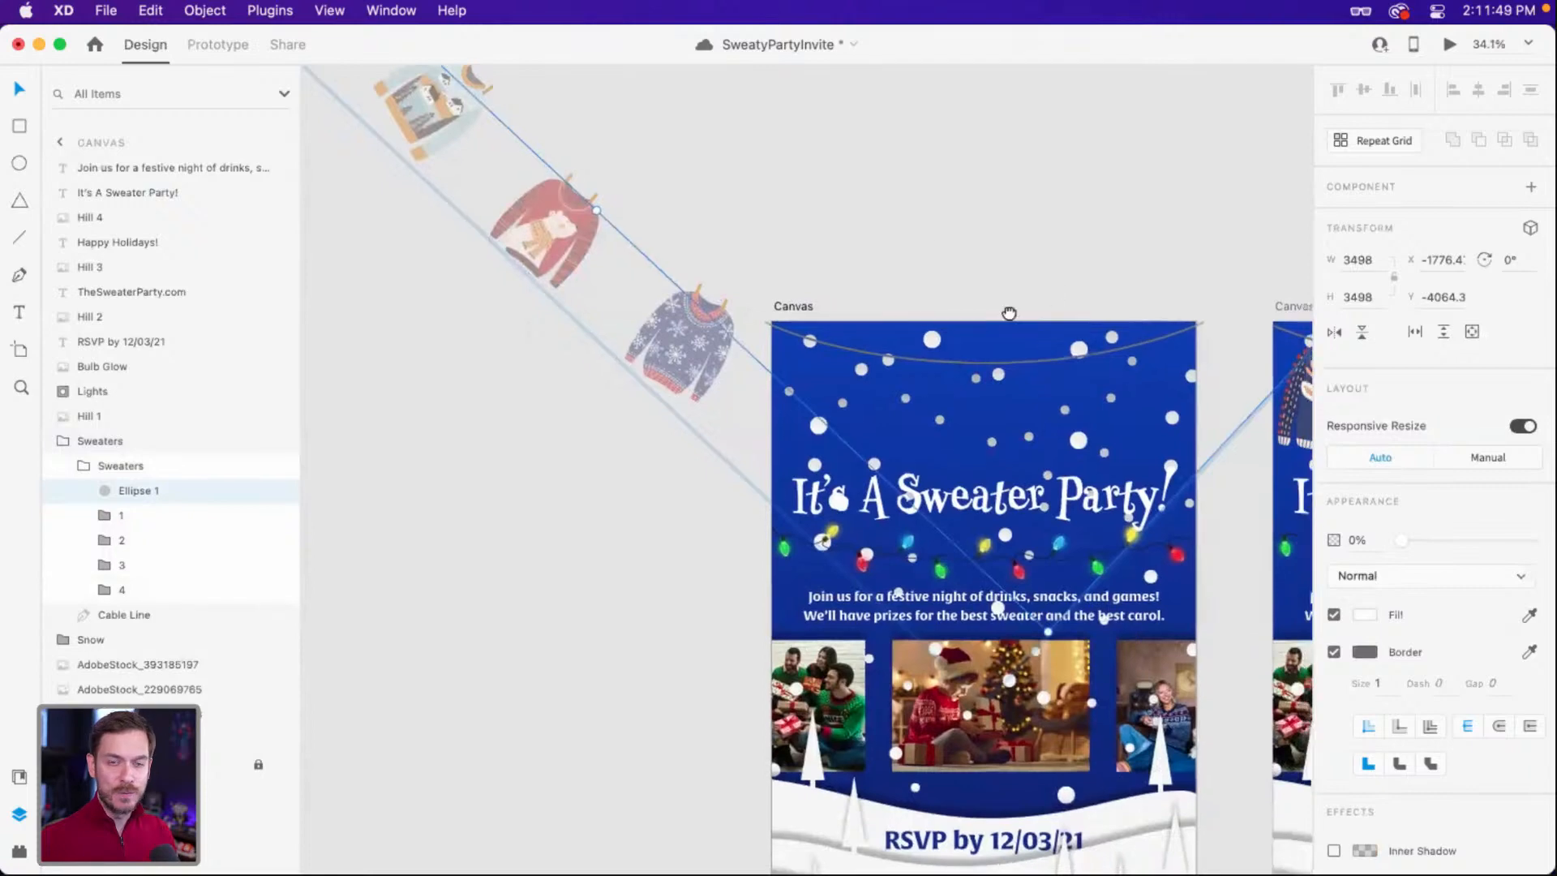
scroll(983, 323, right, 4)
scroll(984, 323, down, 3)
click(981, 324)
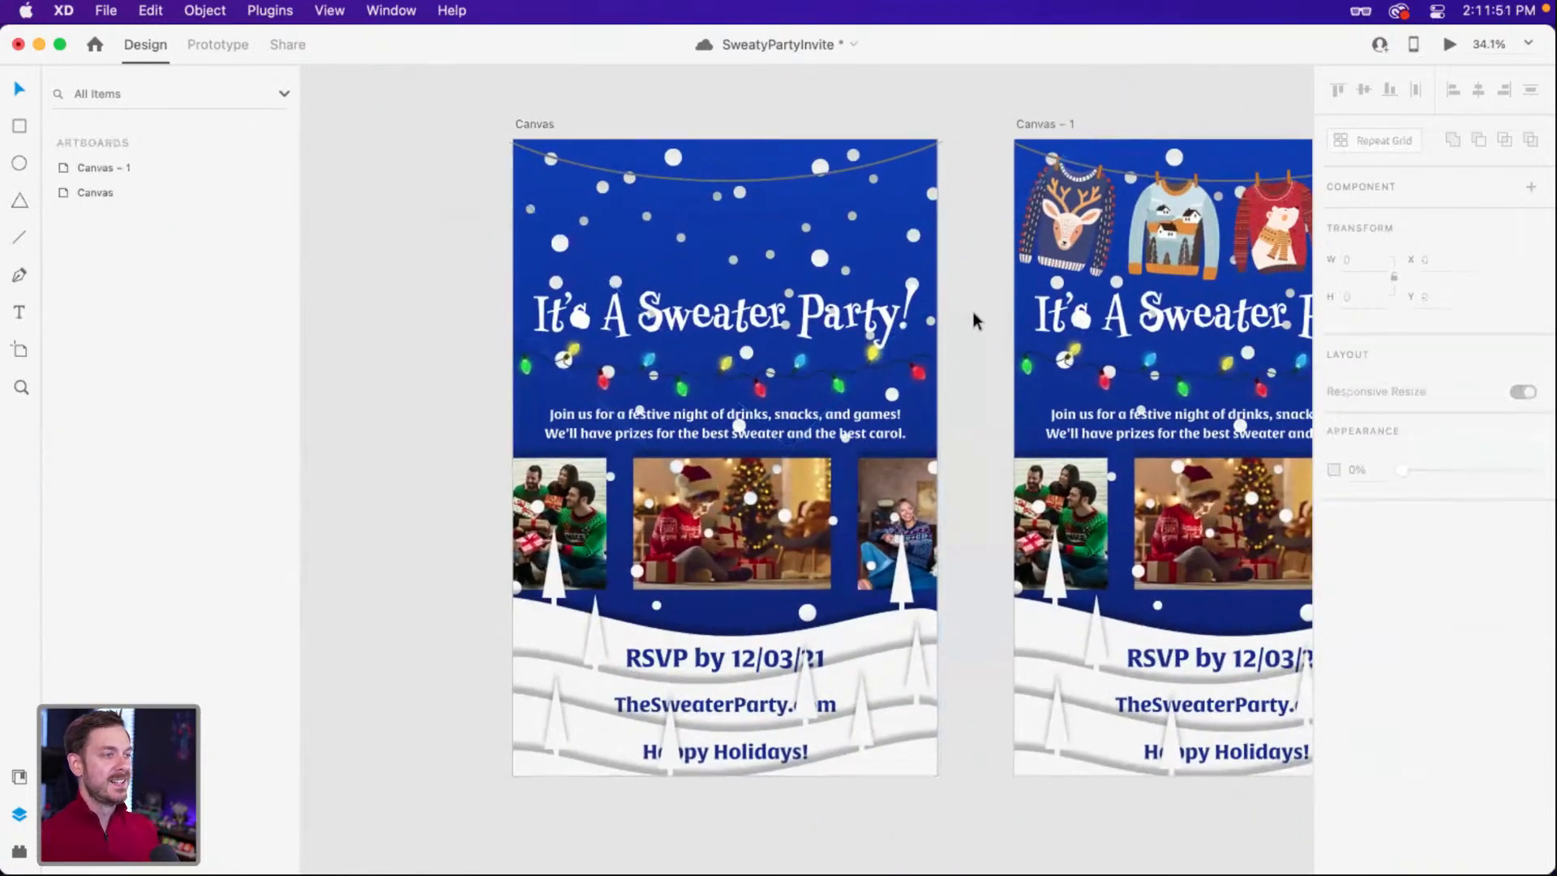
click(747, 324)
drag(770, 344, 717, 308)
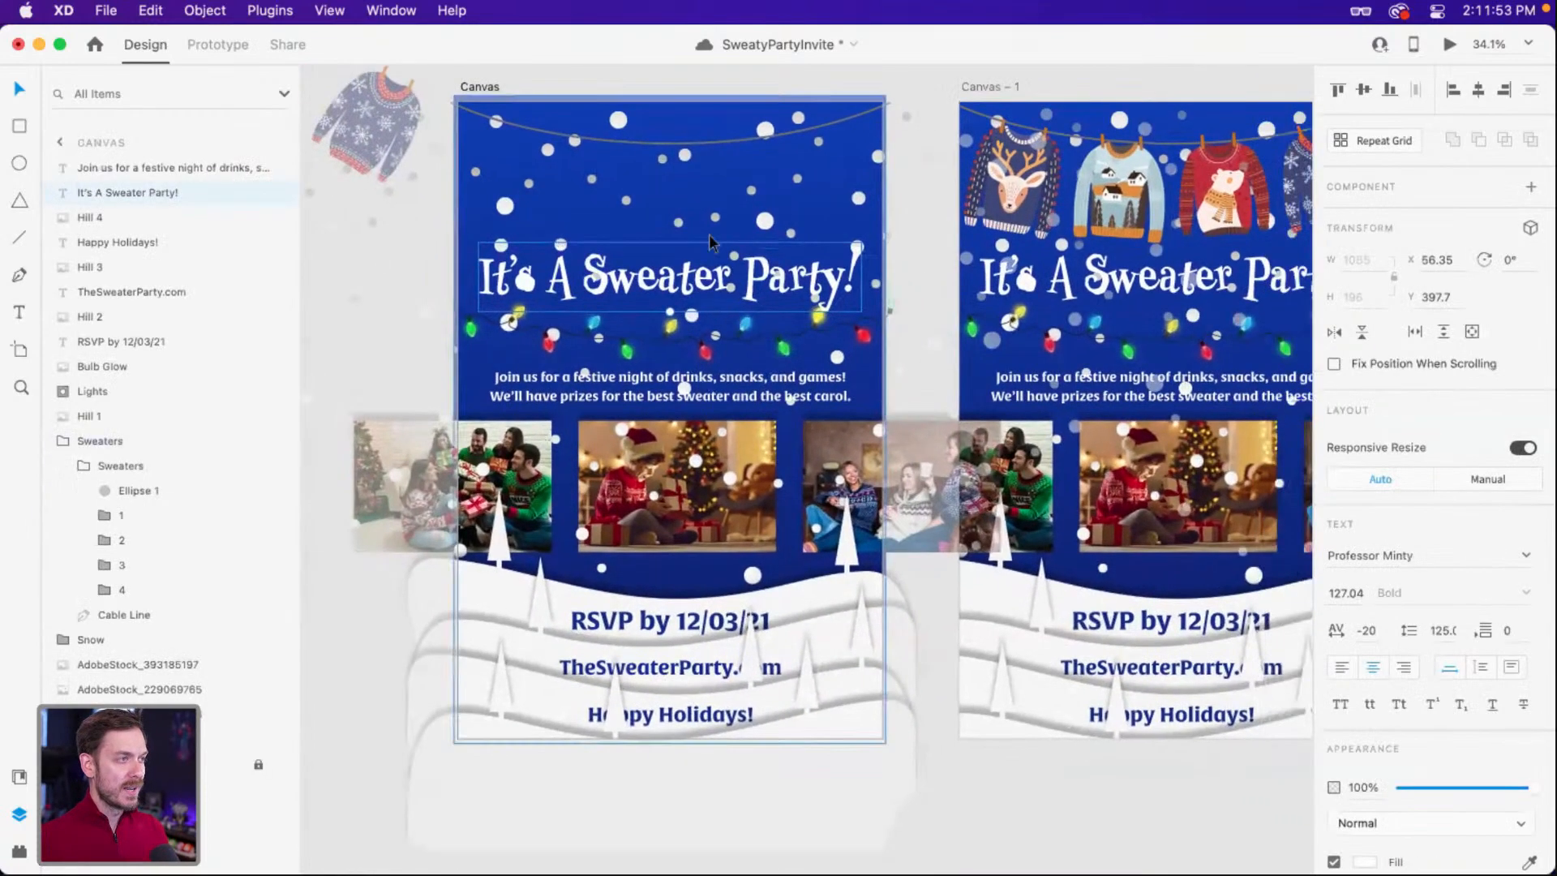
click(685, 472)
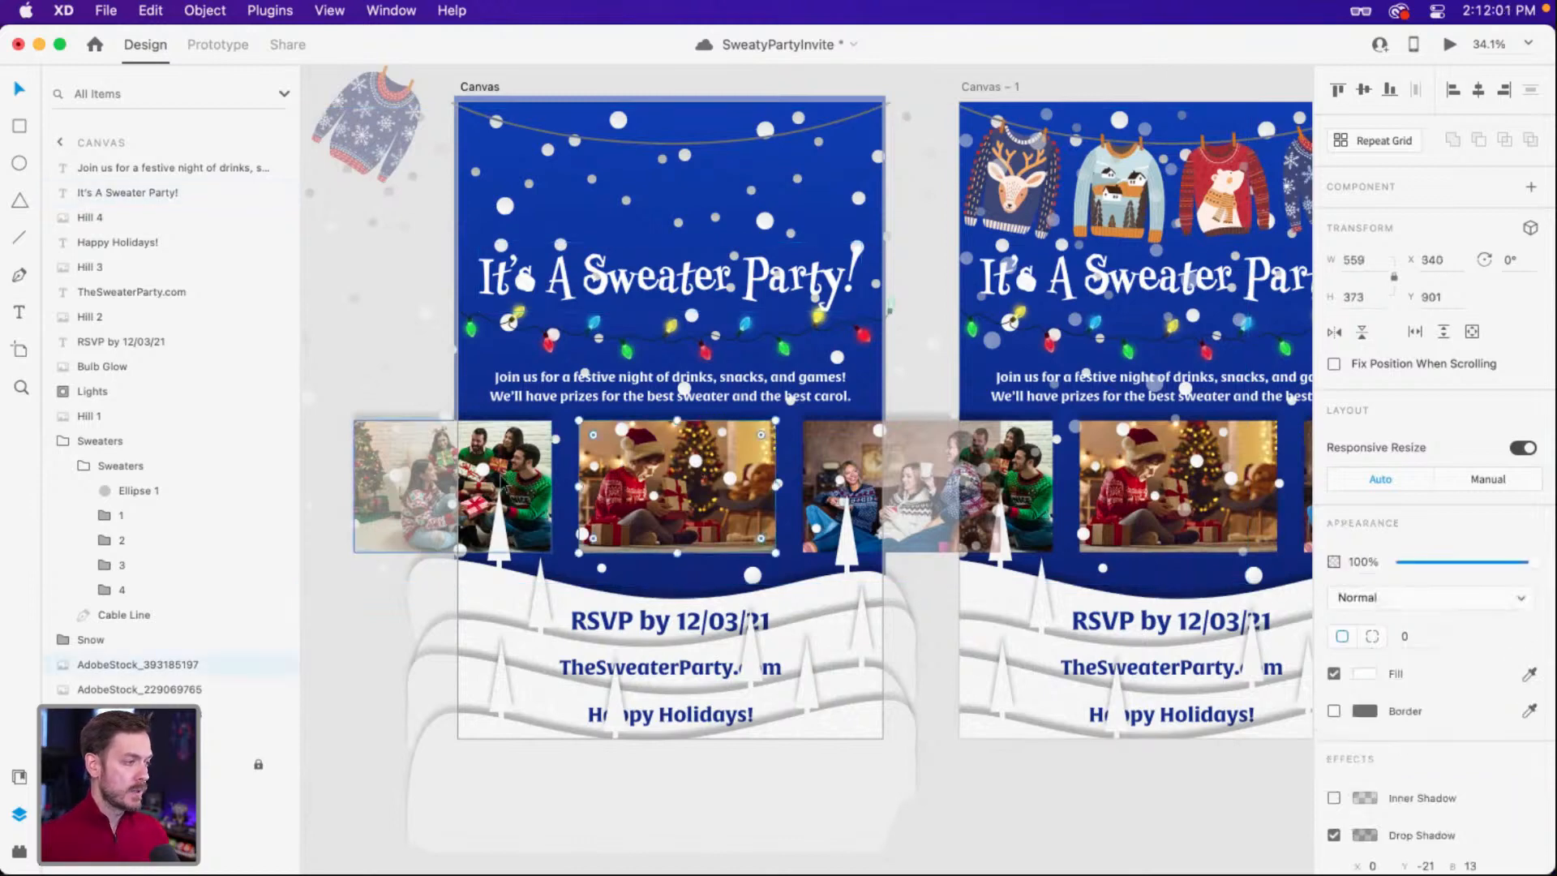
click(503, 480)
shift+click(677, 474)
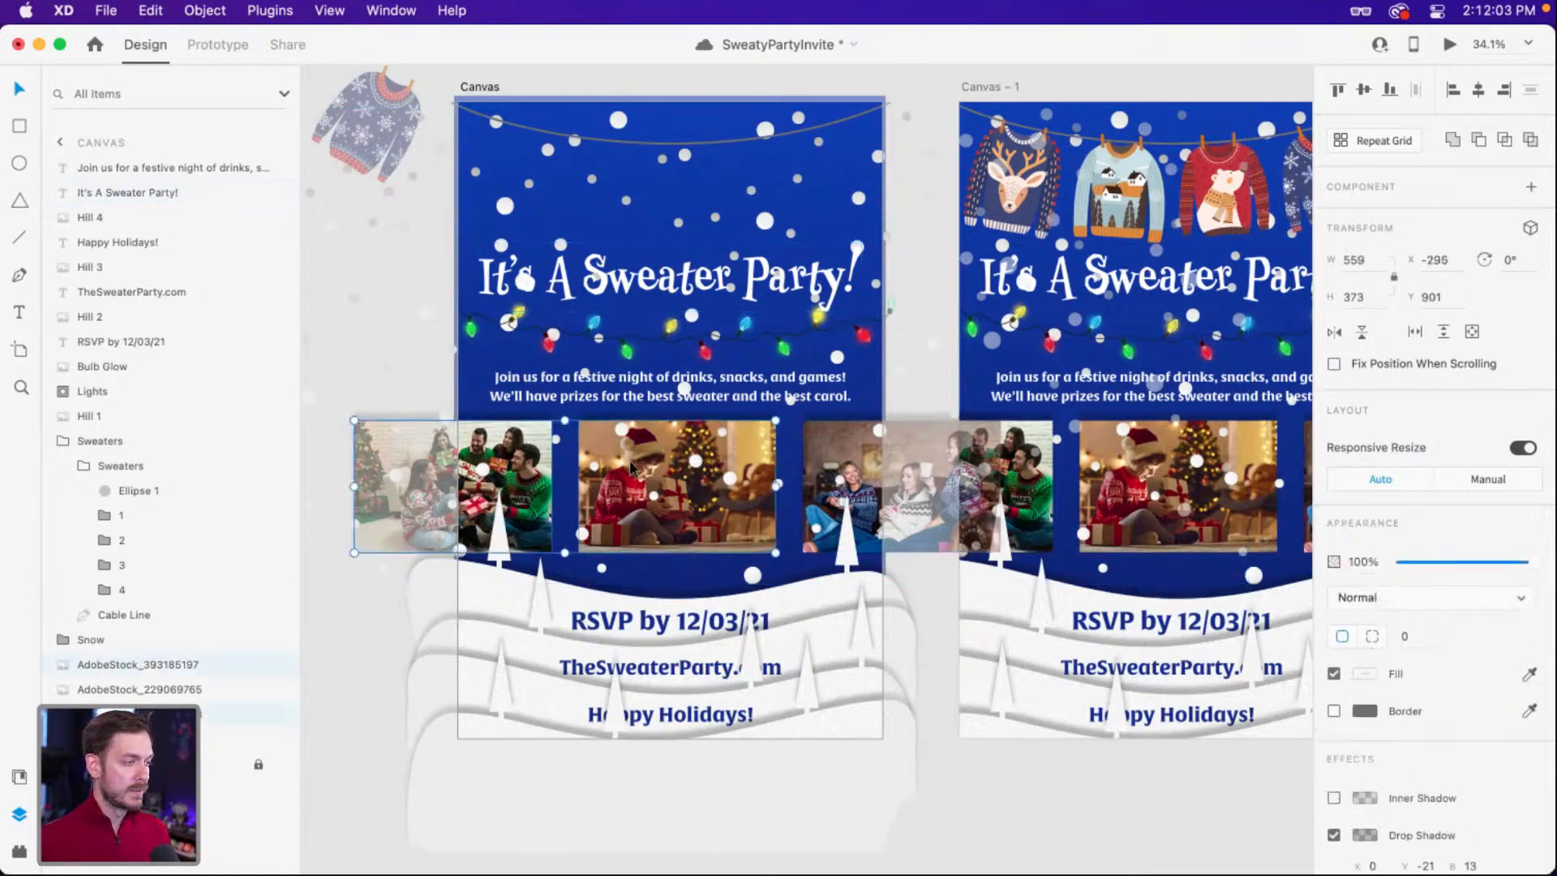
scroll(616, 480, up, 1)
scroll(616, 477, up, 3)
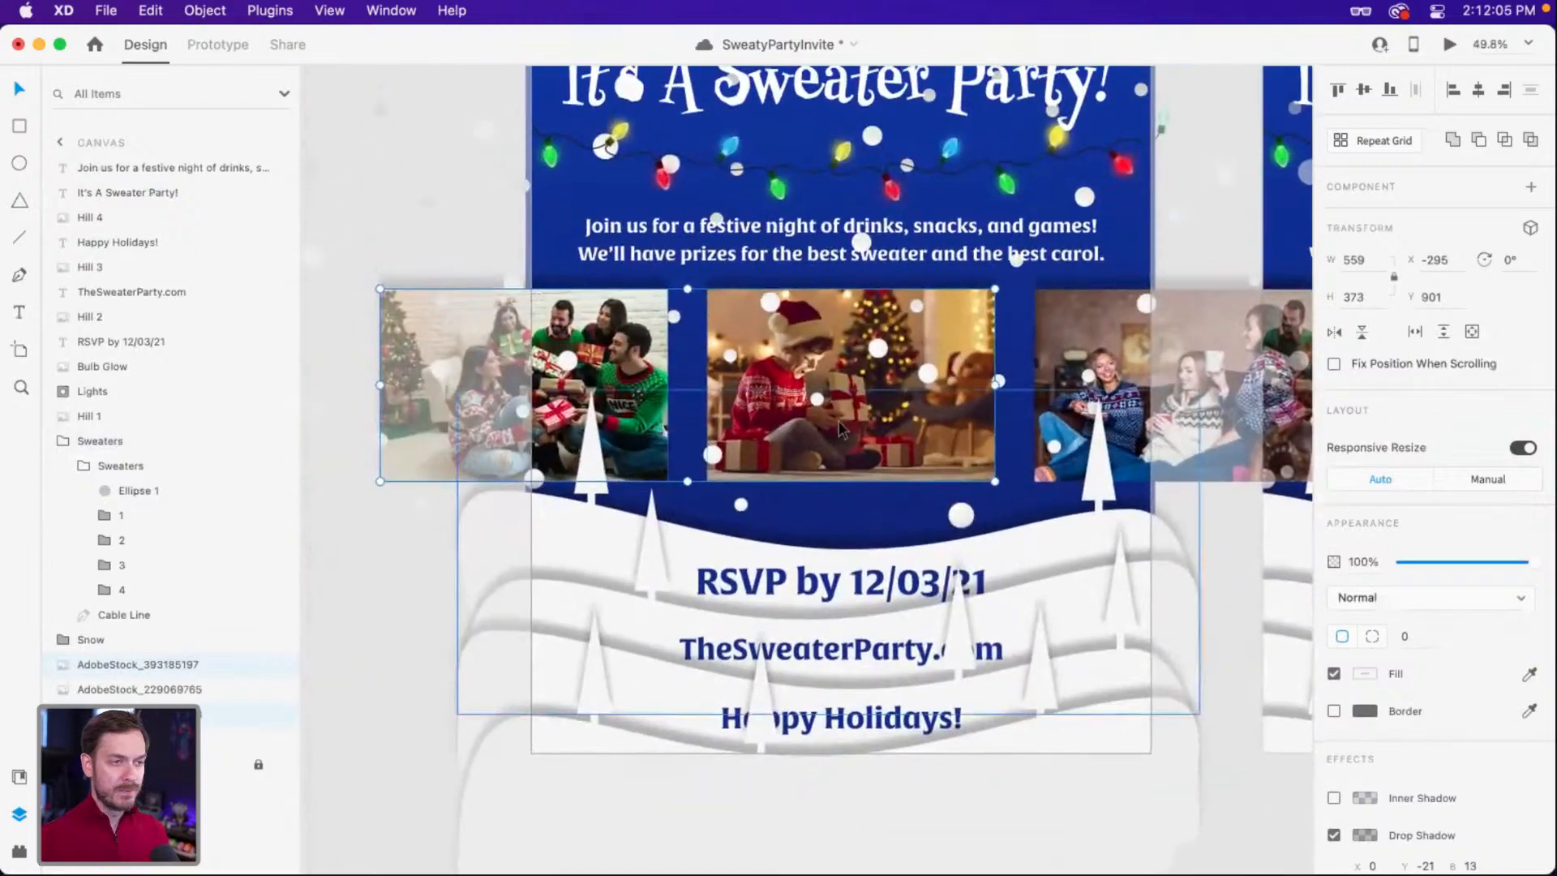
scroll(858, 425, right, 3)
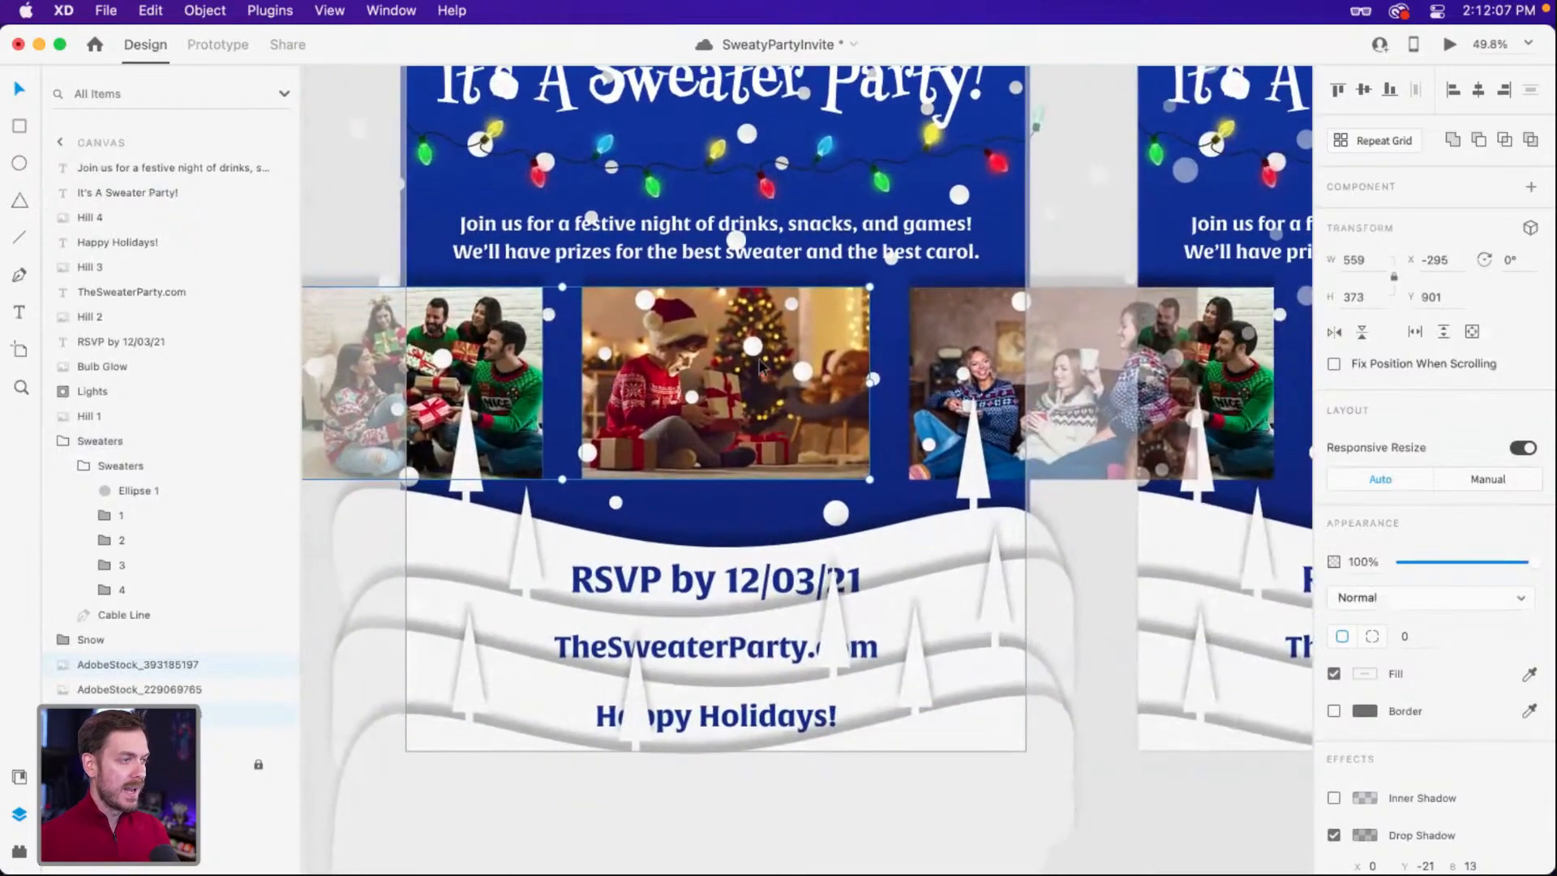
shift+click(792, 374)
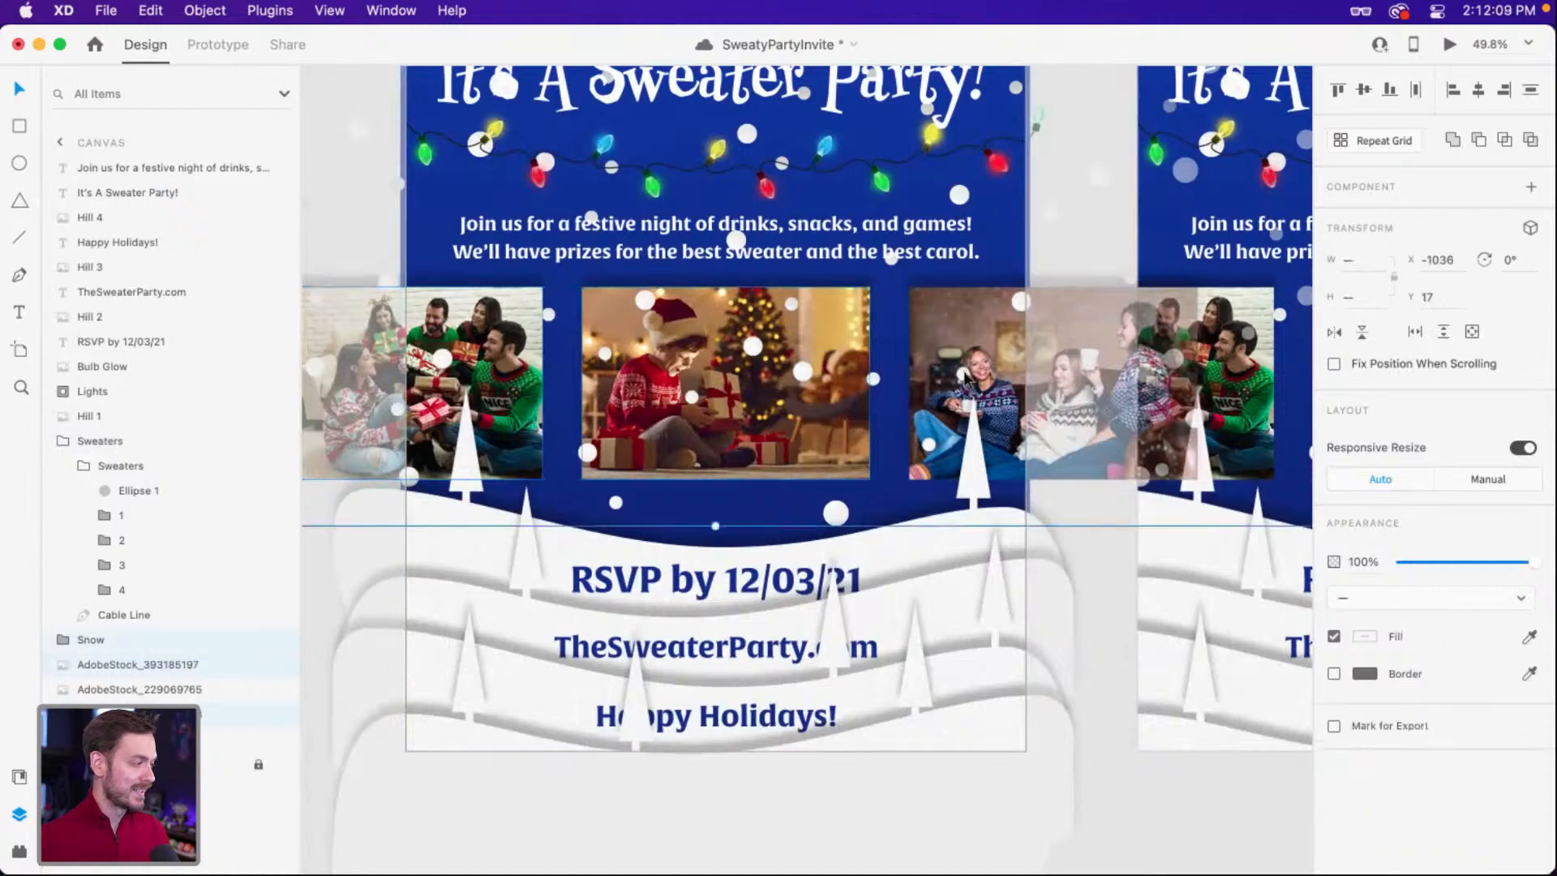
click(900, 347)
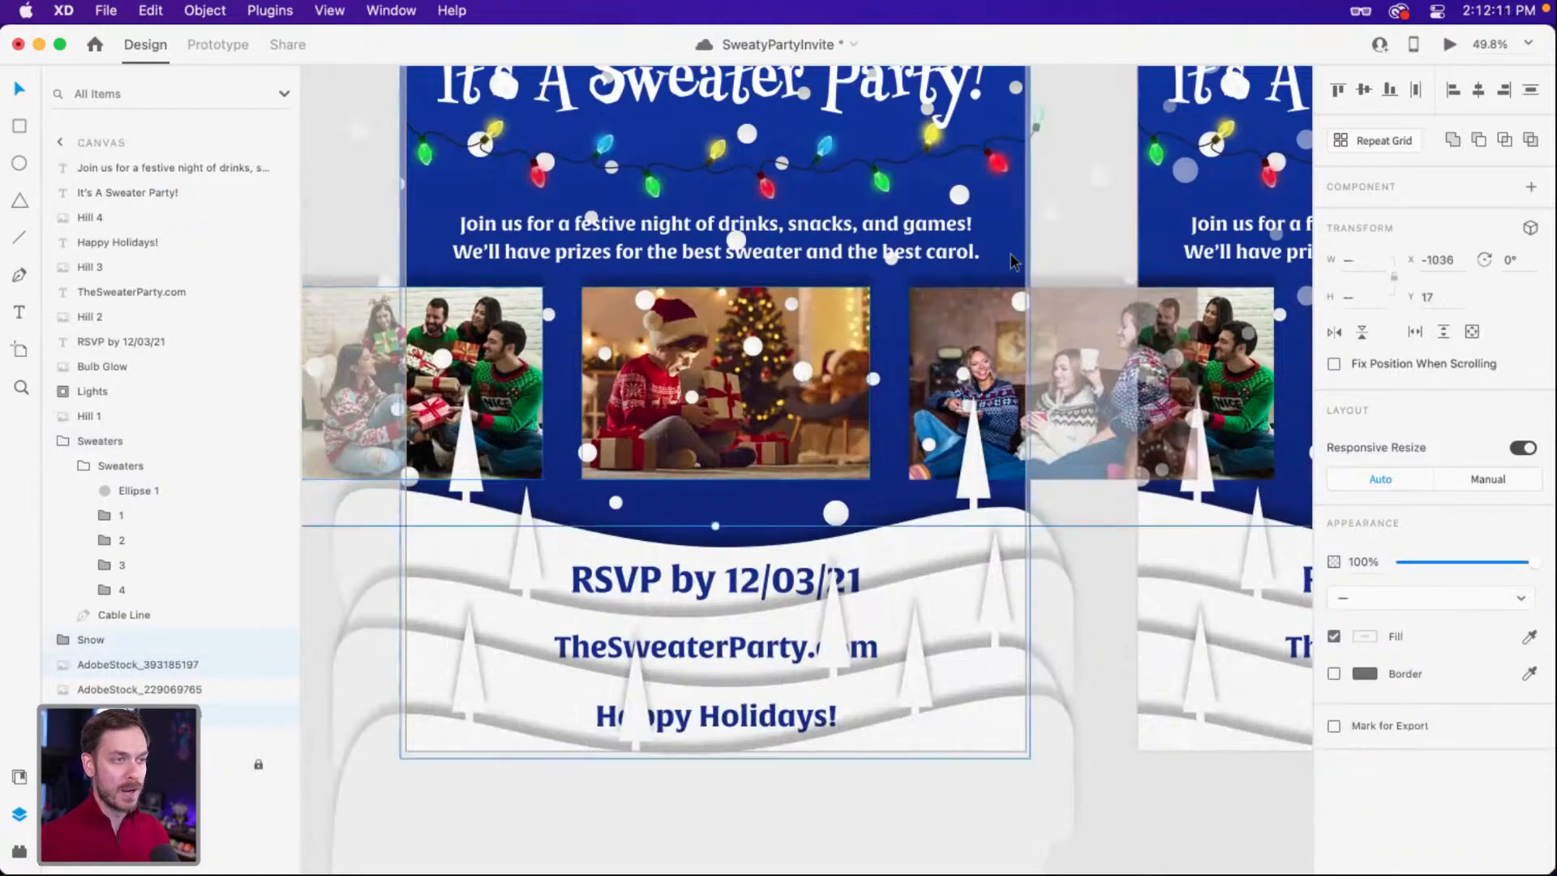
Select the three party photos on the first artboard and turn off their drop shadow.
click(706, 363)
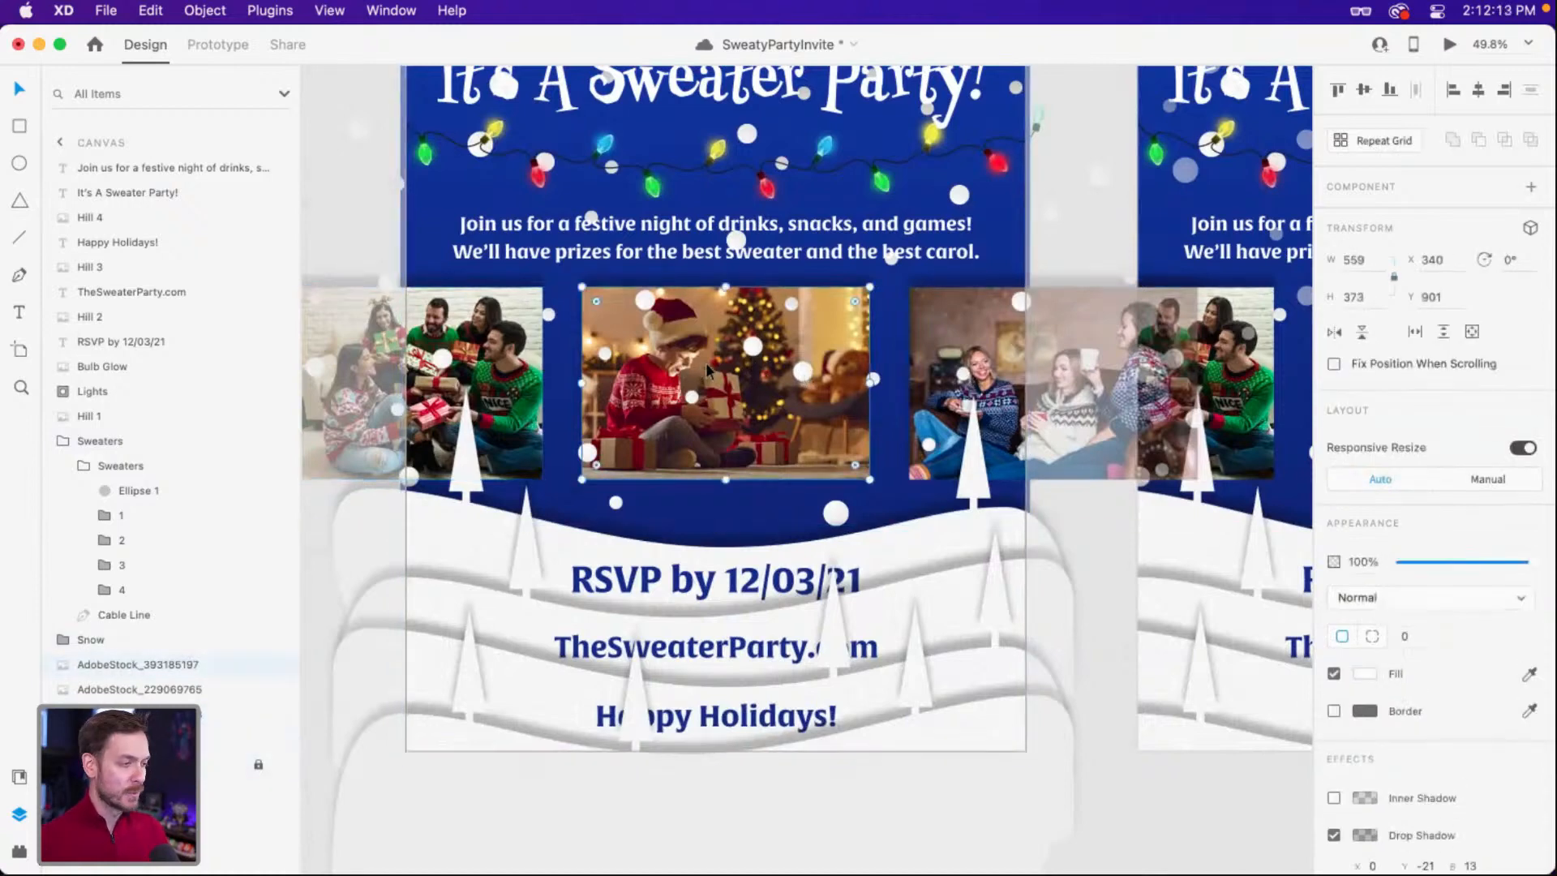
shift+click(934, 373)
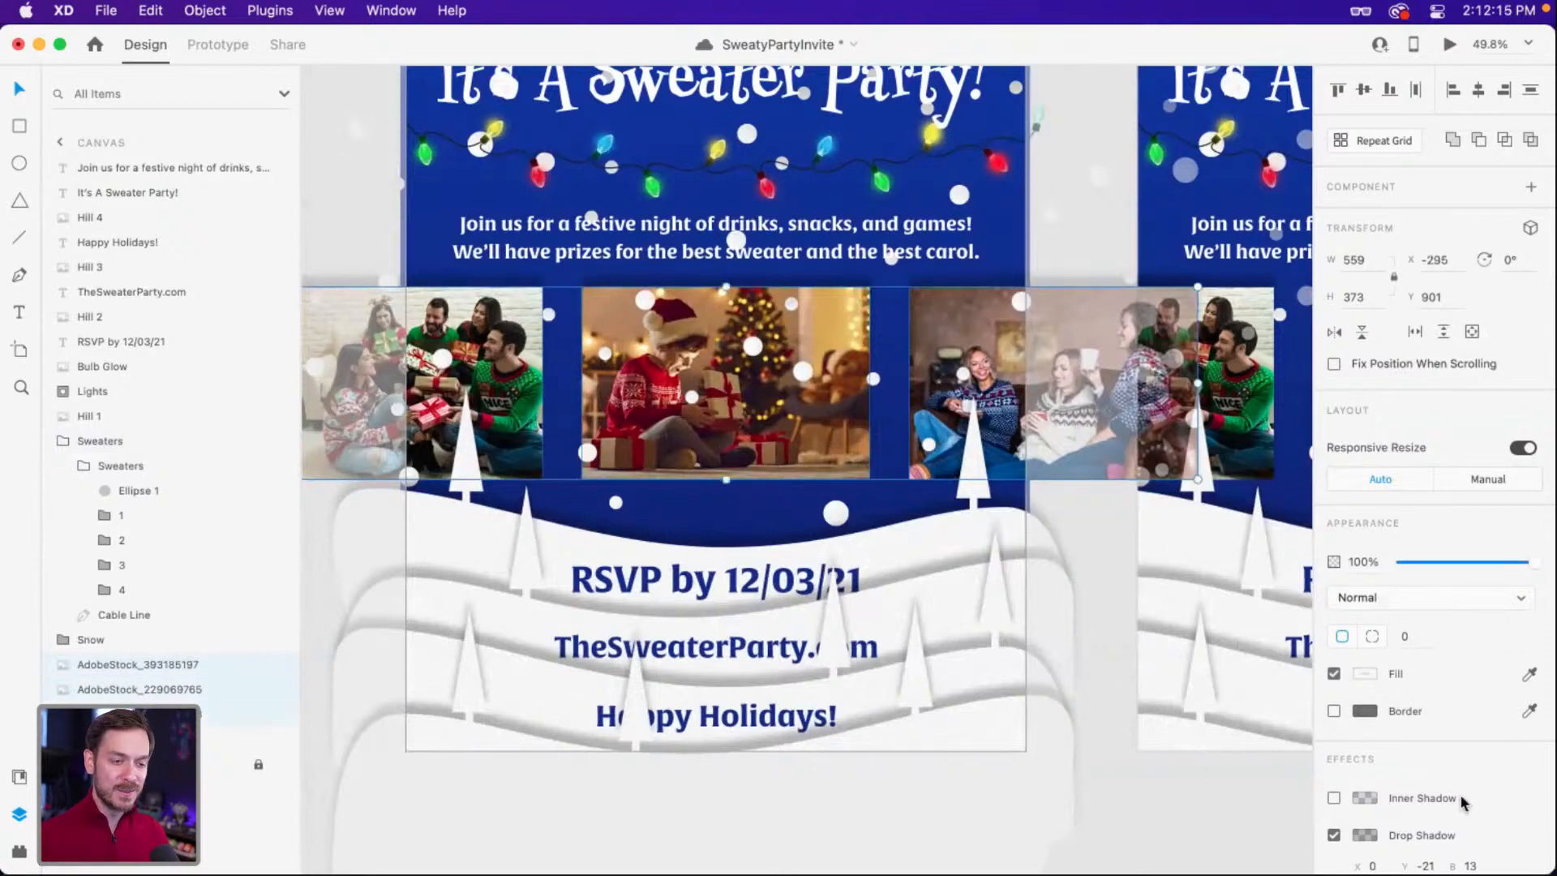
scroll(1337, 746, down, 2)
click(1333, 722)
scroll(1328, 718, up, 1)
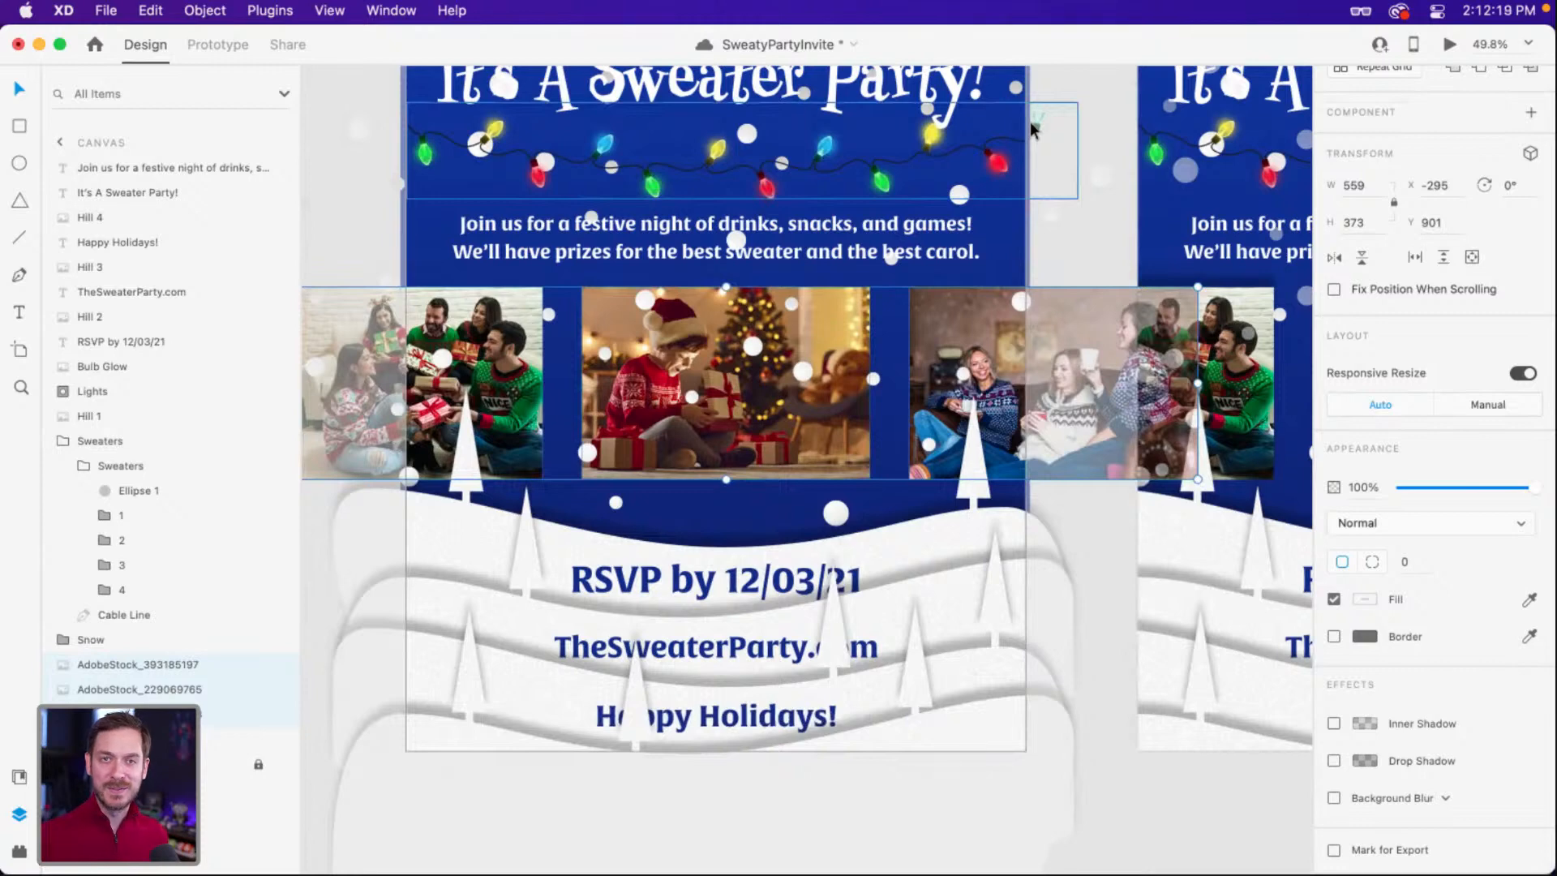
click(1067, 243)
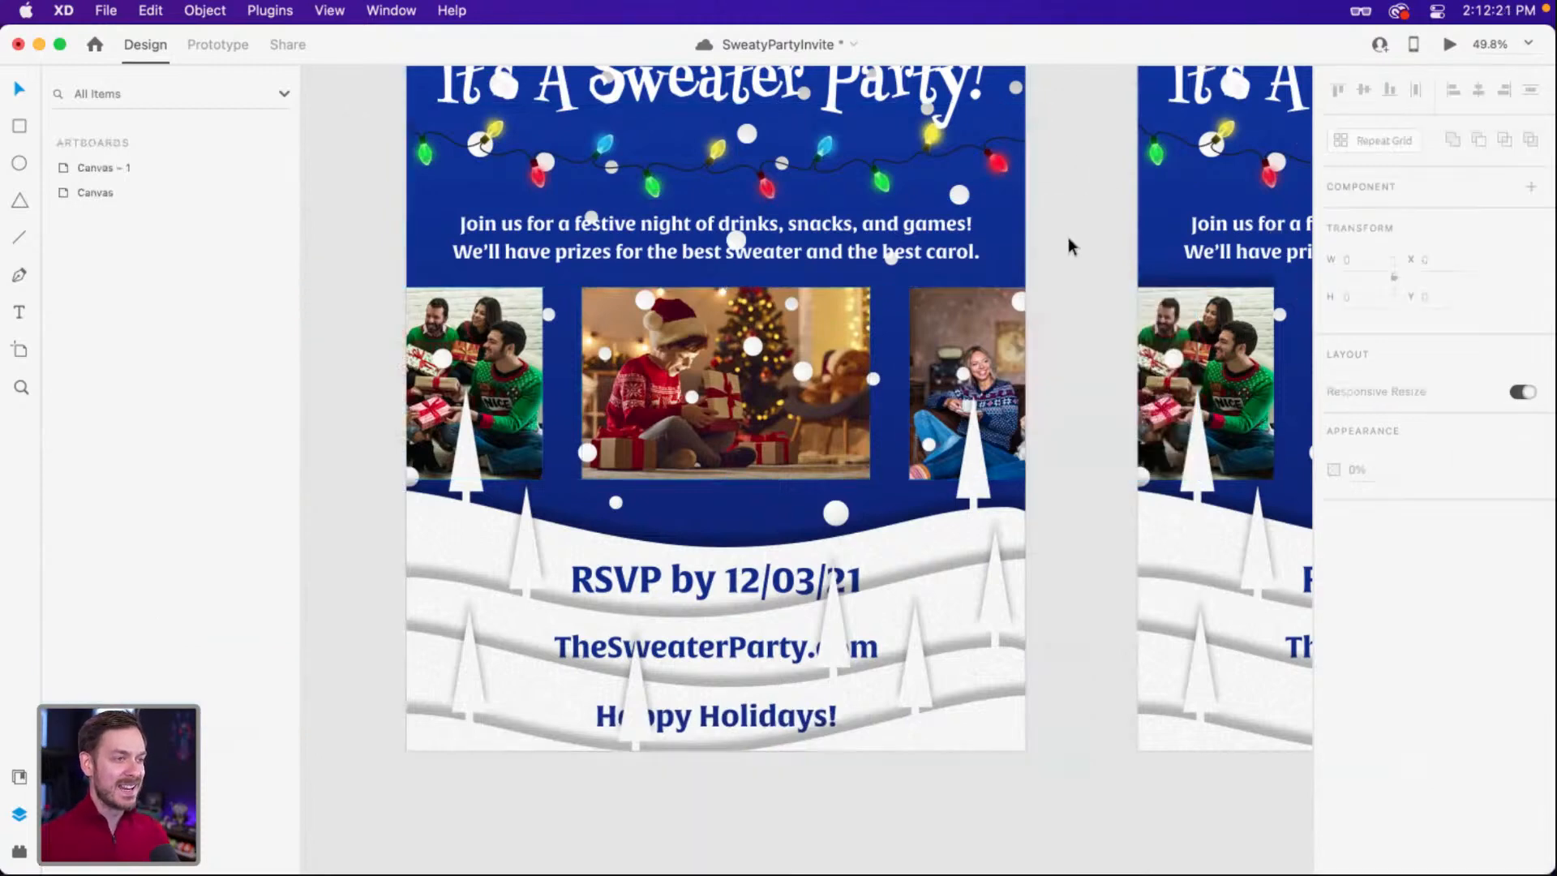
click(701, 348)
scroll(1063, 354, right, 2)
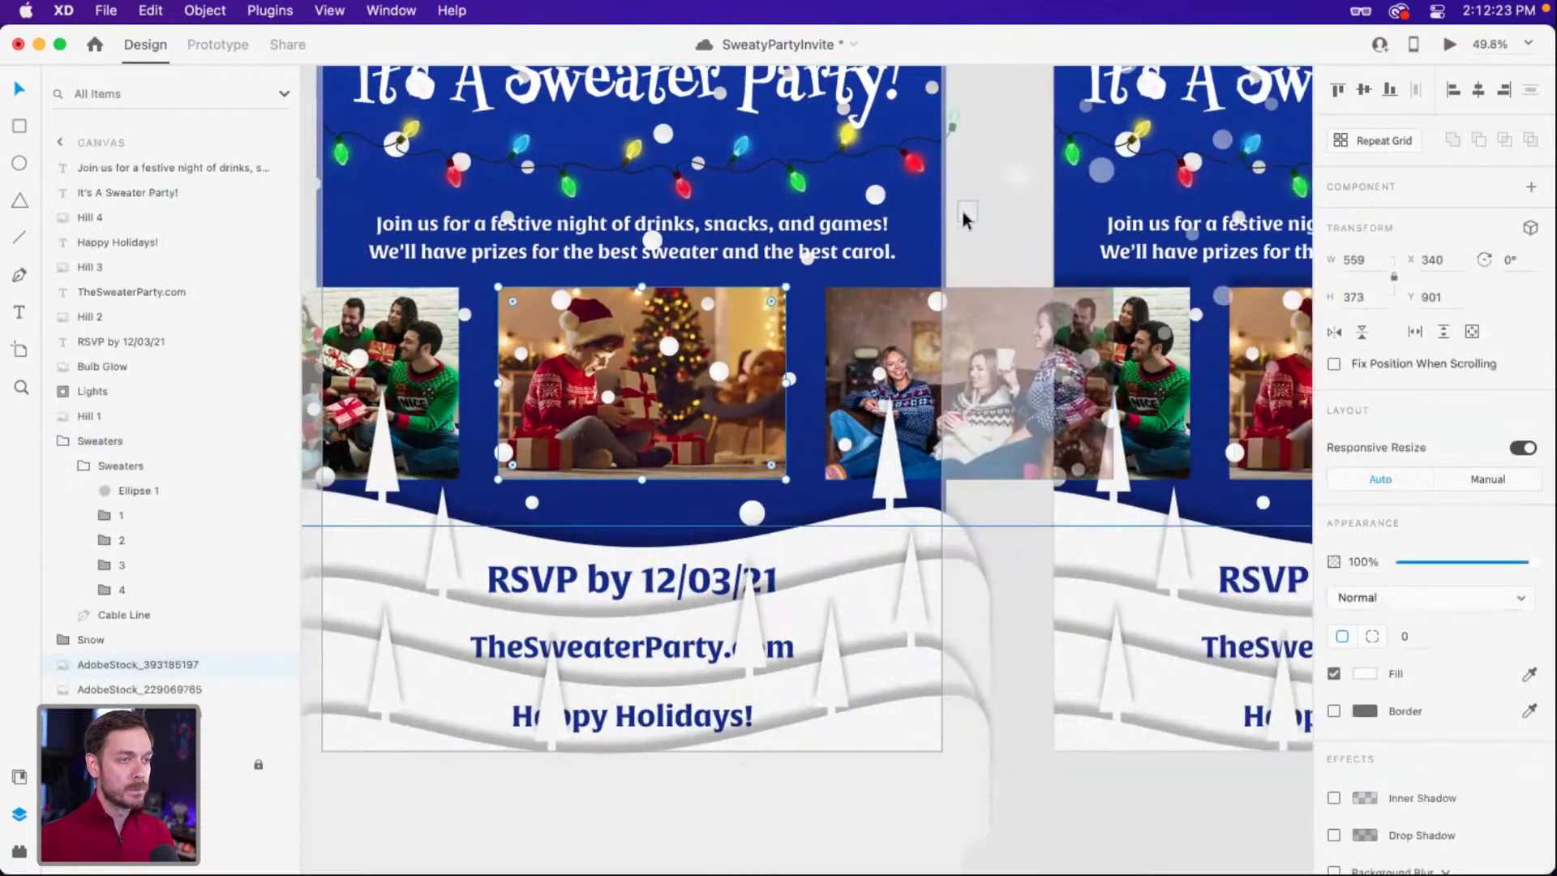
click(967, 217)
click(979, 248)
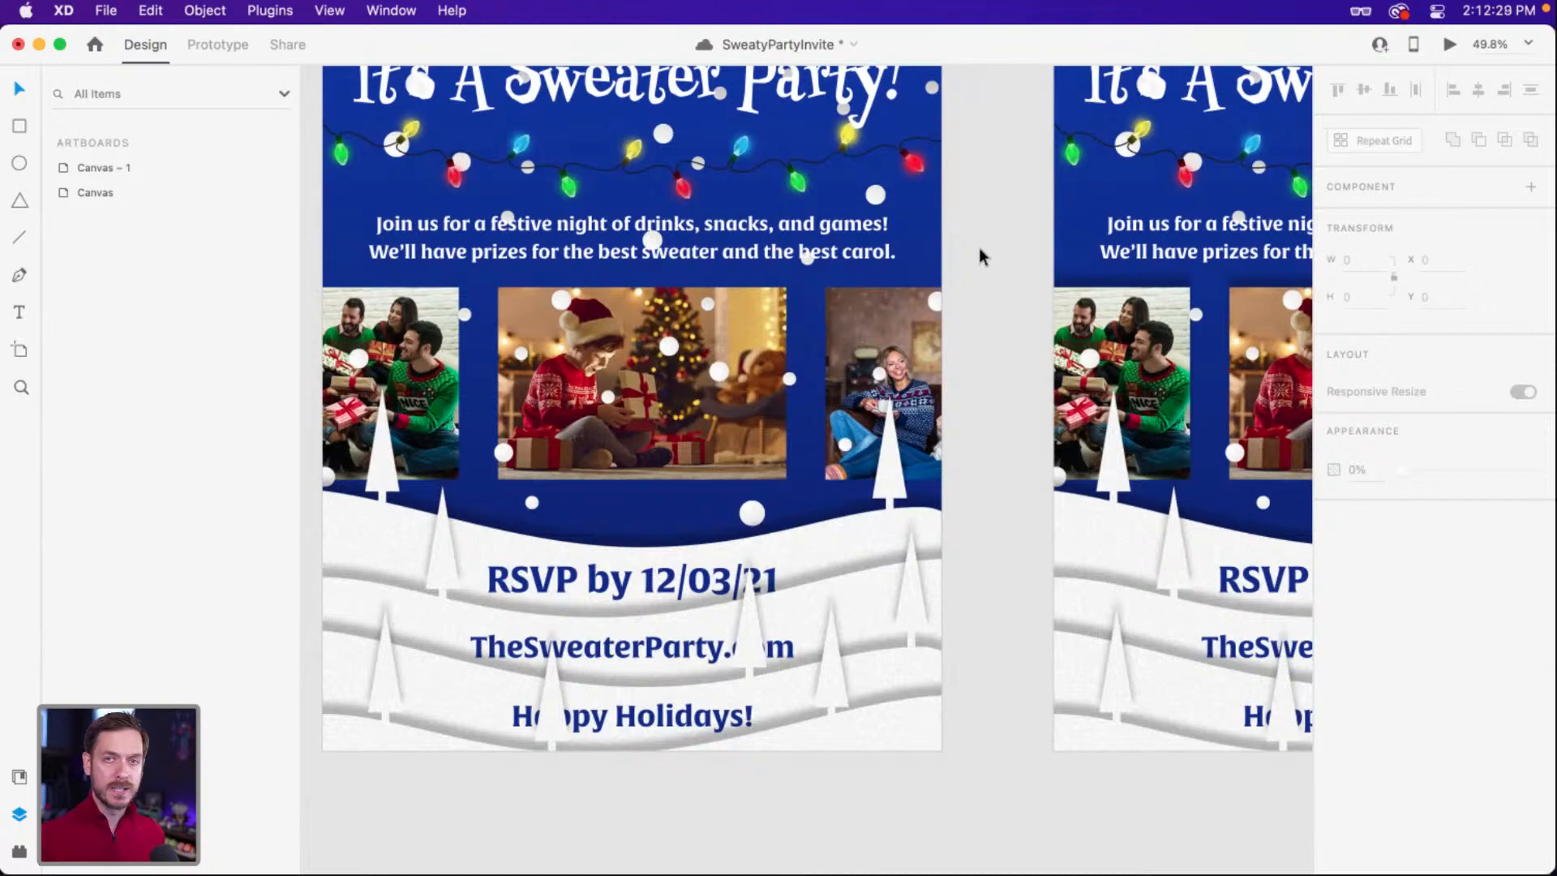
click(663, 371)
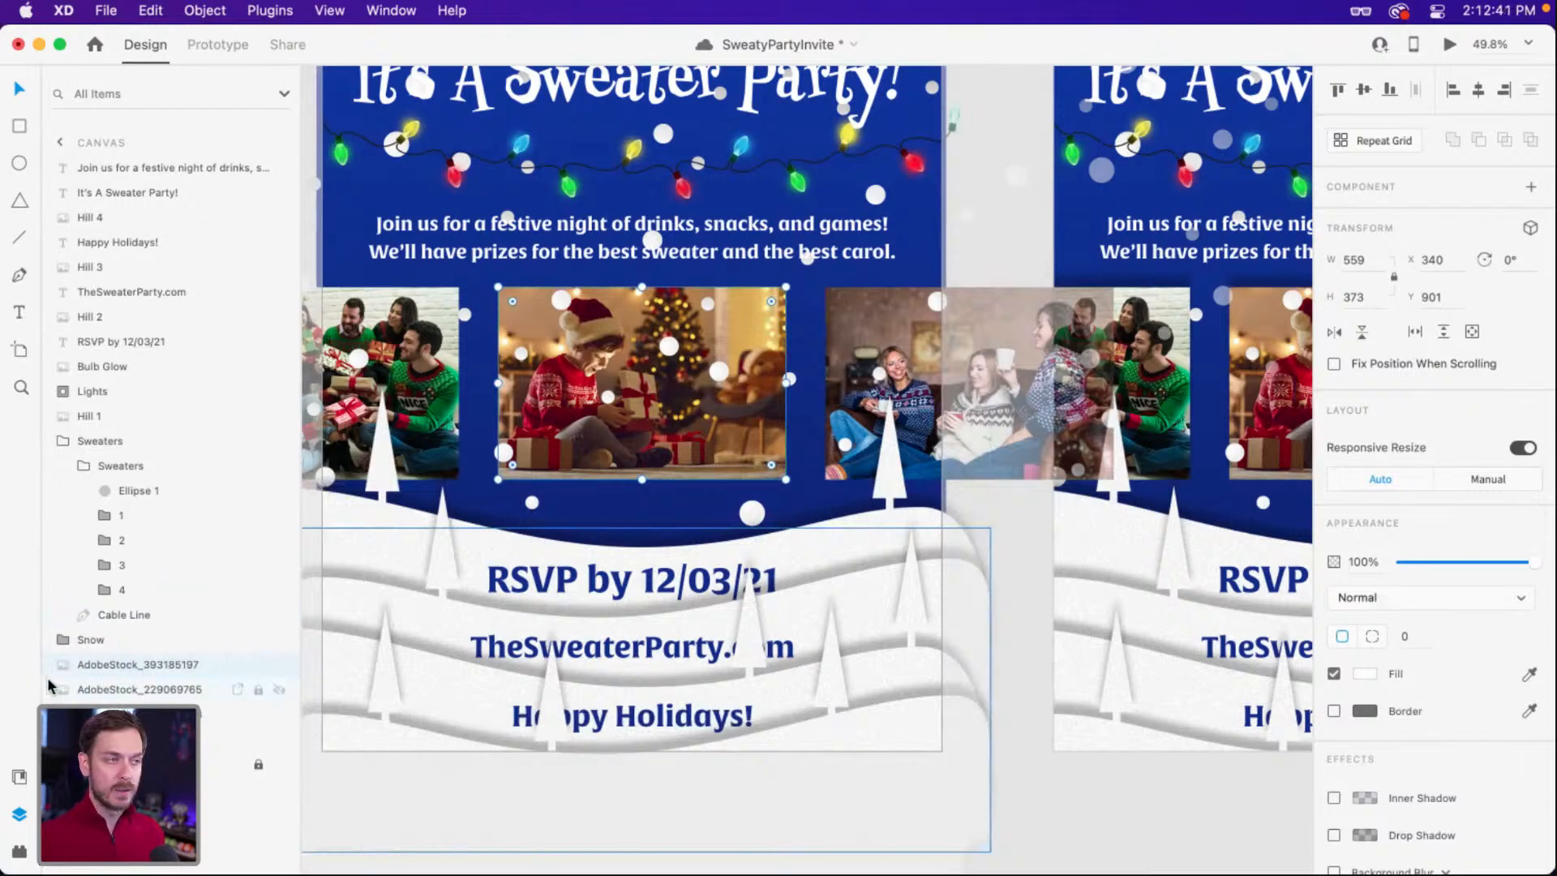
scroll(746, 377, down, 1)
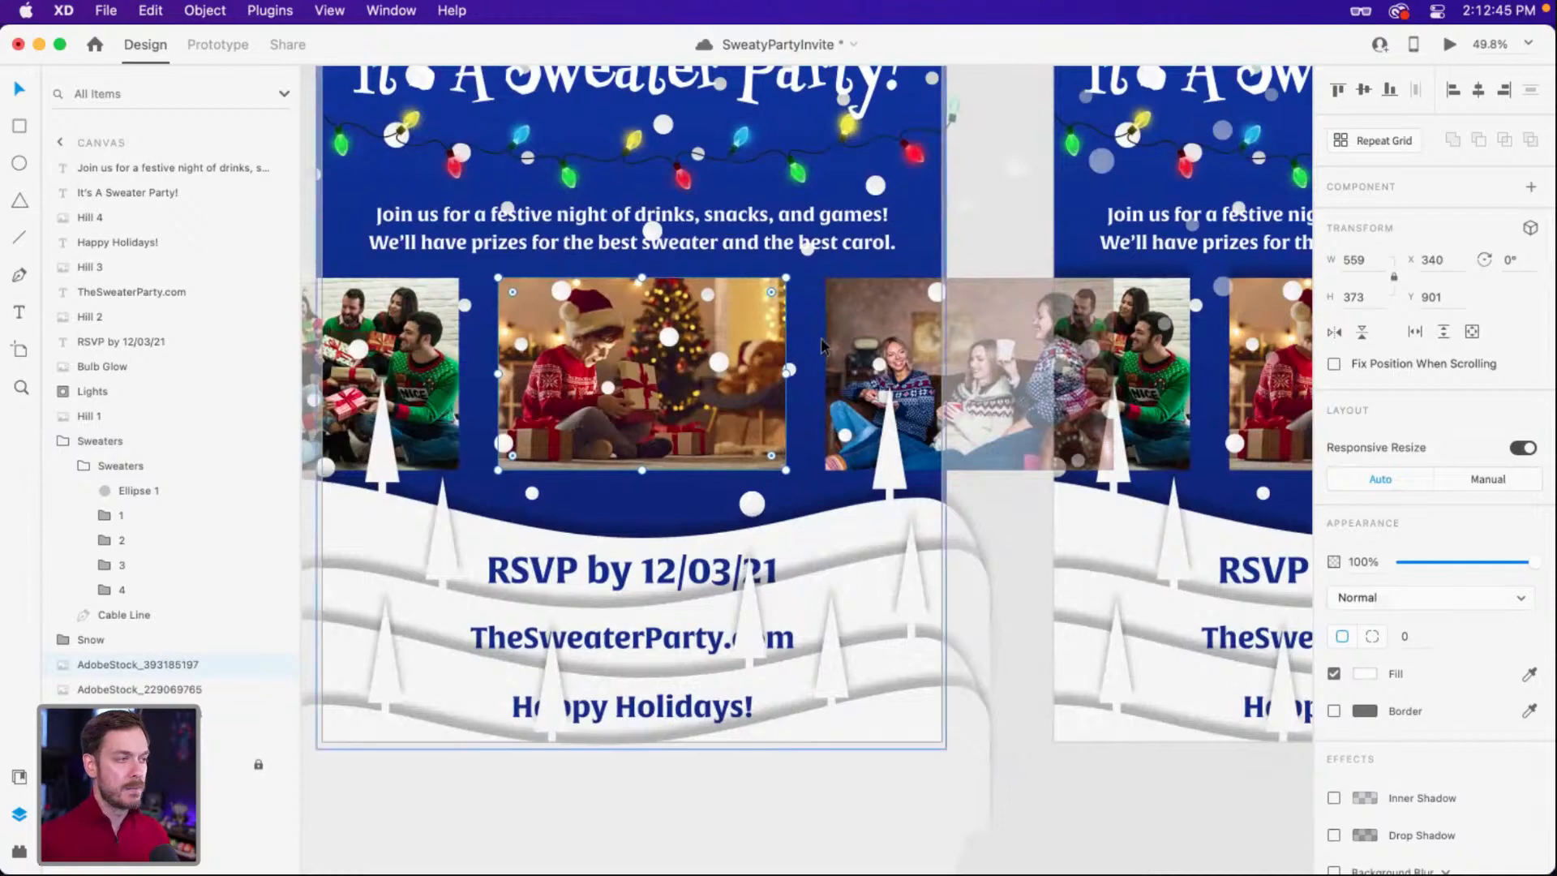
Turn off the drop shadow on the three party photos of the Canvas – 1 artboard.
scroll(1178, 306, right, 5)
click(1177, 313)
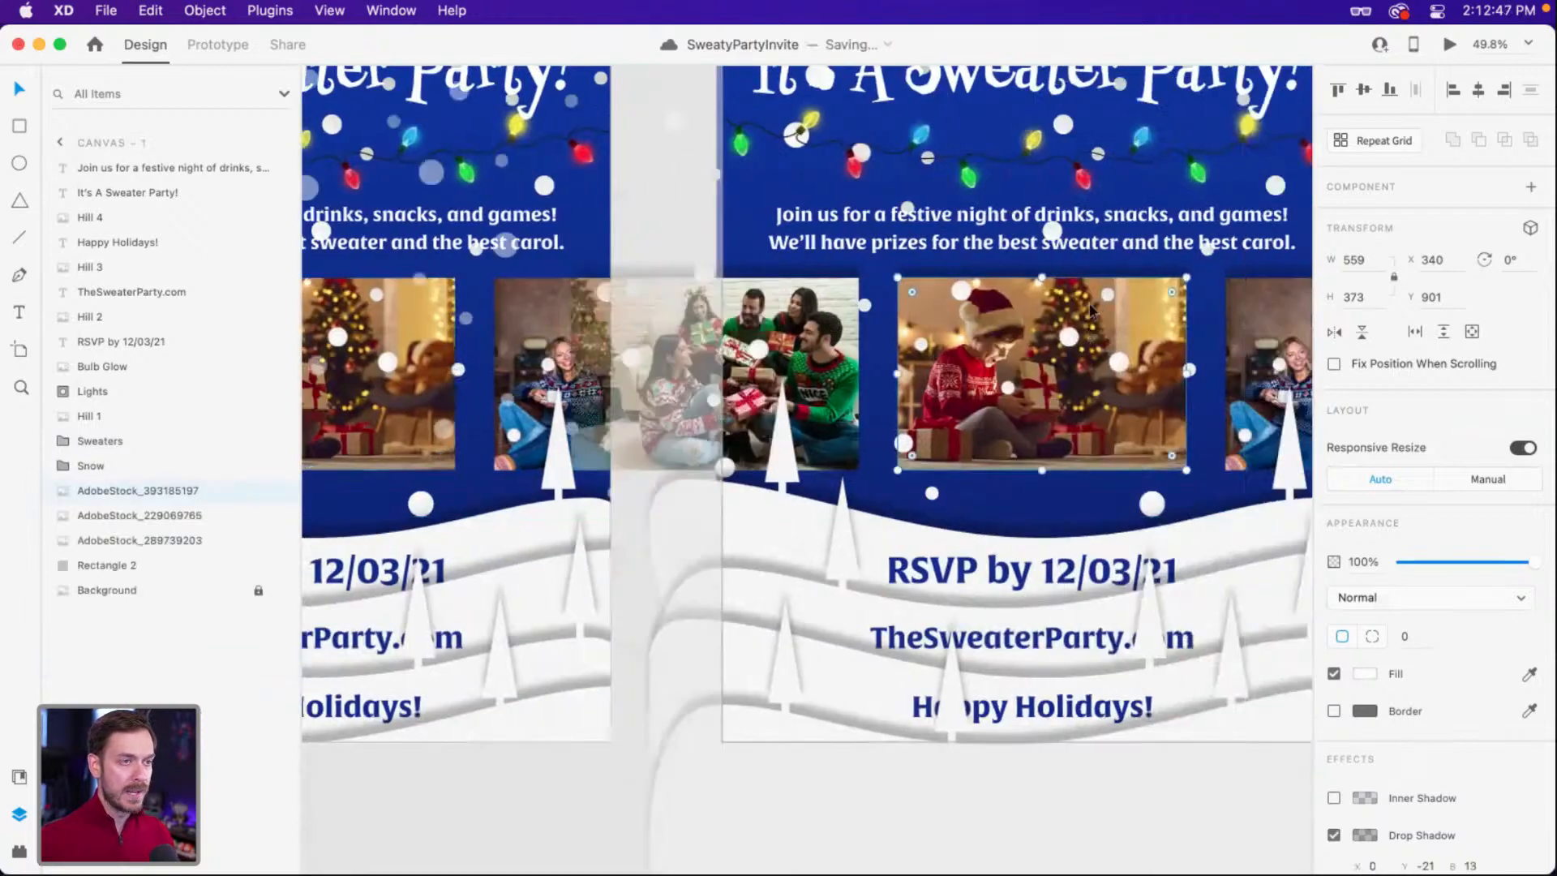
scroll(1418, 714, down, 2)
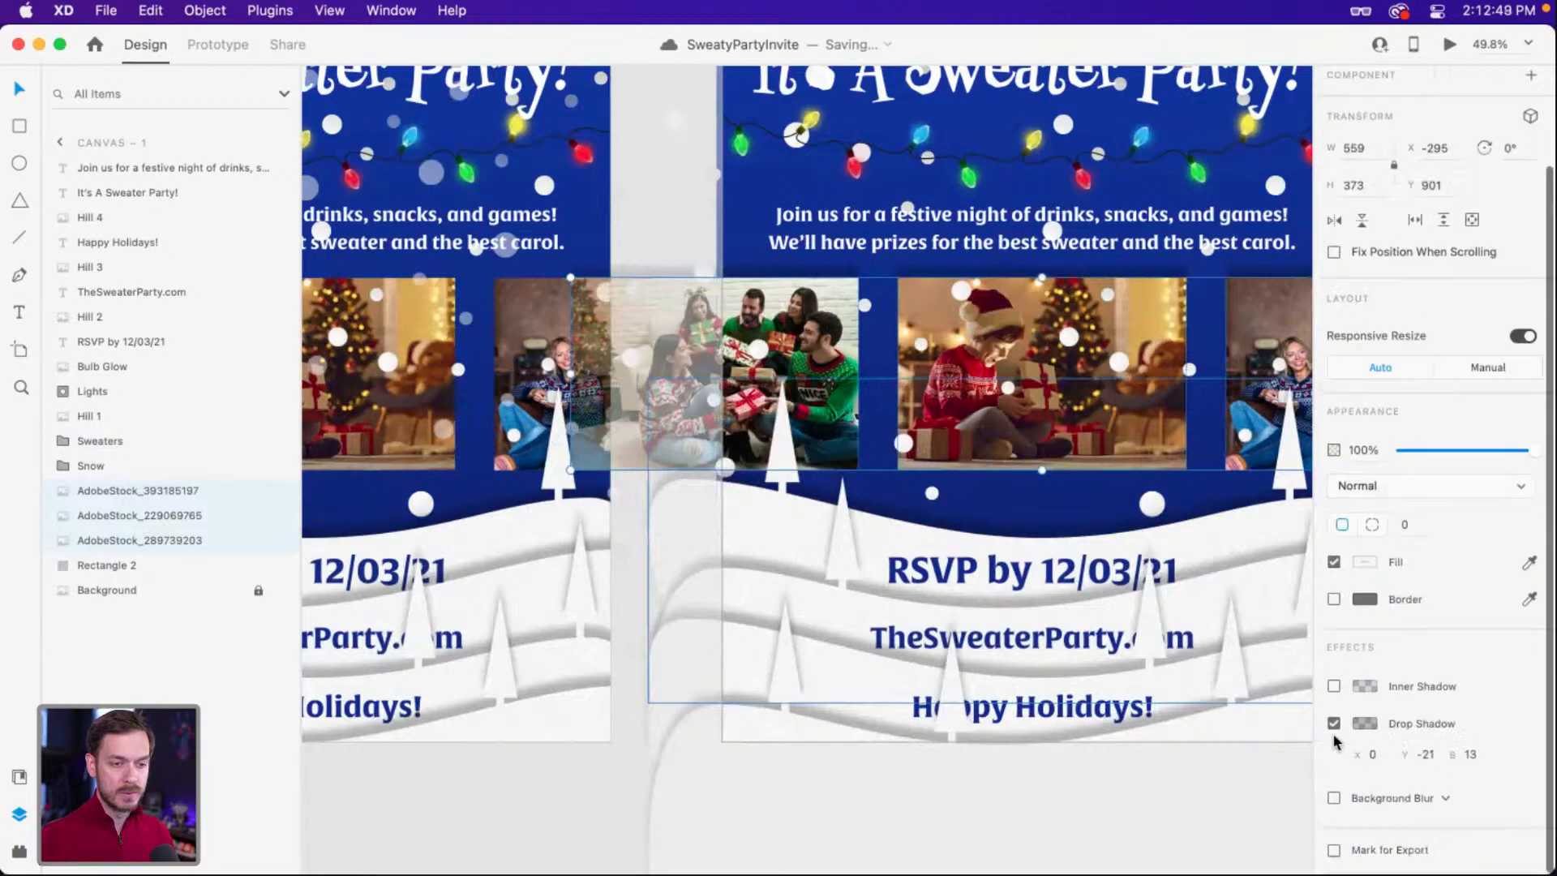
click(1334, 760)
drag(577, 212, 882, 209)
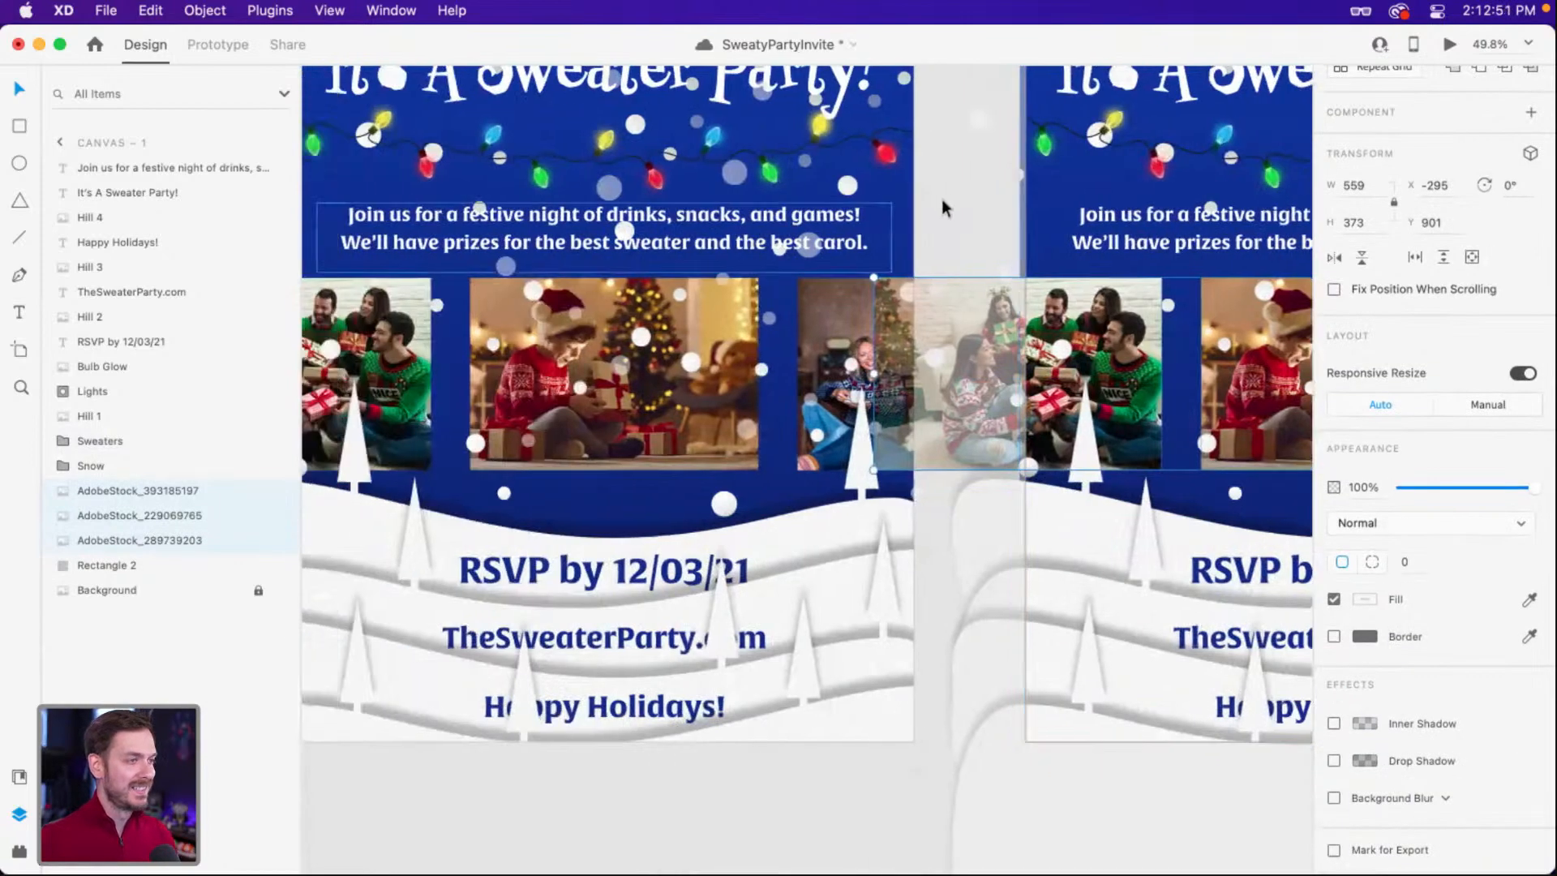
click(943, 202)
drag(659, 246, 985, 261)
scroll(985, 260, right, 5)
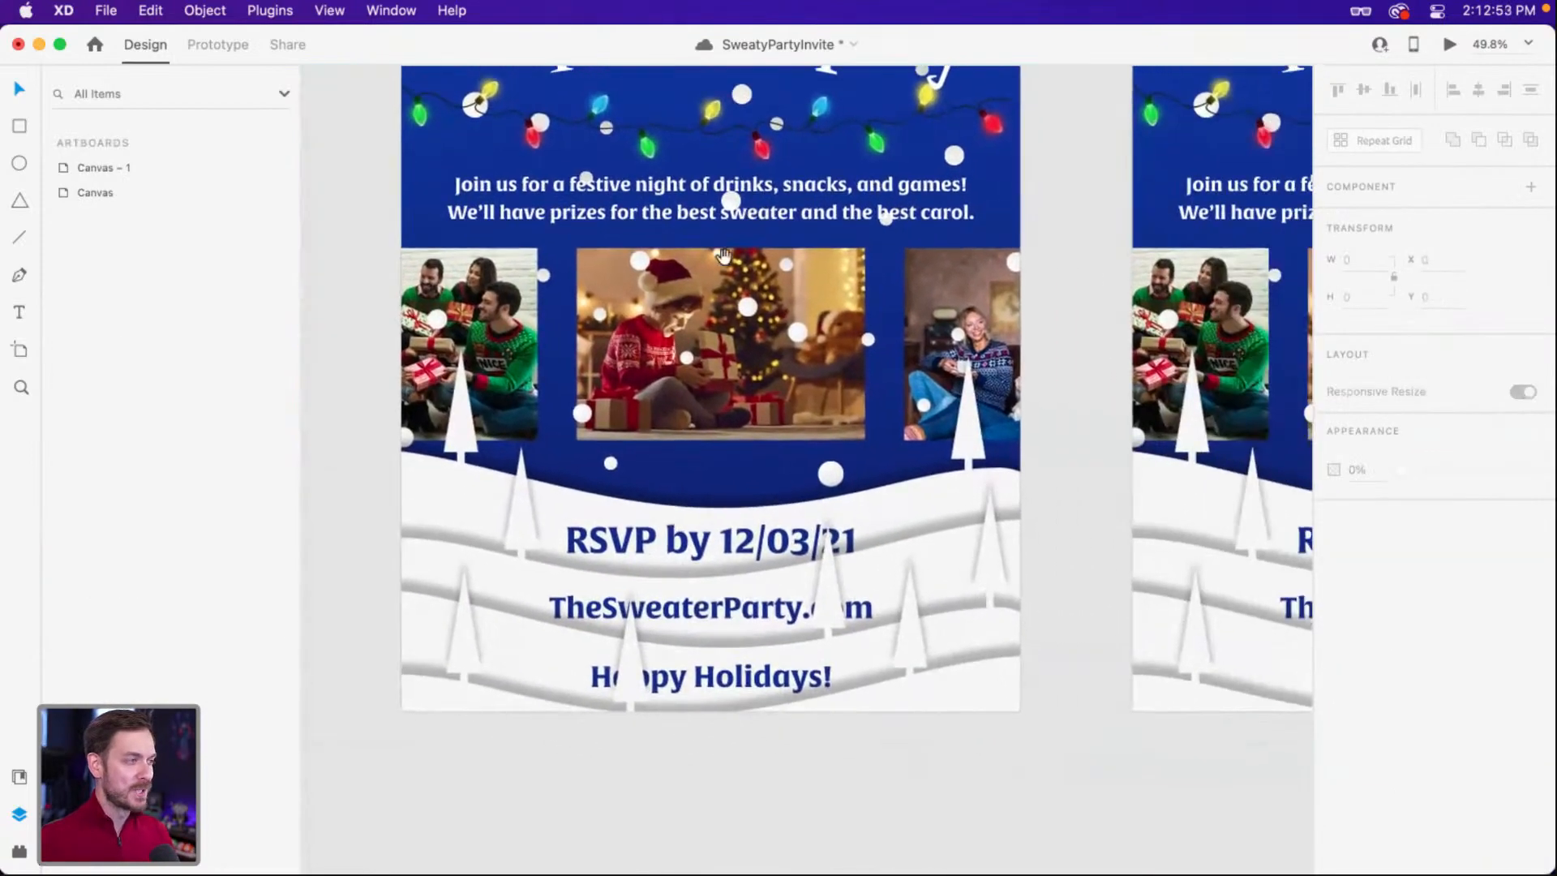
click(764, 307)
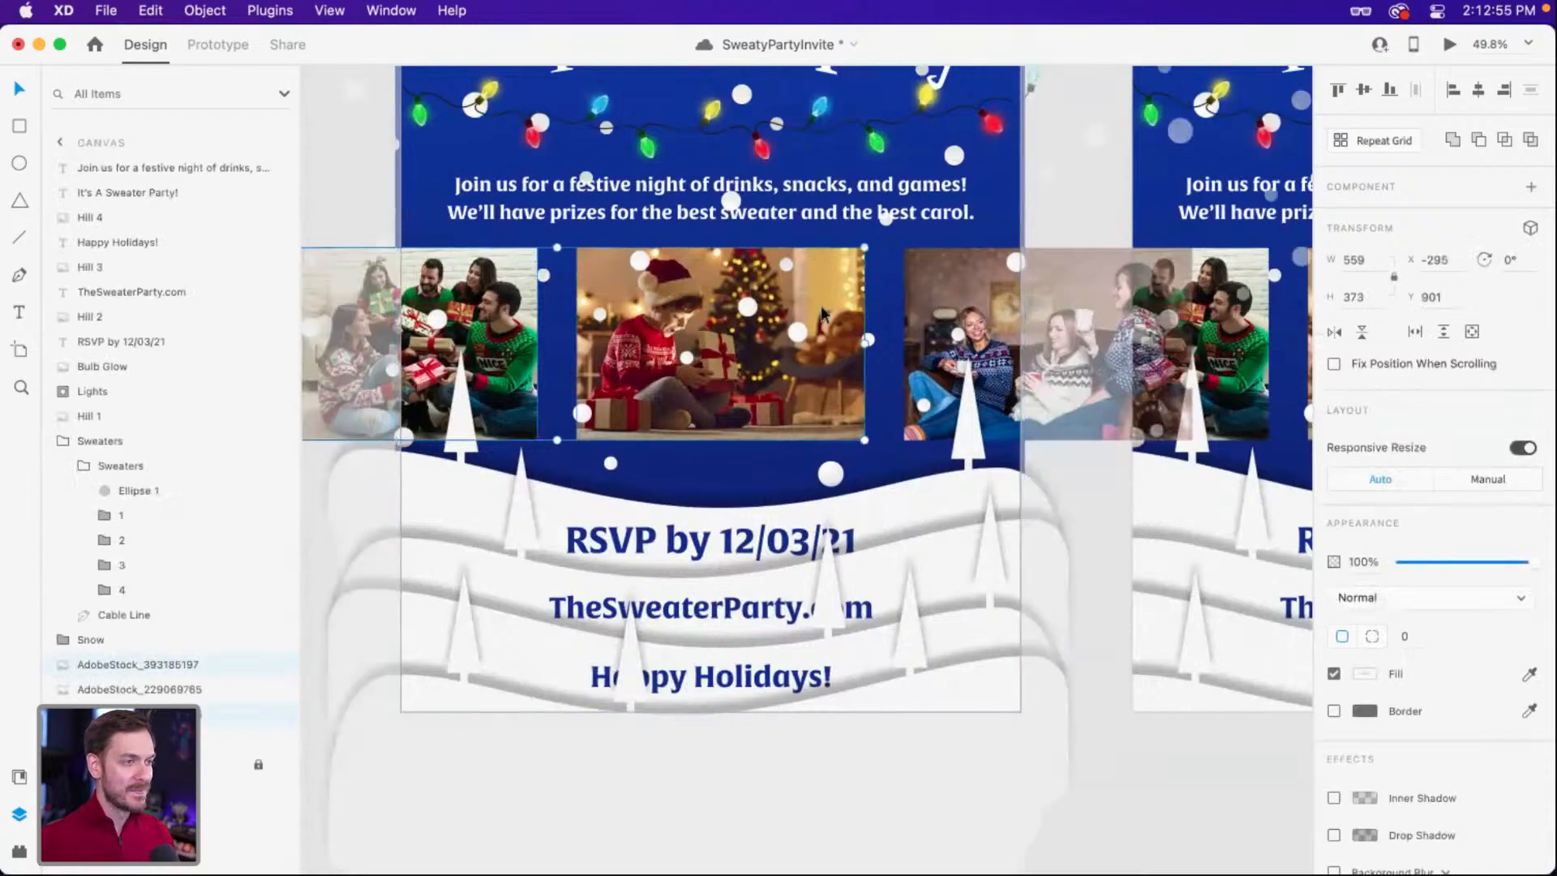
scroll(748, 297, down, 5)
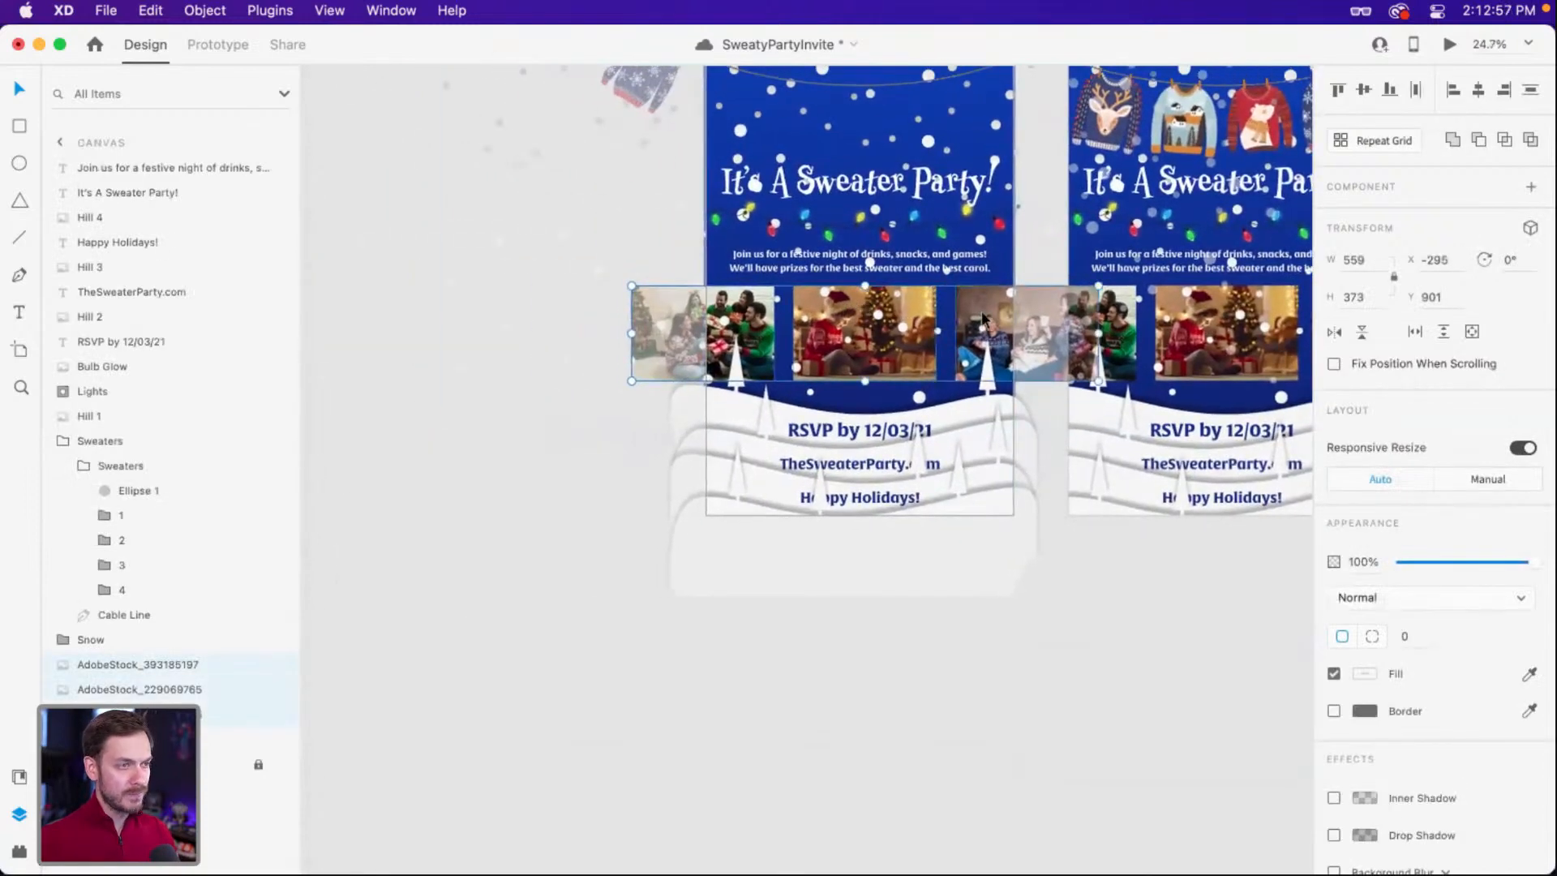
drag(1000, 305, 976, 305)
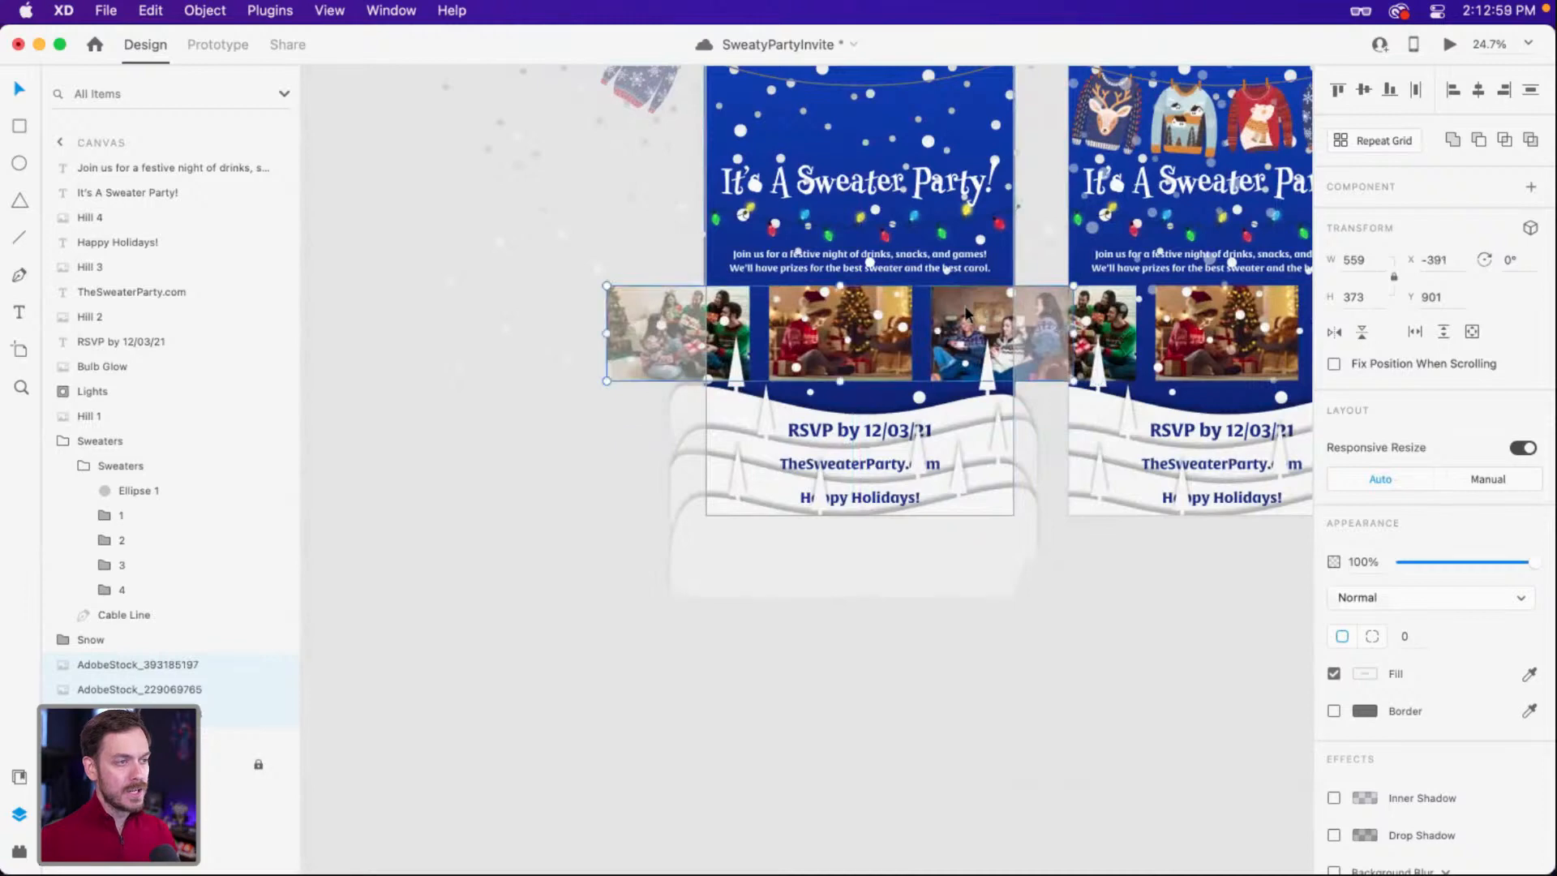
key(cmd+z)
Move the Canvas – 1 artboard right to X 2021 to widen the gap between the two artboards.
scroll(892, 361, up, 5)
scroll(892, 361, right, 2)
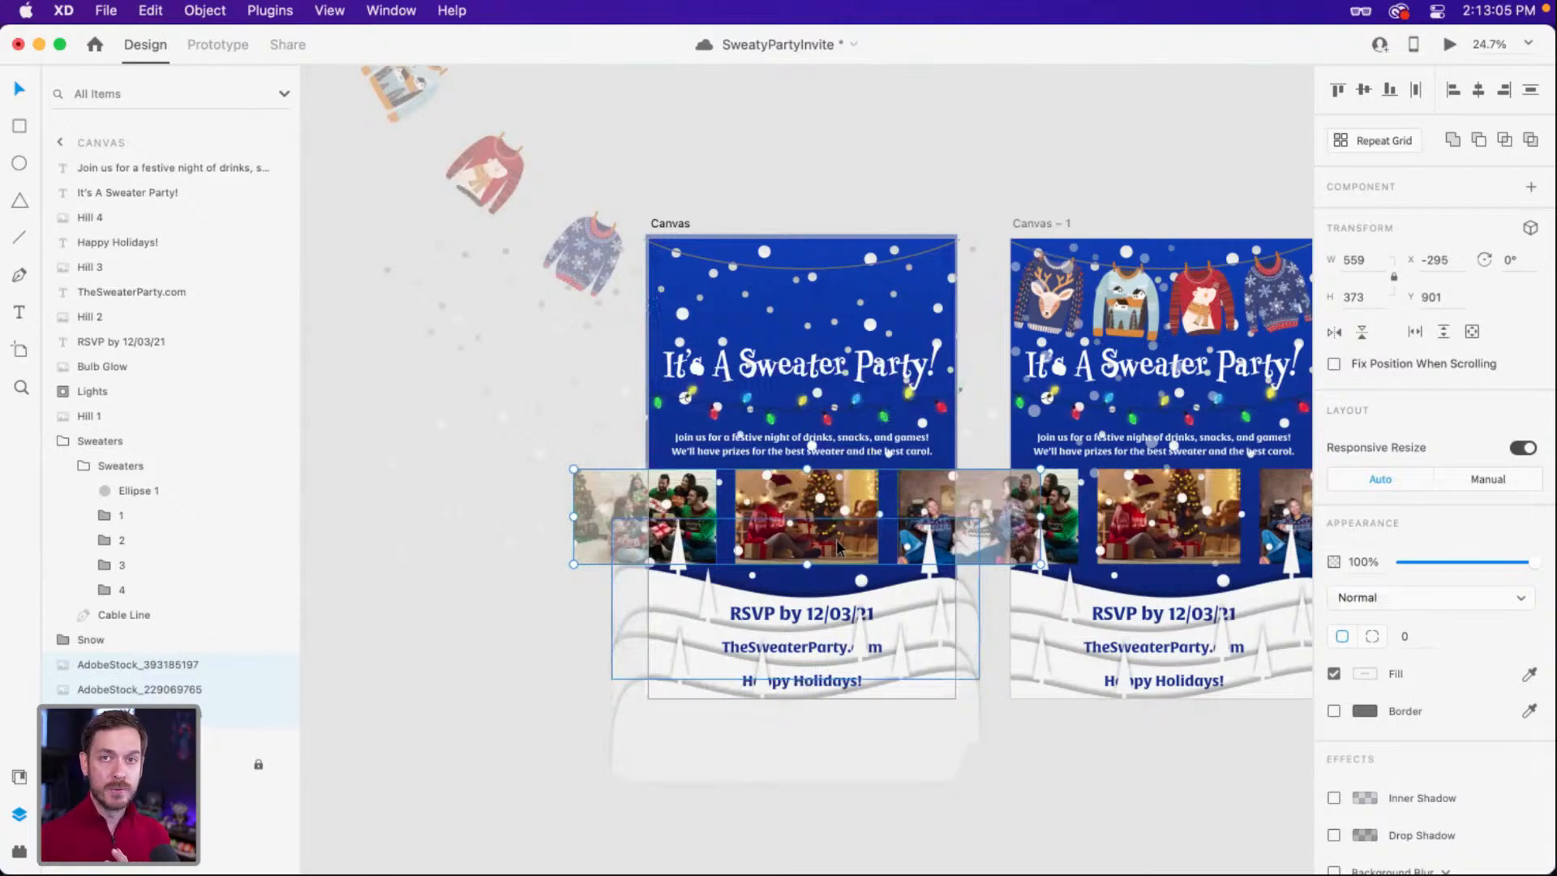
drag(1036, 222, 1191, 214)
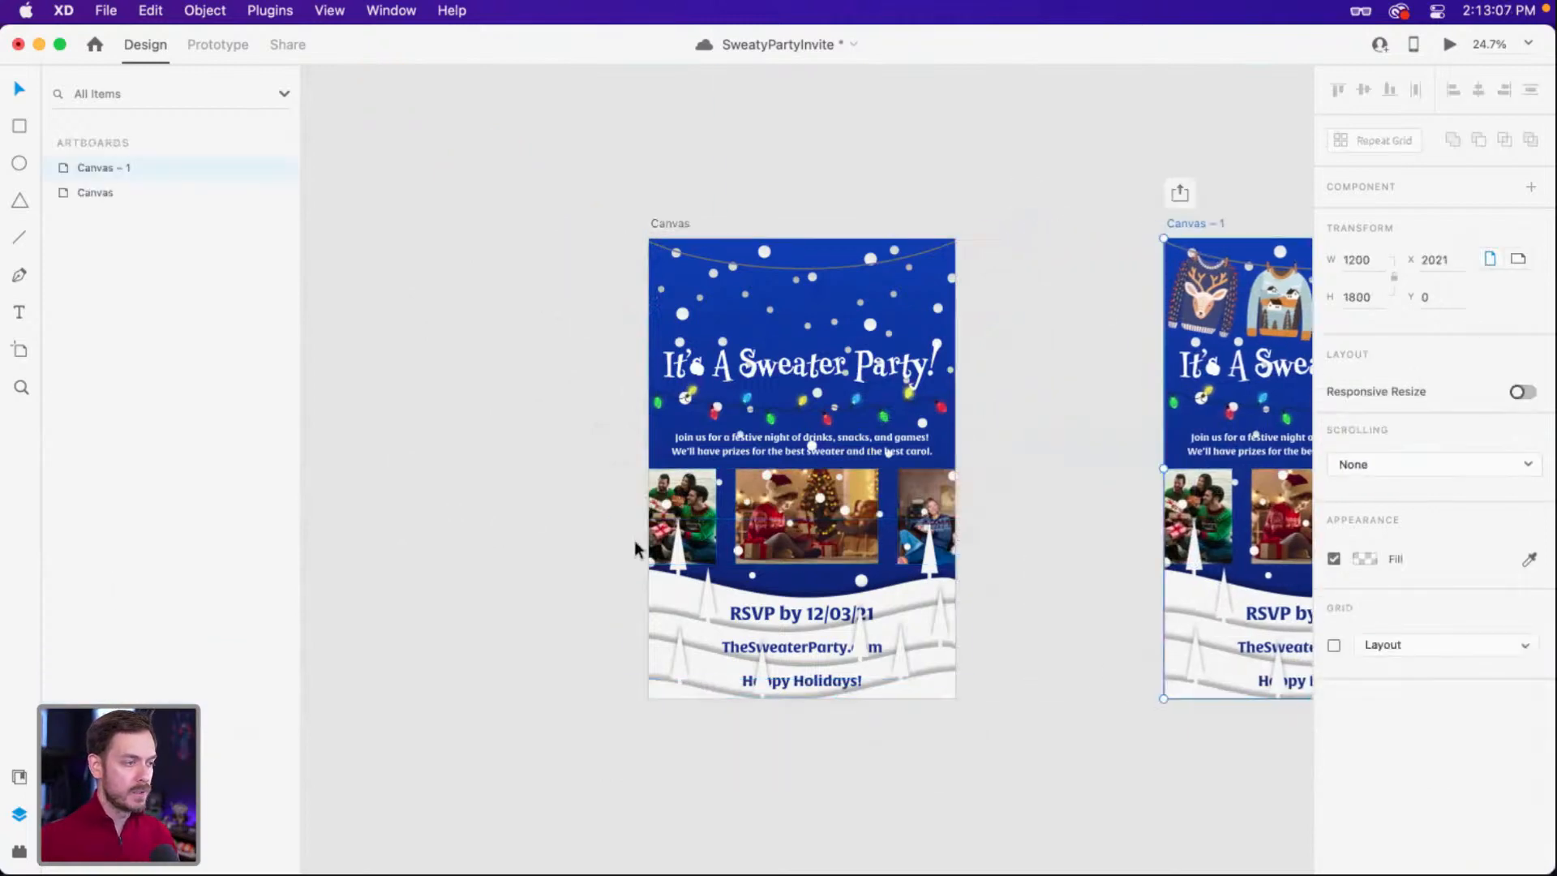
Try to shift the three party photos on the first artboard to the right.
click(835, 500)
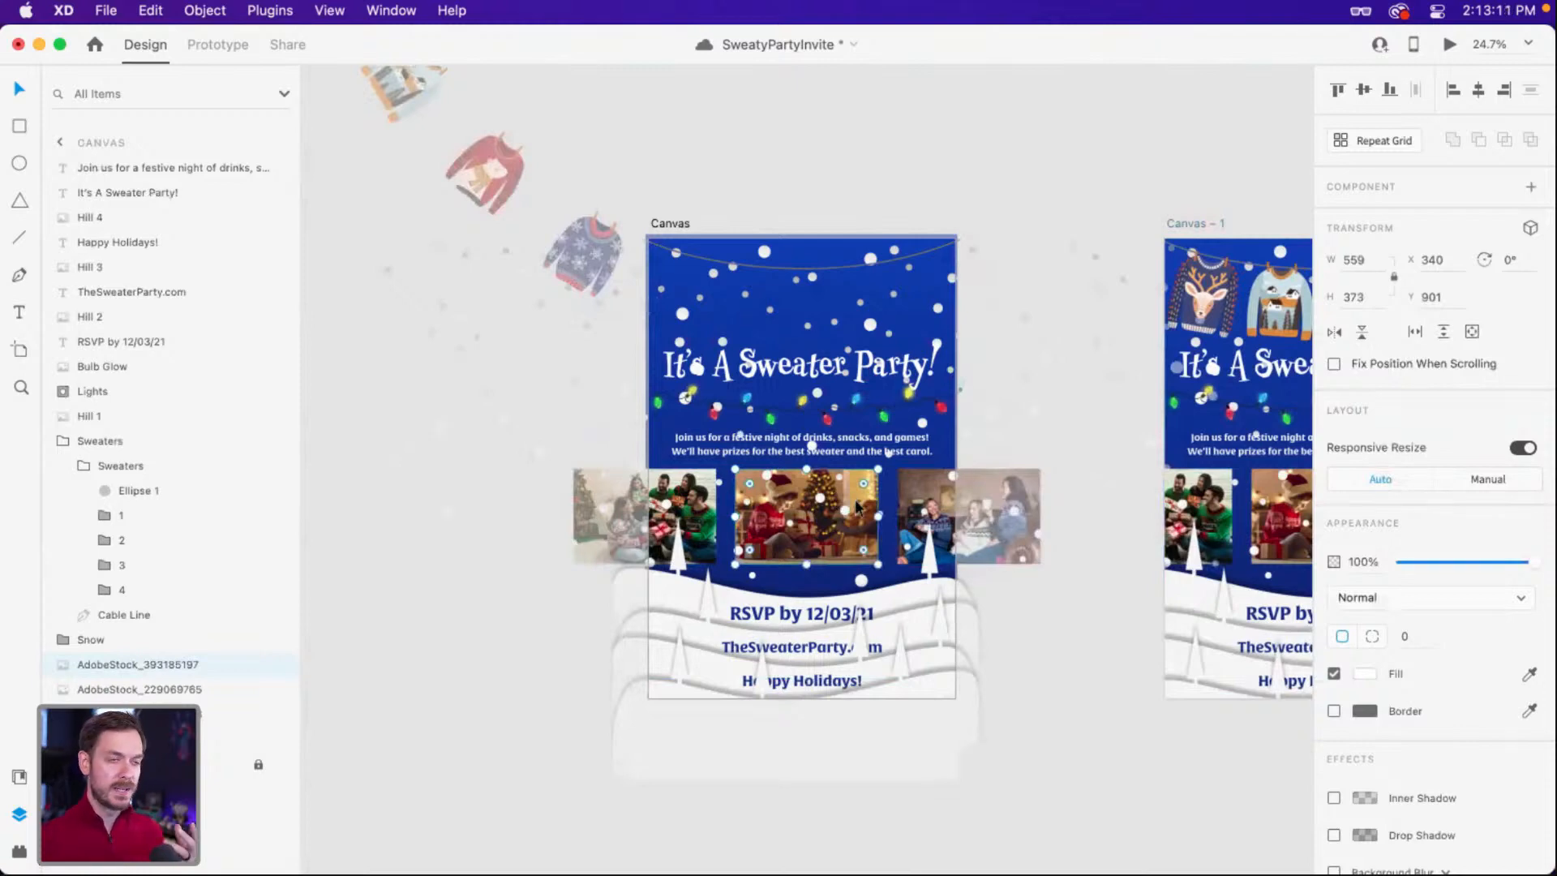
click(914, 499)
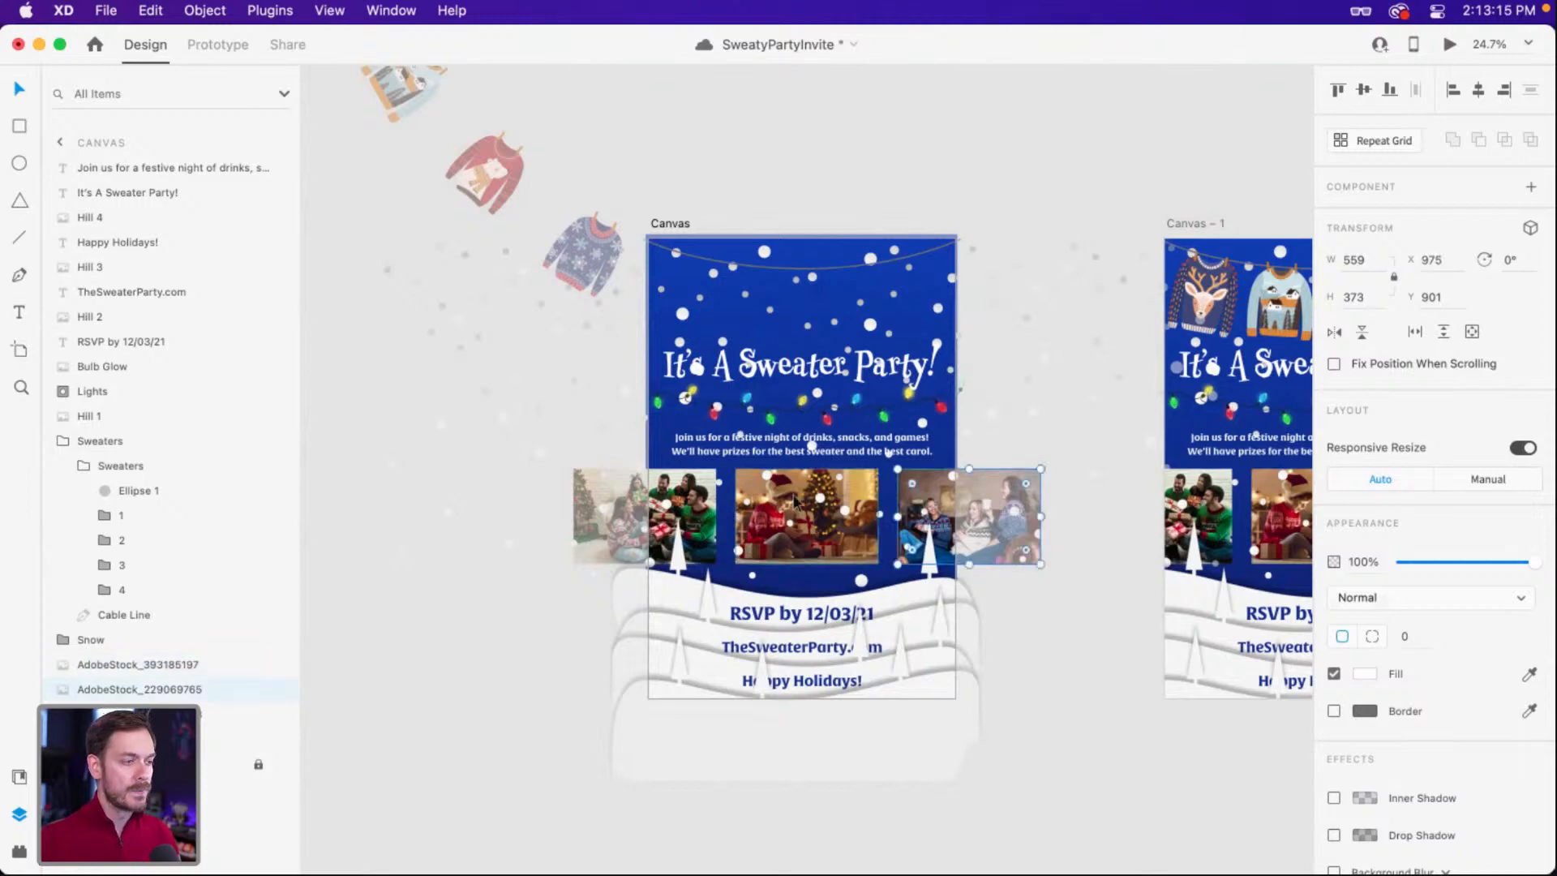
shift+click(782, 499)
shift+click(681, 499)
drag(692, 499, 788, 490)
click(1049, 615)
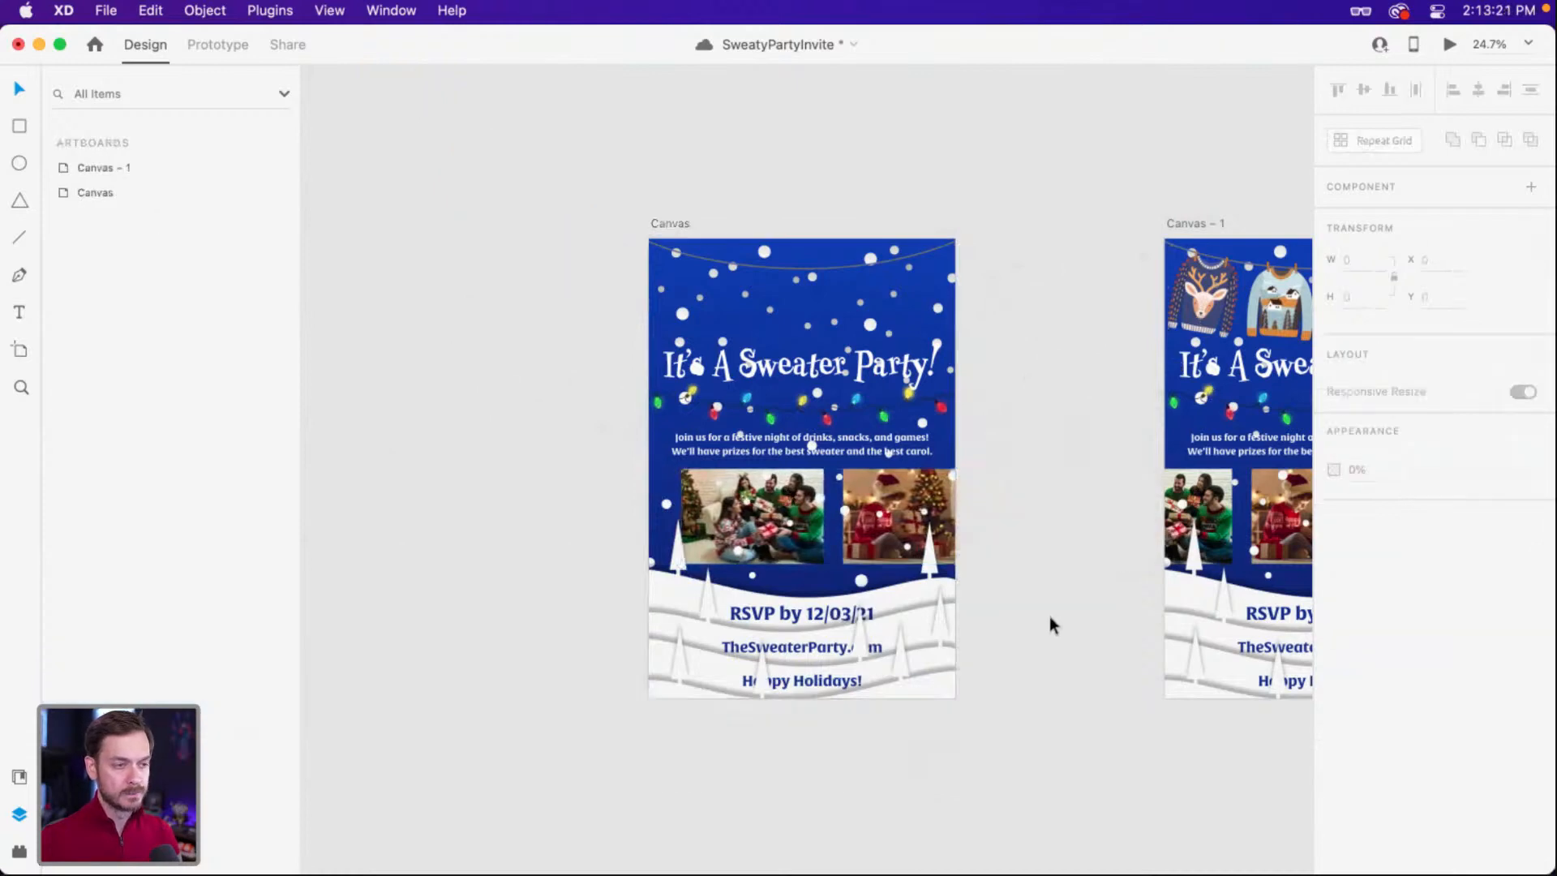
click(905, 511)
scroll(1019, 502, up, 3)
scroll(1019, 502, up, 3)
click(1132, 494)
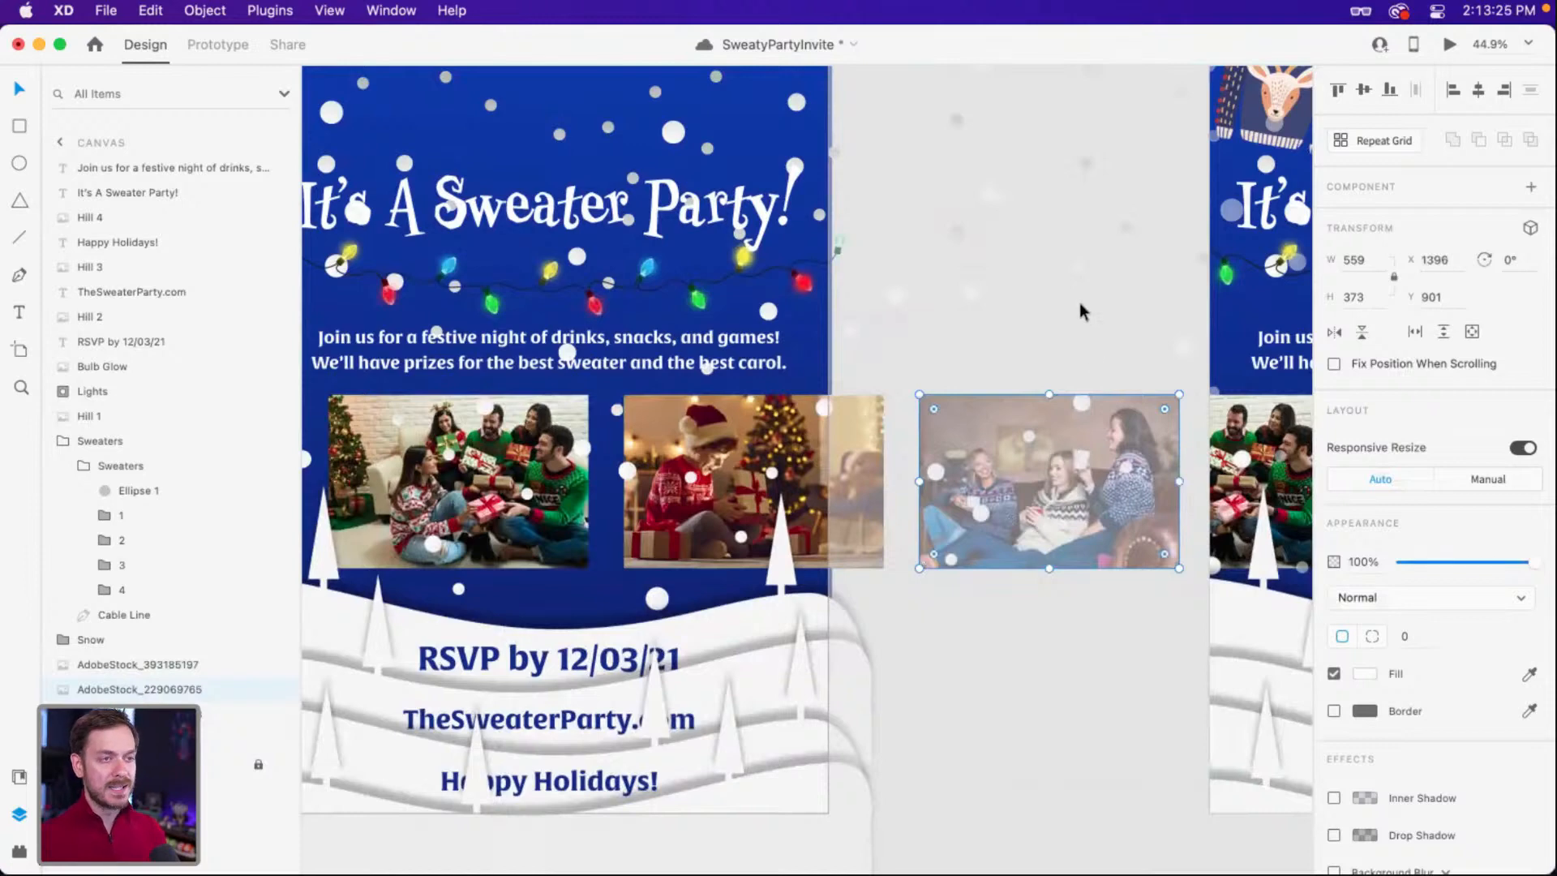
Try moving all three party photos further right beyond the first artboard's edge, and undo the move.
click(209, 44)
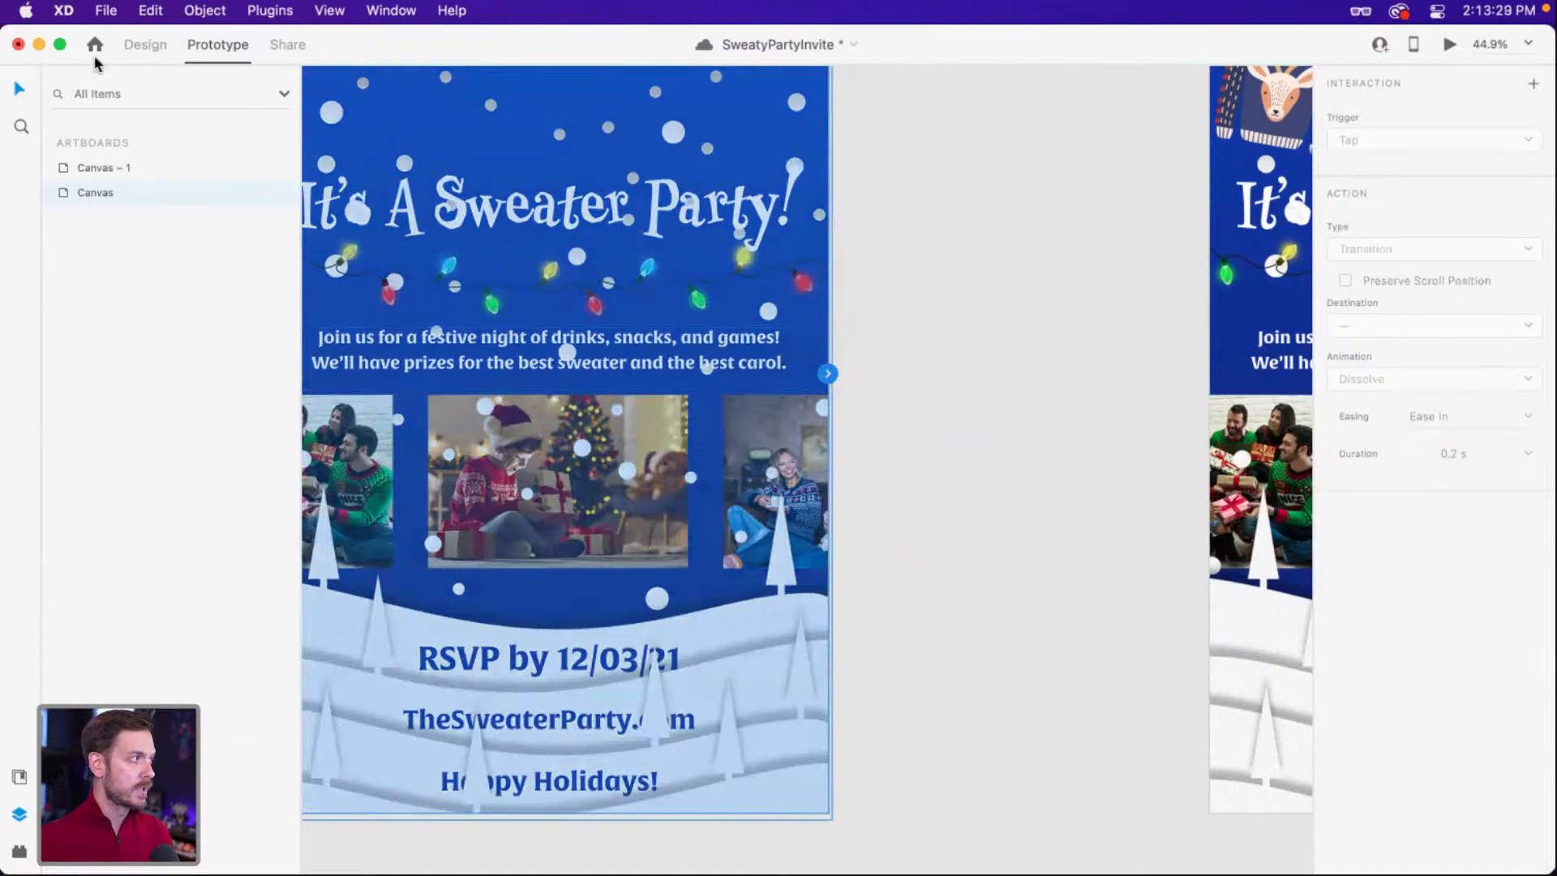
click(139, 45)
click(781, 474)
shift+click(616, 458)
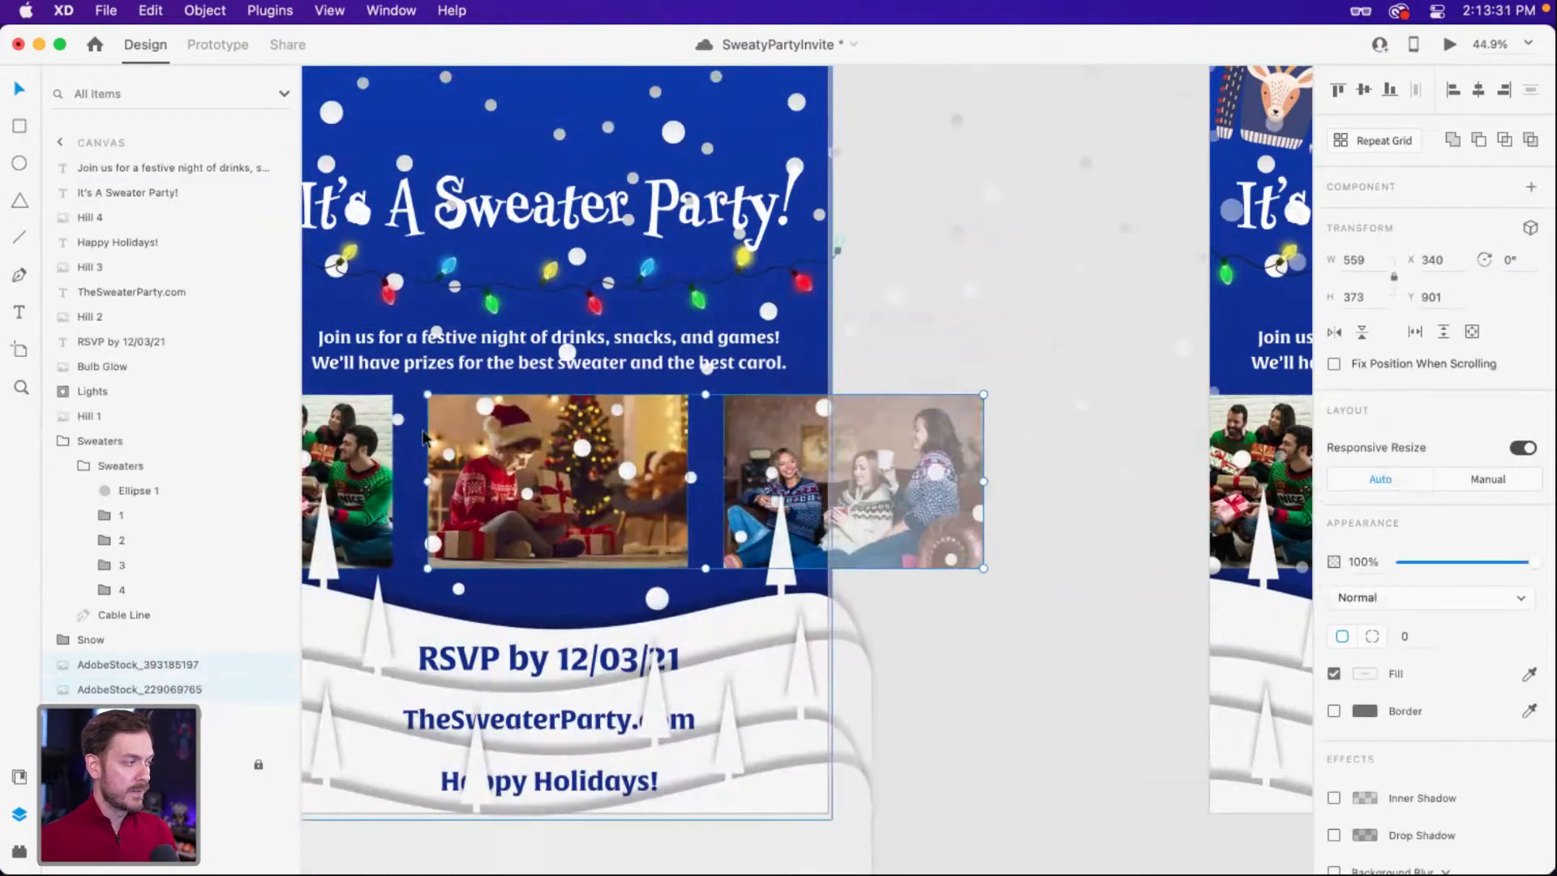
shift+click(356, 442)
drag(612, 435, 817, 438)
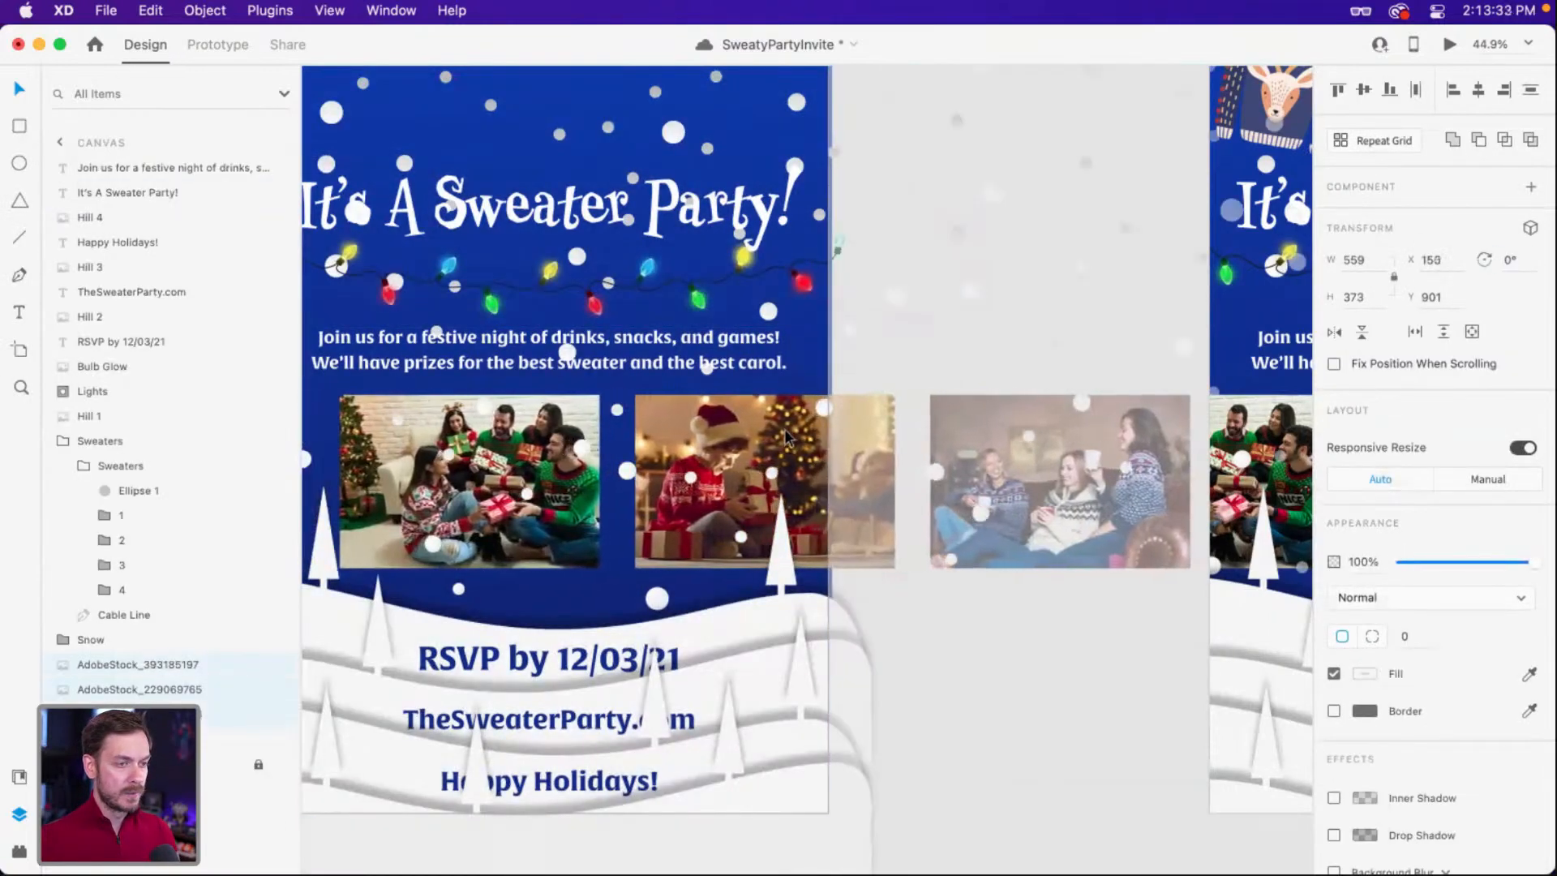
click(1065, 658)
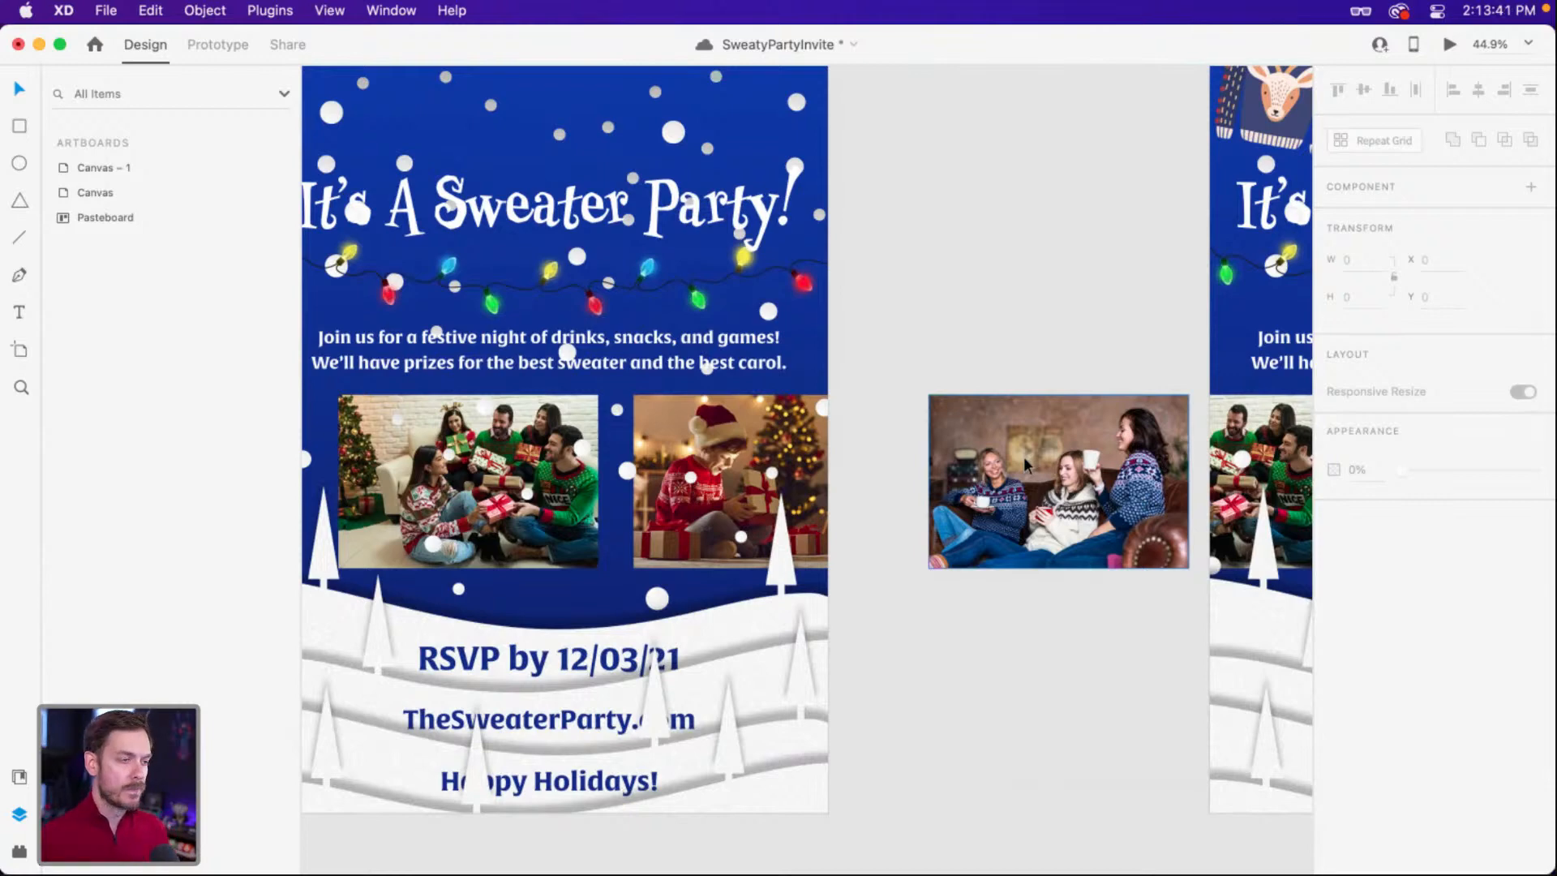
key(super+z)
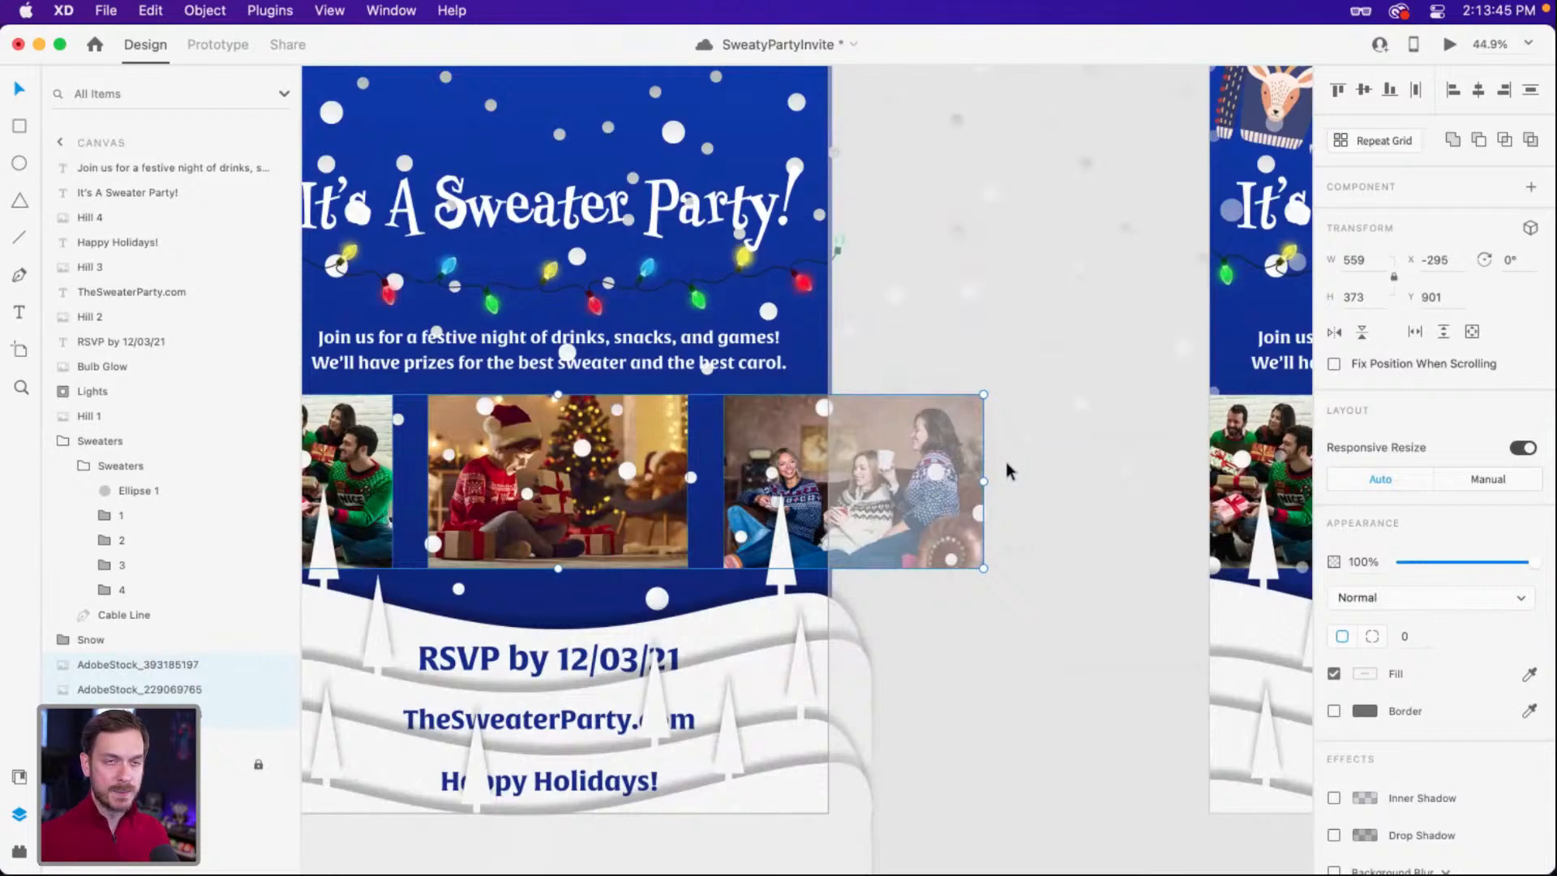
Group the three party photos with the large blue rectangle on the first artboard and name the group Background.
scroll(893, 382, left, 5)
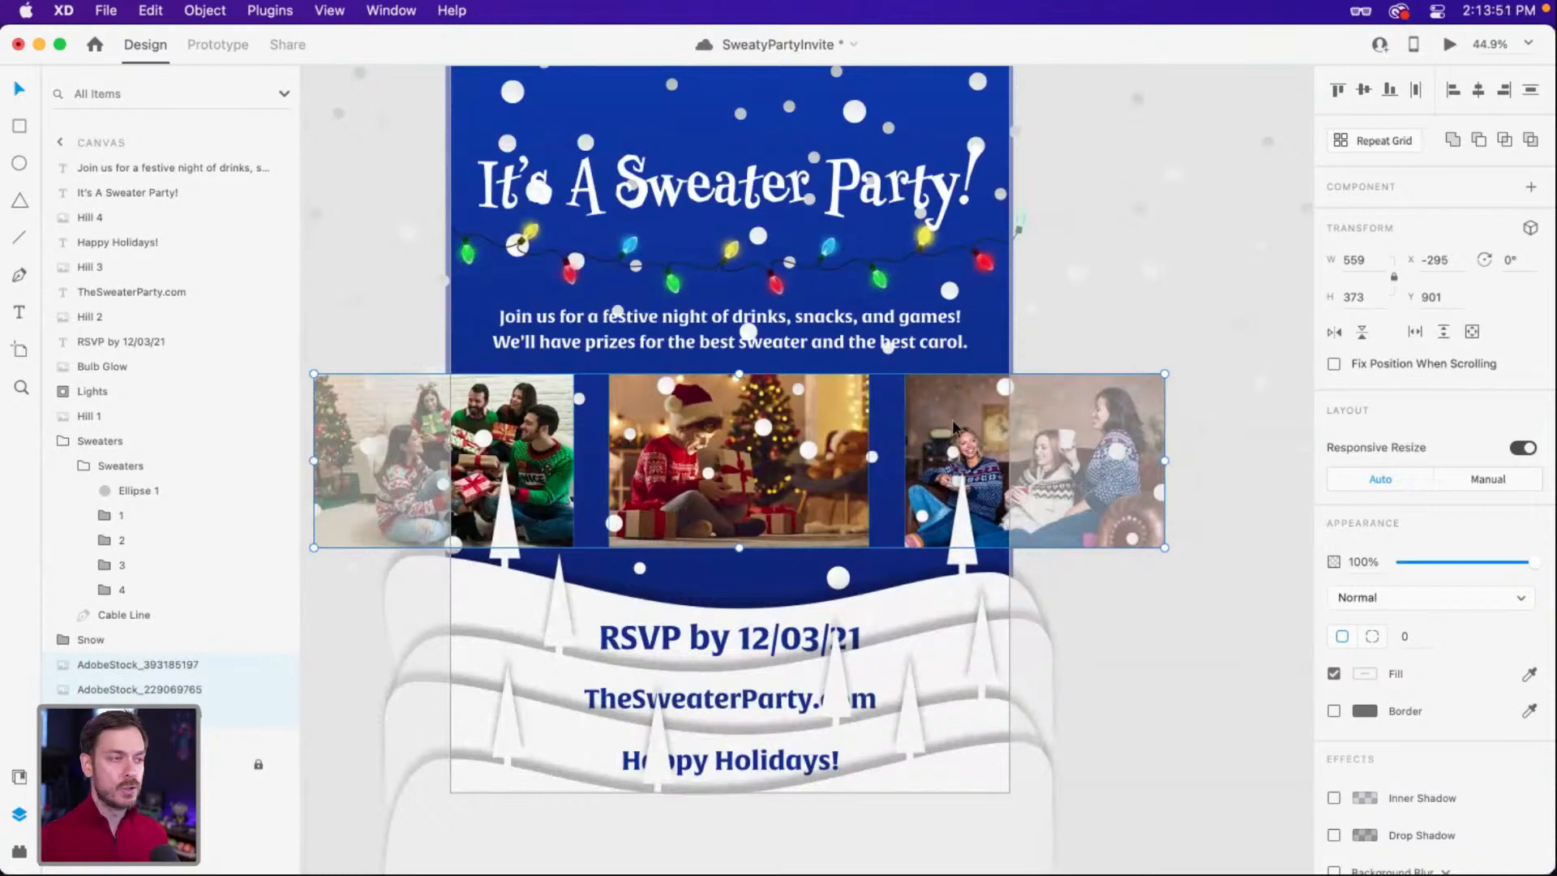
click(997, 331)
mouse_move(1002, 329)
mouse_down()
mouse_move(1015, 330)
mouse_move(997, 330)
mouse_up()
key(super+z)
shift+click(958, 463)
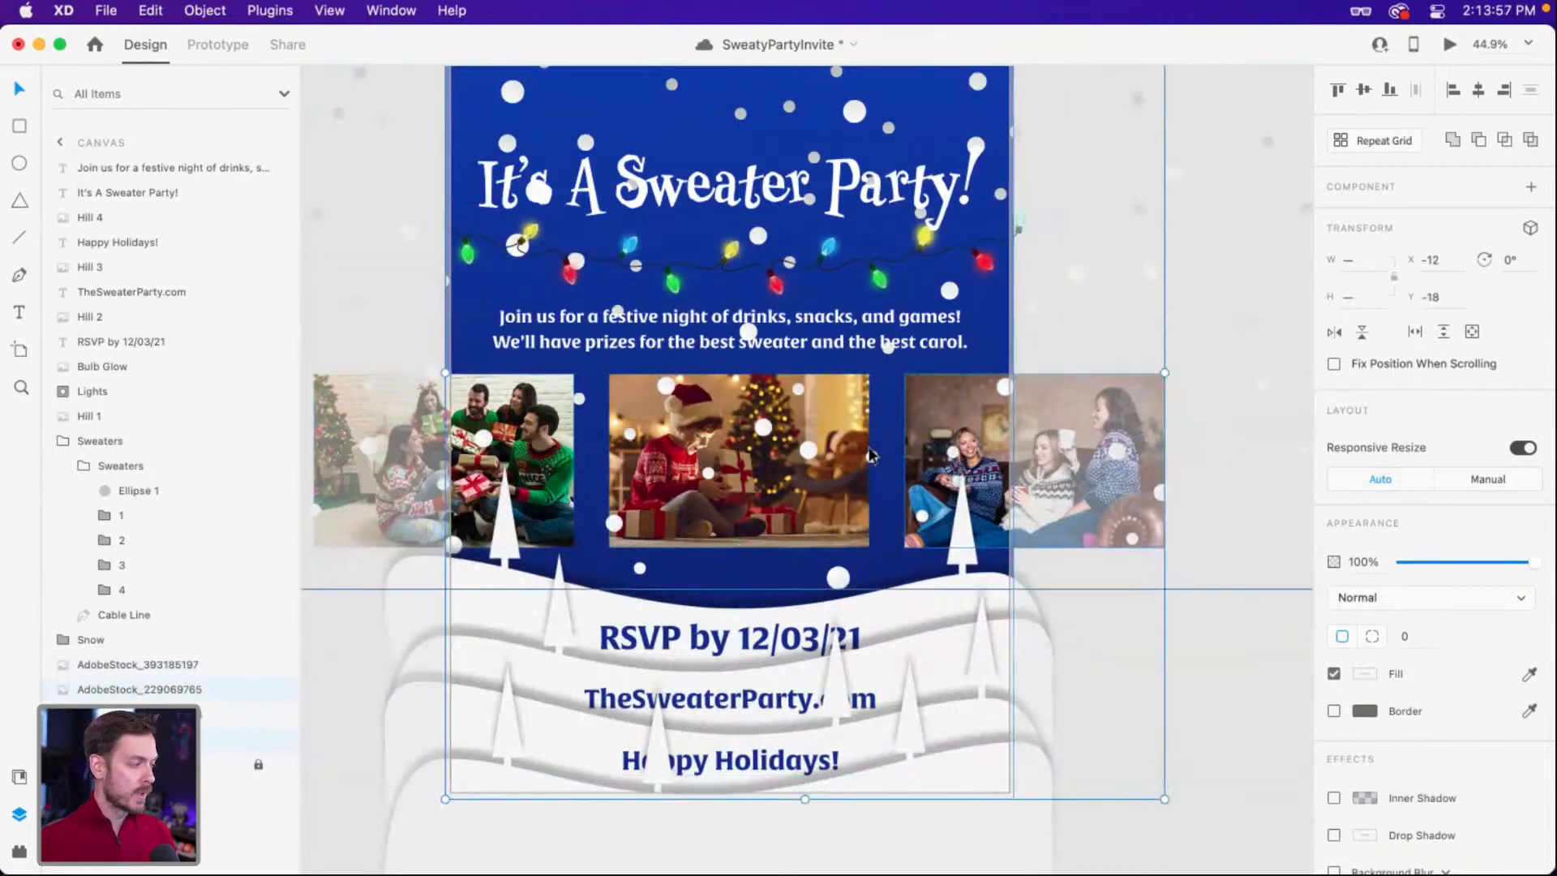
shift+click(533, 418)
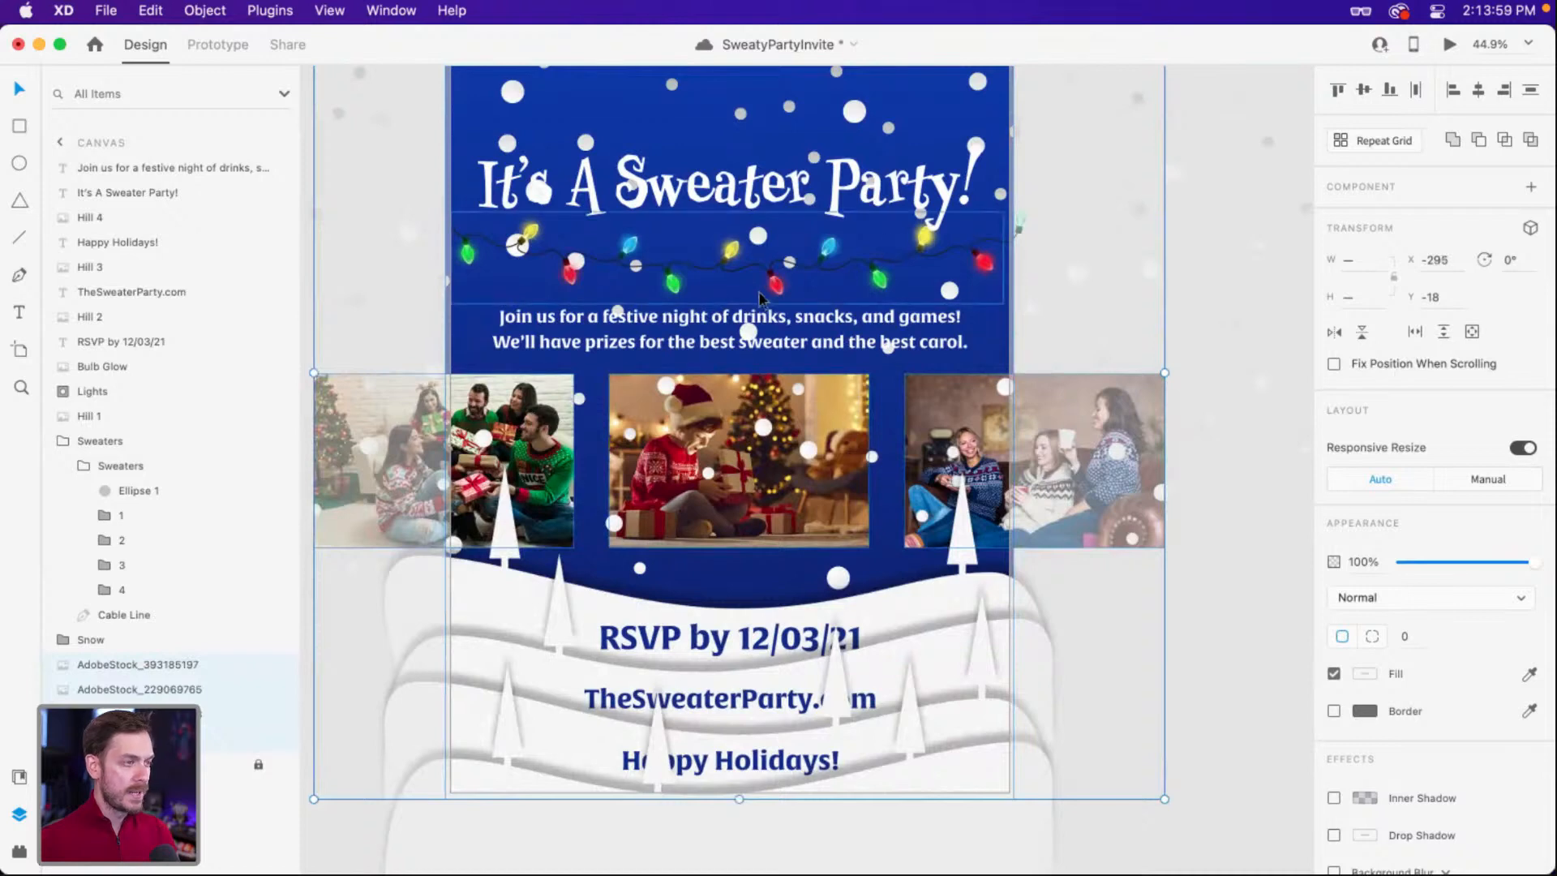
key(super+g)
double_click(107, 666)
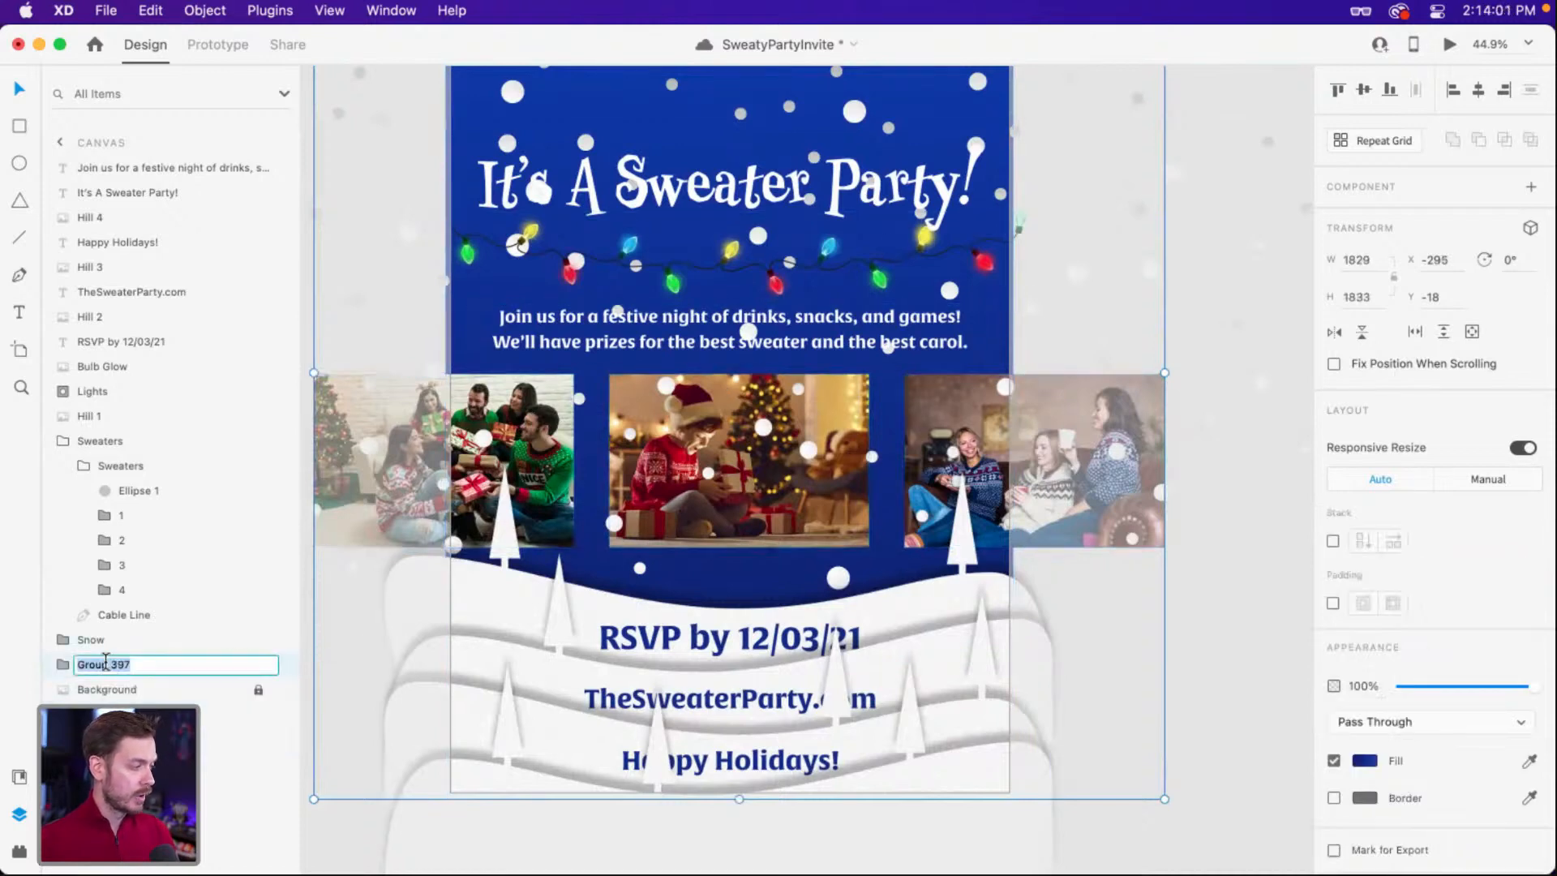
text(Background)
key(Return)
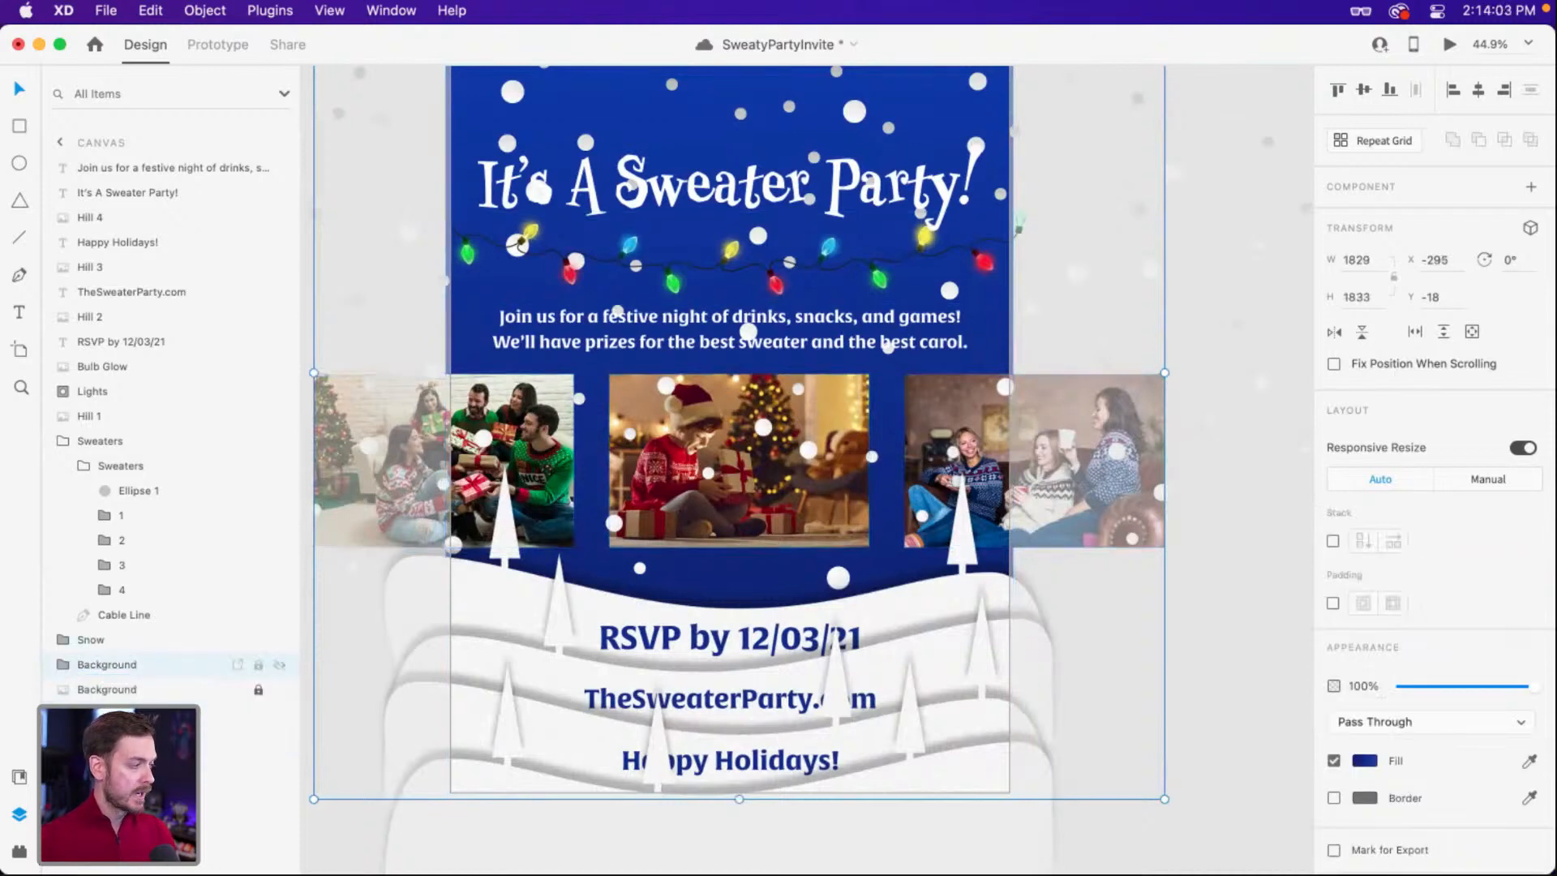
Group the three party photos and the blue rectangle on the Canvas – 1 artboard and name the group Background.
scroll(807, 469, right, 10)
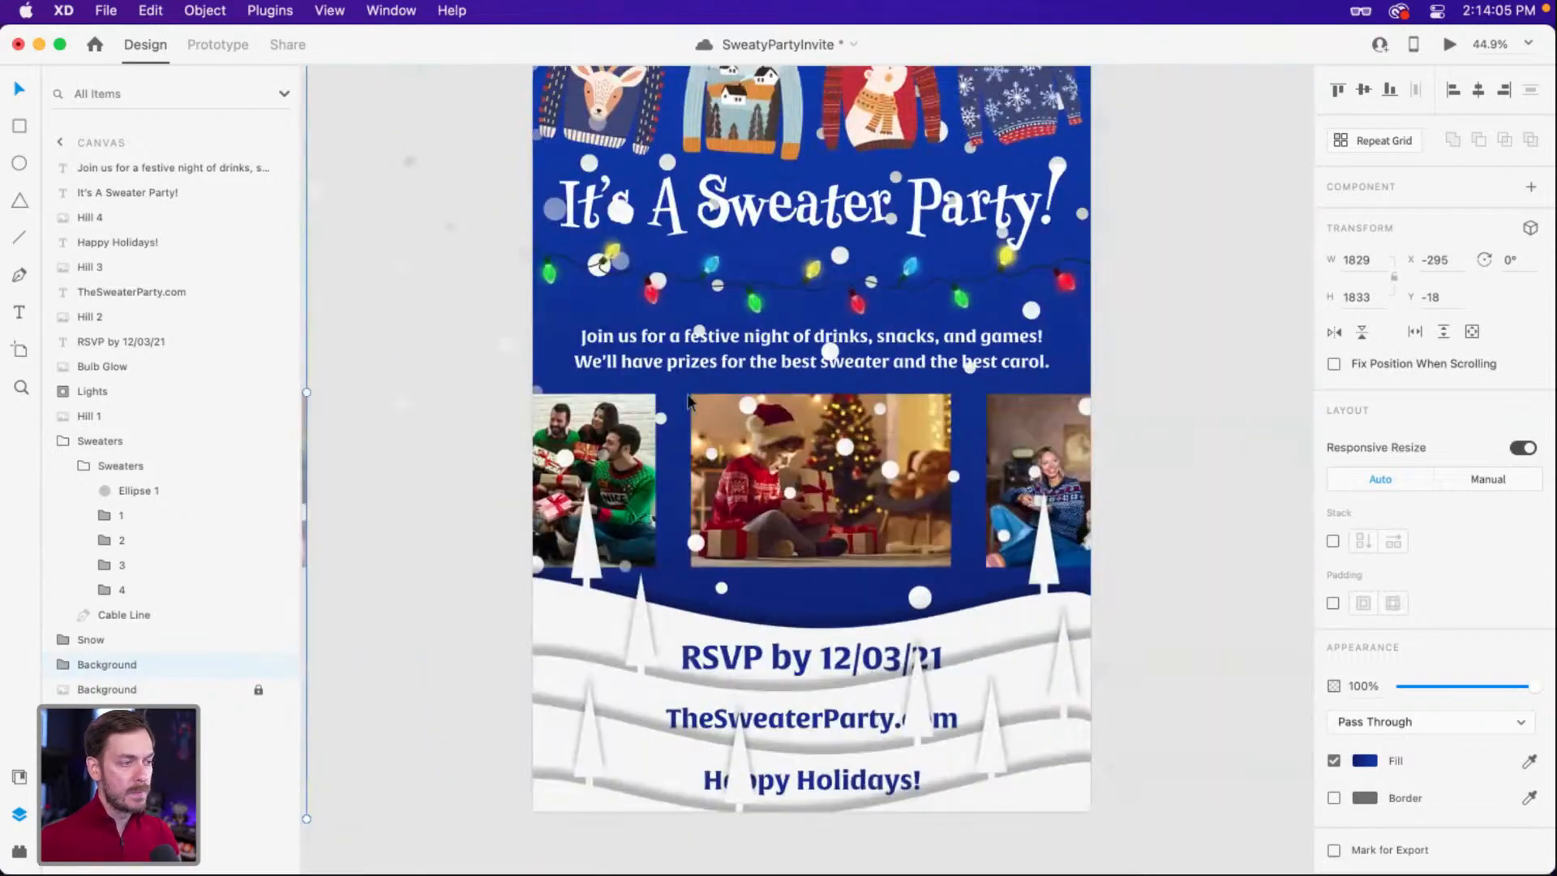
click(629, 462)
shift+click(758, 456)
shift+click(1023, 441)
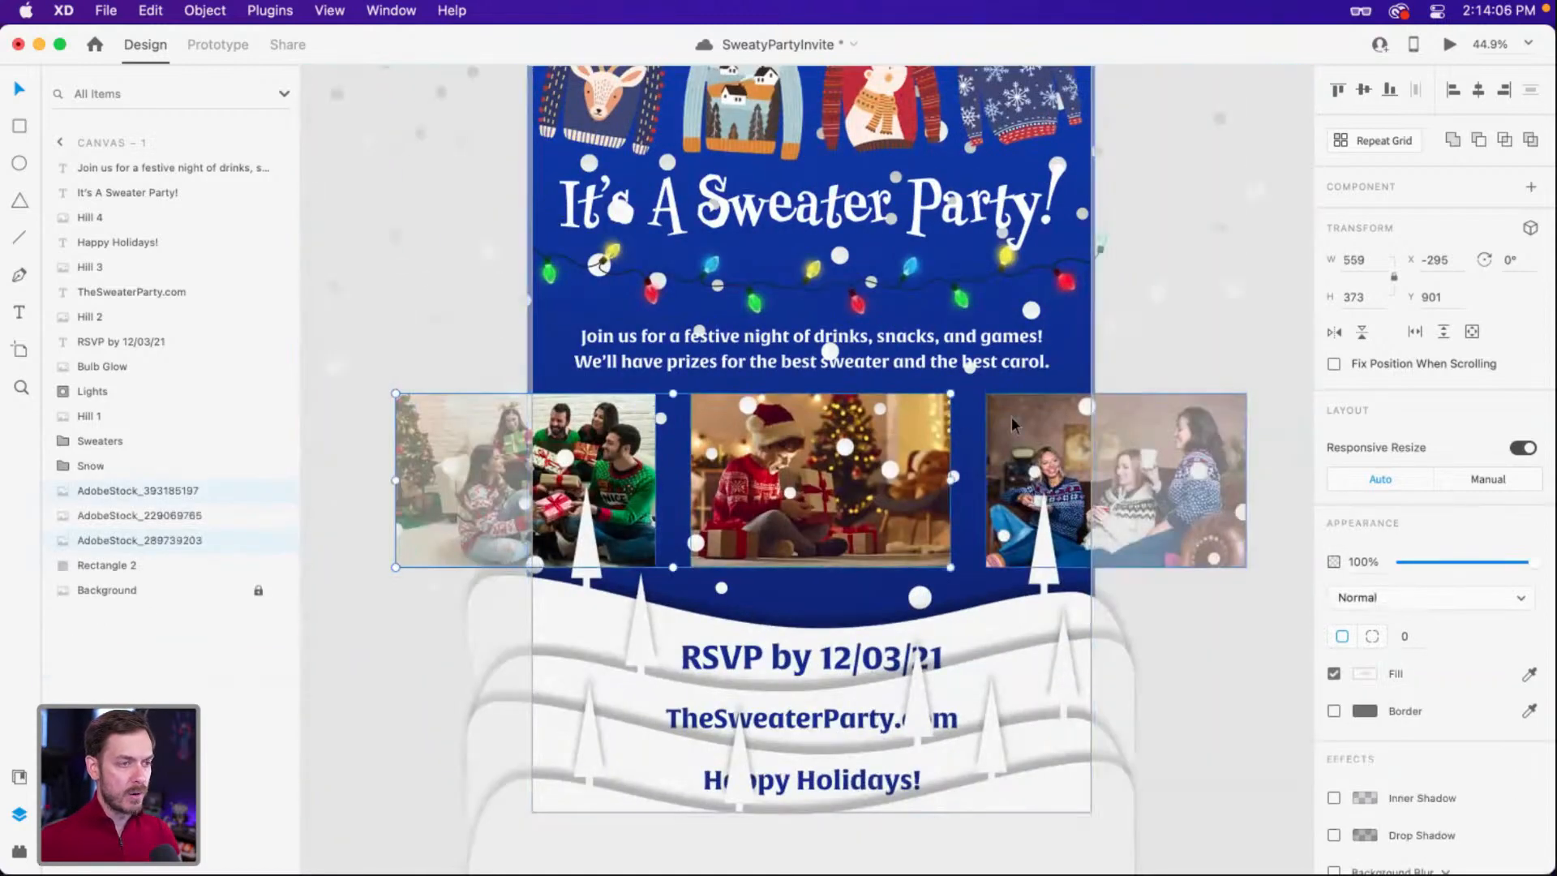
shift+click(1077, 364)
key(super+g)
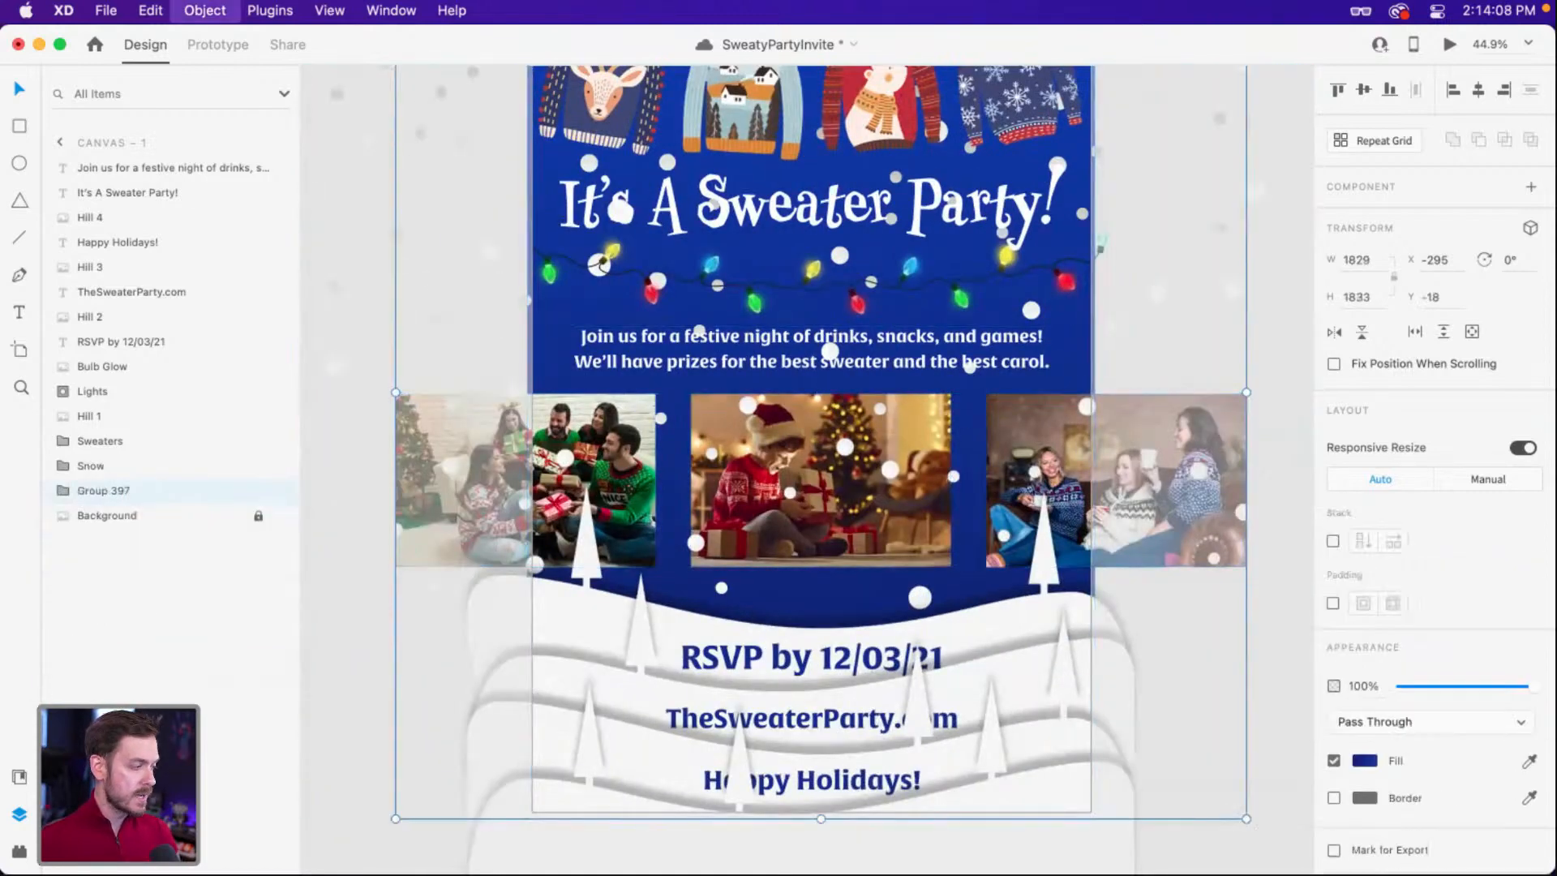
double_click(103, 489)
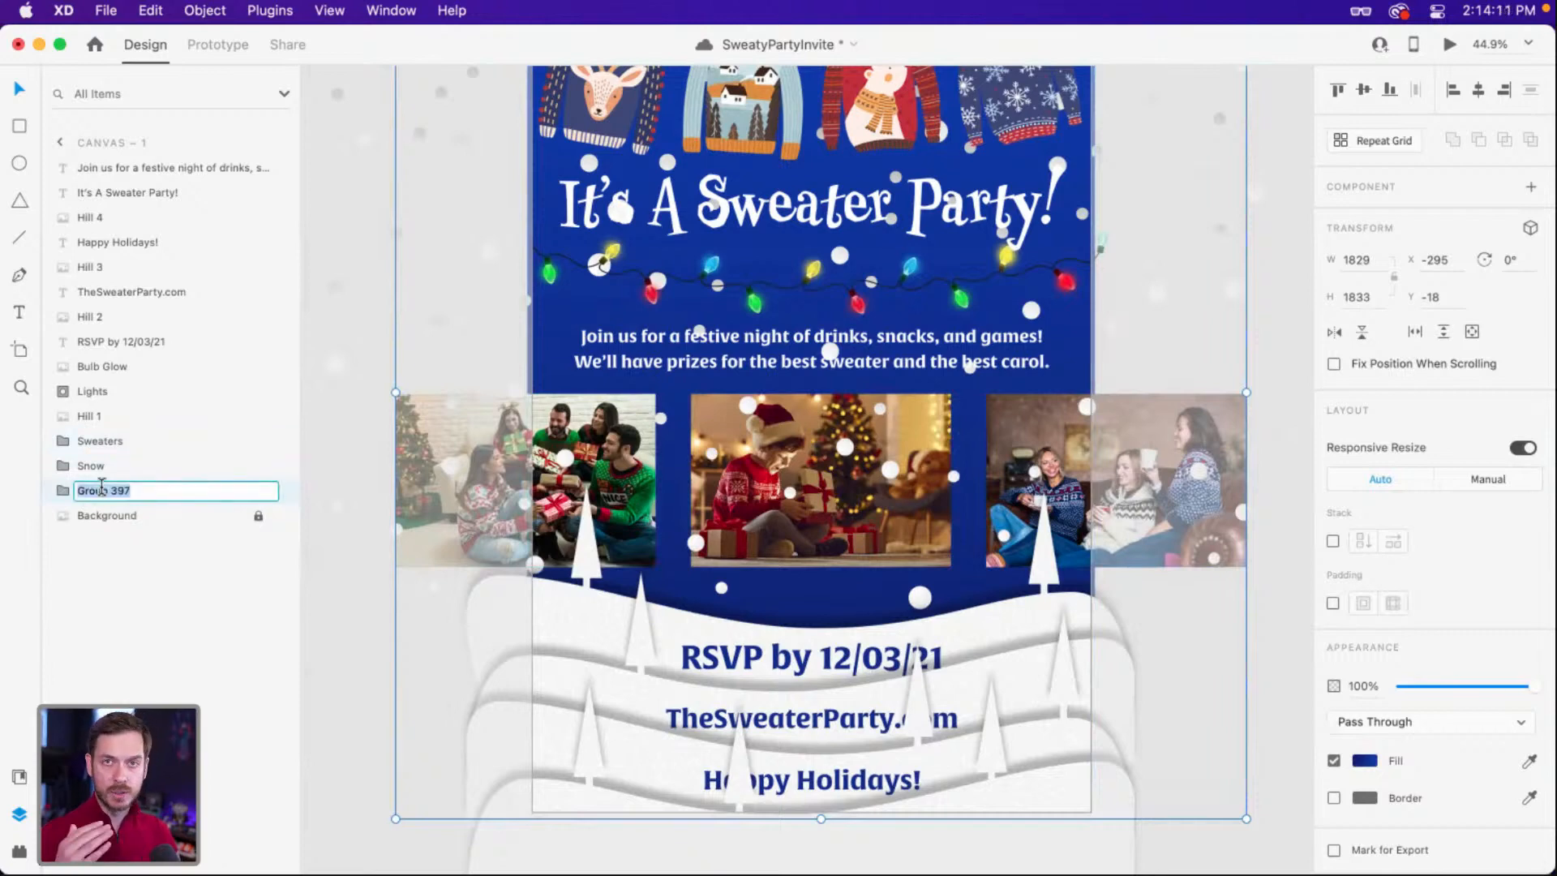
text(Background)
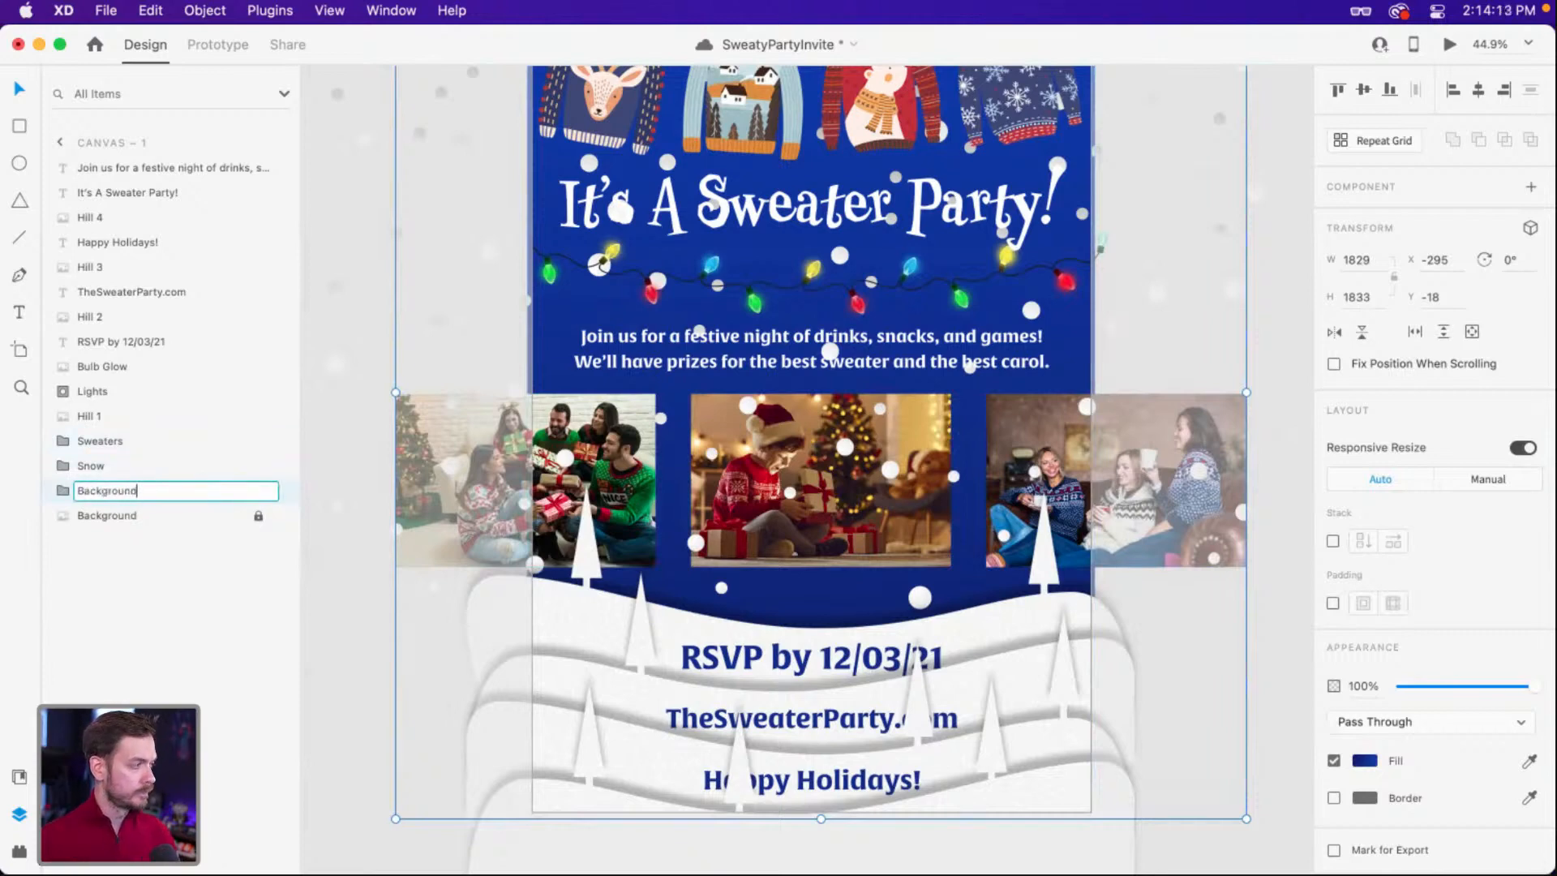
key(Return)
Move the three photos inside the first artboard's Background group to the right, off the artboard, to X 1272.
click(432, 297)
drag(422, 308, 1271, 180)
scroll(791, 362, down, 5)
drag(791, 362, 746, 401)
click(715, 385)
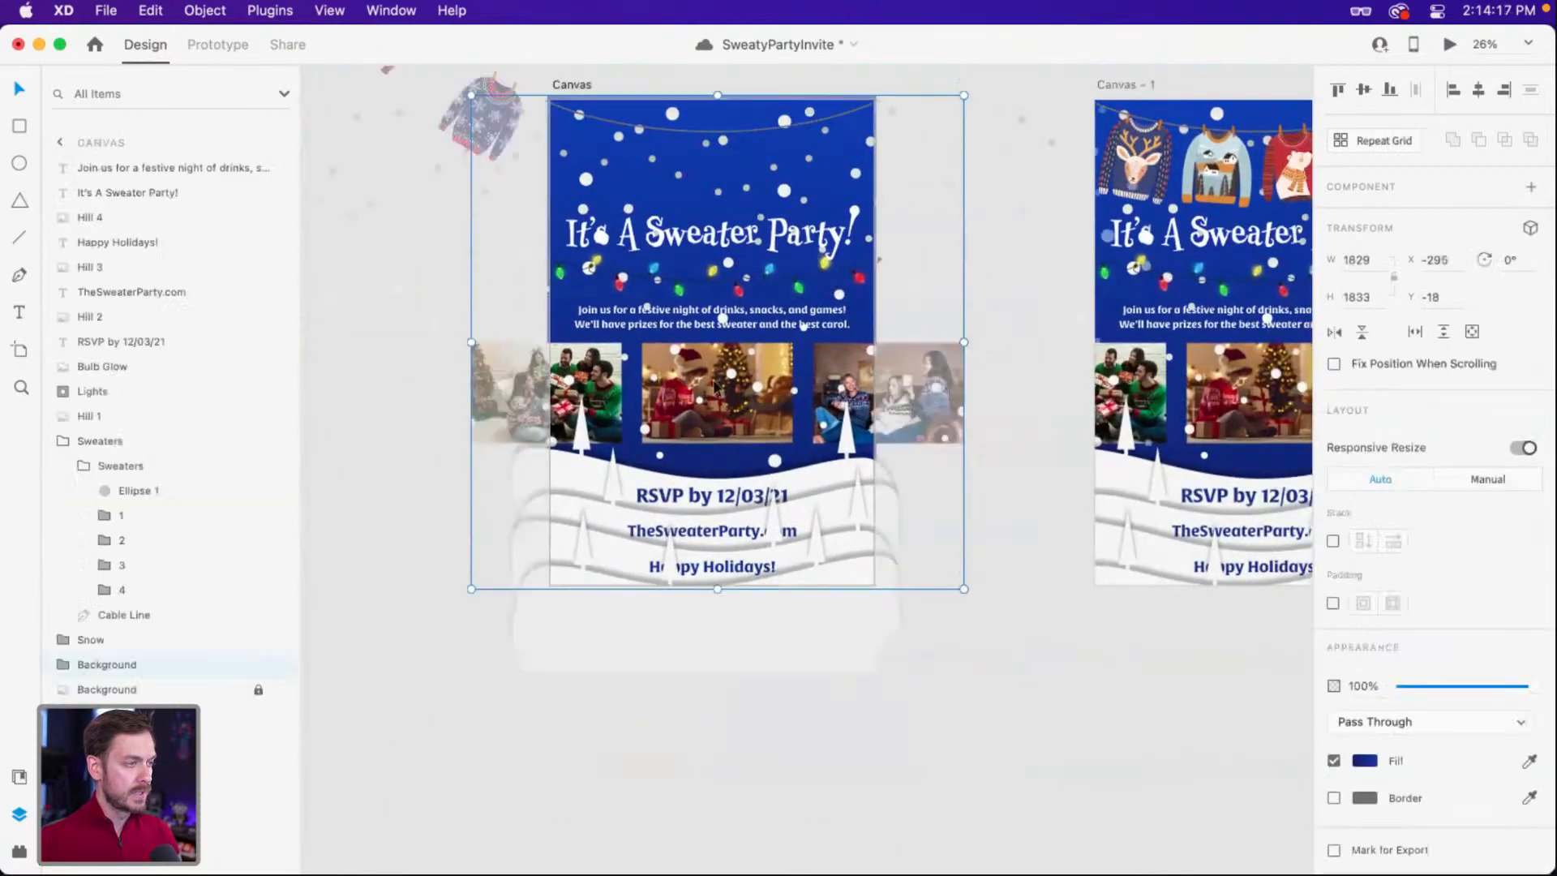
double_click(714, 385)
shift+click(587, 374)
shift+click(845, 375)
drag(845, 374, 1255, 343)
drag(1147, 370, 860, 396)
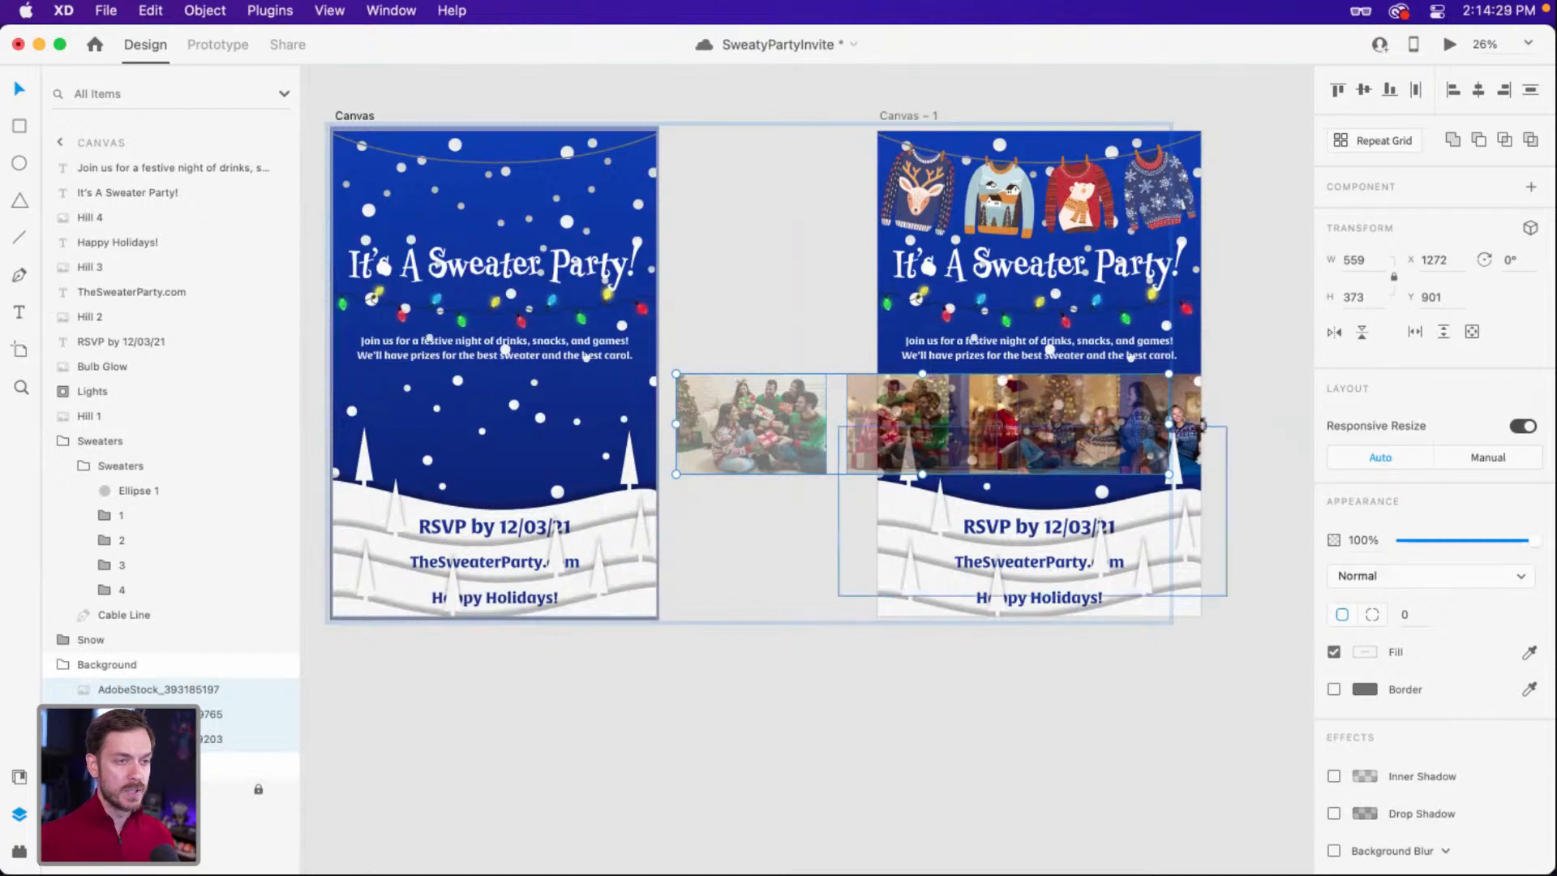
drag(1169, 424, 1286, 409)
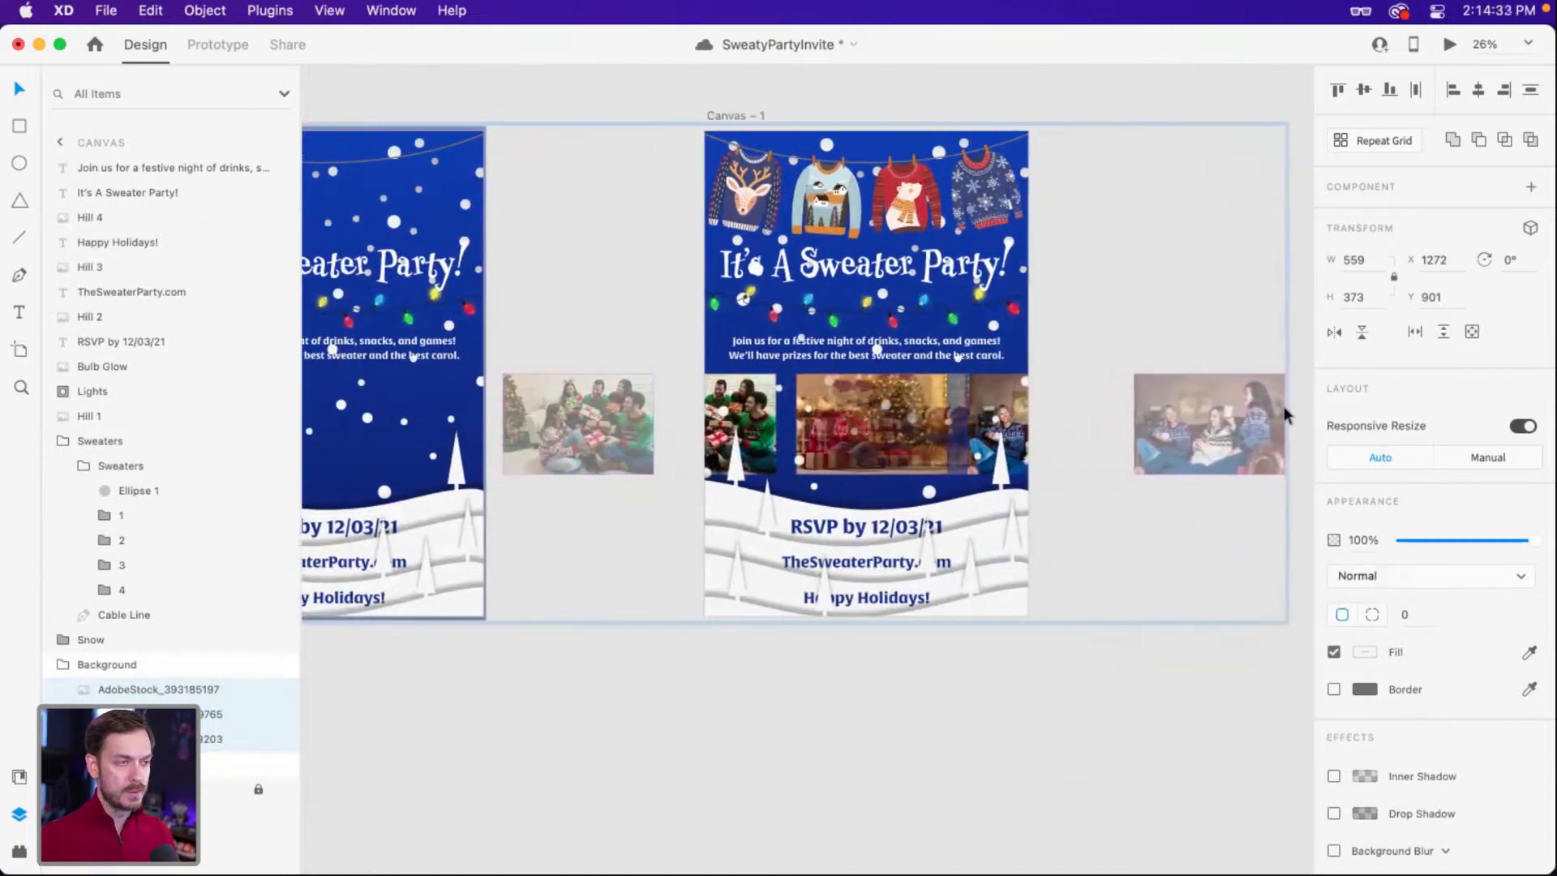
Link the Canvas artboard to Canvas – 1 with a timed Auto-Animate interaction and preview the photos' entrance.
scroll(719, 177, left, 5)
click(625, 130)
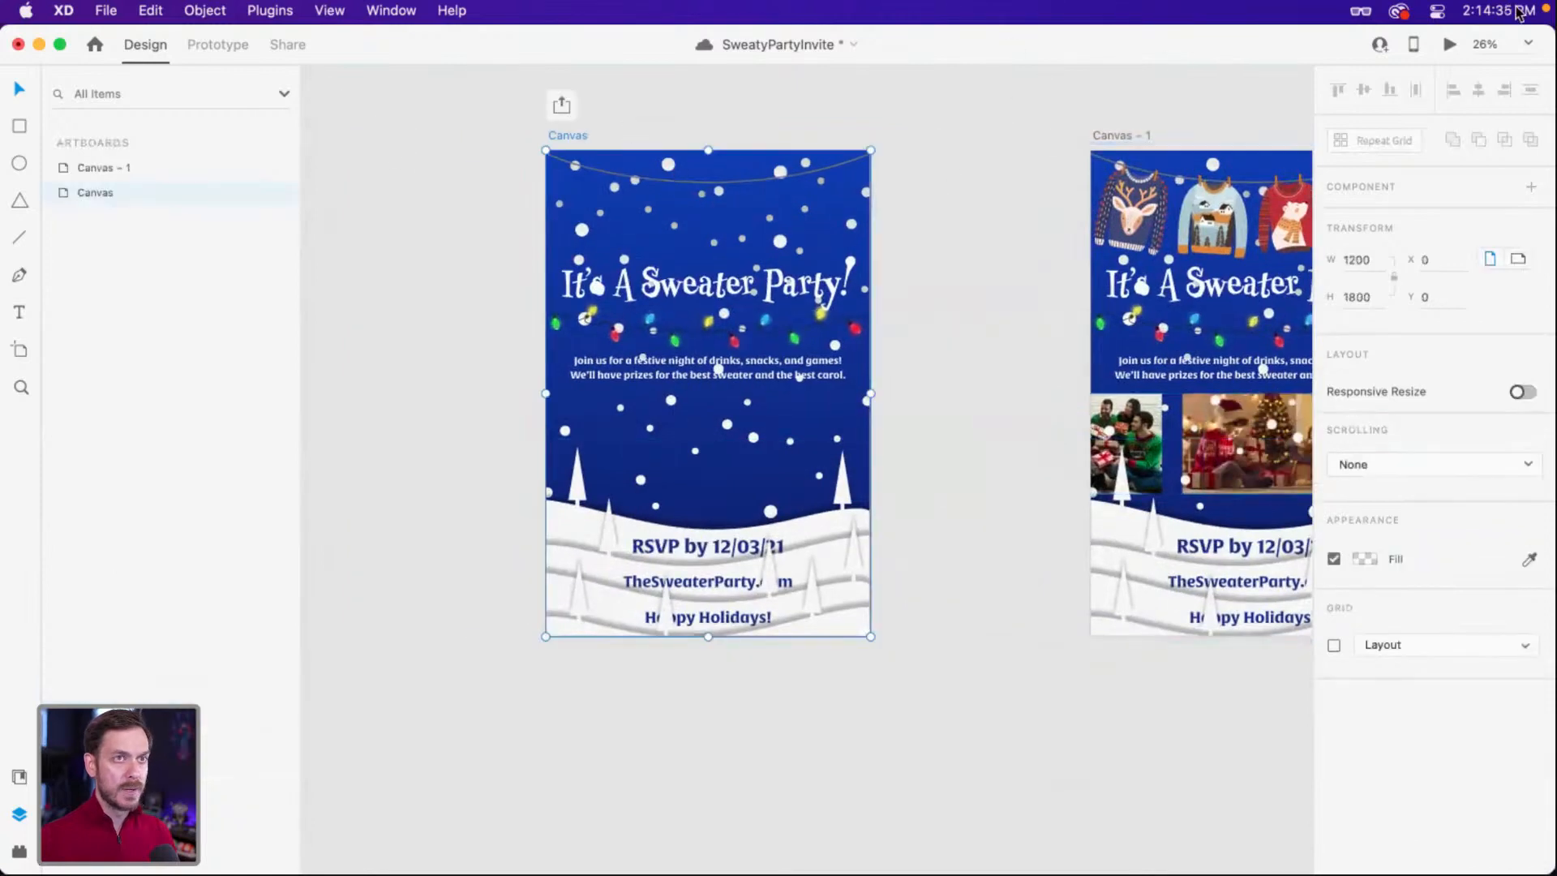
key(super+Return)
key(super+w)
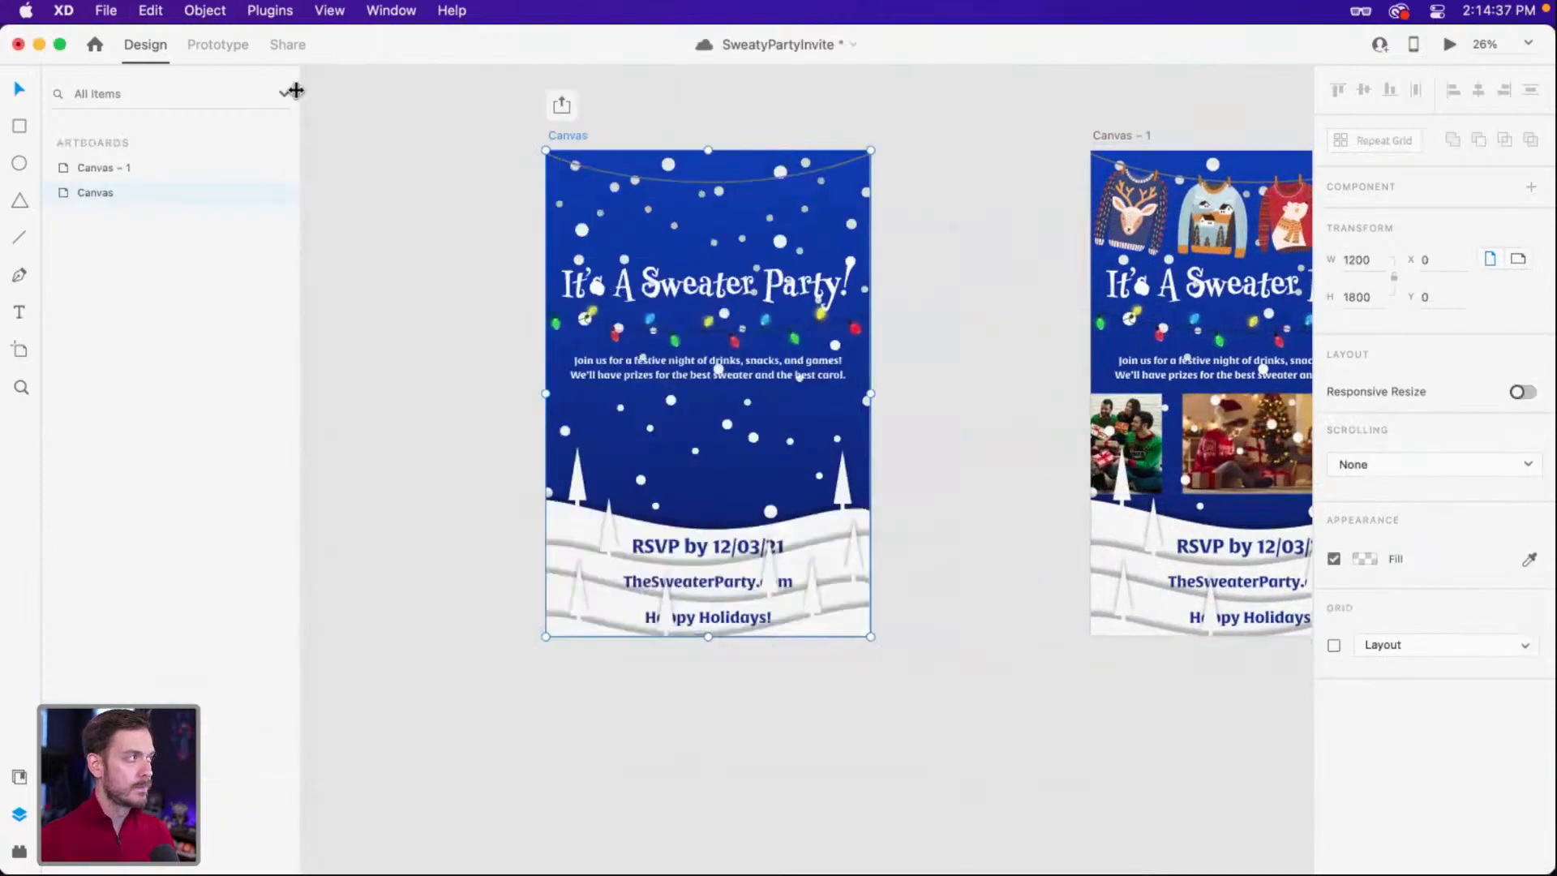
click(219, 49)
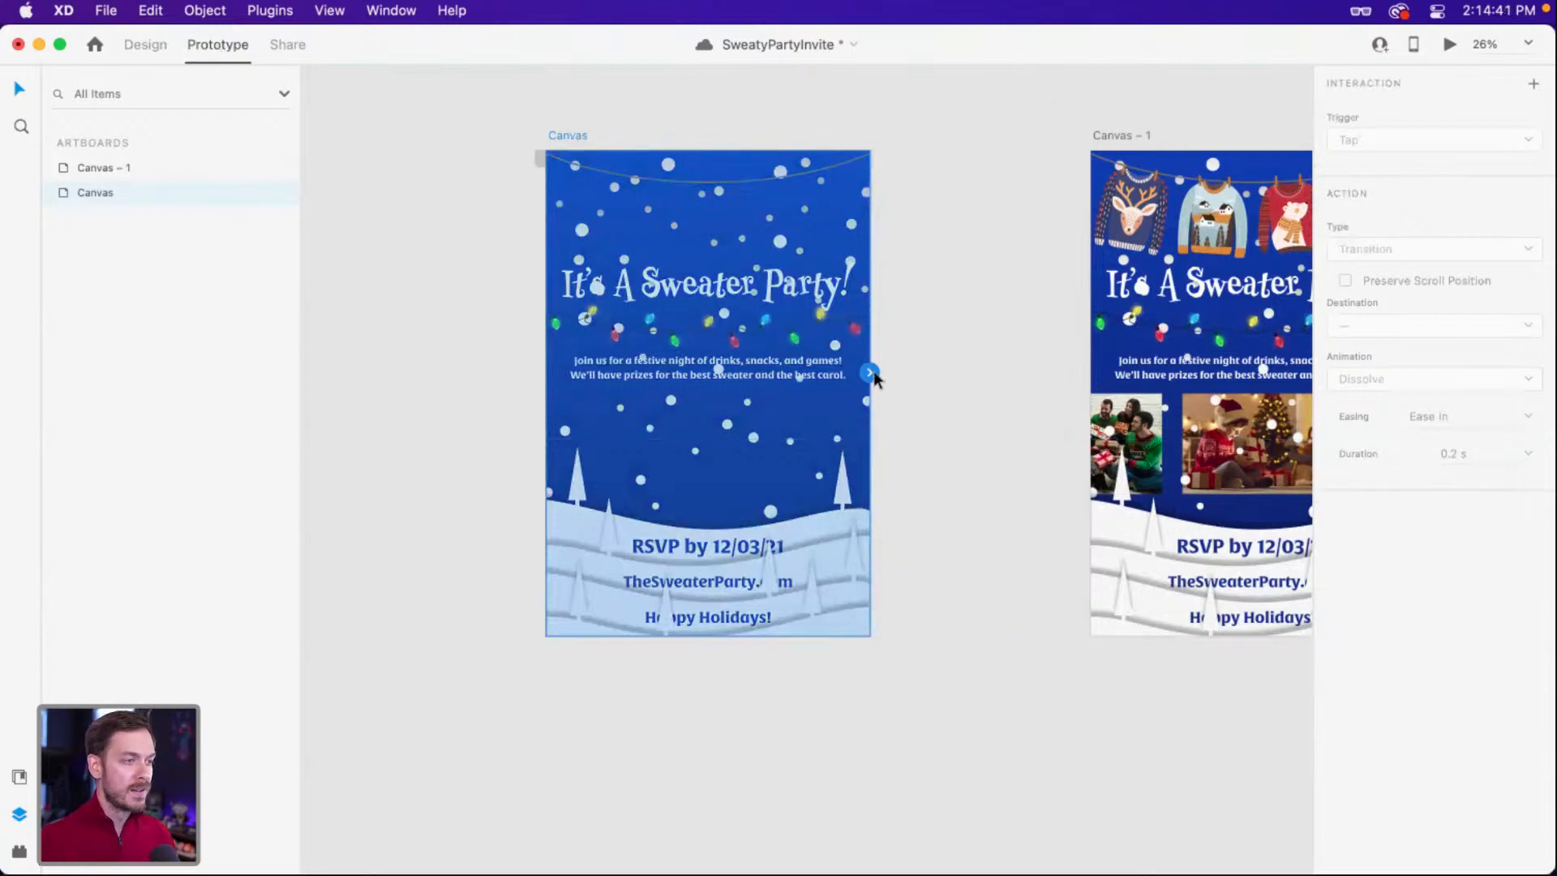
drag(869, 373, 1144, 283)
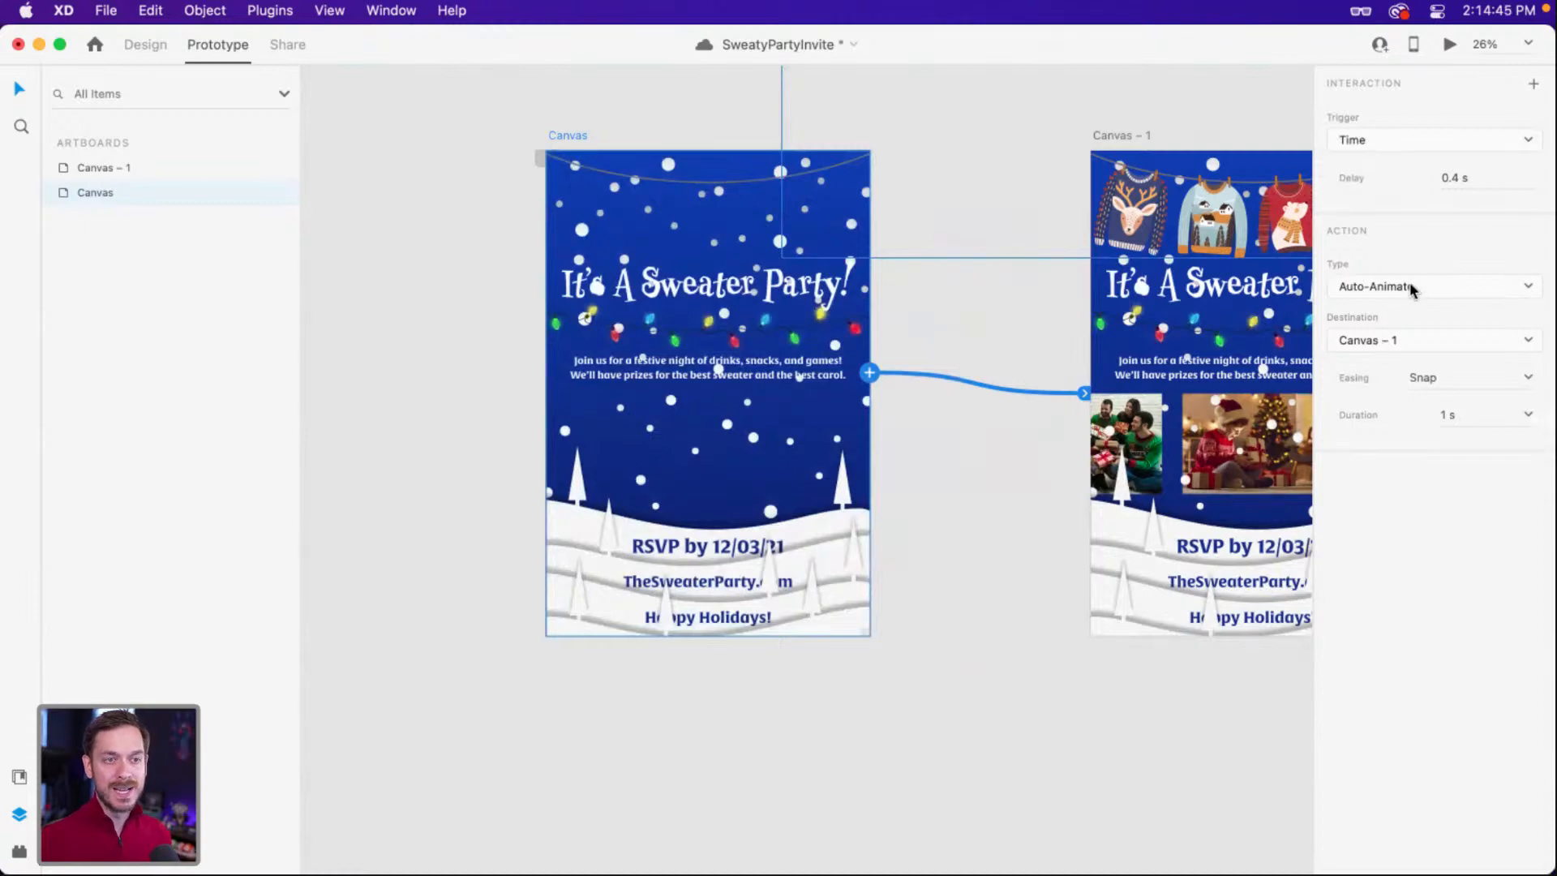
click(1450, 43)
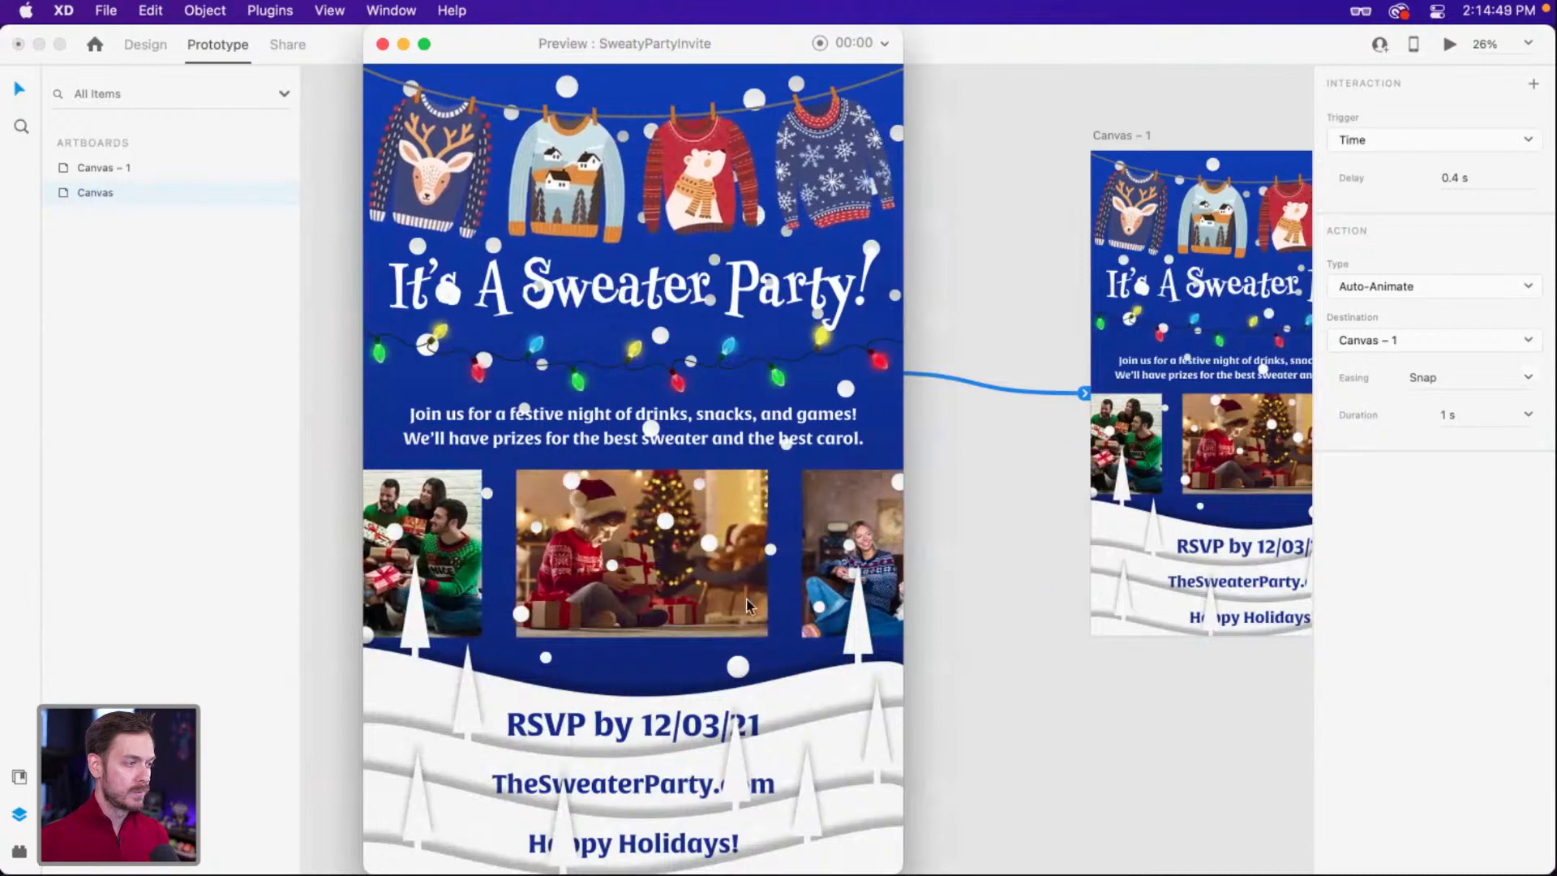
key(super+w)
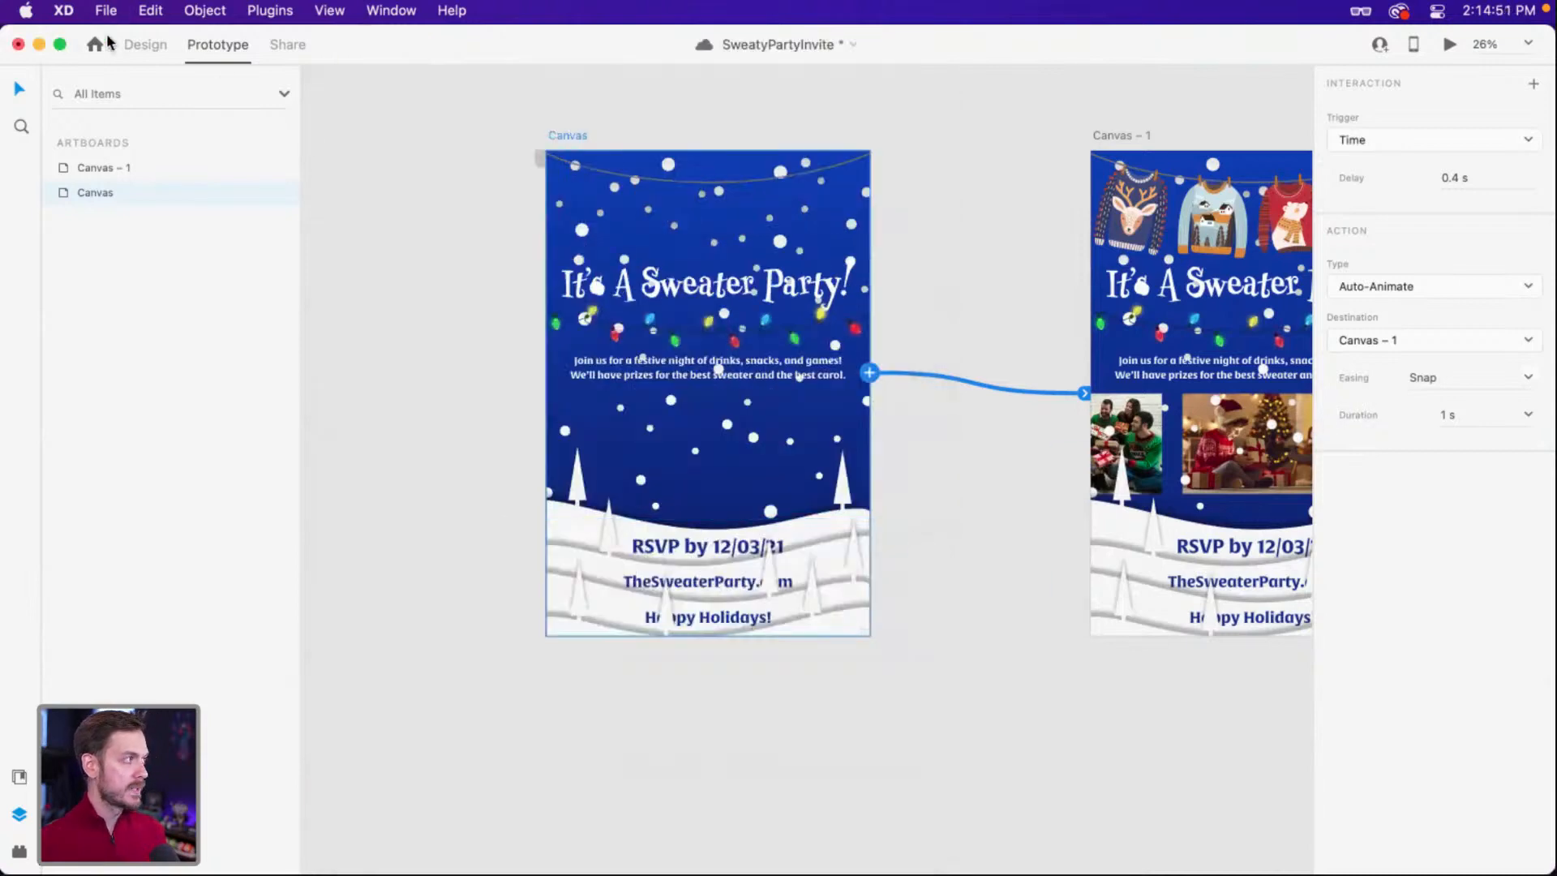
Delete the Snow group from the first artboard in the design view.
click(145, 44)
click(742, 446)
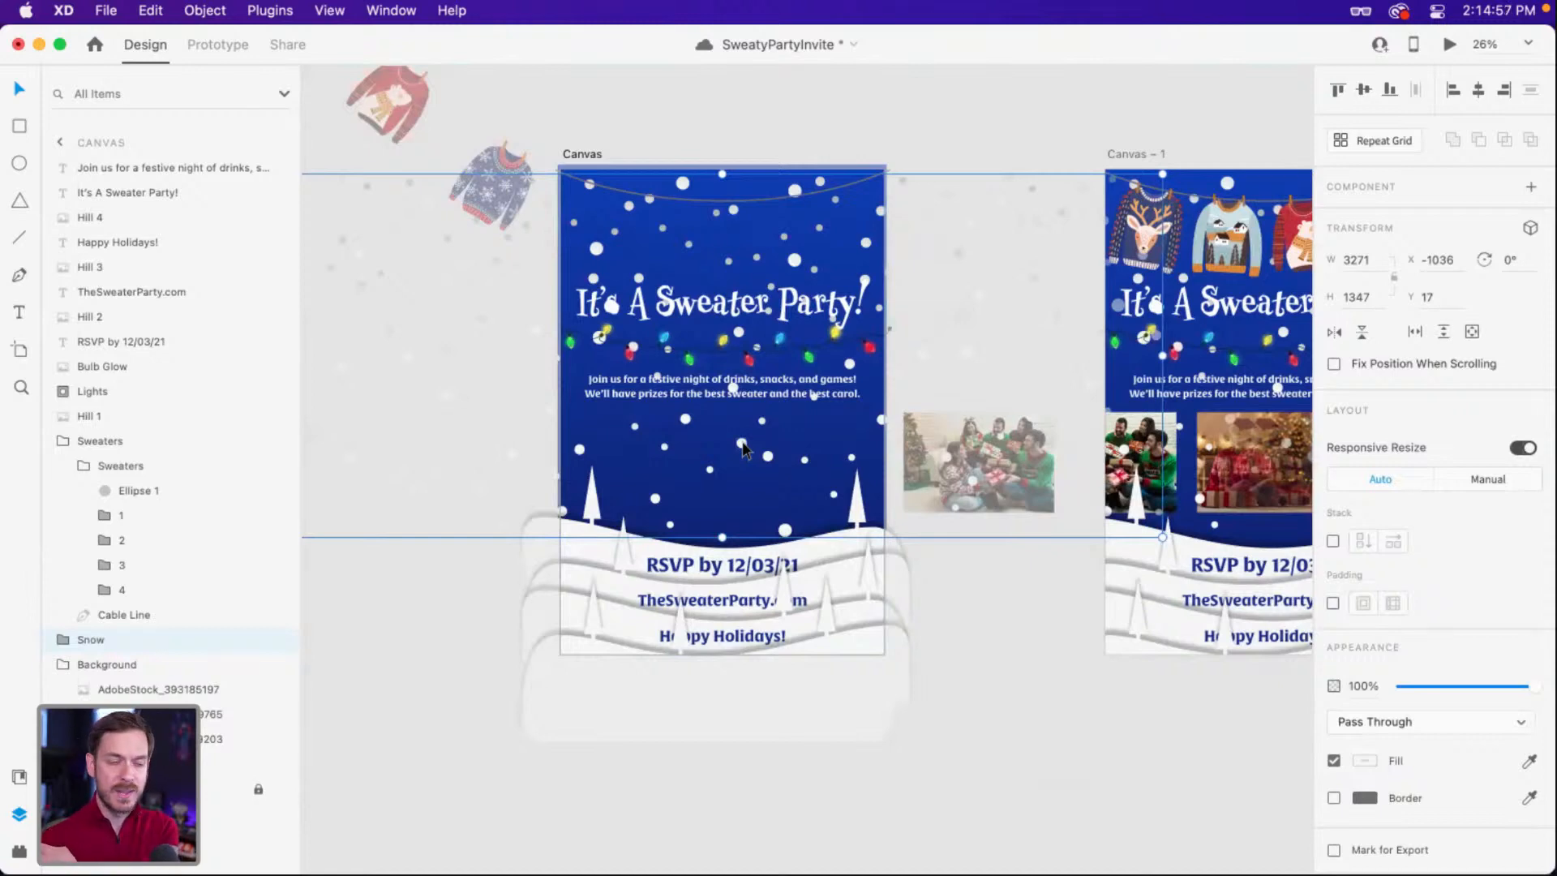
double_click(742, 445)
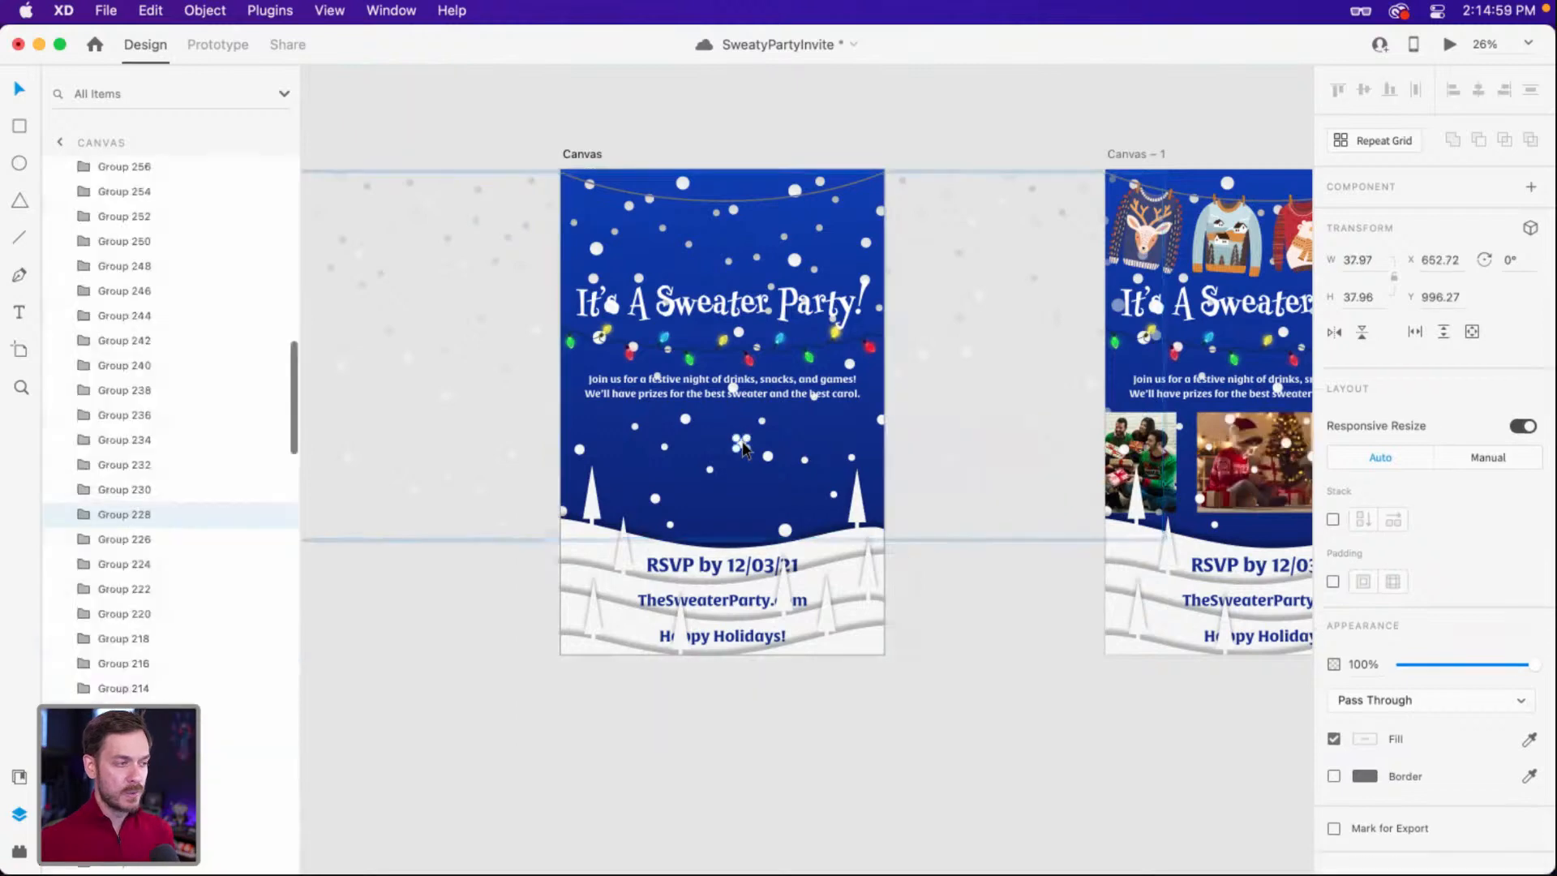
key(Escape)
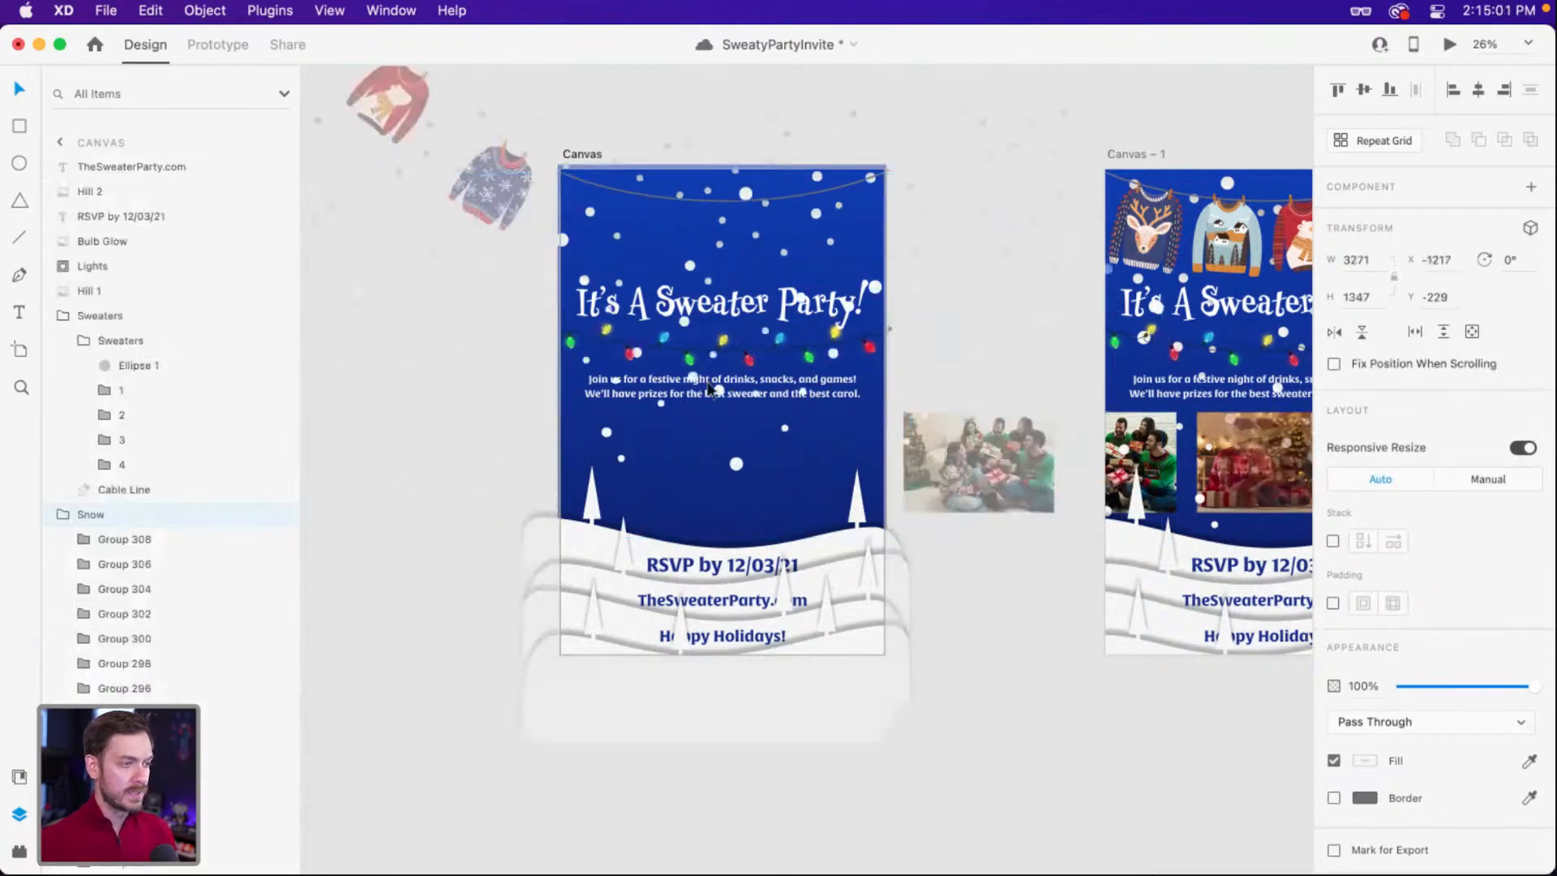
key(Delete)
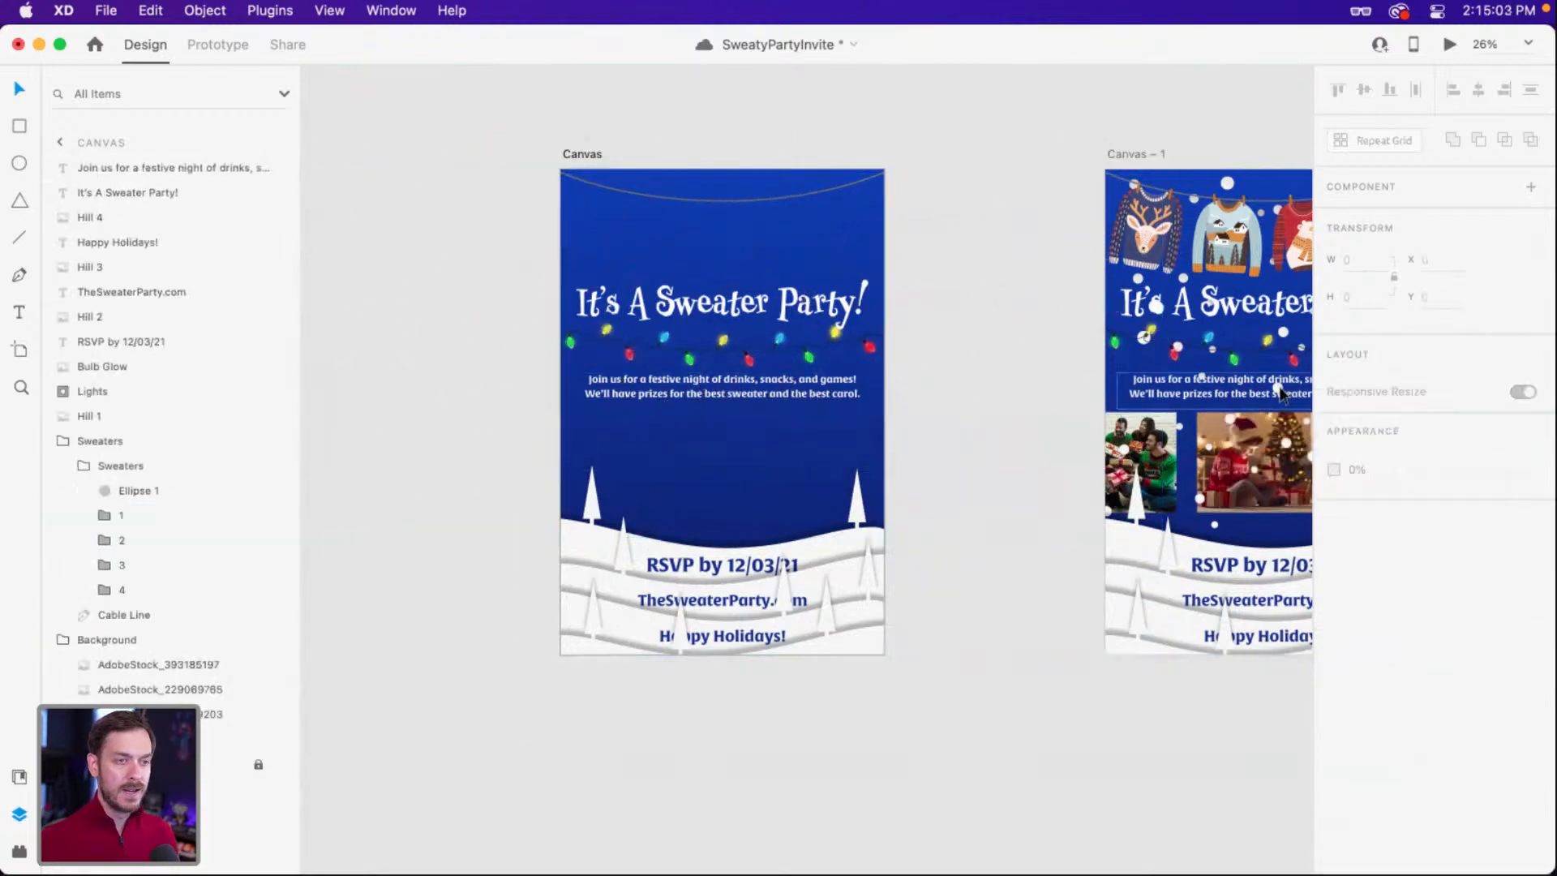
Delete the Snow group from the Canvas – 1 artboard.
click(1214, 531)
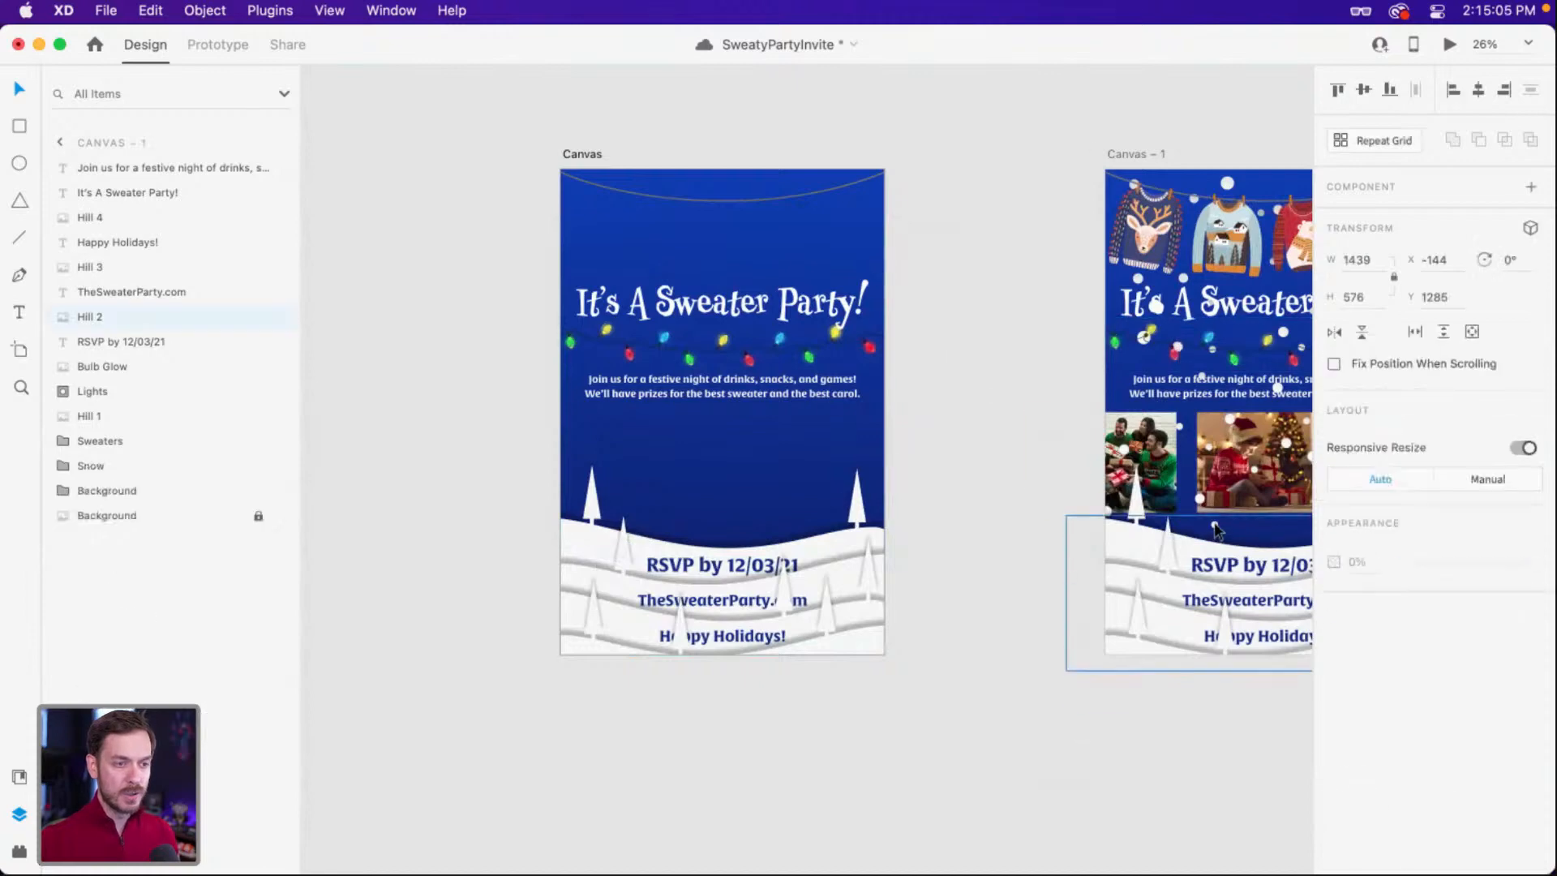
scroll(1214, 531, right, 5)
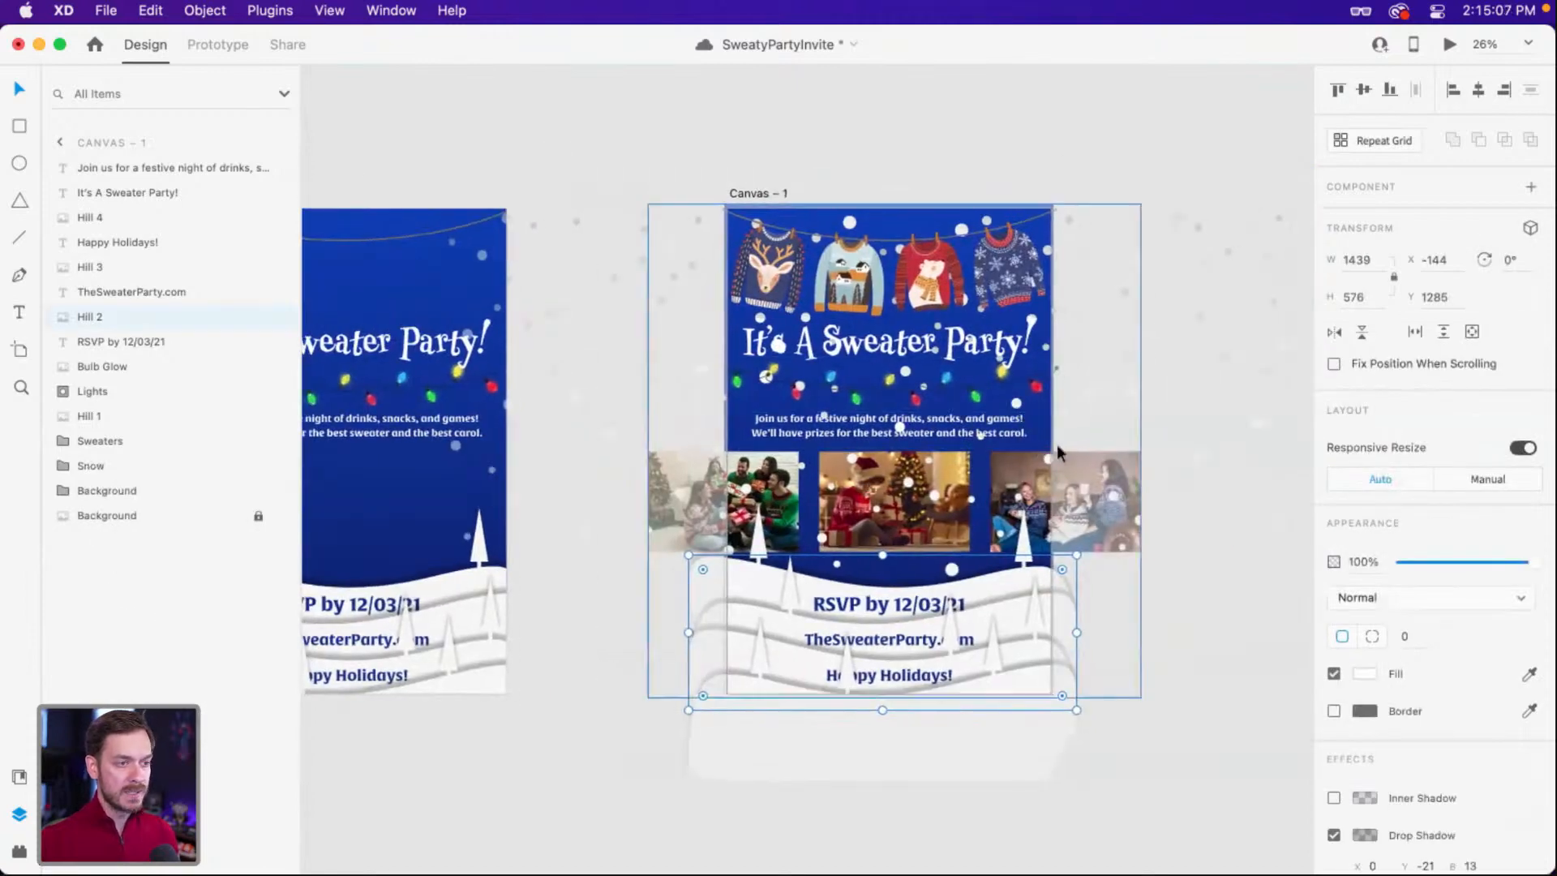
click(1133, 394)
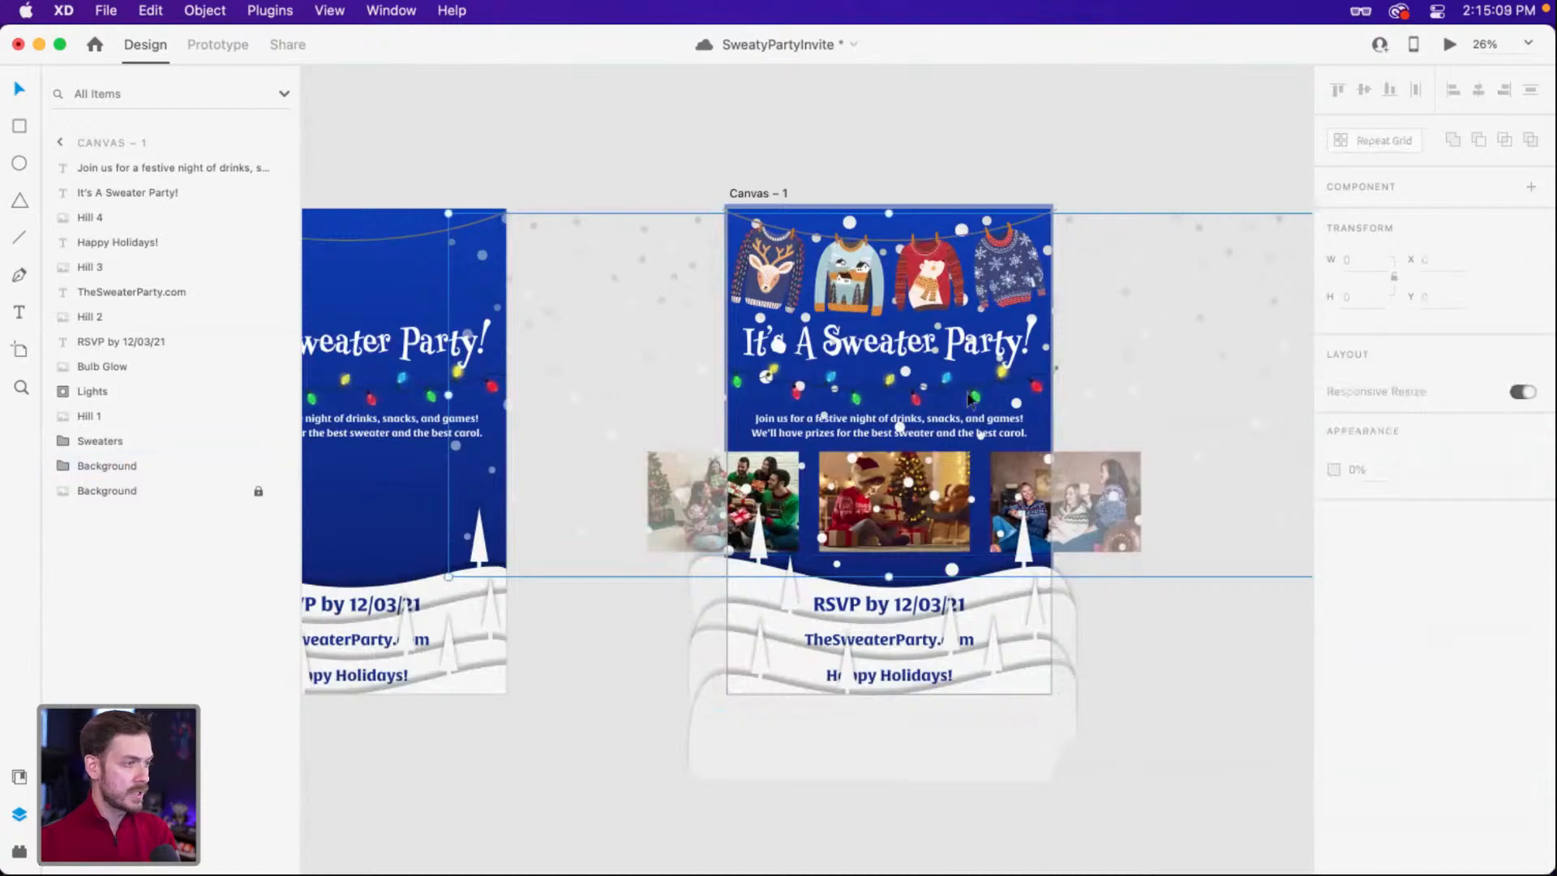
Search the LottieFiles plugin's animation library for "snow".
click(629, 348)
drag(629, 347, 931, 357)
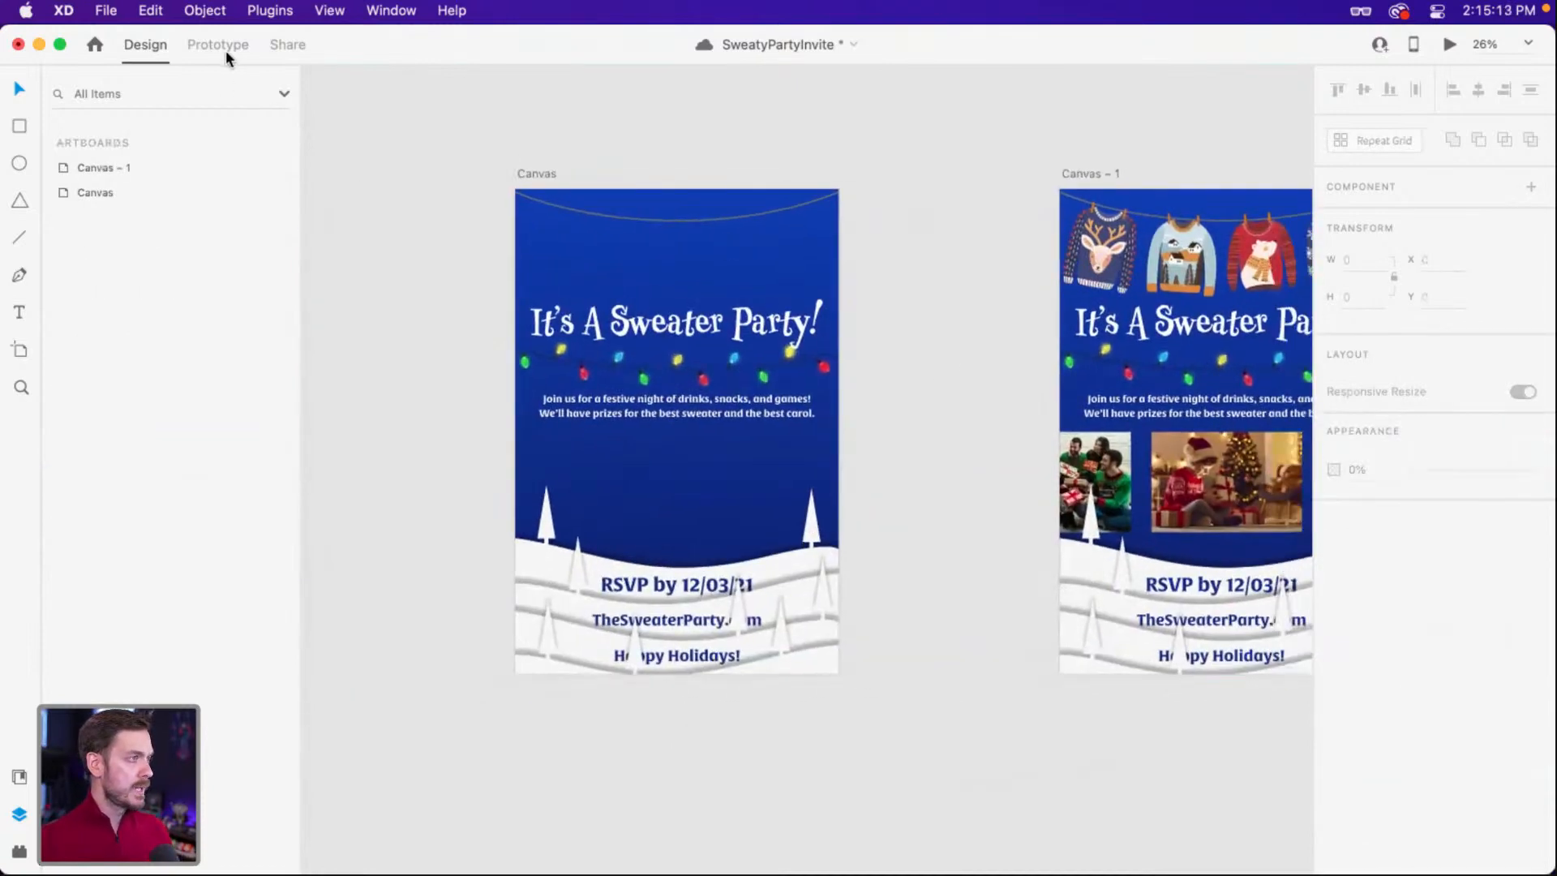
drag(902, 207, 815, 206)
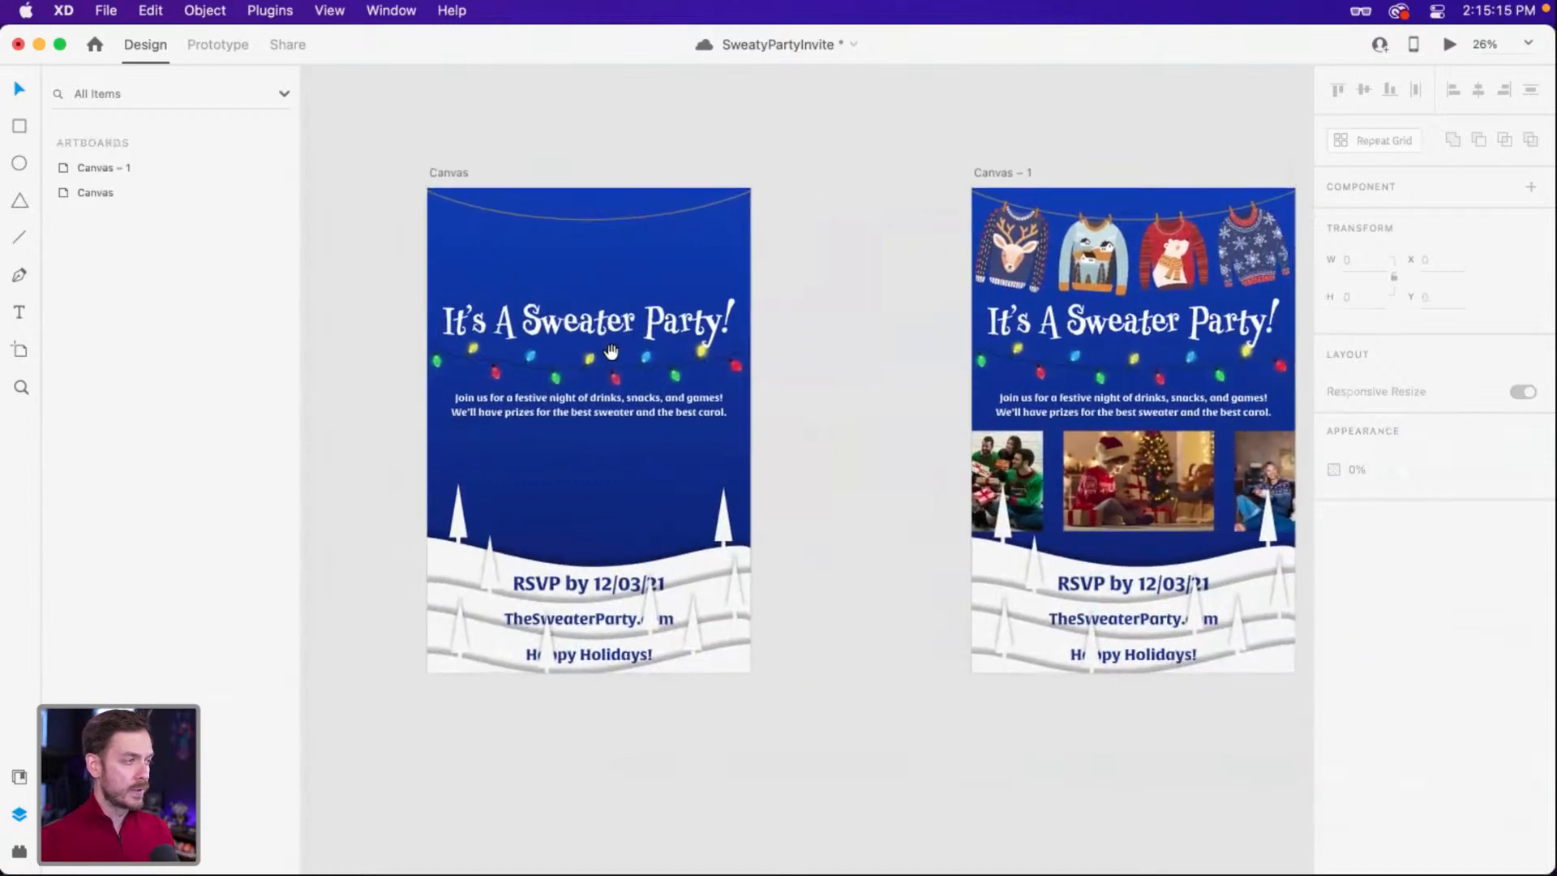
scroll(515, 403, up, 3)
drag(567, 371, 679, 434)
scroll(674, 432, down, 2)
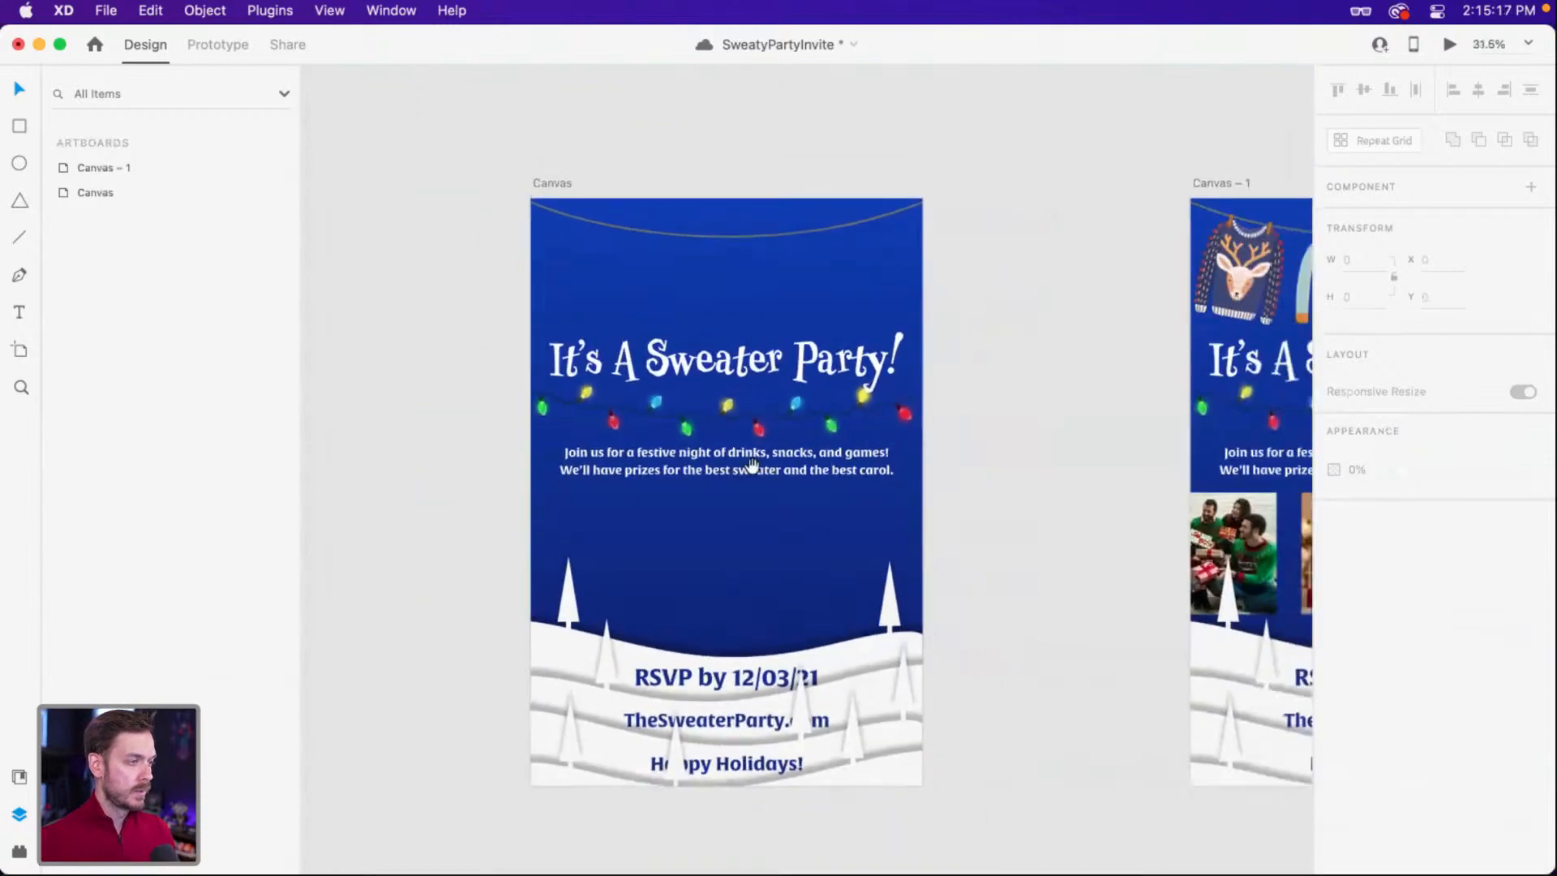
drag(751, 468, 718, 435)
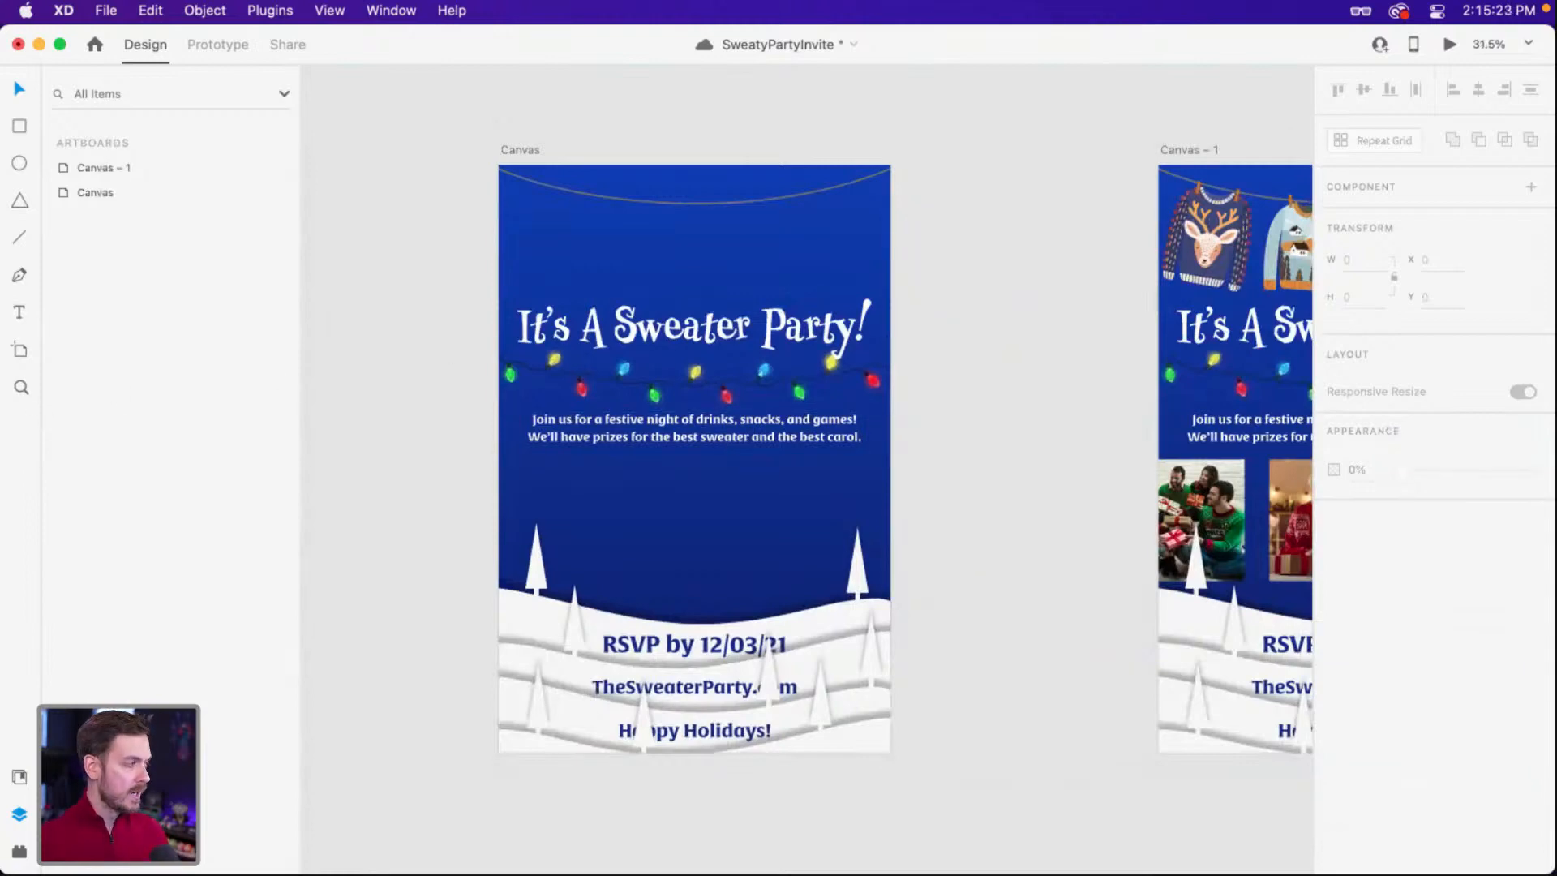
click(19, 851)
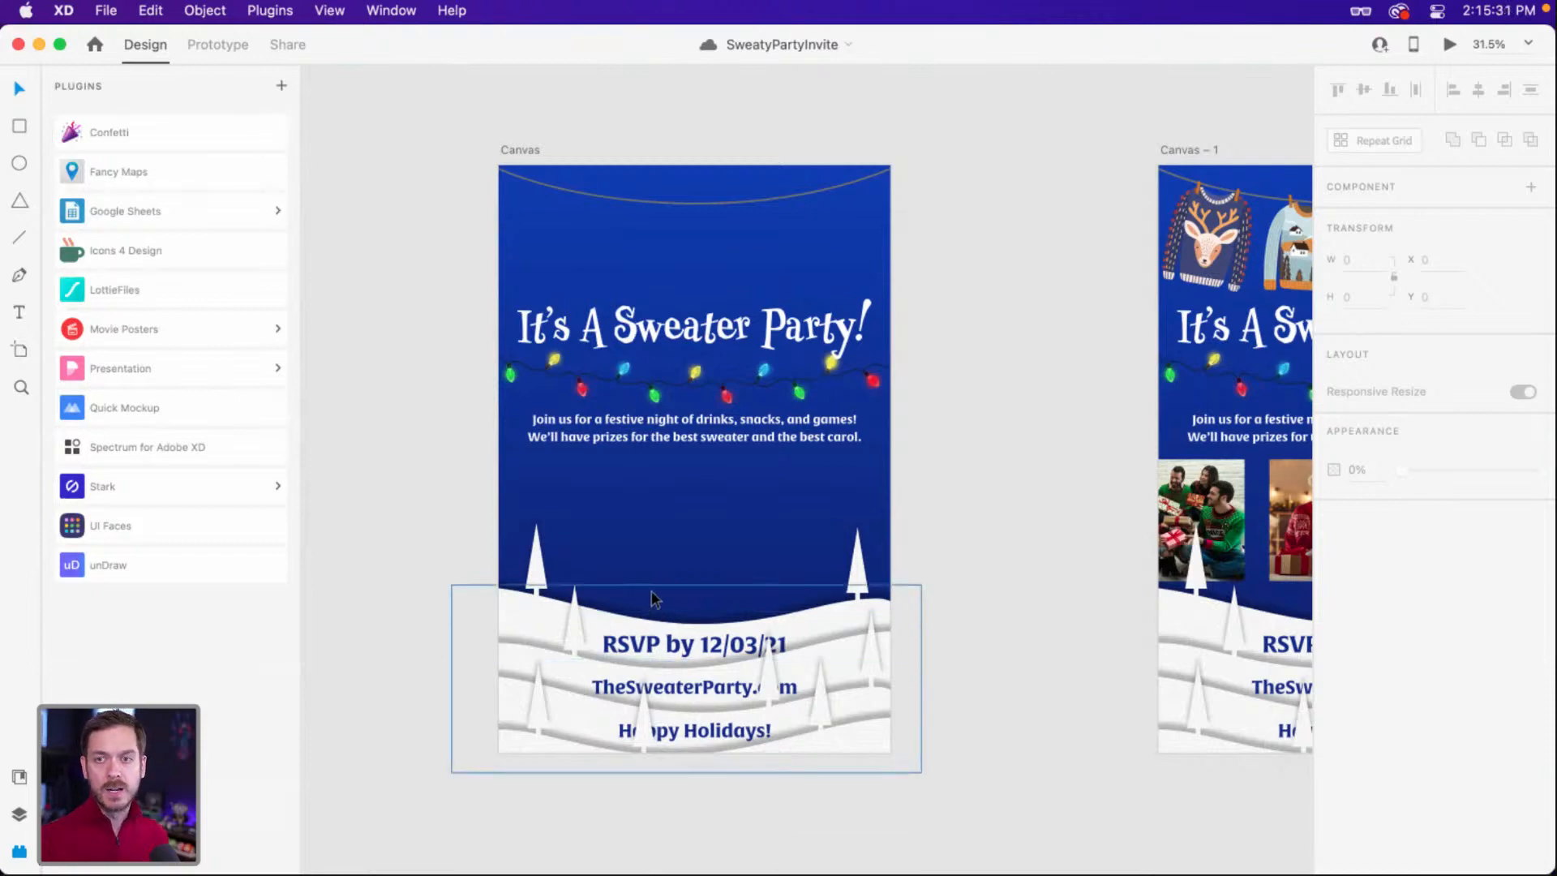
click(186, 295)
click(160, 264)
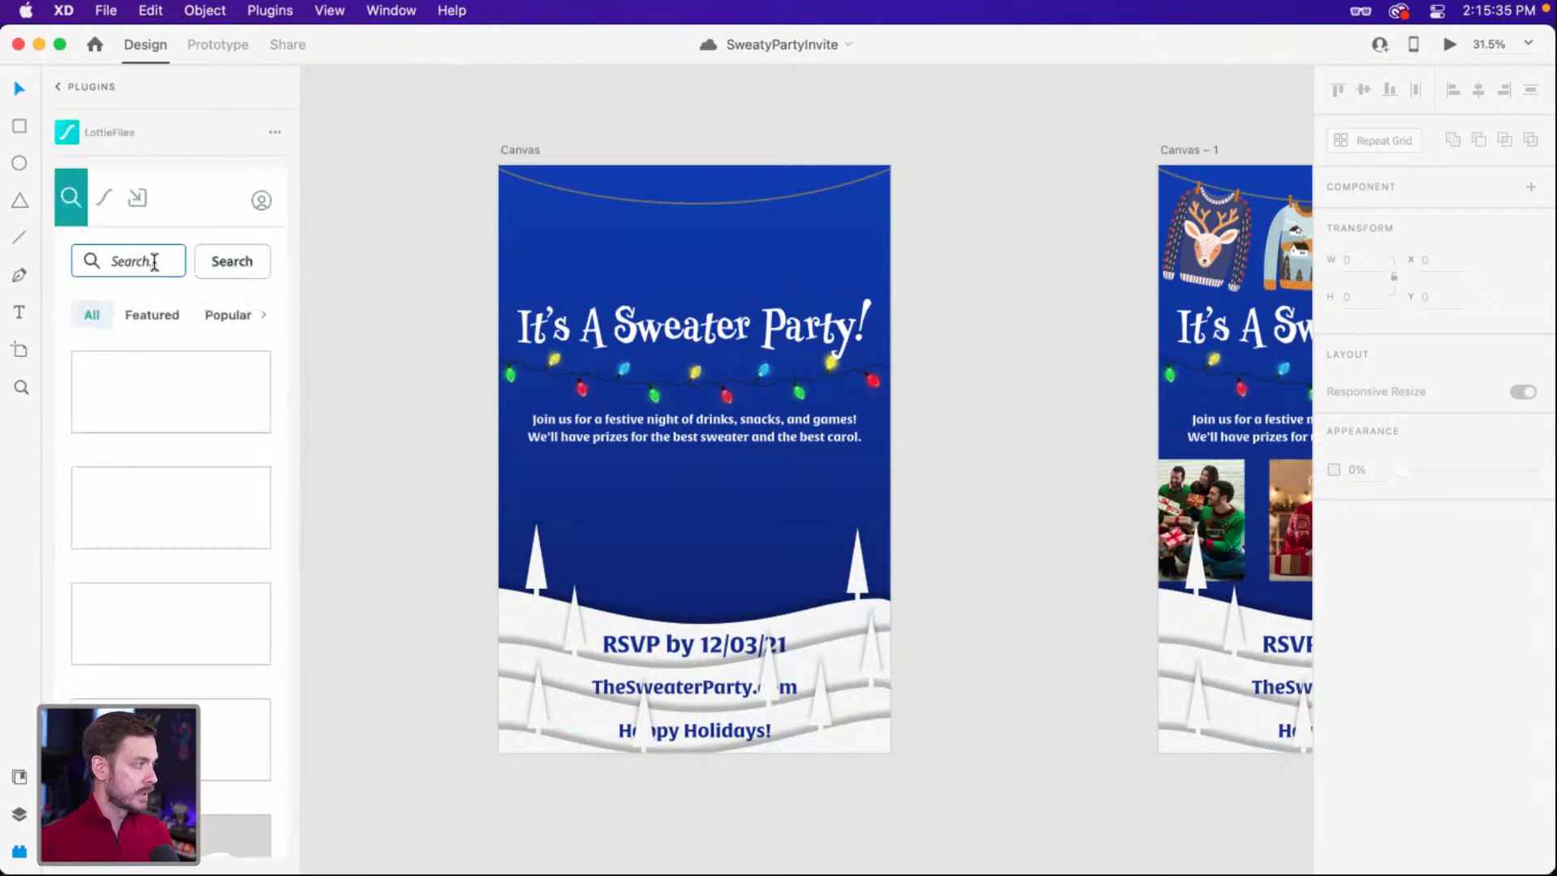
text(snow)
key(Return)
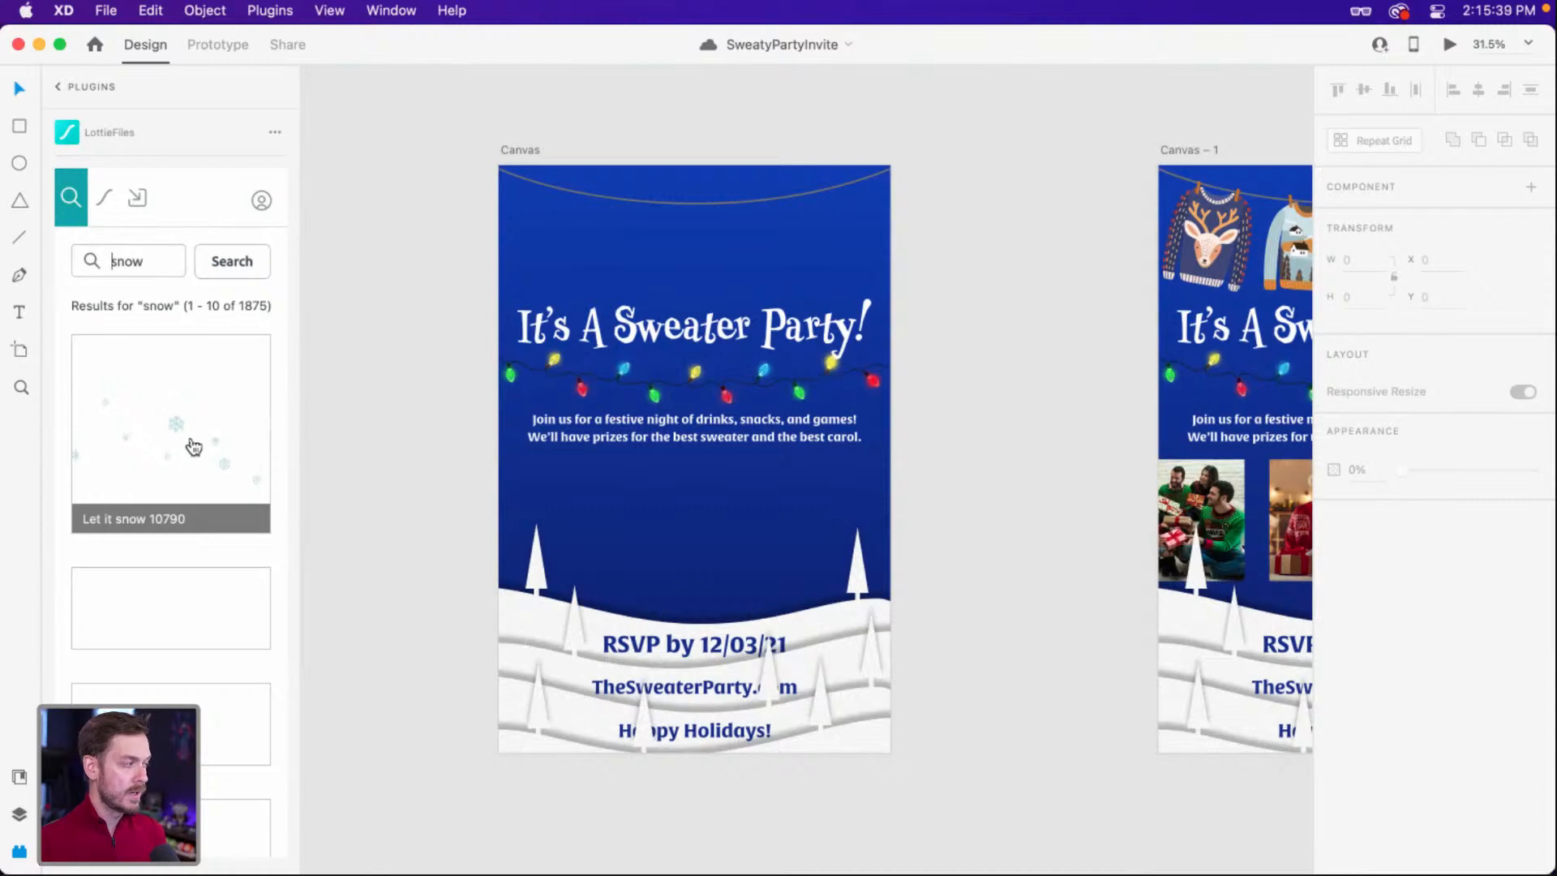
Place the Snow Fall animation on the first artboard, scaled to 1224 by 1530 at X -12, Y 0.
scroll(199, 454, down, 5)
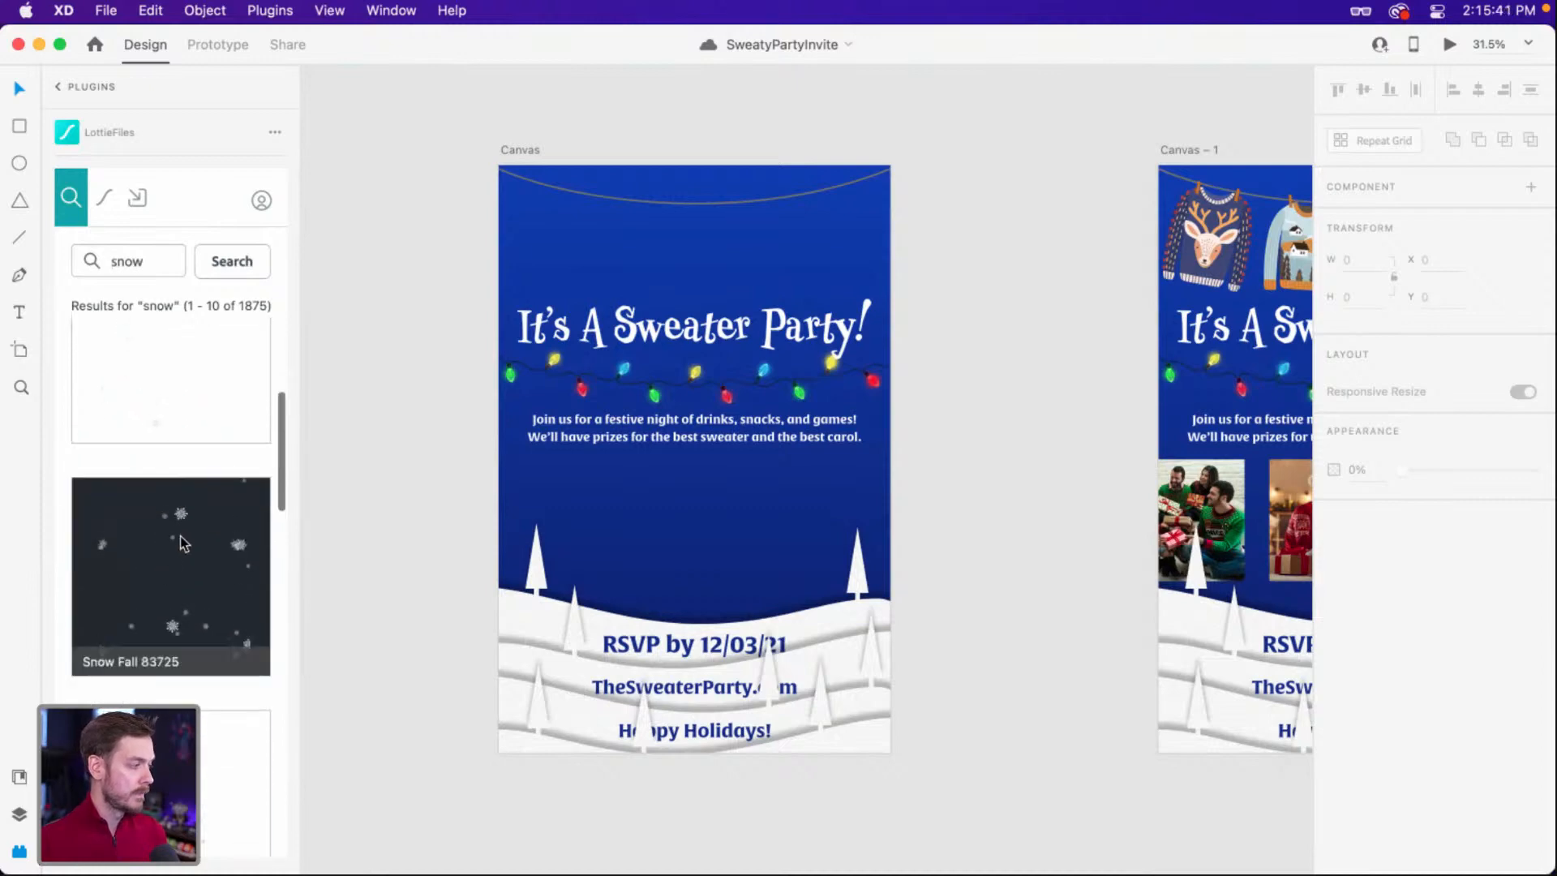
drag(161, 572, 378, 303)
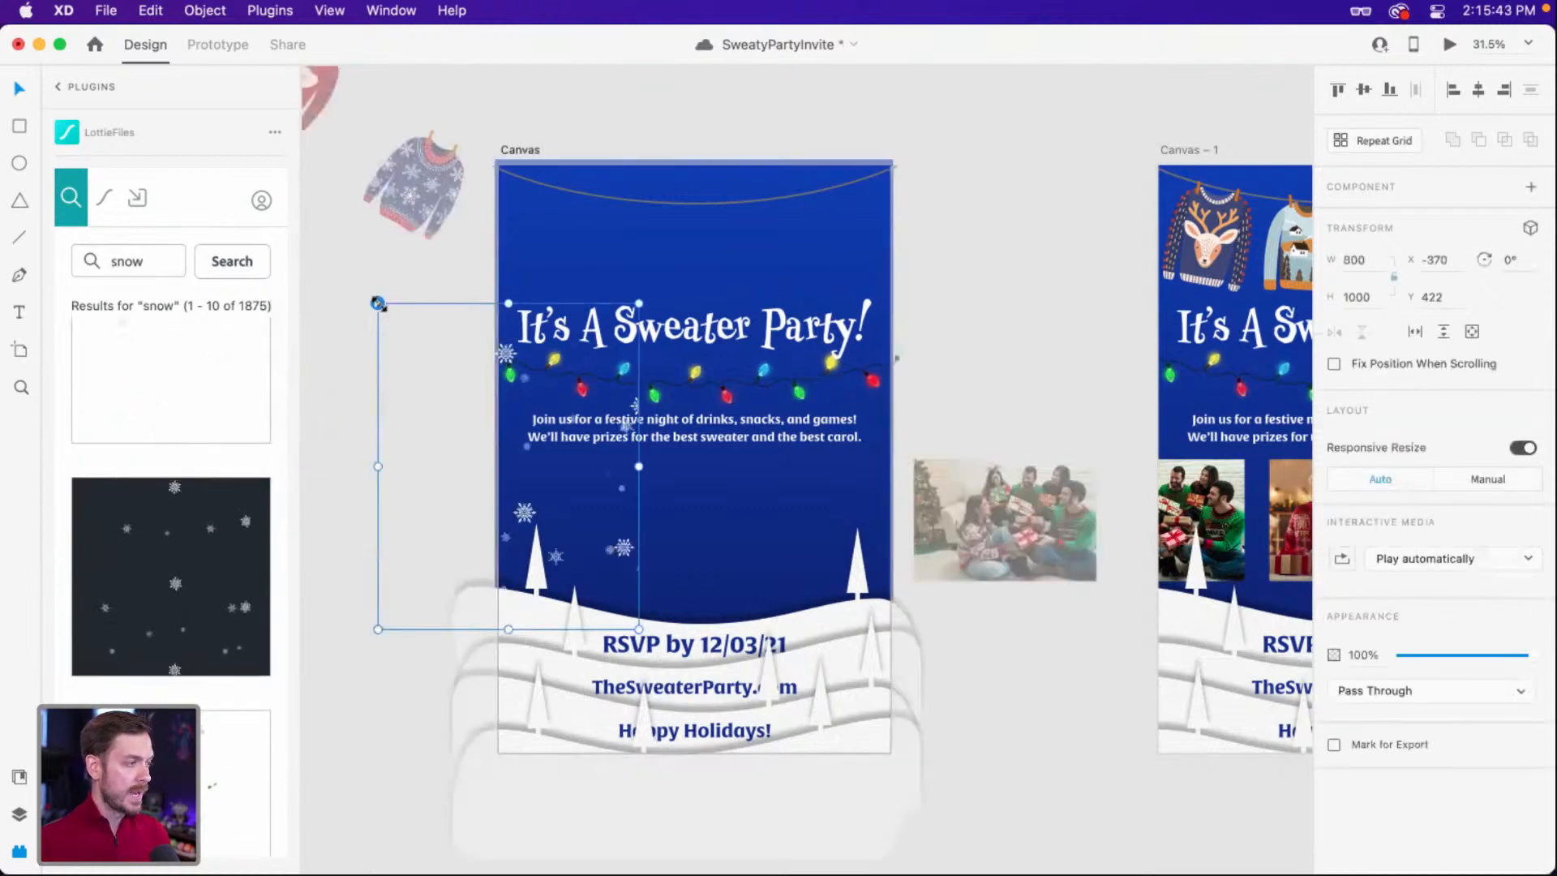
drag(508, 348, 685, 202)
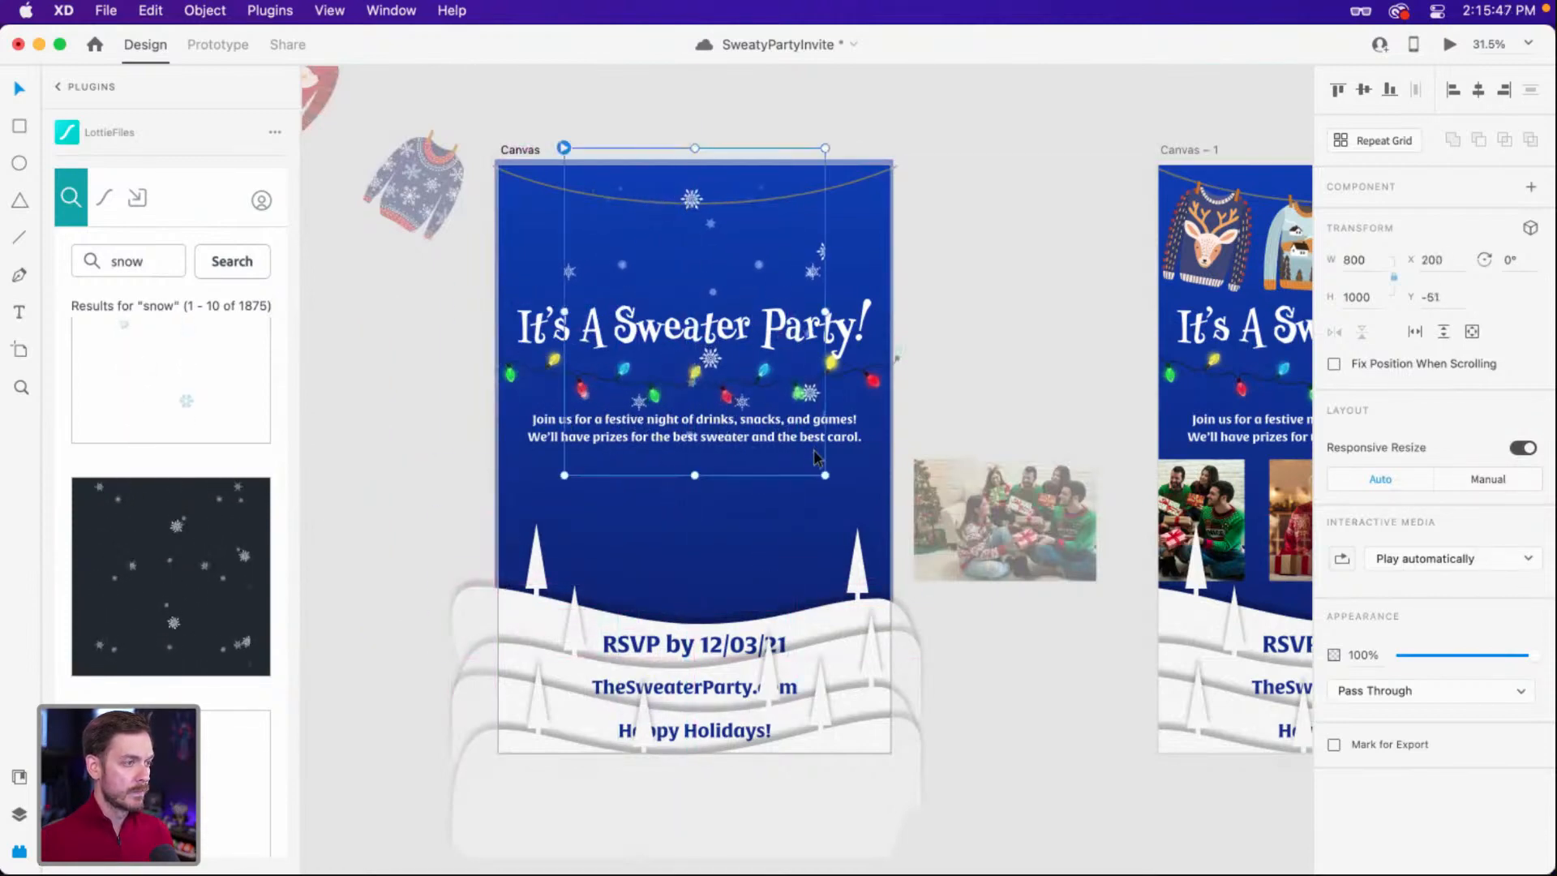
drag(827, 477, 891, 557)
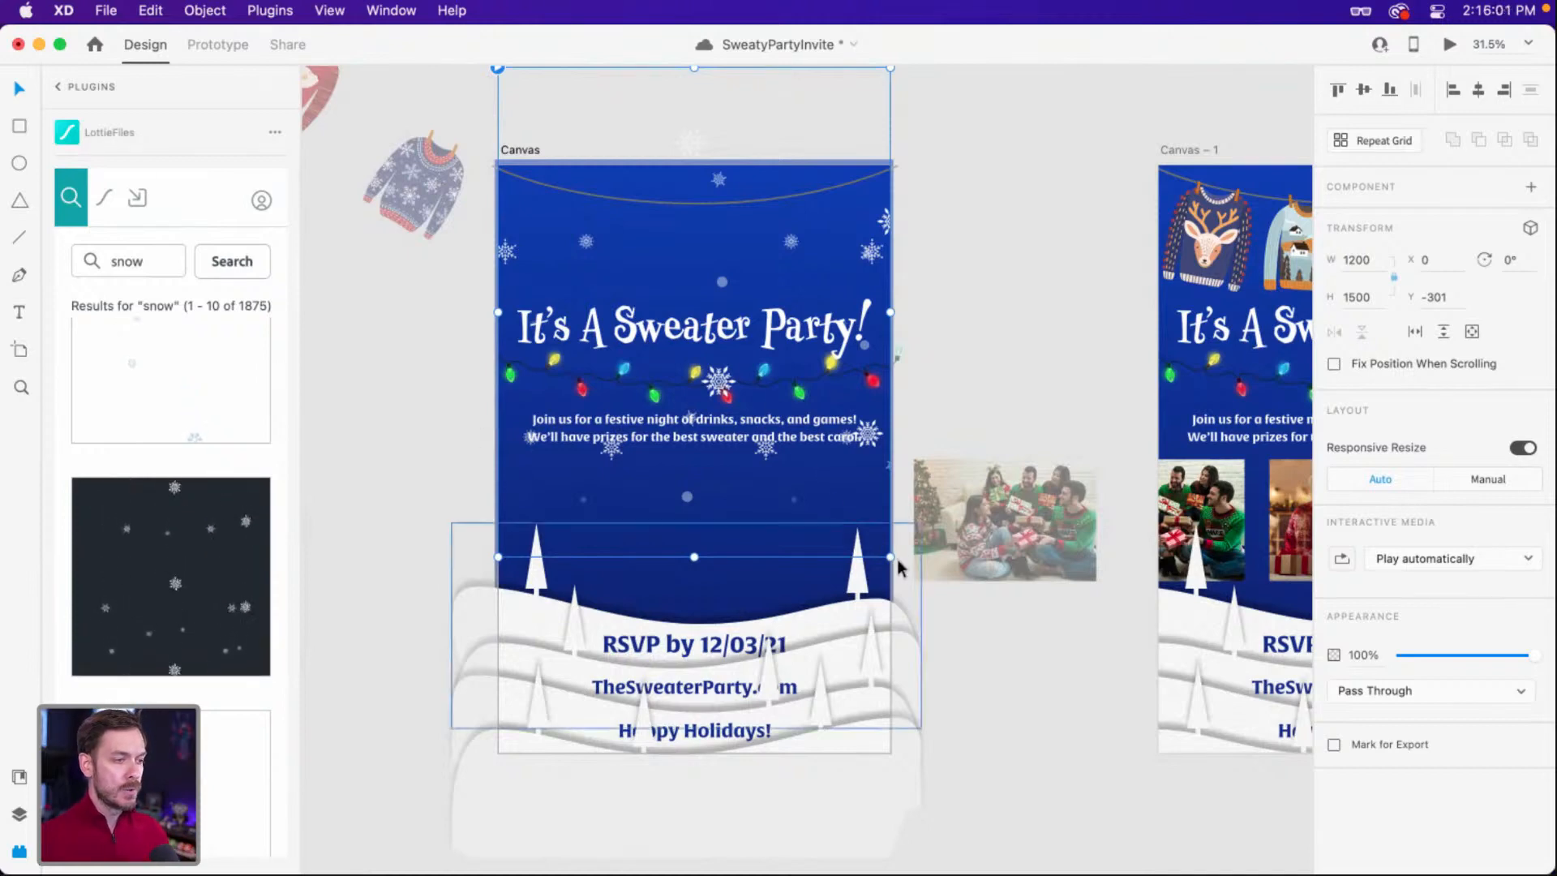
mouse_move(897, 558)
mouse_down()
mouse_move(1067, 733)
mouse_move(944, 572)
mouse_move(1095, 719)
mouse_move(895, 560)
mouse_up()
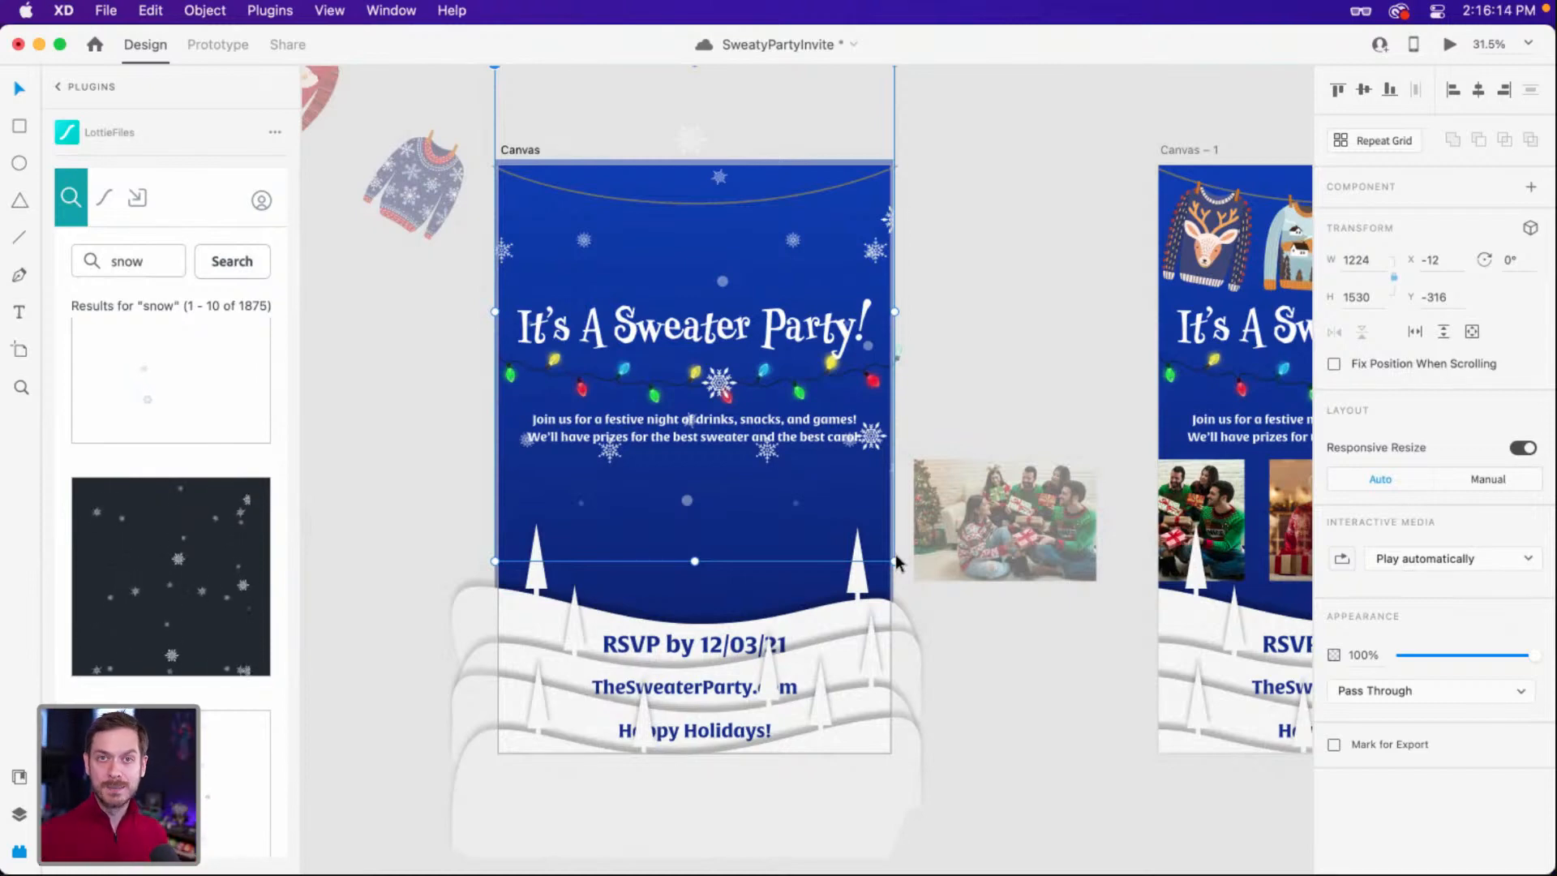
click(61, 87)
drag(720, 383, 721, 482)
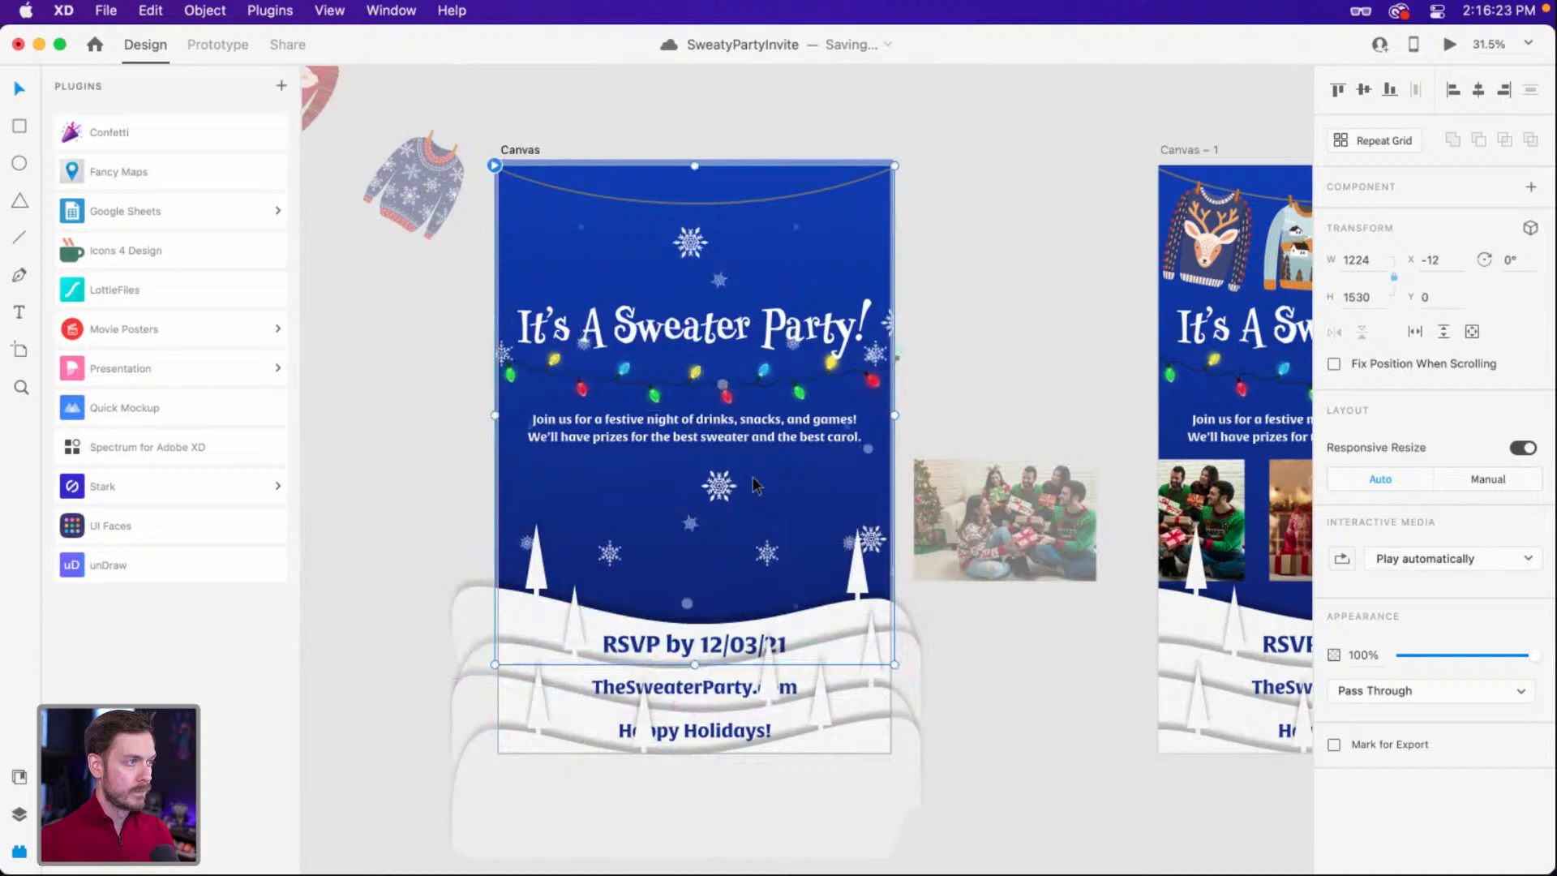
Set the snow animation to play automatically on a loop and preview the invitation.
click(1522, 567)
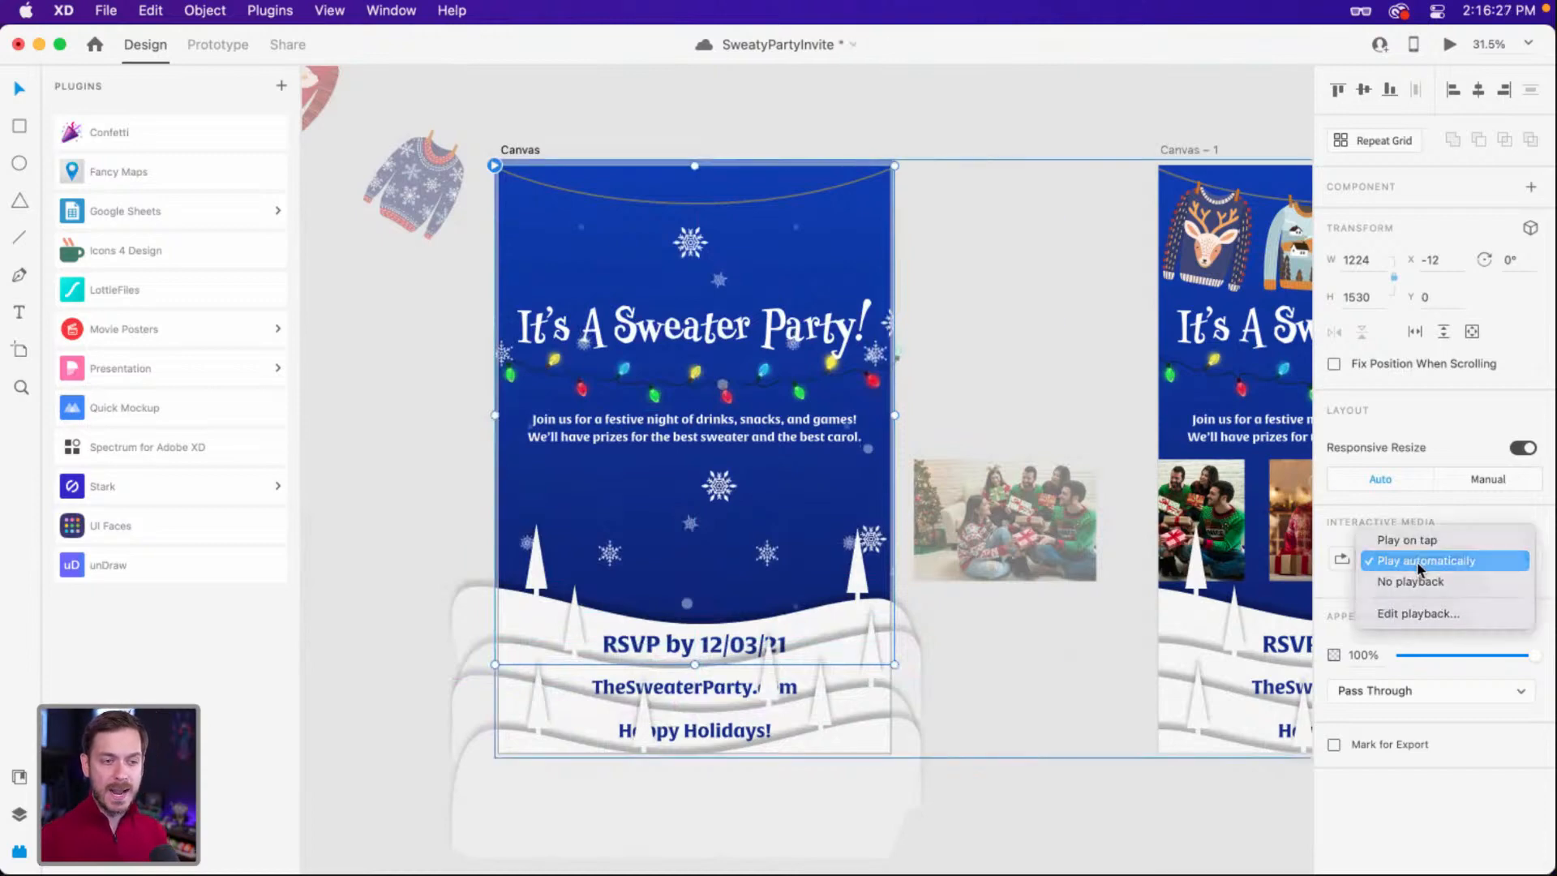
click(1378, 561)
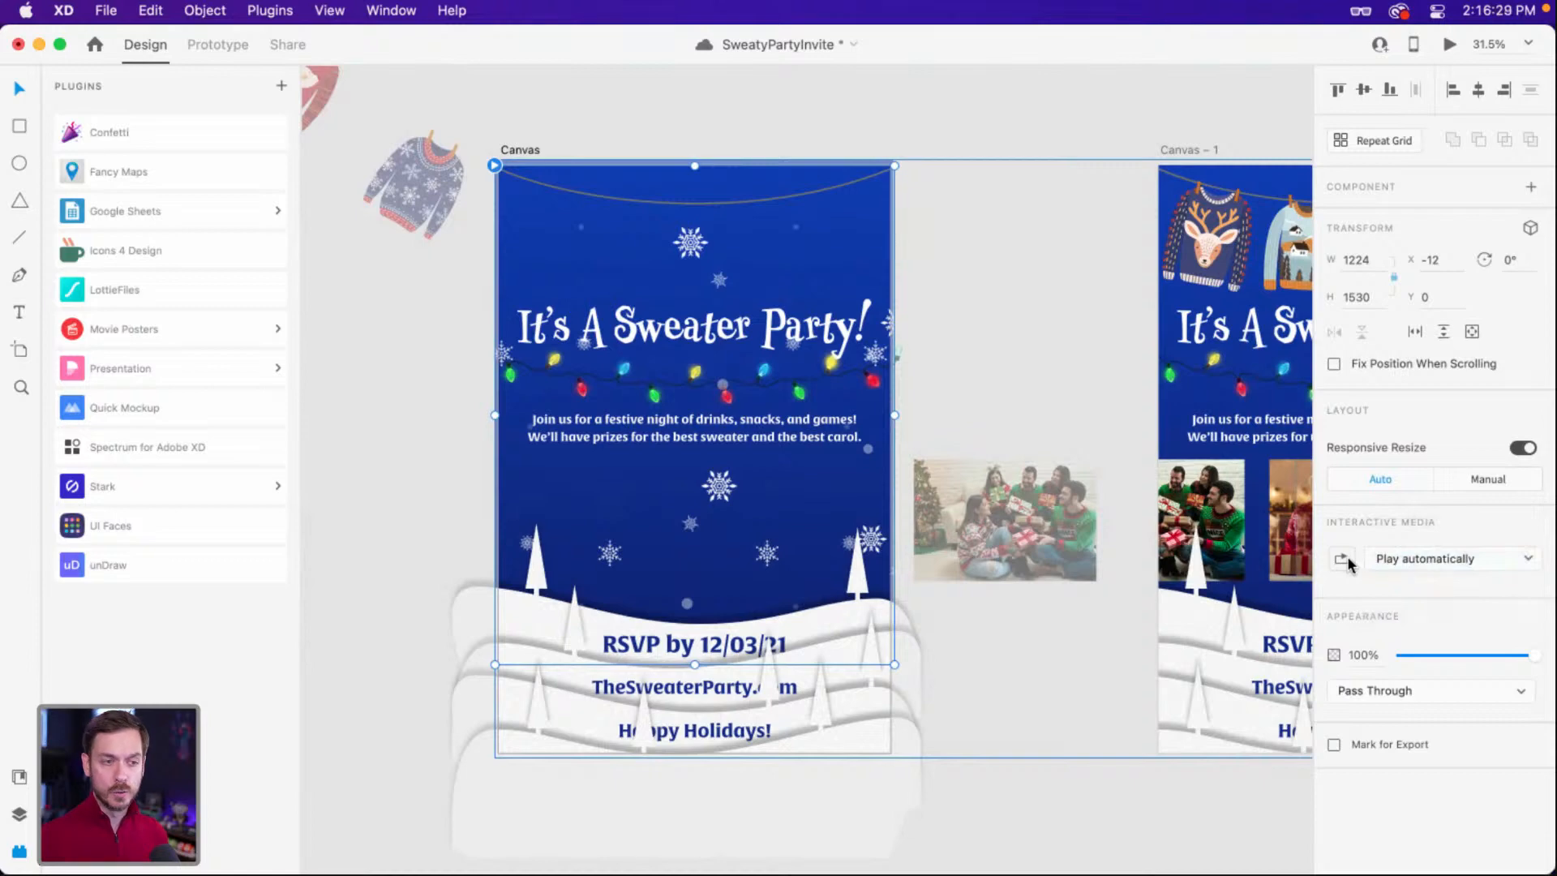
click(1451, 46)
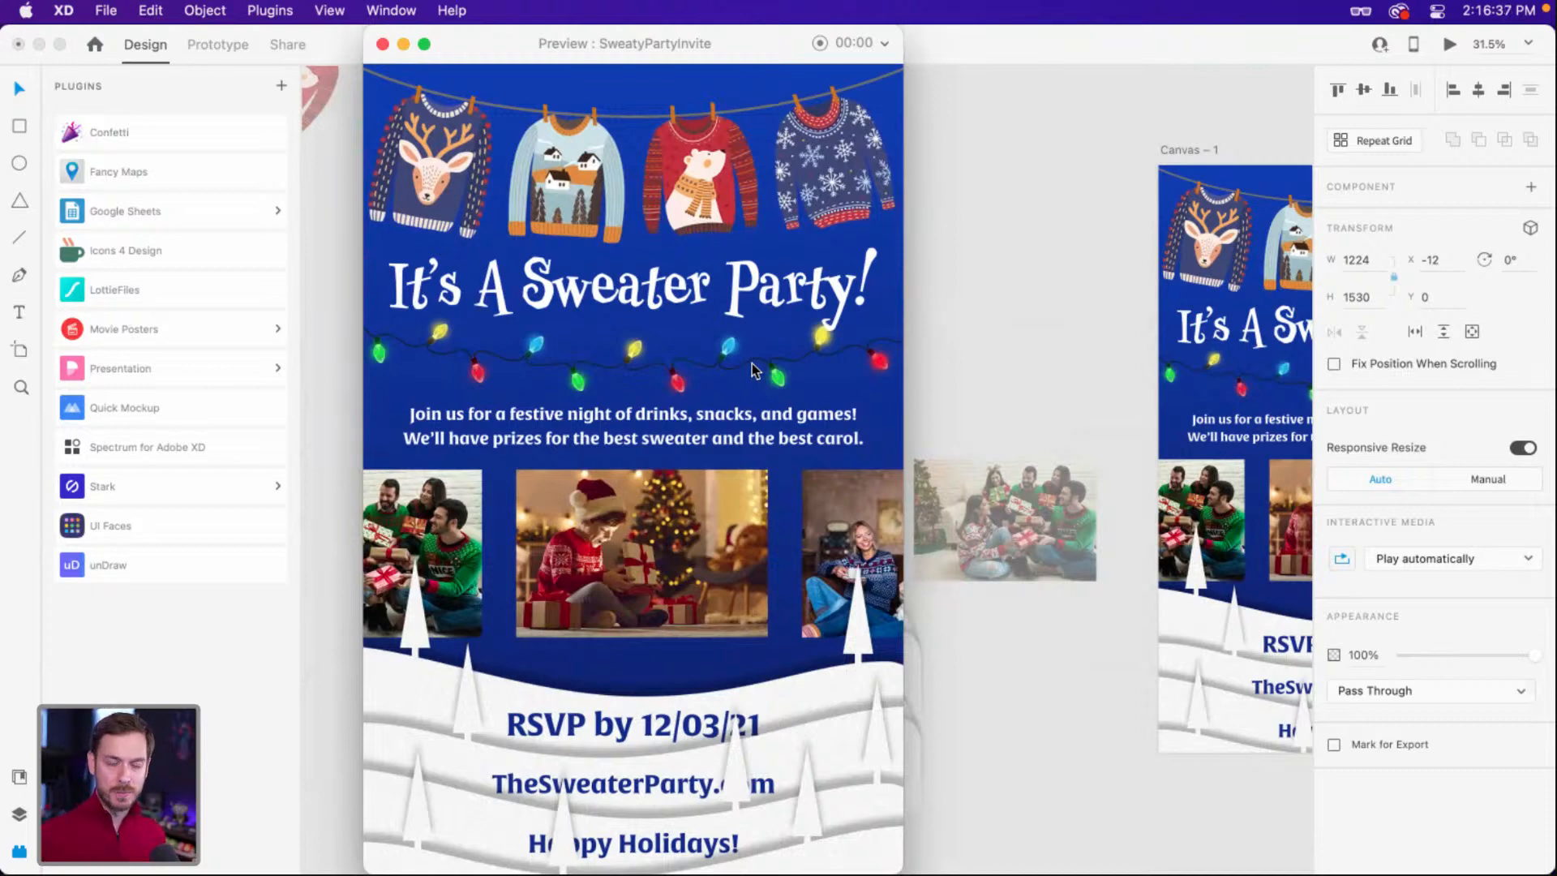
key(super+w)
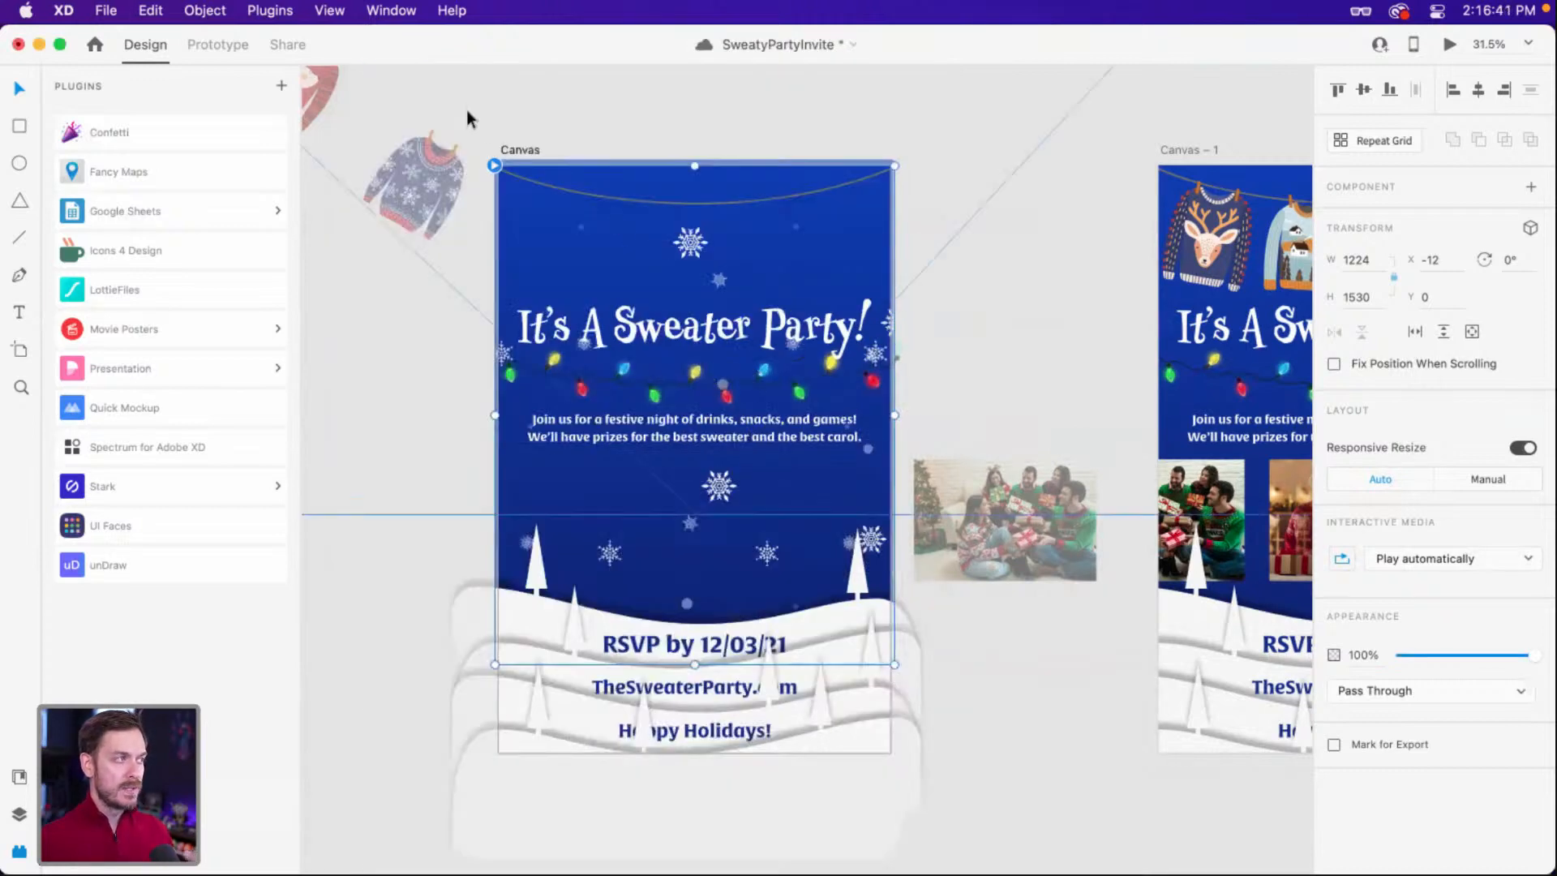
Move the Canvas – 1 artboard closer to the first artboard, and move the snow animation onto it at X -12, Y -23.
click(506, 149)
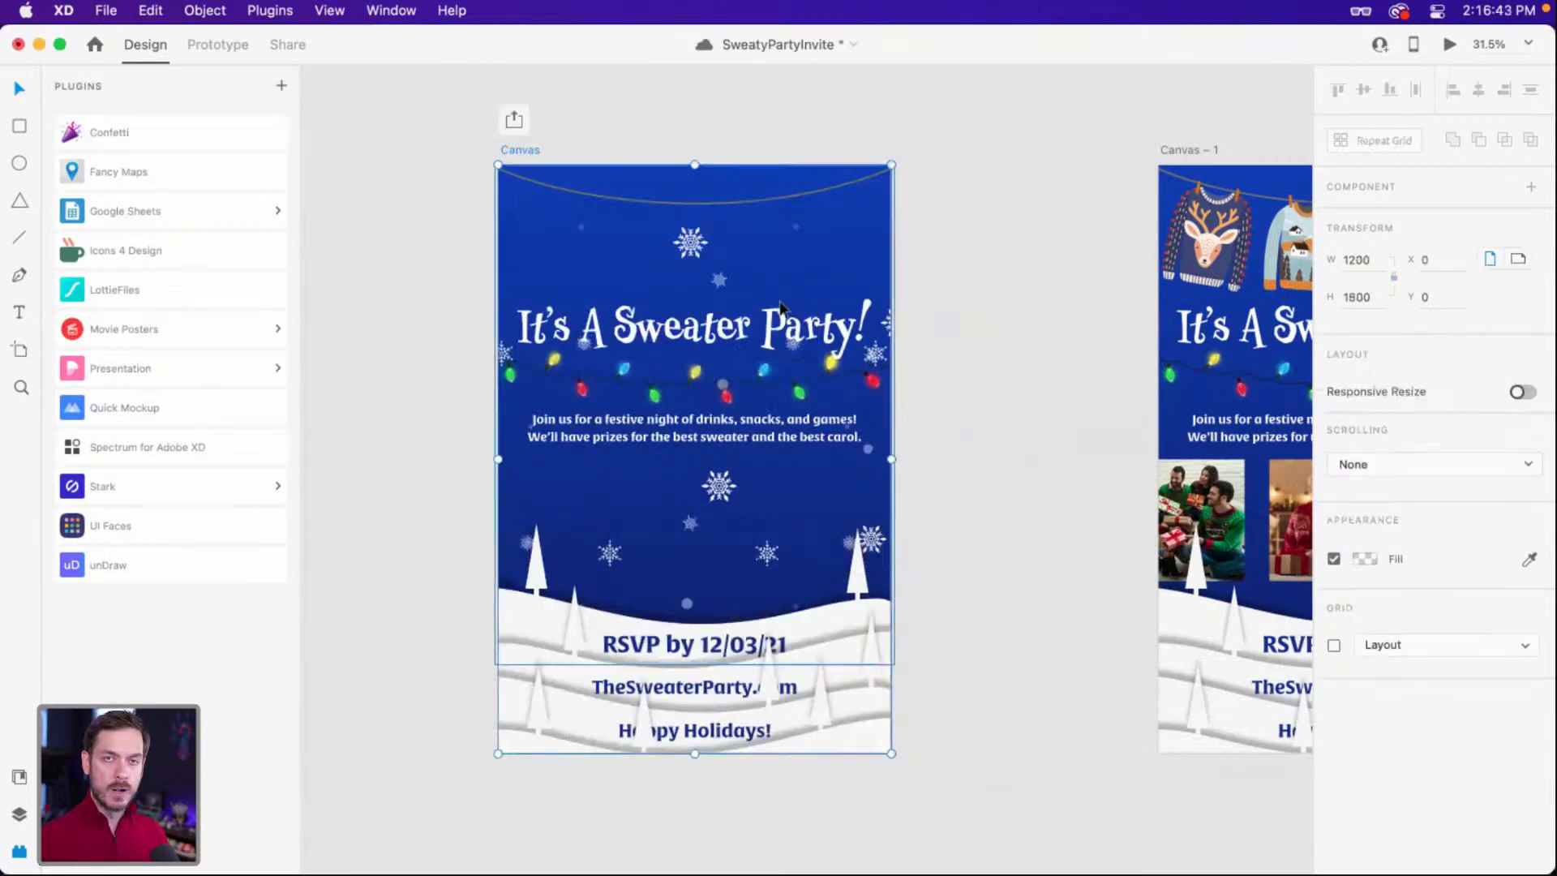
scroll(1053, 433, down, 1)
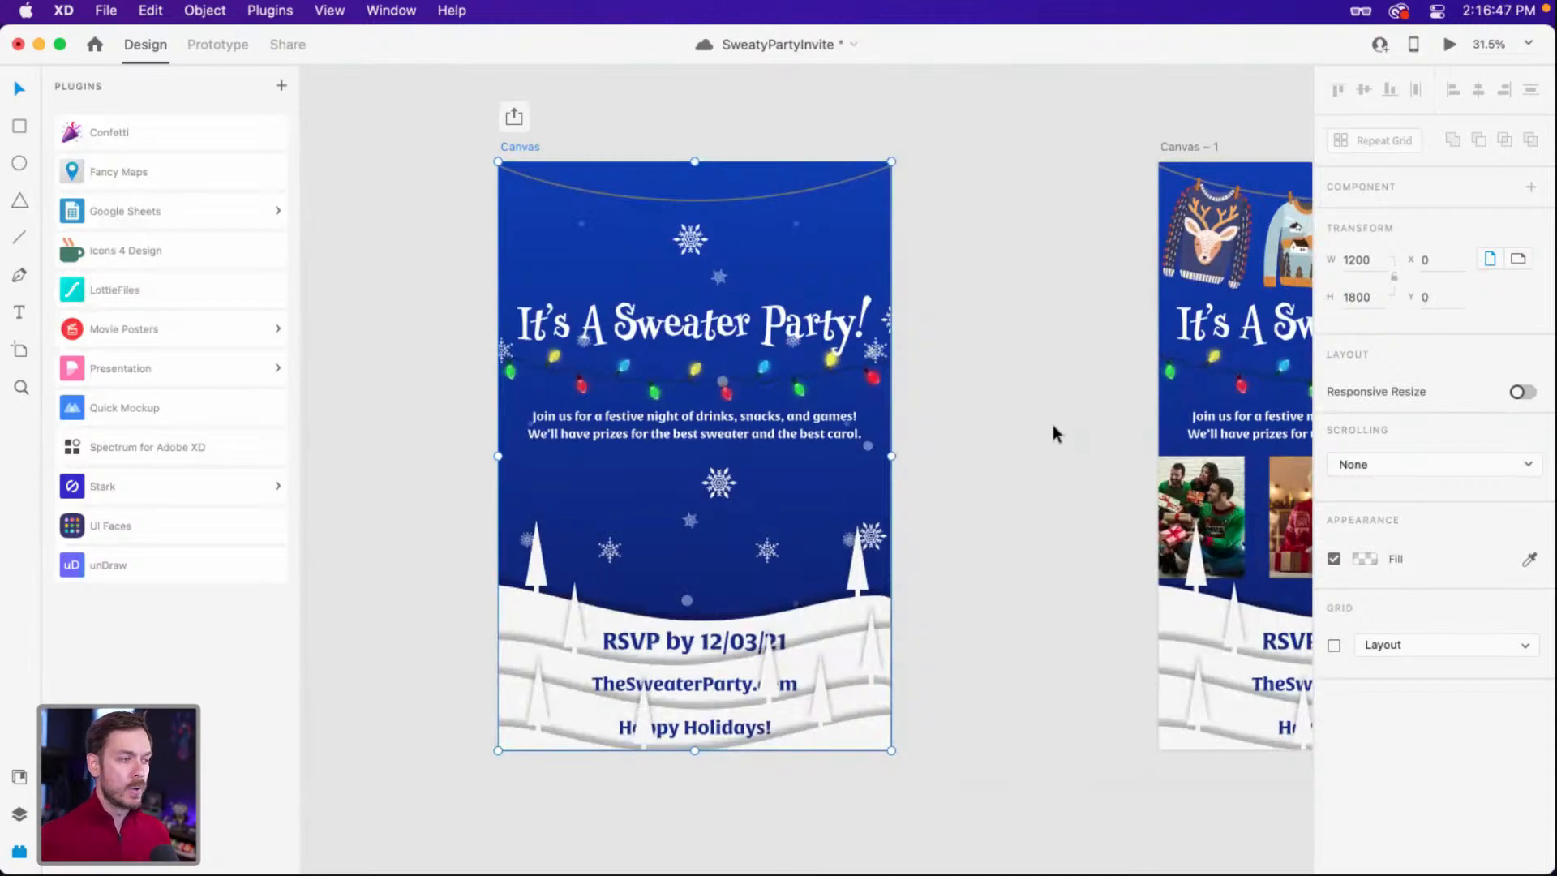
drag(941, 410, 649, 412)
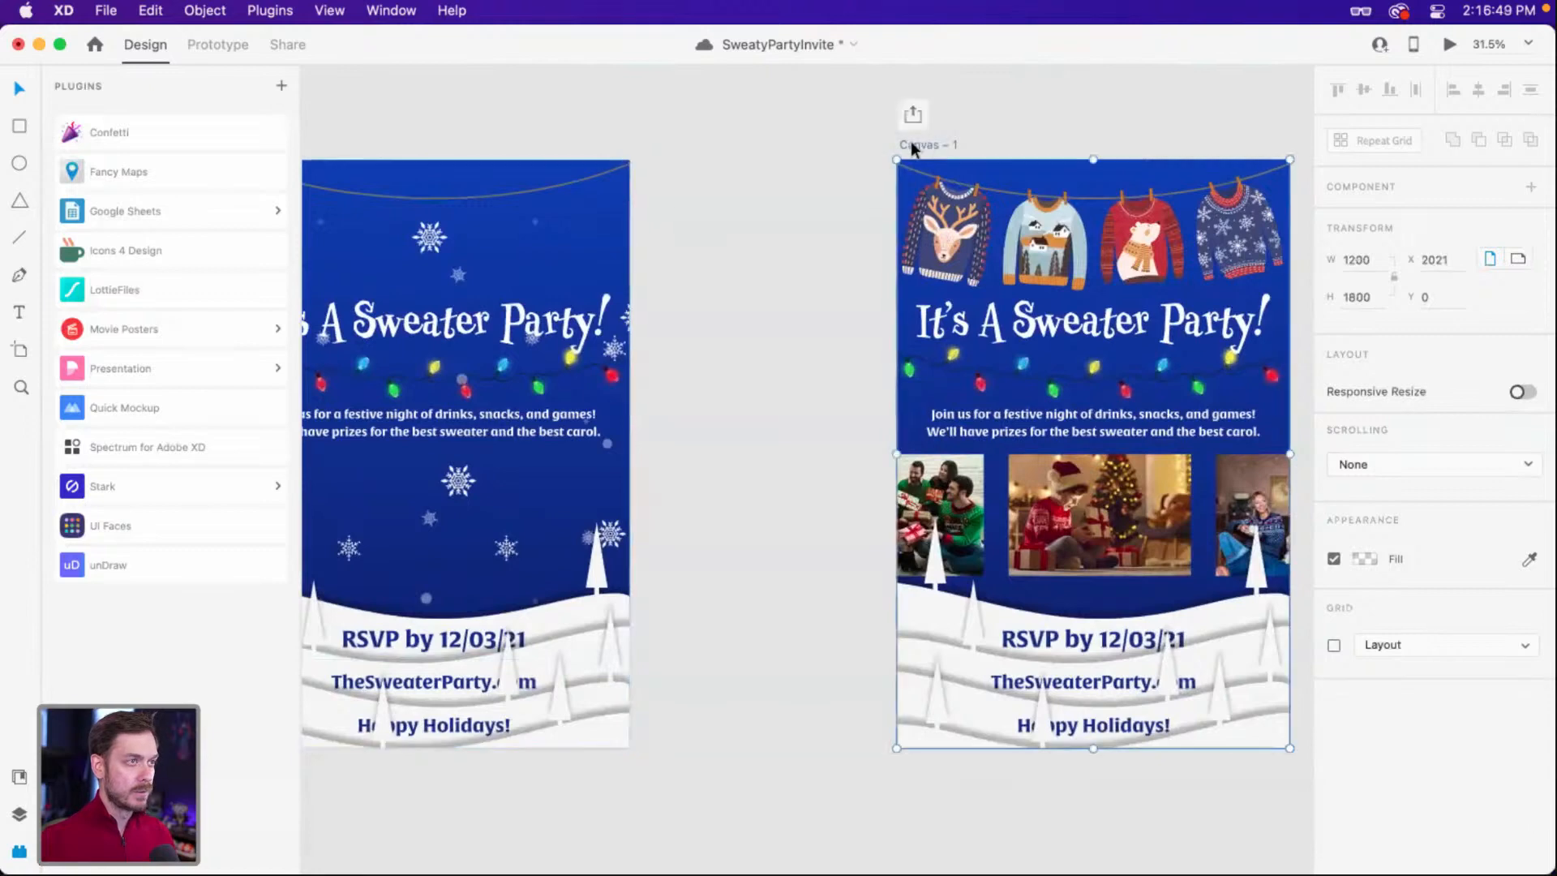
drag(912, 143, 723, 136)
drag(464, 486, 921, 473)
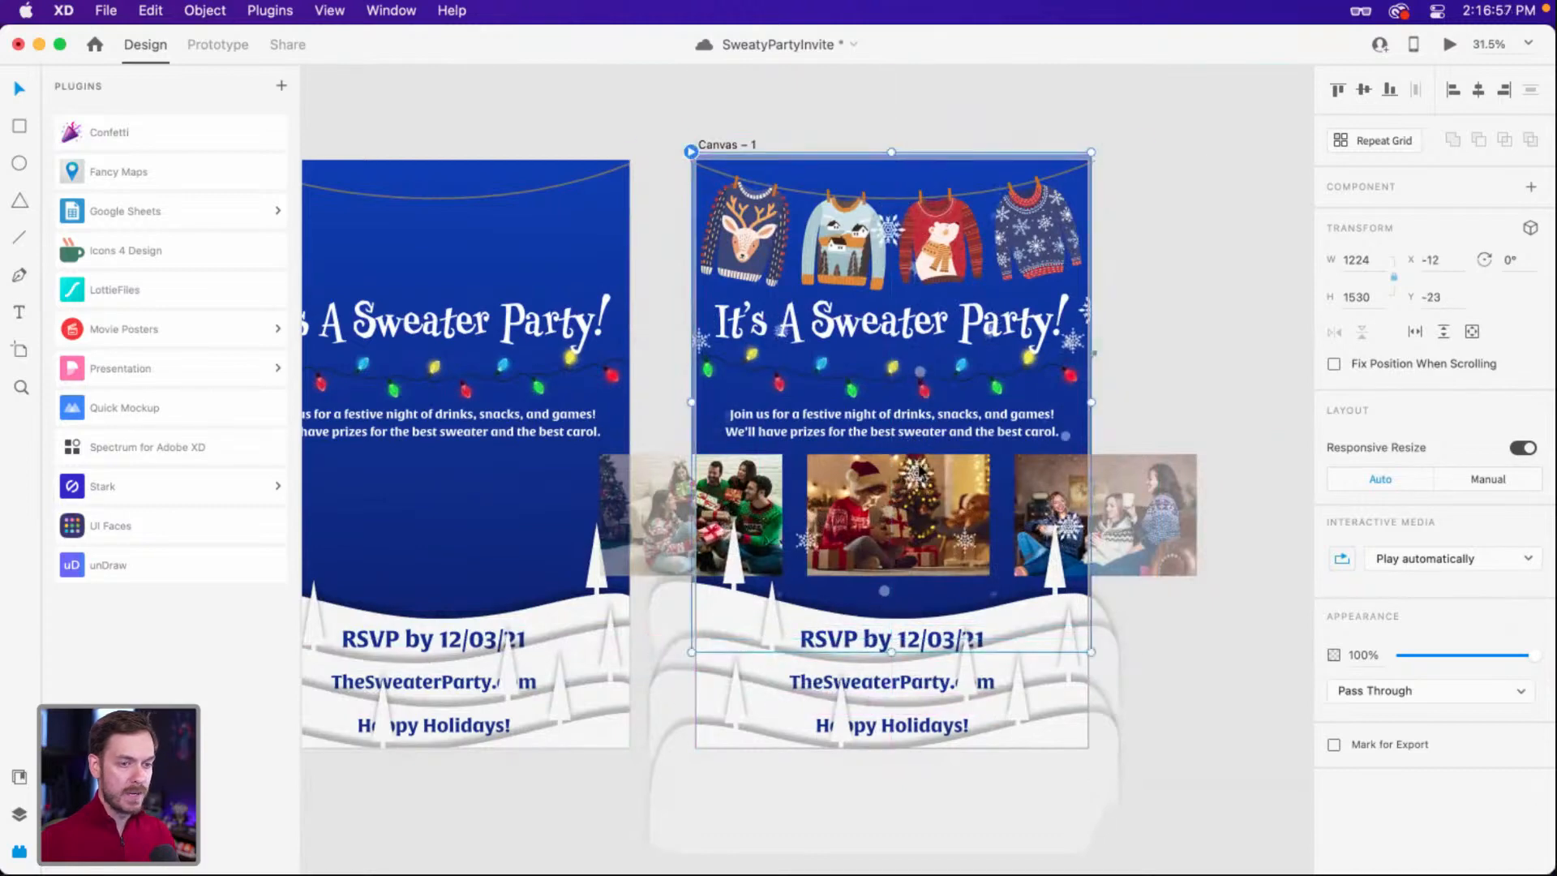
Copy the snow animation from Canvas – 1 onto the first artboard at X -24, Y -23 and set the copy to No playback.
drag(871, 406, 1127, 403)
drag(1174, 473, 711, 475)
click(1469, 558)
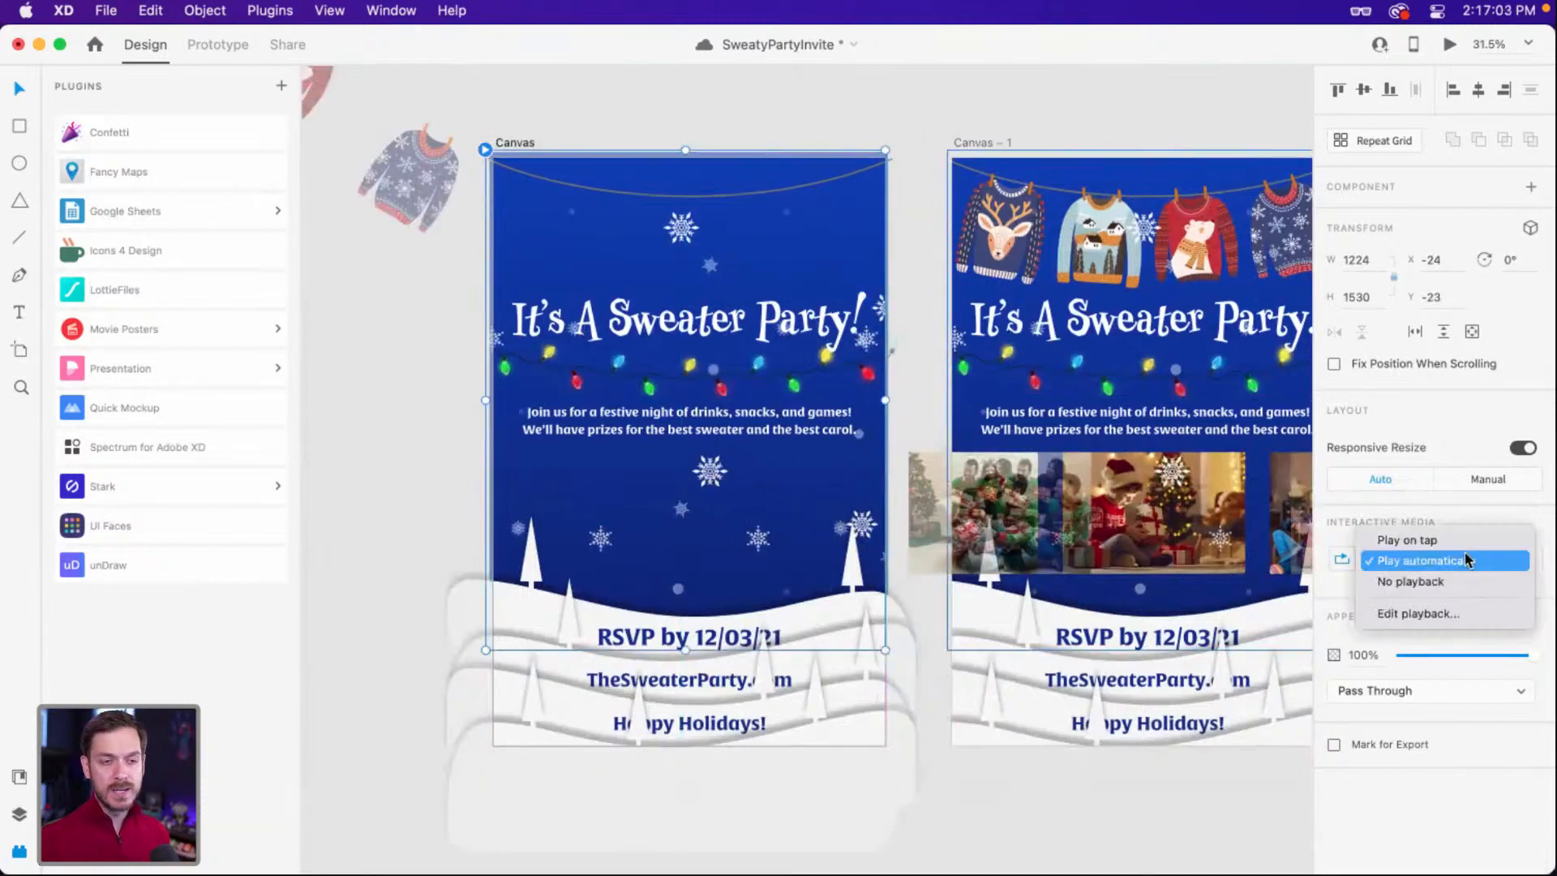
click(1448, 582)
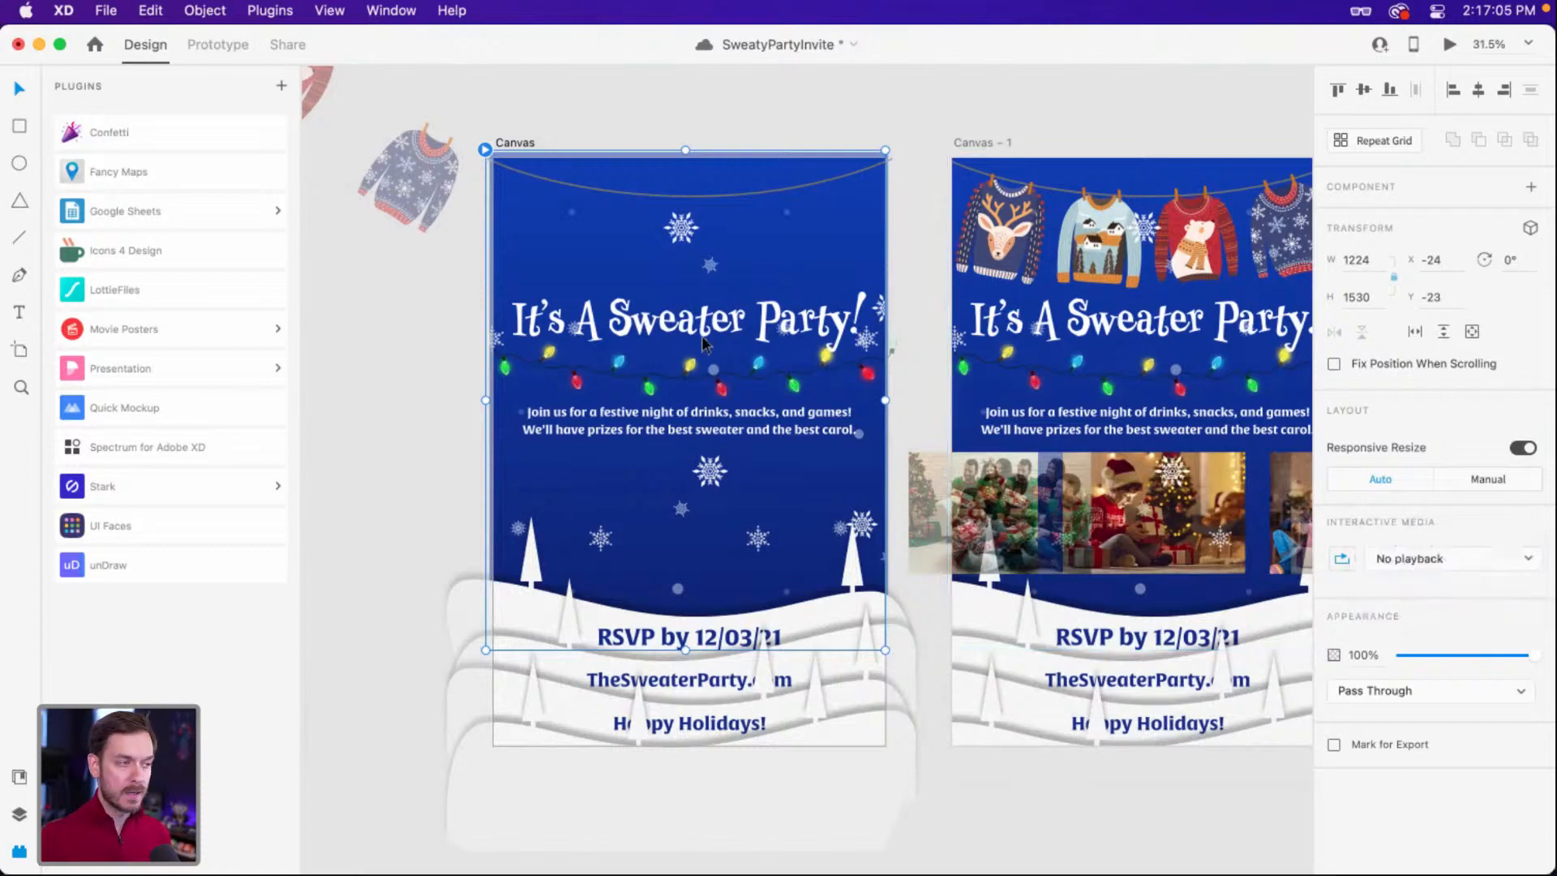
Move the first artboard's snow copy up to Y -441 and preview the transition.
drag(707, 480, 705, 343)
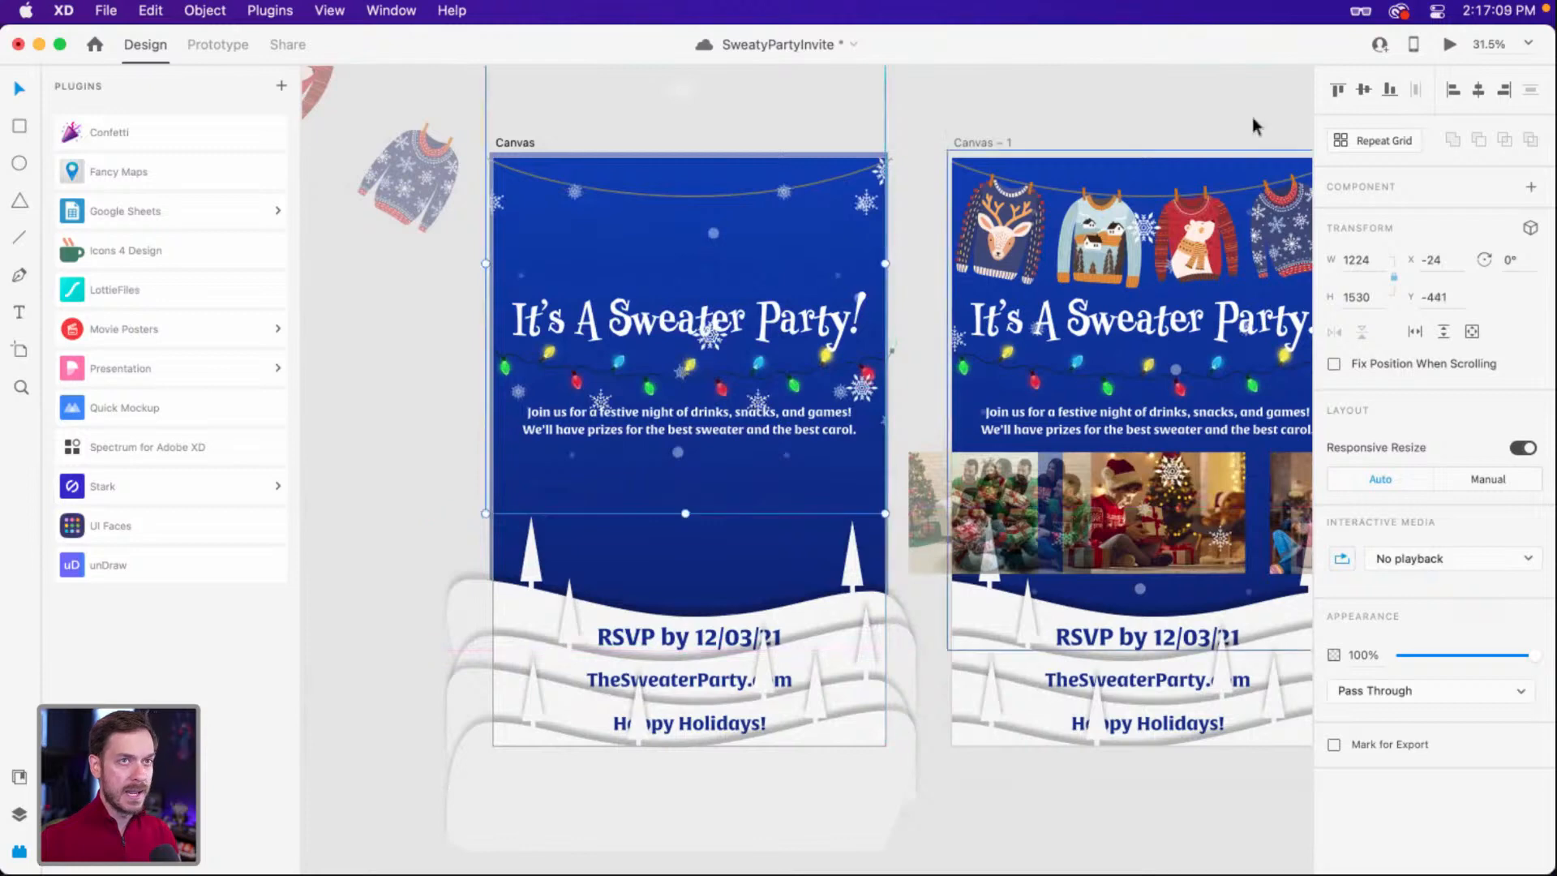
click(1448, 46)
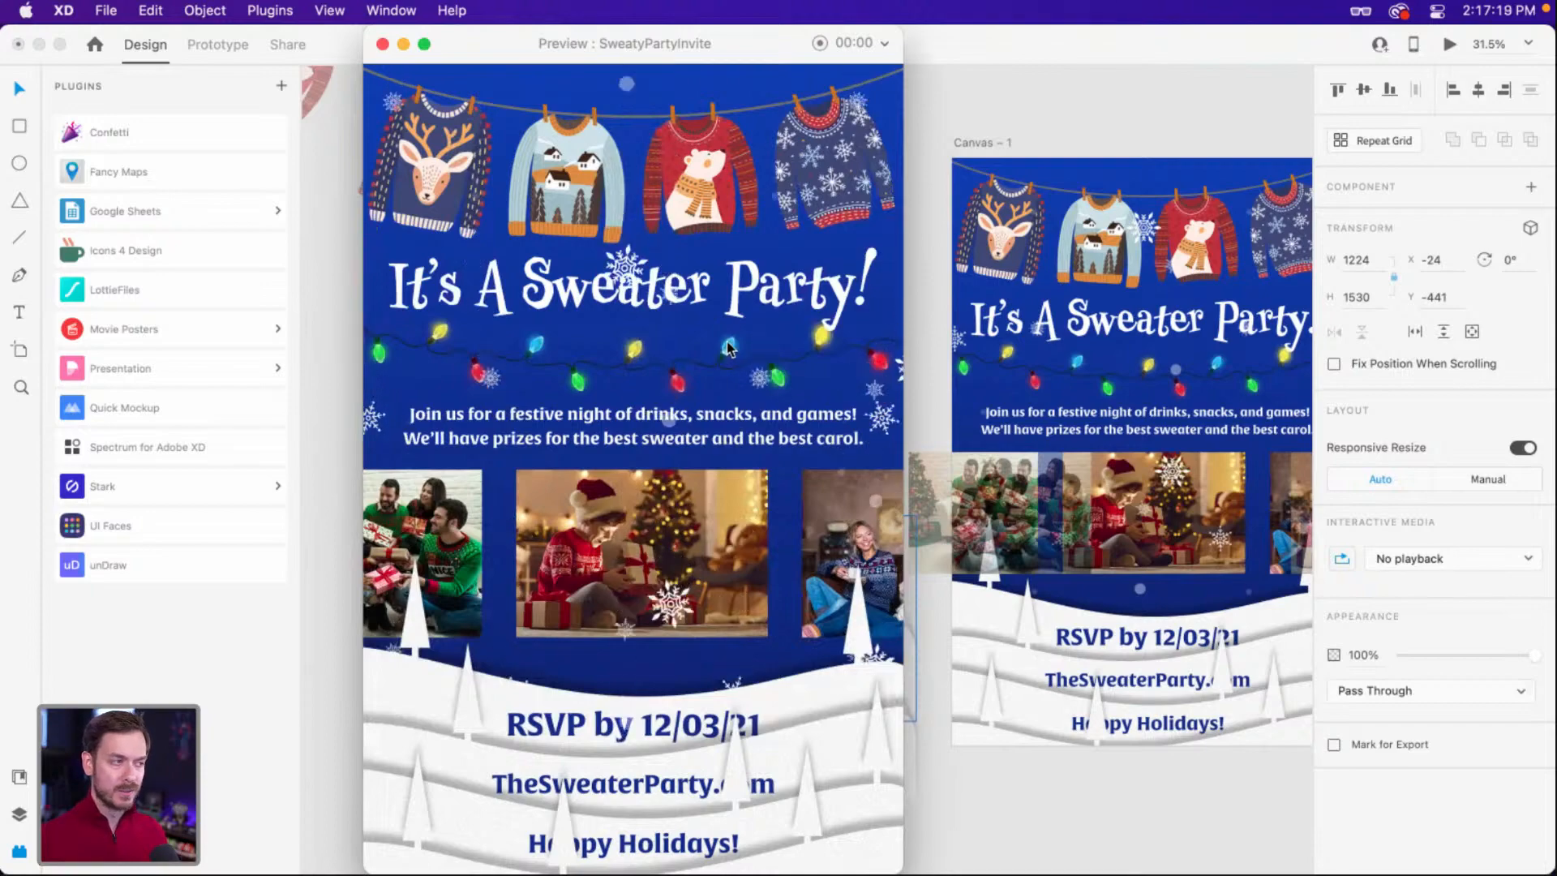
key(super+w)
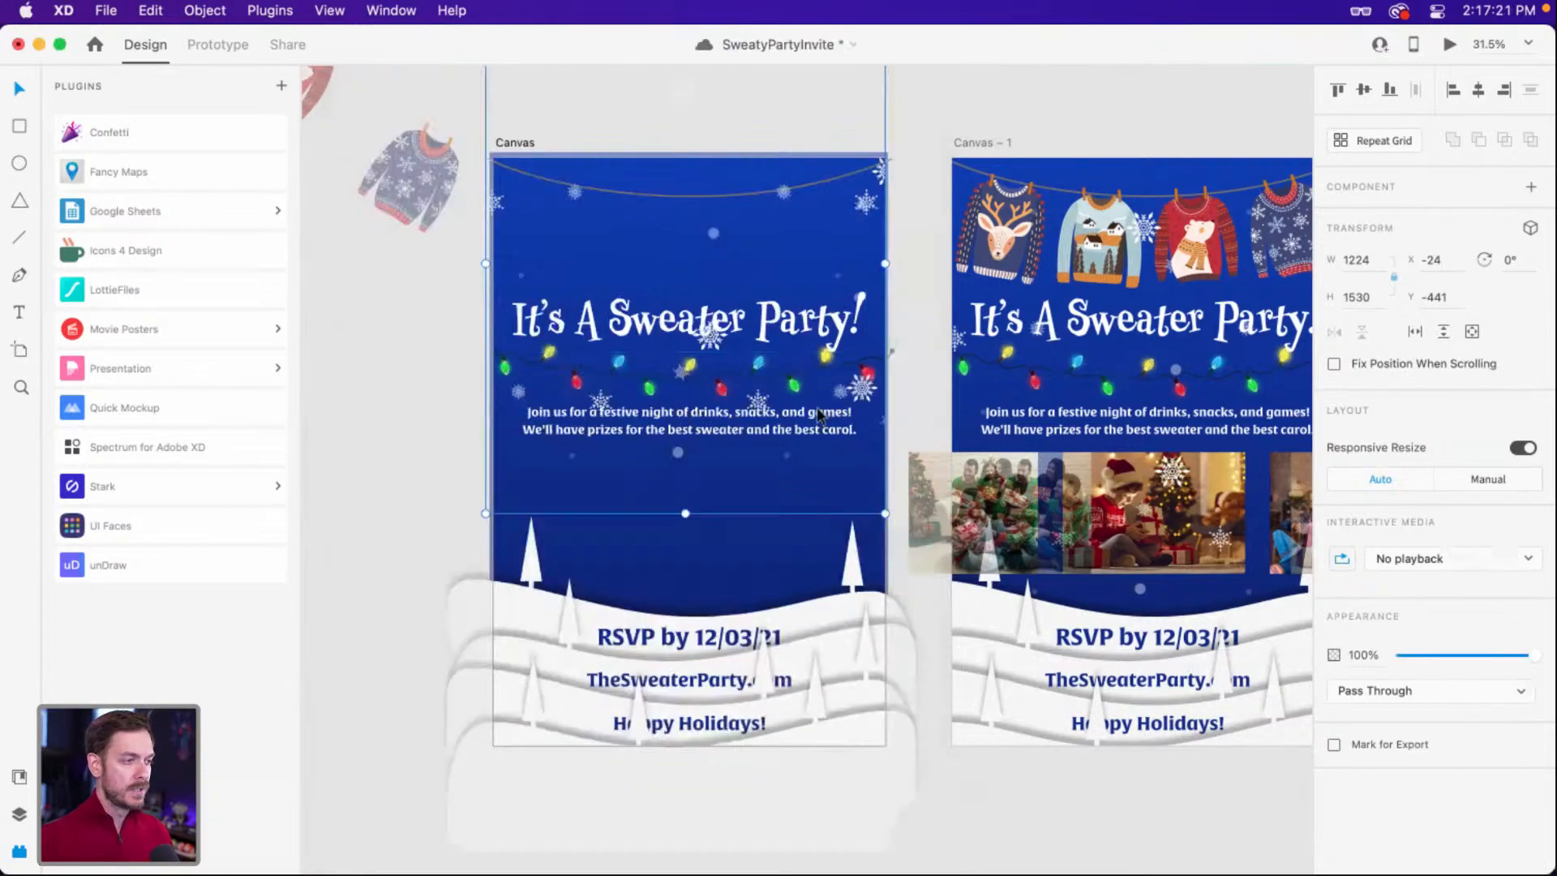
Delete the snow copy from the first artboard and preview the invitation with snow only on Canvas – 1.
key(Delete)
click(1450, 45)
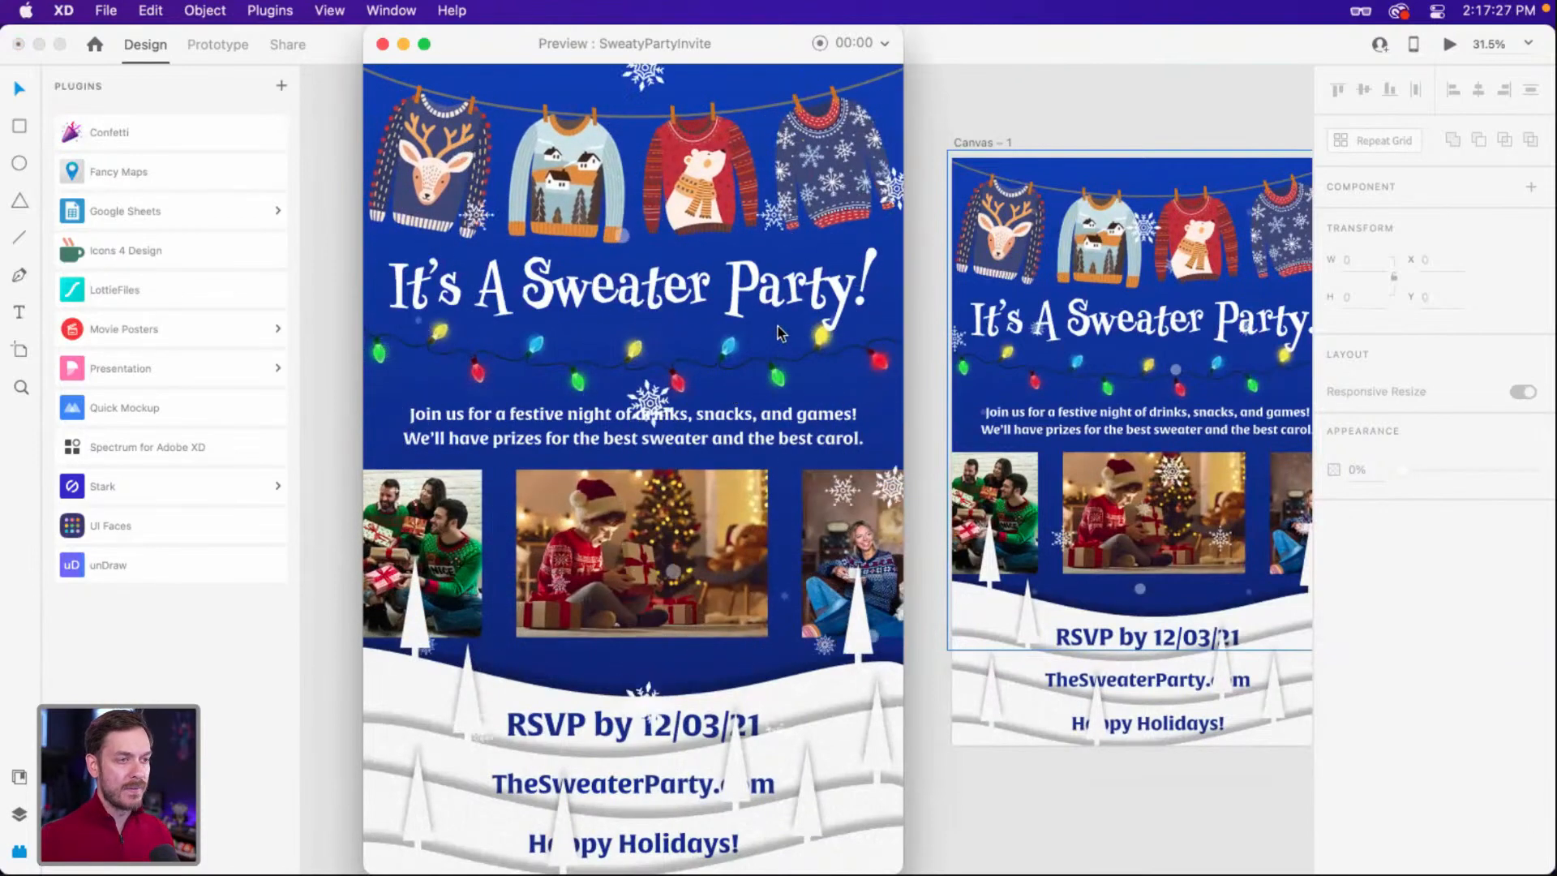
key(super+w)
Copy the Canvas – 1 snow animation onto the first artboard at X -12, Y -23 with No playback.
click(958, 346)
drag(1144, 230, 691, 227)
click(1472, 558)
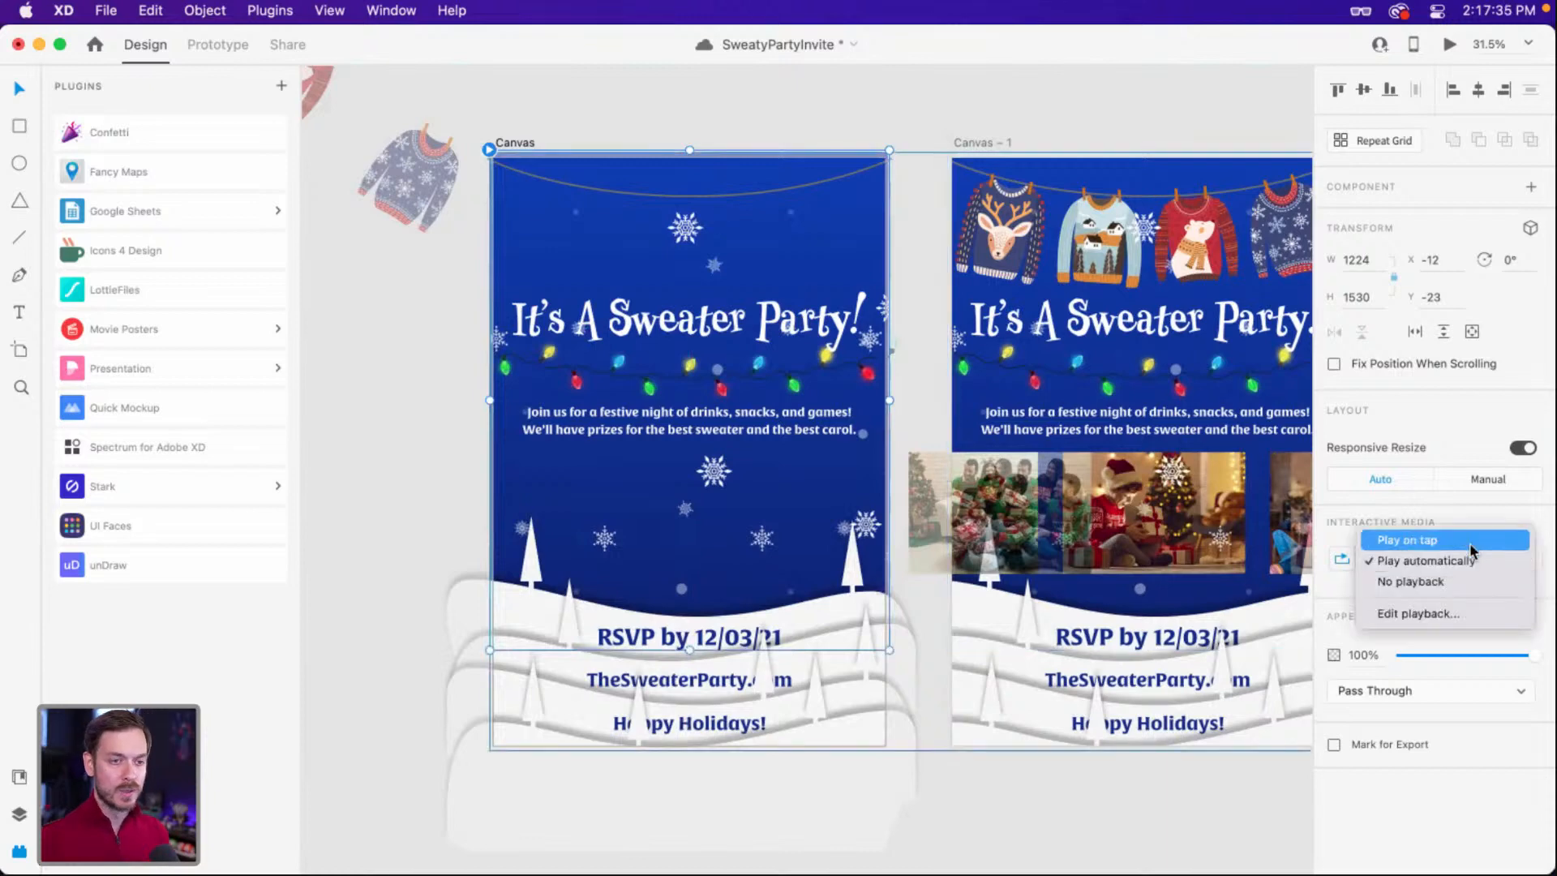
click(1466, 581)
Preview the transition between the artboards with the aligned snow animations, and close the preview.
click(1449, 44)
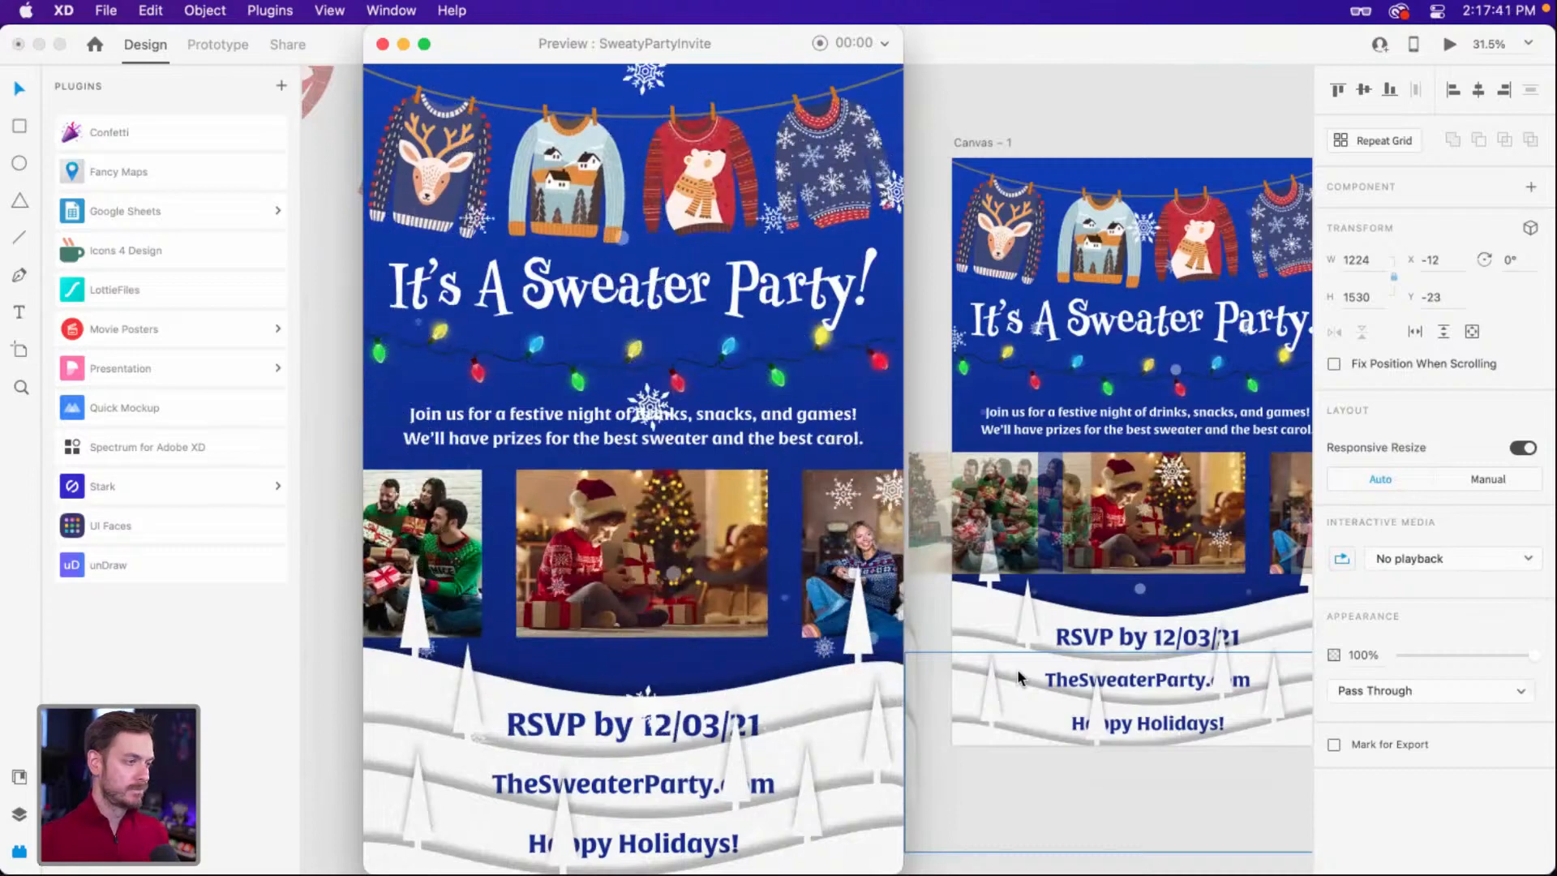
scroll(1185, 348, right, 2)
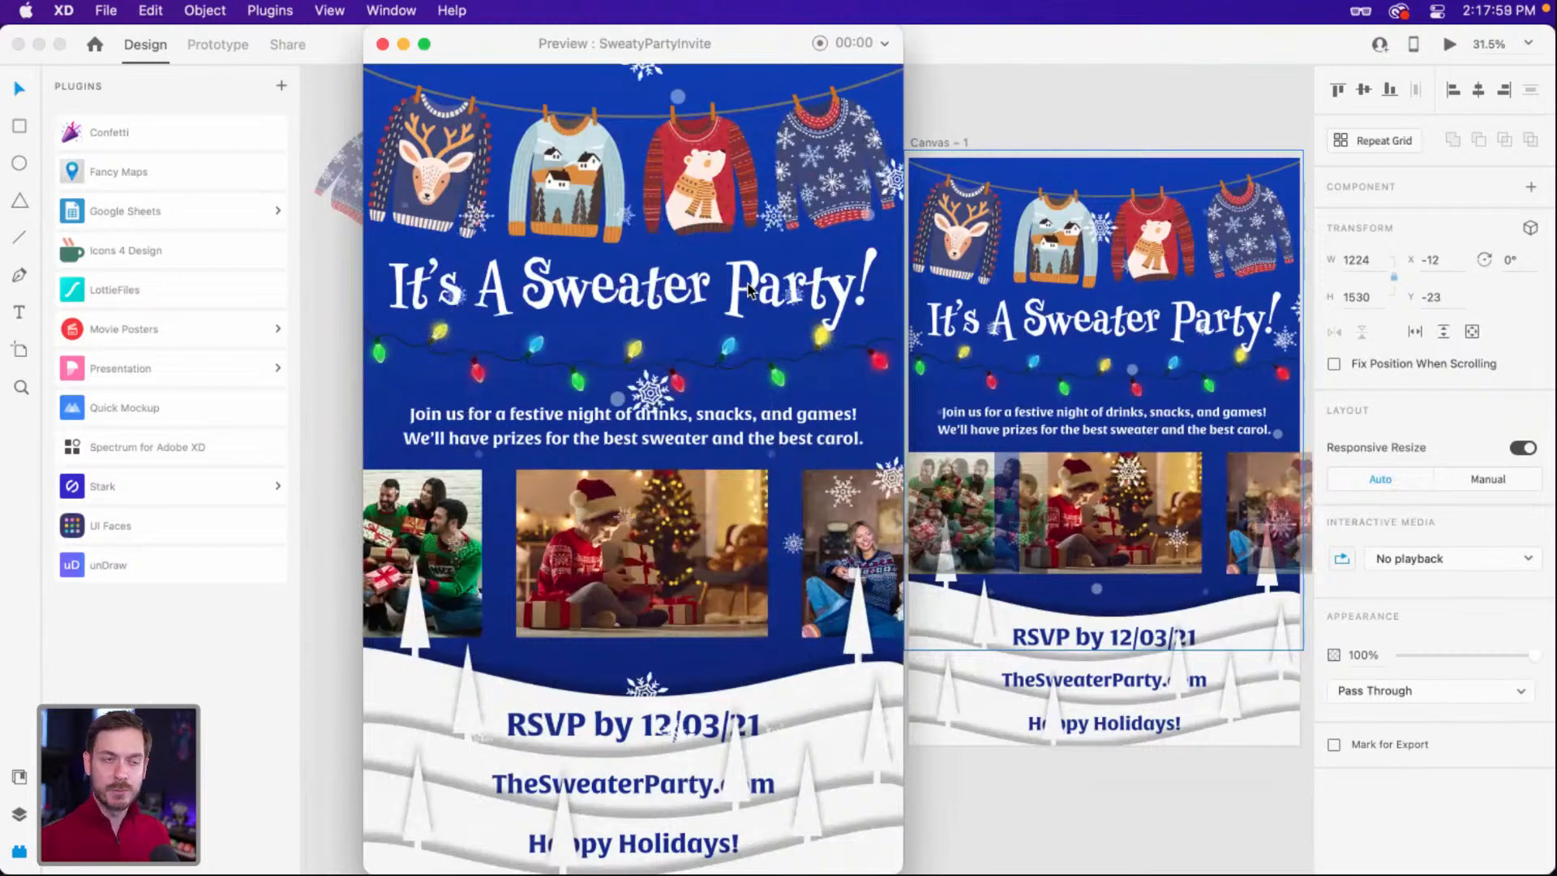
key(super+w)
click(1103, 112)
drag(1101, 110, 1052, 120)
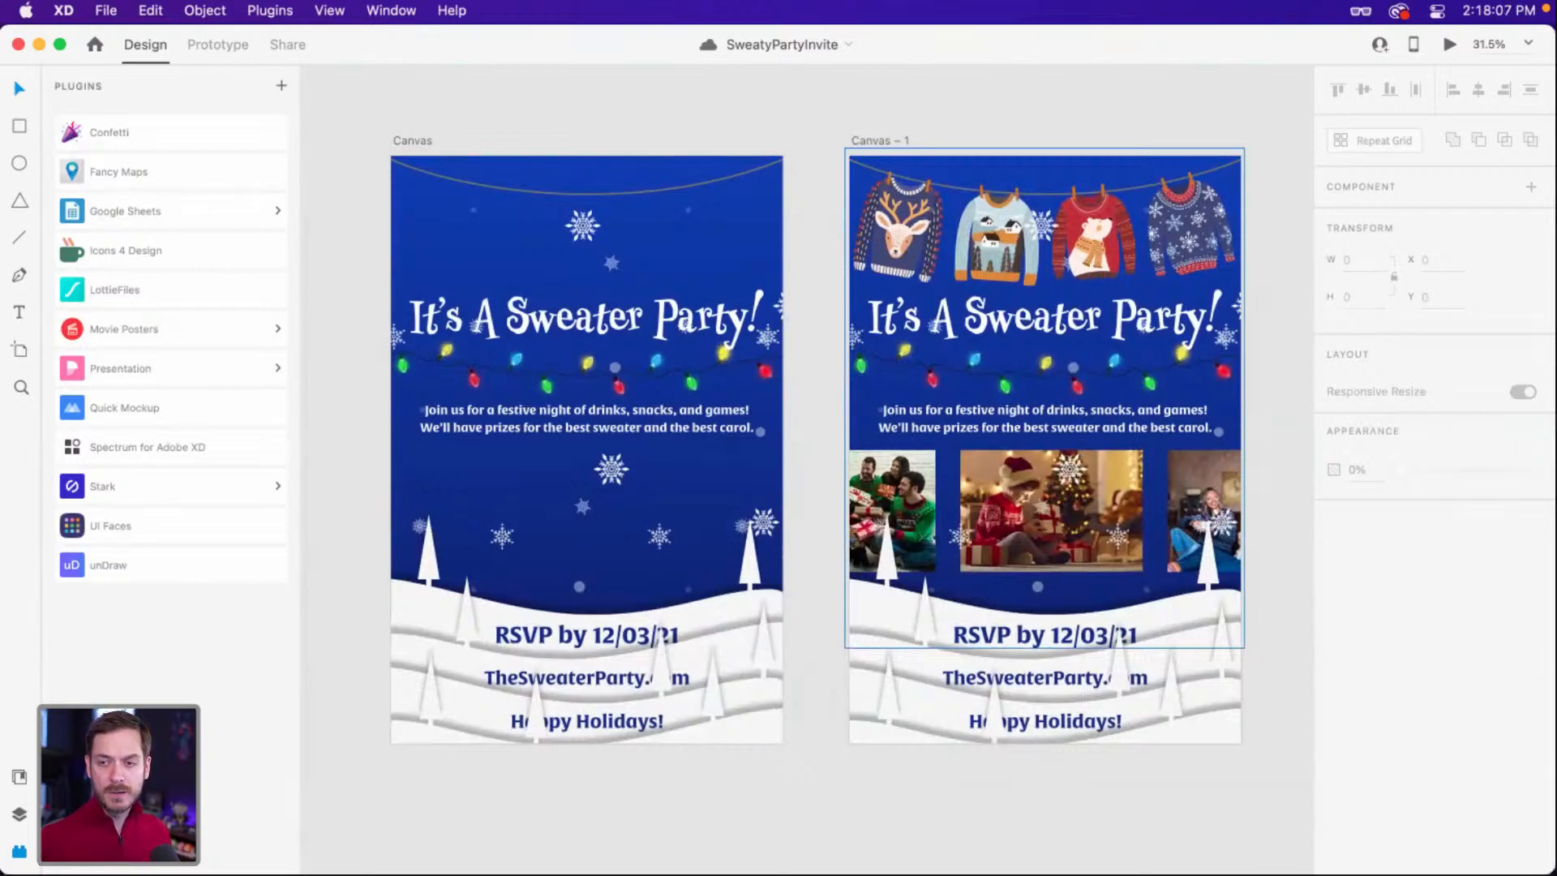
Search the LottieFiles plugin for "snowman" and browse the animations.
click(167, 288)
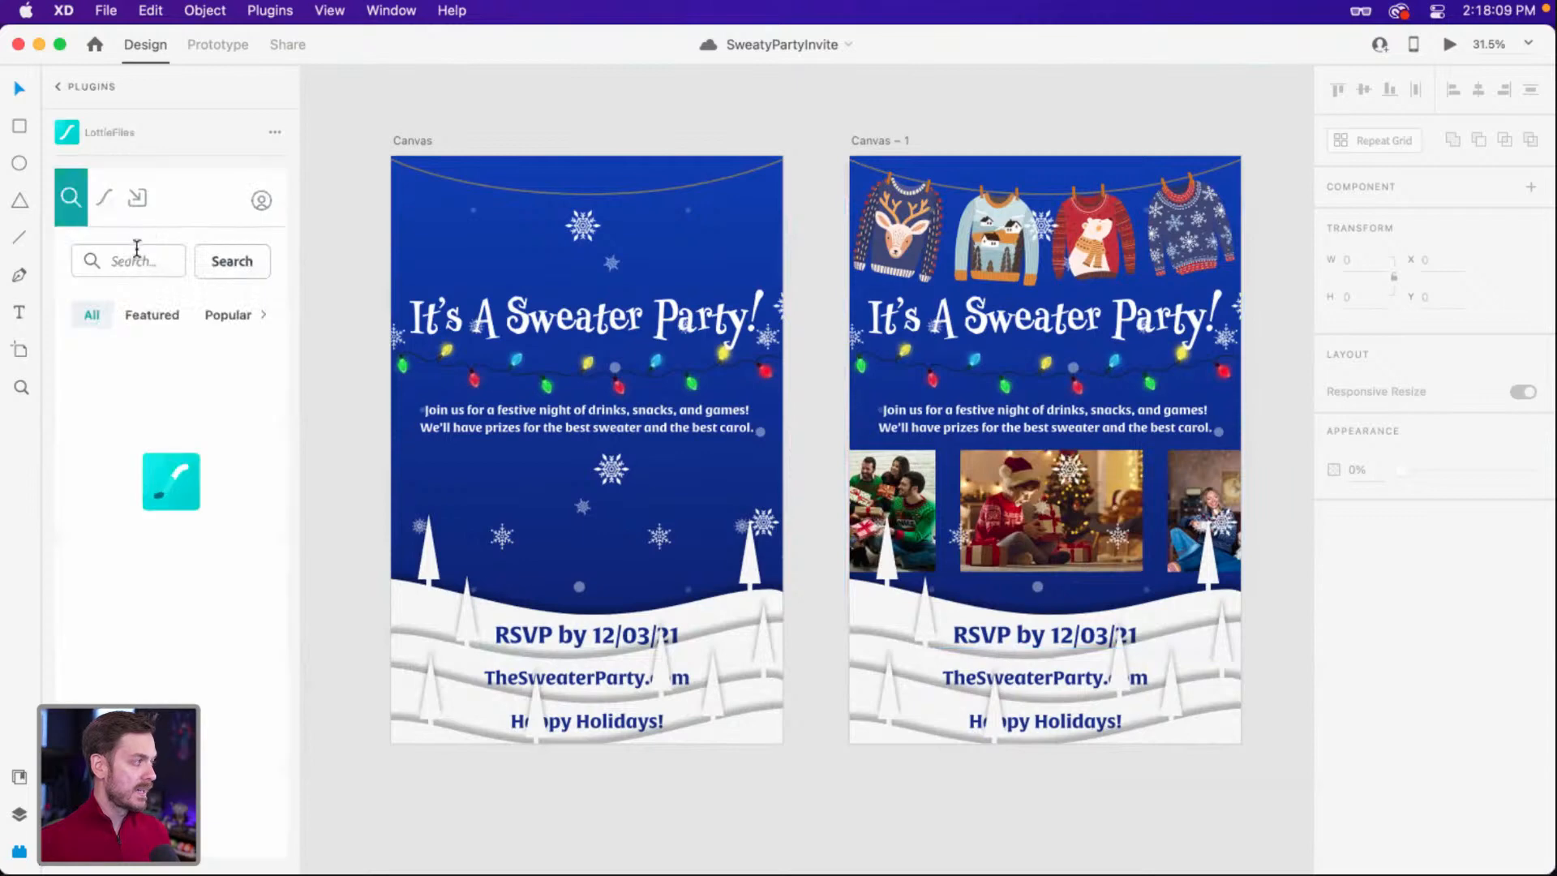
text(snowman)
key(Return)
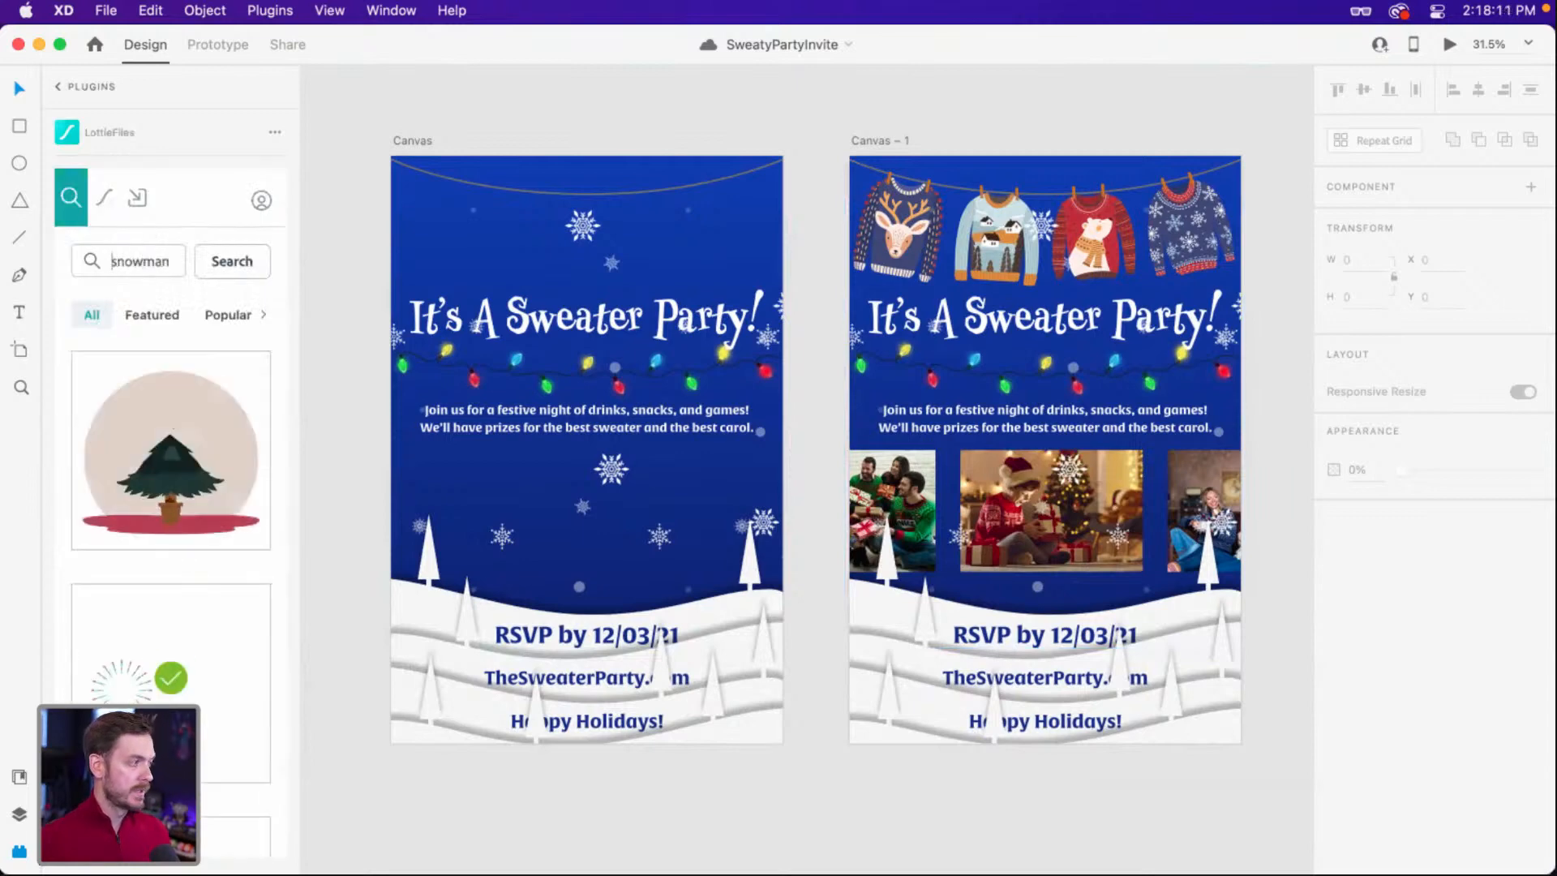
click(243, 252)
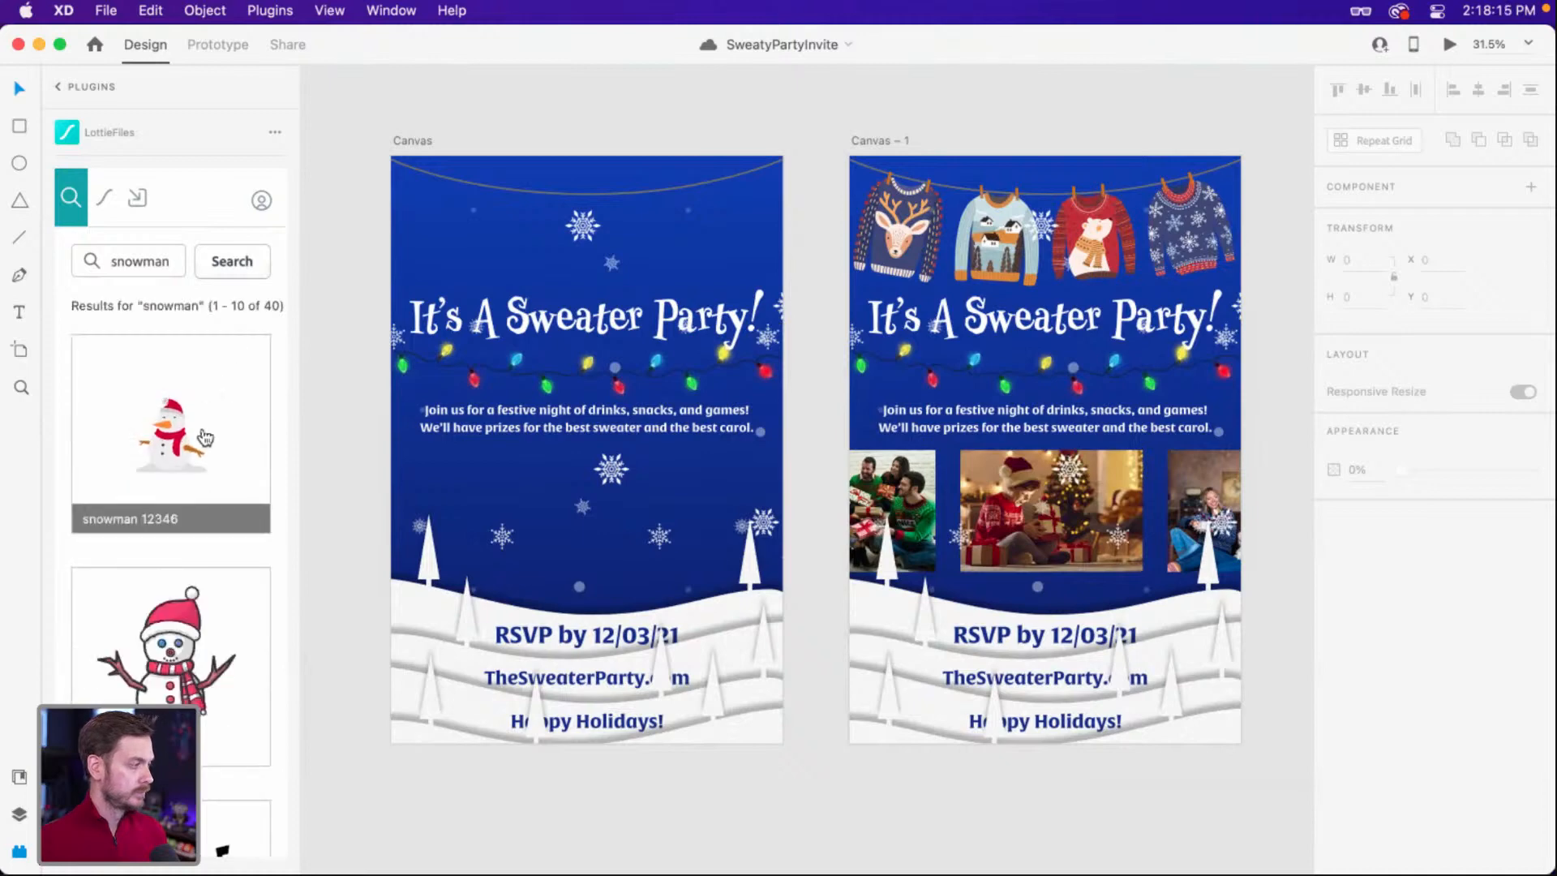
scroll(199, 450, down, 3)
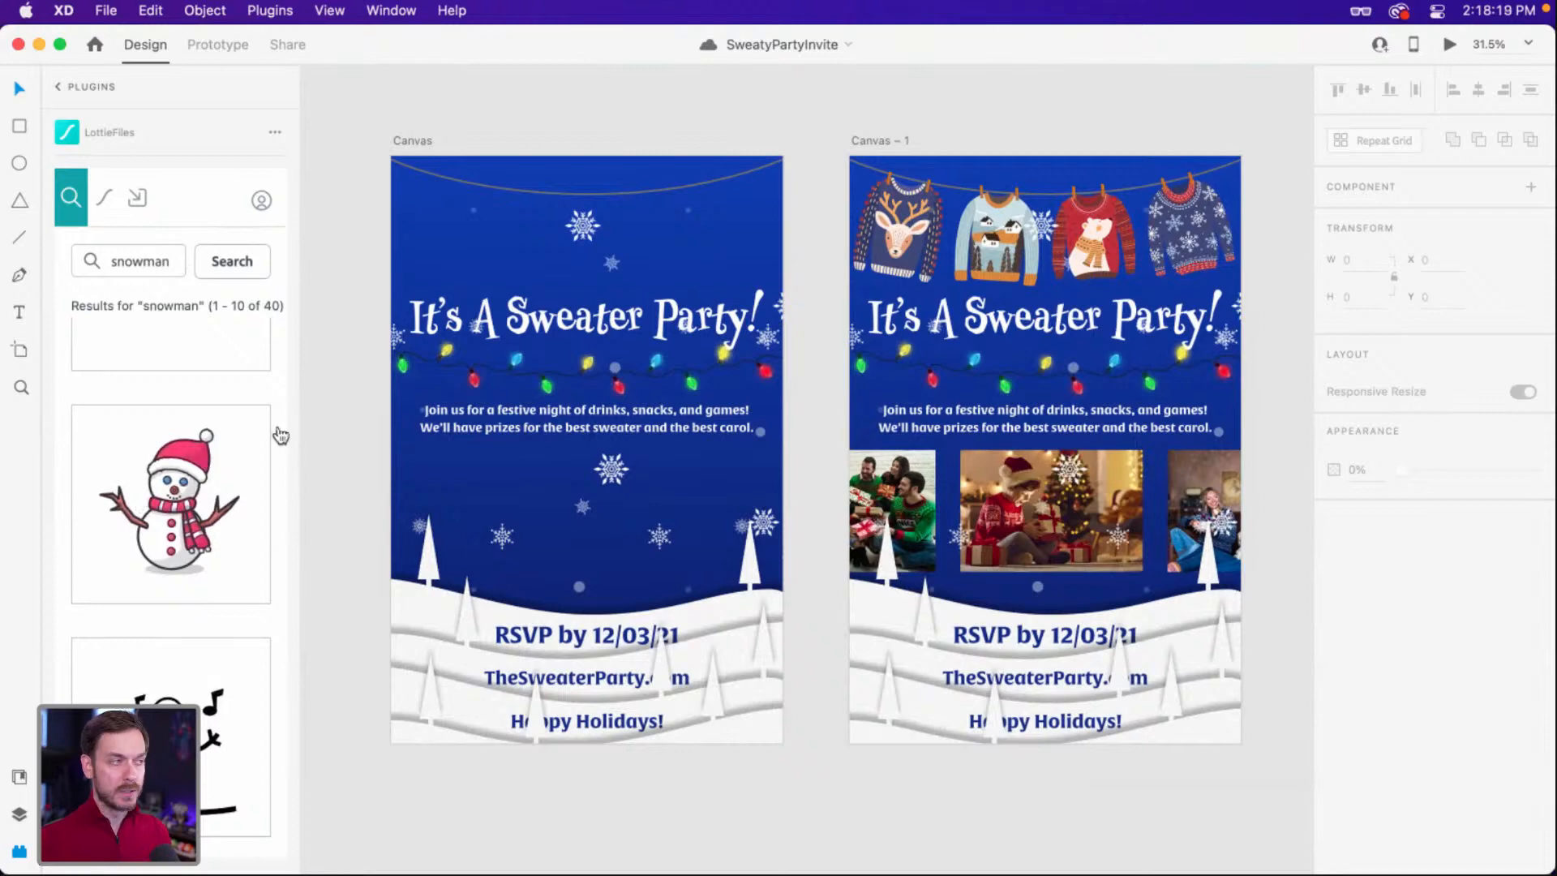
Import 86268-snowman.json from the Holiday Special folder onto Canvas – 1 and leave the LottieFiles plugin.
key(super+Tab)
click(347, 556)
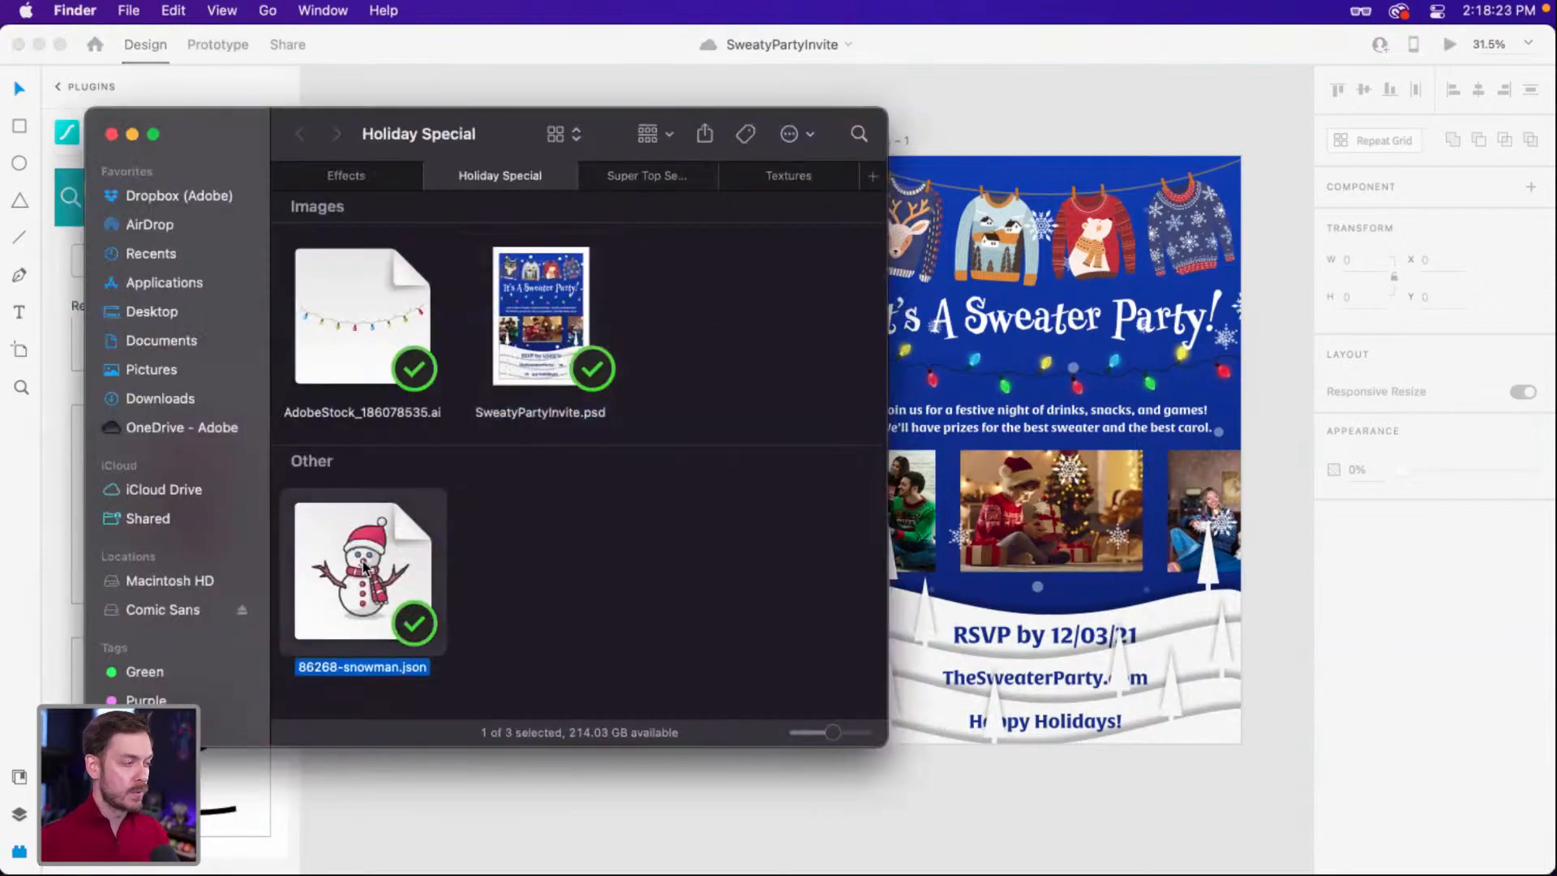
key(super+Tab)
drag(362, 568, 813, 375)
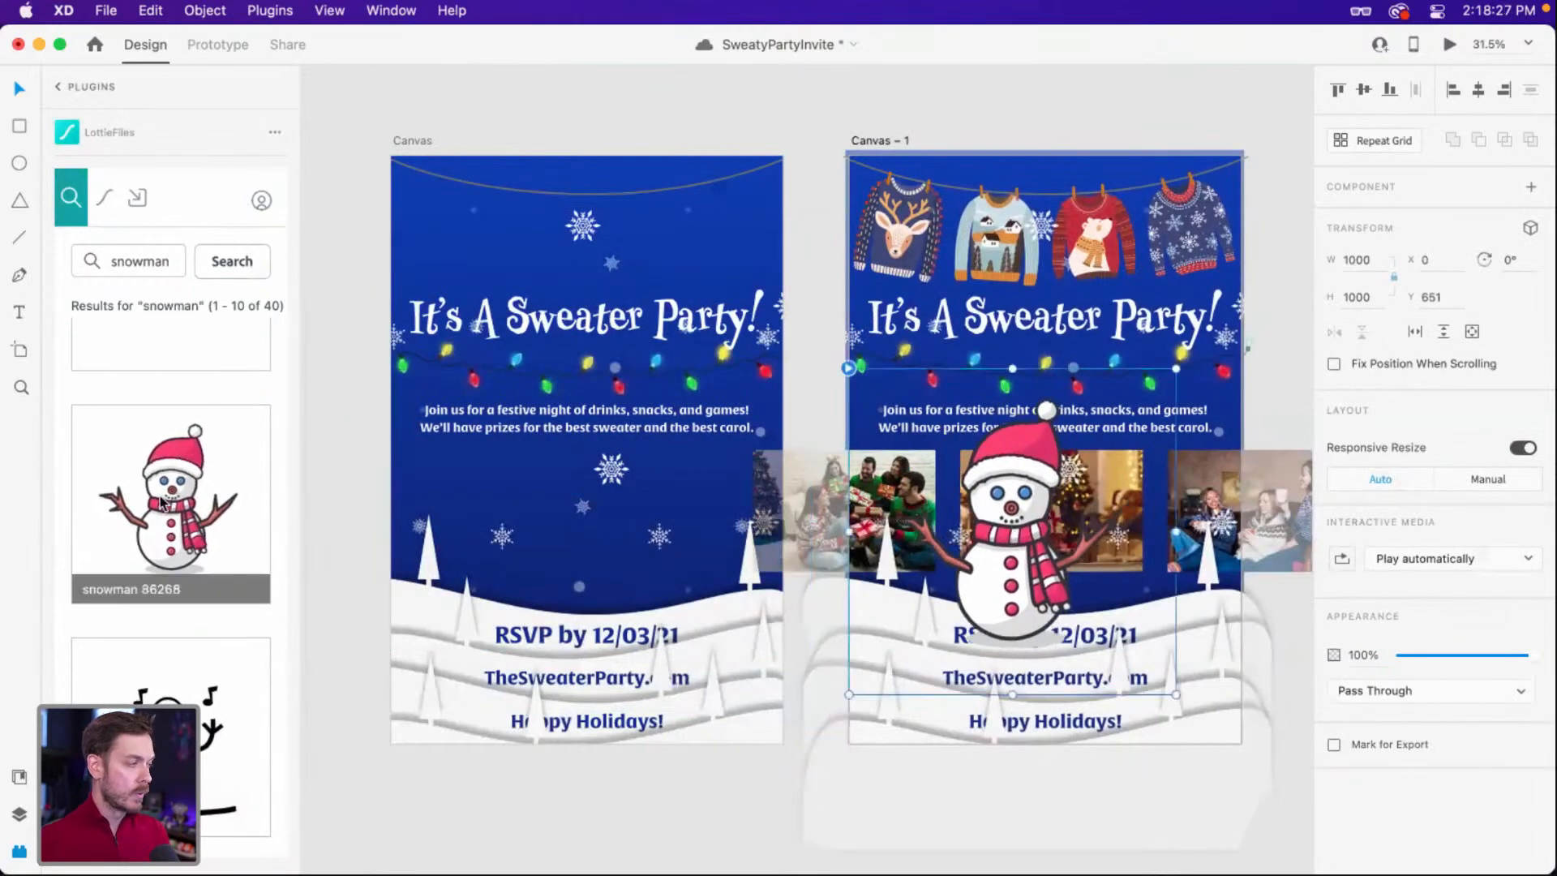
click(70, 91)
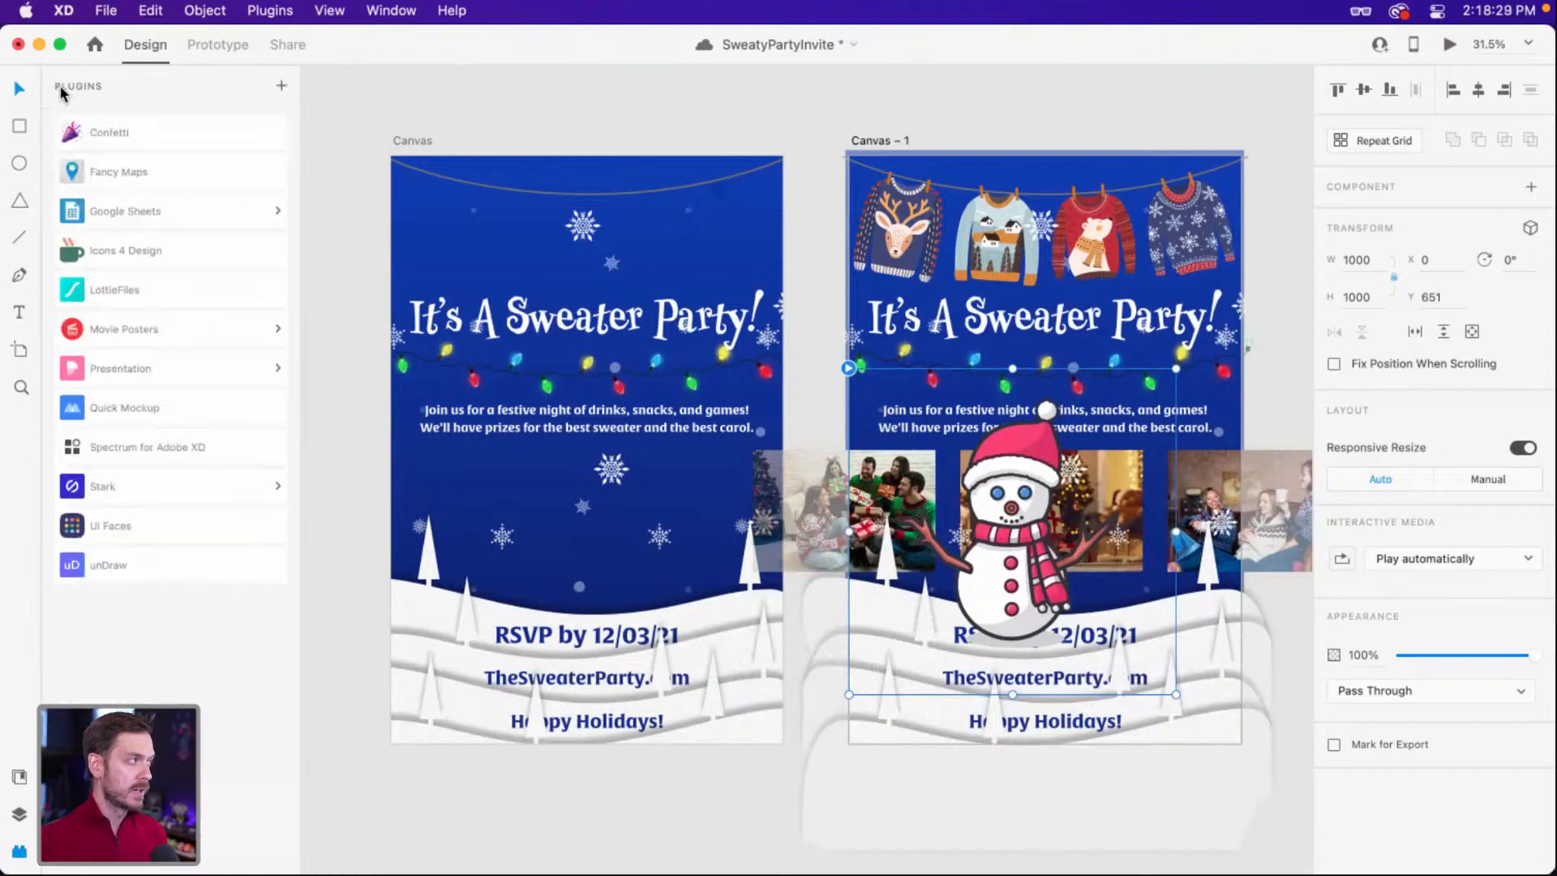
Move the snowman over the hills at X -84, Y 823 and reorder its layer directly beneath Hill 4.
drag(1028, 574, 1001, 630)
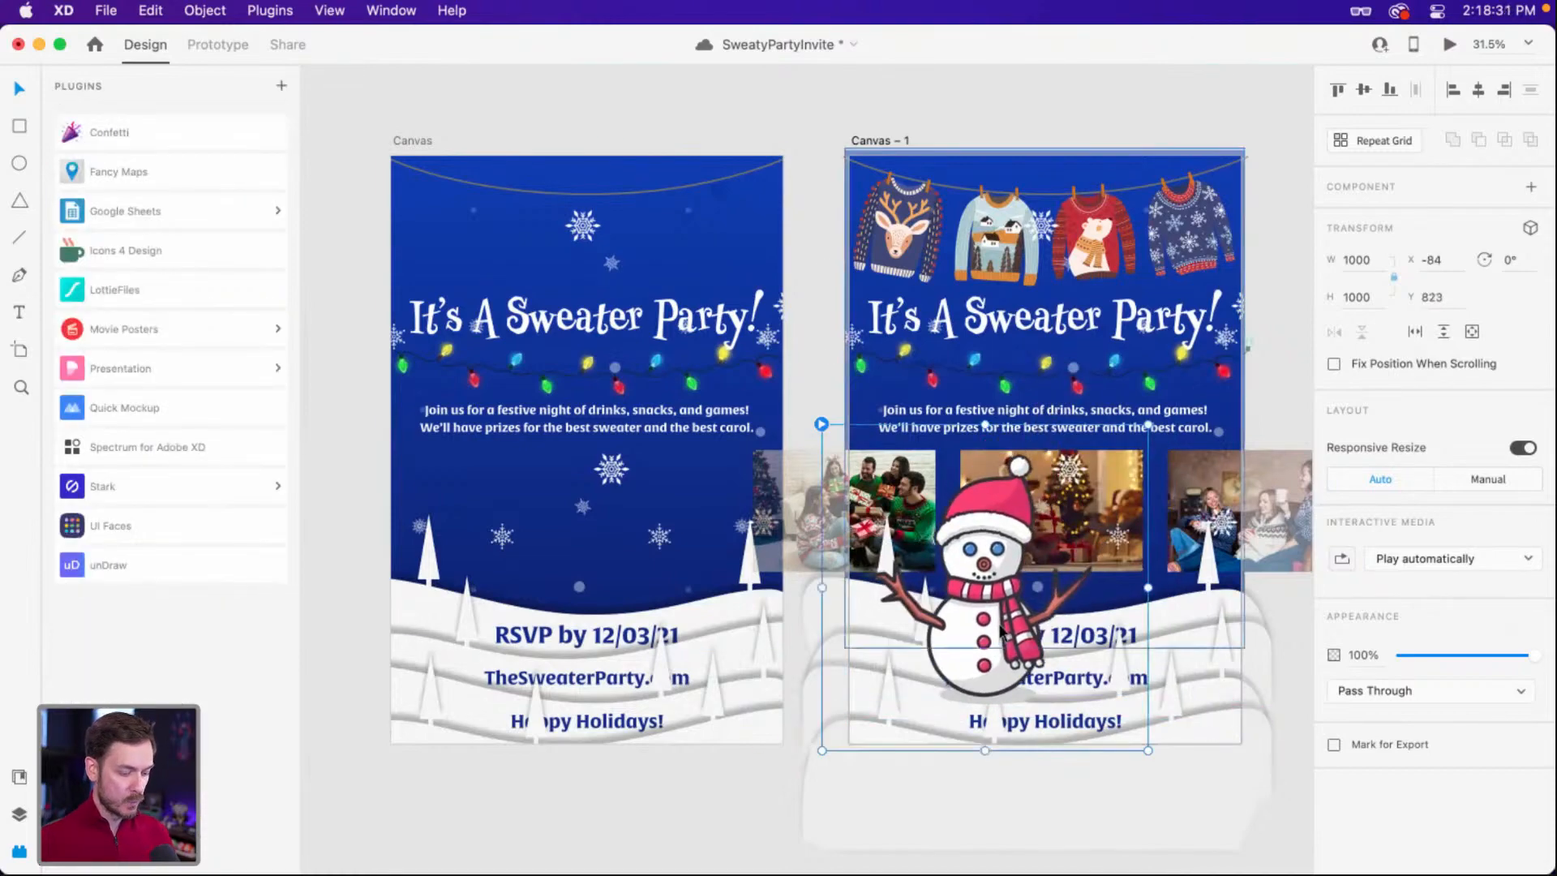
scroll(1115, 741, up, 5)
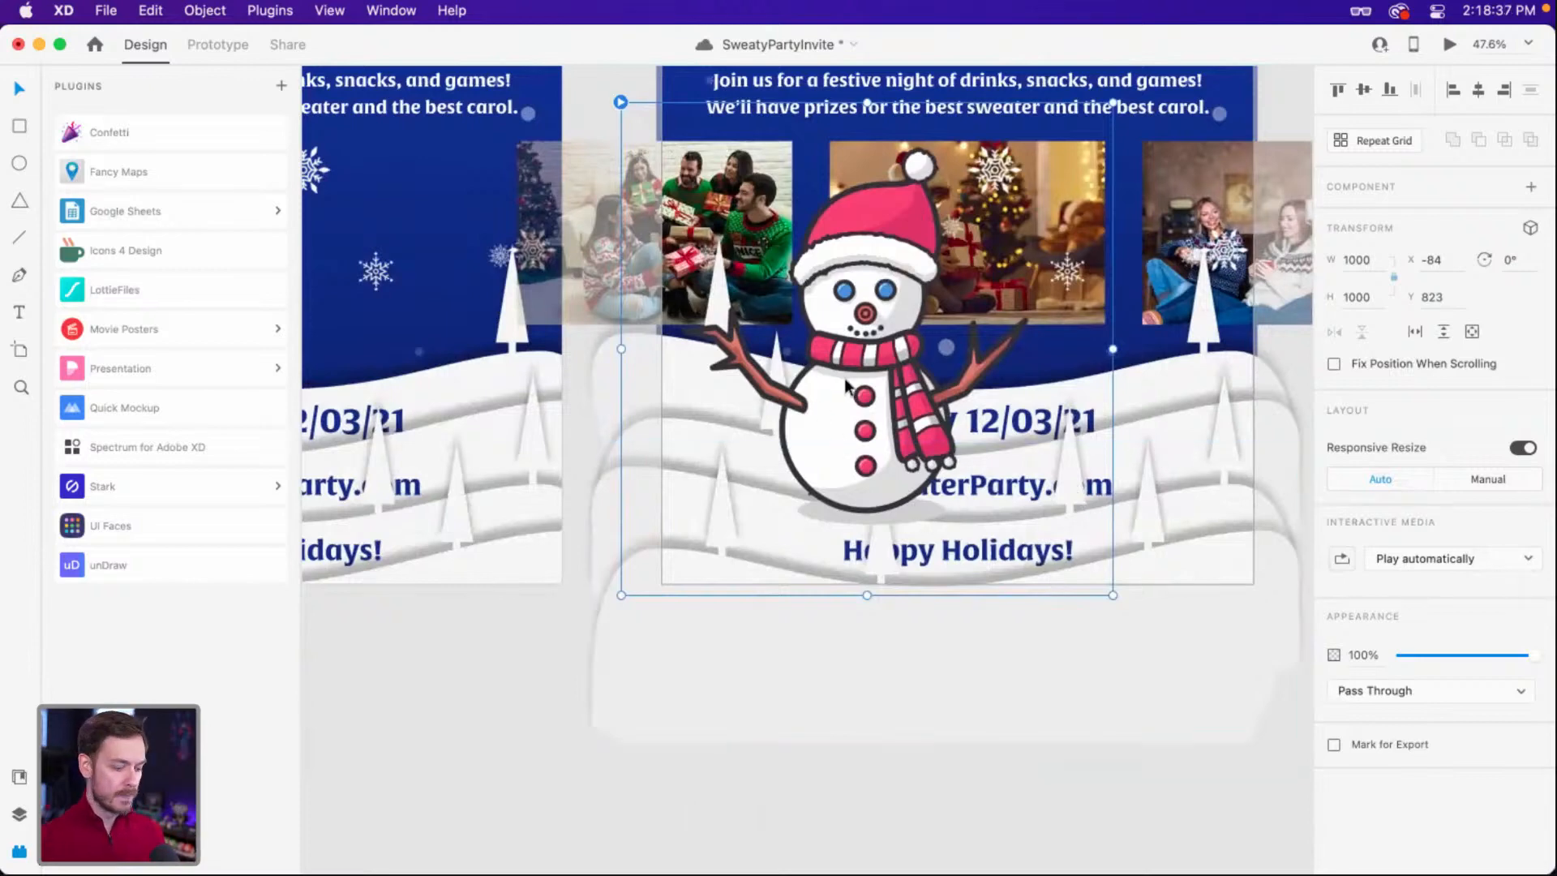
key(super+y)
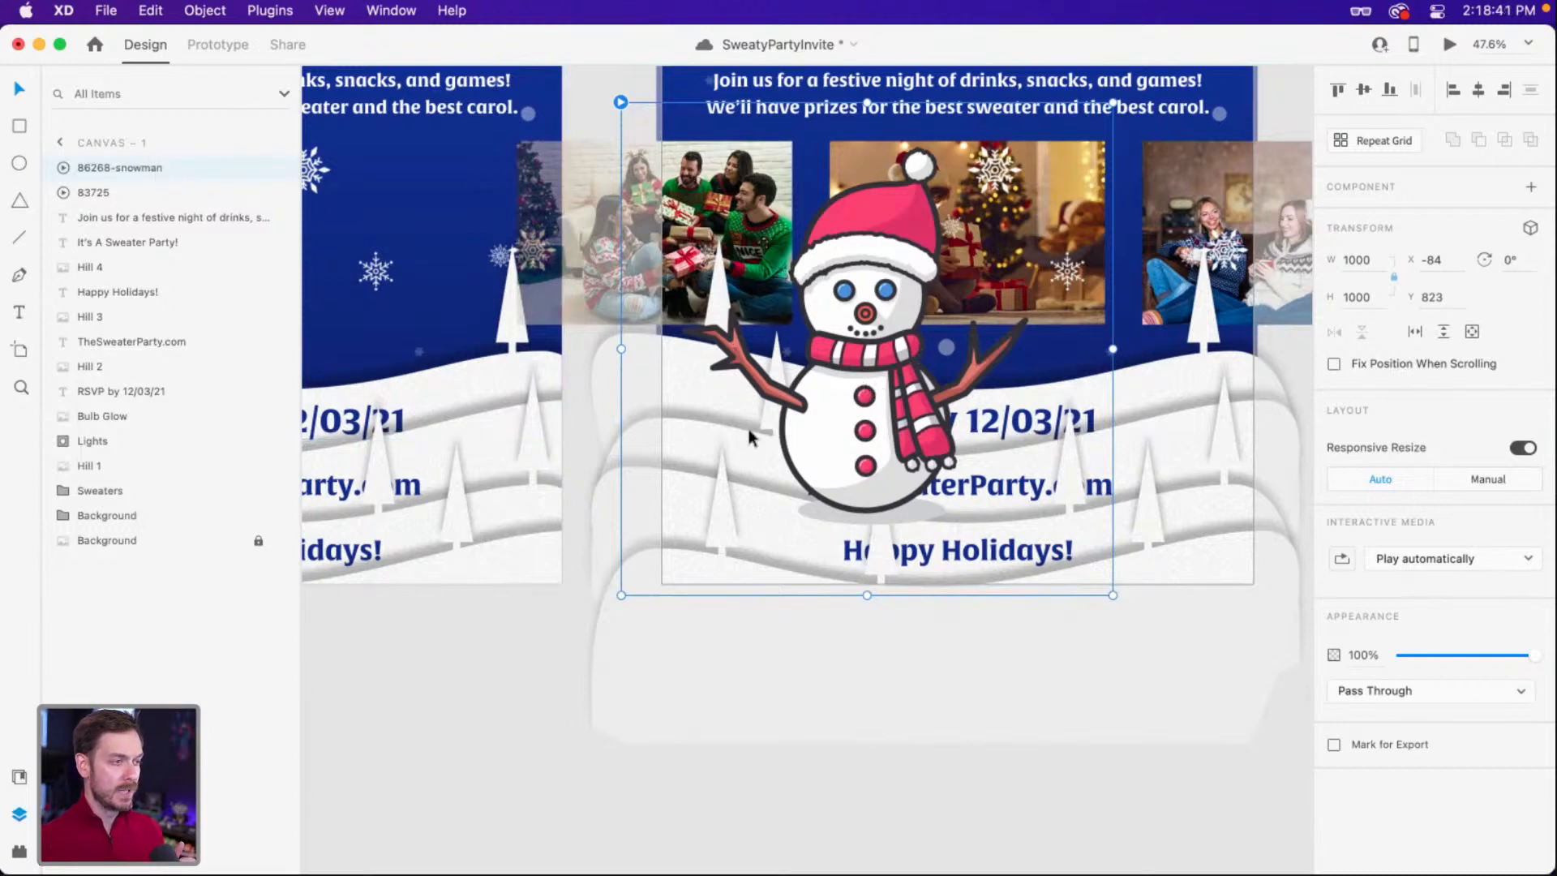
drag(161, 170, 112, 286)
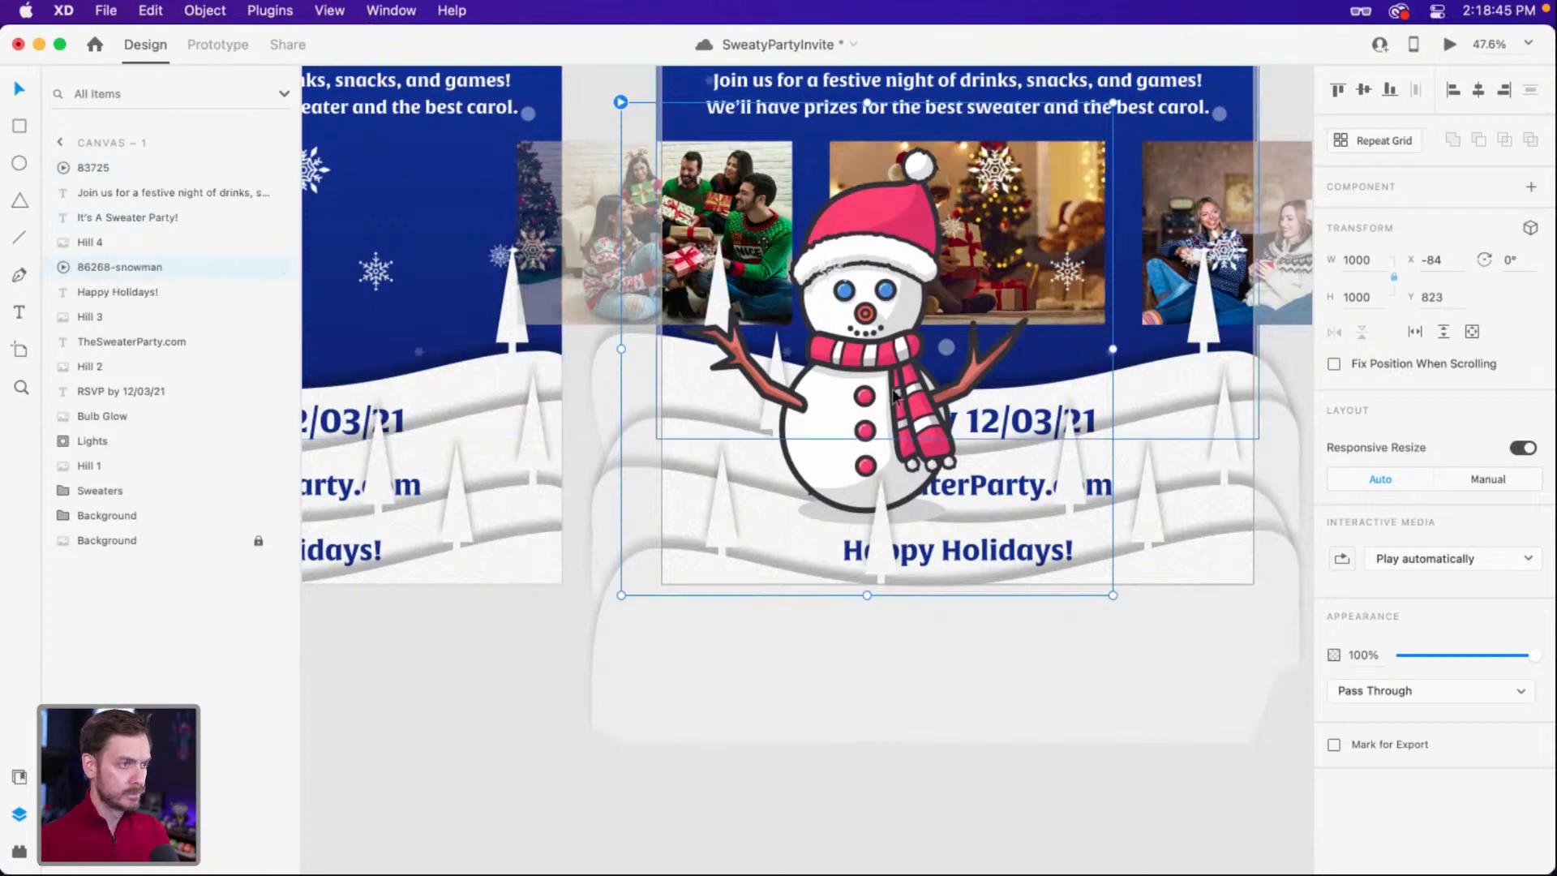
Move the snowman to the lower-left corner of Canvas – 1 and scale it down to 772 × 772.
drag(879, 241, 781, 409)
click(855, 308)
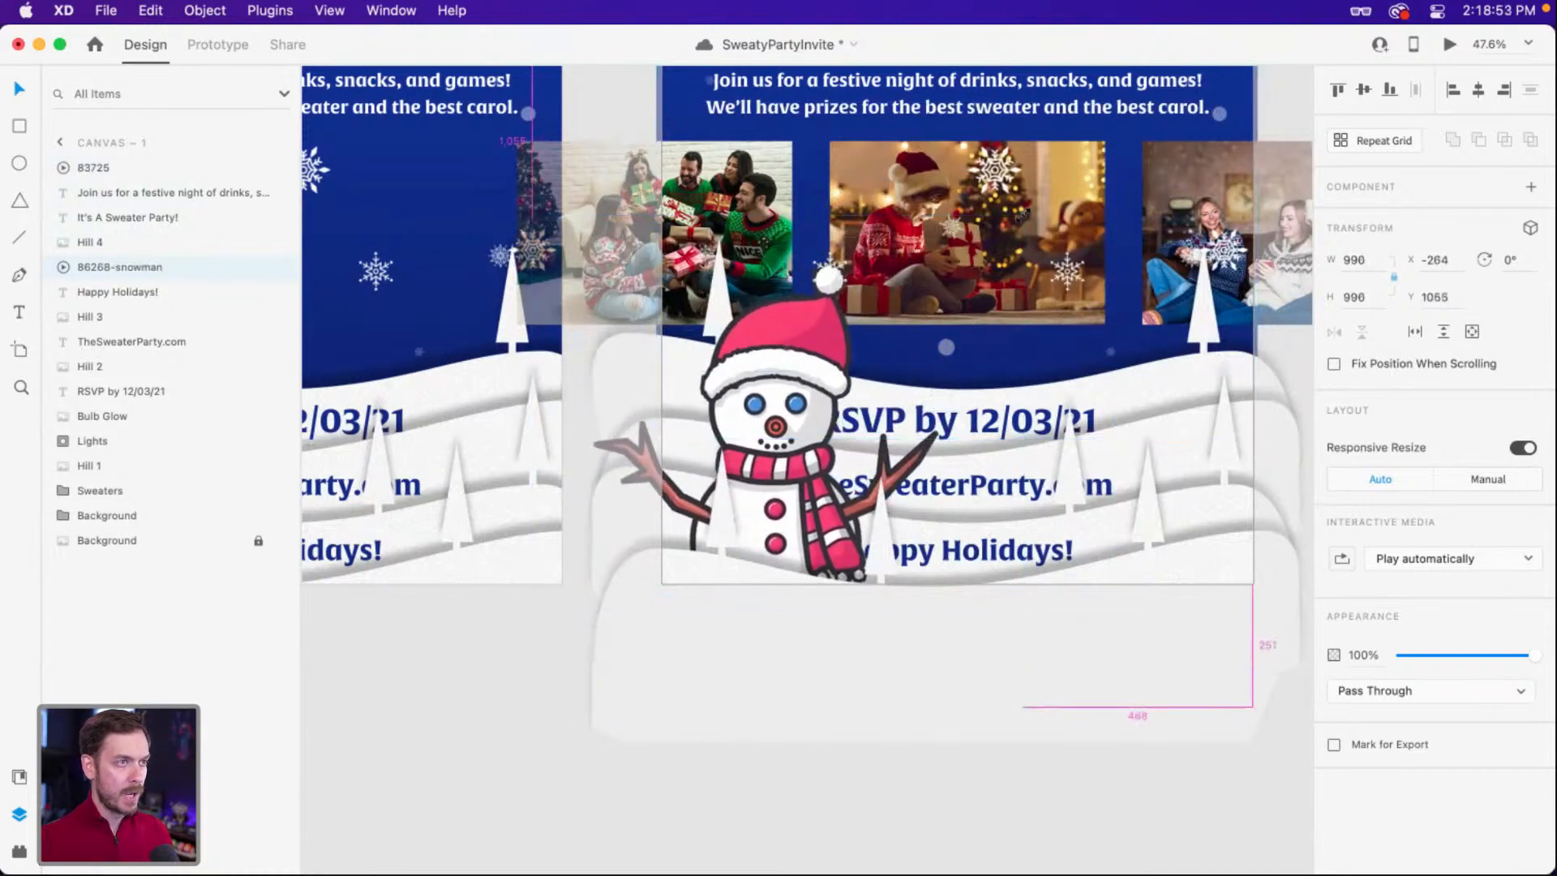
drag(1024, 216, 967, 272)
Nudge the snowman on Canvas – 1 to X -182, Y 1187.
key(shift+Down)
key(shift+Down)
key(shift+Down)
key(shift+Down)
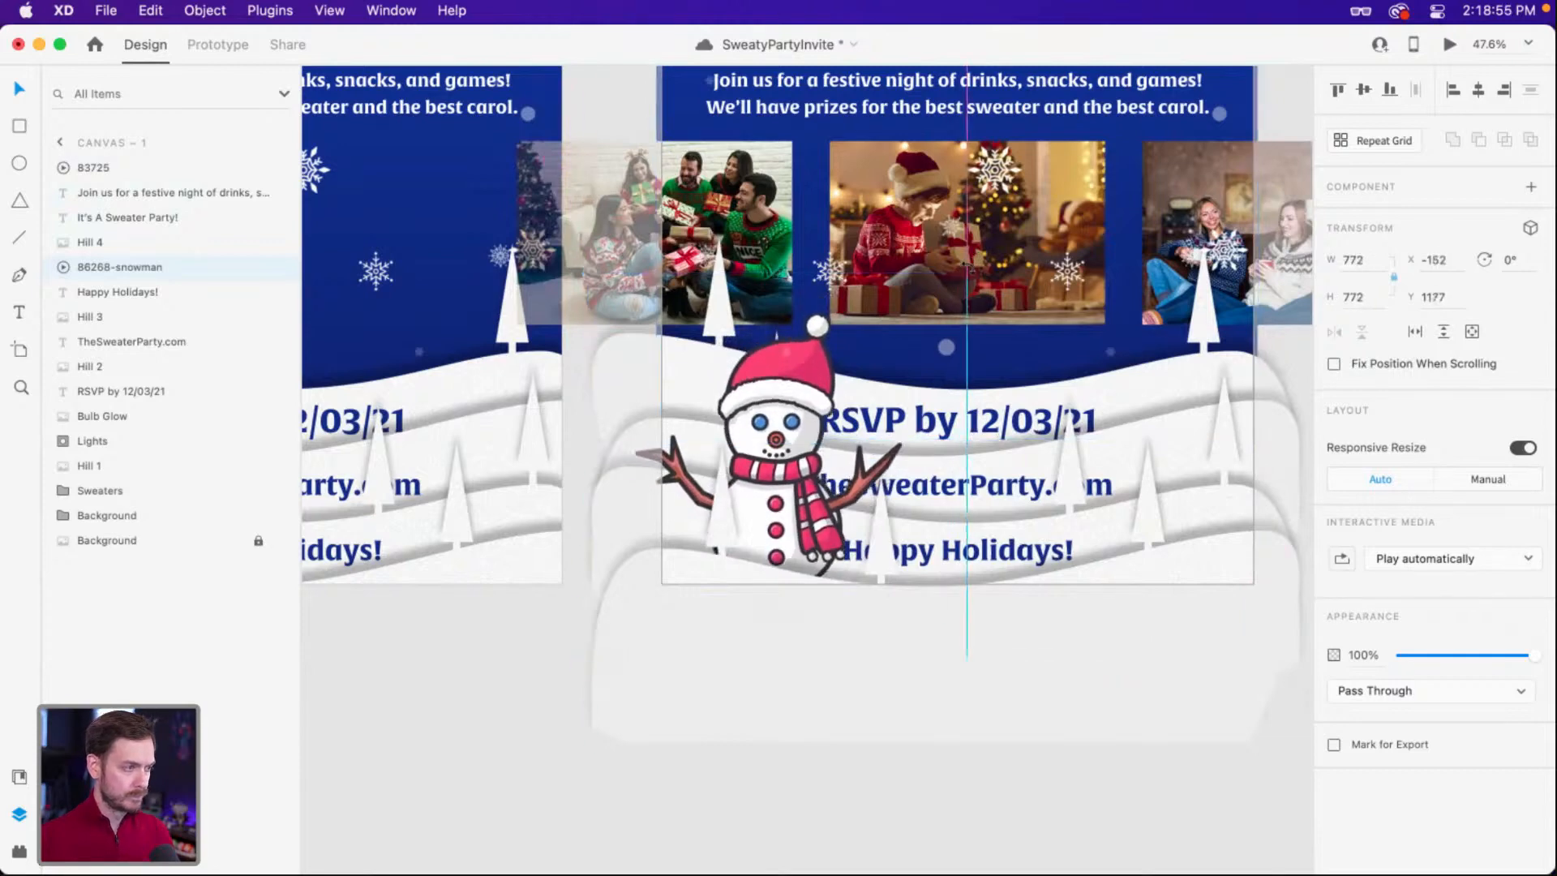
key(shift+Left)
key(shift+Left)
key(shift+Left)
key(shift+Left)
key(shift+Down)
key(shift+Up)
key(shift+Up)
key(shift+Up)
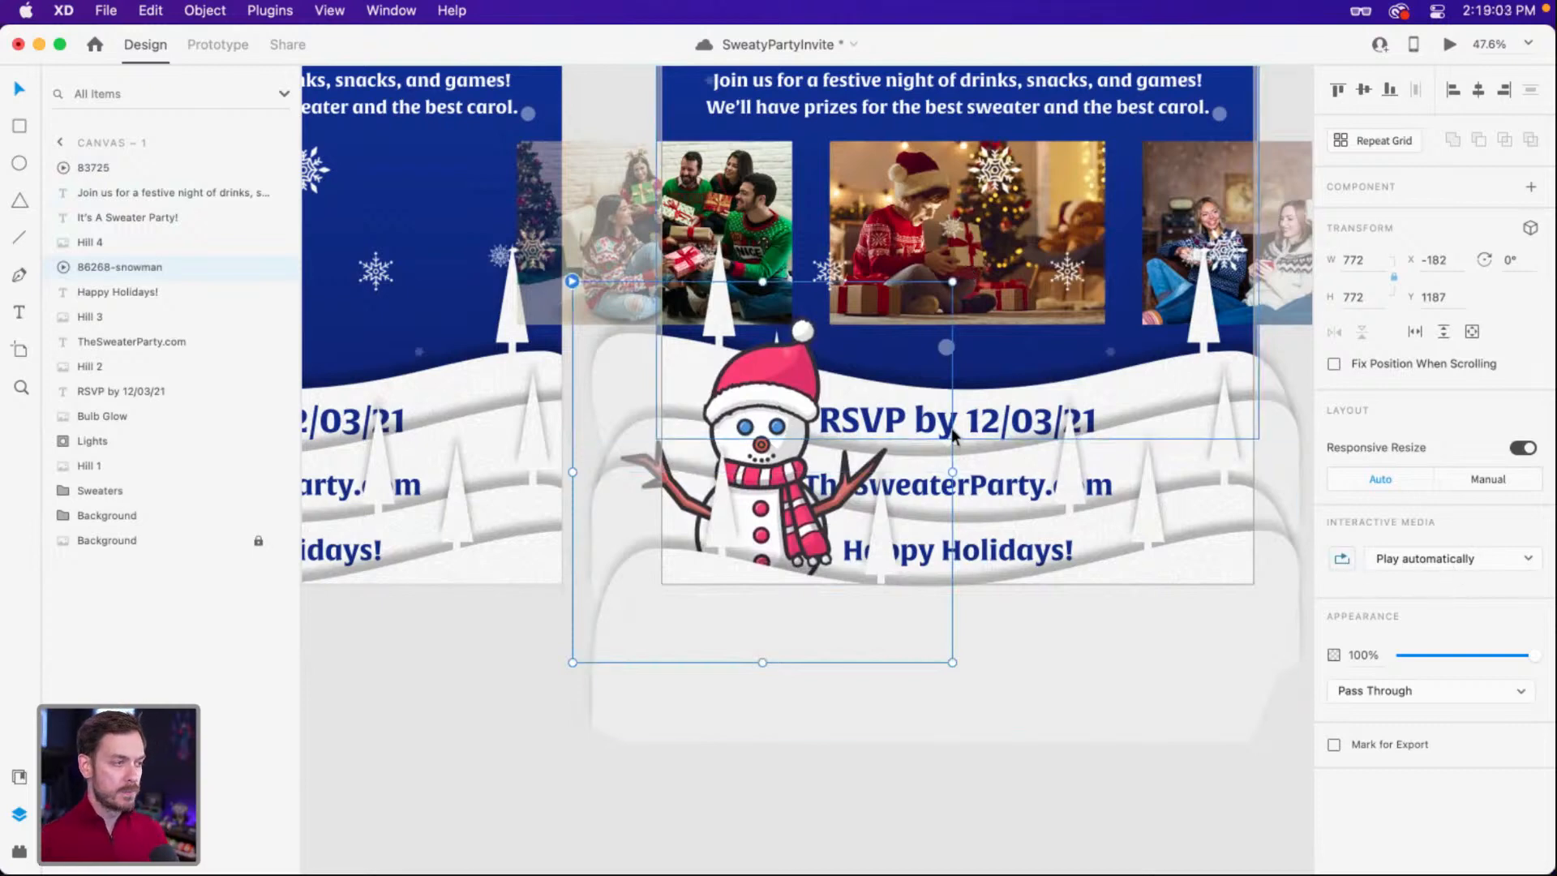
Paste a copy of the snowman onto the first artboard and place its layer beneath Hill 4.
scroll(938, 430, left, 10)
click(641, 363)
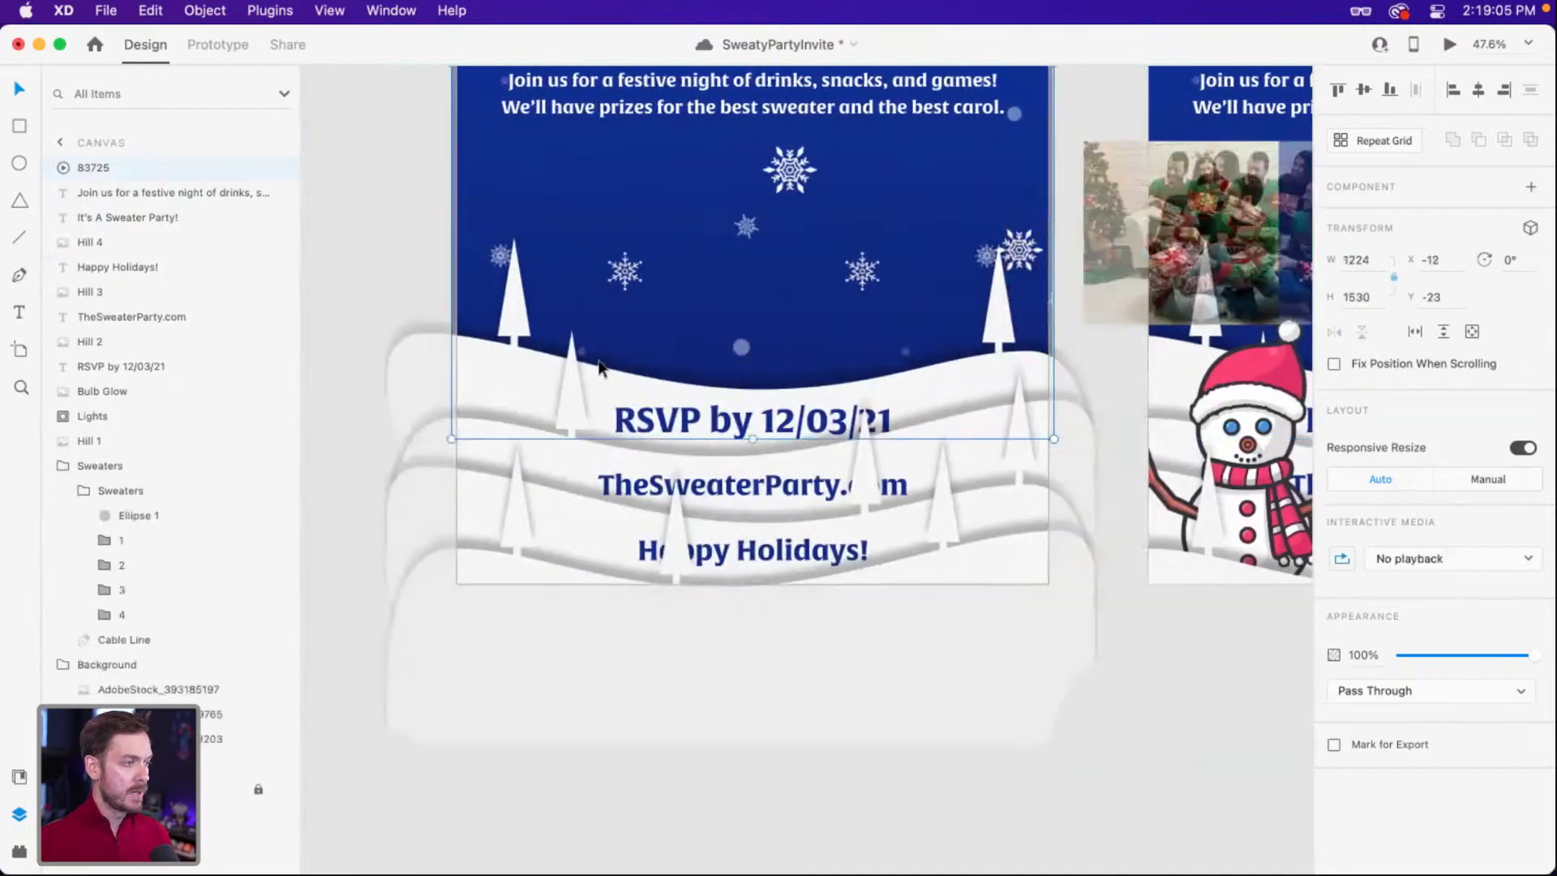
key(super+v)
drag(141, 179, 122, 269)
Lower the first artboard's snowman behind the front hill to Y 1637 and set its media to No playback.
click(580, 383)
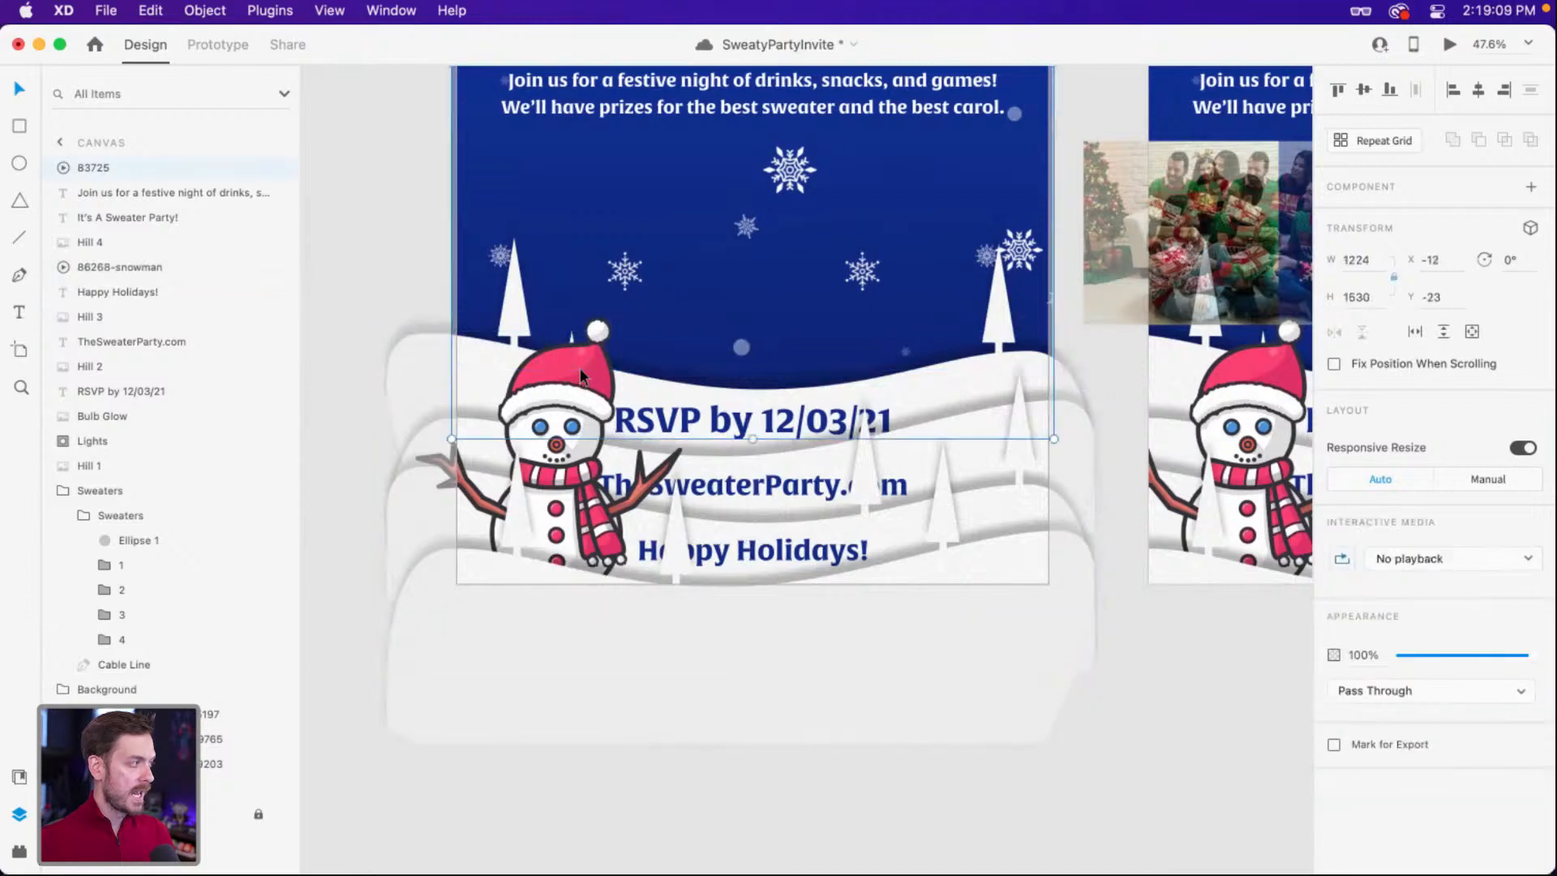
click(583, 365)
drag(582, 360, 567, 585)
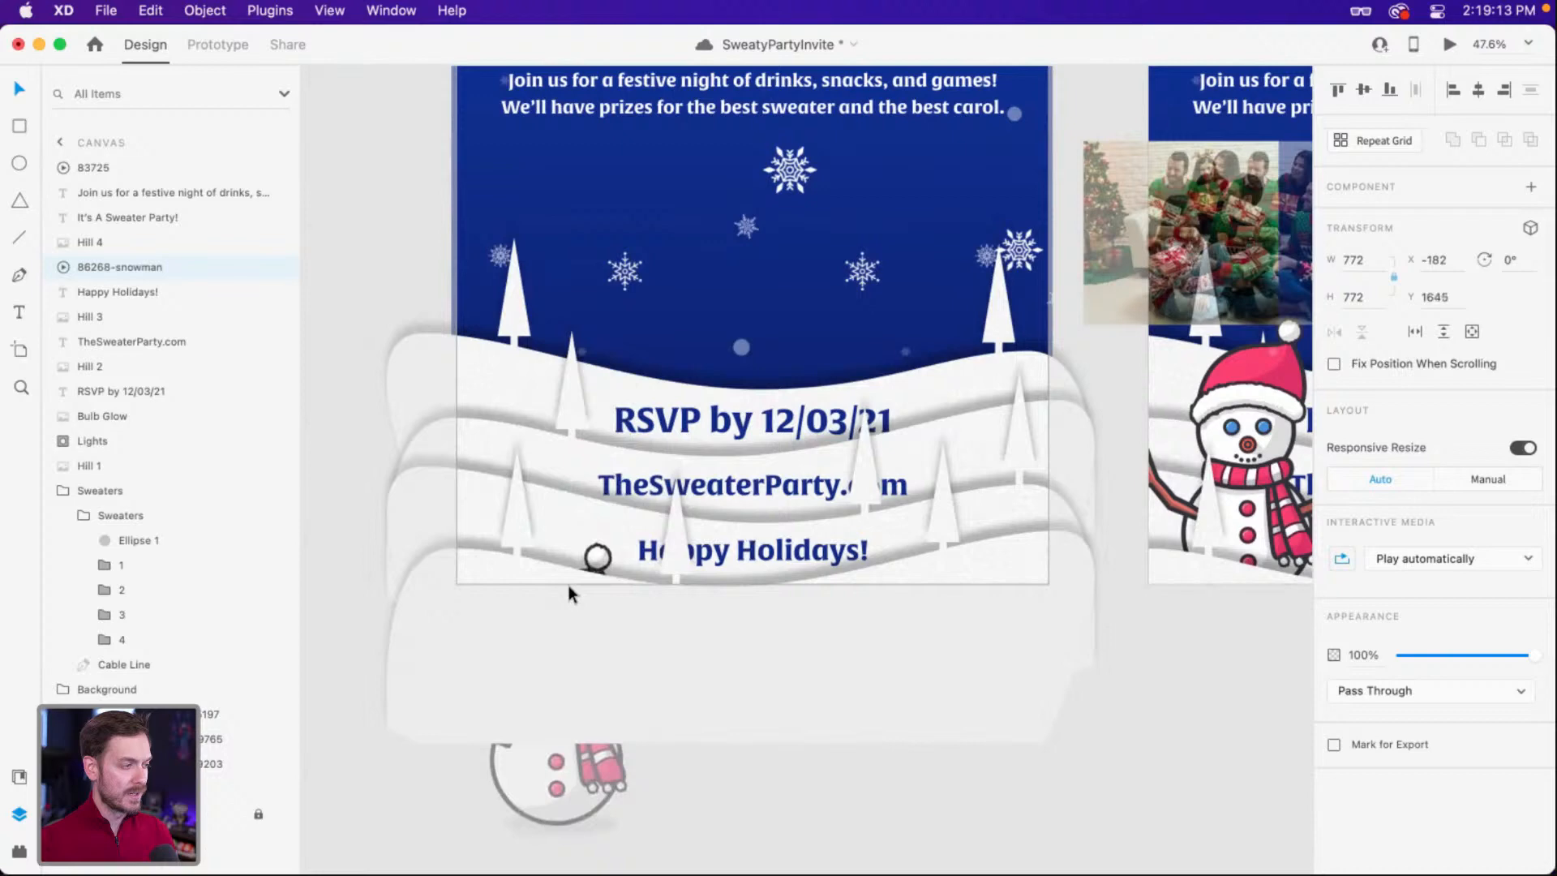
click(1493, 556)
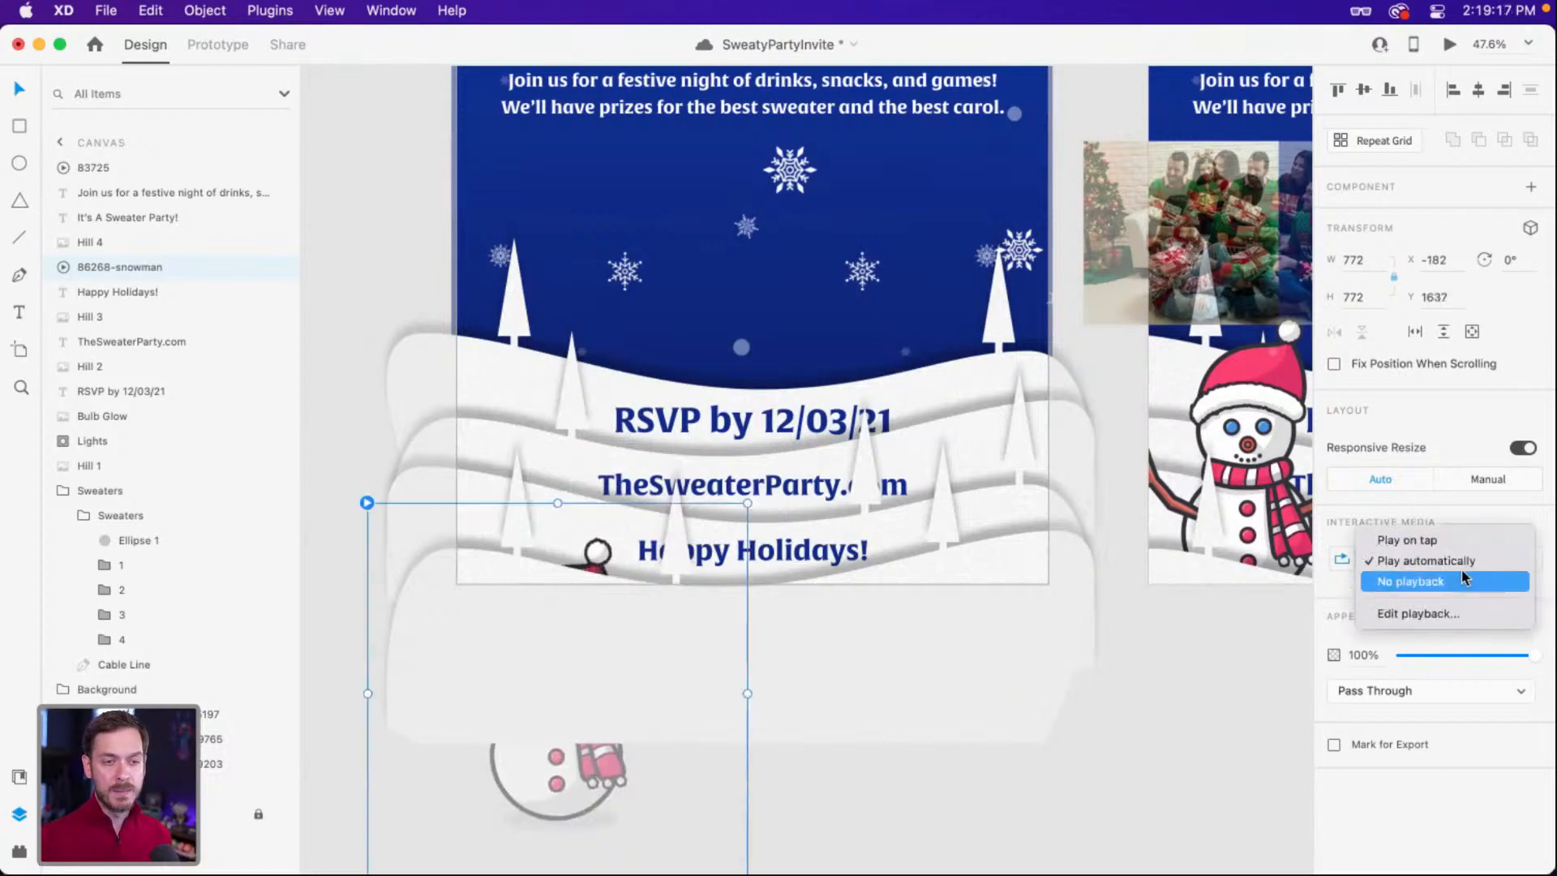
click(1464, 577)
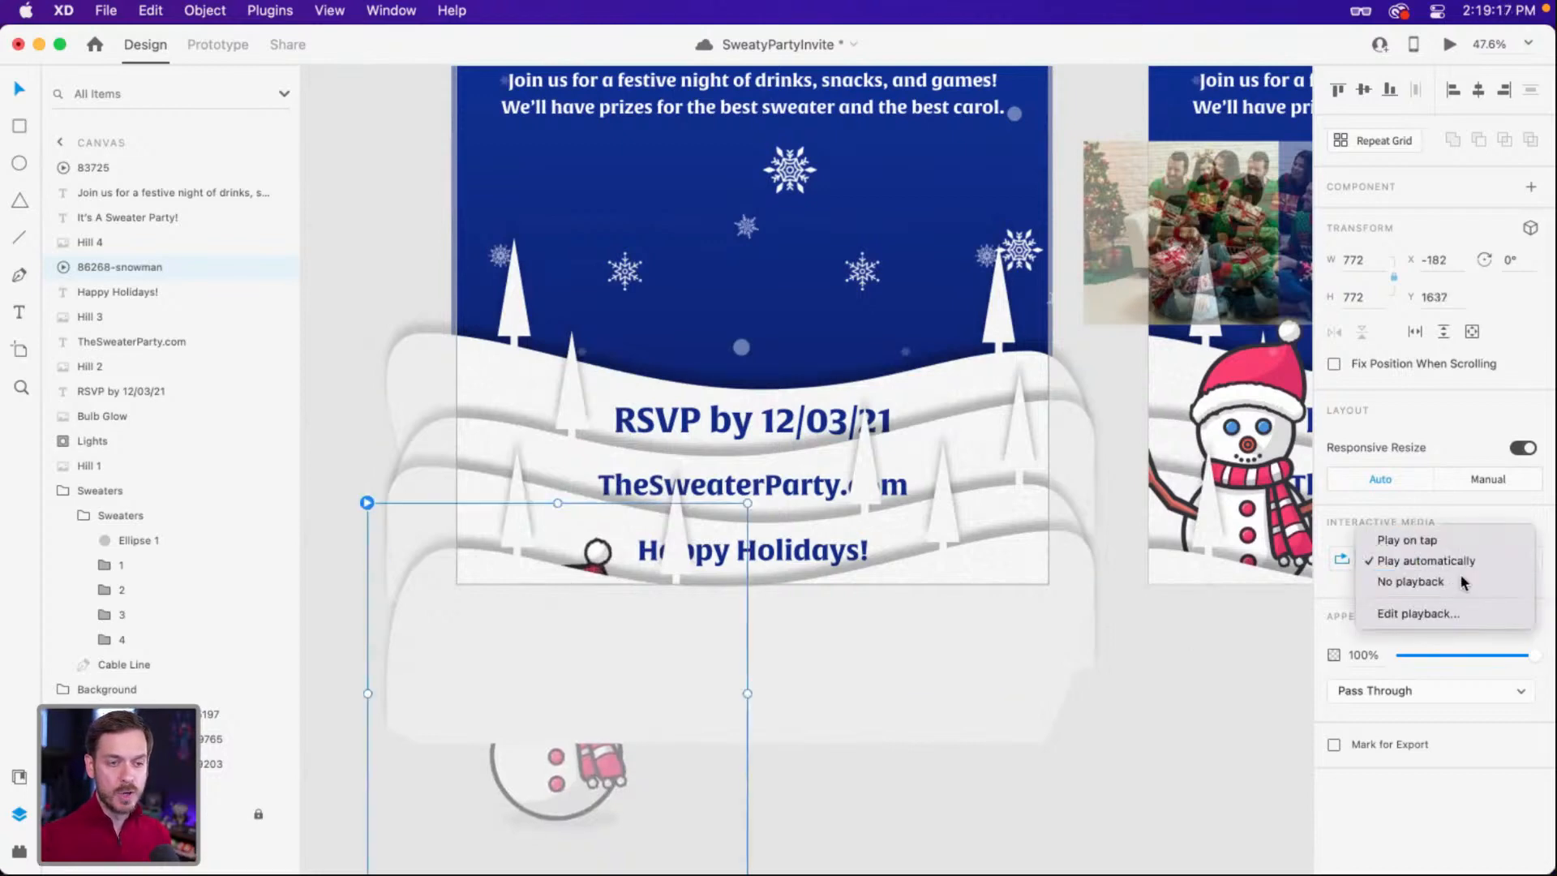
Preview the artboard transition with the snowman animation, close the preview and clear the selection.
click(1450, 47)
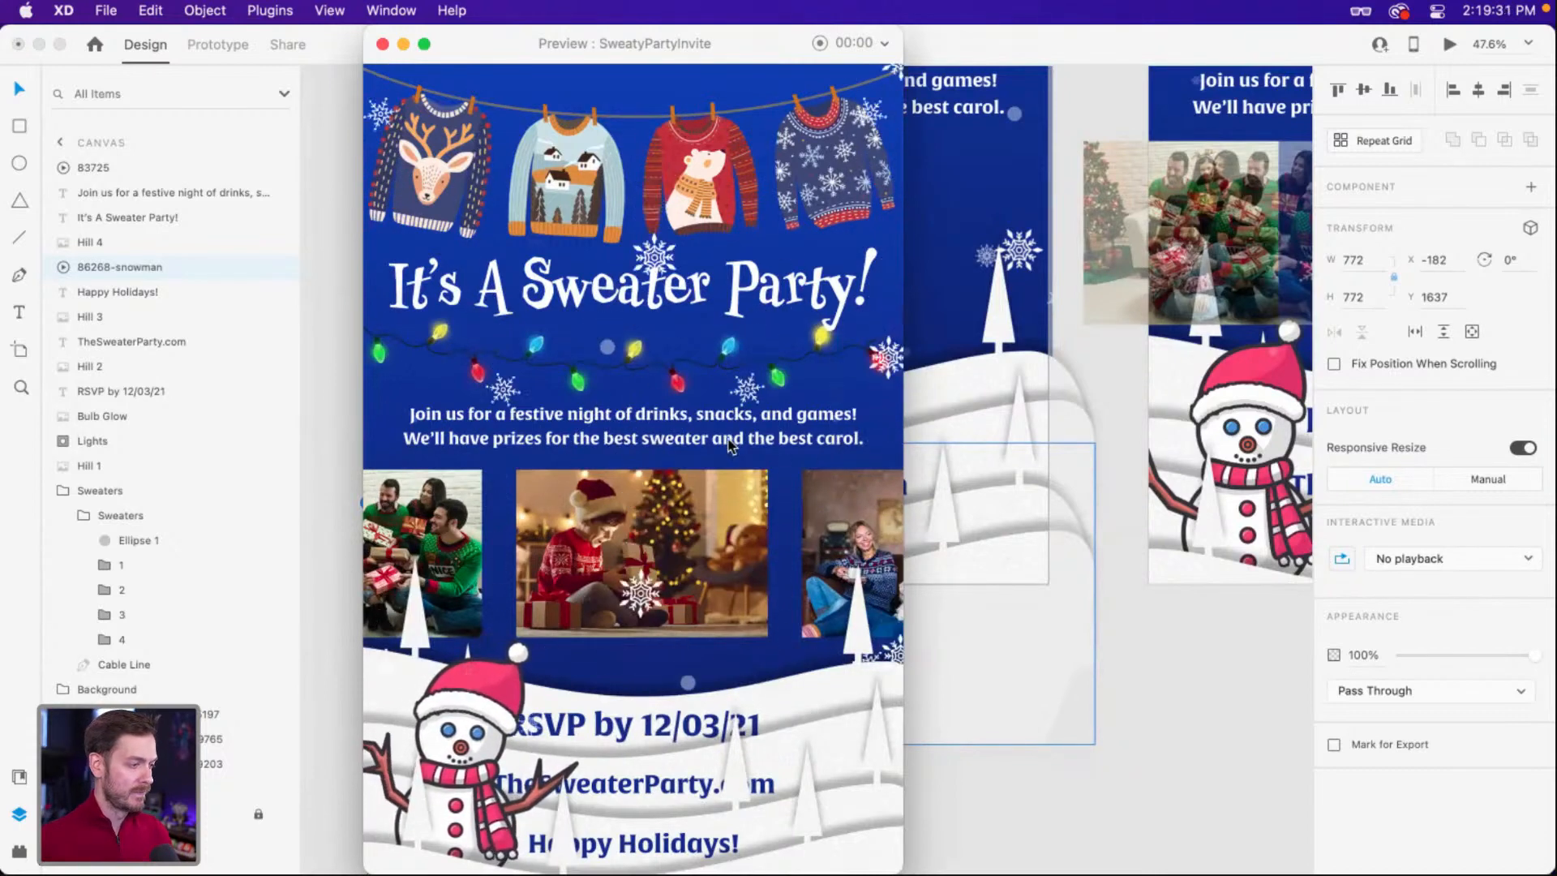
key(super+w)
scroll(727, 436, right, 5)
click(1183, 654)
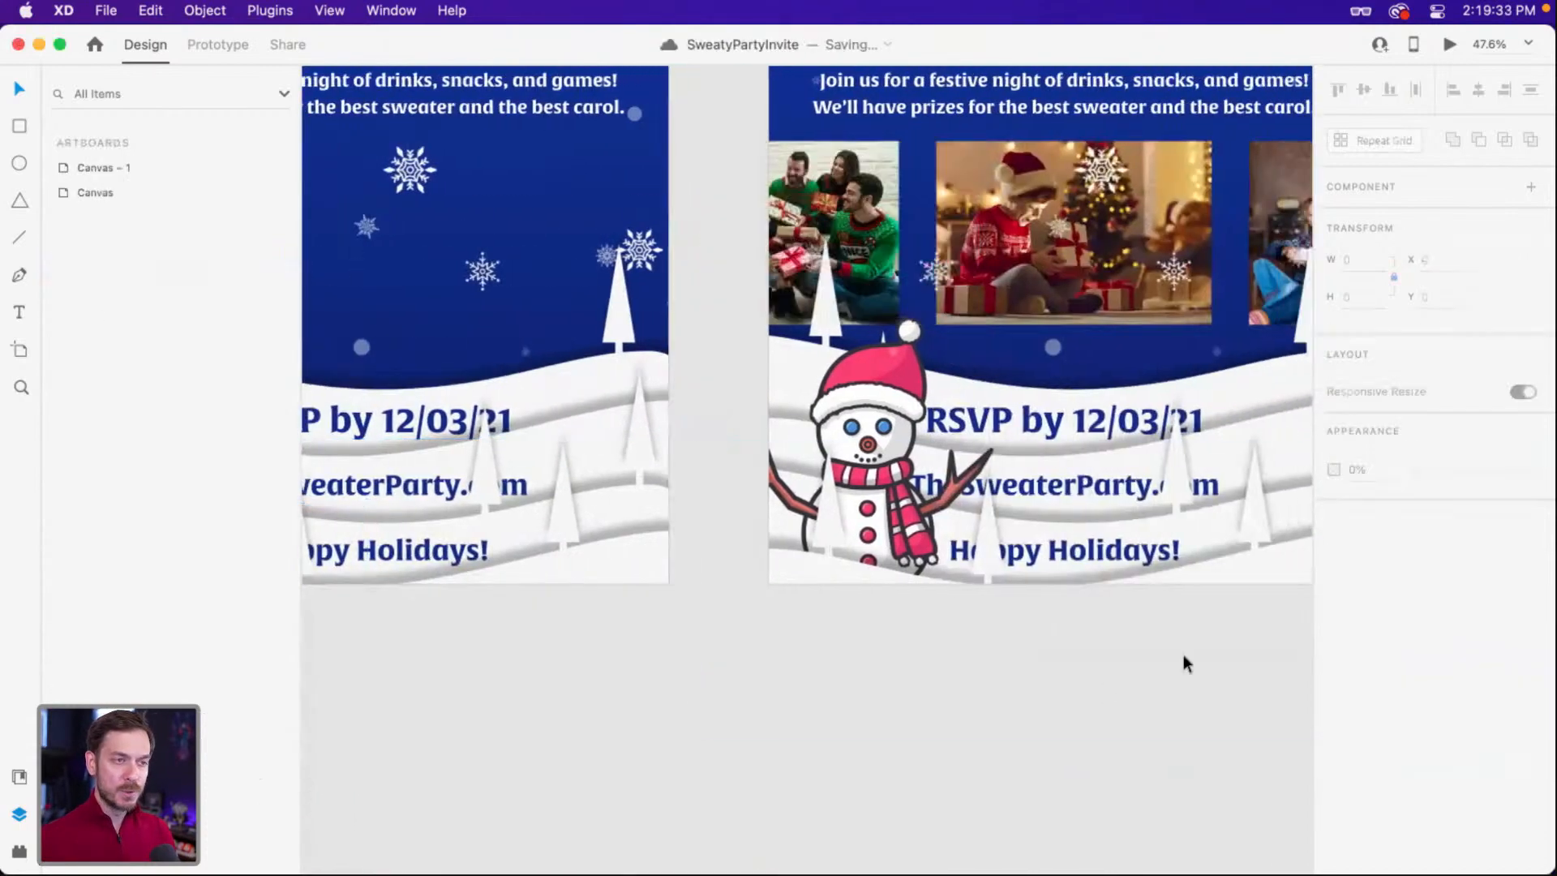
Examine the snowman's placement on both artboards and the string of lights below the title on Canvas – 1.
scroll(973, 527, right, 5)
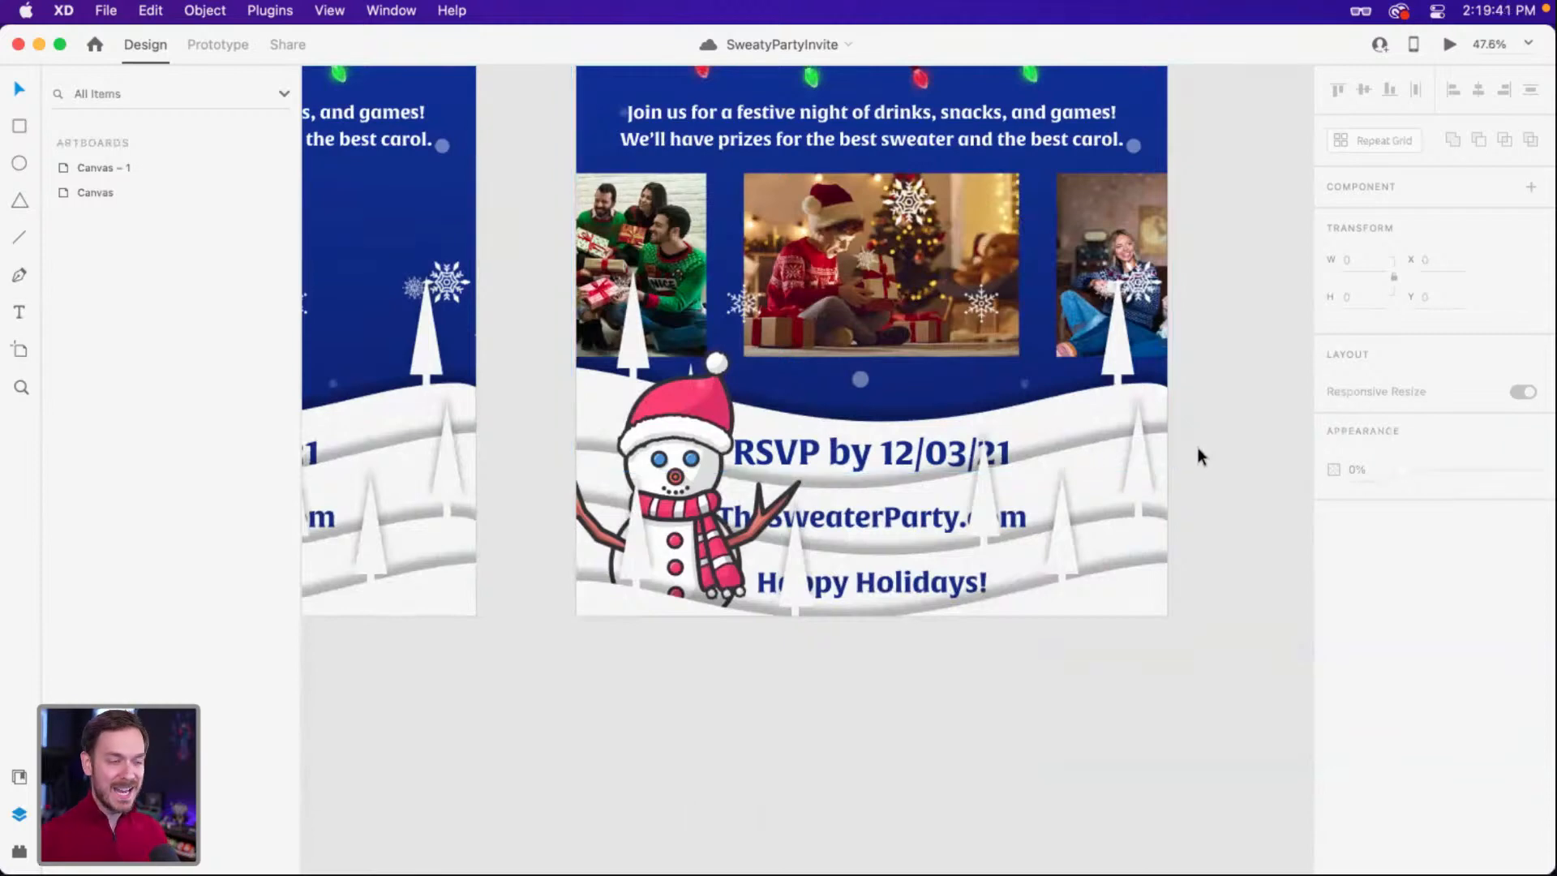
scroll(959, 366, up, 3)
scroll(959, 366, left, 3)
scroll(959, 366, up, 3)
scroll(959, 366, left, 2)
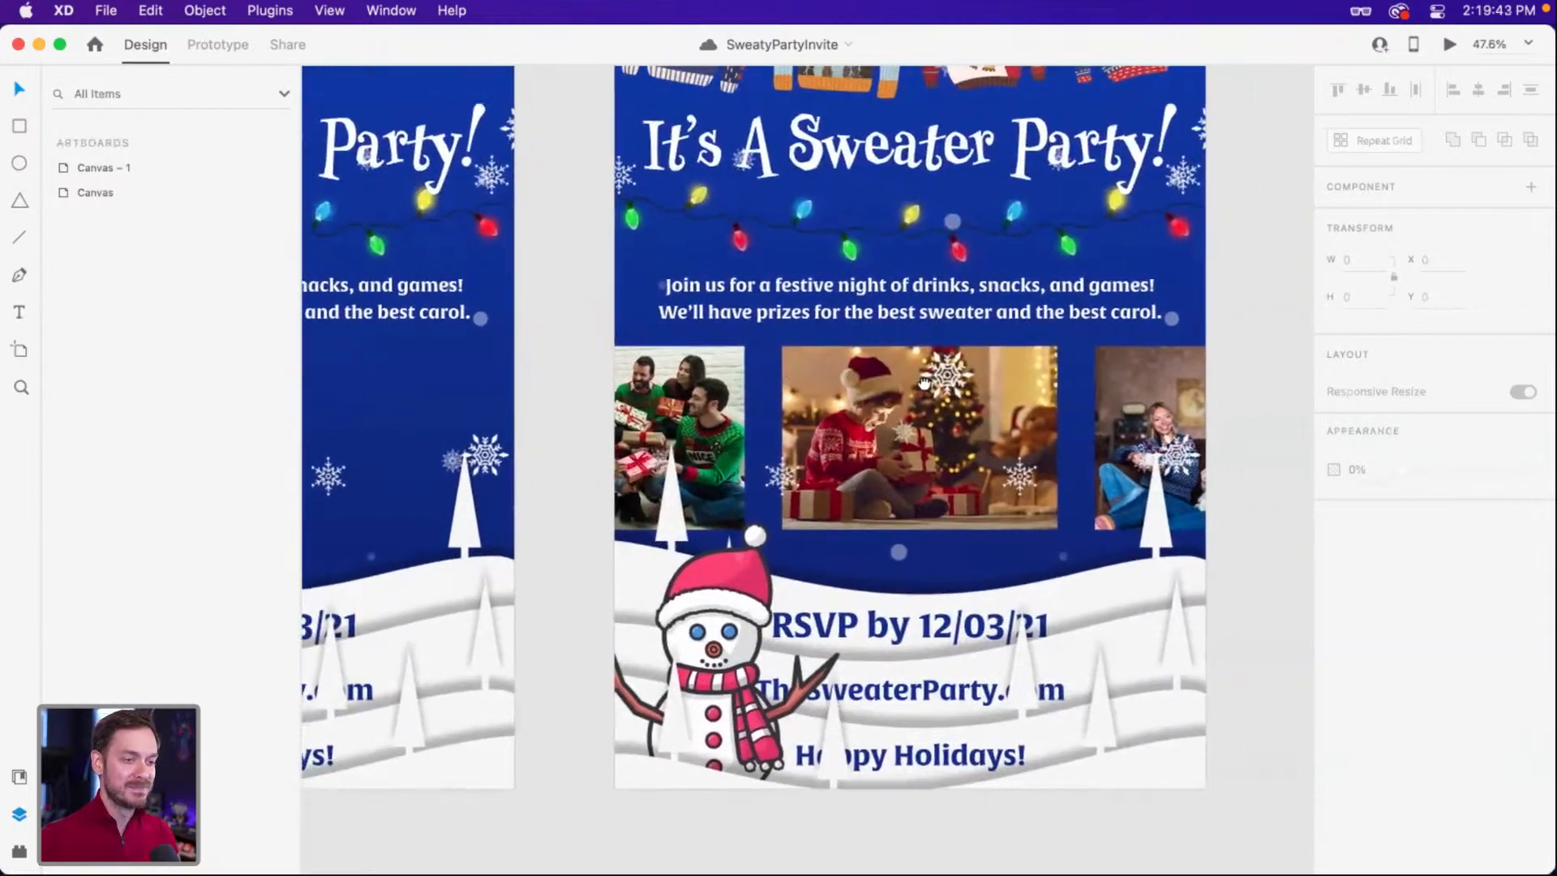
scroll(691, 326, down, 4)
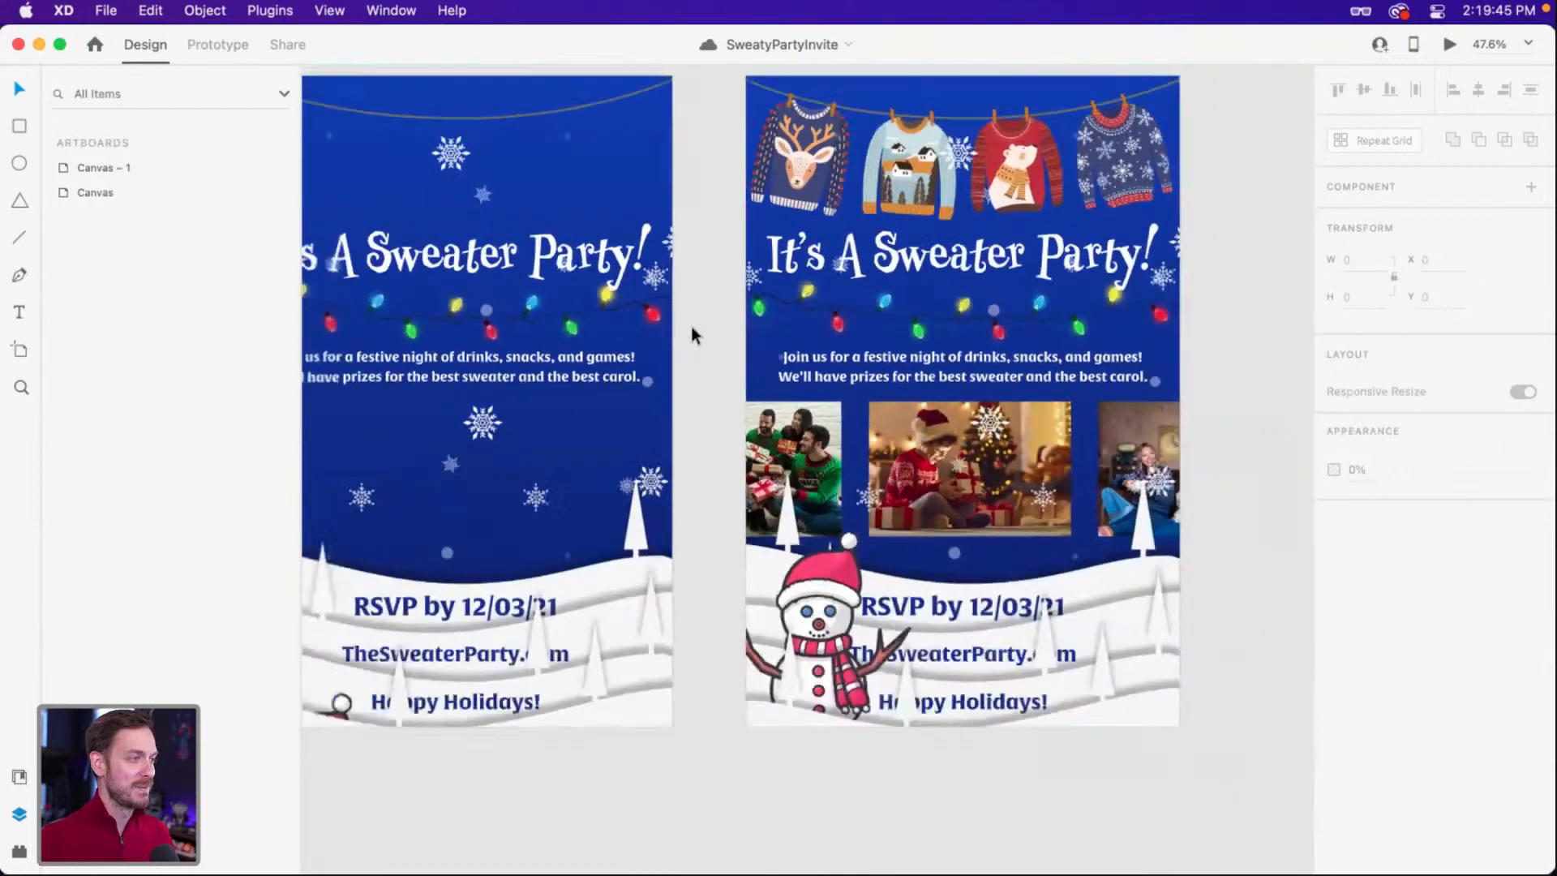
drag(690, 326, 856, 326)
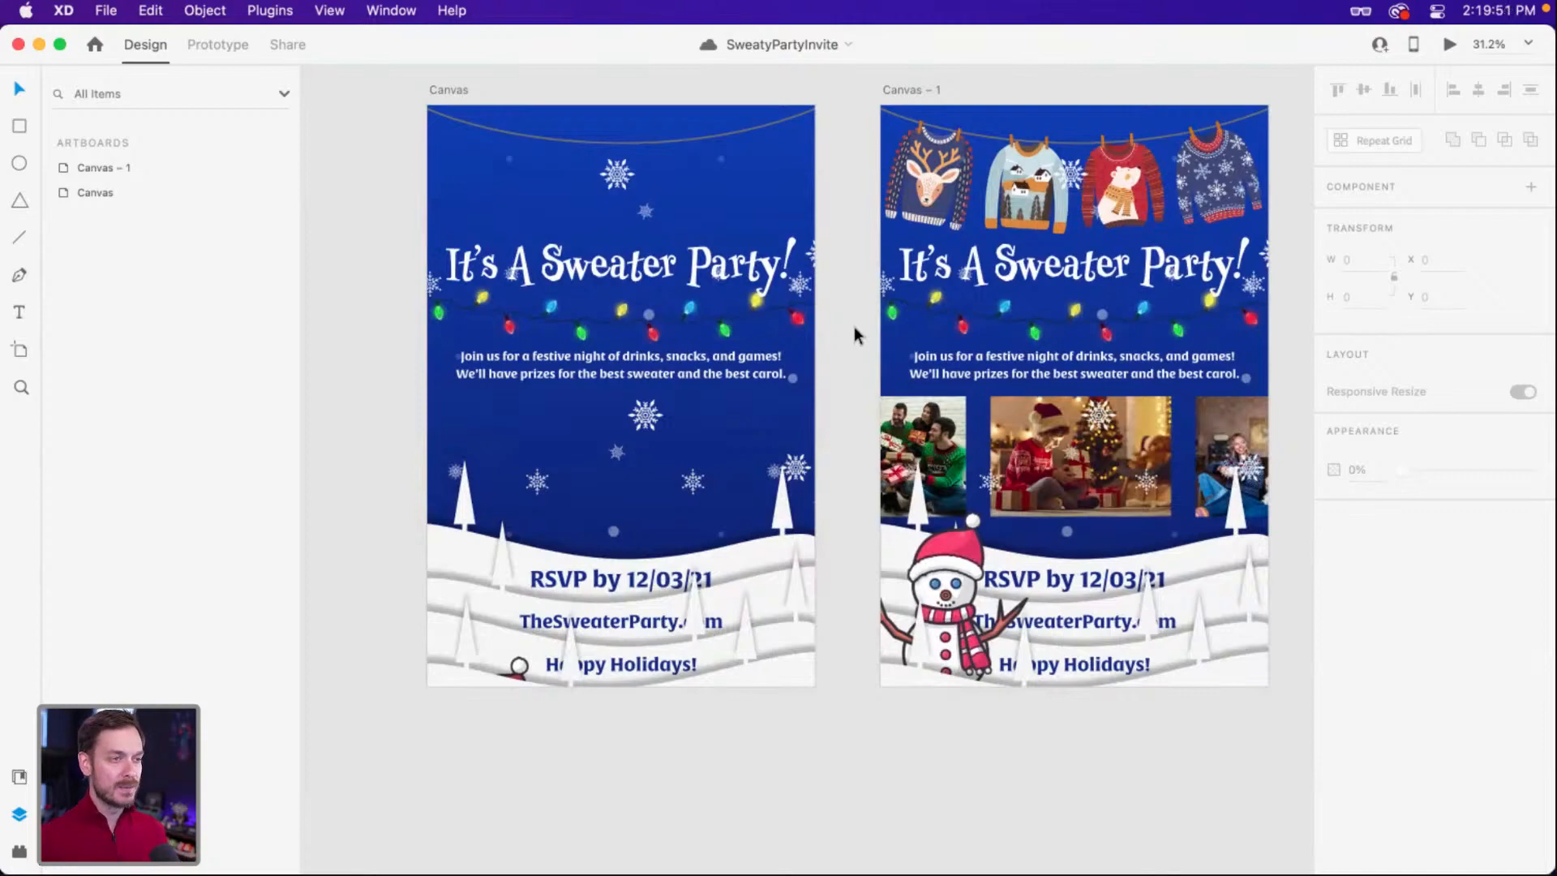
scroll(1224, 300, up, 5)
scroll(1217, 303, up, 3)
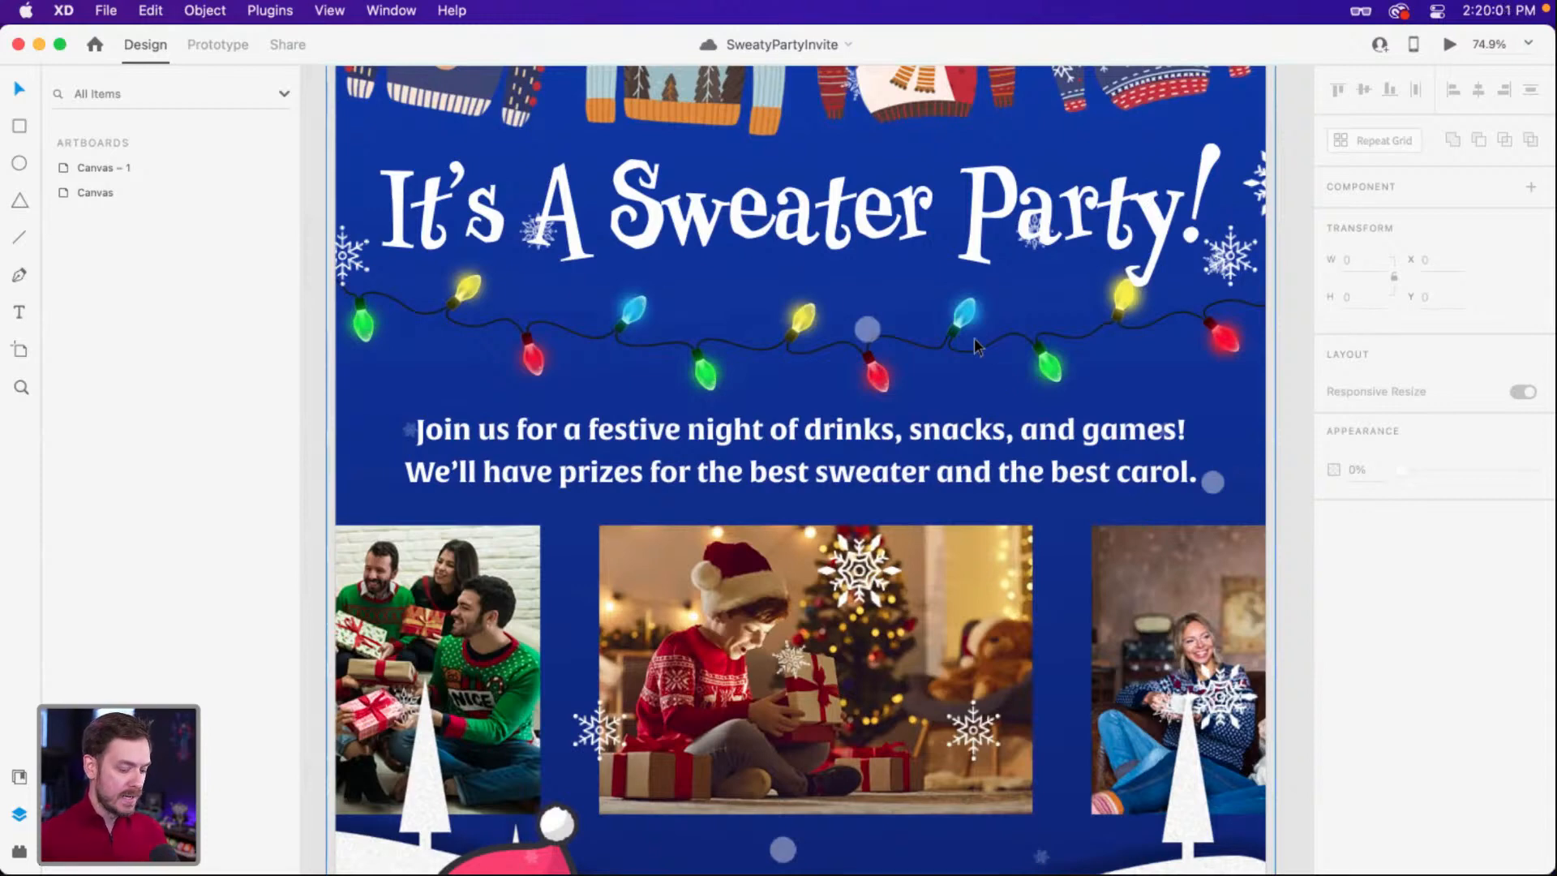
Search the LottieFiles plugin for "string lights", browse the animations and leave the plugin.
key(super+alt+p)
click(230, 260)
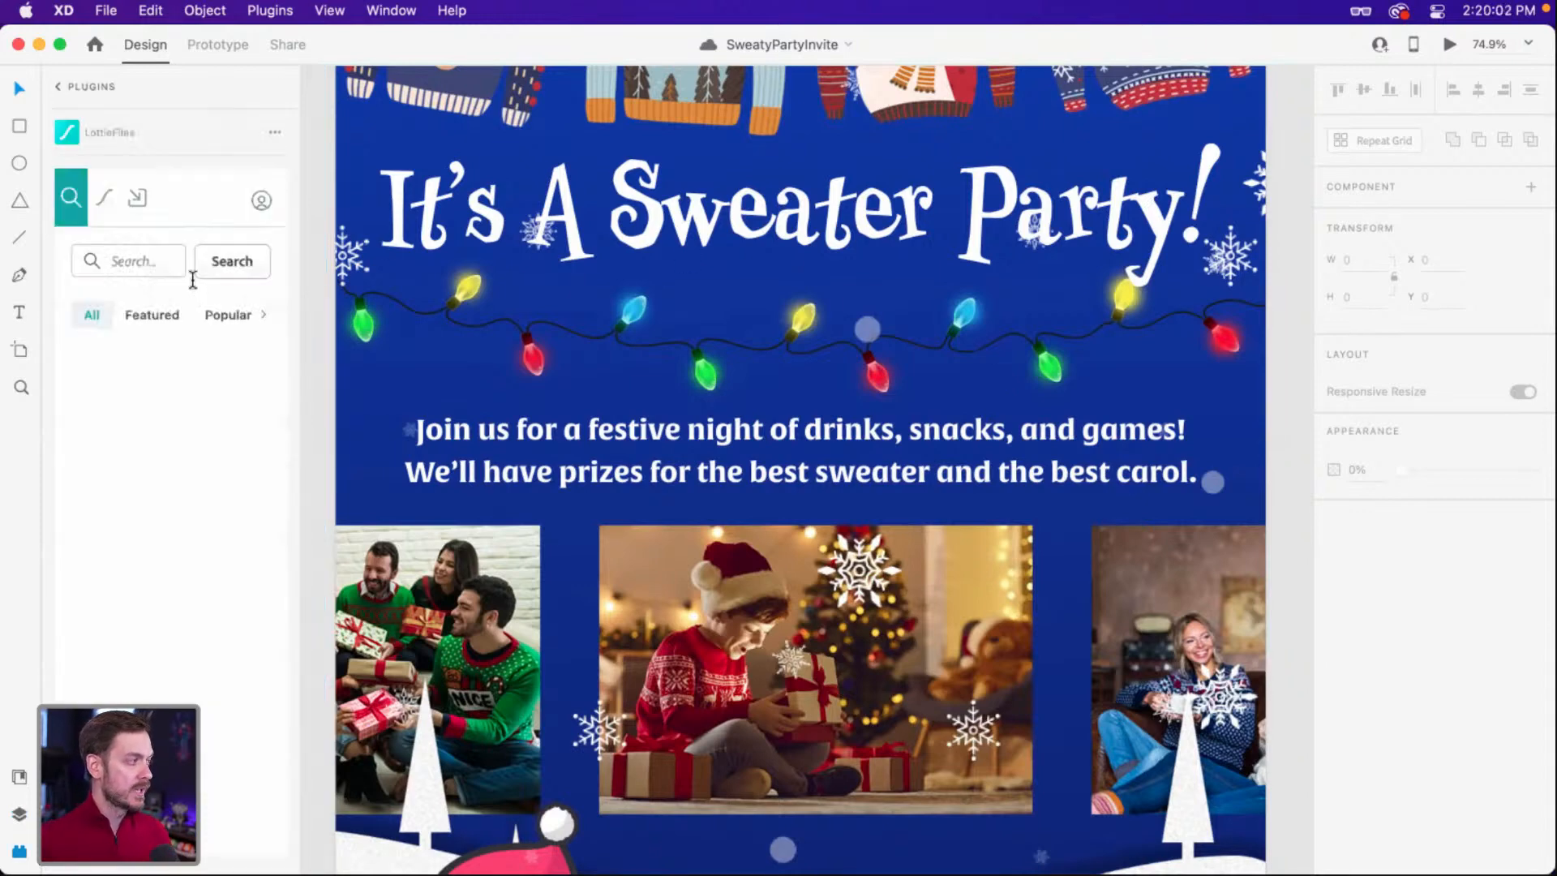
click(127, 261)
text(string)
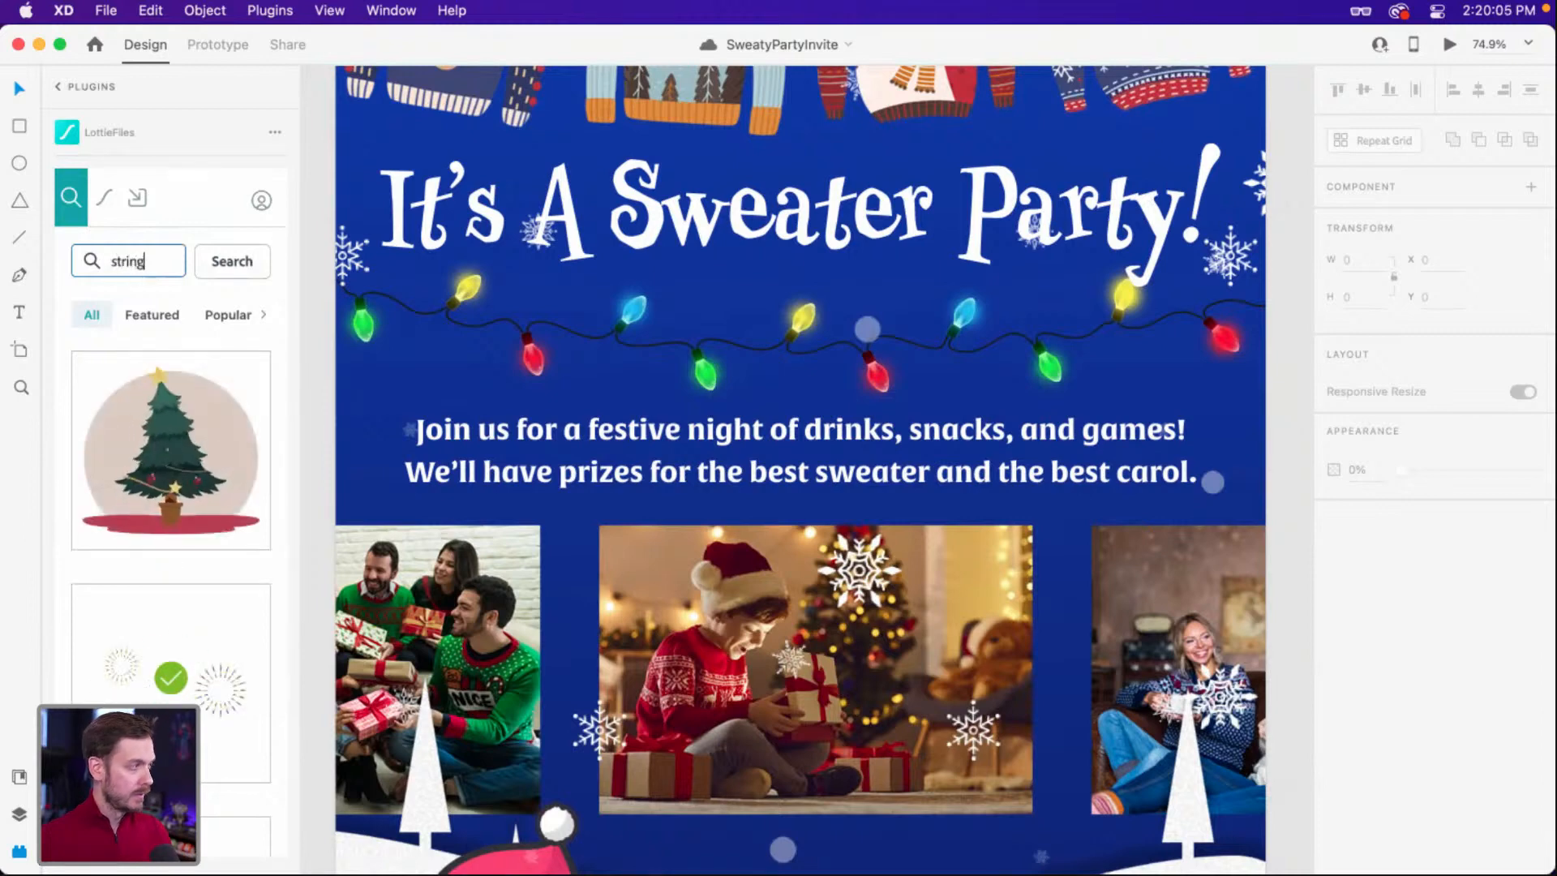
text( lights)
key(Return)
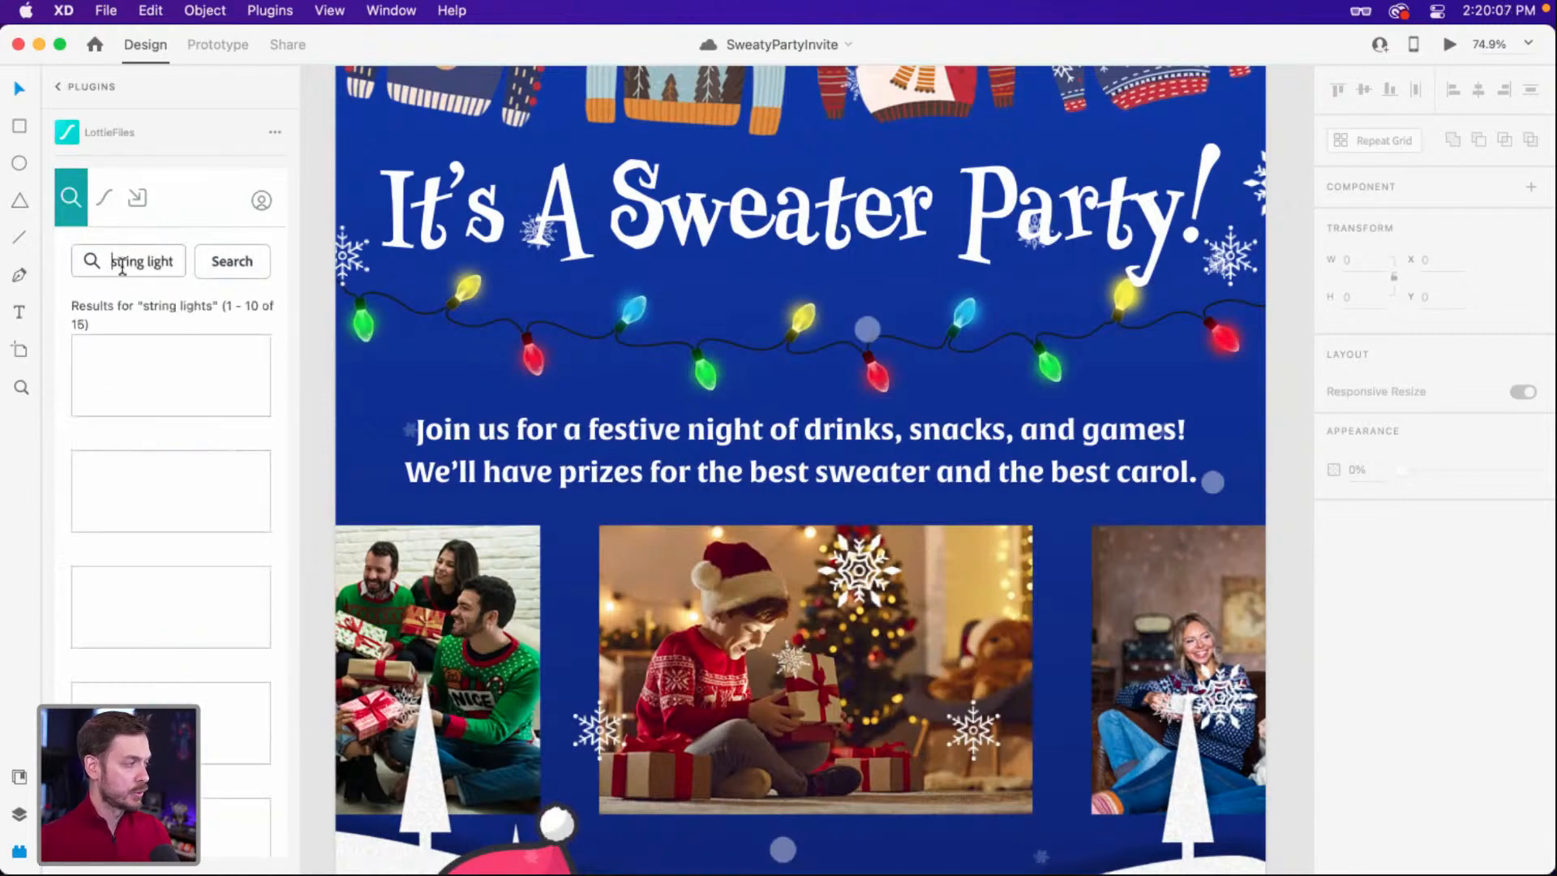
scroll(167, 446, down, 1)
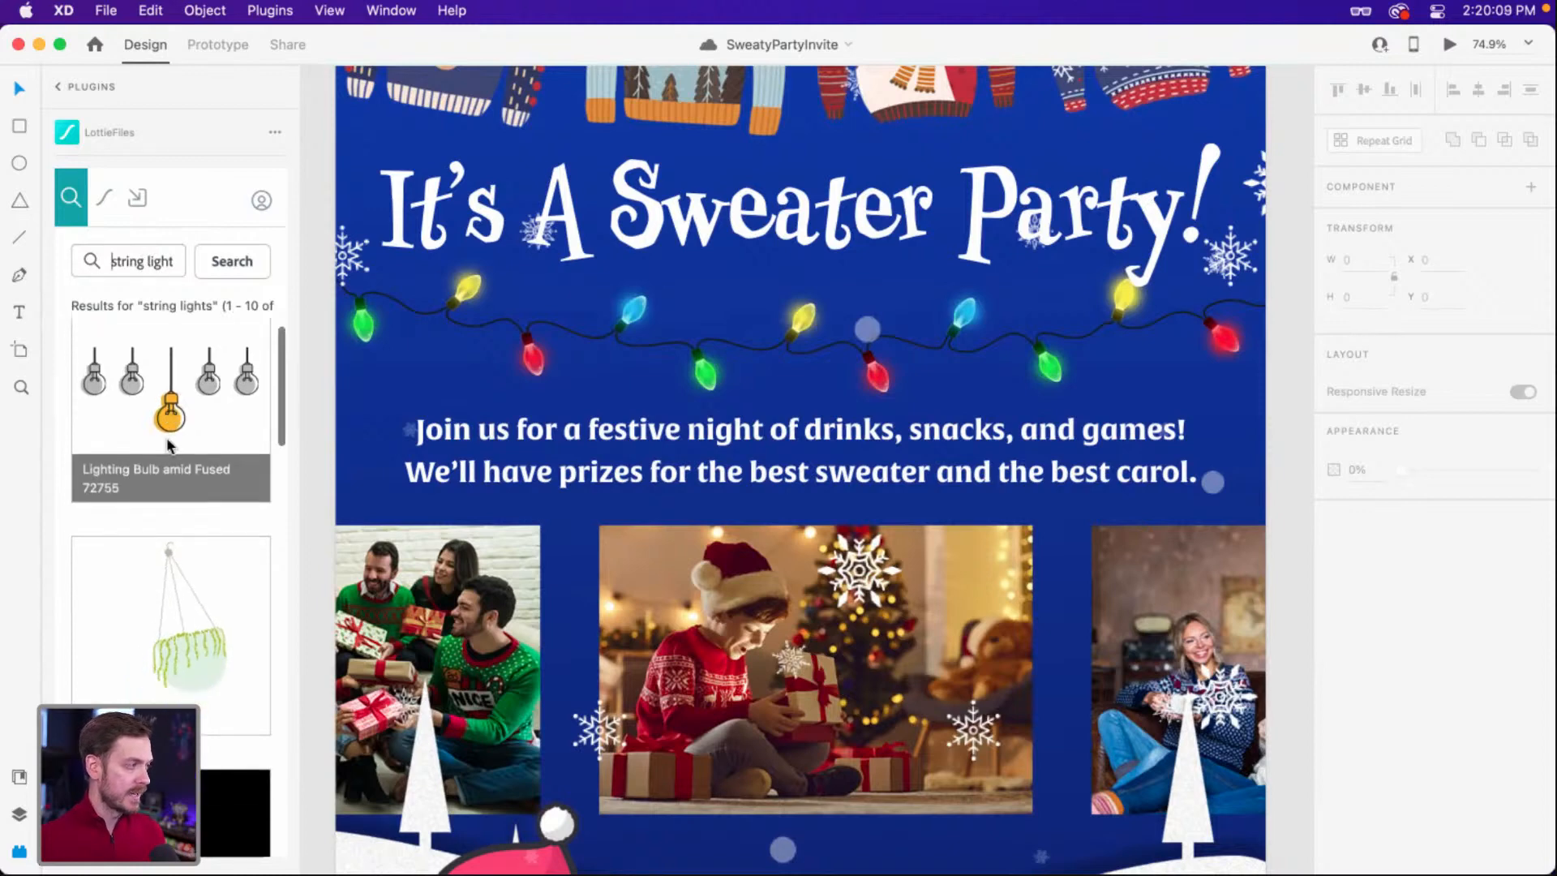
scroll(169, 438, down, 10)
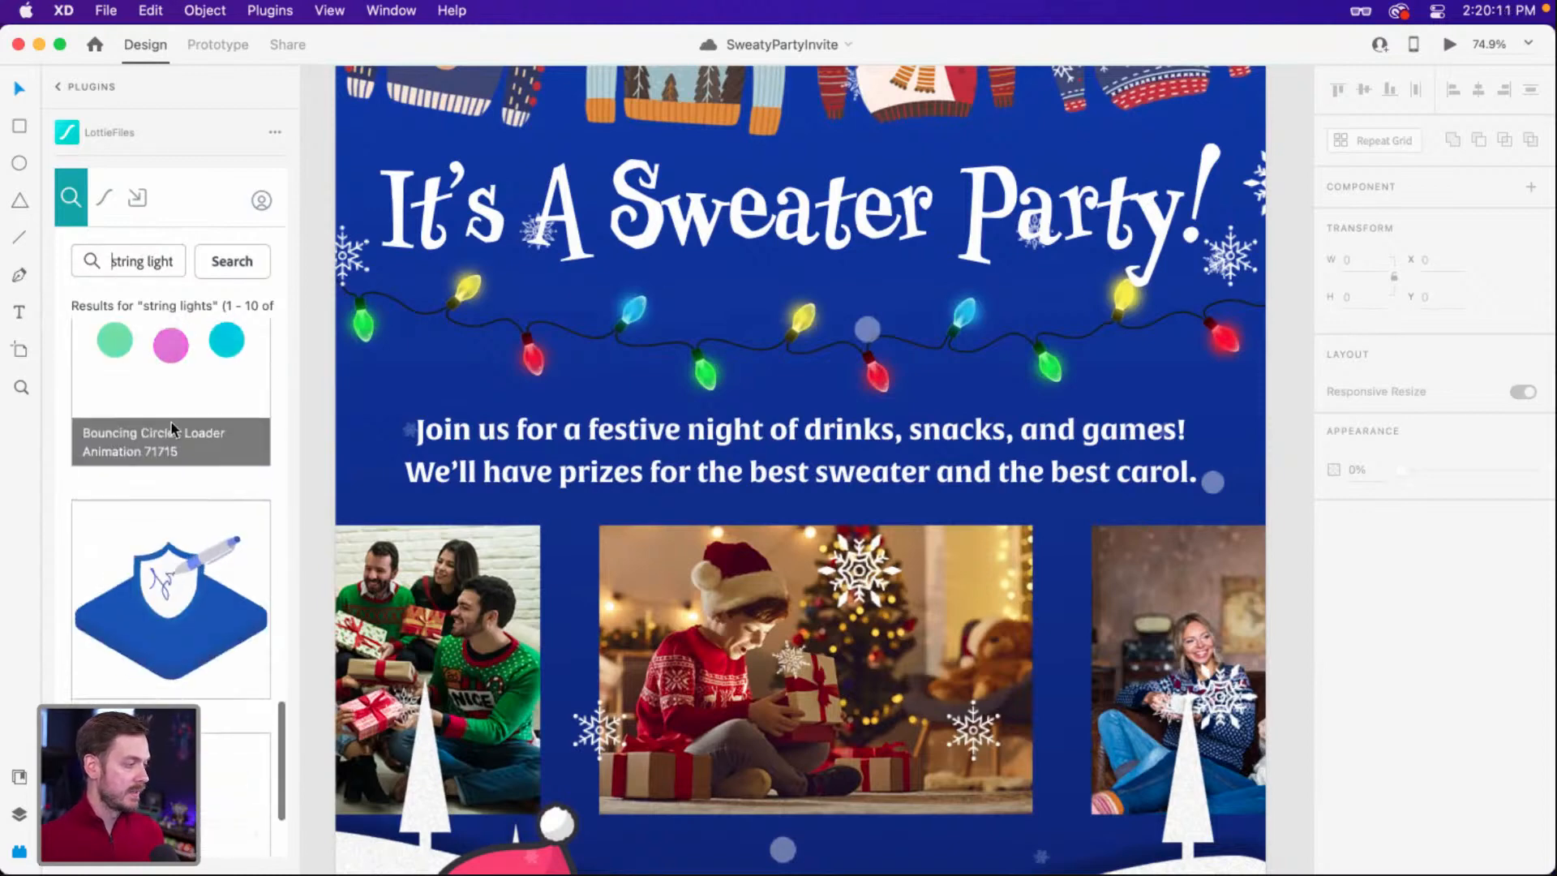
scroll(171, 430, up, 10)
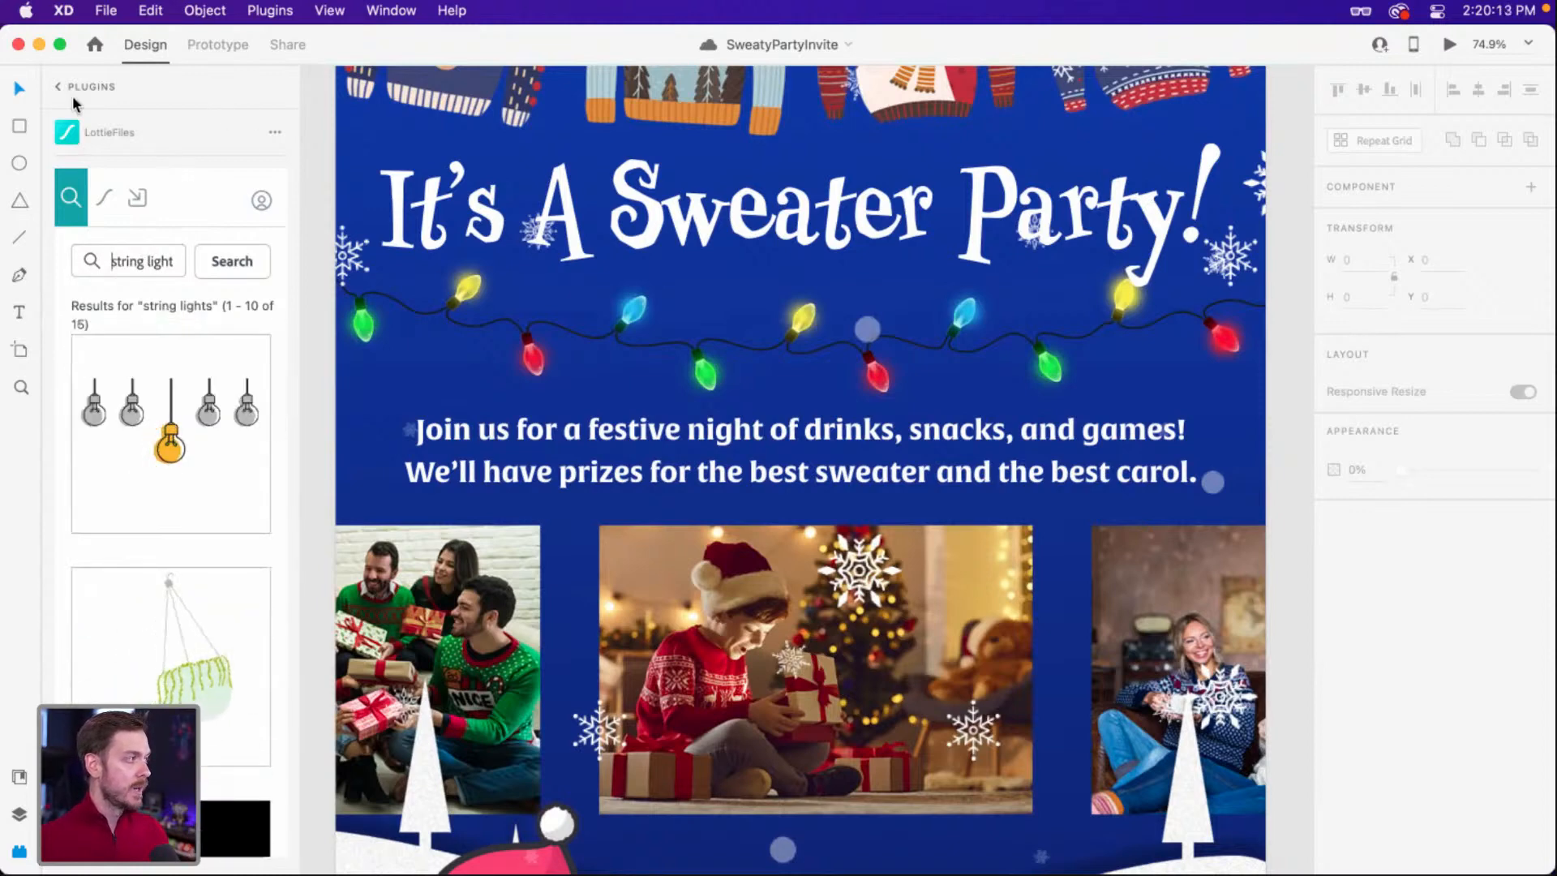
click(60, 87)
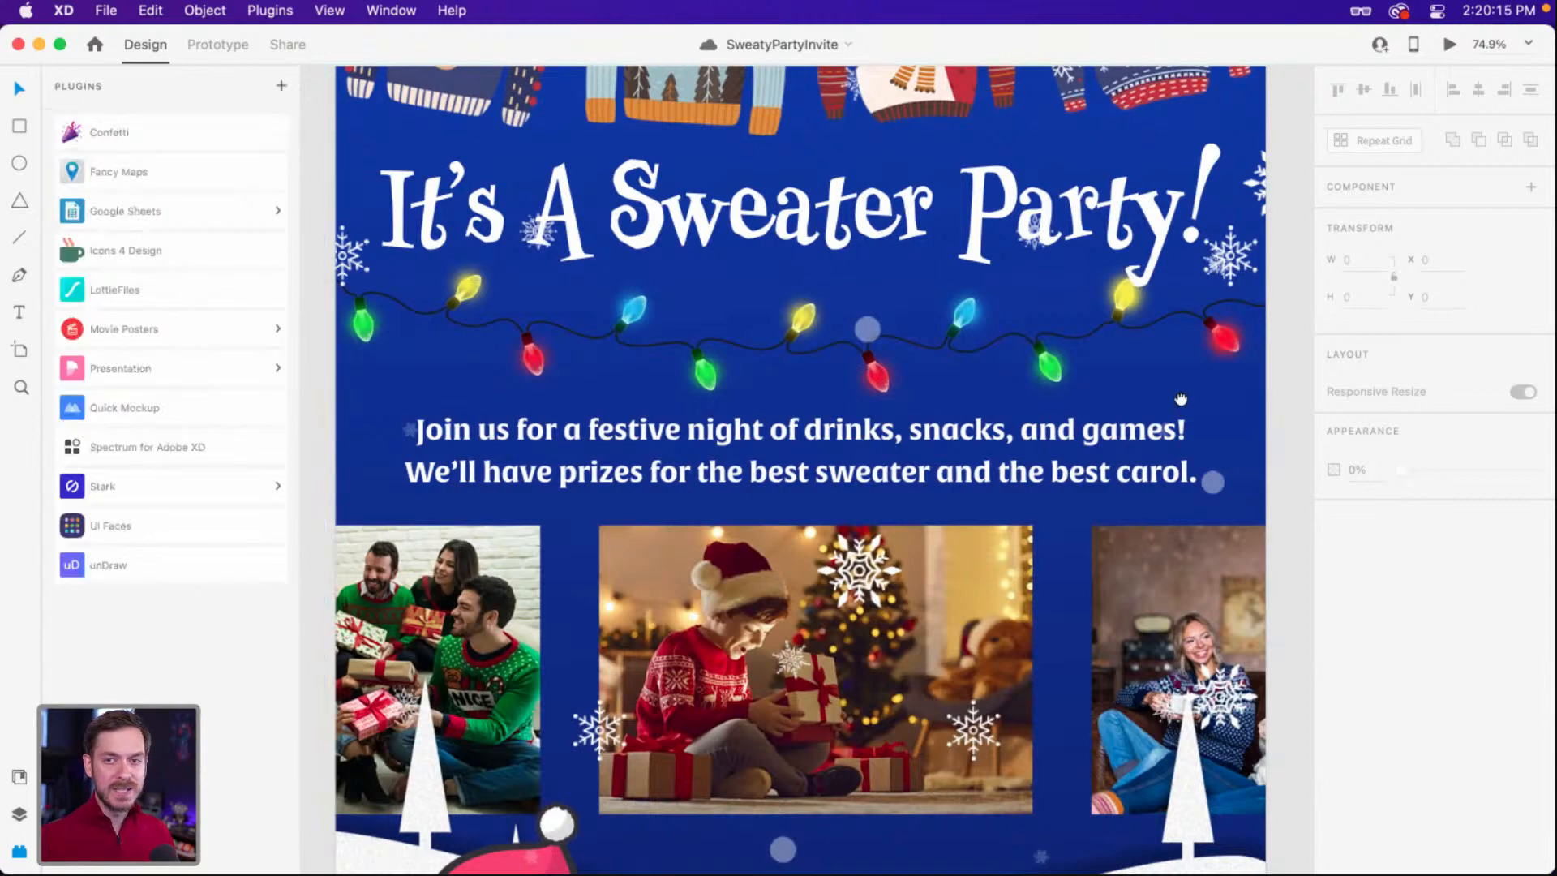
Examine the nested groups inside the Lights layer on Canvas – 1, down to the paths and rectangles of a single bulb.
drag(1180, 399, 1164, 409)
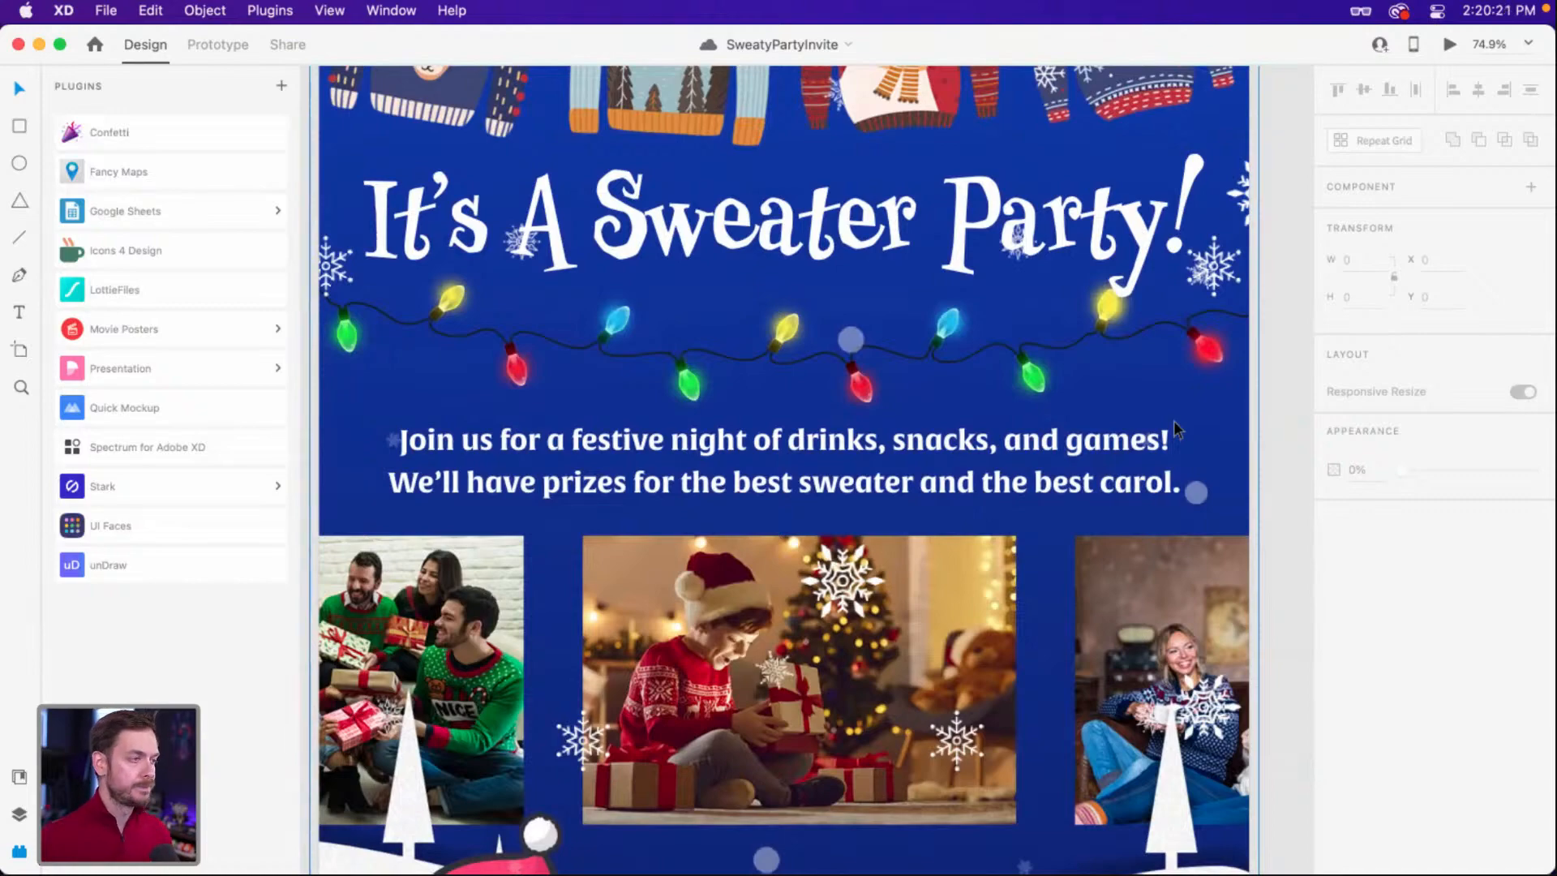
scroll(769, 357, down, 5)
click(715, 378)
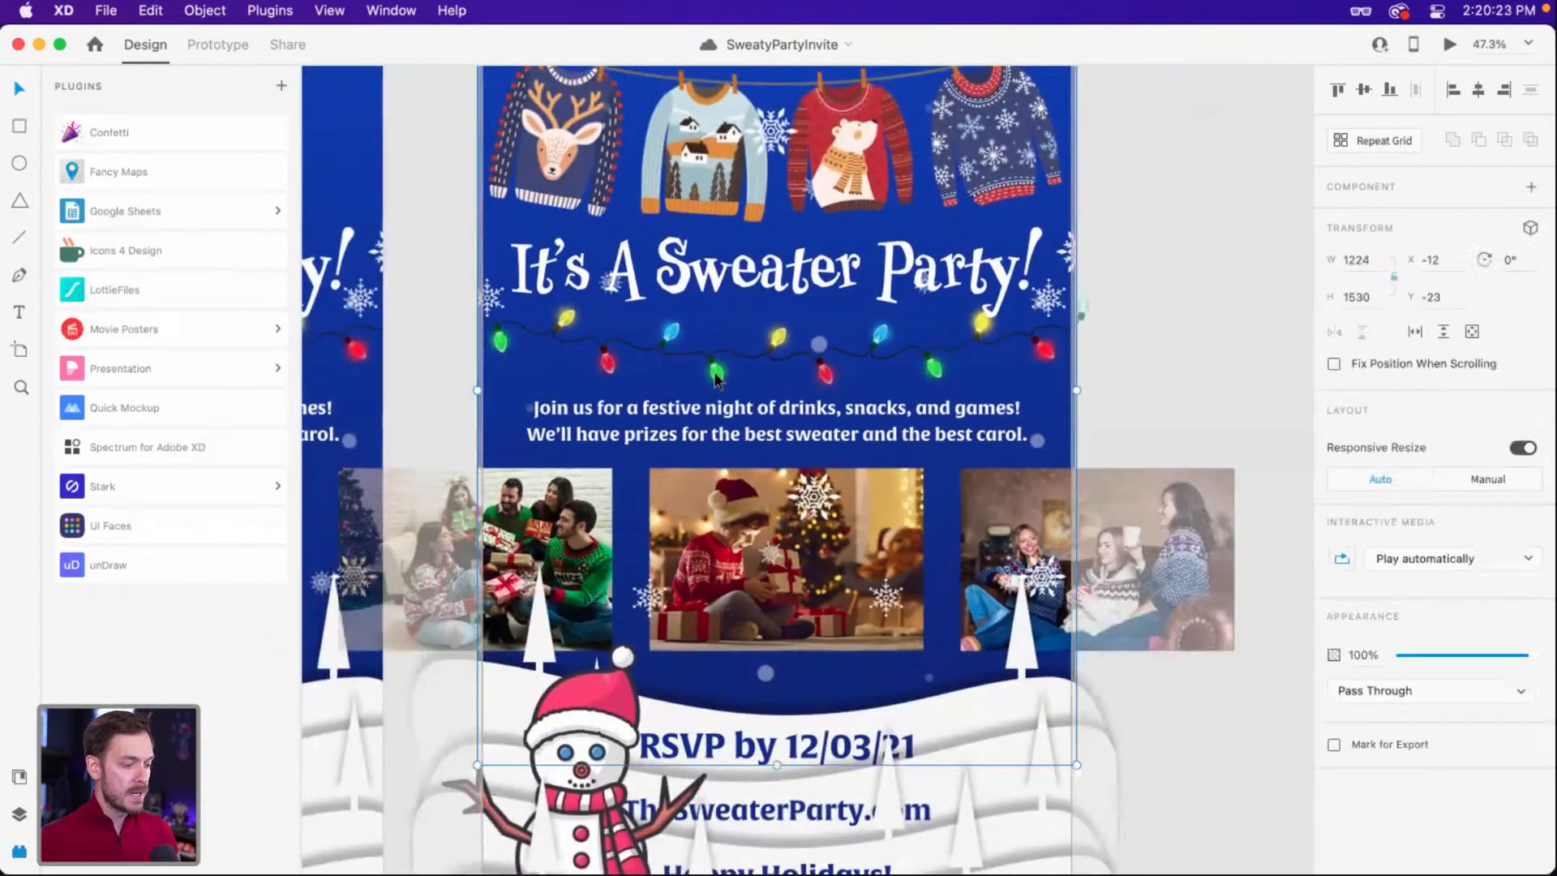
key(super+y)
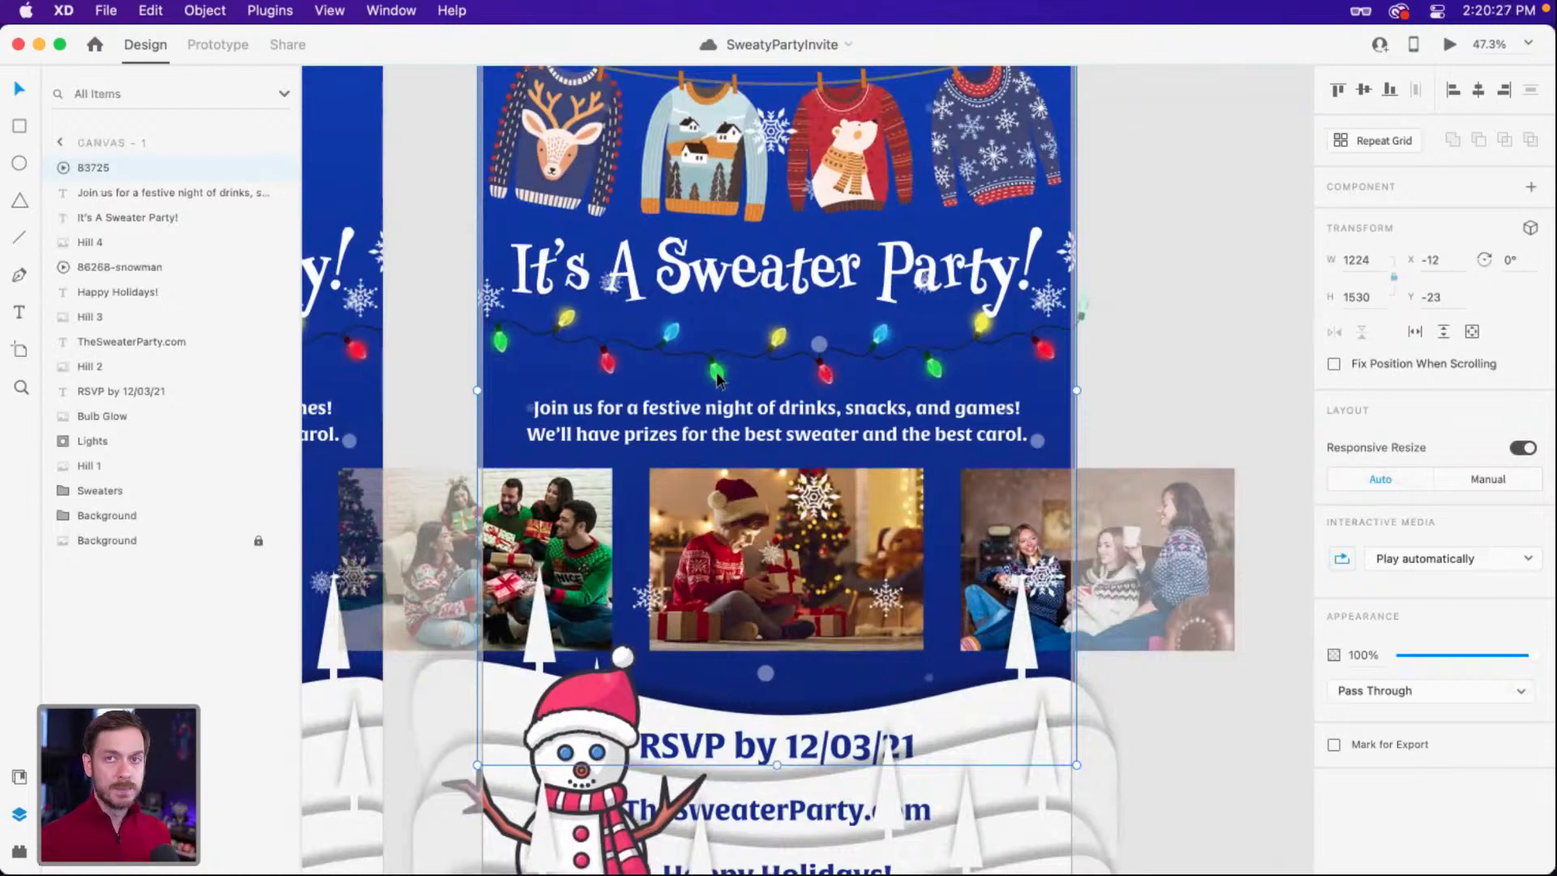
double_click(717, 375)
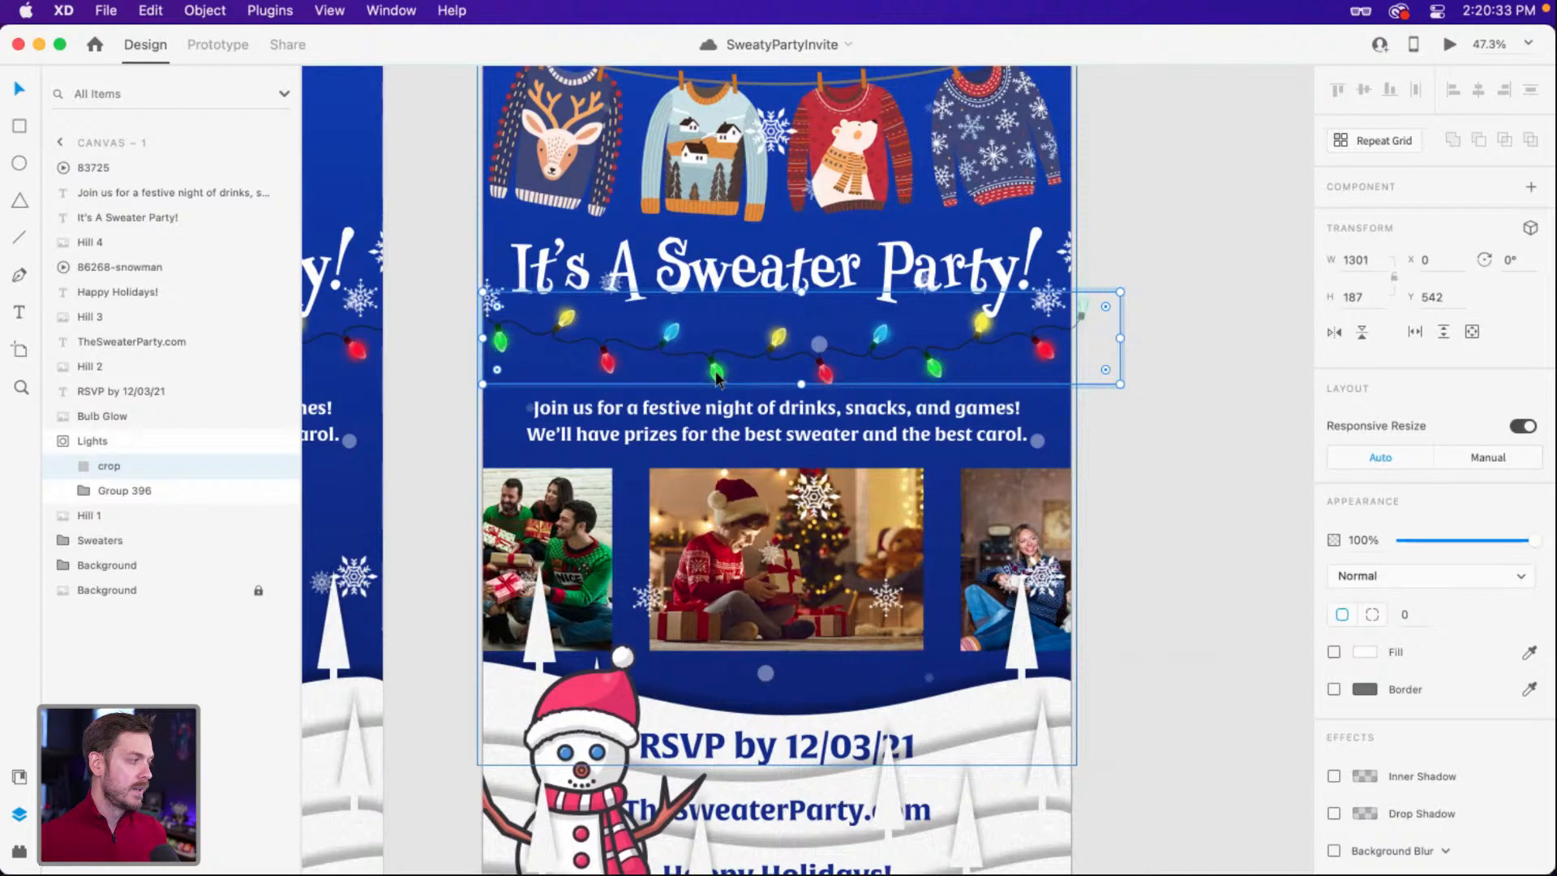
click(87, 496)
click(105, 516)
scroll(154, 502, down, 5)
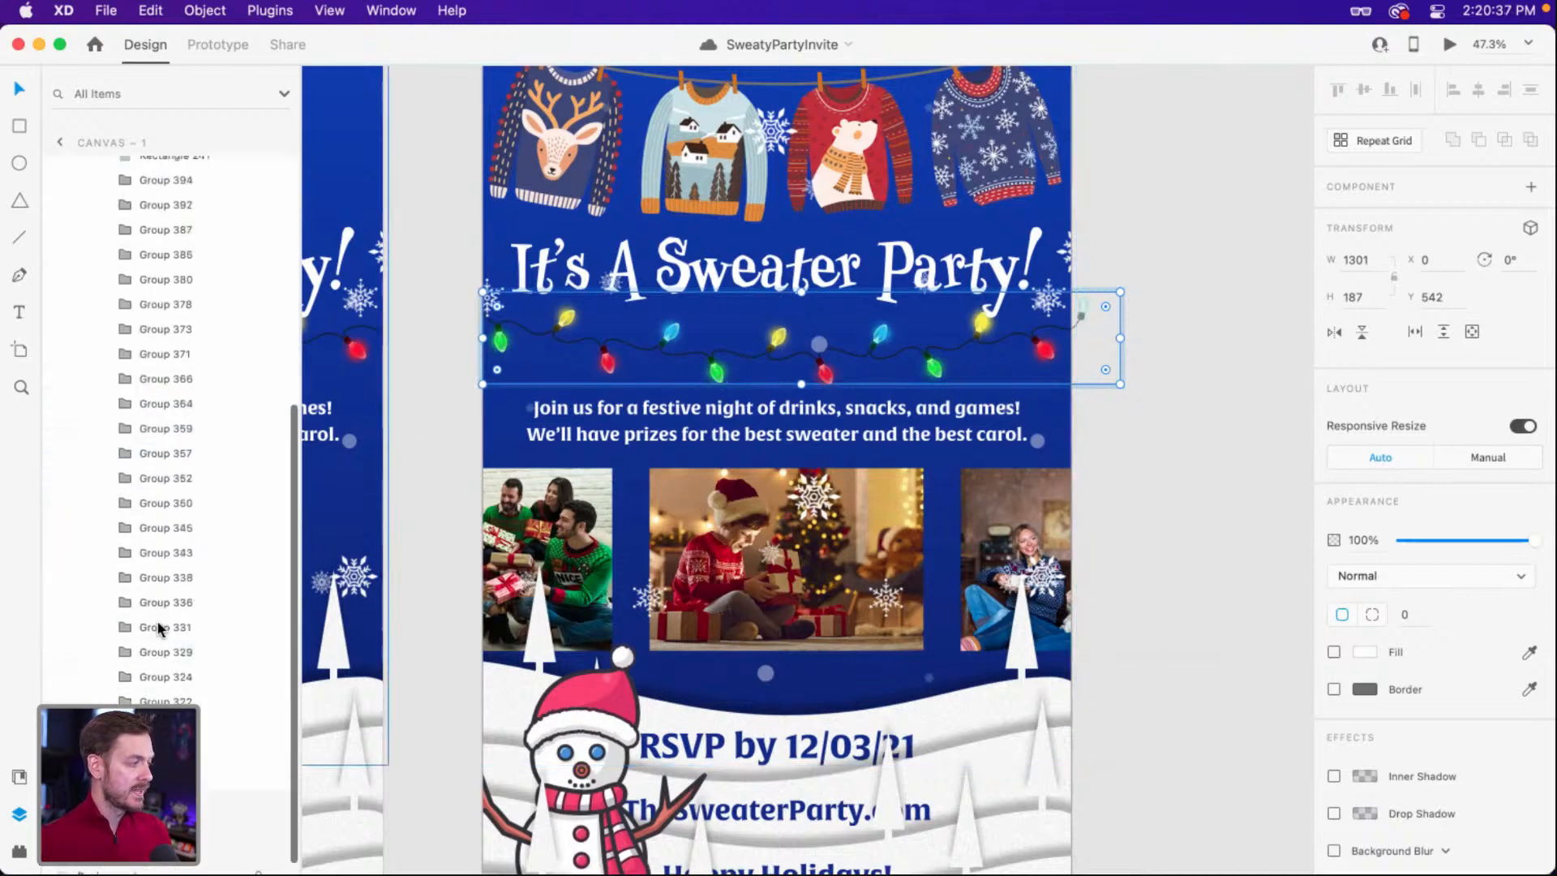
click(126, 452)
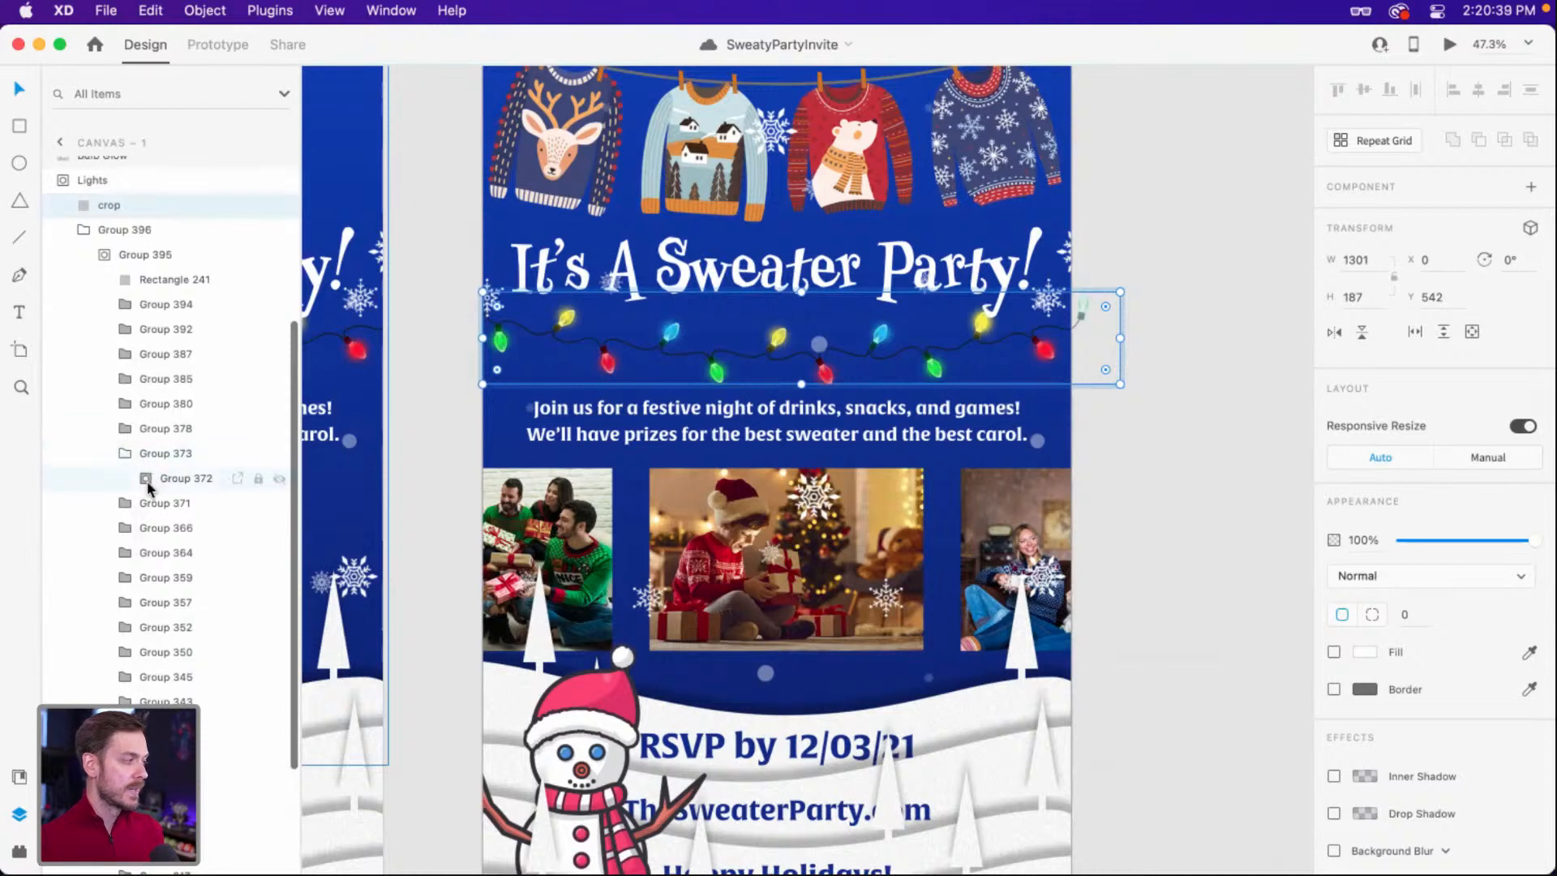
click(148, 480)
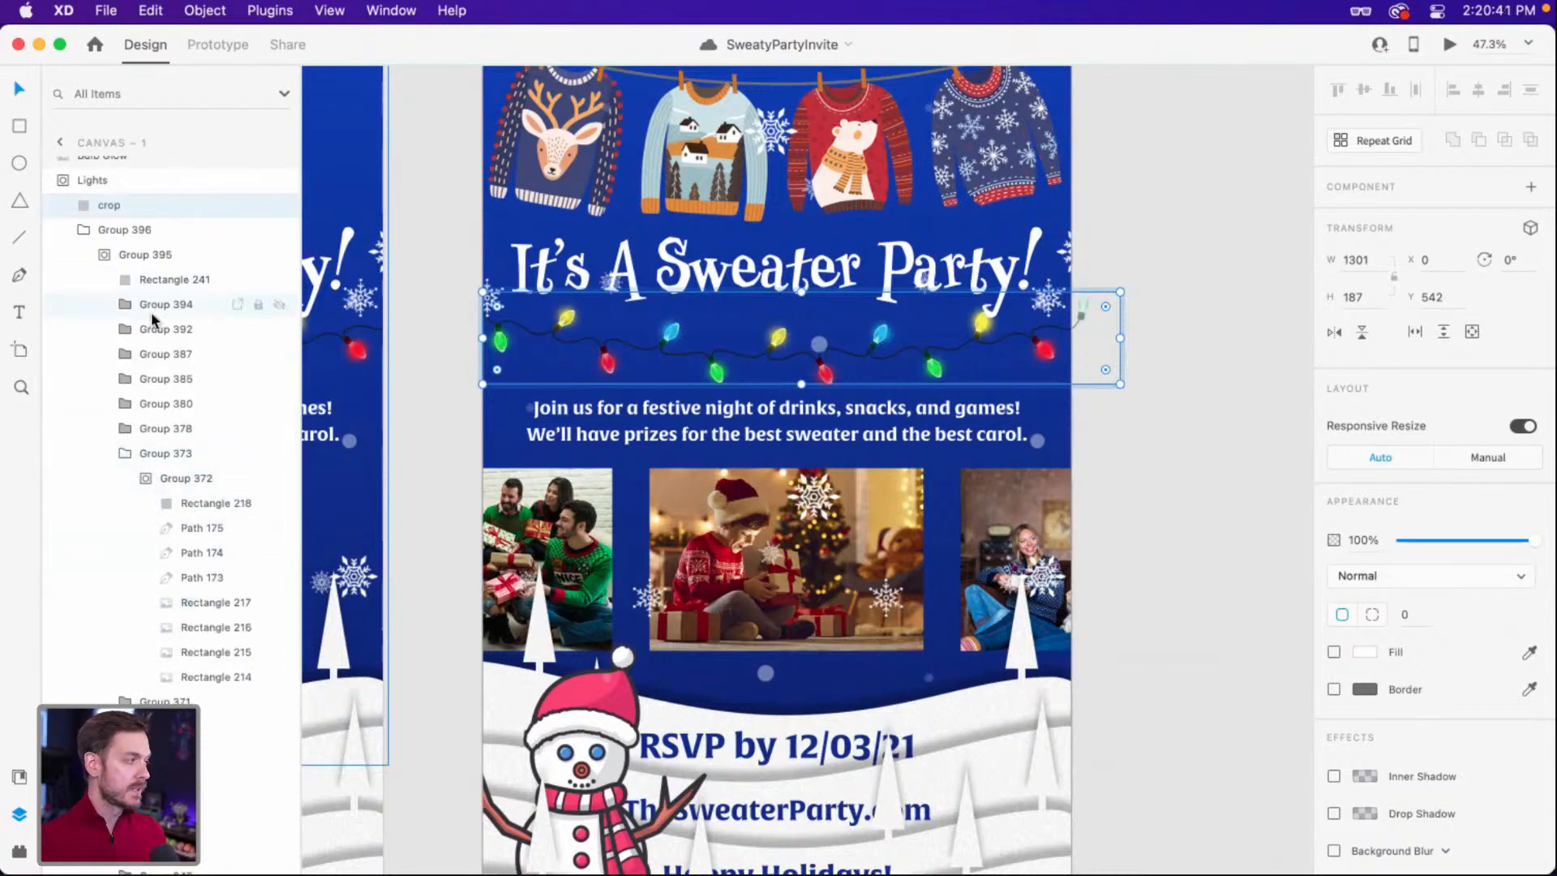
Delete the Lights group and the Bulb Glow layer from Canvas – 1.
scroll(151, 312, up, 5)
click(193, 431)
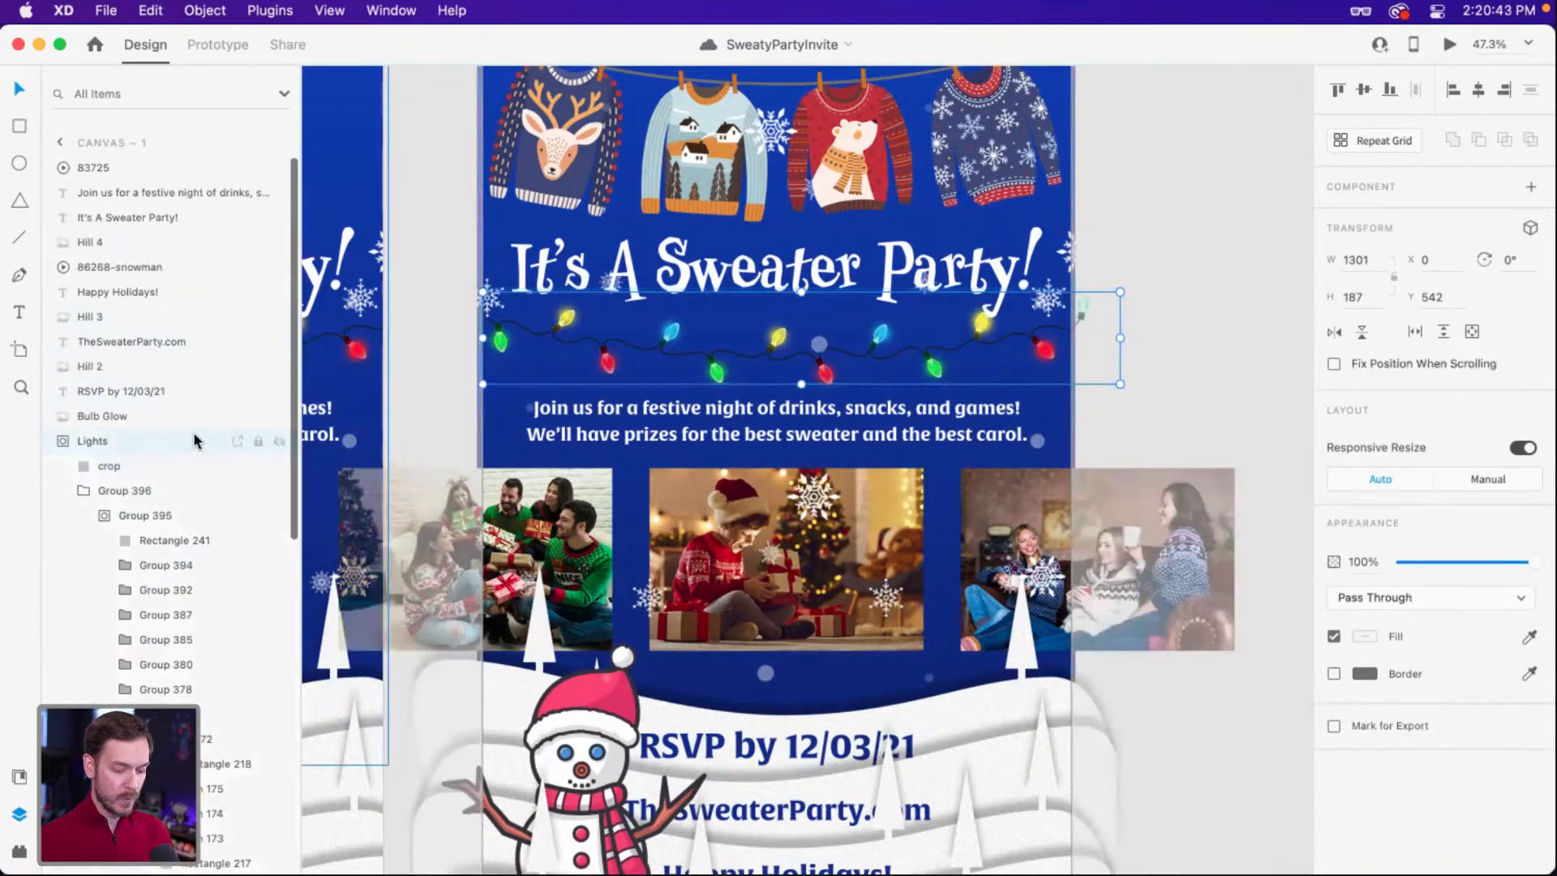
key(Delete)
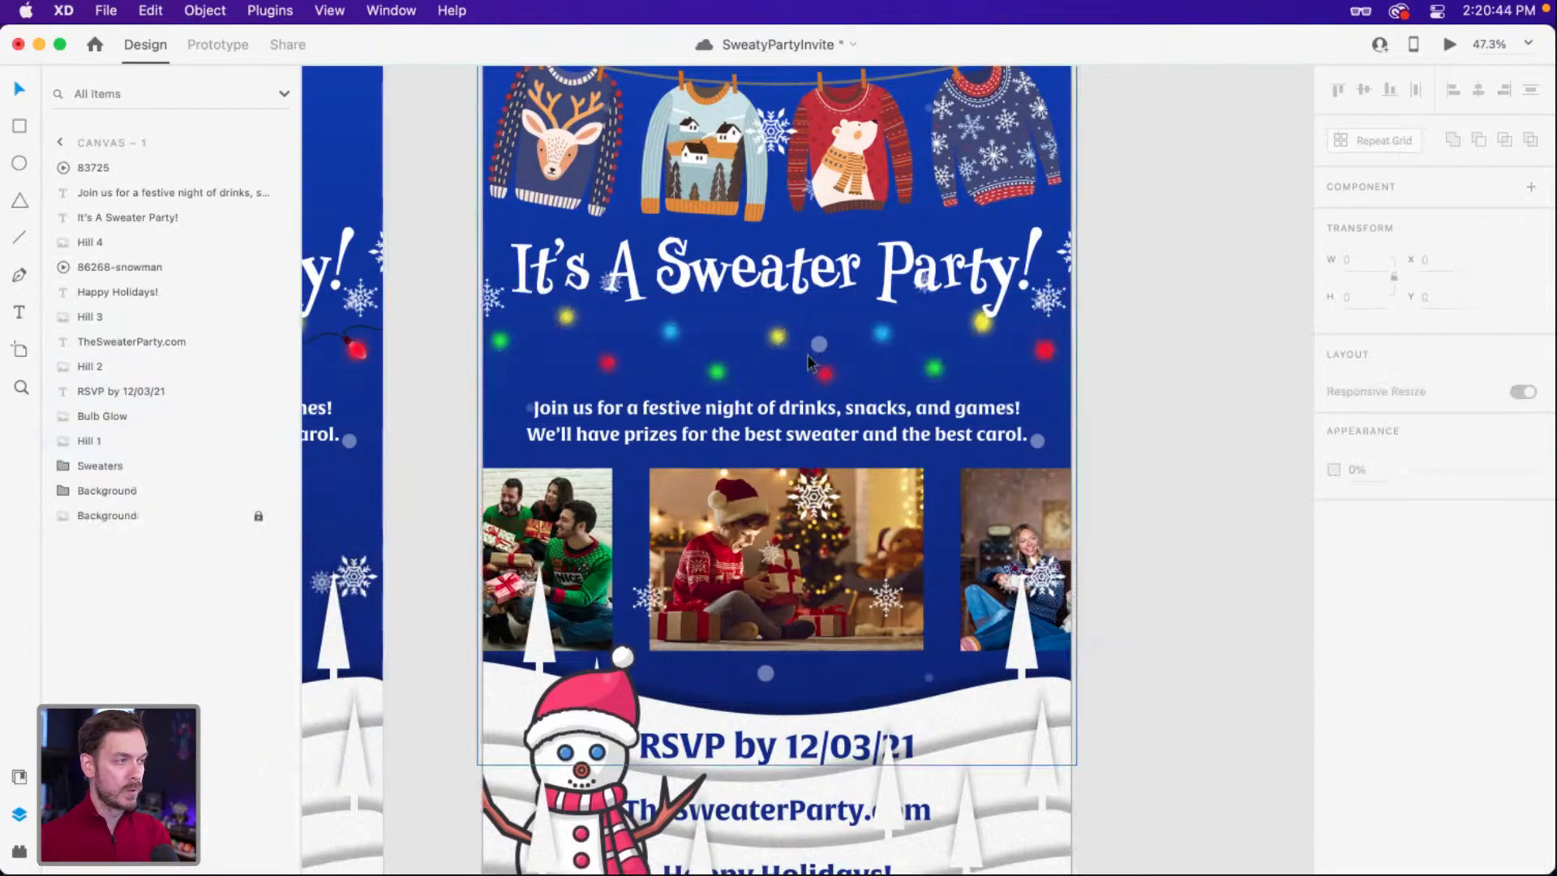
click(670, 337)
key(Delete)
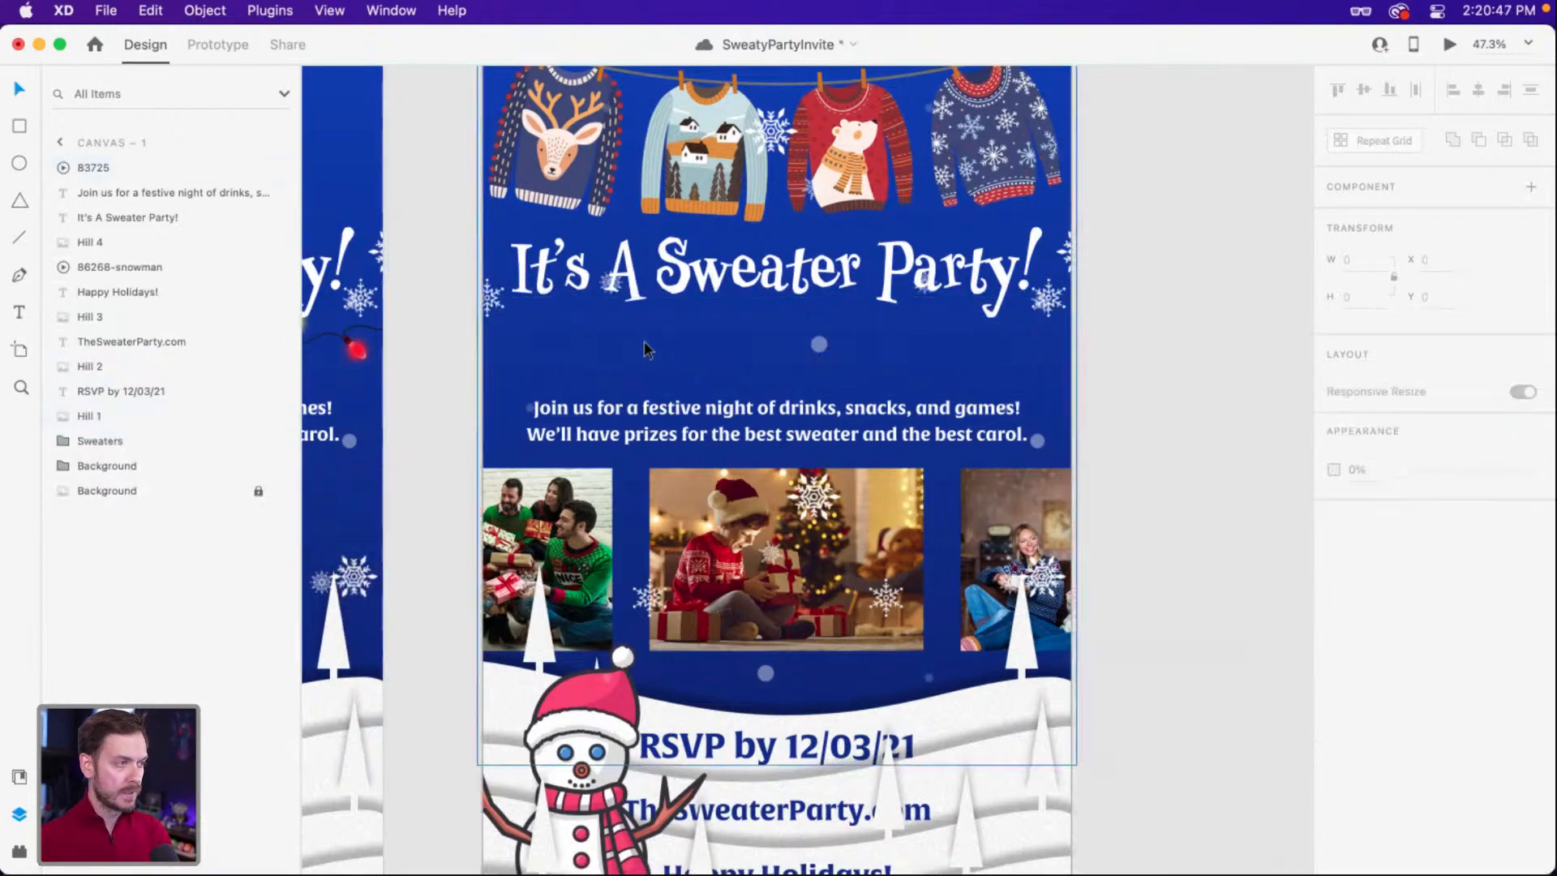
Delete the Bulb Glow and Lights layers from the first artboard as well.
scroll(645, 349, left, 5)
click(537, 374)
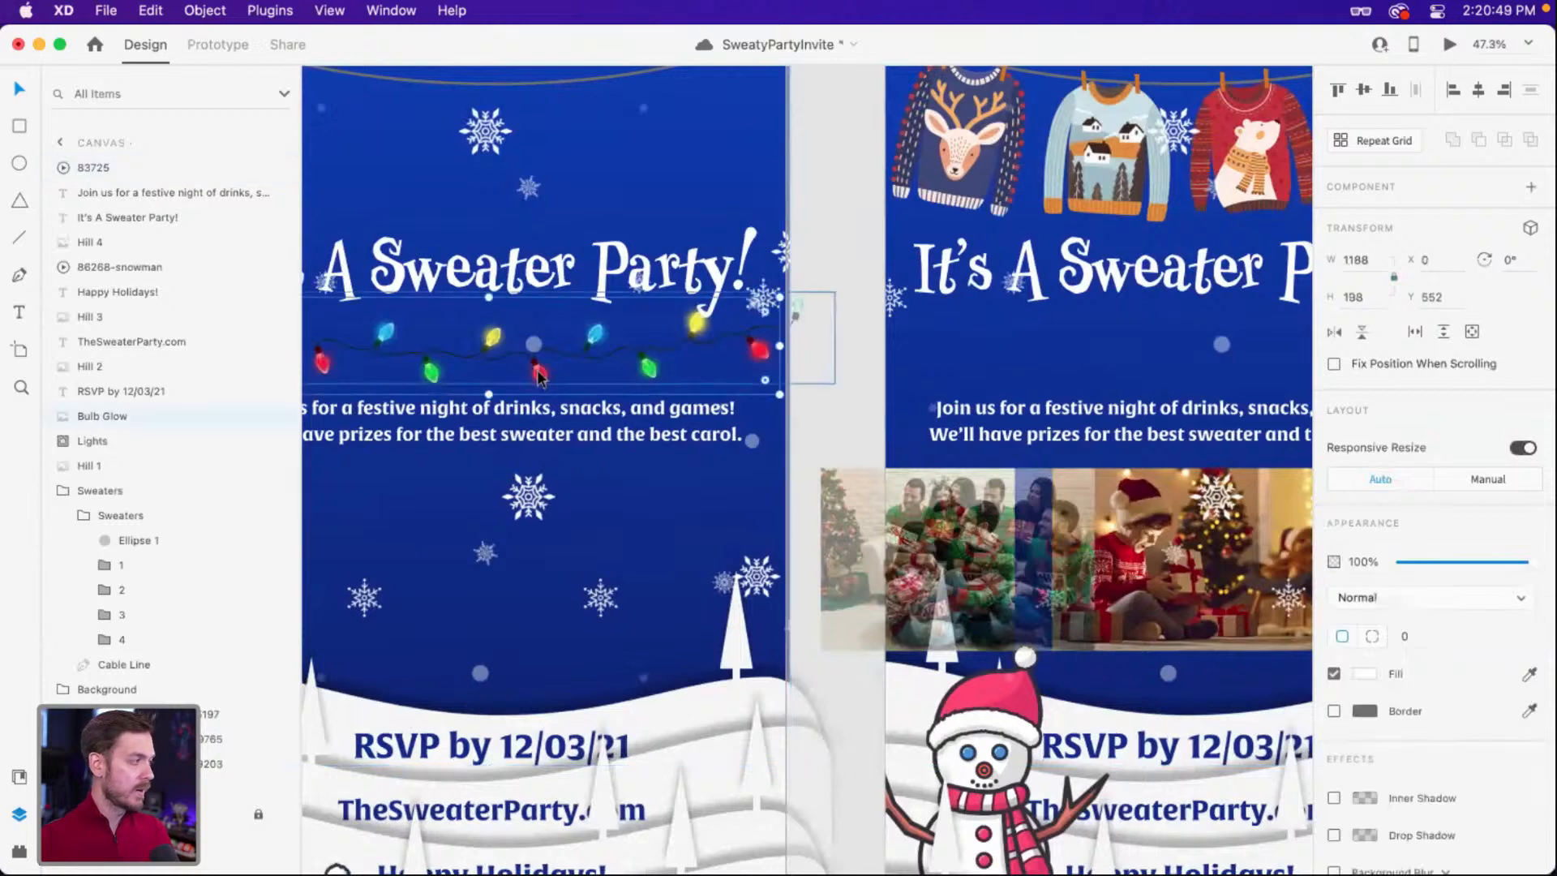
shift+click(110, 434)
key(Delete)
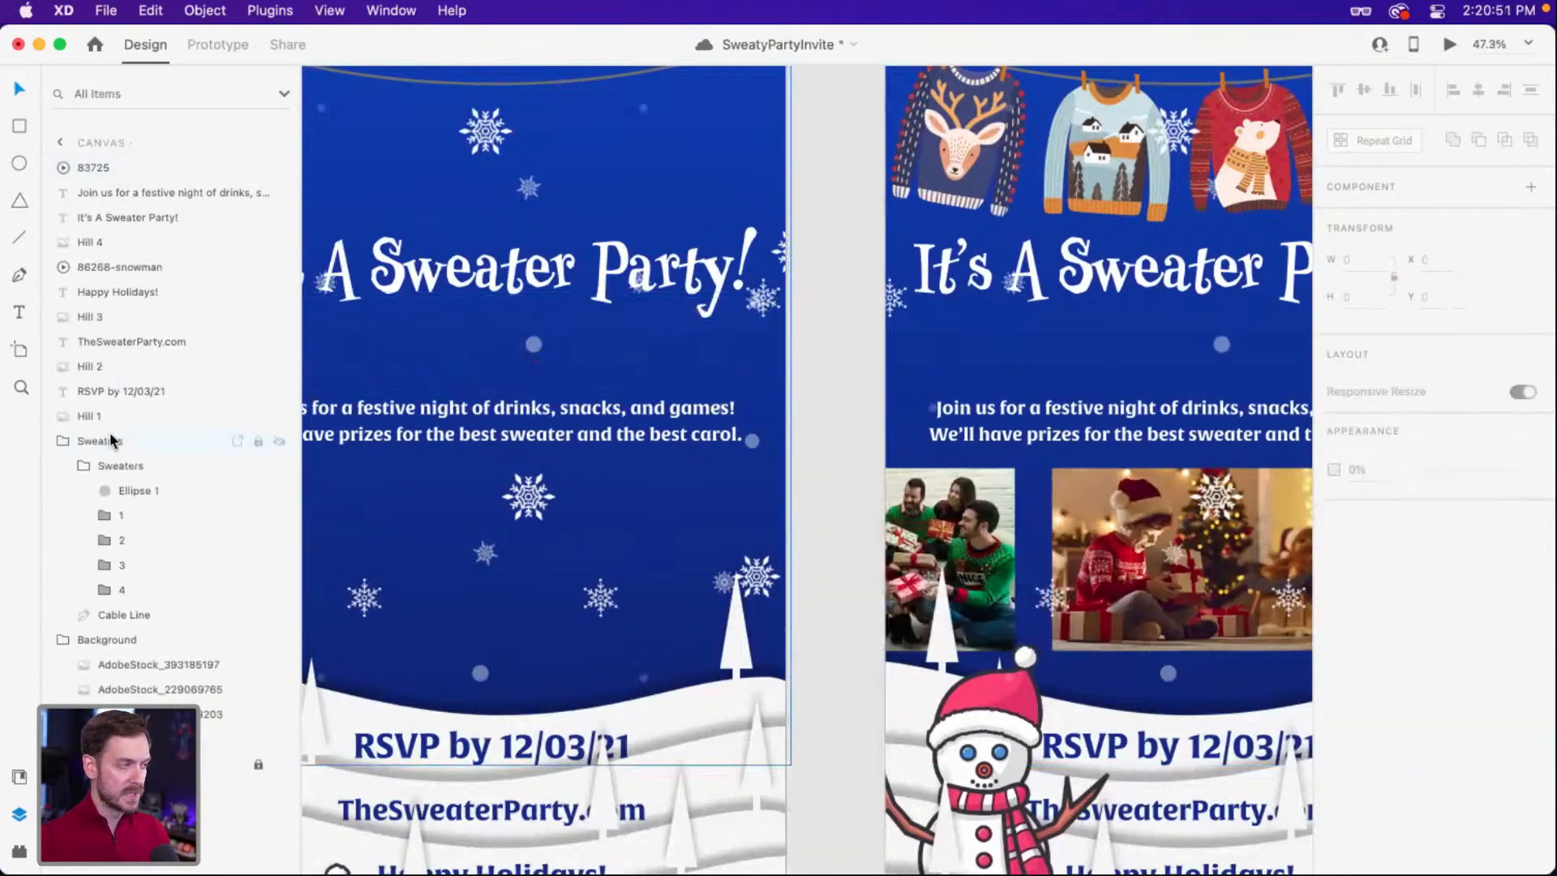
scroll(876, 289, left, 3)
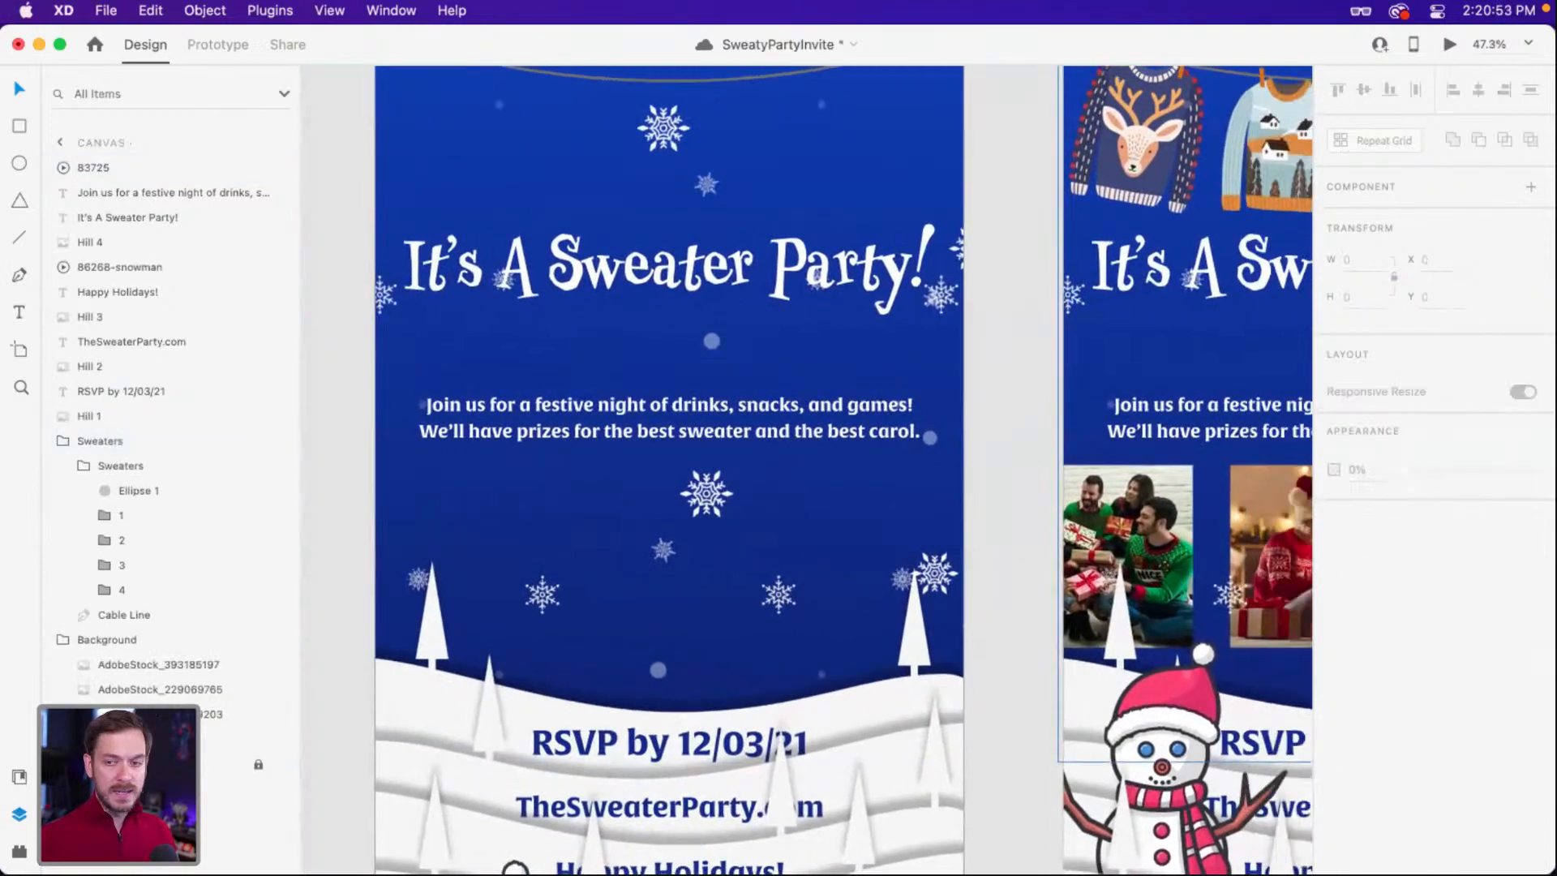
Switch to Finder and preview AdobeStock_186078535.ai in the Holiday Special folder.
key(super+Tab)
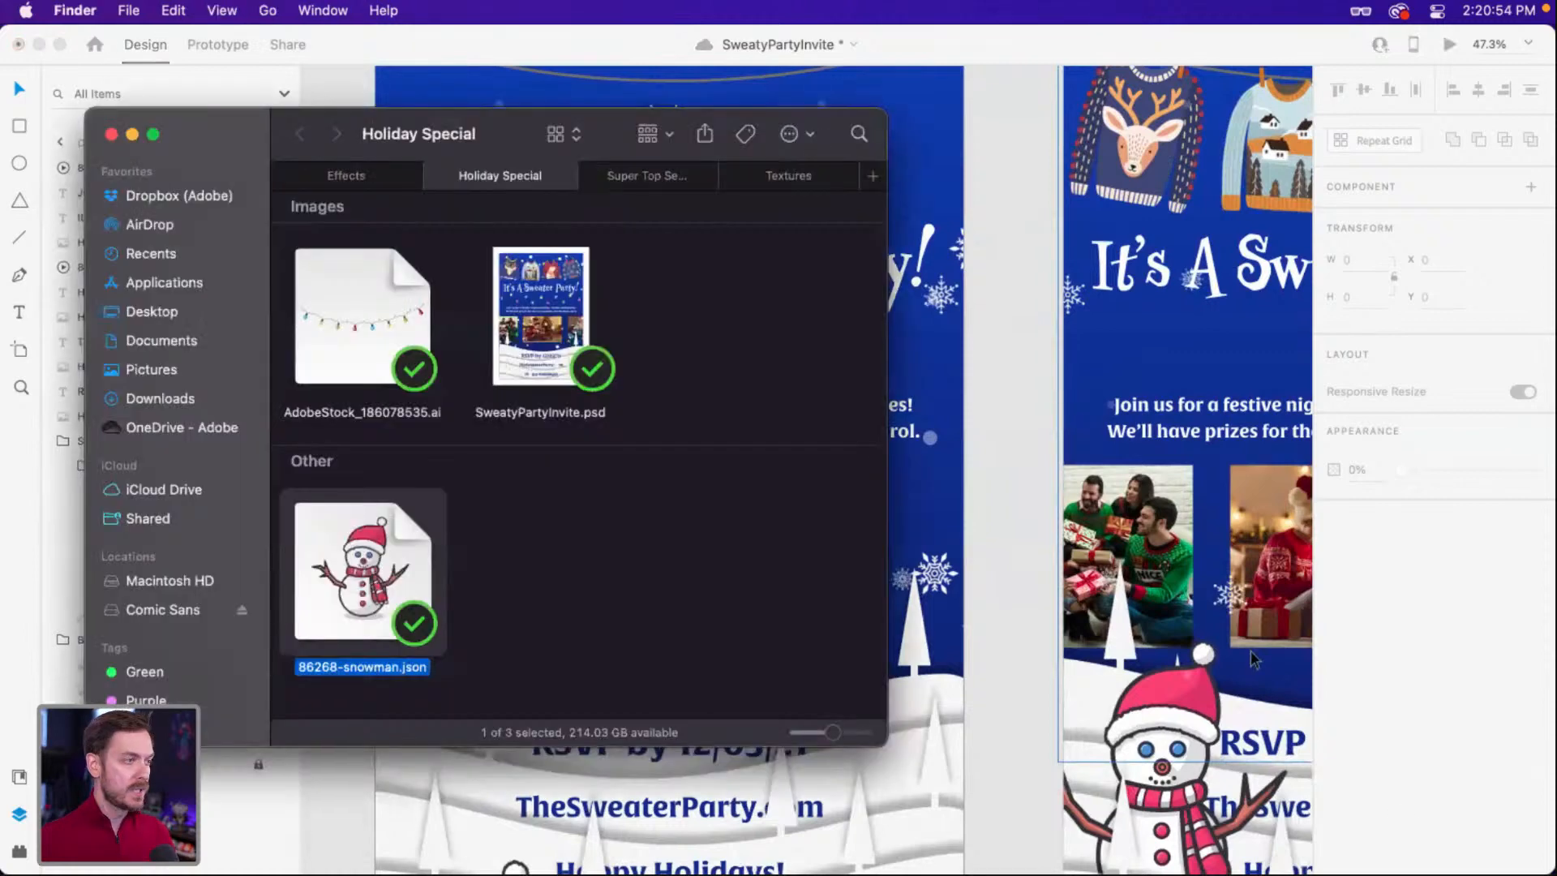
click(699, 488)
click(316, 298)
key(space)
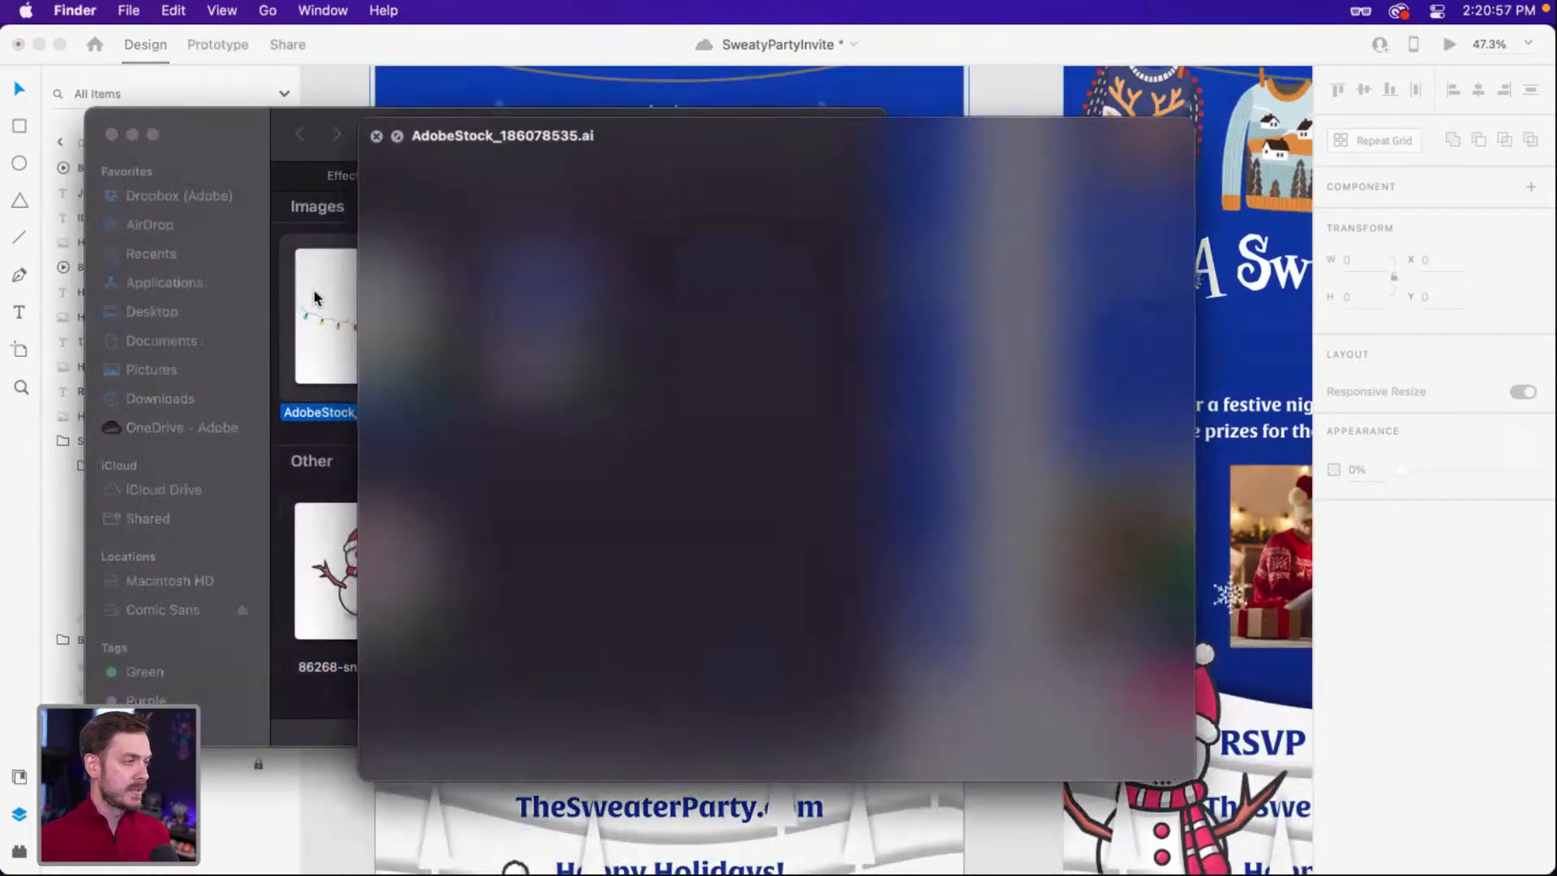
key(space)
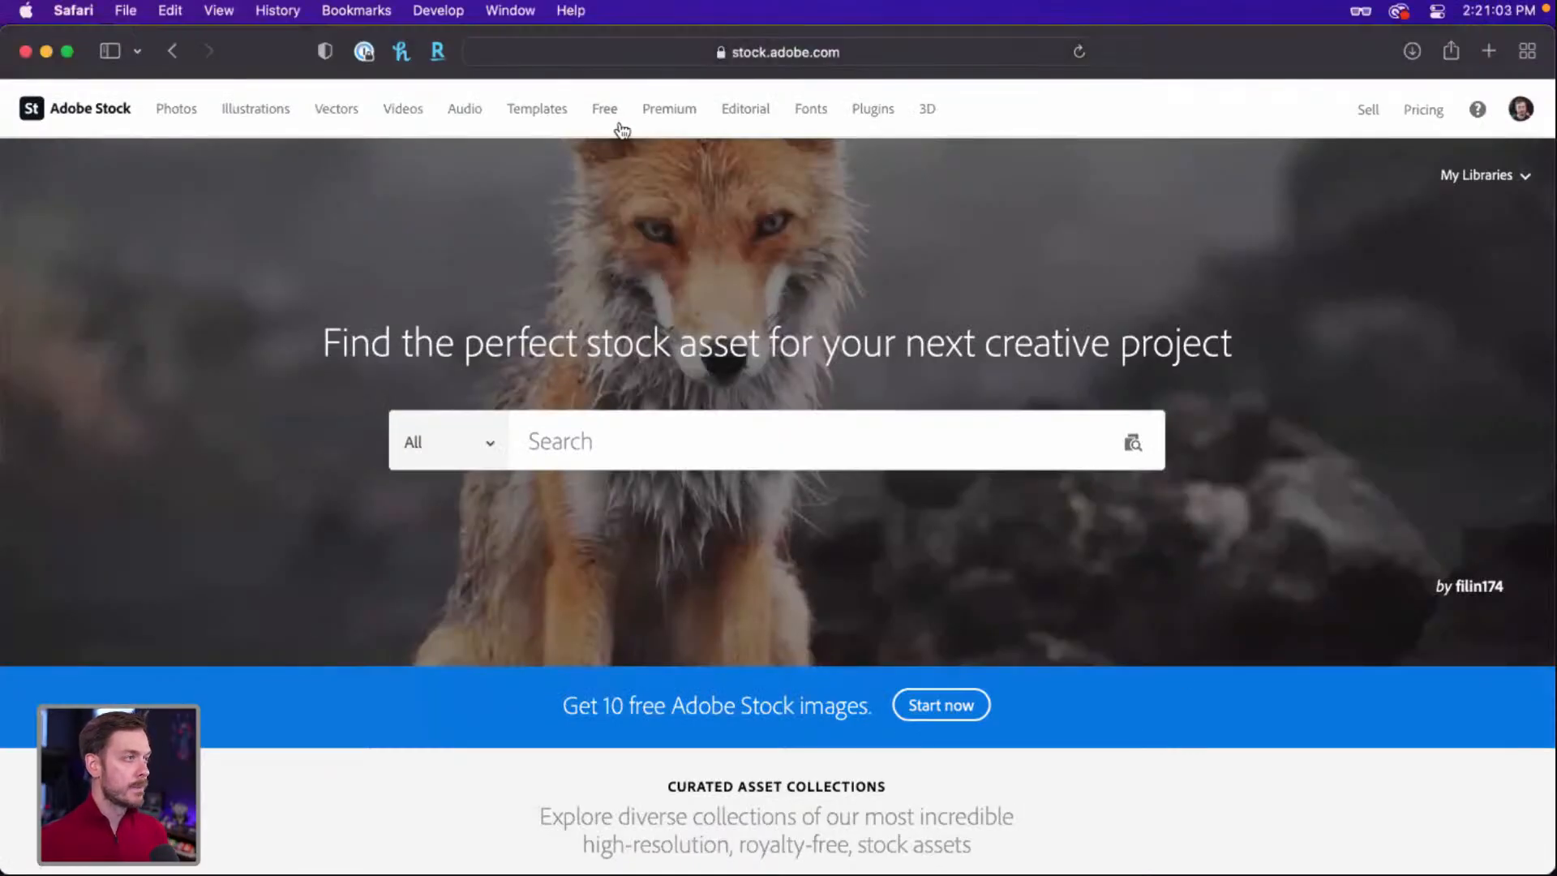
Browse the free section of the Adobe Stock site in Safari and open its free vectors.
click(604, 116)
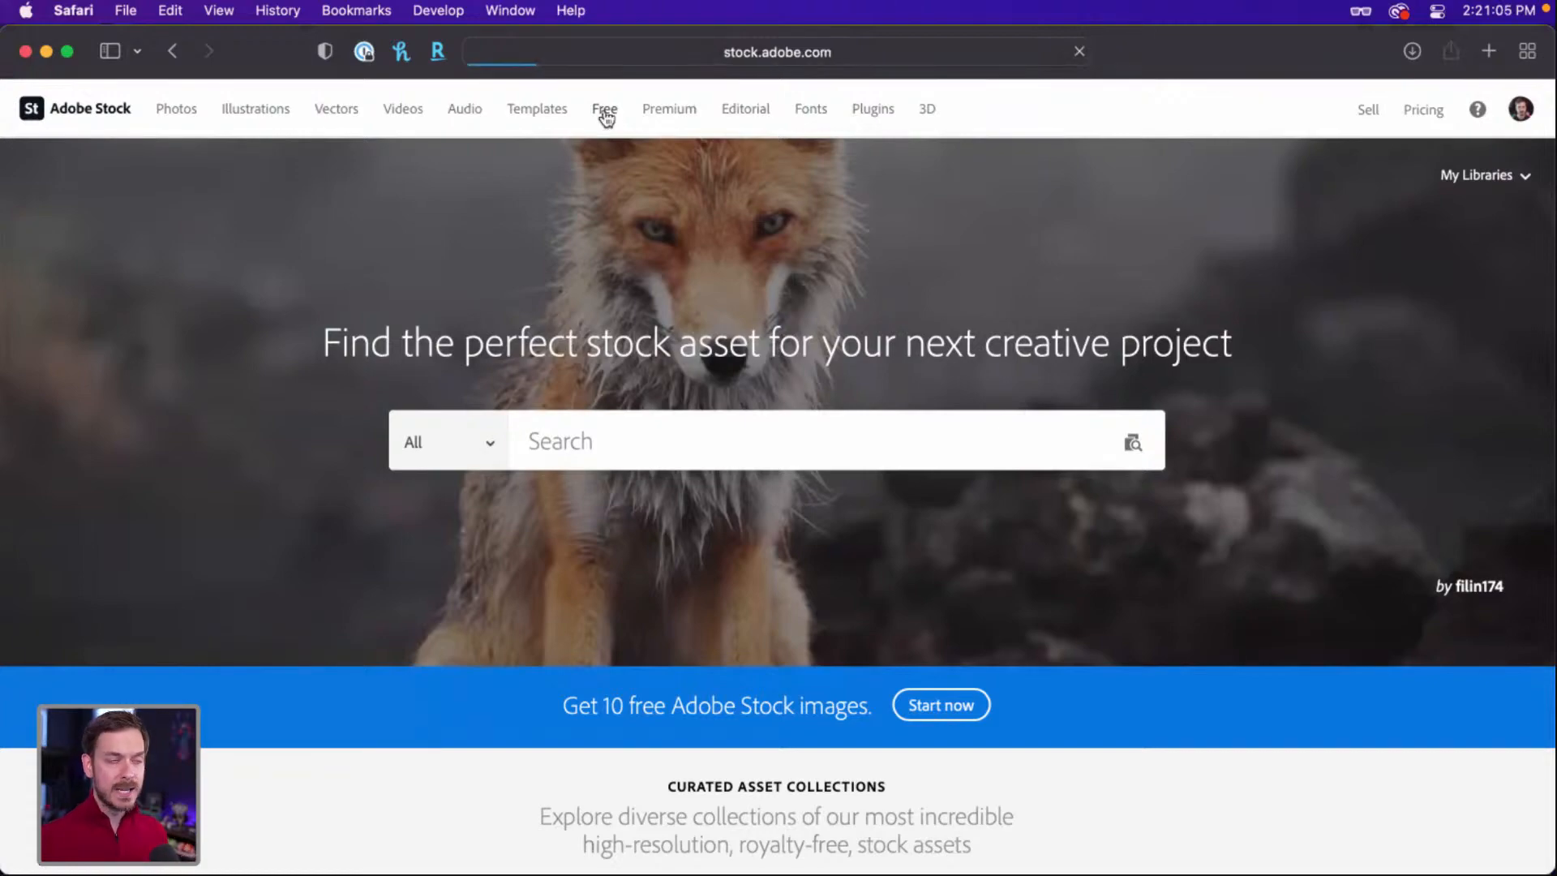
scroll(599, 391, down, 5)
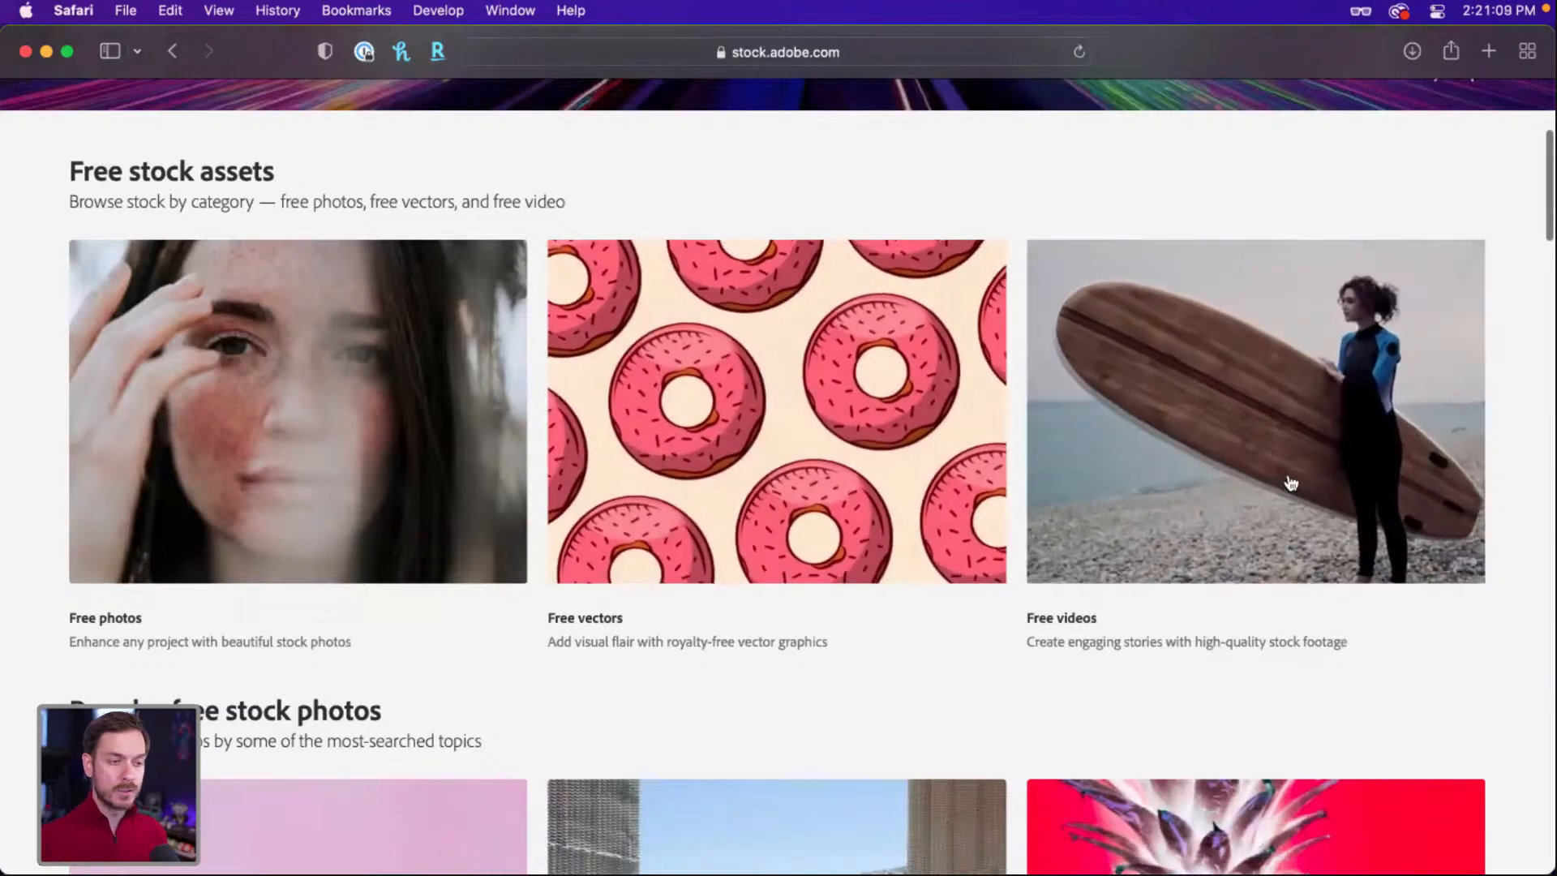
scroll(775, 410, up, 5)
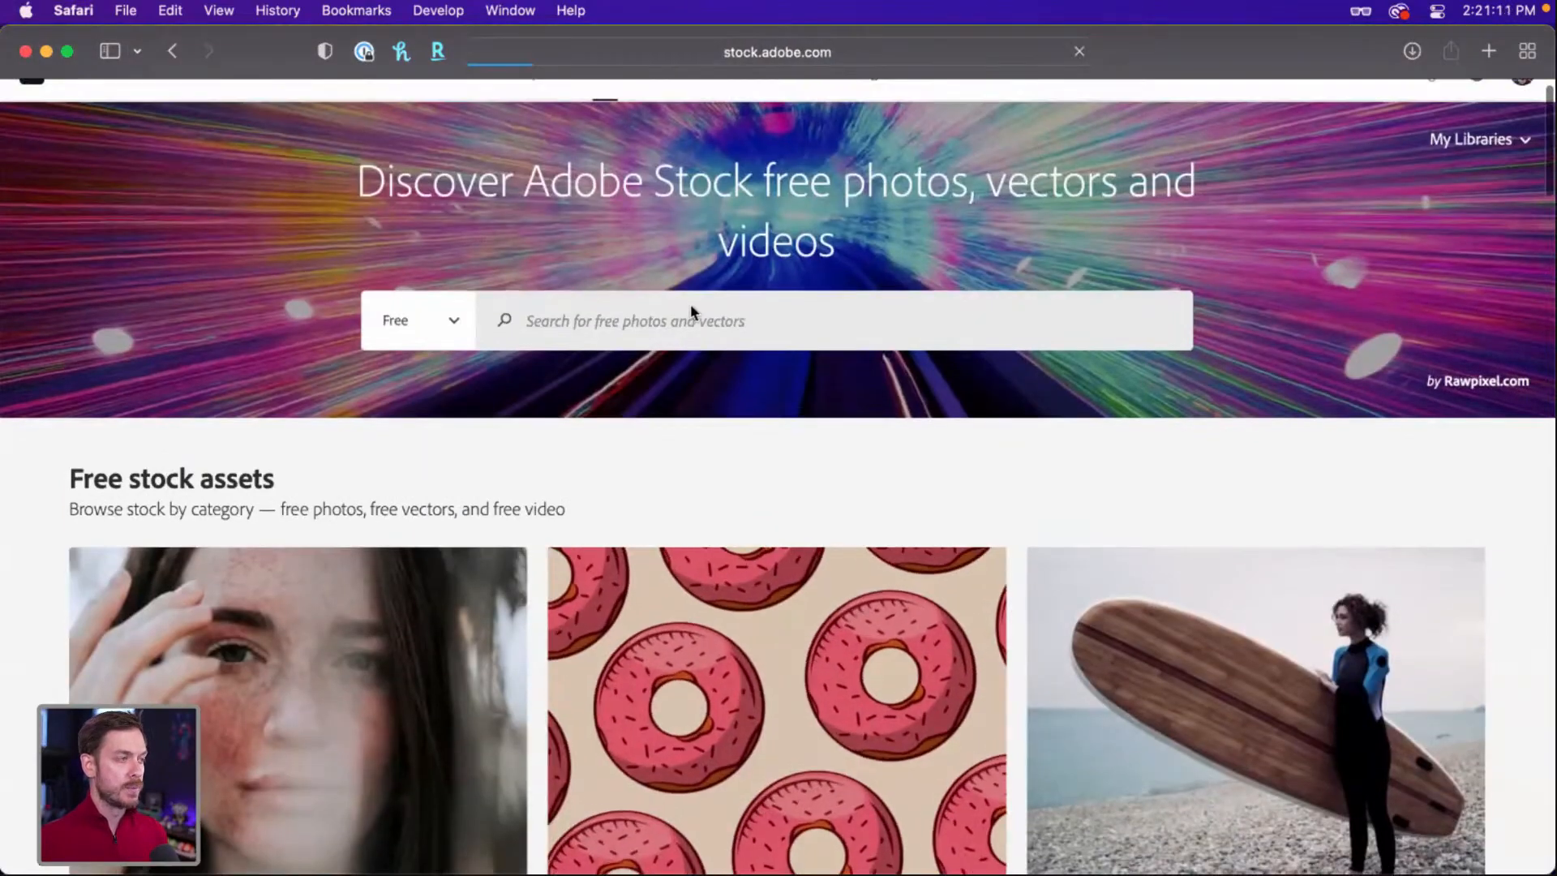
click(691, 308)
key(Return)
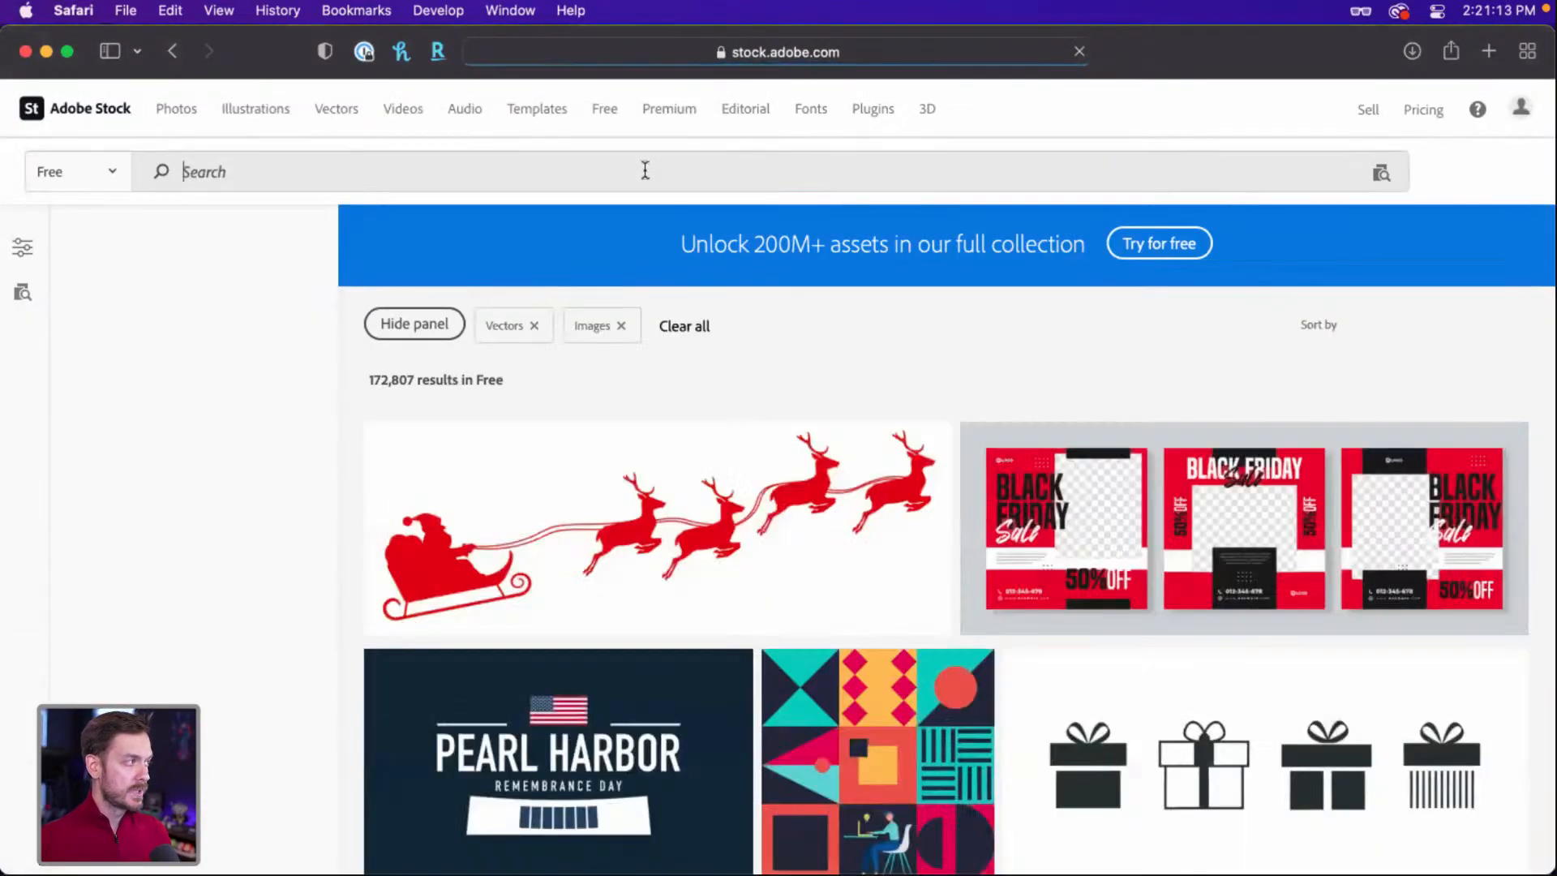
Search the free vectors for "string lights" and look through the results.
click(643, 167)
text(string lights)
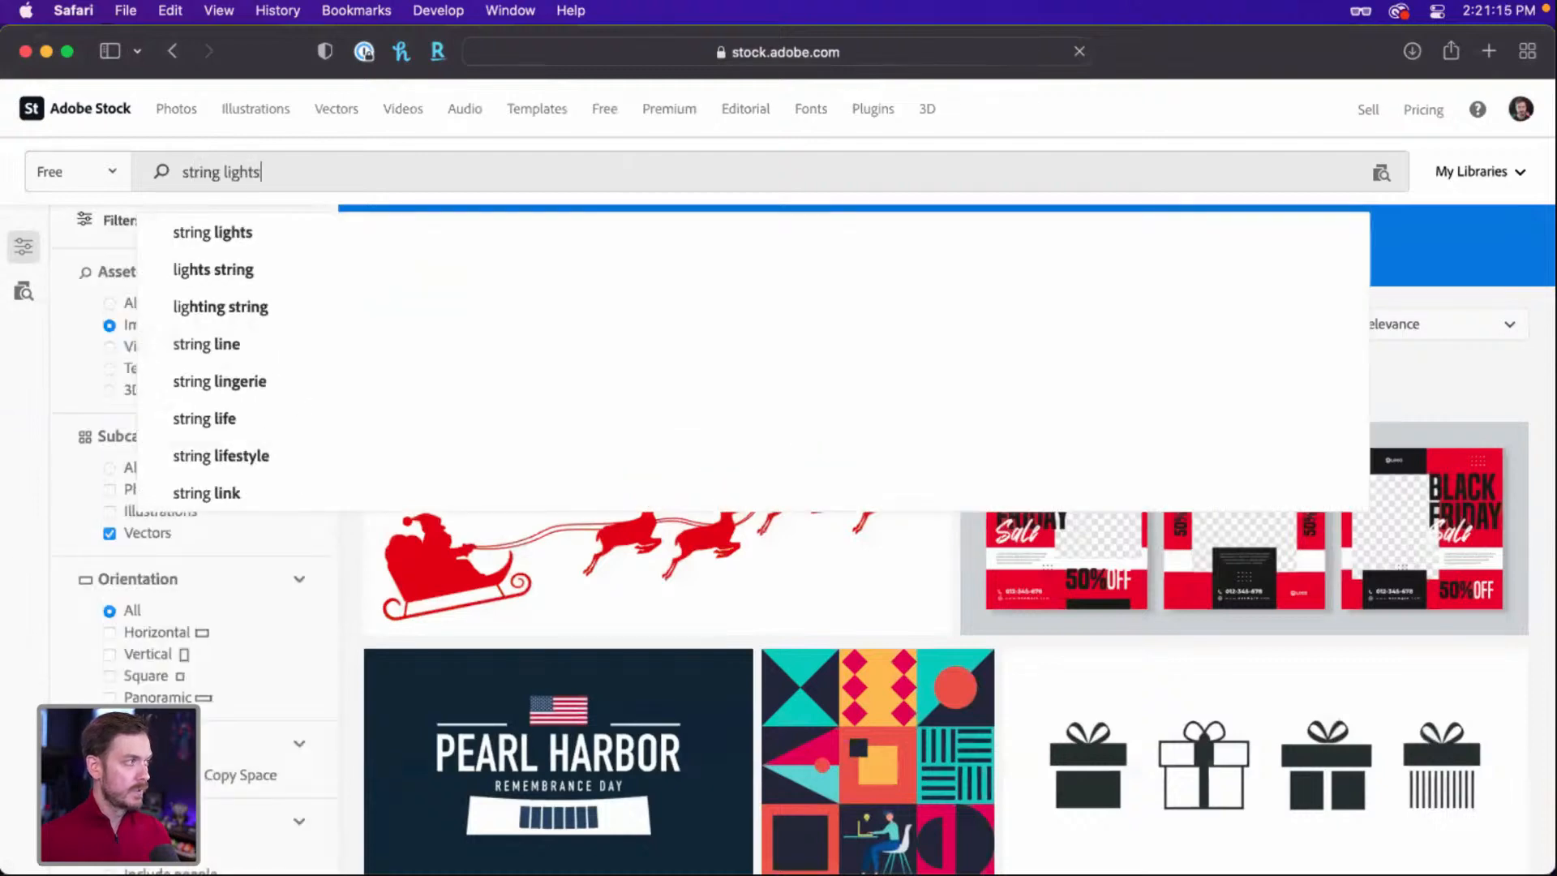
key(Return)
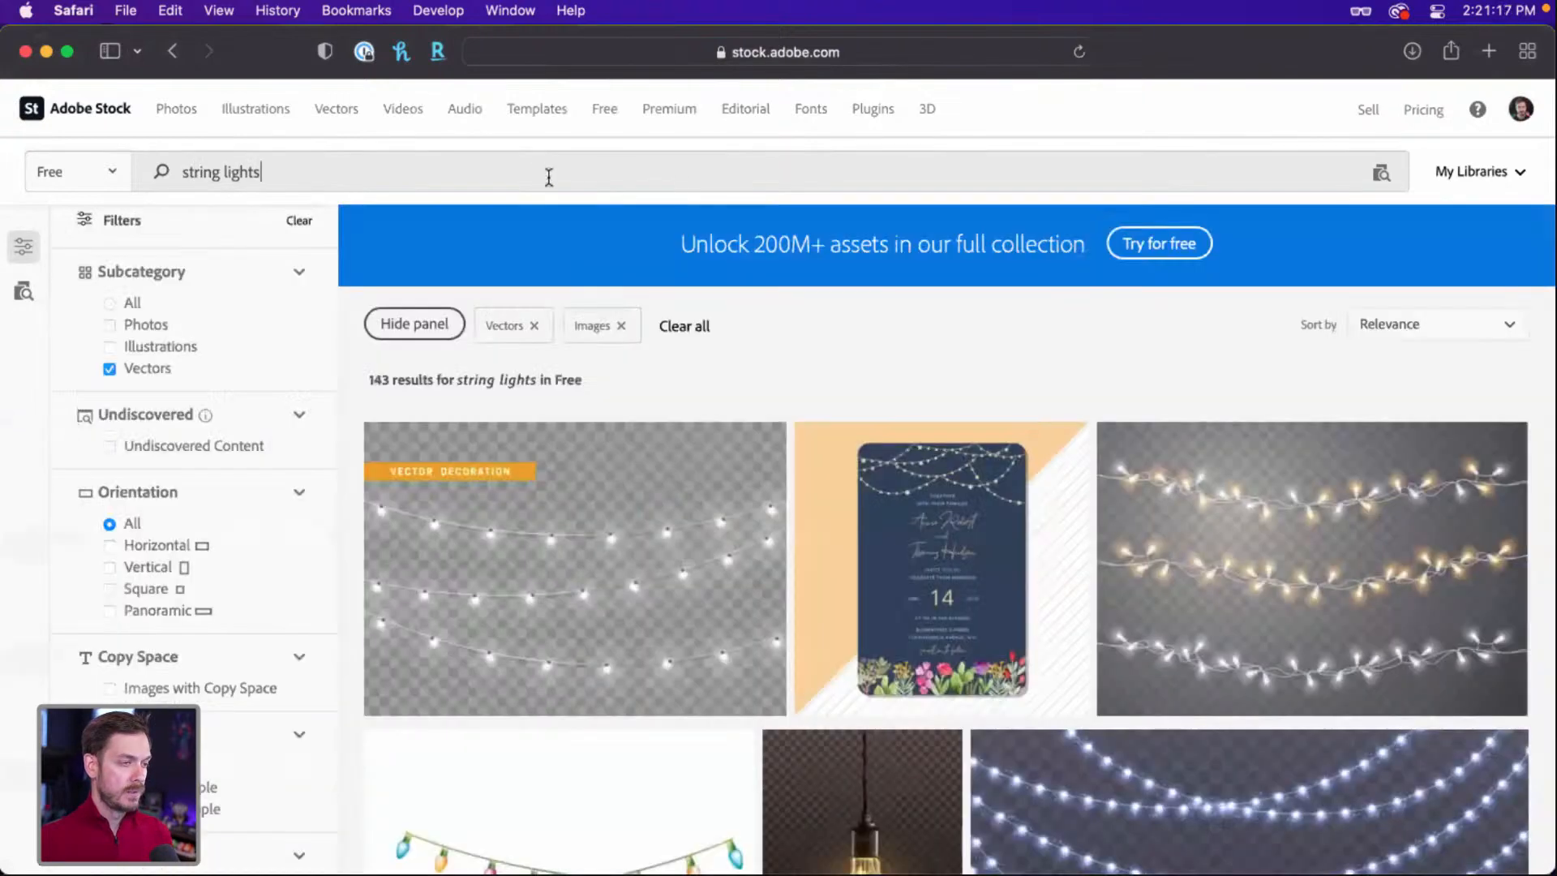
scroll(918, 273, down, 5)
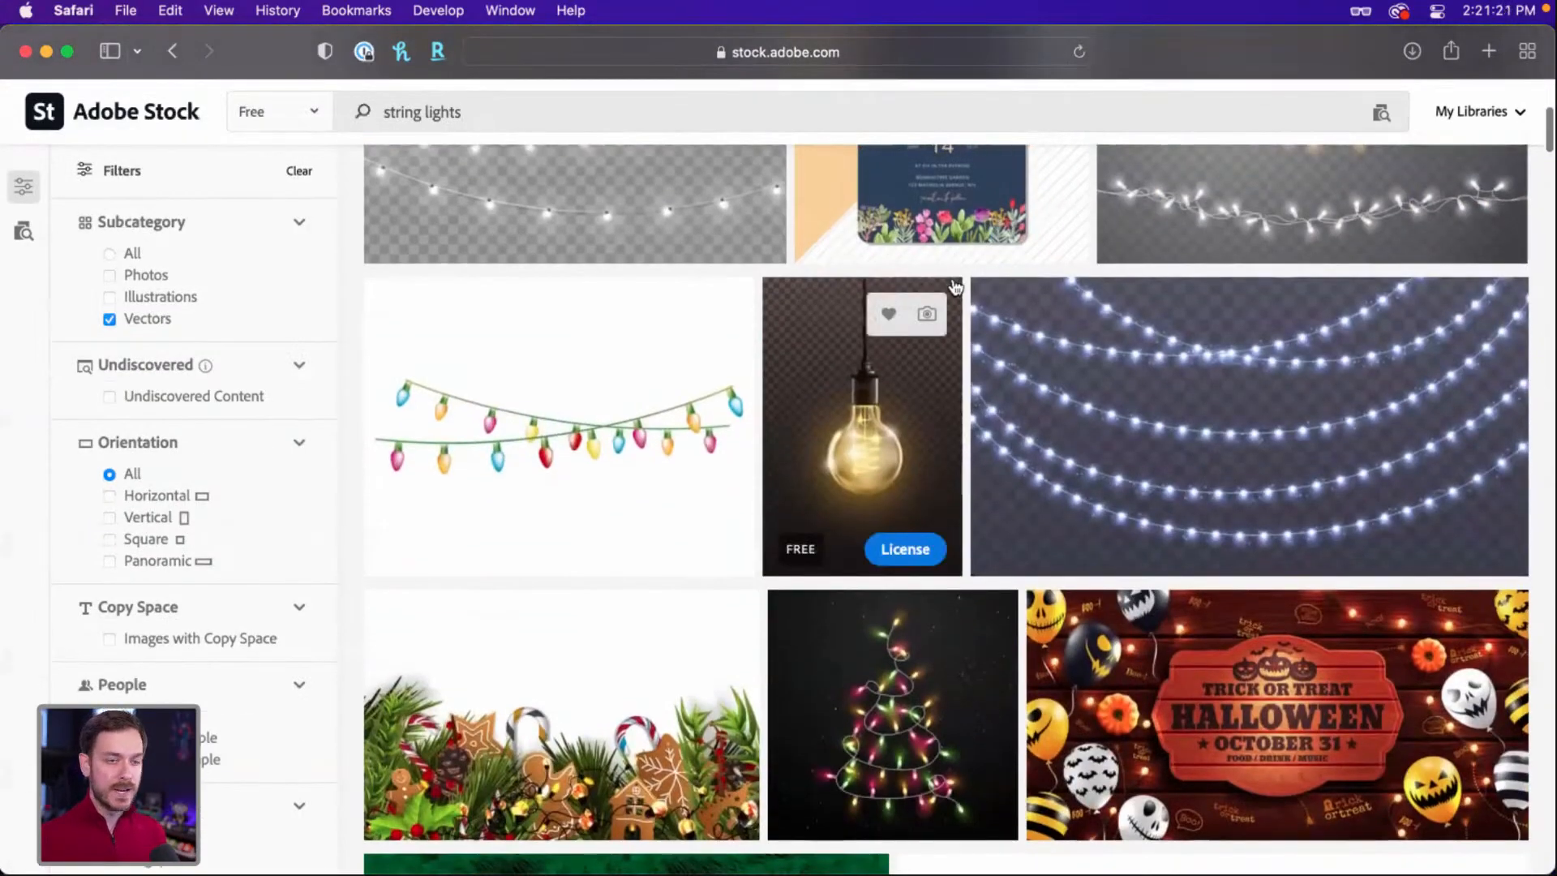
scroll(977, 412, down, 15)
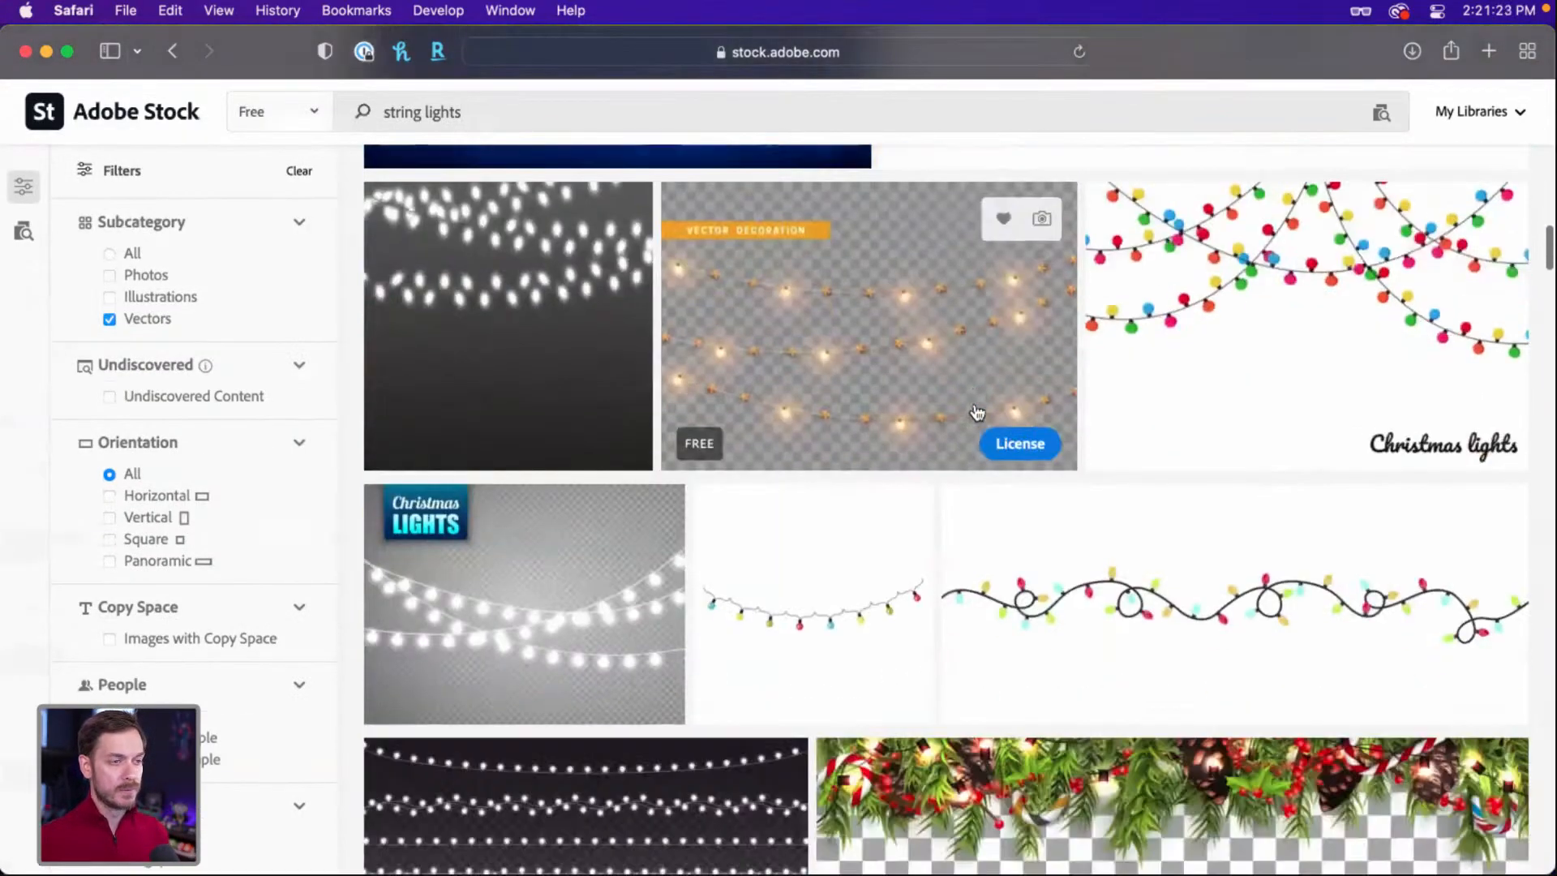
scroll(977, 413, down, 15)
scroll(979, 412, up, 6)
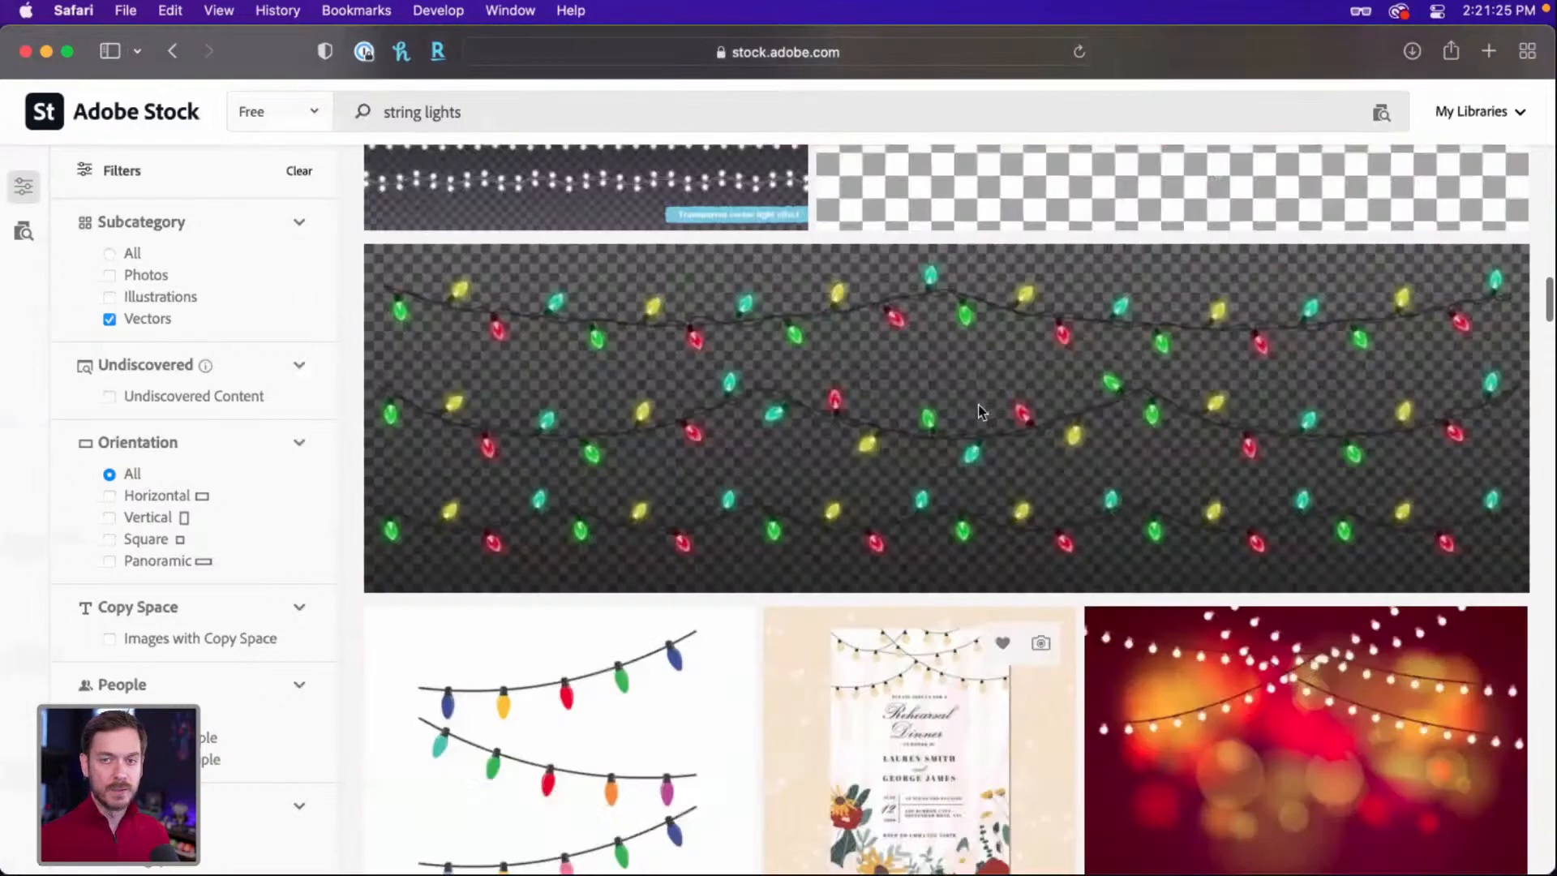
scroll(978, 405, up, 20)
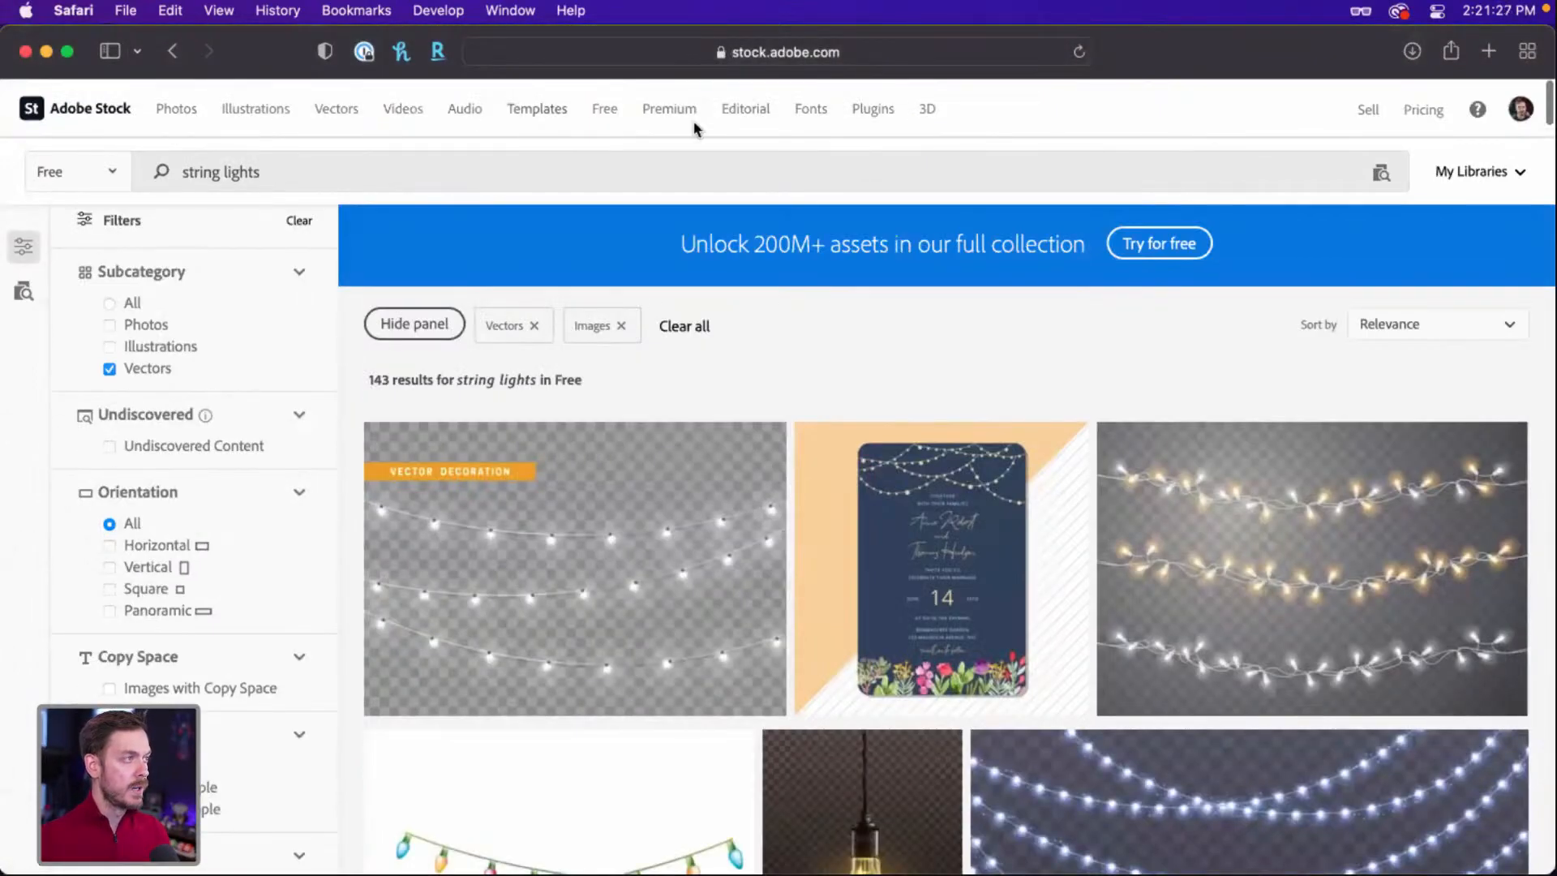
Return to the free assets page, open free videos, search for "flashing lights" and look through the clips.
key(super+bracketleft)
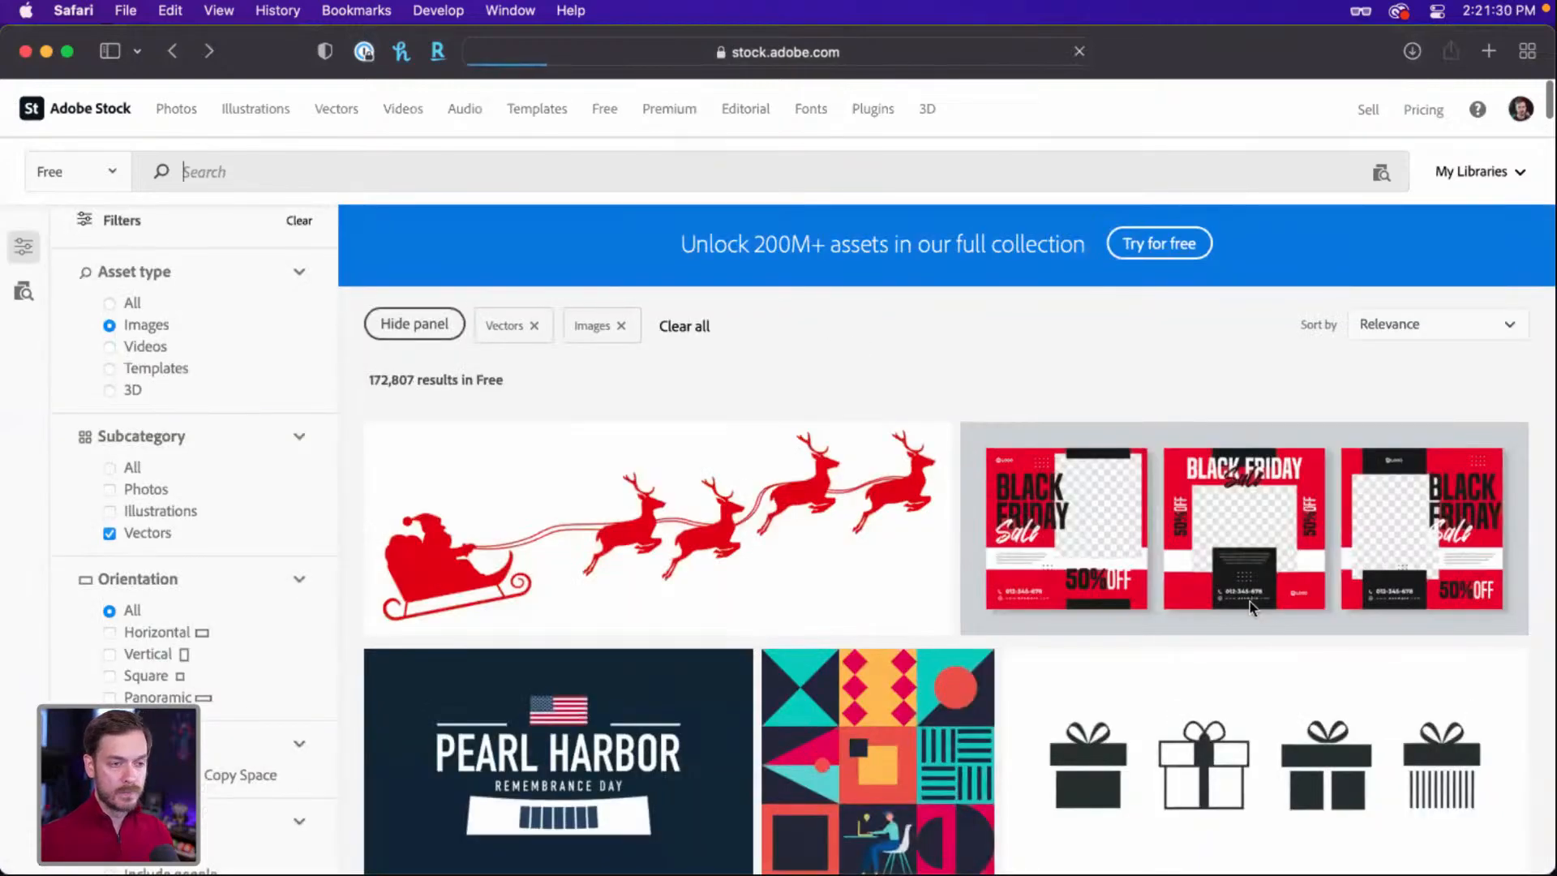
key(super+bracketleft)
click(1227, 595)
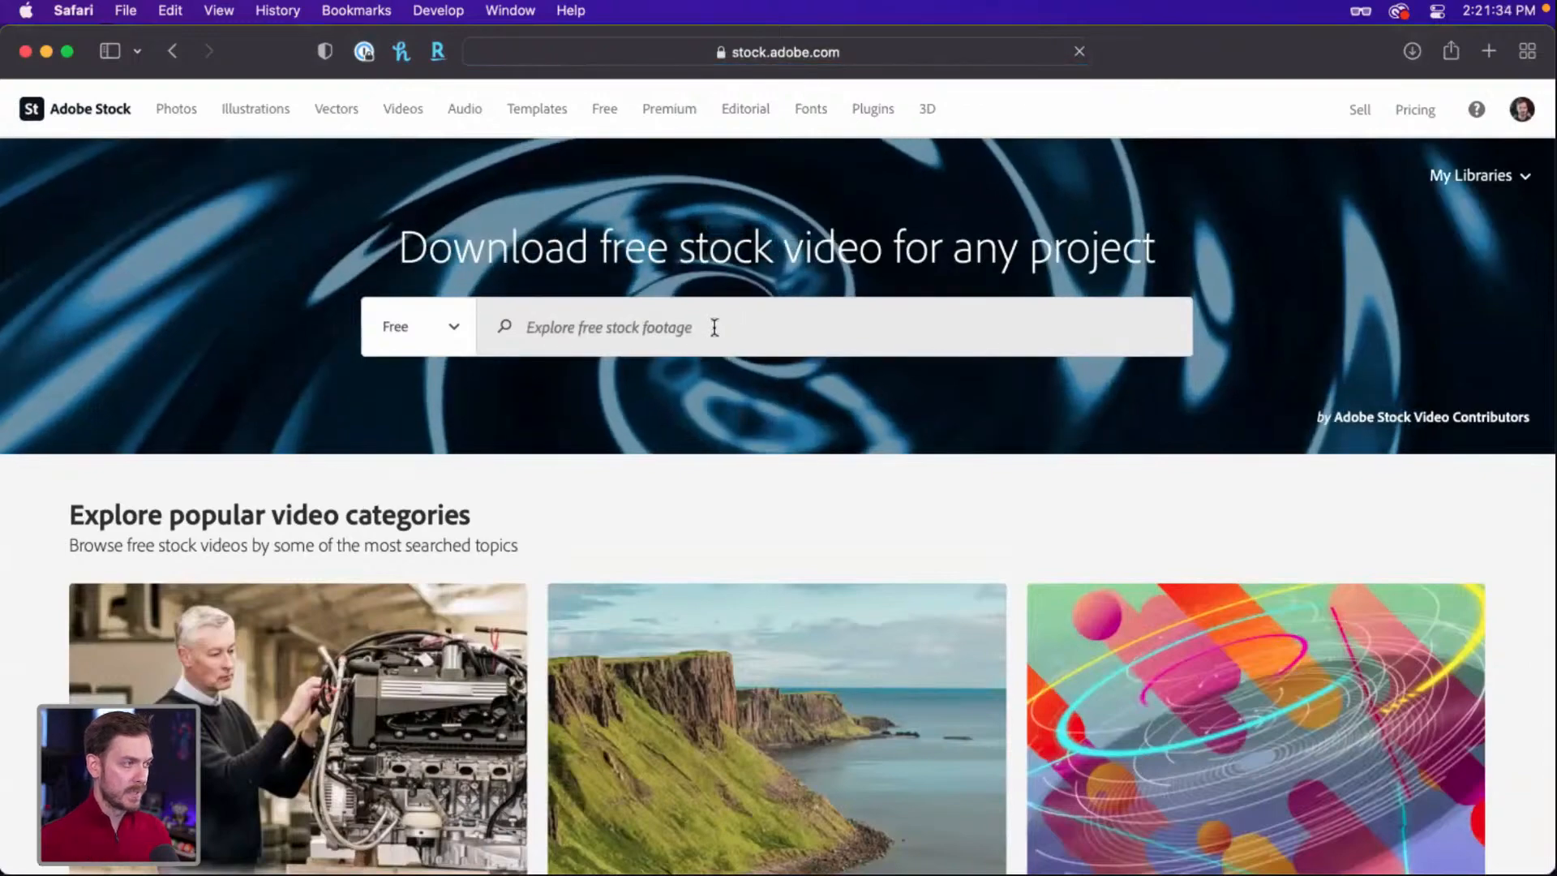
click(714, 327)
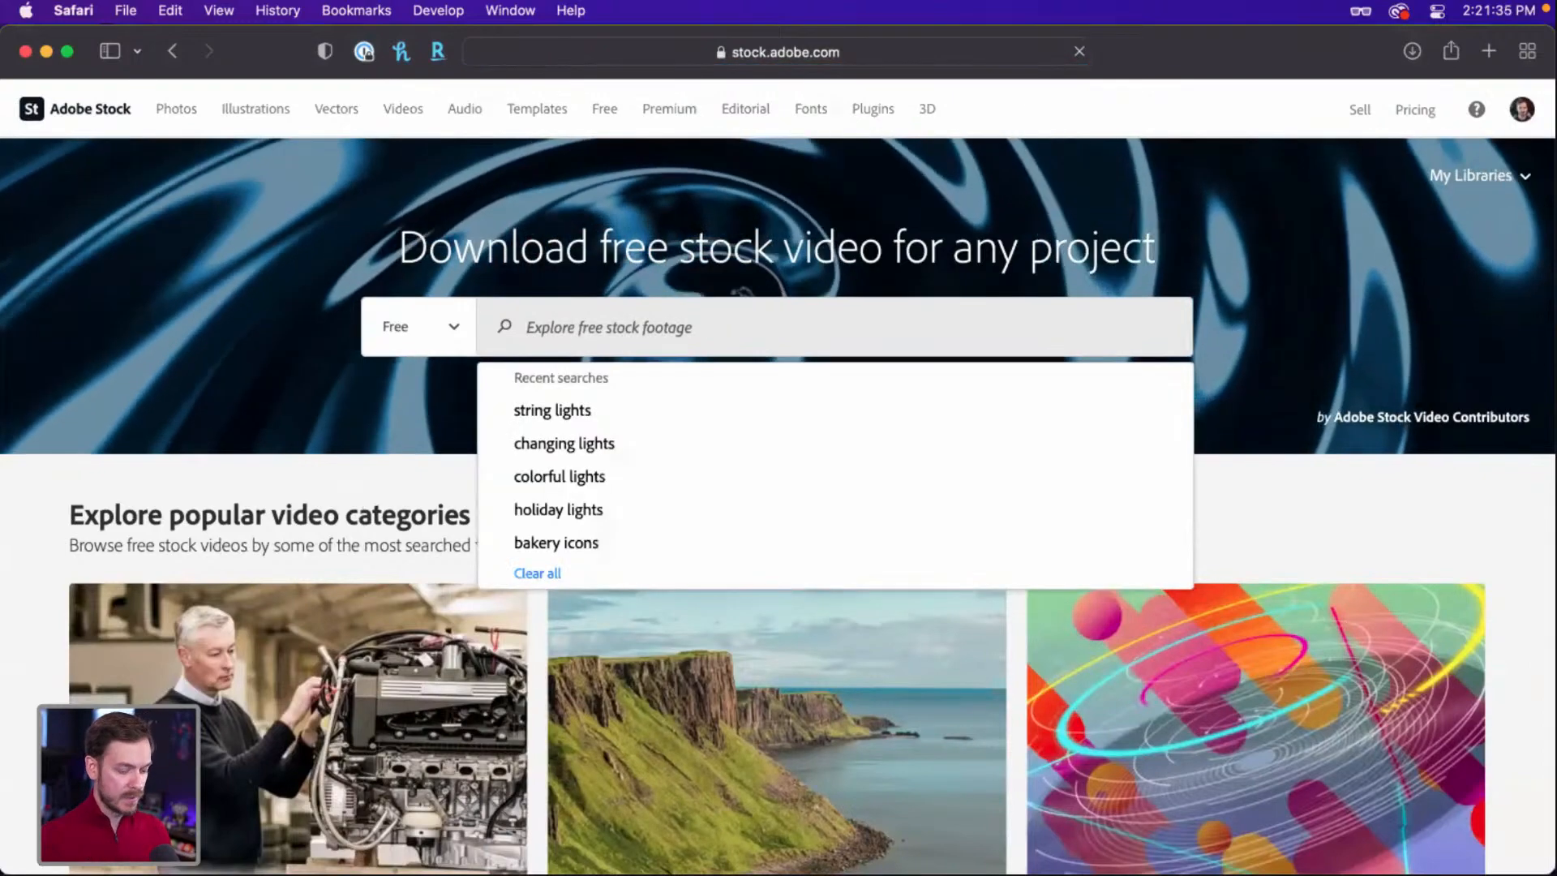
text(flashing lights)
key(Return)
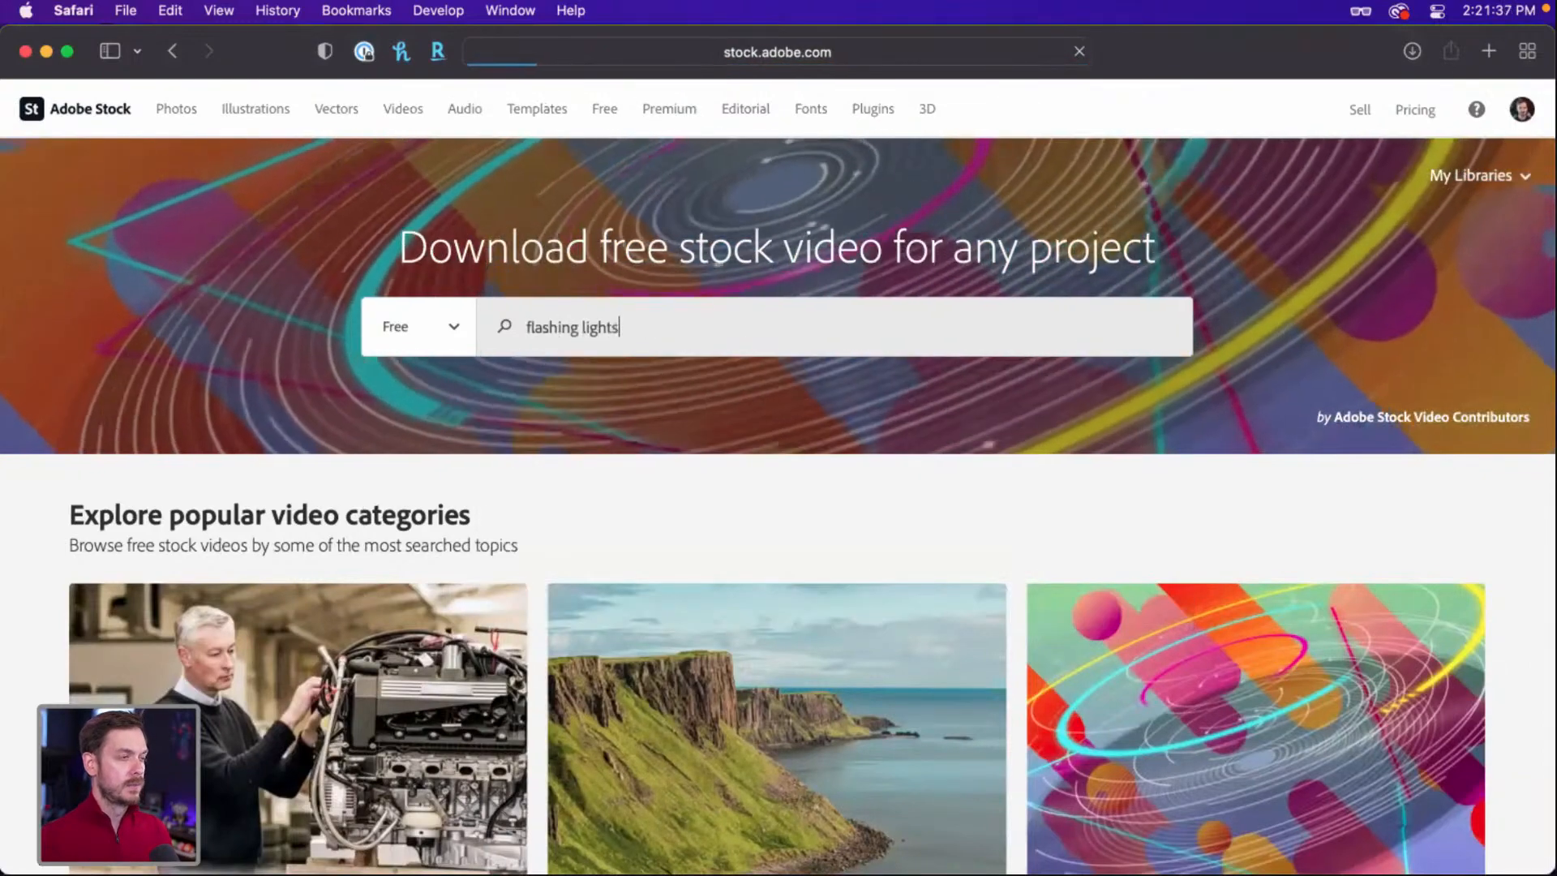
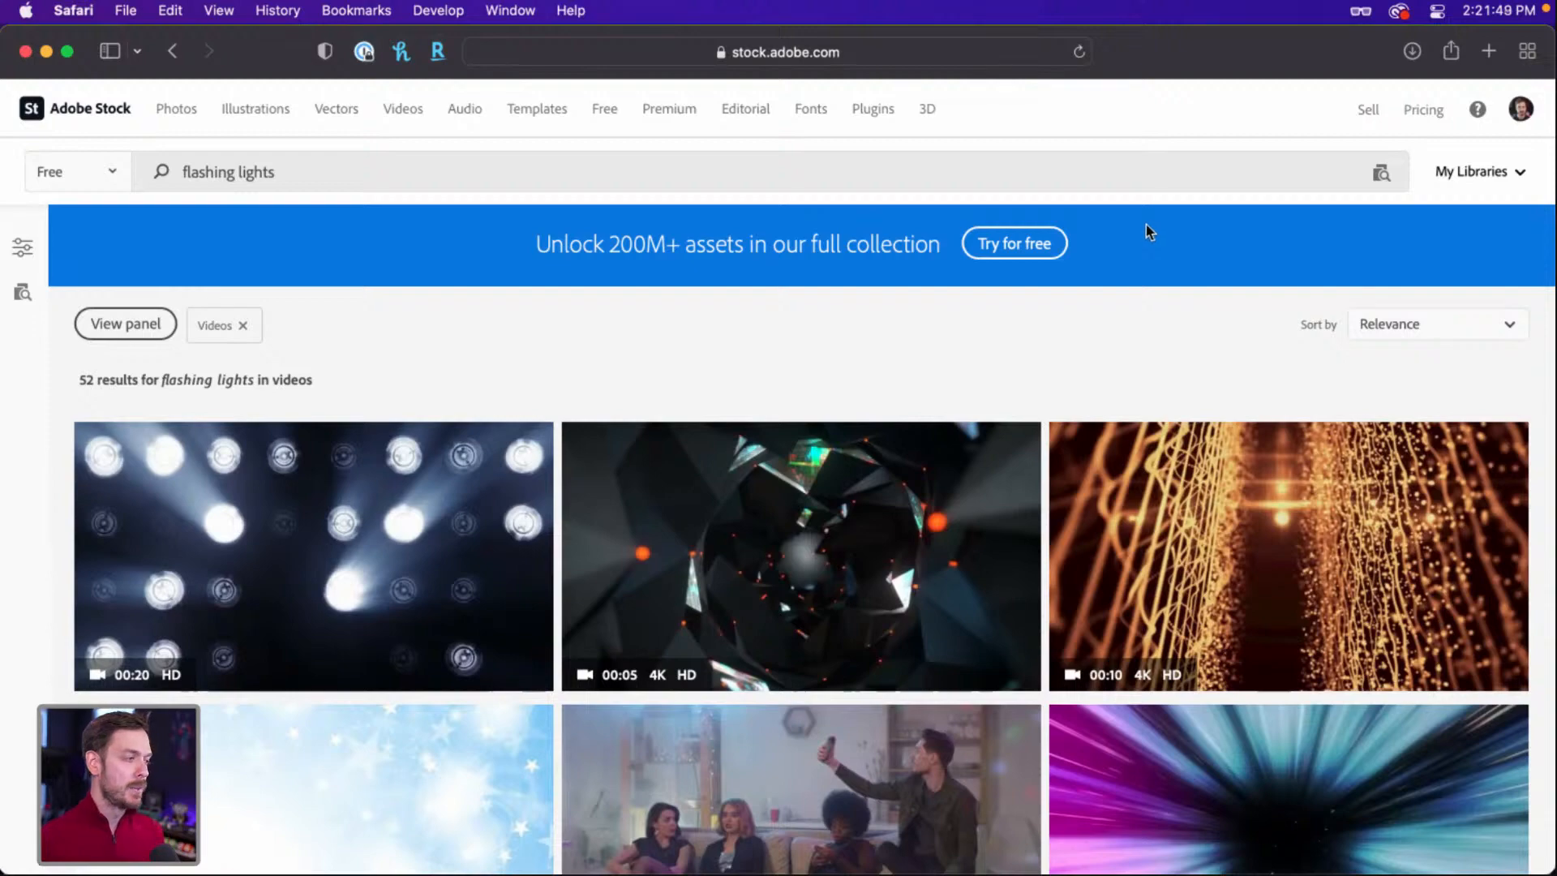
scroll(42, 389, down, 5)
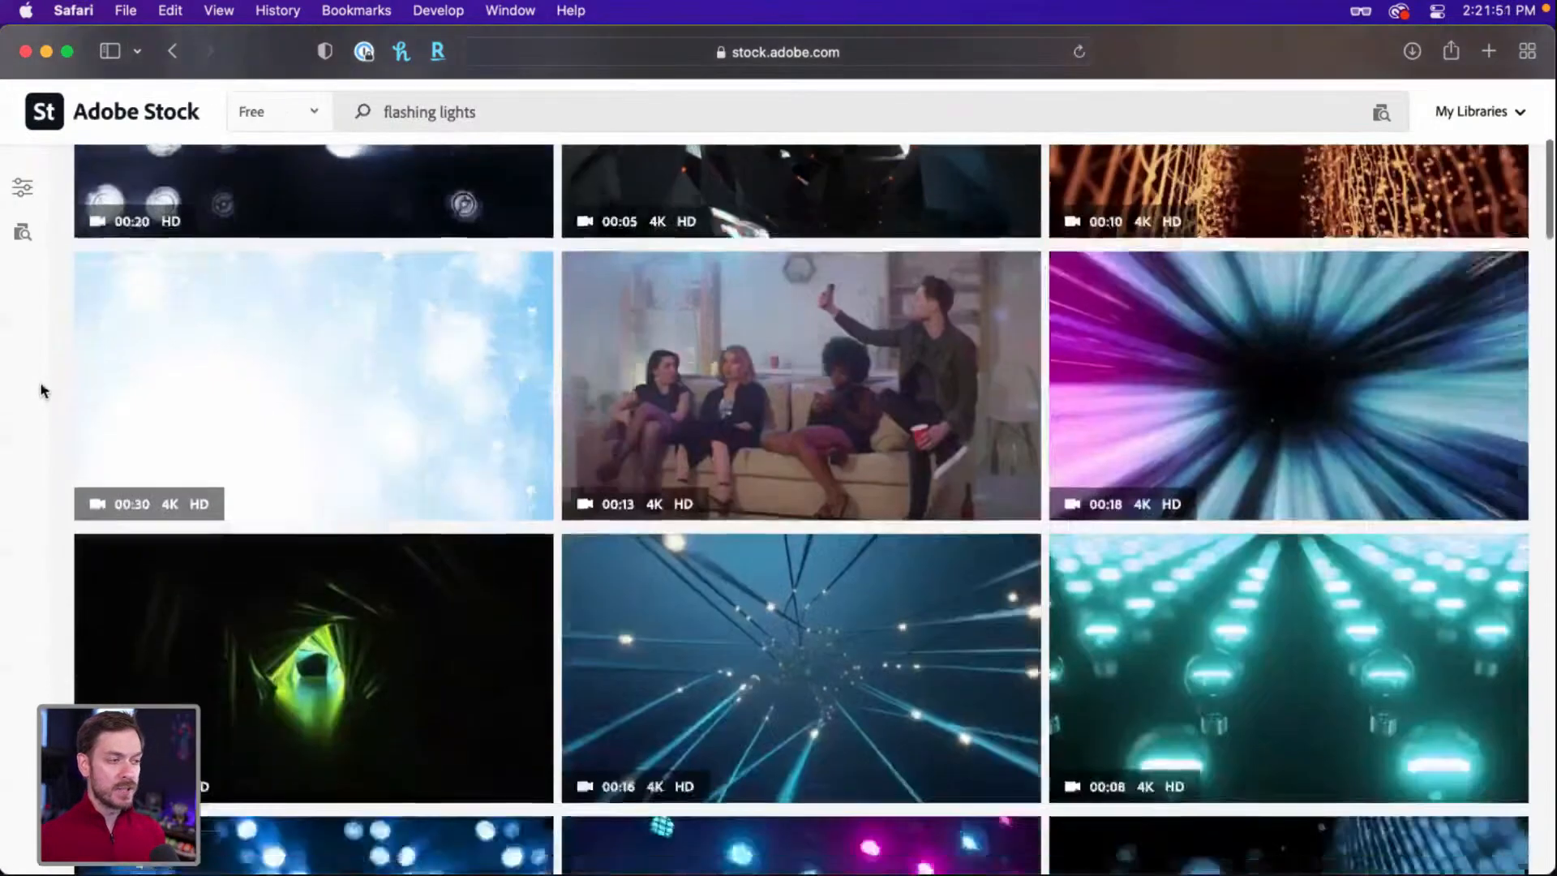
scroll(43, 389, up, 1)
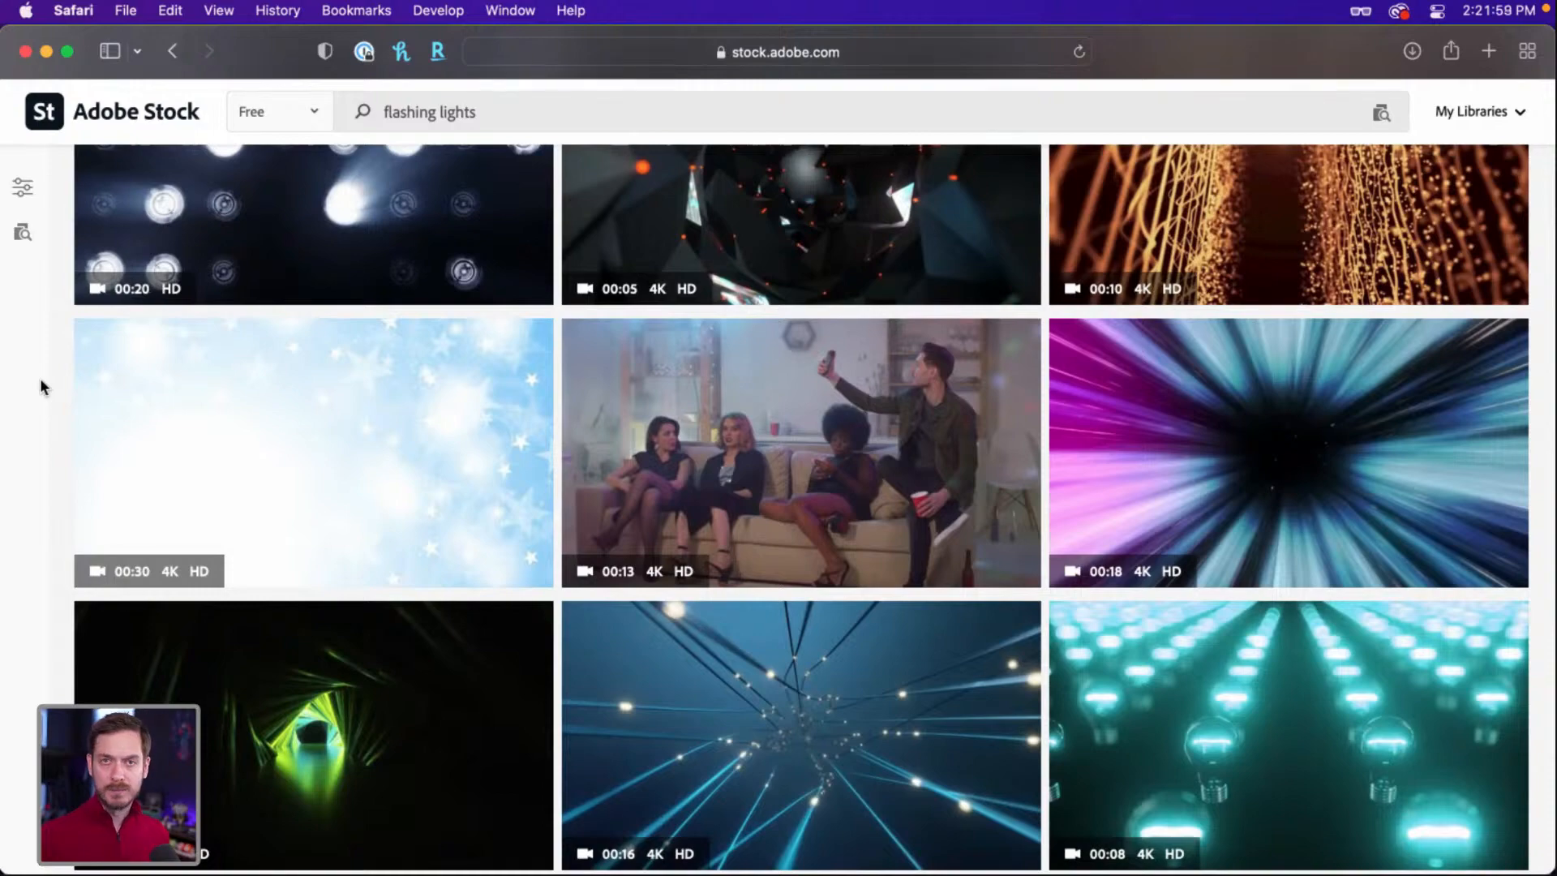
scroll(40, 378, up, 5)
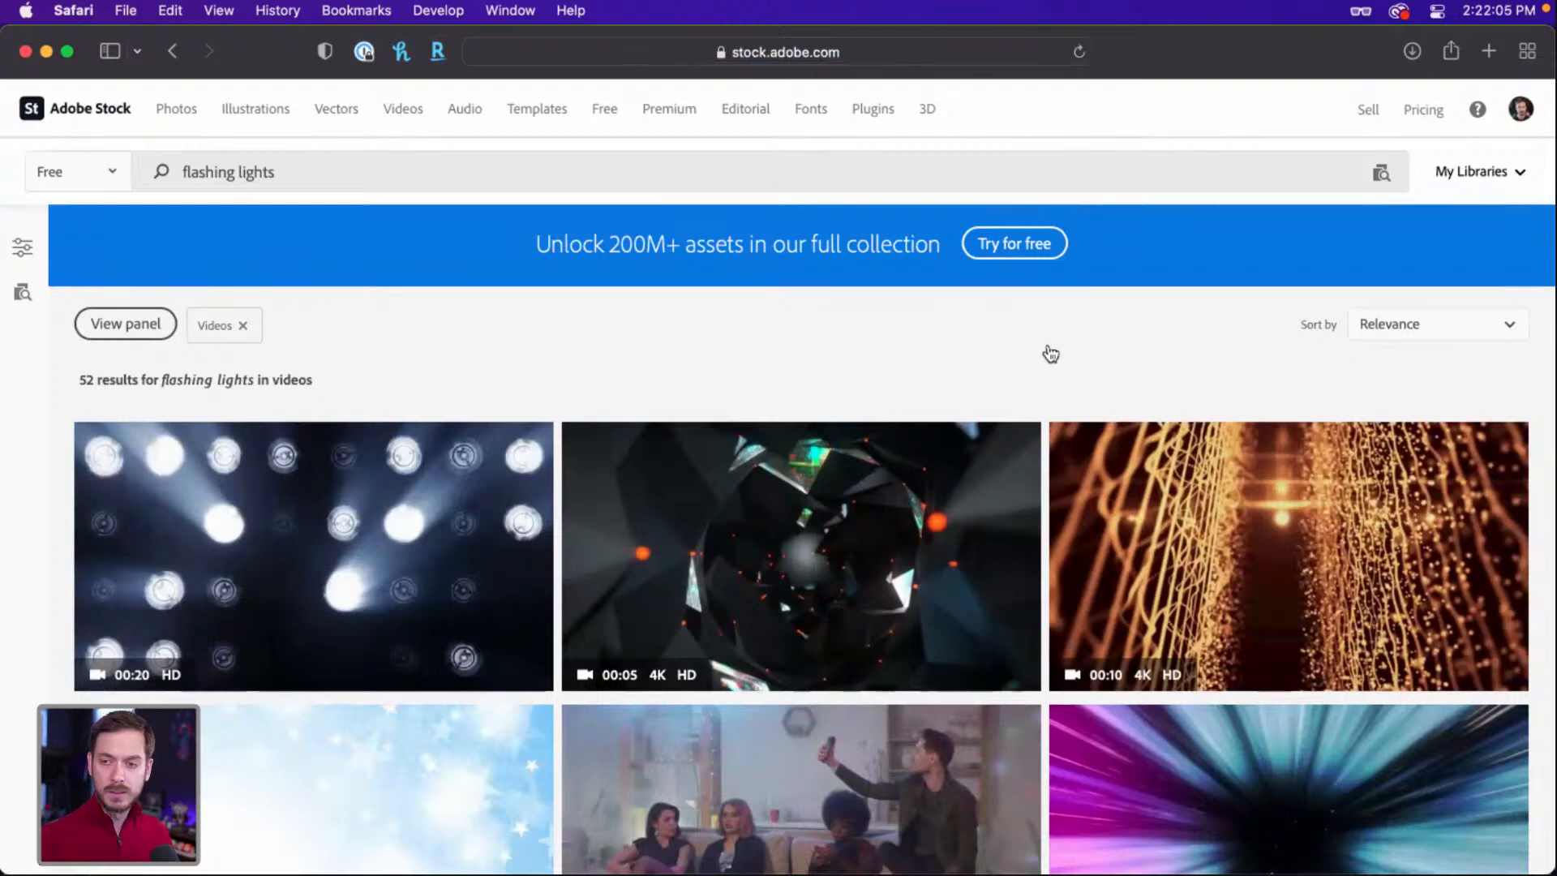
Switch to Finder and open AdobeStock_186078535.ai from the Holiday Special folder in Adobe XD.
key(super+Tab)
click(688, 328)
click(342, 289)
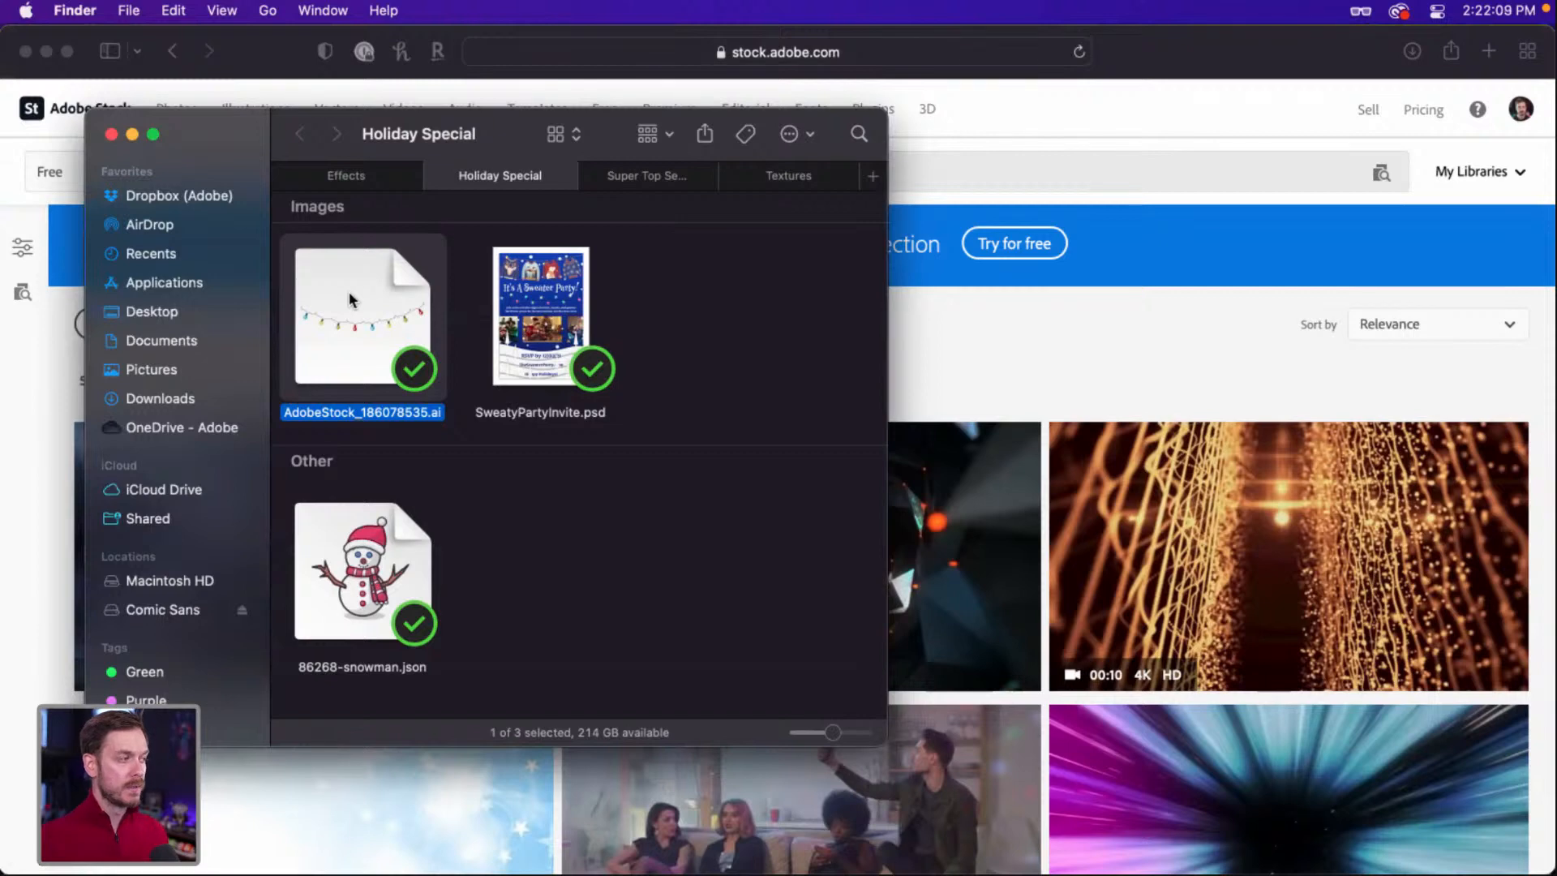
right_click(350, 300)
mouse_move(431, 325)
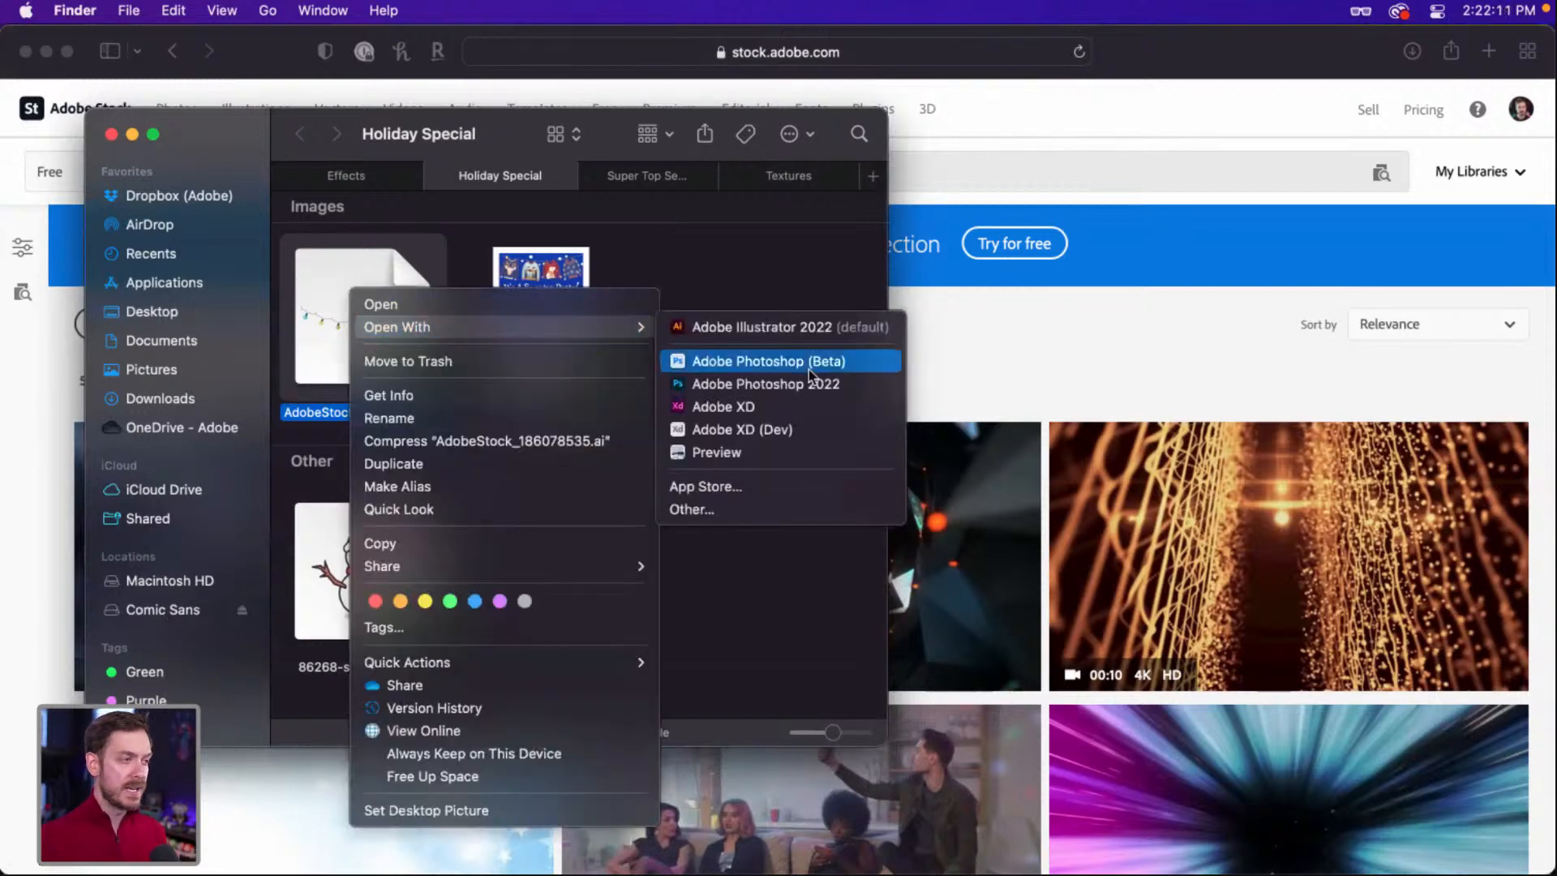
click(796, 408)
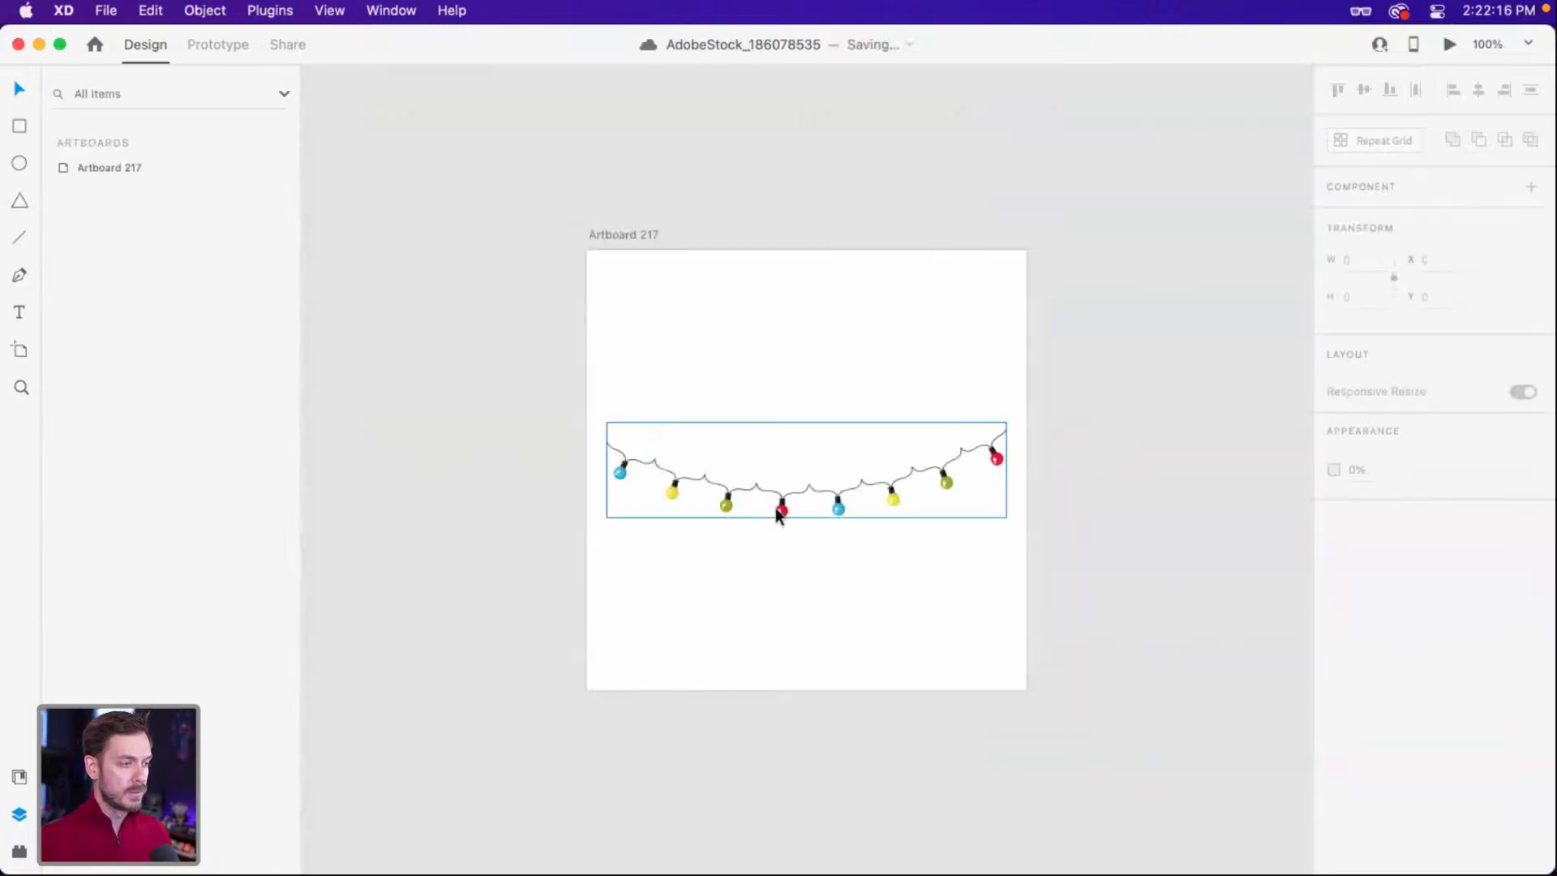
Copy the Christmas string lights group from AdobeStock_186078535 and paste it into the first canvas of SweatyPartyInvite.
click(779, 507)
scroll(780, 508, up, 1)
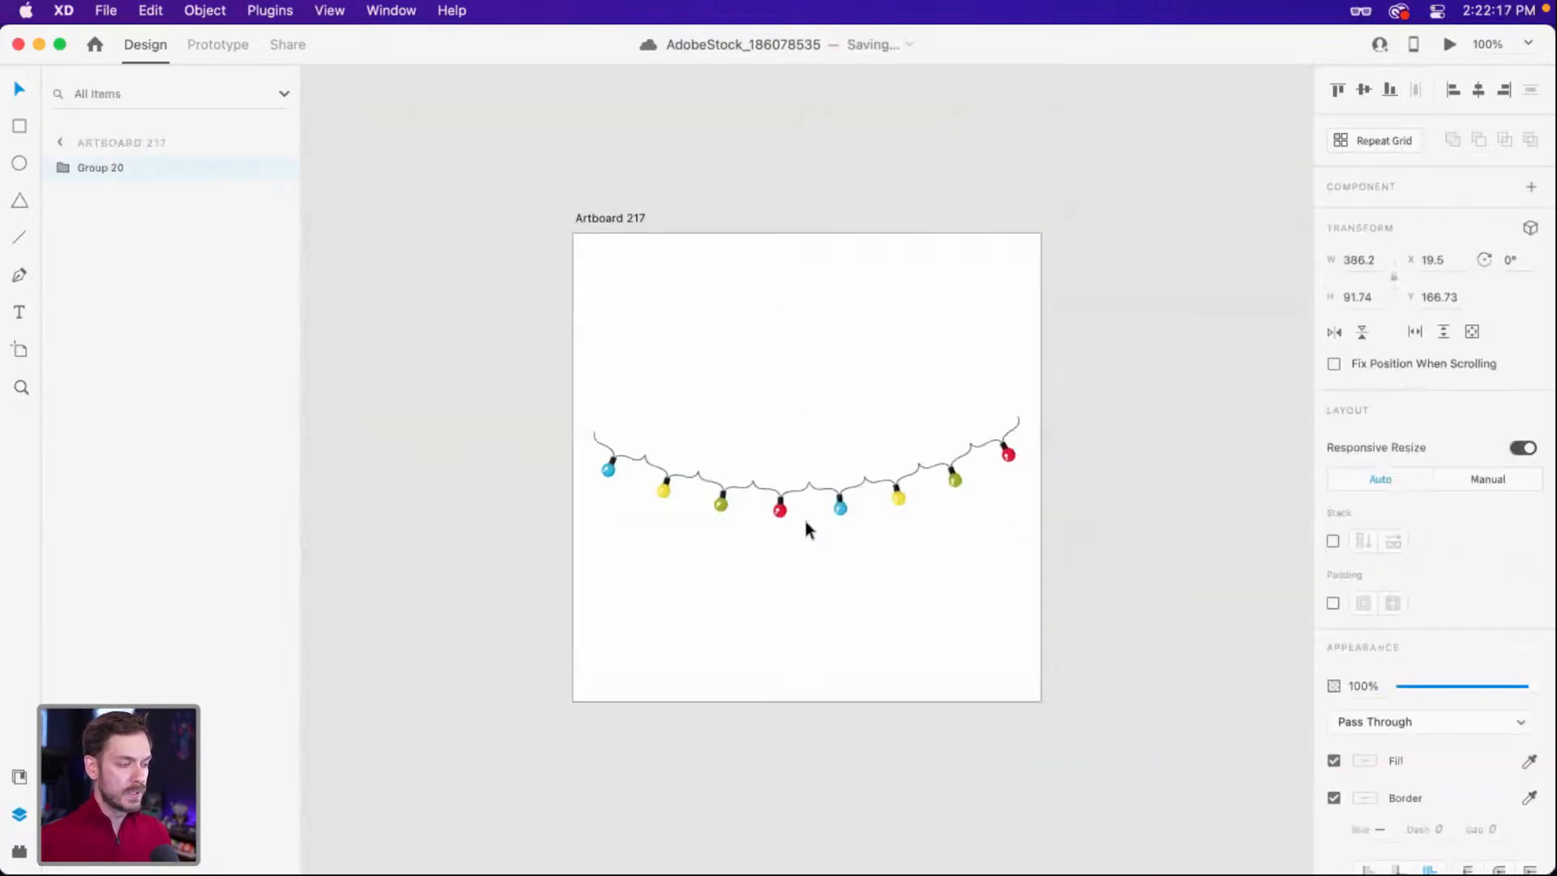
scroll(803, 520, up, 5)
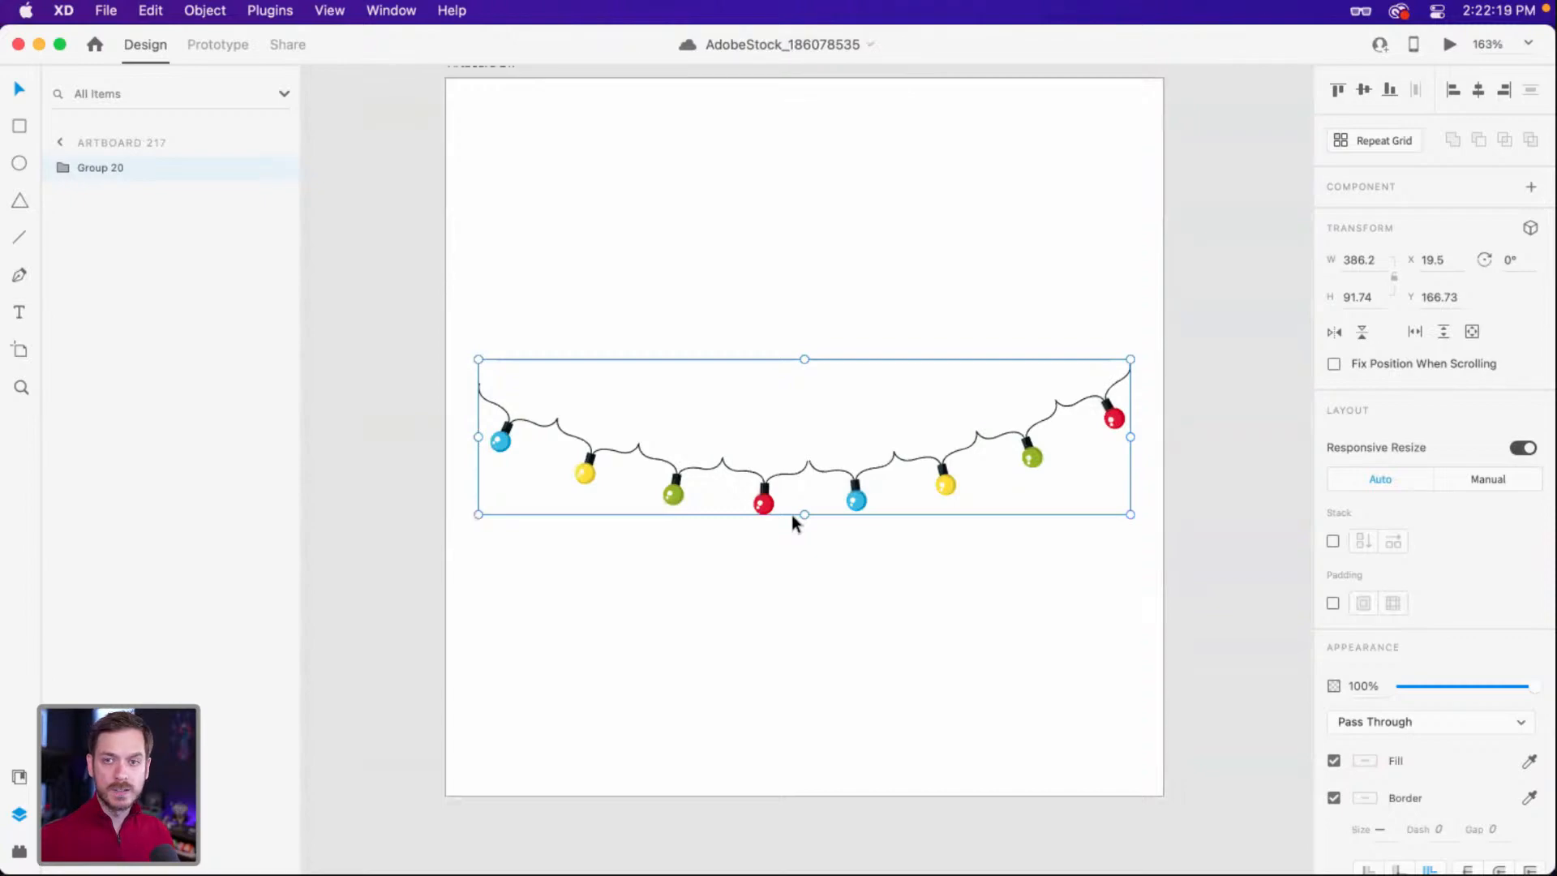
key(super+grave)
click(546, 361)
key(super+v)
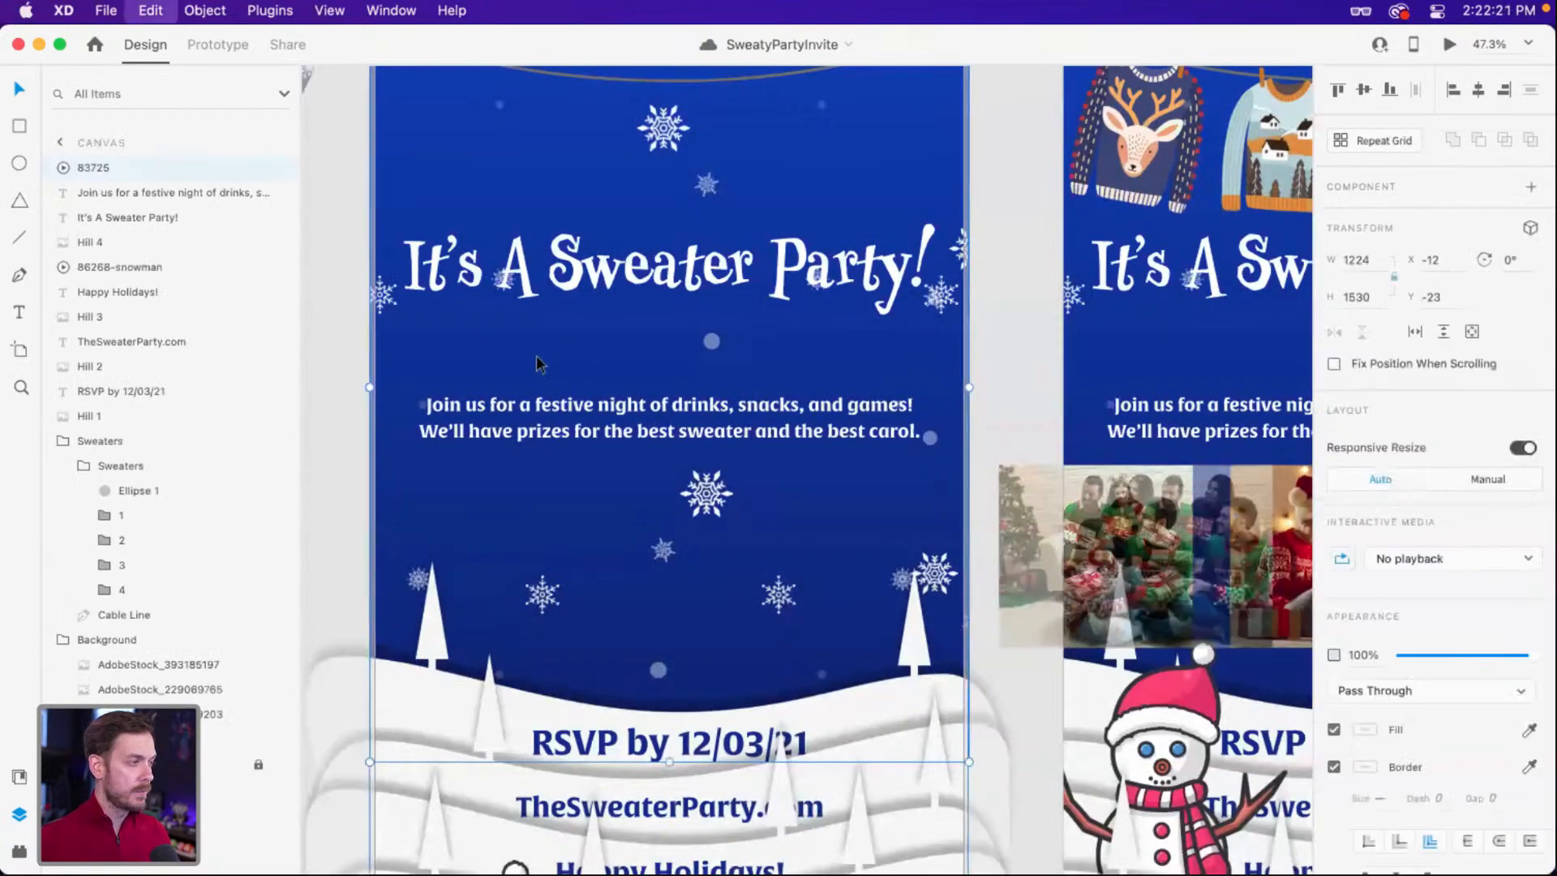
Scale the string lights to the full 1200 canvas width and place them just below the party title at X 0, Y 451.17.
drag(468, 152, 459, 347)
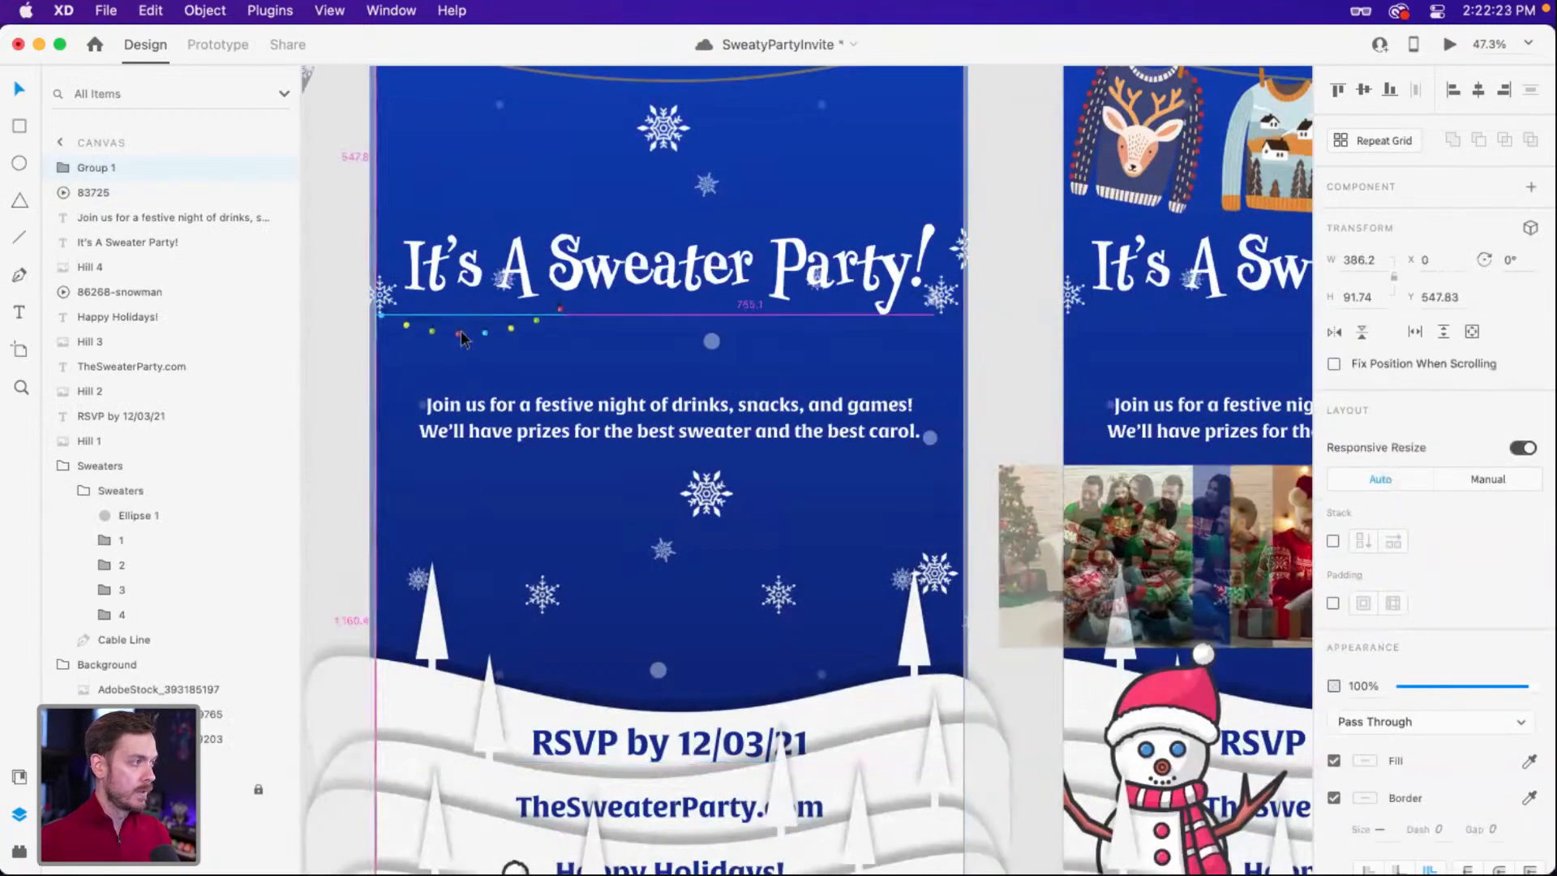
drag(720, 453, 950, 513)
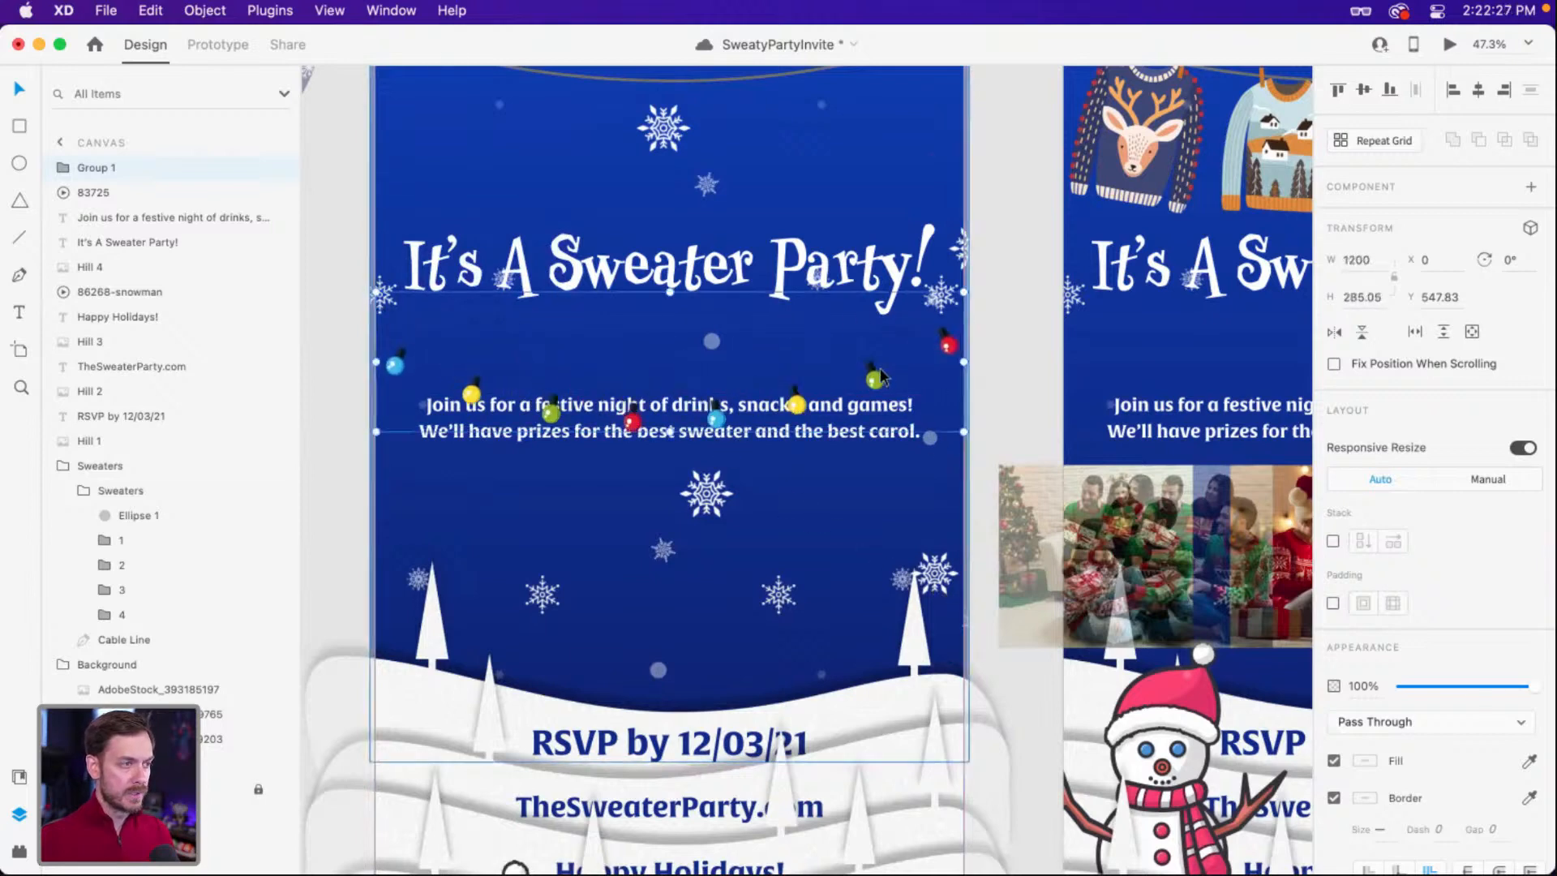
drag(874, 381, 874, 337)
Paste the same string lights at the same position on the second canvas with the sweaters and photos.
scroll(582, 347, right, 10)
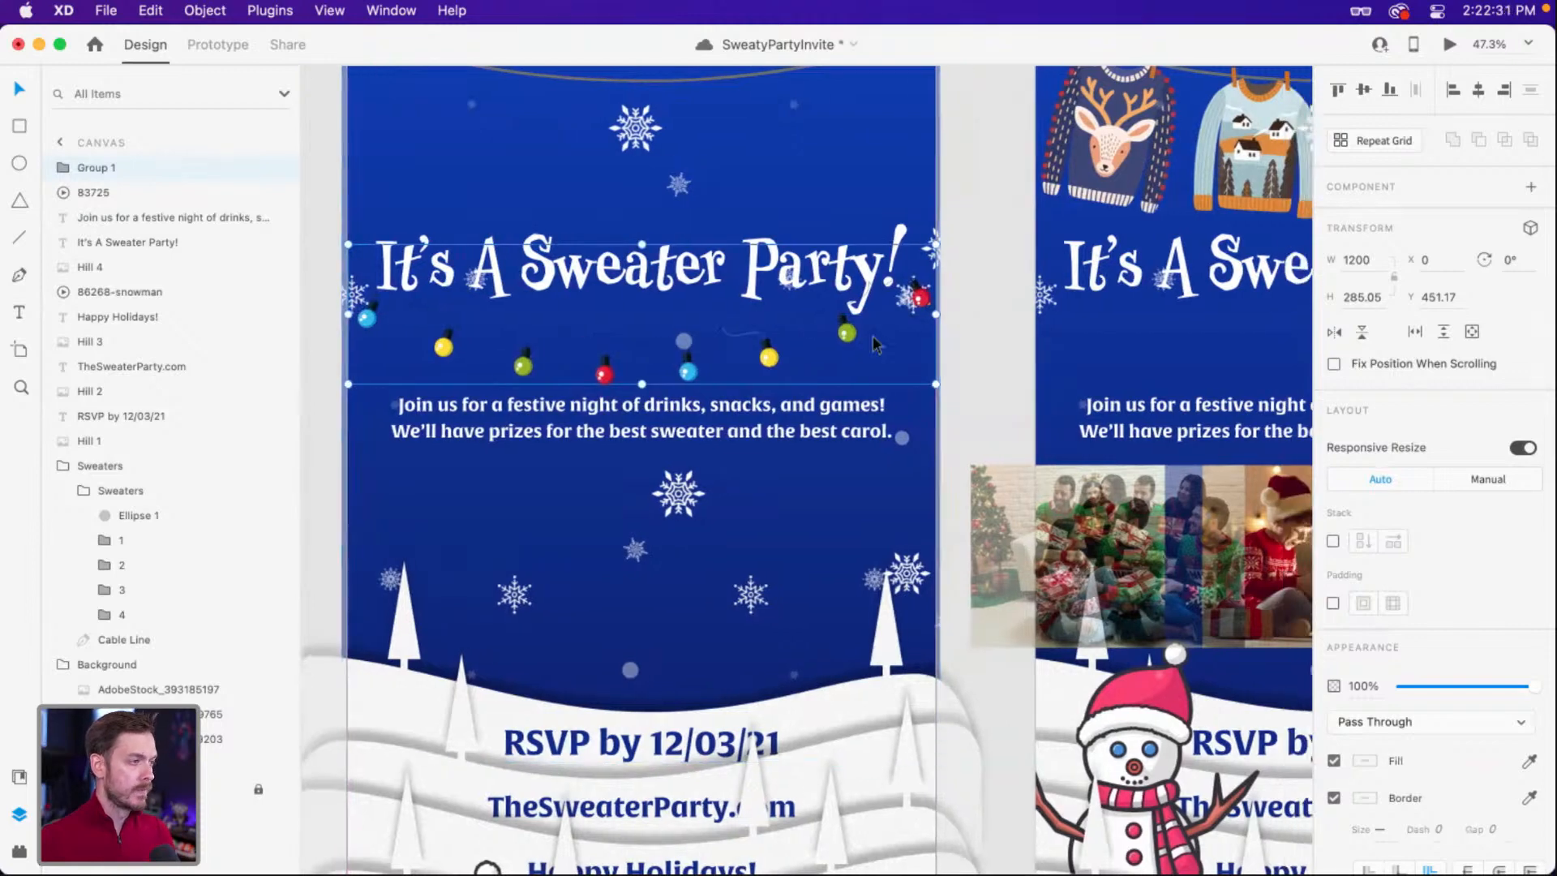
key(ctrl+v)
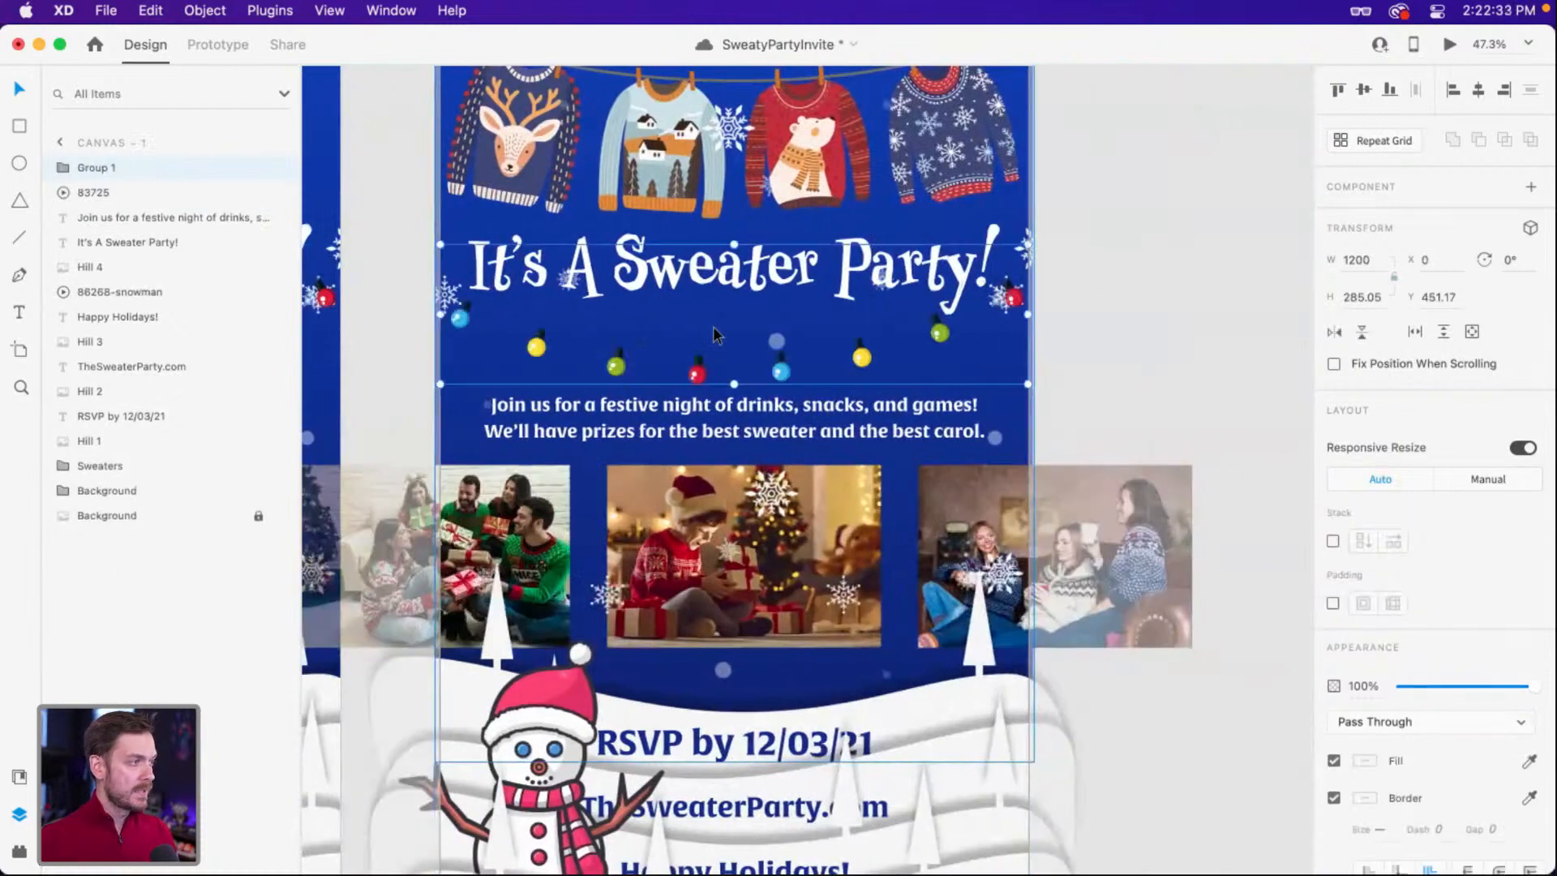
scroll(722, 338, left, 2)
Select the first blue bulb's round shape inside the second canvas's string lights, undoing its trial move.
scroll(737, 340, up, 3)
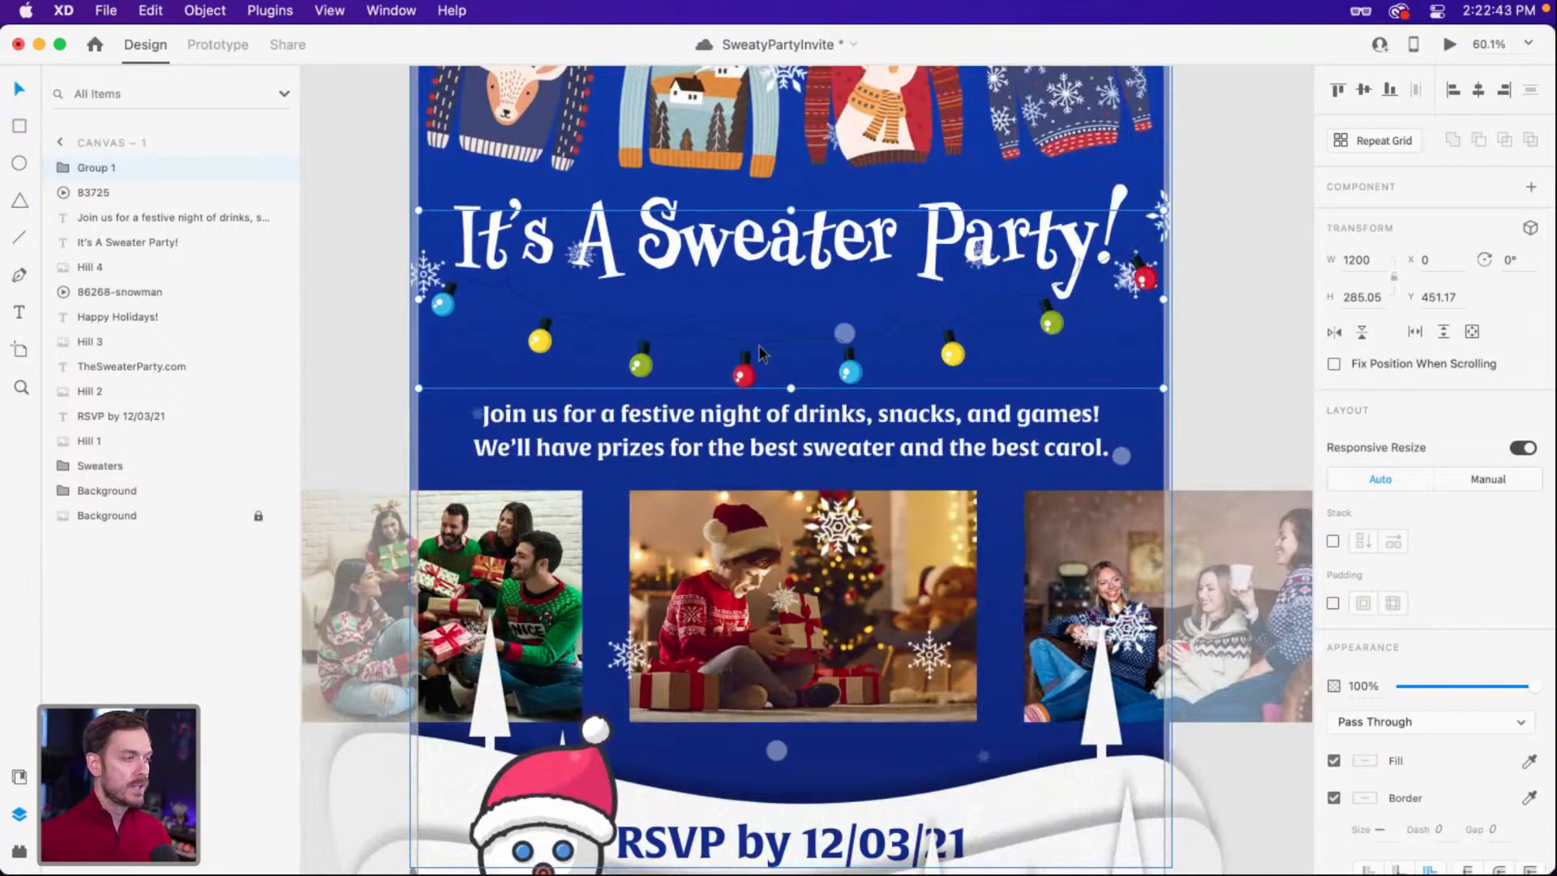
scroll(625, 669, up, 5)
drag(434, 137, 431, 295)
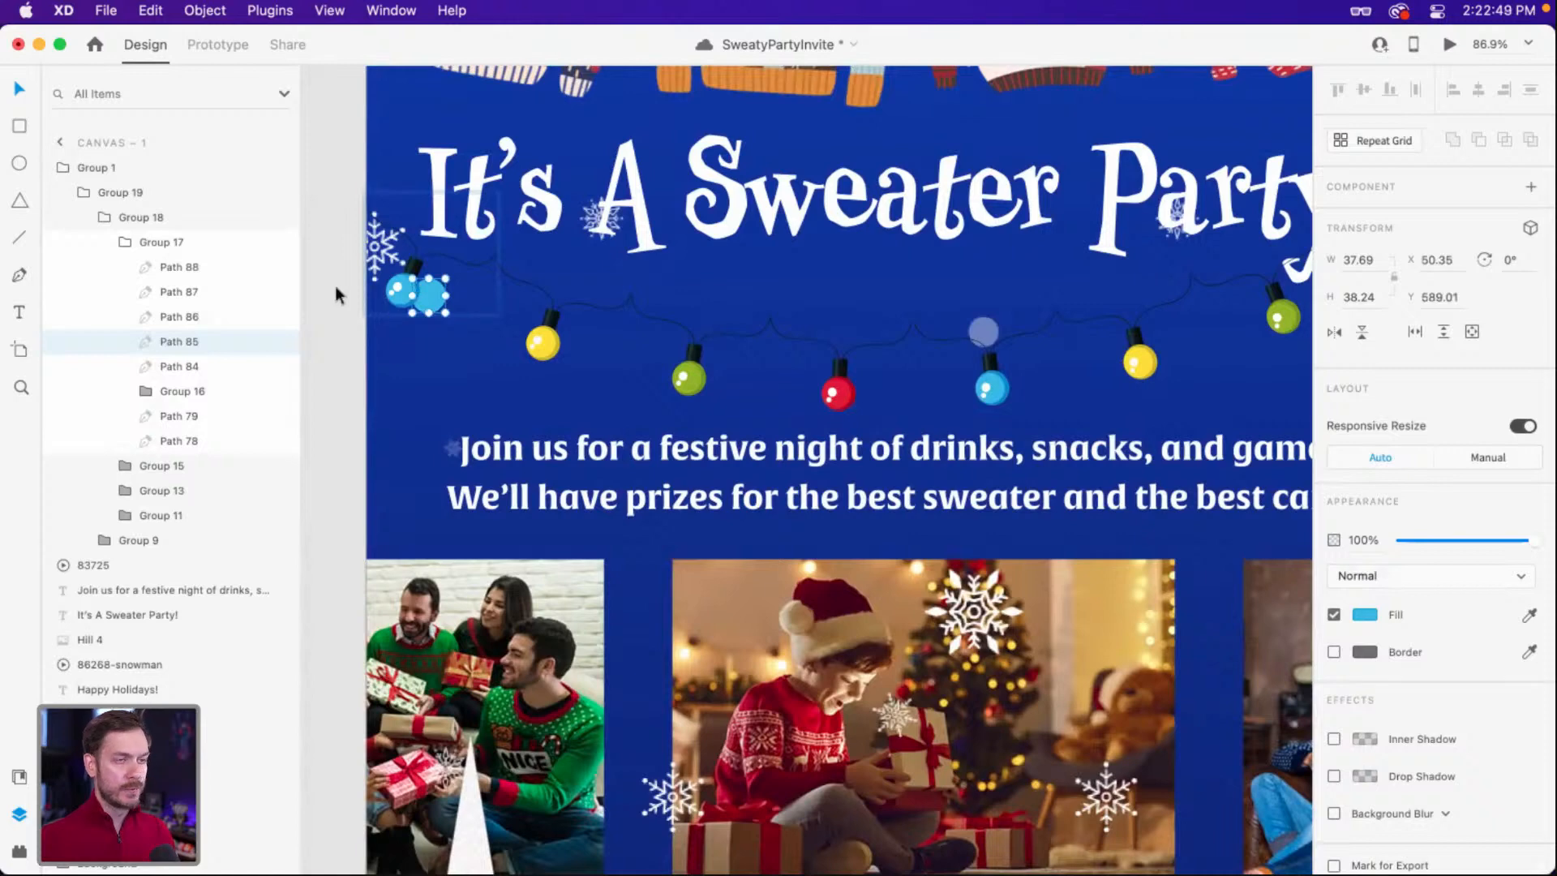
key(super+z)
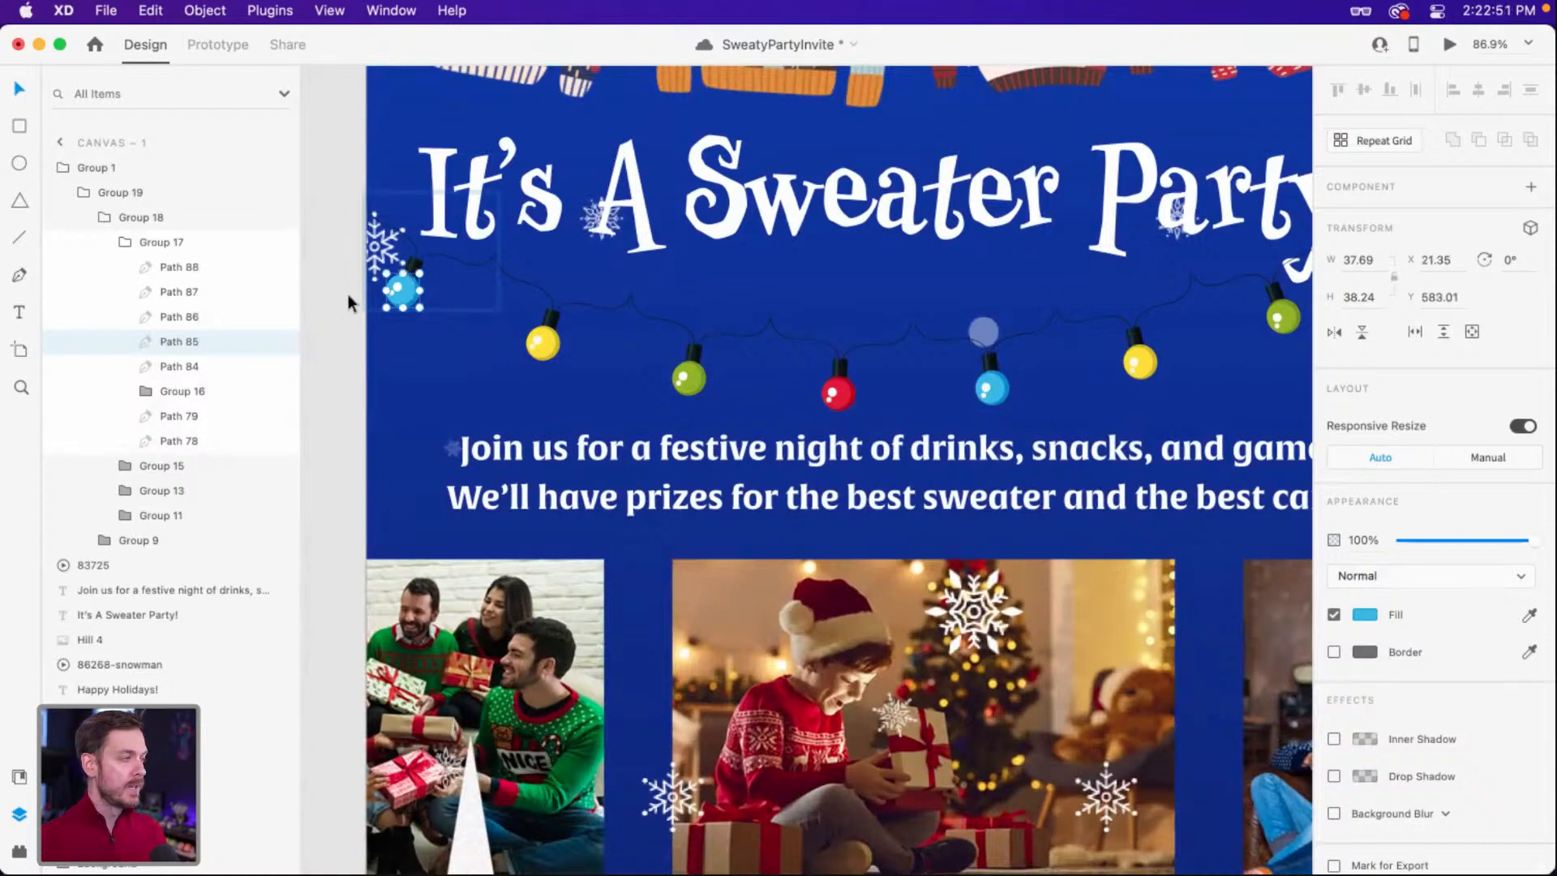
Add the round coloured shapes of the other seven bulbs along the string to the selection.
scroll(402, 294, up, 3)
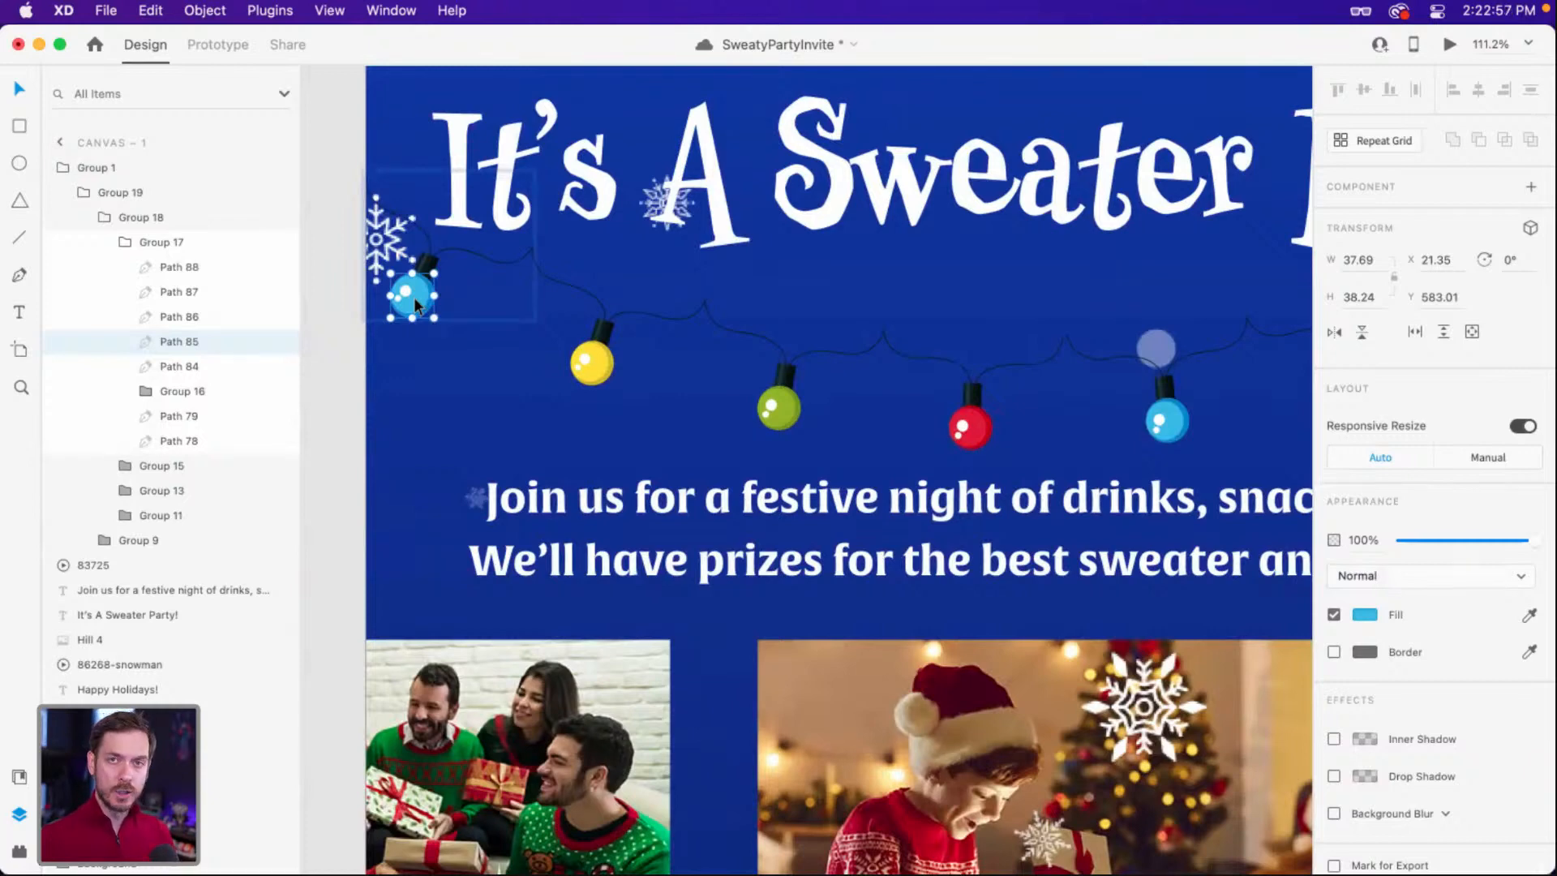
shift+click(605, 375)
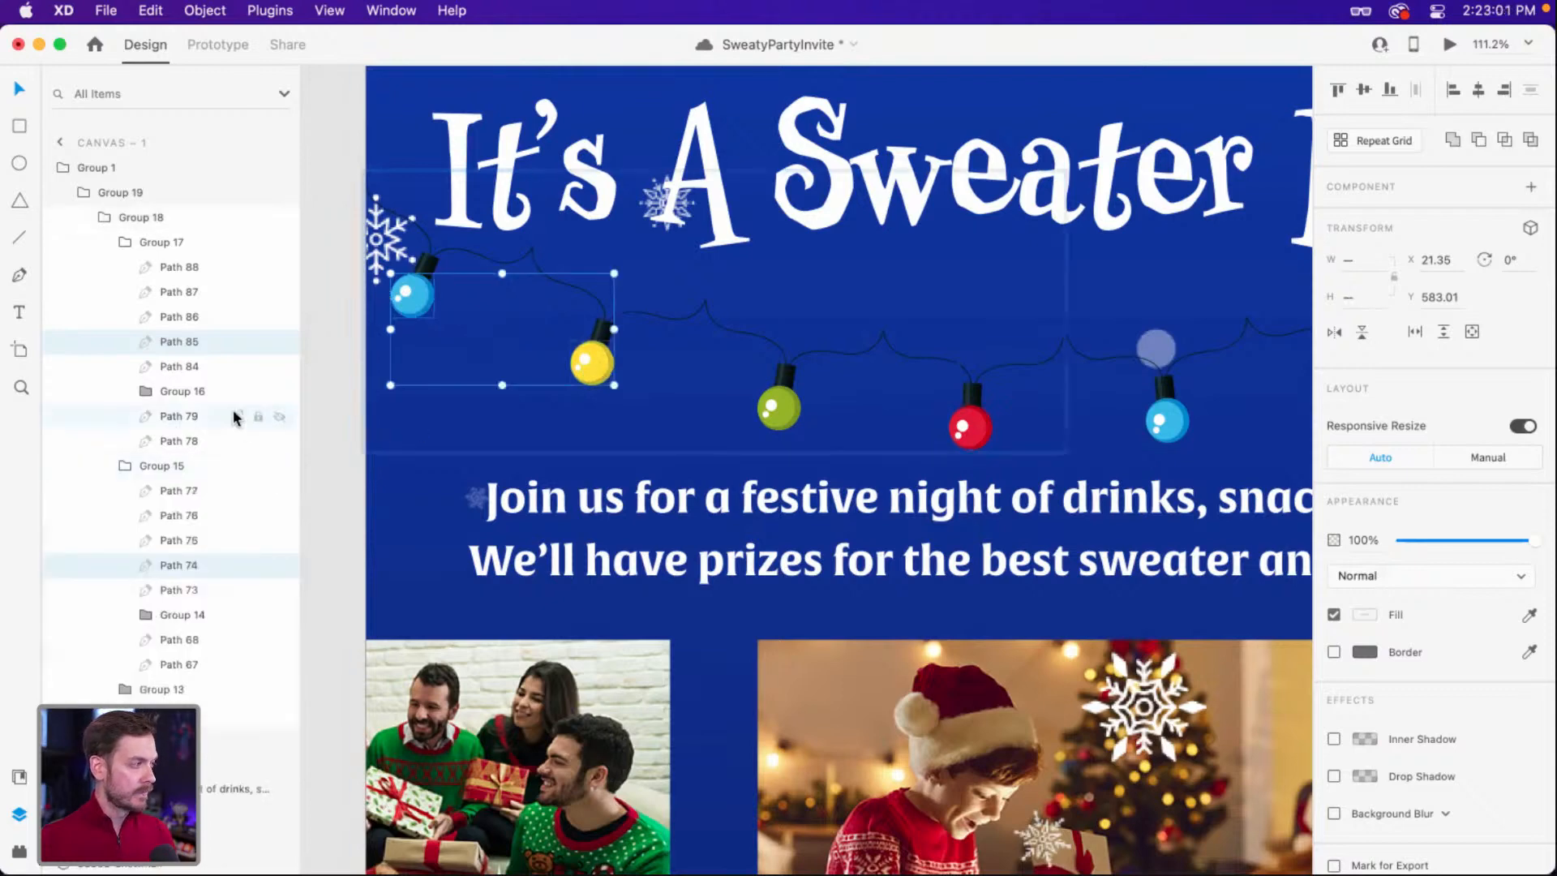
shift+click(782, 410)
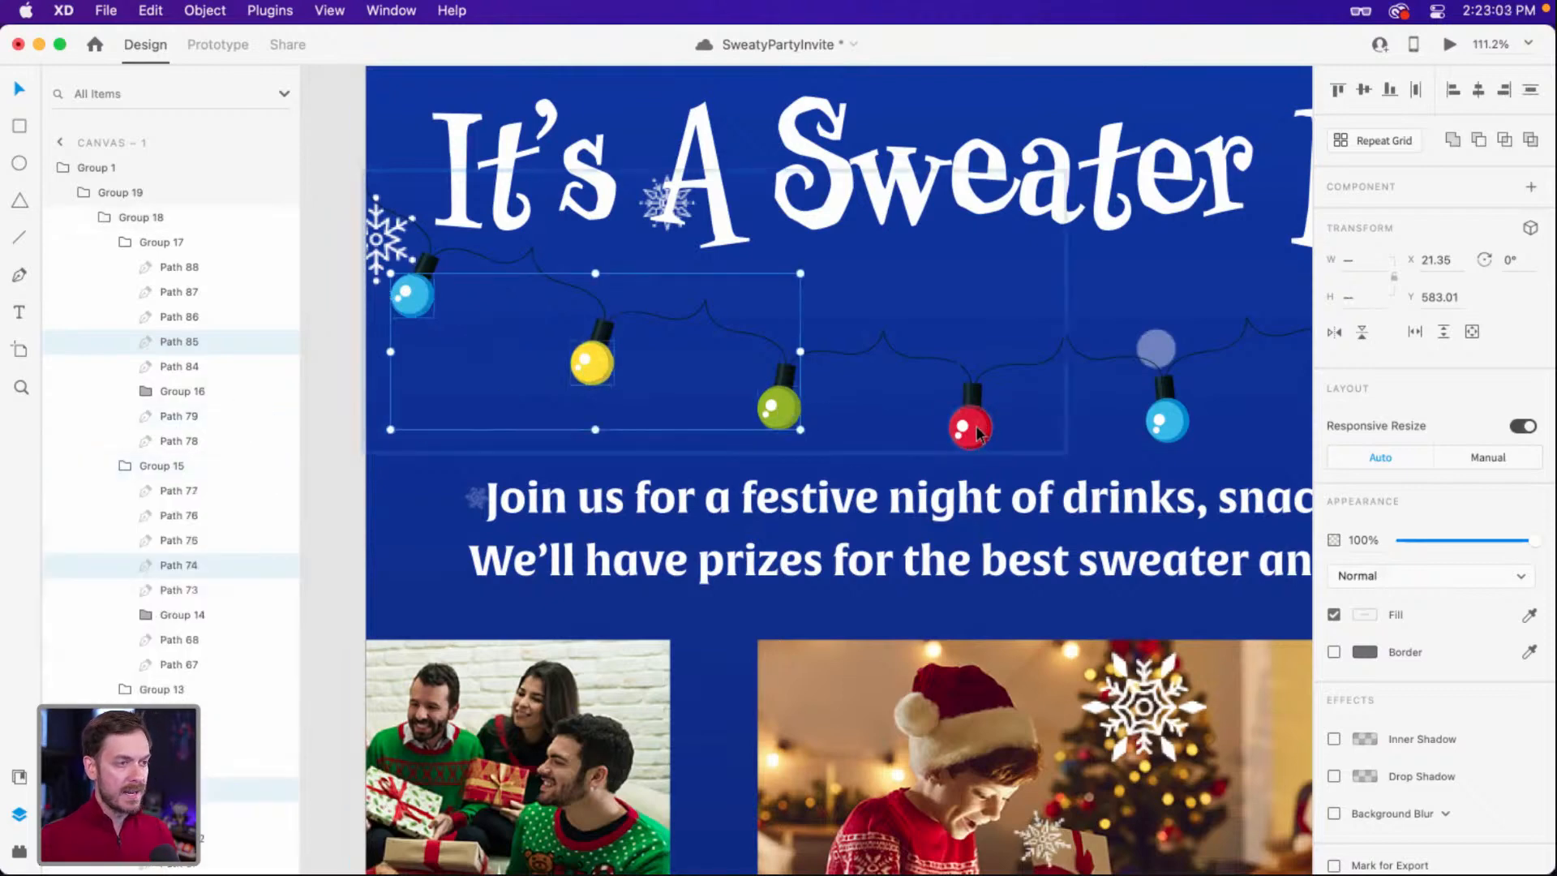
shift+click(978, 433)
shift+click(1177, 406)
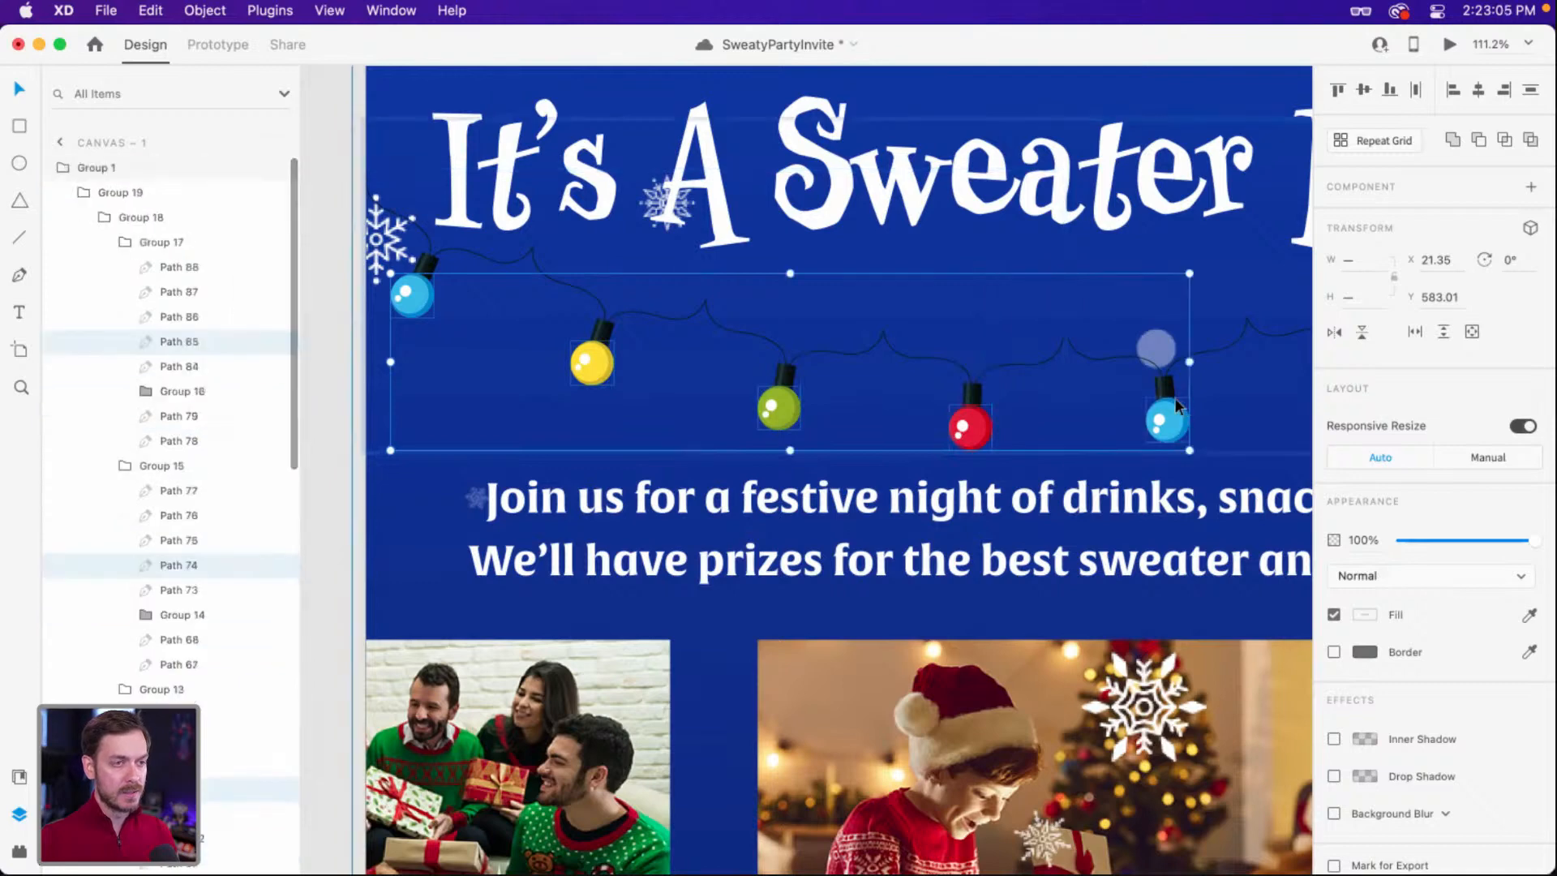
scroll(1070, 397, right, 5)
shift+click(926, 388)
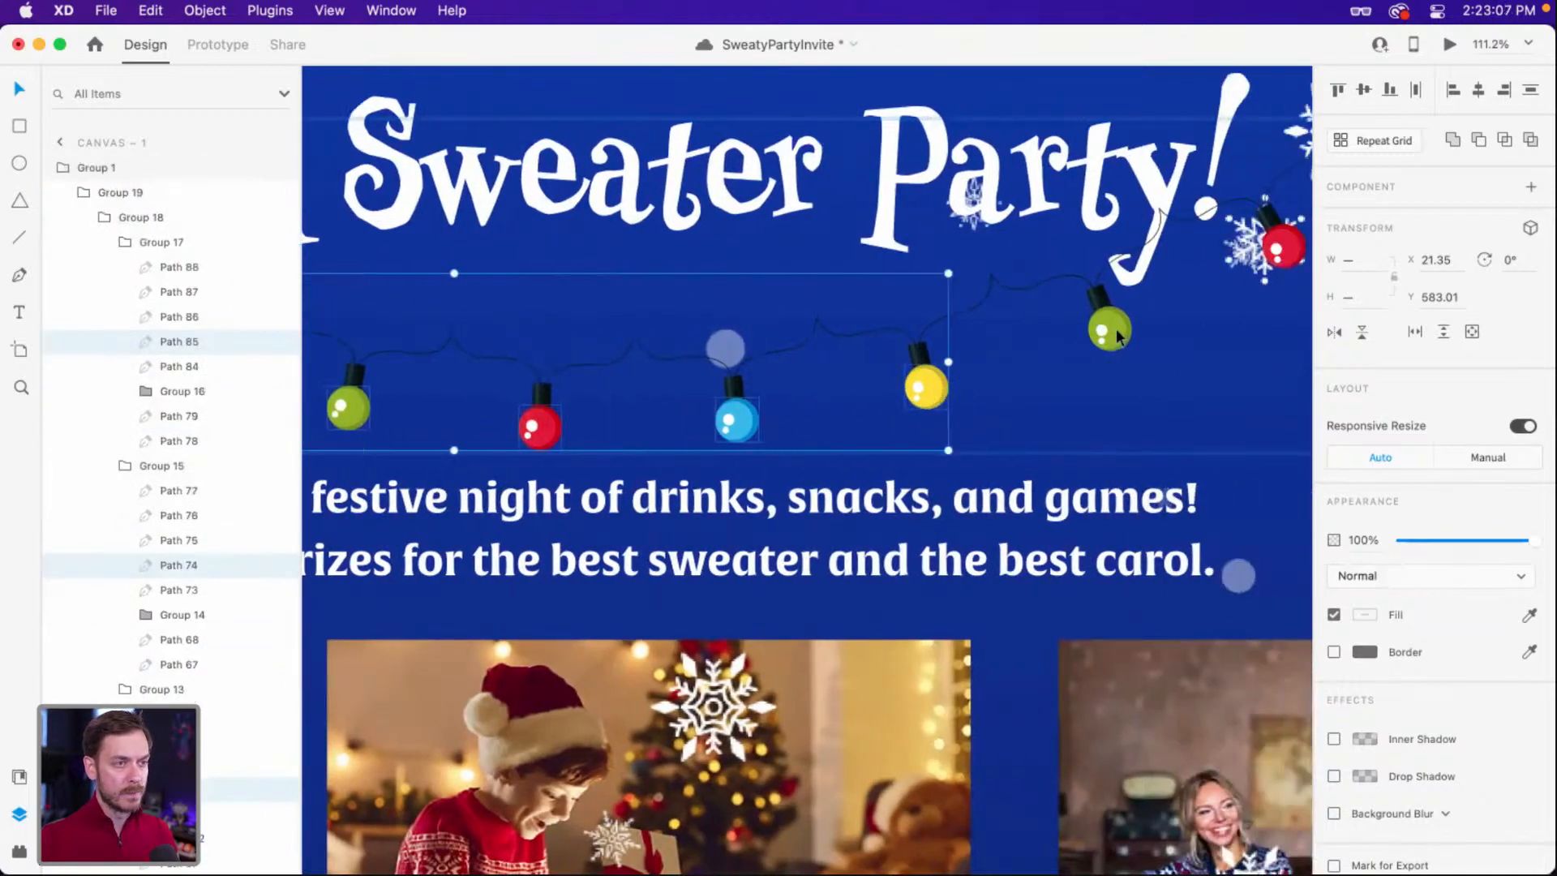
shift+click(1118, 335)
shift+click(1281, 248)
scroll(1209, 268, right, 3)
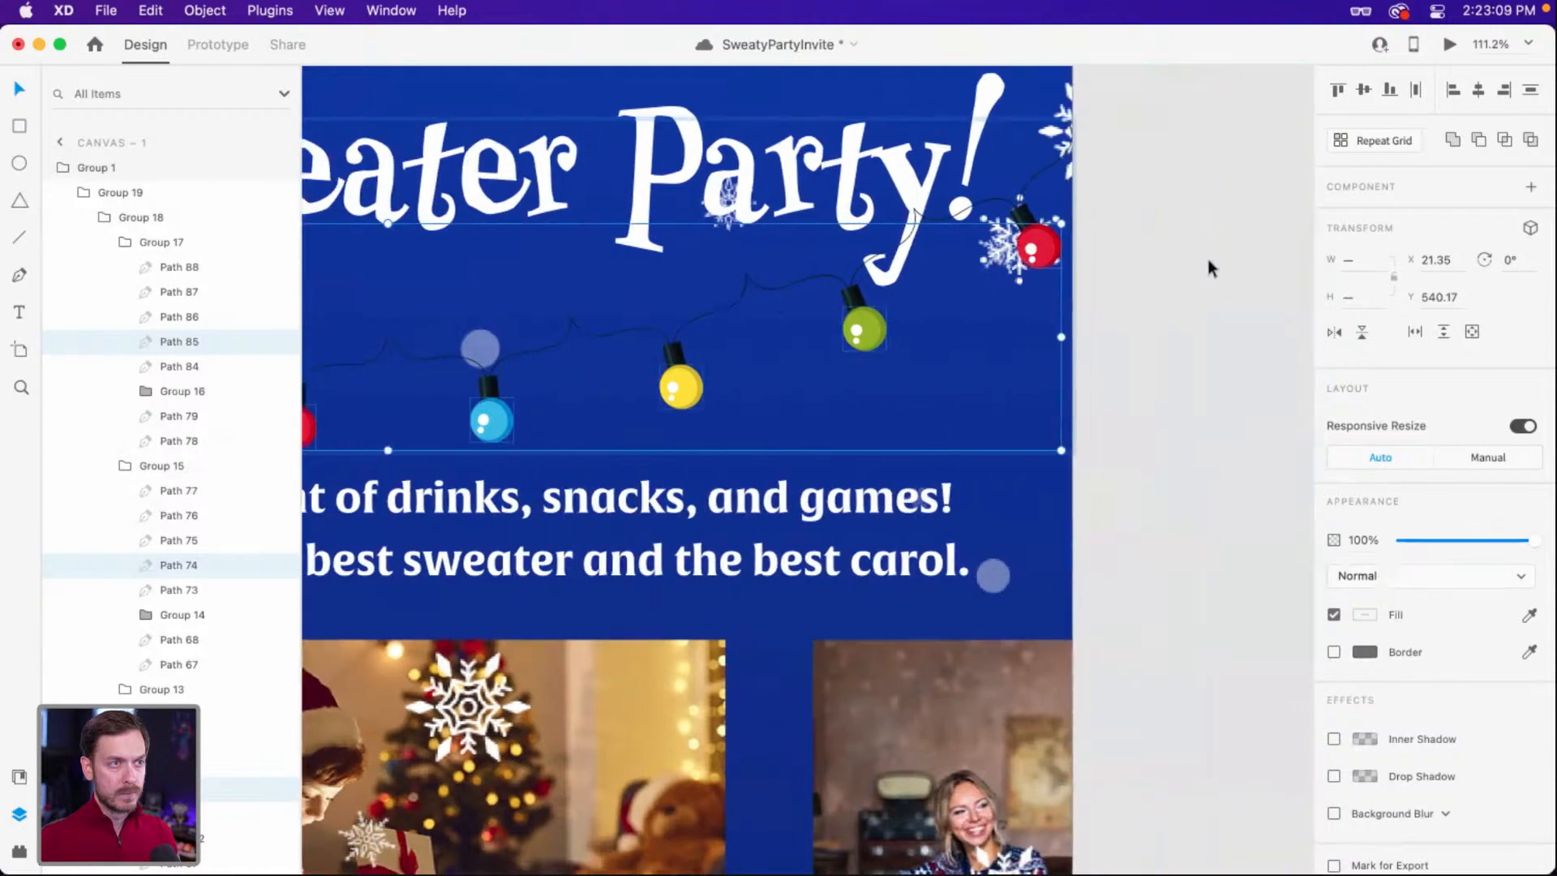
scroll(1200, 263, left, 7)
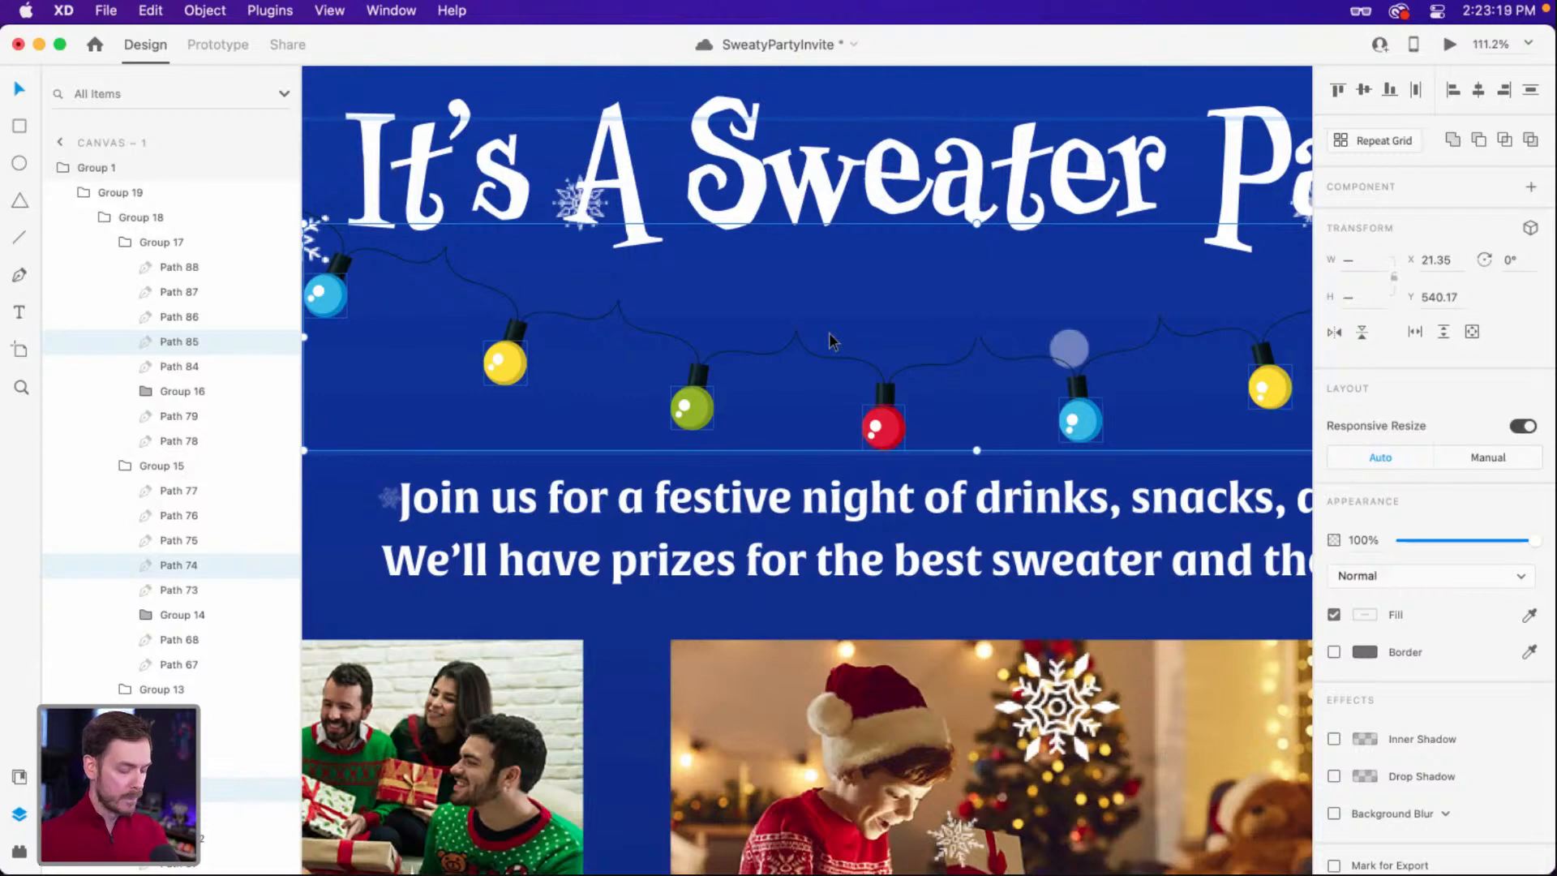
Paste copies of the eight bulb shapes outside the string lights group, undoing the trial move of the copies.
click(125, 167)
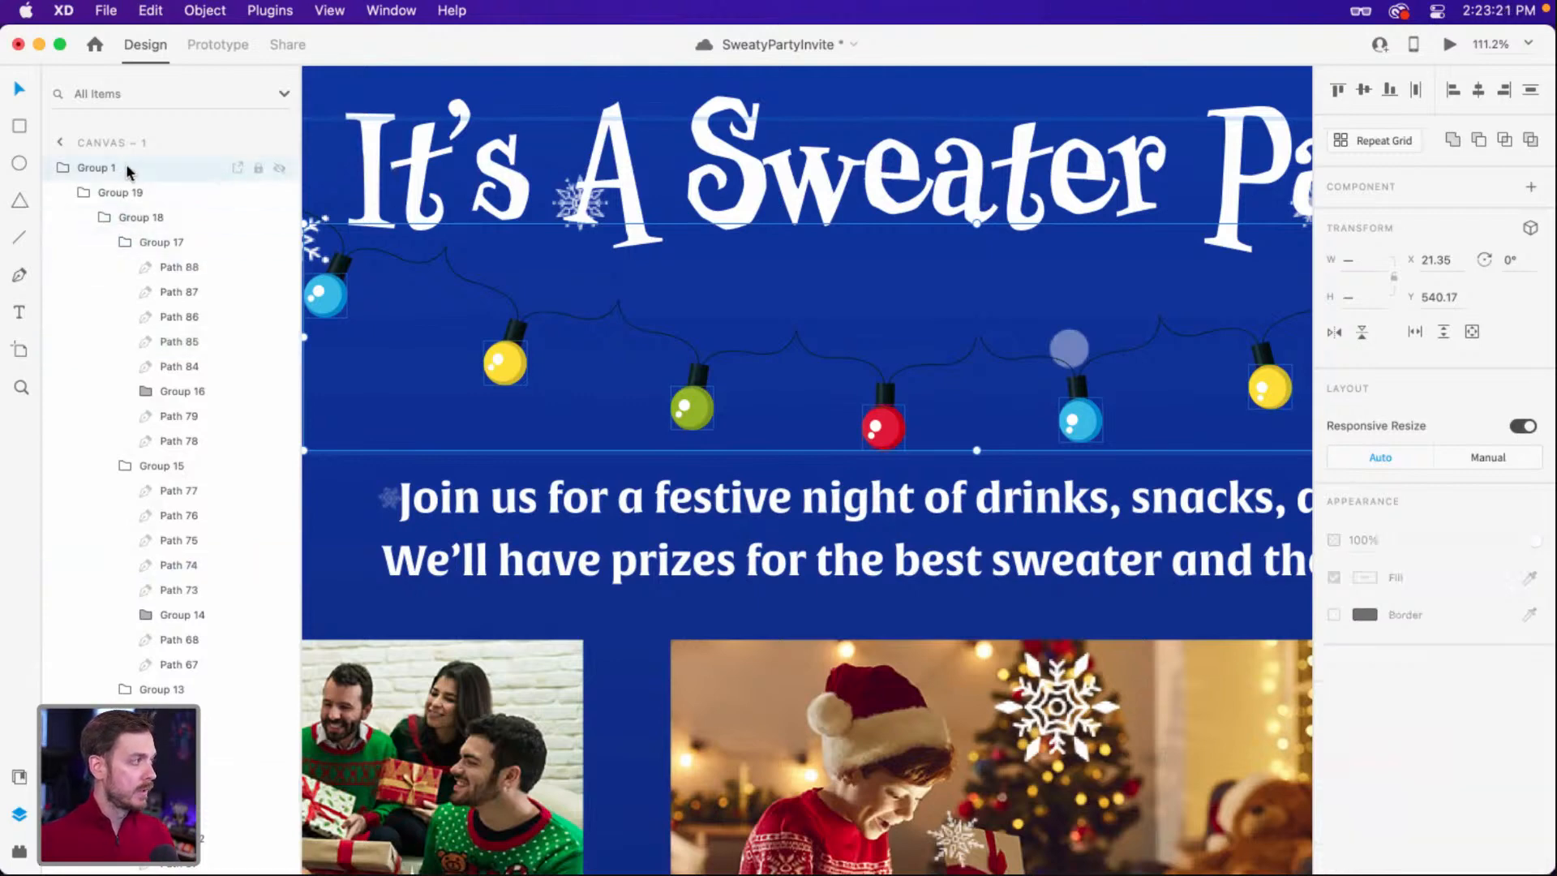
click(84, 195)
key(super+v)
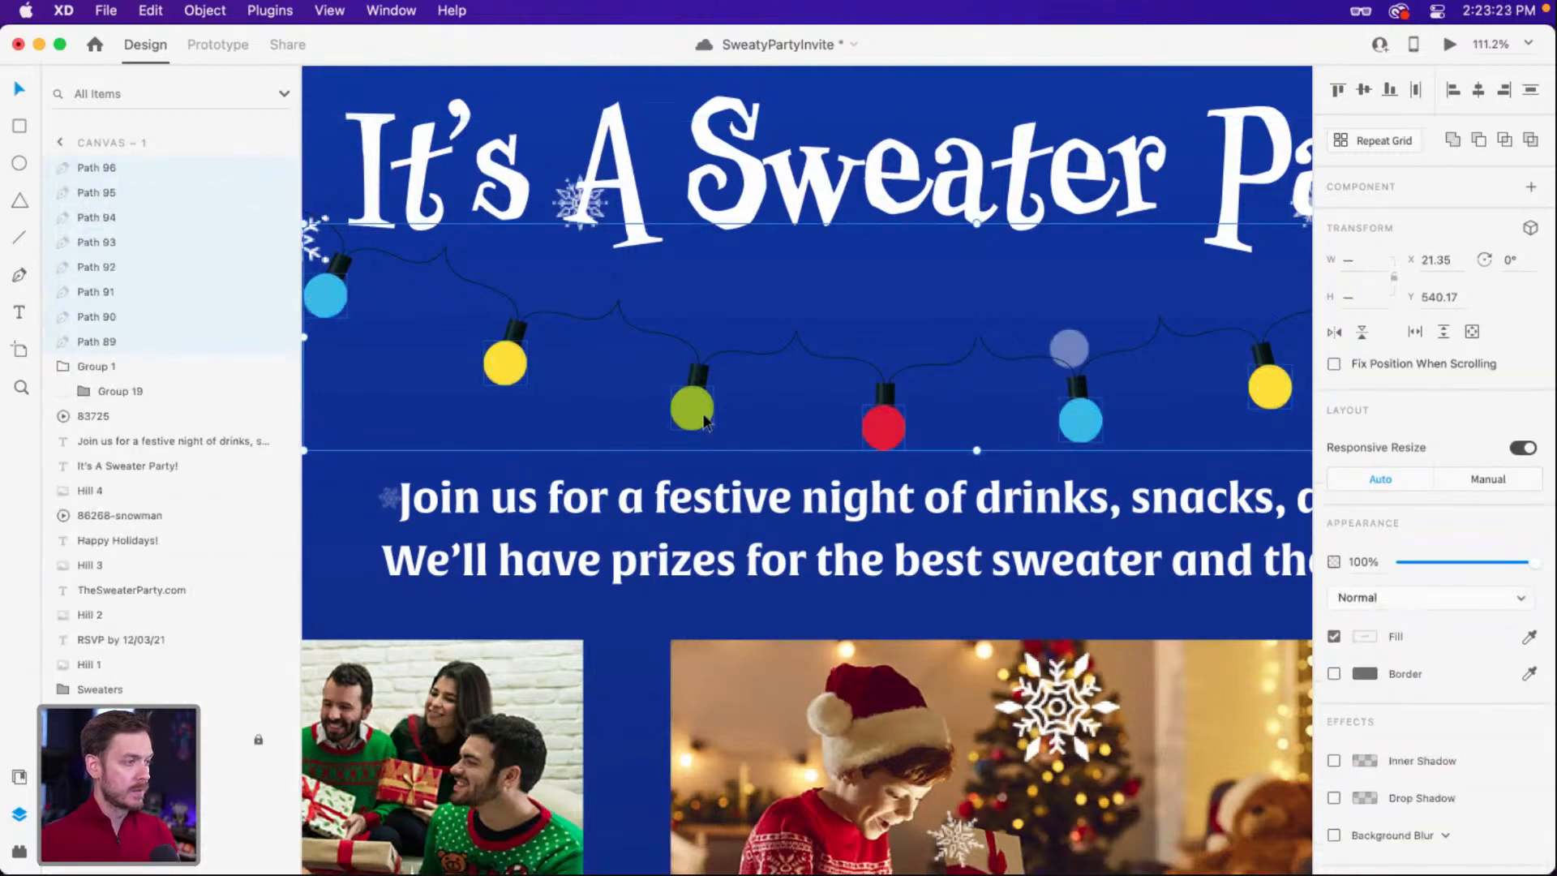
drag(710, 420, 626, 317)
key(super+z)
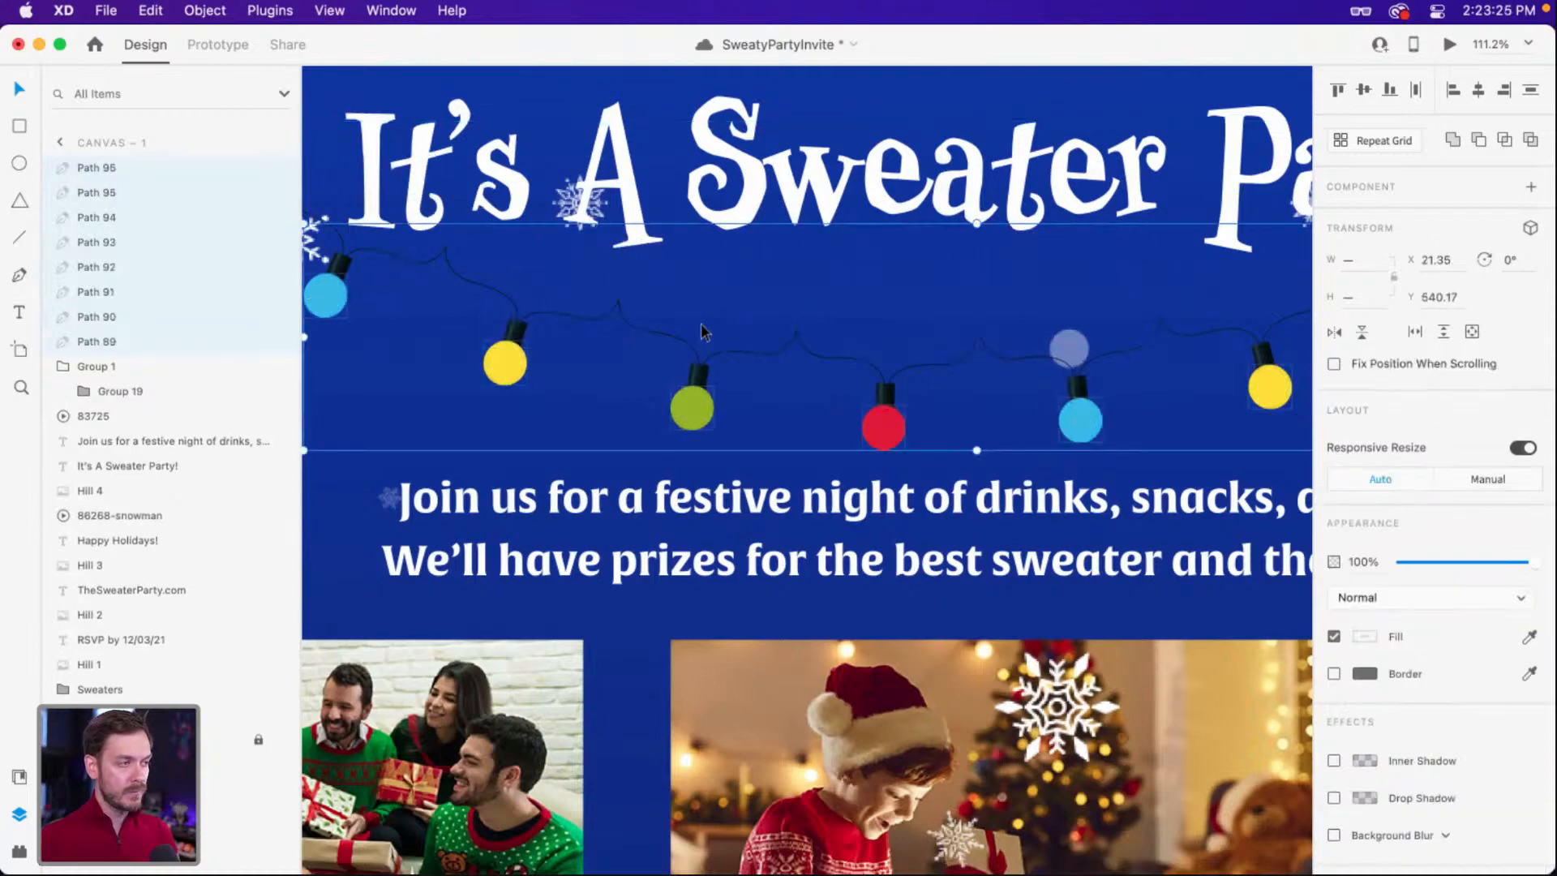
Group the eight pasted bulb shapes and rename the group Glow.
scroll(701, 327, down, 3)
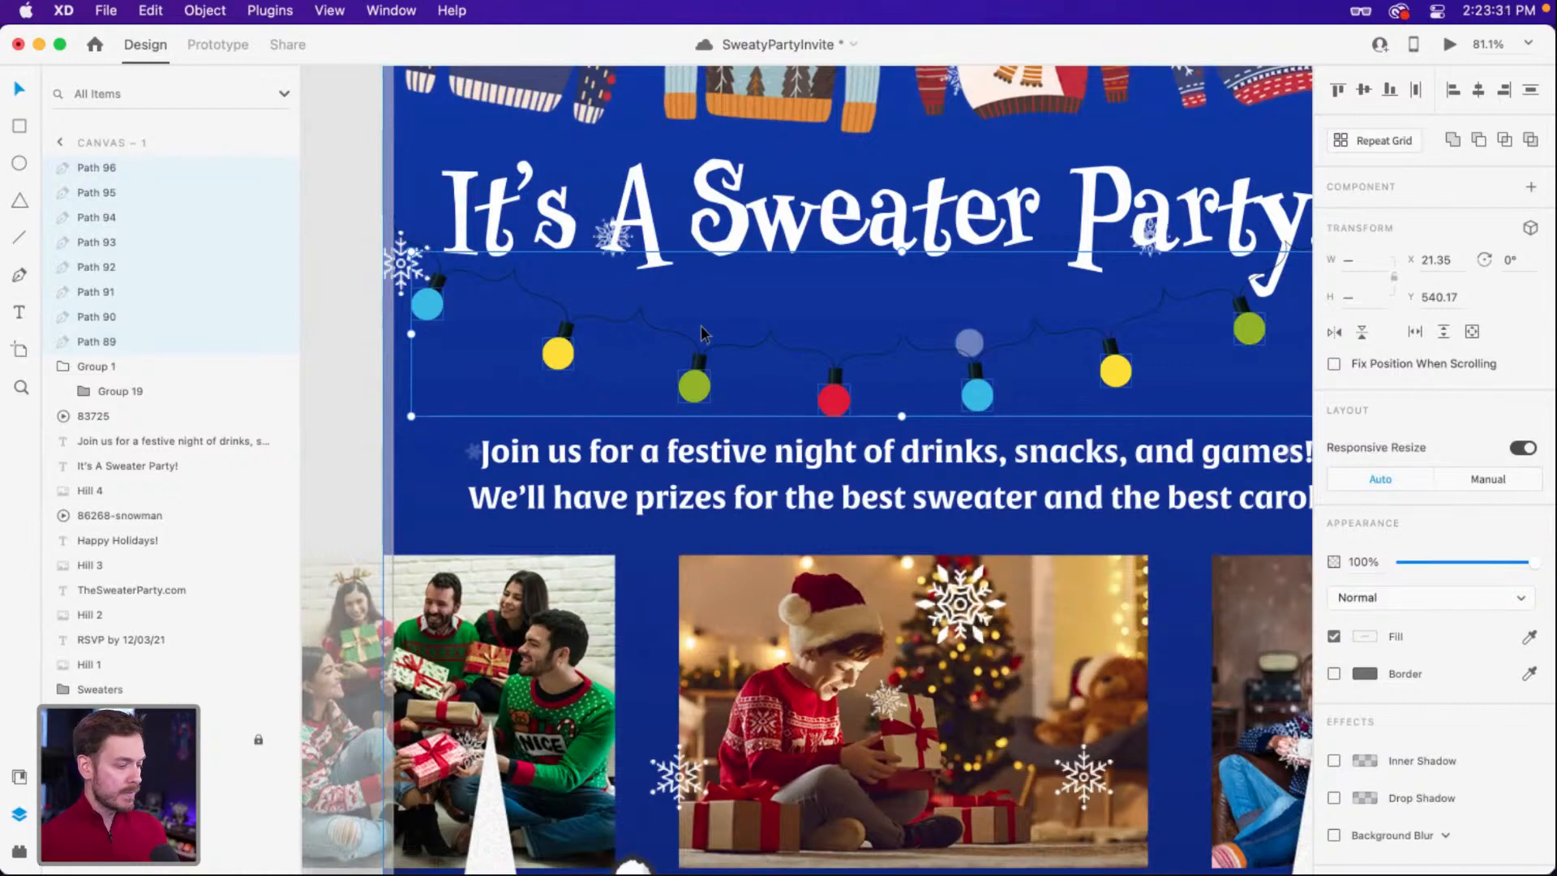
key(super+g)
double_click(97, 167)
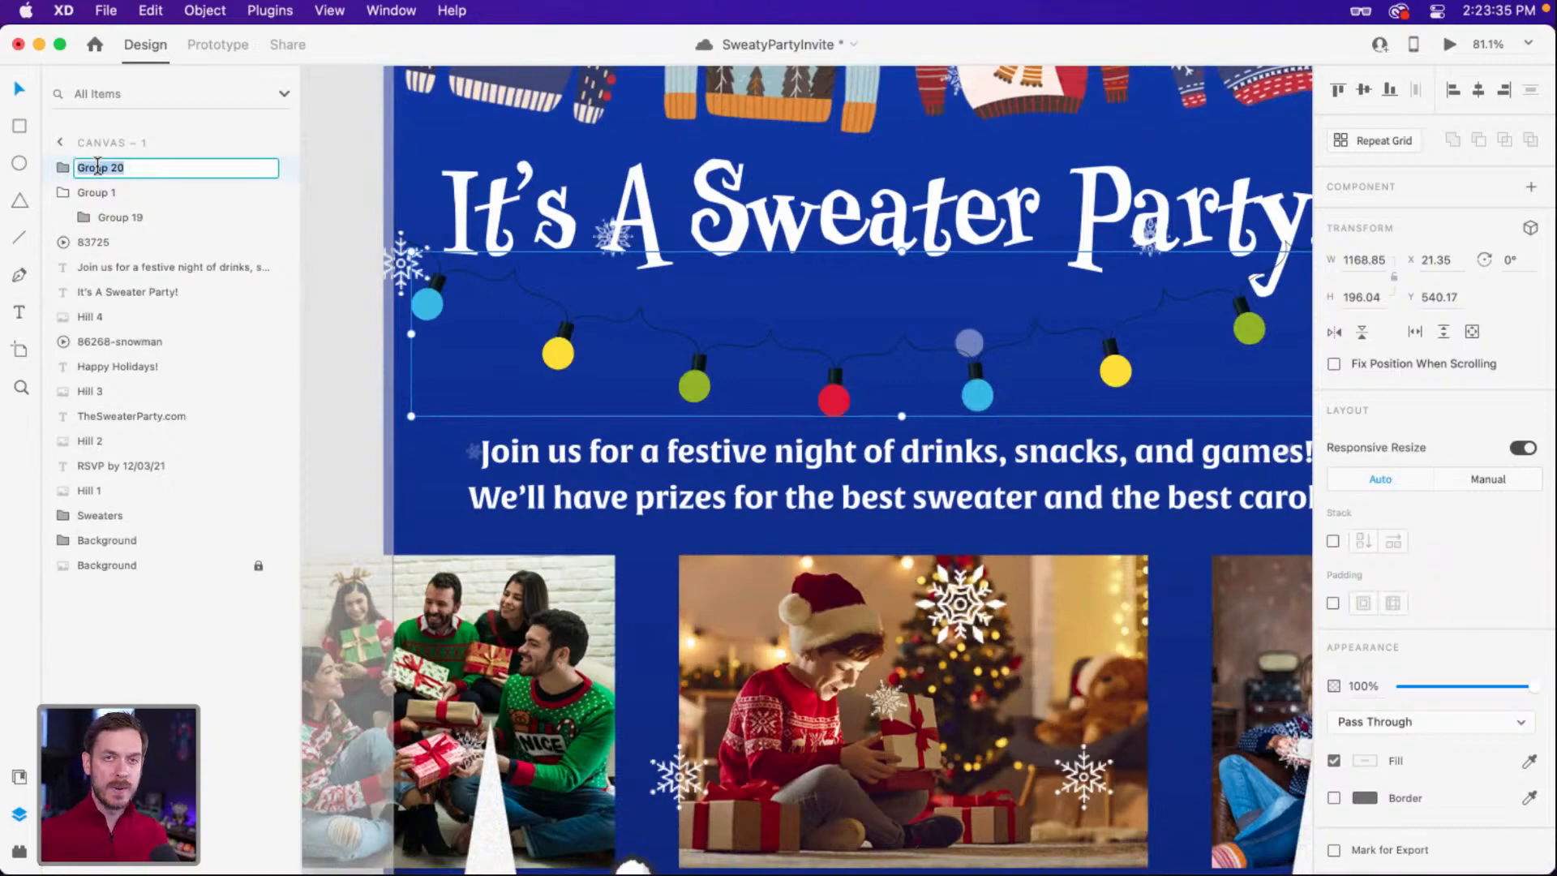
text(Glow)
key(Return)
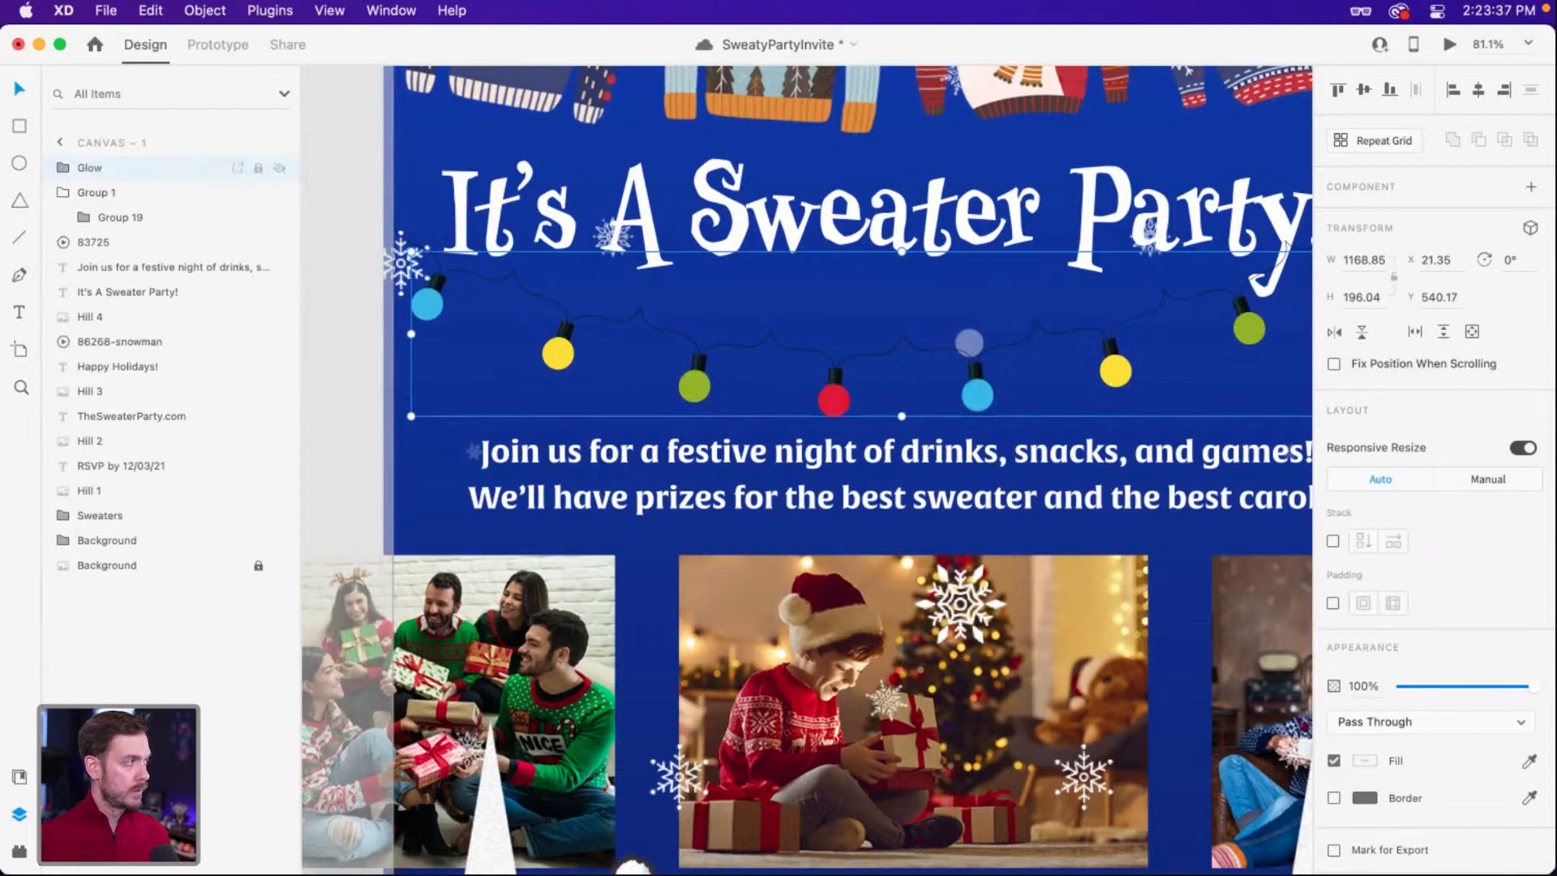
Duplicate the Glow group and hide the lower of the two copies.
key(super+d)
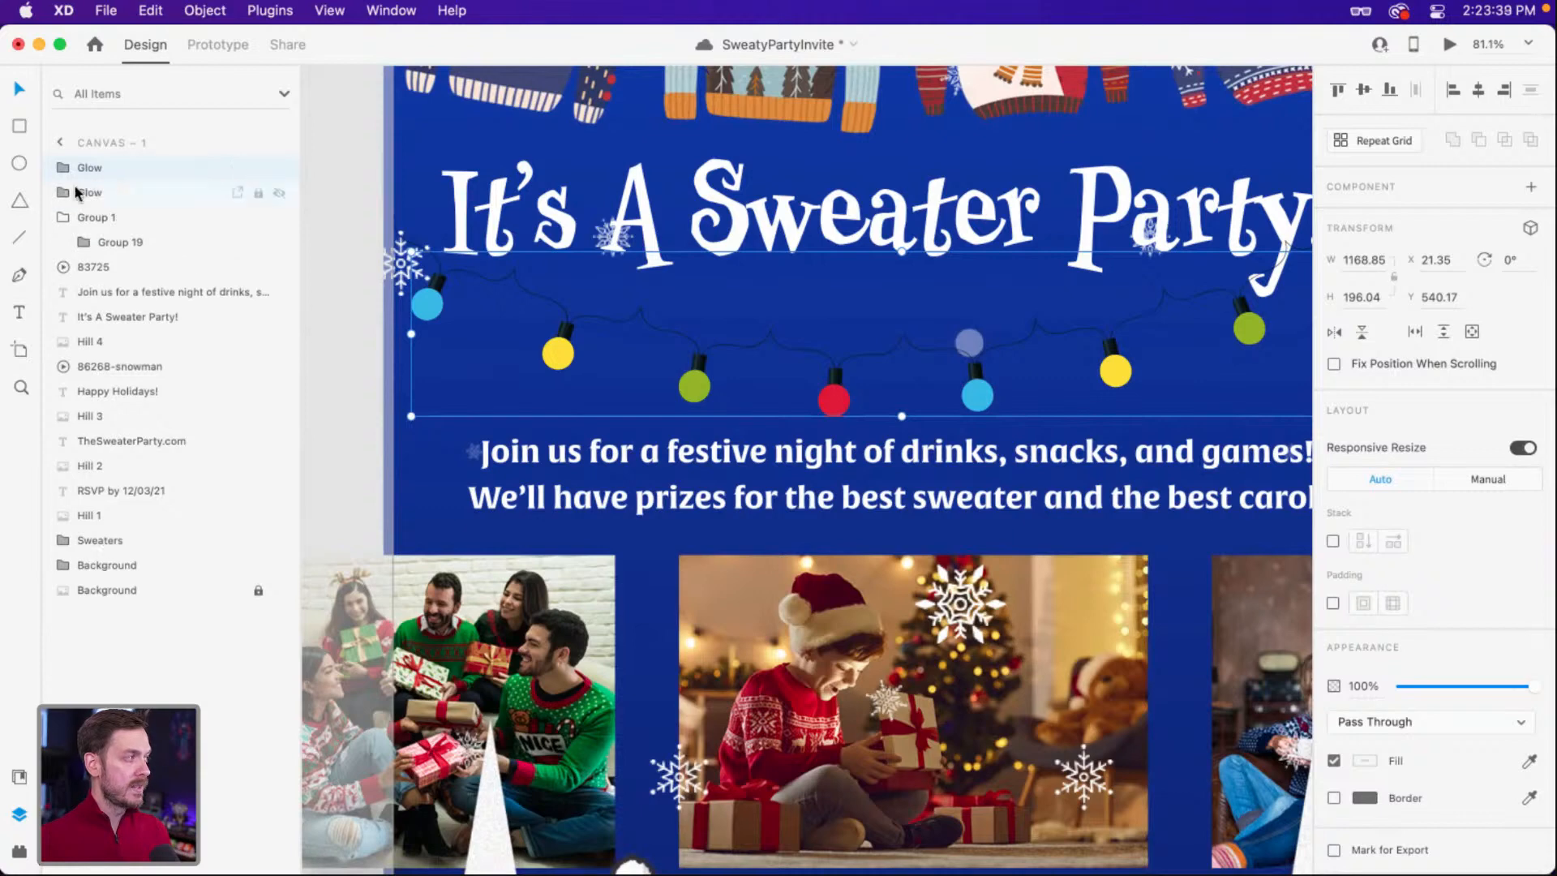
click(279, 193)
Merge all eight bulb paths in the visible Glow group into one shape with a Boolean union and save the document.
click(63, 168)
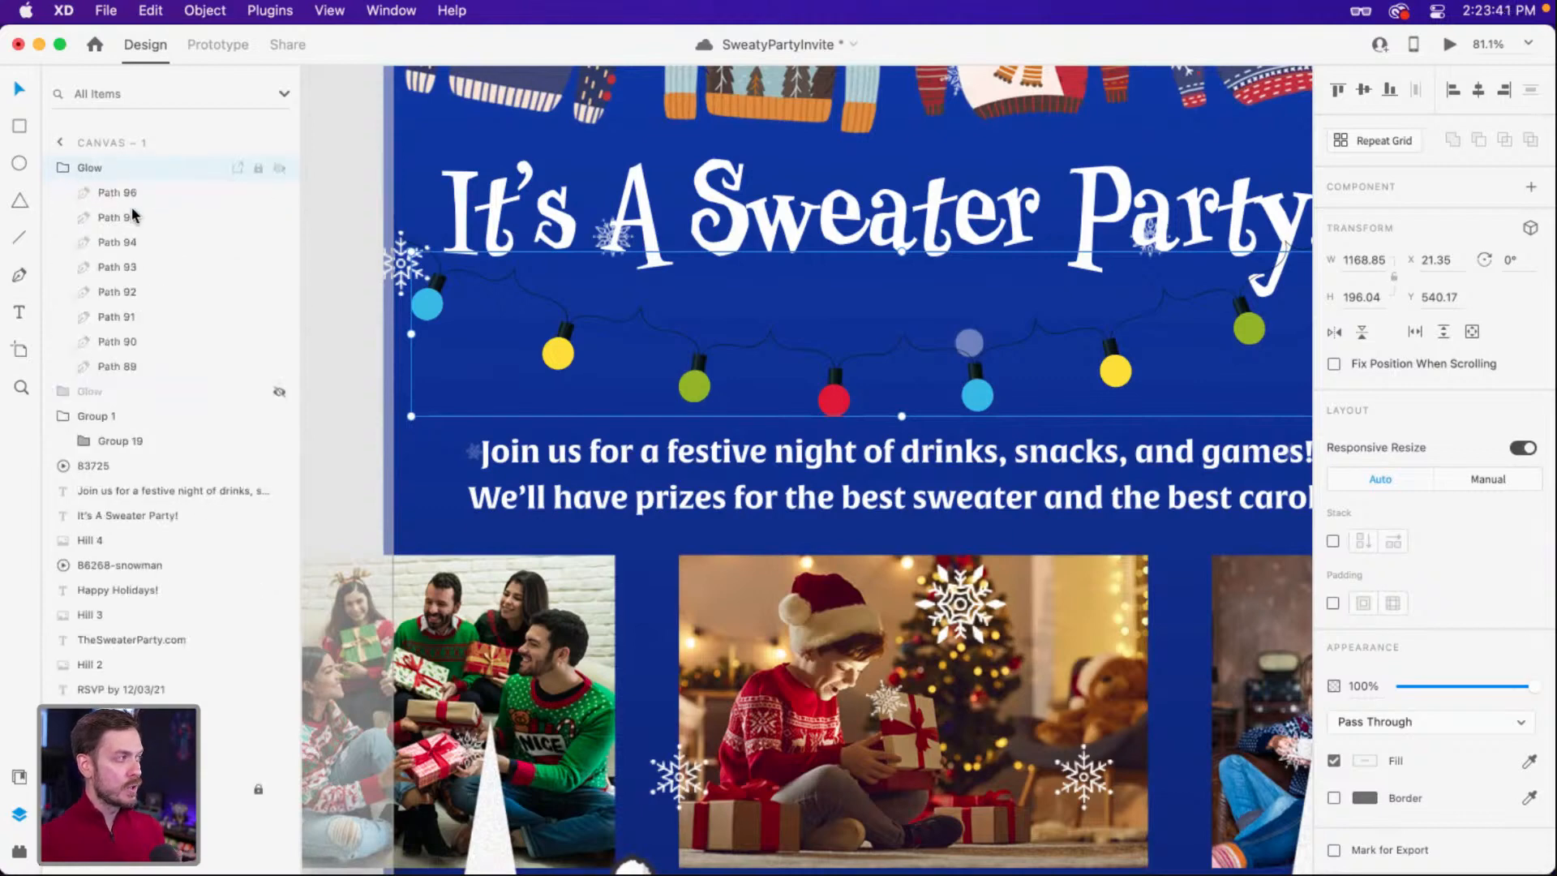
click(162, 195)
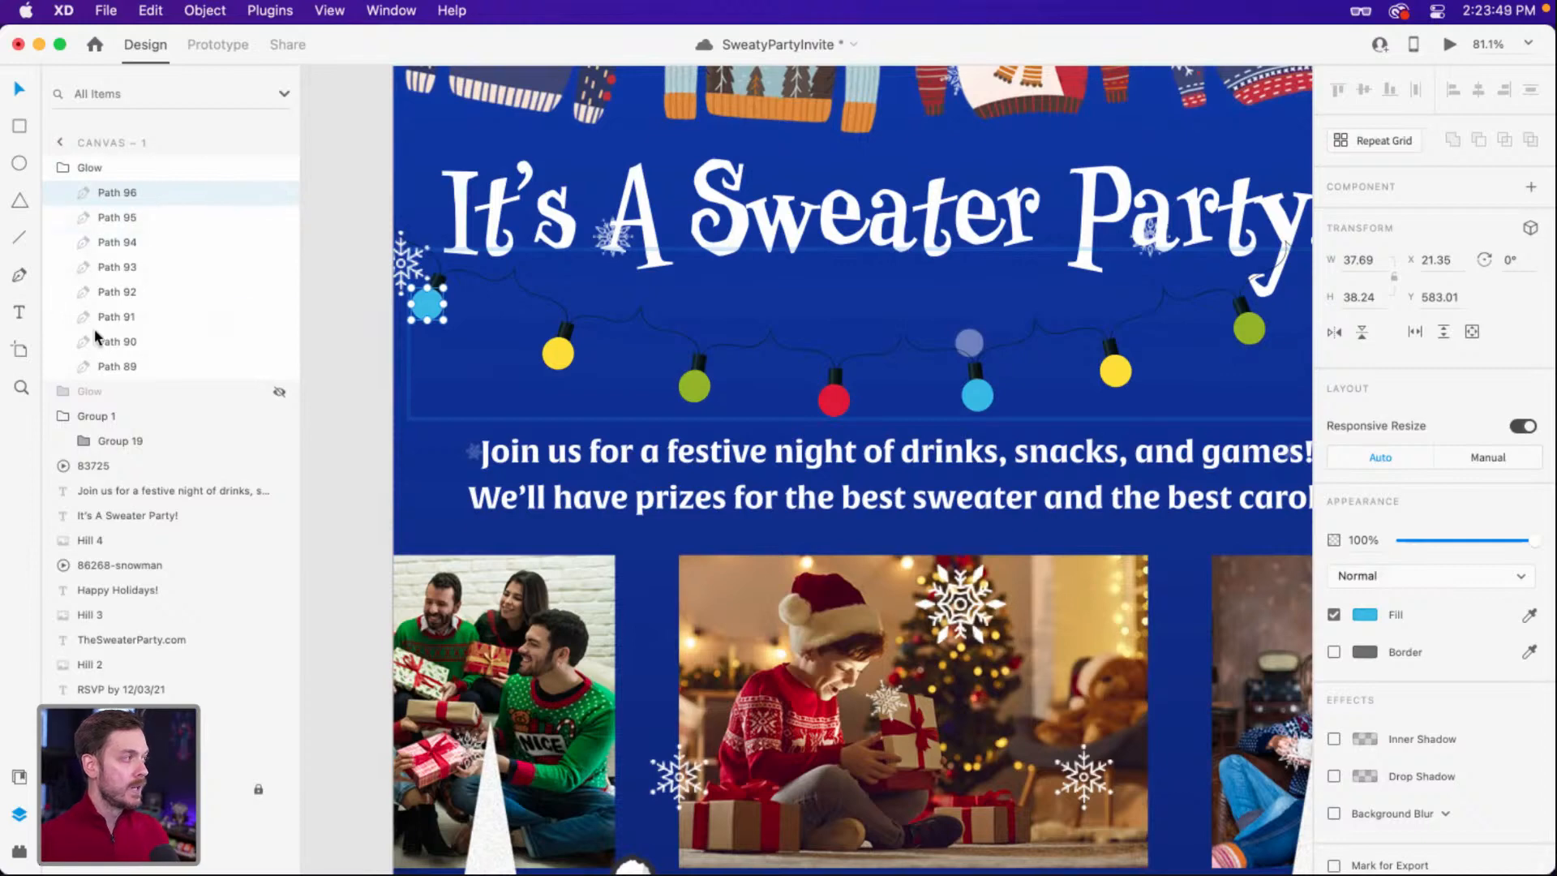
shift+click(143, 369)
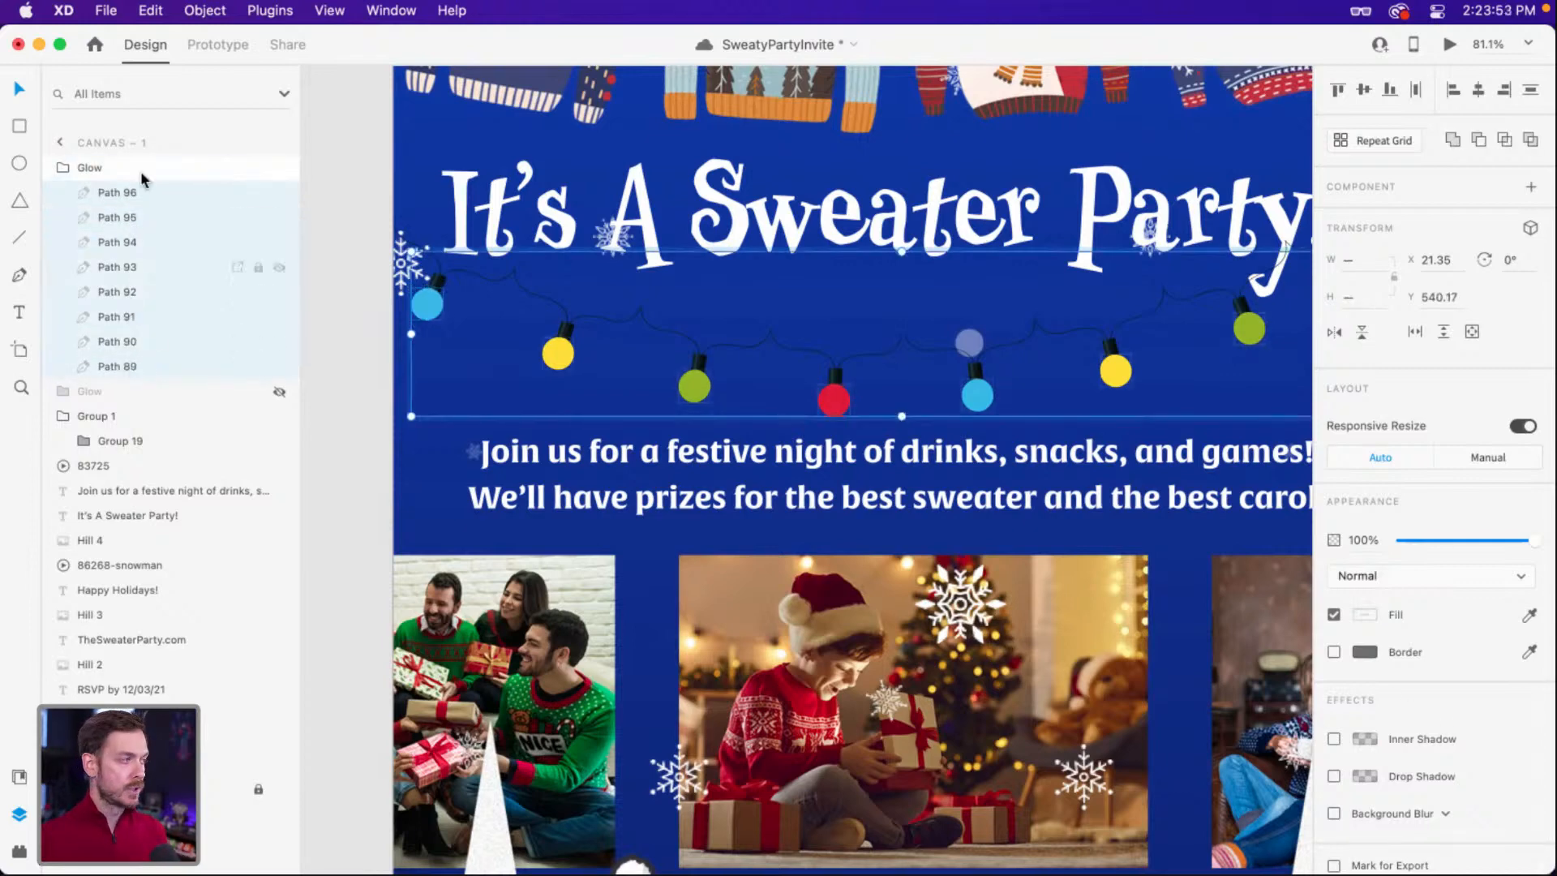
click(1454, 142)
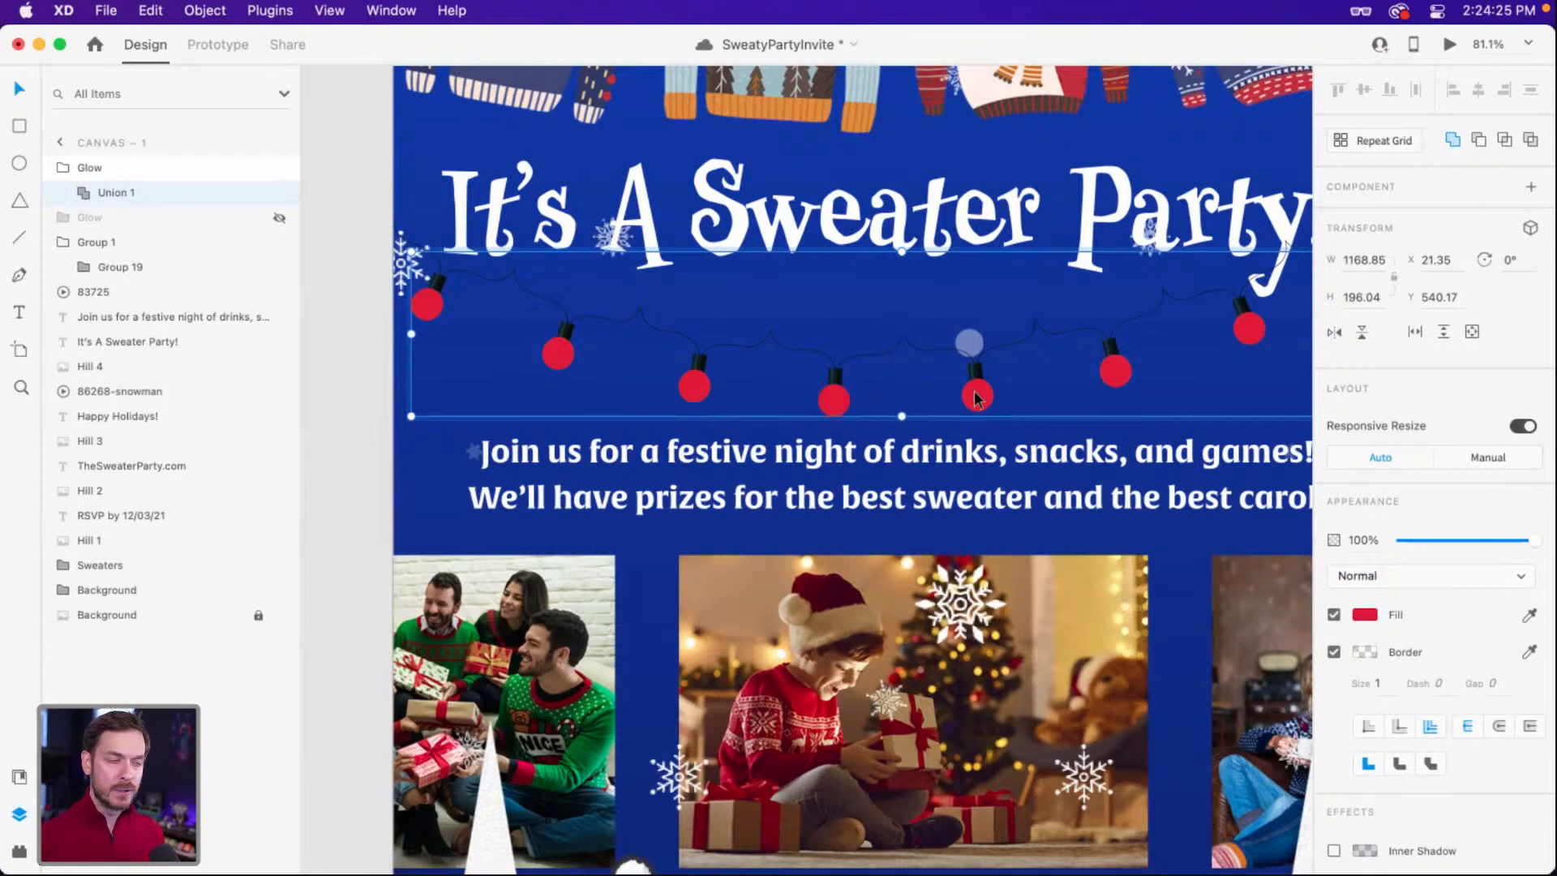
key(super+s)
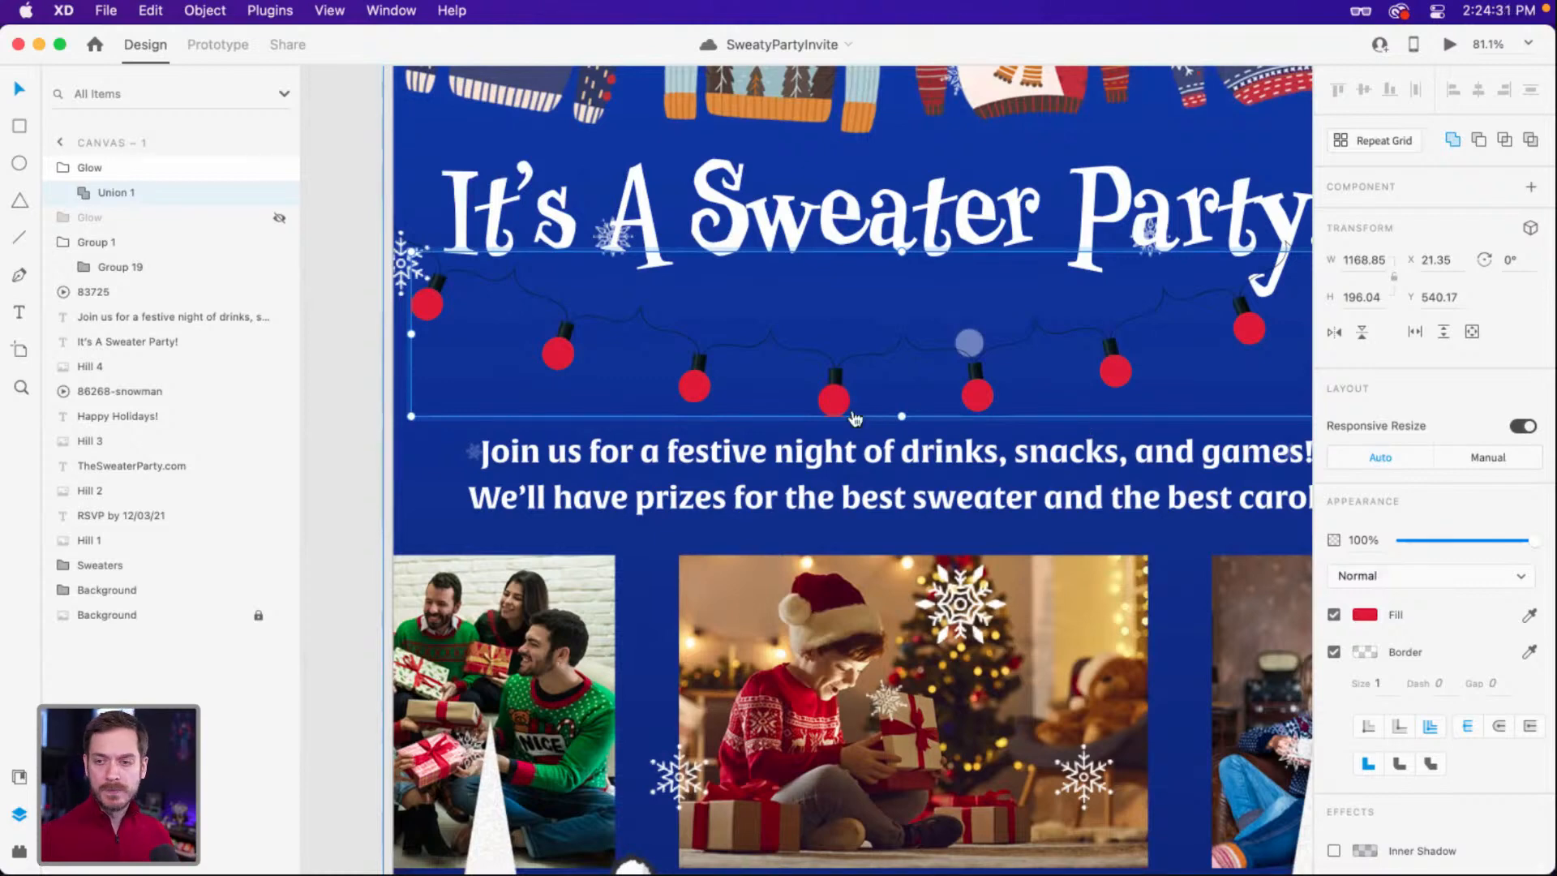
Switch to Finder, preview AdobeStock_239588660.mp4 in the Effects folder, and place the video into the merged bulb shape as its fill.
key(super+Tab)
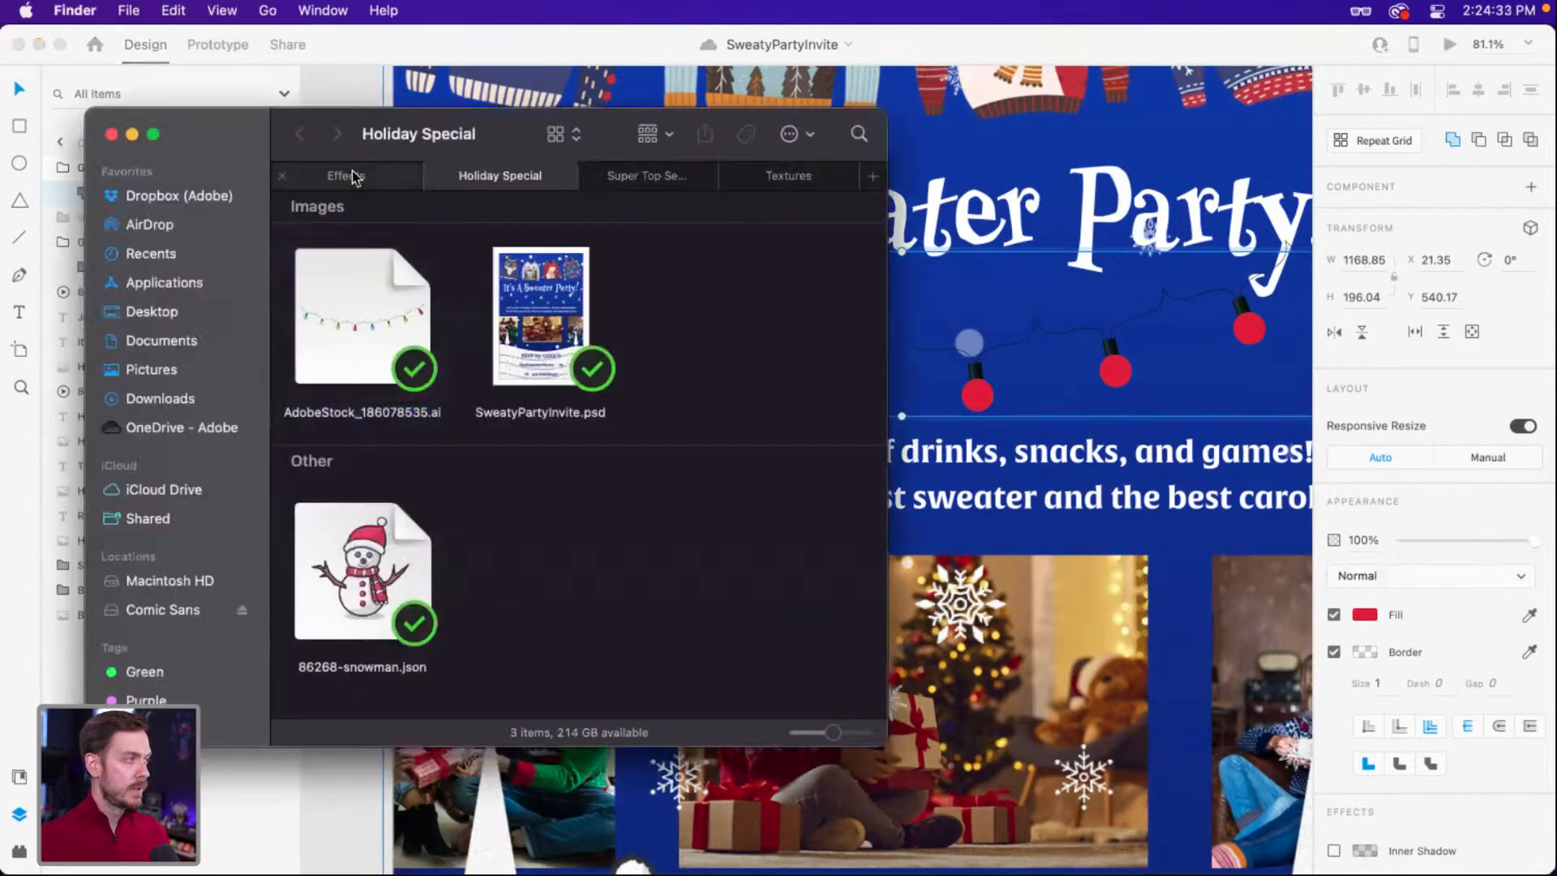
click(350, 174)
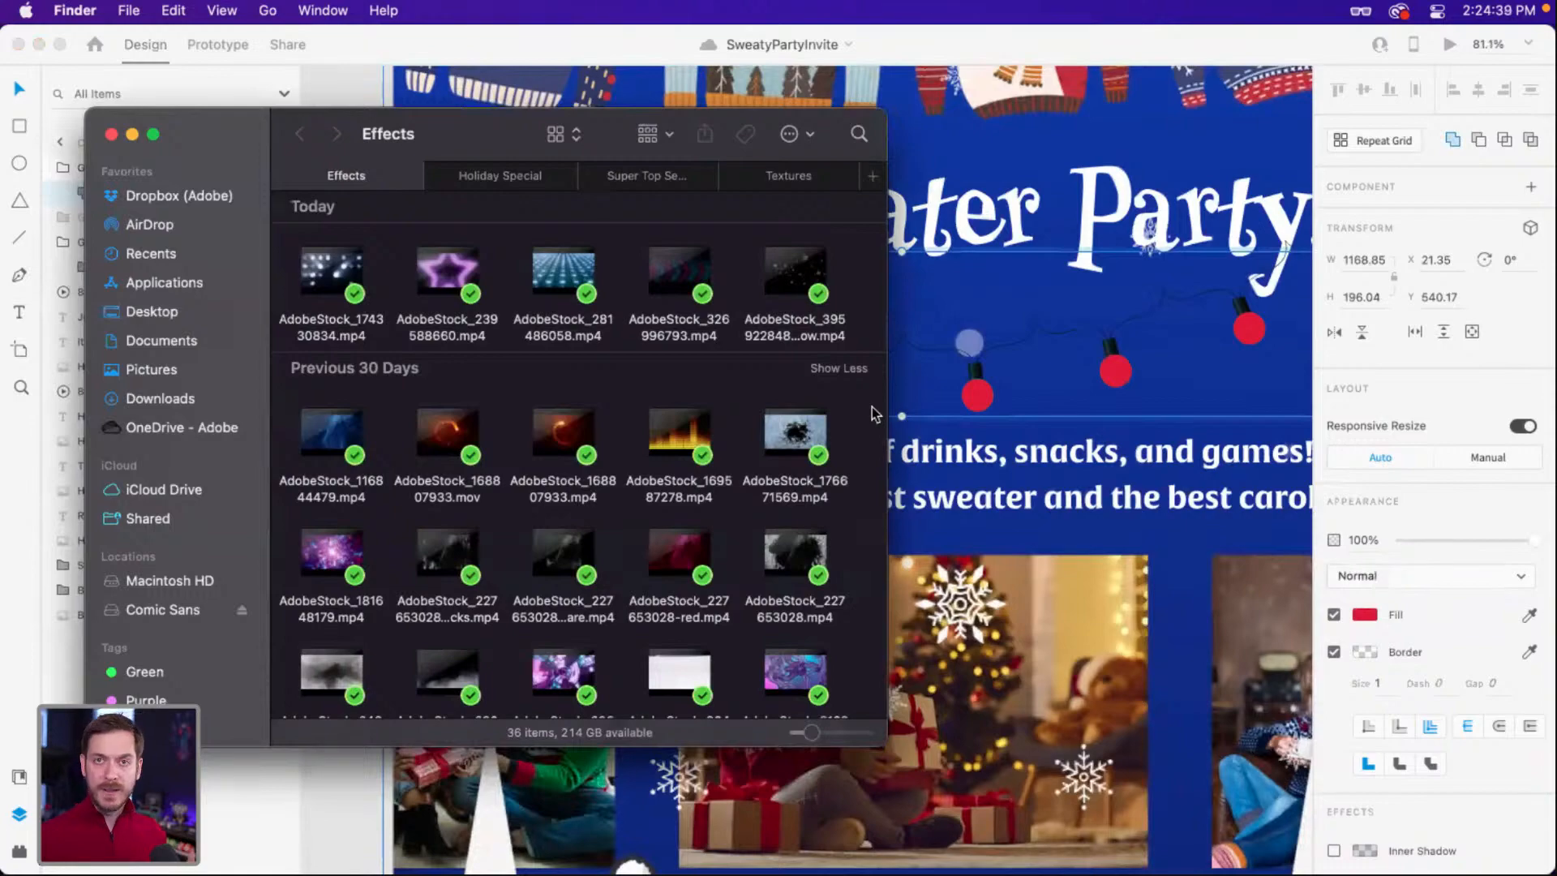
click(467, 256)
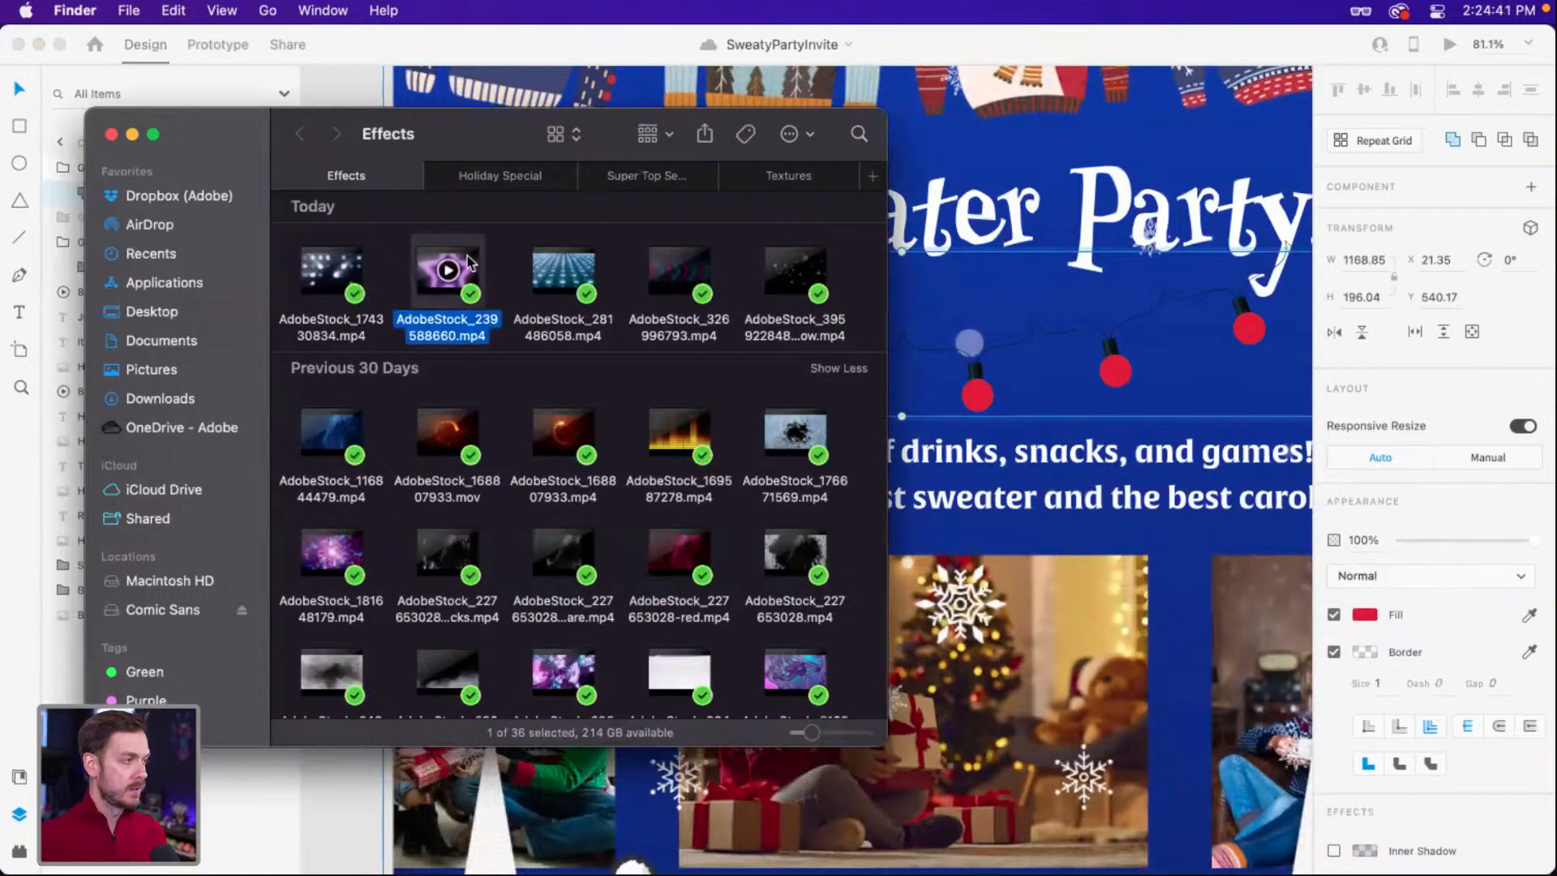
key(space)
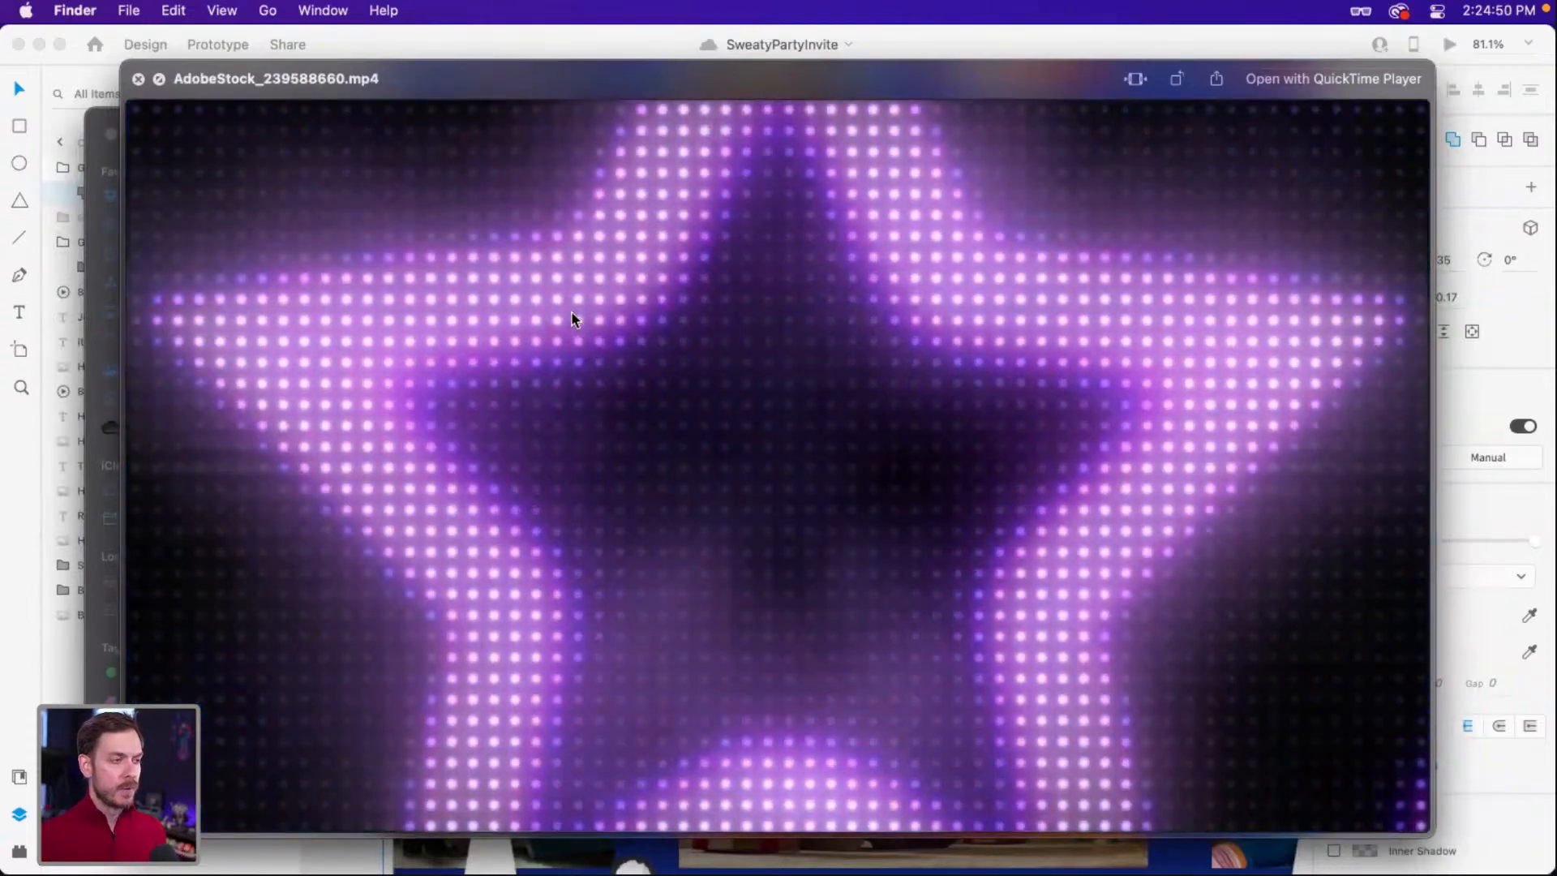
key(space)
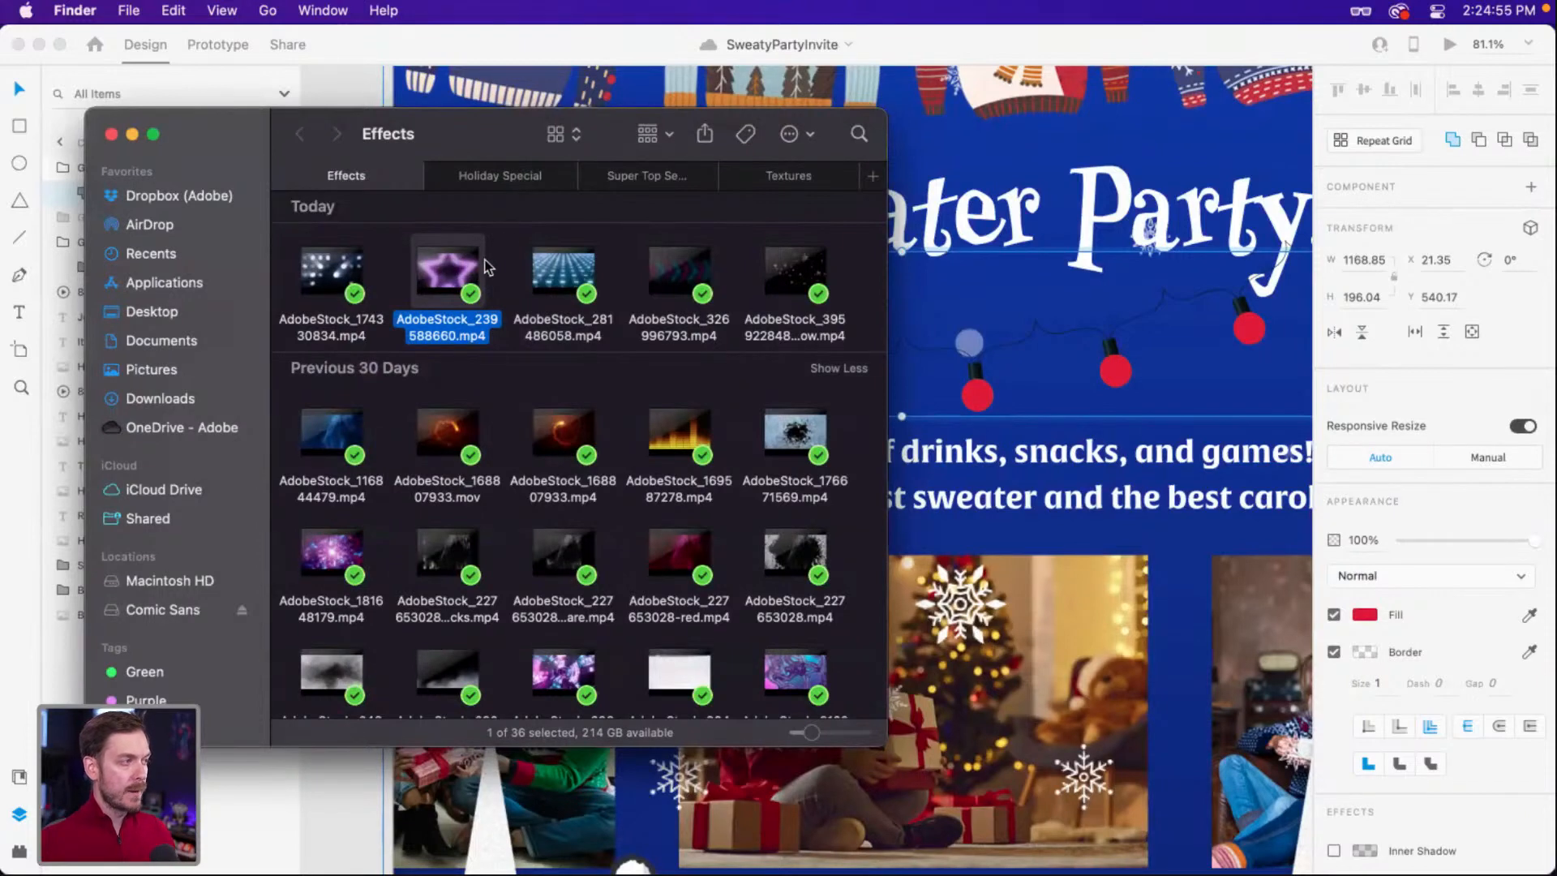
drag(486, 268, 697, 392)
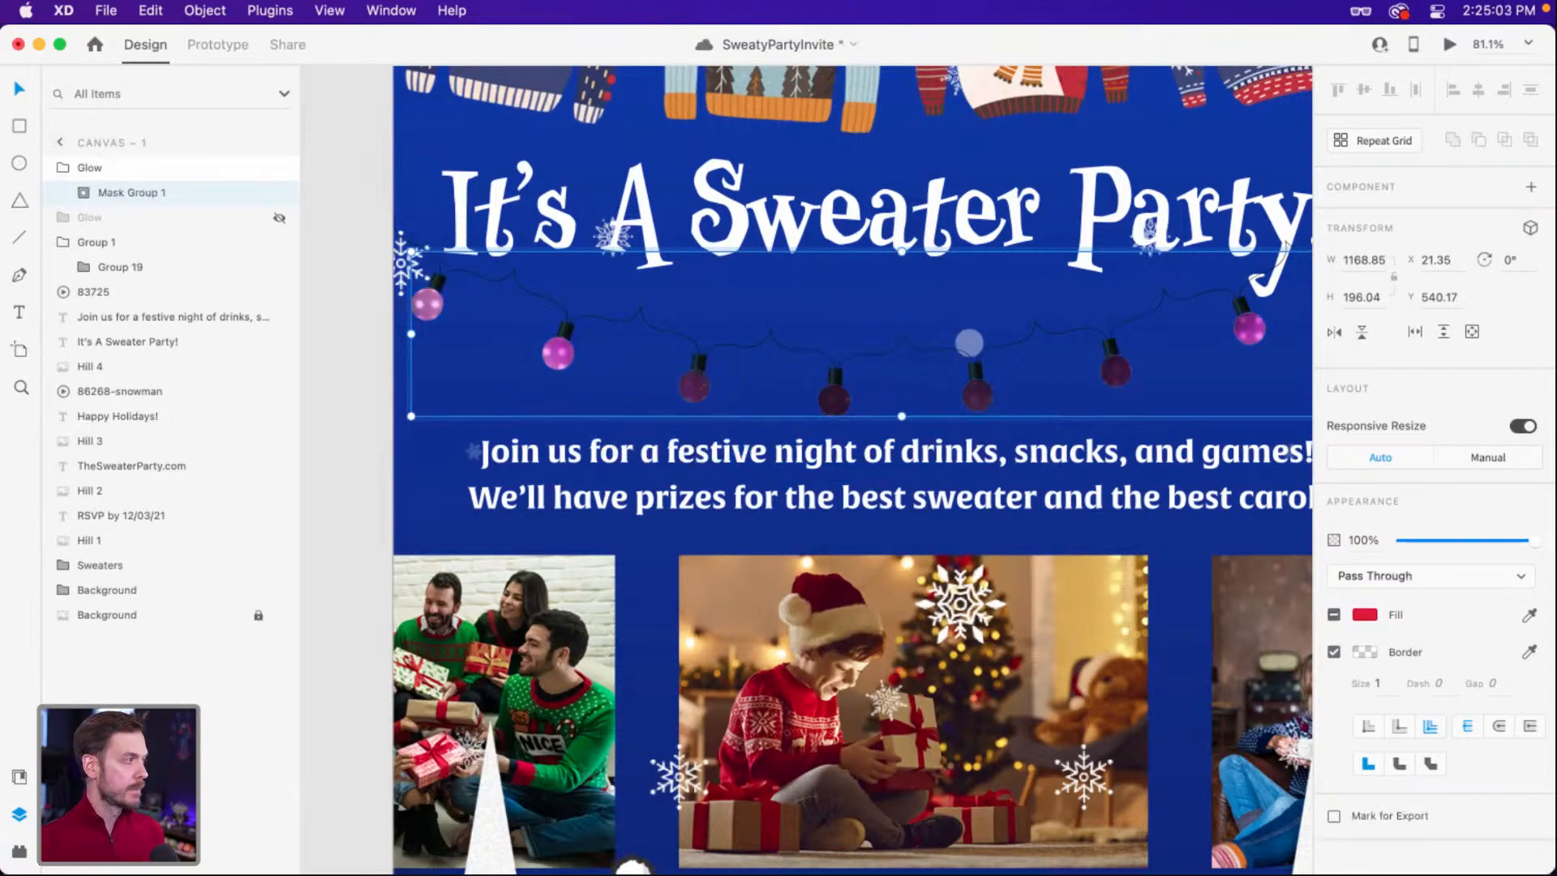
Set the AdobeStock_239588660 video inside Mask Group 1 to play automatically.
click(84, 193)
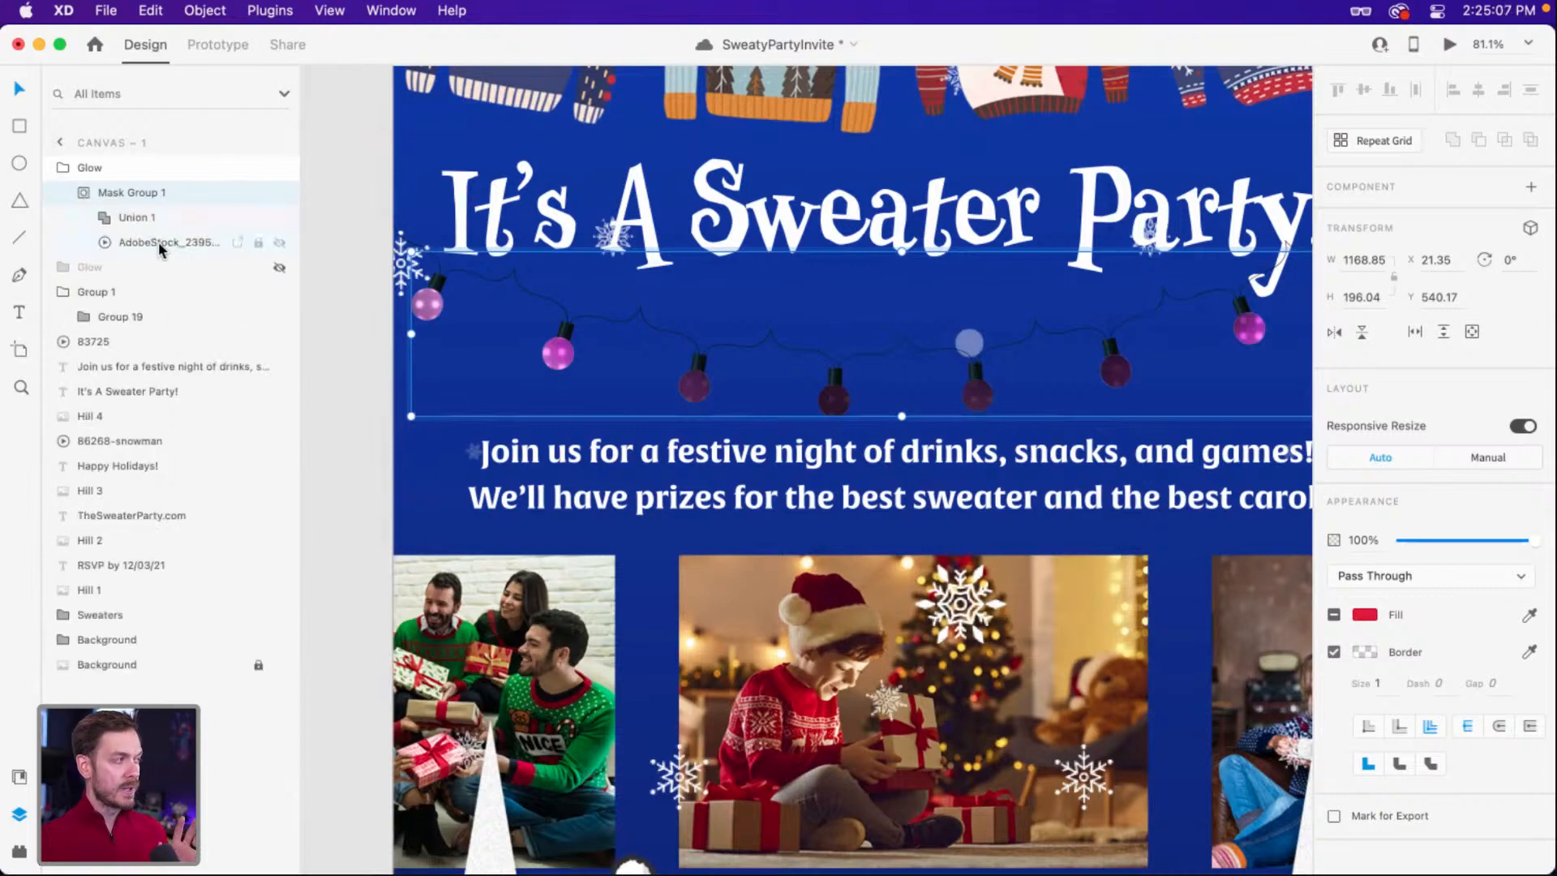
click(158, 241)
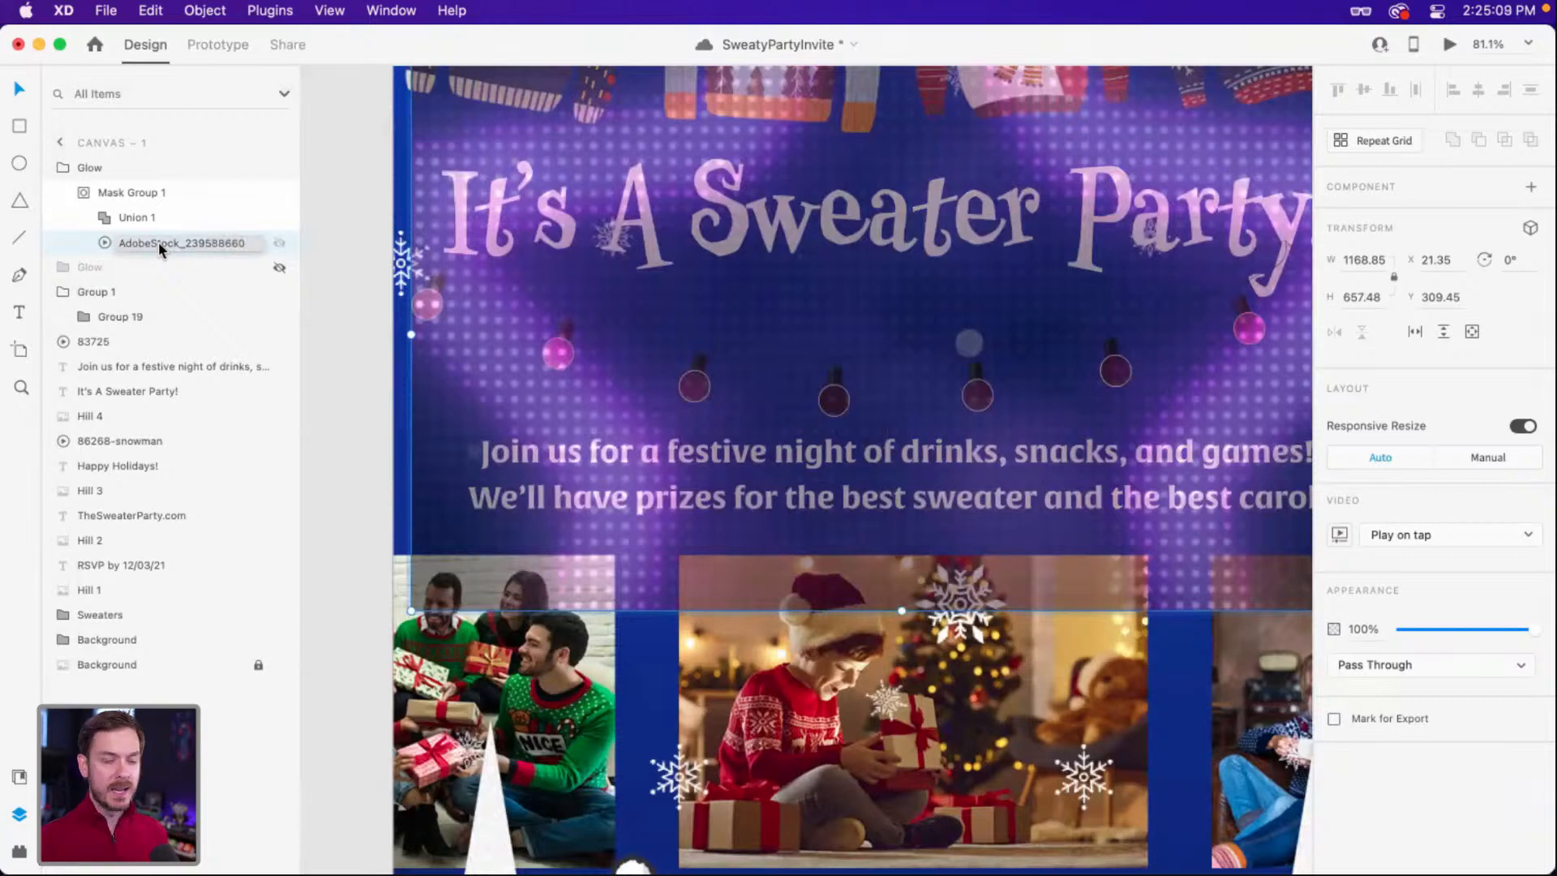
click(1469, 538)
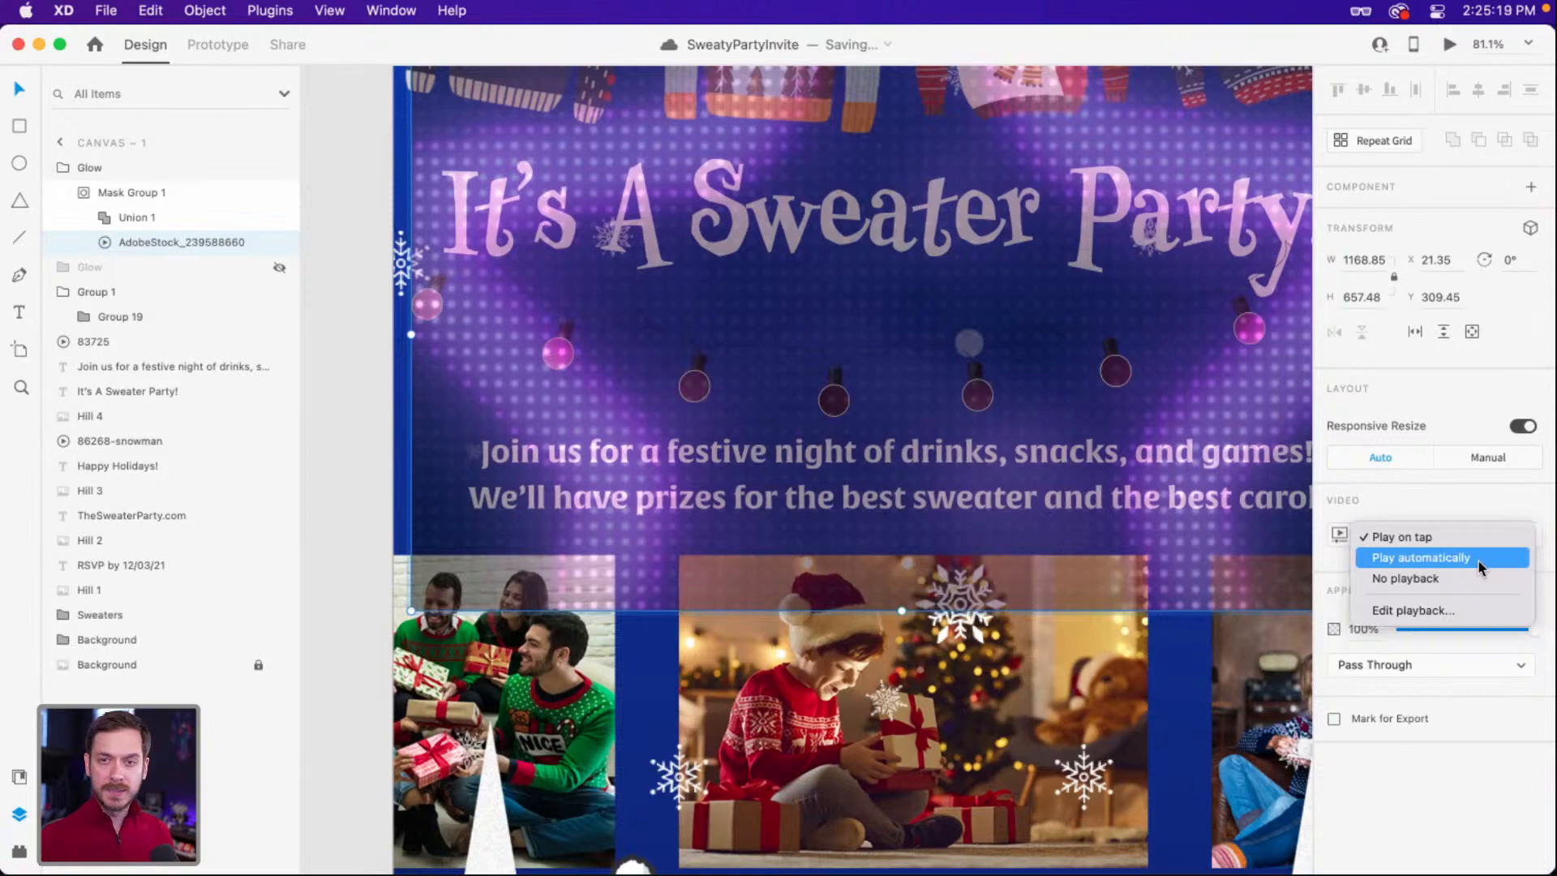
click(1479, 563)
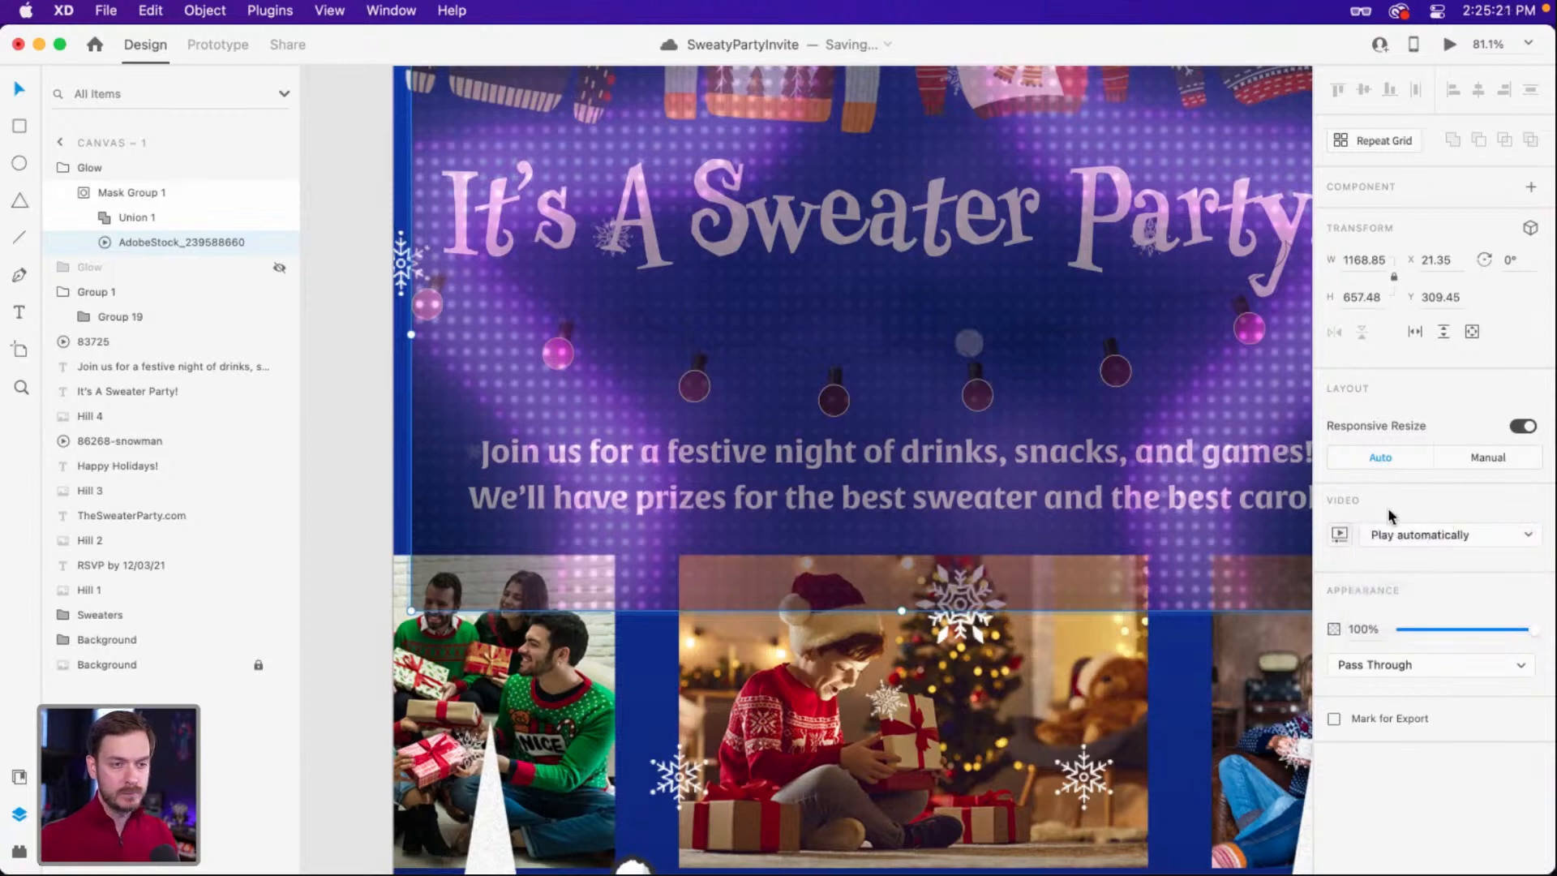
Keep the masked video's full length in its trim settings and enable loop playback.
click(1338, 536)
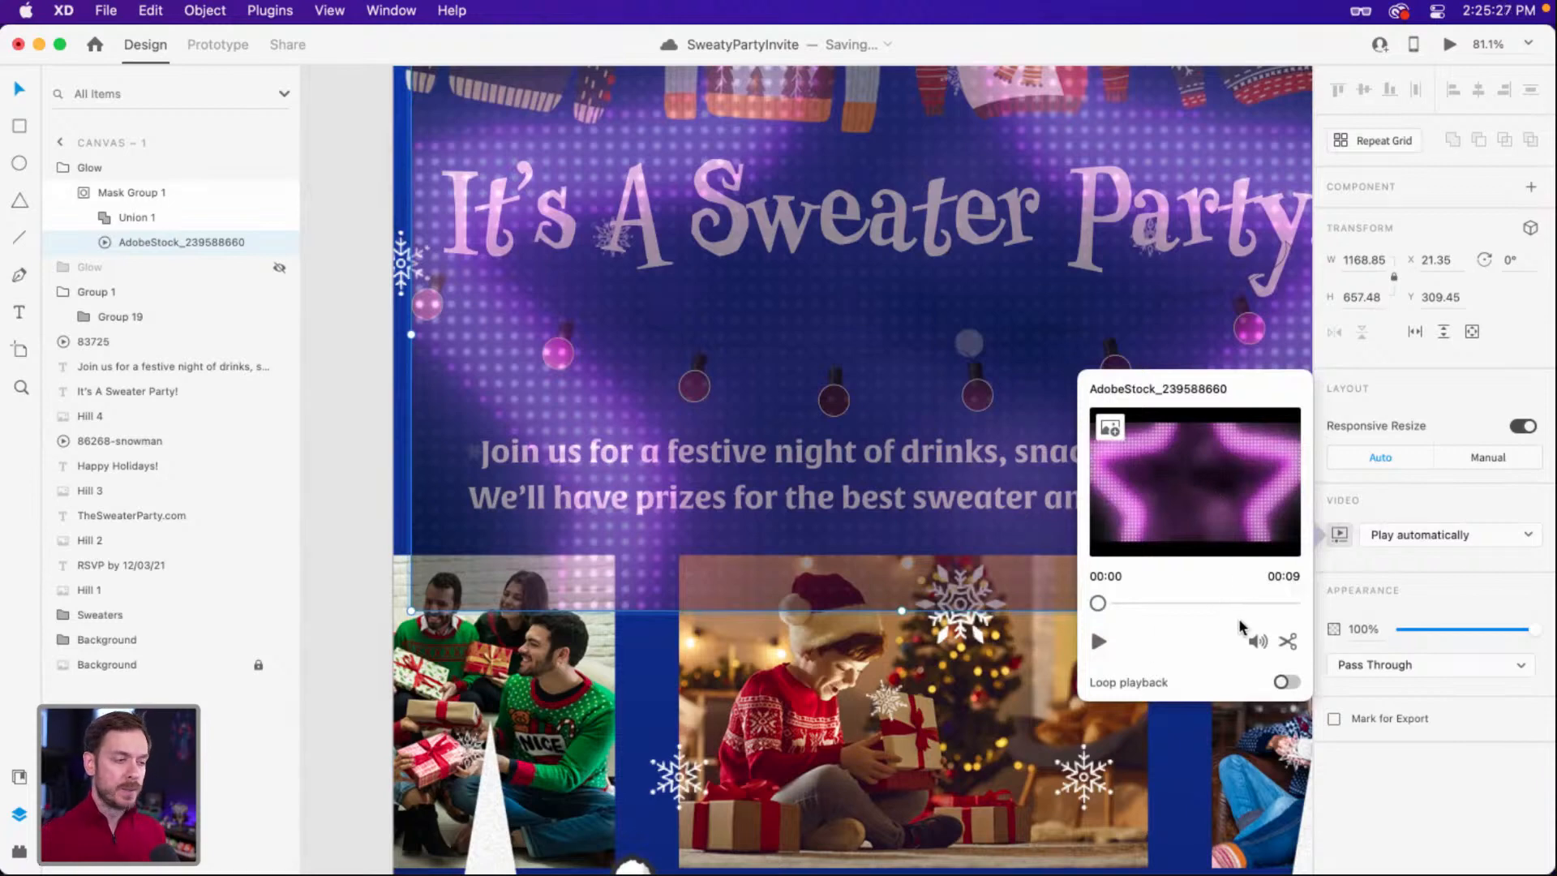
click(1287, 642)
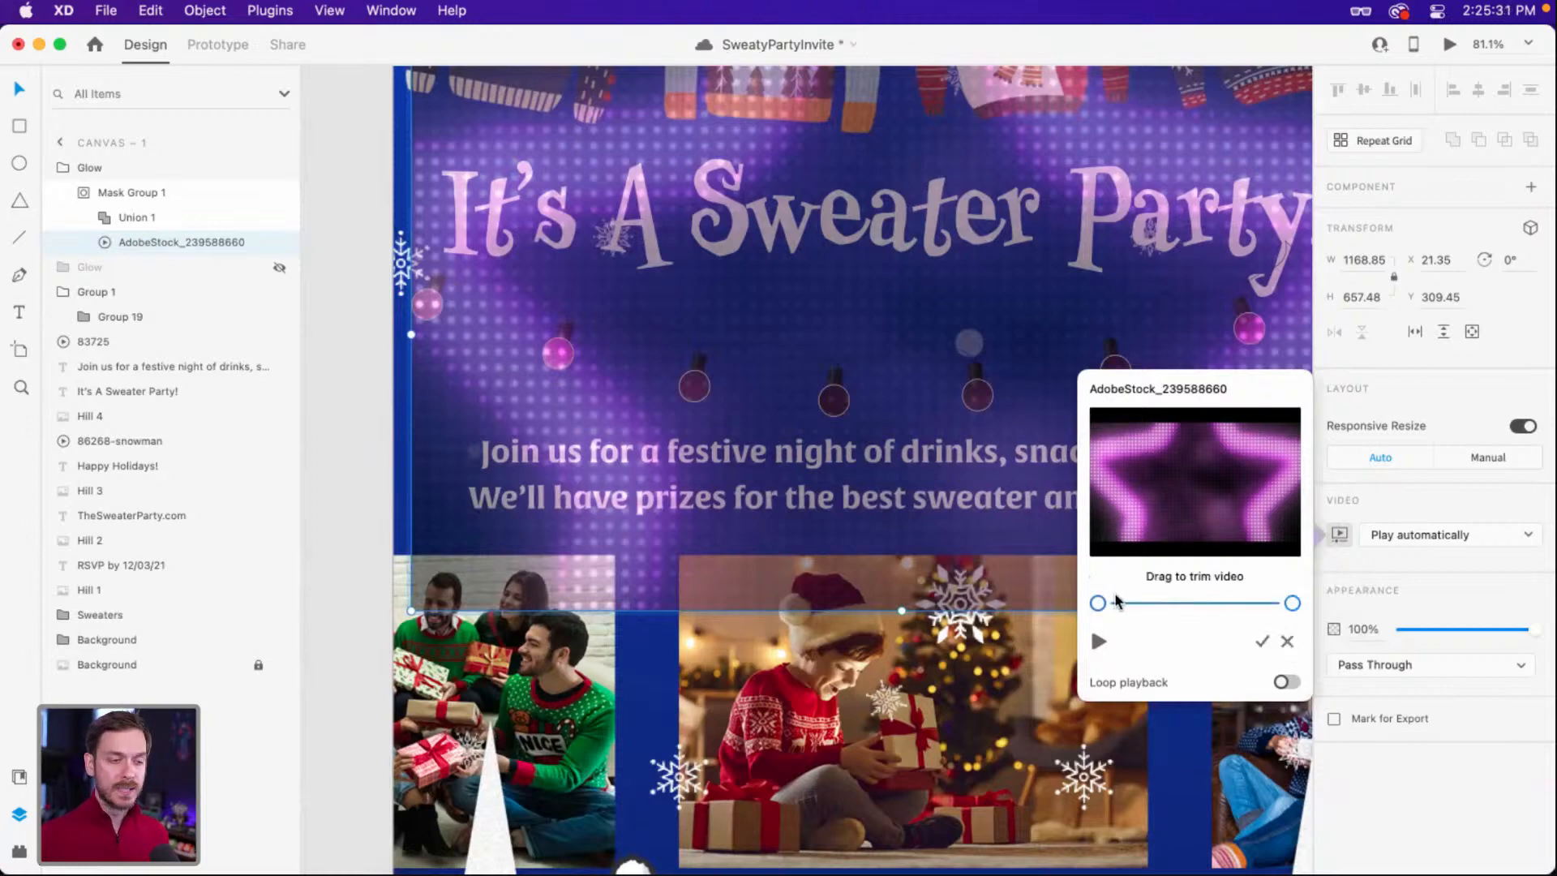
mouse_move(1099, 602)
mouse_down()
mouse_move(1219, 604)
mouse_move(1077, 604)
mouse_up()
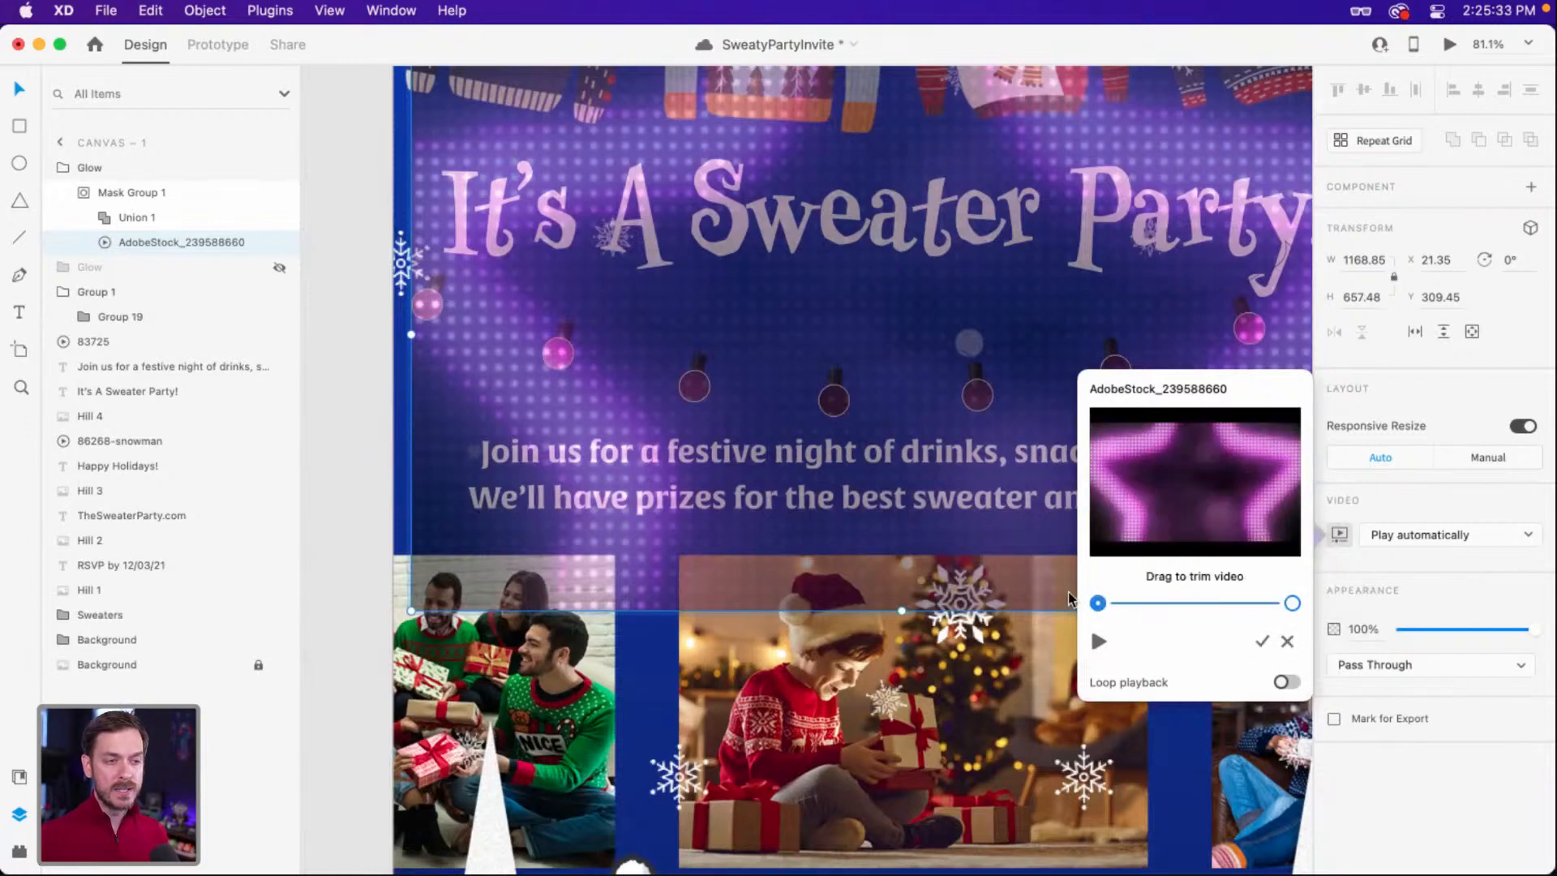
mouse_move(1292, 603)
mouse_down()
mouse_move(1235, 605)
mouse_move(1317, 602)
mouse_up()
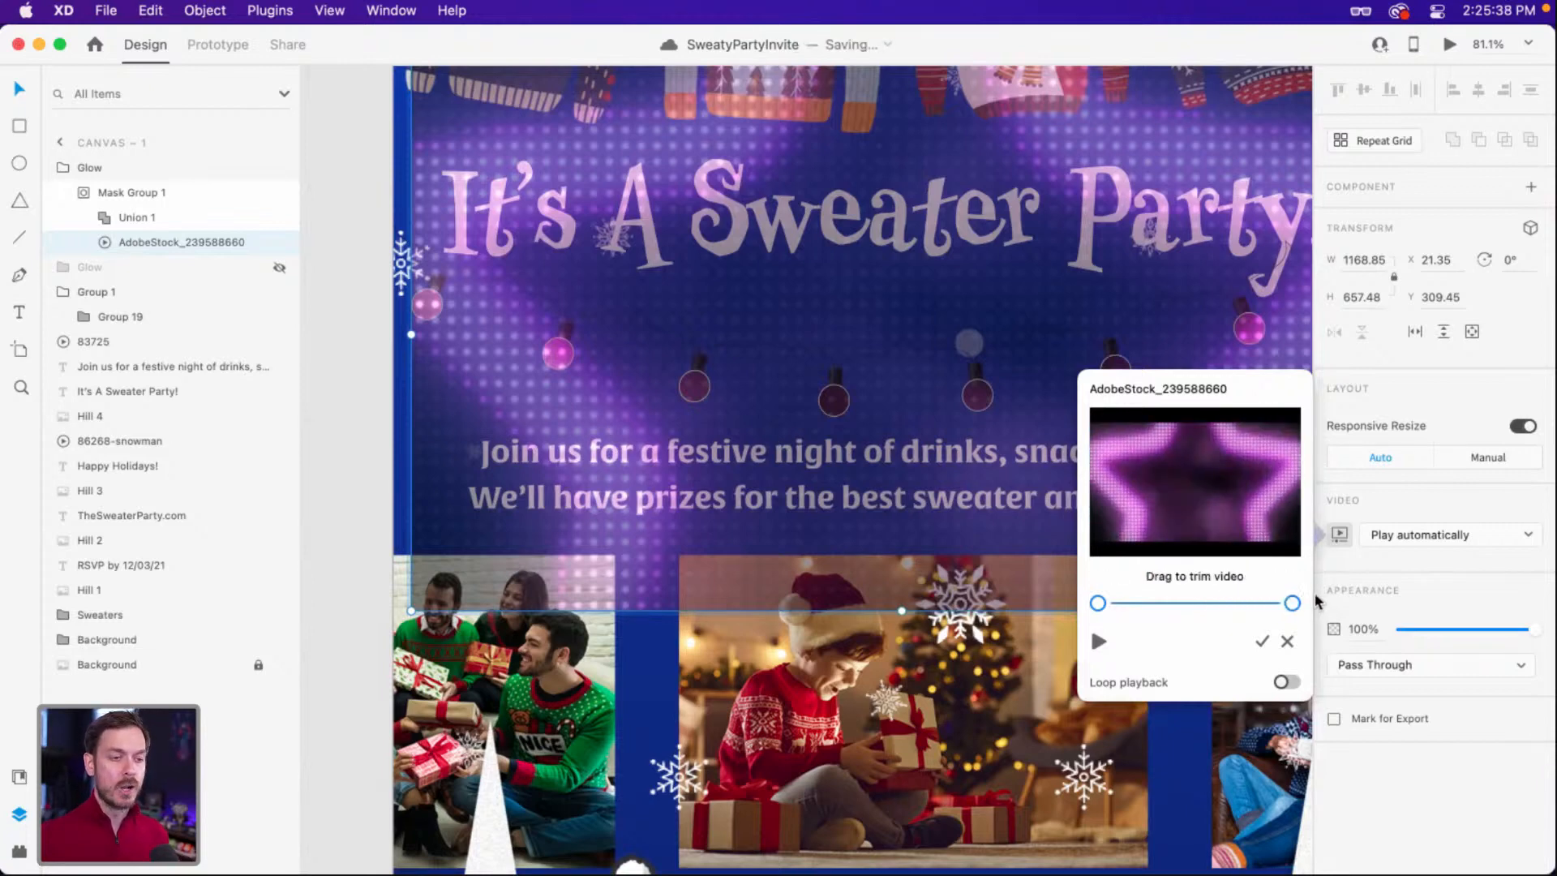
click(1263, 643)
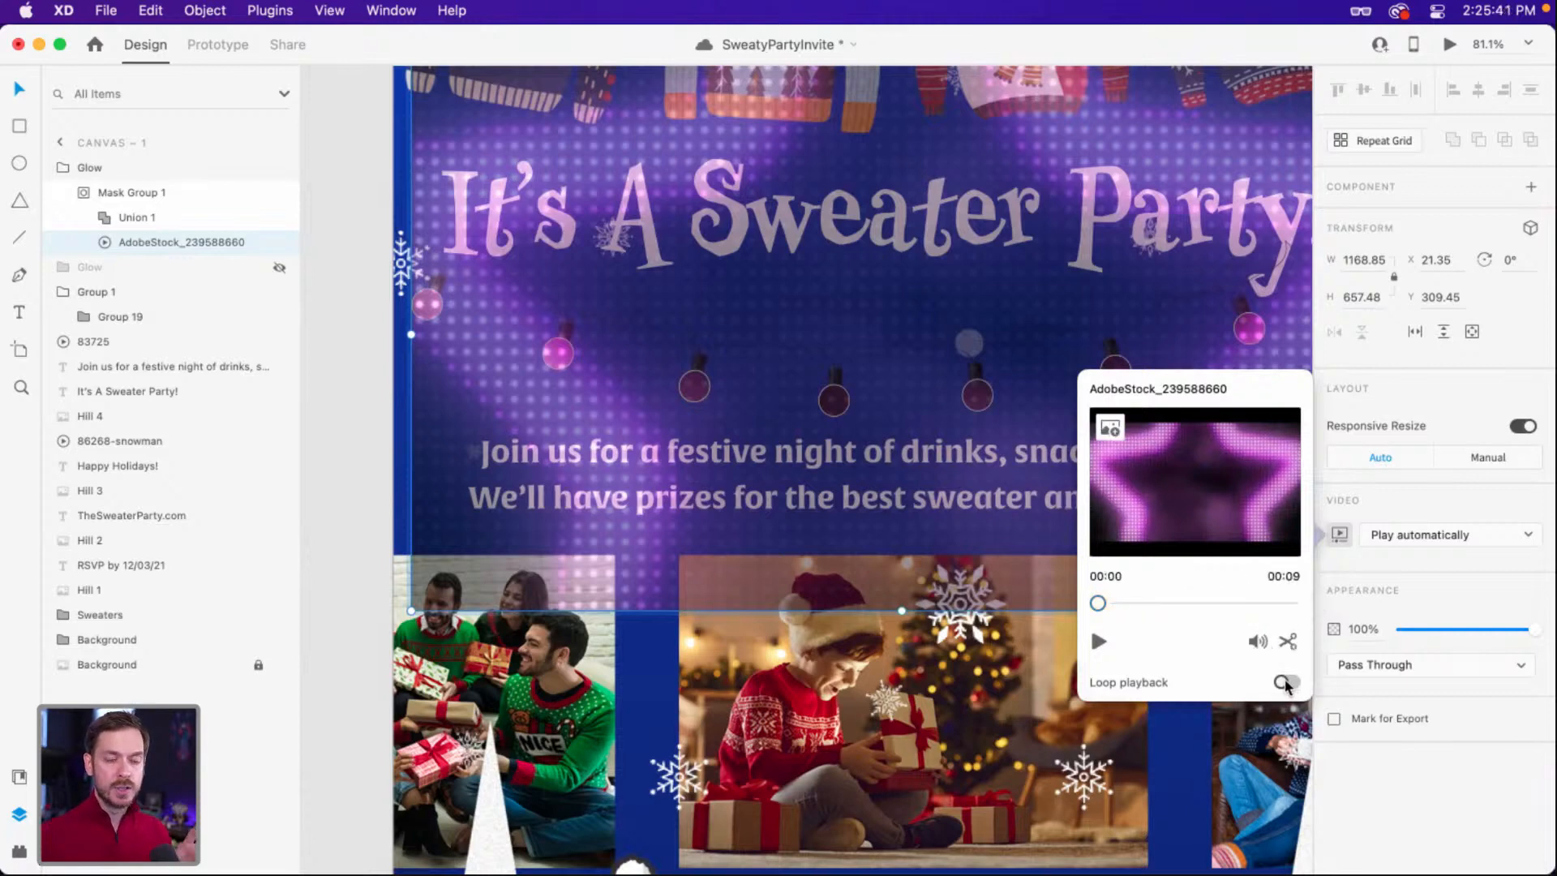
click(1286, 682)
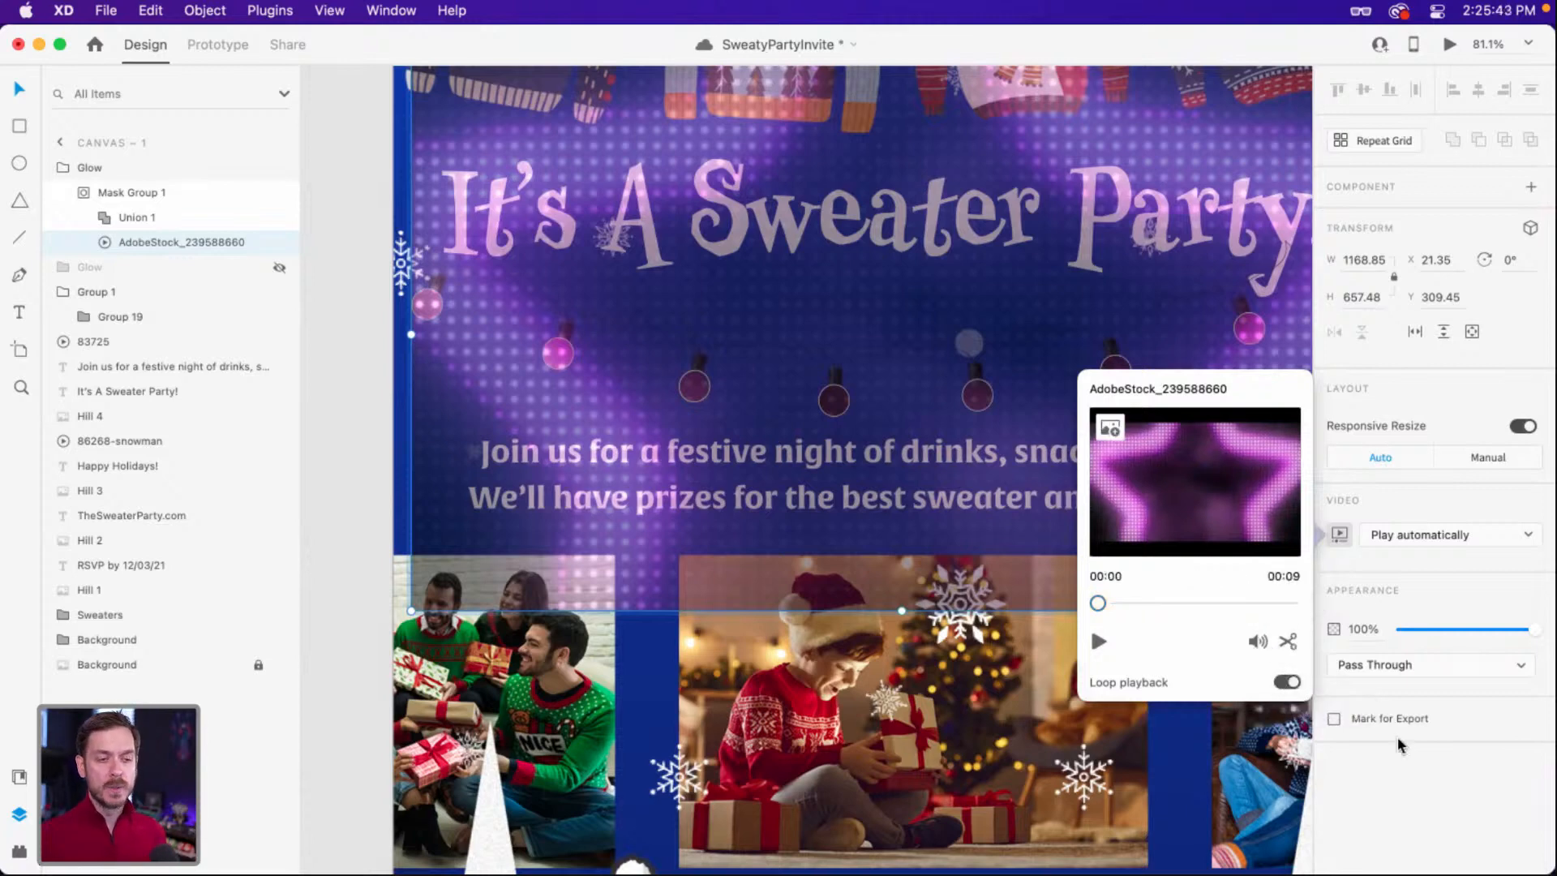
click(1420, 801)
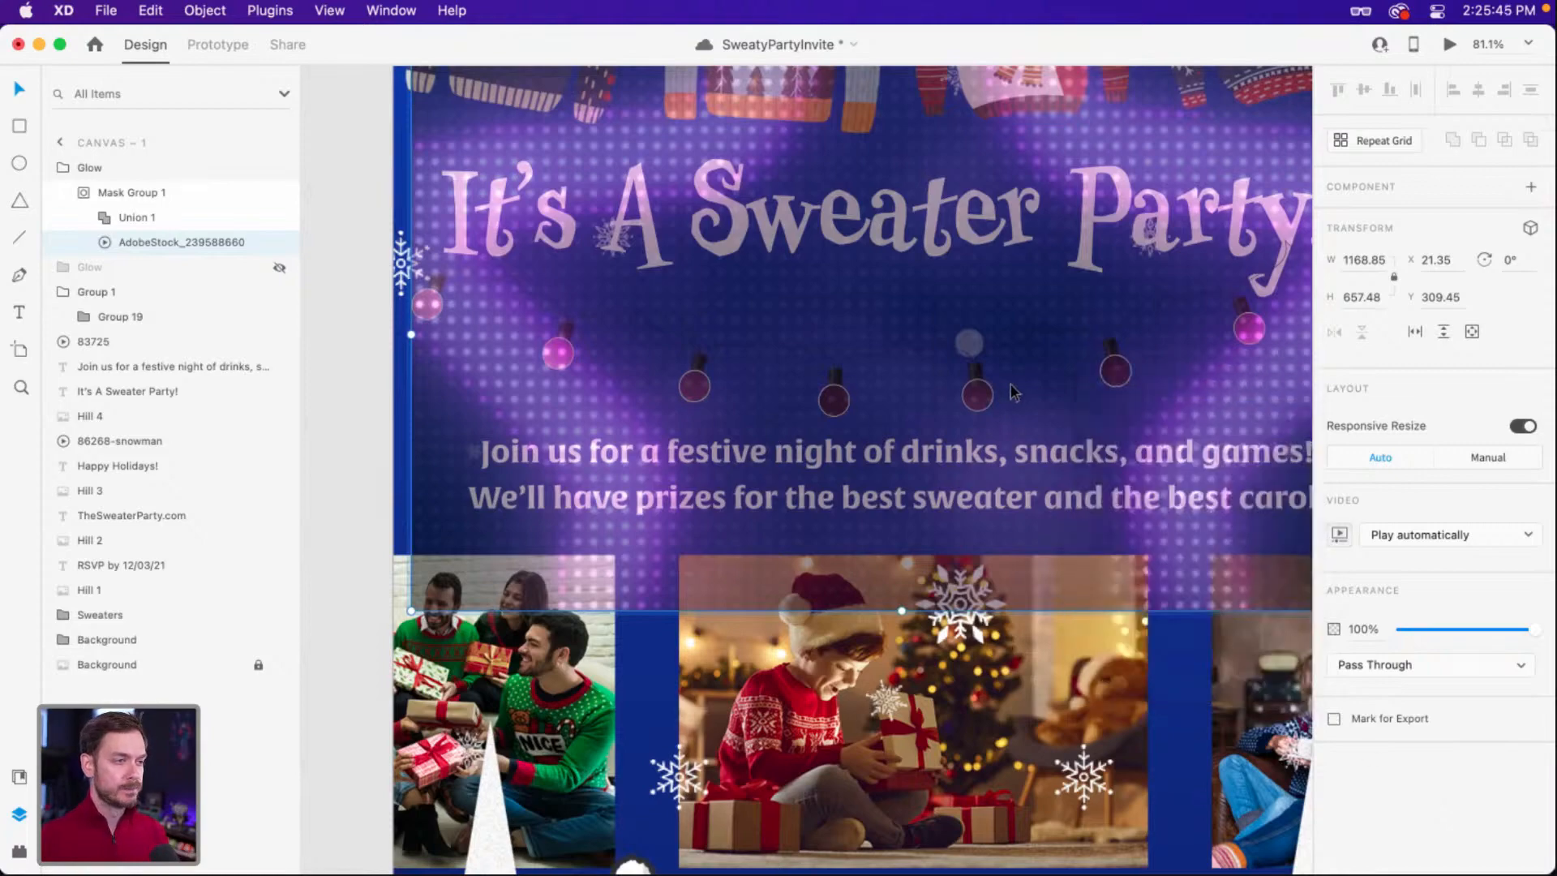
Preview the invite to check the video playing inside the bulbs, and close the preview.
click(1450, 45)
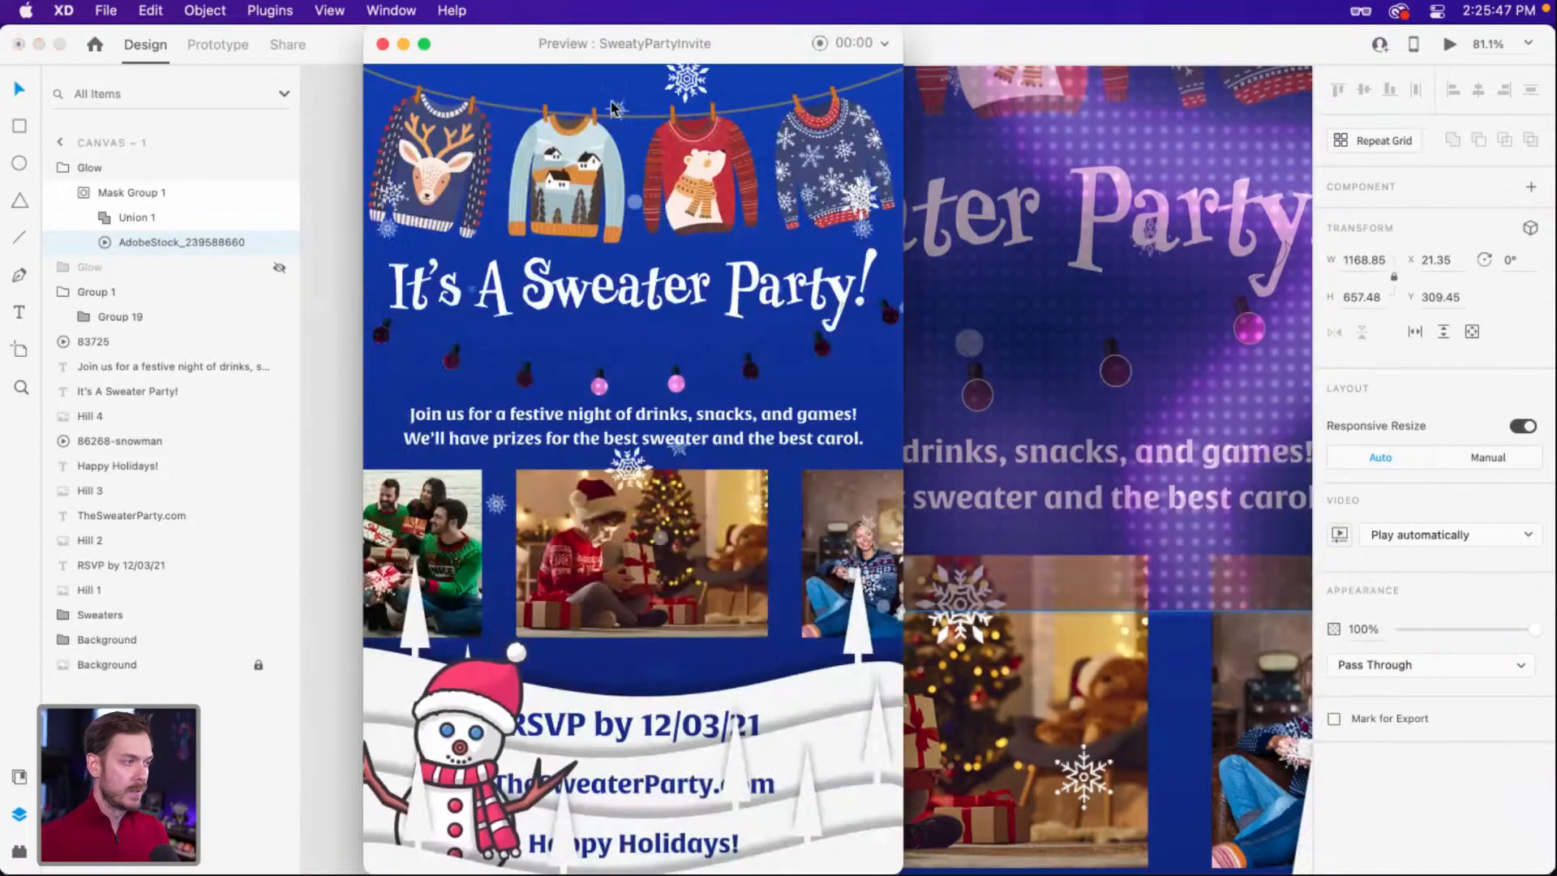
drag(702, 44, 818, 45)
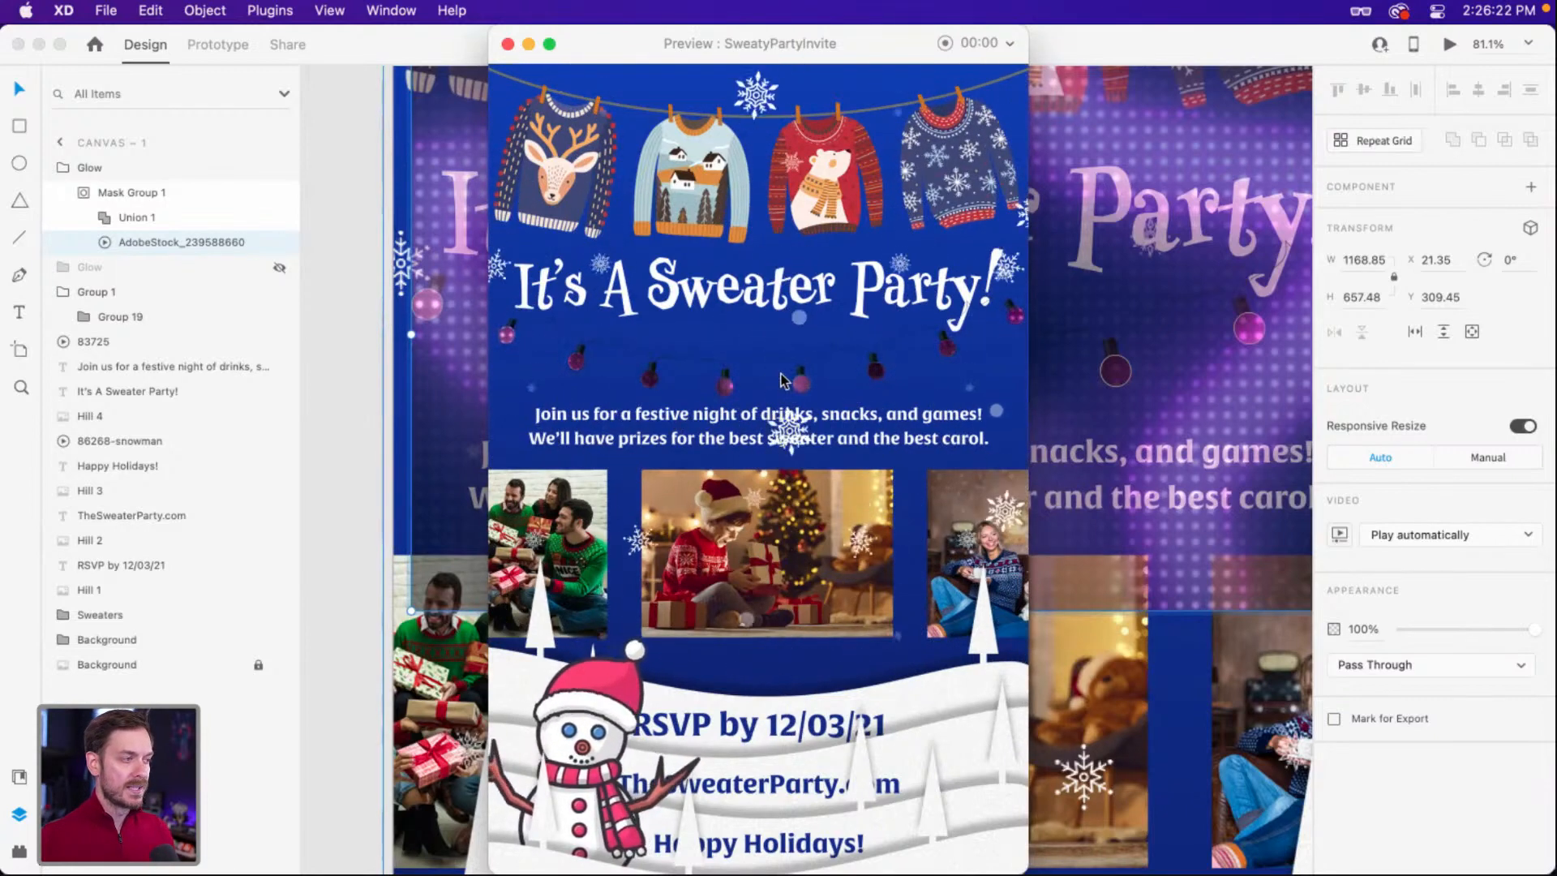
key(super+w)
key(Escape)
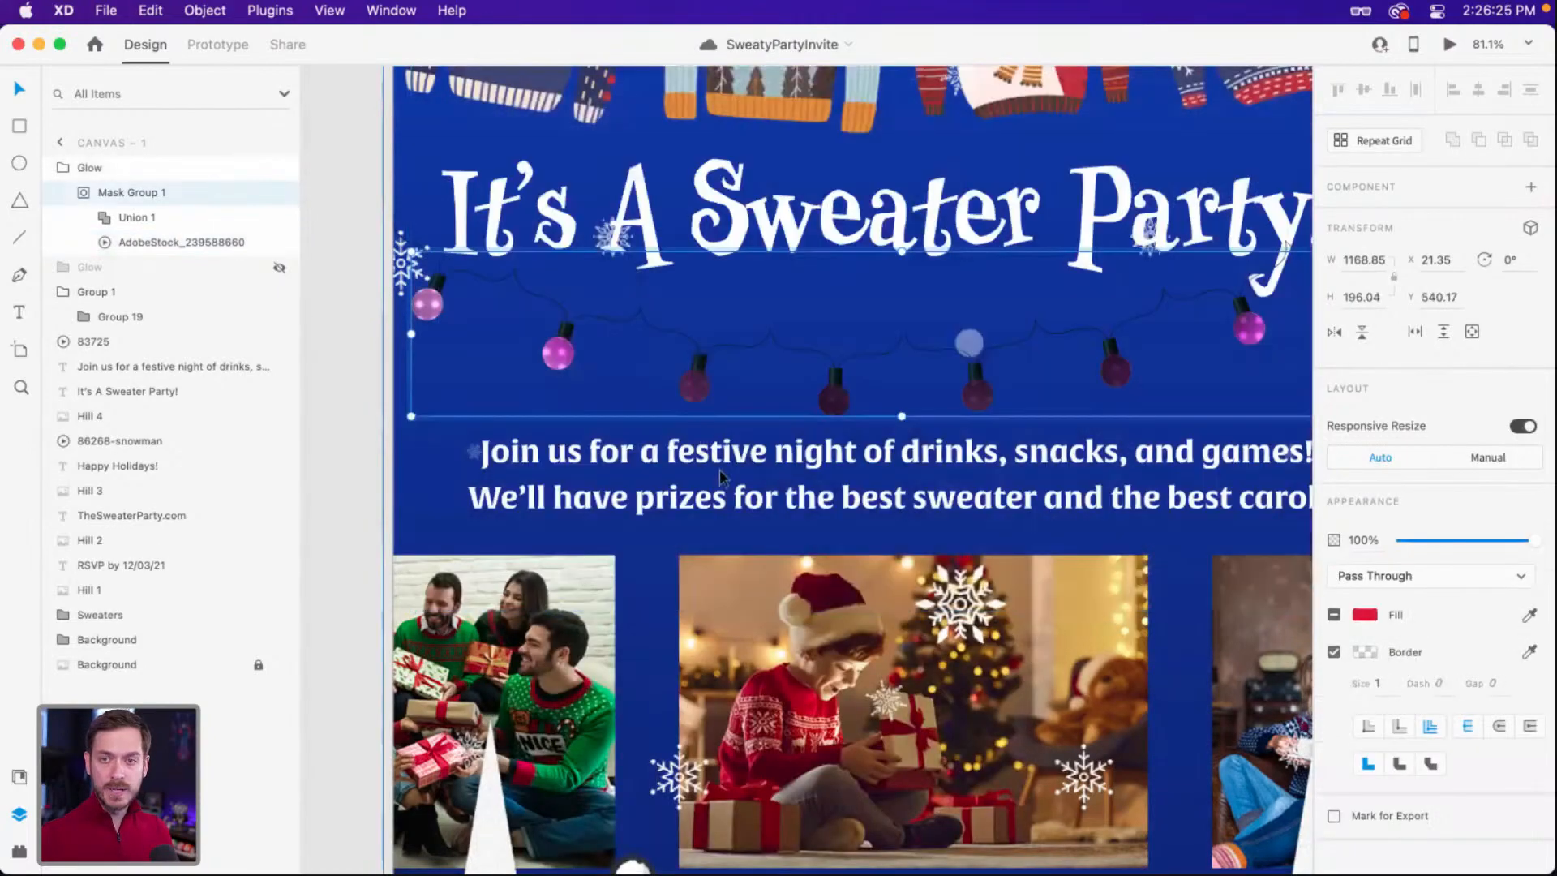
click(700, 398)
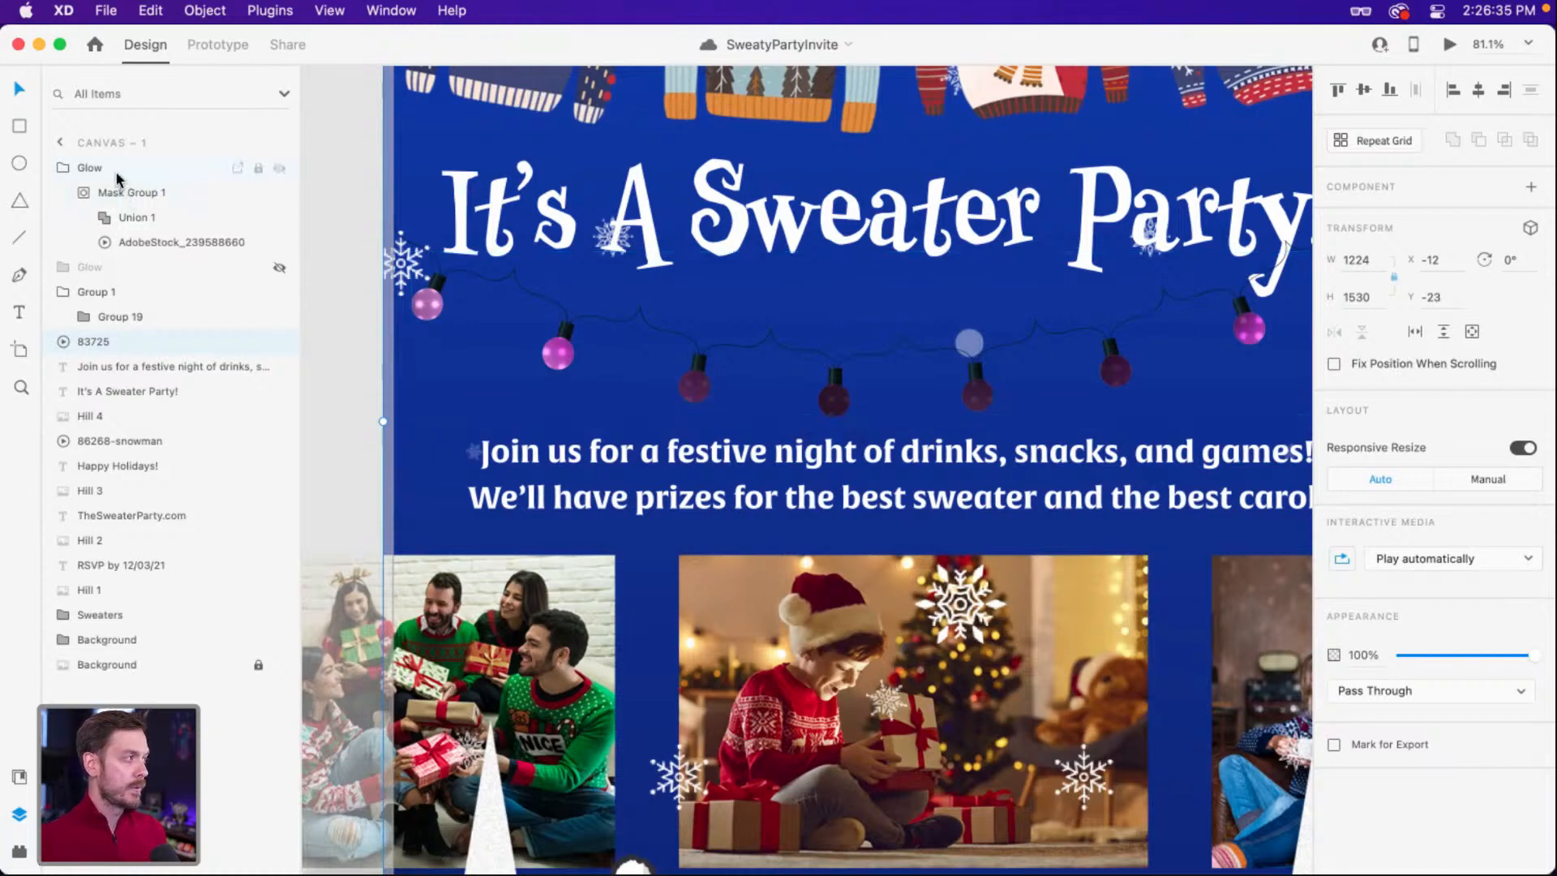
Rename both the visible Glow group and Mask Group 1 inside it as Video, and collapse the mask group.
click(89, 169)
double_click(89, 169)
text(Video)
key(Return)
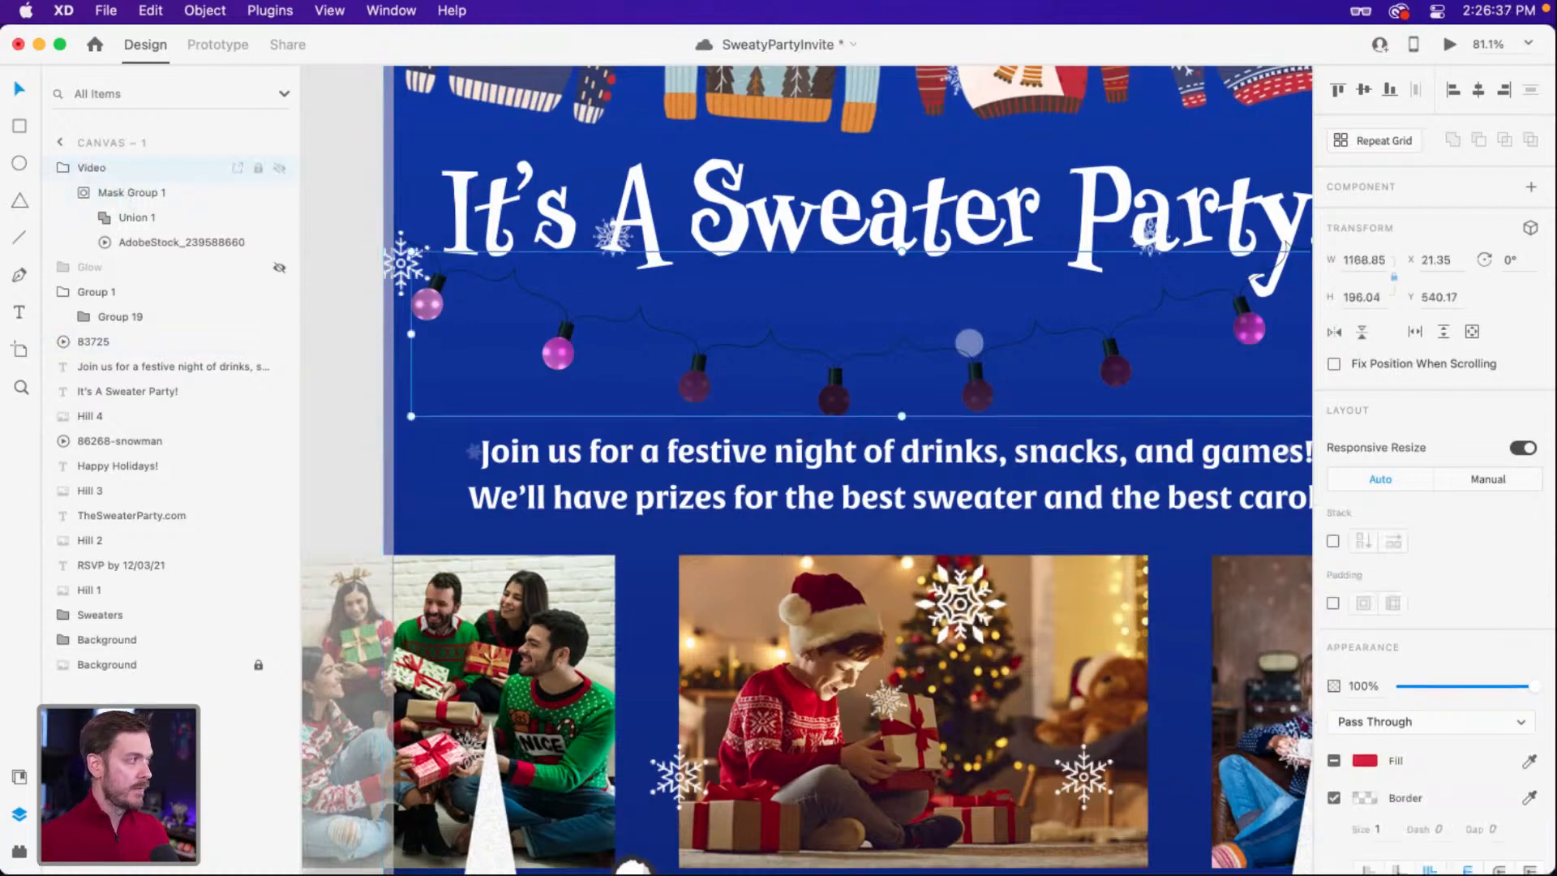
double_click(131, 194)
text(Video)
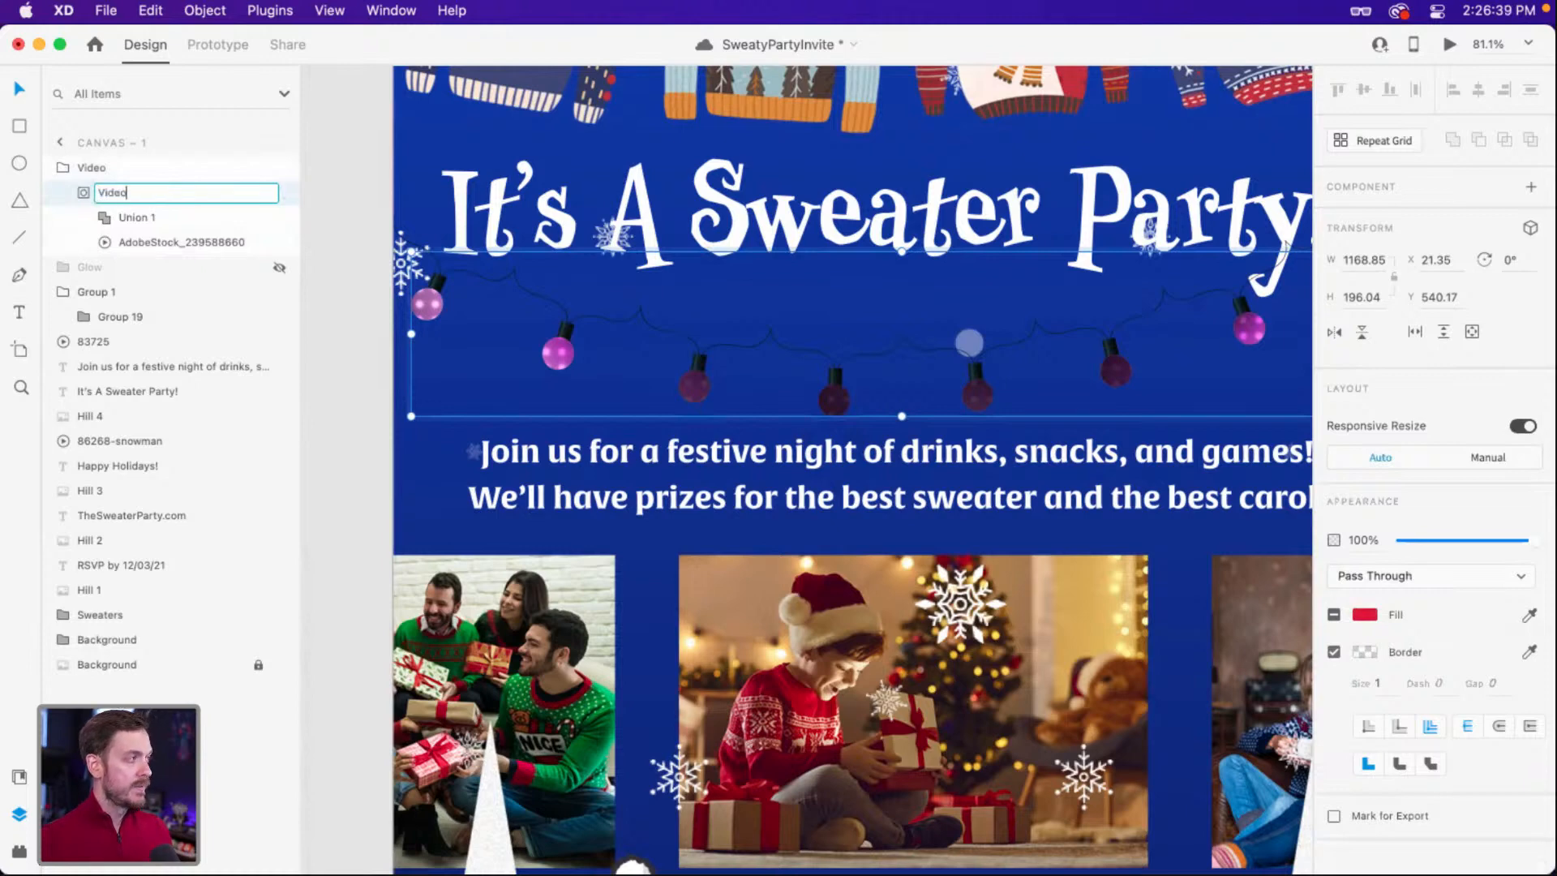
key(Return)
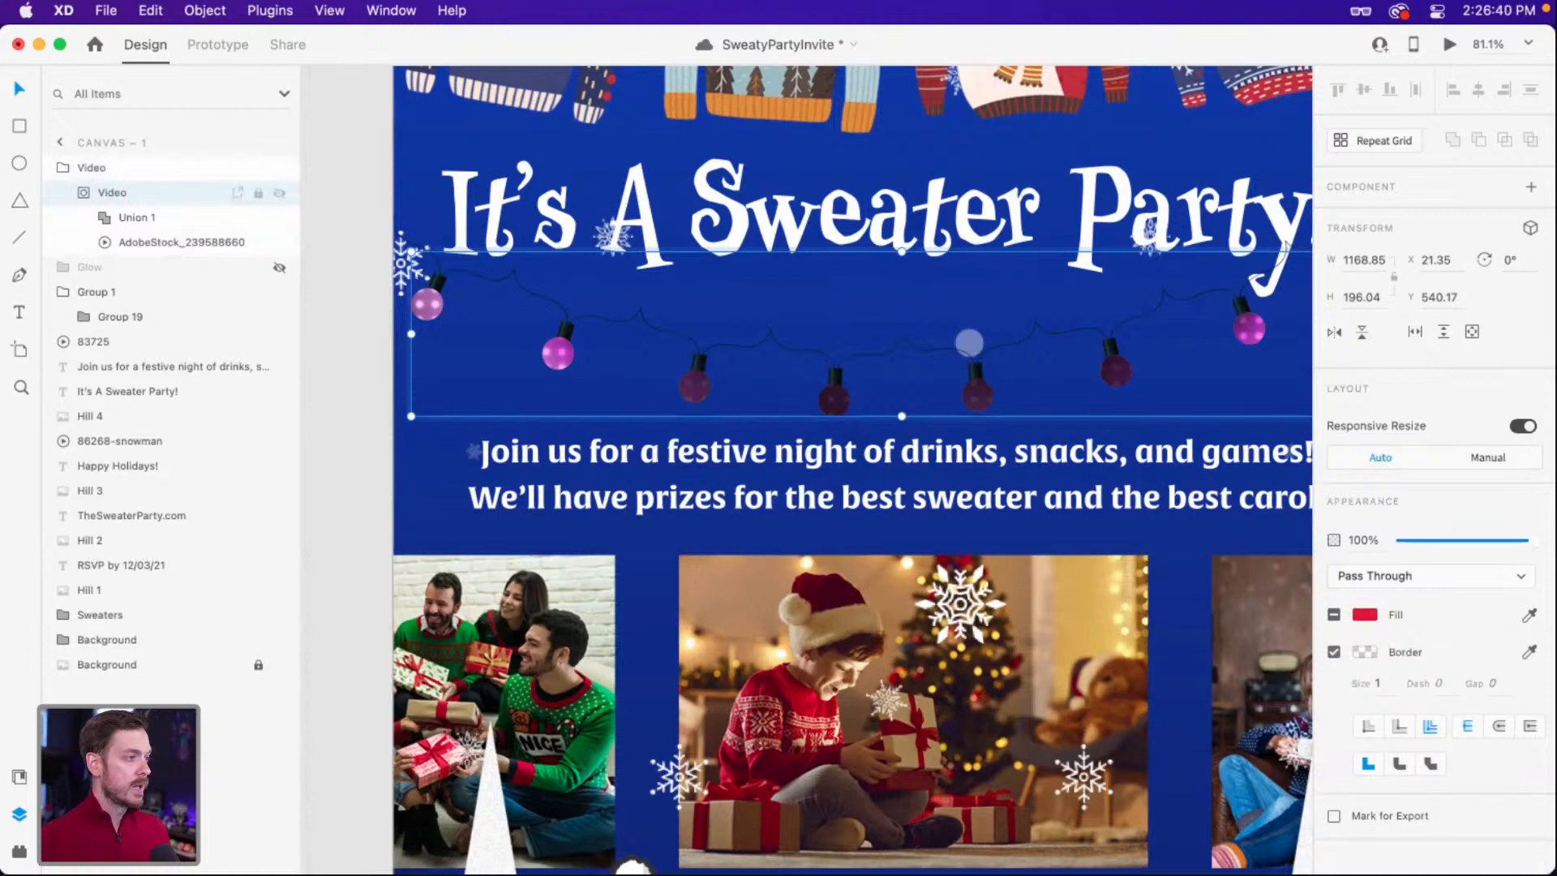
click(84, 193)
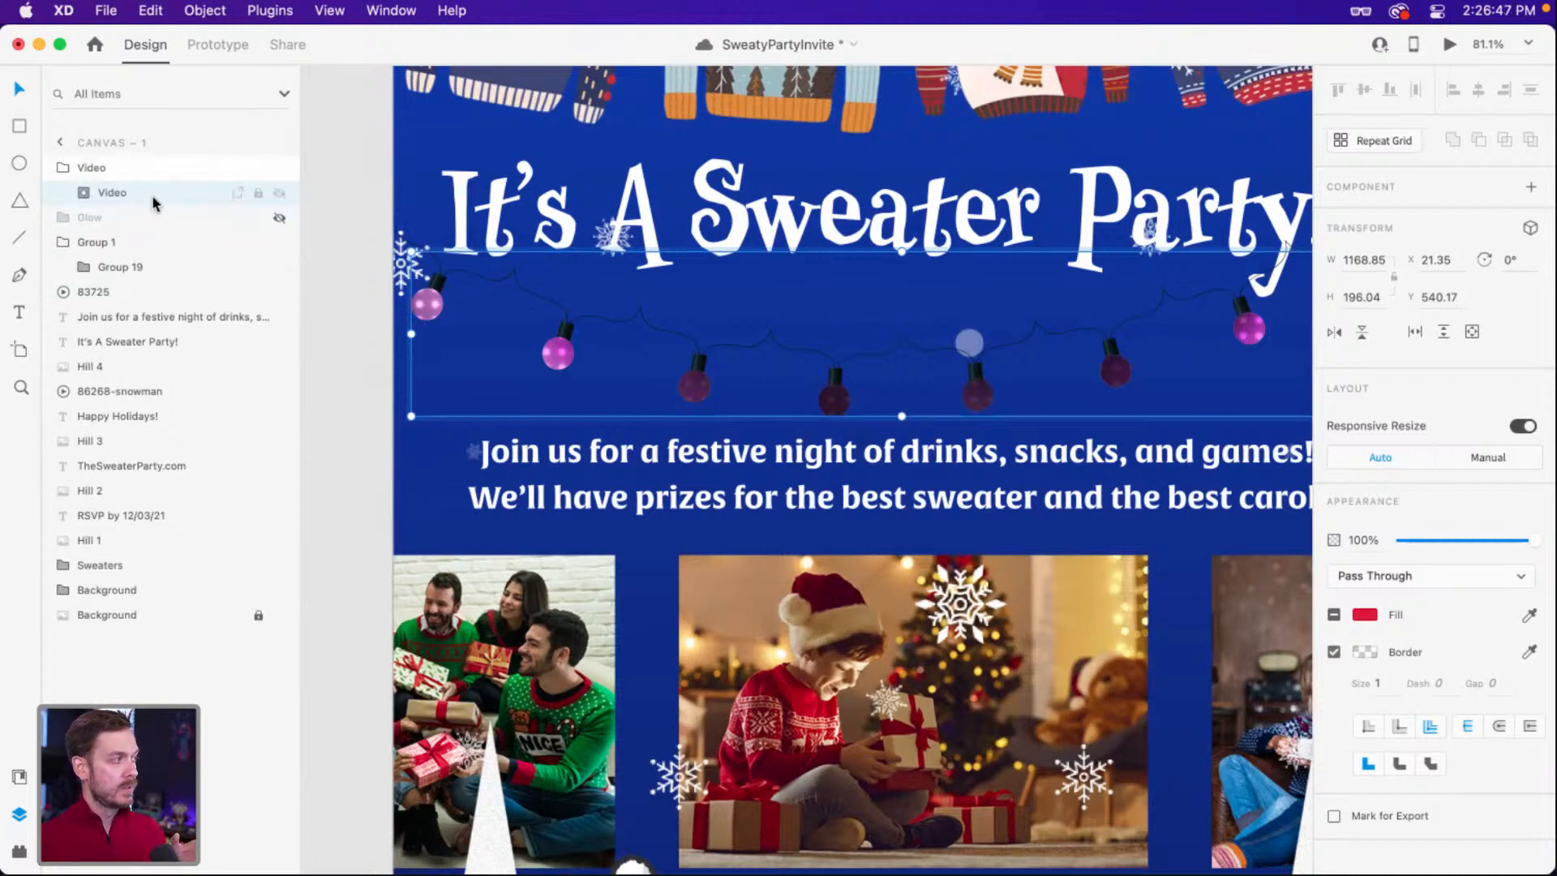
Set the Video mask group's blend mode to Soft Light and check the bulbs in a preview.
click(1461, 578)
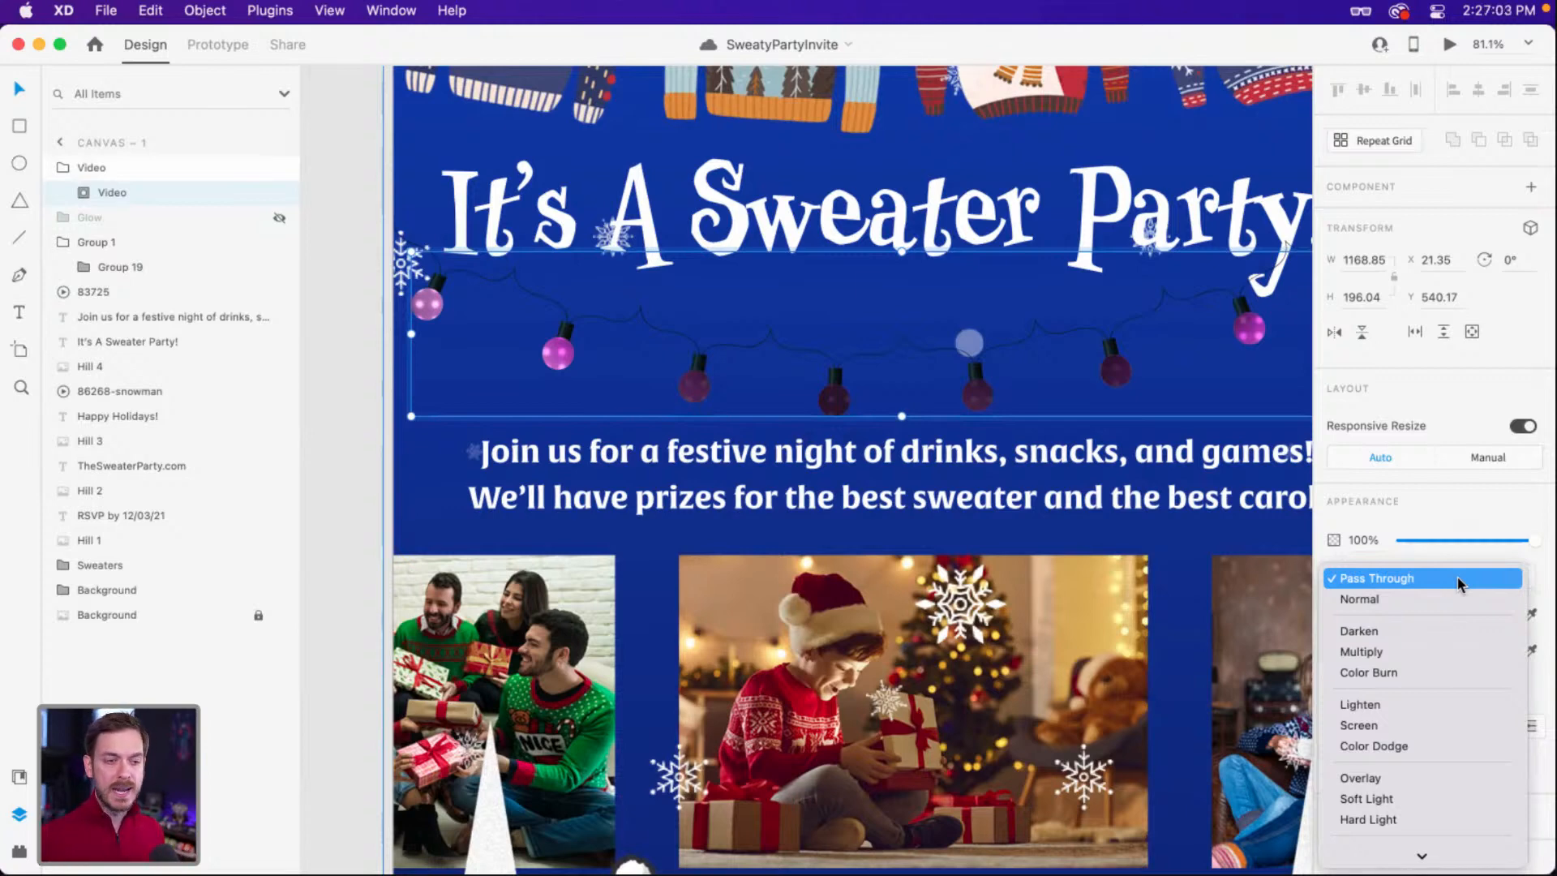
scroll(1440, 577, down, 3)
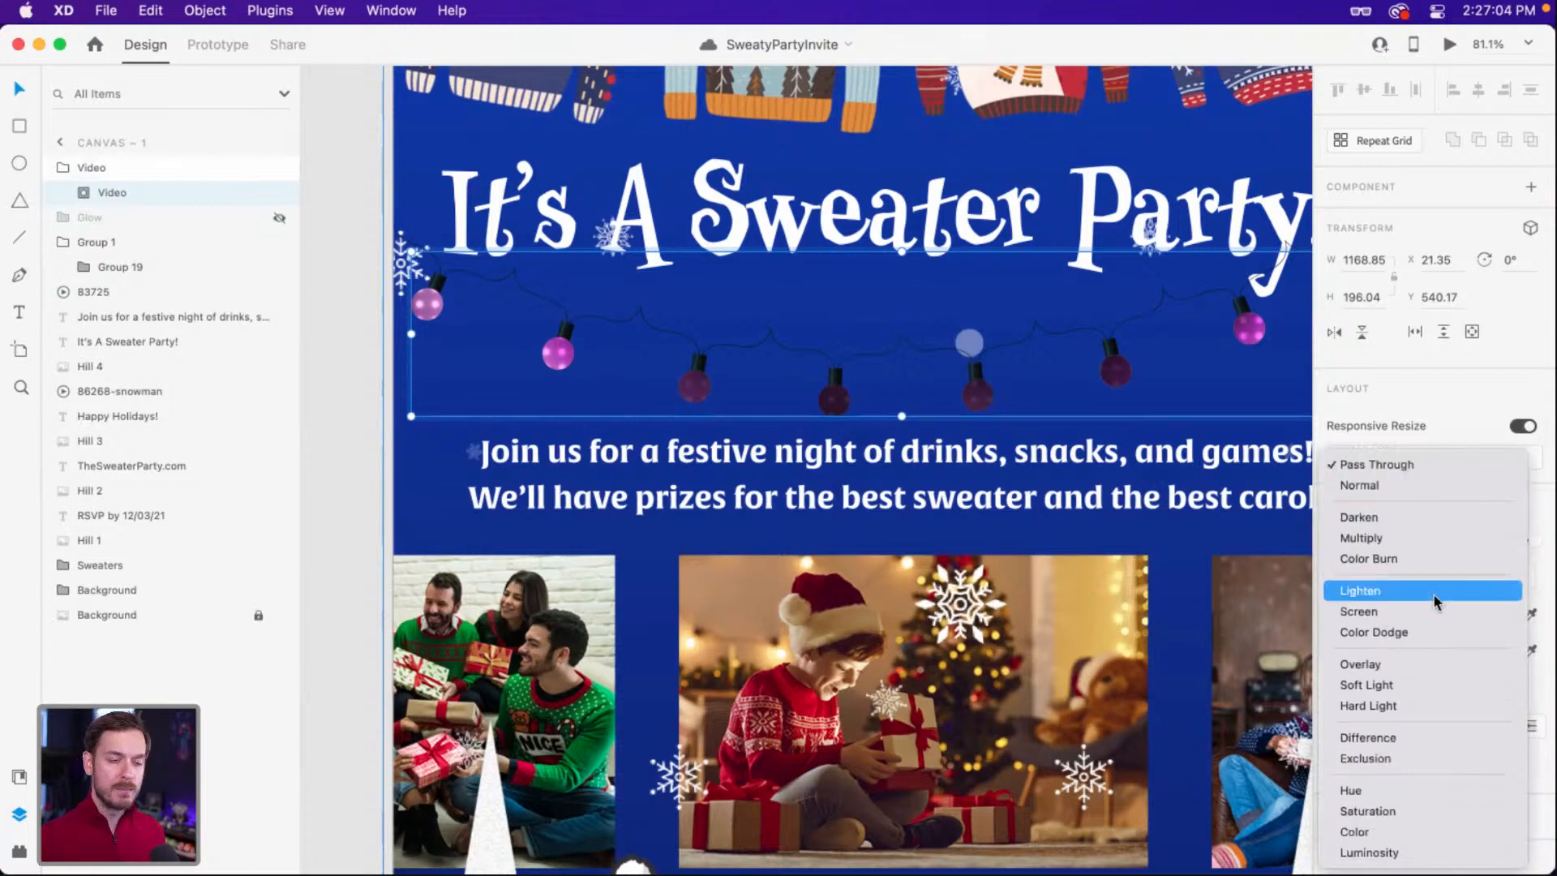
click(1384, 686)
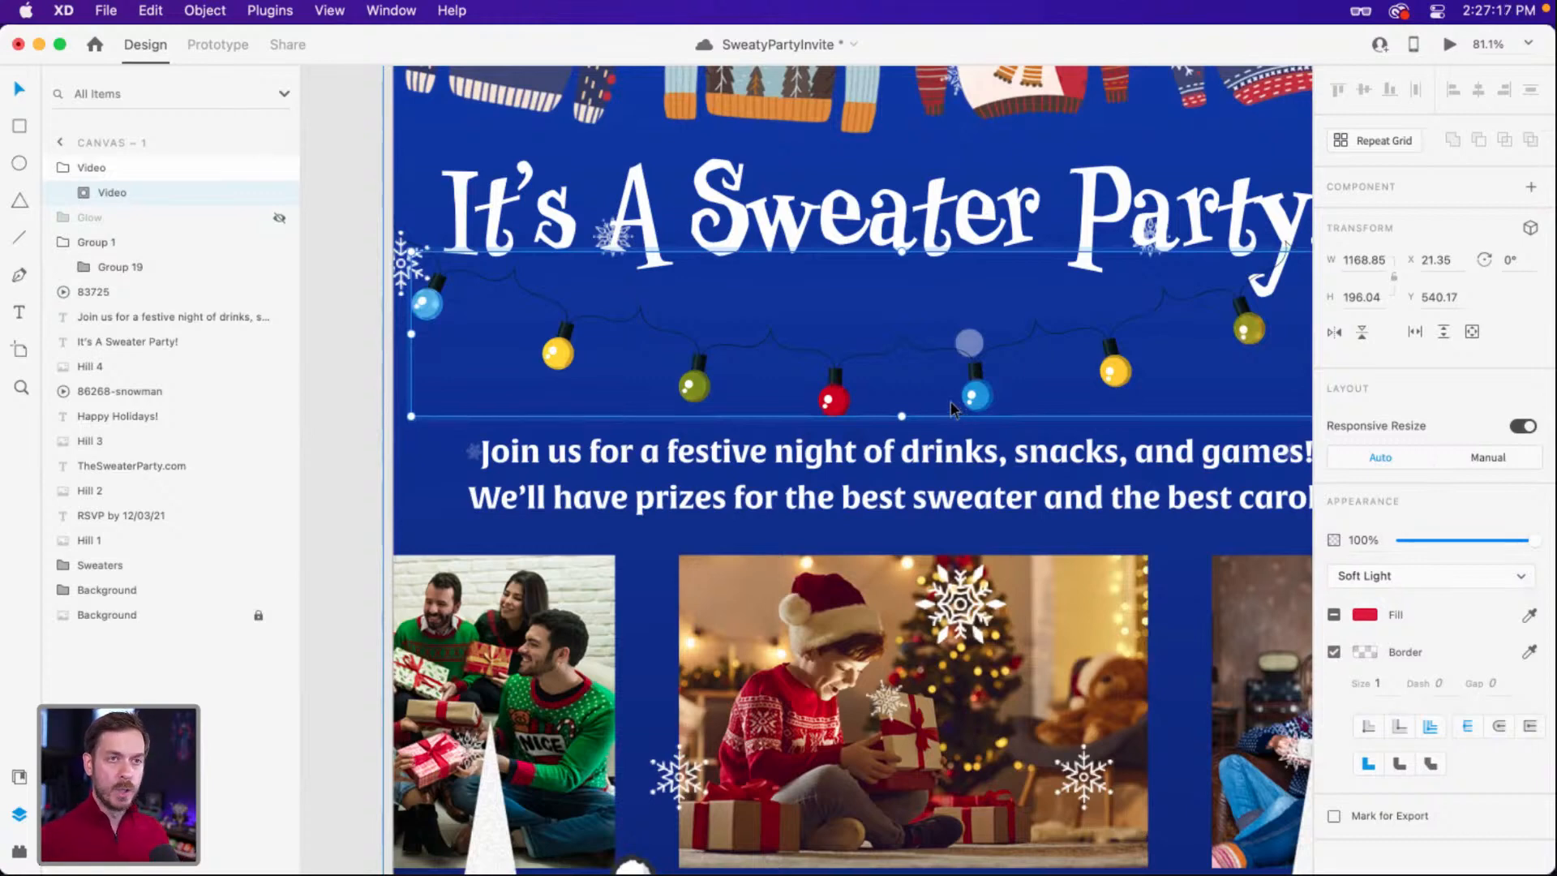
click(1448, 46)
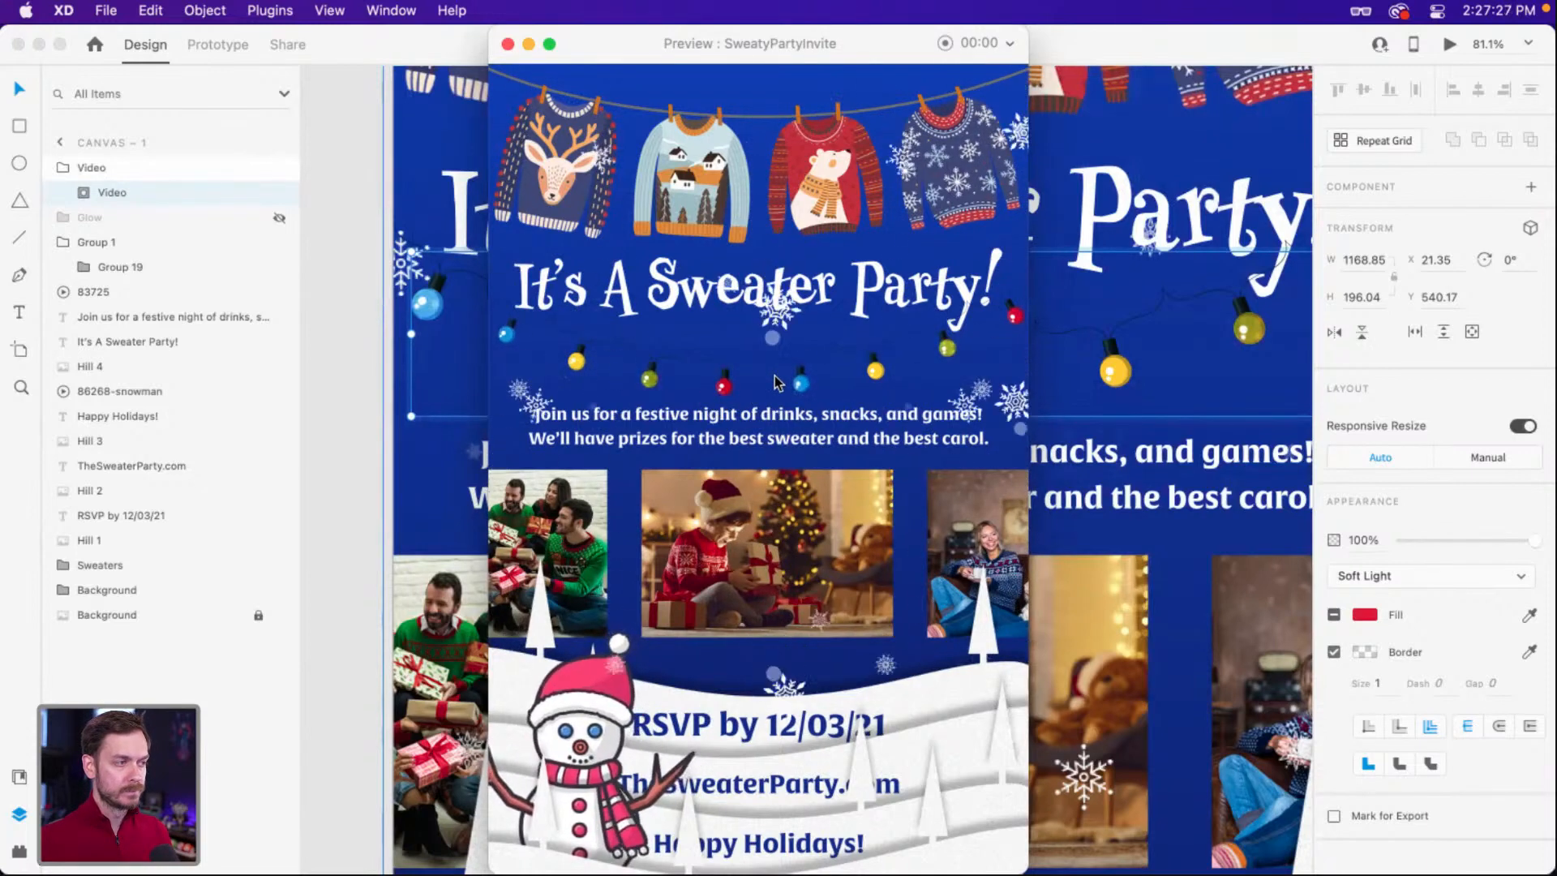
key(super+w)
Try the Overlay blend mode on the Video mask group and check it in a preview.
click(1431, 578)
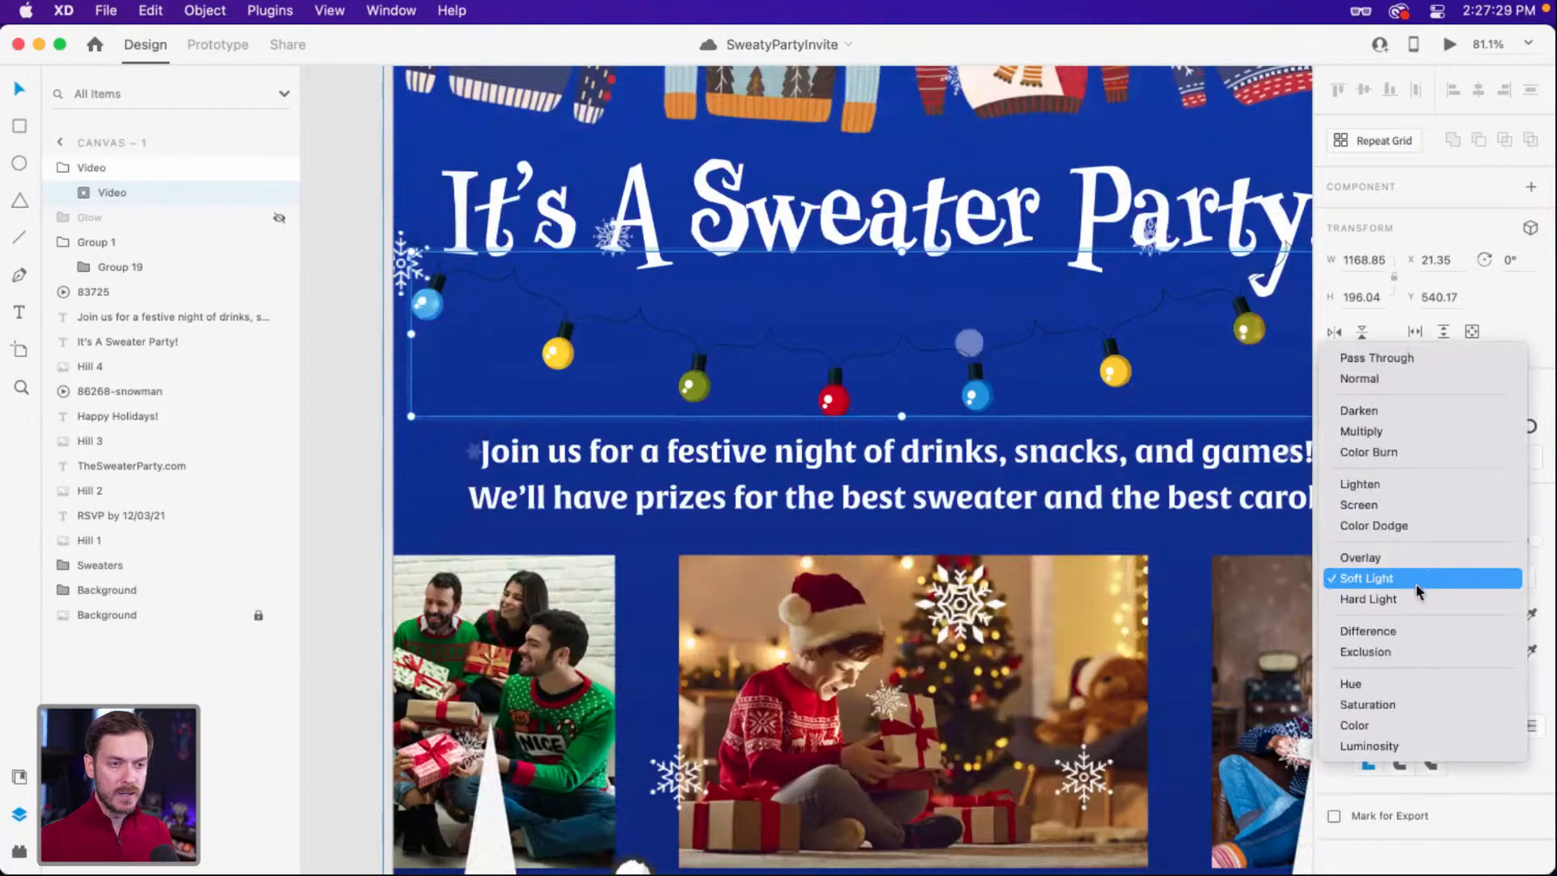
click(1391, 559)
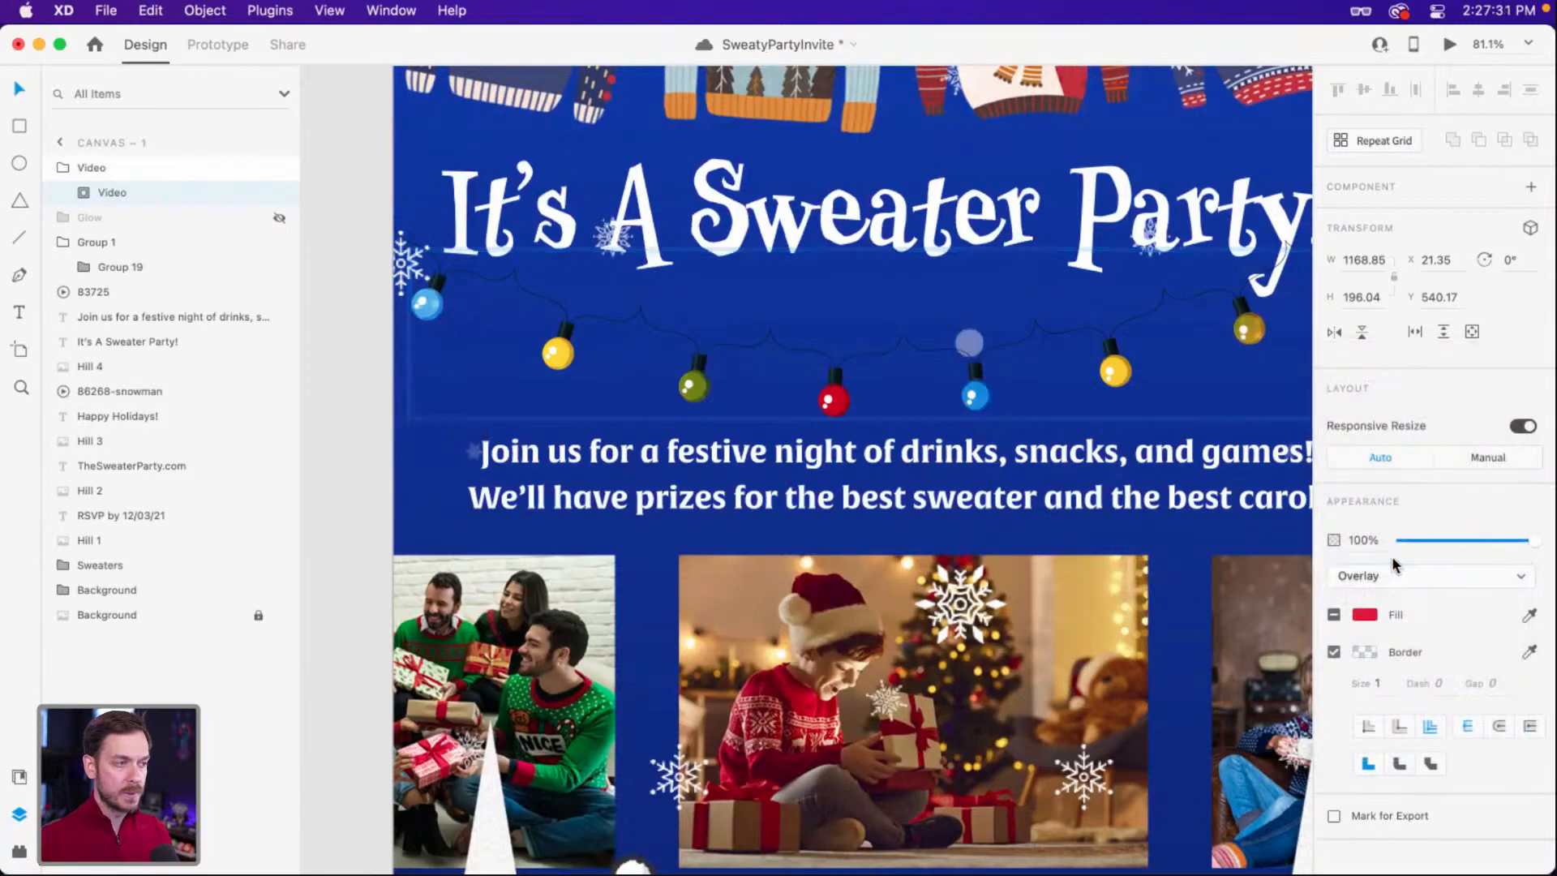
key(super+Return)
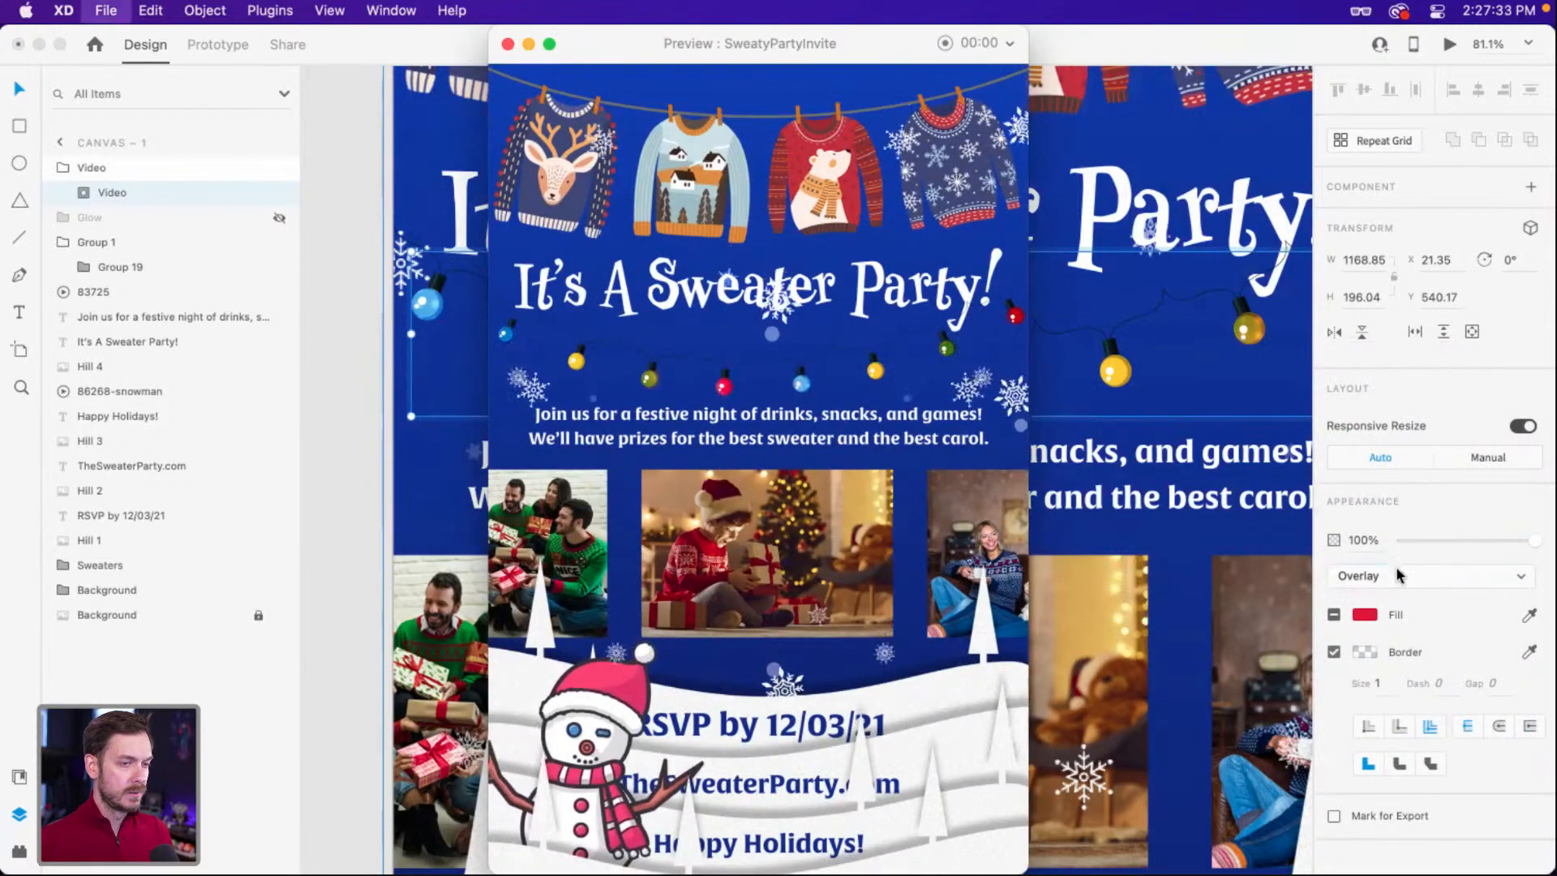
key(super+w)
Try the Hard Light blend mode on the Video mask group in a preview, and undo back to Soft Light.
click(1394, 567)
click(1395, 620)
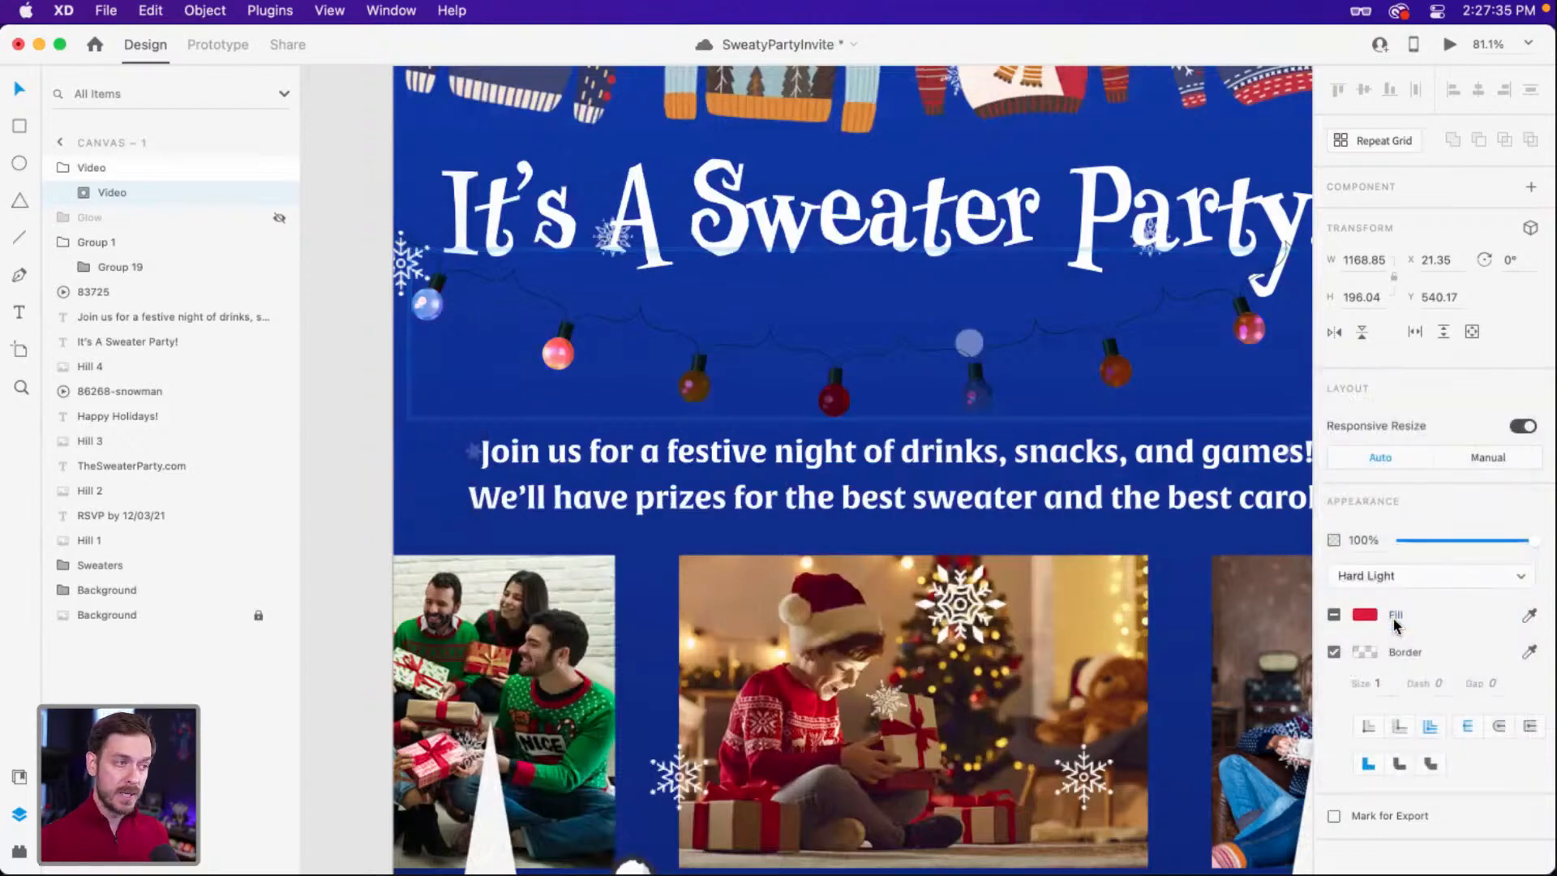
key(super+Return)
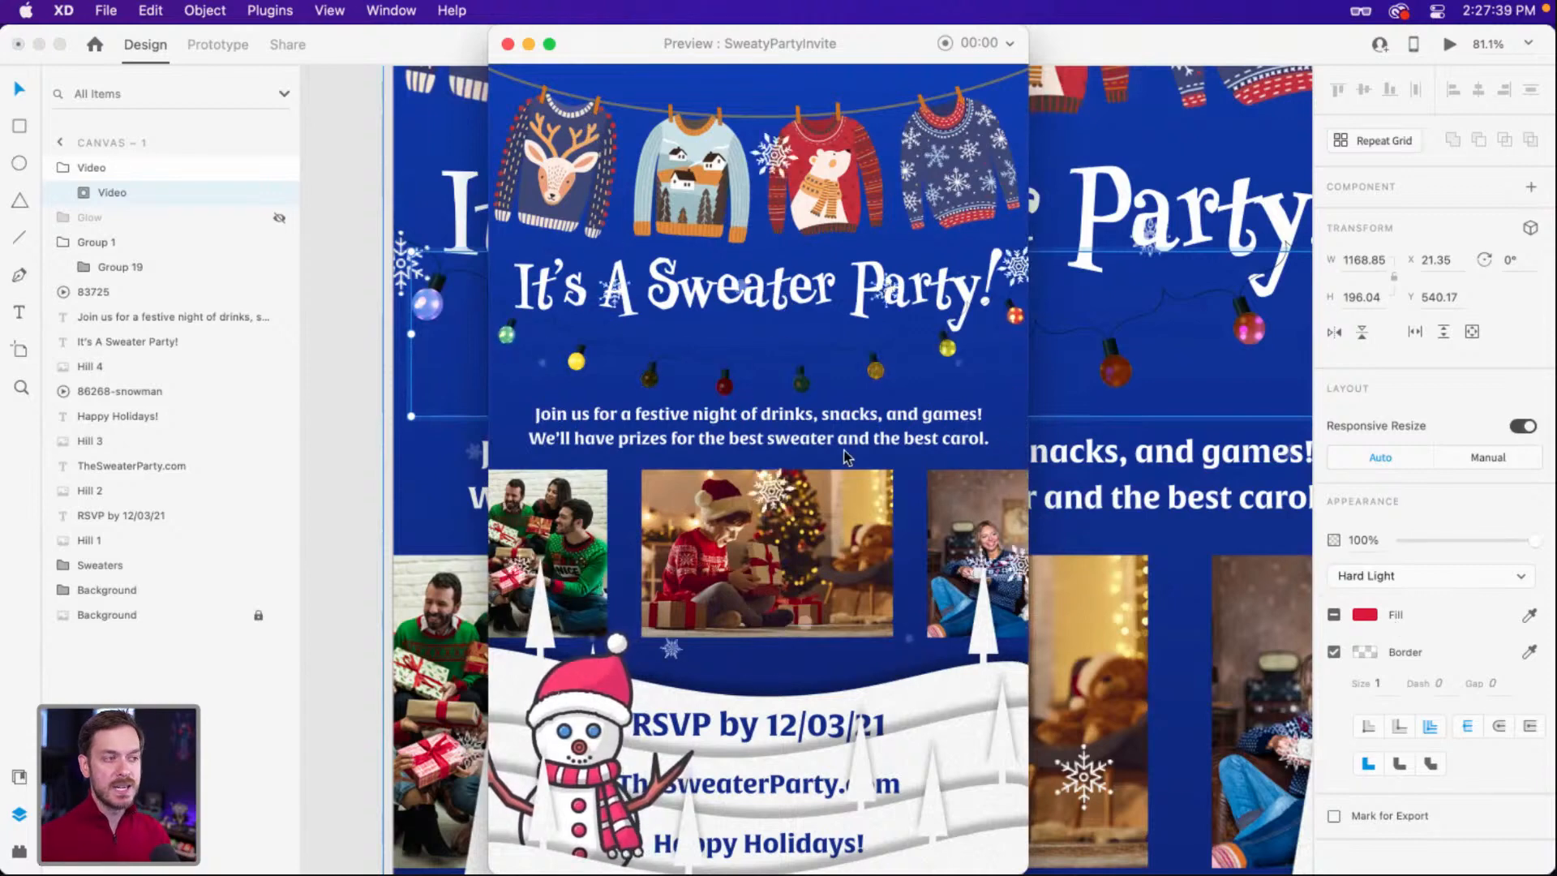
key(super+w)
key(super+z)
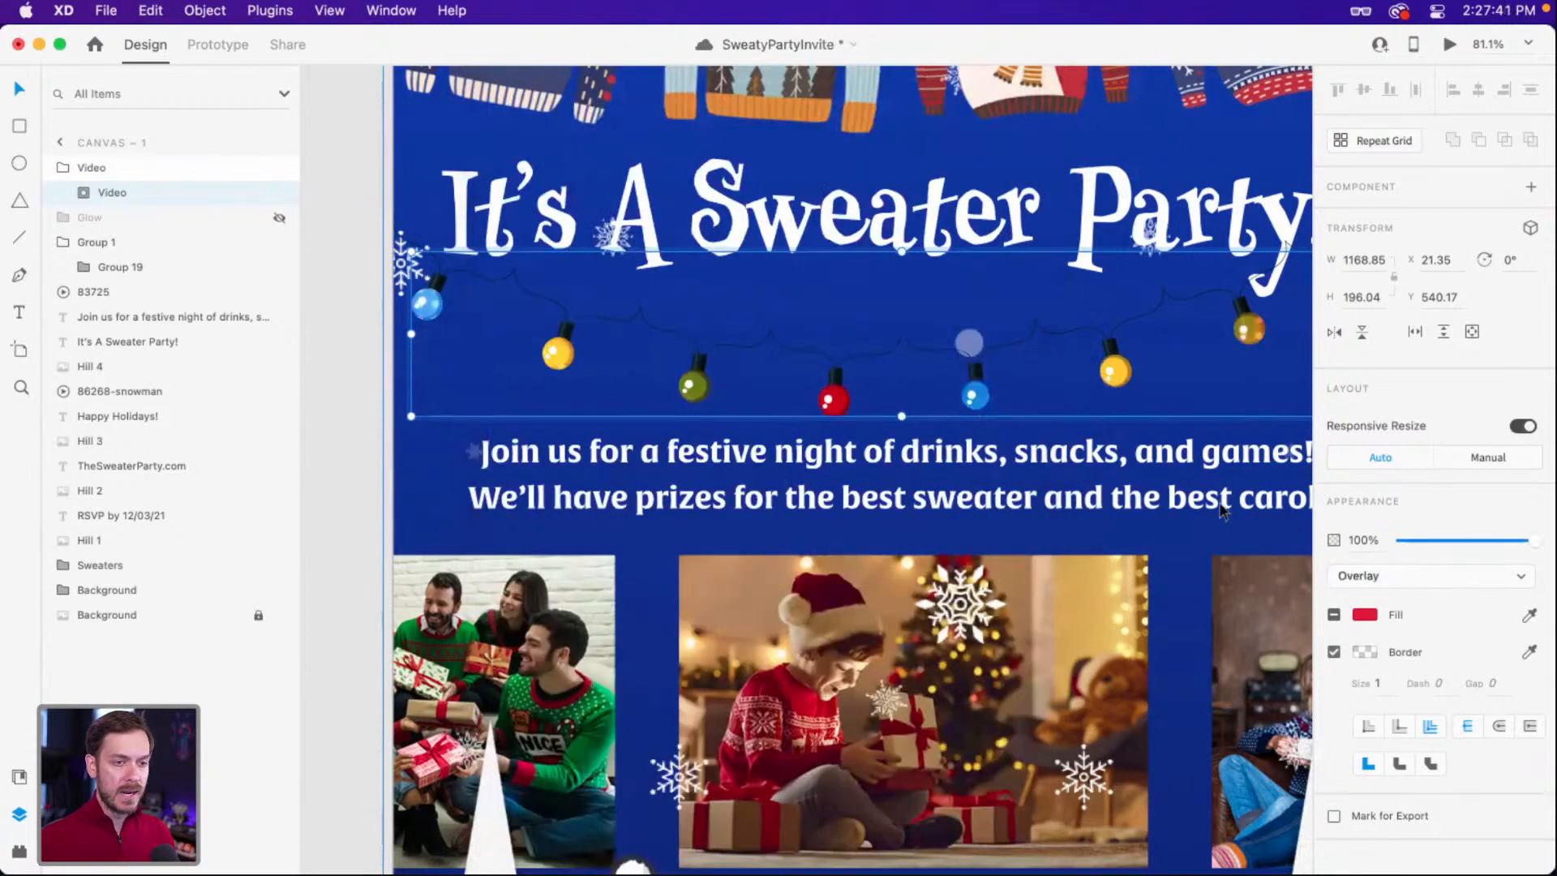
key(super+z)
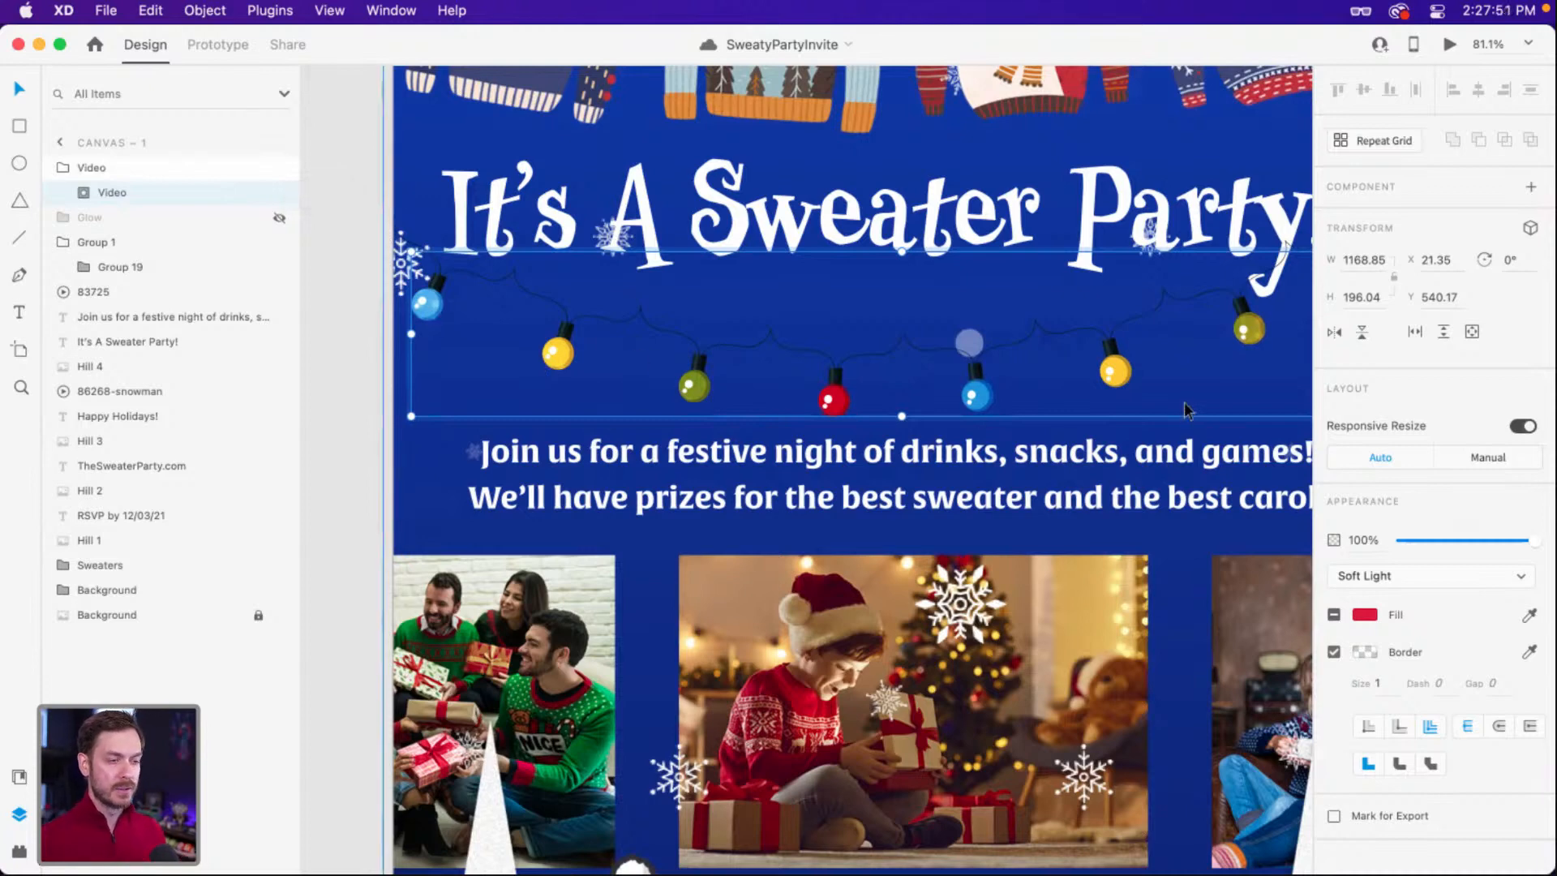
Switch to Finder to review the AdobeStock_239588660.mp4 footage, and return to the XD document.
key(super+Tab)
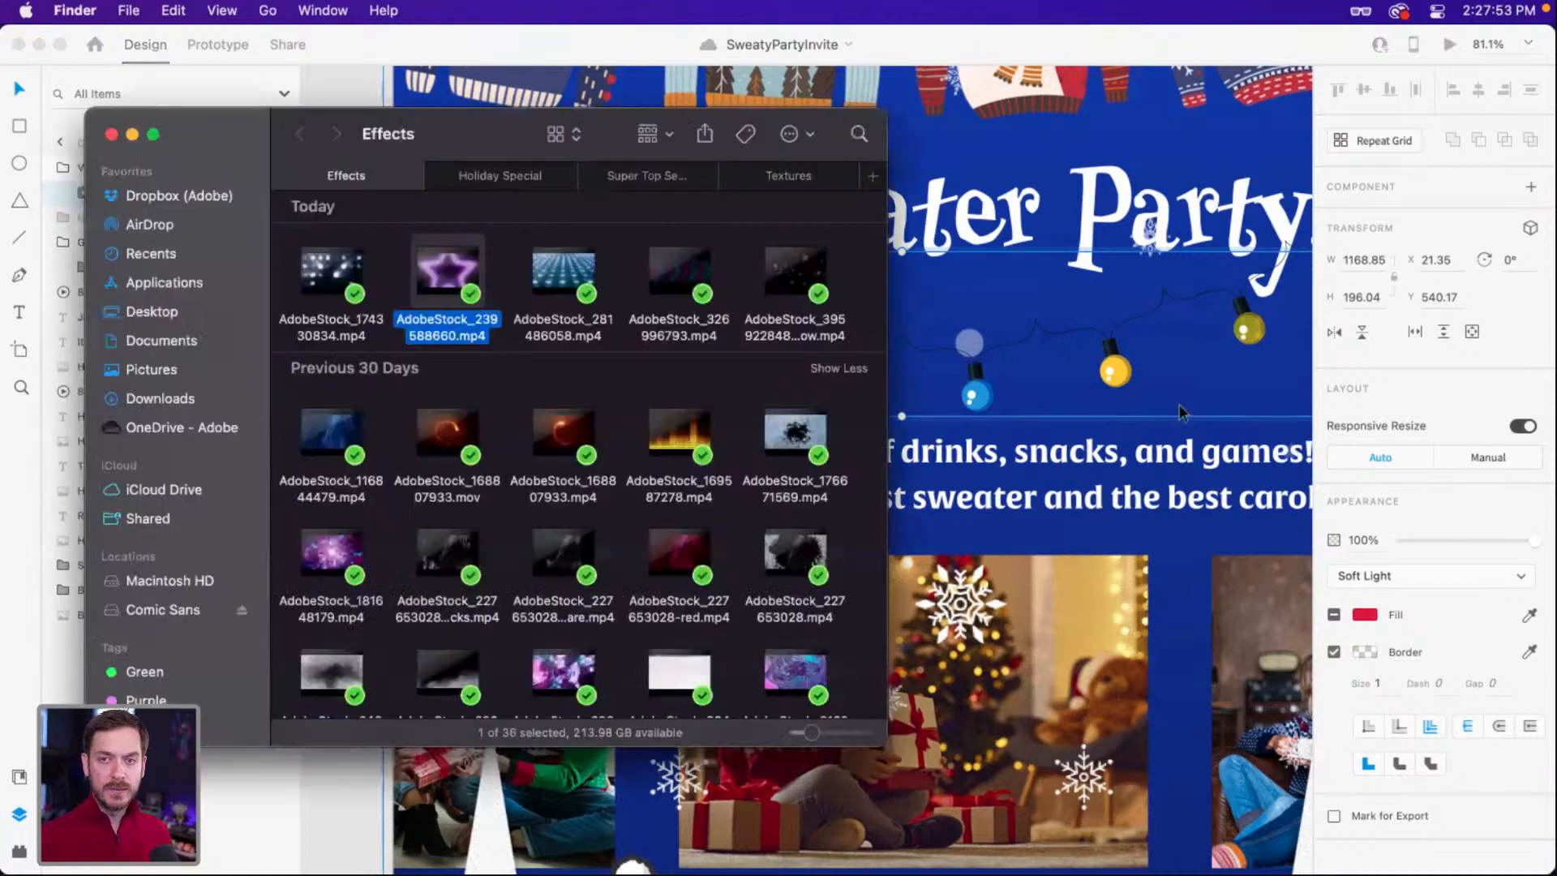
key(space)
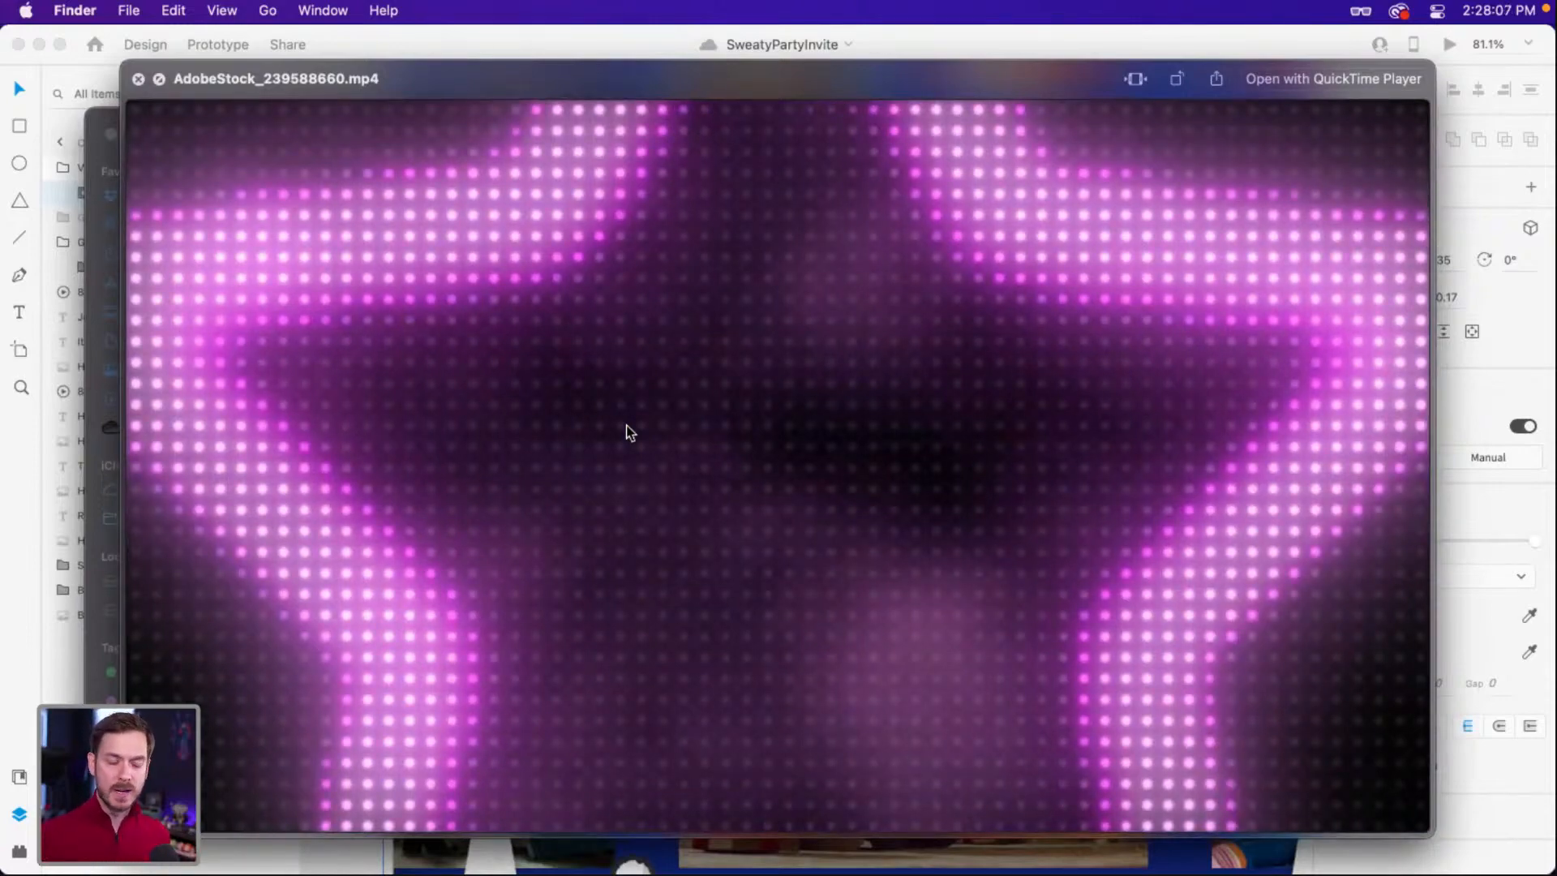
key(space)
click(981, 401)
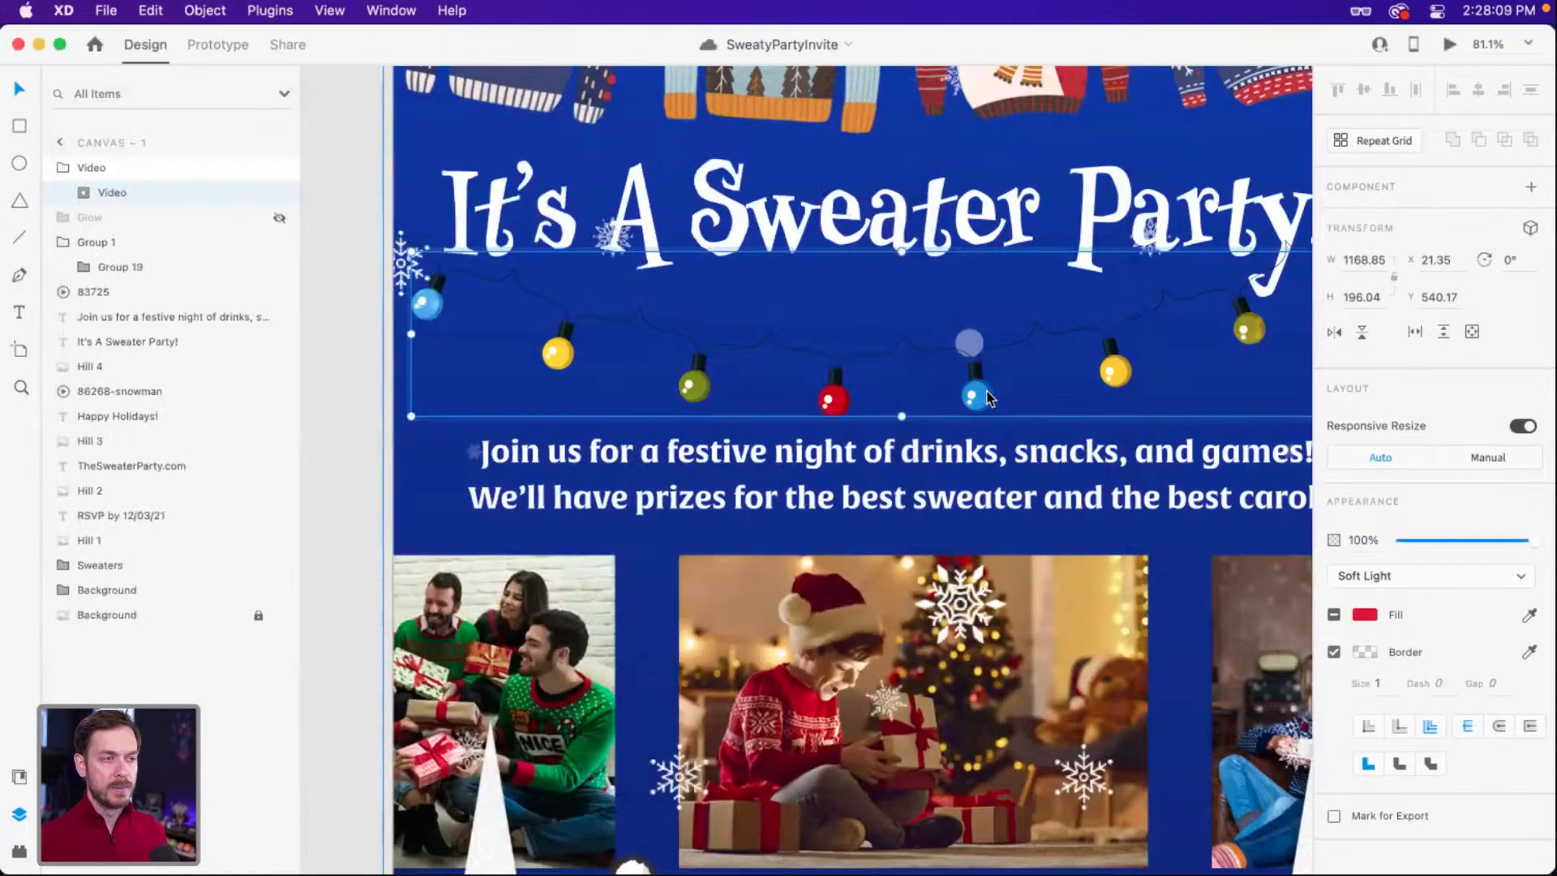
Hide the Video group and select the first blue bulb's shape in the light string.
click(279, 168)
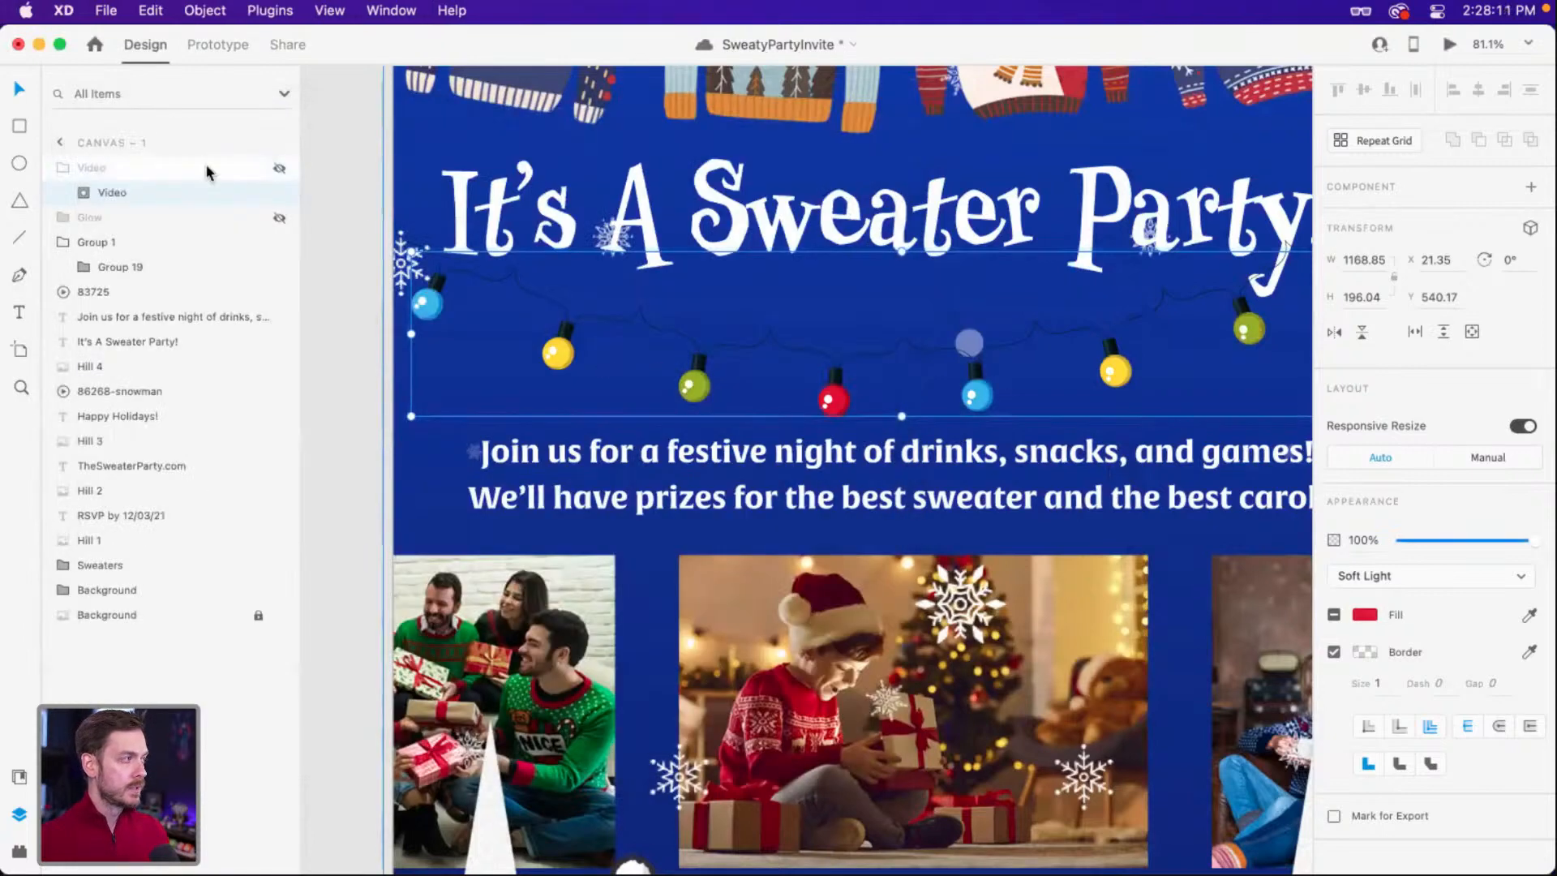
super+click(436, 314)
scroll(435, 314, up, 6)
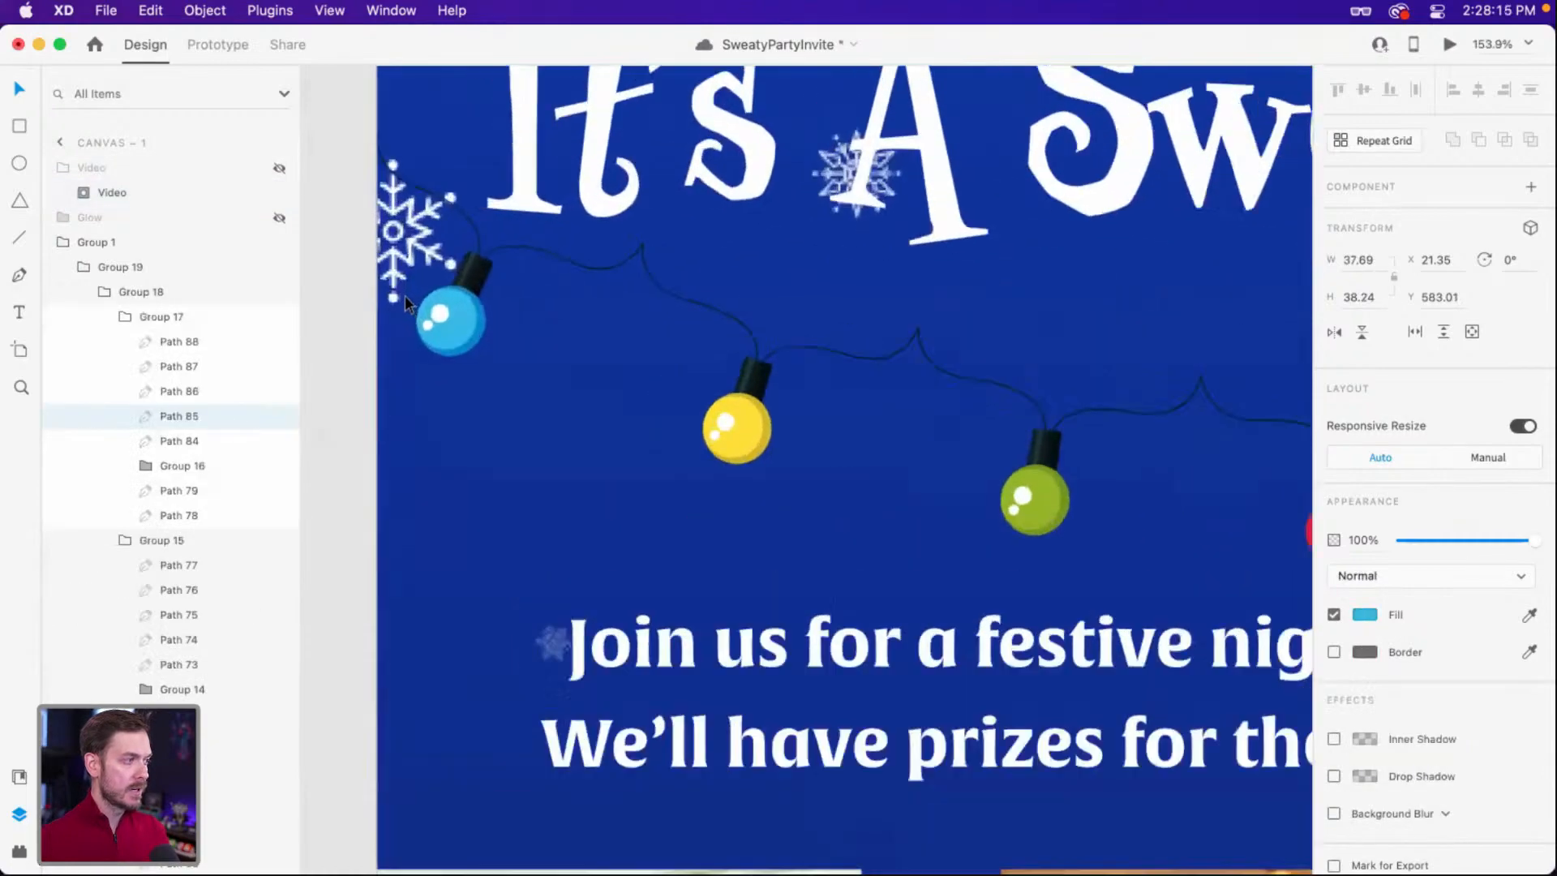
Change the fill of the first blue bulb's main shape to gray #868686.
scroll(448, 314, left, 3)
click(1364, 615)
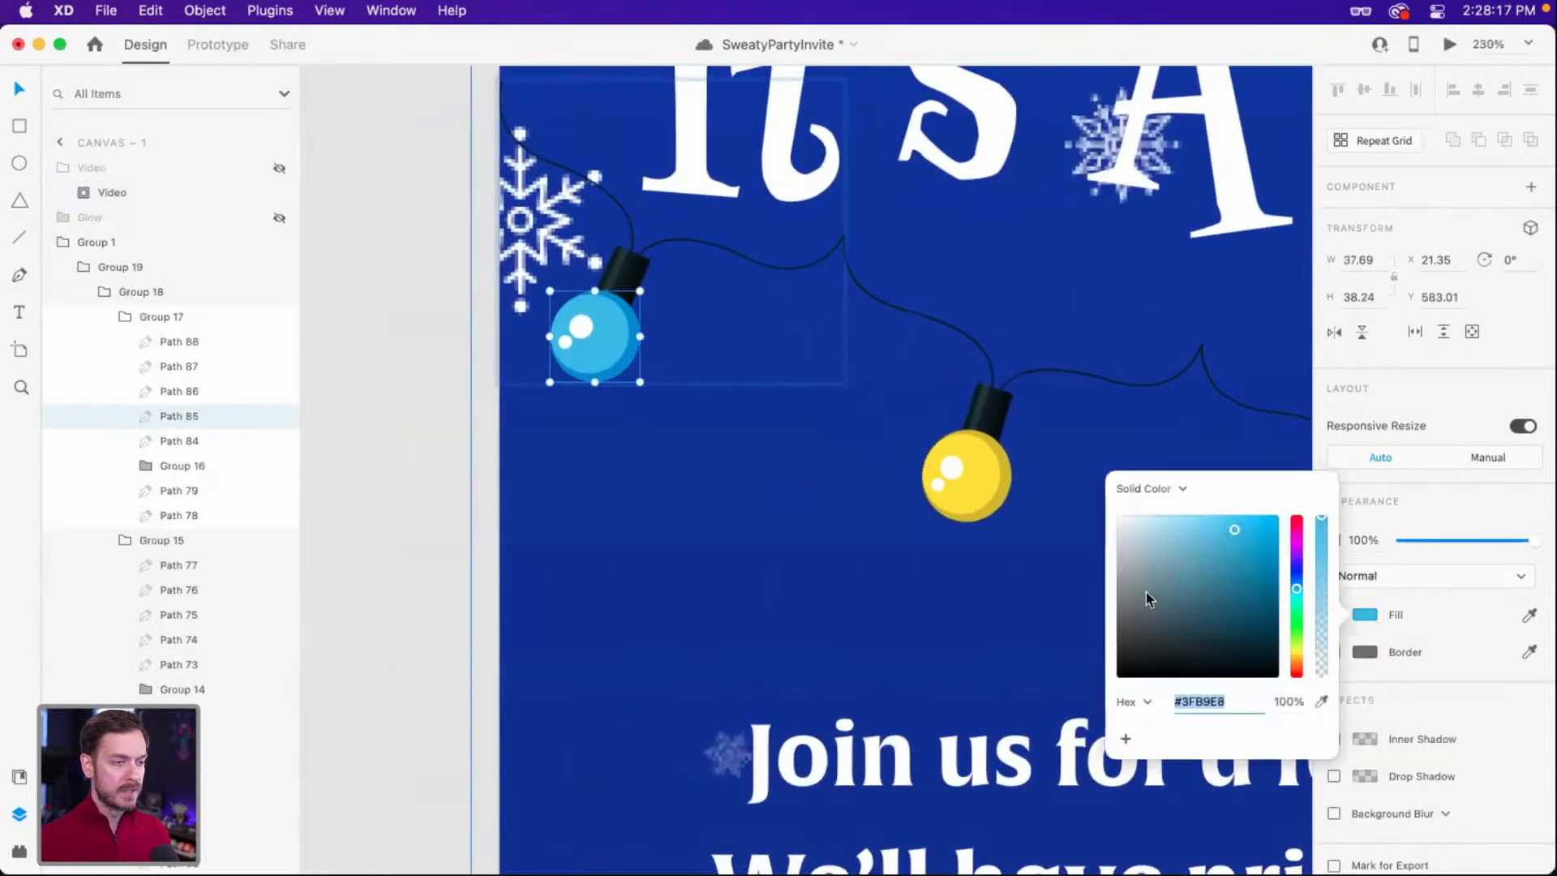
drag(1146, 599, 1079, 598)
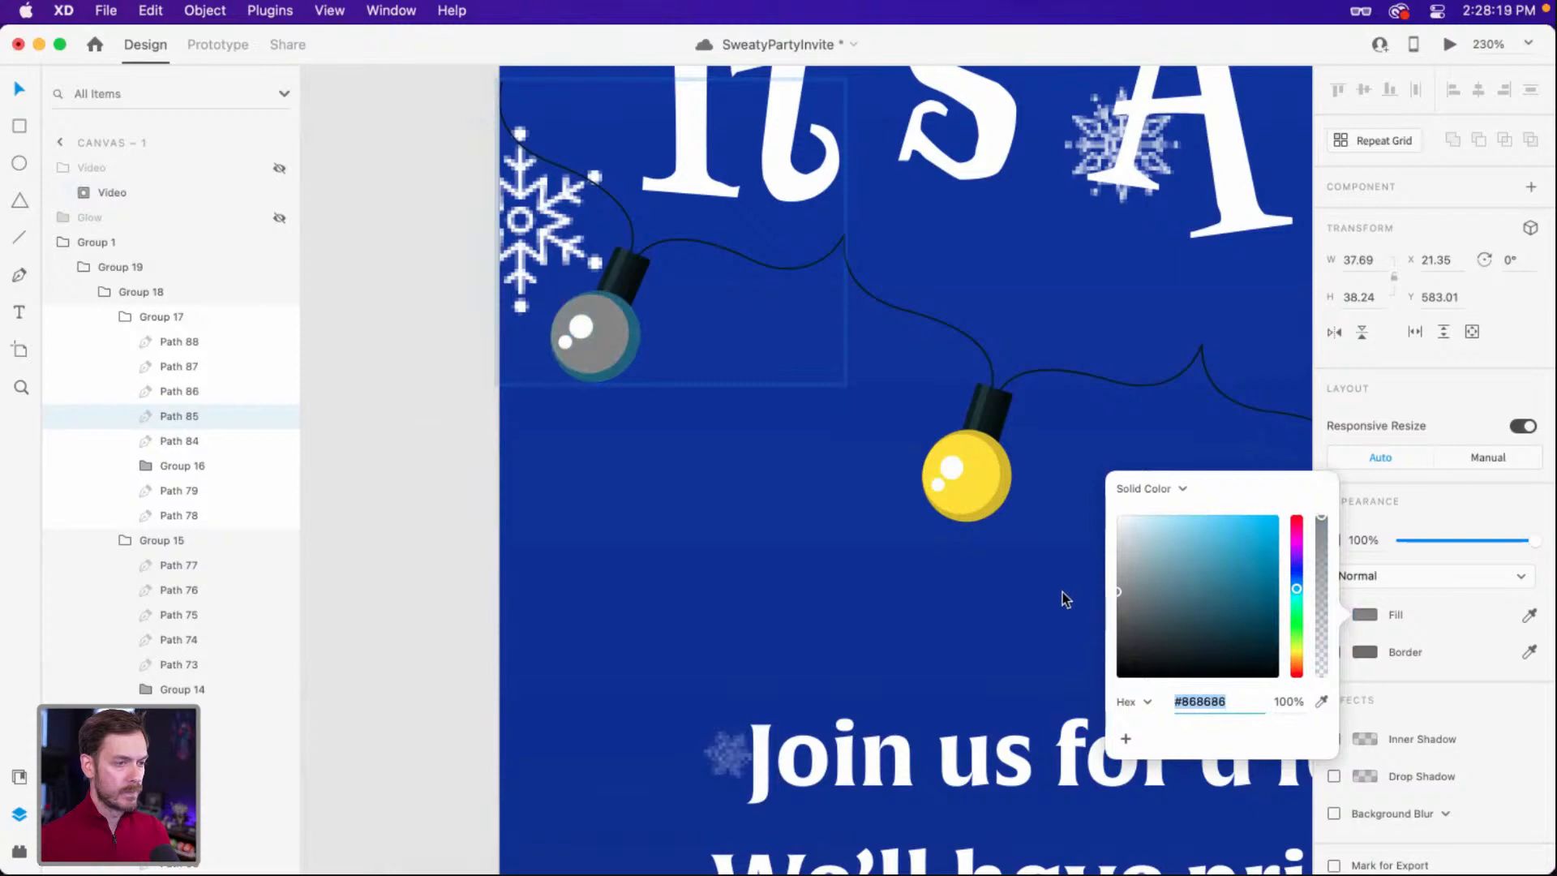
click(1446, 491)
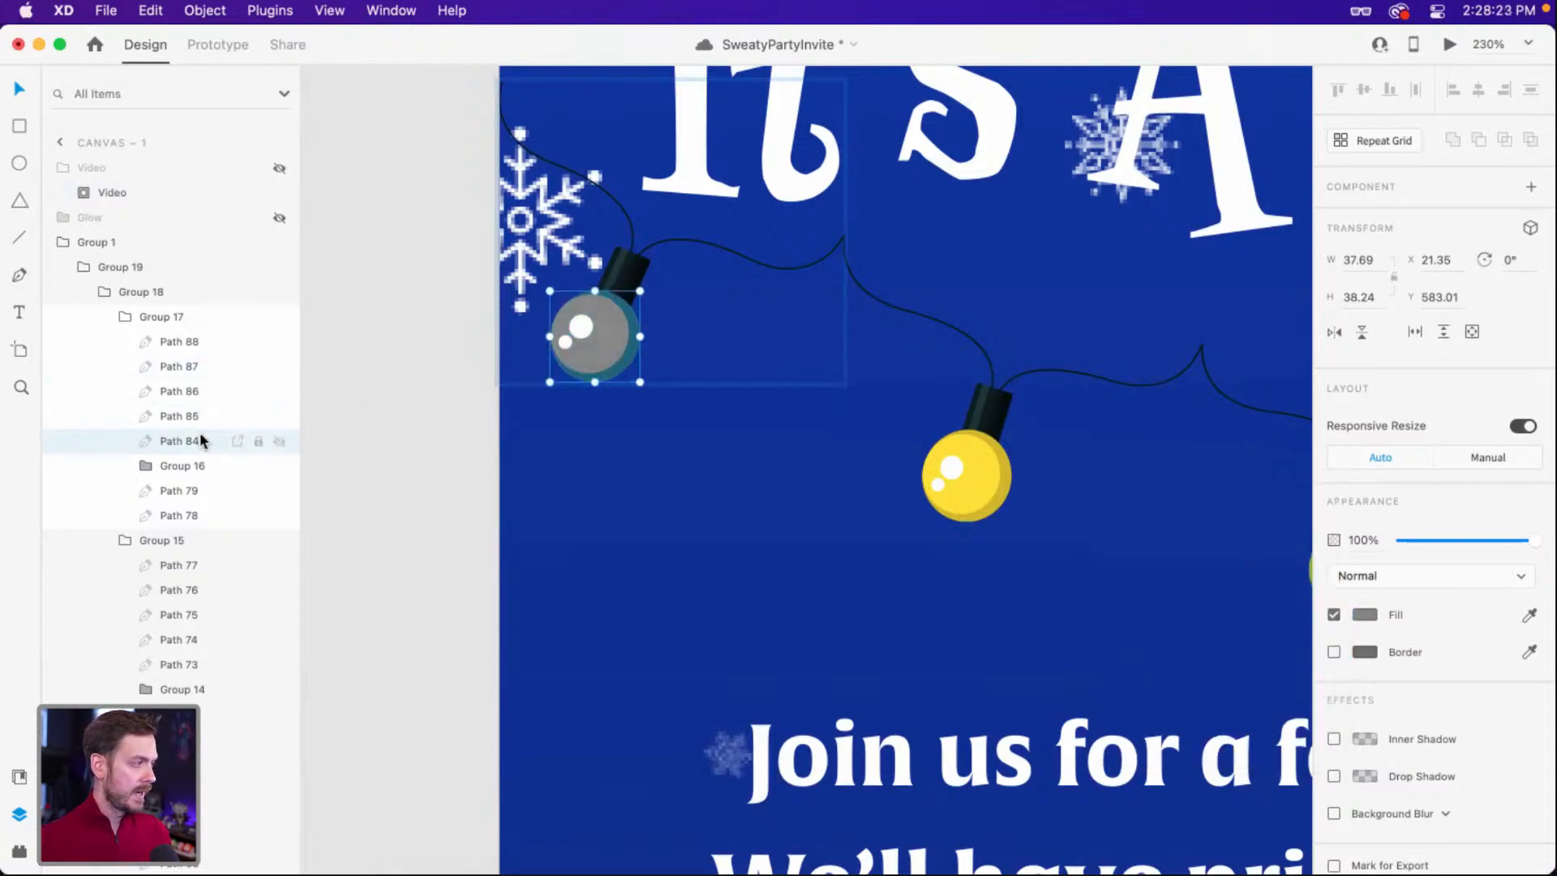
Toggle Path 84's visibility to identify it, and delete this blue backing shape from the first bulb.
click(276, 442)
click(276, 442)
click(276, 441)
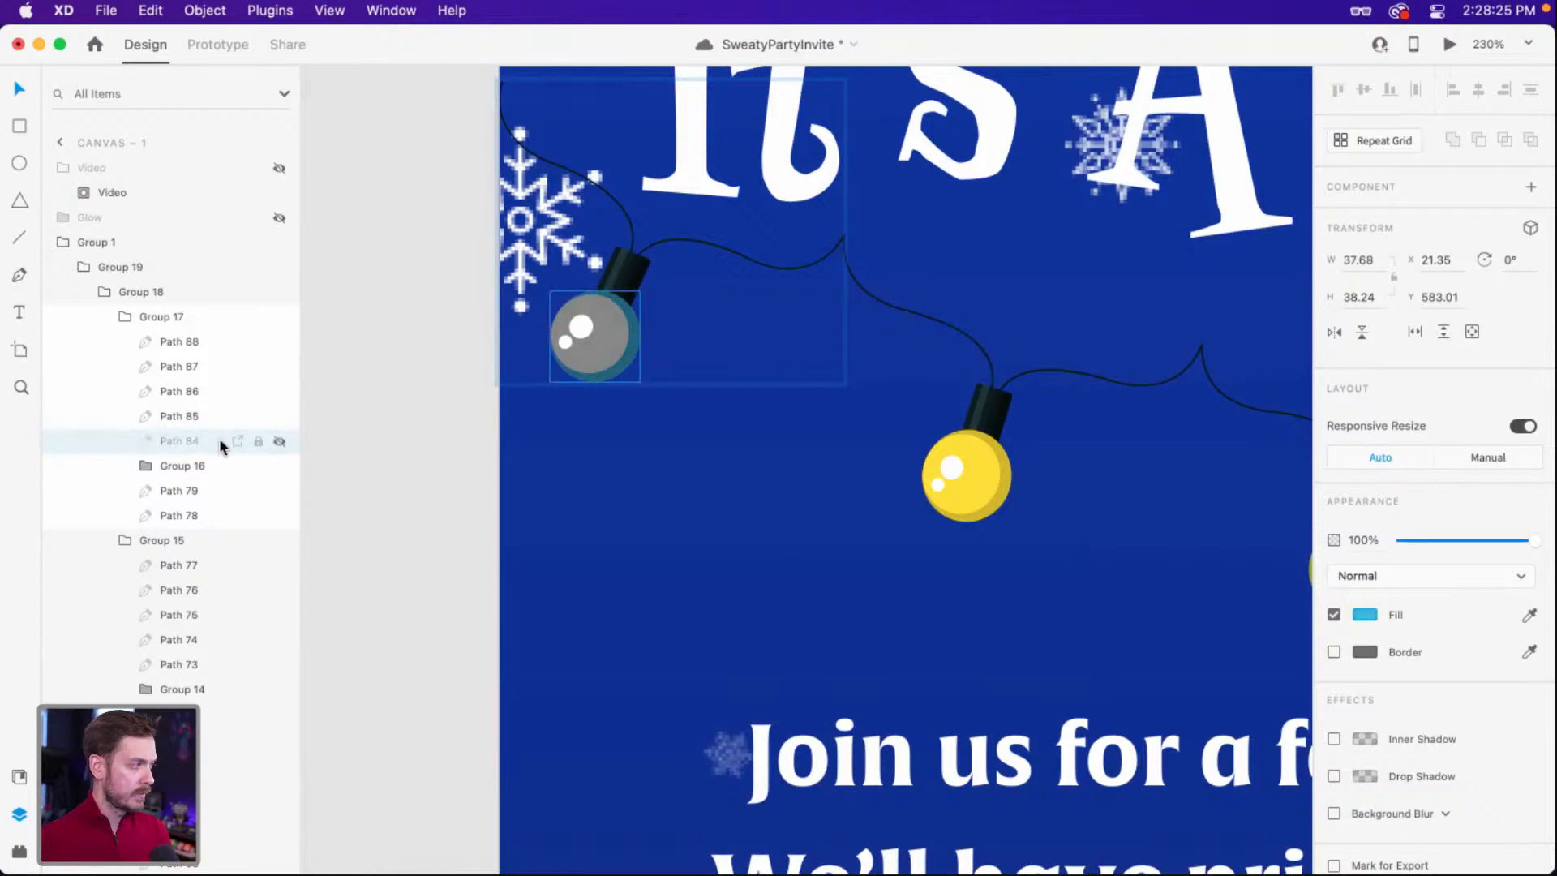
key(Delete)
Change the fill of the first bulb's Multiply shading shape, Path 86, to light gray #D5D5D5.
click(235, 392)
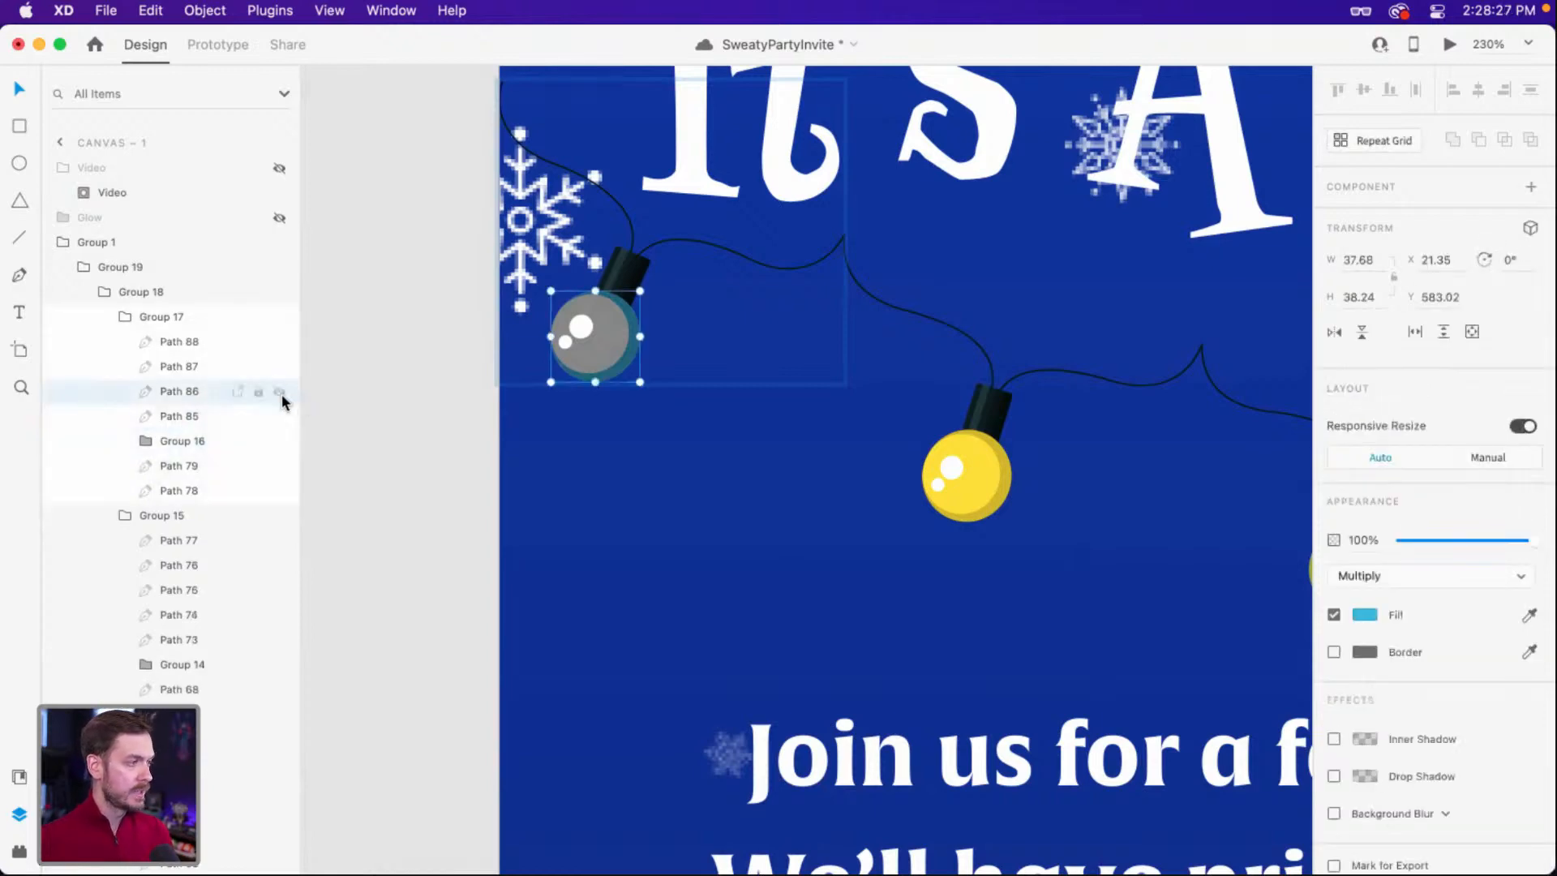
click(1359, 615)
drag(1160, 588, 1047, 549)
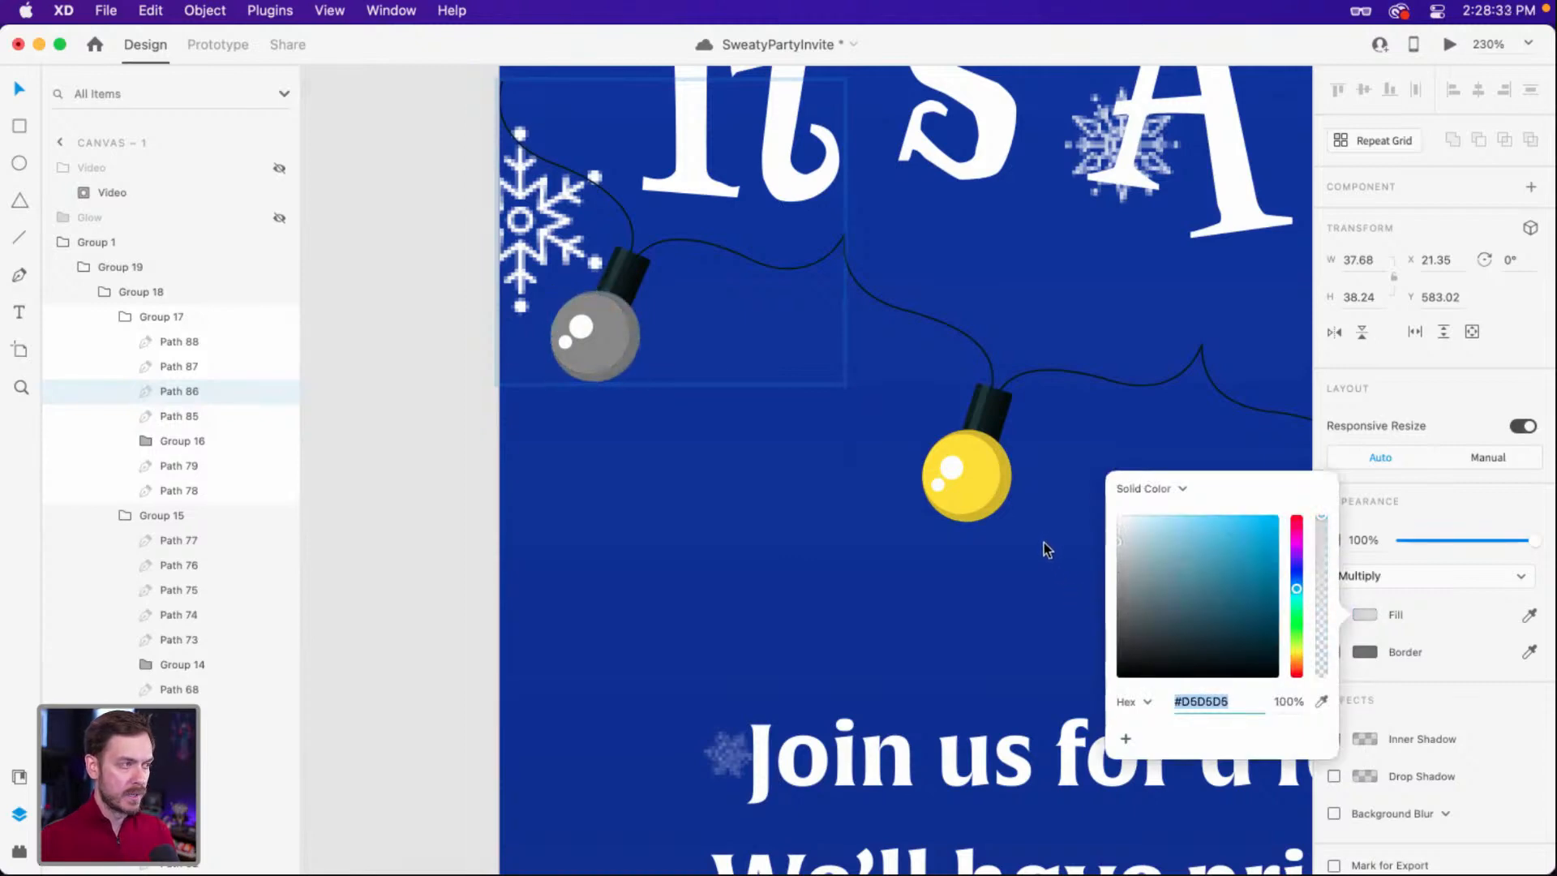
click(1477, 387)
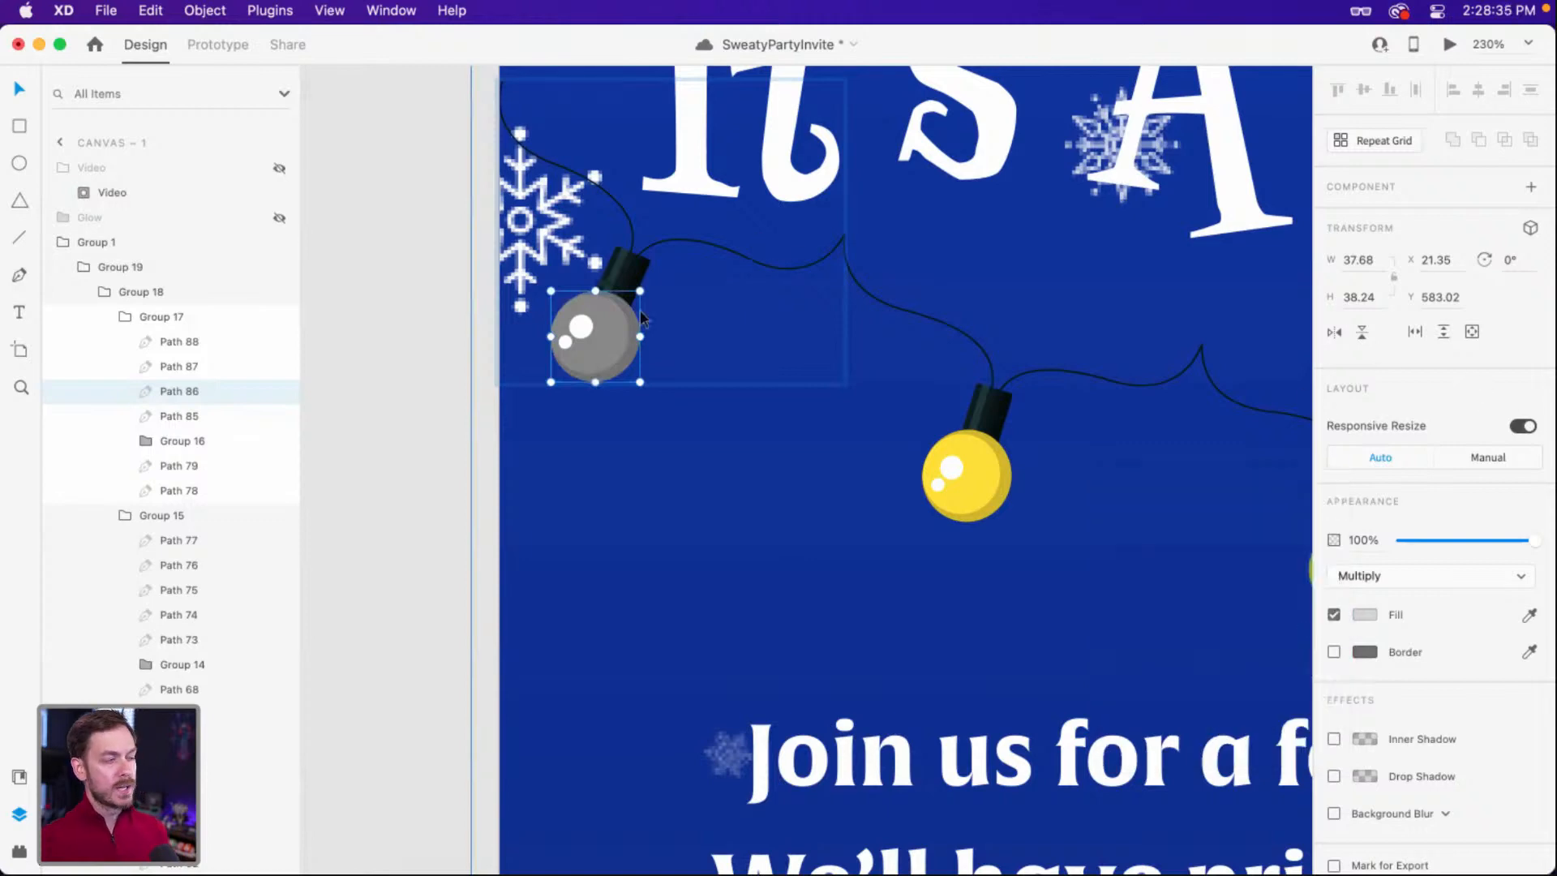
Copy the gray main shape, Path 85, and paste its appearance onto the main shapes of the other seven bulbs.
click(193, 416)
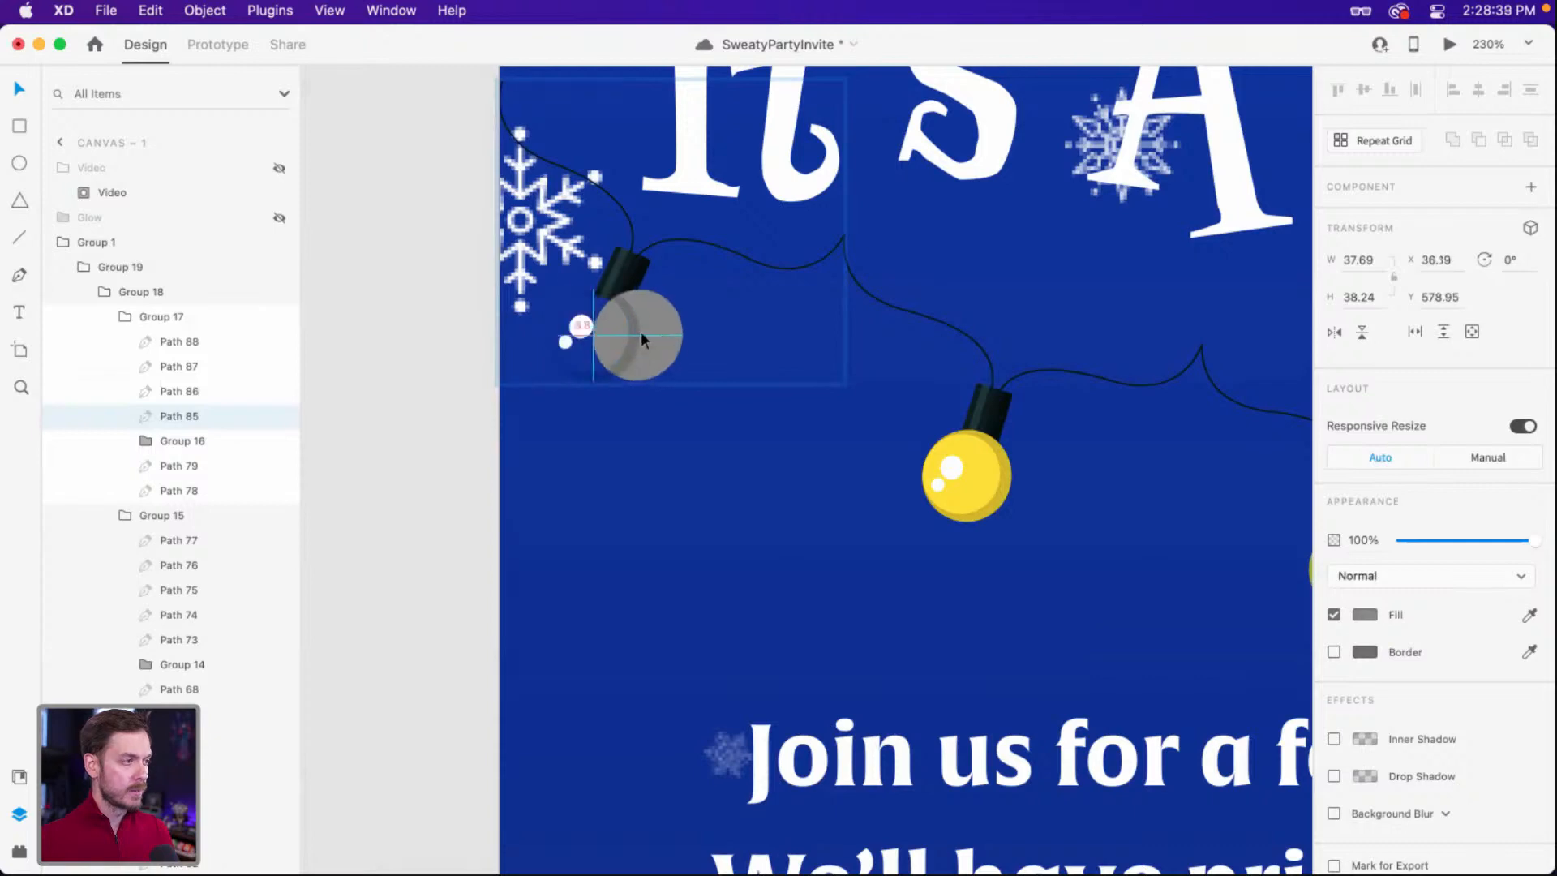
click(969, 477)
scroll(1053, 486, right, 10)
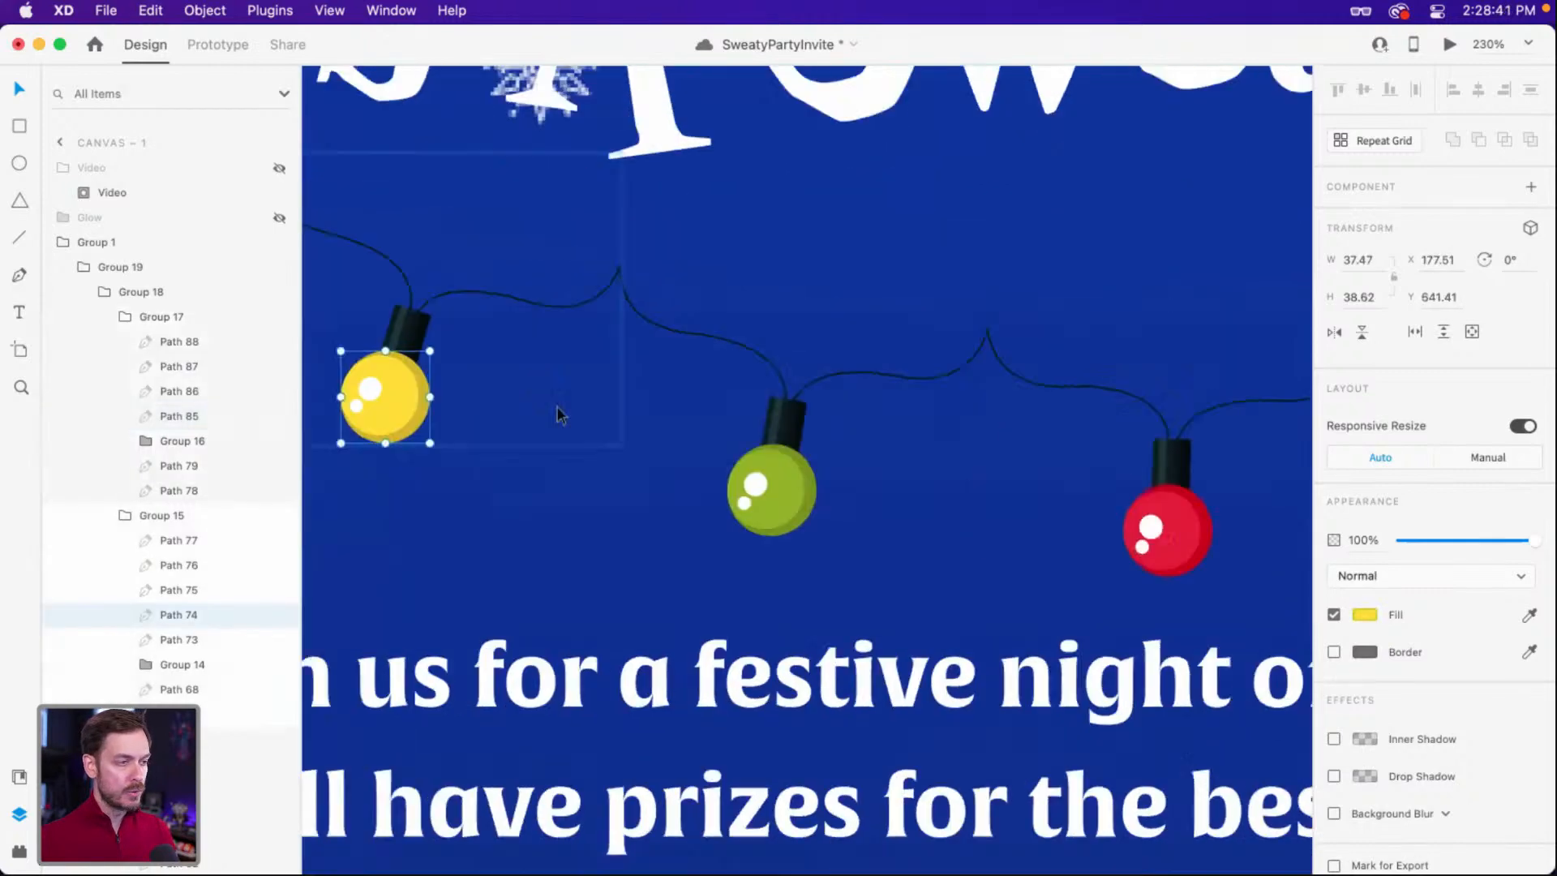
shift+click(709, 463)
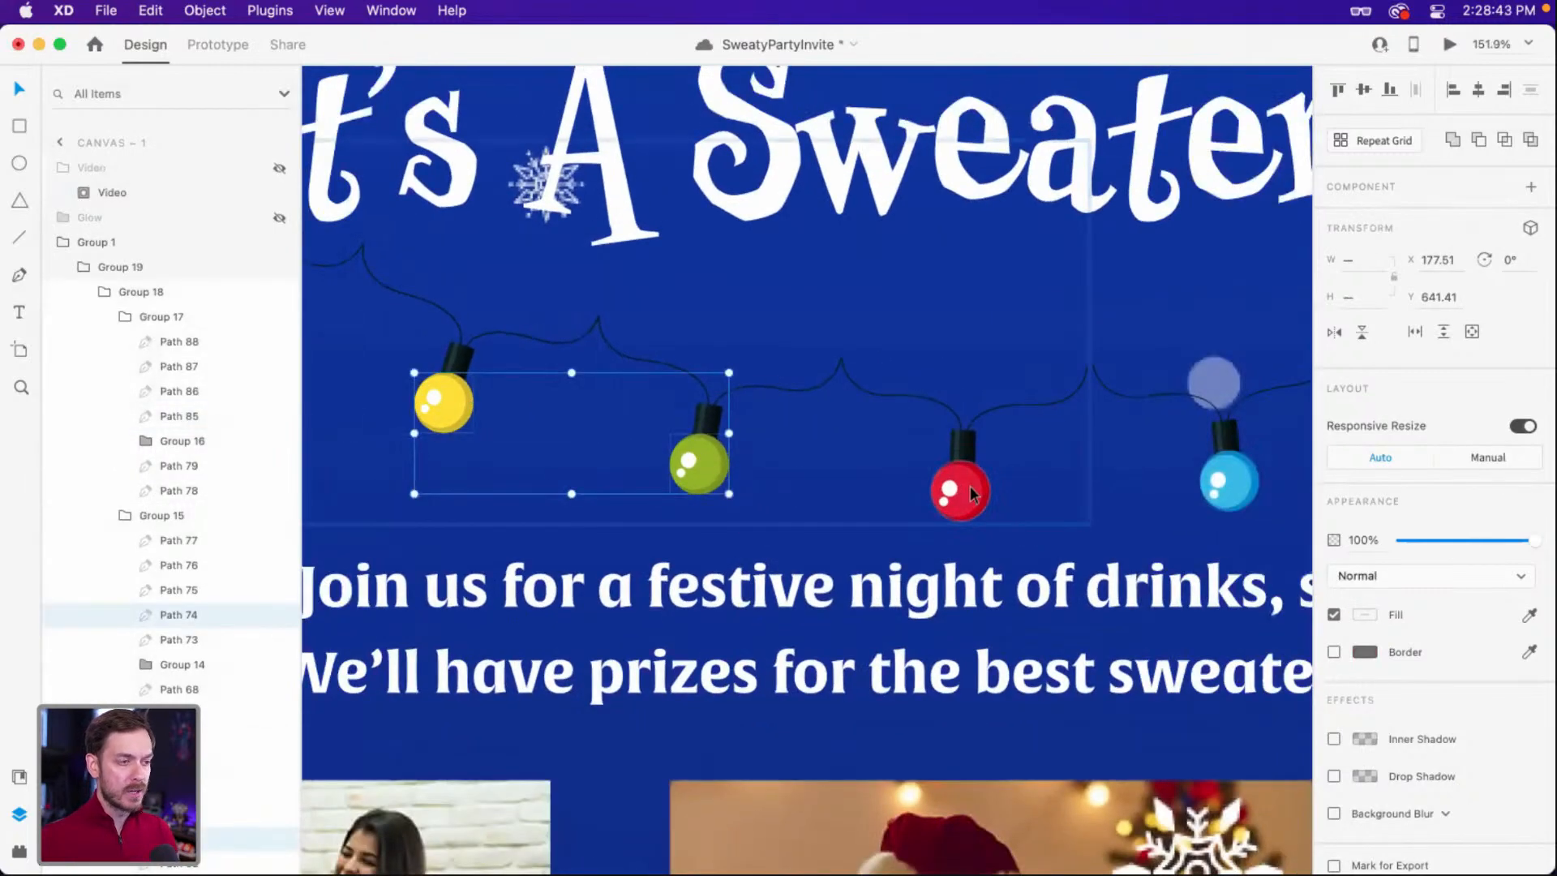
shift+click(961, 491)
shift+click(1232, 480)
scroll(1225, 482, right, 5)
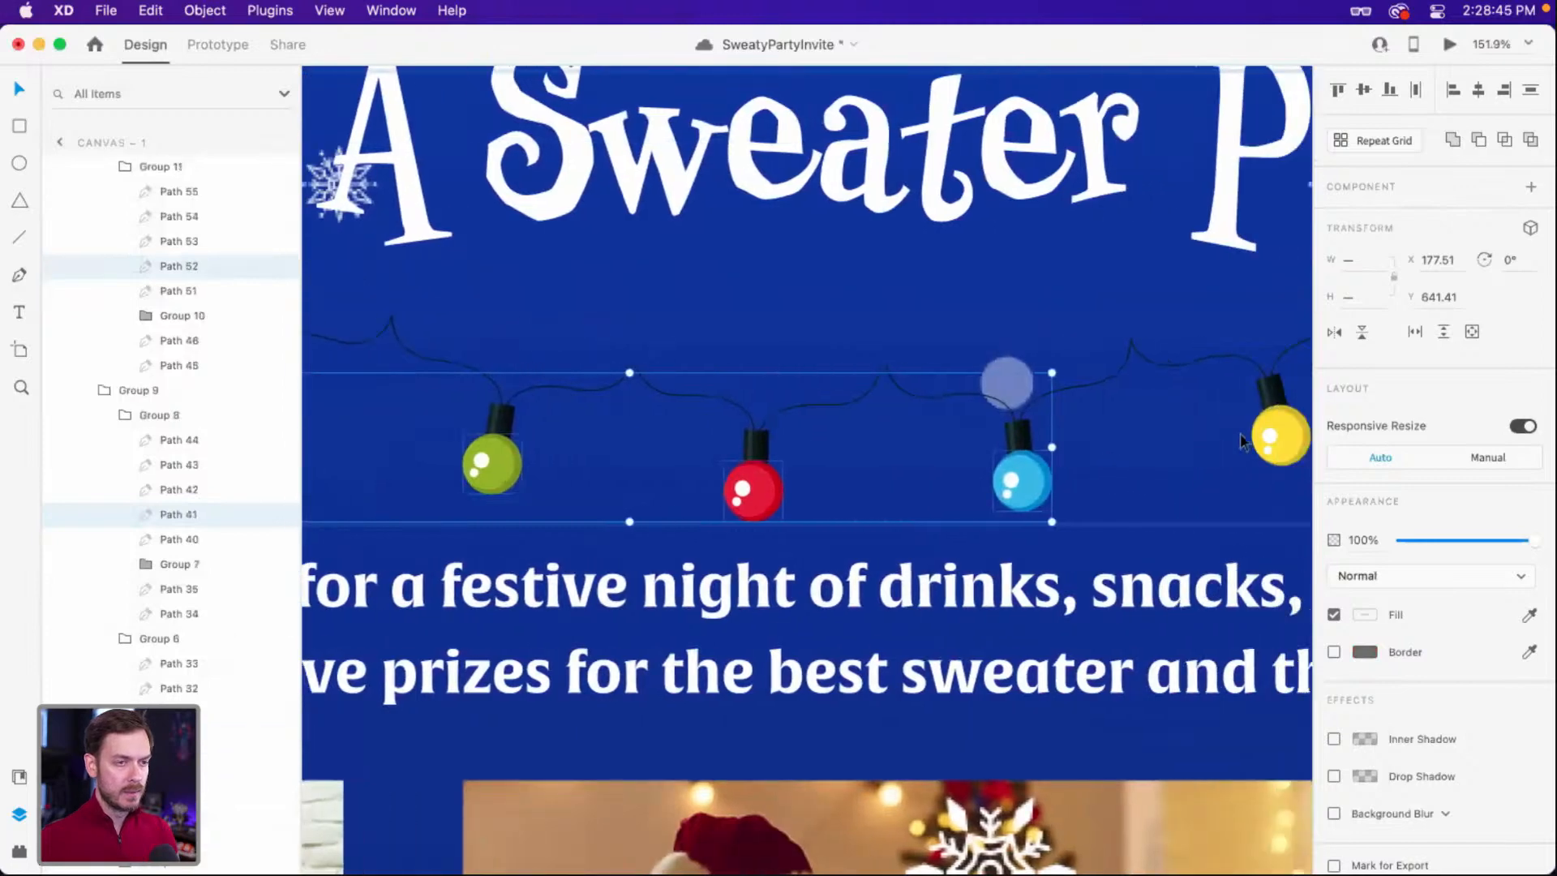
shift+click(1293, 441)
scroll(1232, 406, right, 9)
shift+click(1168, 350)
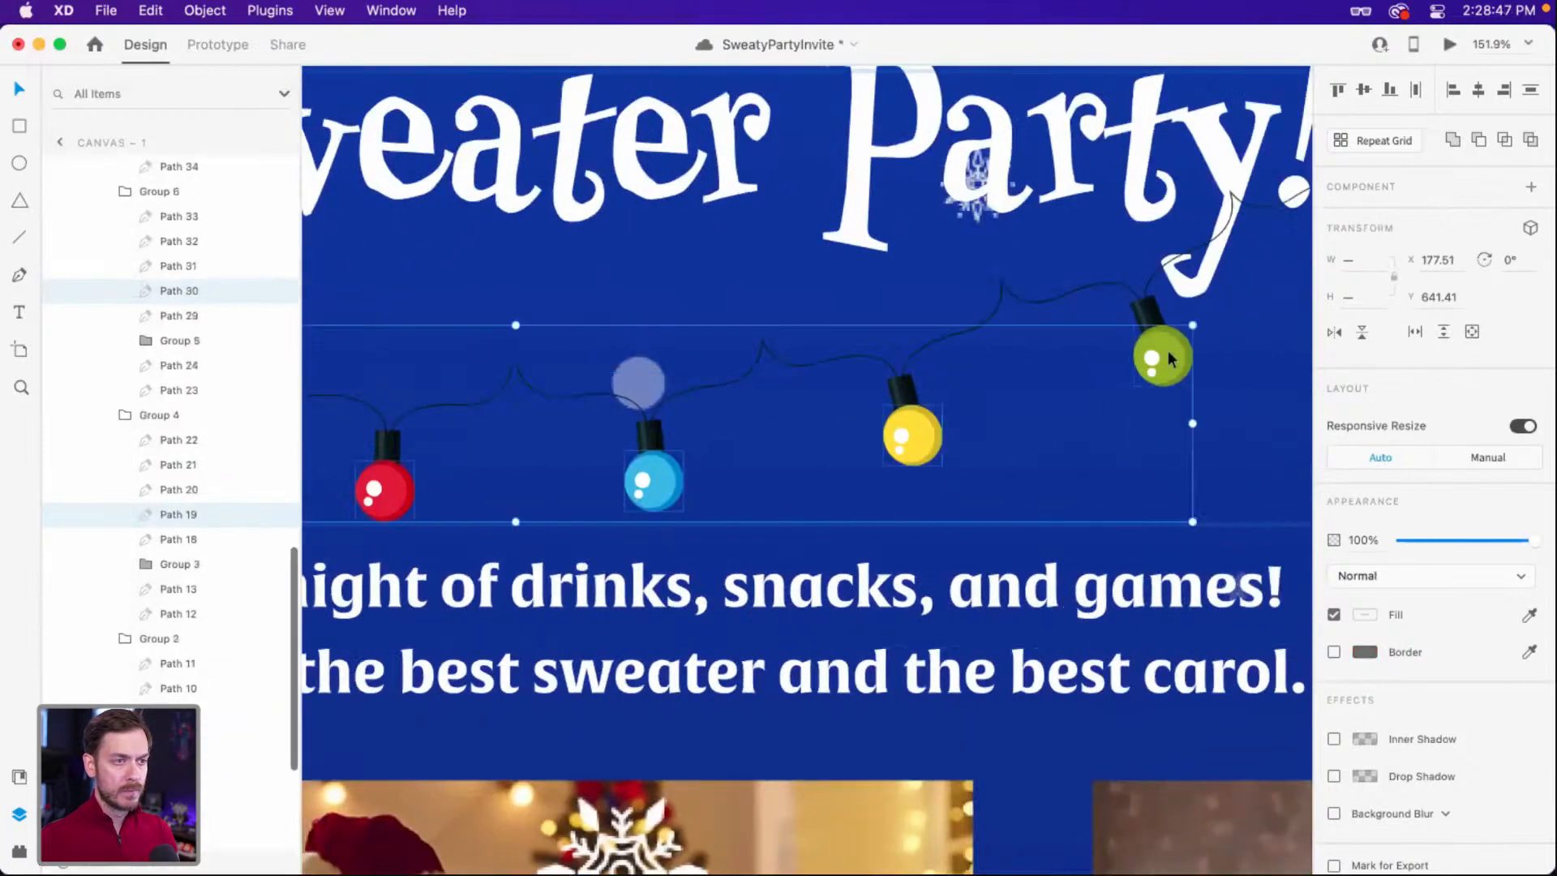
scroll(1166, 358, right, 3)
scroll(1166, 357, right, 2)
right_click(1230, 234)
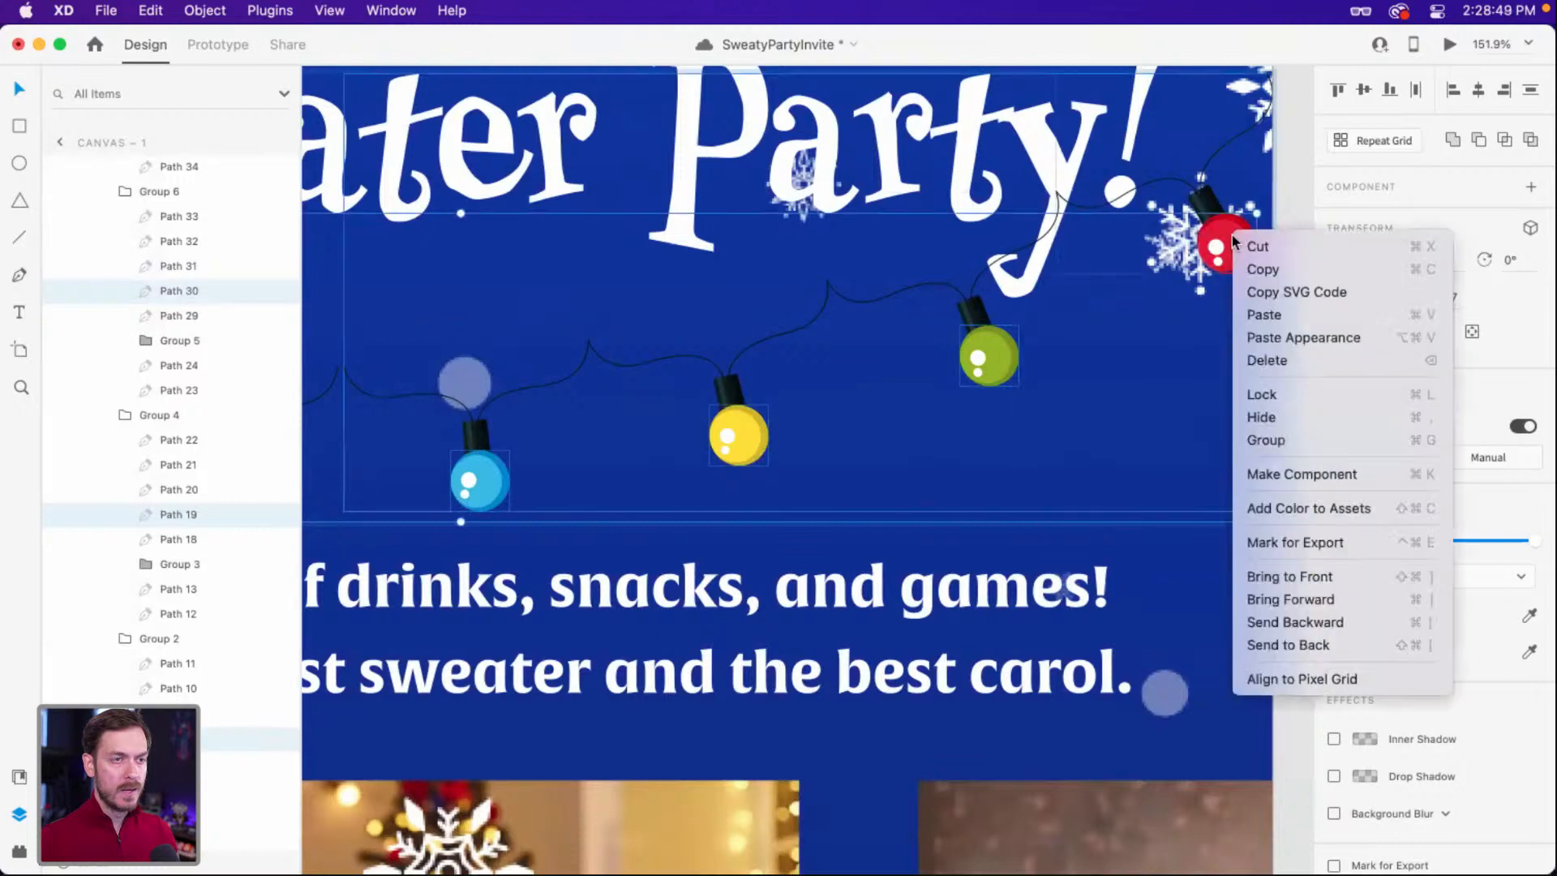
click(1320, 338)
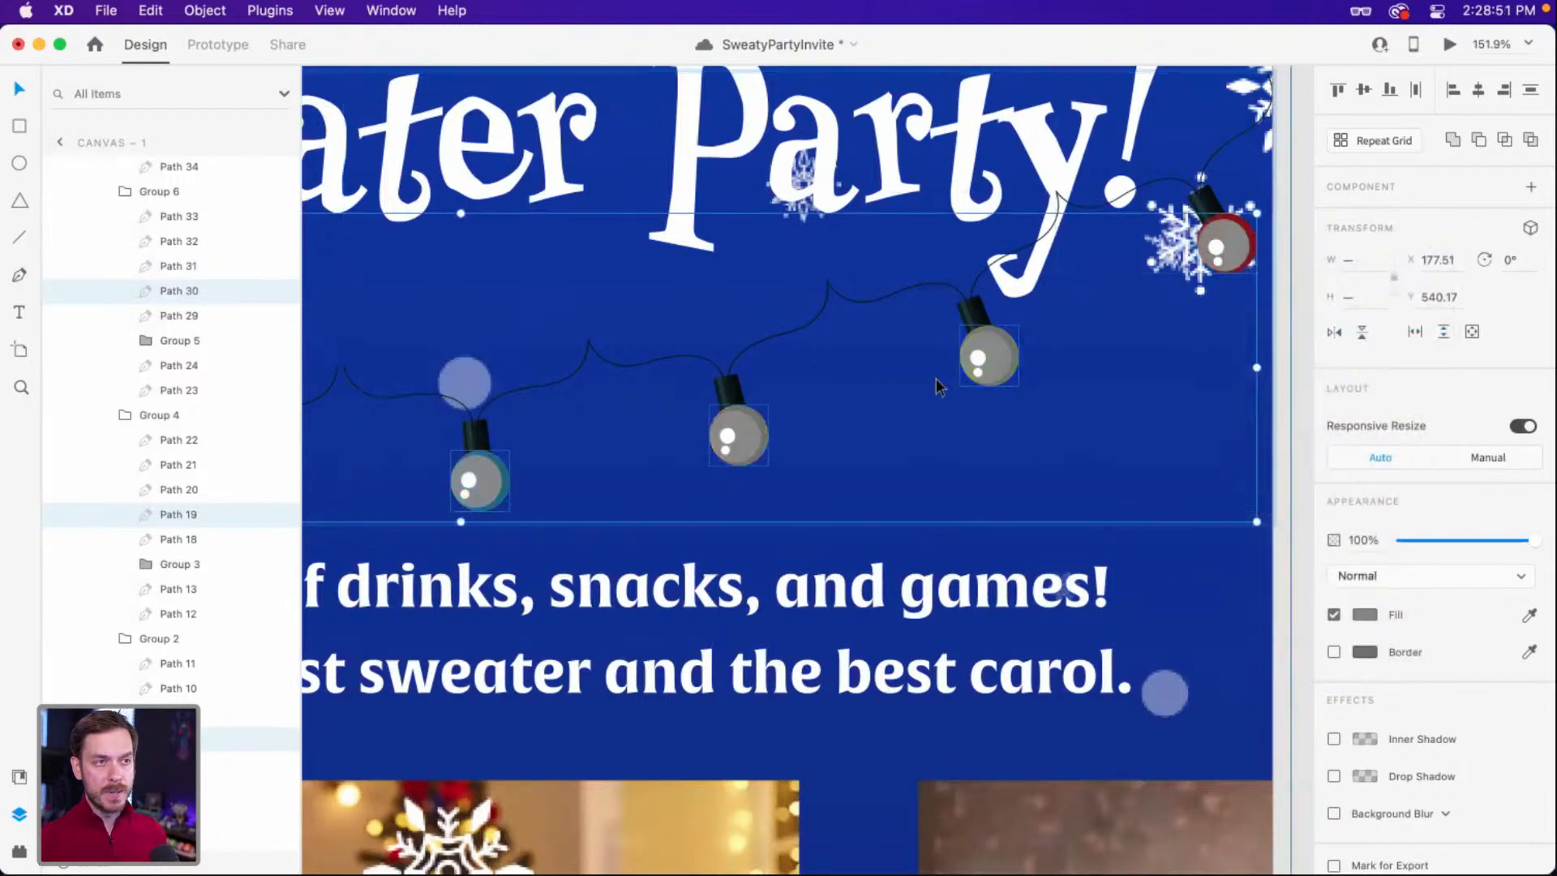
scroll(941, 383, left, 5)
scroll(940, 384, left, 10)
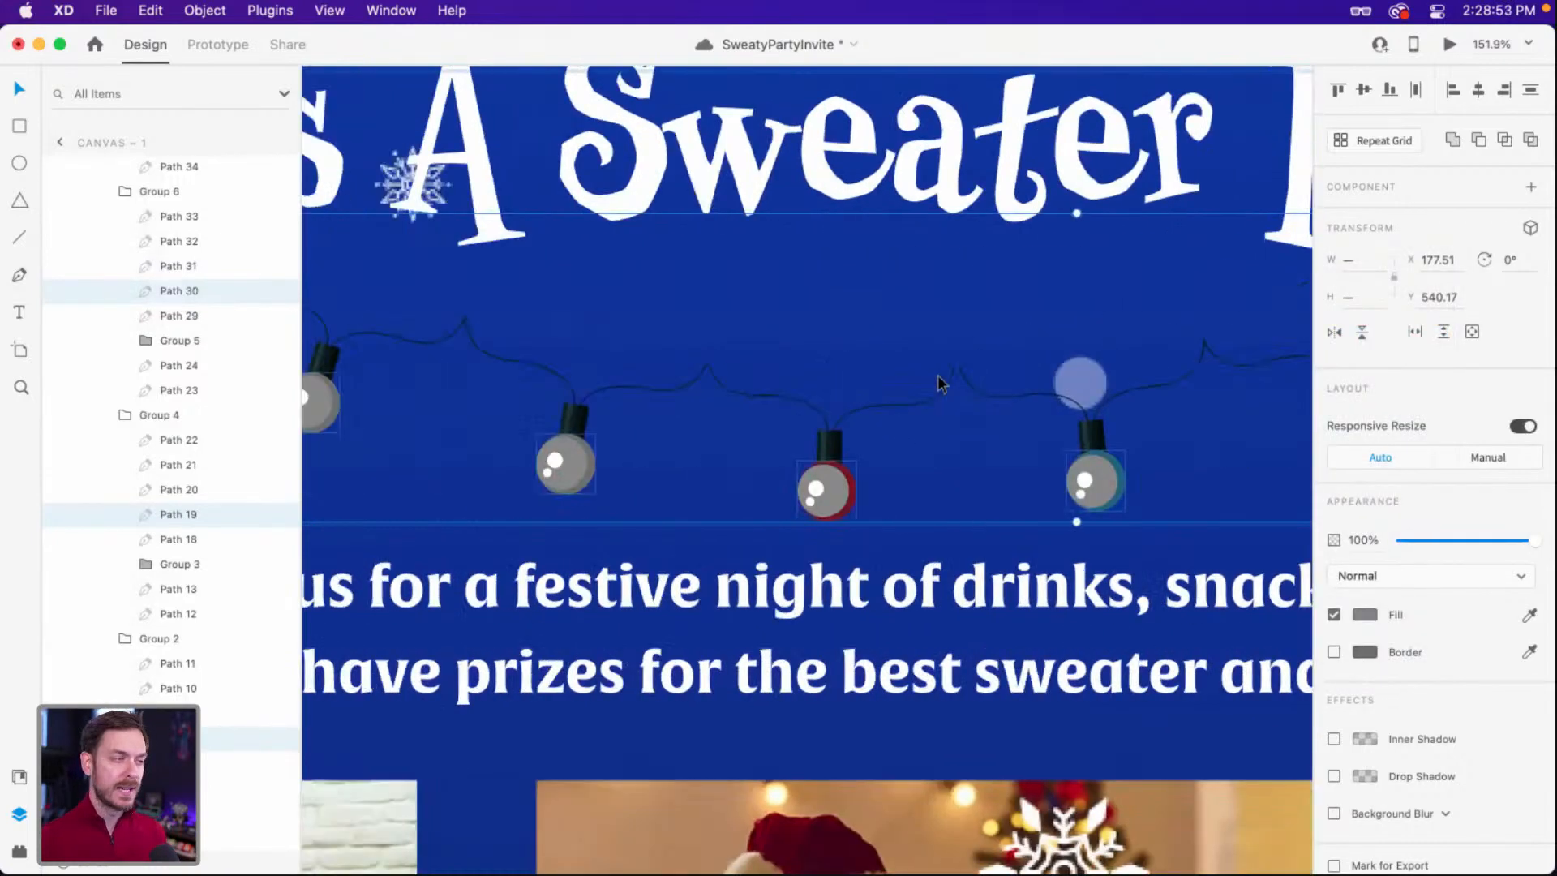
scroll(861, 385, left, 5)
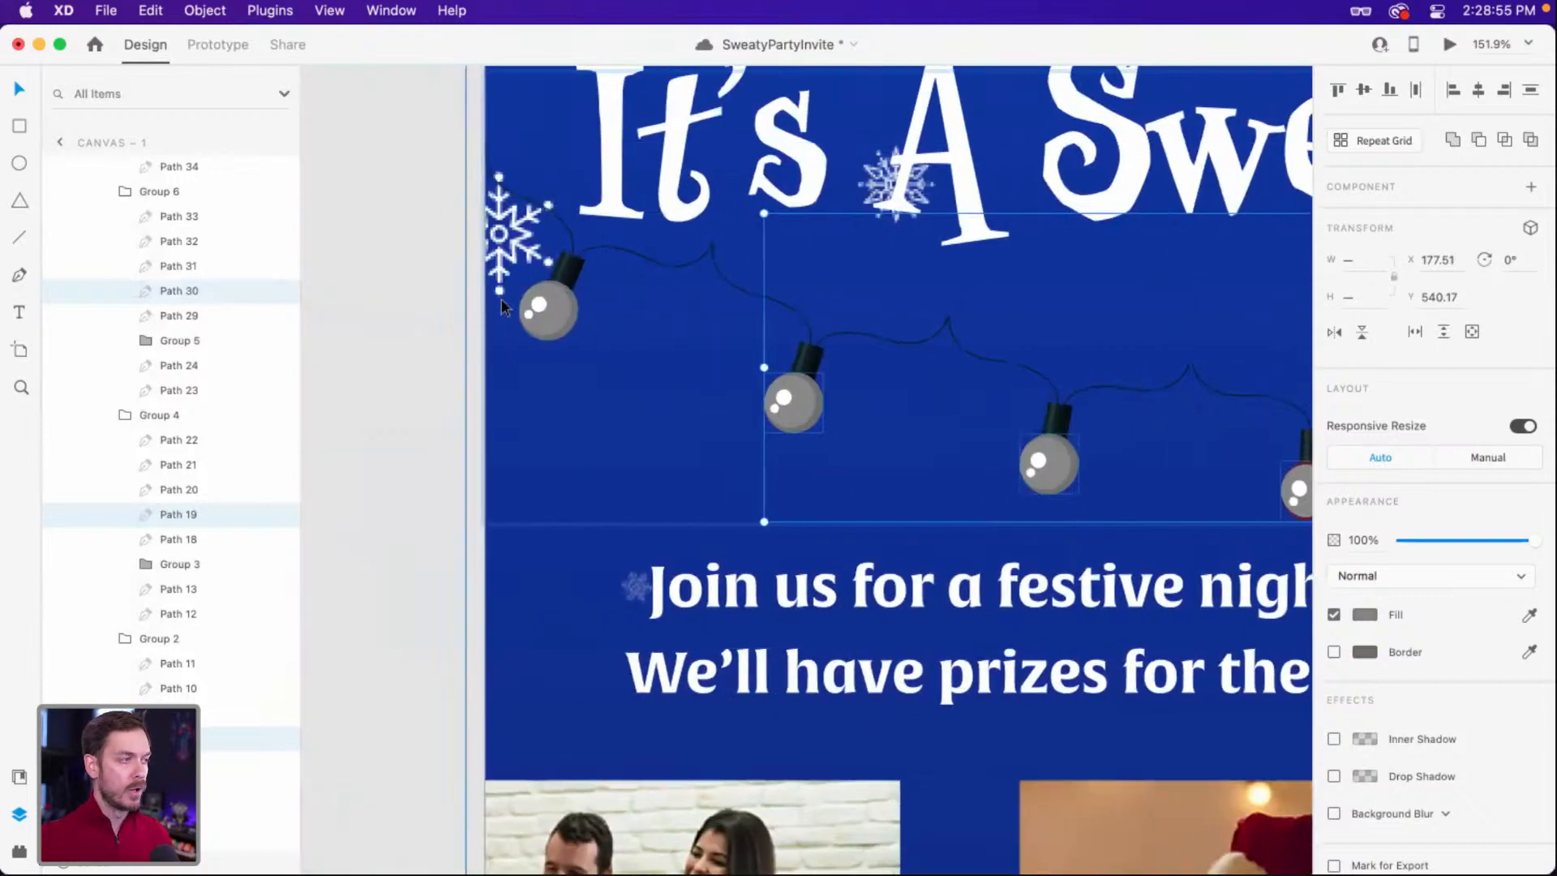
click(560, 310)
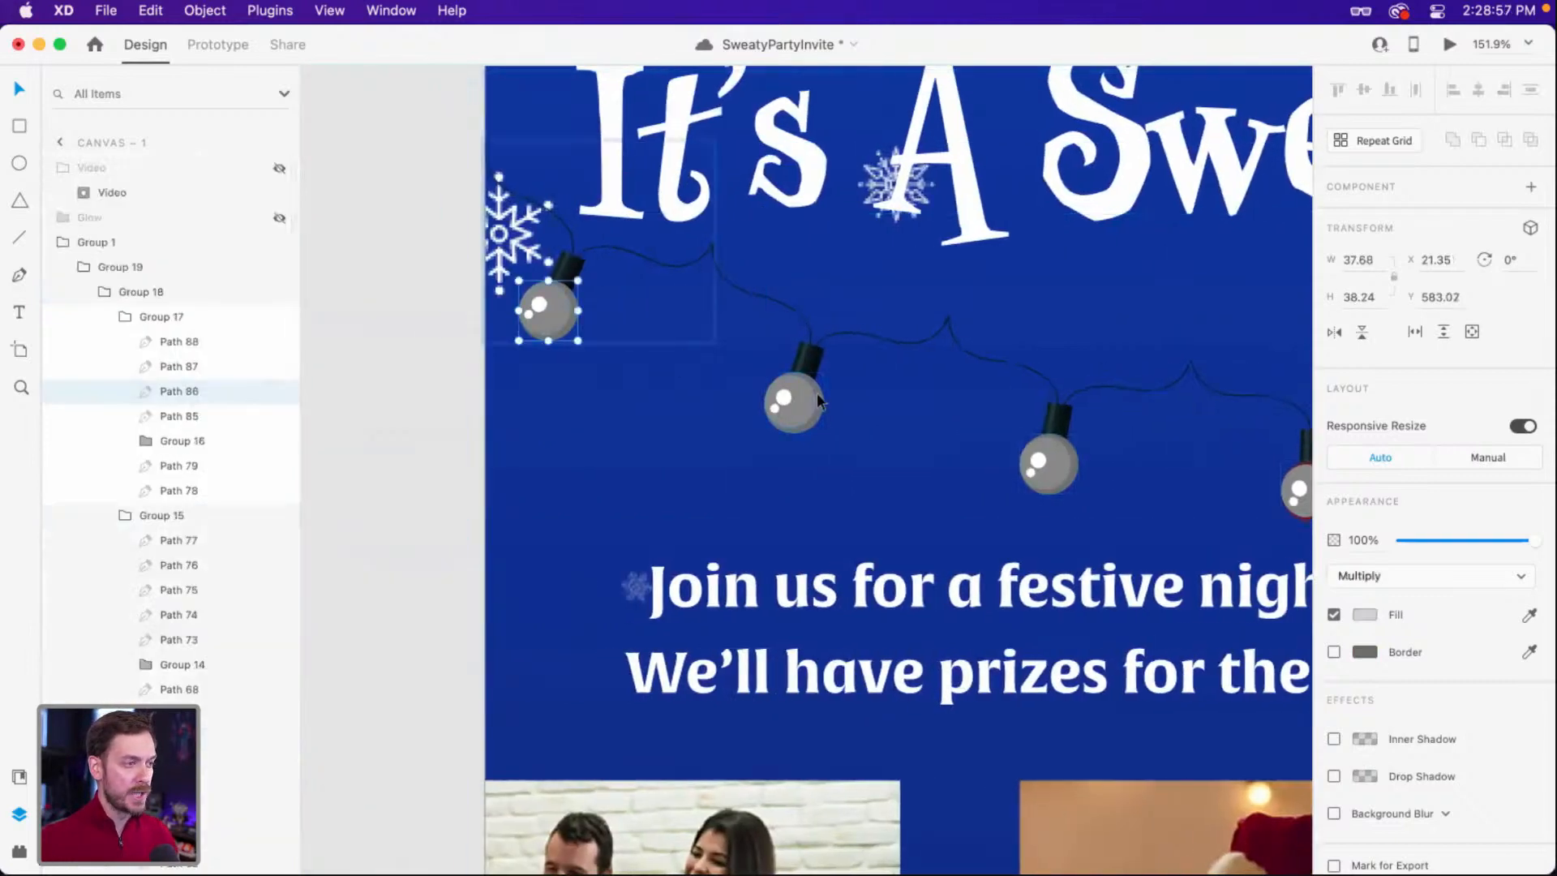
click(816, 394)
scroll(1069, 461, right, 5)
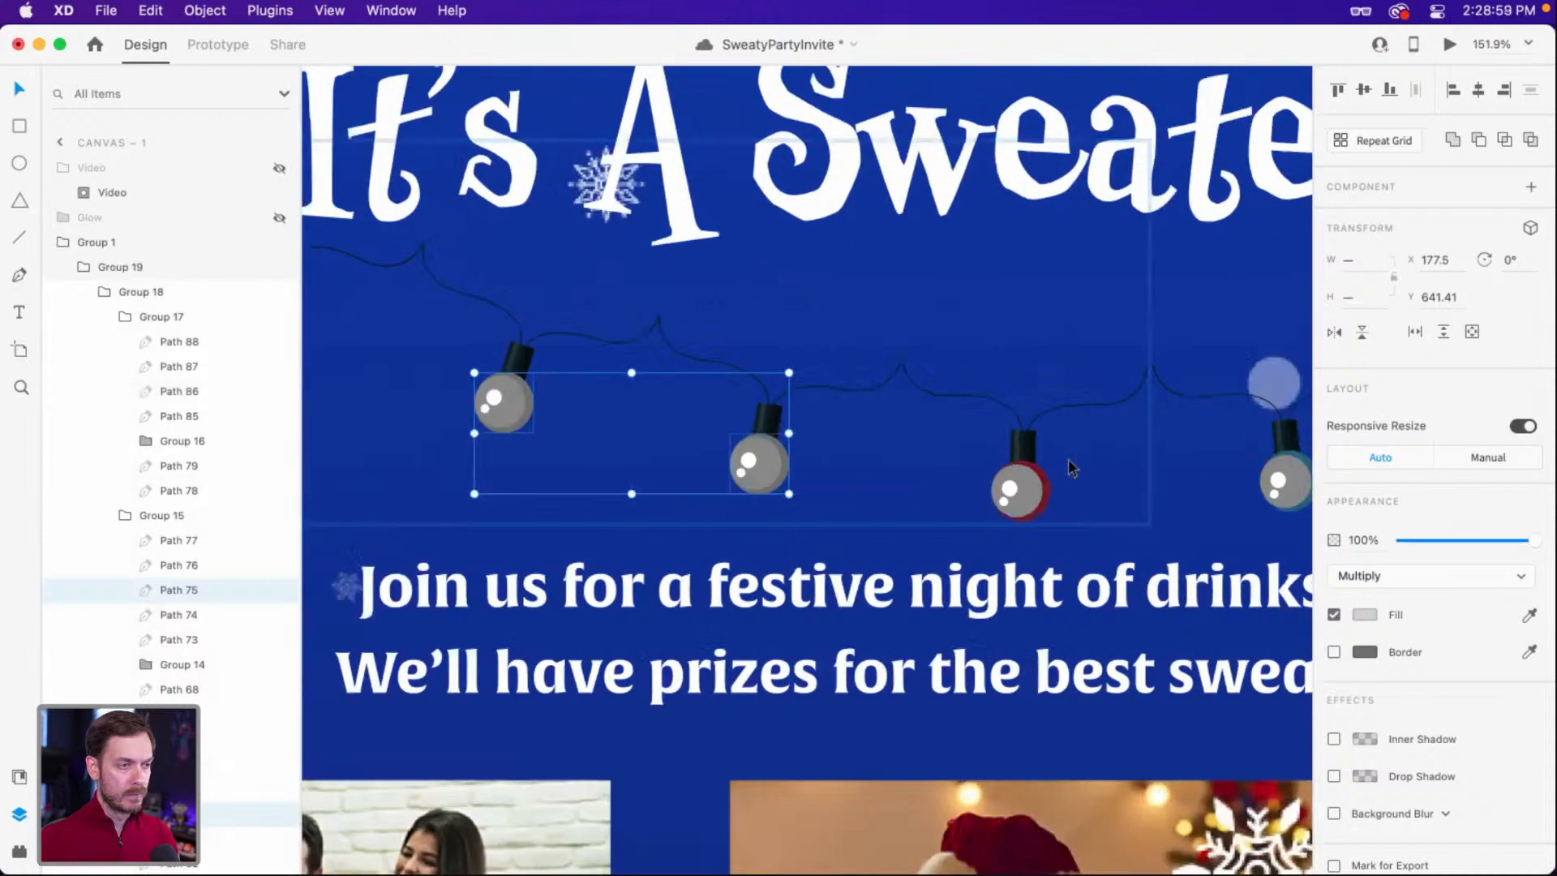
scroll(570, 339, left, 7)
Copy the first bulb's light gray shading shape and paste its appearance onto the shading shapes of the other seven bulbs.
click(652, 310)
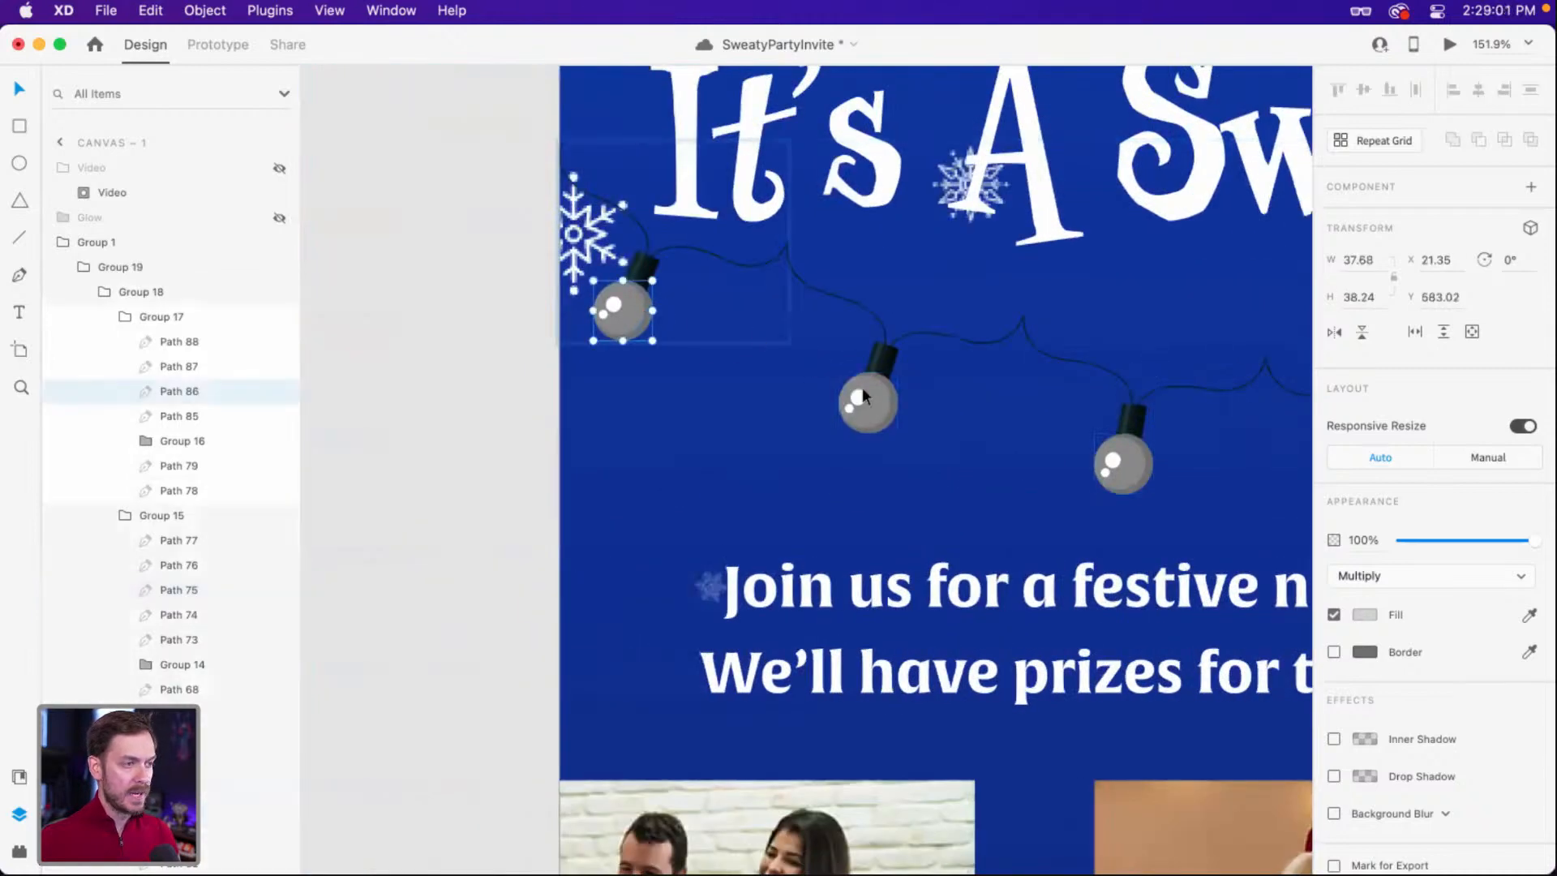
click(895, 401)
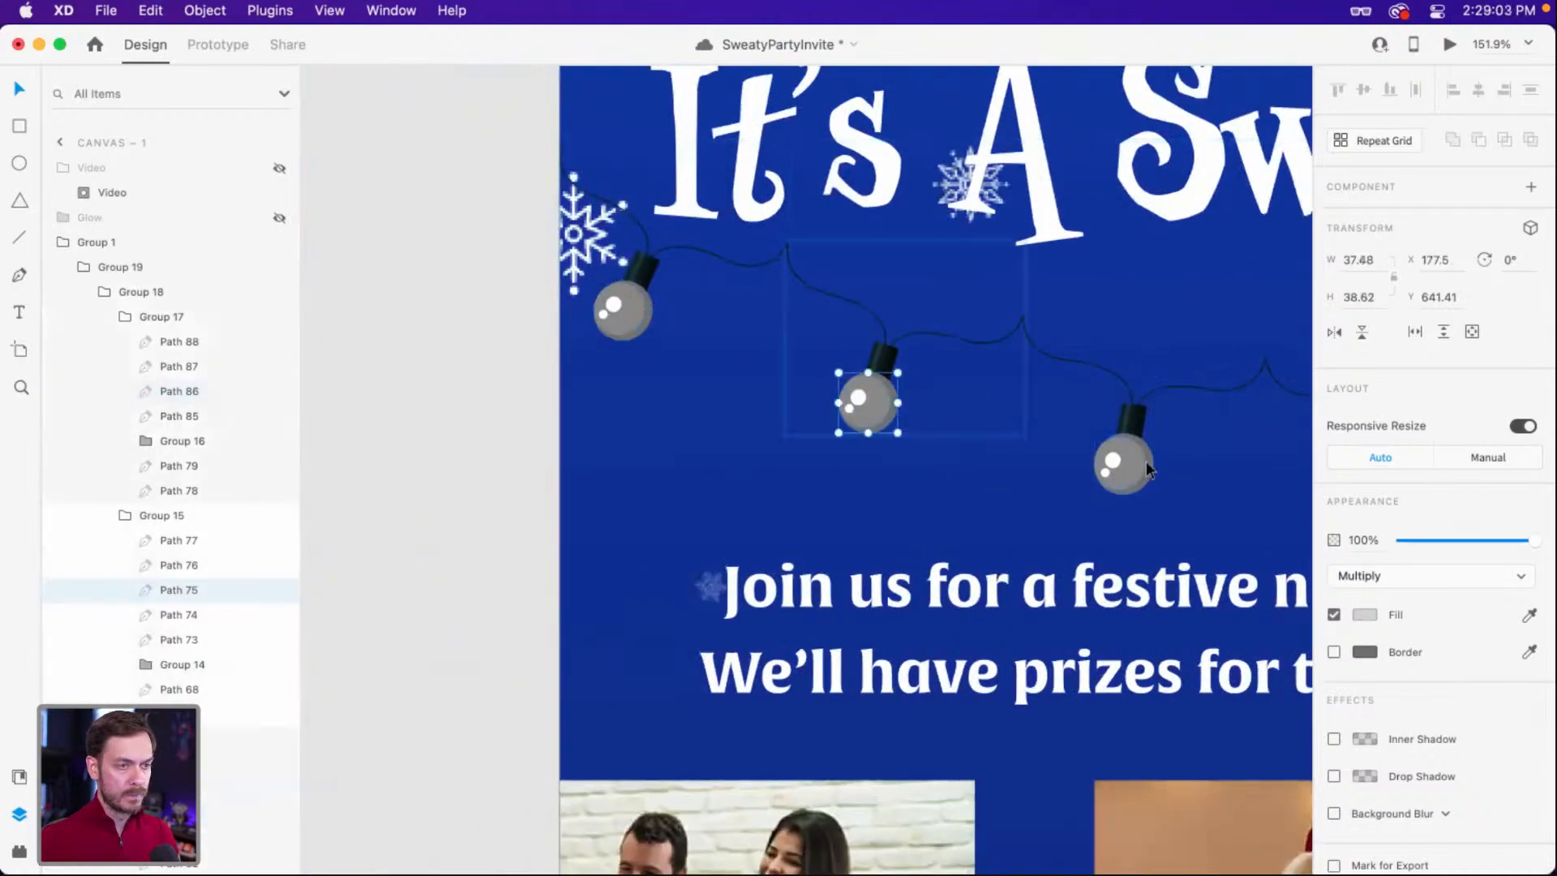
shift+click(1146, 461)
scroll(921, 424, right, 10)
shift+click(846, 492)
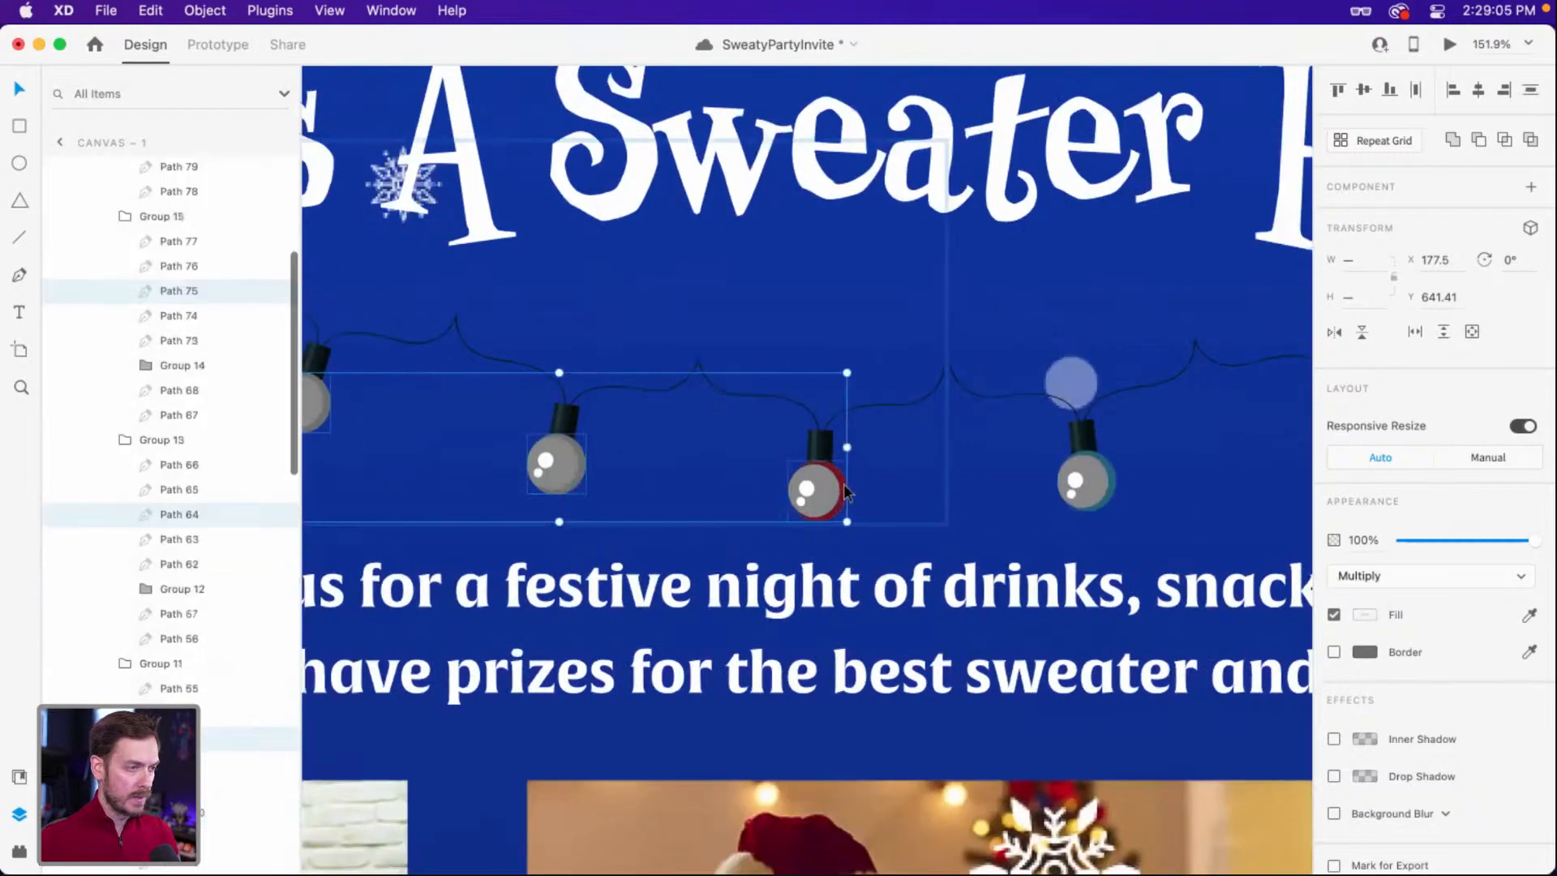
shift+click(1113, 479)
scroll(1122, 421, right, 8)
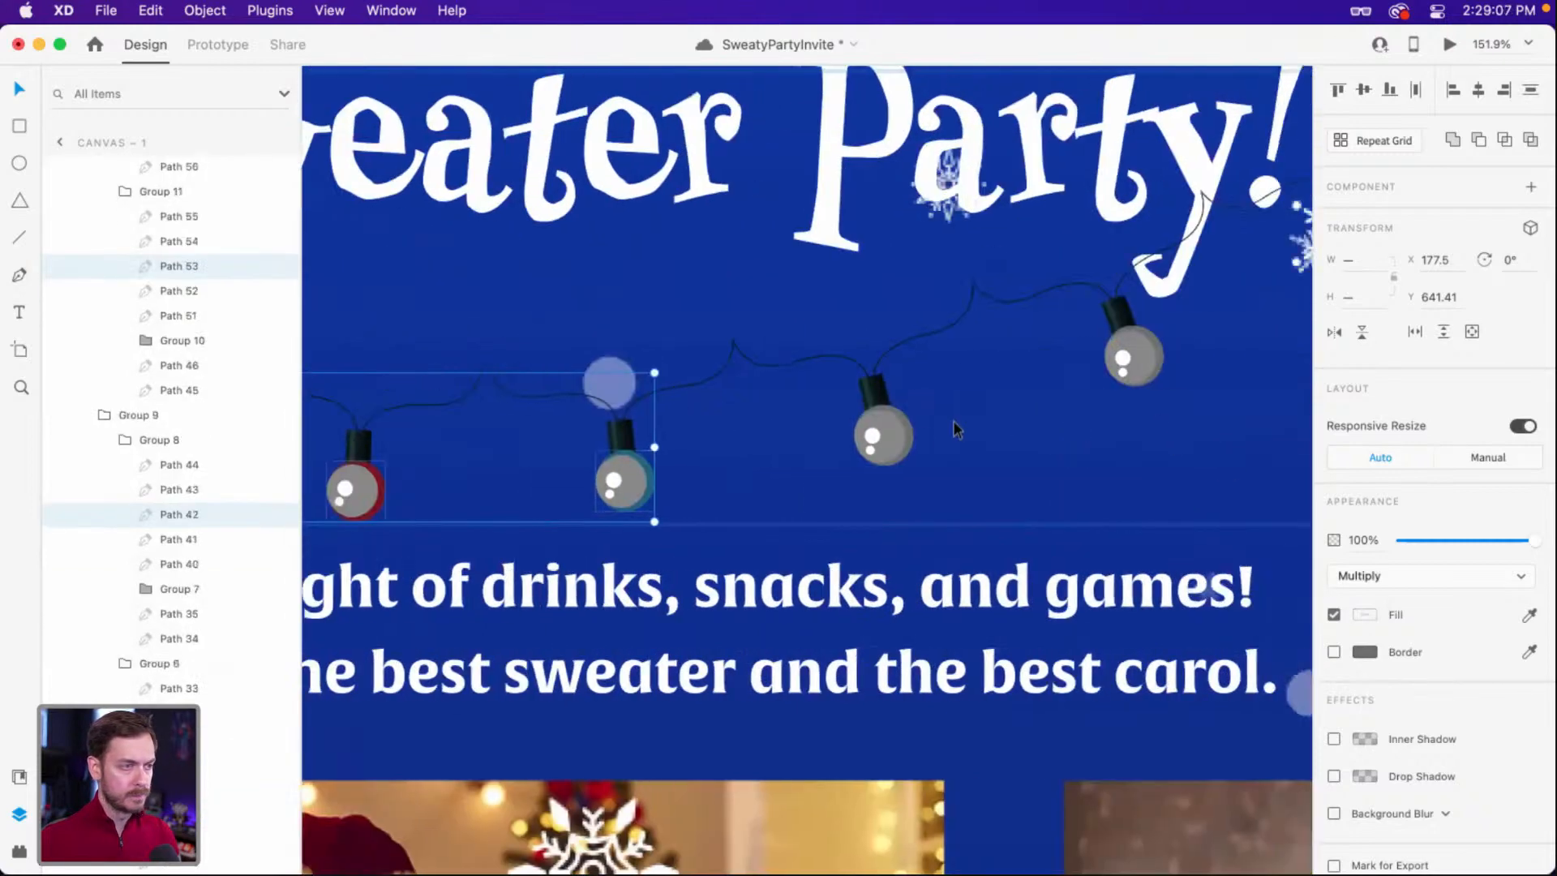
shift+click(907, 430)
shift+click(1147, 355)
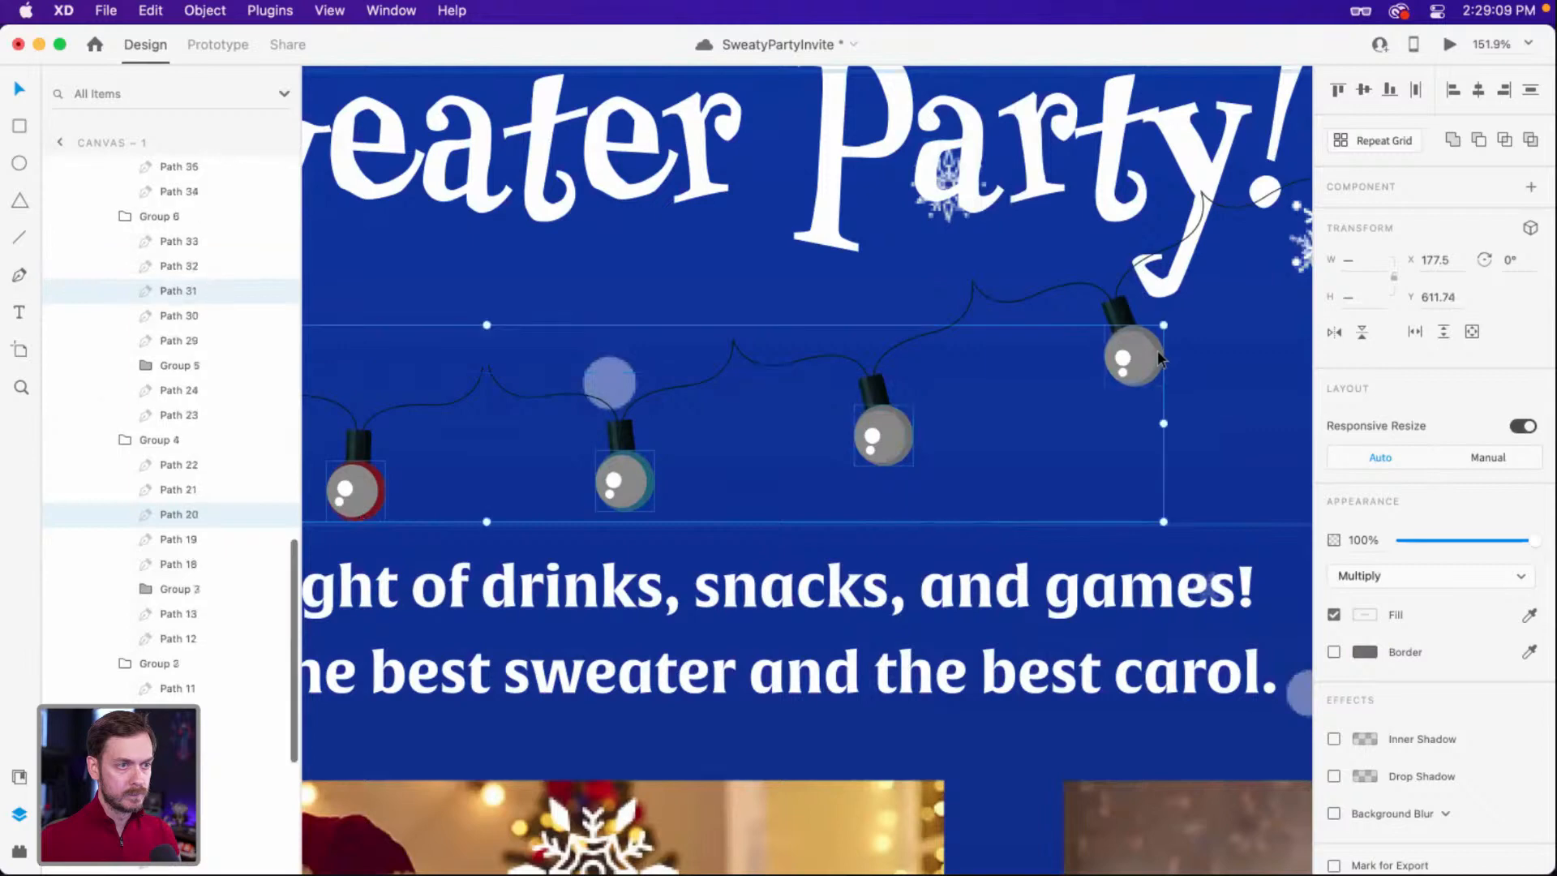
scroll(925, 398, right, 3)
scroll(926, 398, right, 4)
scroll(1013, 381, up, 2)
shift+click(1121, 353)
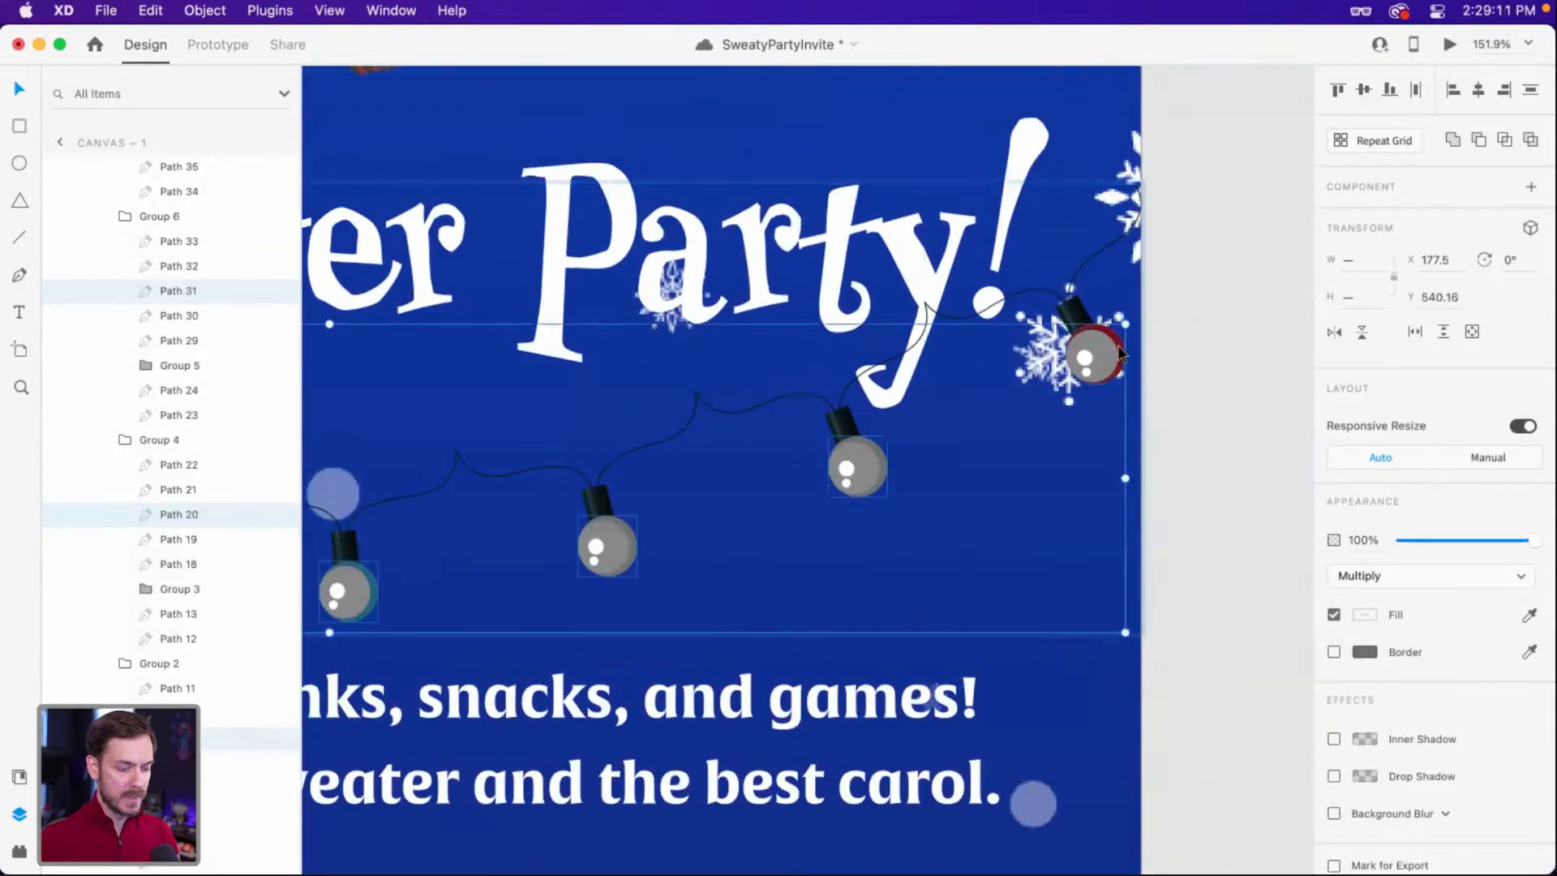
right_click(1122, 353)
click(1181, 445)
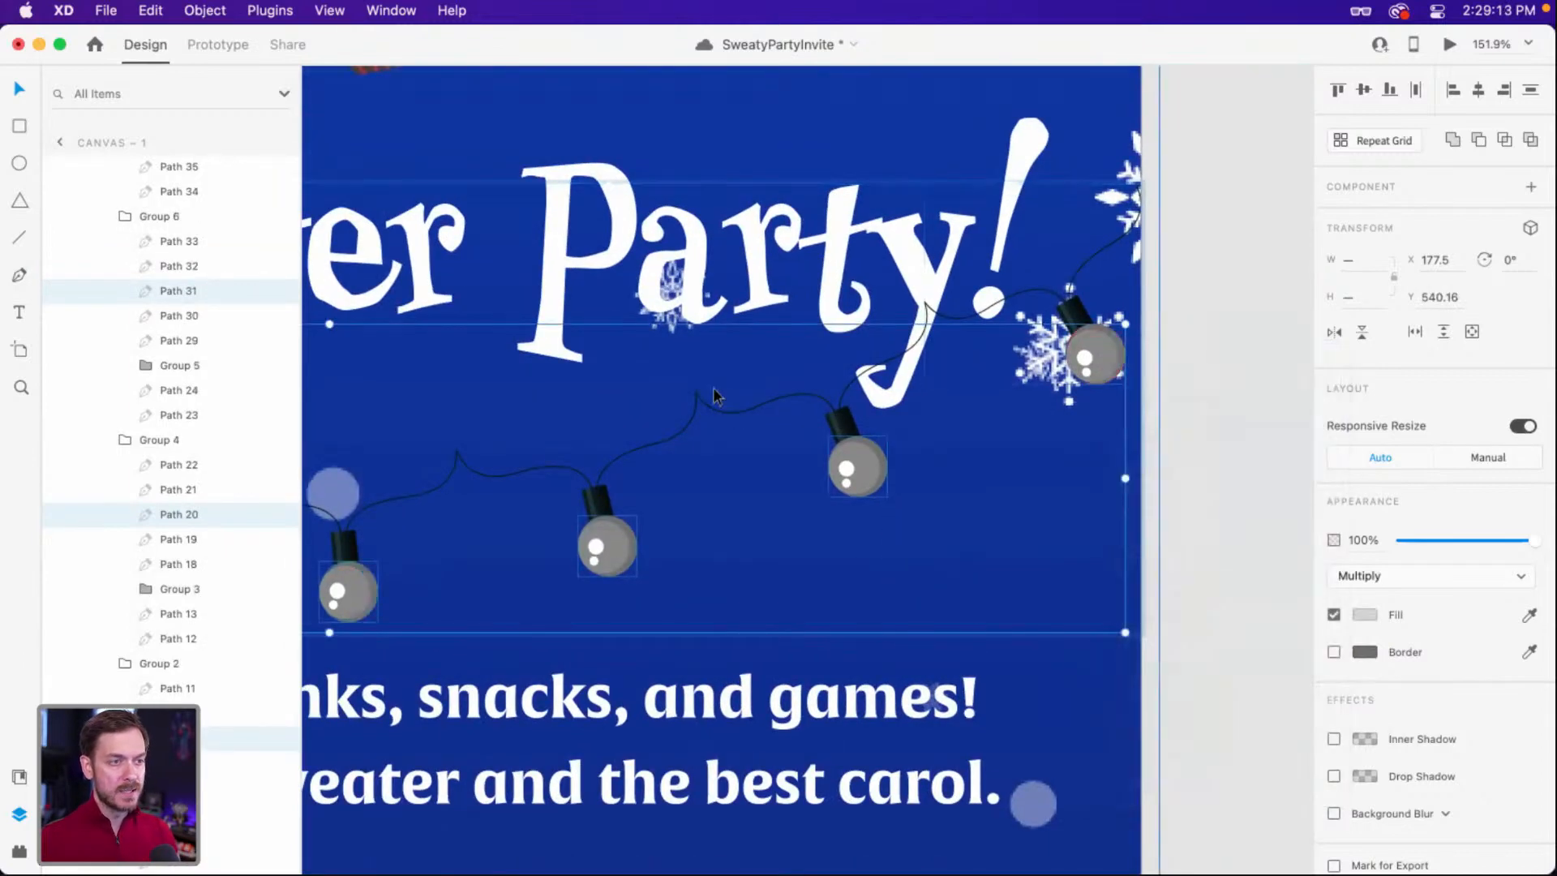
Delete the yellow and green backing shapes behind the second and third bulbs.
scroll(988, 304, left, 1)
scroll(988, 304, left, 10)
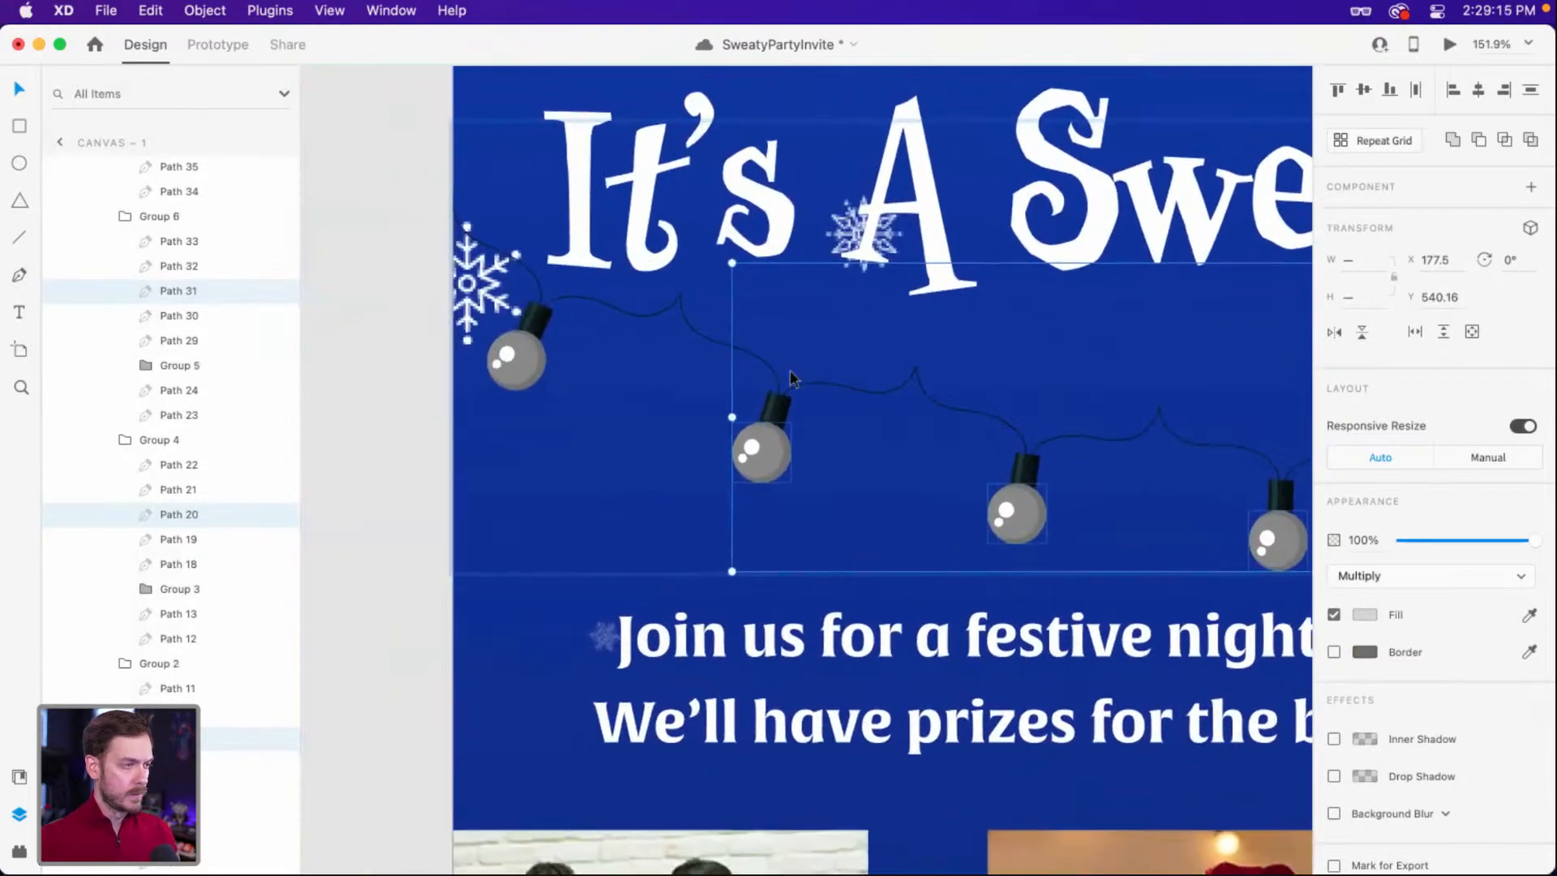
double_click(777, 453)
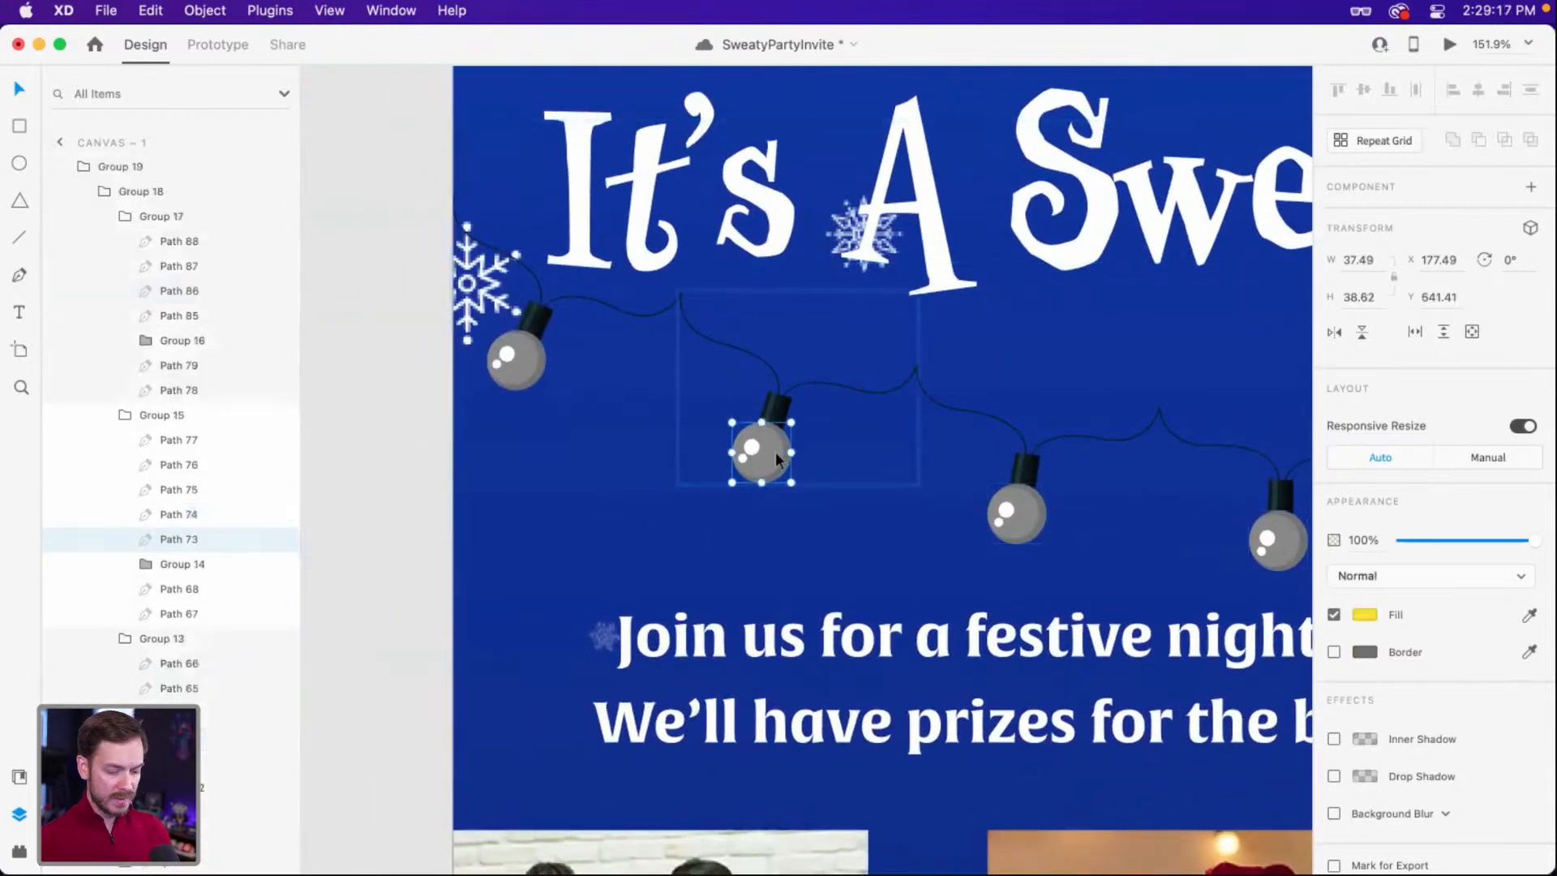
click(1010, 515)
double_click(1033, 511)
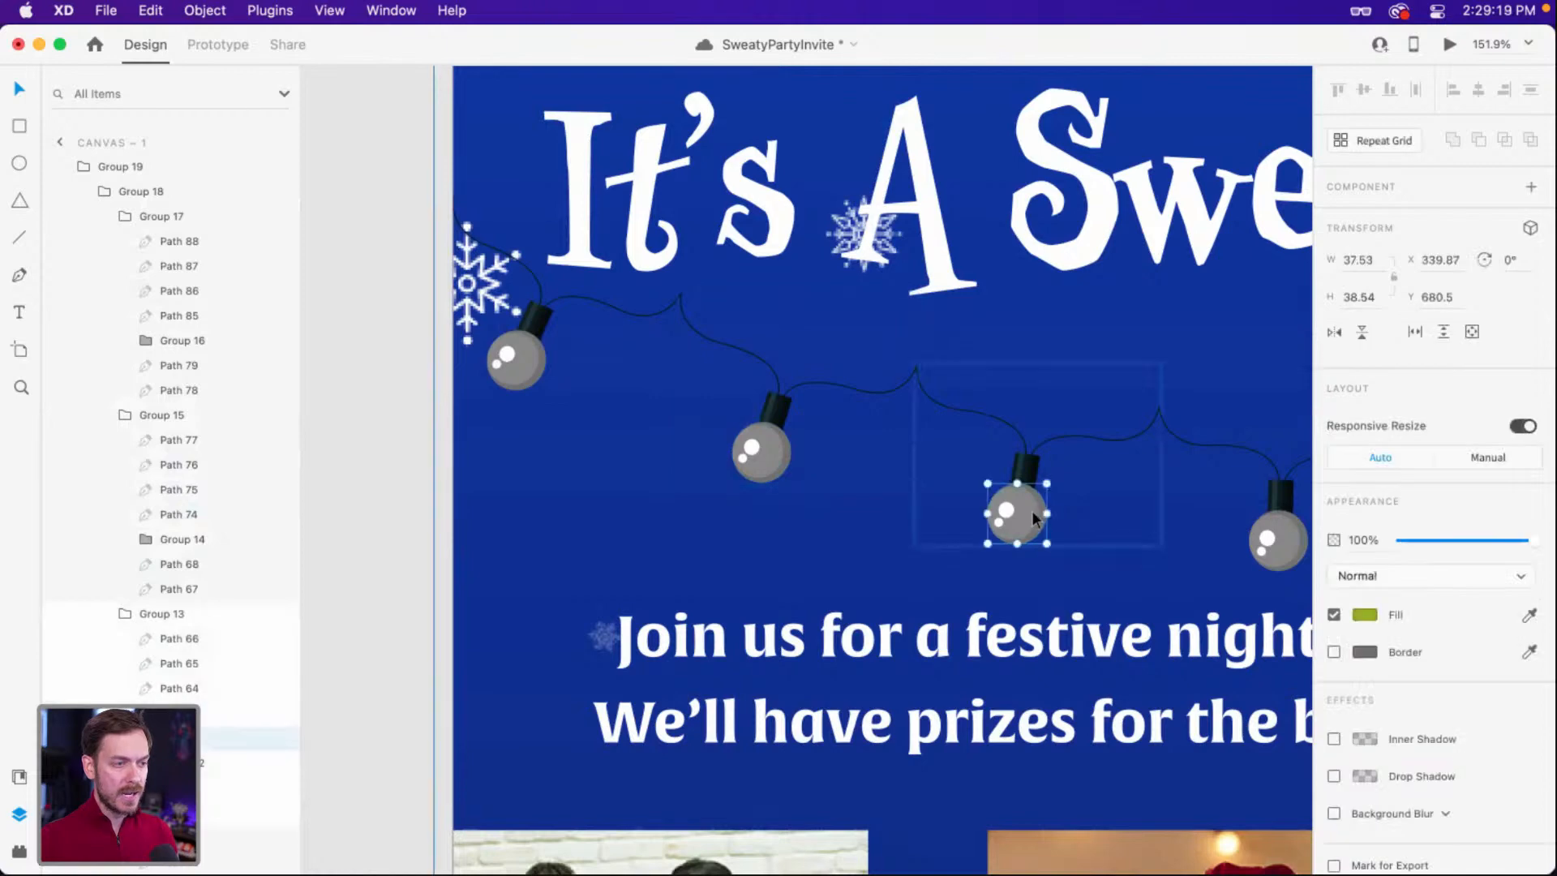
key(Delete)
Delete the leftover backing shapes behind the fourth and fifth bulbs.
scroll(1030, 512, right, 8)
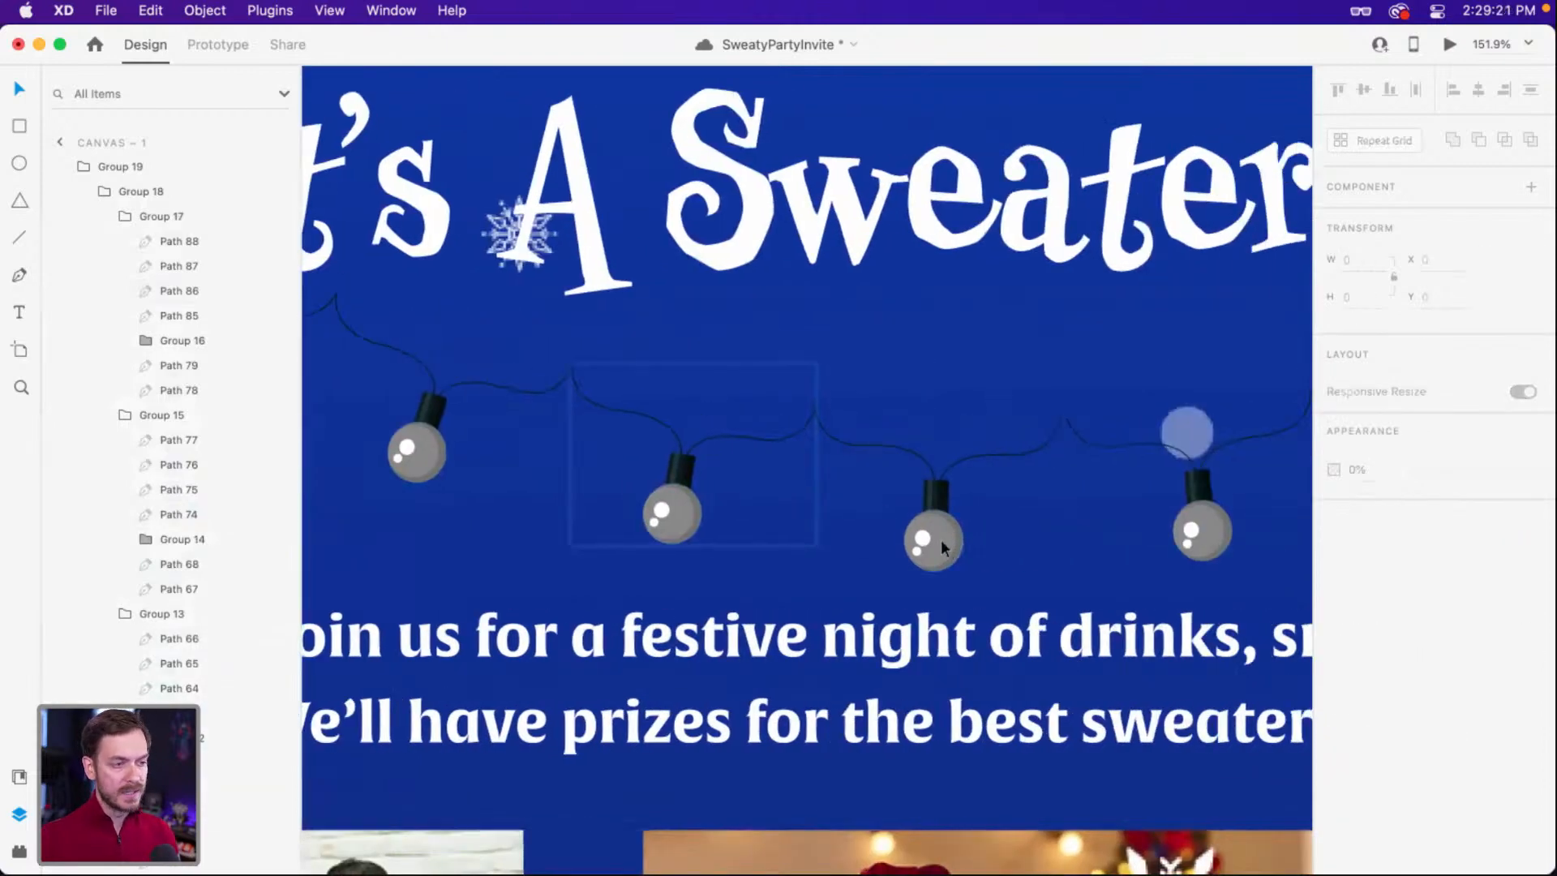
double_click(942, 542)
click(1009, 534)
double_click(1209, 523)
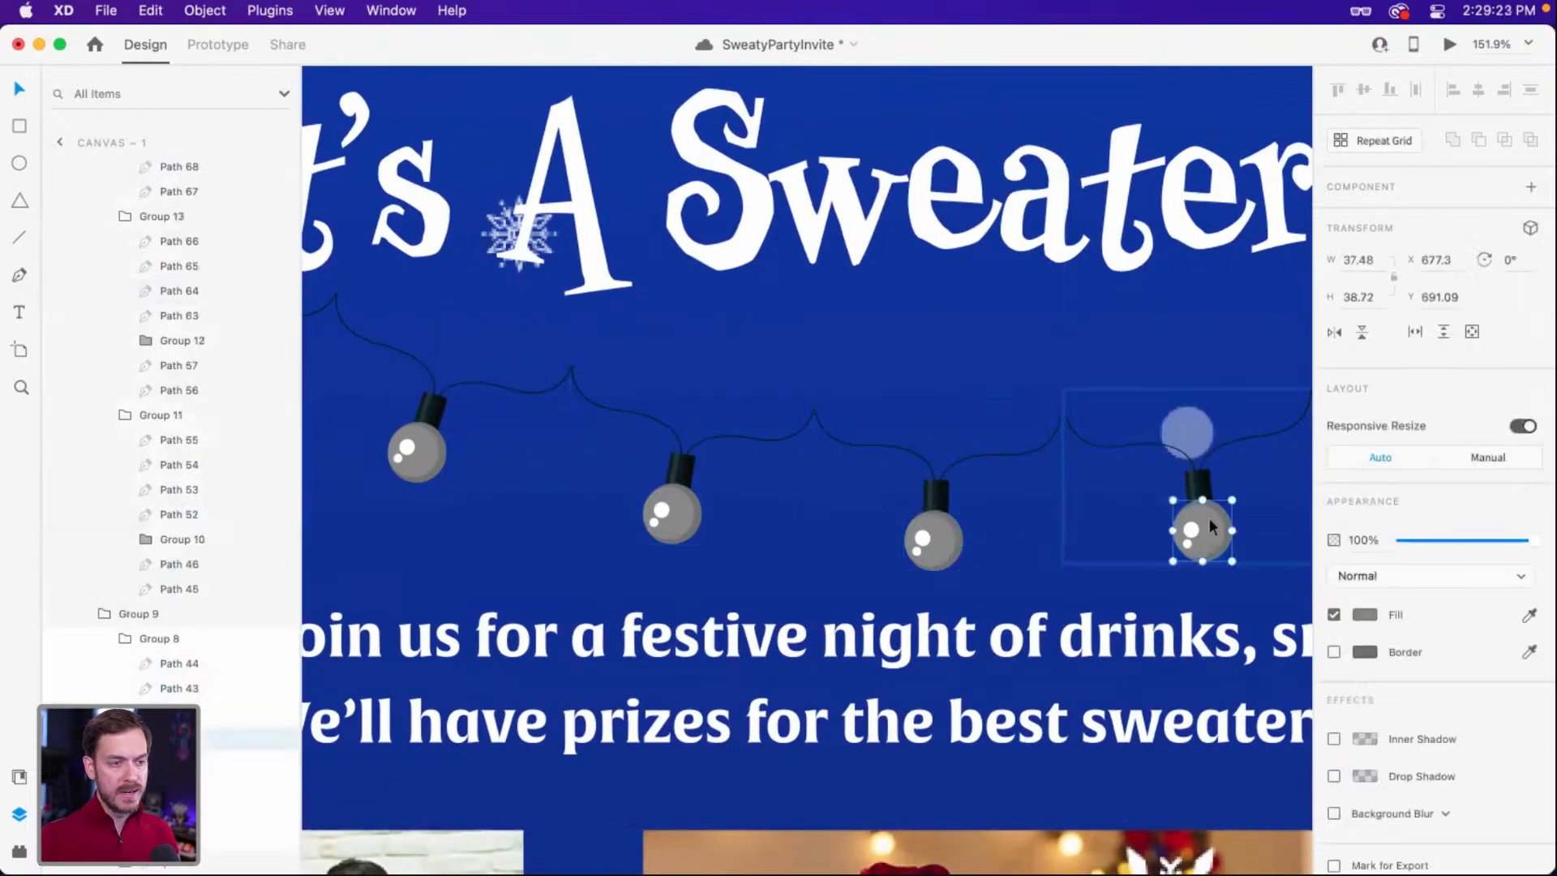
key(Delete)
Delete the leftover backing shapes behind the last three bulbs of the light string.
scroll(1208, 517, right, 10)
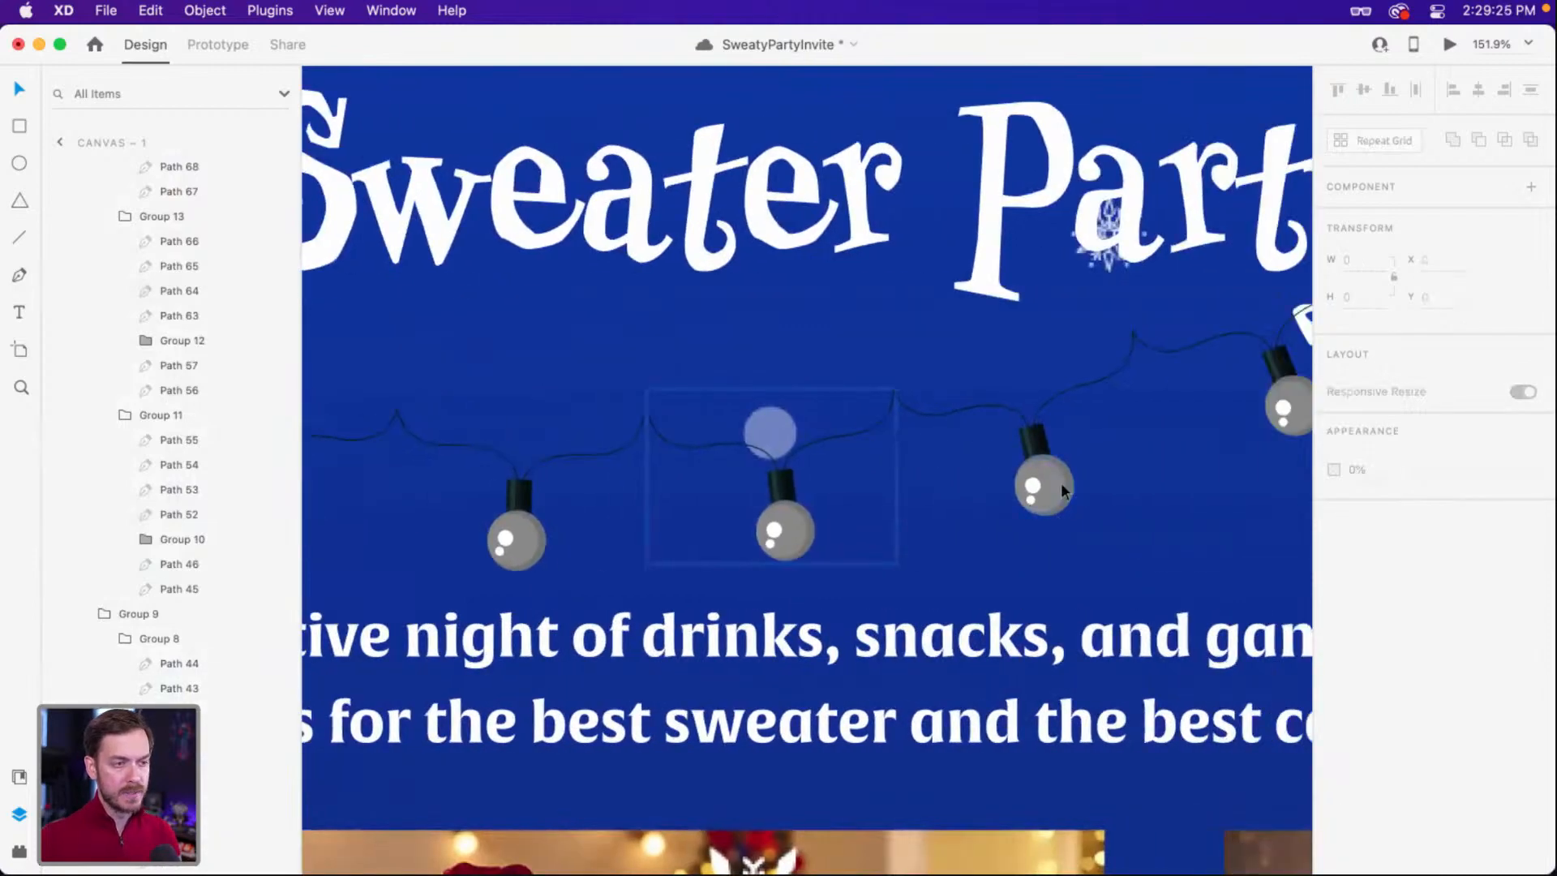
double_click(1060, 484)
key(Delete)
scroll(1054, 480, right, 6)
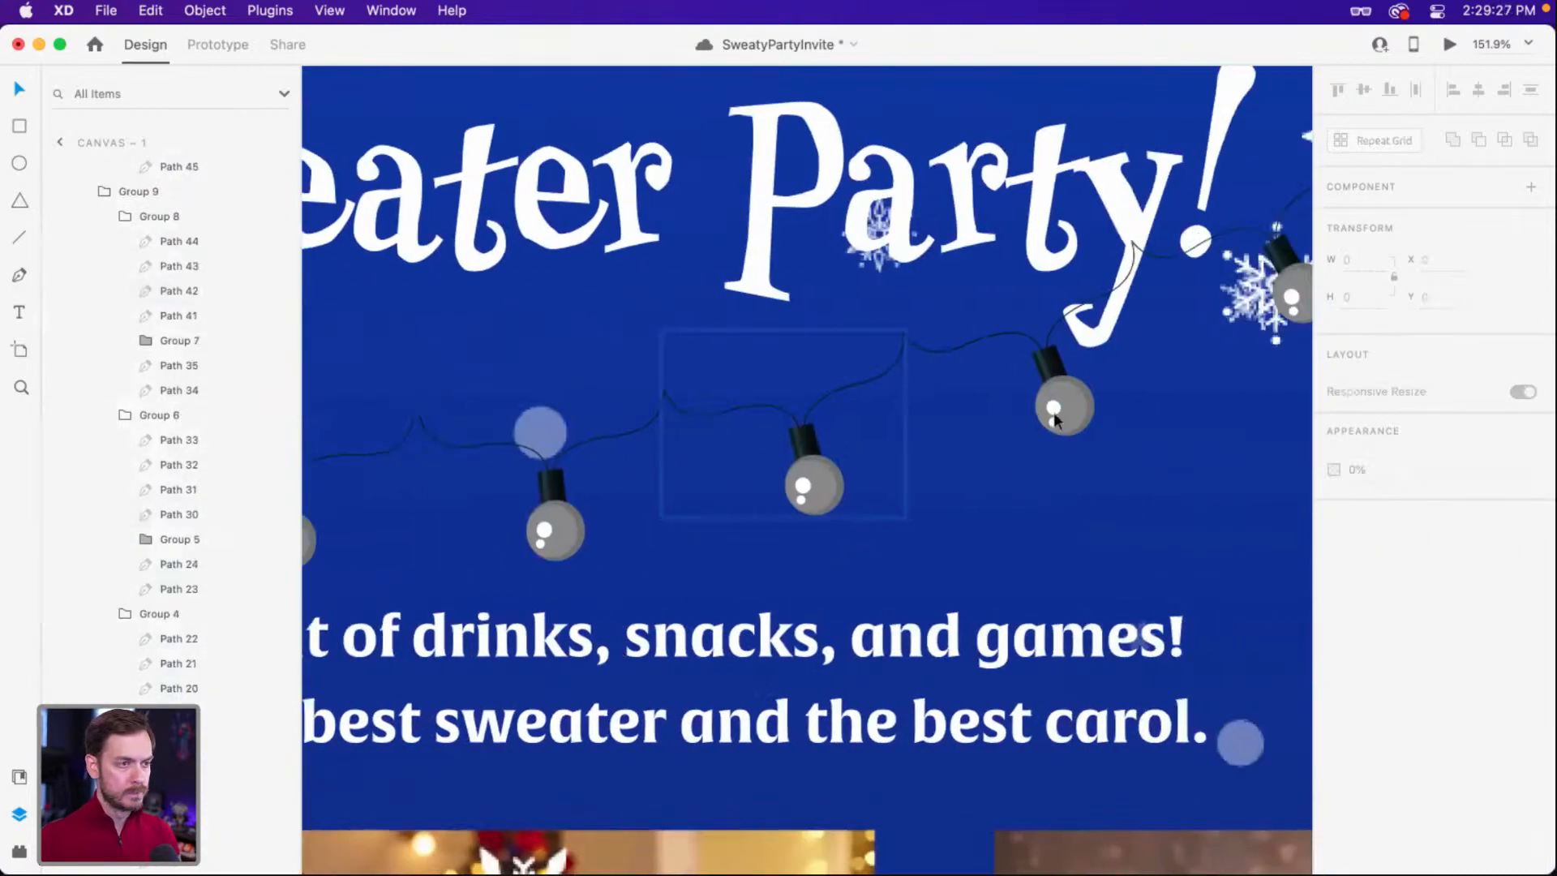
double_click(1070, 398)
key(Delete)
scroll(1106, 371, right, 7)
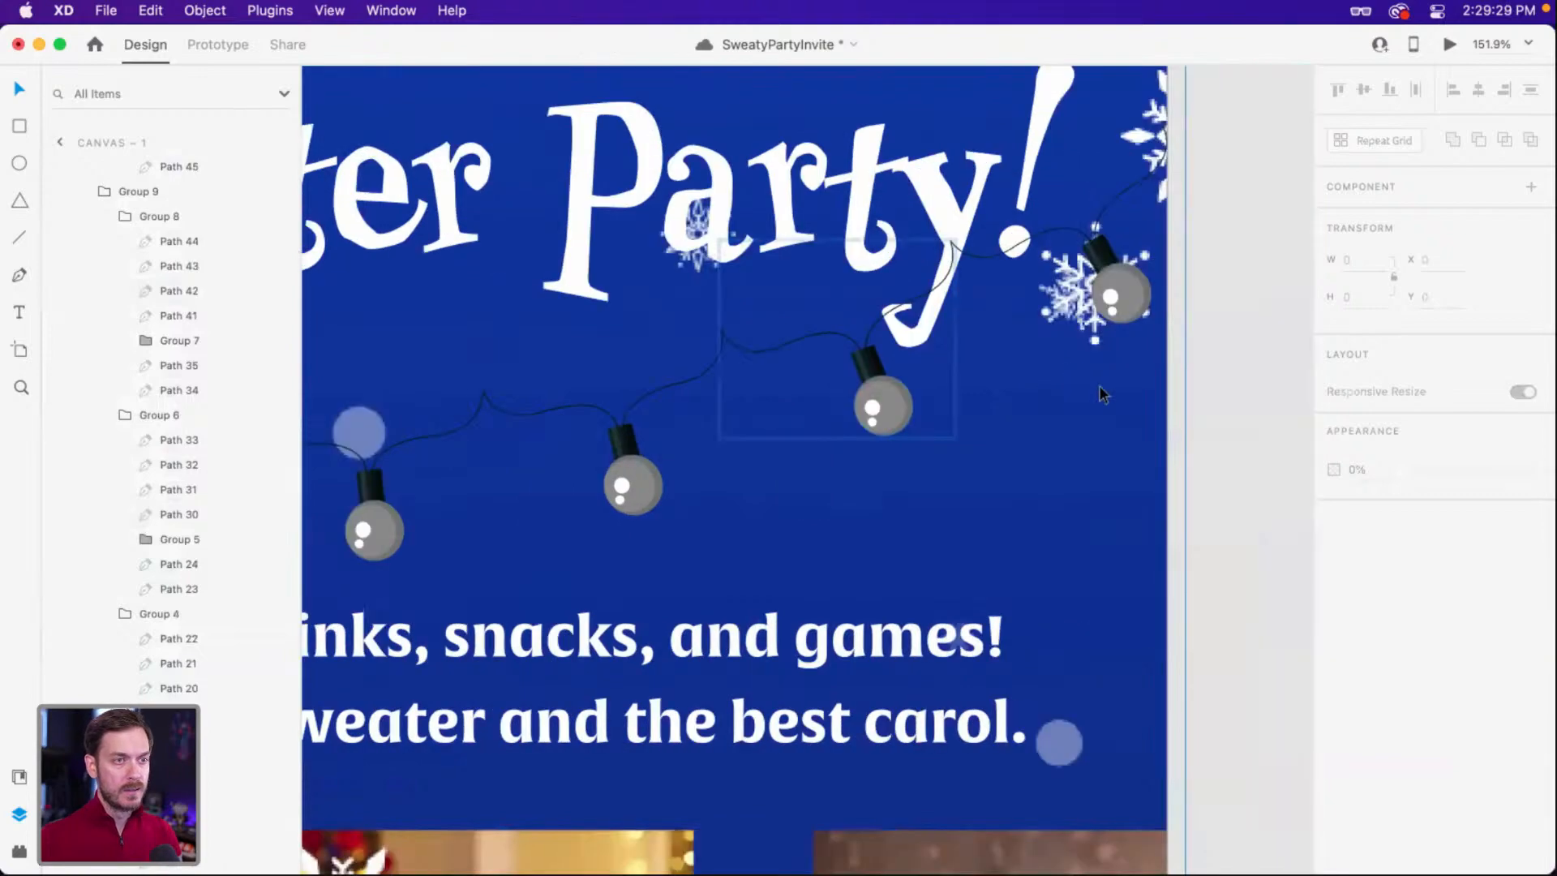
double_click(1050, 287)
key(Tab)
key(Delete)
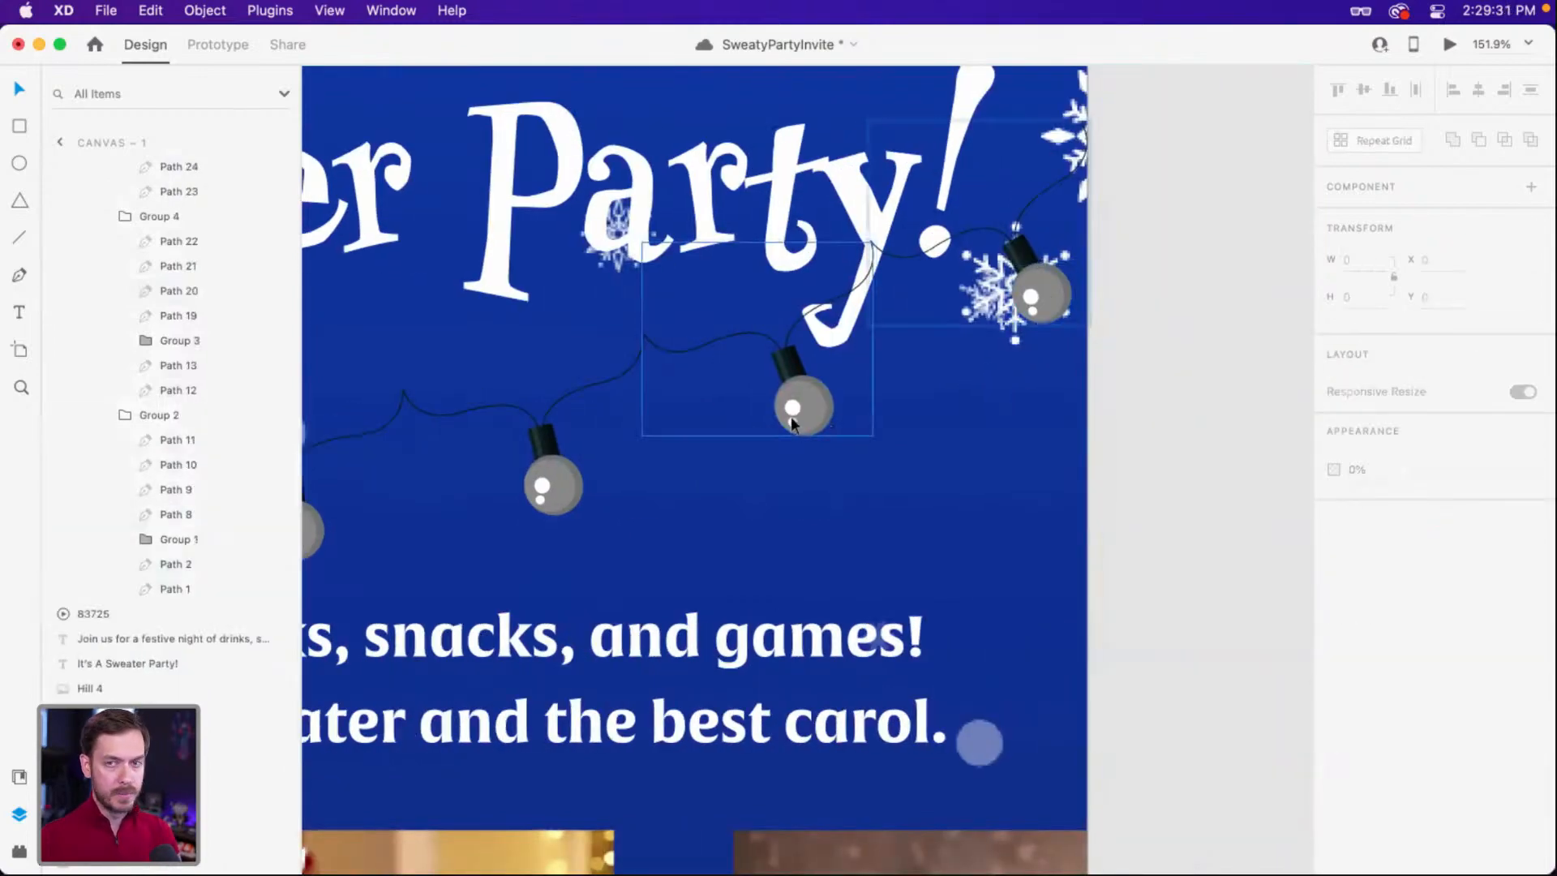
click(739, 415)
drag(857, 422, 1155, 471)
scroll(1155, 471, down, 10)
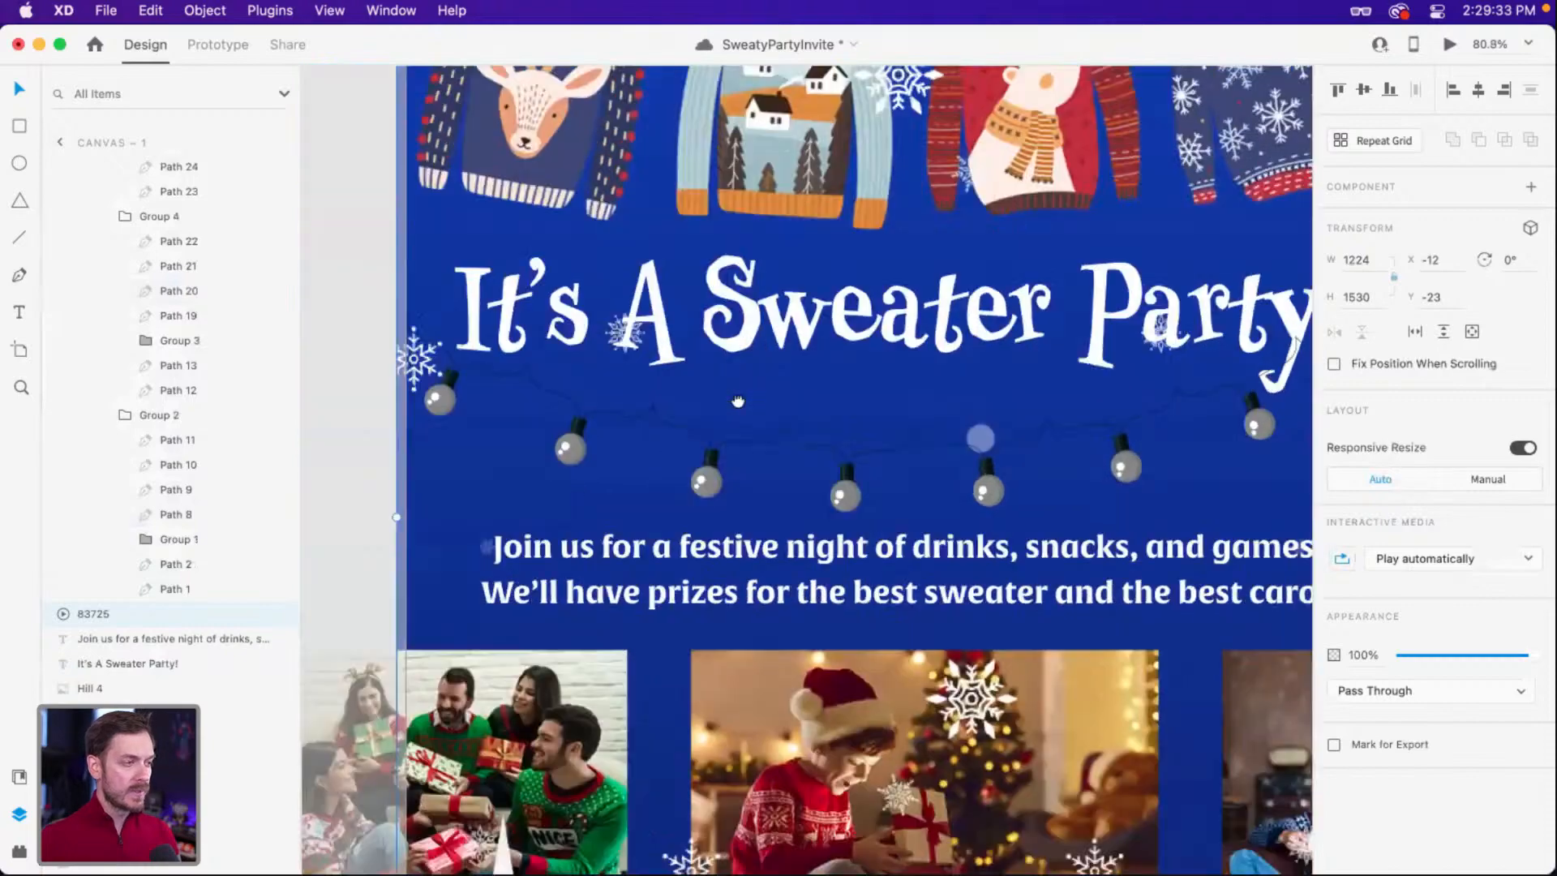
Collapse the light string's nested groups, then make the hidden Video group visible and preview the invite.
drag(738, 400, 688, 373)
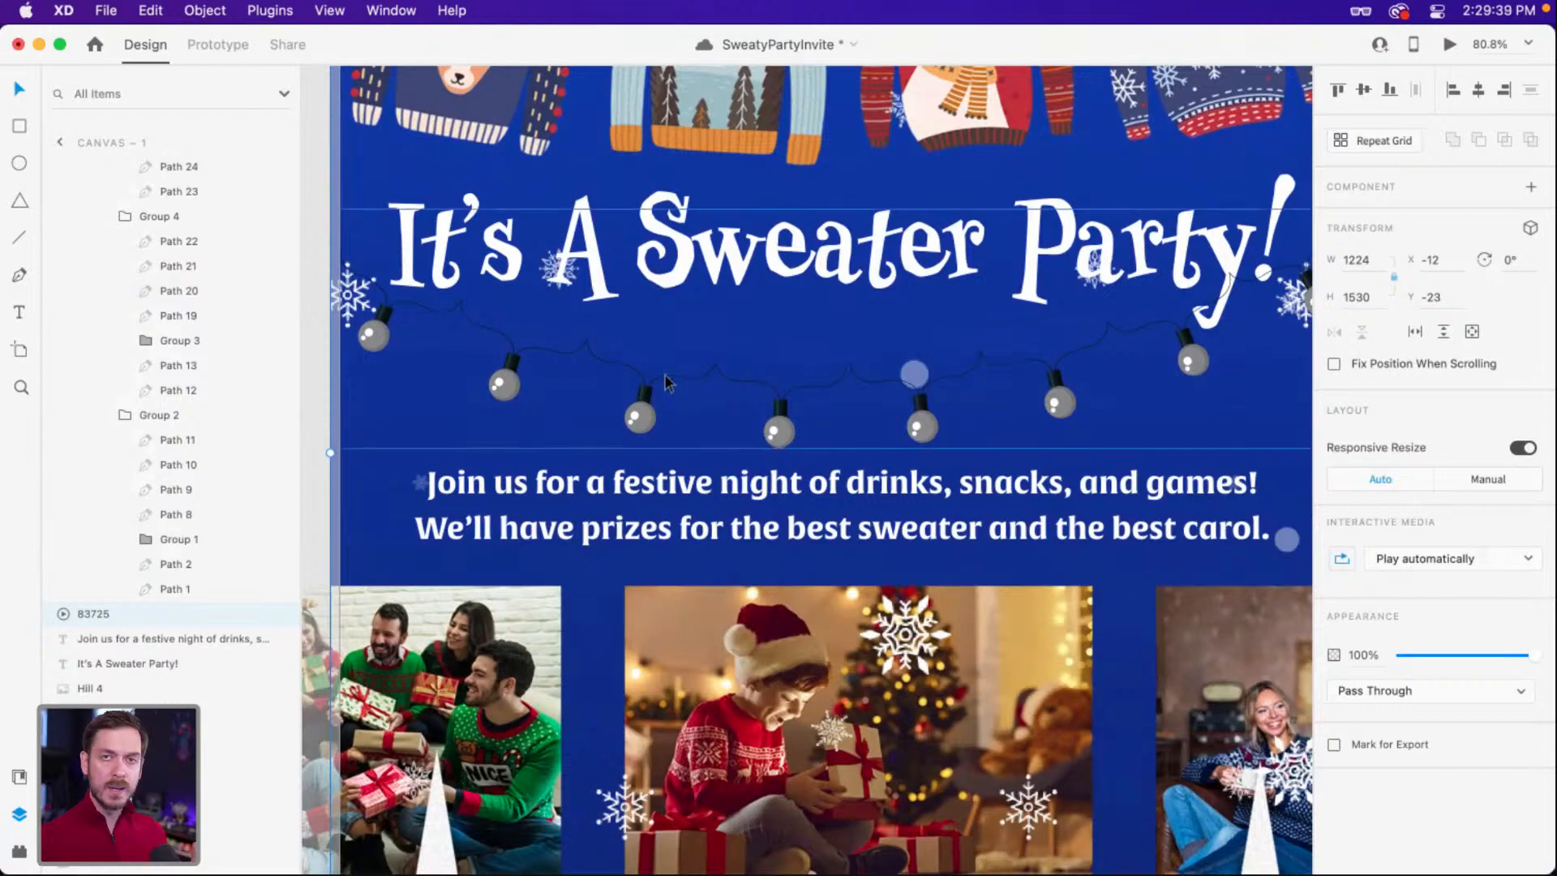
scroll(173, 389, up, 10)
scroll(130, 341, down, 2)
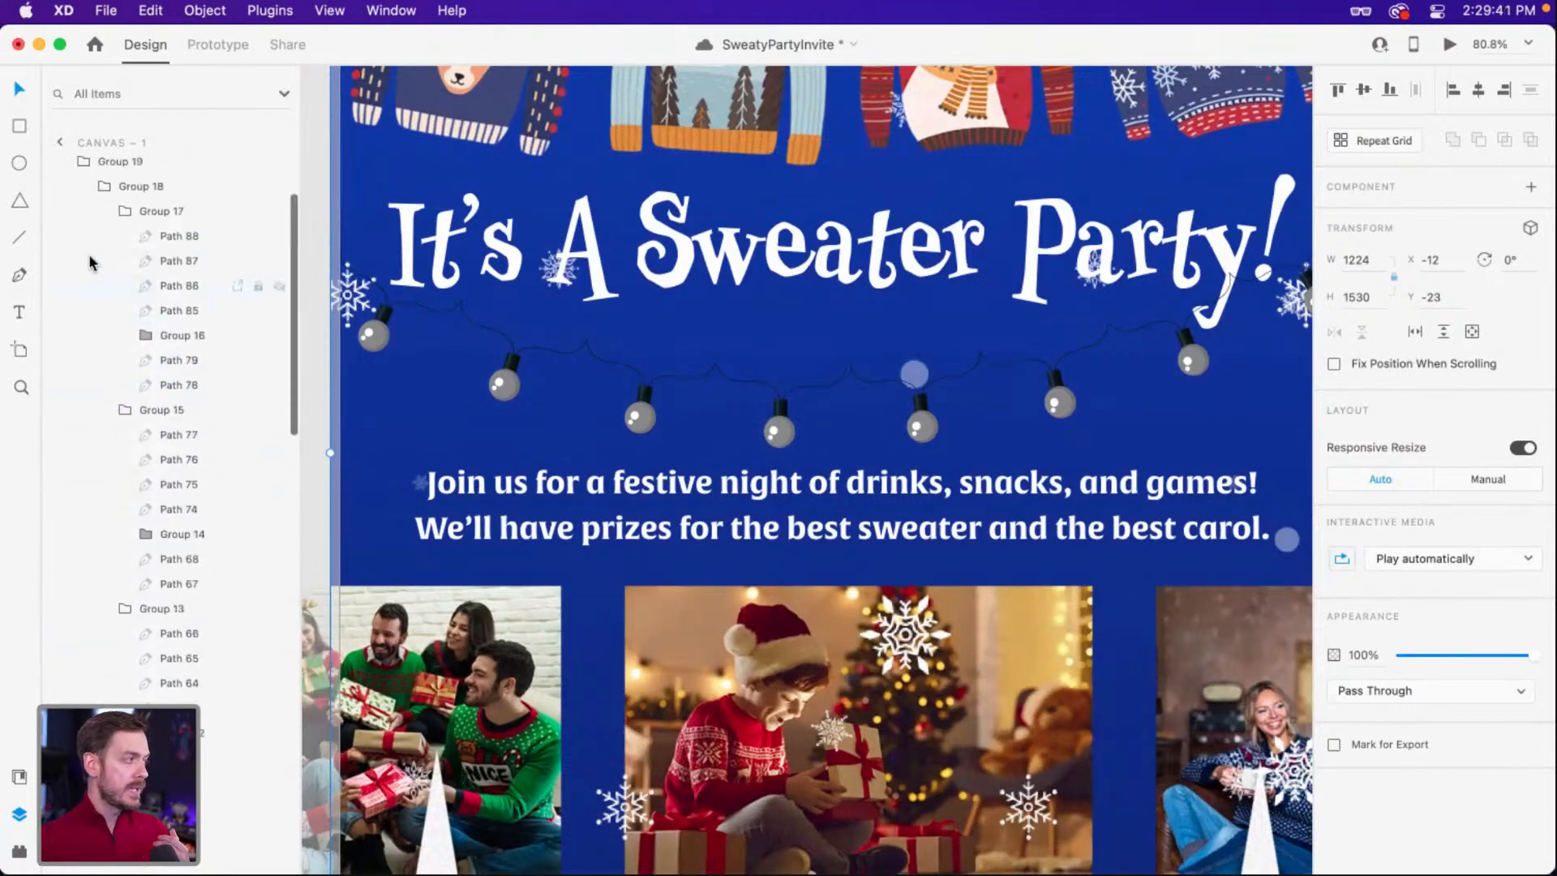
scroll(97, 283, up, 2)
click(86, 267)
click(104, 244)
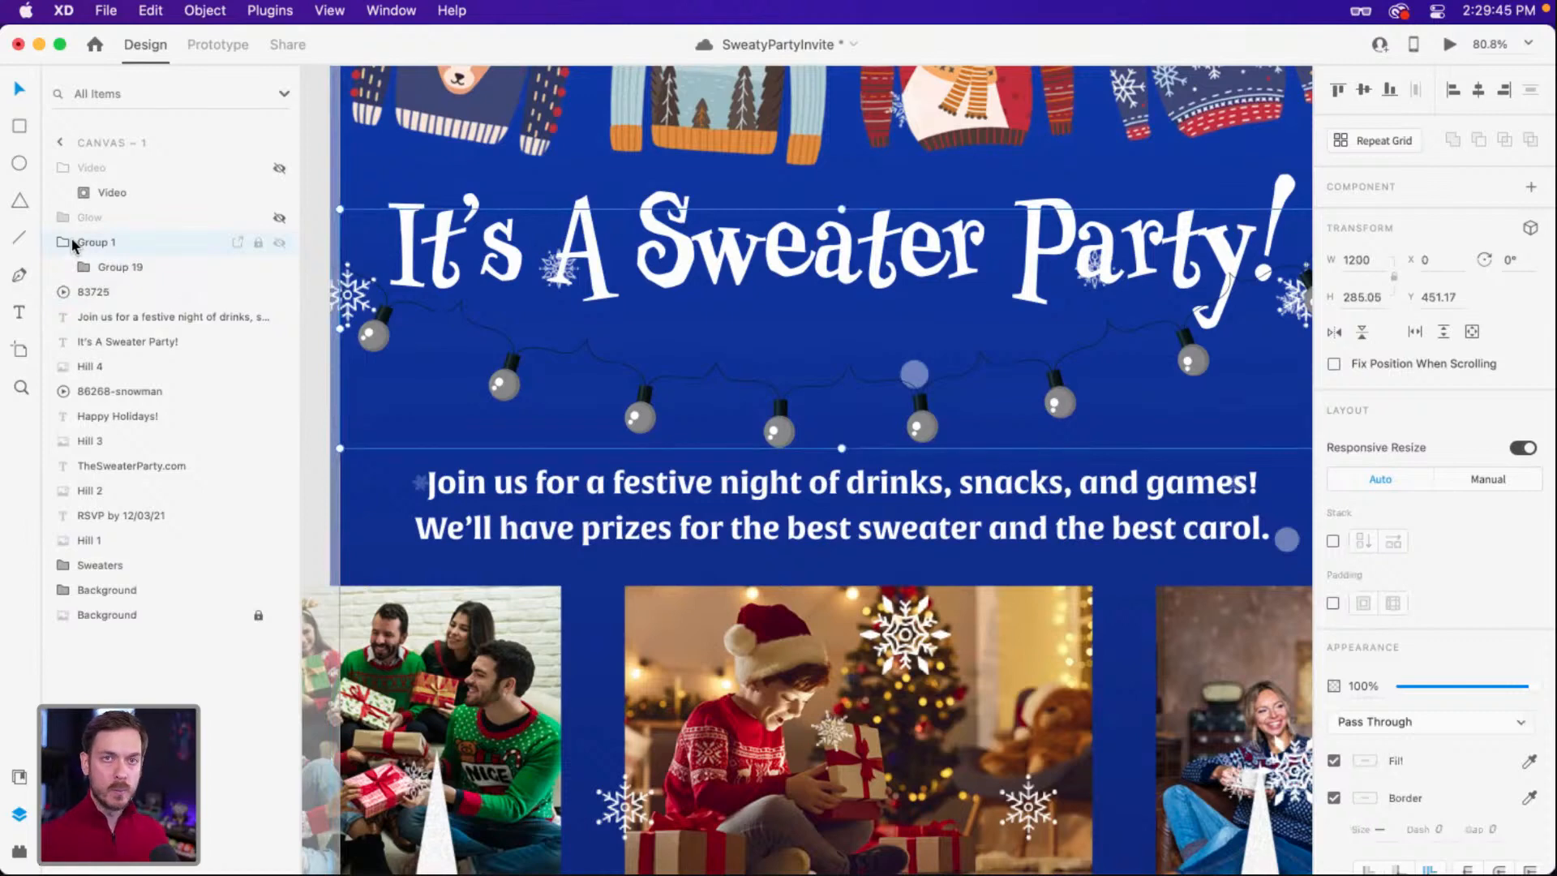
click(213, 175)
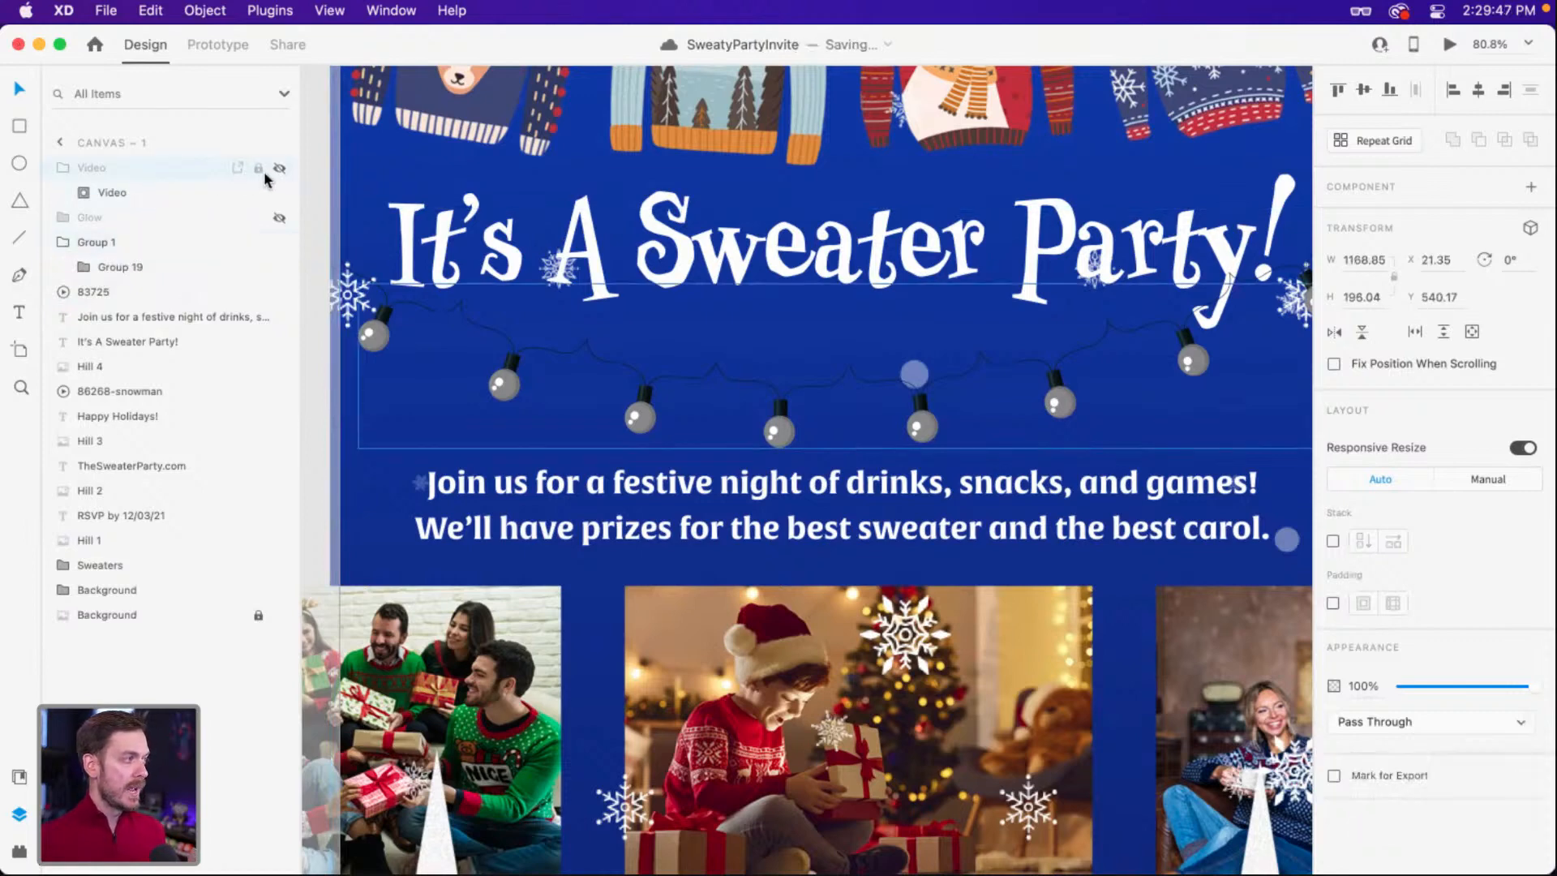
click(279, 168)
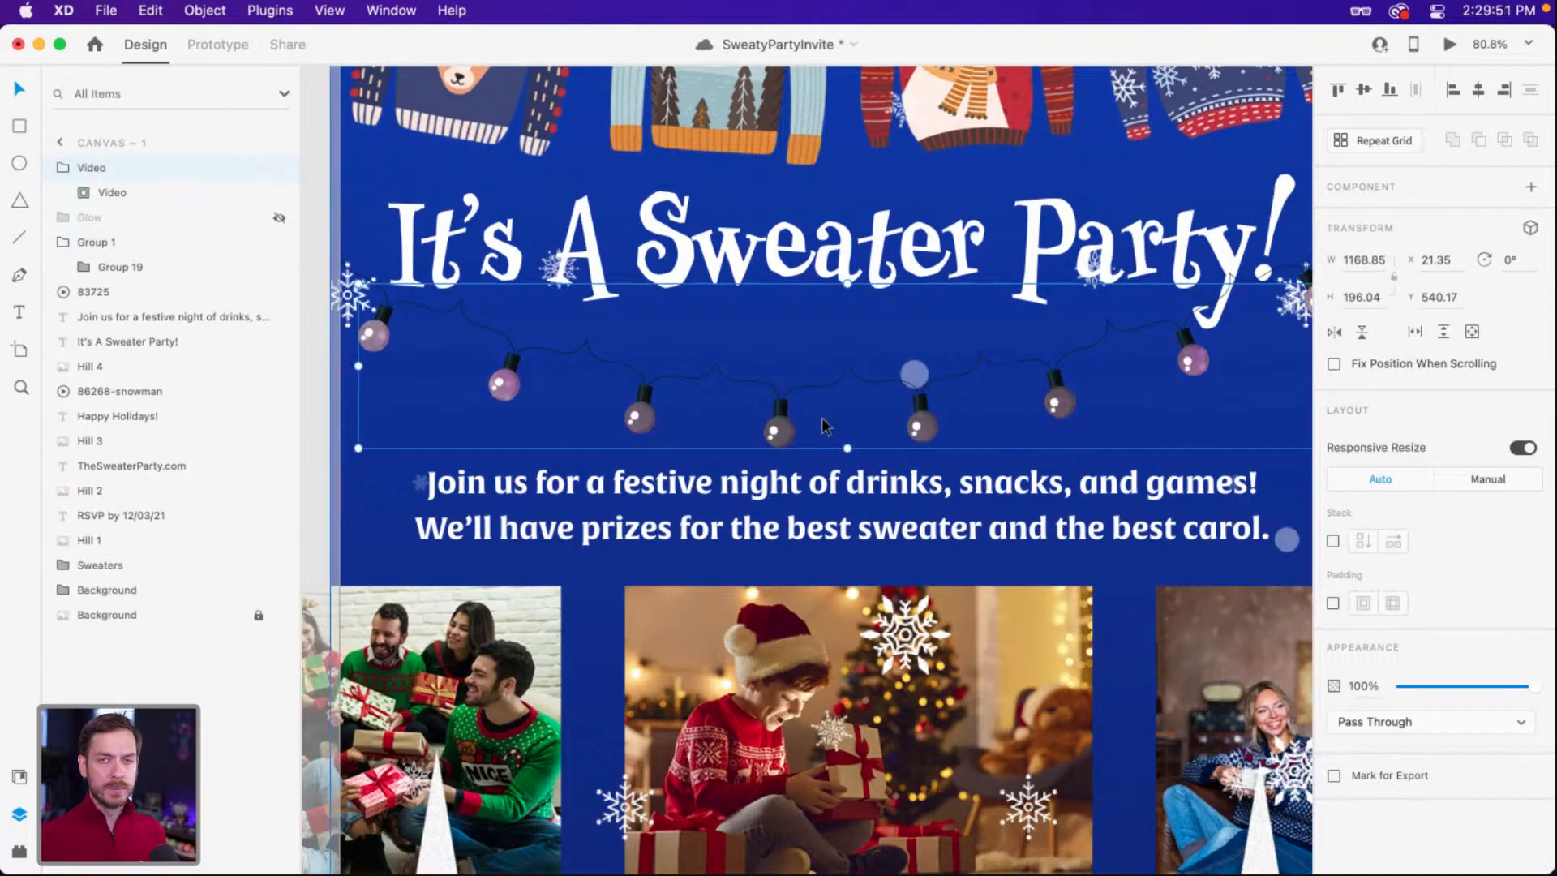
key(super+Return)
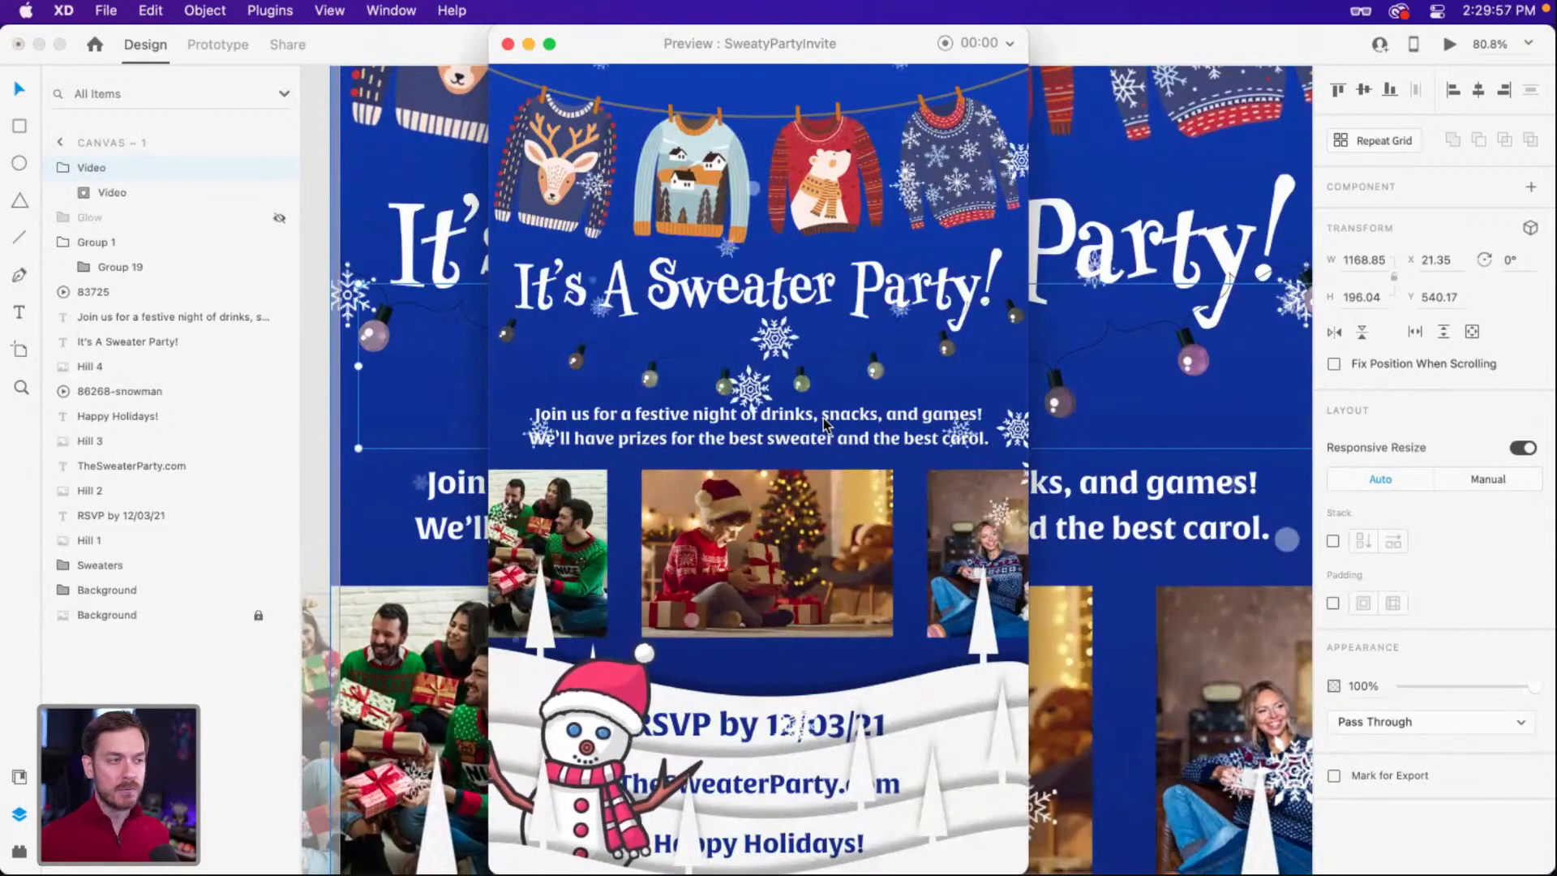
key(super+w)
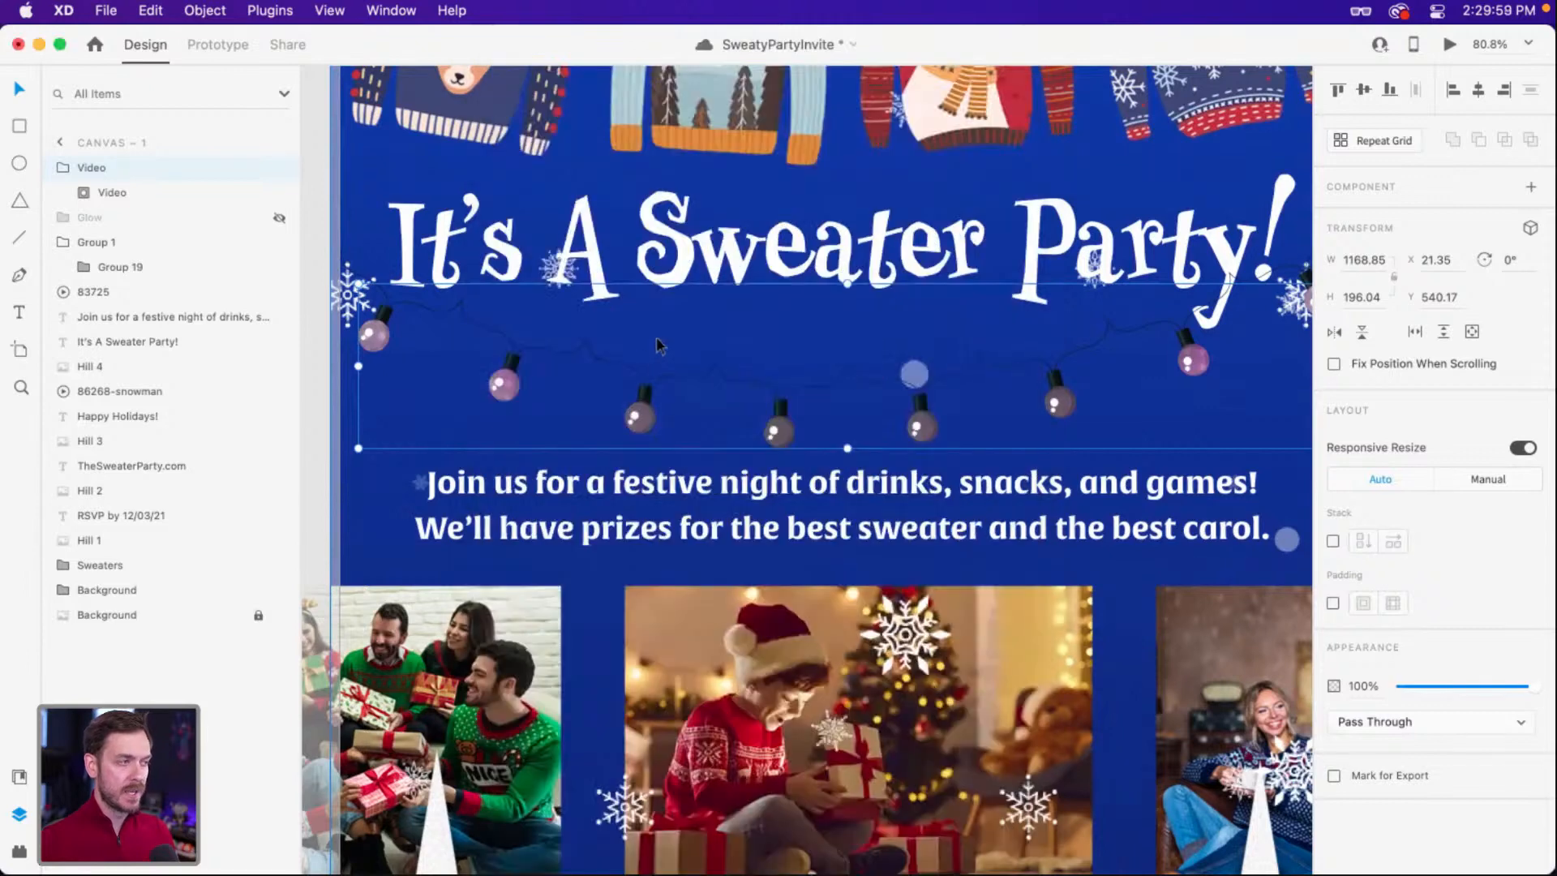
Set the blend mode of the Video layer inside the Video group to Hard Light and preview the invite.
click(122, 195)
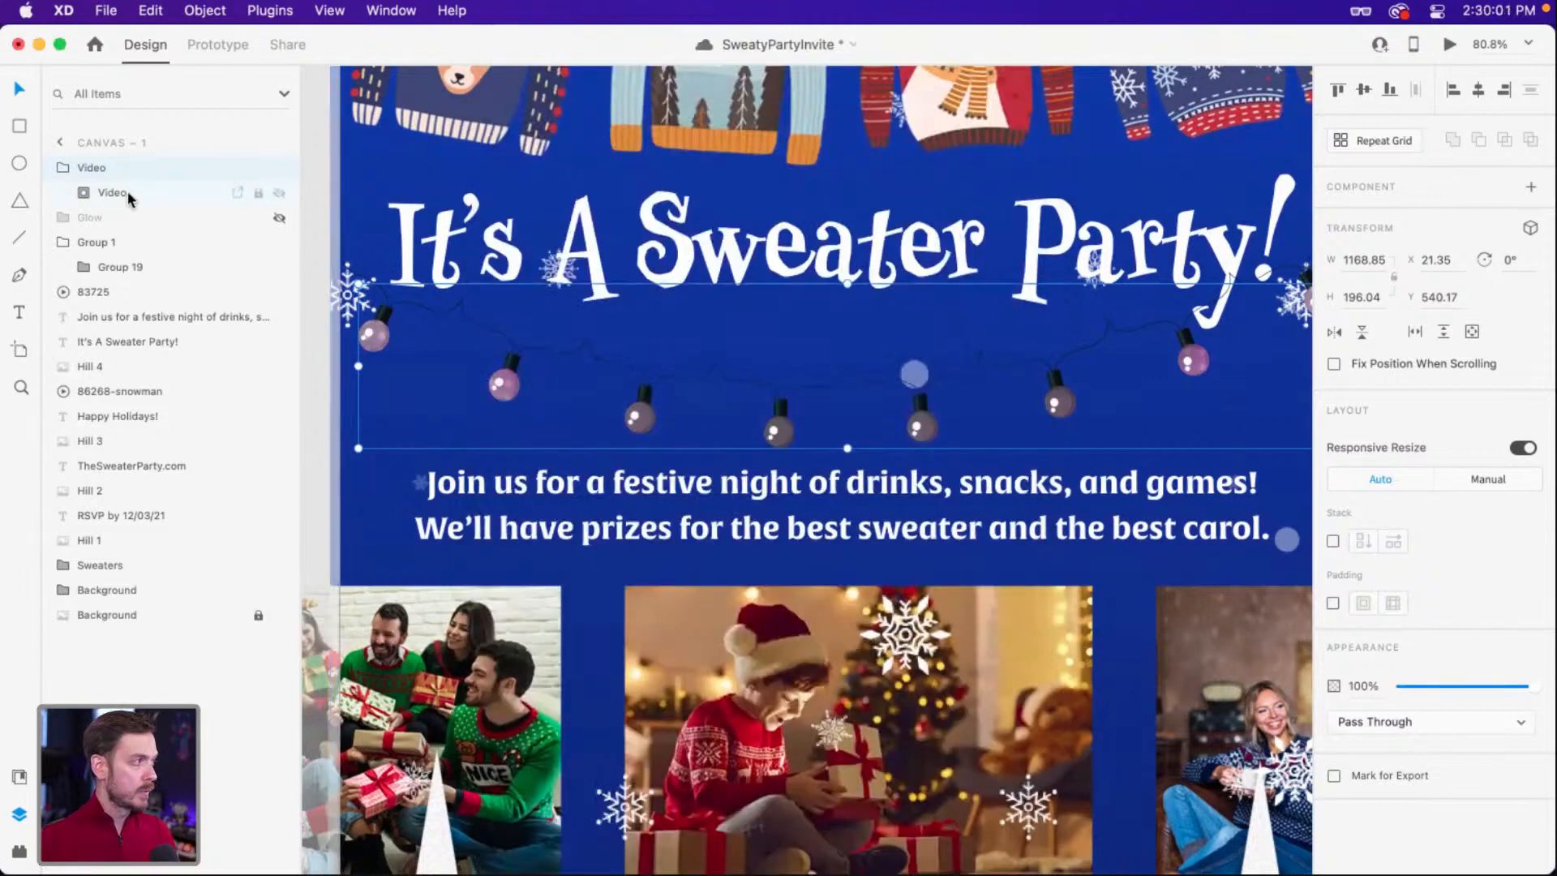
click(1459, 588)
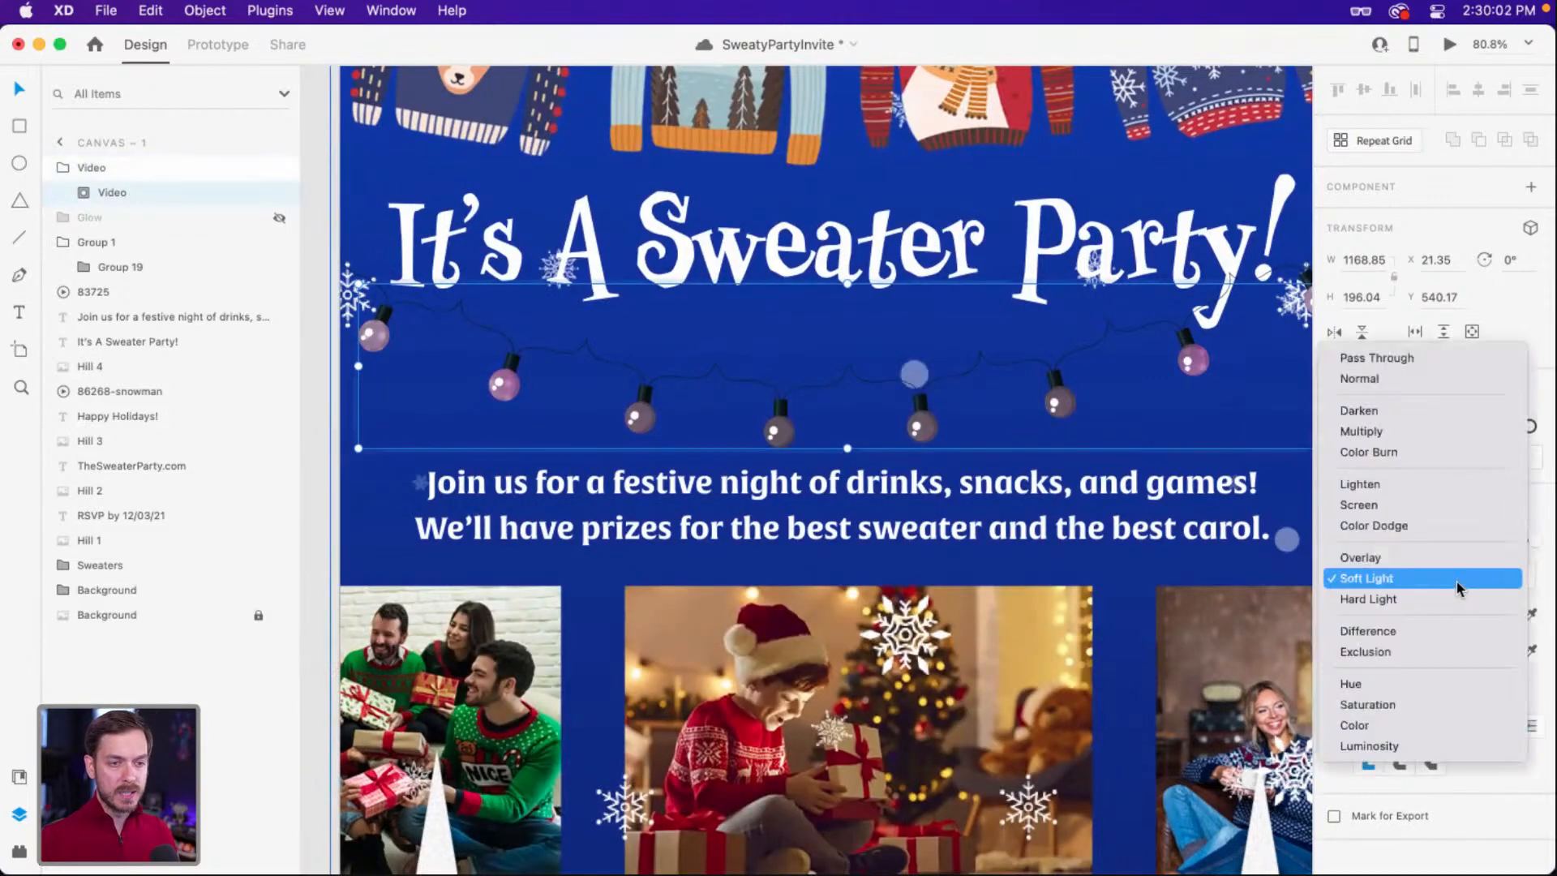
click(1393, 600)
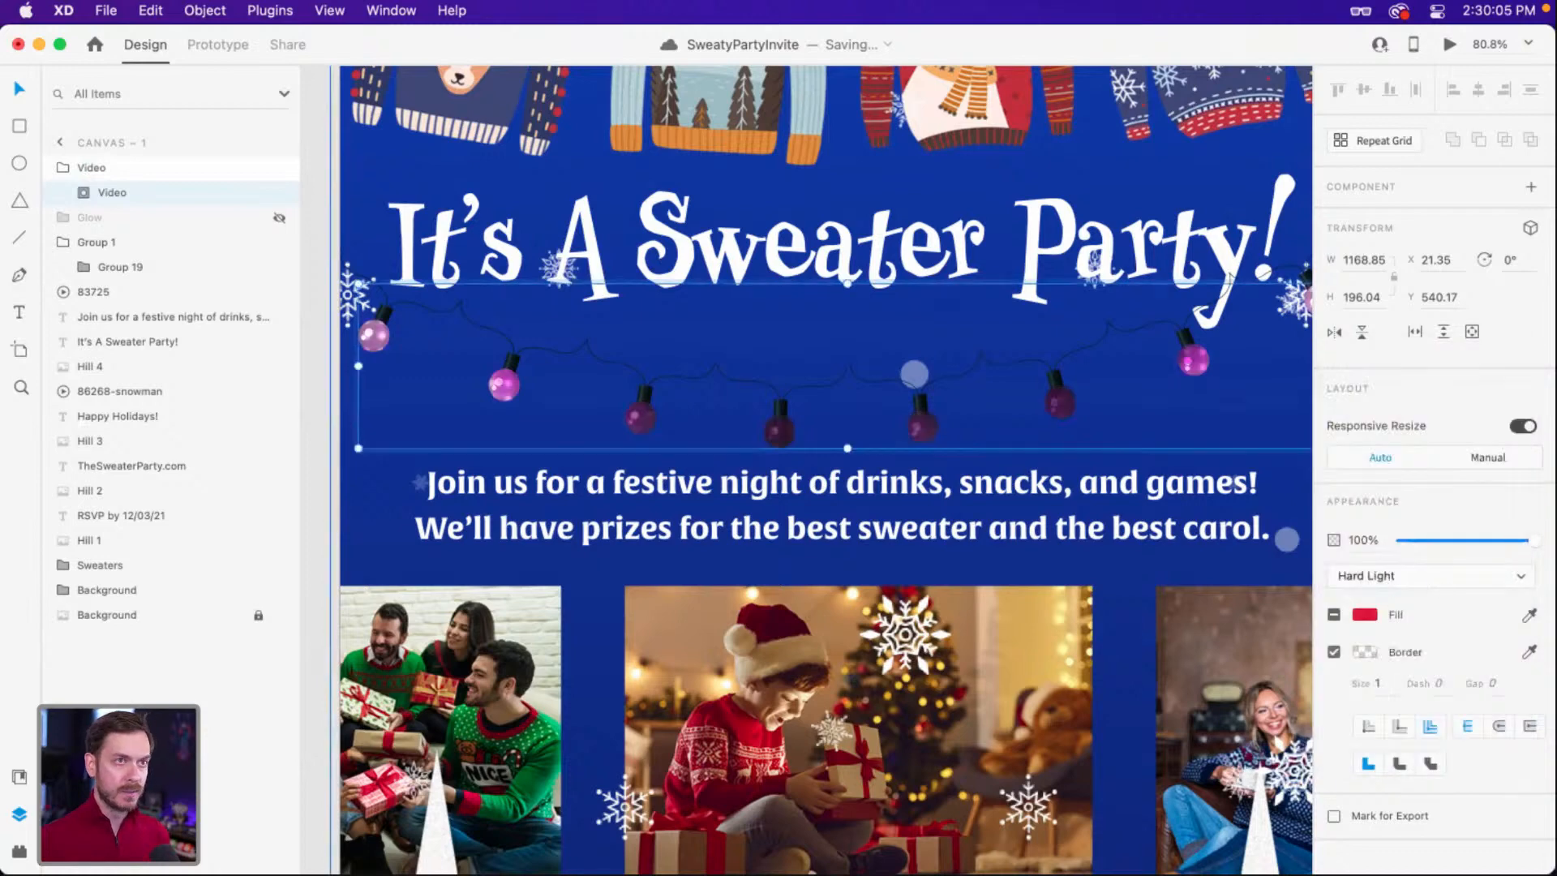
click(1448, 46)
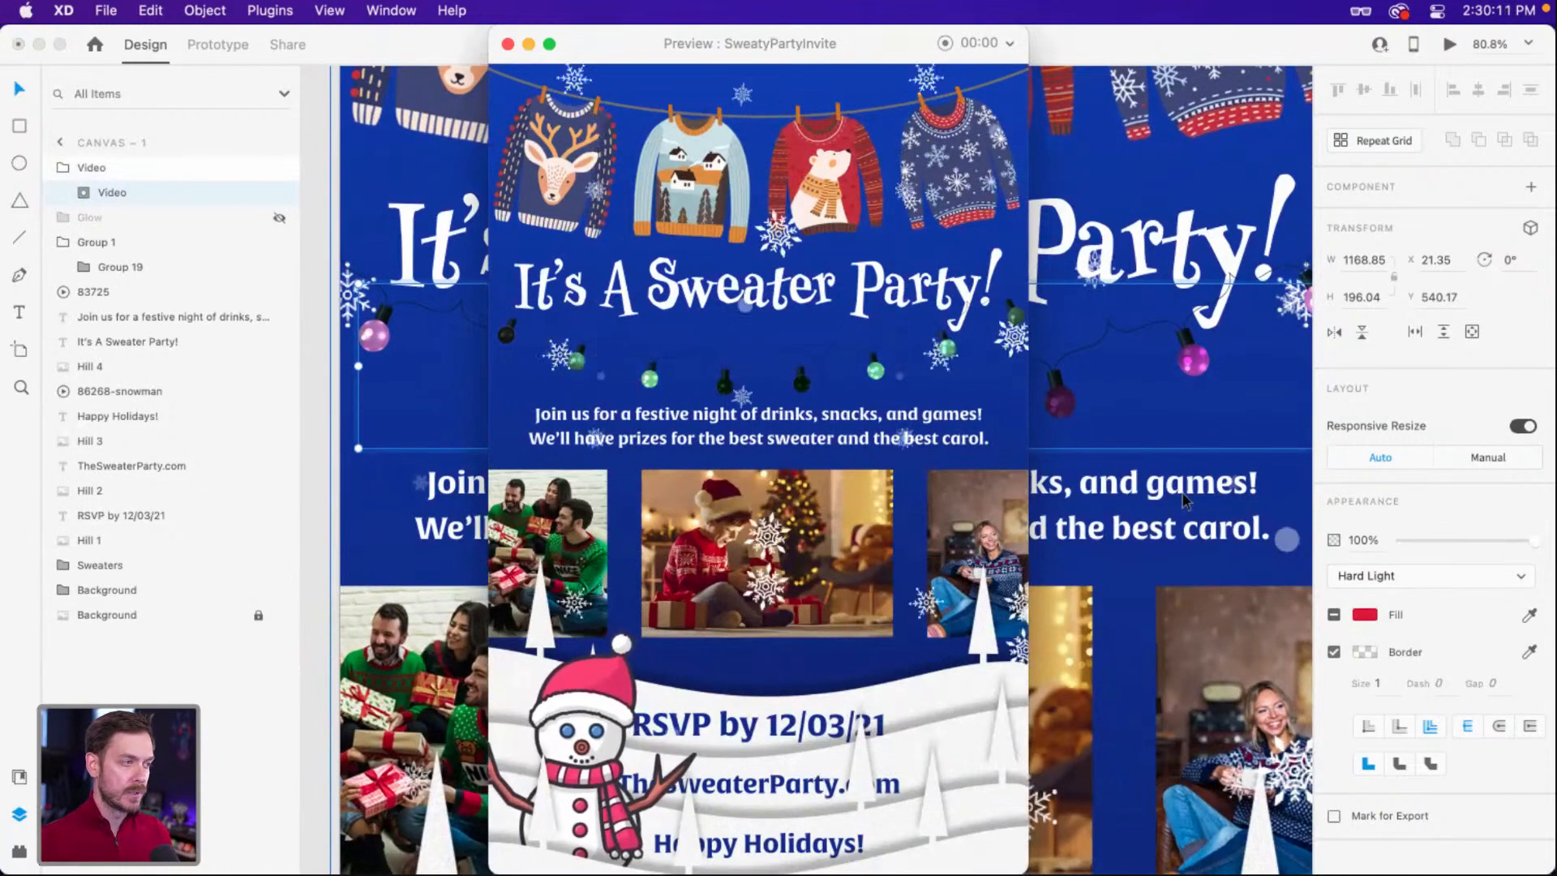
Try the Color, Hue, Multiply and Color Dodge blend modes on the Video layer masked into the bulbs.
click(1418, 596)
click(1419, 578)
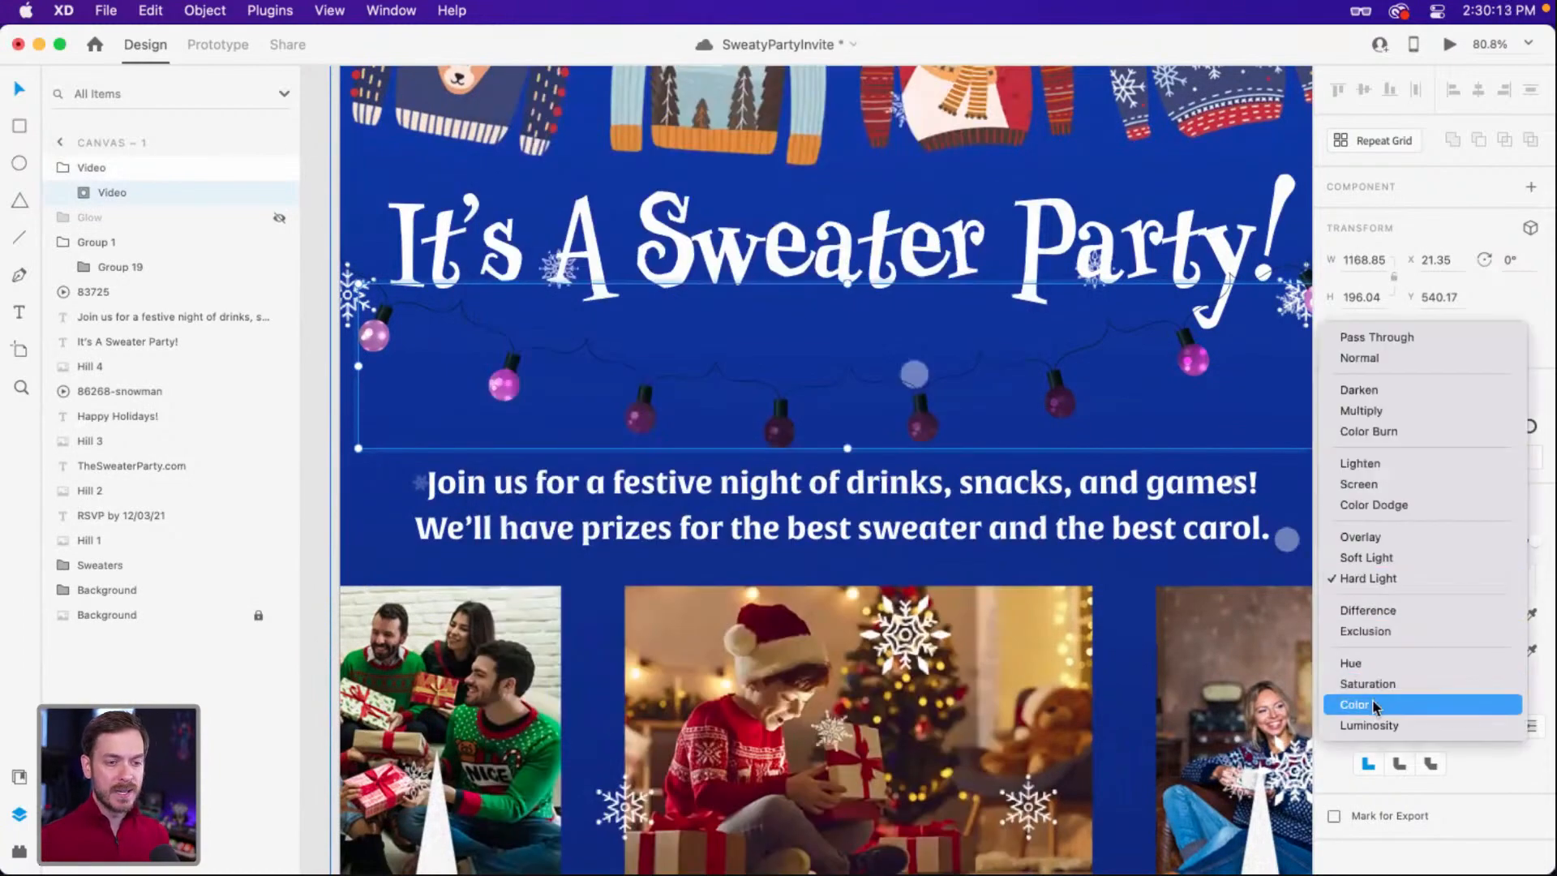
click(1373, 703)
click(1404, 579)
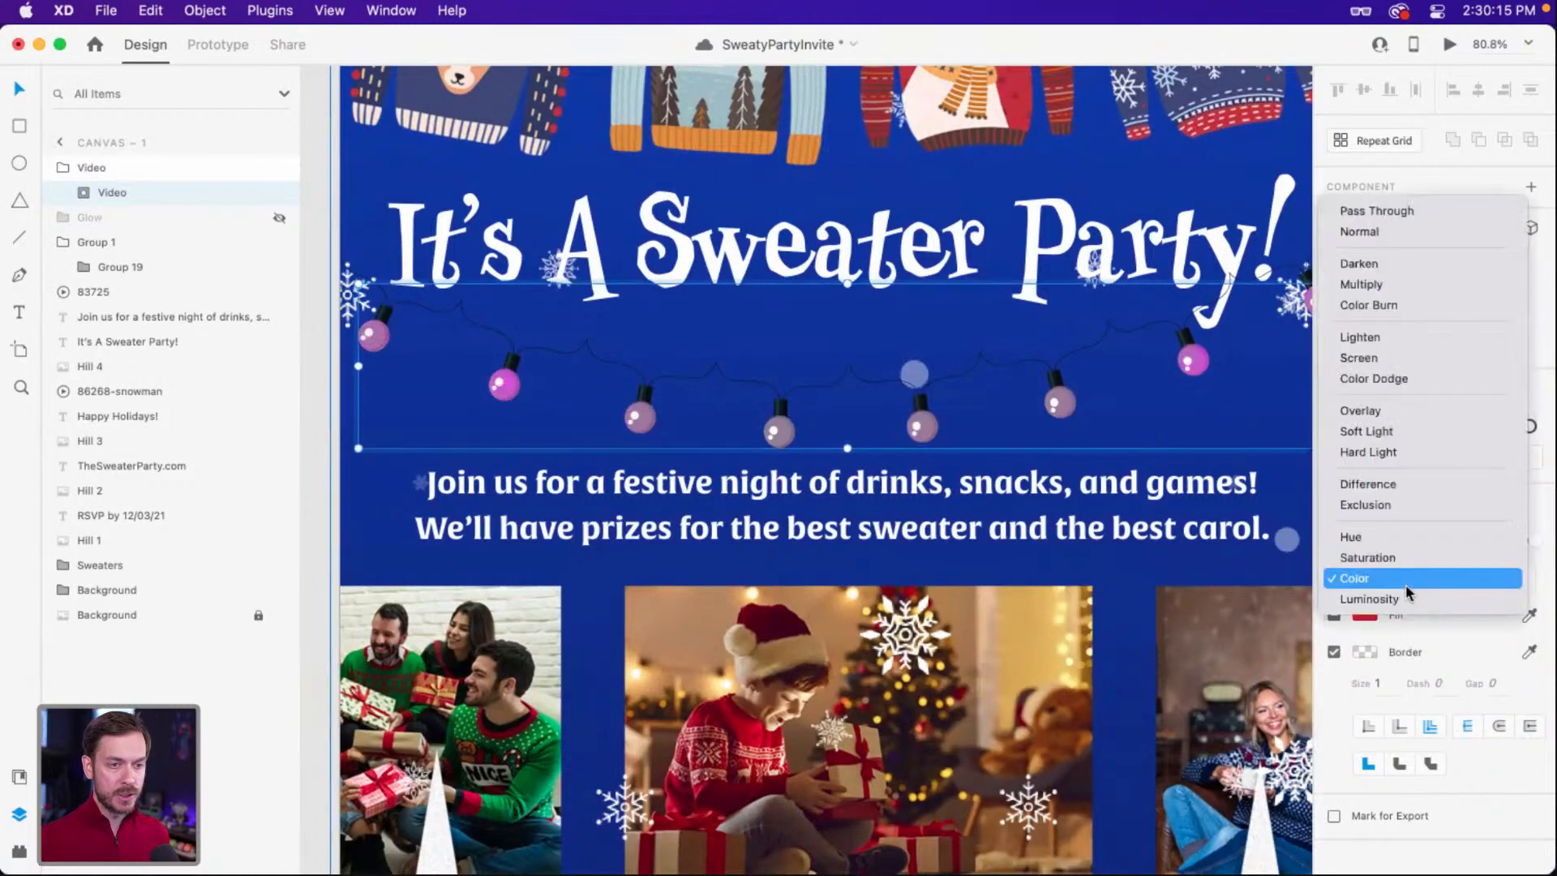
click(1395, 537)
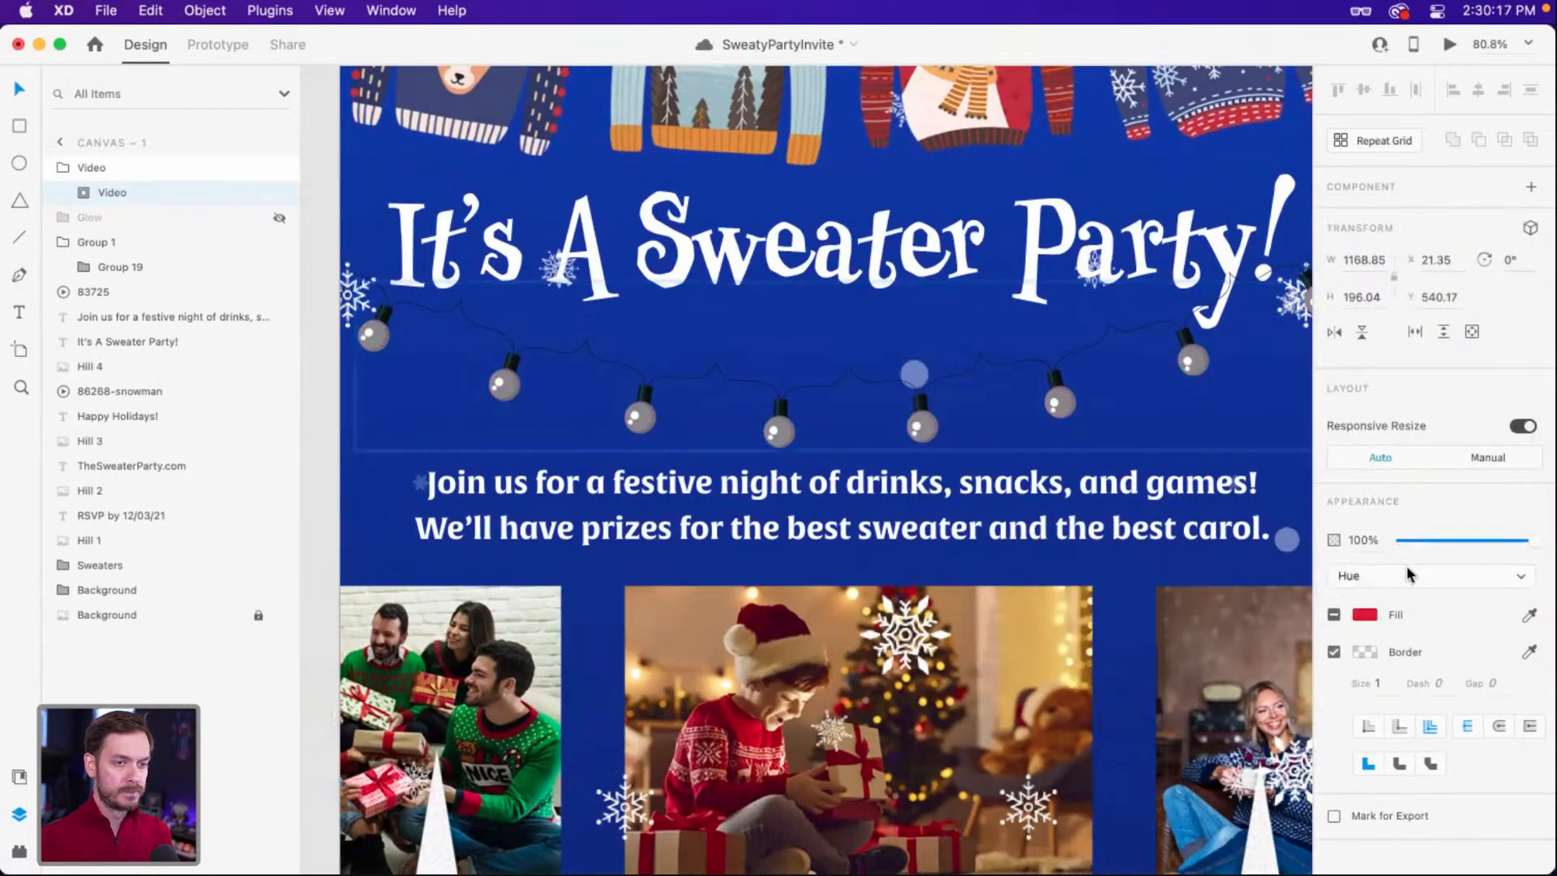
click(1405, 578)
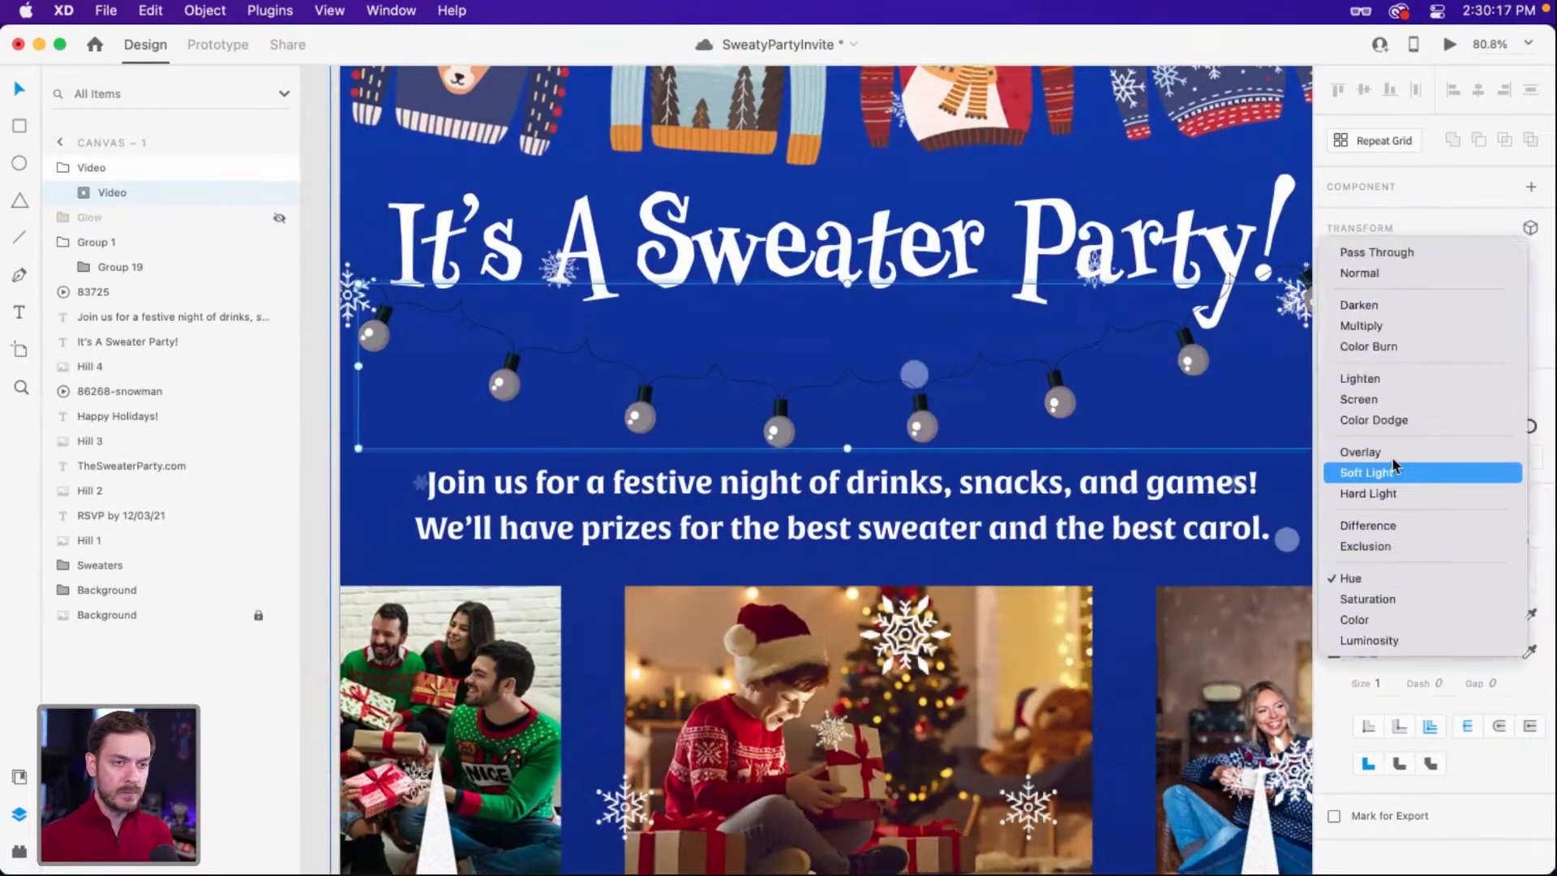
click(1394, 328)
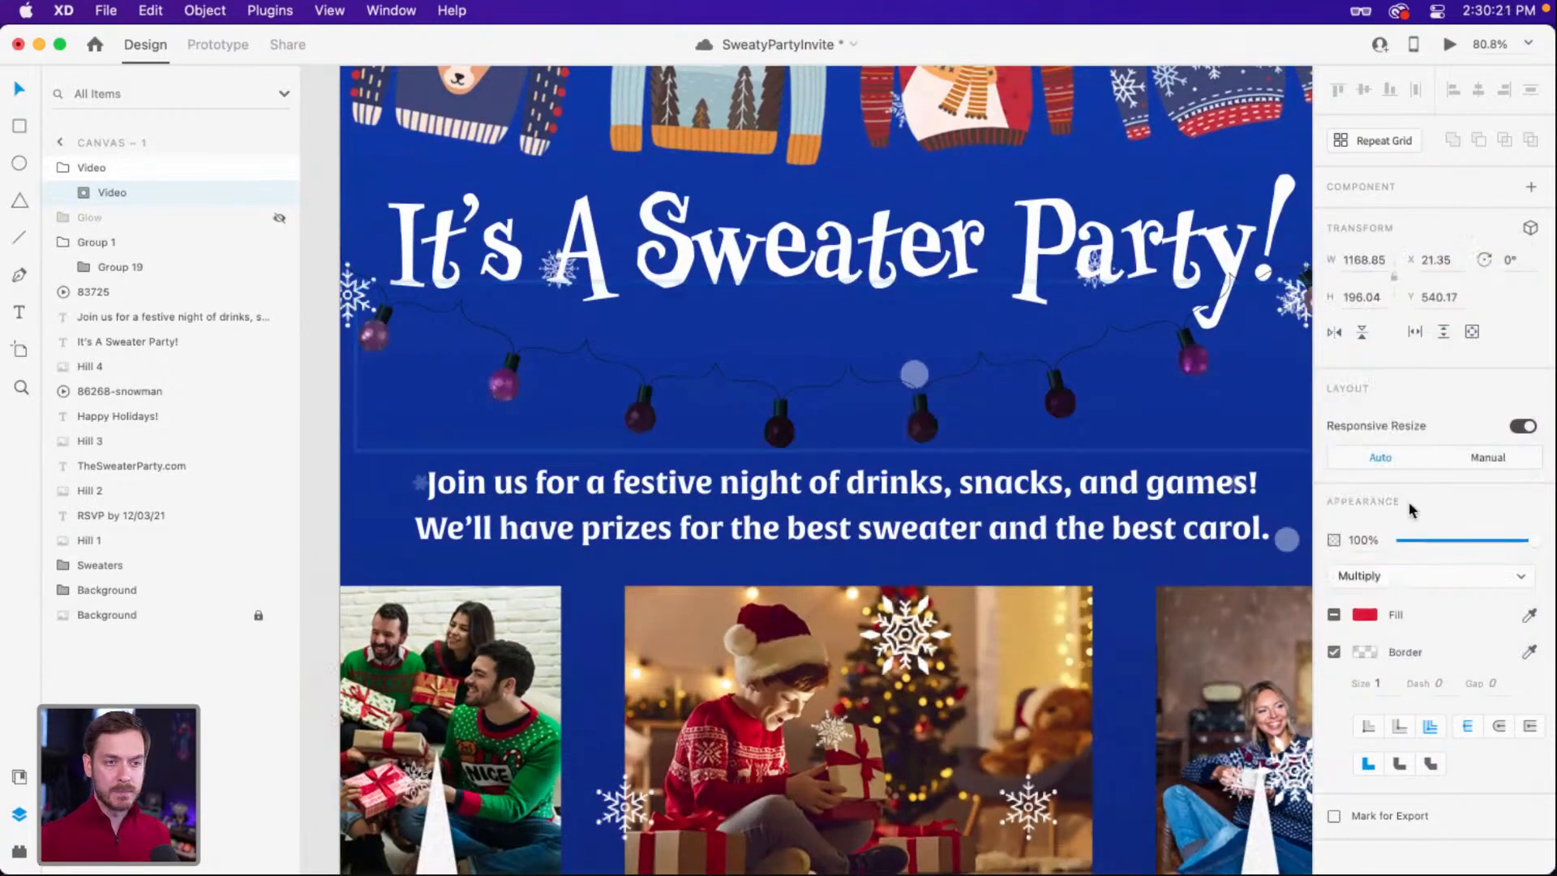
click(1373, 576)
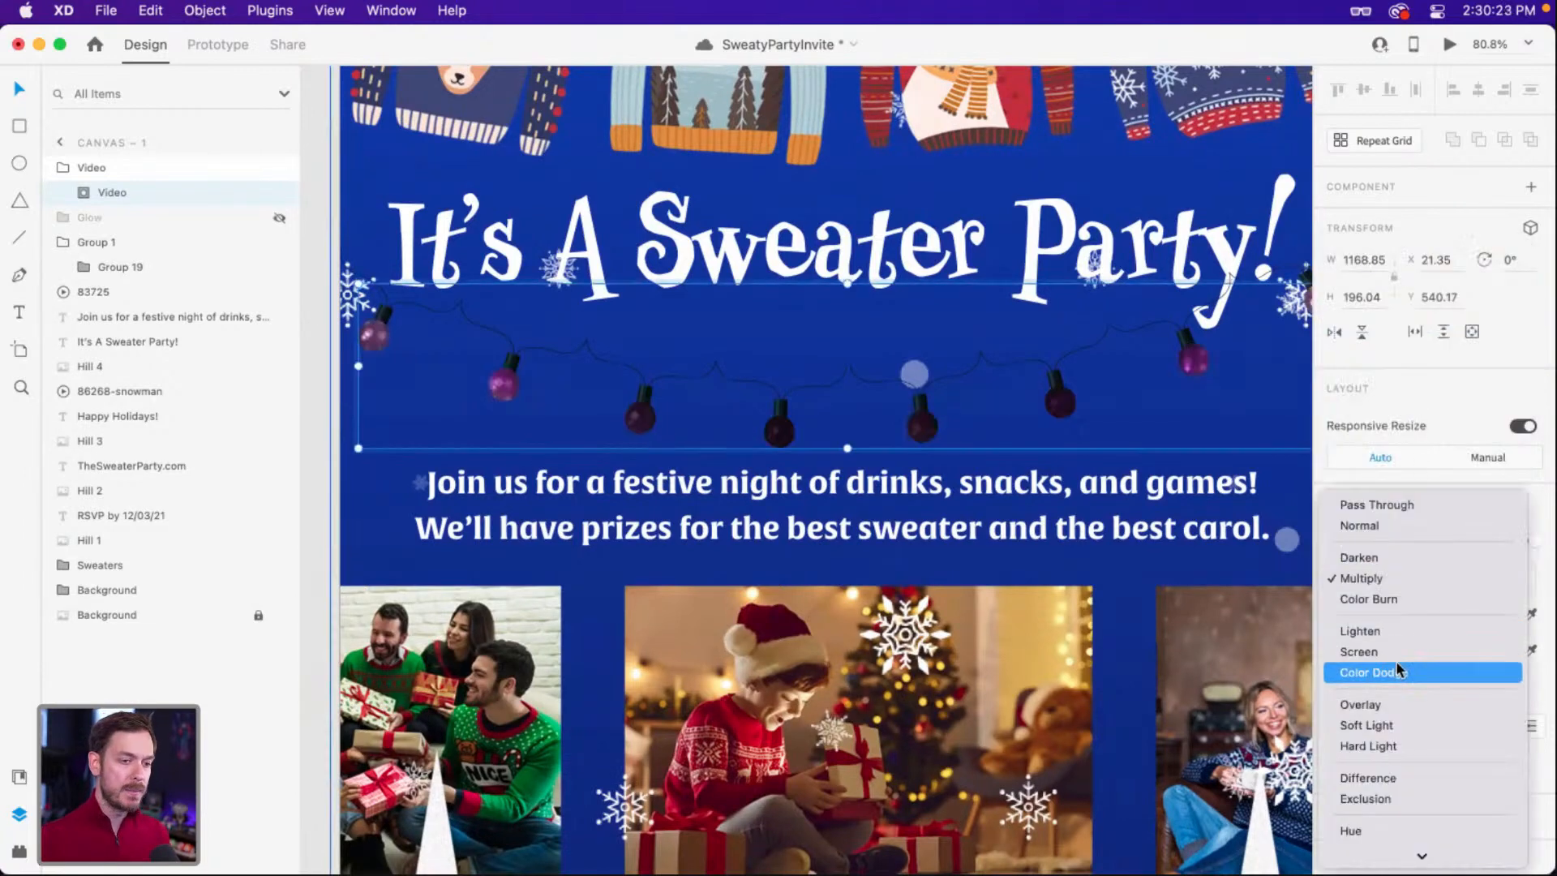
click(1397, 670)
Return the Video layer's blend mode to Hard Light, comparing it with Overlay, and check the bulbs in the preview.
click(1385, 582)
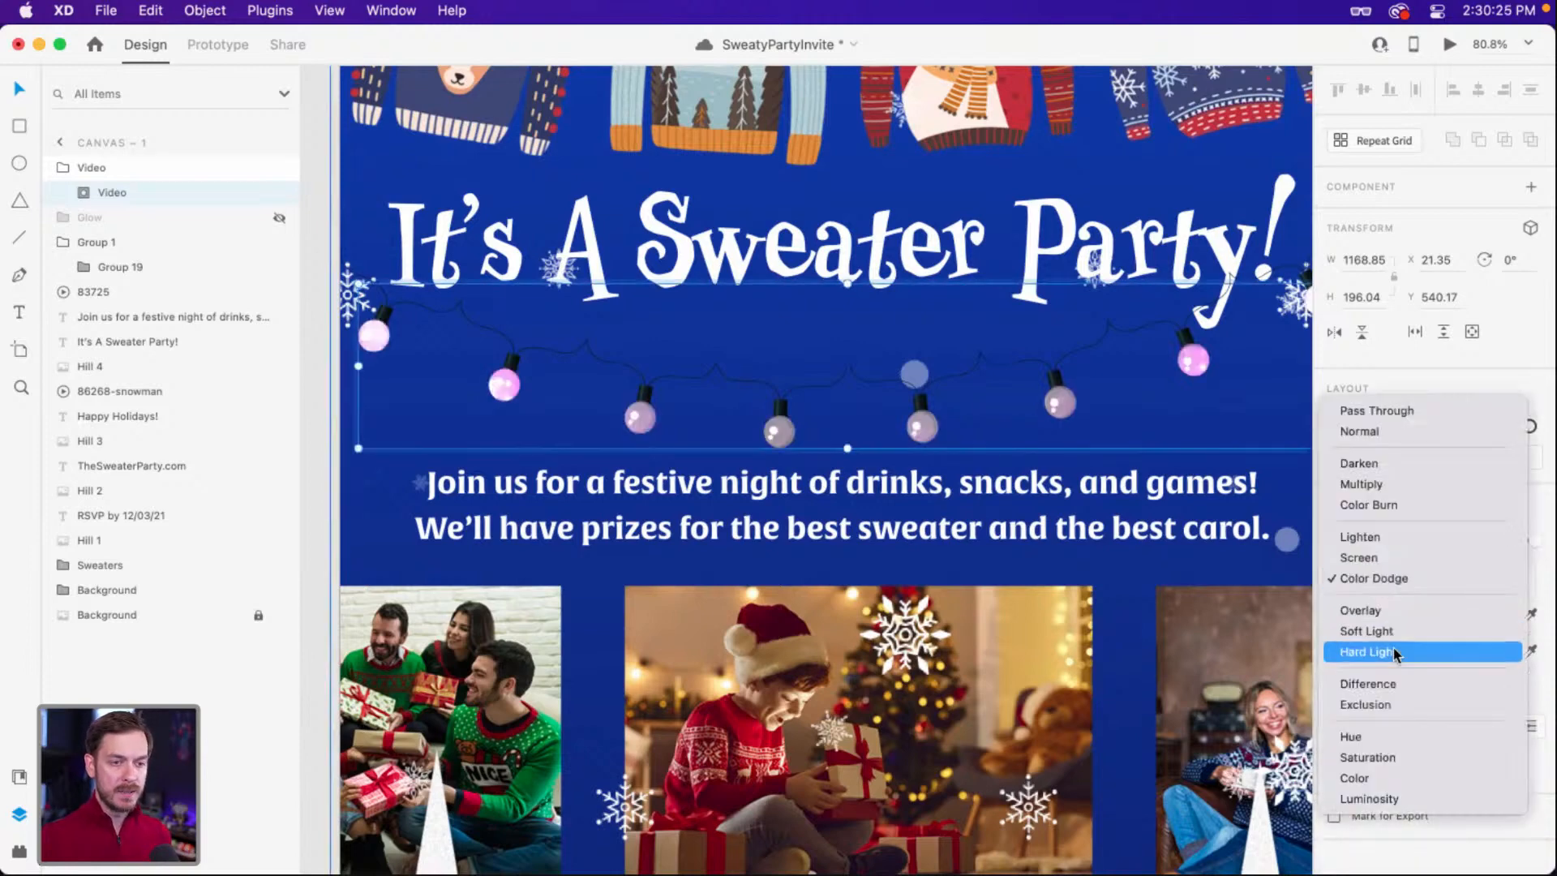
click(1391, 649)
click(1396, 578)
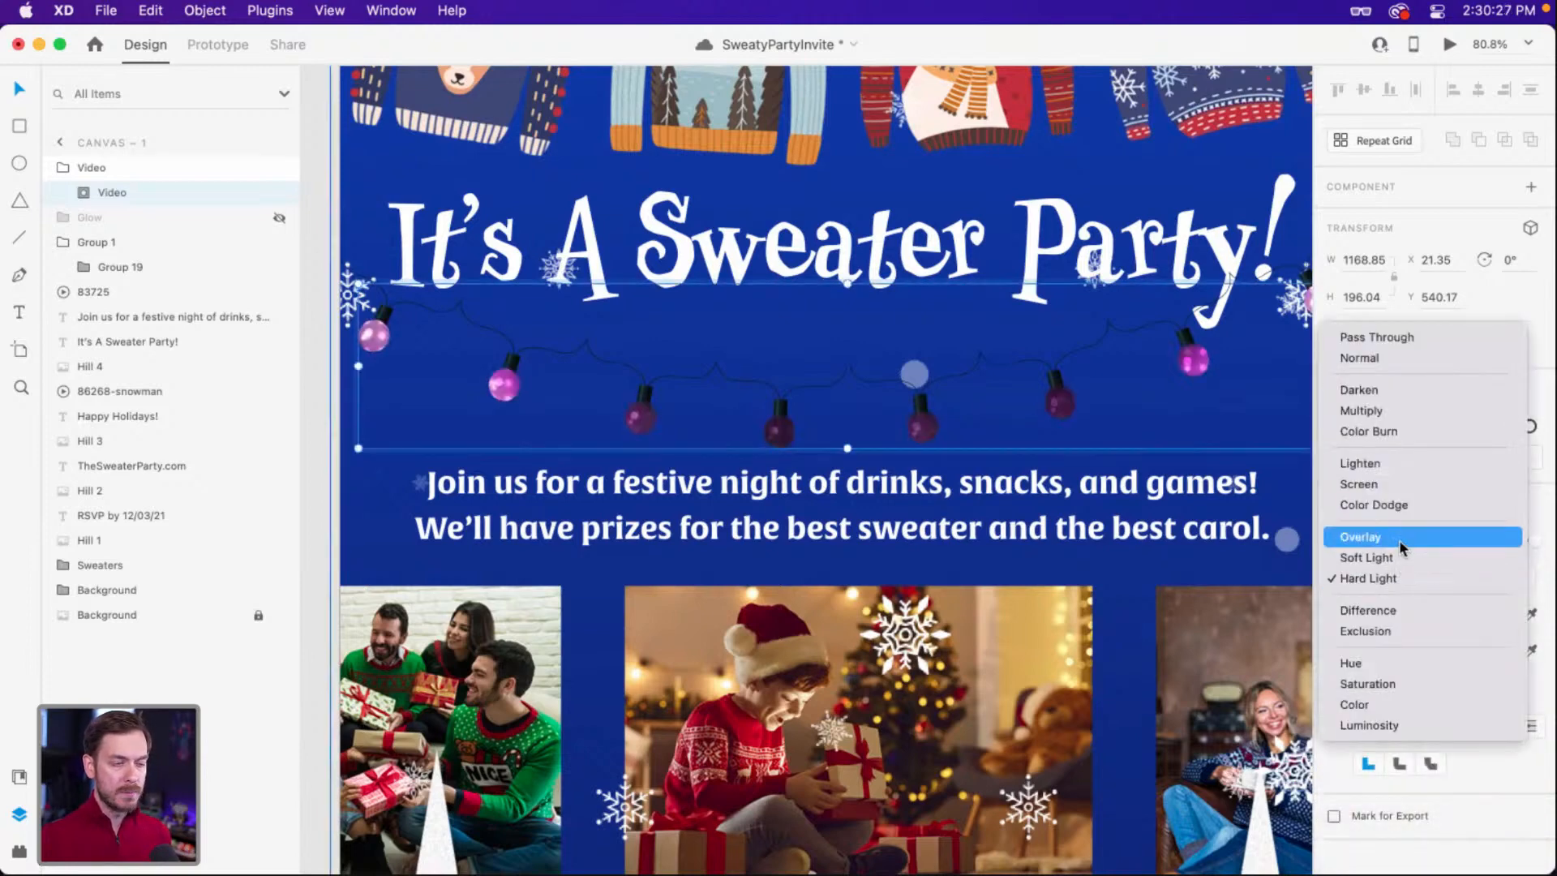
click(1401, 540)
click(1405, 578)
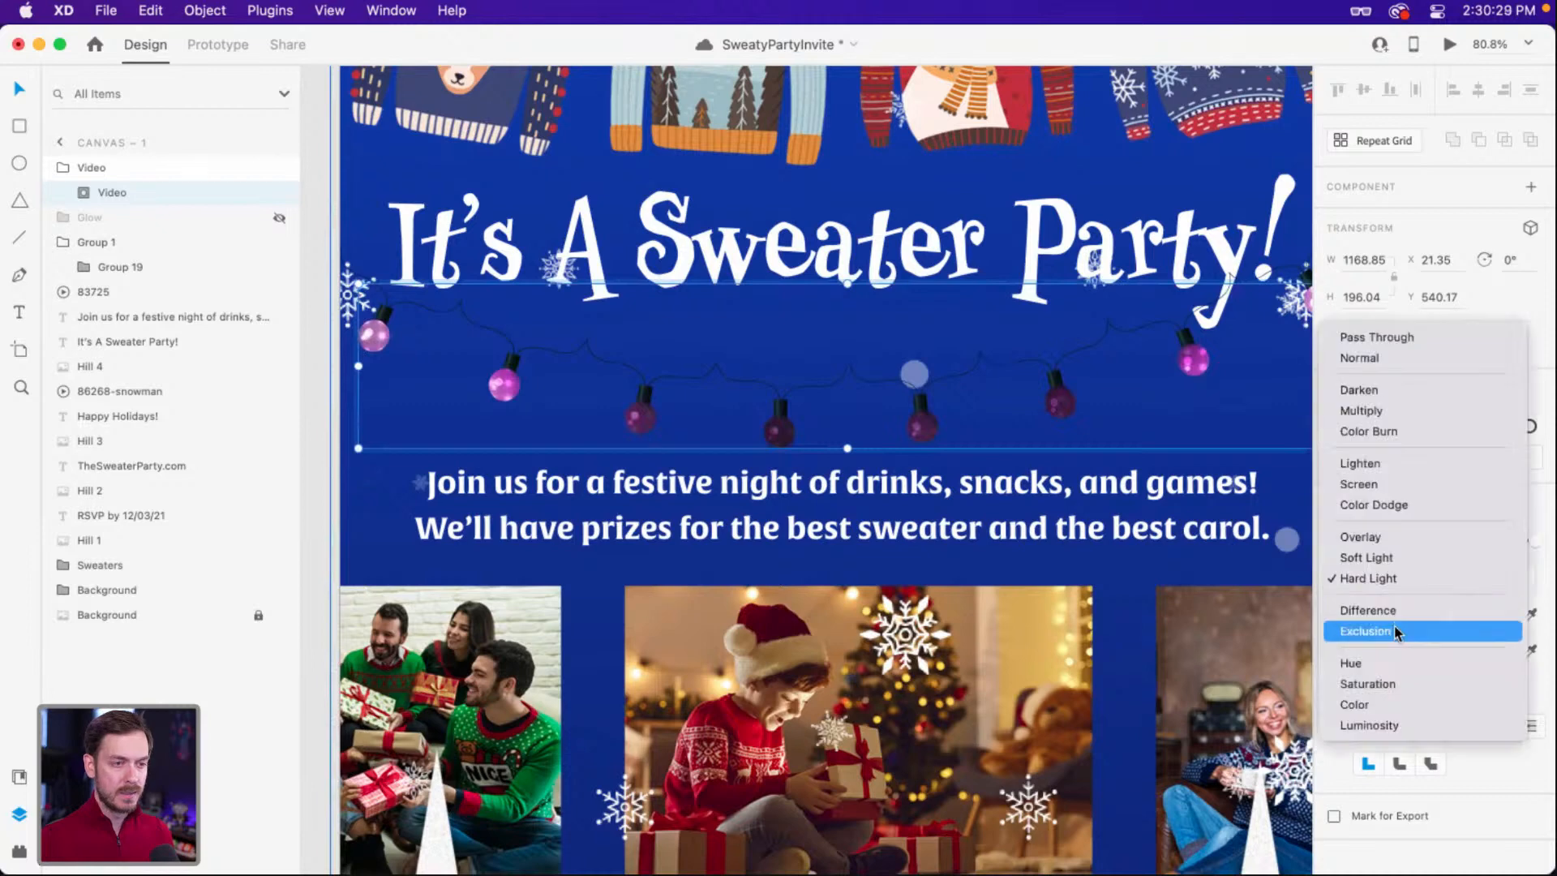
click(1398, 577)
click(1449, 44)
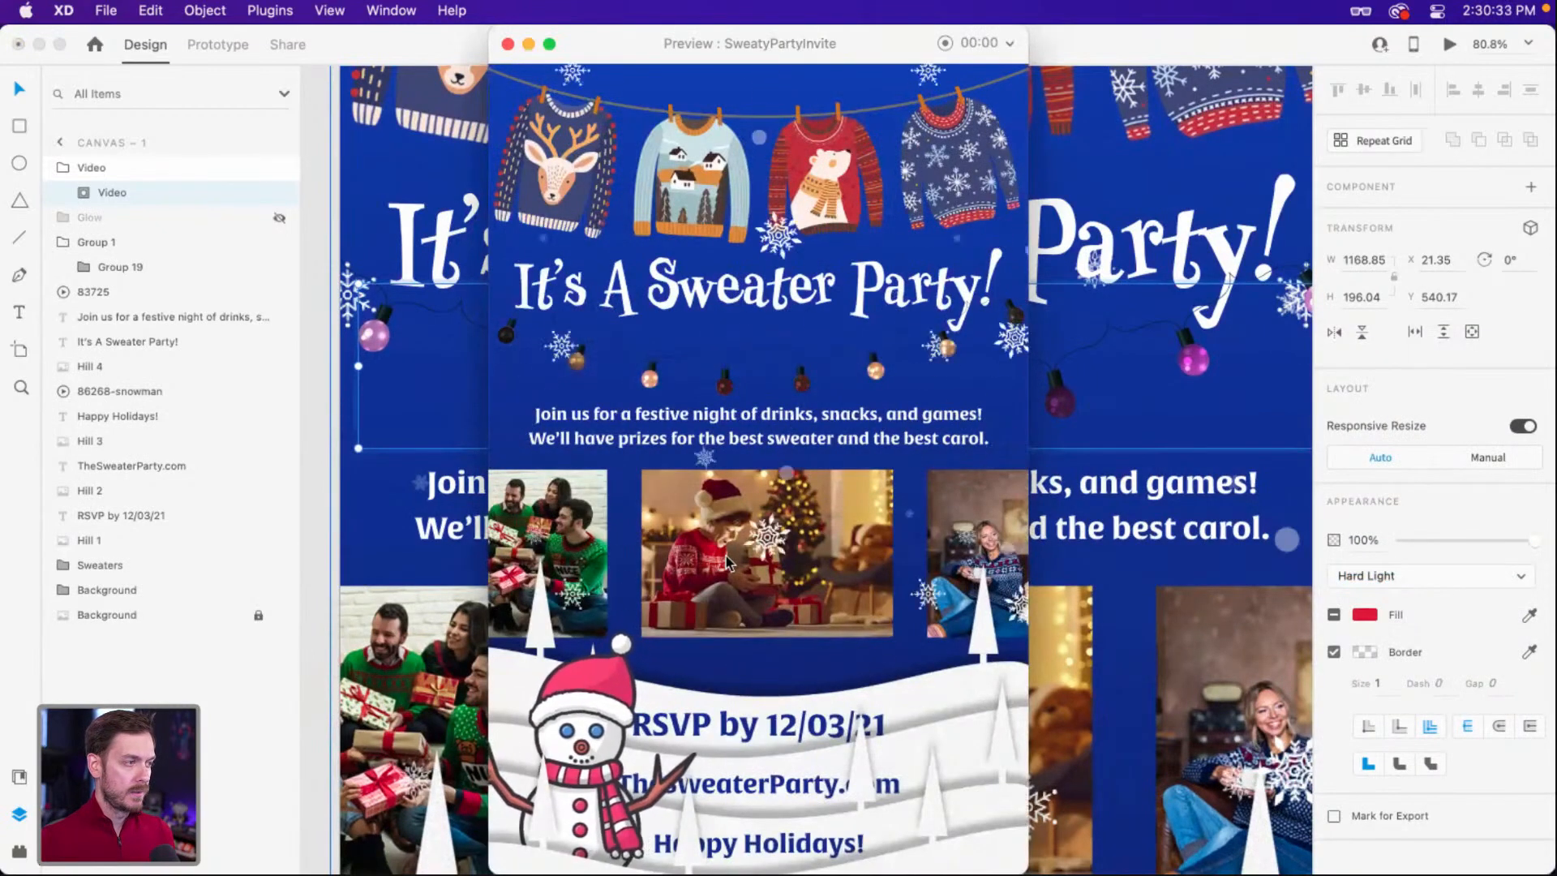
key(super+w)
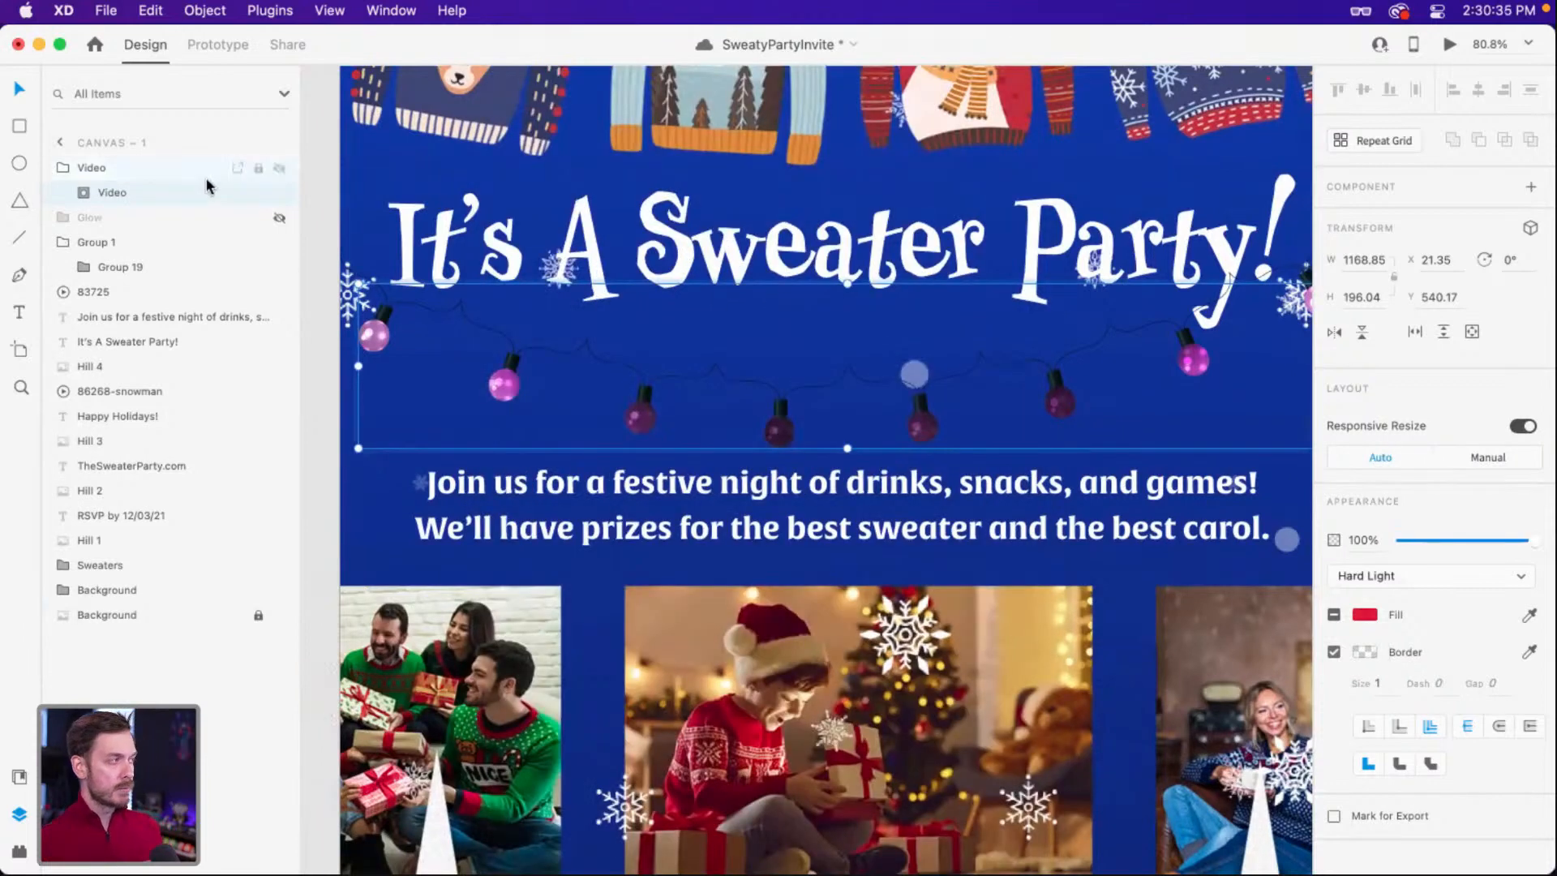
Move the Glow group above the Video group and make it visible.
drag(116, 218, 99, 167)
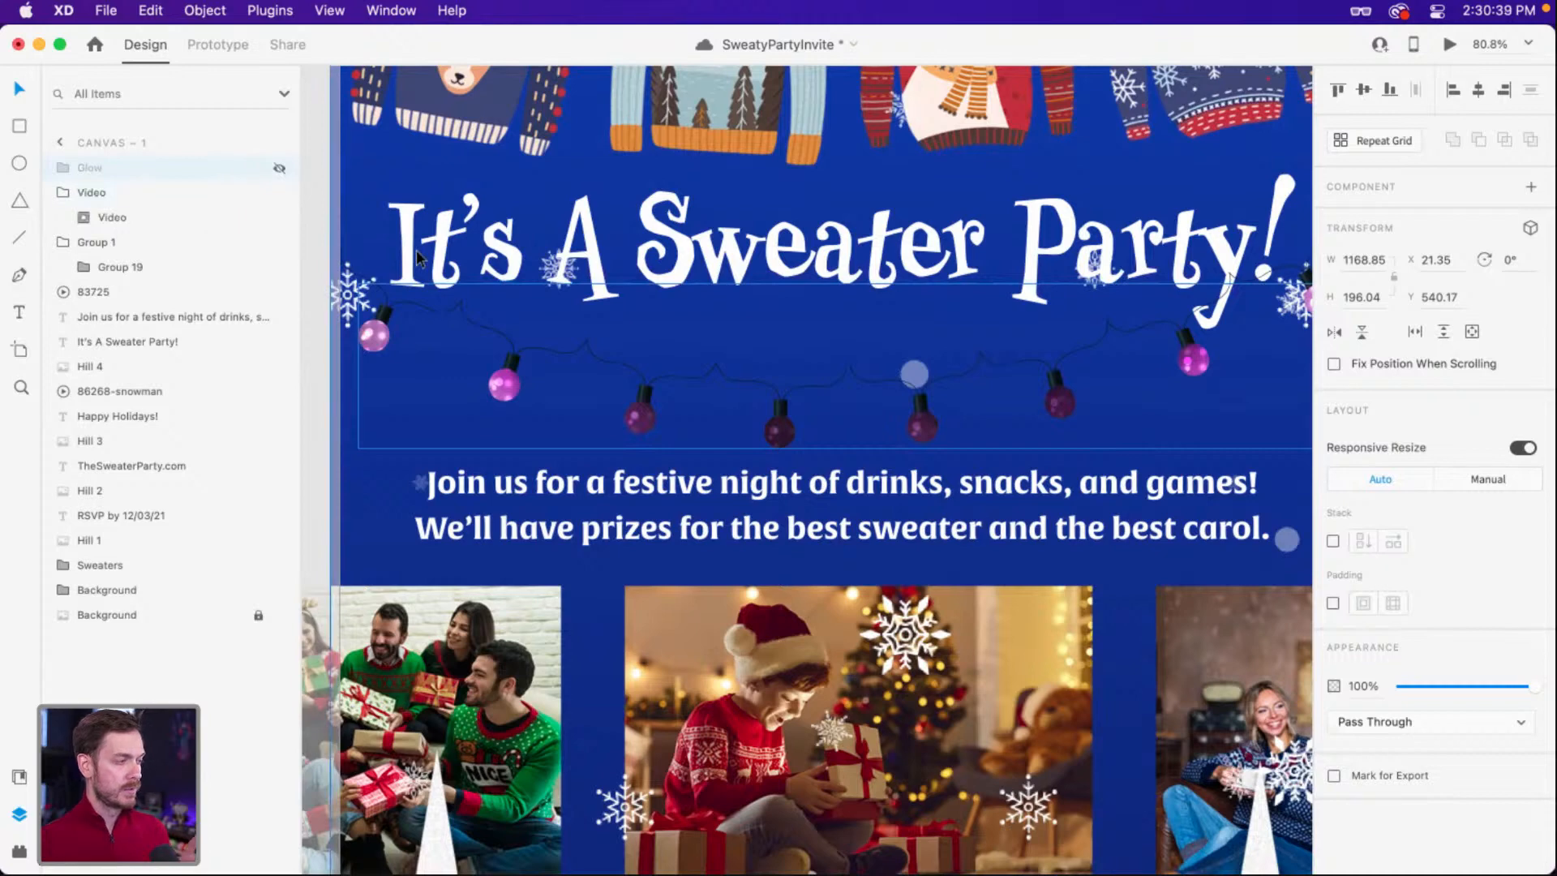
click(279, 168)
click(66, 170)
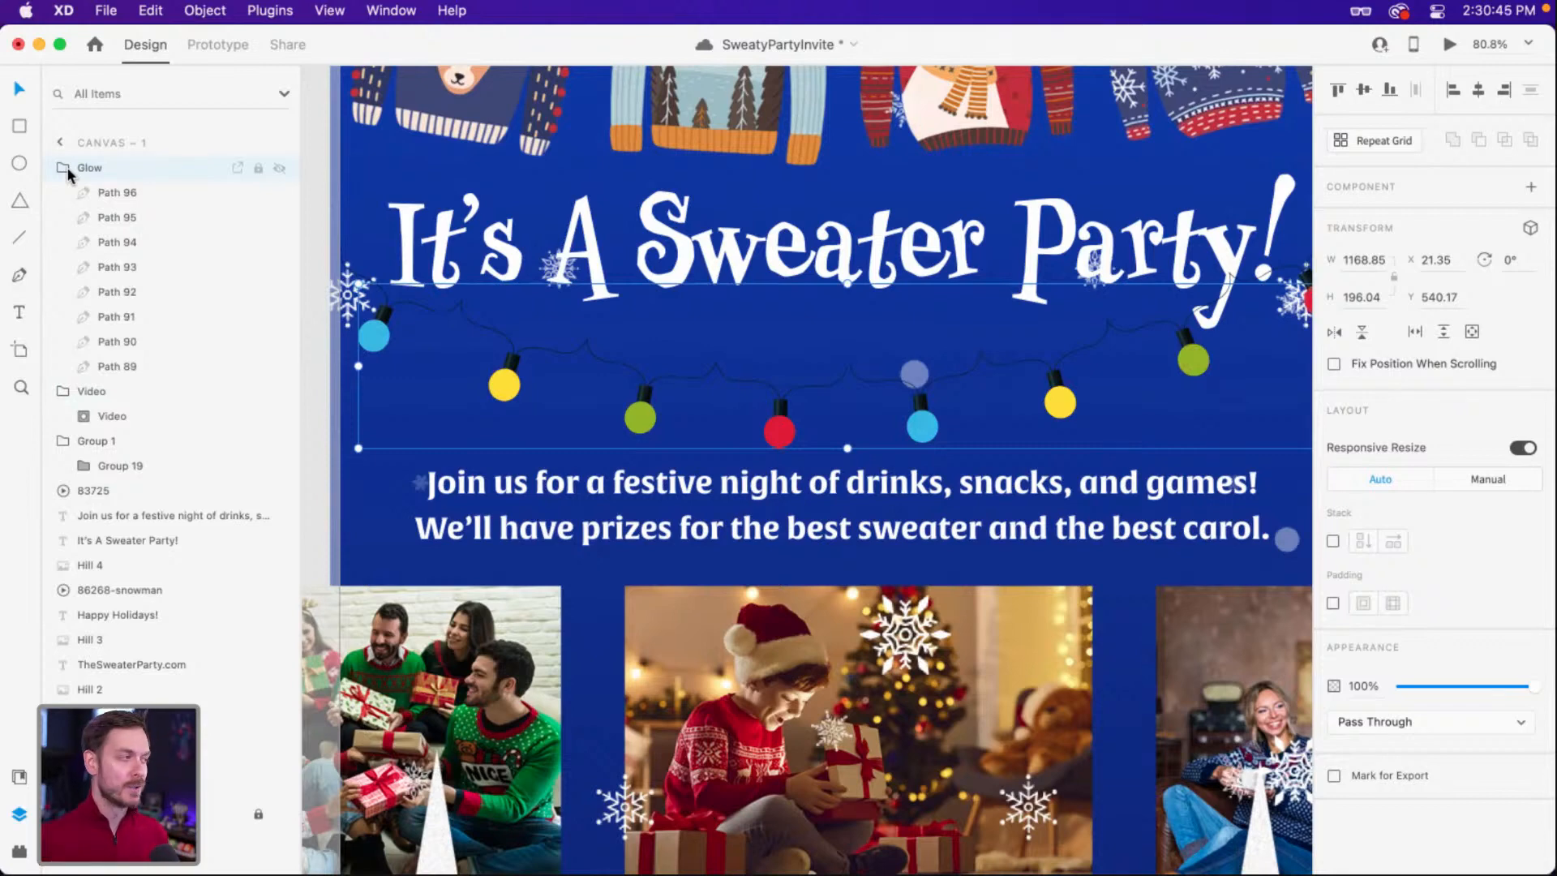
Apply an Object Blur of 8 to all eight bulb paths in the Glow group.
click(144, 191)
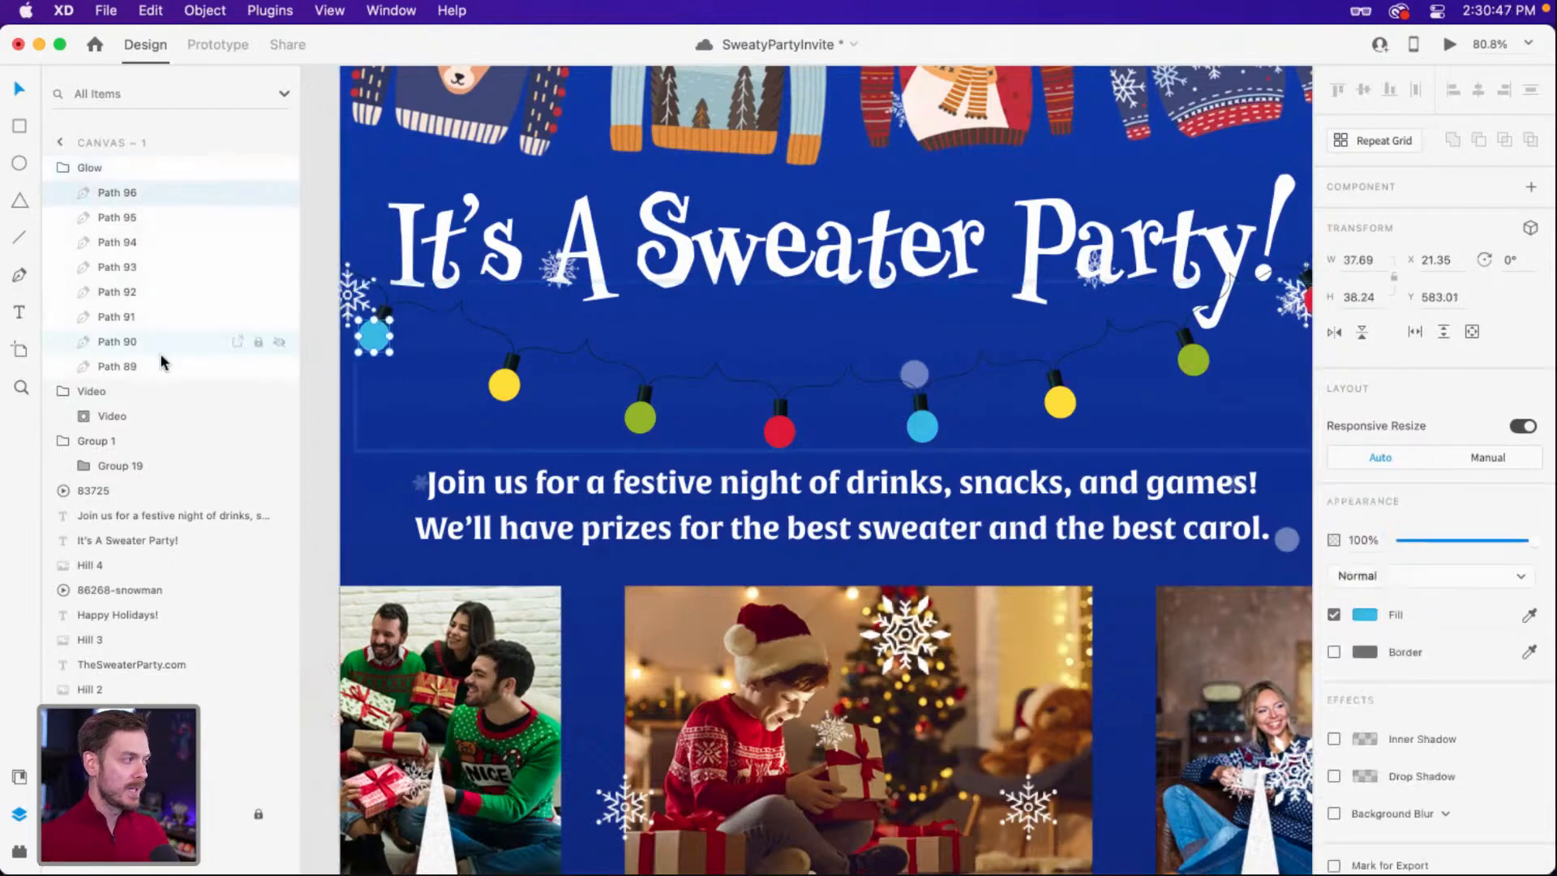
shift+click(153, 363)
scroll(1408, 701, down, 1)
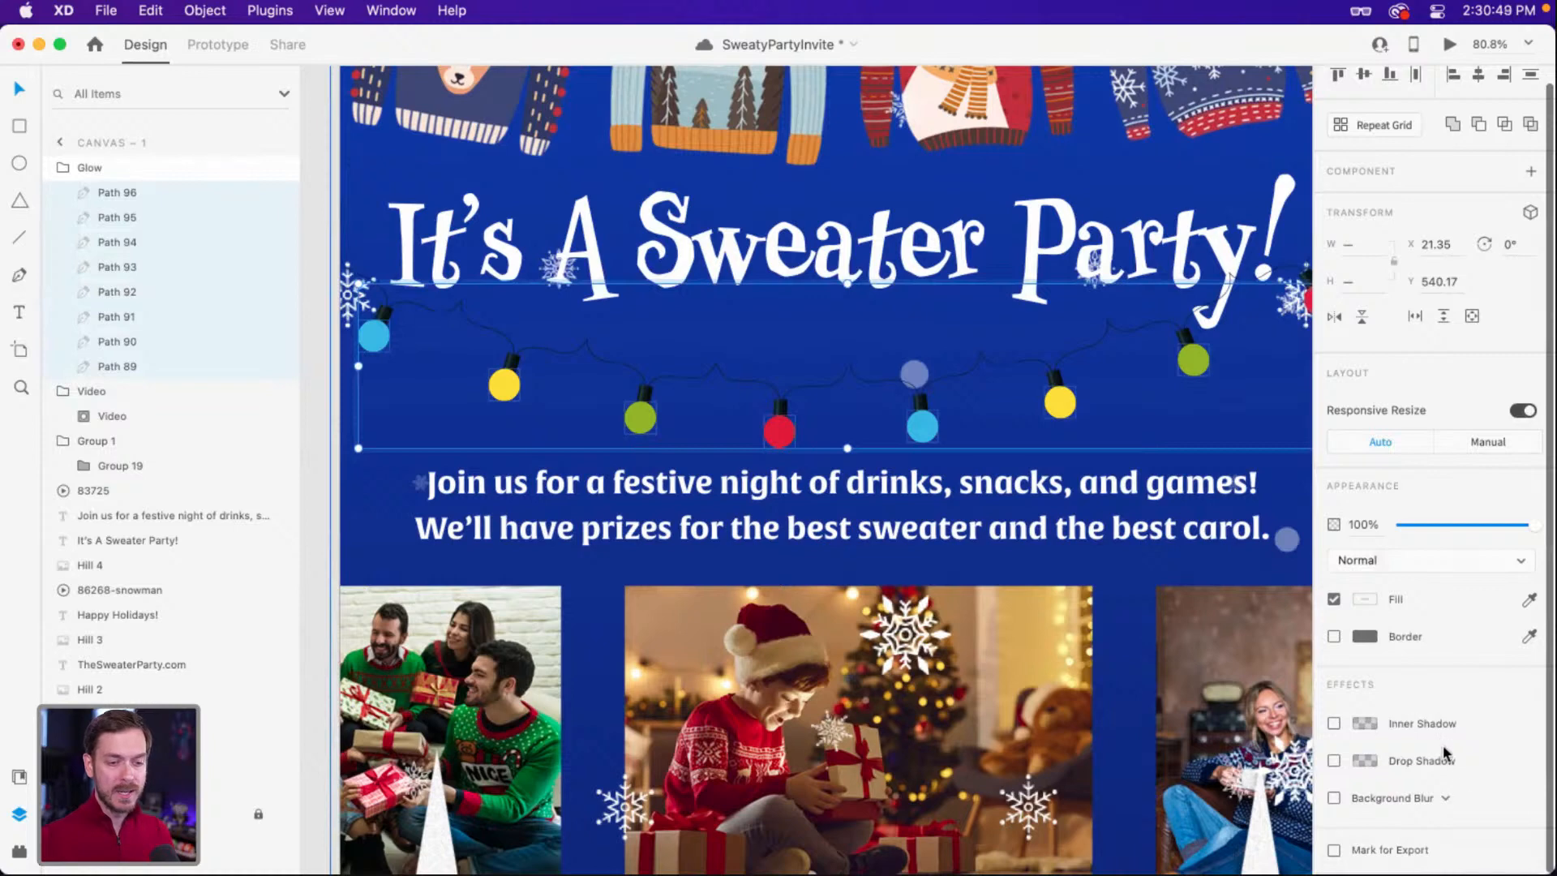
click(1446, 801)
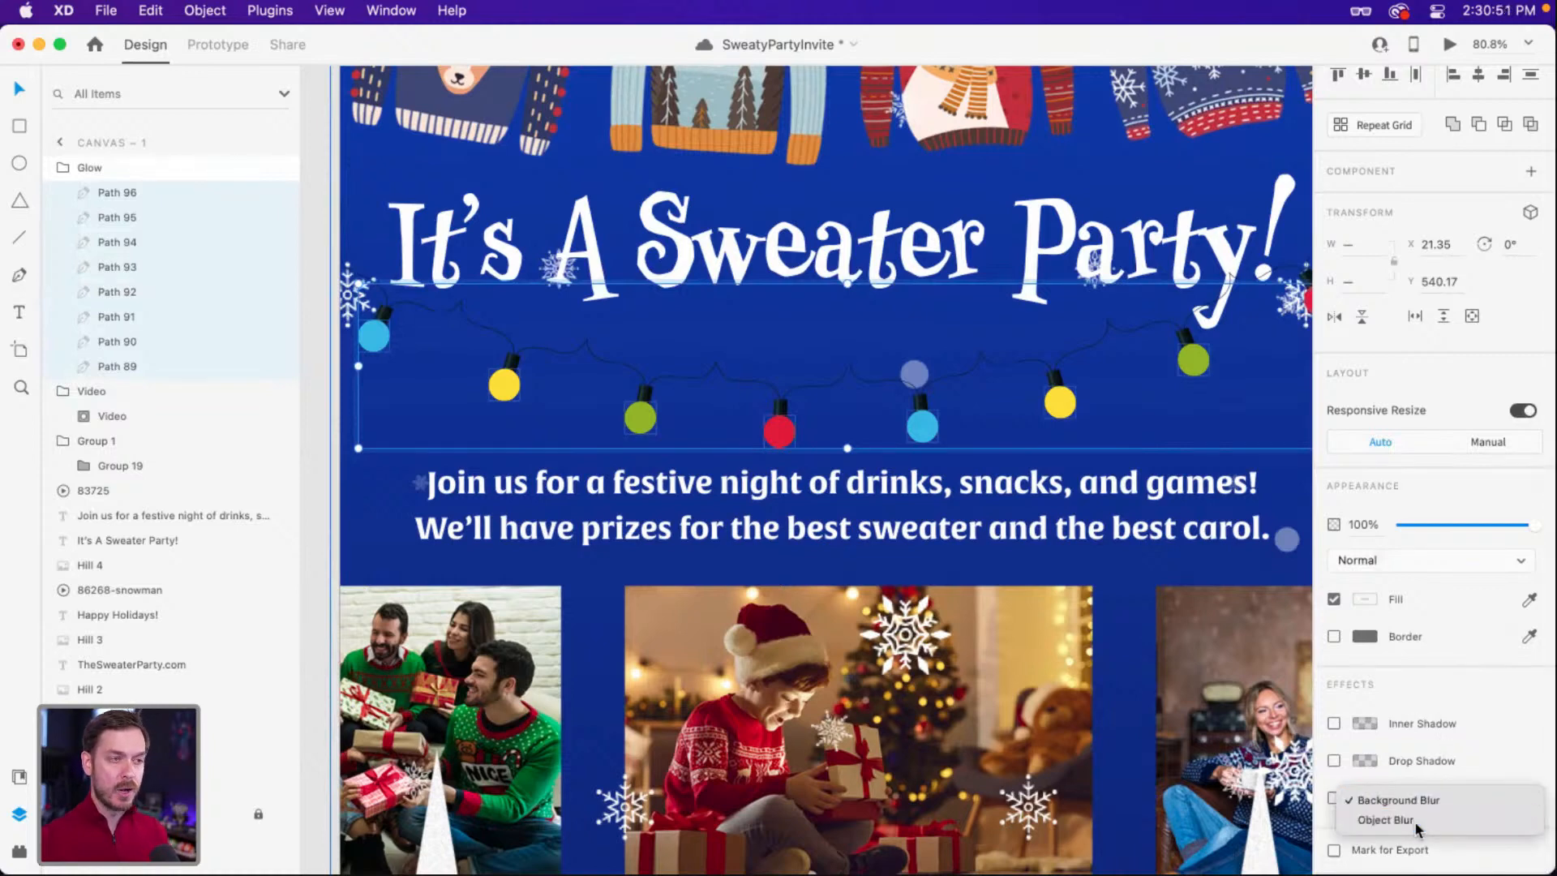
click(1417, 820)
drag(1435, 829, 1443, 828)
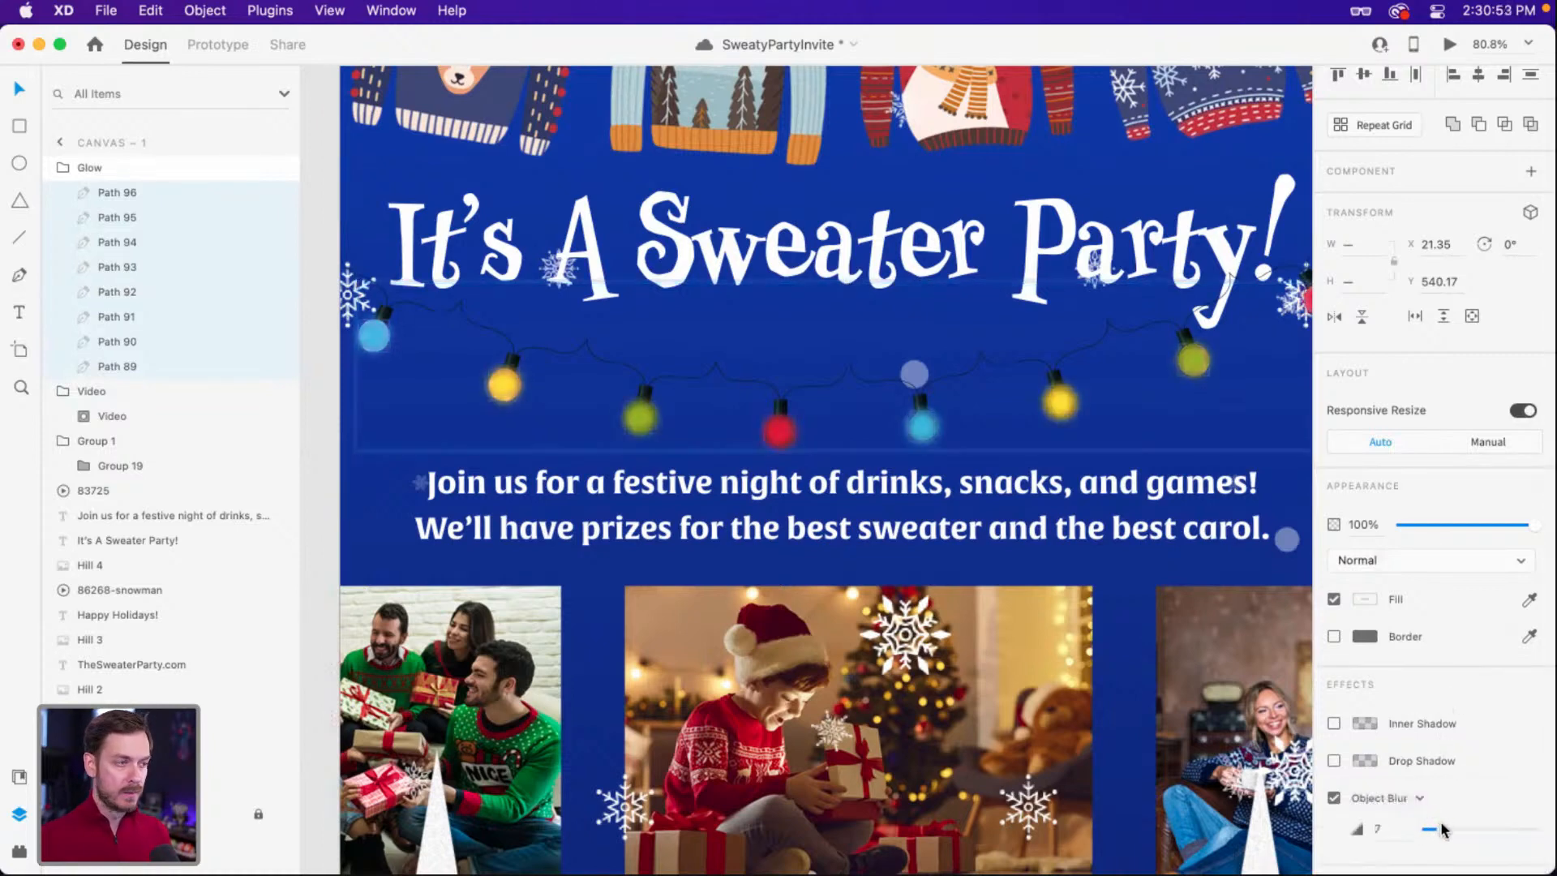
Try the Color Dodge blend mode on the blurred glow paths and preview the invite.
click(1388, 557)
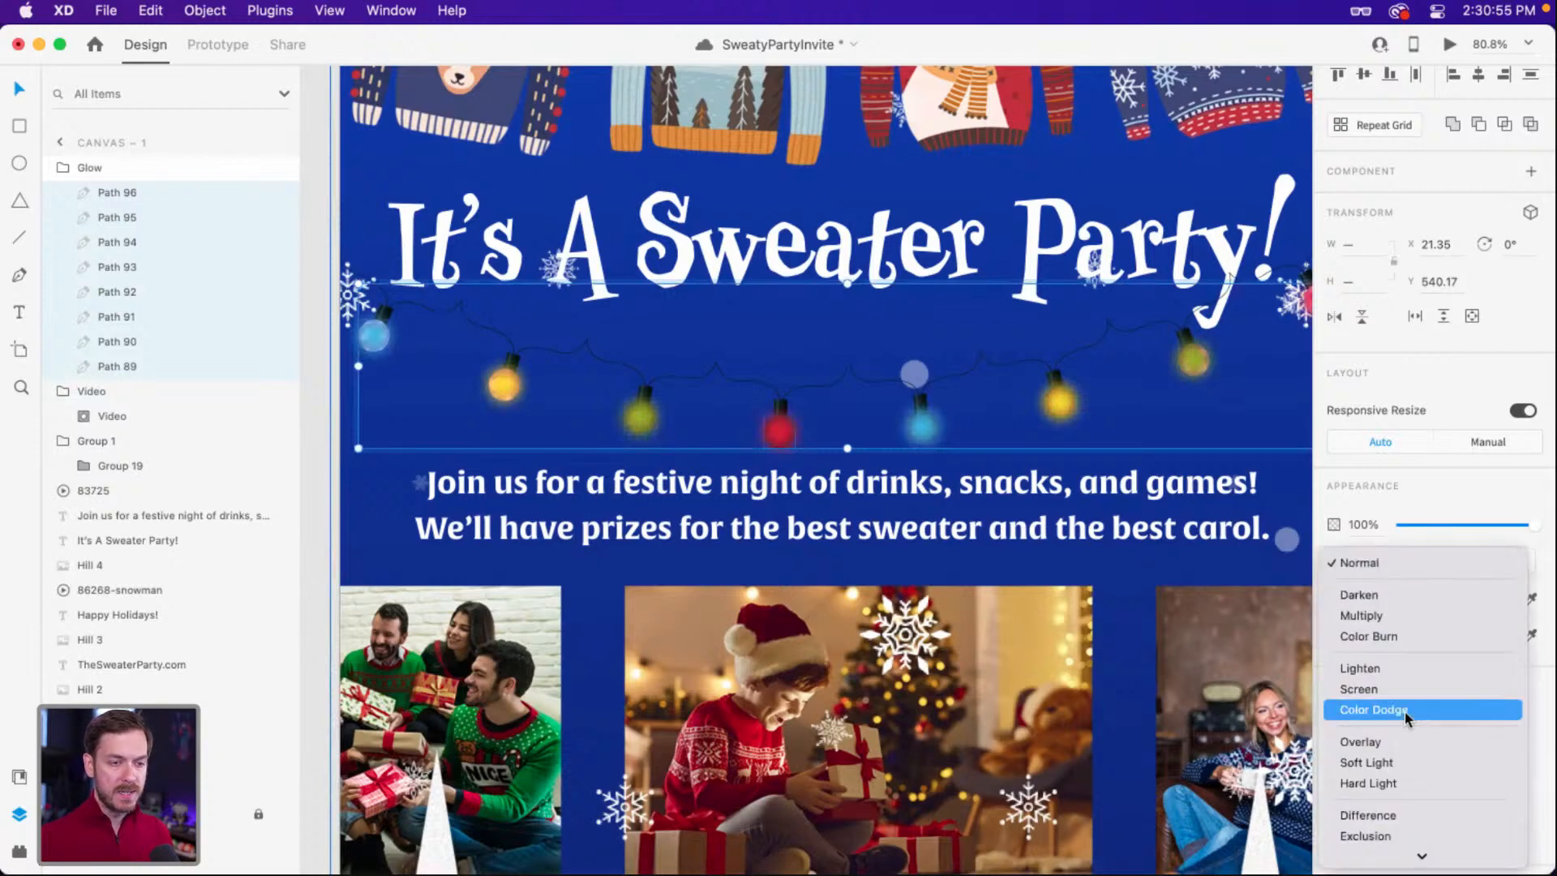
click(1371, 715)
click(1449, 43)
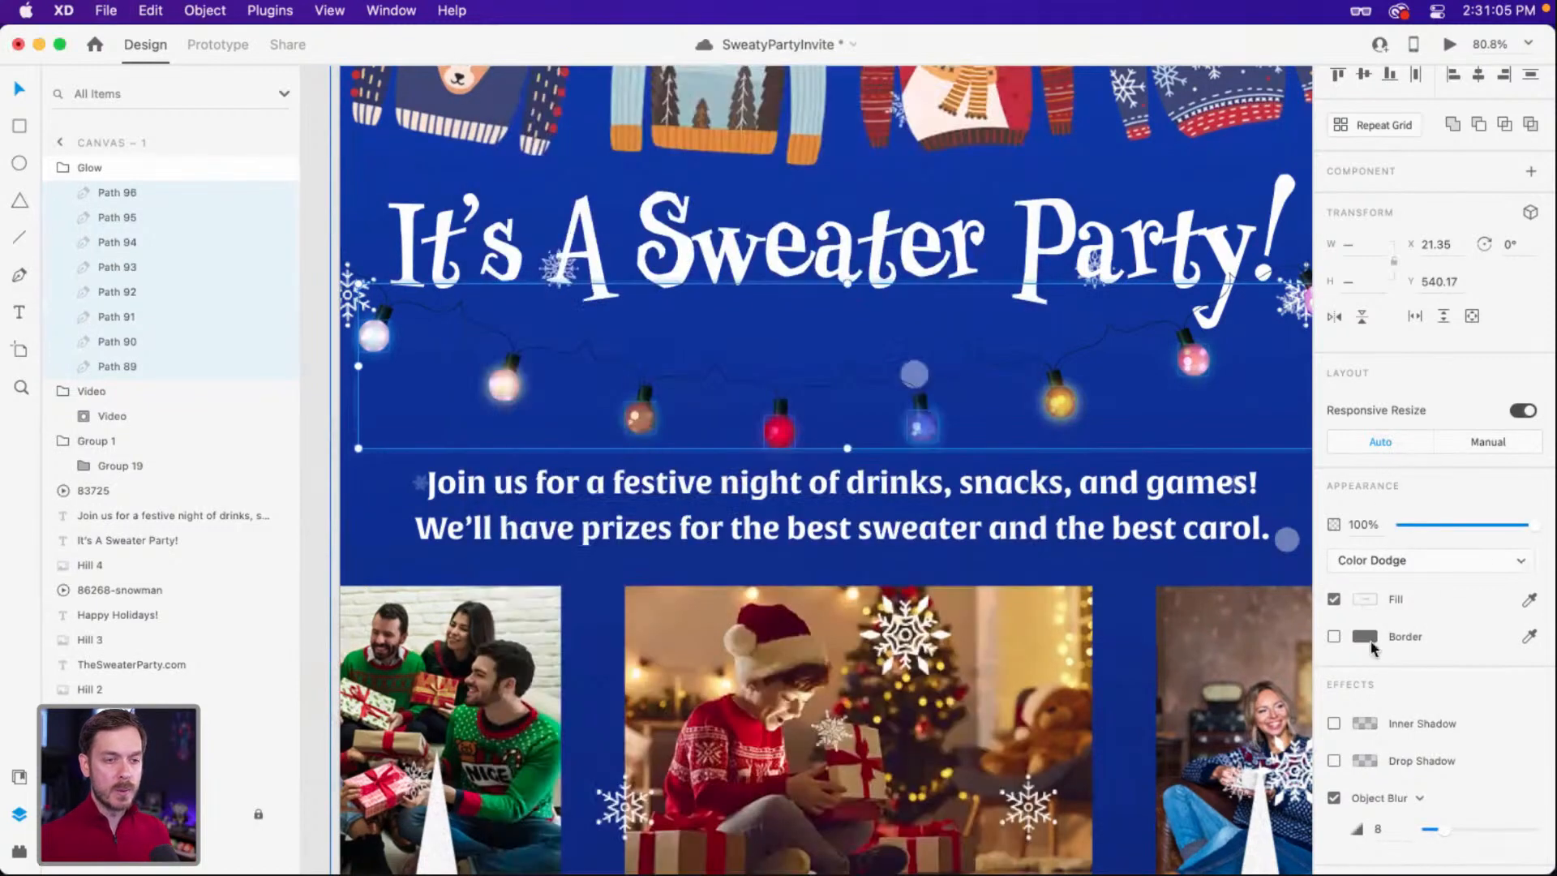
Set the fill of all eight glow paths to the off-white #F8F8F8.
click(1366, 602)
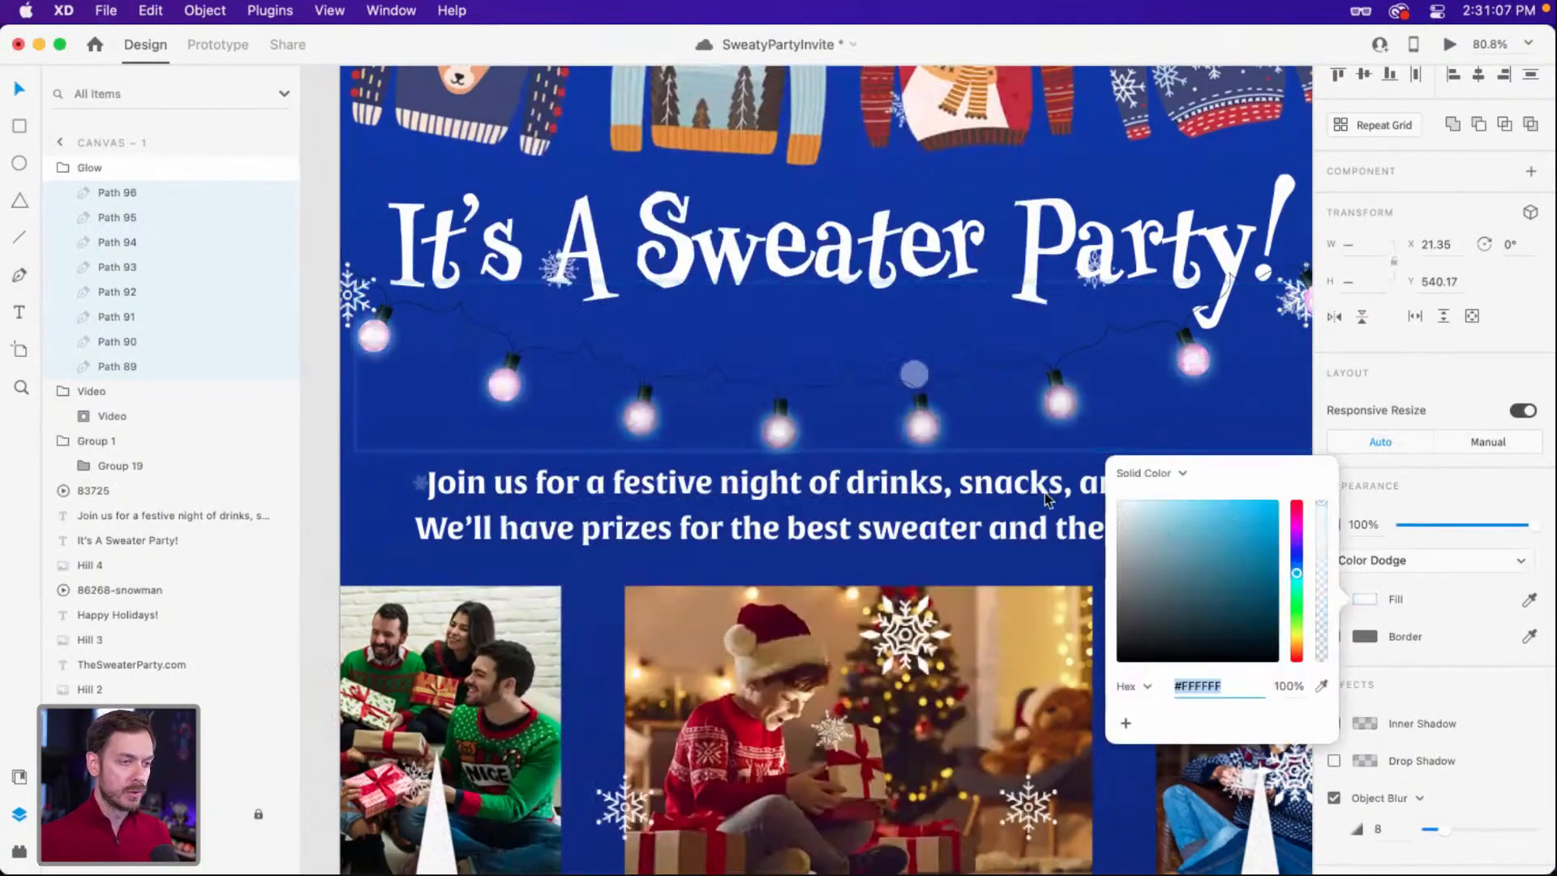
text(f8f8f8)
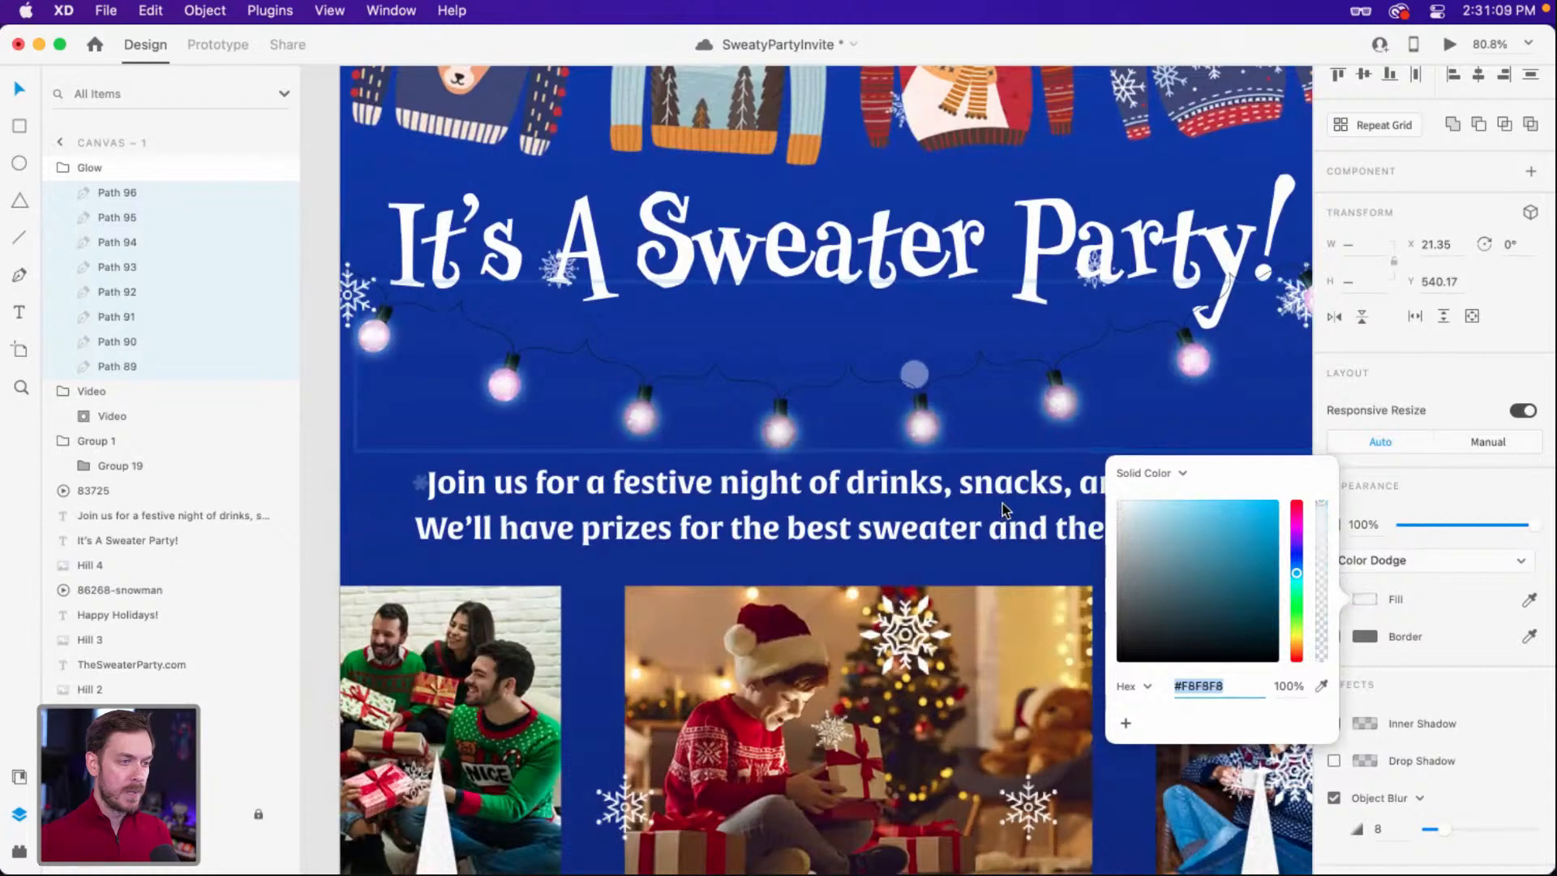
key(Return)
click(1502, 477)
Set the glow paths' blend mode to Overlay after trying Soft Light.
click(1421, 559)
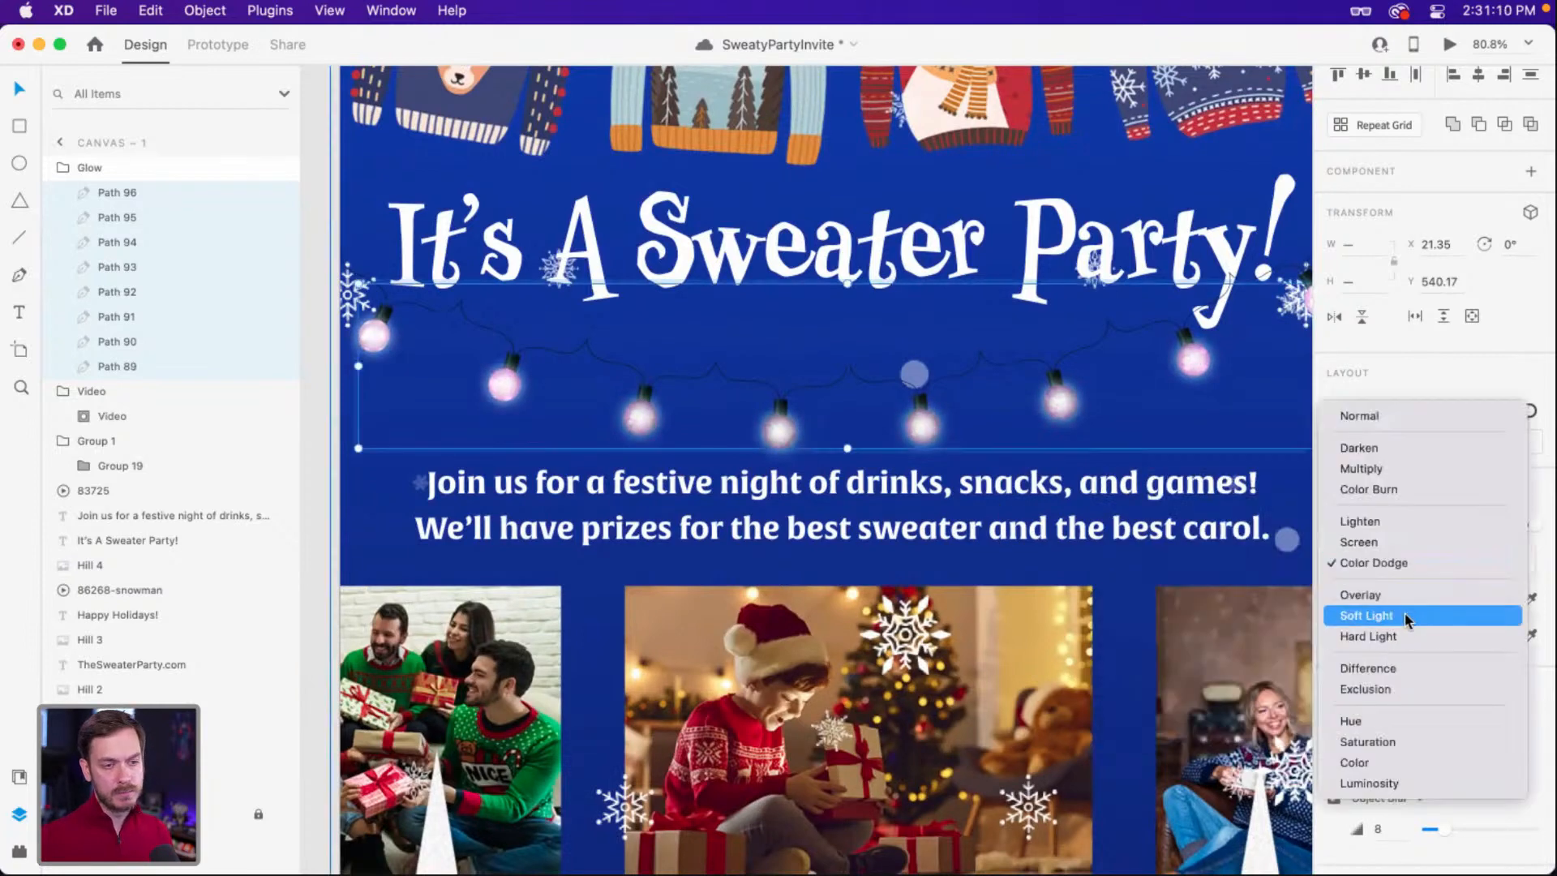
click(1406, 621)
click(1406, 556)
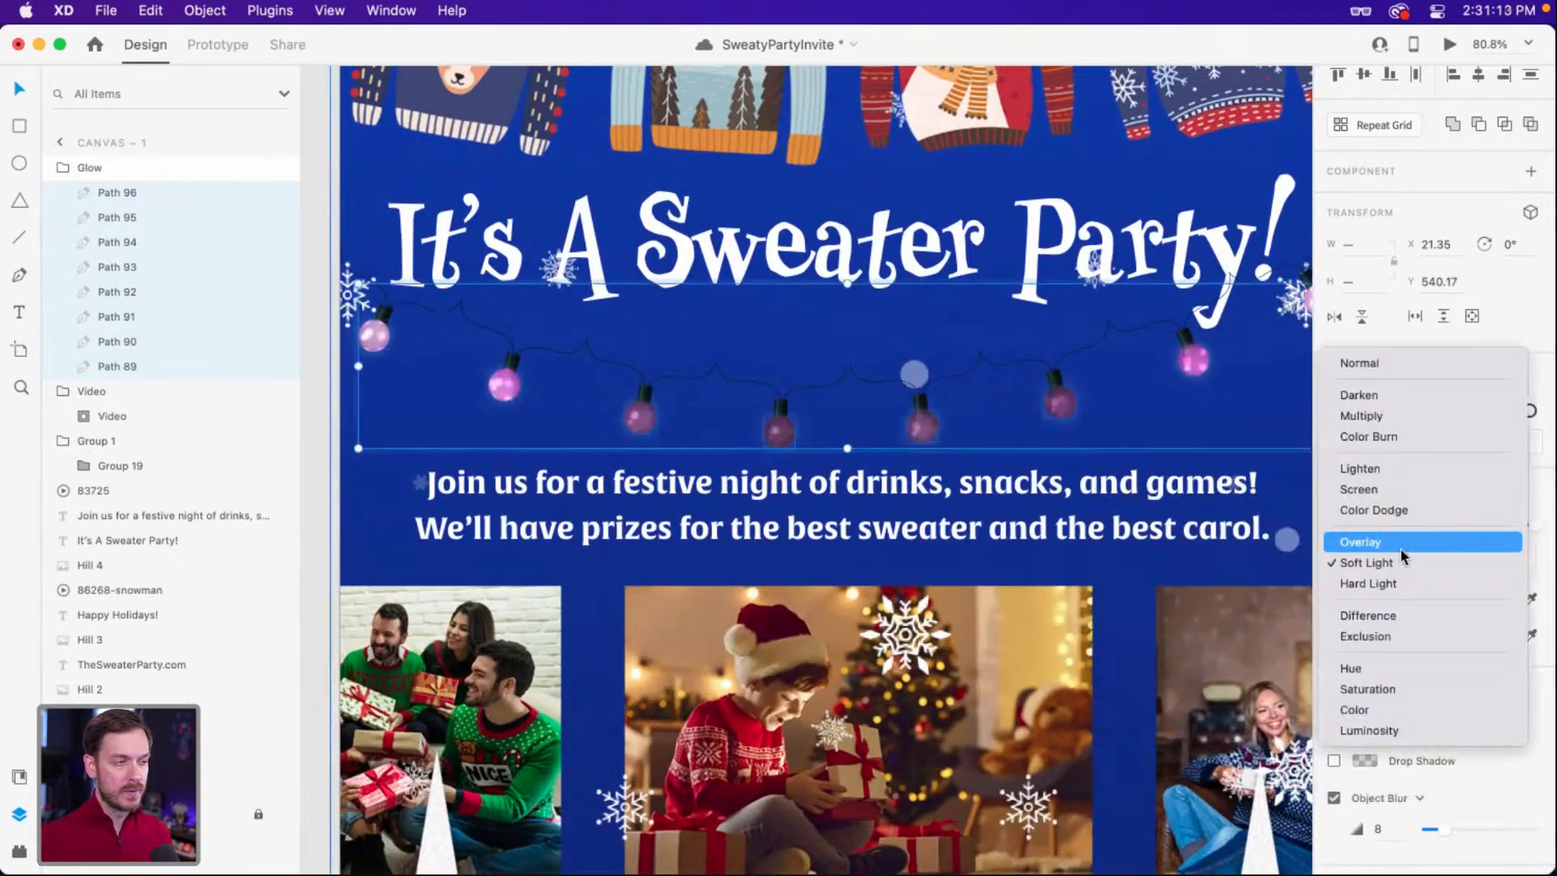
click(1404, 541)
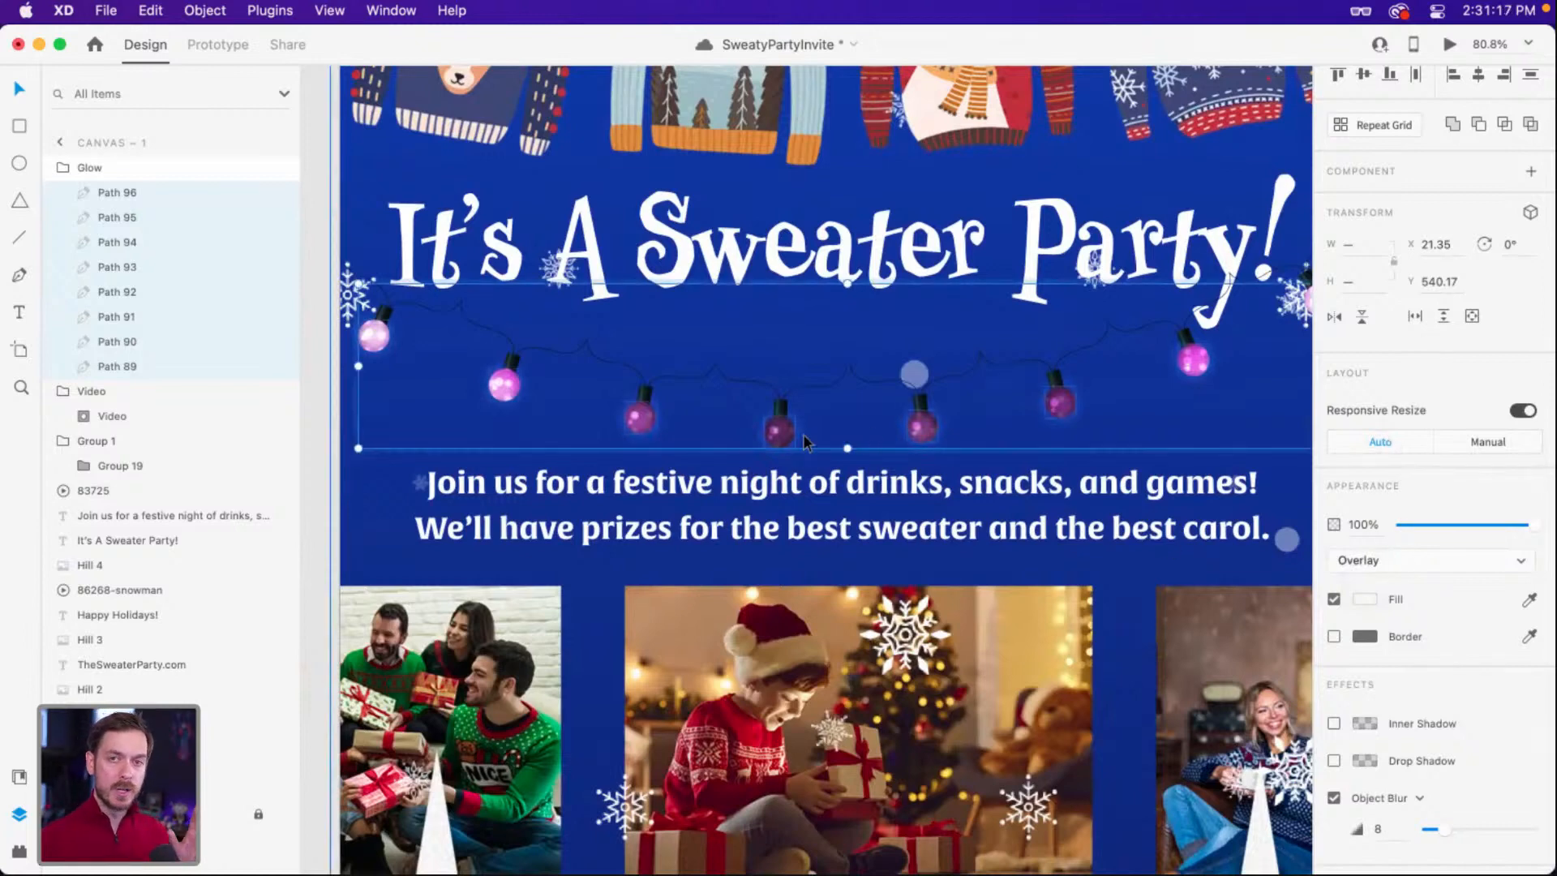
Preview the invite with the Overlay glow applied, and hide the Glow group.
click(1450, 45)
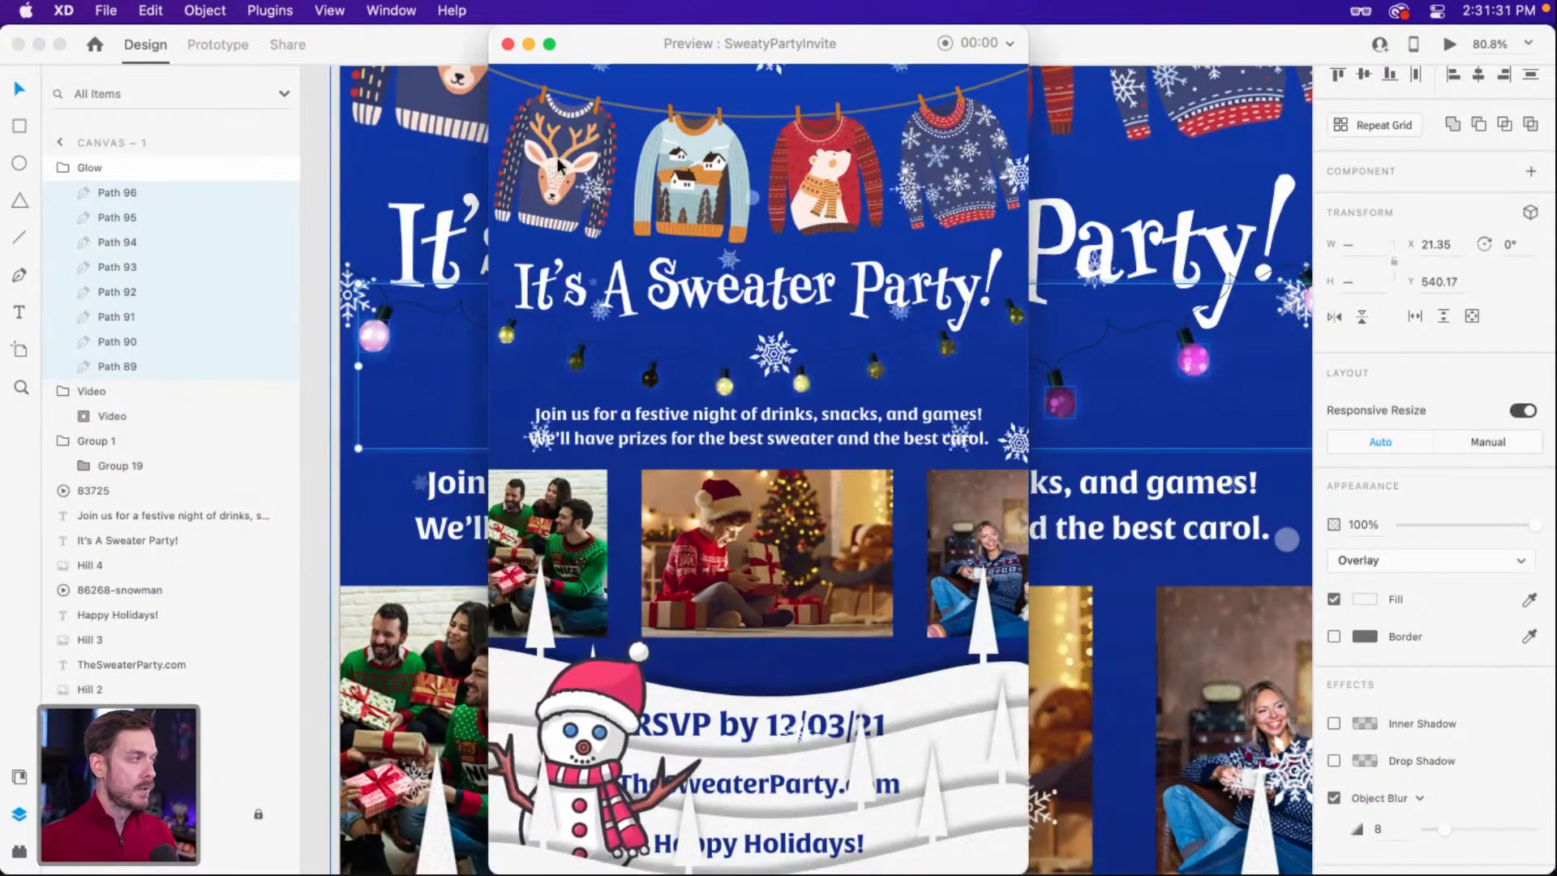
click(279, 168)
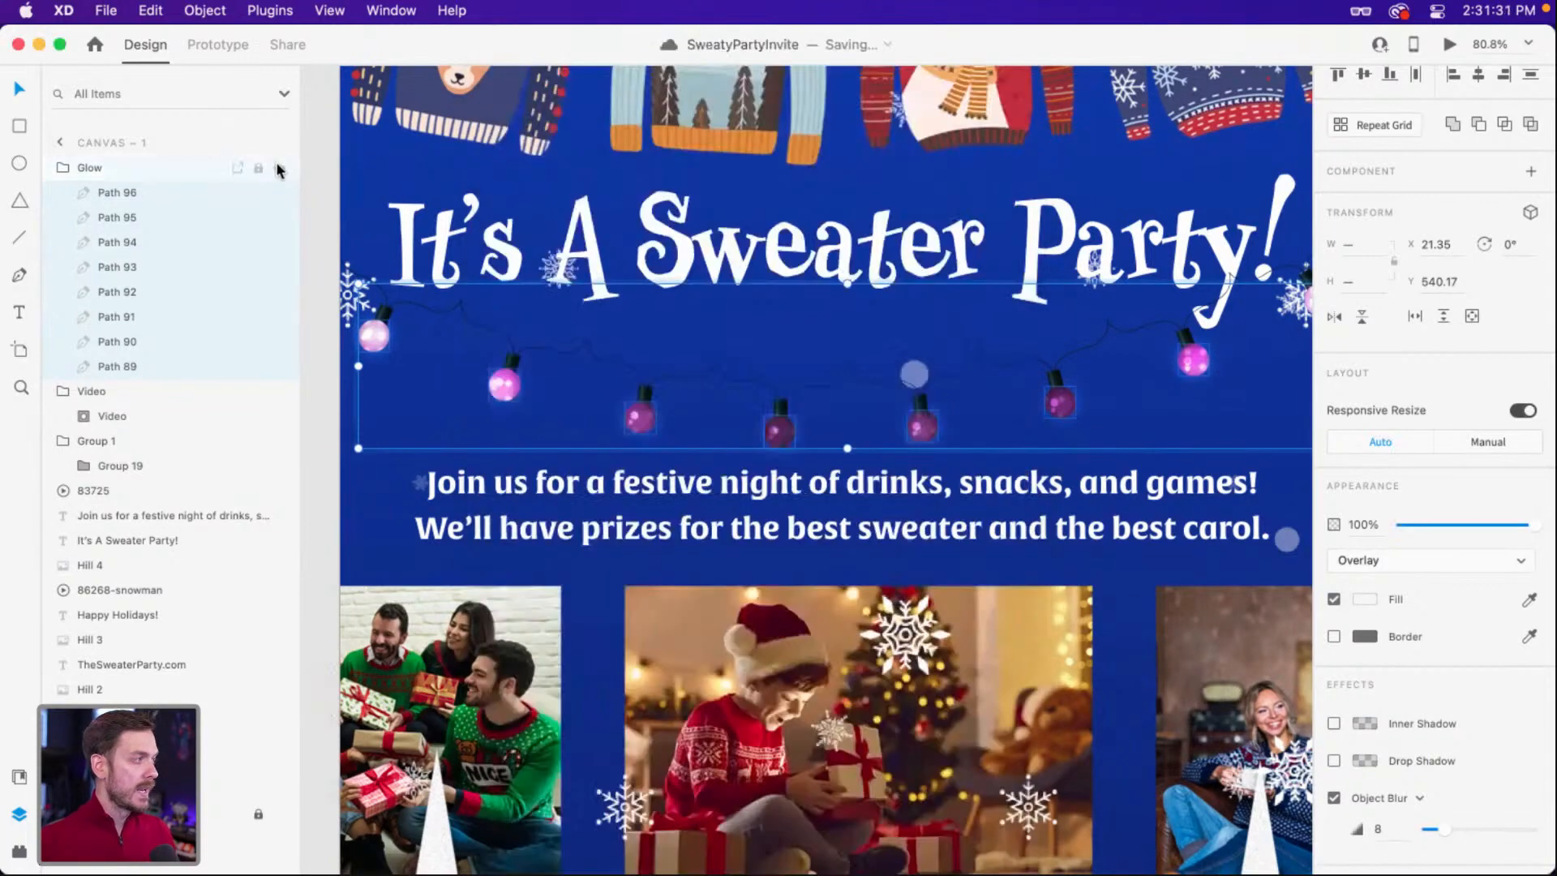
Try AdobeStock_174330834.mp4 from the Effects folder as the replacement video in the bulb mask, preview the invite and undo the swap.
click(113, 415)
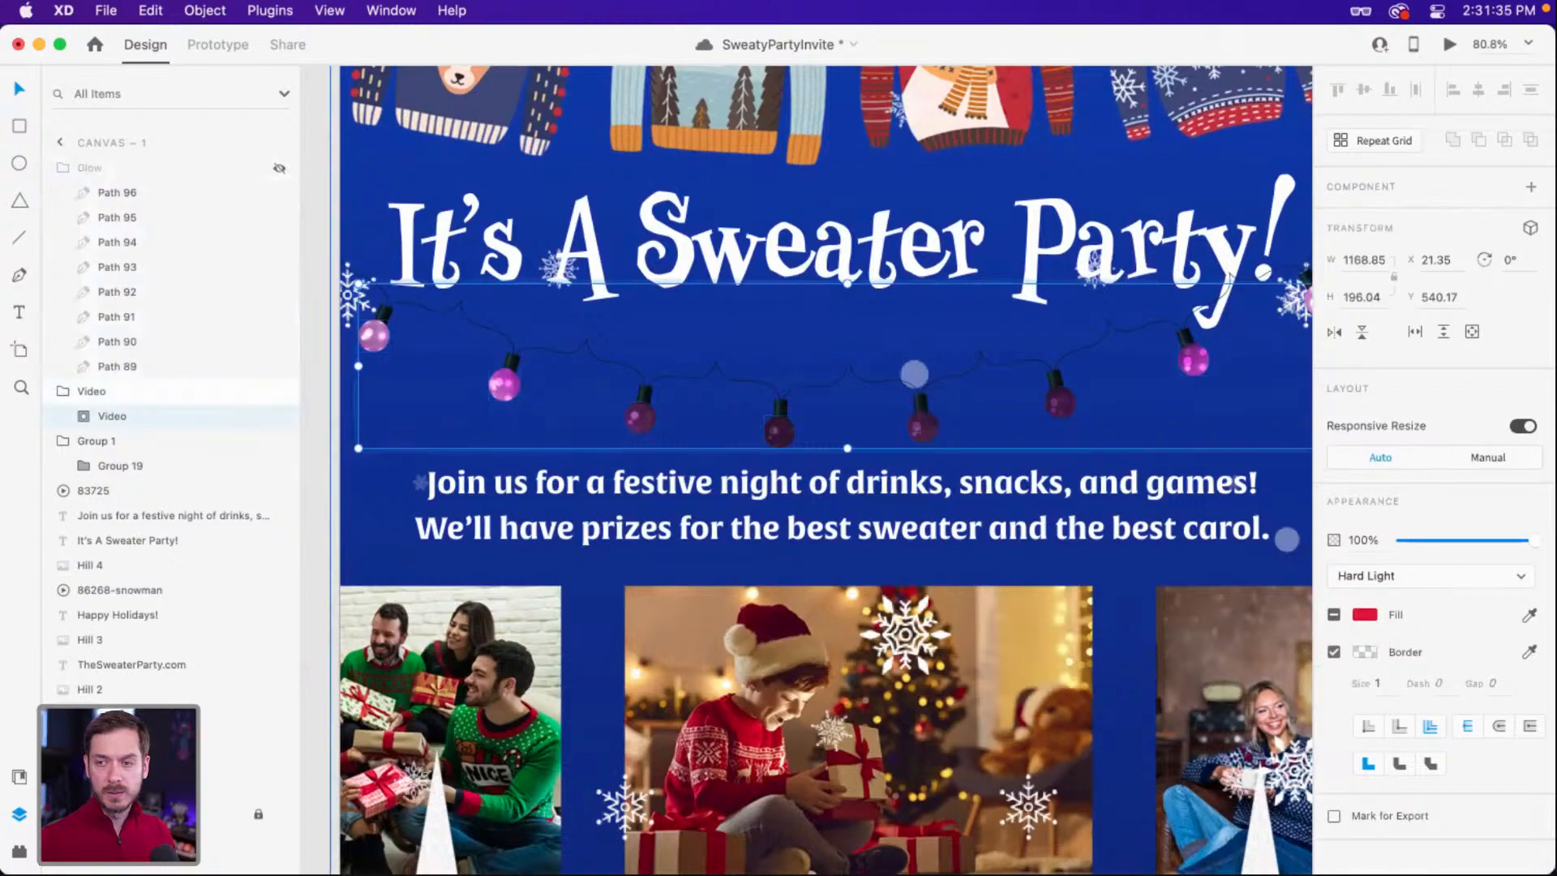
key(super+Tab)
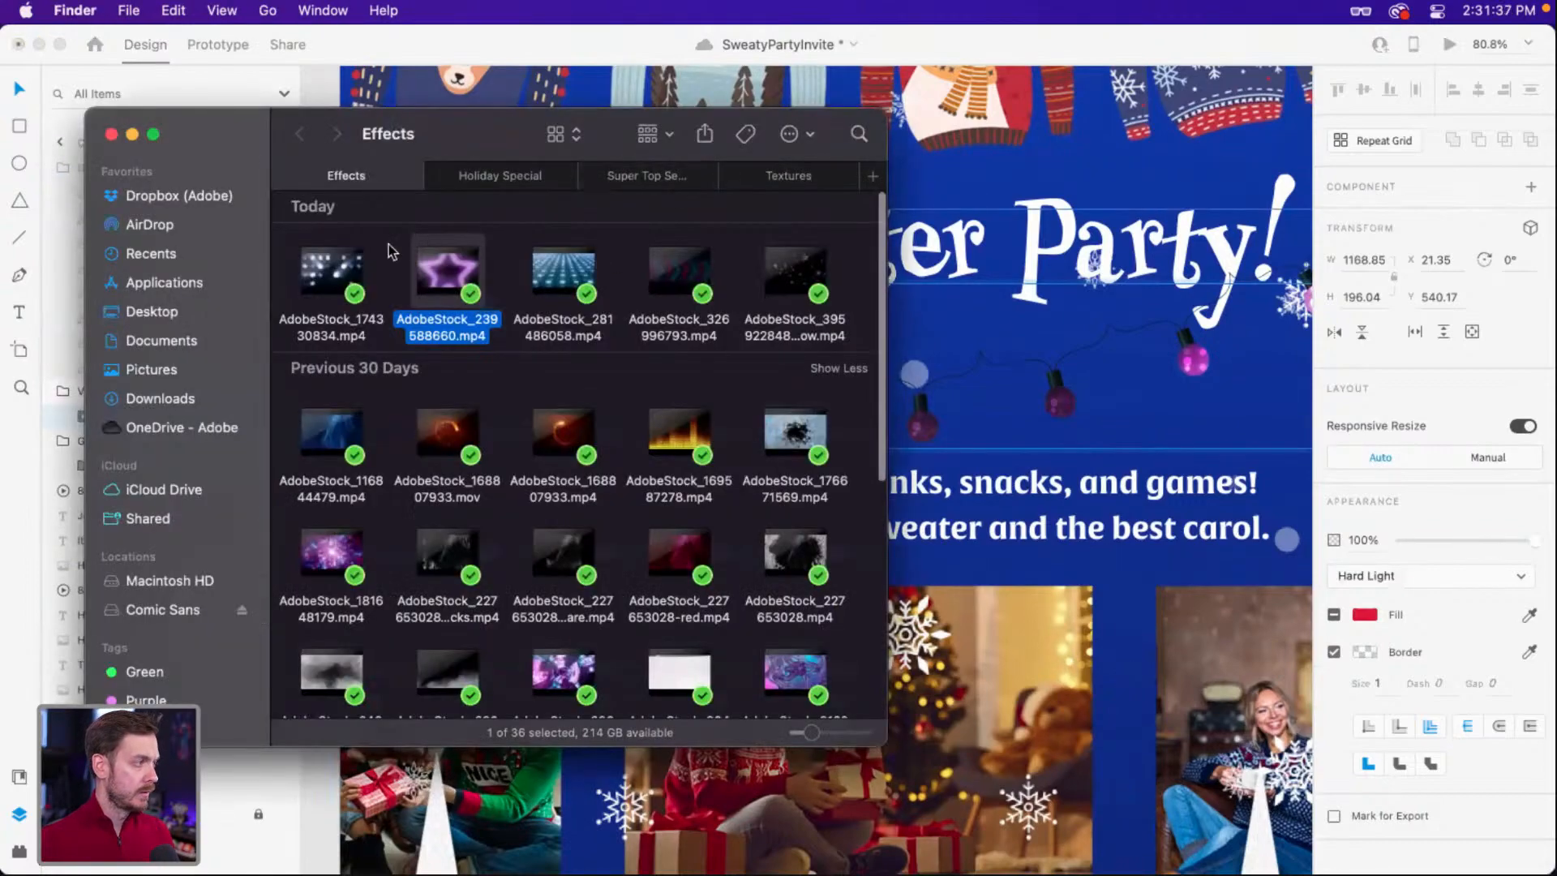
drag(342, 261, 509, 388)
key(super+Tab)
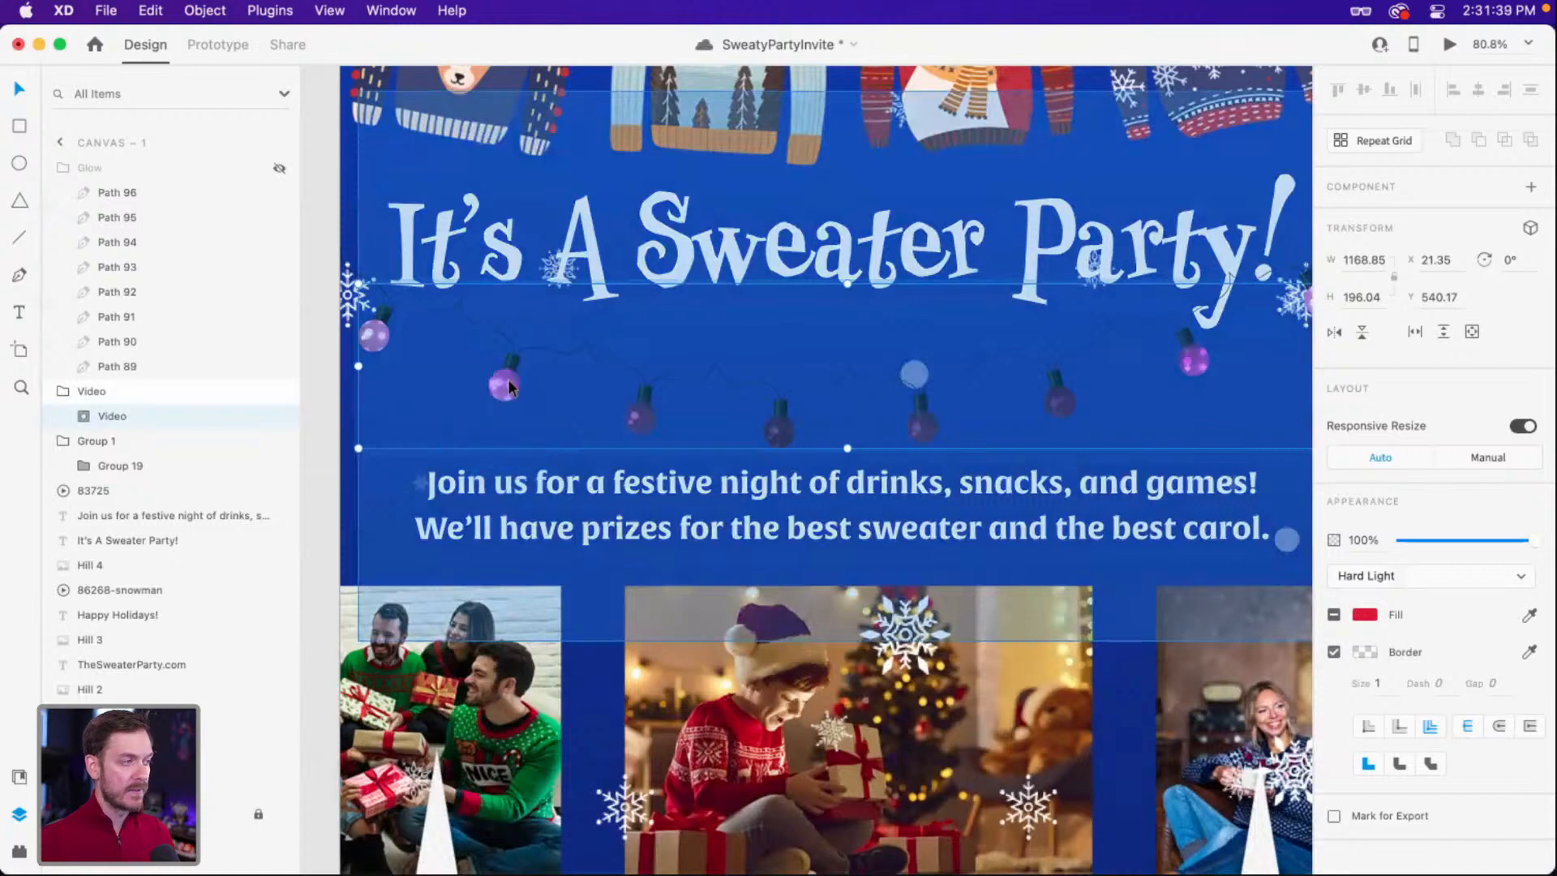
key(super+Return)
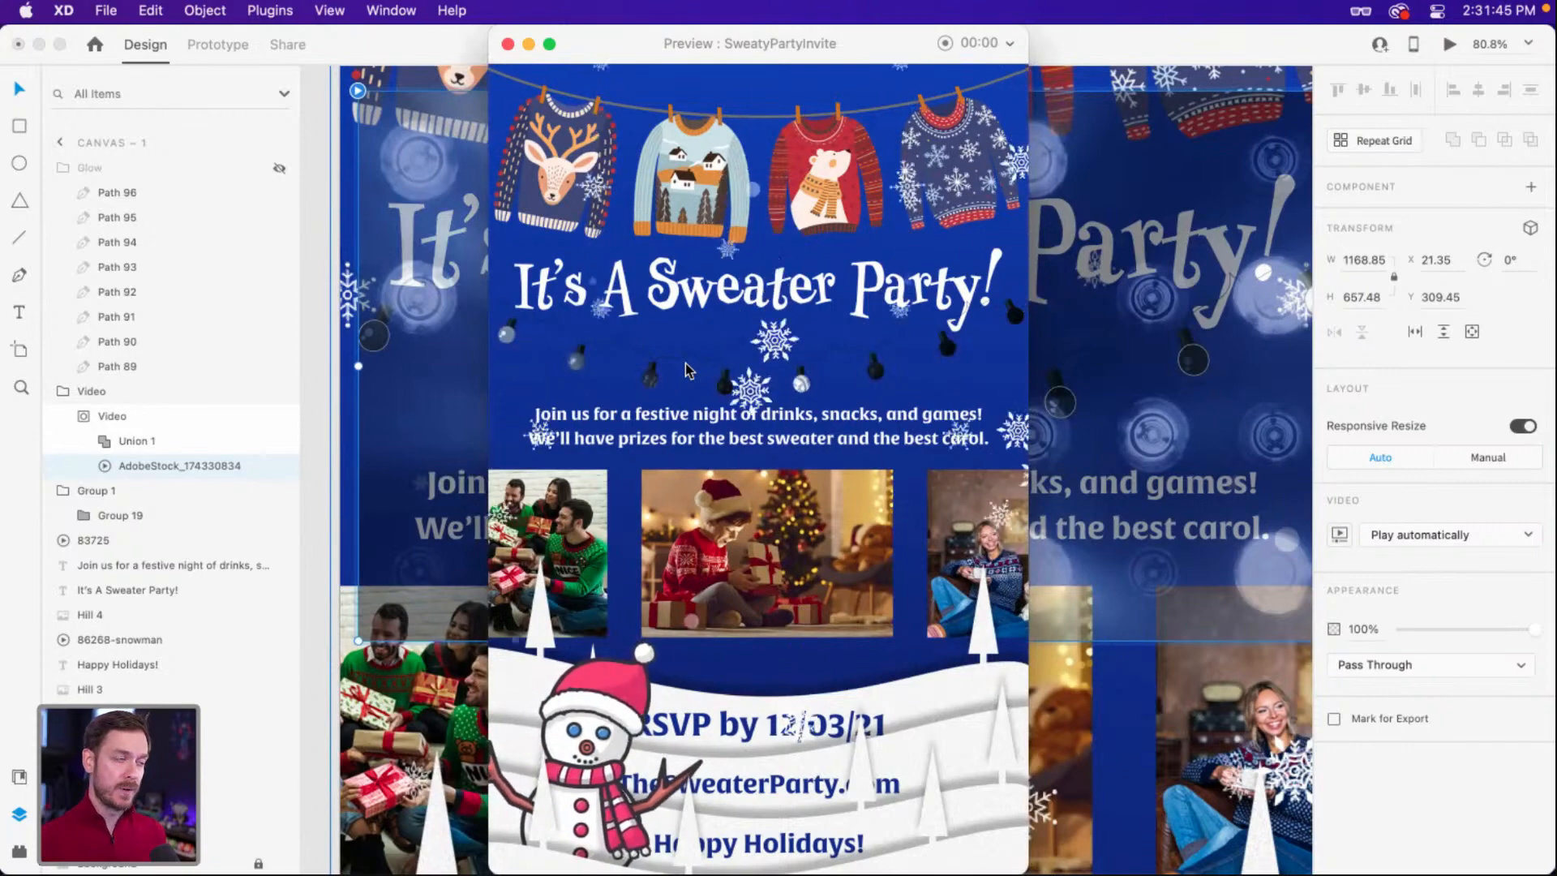
key(super+w)
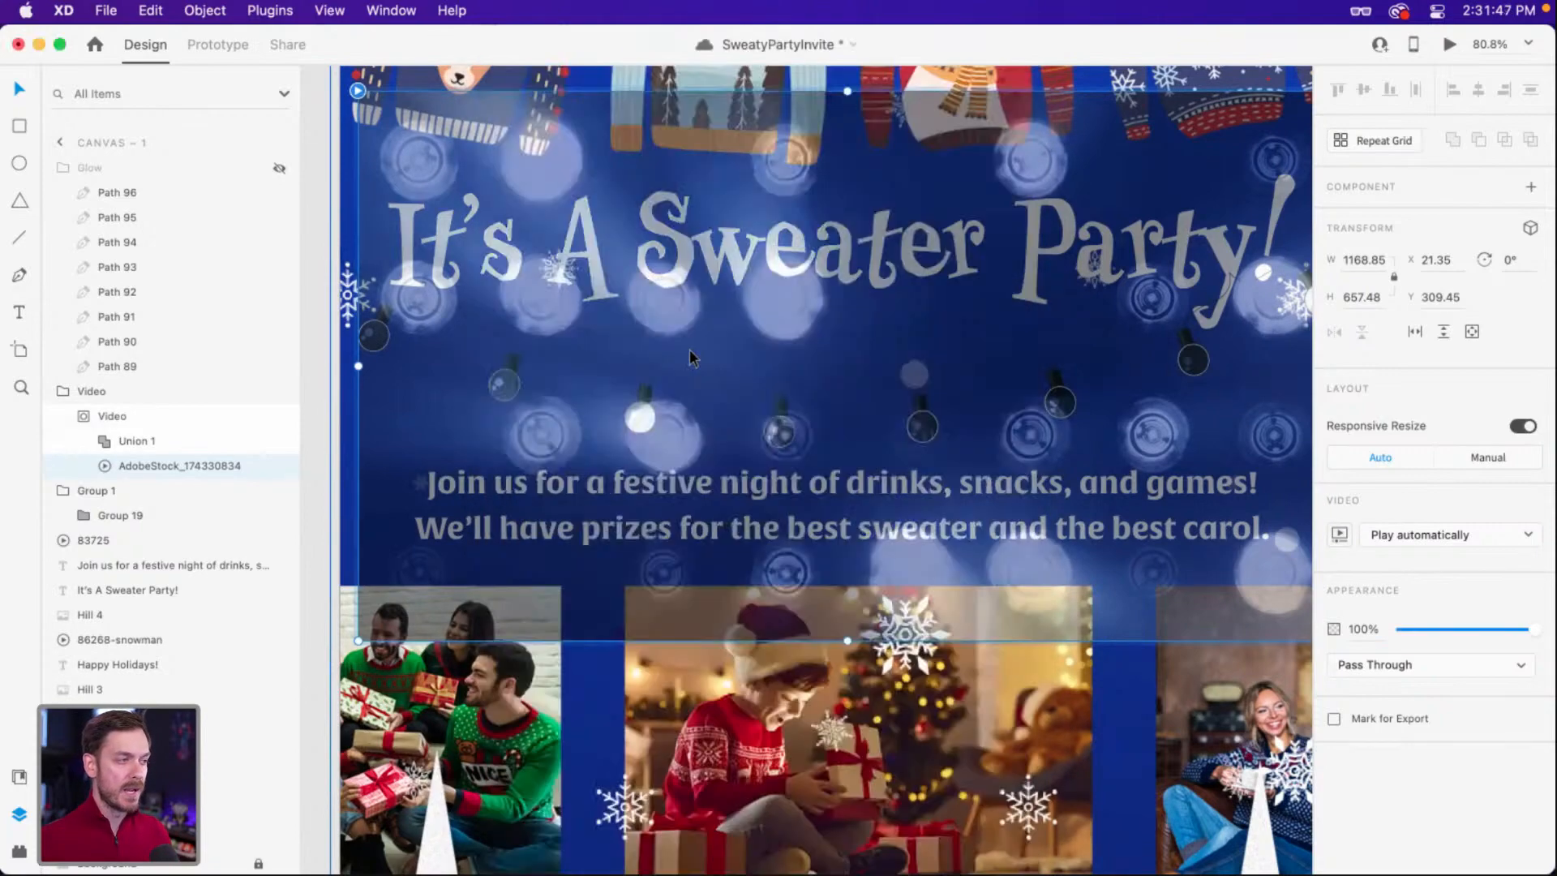
key(Escape)
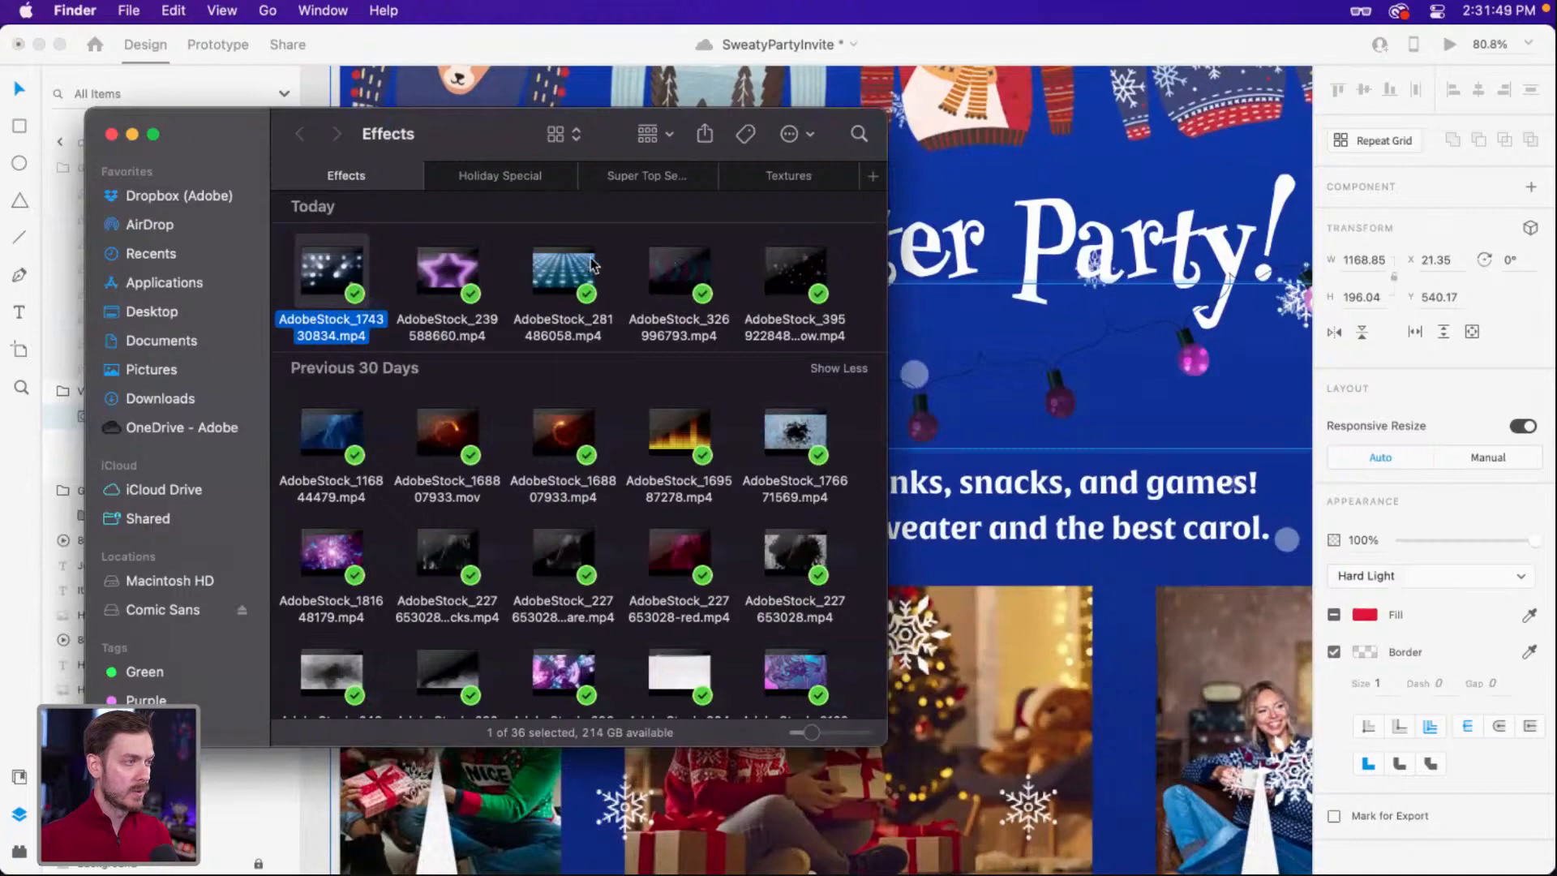
Try AdobeStock_281486058.mp4 as the video in the bulb mask, preview the invite and undo the replacement.
drag(593, 265, 503, 386)
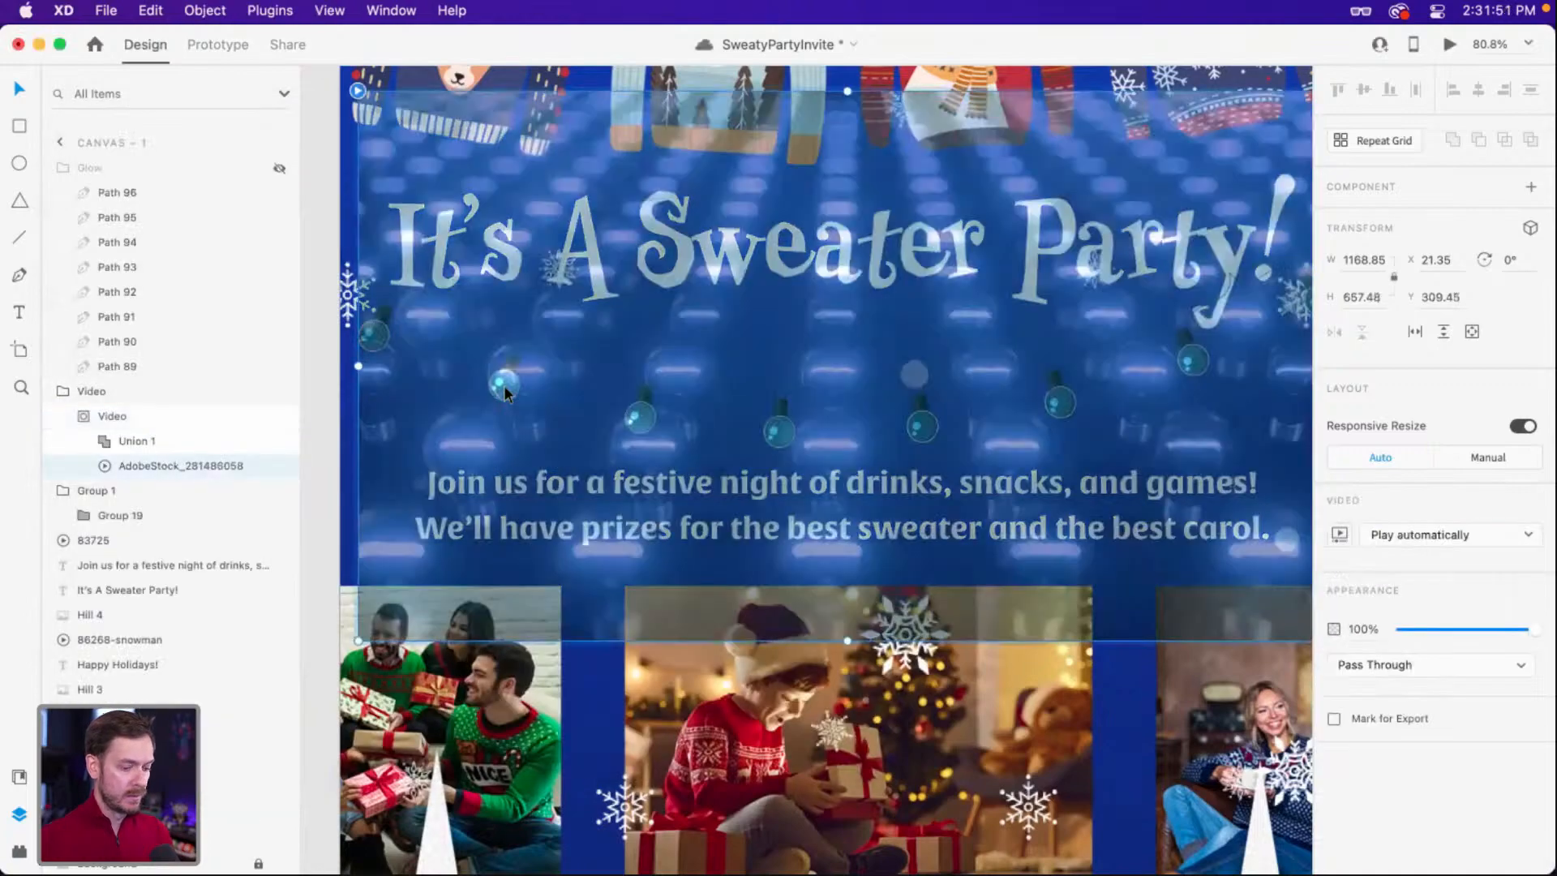
key(super+Return)
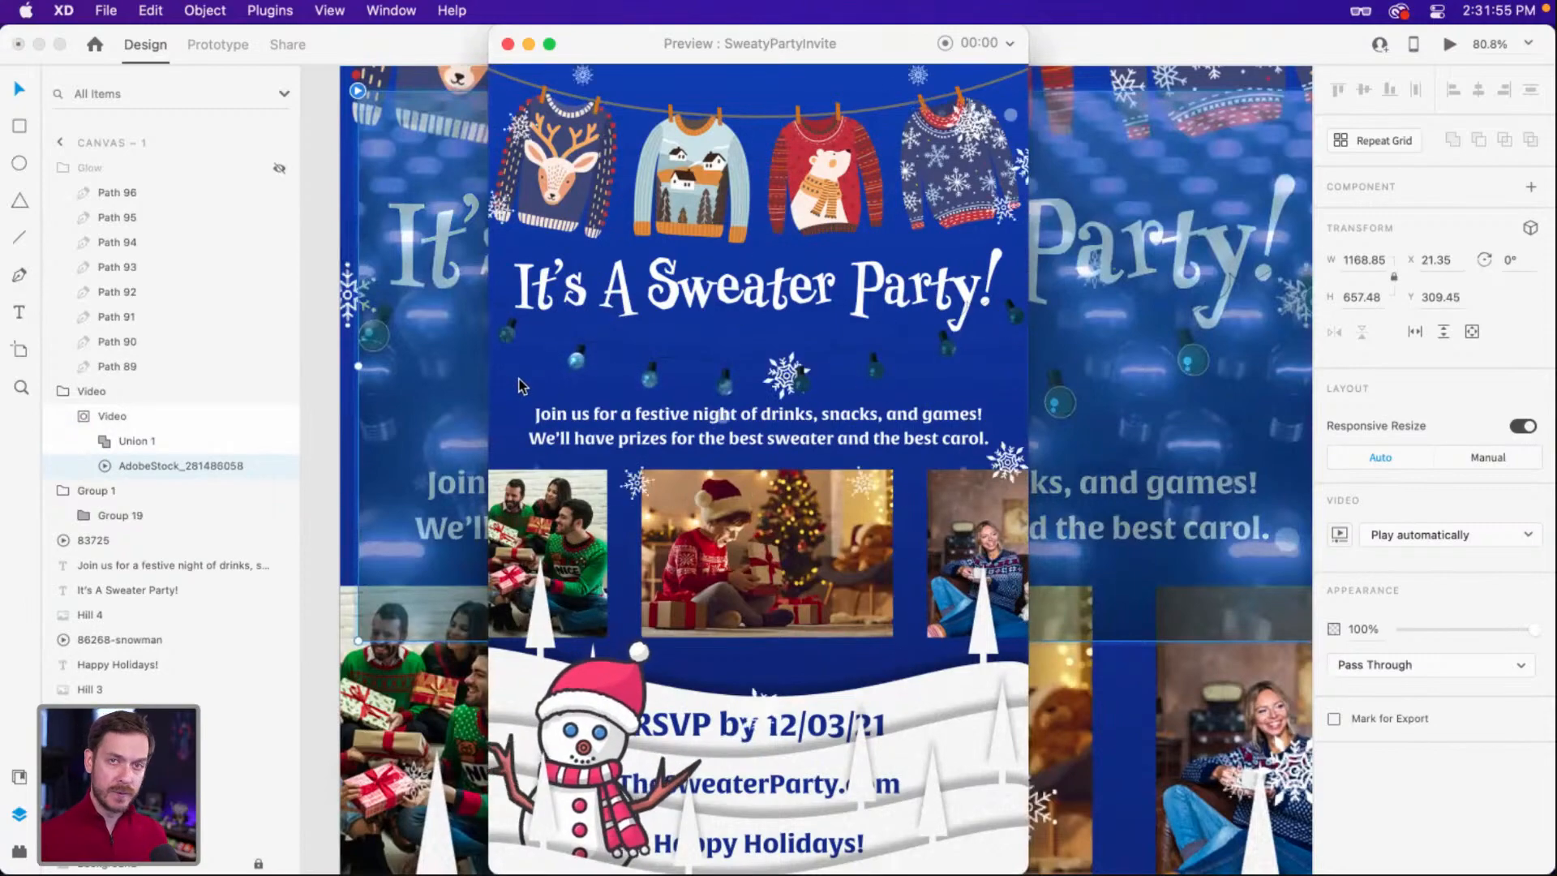
key(super+w)
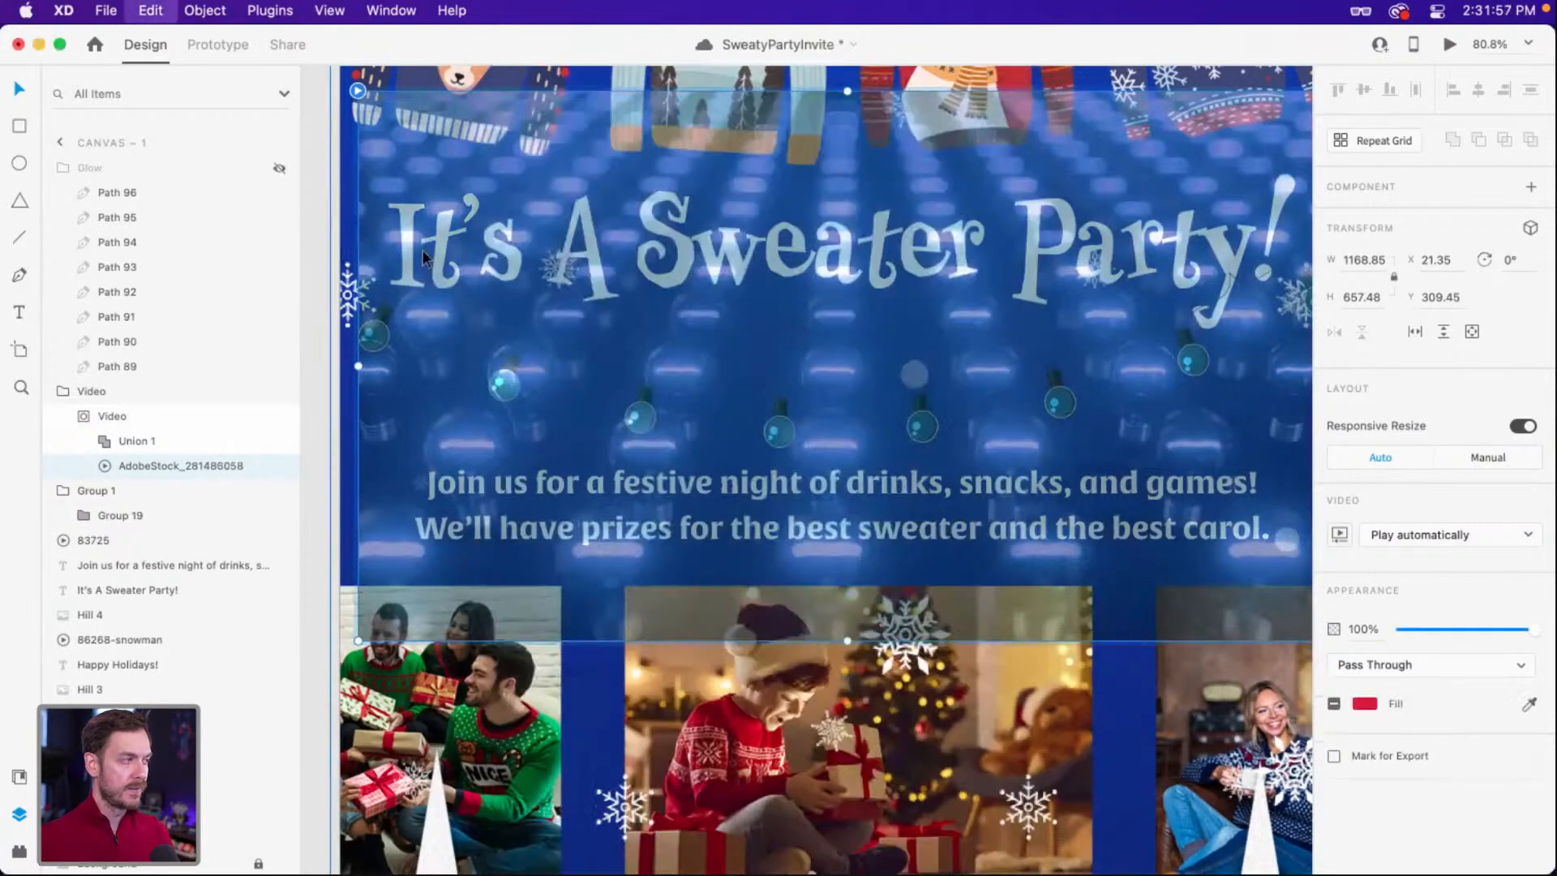
key(super+z)
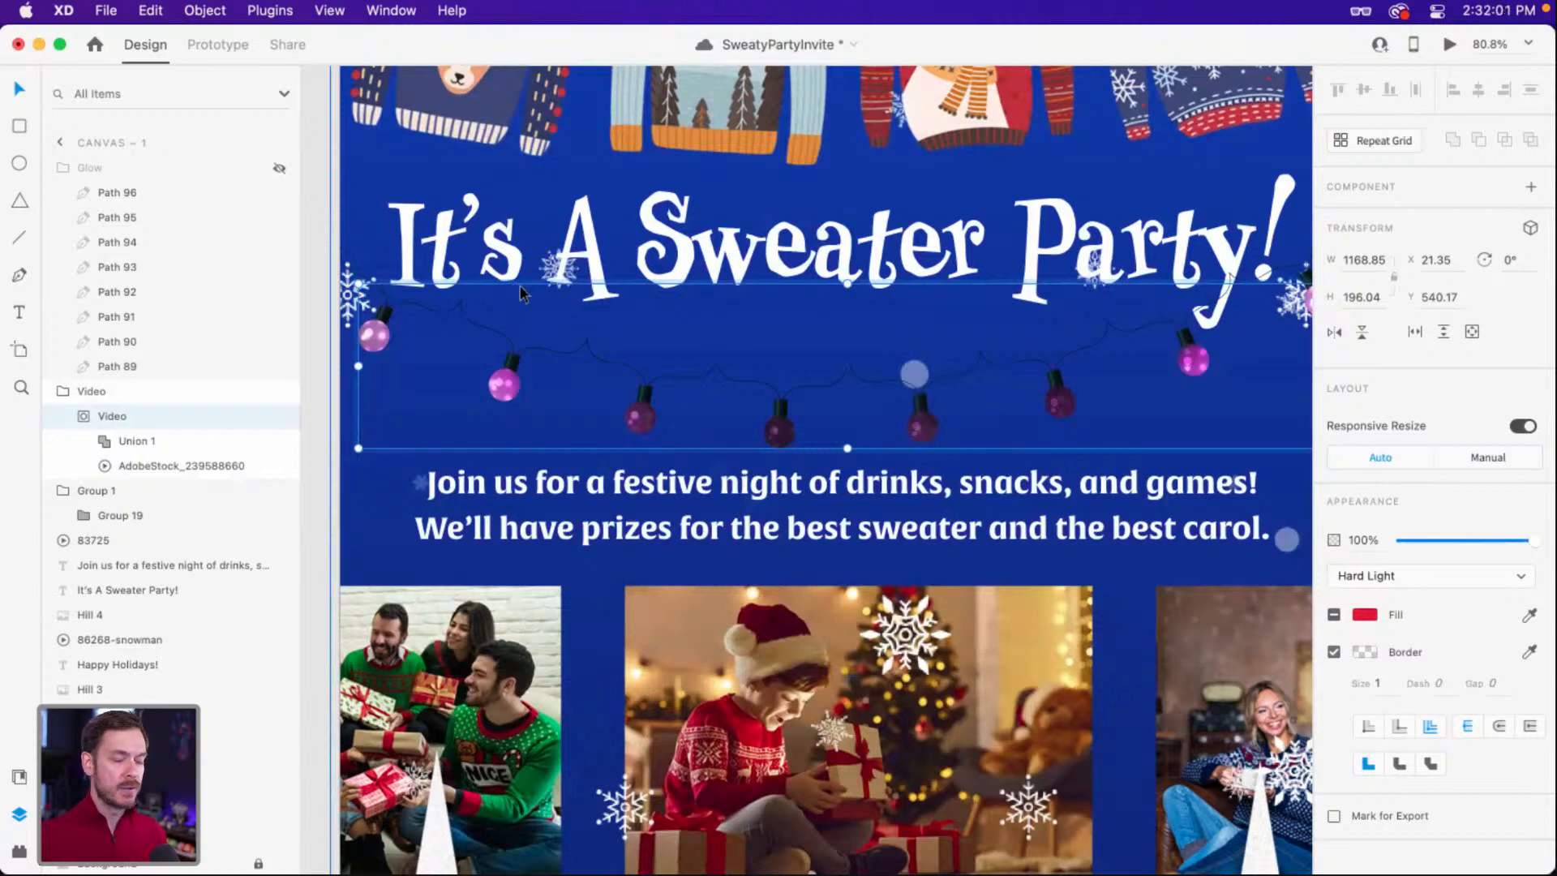
Switch to Adobe Stock in Safari and browse the free video results for "flashing lights".
key(super+Tab)
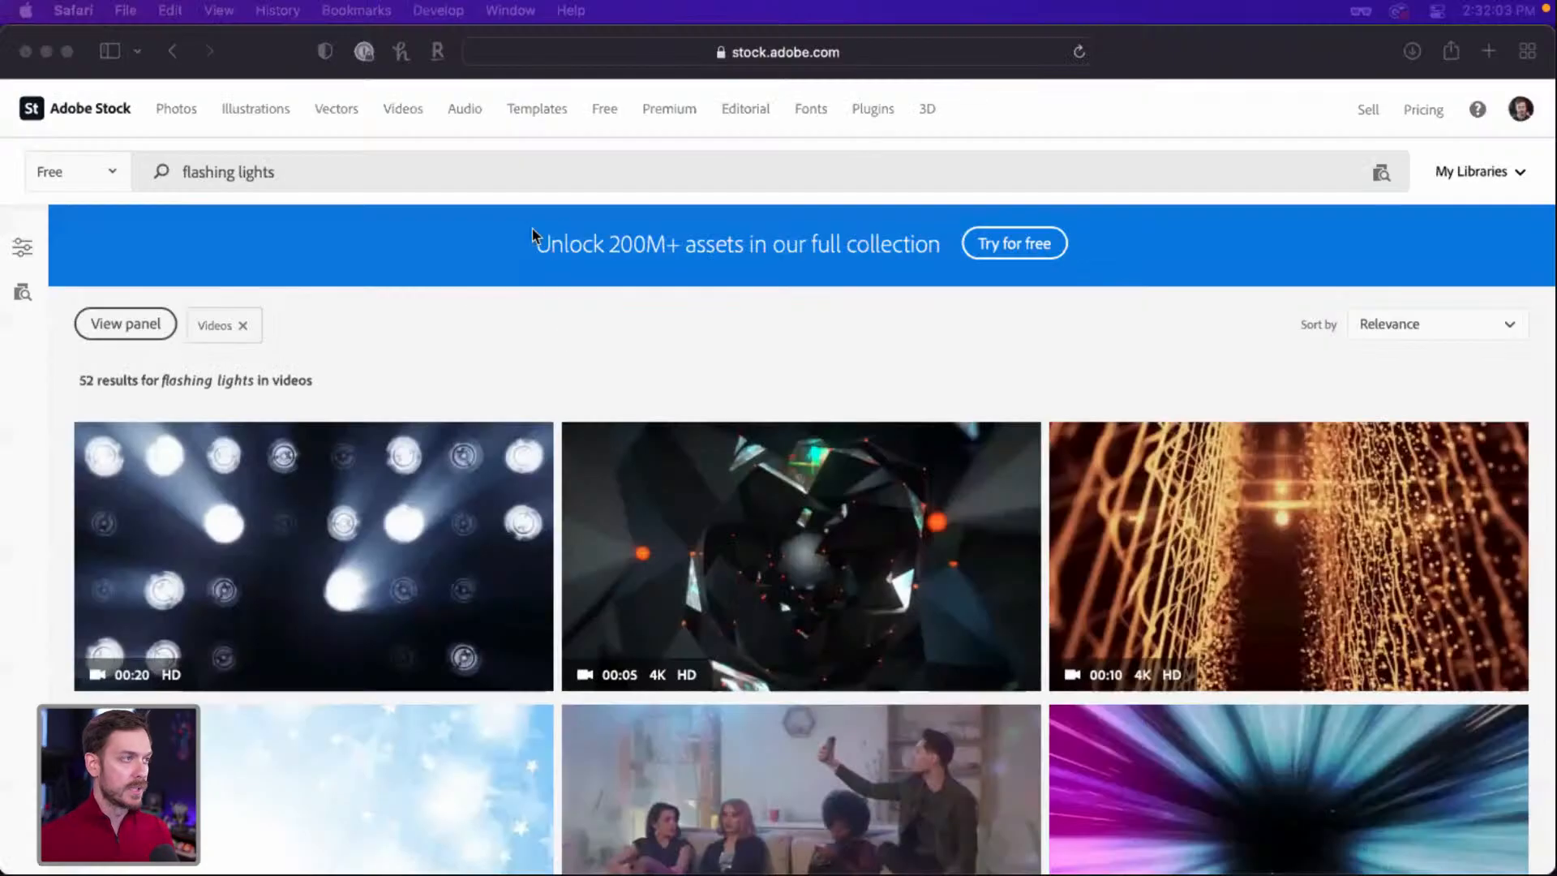
scroll(22, 422, down, 15)
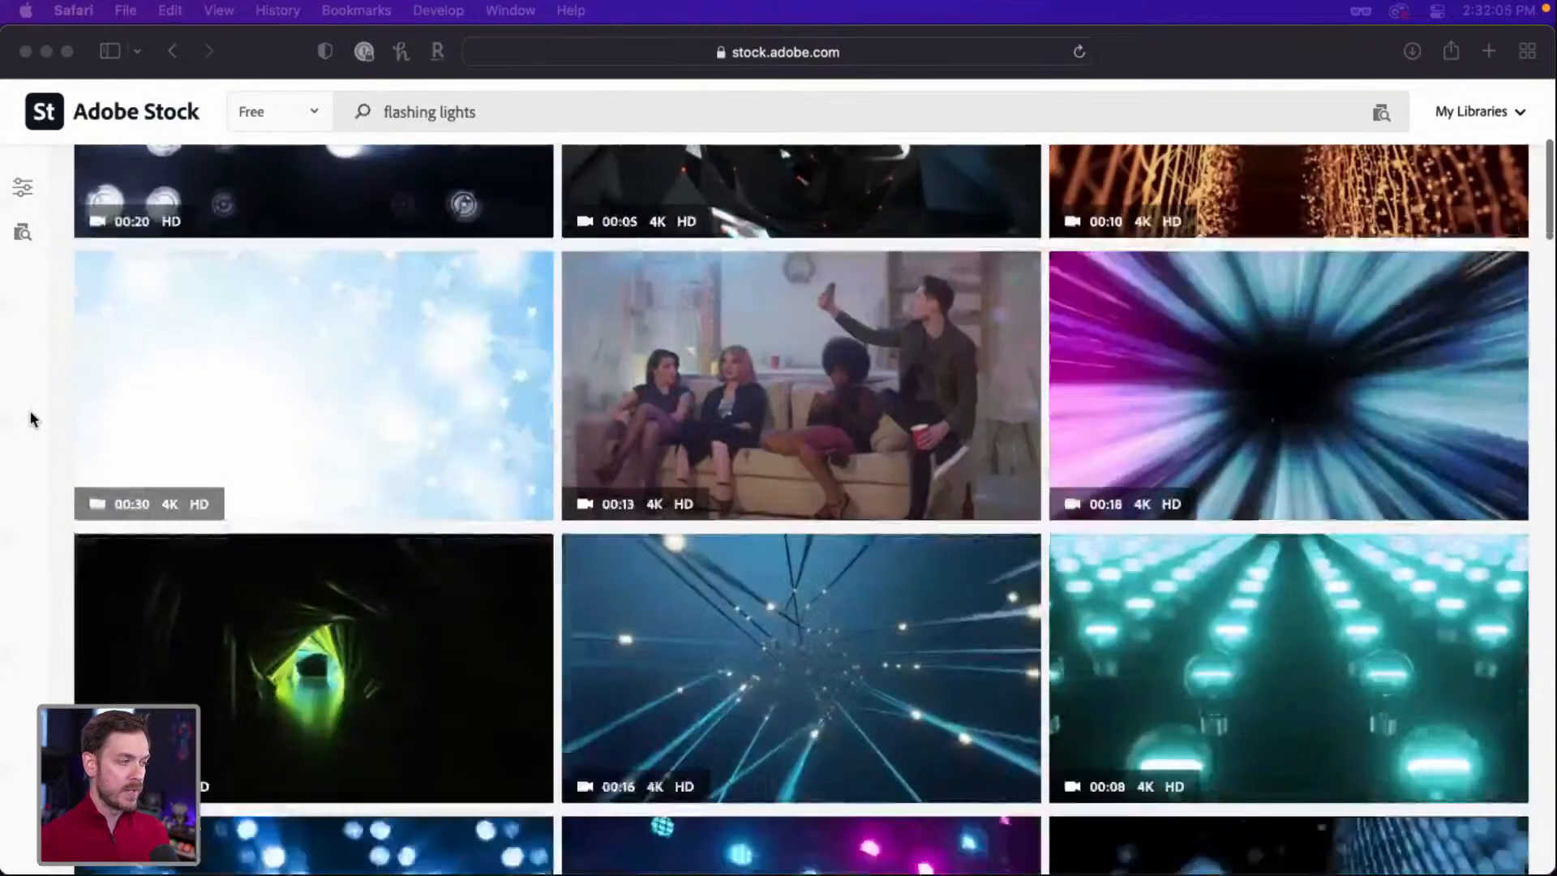
scroll(27, 418, up, 15)
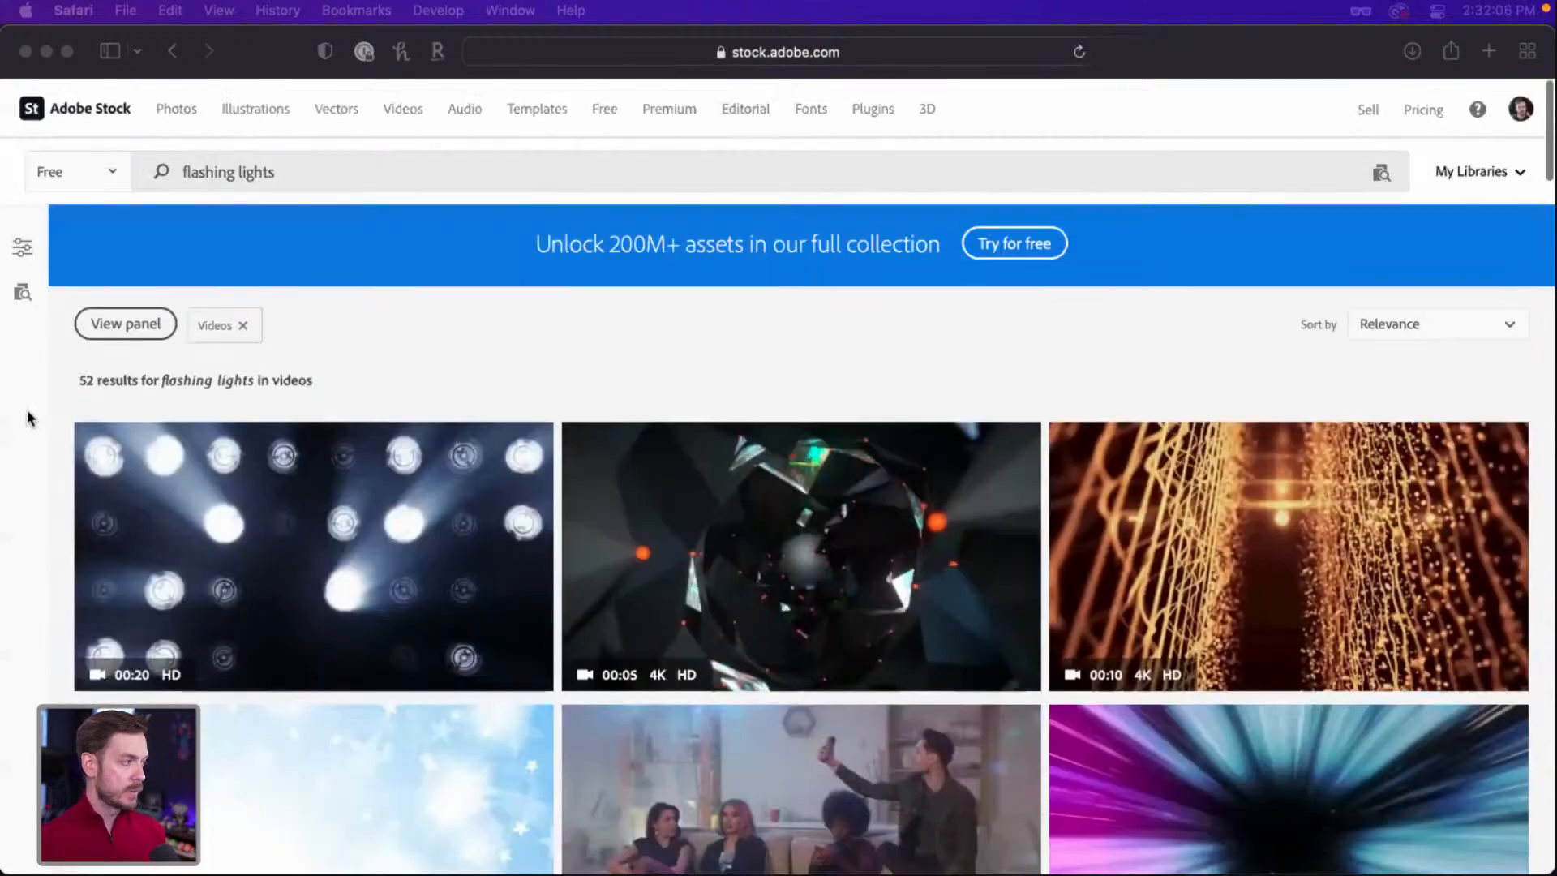
click(406, 333)
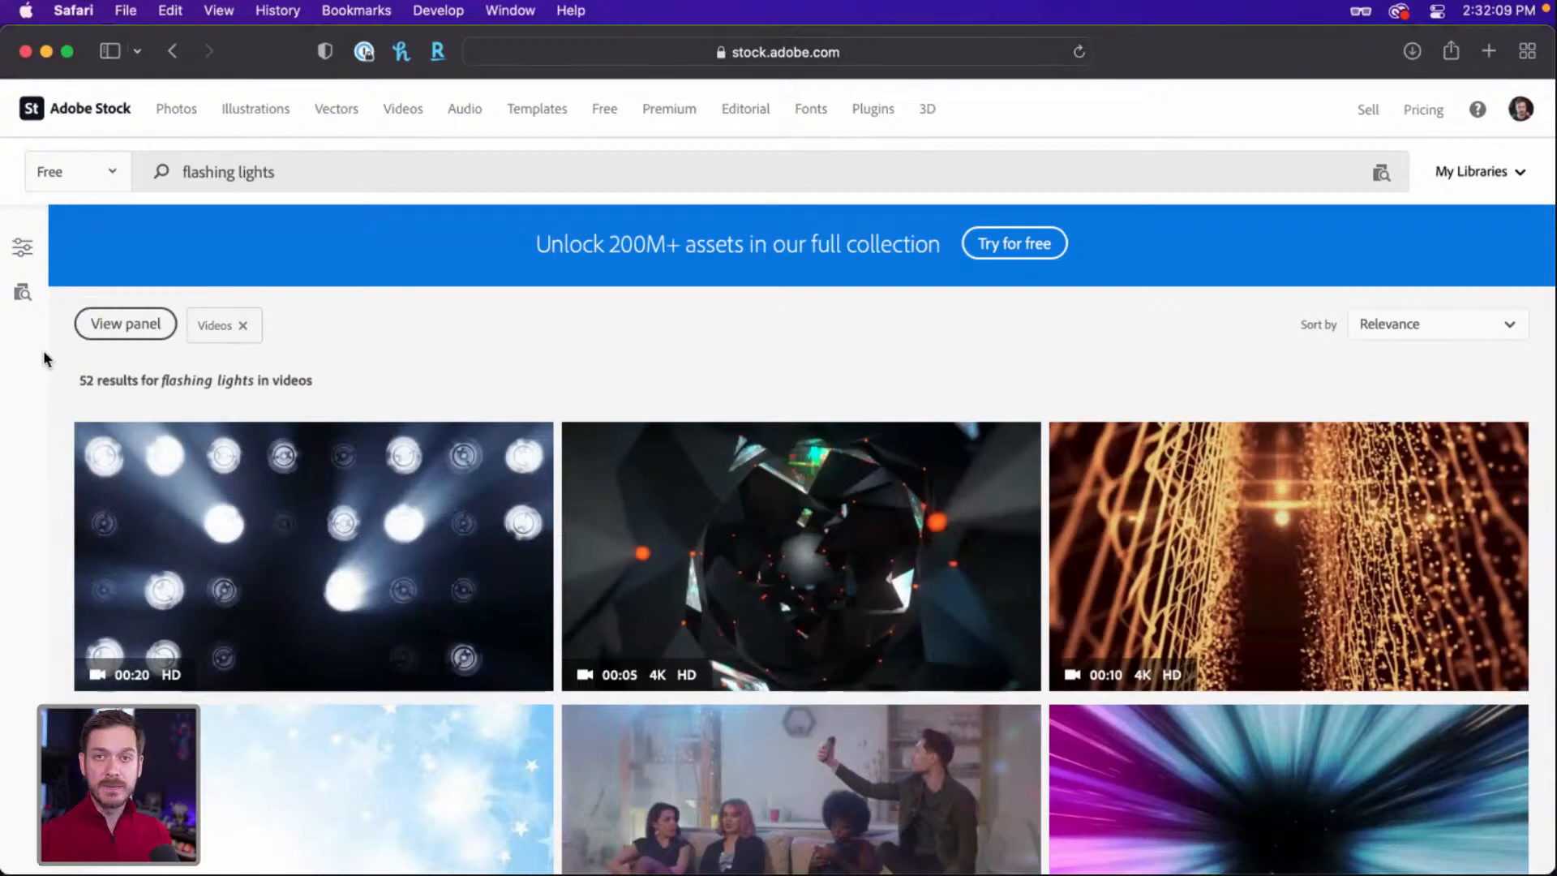
scroll(44, 361, down, 15)
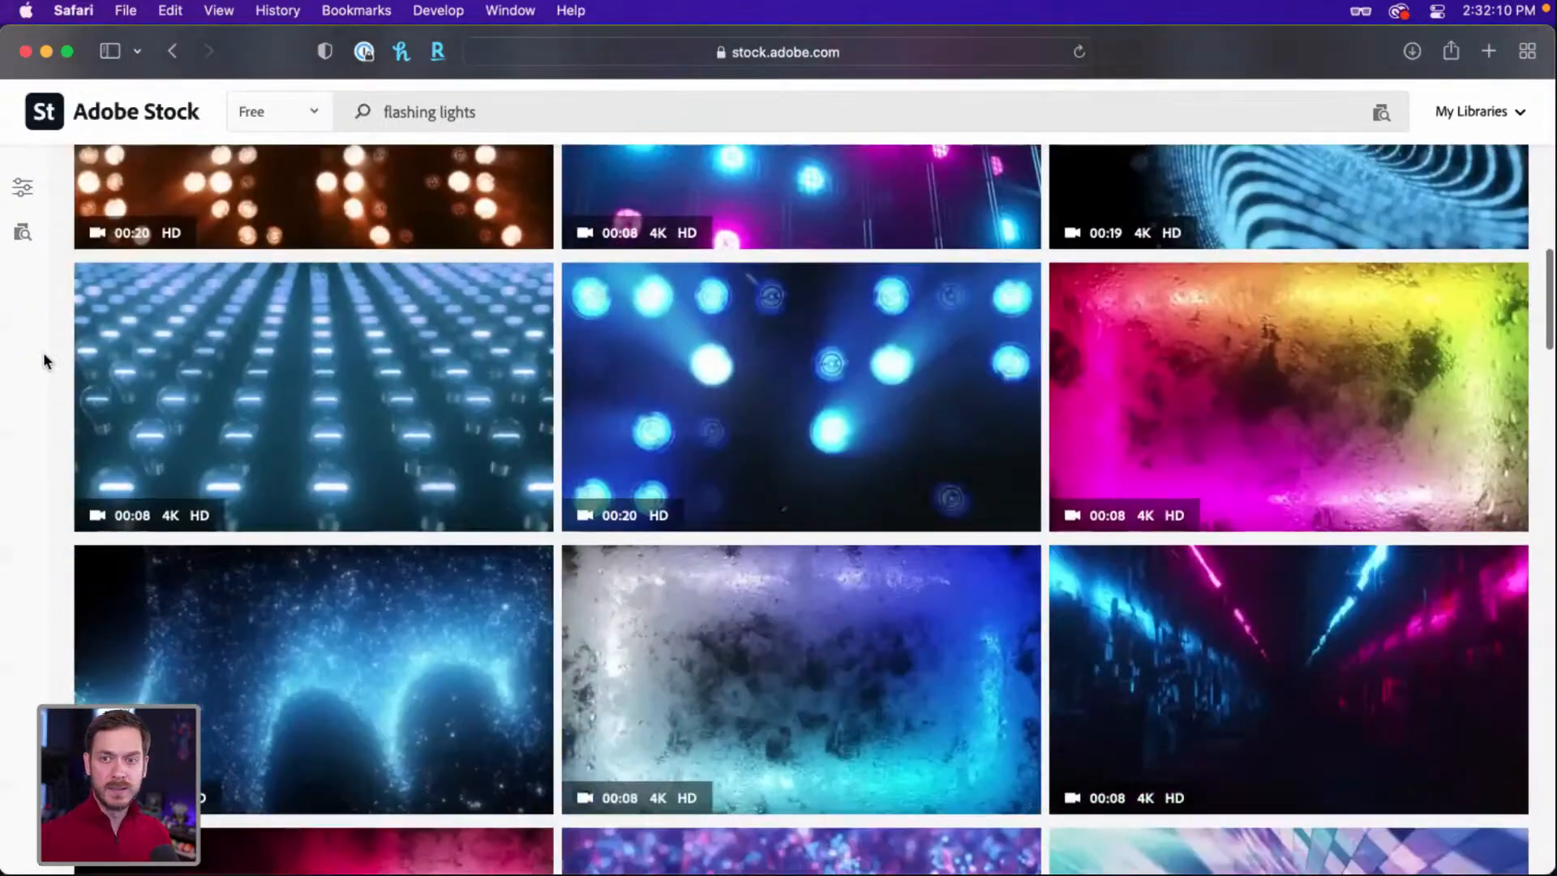
scroll(43, 361, down, 10)
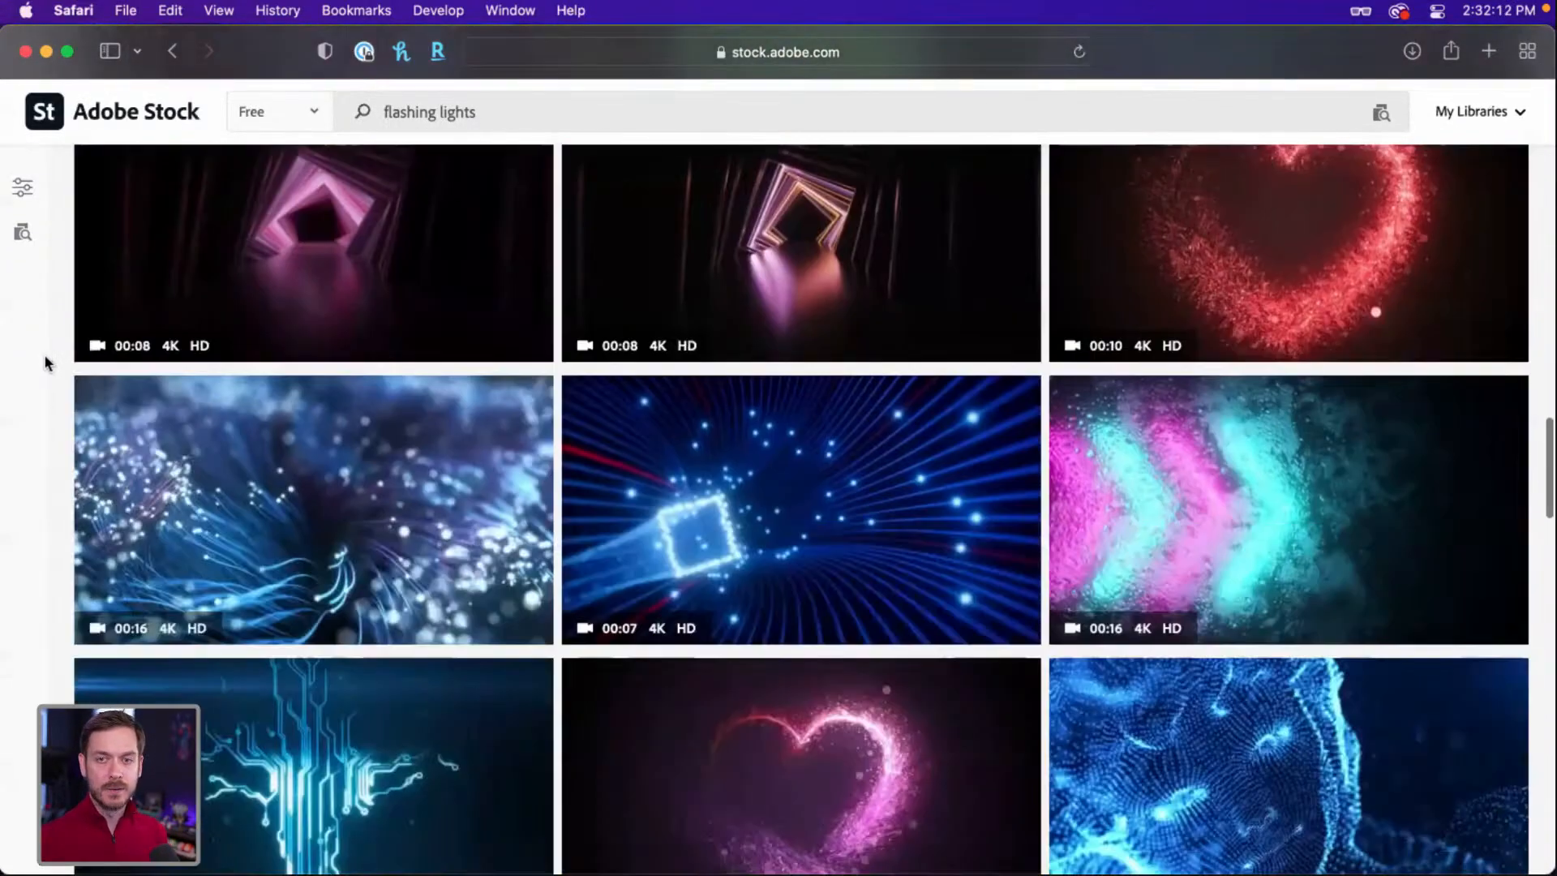
scroll(71, 361, up, 20)
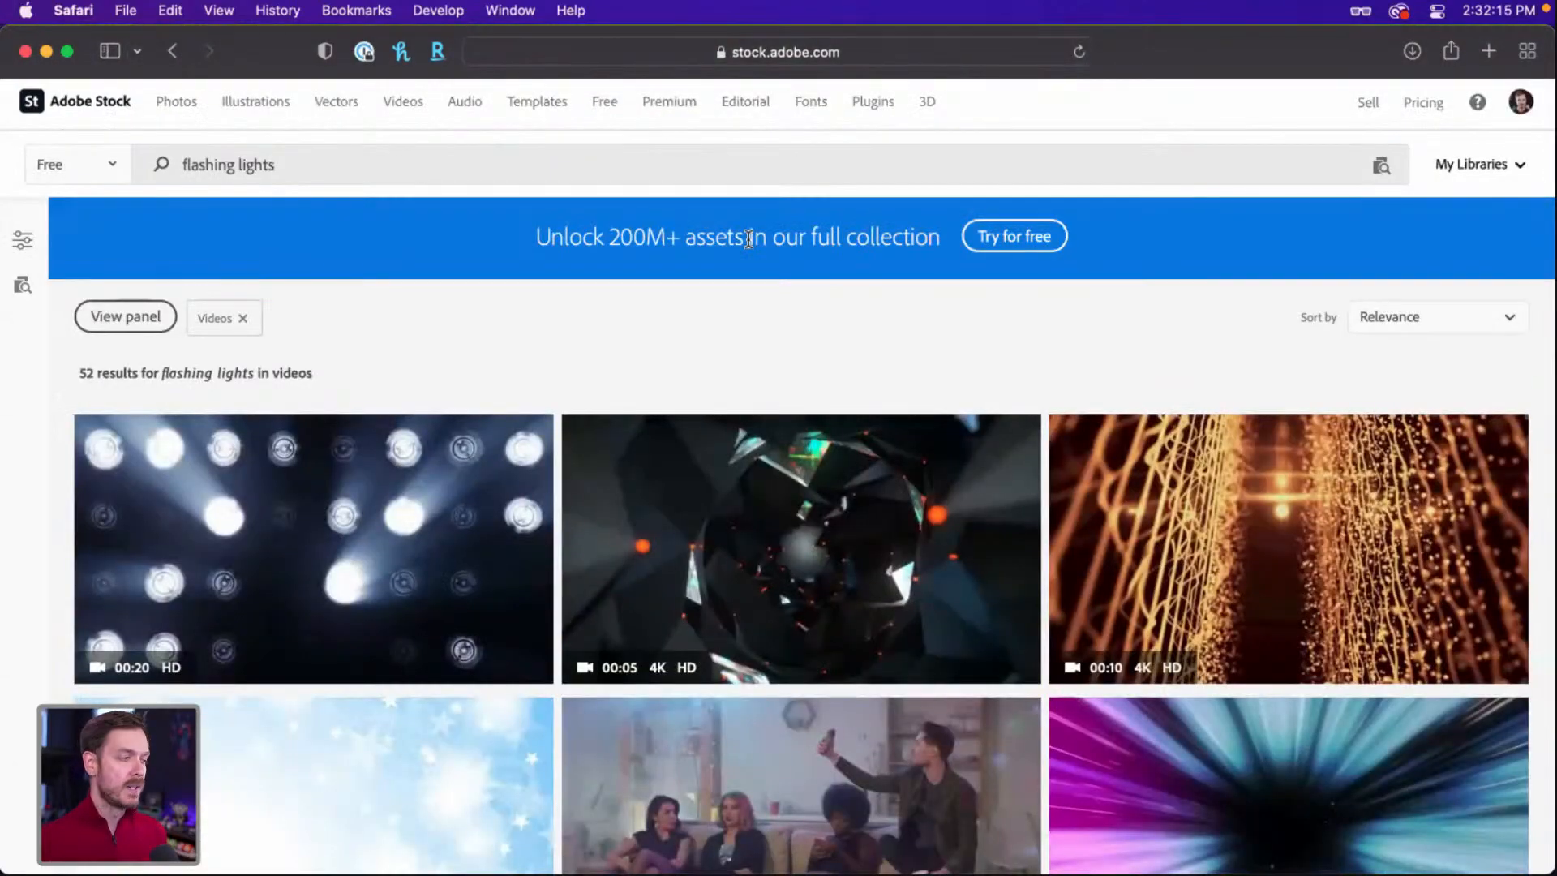
Switch back to Adobe XD, then collapse the Glow group on the Canvas – 1 artboard and make it visible.
key(super+Tab)
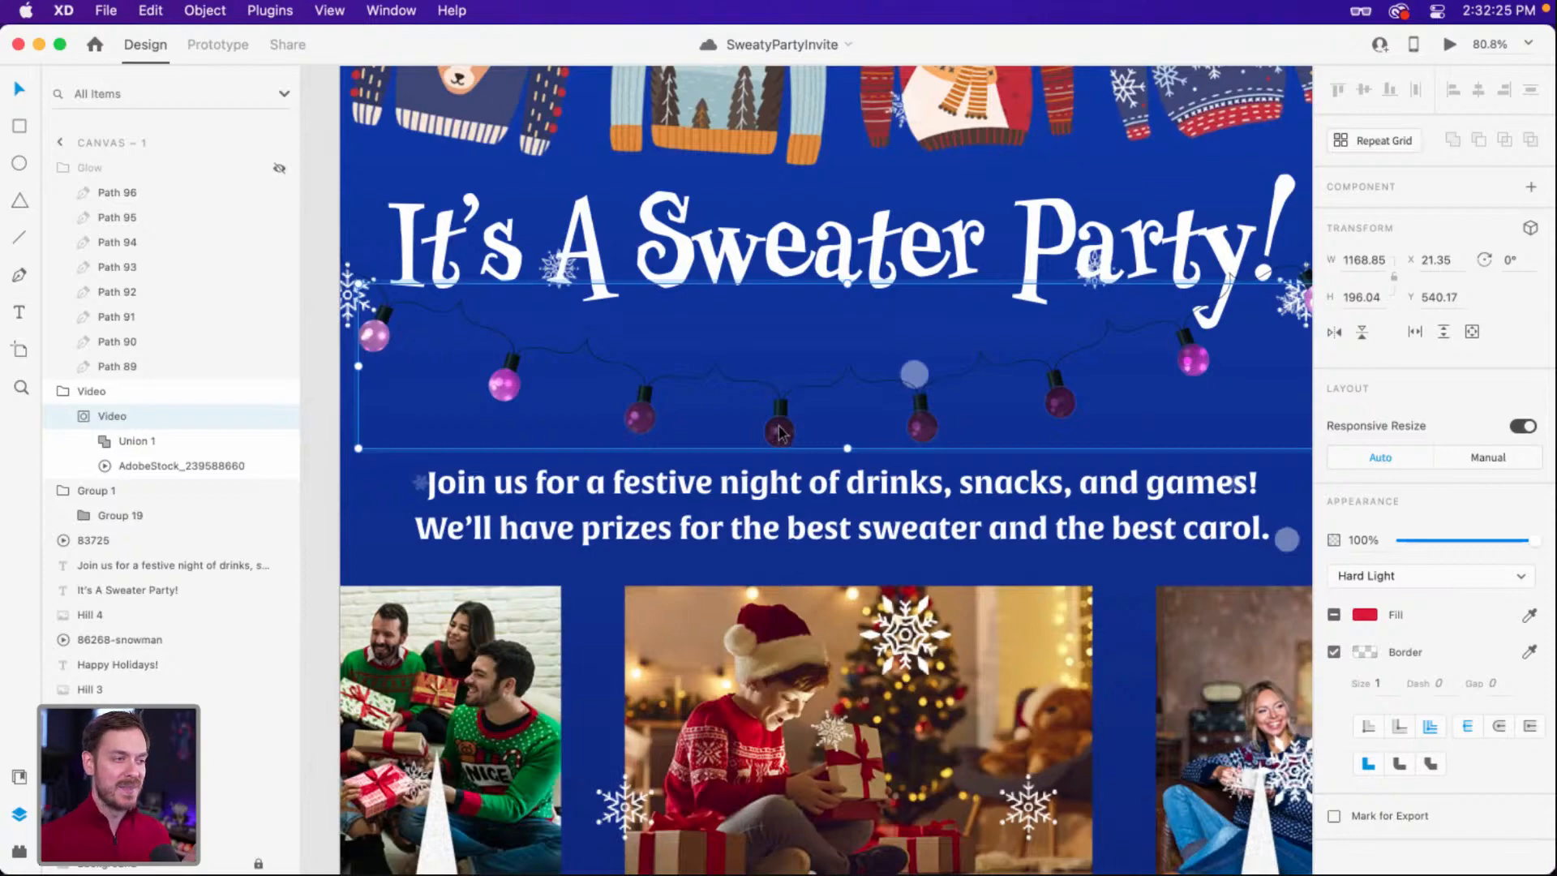
scroll(780, 430, down, 5)
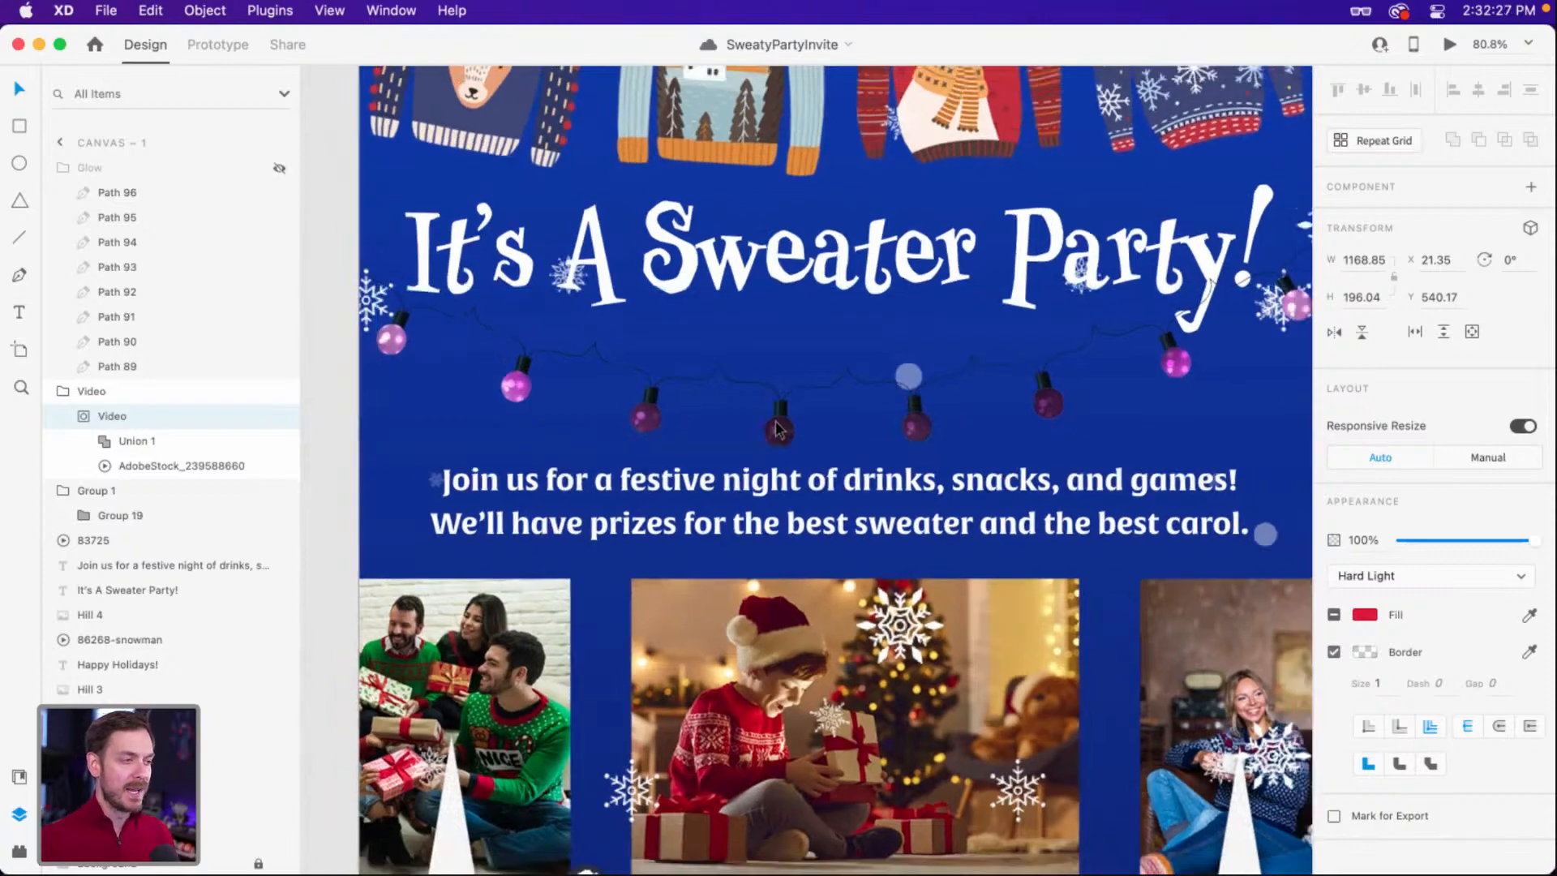
click(1192, 420)
drag(794, 390, 1046, 355)
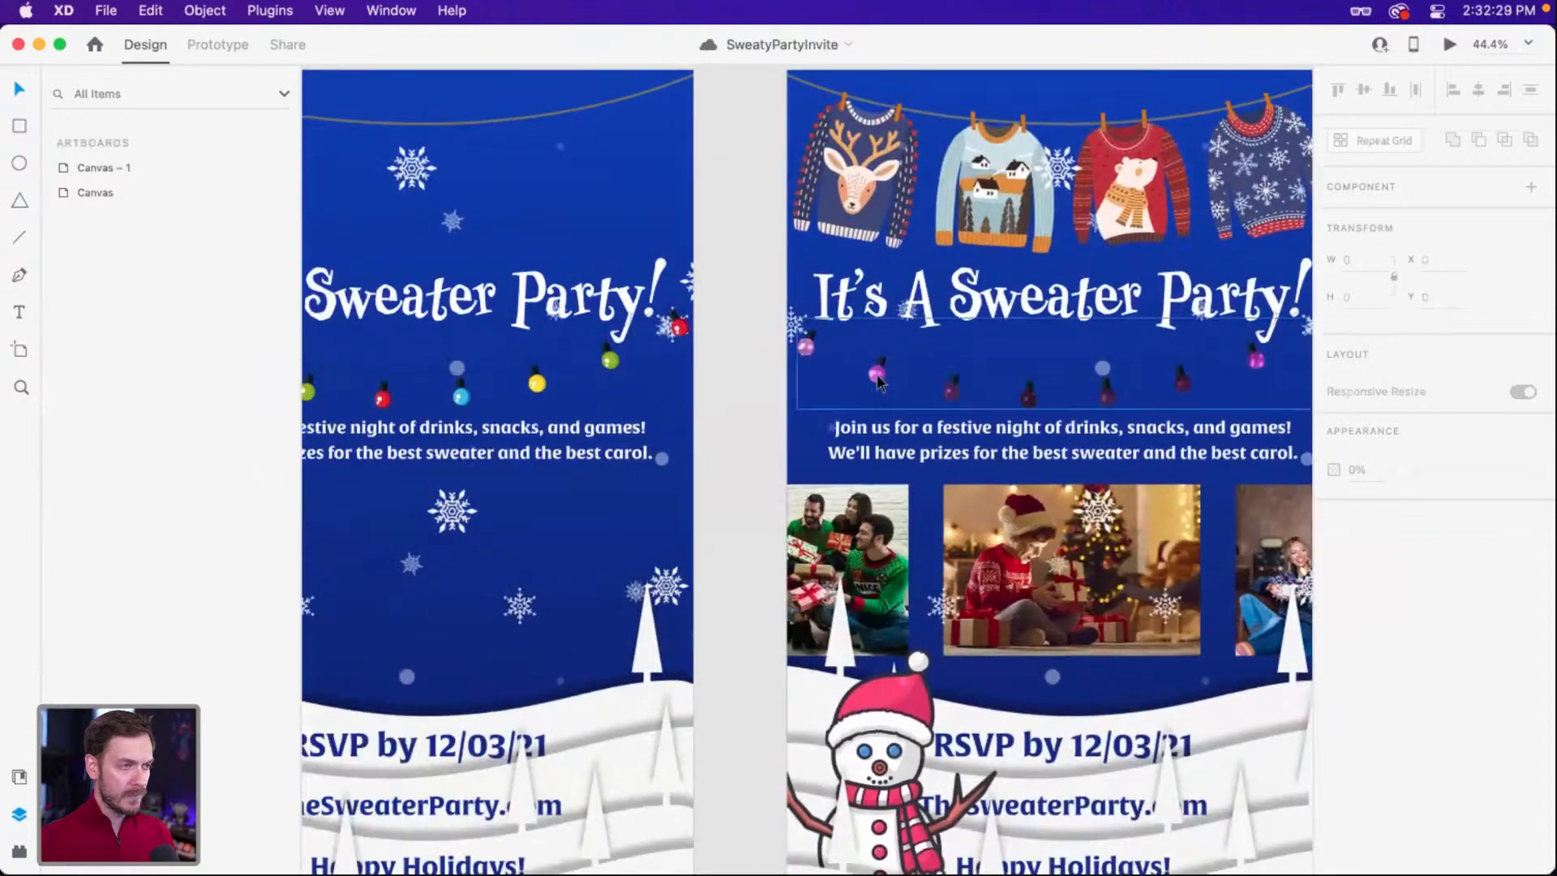
click(878, 377)
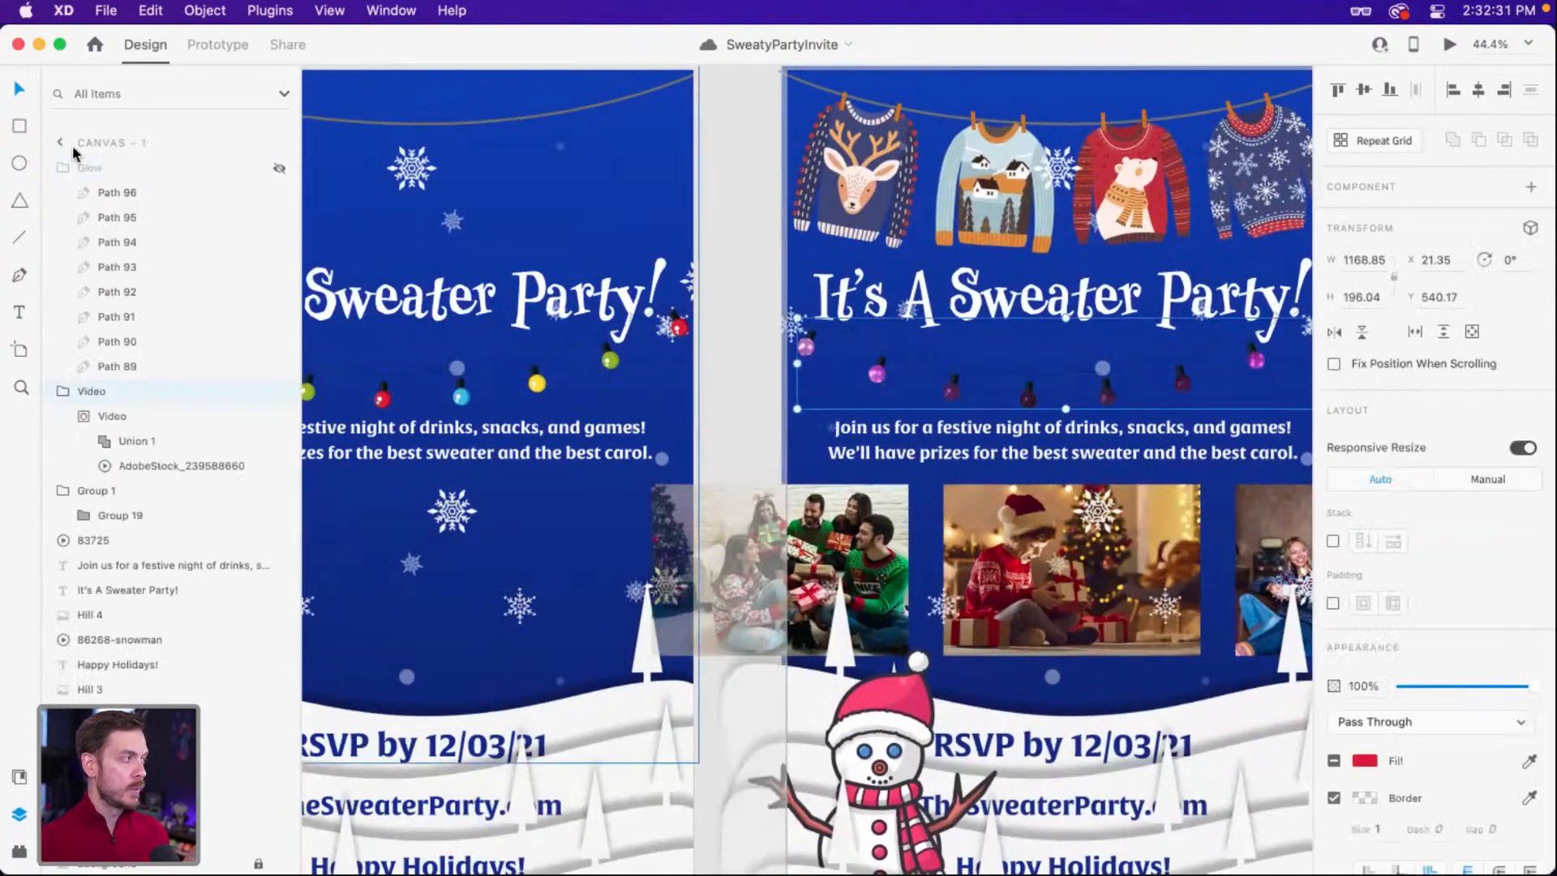
click(59, 167)
click(279, 168)
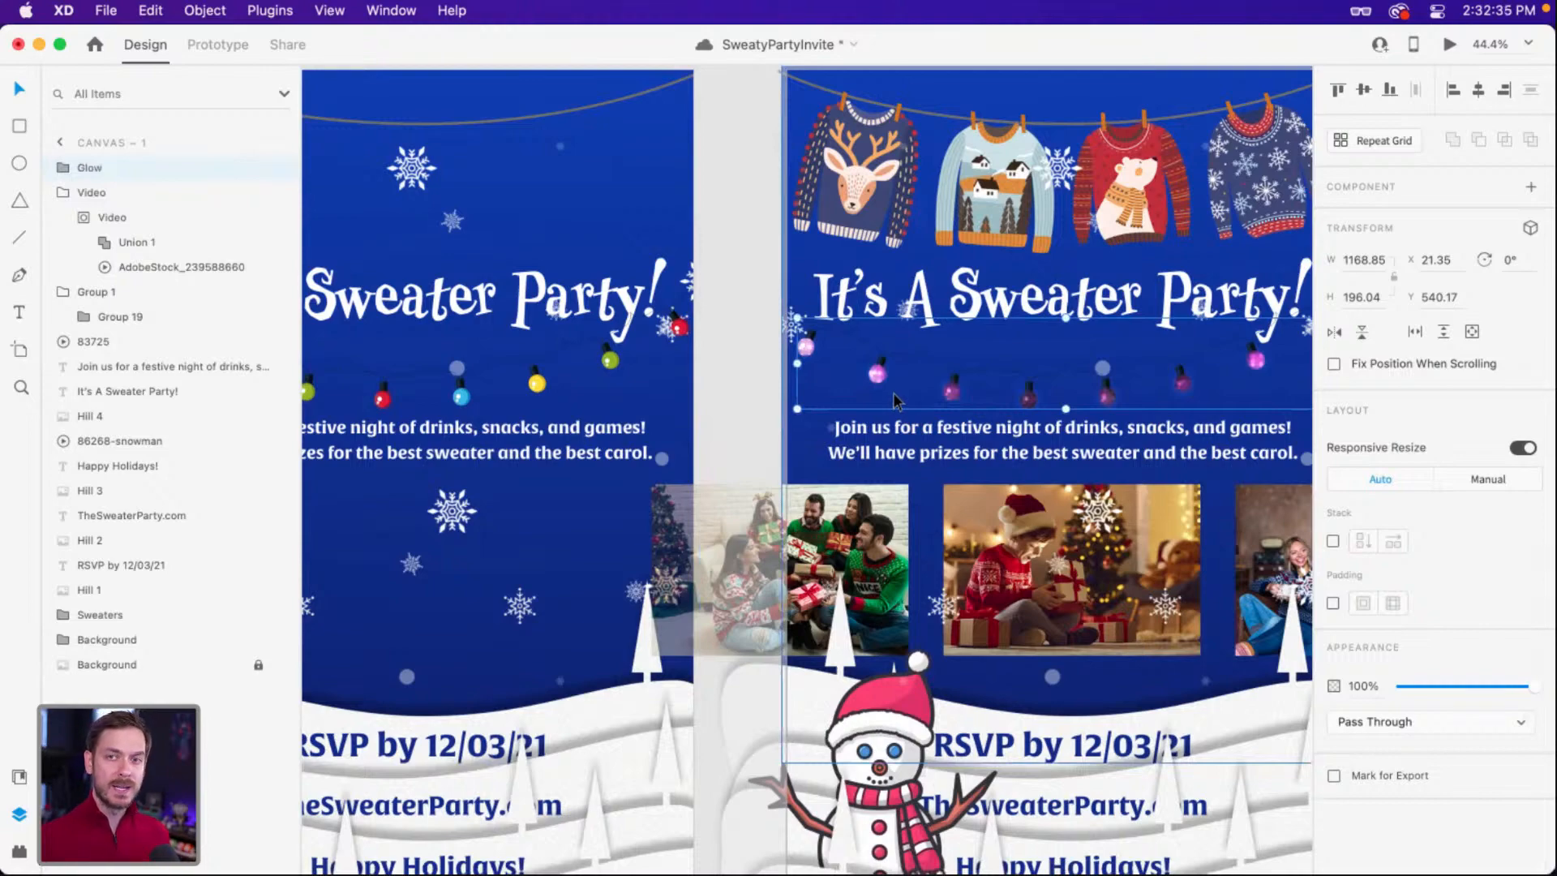
Collapse the Video group and rename Group 1 on the Canvas – 1 artboard as Bulbs.
scroll(629, 373, left, 10)
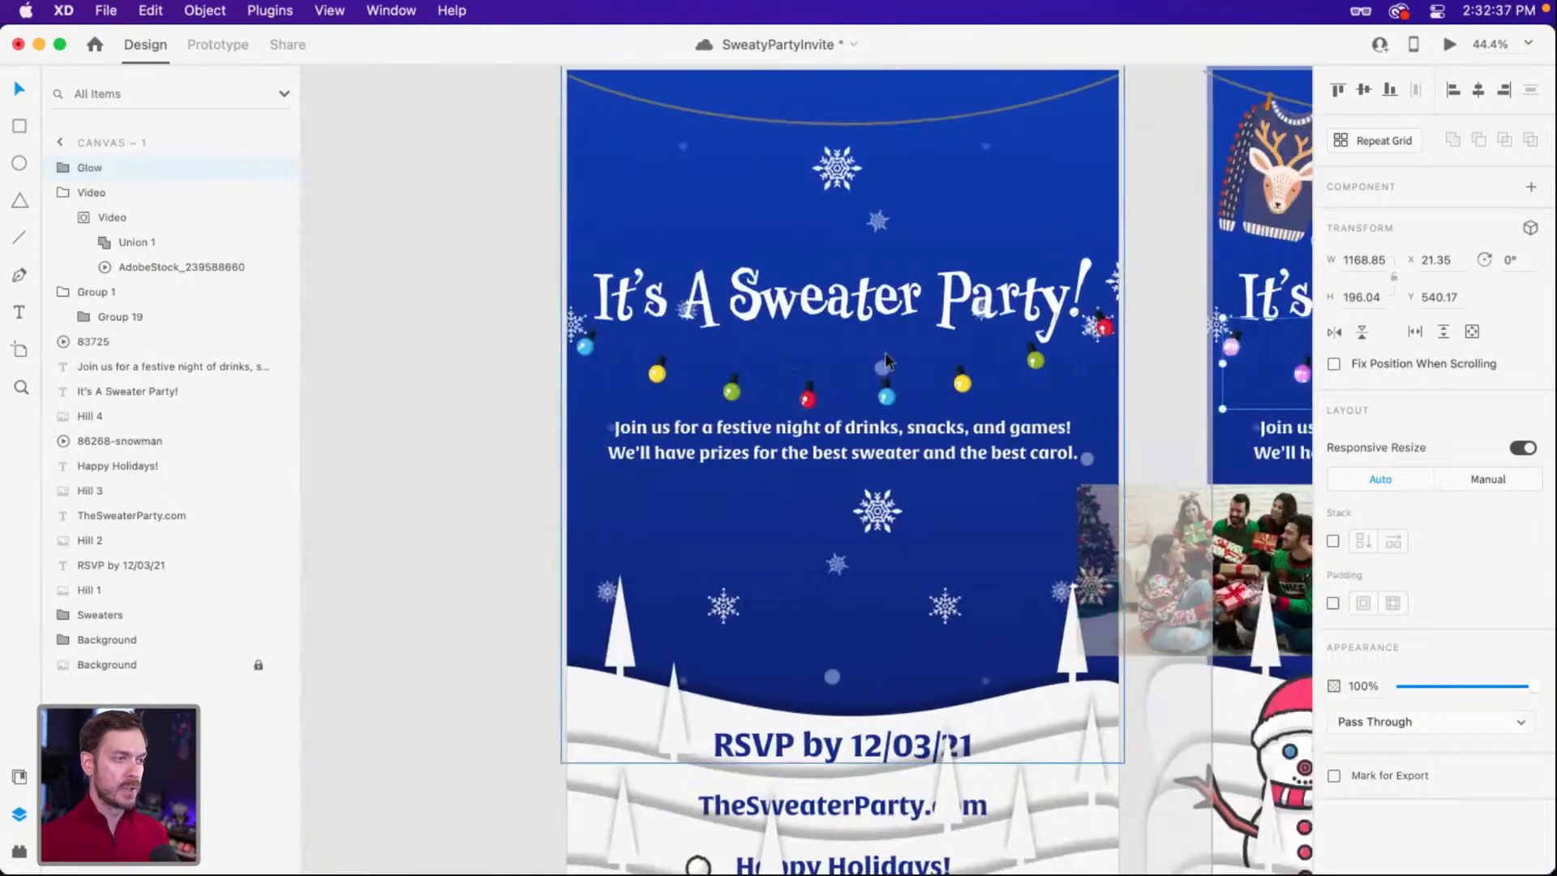
scroll(1194, 381, right, 3)
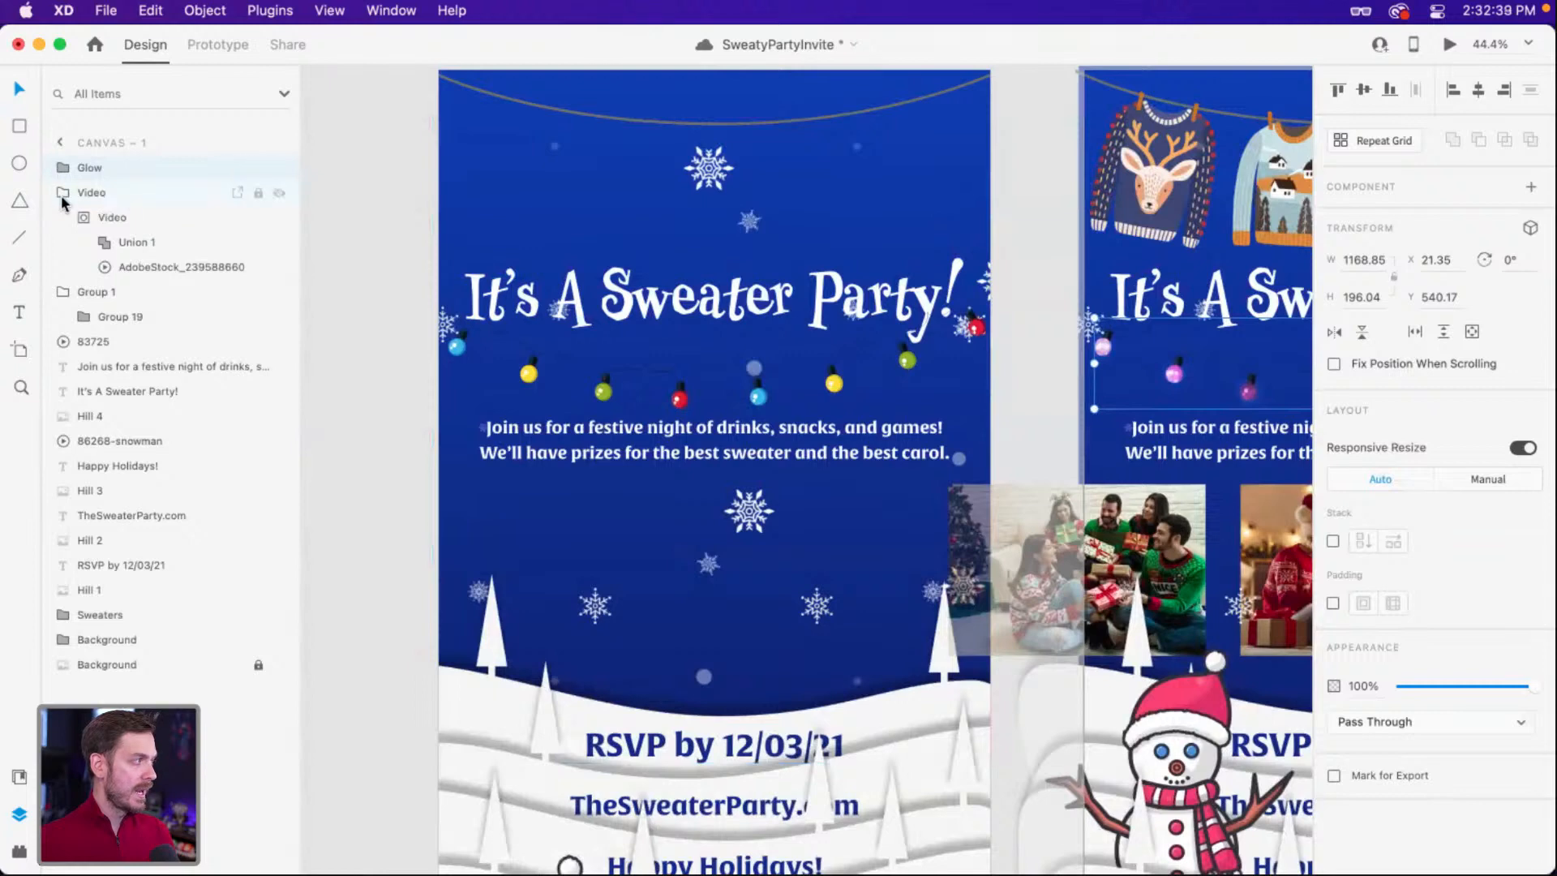
click(62, 195)
double_click(98, 217)
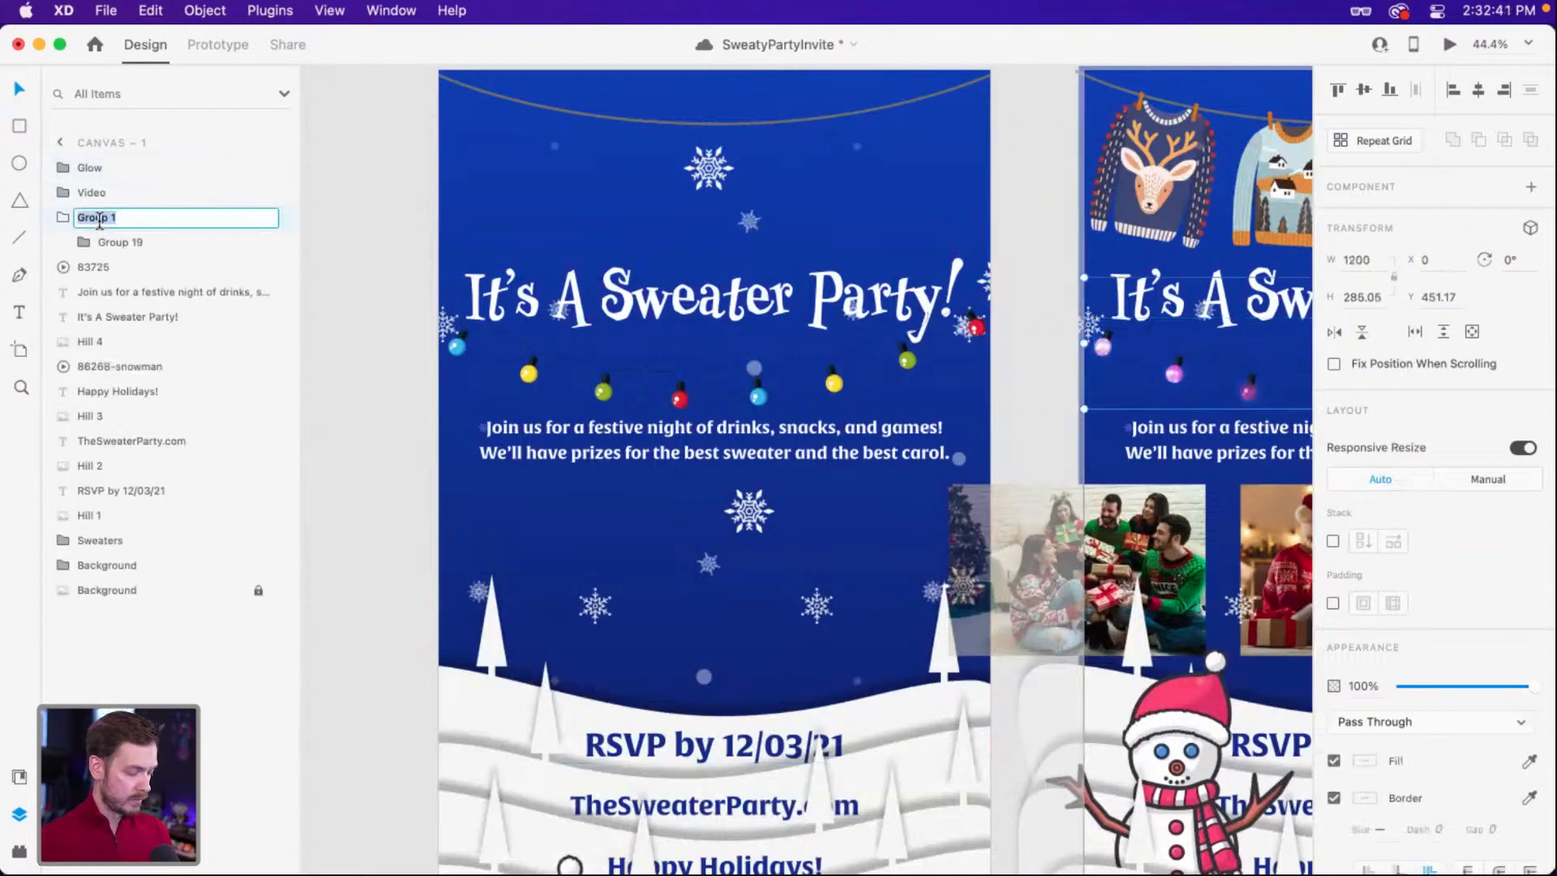
text(Bulbs)
key(Return)
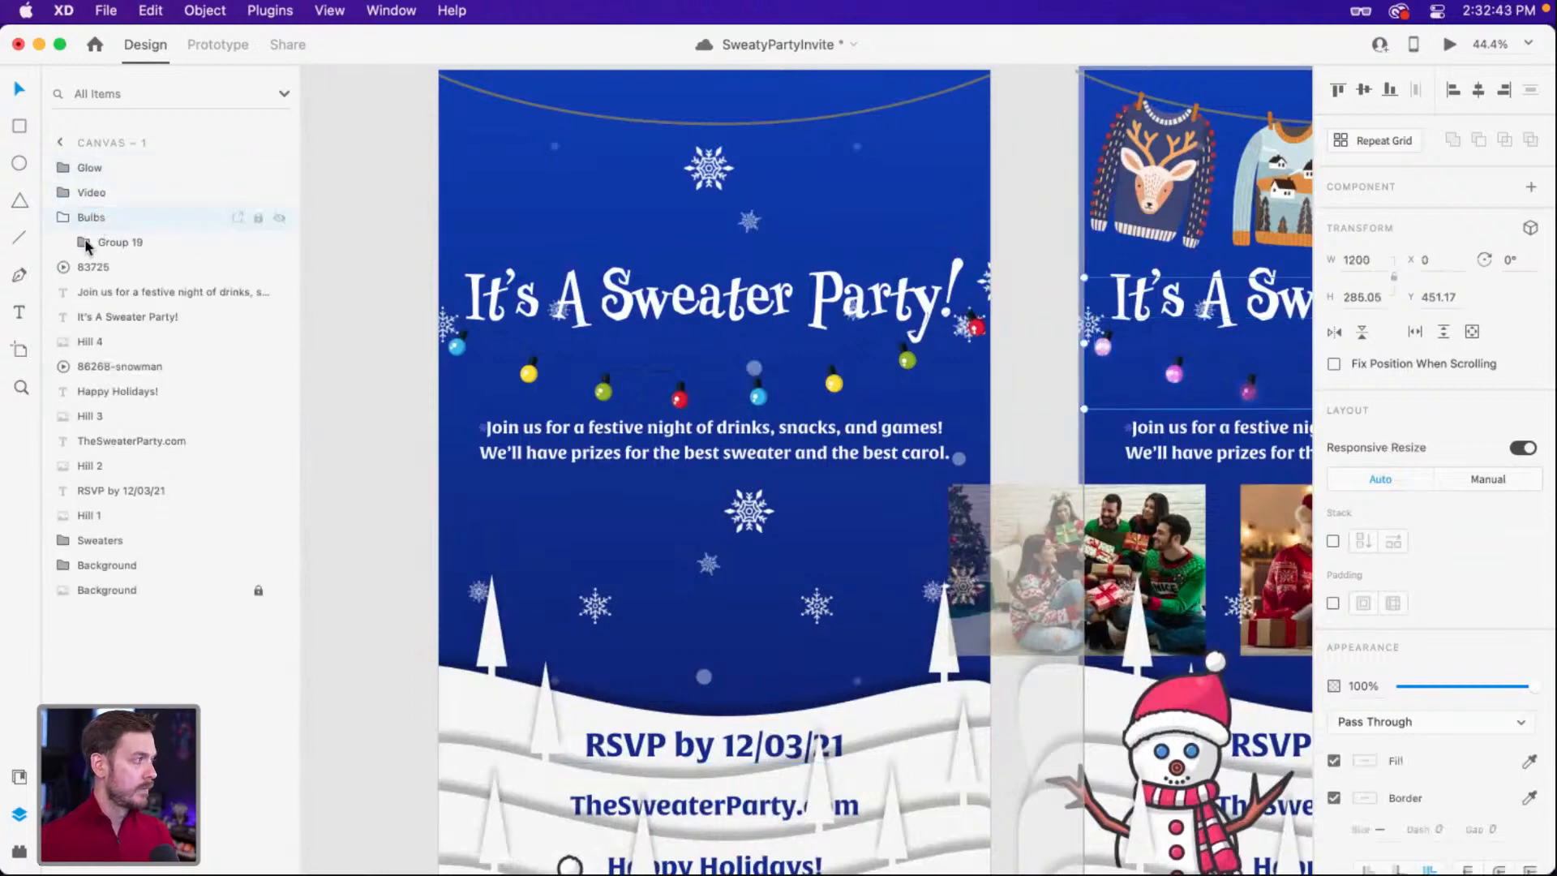
Replace the coloured string lights group on the Canvas artboard with copies of the Glow, Video and Bulbs groups, and preview the invite.
shift+click(104, 172)
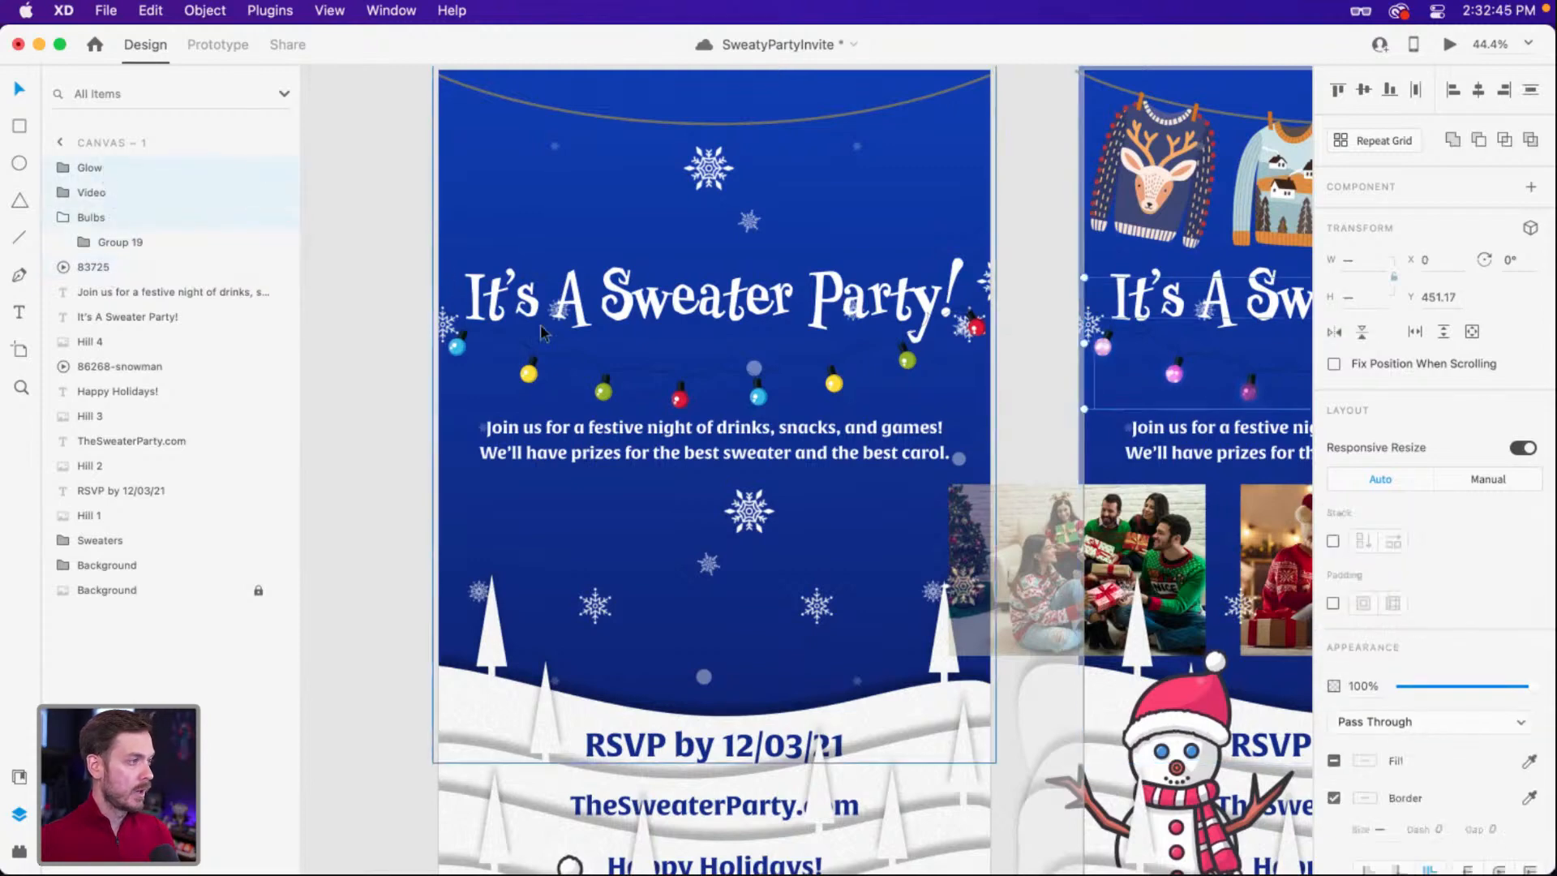
key(super+g)
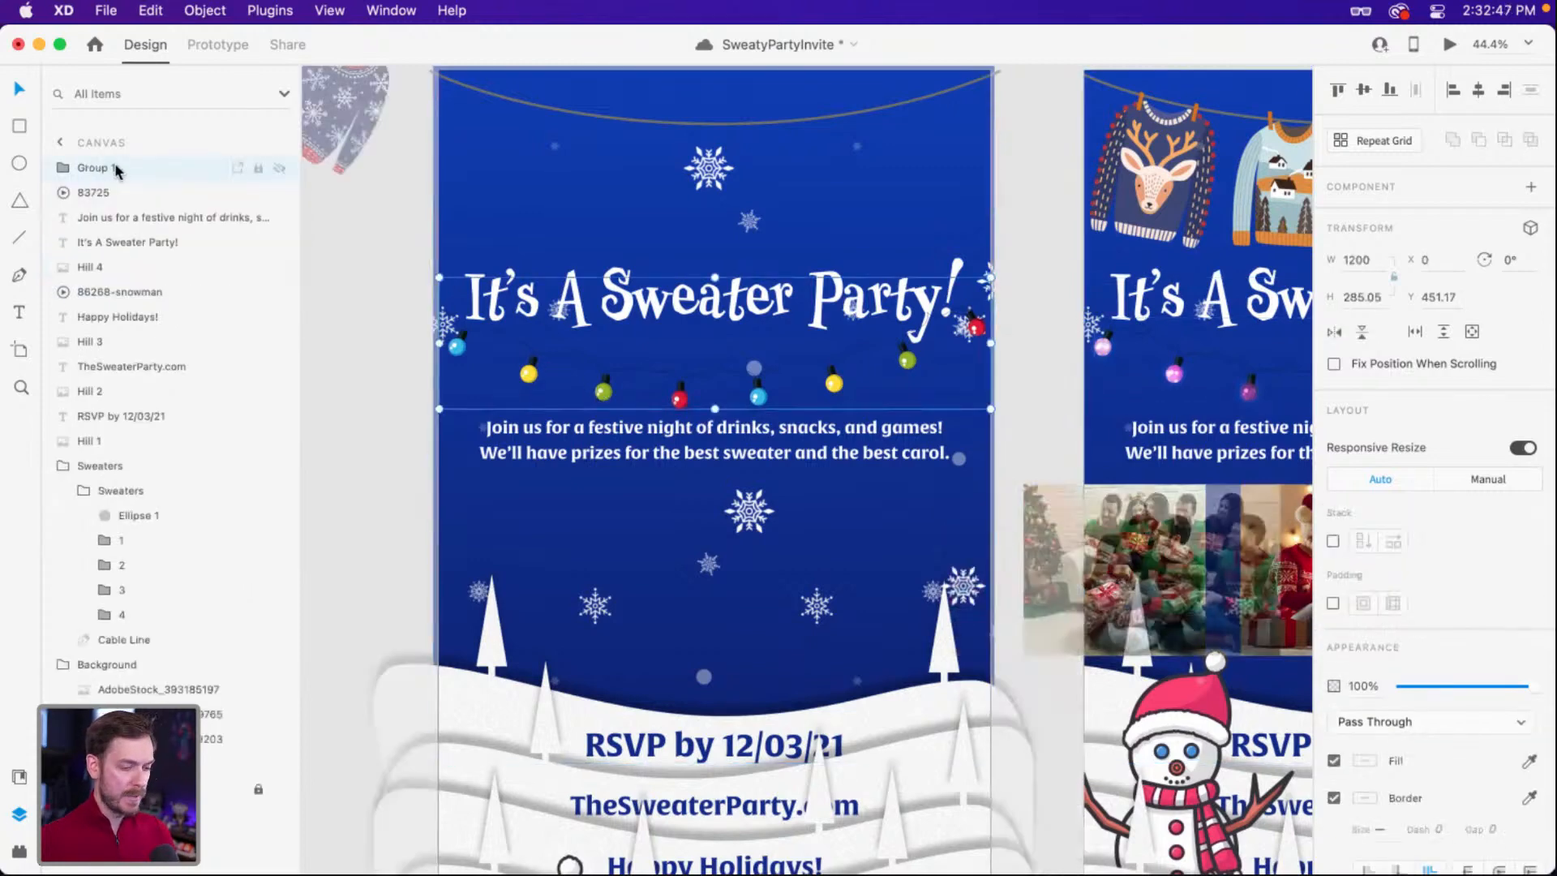
key(super+shift+g)
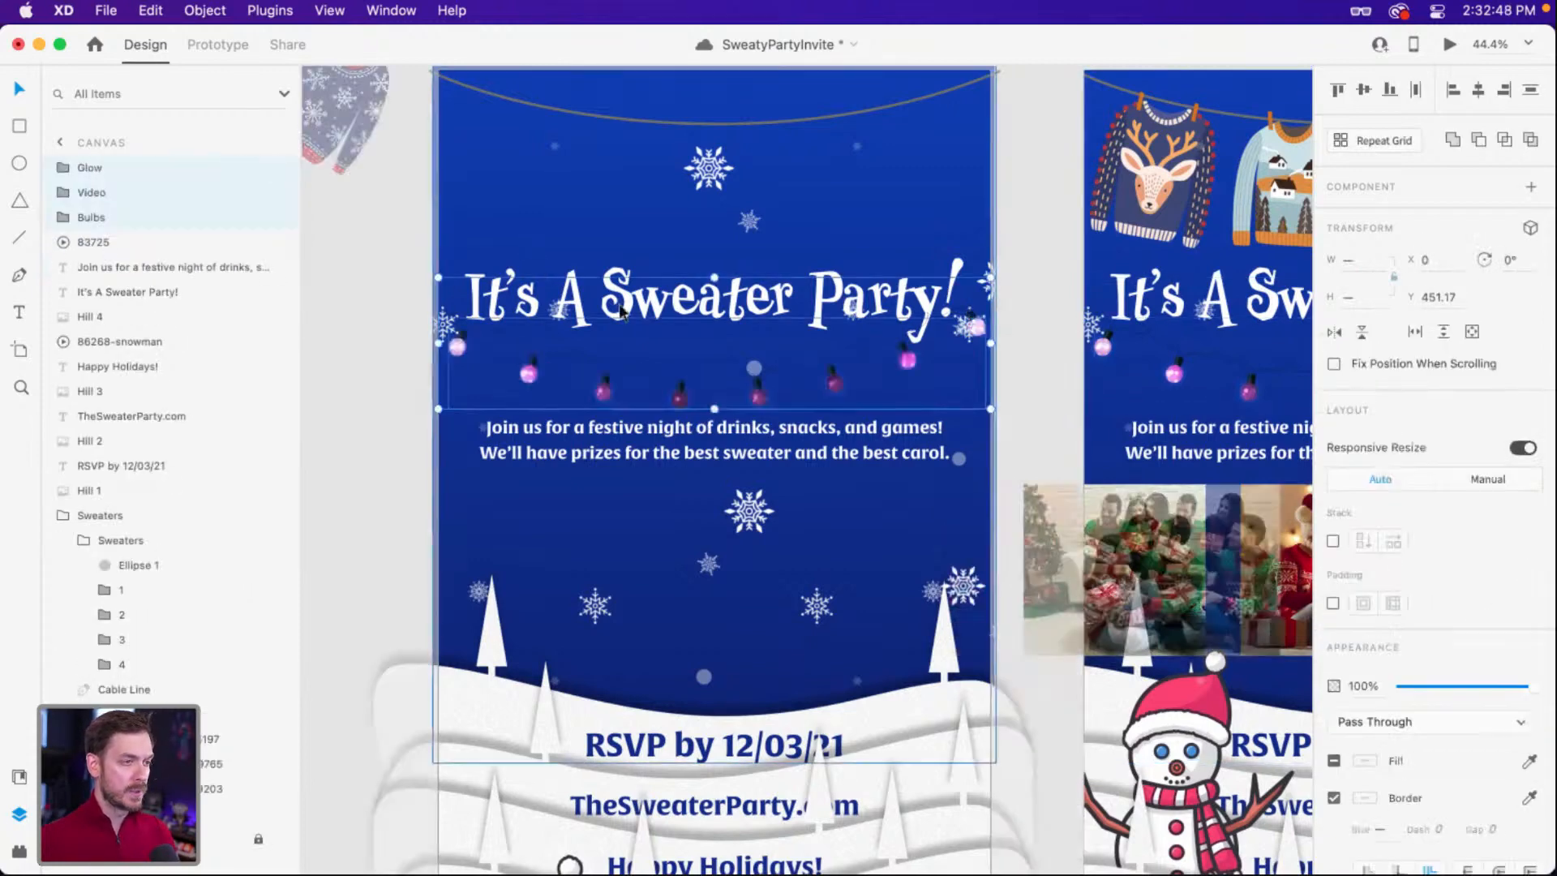
click(1449, 46)
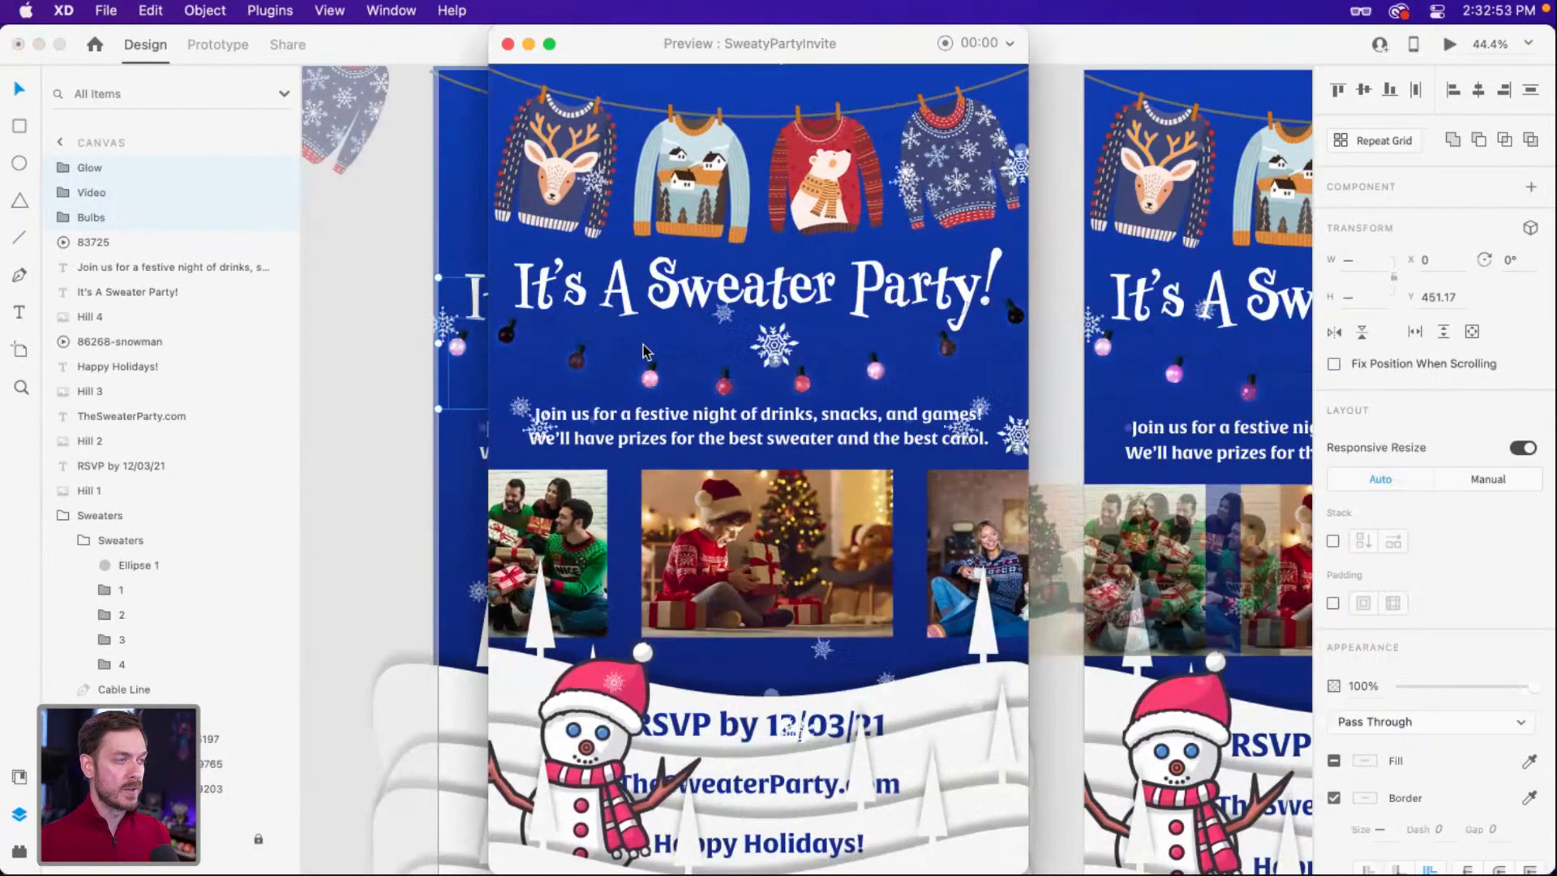
key(super+w)
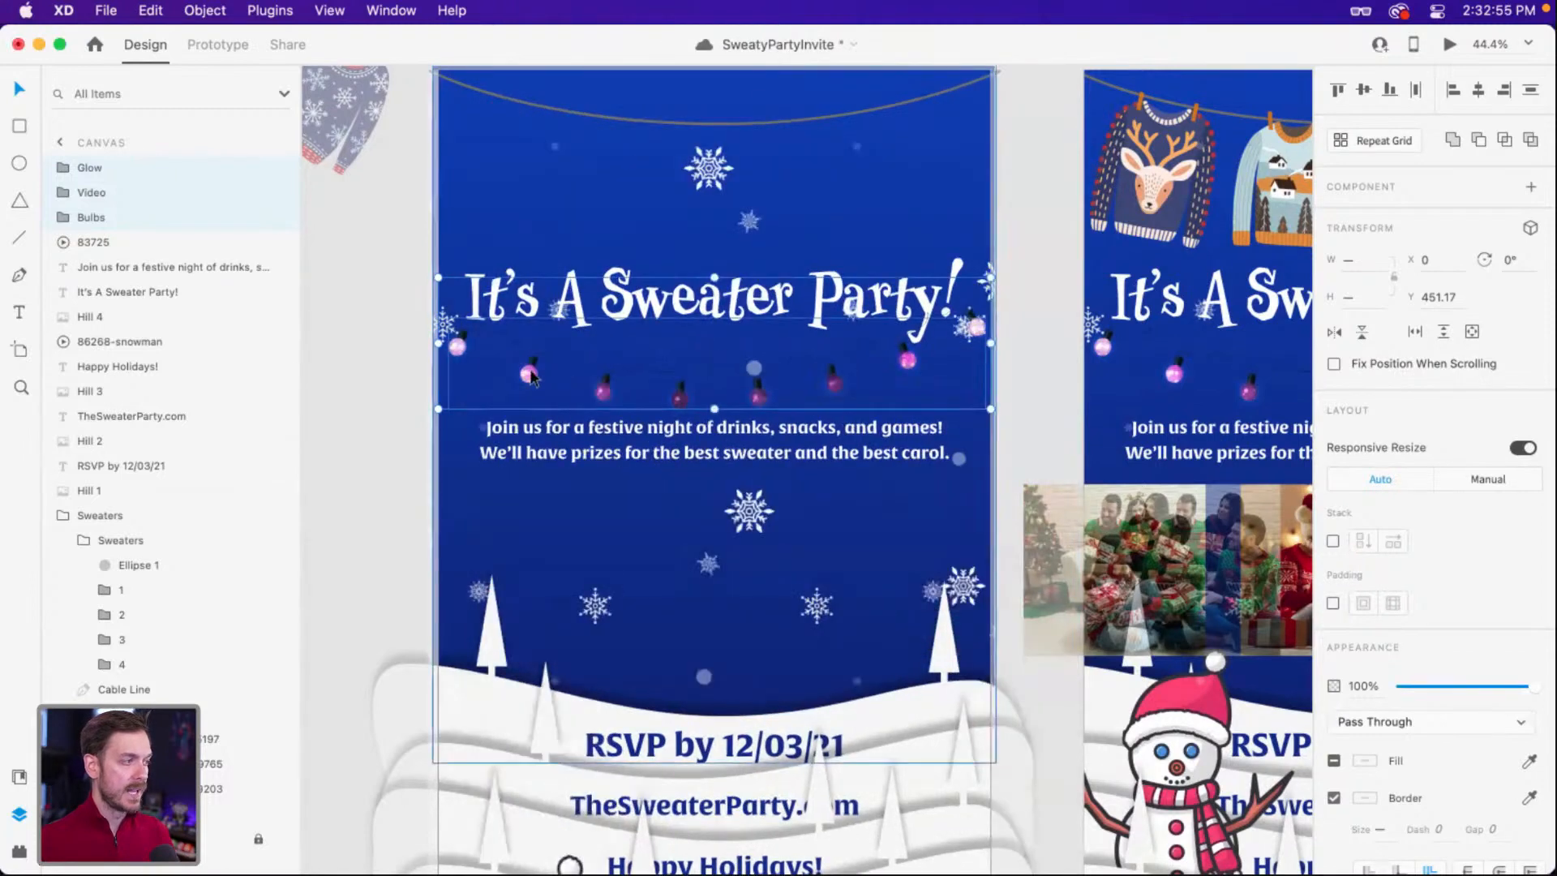
Set the AdobeStock_239588660 video inside the Canvas artboard's Video group to No playback and preview the invite.
click(69, 197)
click(97, 219)
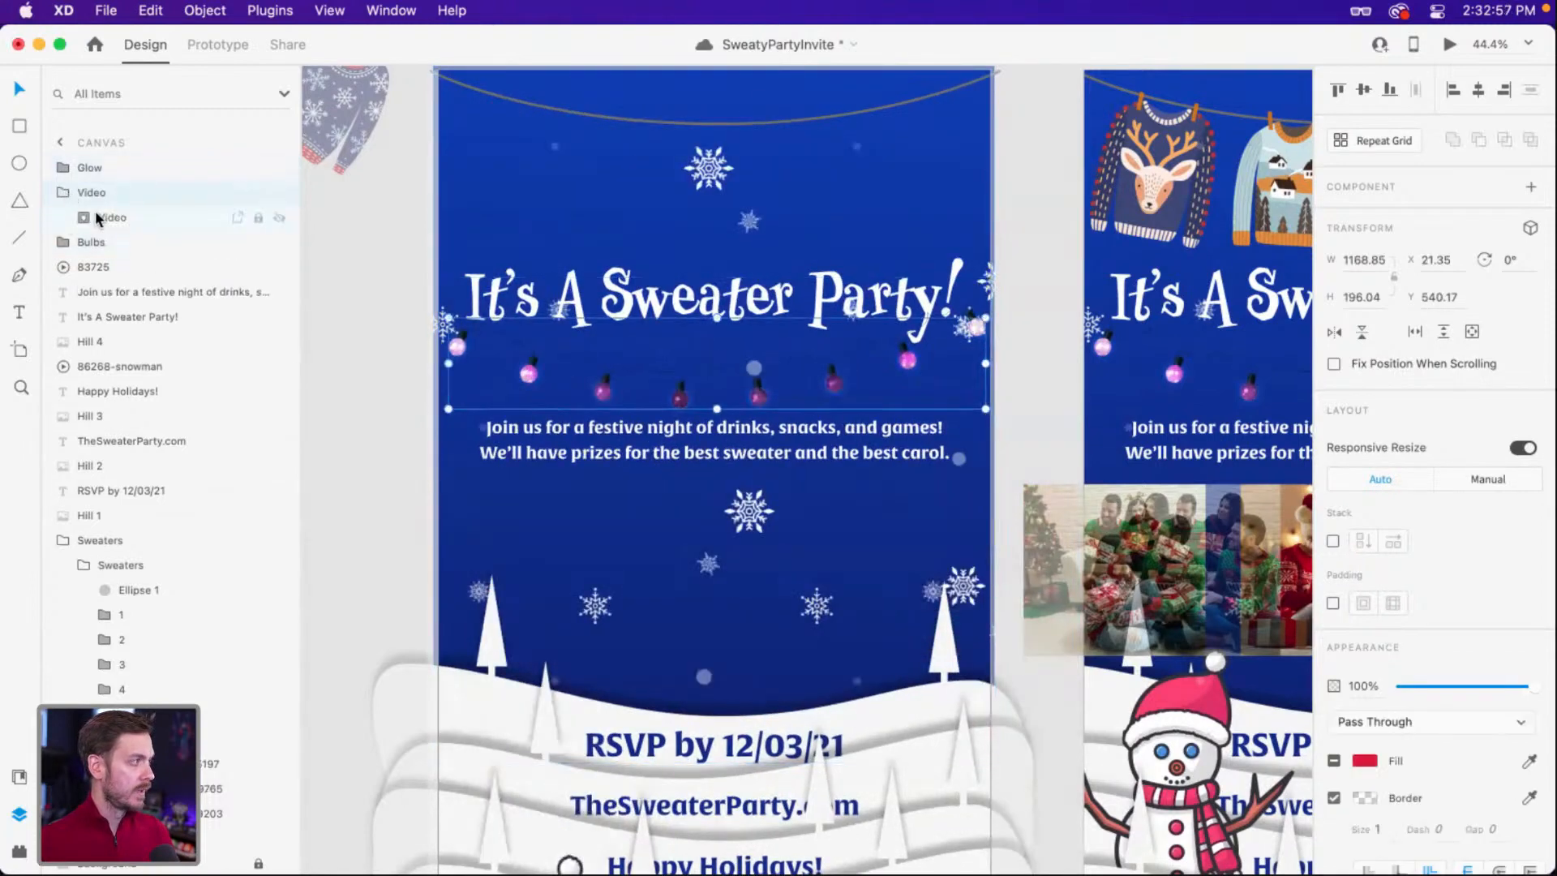
click(70, 217)
click(170, 267)
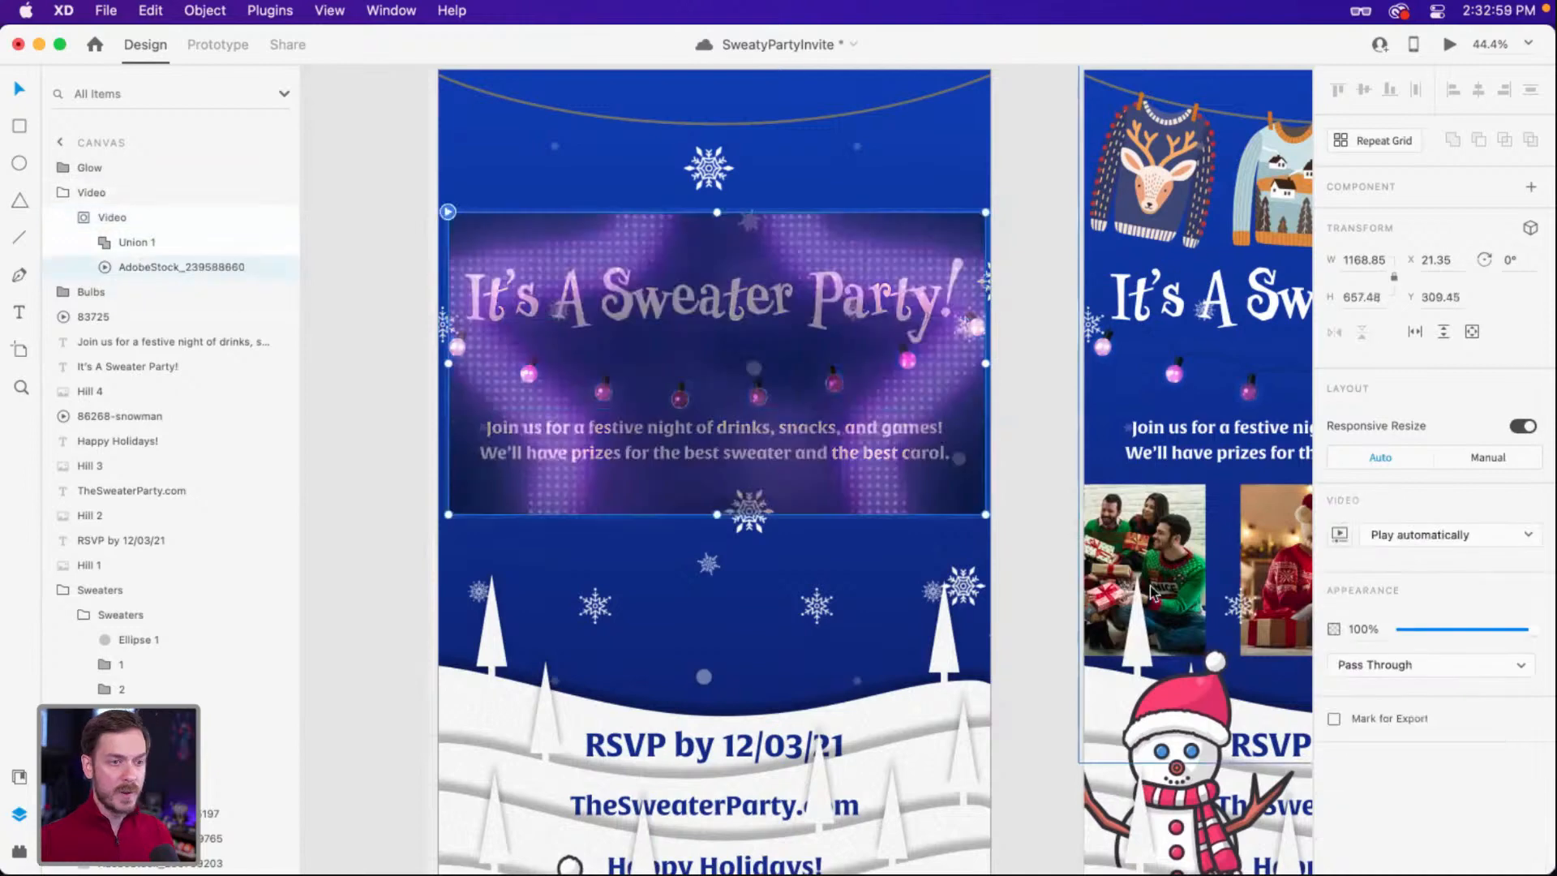
click(1426, 534)
click(1427, 555)
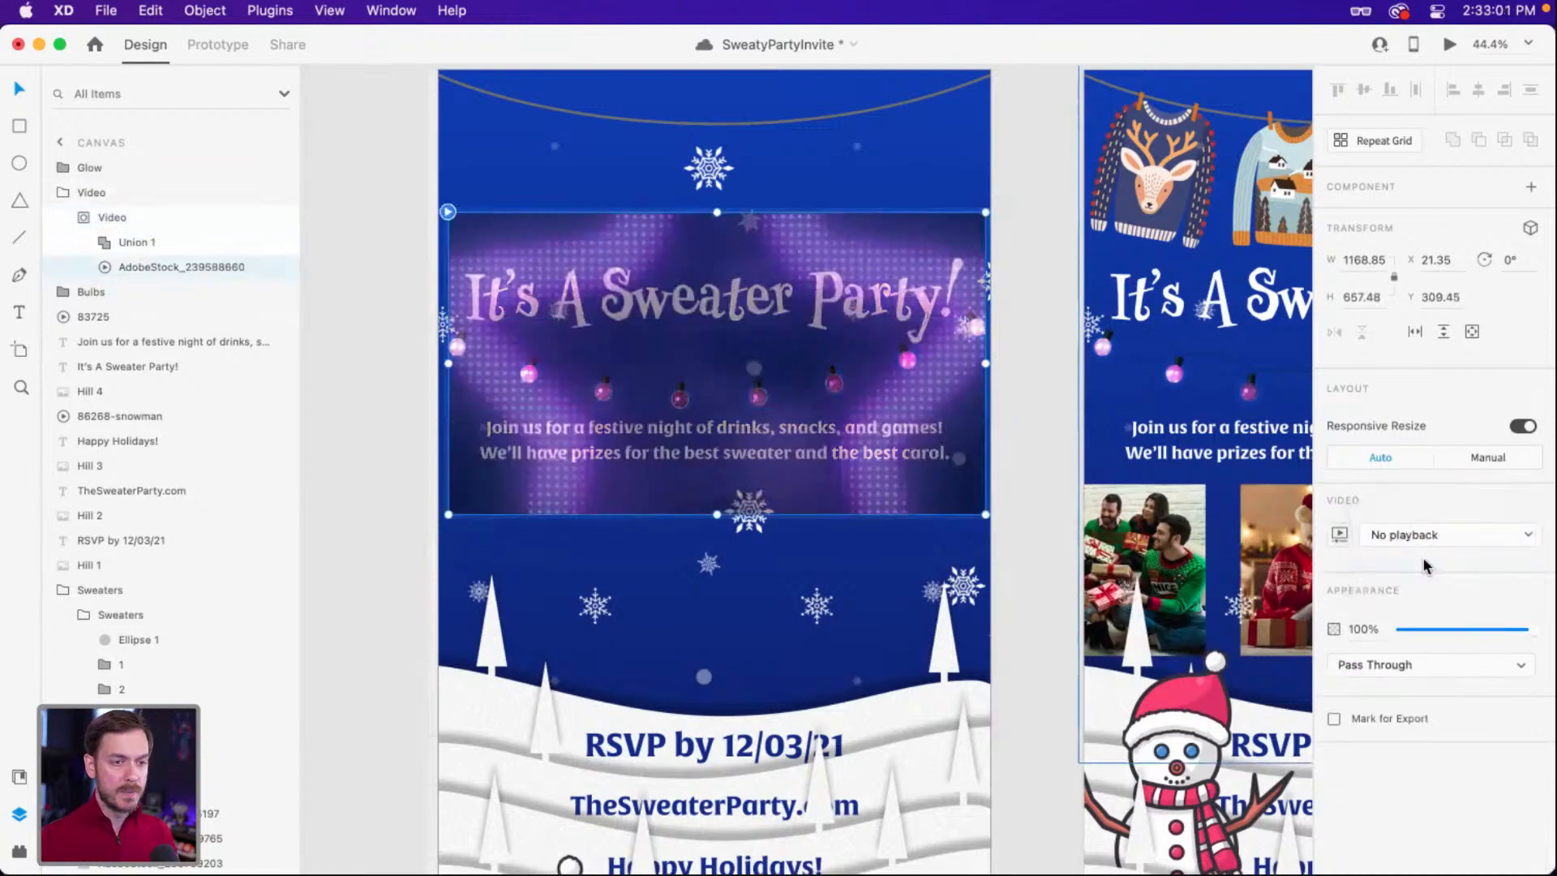
key(super+Return)
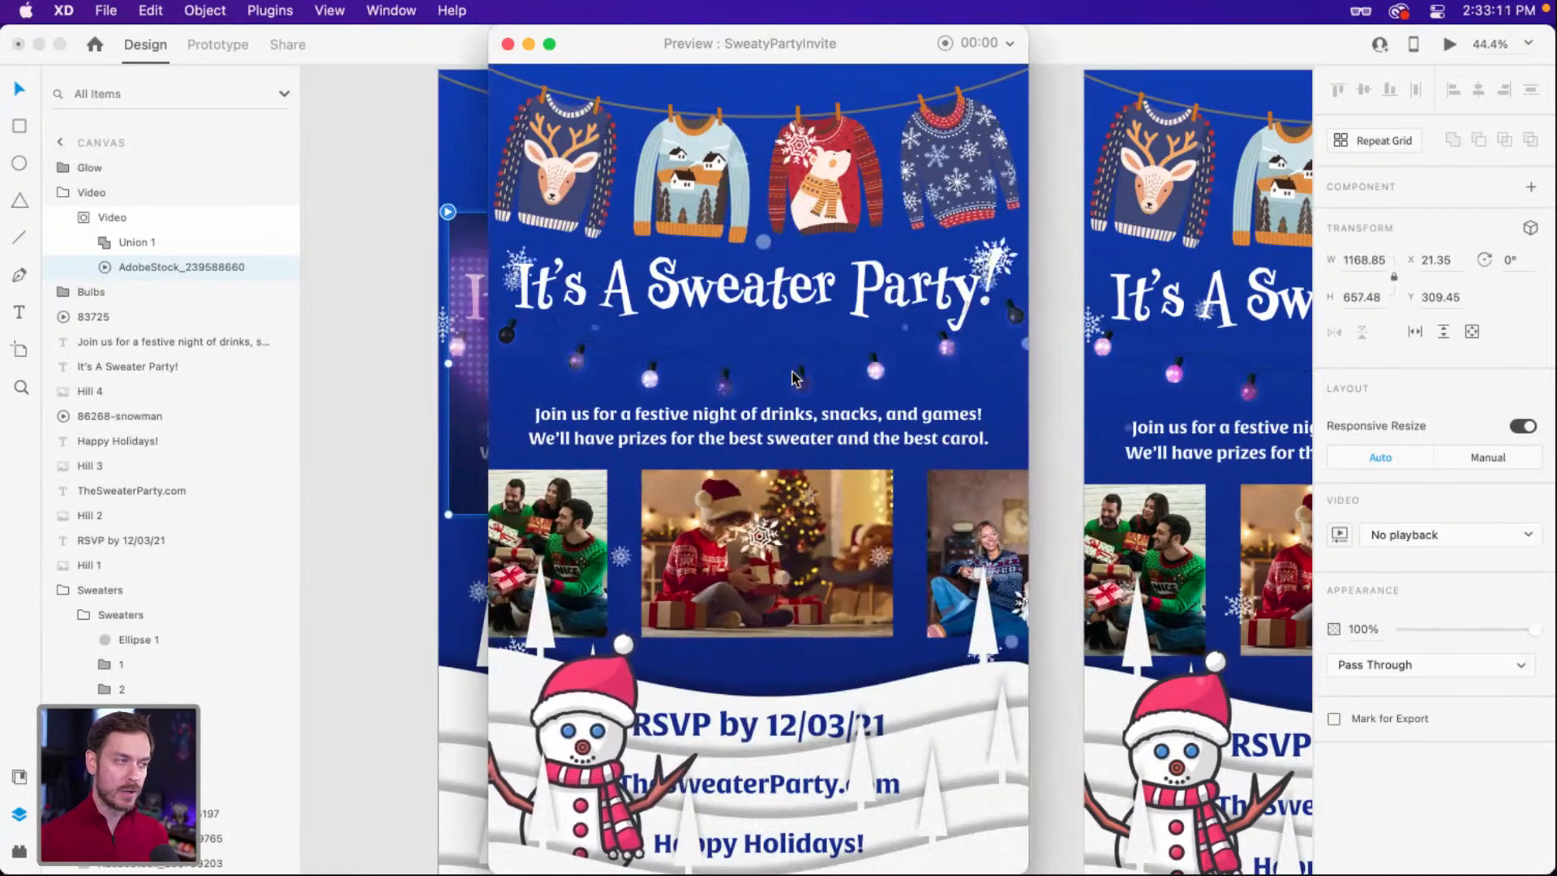
key(super+w)
Save the grey fill of the first bulb's Path 85 on the Canvas – 1 artboard as a document colour.
scroll(1024, 369, right, 5)
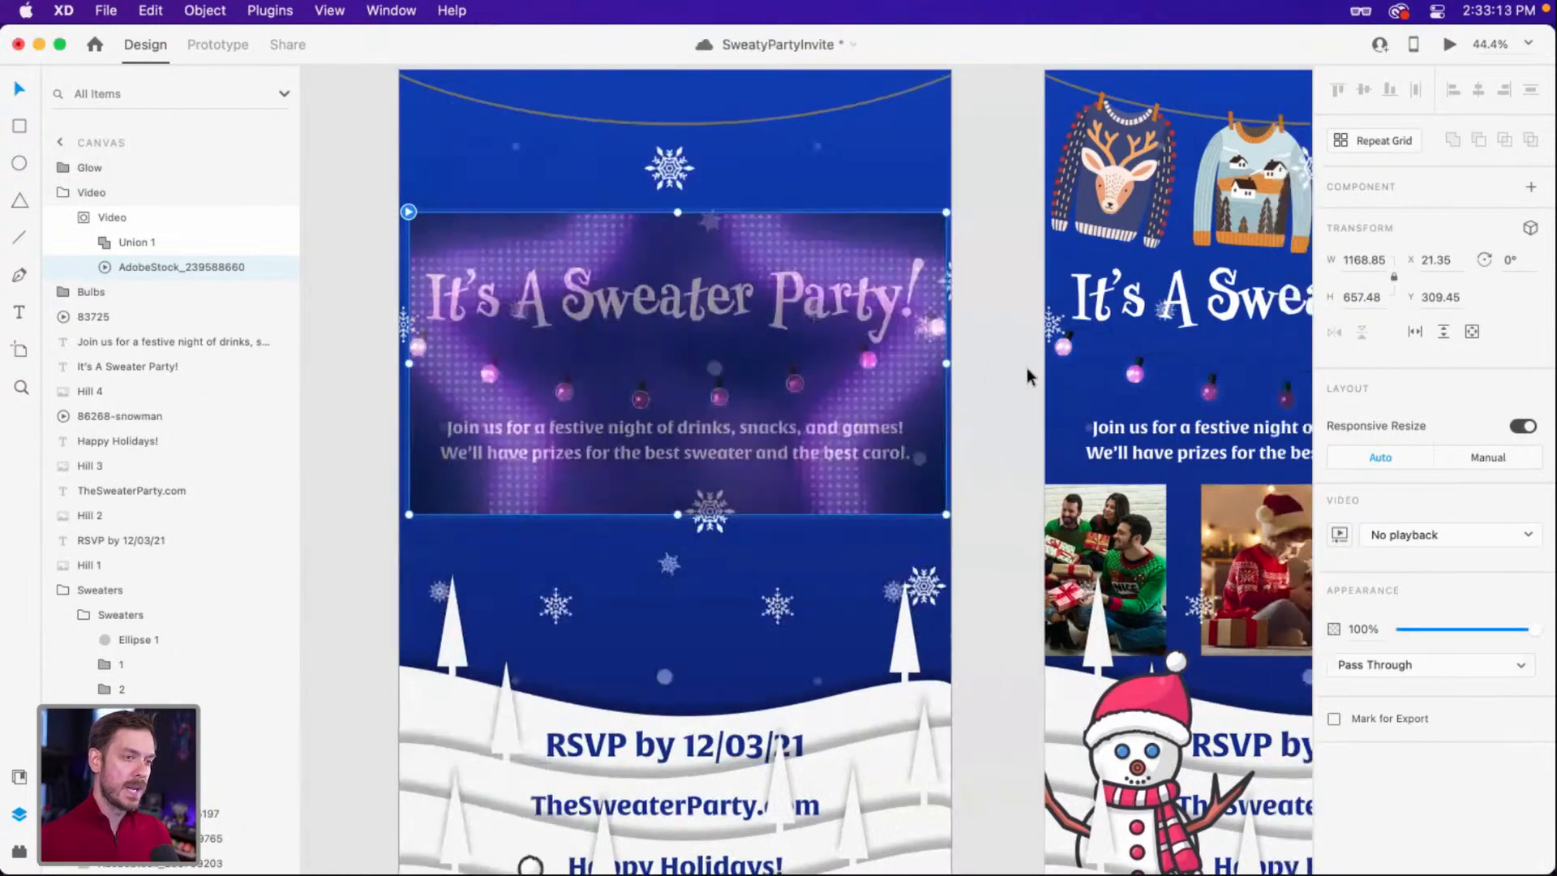
click(1014, 372)
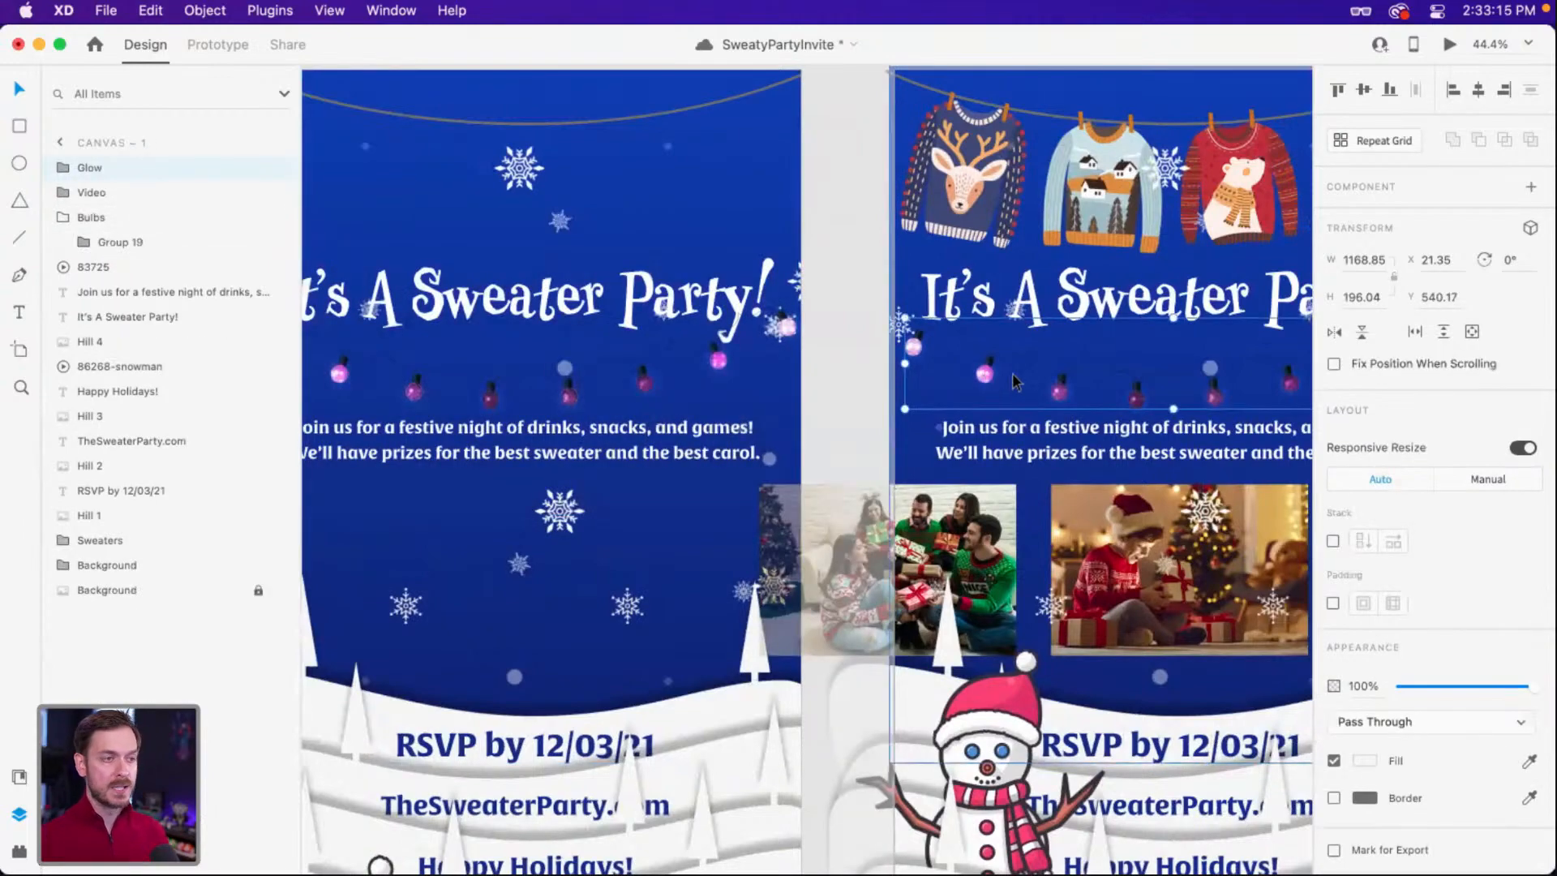
scroll(1012, 372, right, 3)
scroll(1007, 373, right, 2)
scroll(981, 372, up, 8)
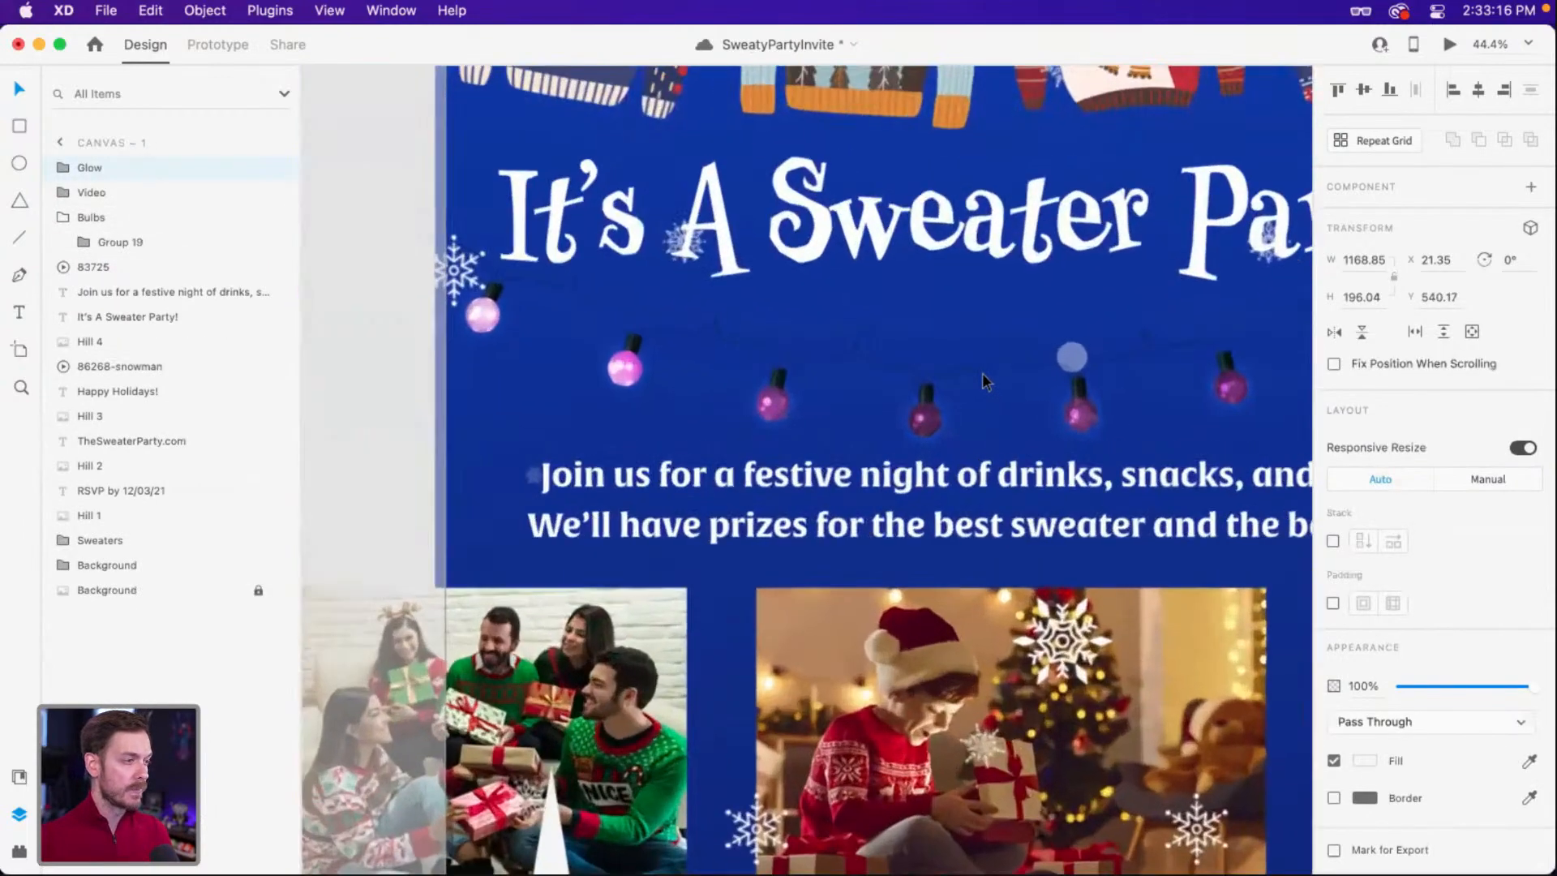
scroll(783, 357, left, 5)
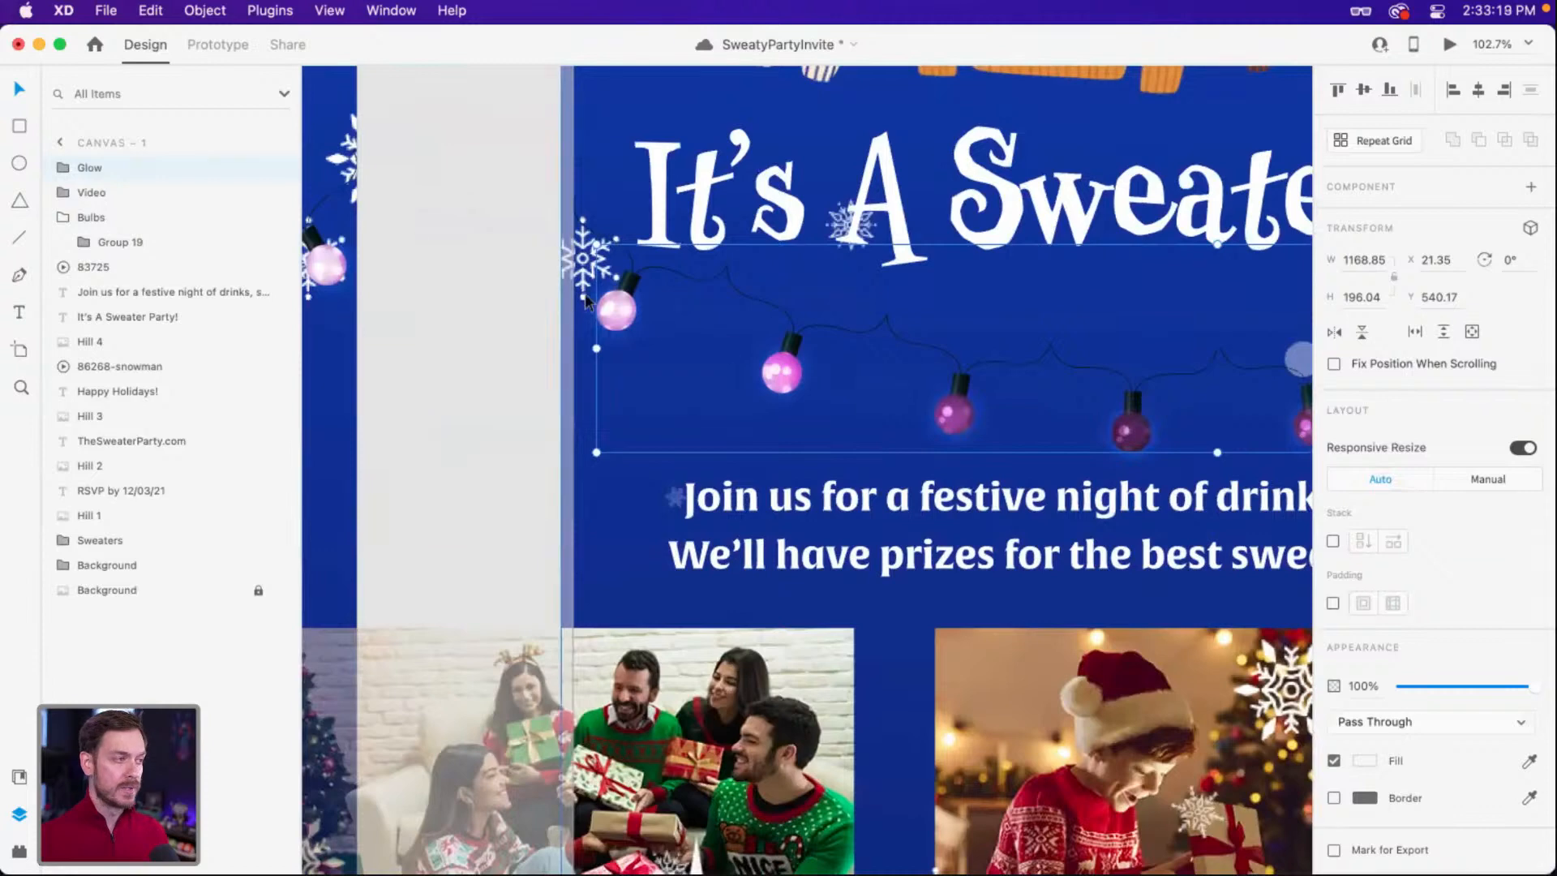
click(84, 244)
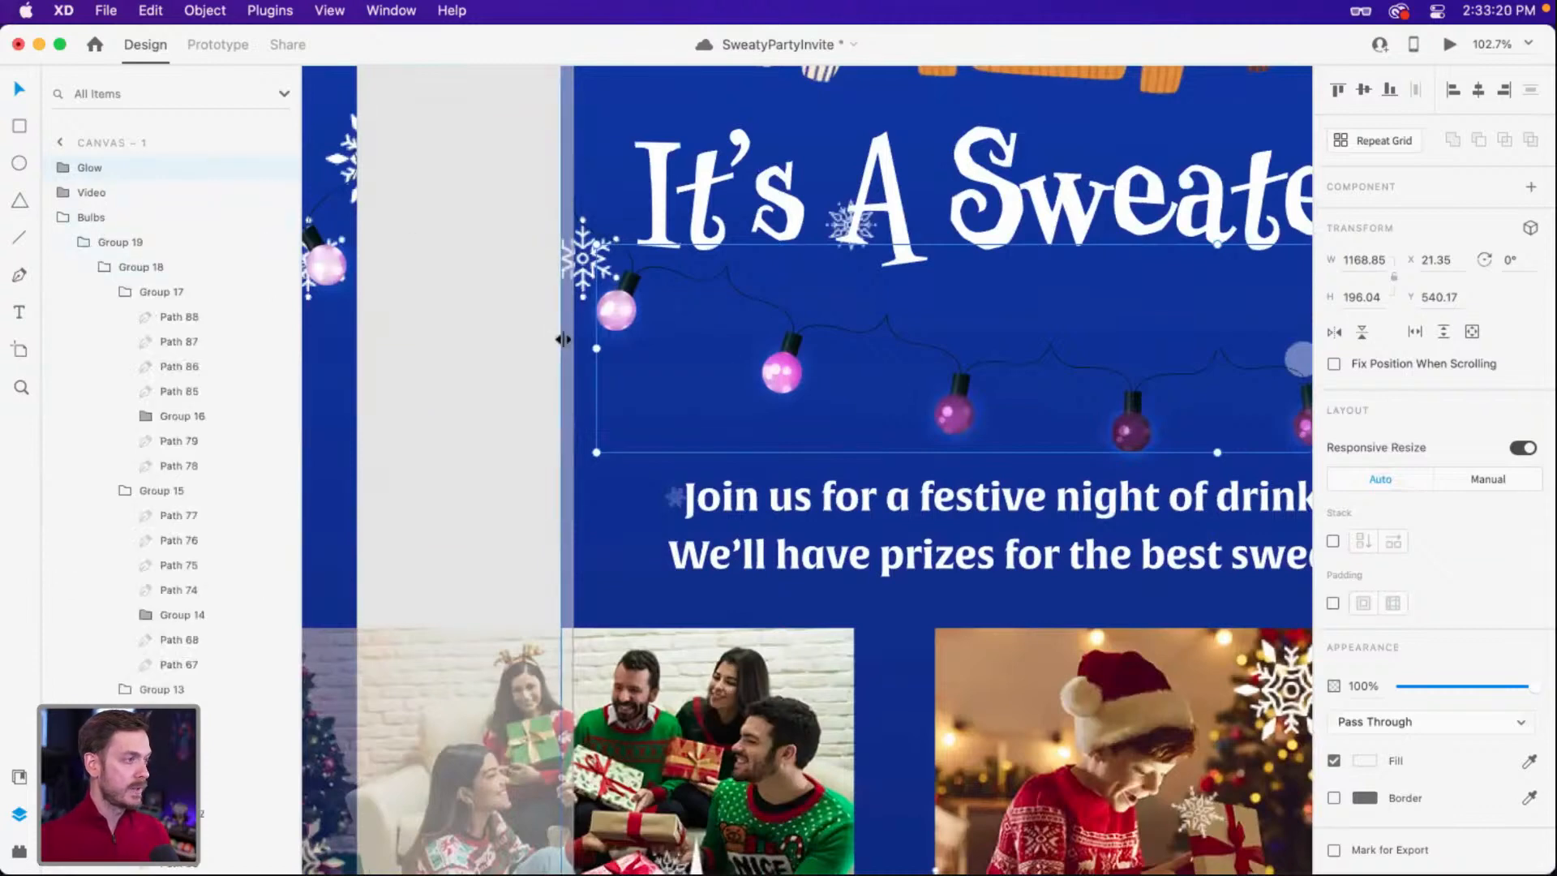
super+click(611, 311)
super+click(615, 314)
super+click(615, 315)
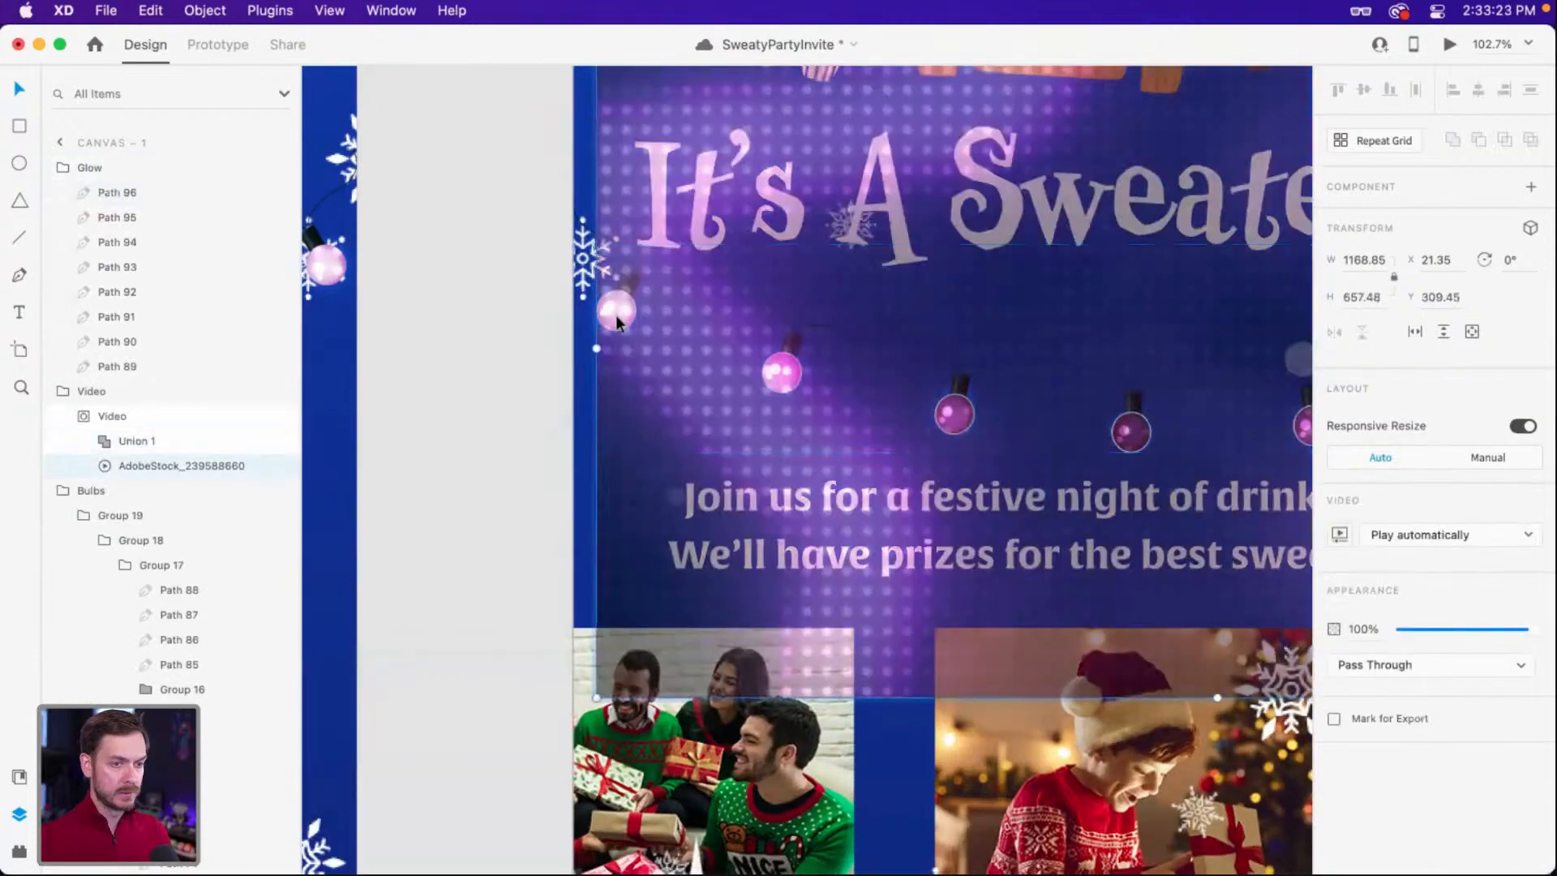
super+click(615, 315)
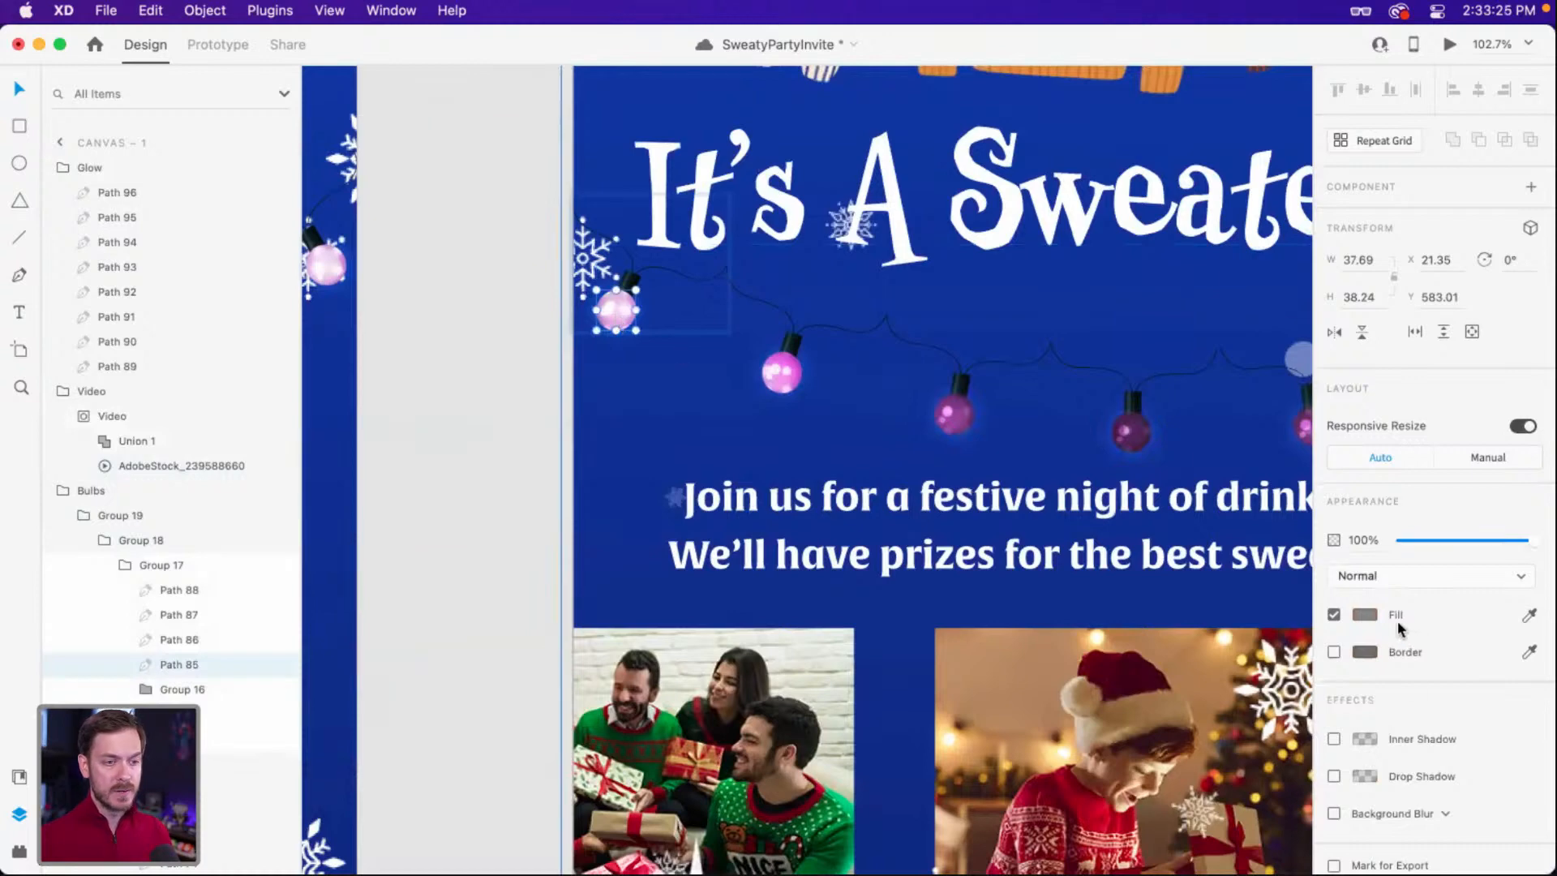
key(shift+super+y)
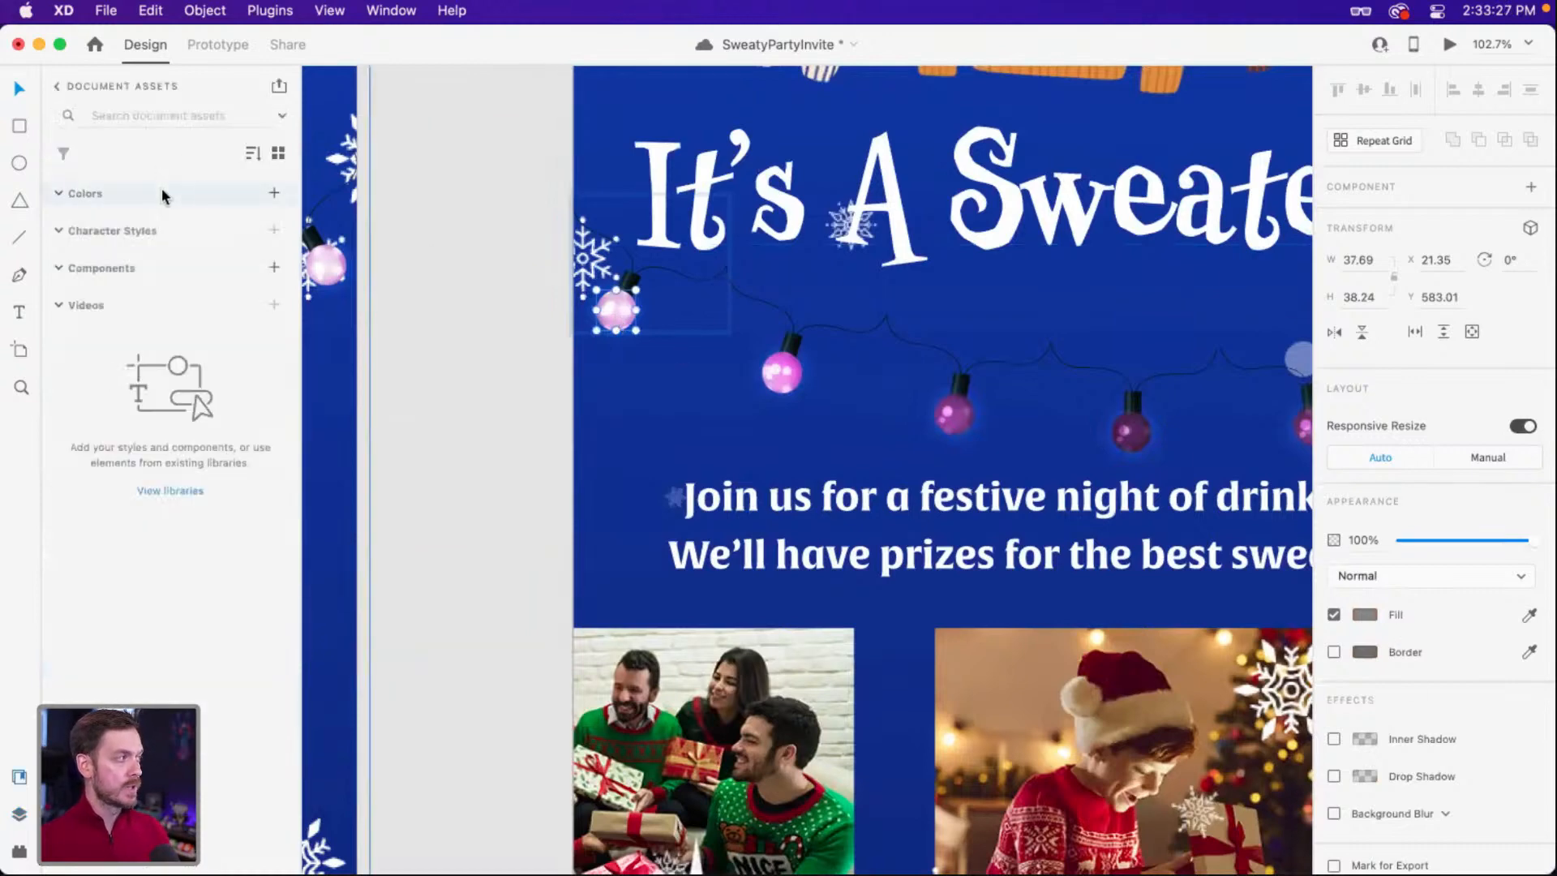
click(275, 195)
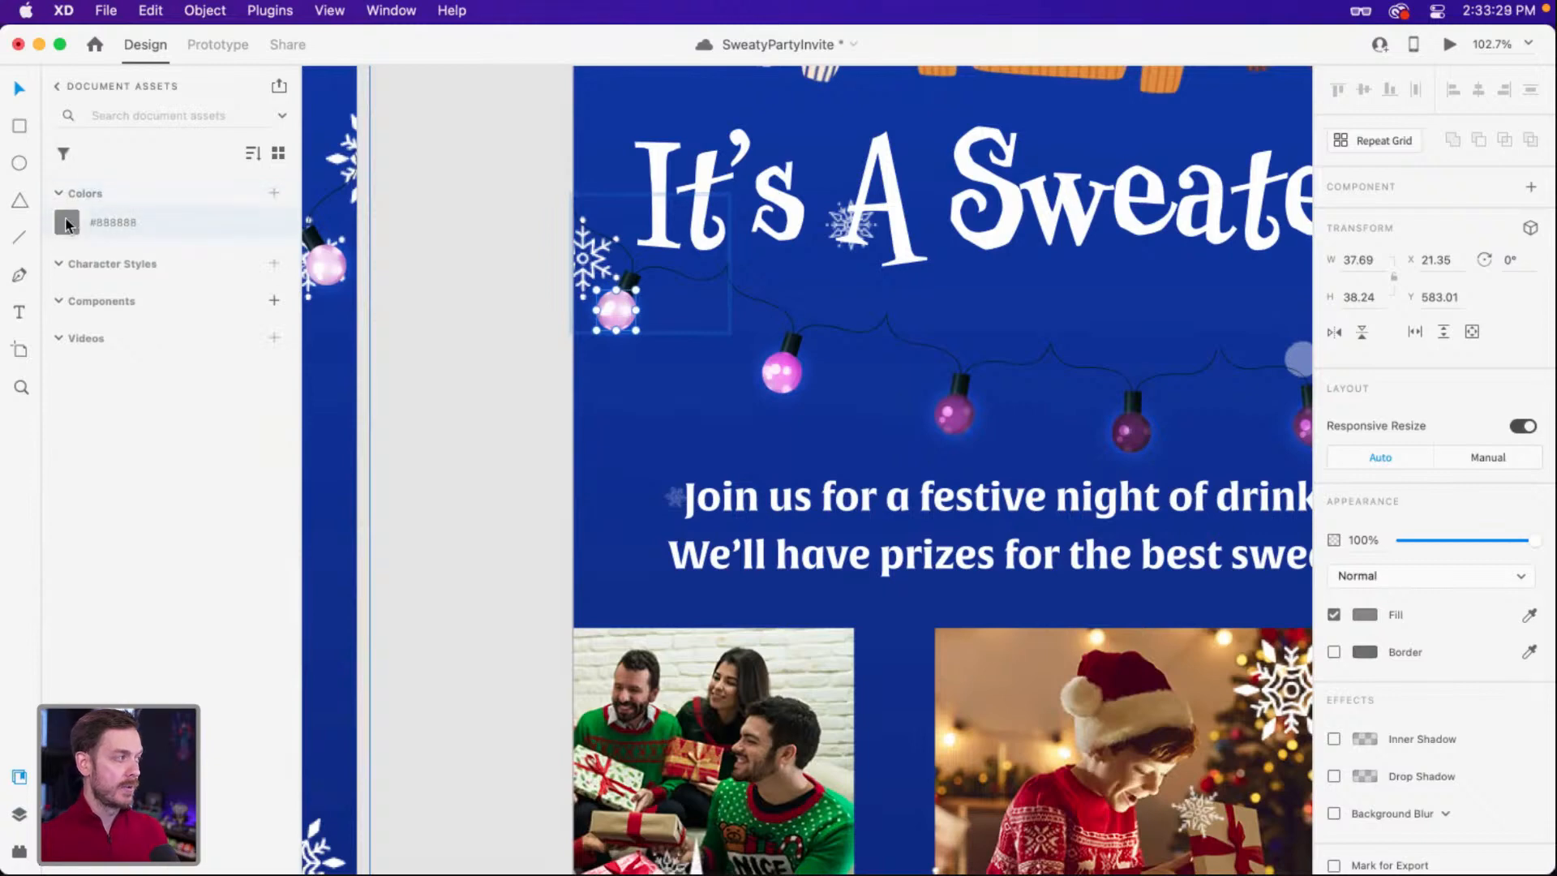
Try lightening the saved grey document colour to #D0D0D0 and preview the string lights in the invite.
right_click(204, 219)
click(231, 301)
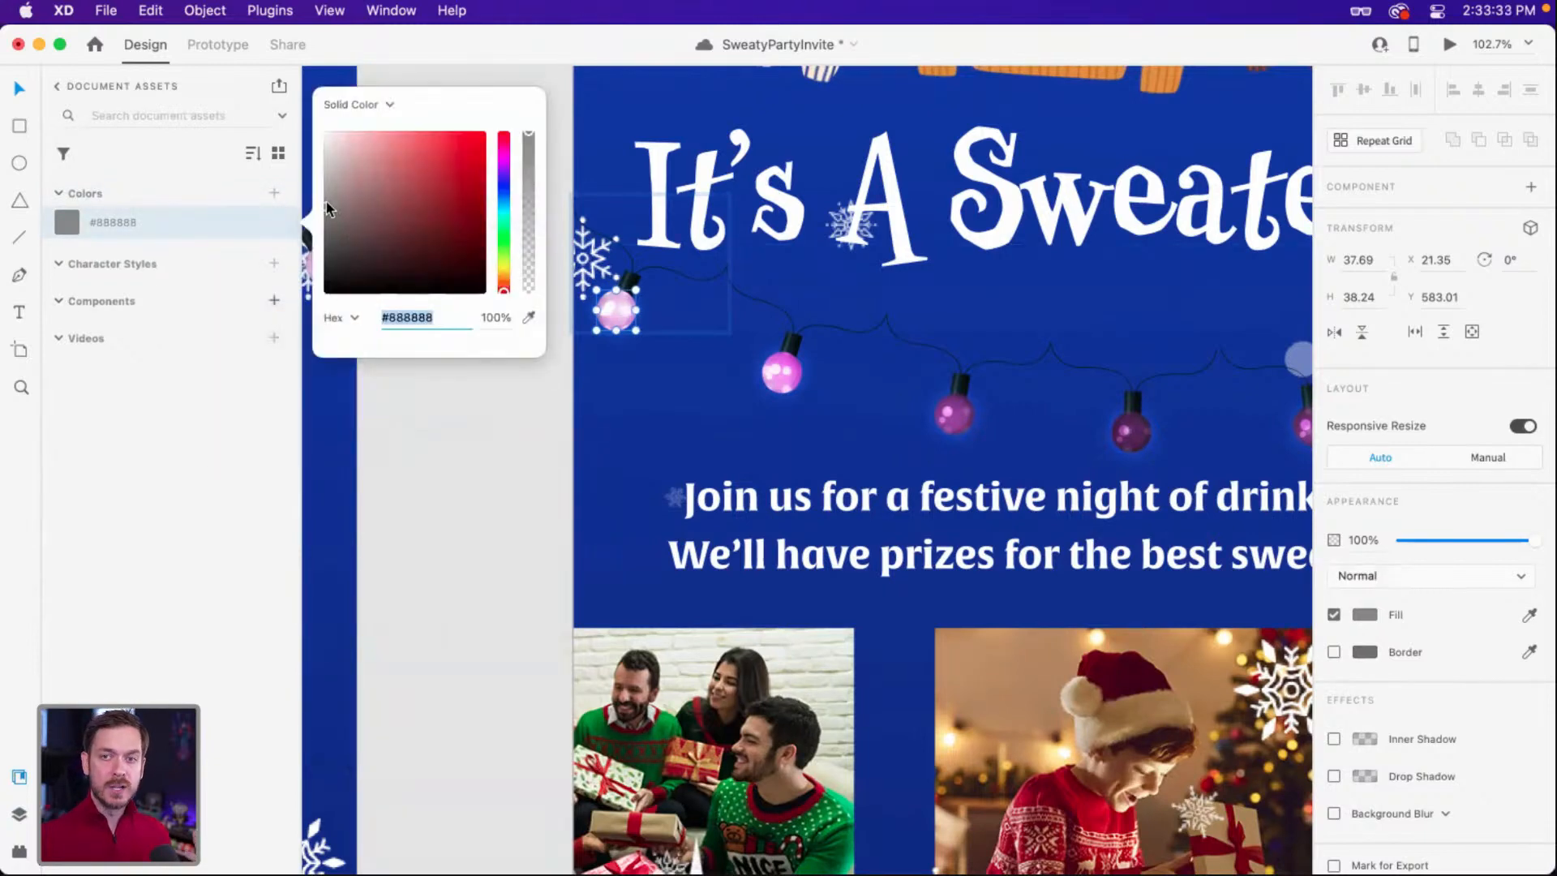
drag(320, 203, 249, 167)
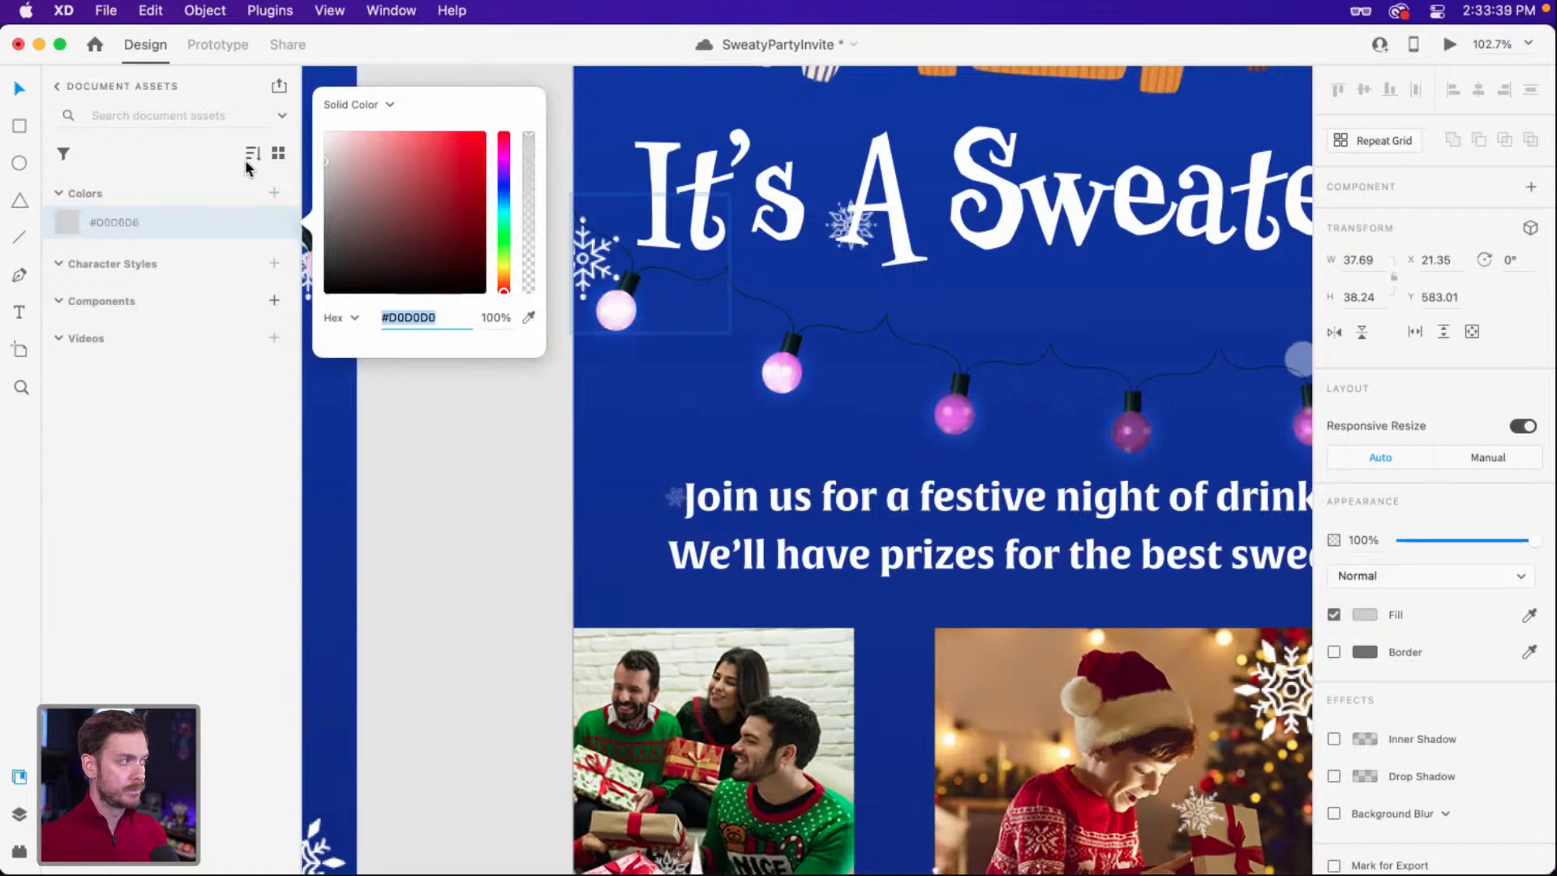
click(1449, 44)
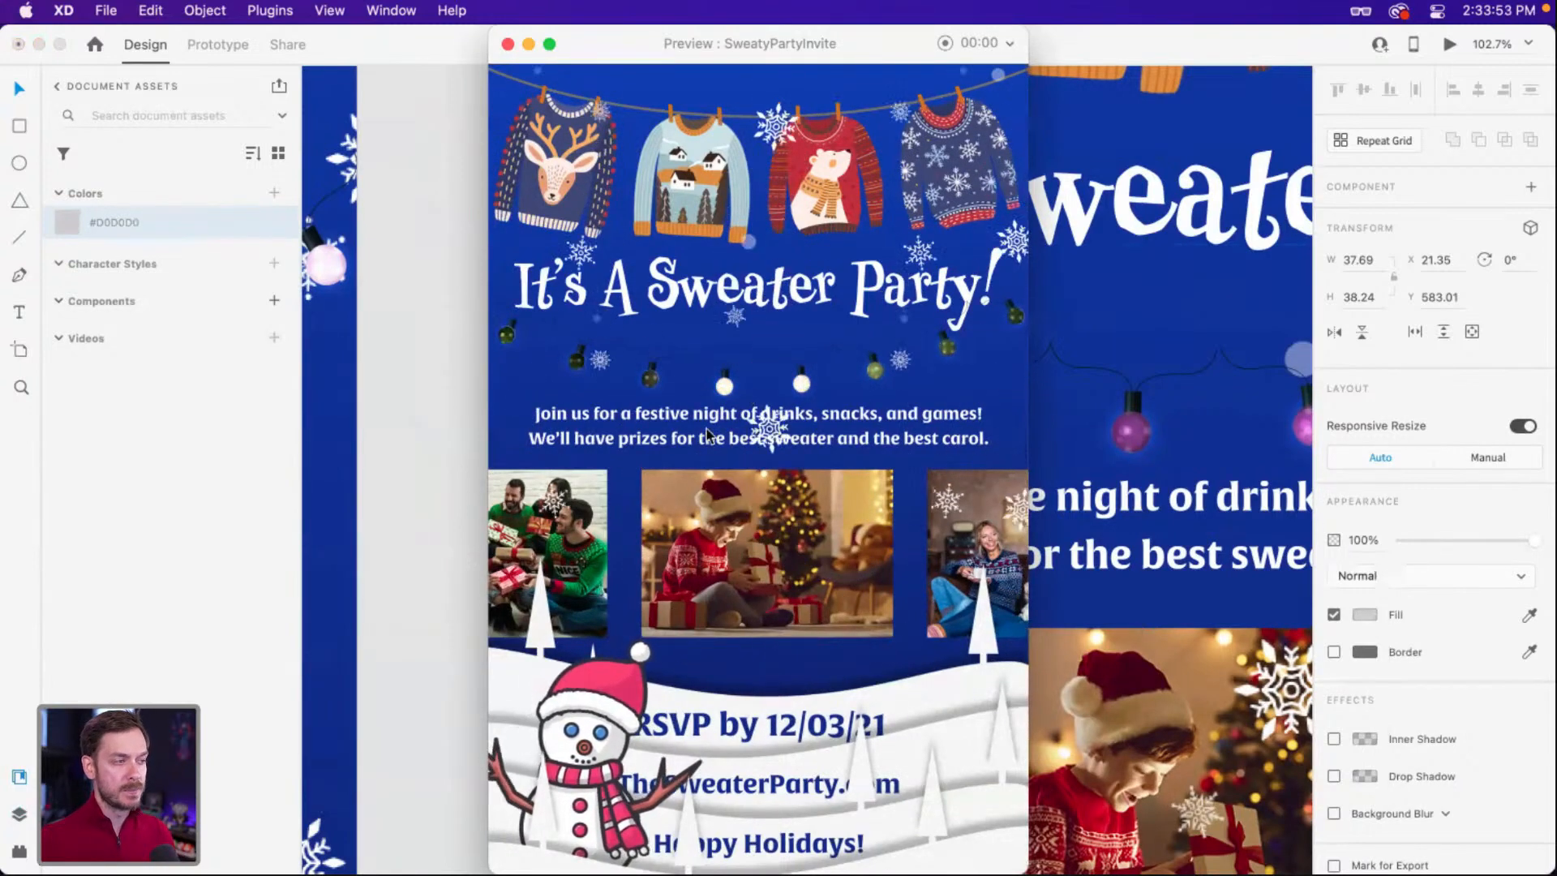
key(super+w)
scroll(736, 410, down, 3)
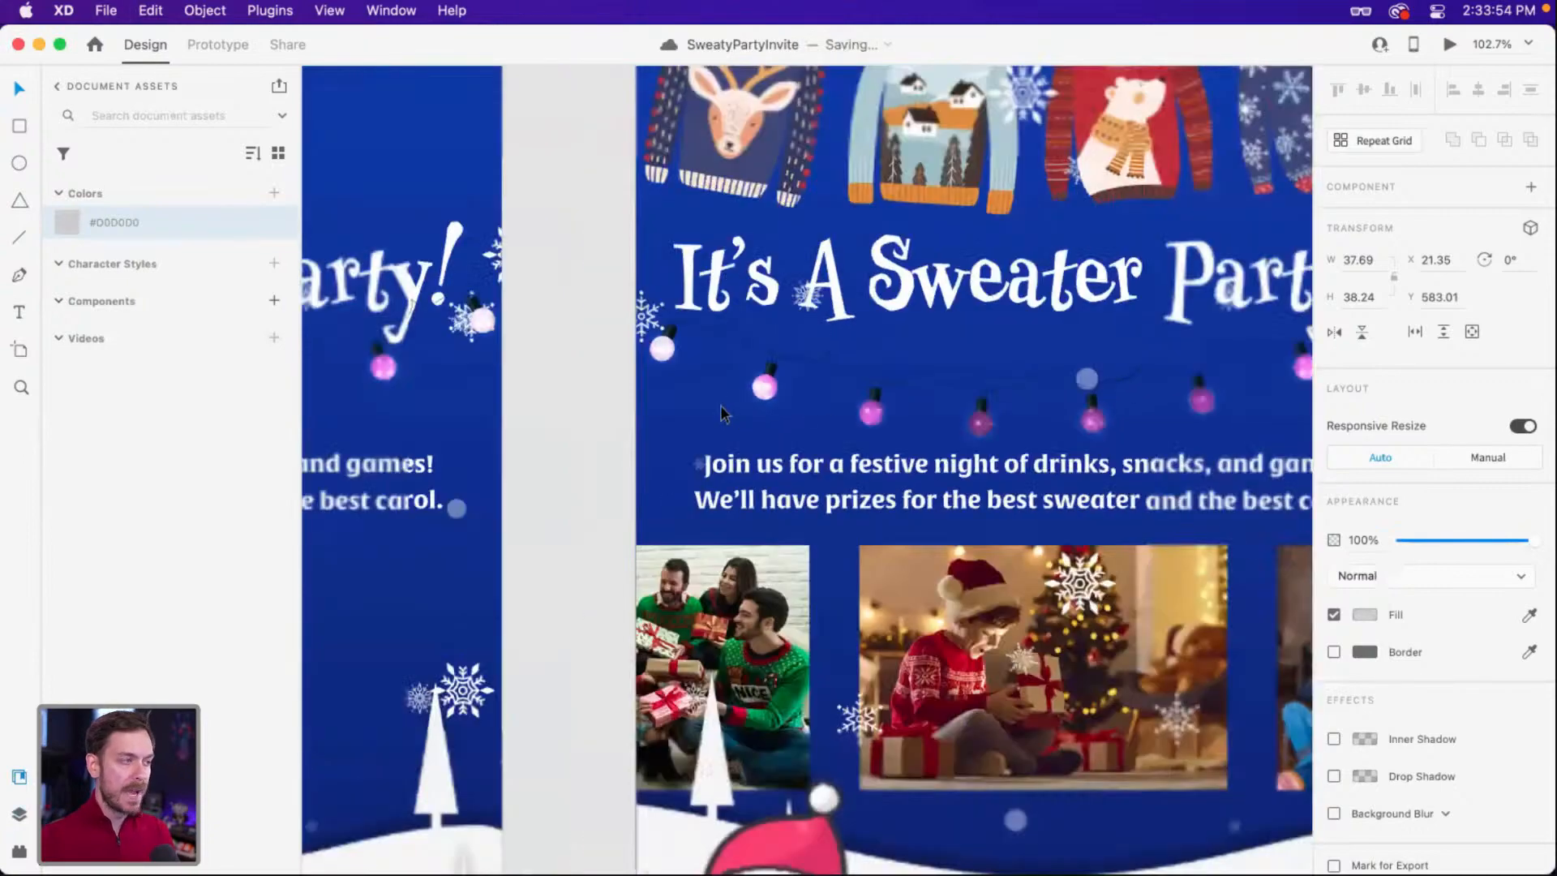
click(621, 386)
scroll(706, 405, down, 3)
scroll(1088, 515, down, 2)
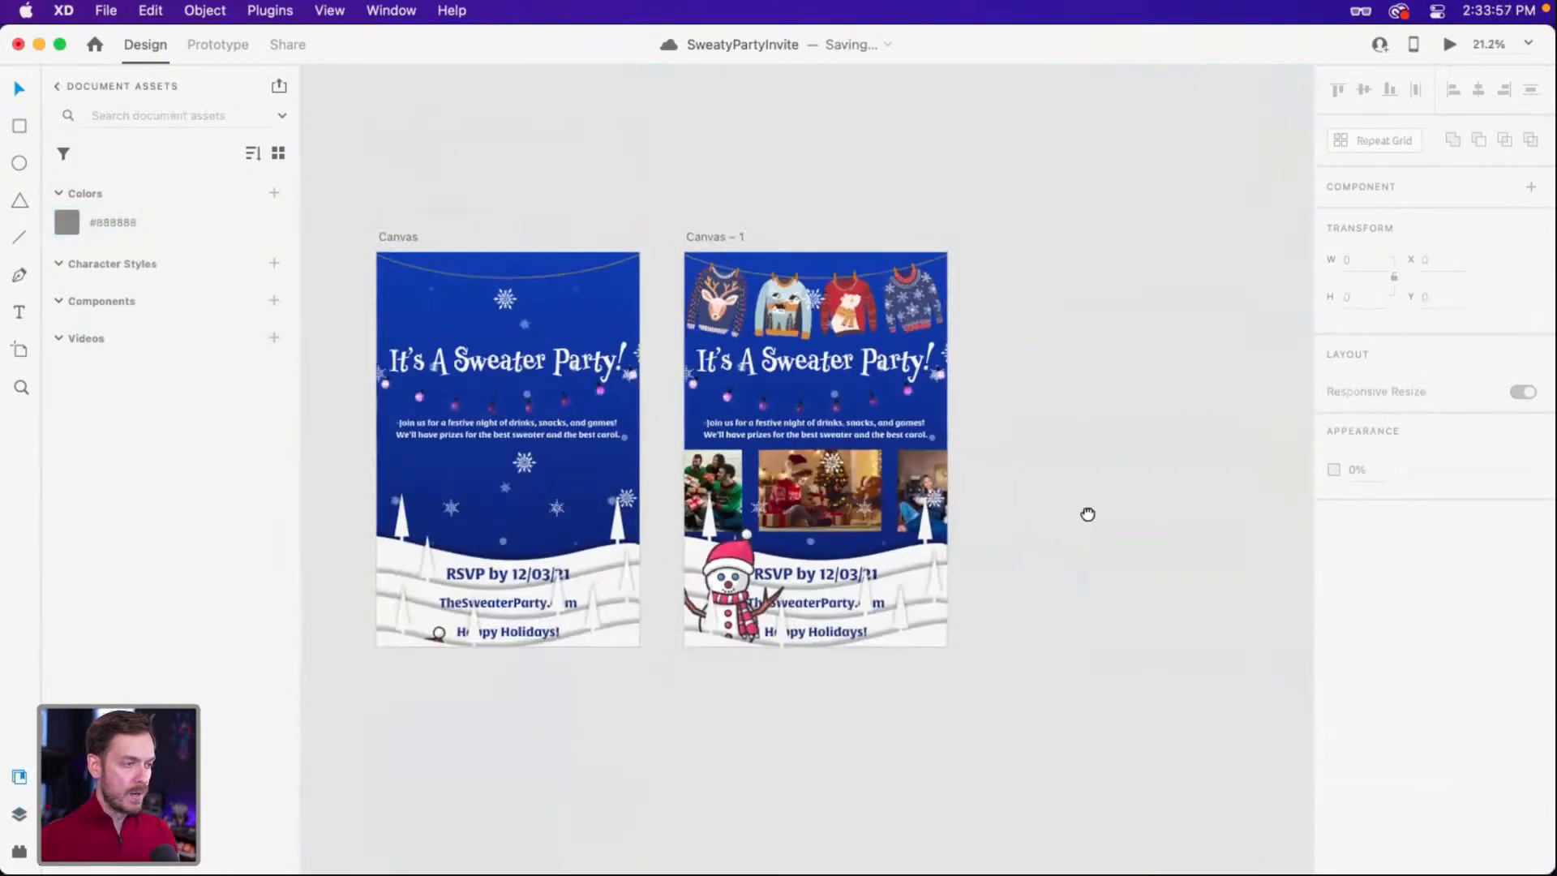
scroll(845, 508, up, 6)
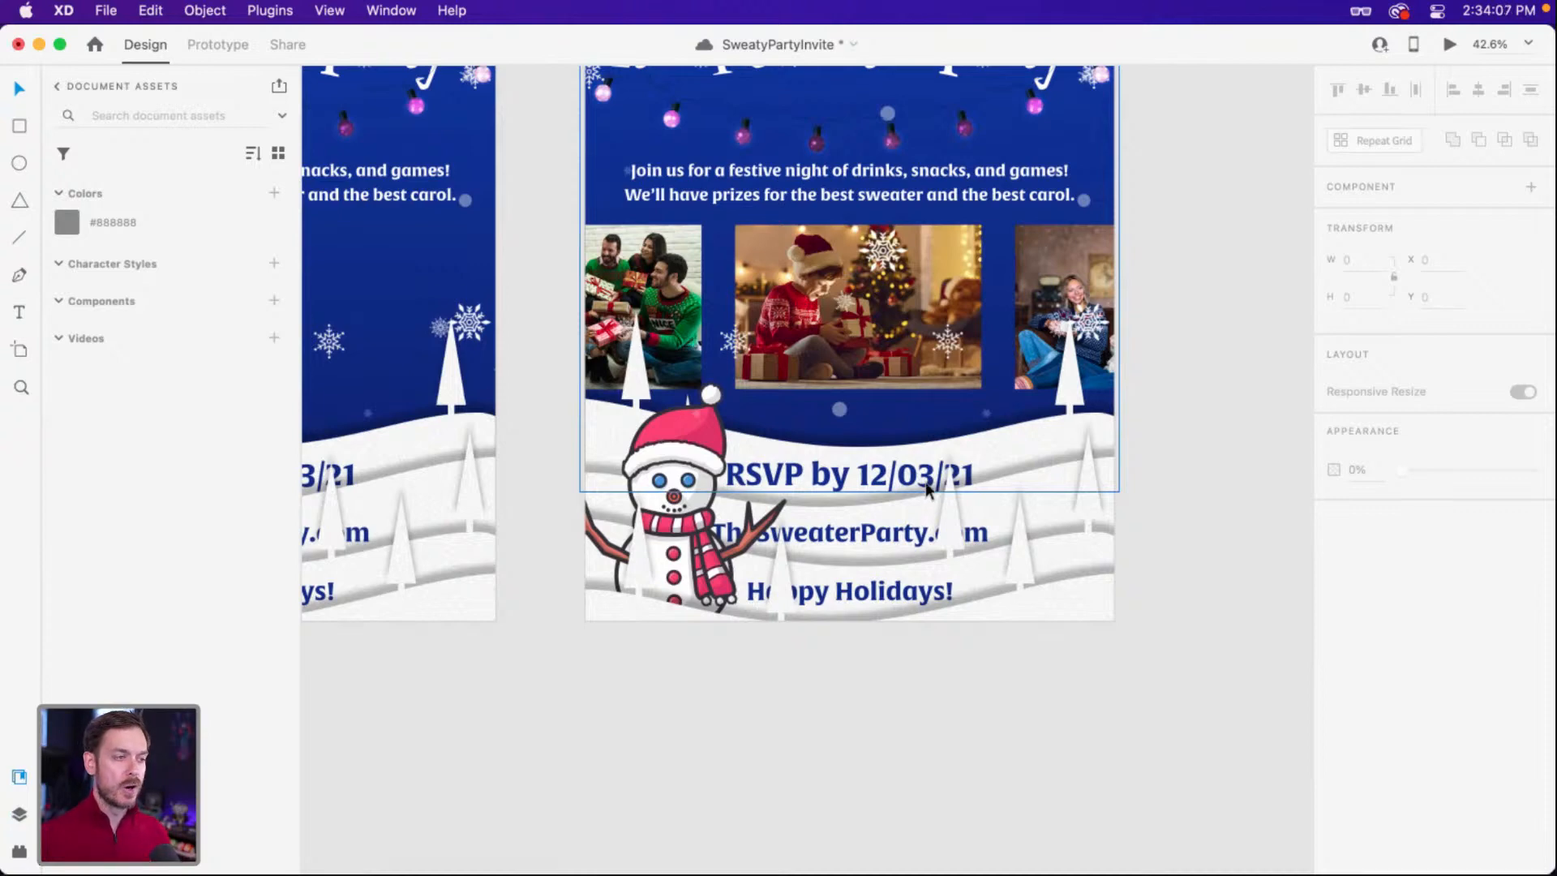
scroll(790, 323, down, 5)
drag(1123, 272, 1041, 413)
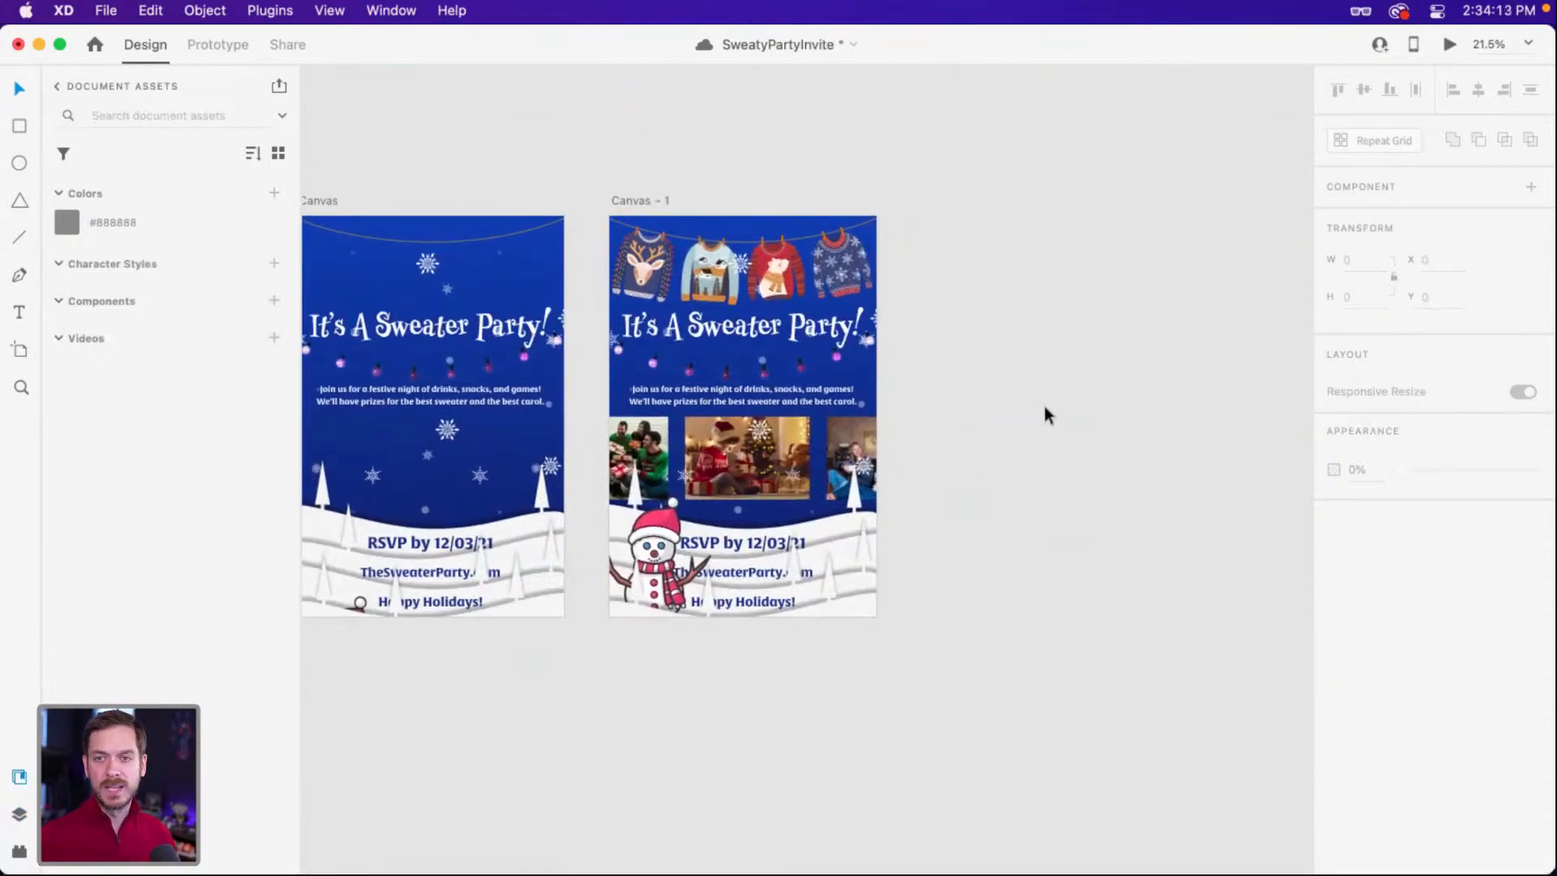
drag(1092, 382, 1061, 388)
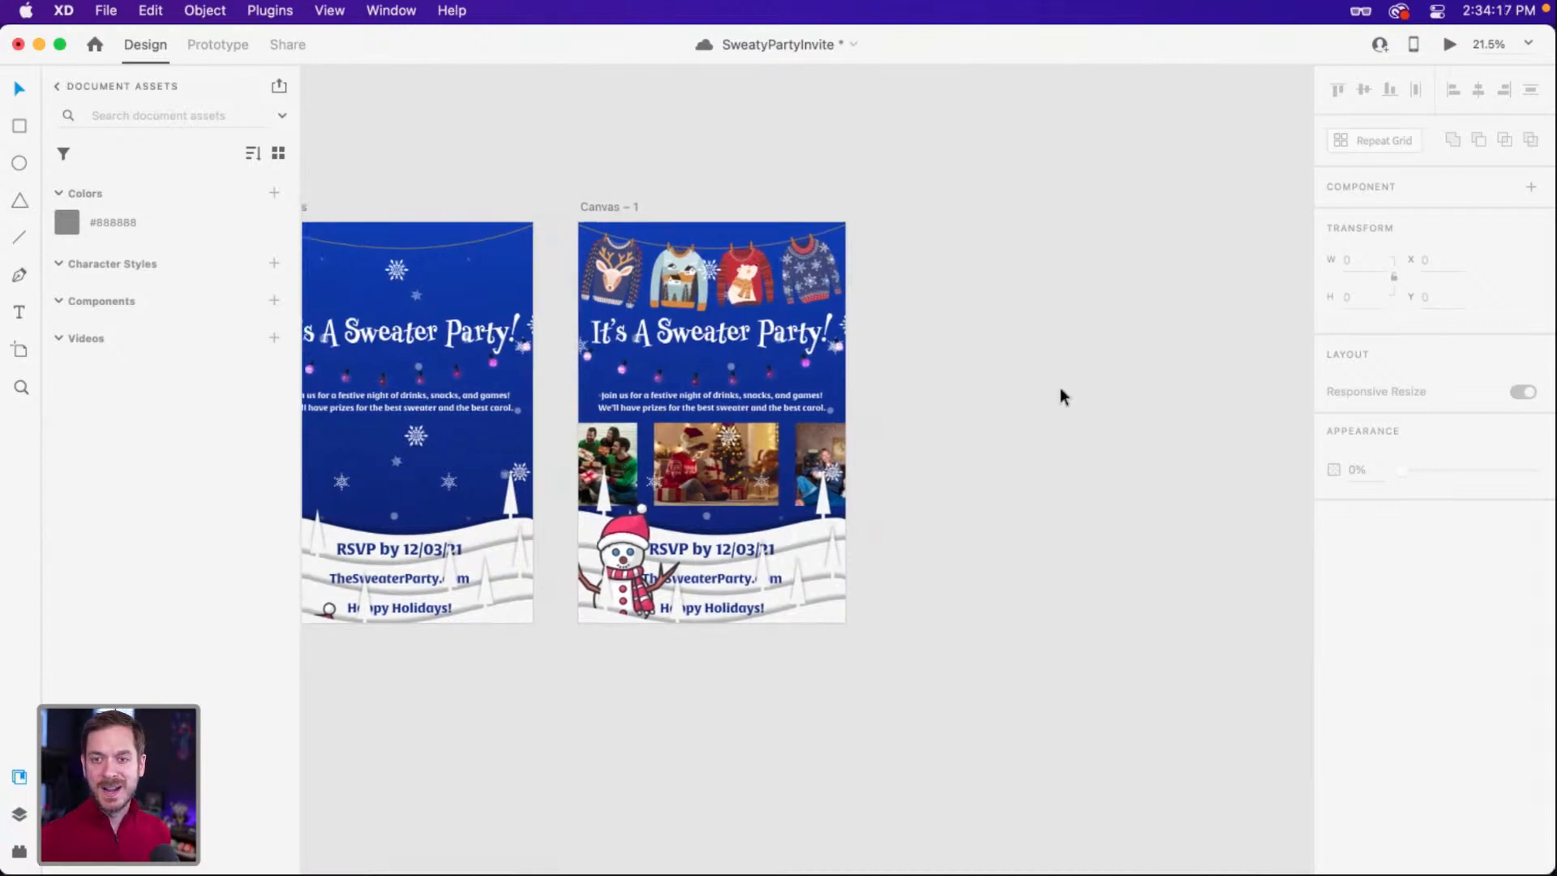
Locate a bulb's blurred glow shape in the layers of Canvas – 1 and hide the whole Glow group.
scroll(742, 336, up, 5)
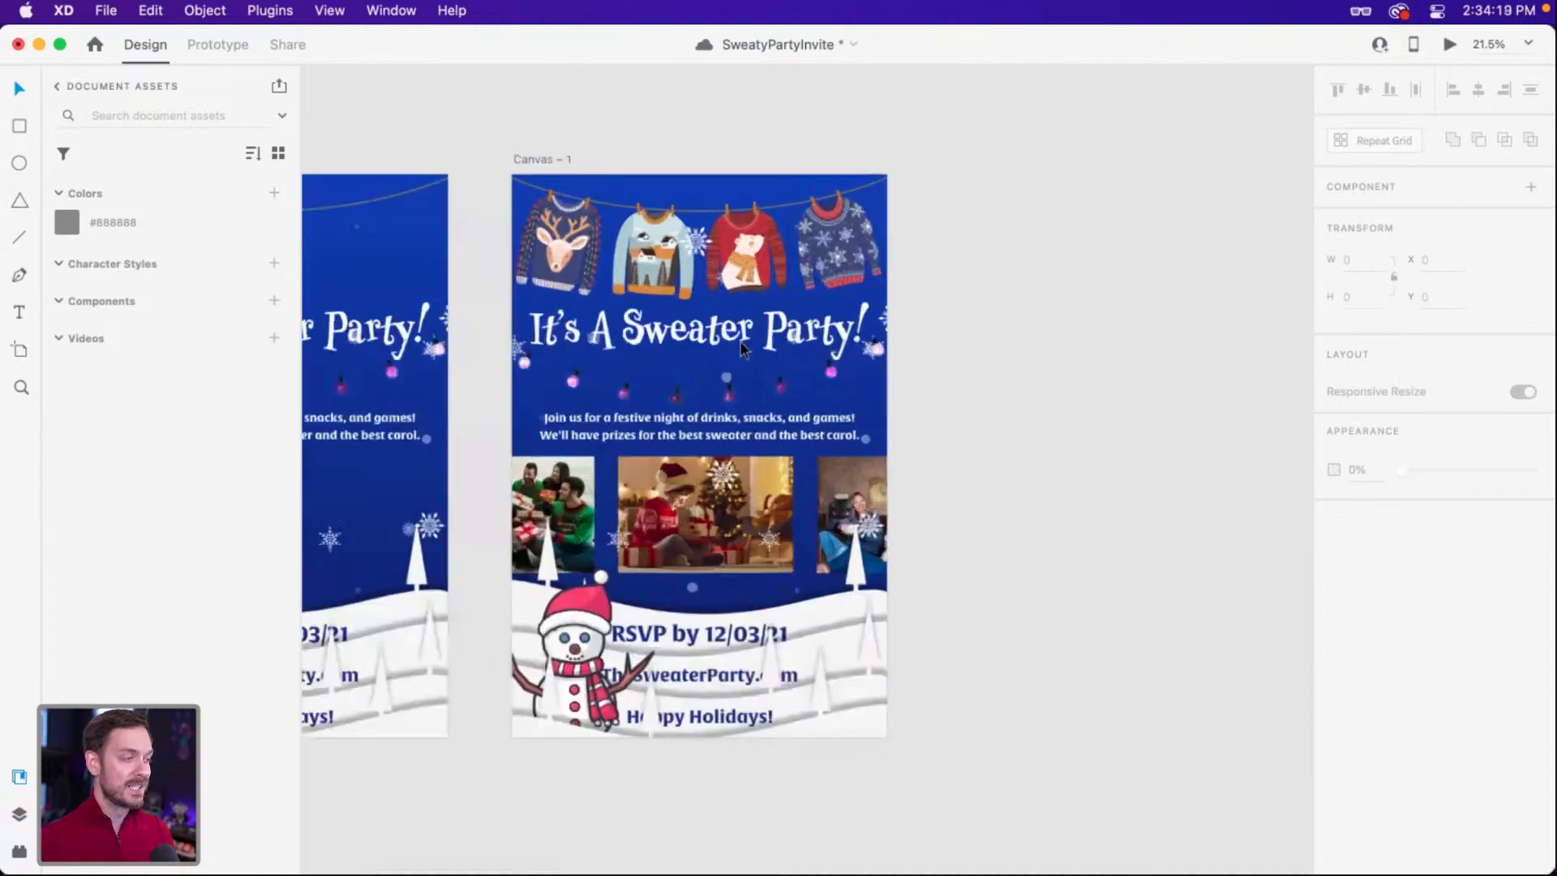
scroll(743, 397, up, 5)
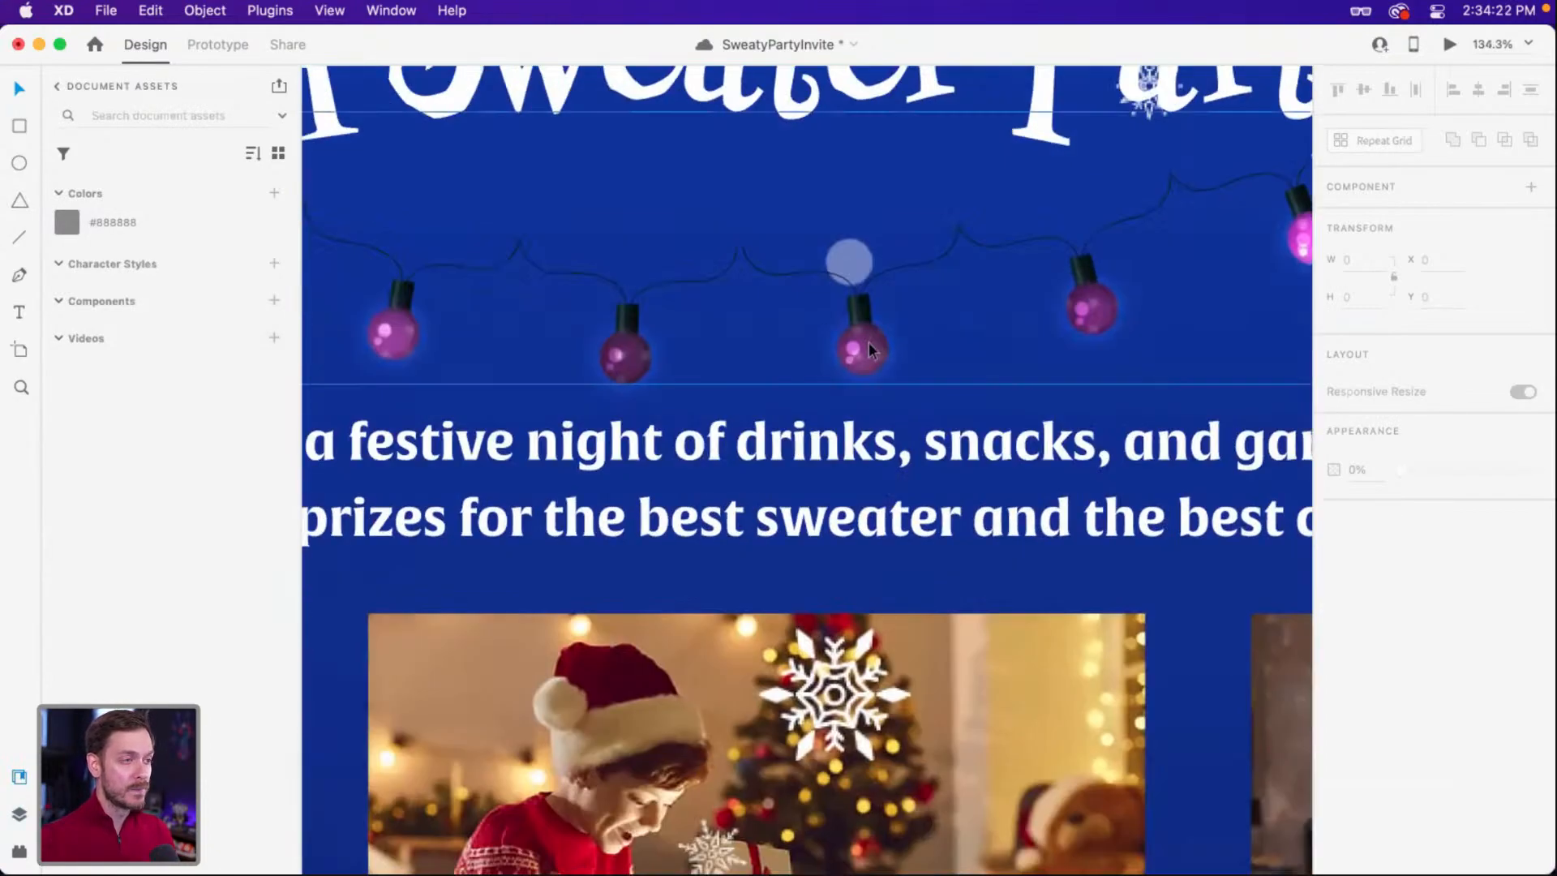
double_click(868, 345)
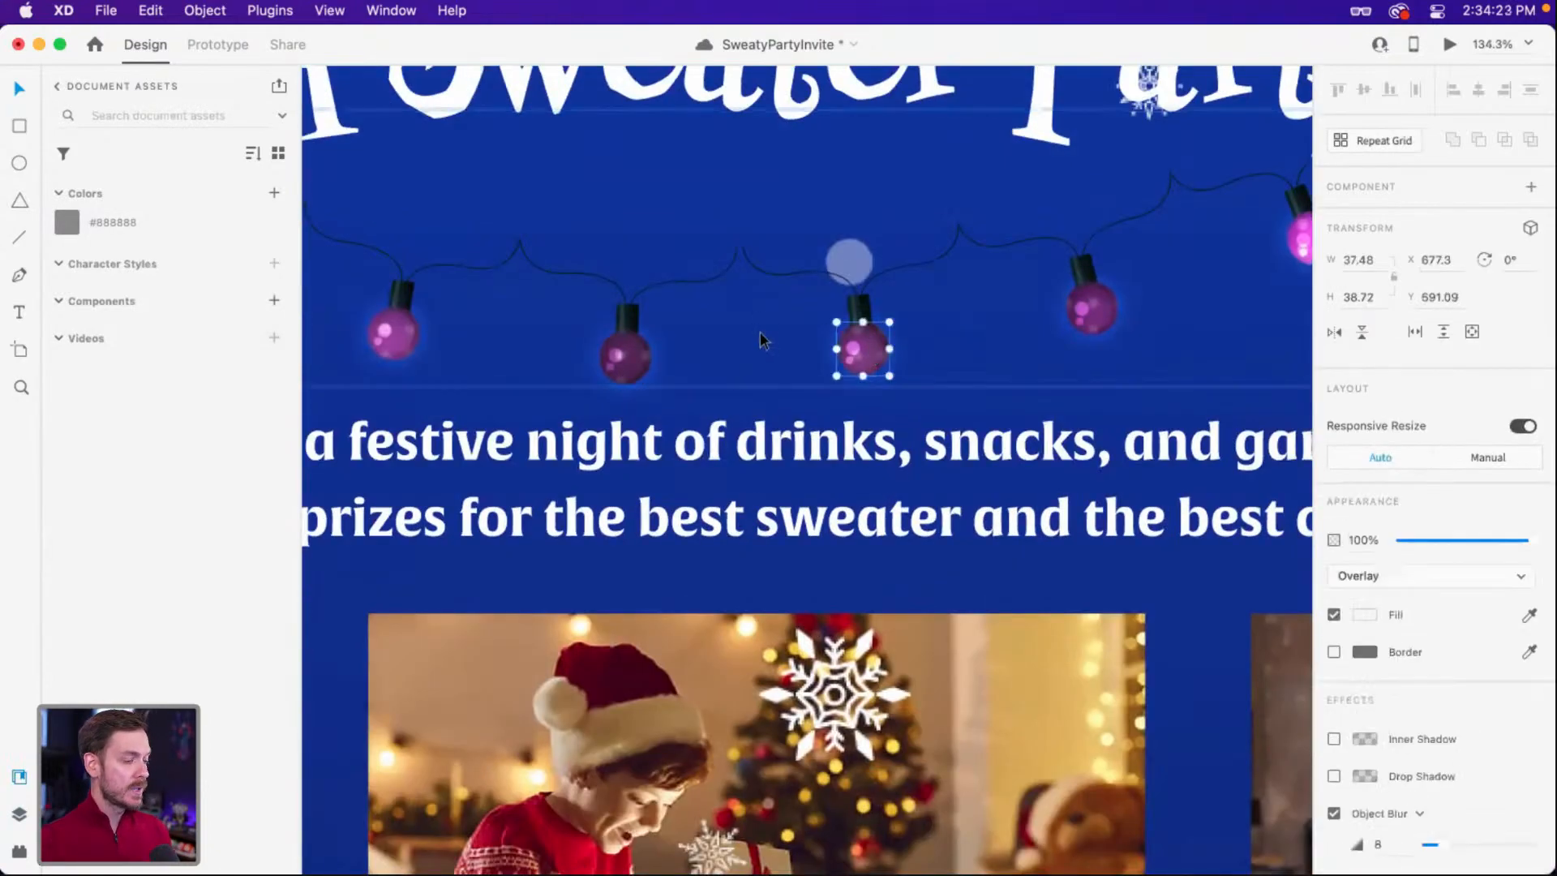
key(super+y)
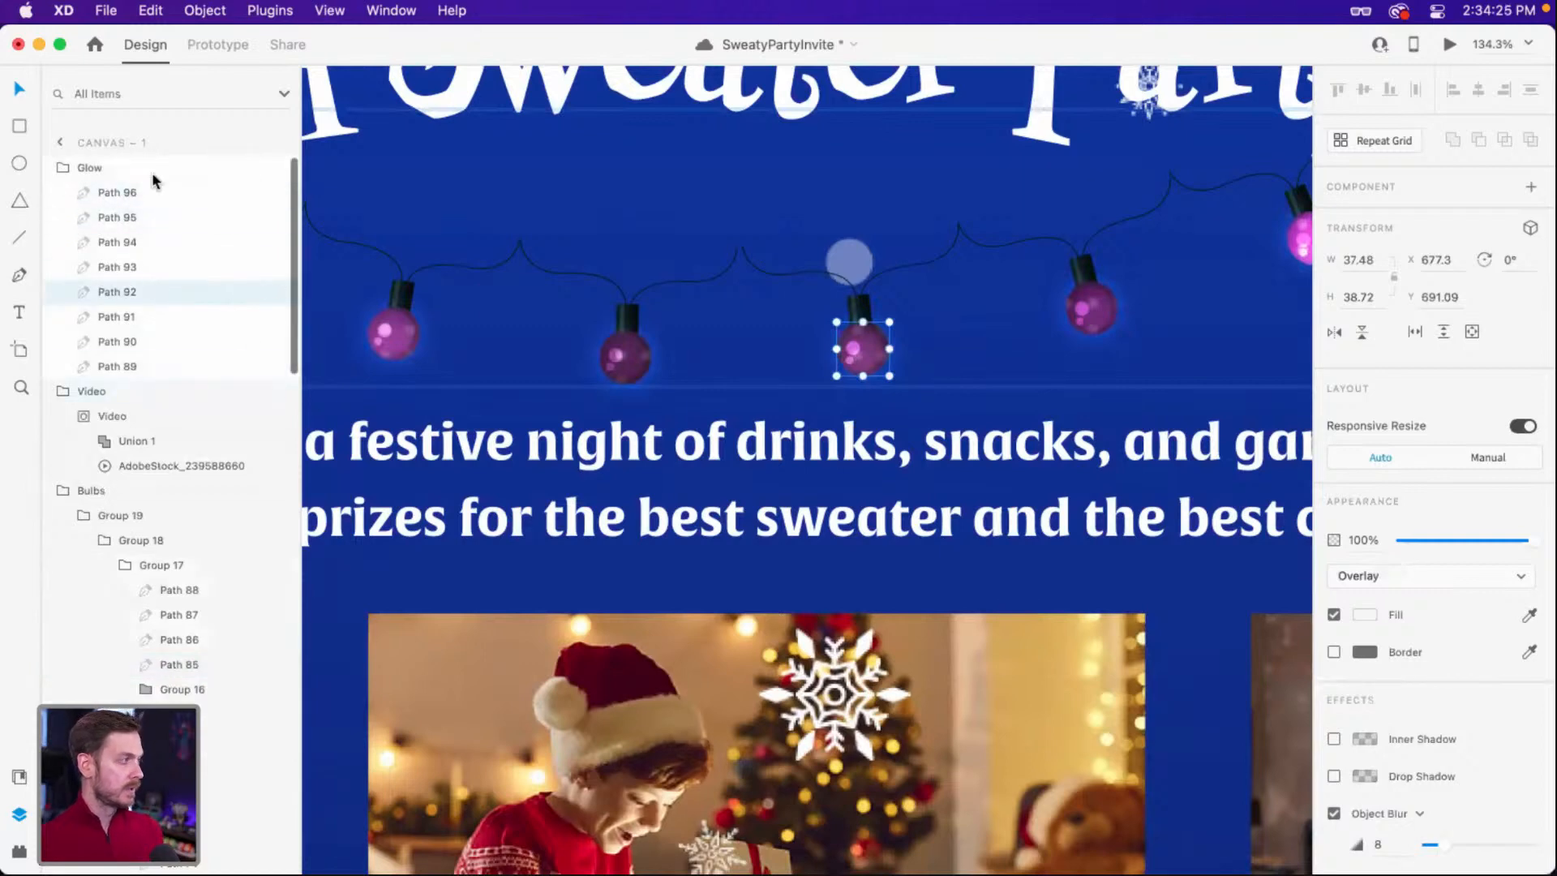
click(279, 168)
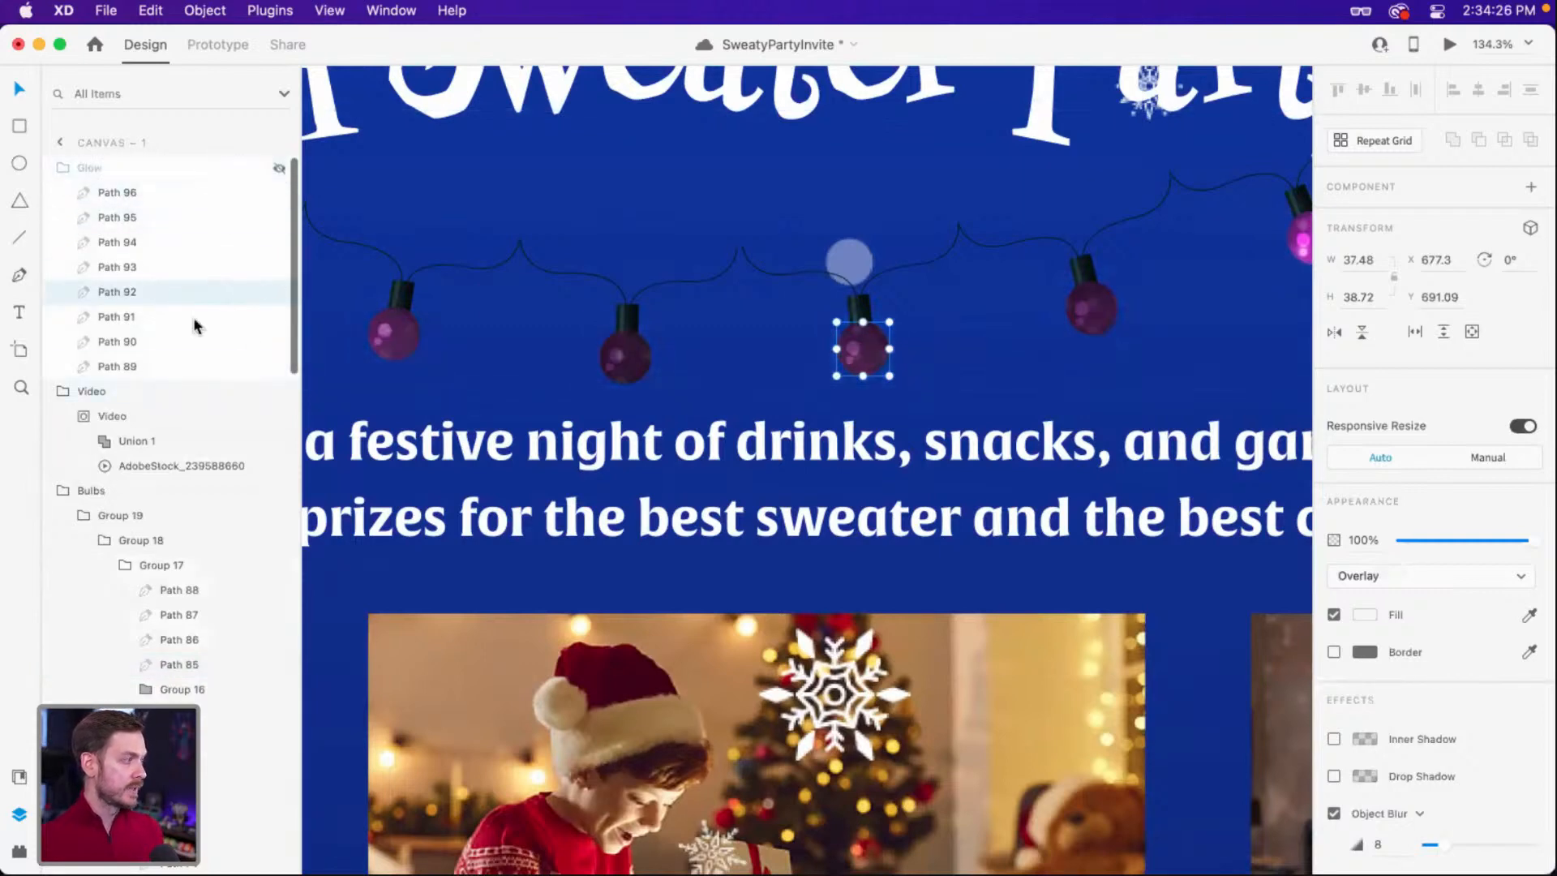
Delete Path 92 from the Union 1 mask in the Video group on Canvas – 1 and preview the invite.
click(104, 443)
click(154, 439)
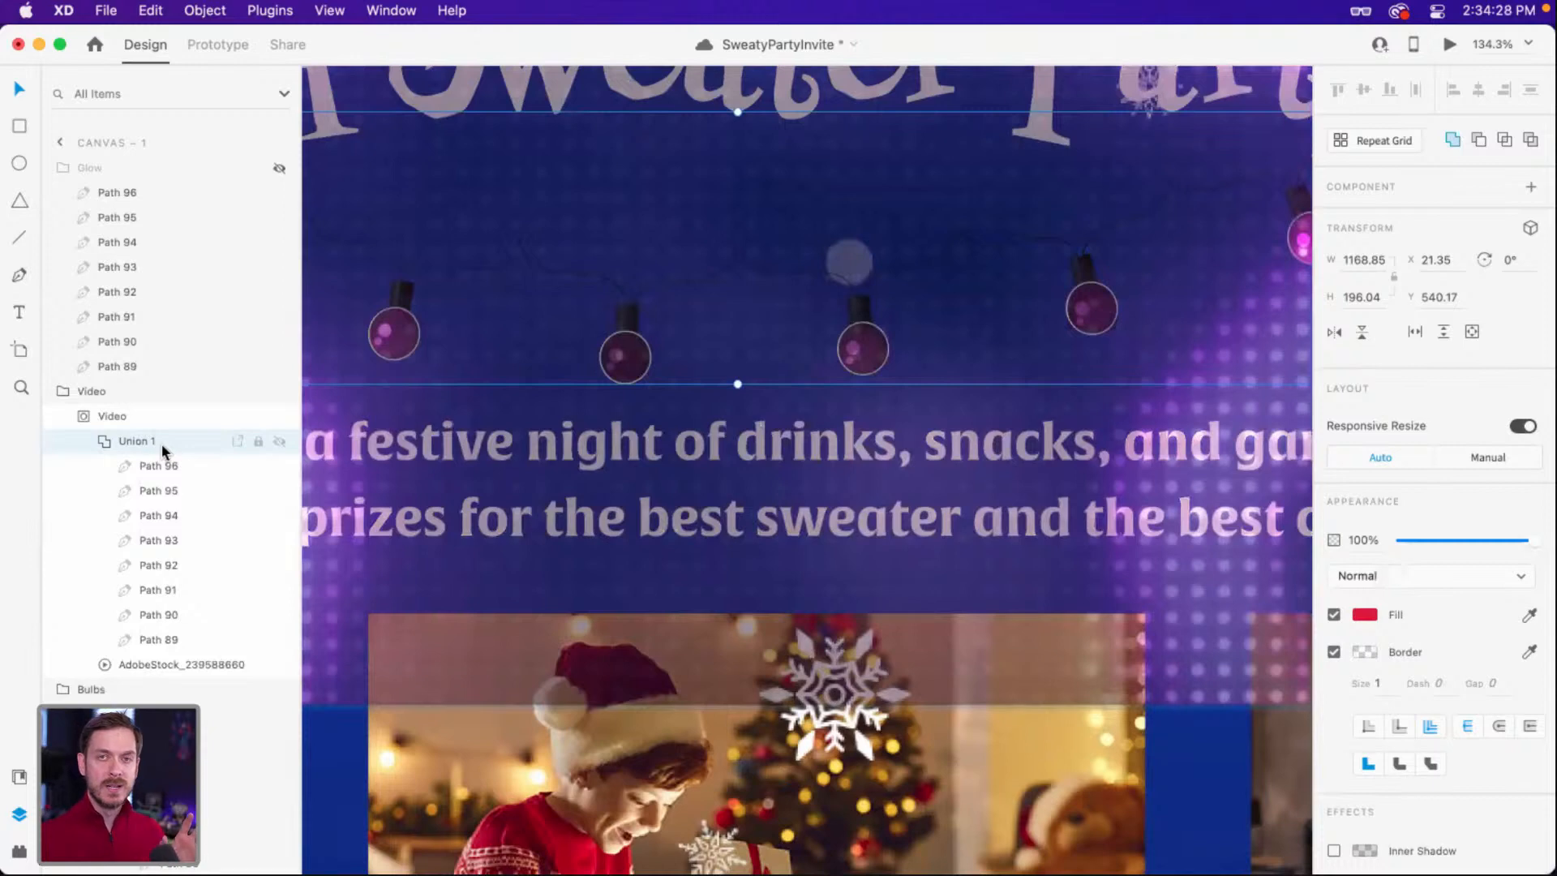
click(155, 538)
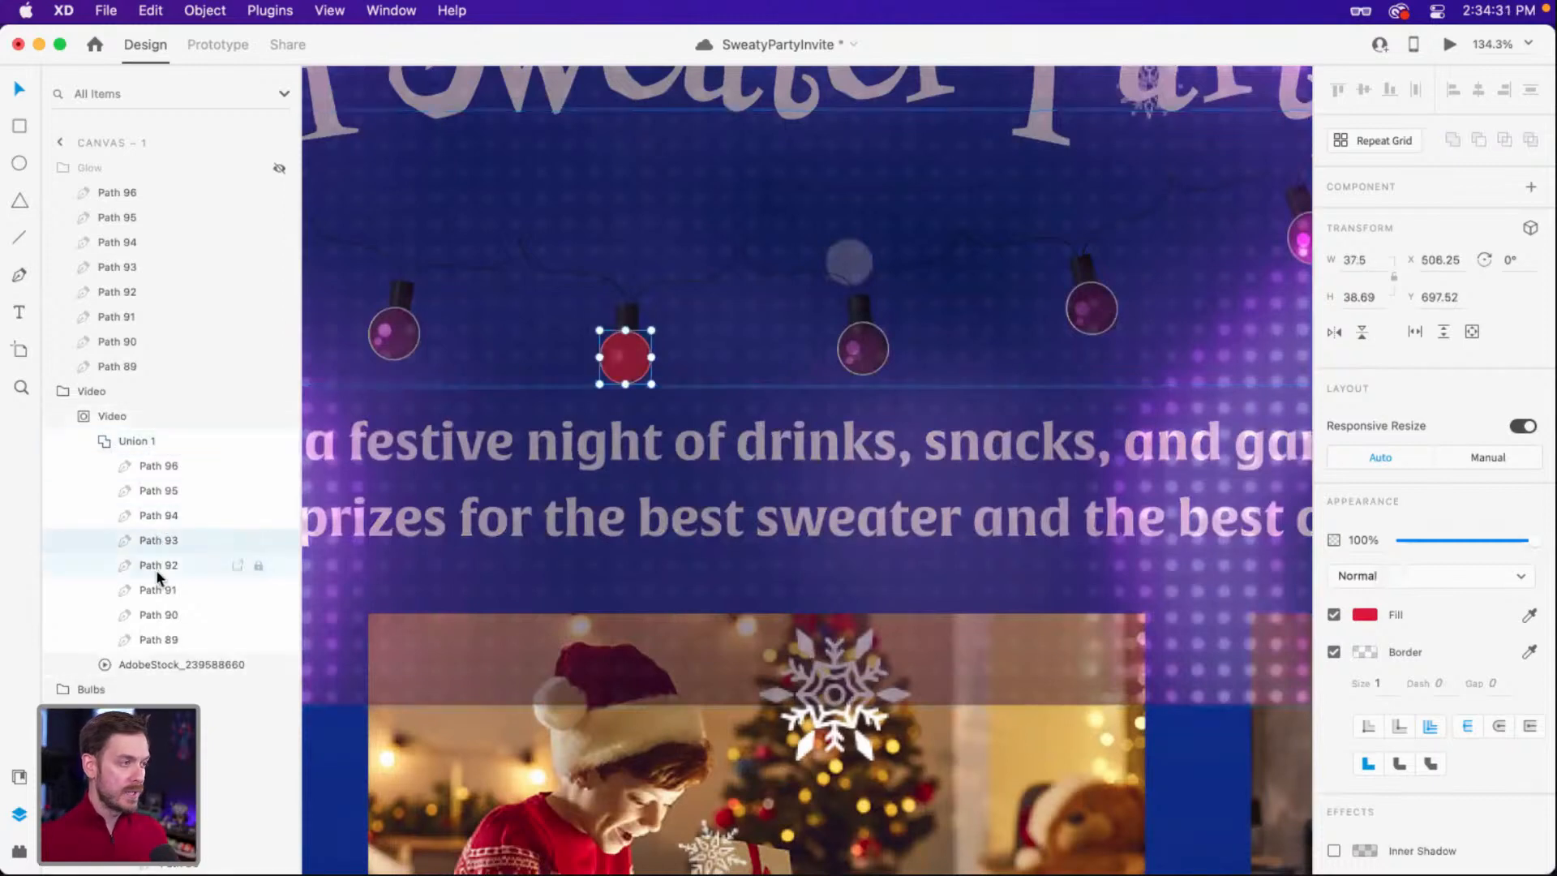
click(157, 574)
key(BackSpace)
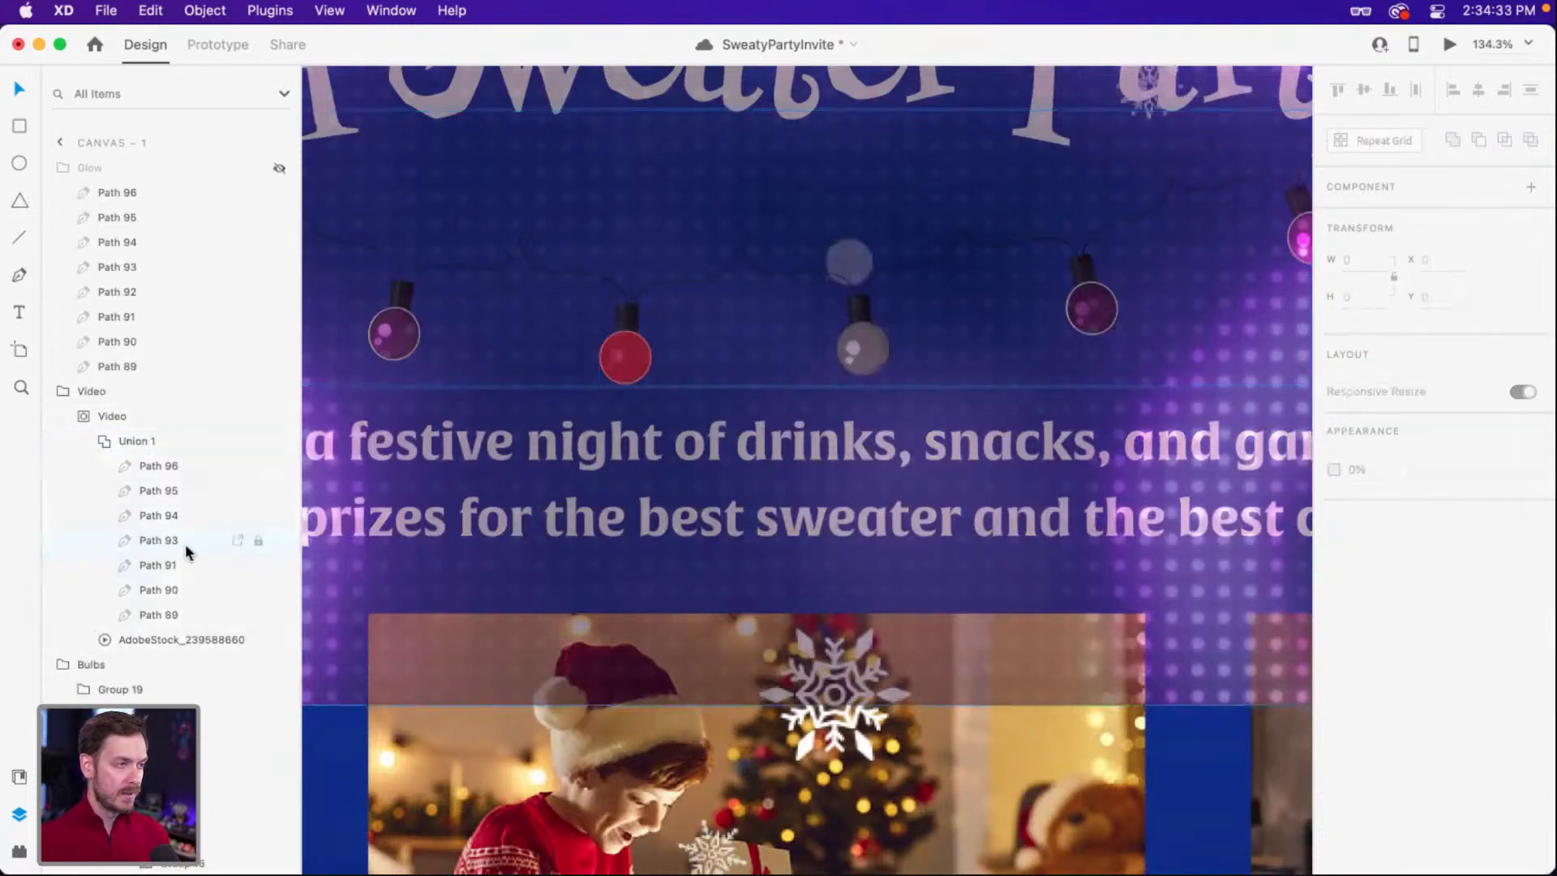
key(super+Return)
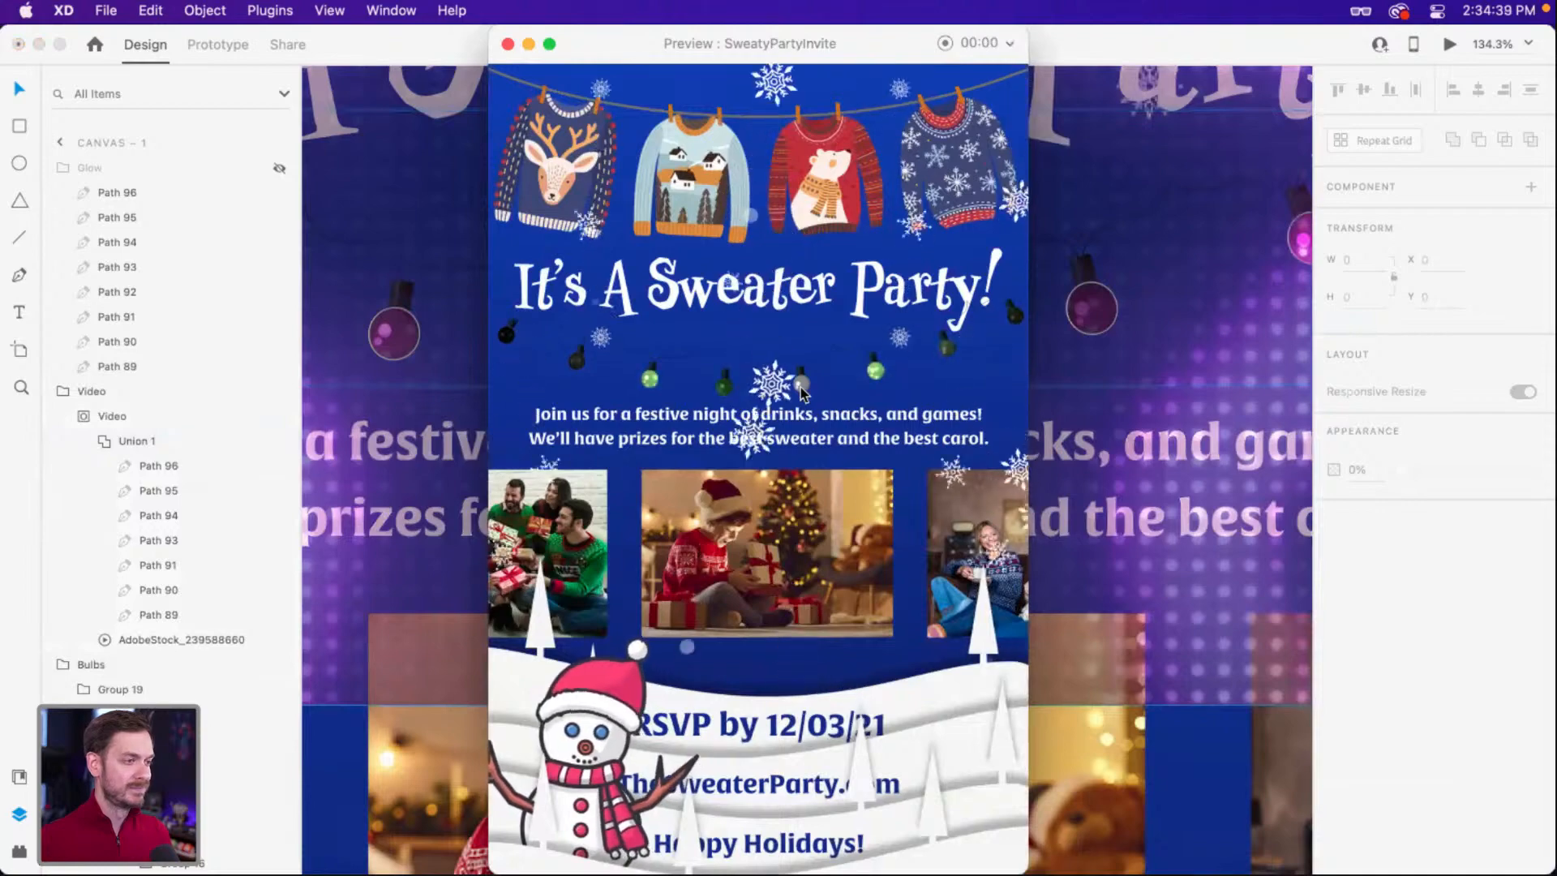
key(super+w)
Draw a new landscape artboard of about 2923 × 2026 beside the Canvas – 1 artboard.
scroll(1058, 396, down, 8)
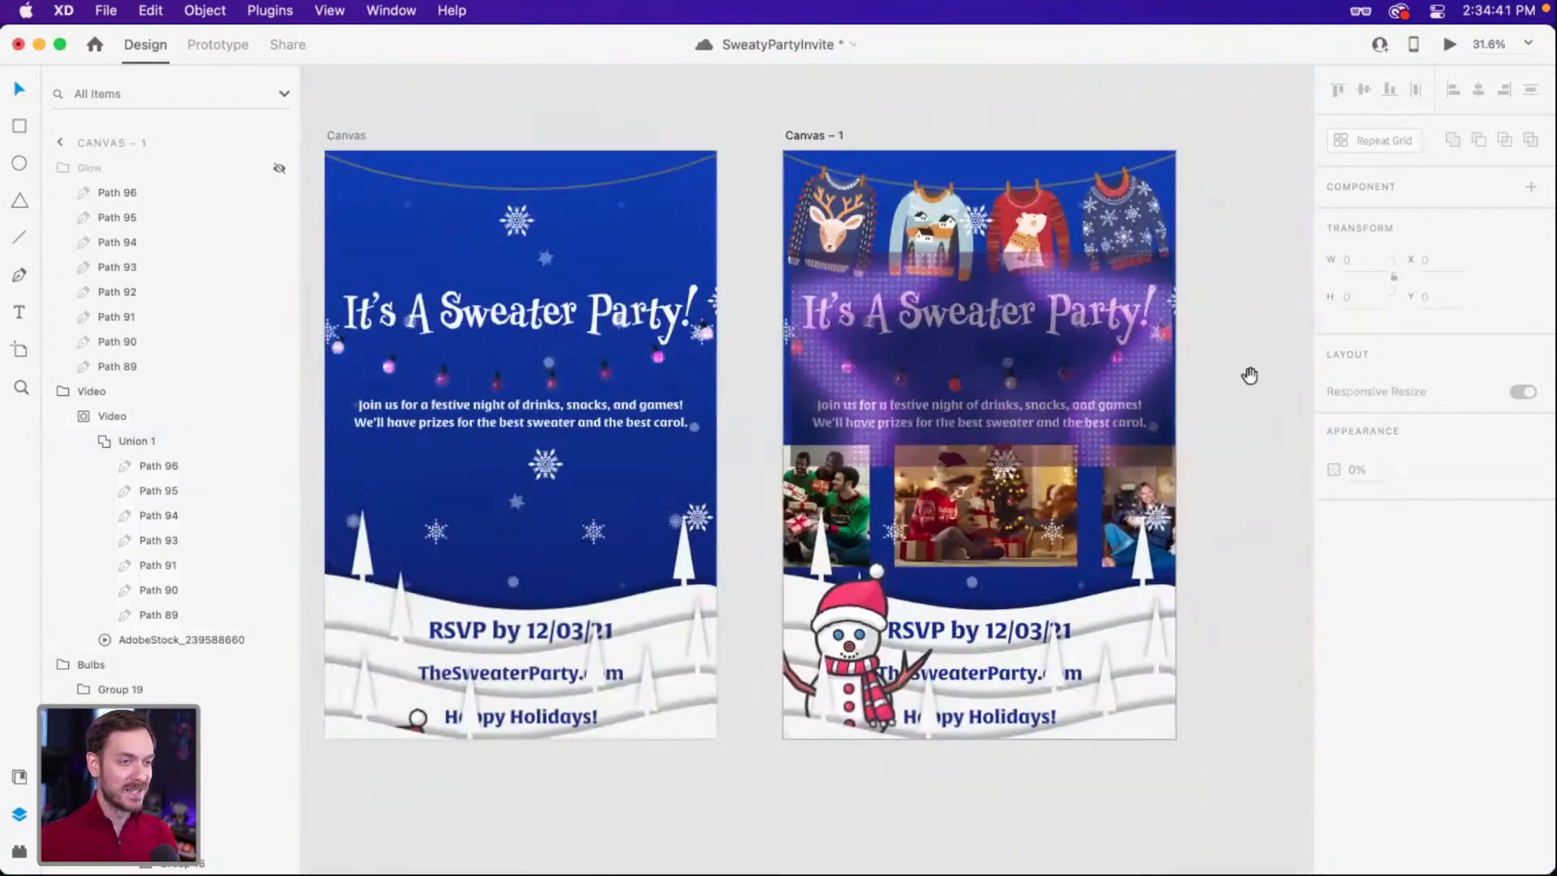
drag(1250, 374, 836, 355)
scroll(838, 380, down, 3)
key(a)
drag(713, 247, 1202, 586)
key(v)
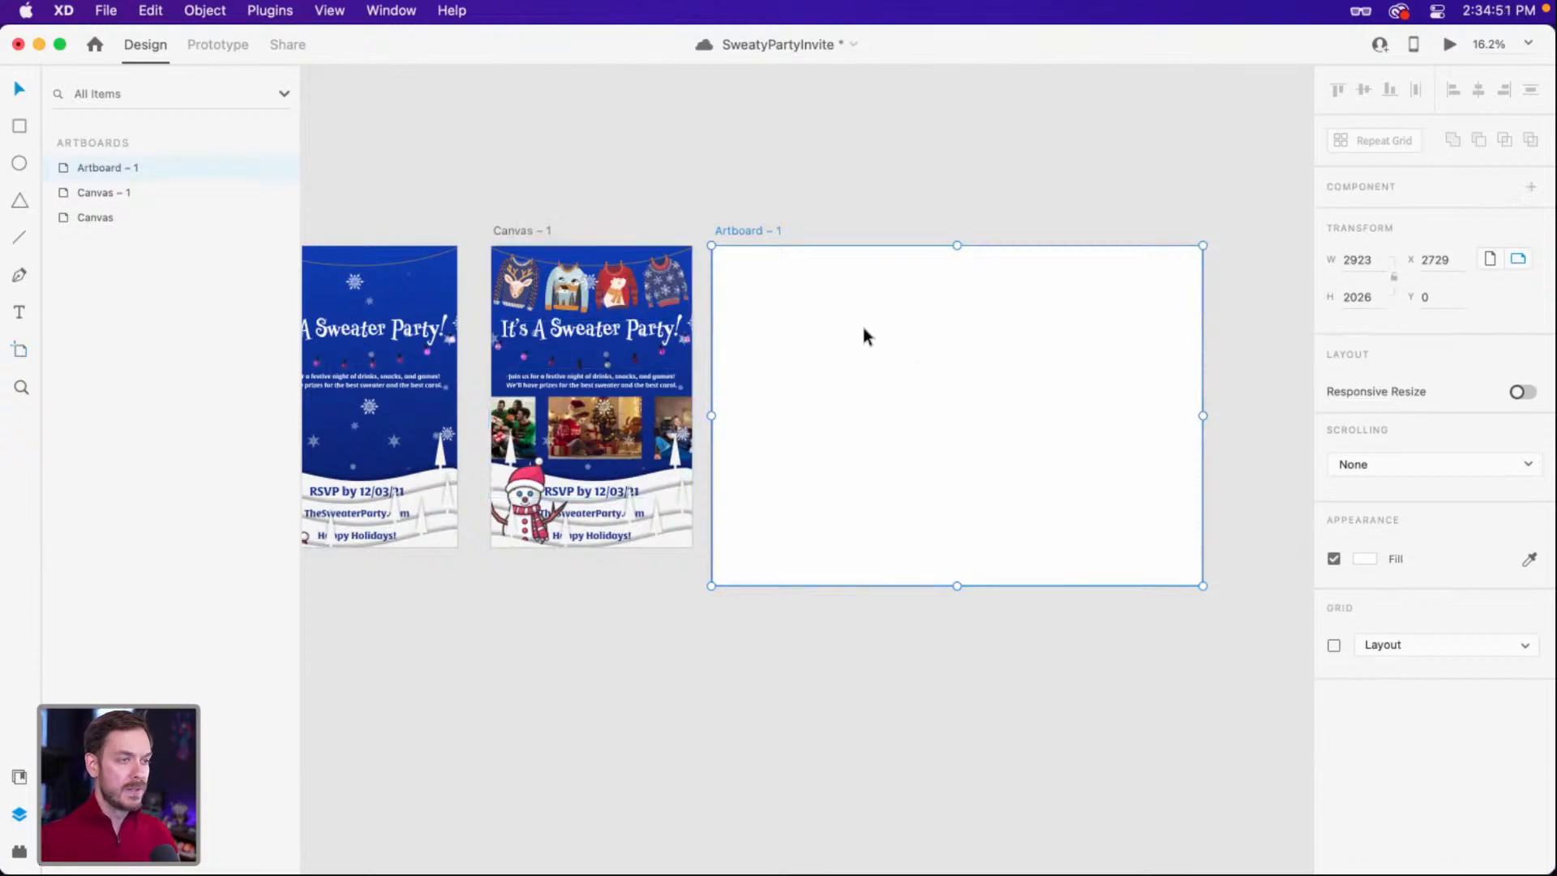
Select the new artboard and change its fill from a solid color to a radial gradient.
click(592, 251)
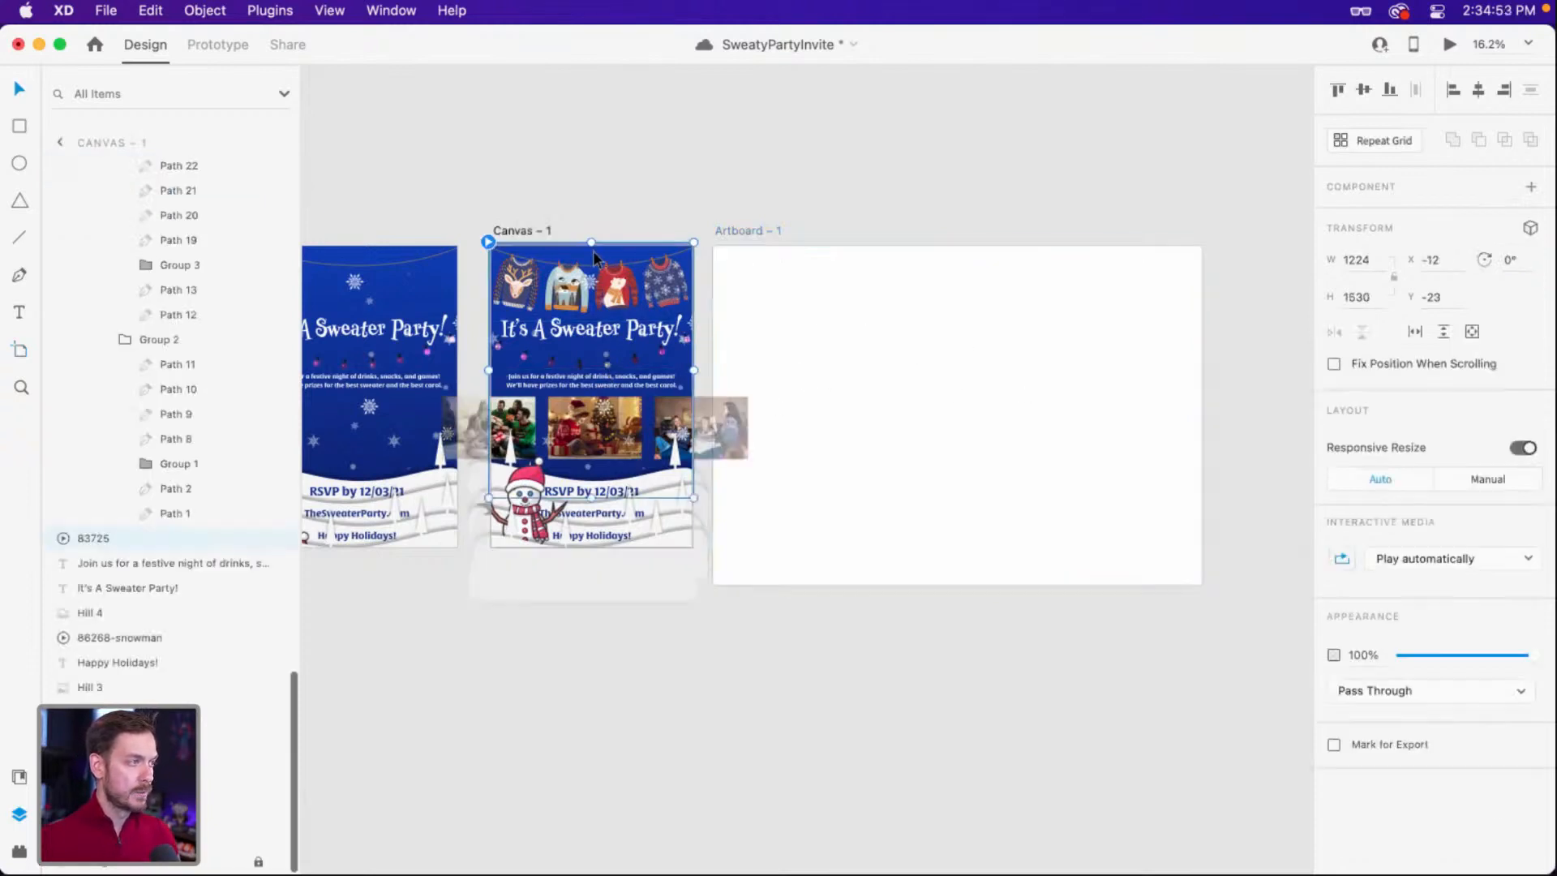
click(1014, 313)
drag(970, 309, 869, 290)
scroll(869, 300, up, 3)
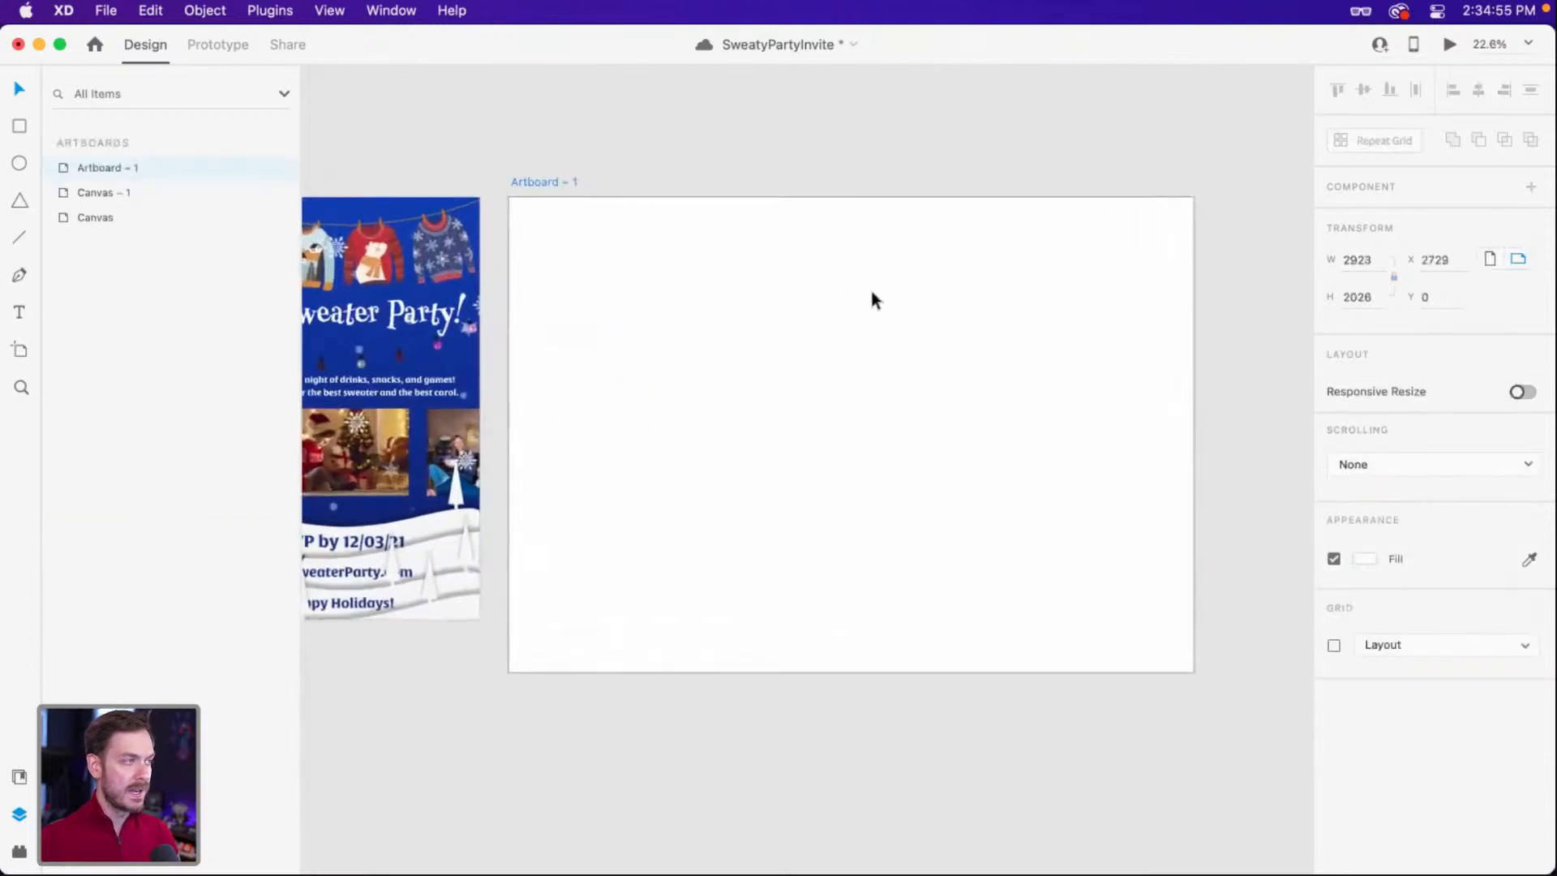
click(1365, 559)
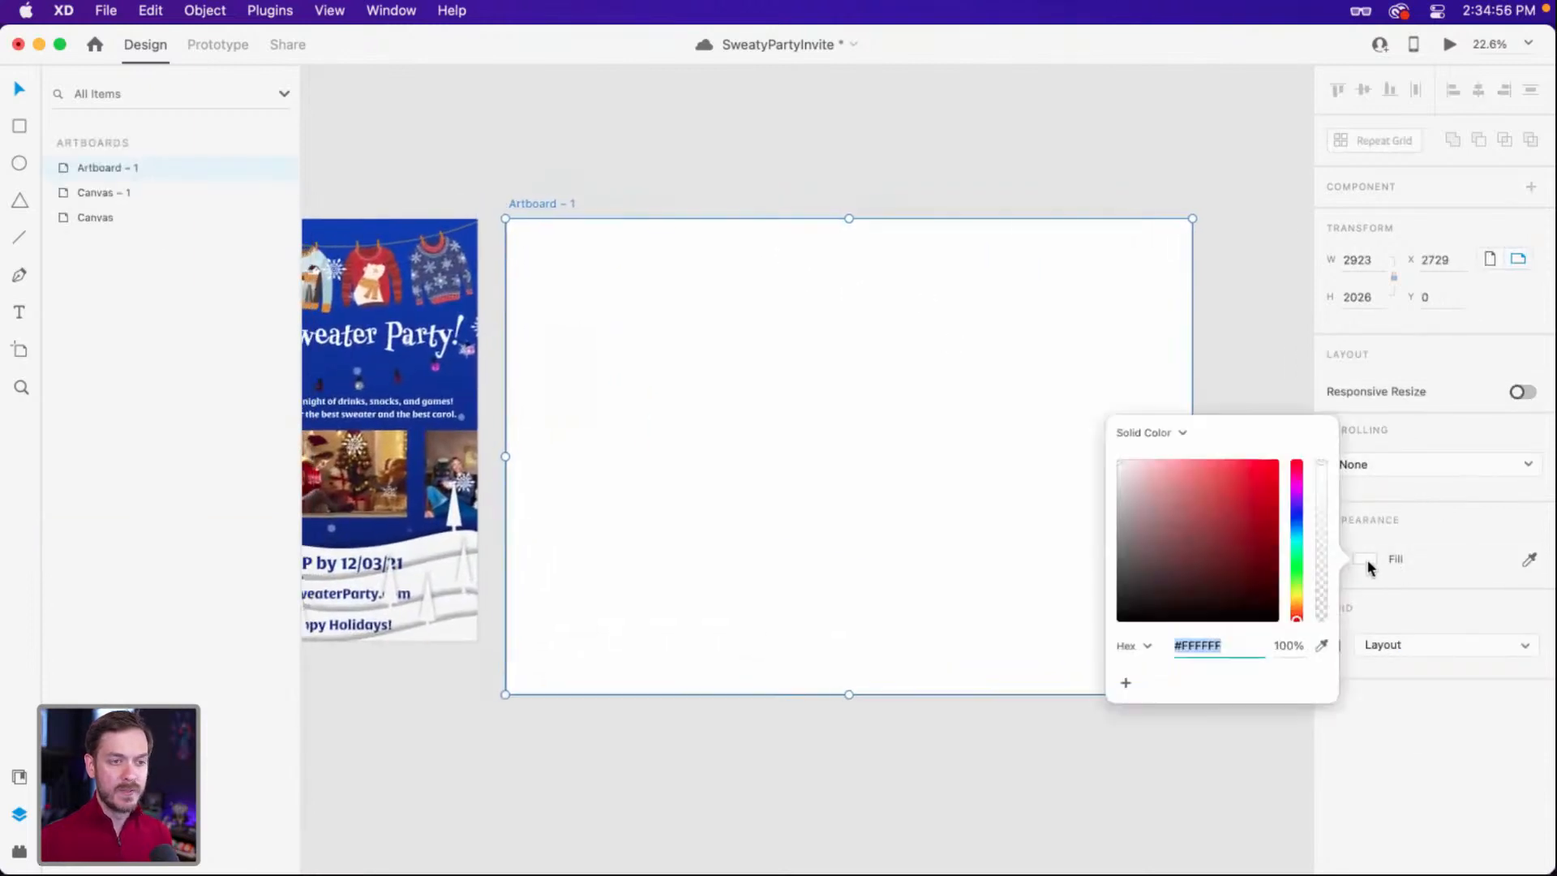
click(1169, 436)
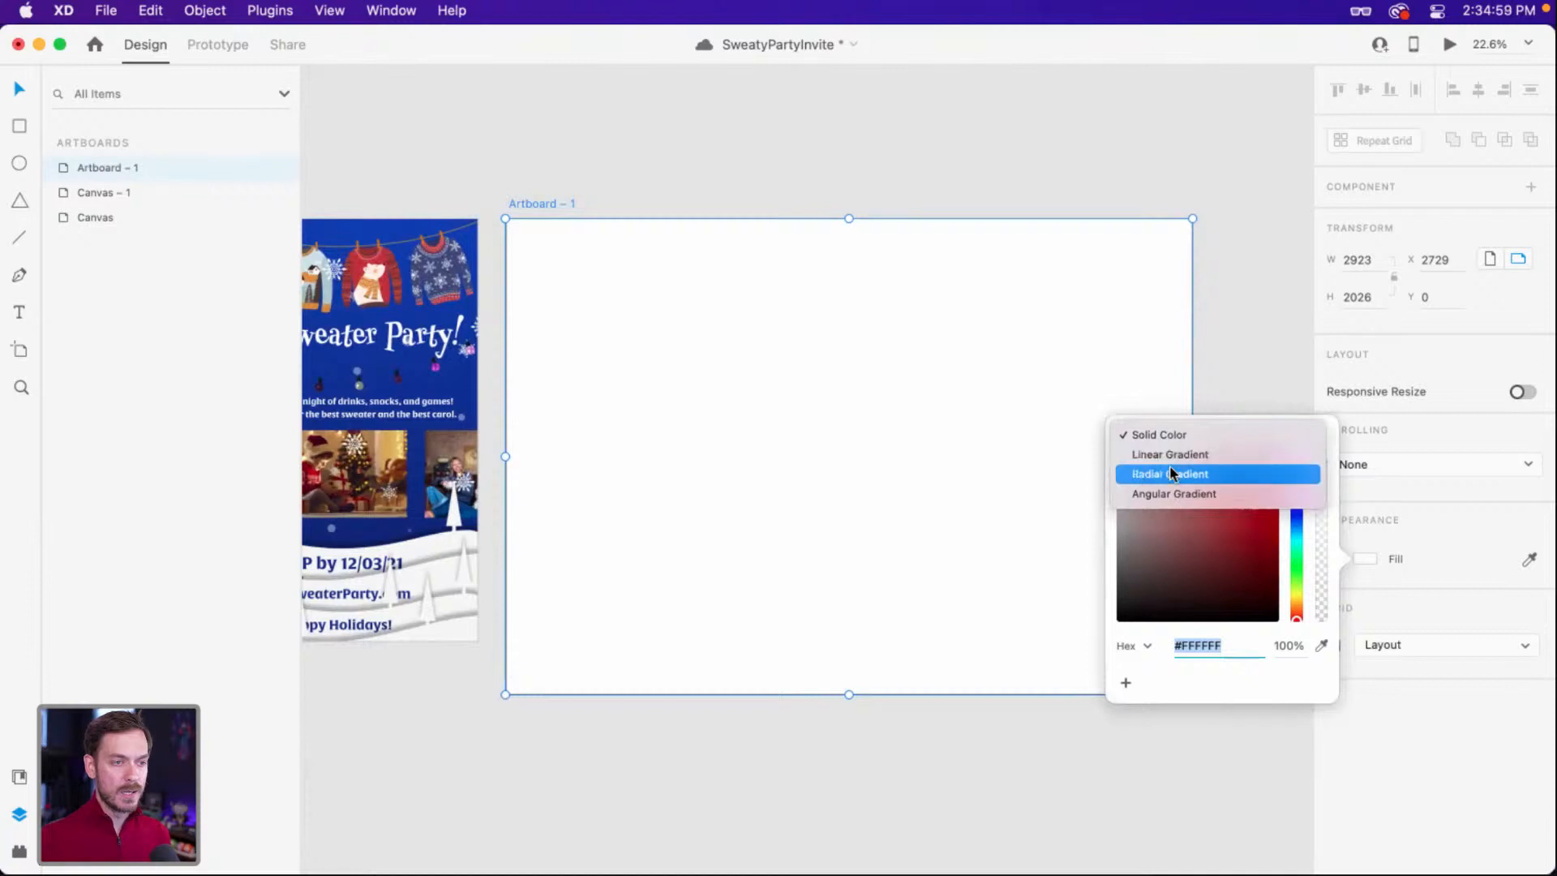
click(1172, 475)
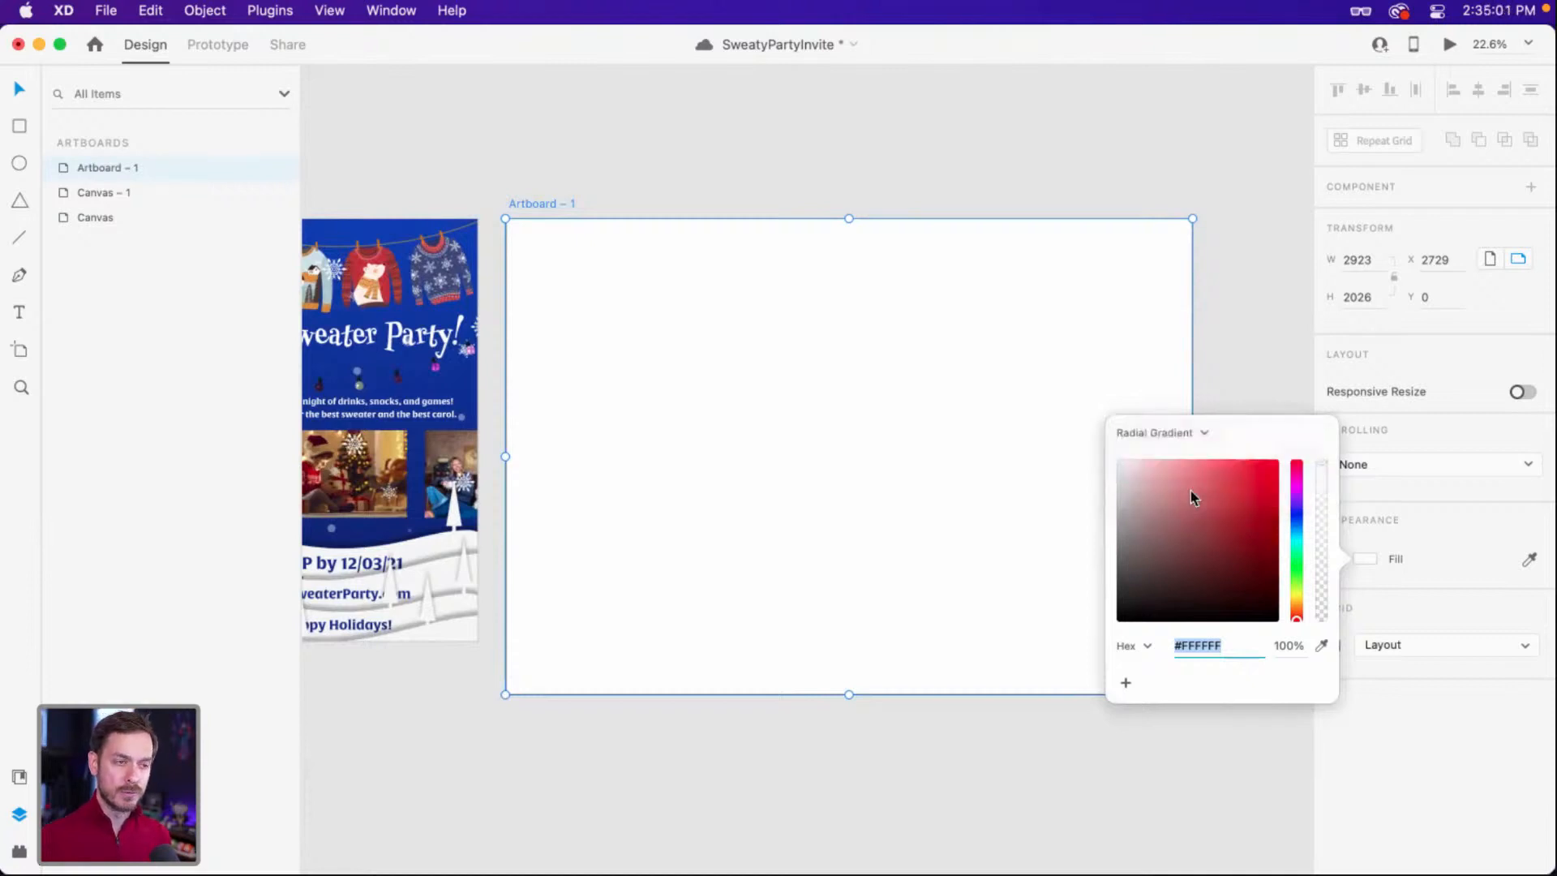
Colour the artboard's radial gradient from bright blue at the centre to dark blue #05459D at the edge.
drag(1297, 531, 1297, 539)
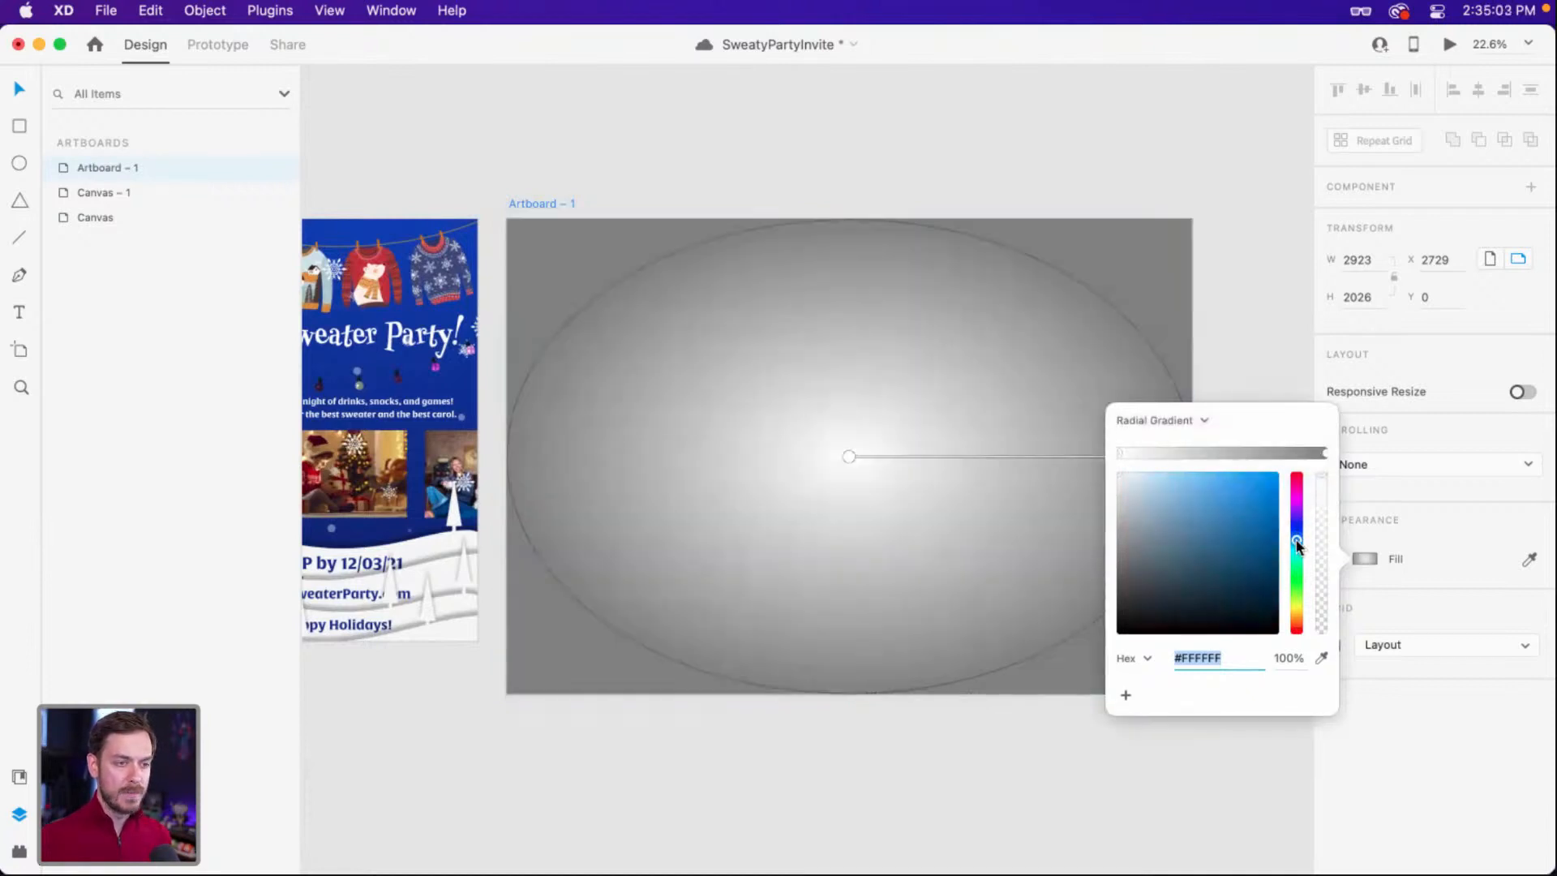
drag(1213, 482, 1273, 533)
click(1323, 459)
Stretch the artboard's radial gradient vertically so its ellipse extends past the artboard's lower edge, and deselect.
scroll(997, 616, down, 4)
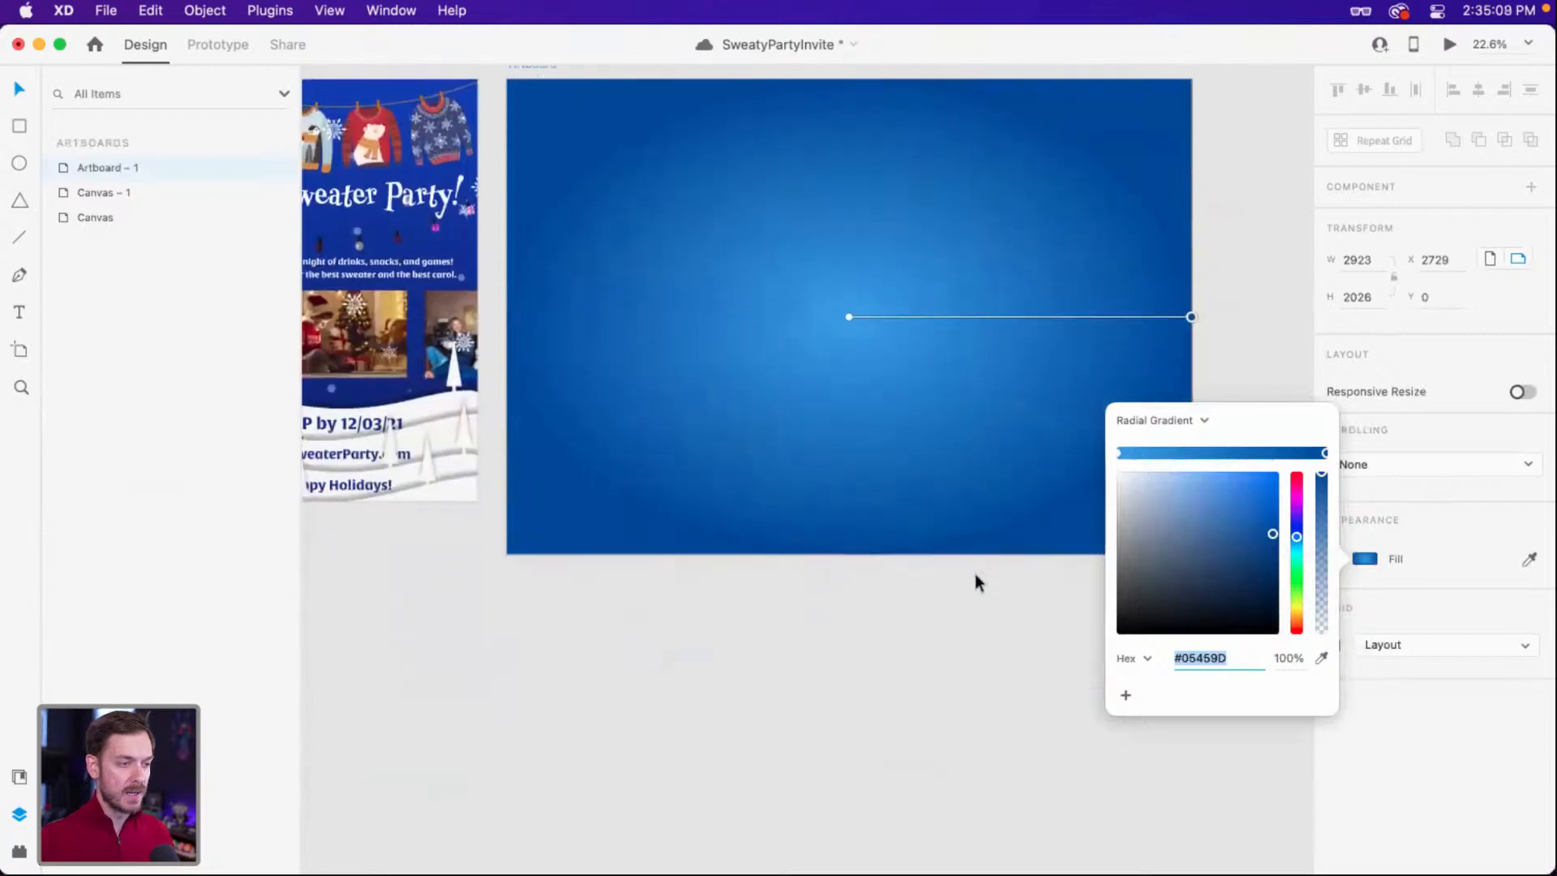
scroll(974, 573, right, 4)
drag(1036, 537, 1034, 619)
click(1114, 206)
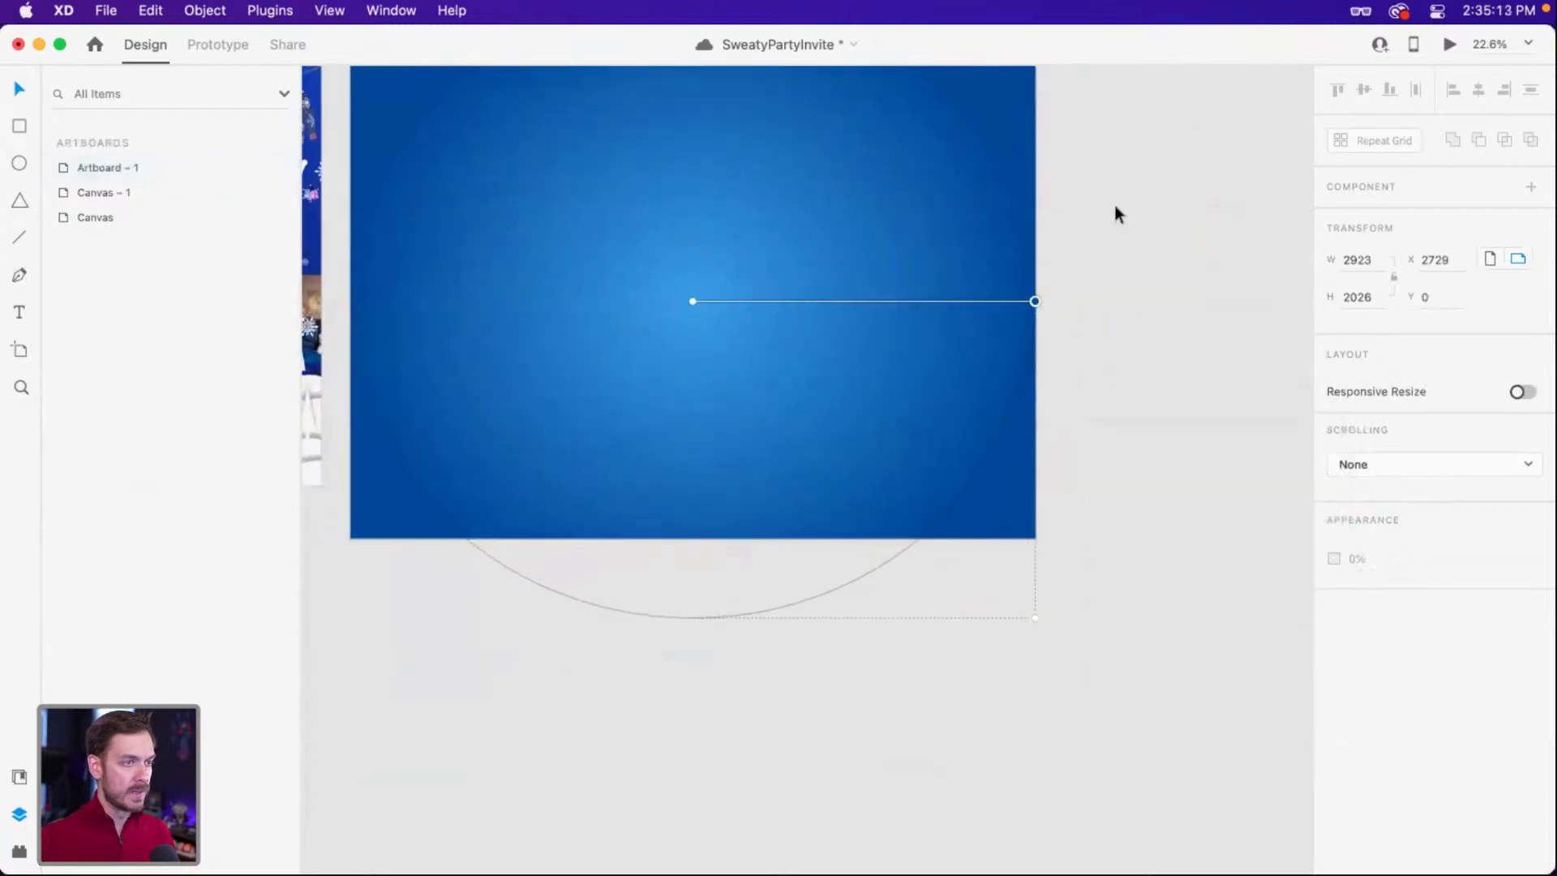
Draw a borderless white rectangle of about 2413 × 1542 centred on the blue artboard.
drag(896, 189, 1023, 307)
scroll(753, 311, up, 2)
drag(771, 332, 773, 325)
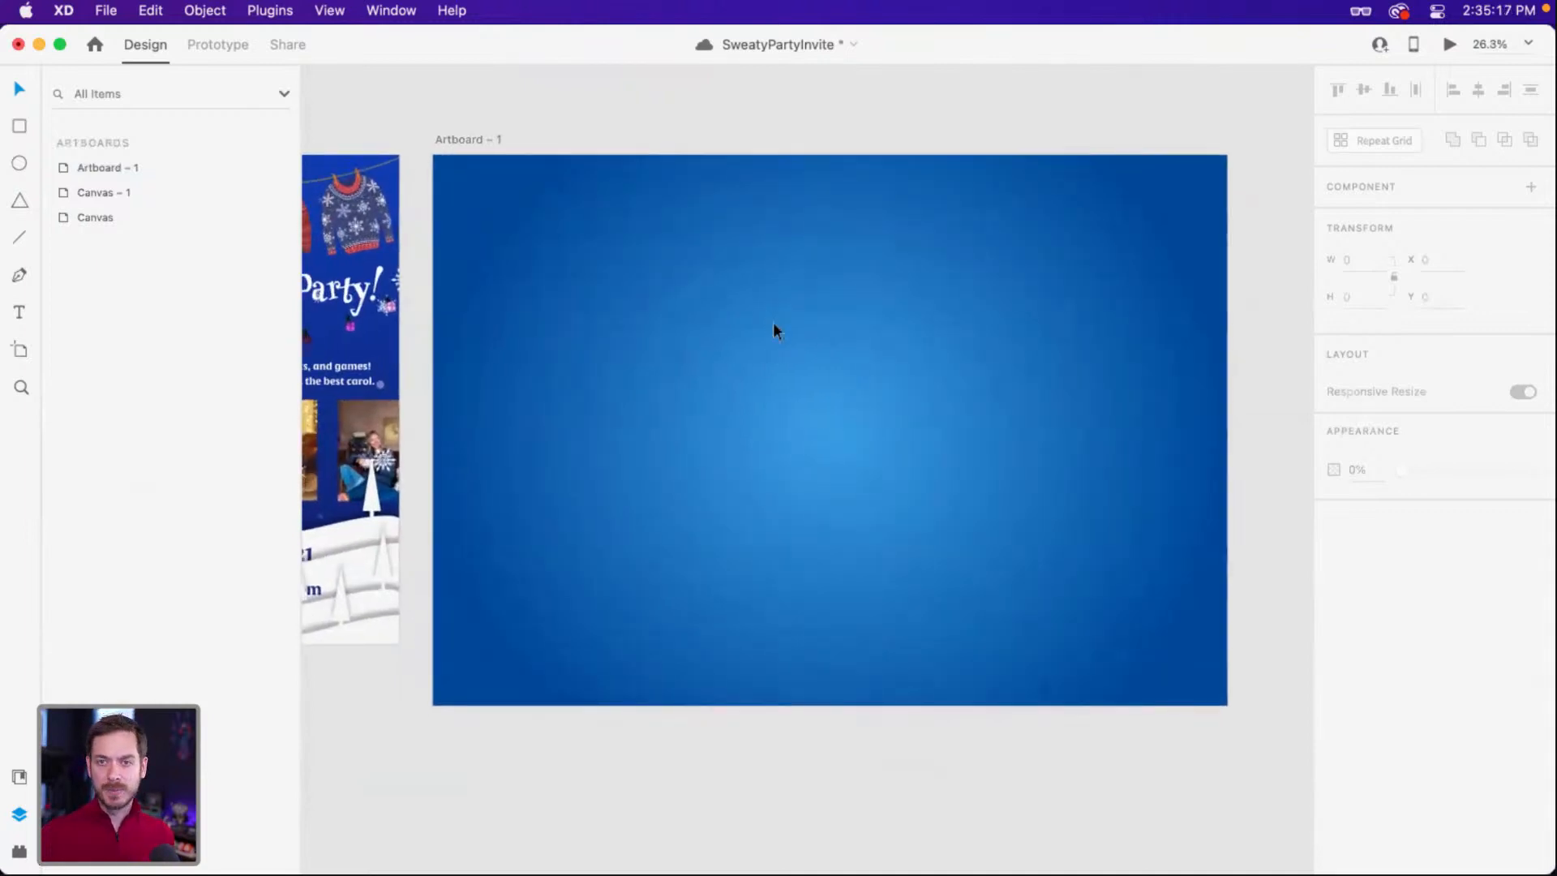
key(r)
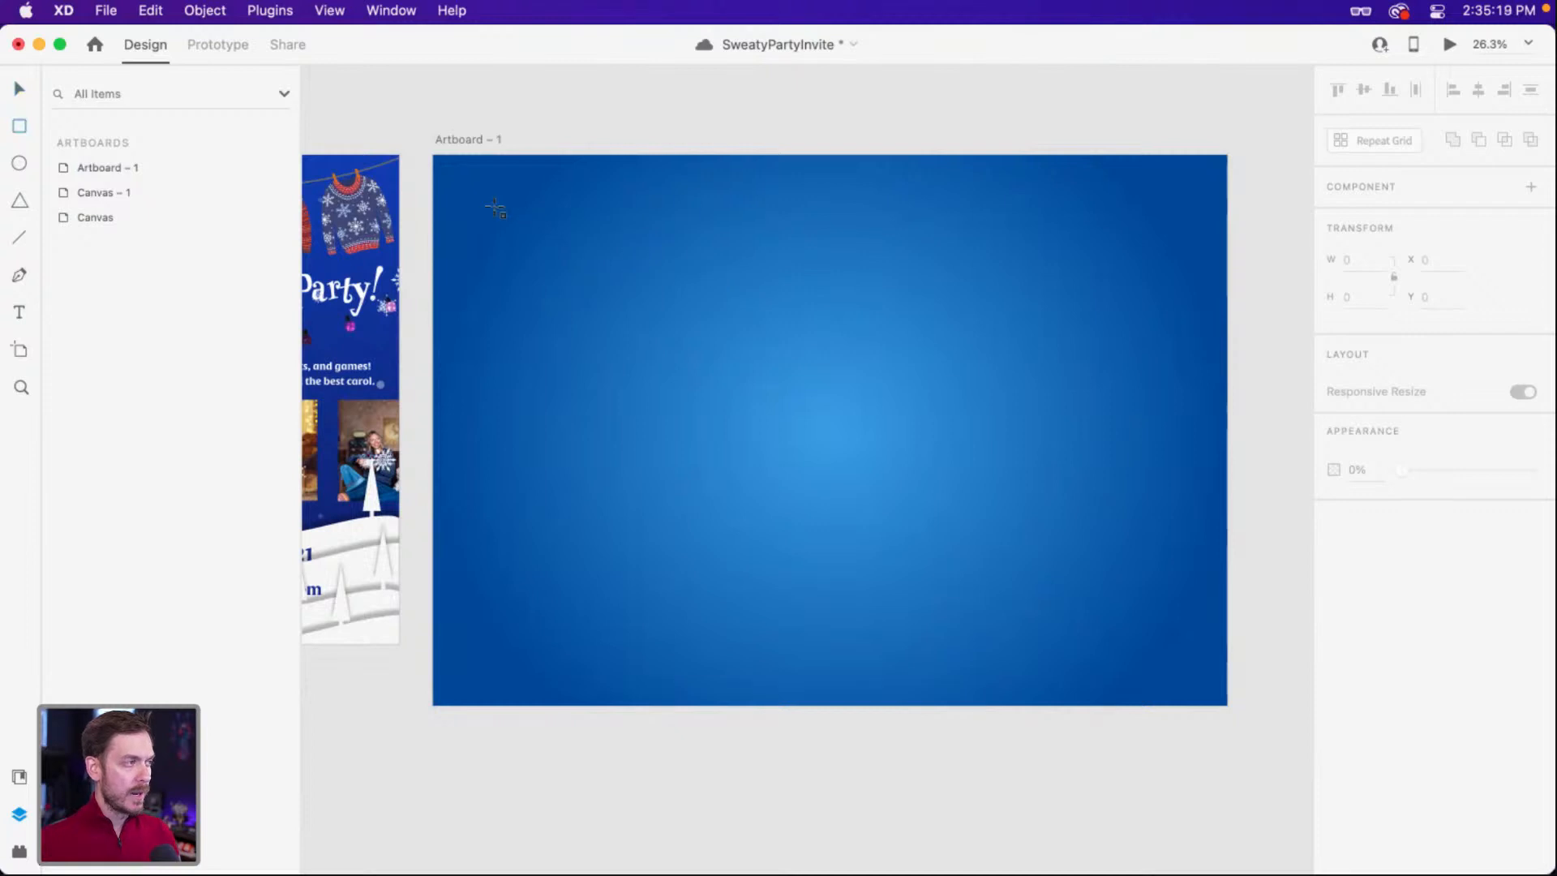
mouse_move(489, 203)
mouse_down()
mouse_move(654, 289)
mouse_move(1072, 590)
mouse_move(1145, 621)
mouse_up()
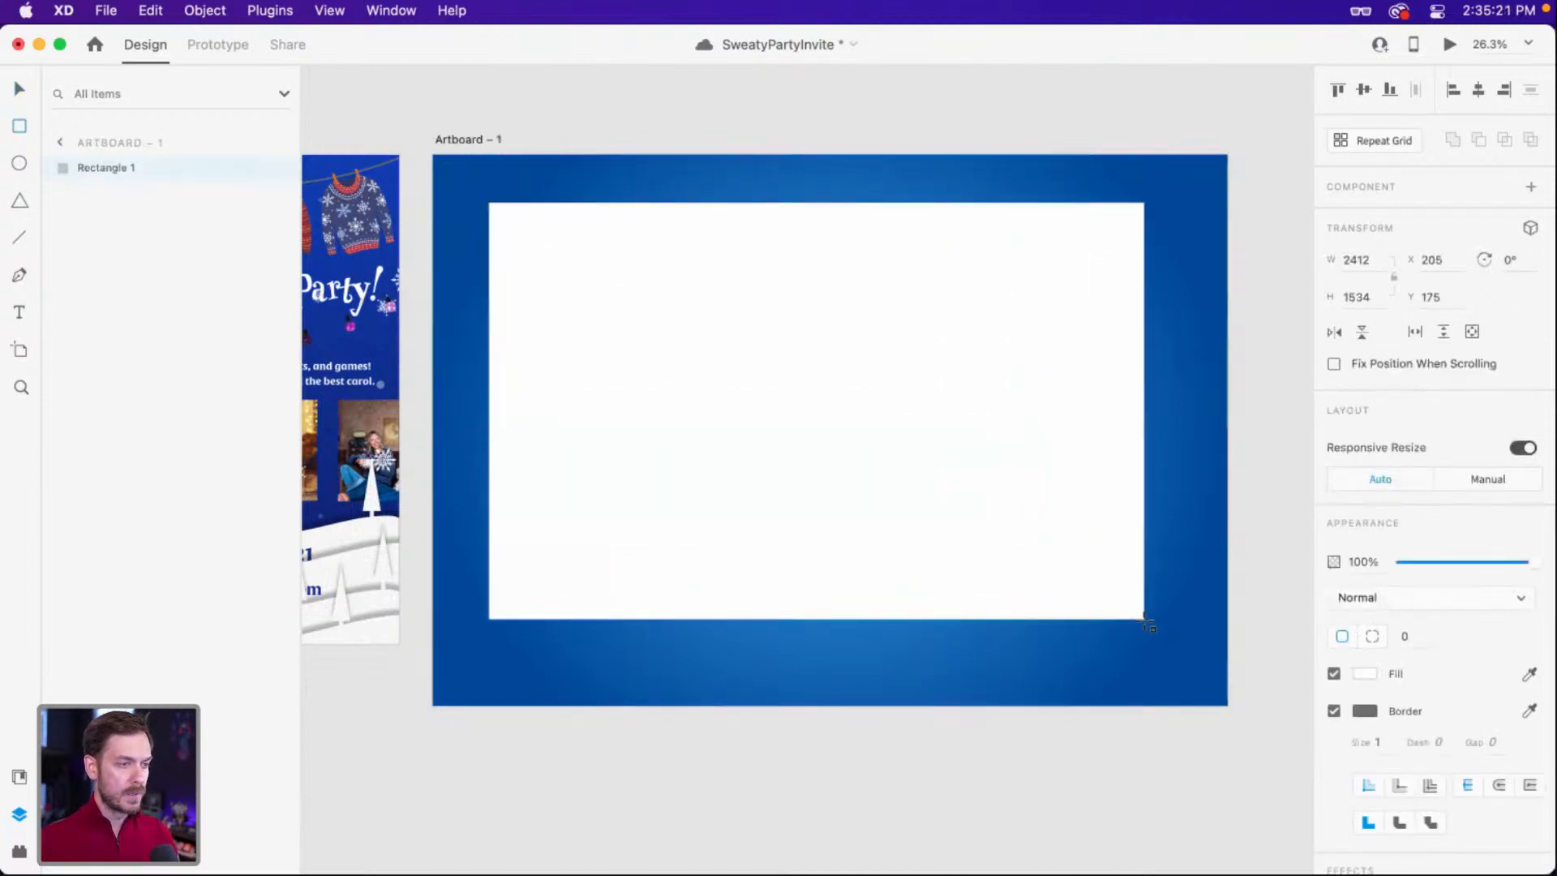
mouse_move(951, 428)
mouse_down()
mouse_move(941, 436)
mouse_move(967, 436)
mouse_up()
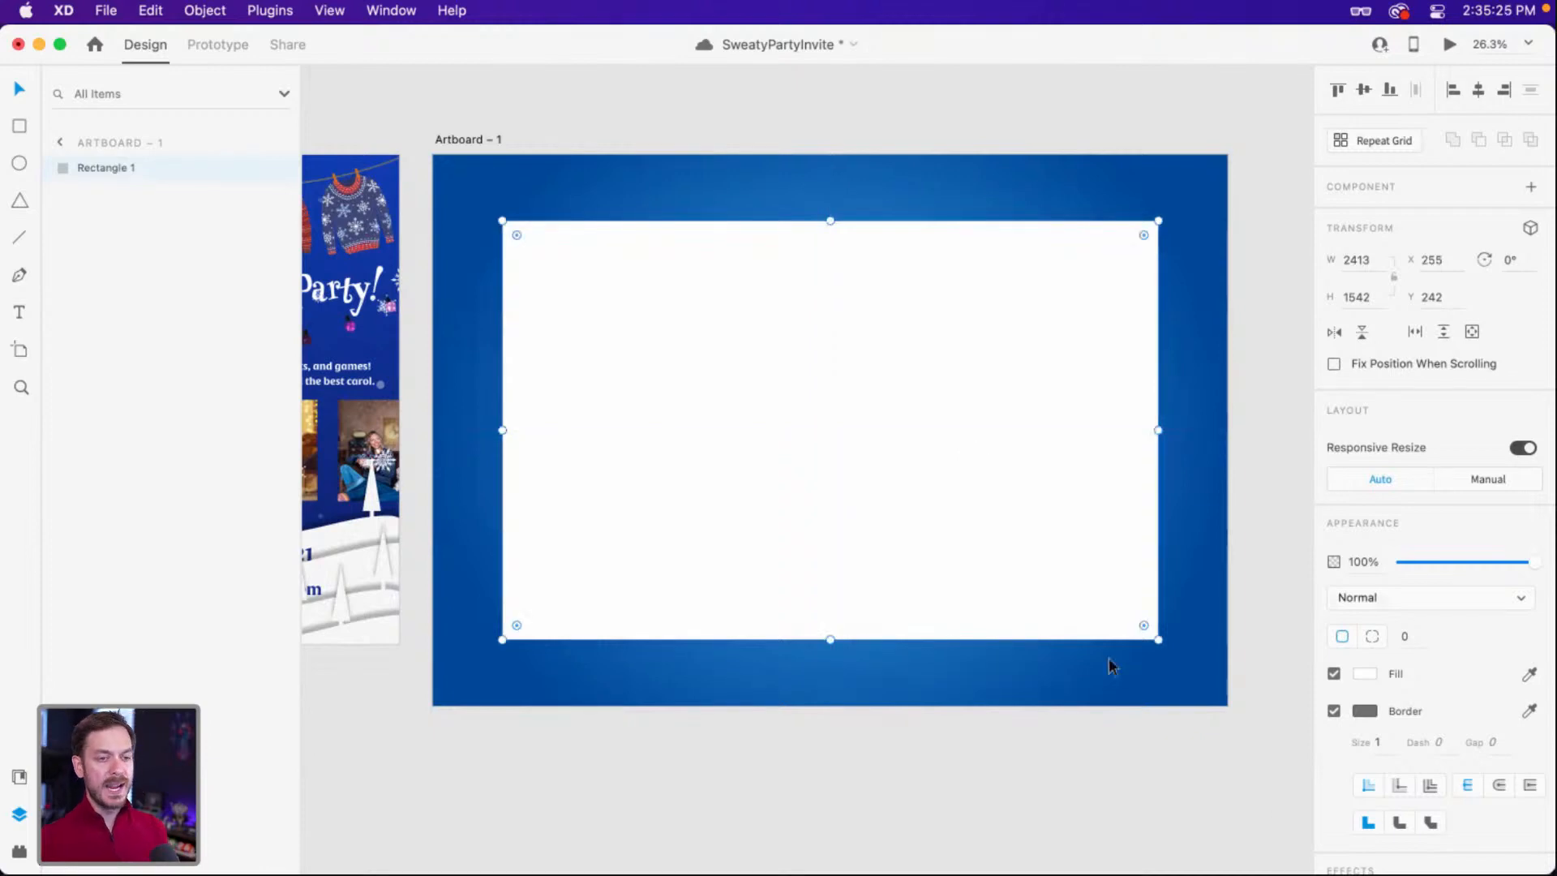
click(1334, 711)
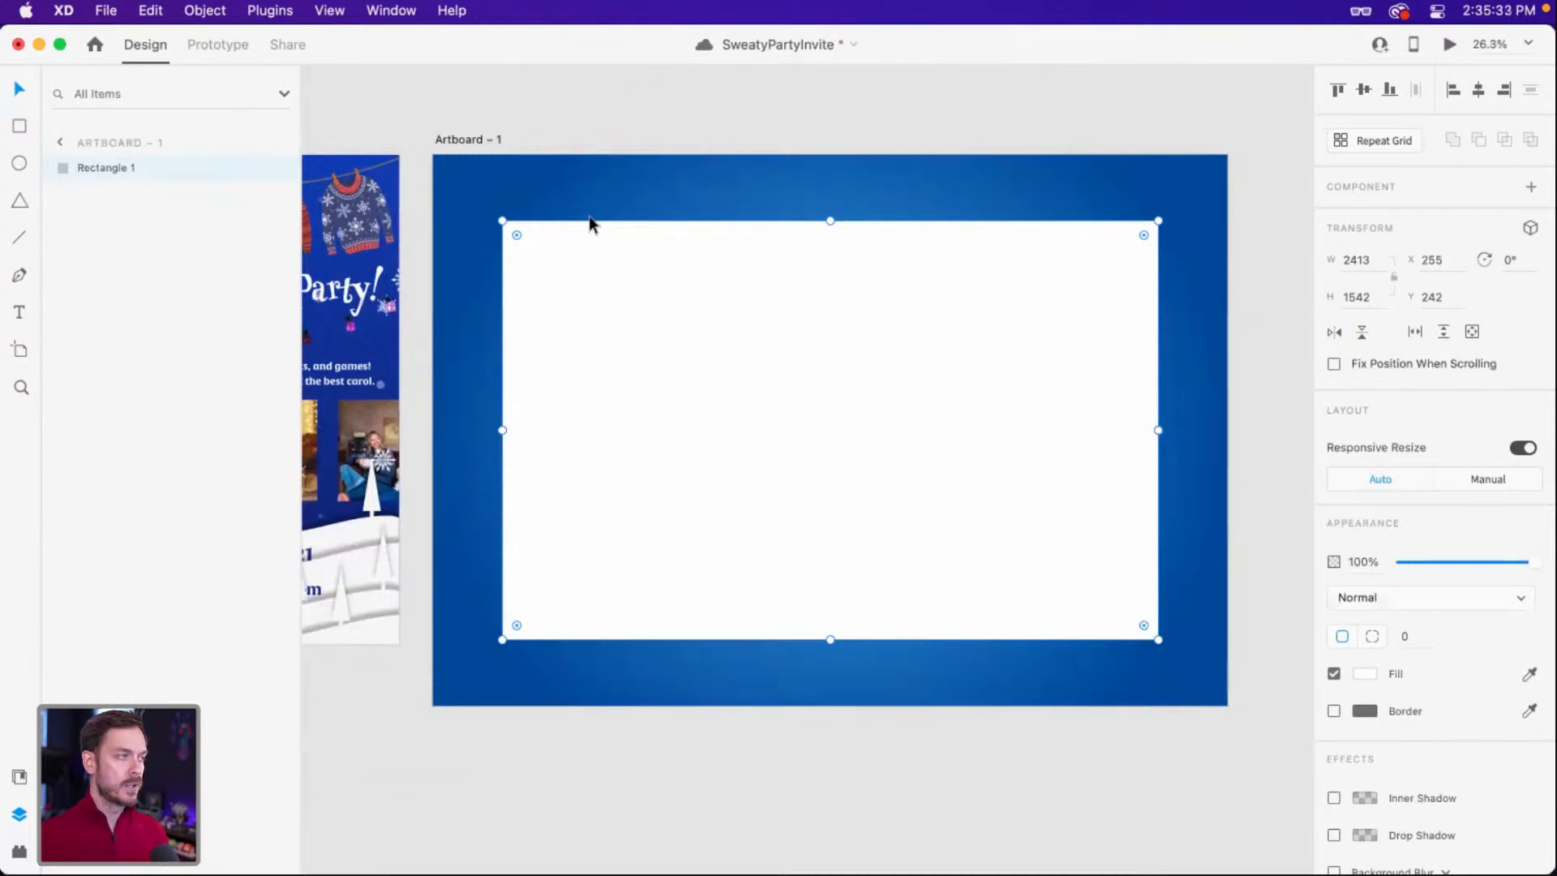
Draw a triangle of about 219 × 132 with corners rounded to 26 over the rectangle's top edge near its upper-left corner.
scroll(556, 196, up, 5)
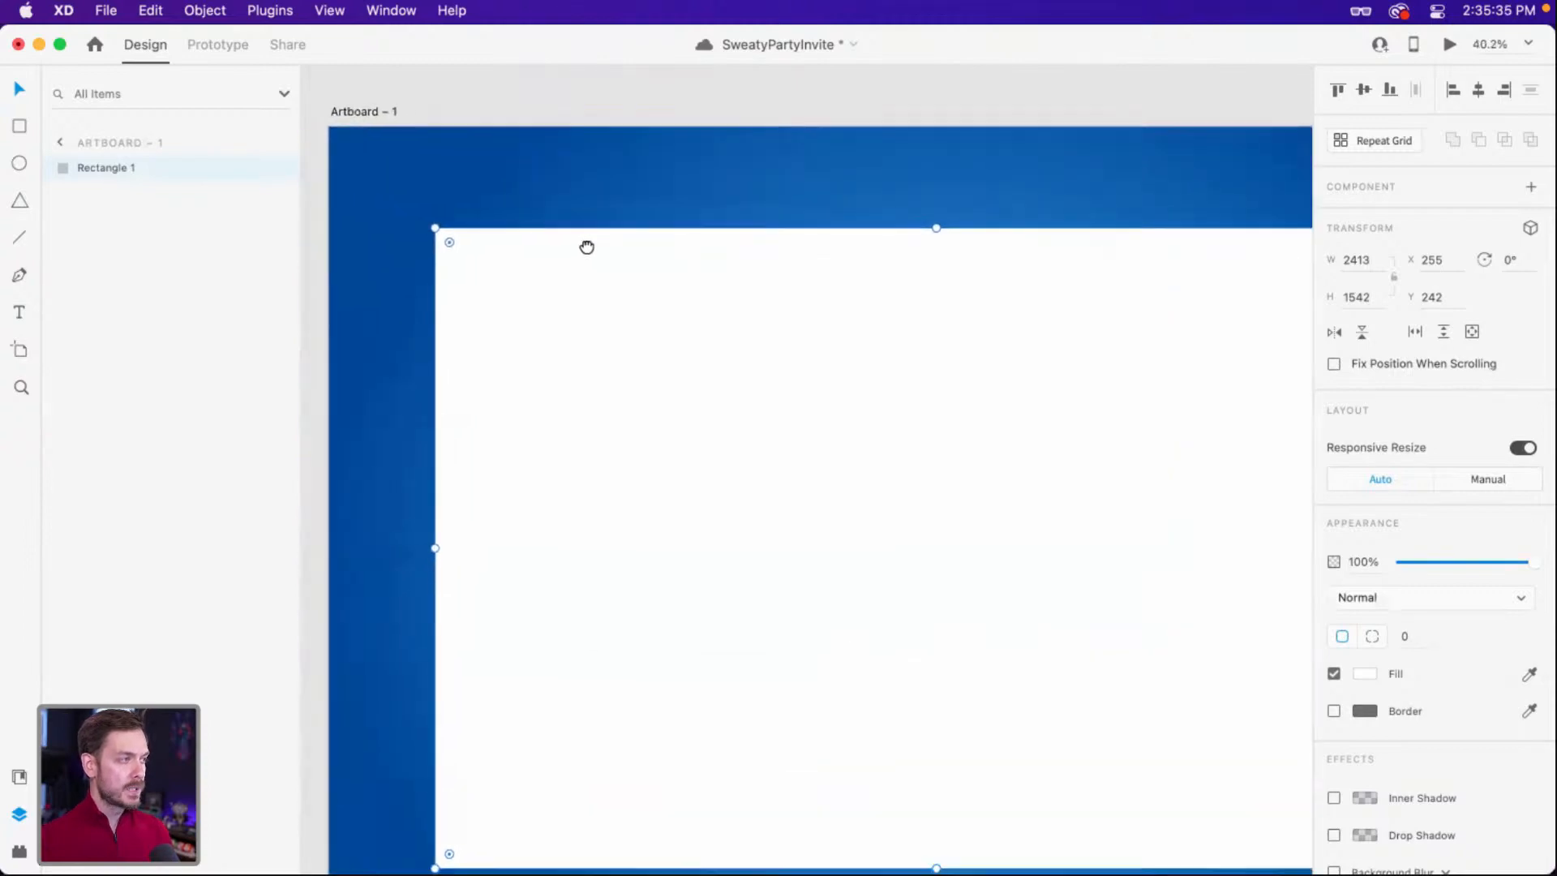
key(y)
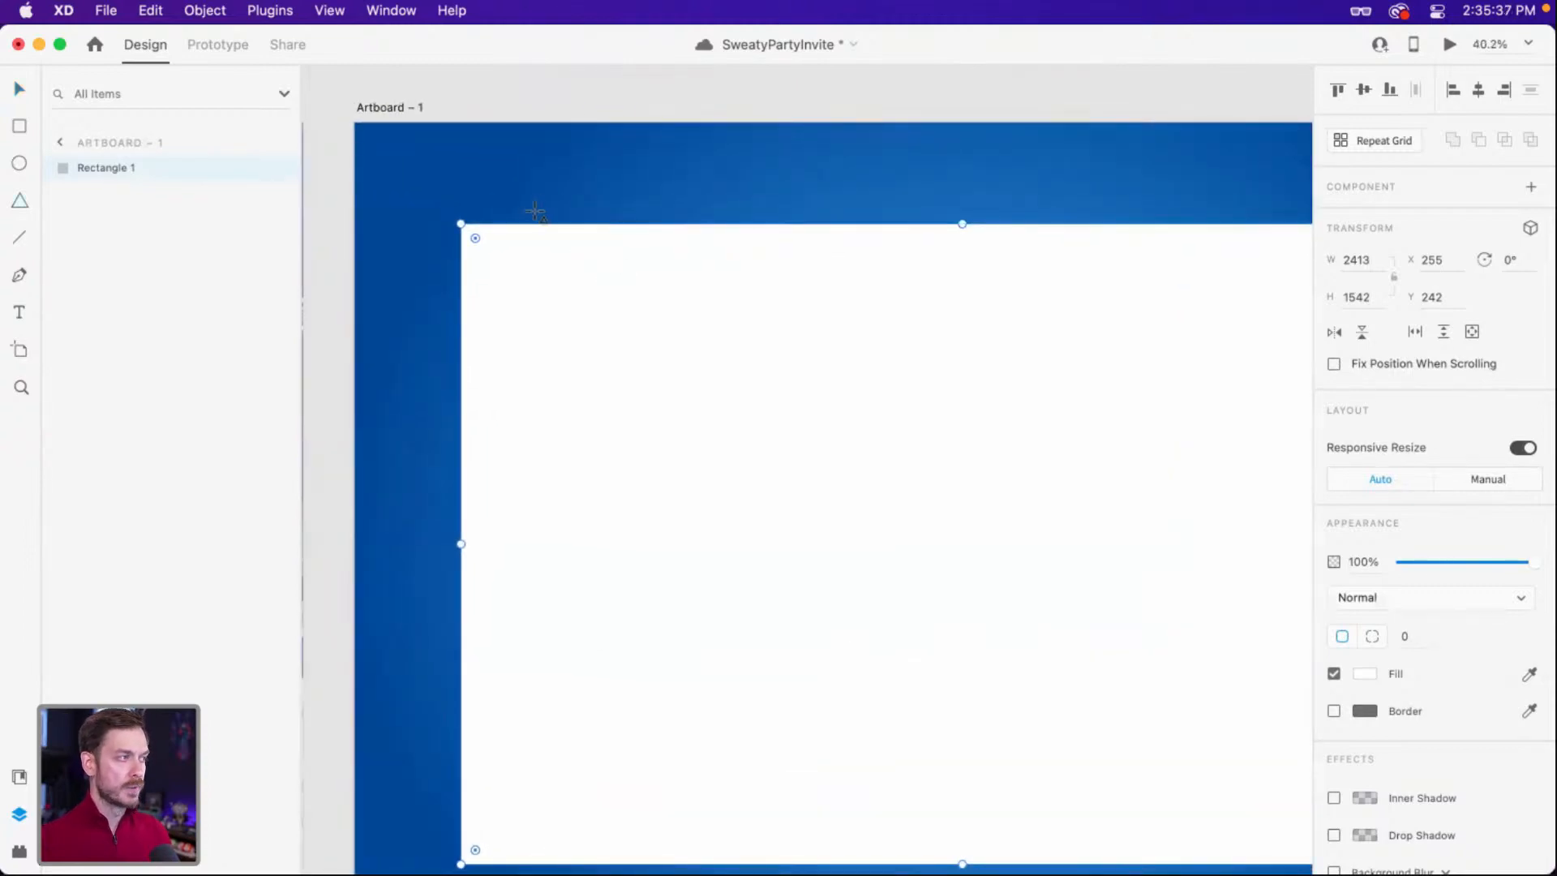
drag(533, 205, 563, 234)
mouse_move(614, 242)
mouse_down()
mouse_move(564, 222)
mouse_move(569, 207)
mouse_move(536, 250)
mouse_move(457, 232)
mouse_move(502, 255)
mouse_up()
key(super+z)
scroll(566, 209, up, 4)
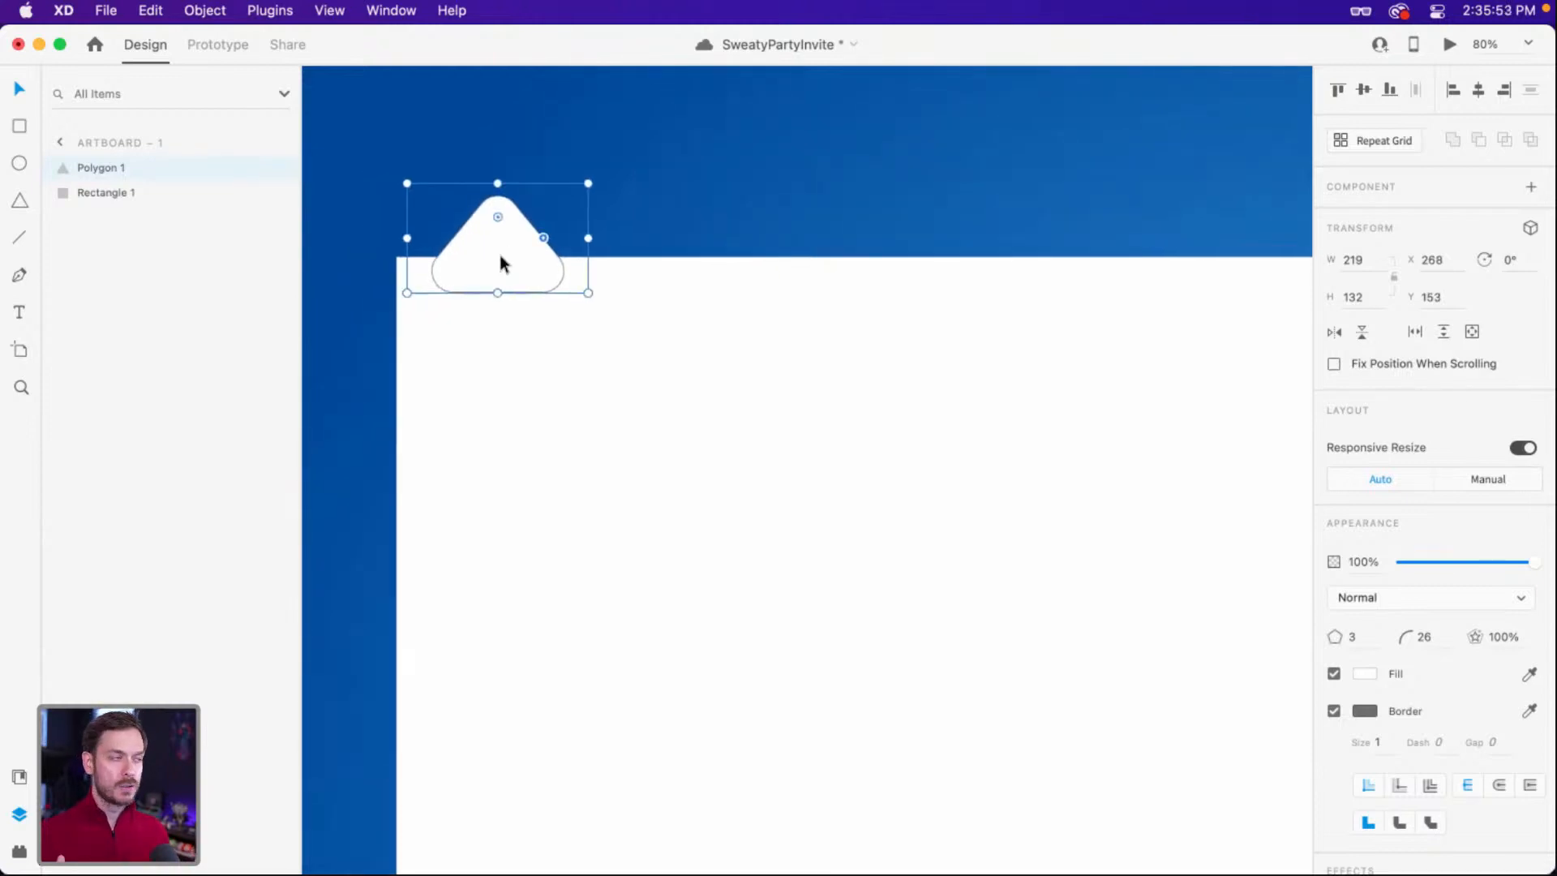
Align the triangle with the white rectangle's left edge at X 255, Y 187 and flip it vertically.
drag(488, 246, 480, 274)
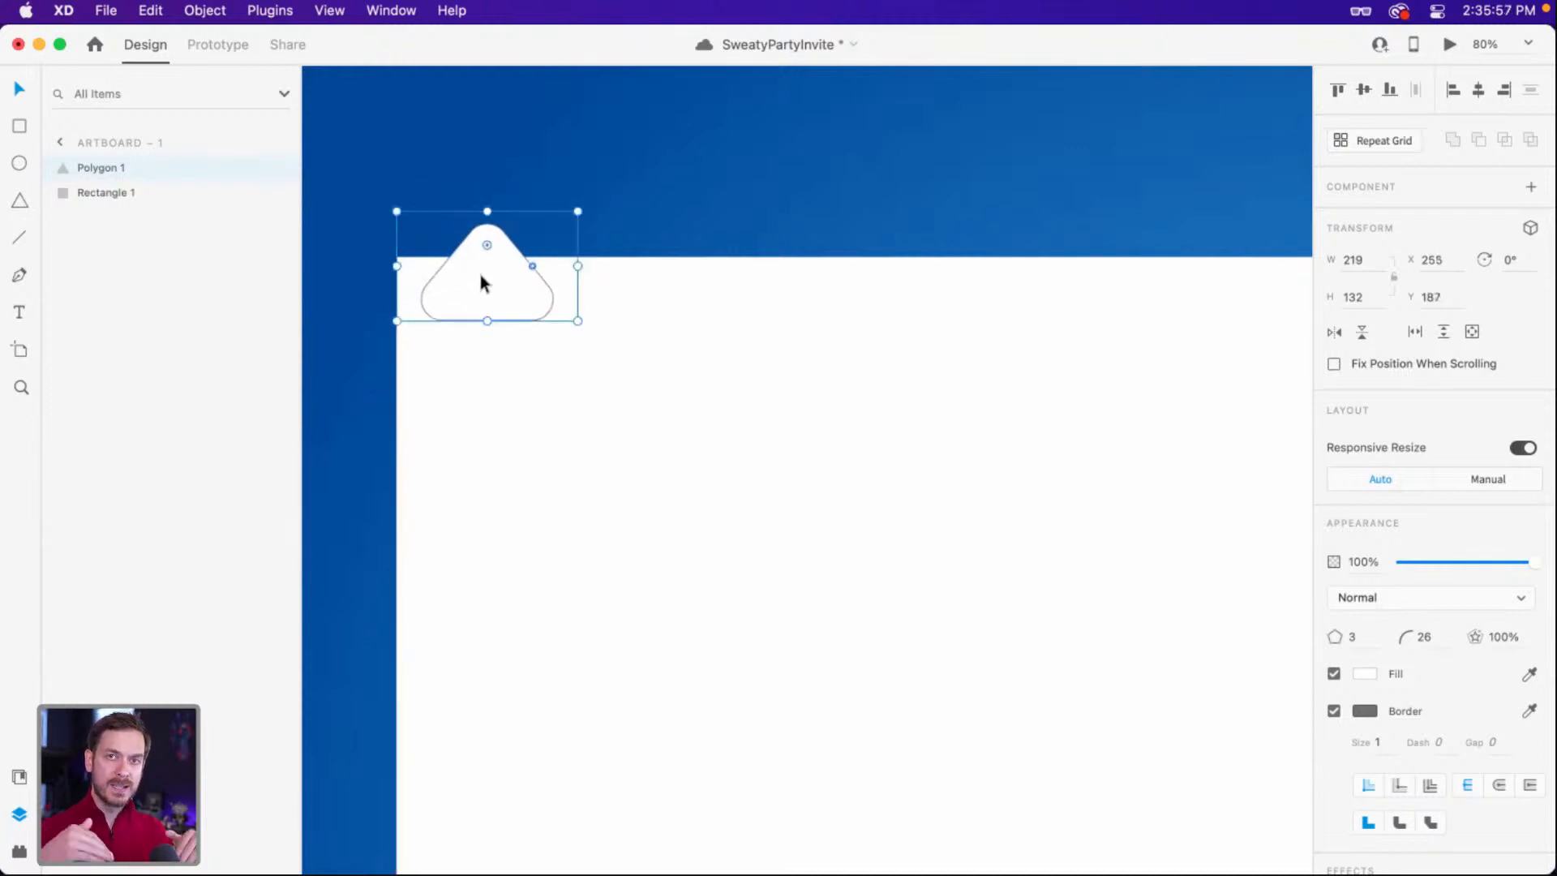
key(Escape)
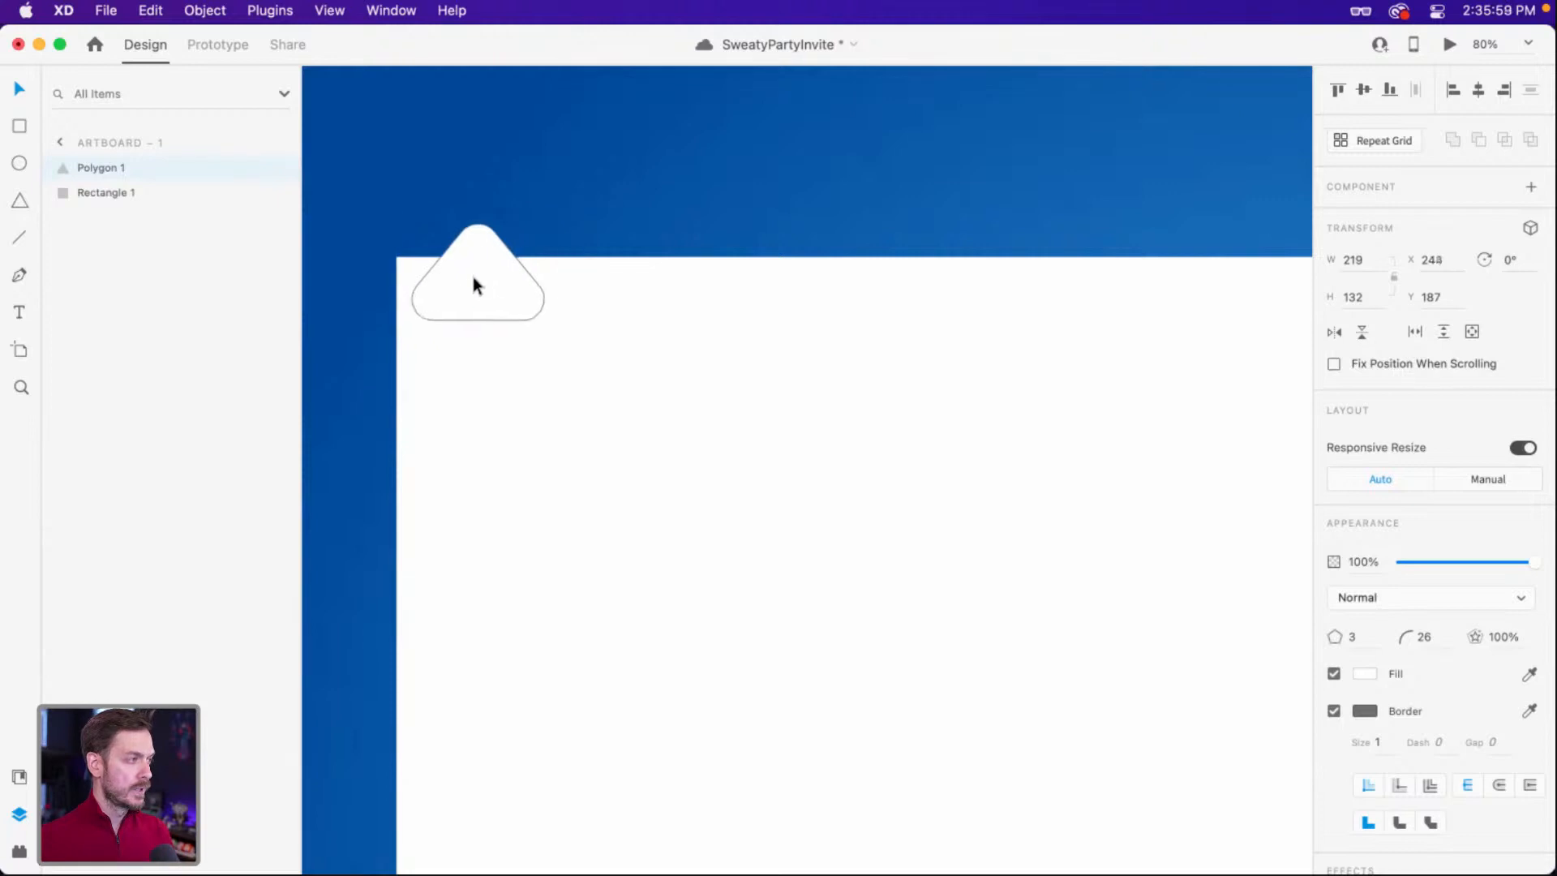
click(479, 277)
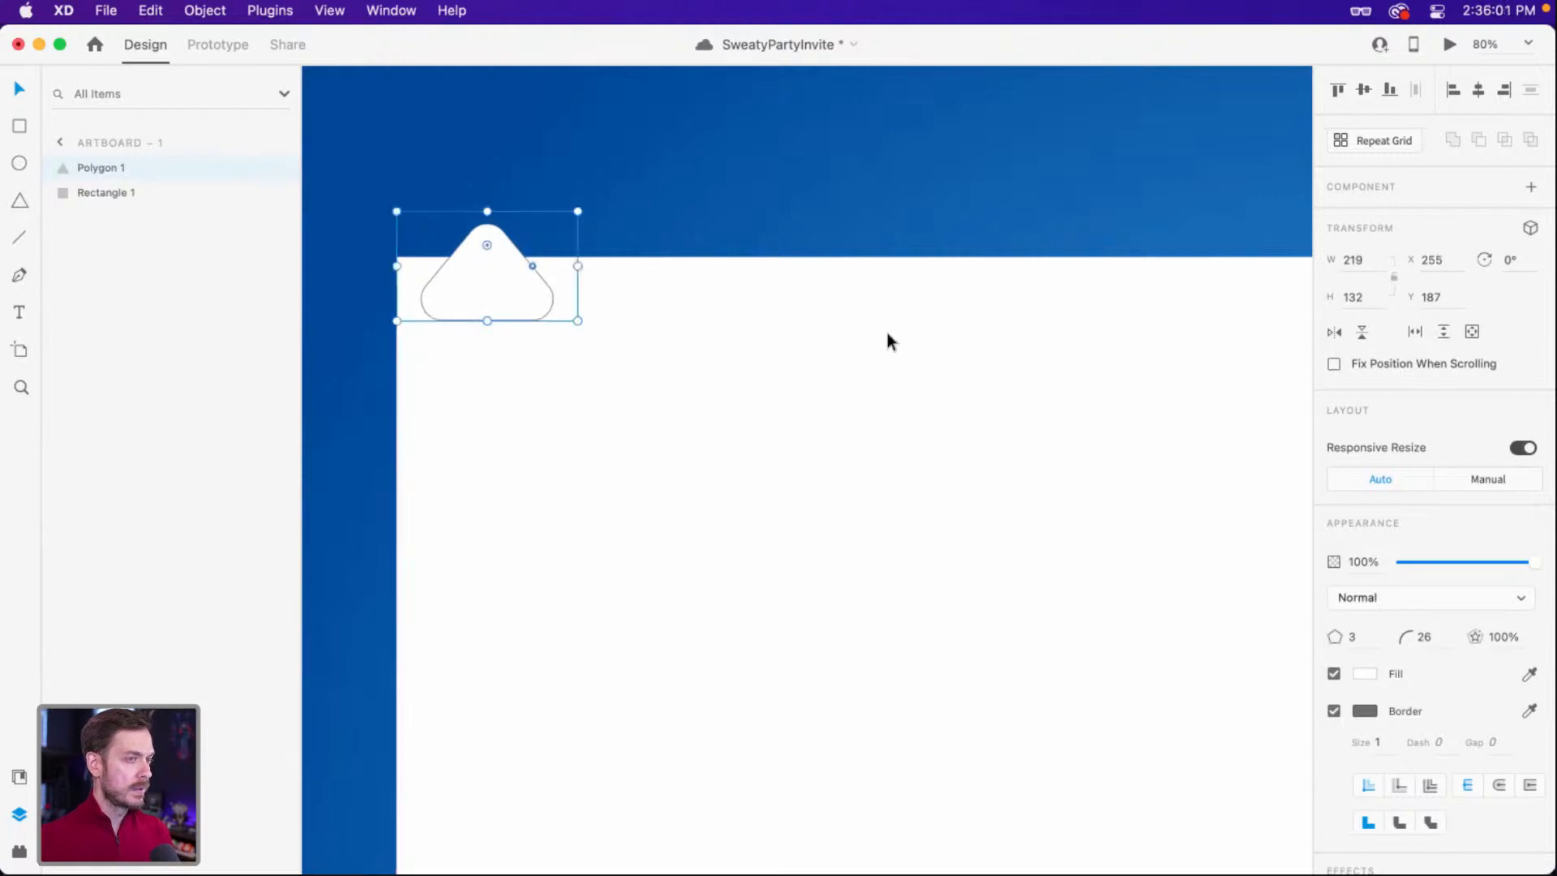
click(1362, 332)
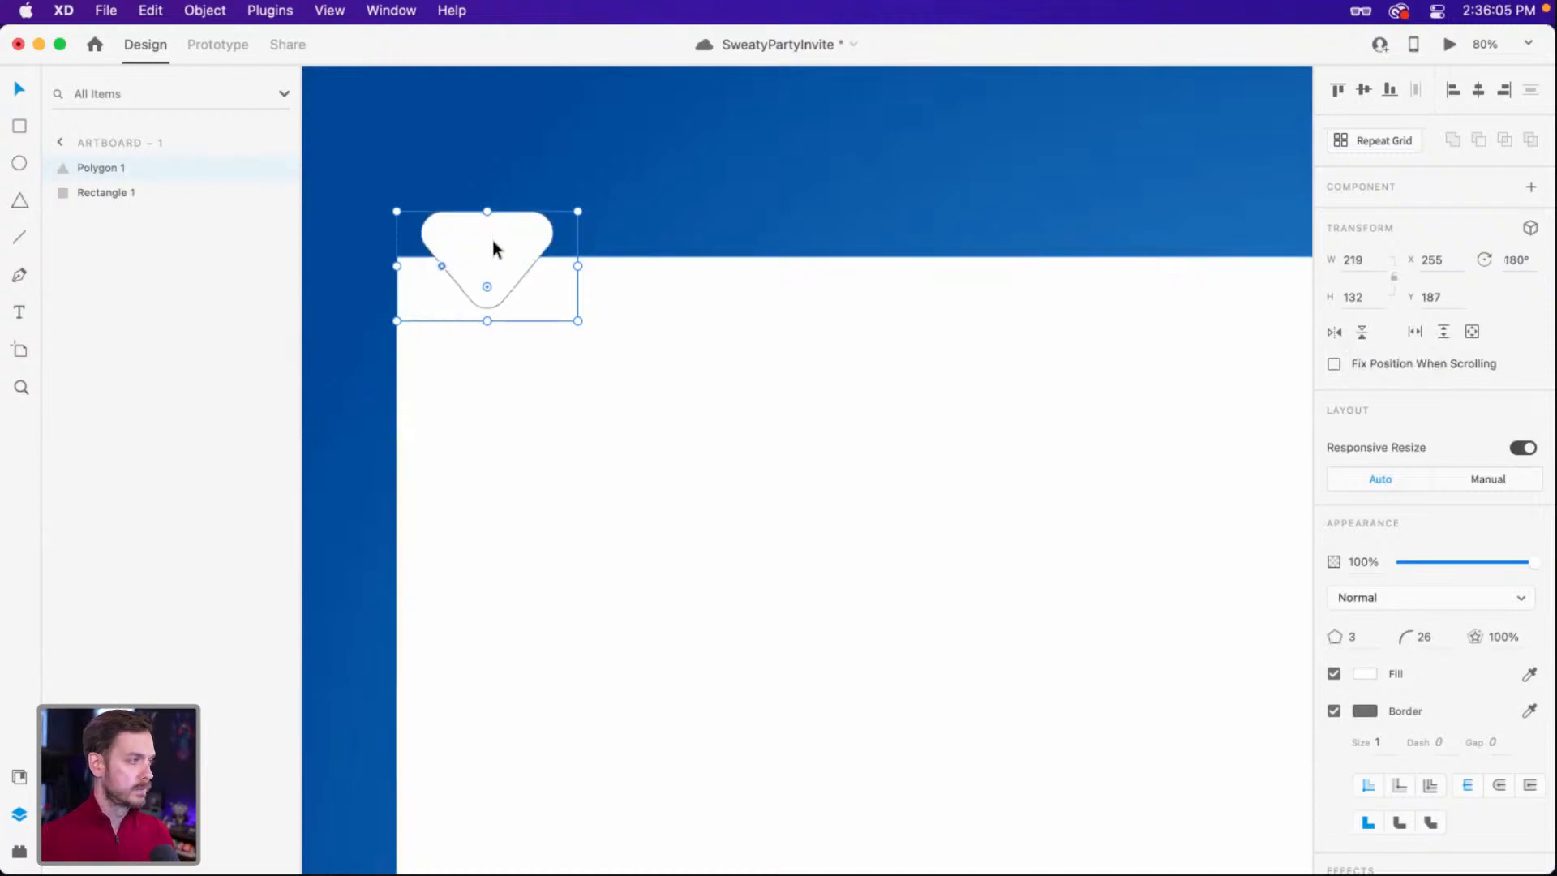
drag(495, 235, 495, 233)
Turn the inverted triangle into a Repeat Grid and extend it horizontally along the rectangle's top edge.
scroll(613, 290, down, 5)
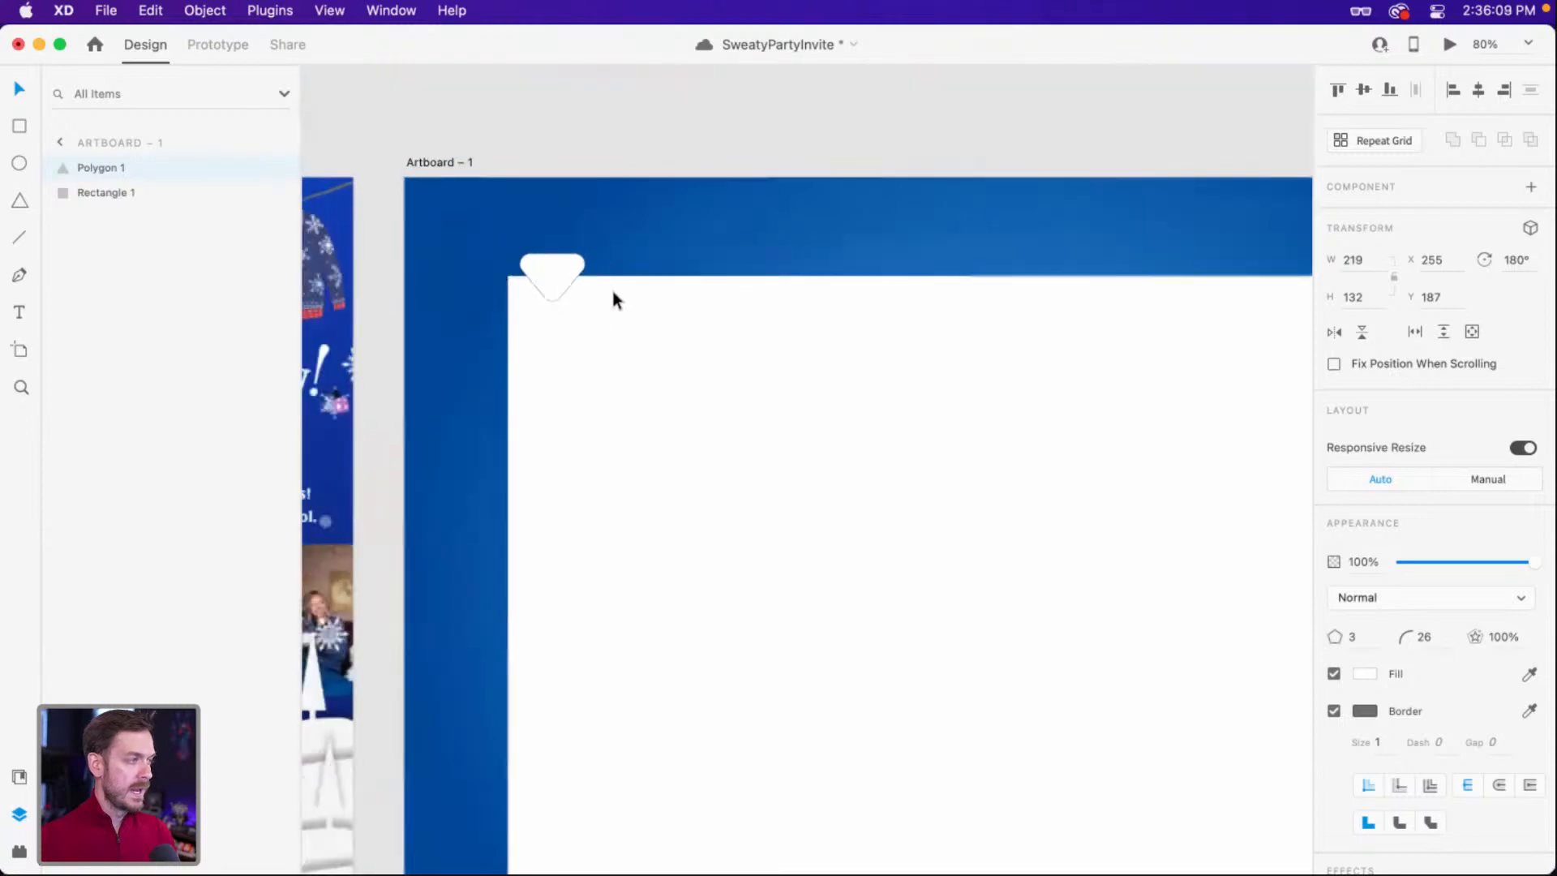
drag(737, 309, 647, 279)
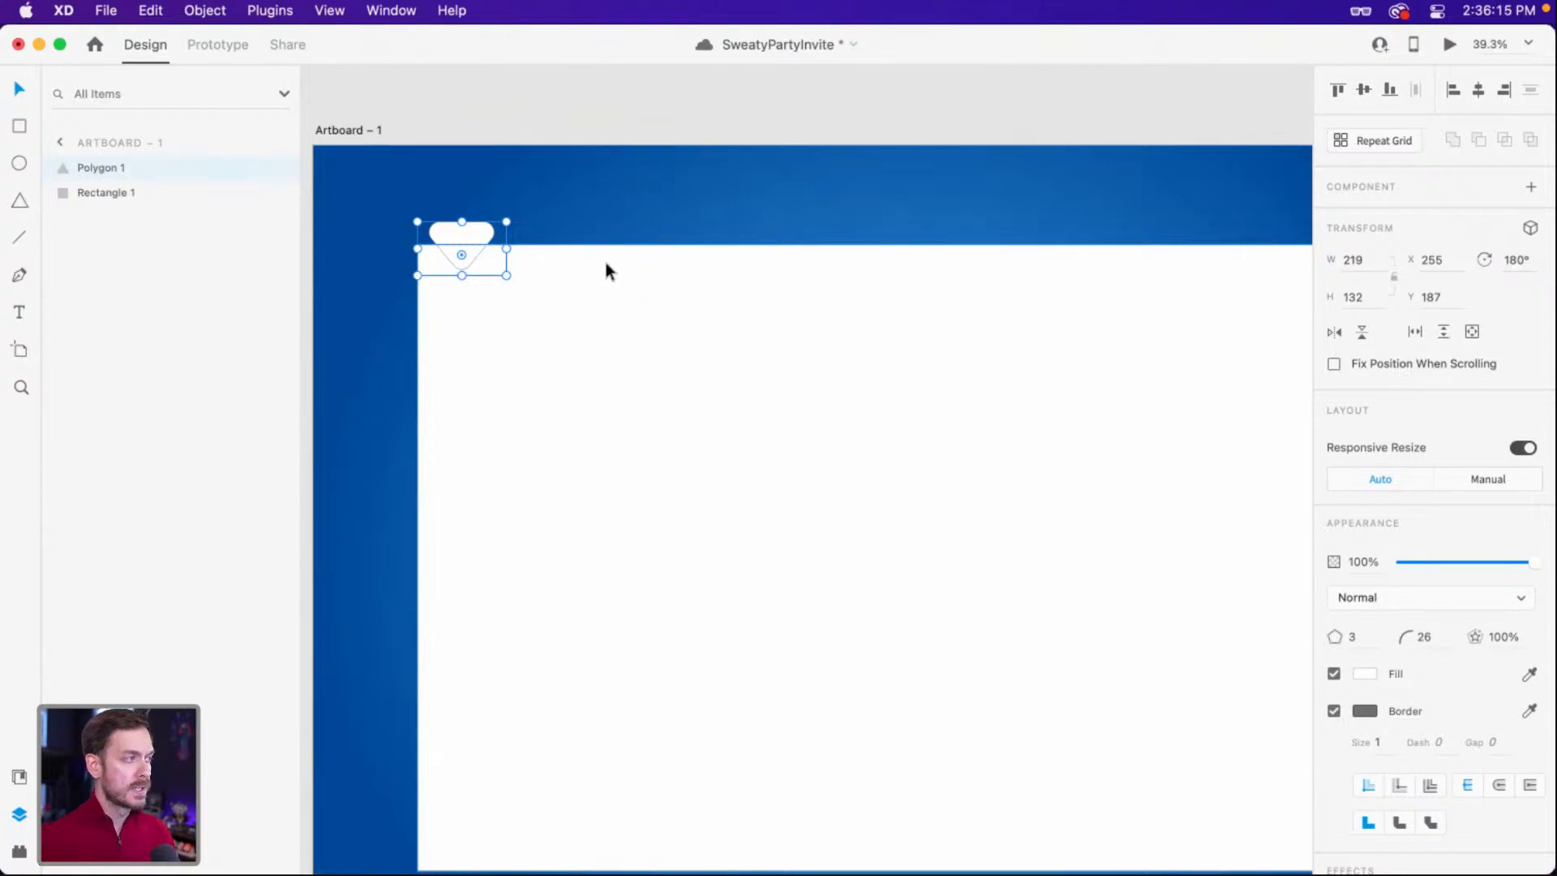
scroll(446, 234, up, 5)
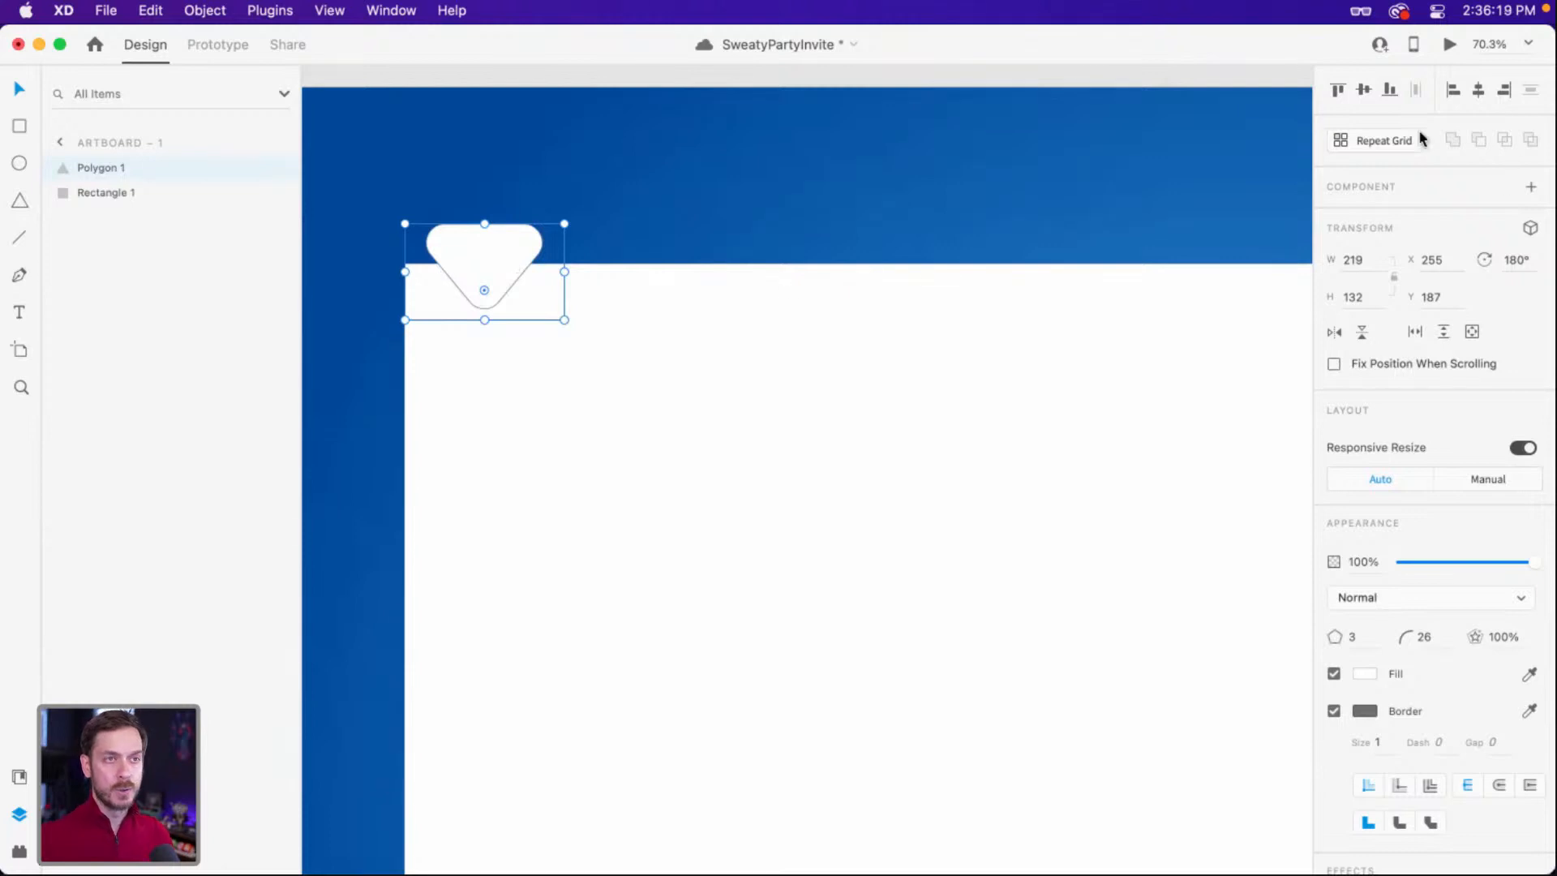
click(1389, 142)
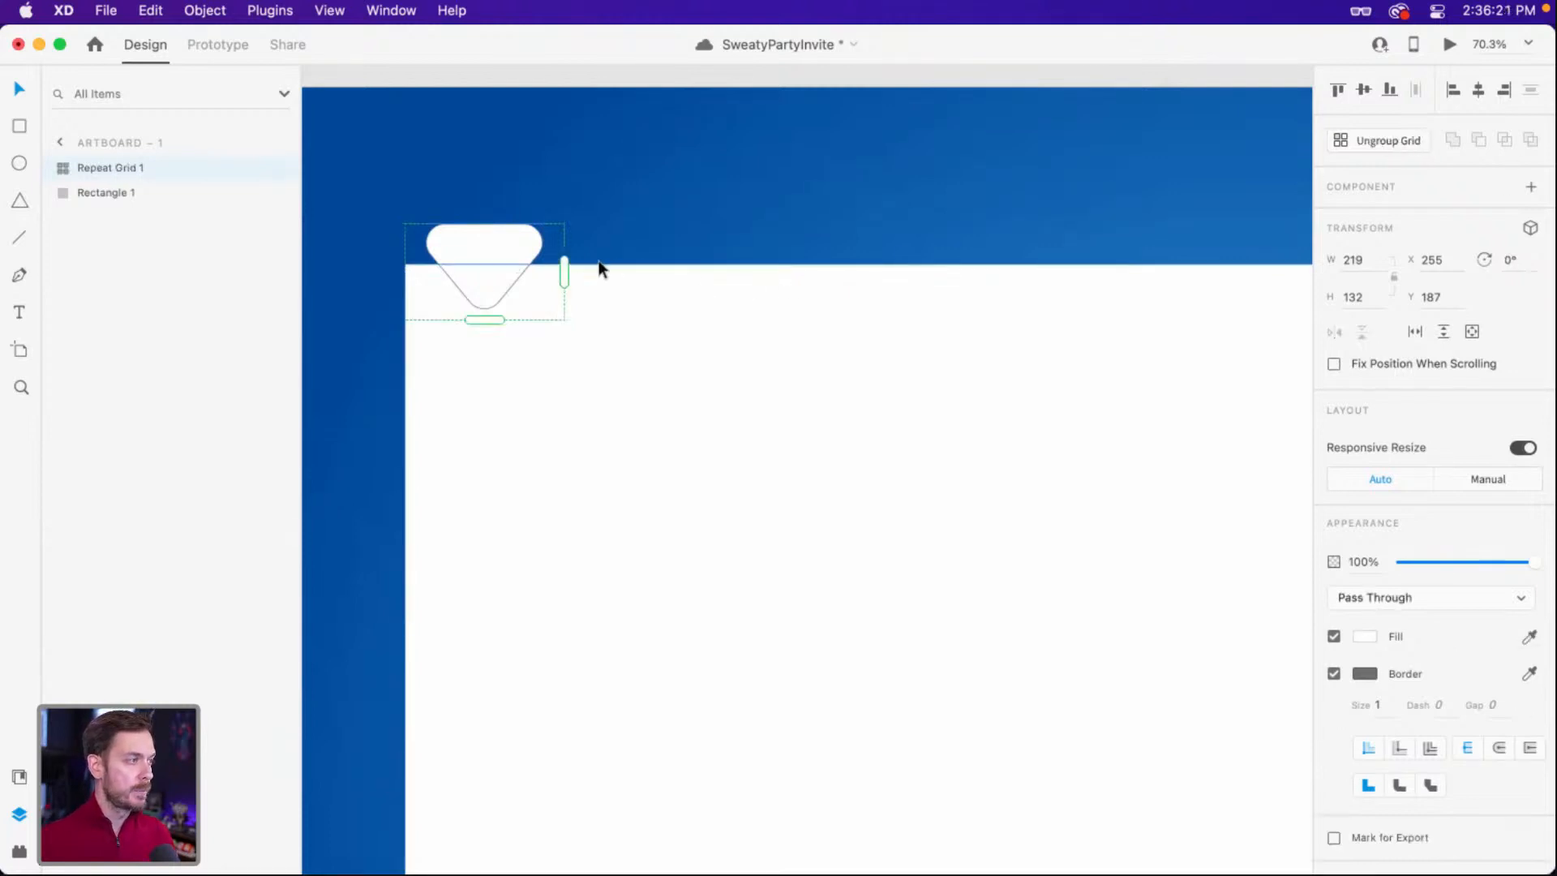
scroll(577, 272, down, 5)
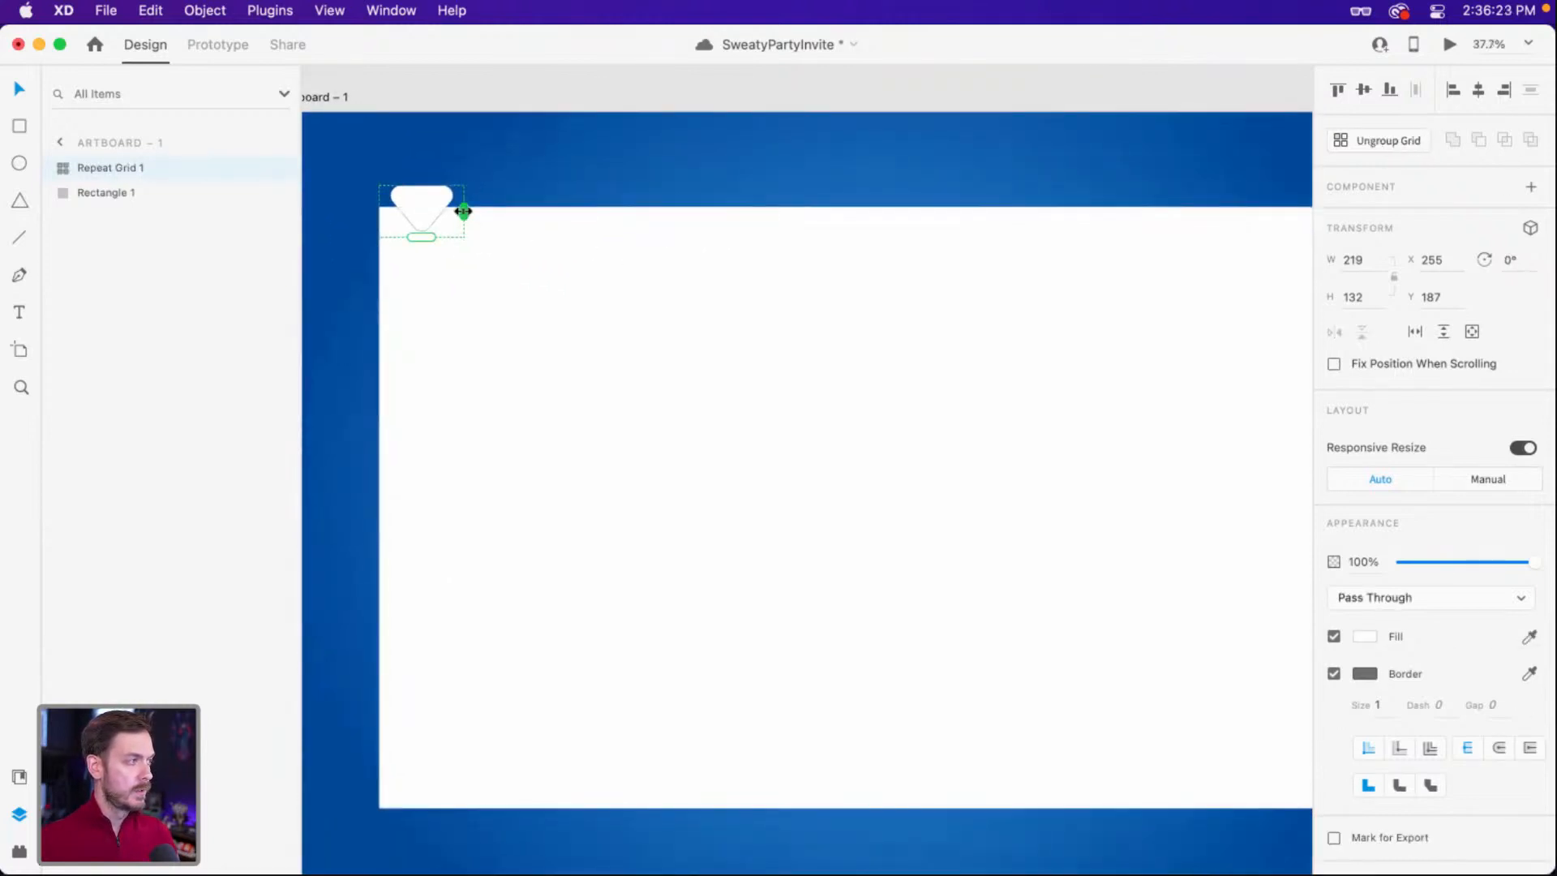
drag(462, 208, 868, 275)
Adjust the triangle row's spacing, trim it to about 2347 wide and centre it on the rectangle.
drag(730, 278, 897, 279)
key(super+z)
click(868, 284)
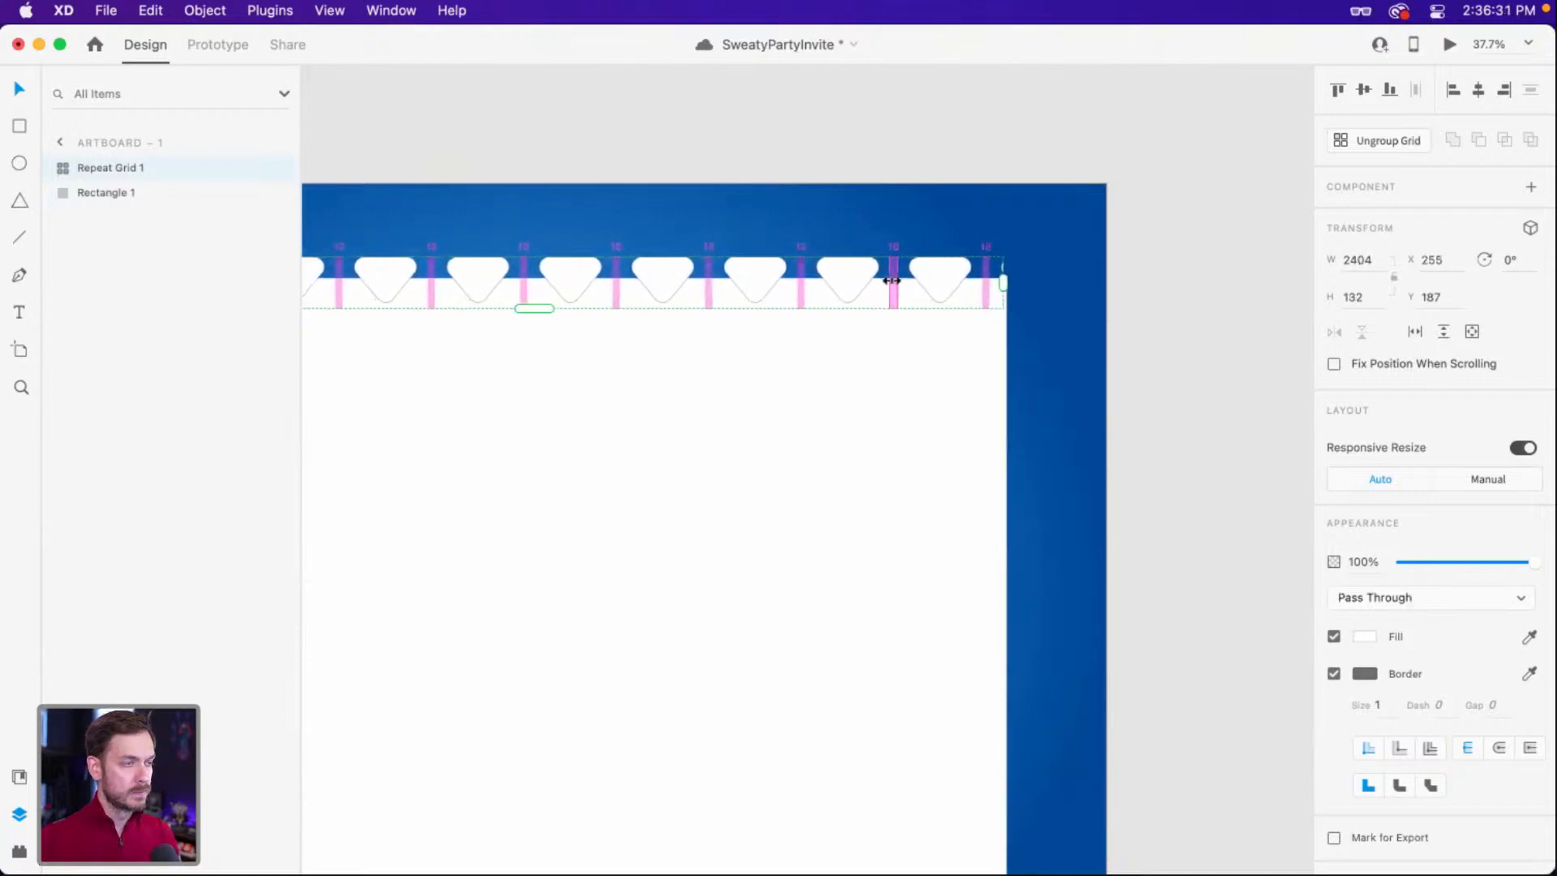
drag(1008, 283, 954, 283)
scroll(980, 291, left, 5)
scroll(981, 278, down, 3)
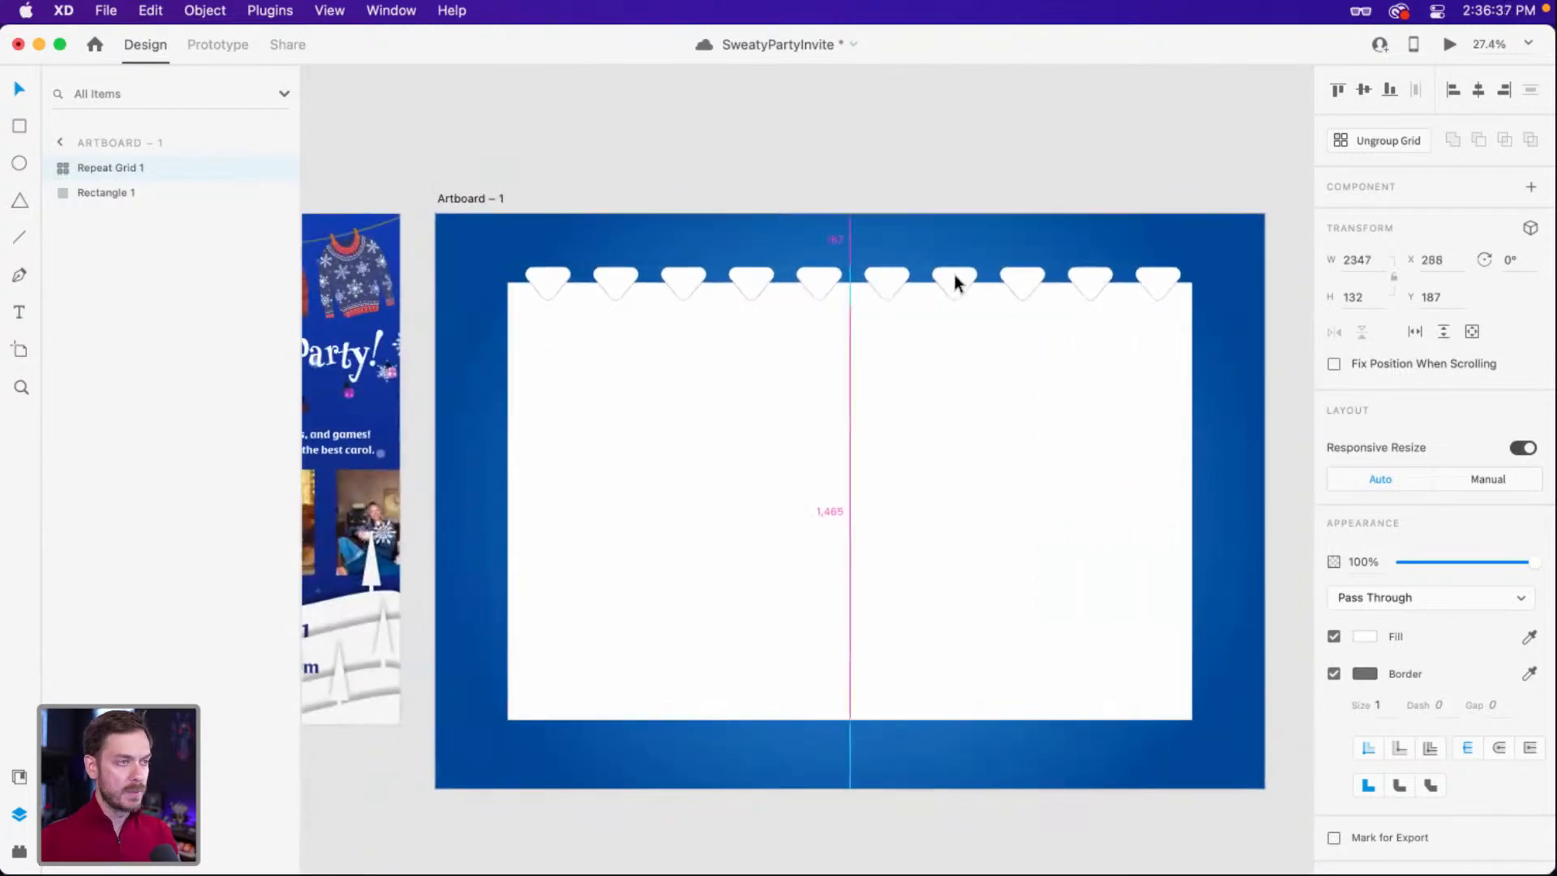
Duplicate the triangle Repeat Grid and flip the copy's triangles vertically so they point up.
scroll(892, 275, up, 5)
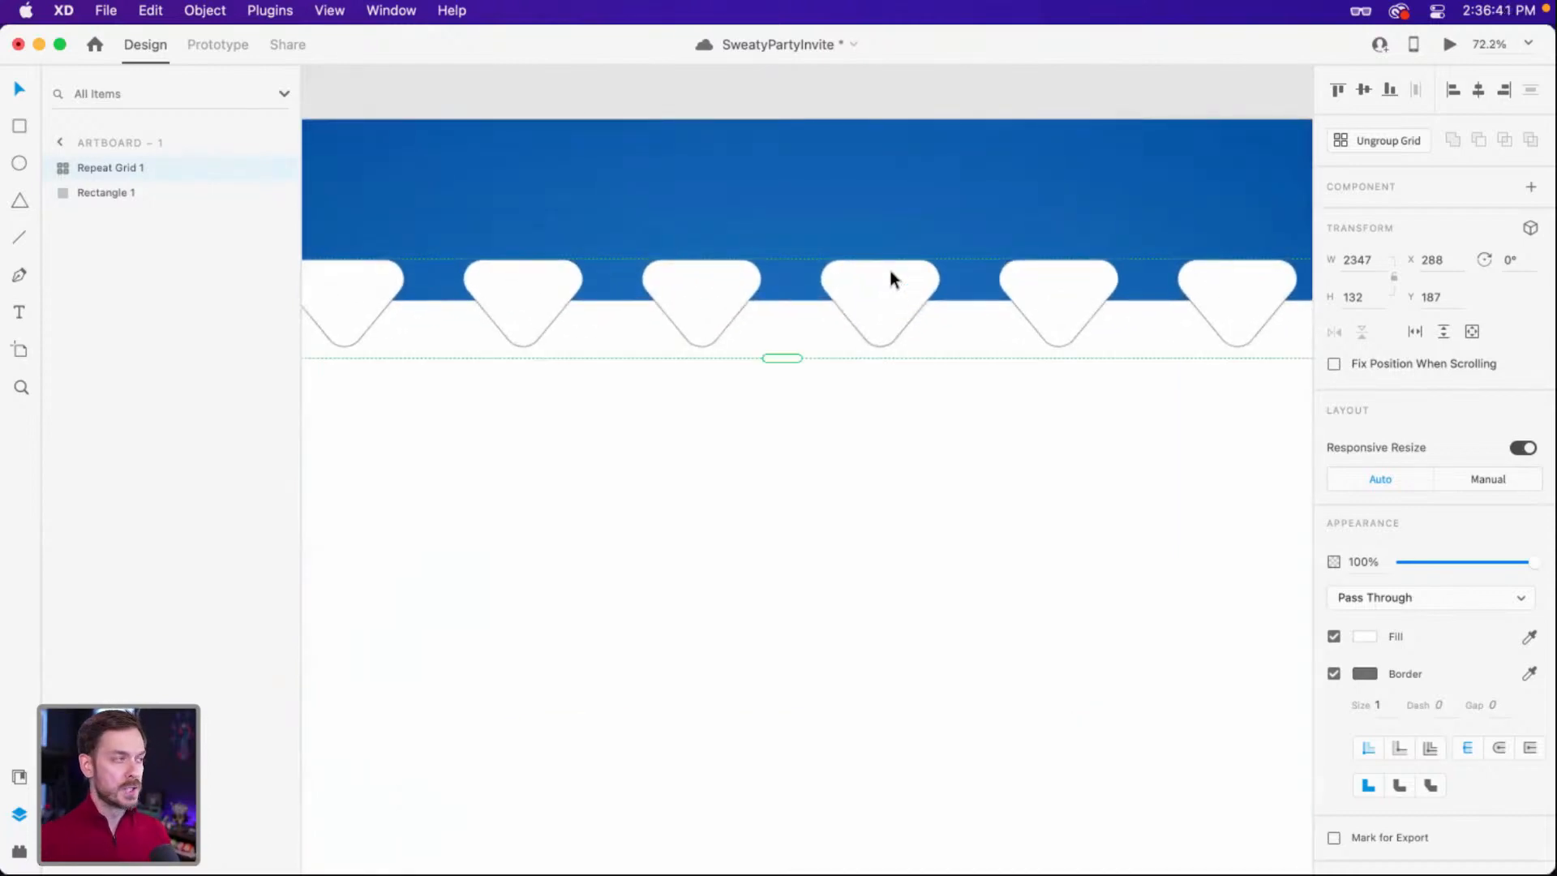
key(super+d)
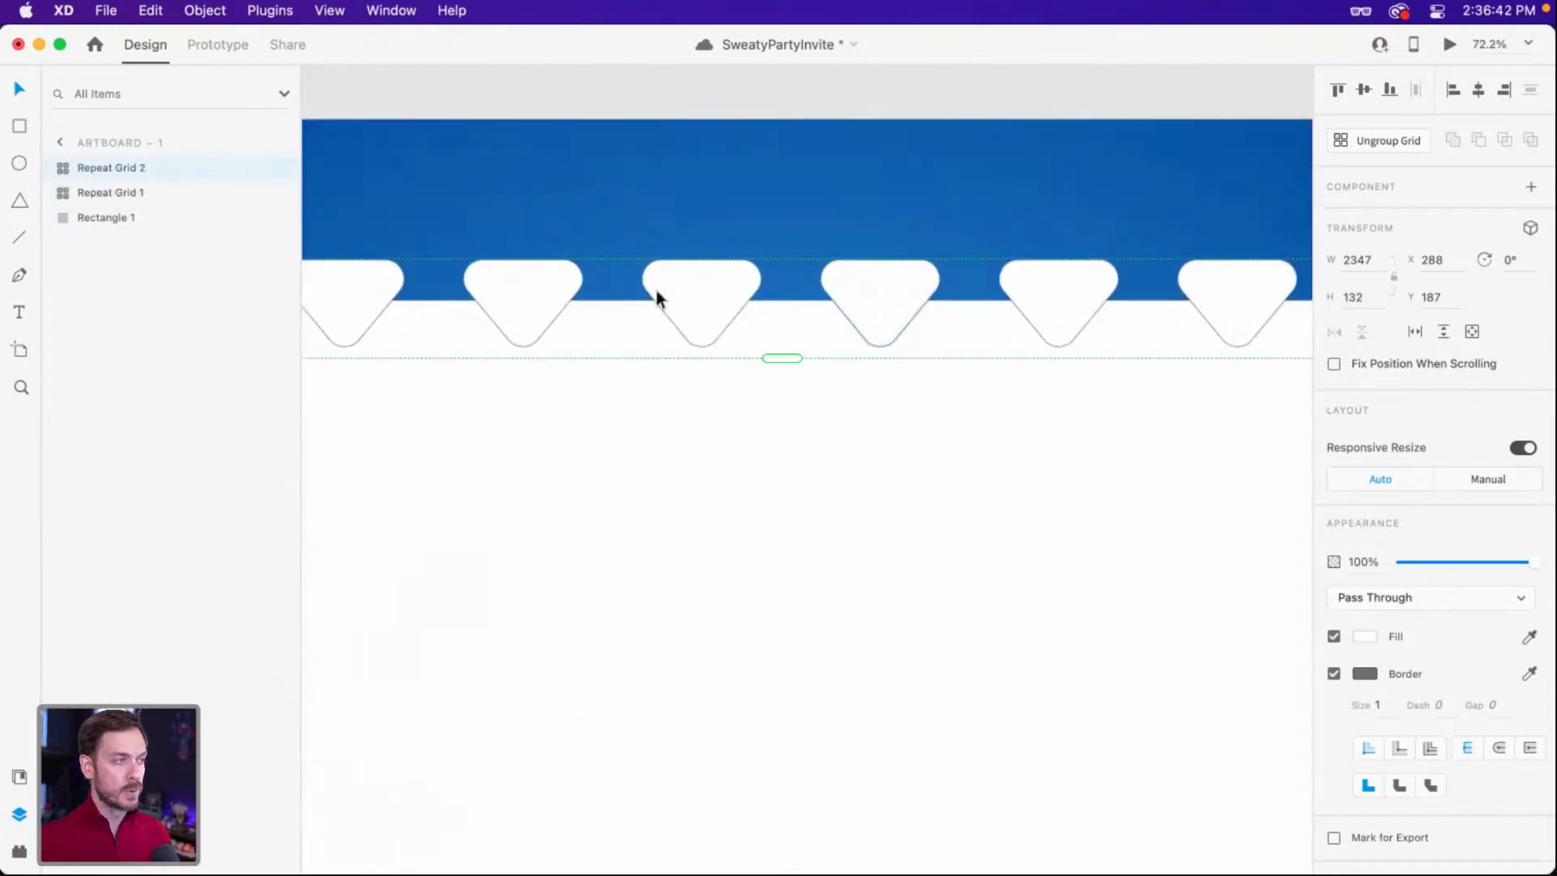
double_click(713, 300)
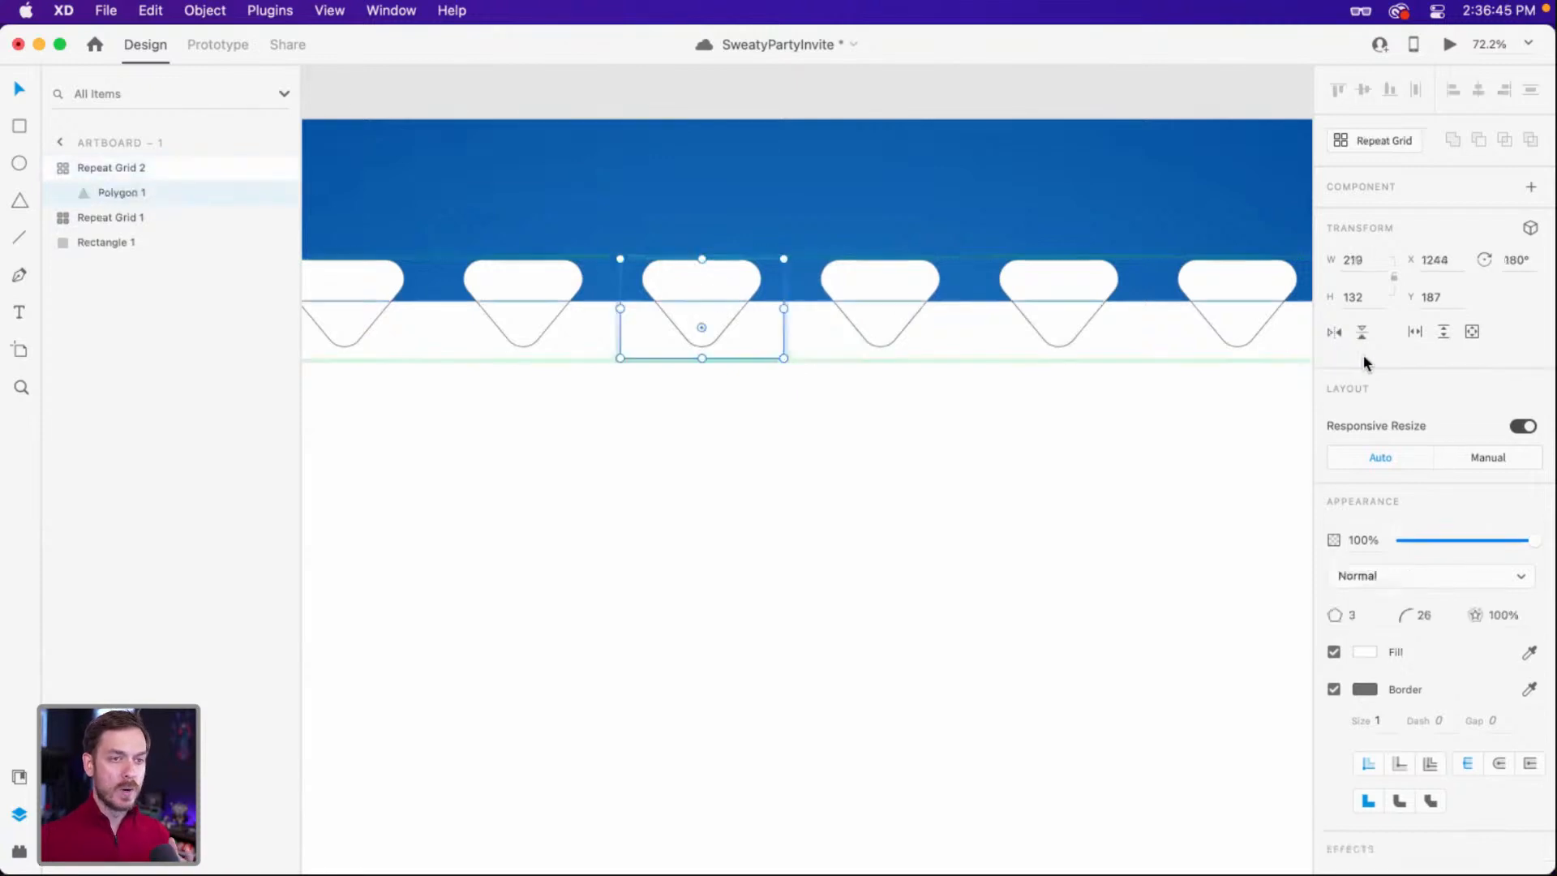
click(1362, 332)
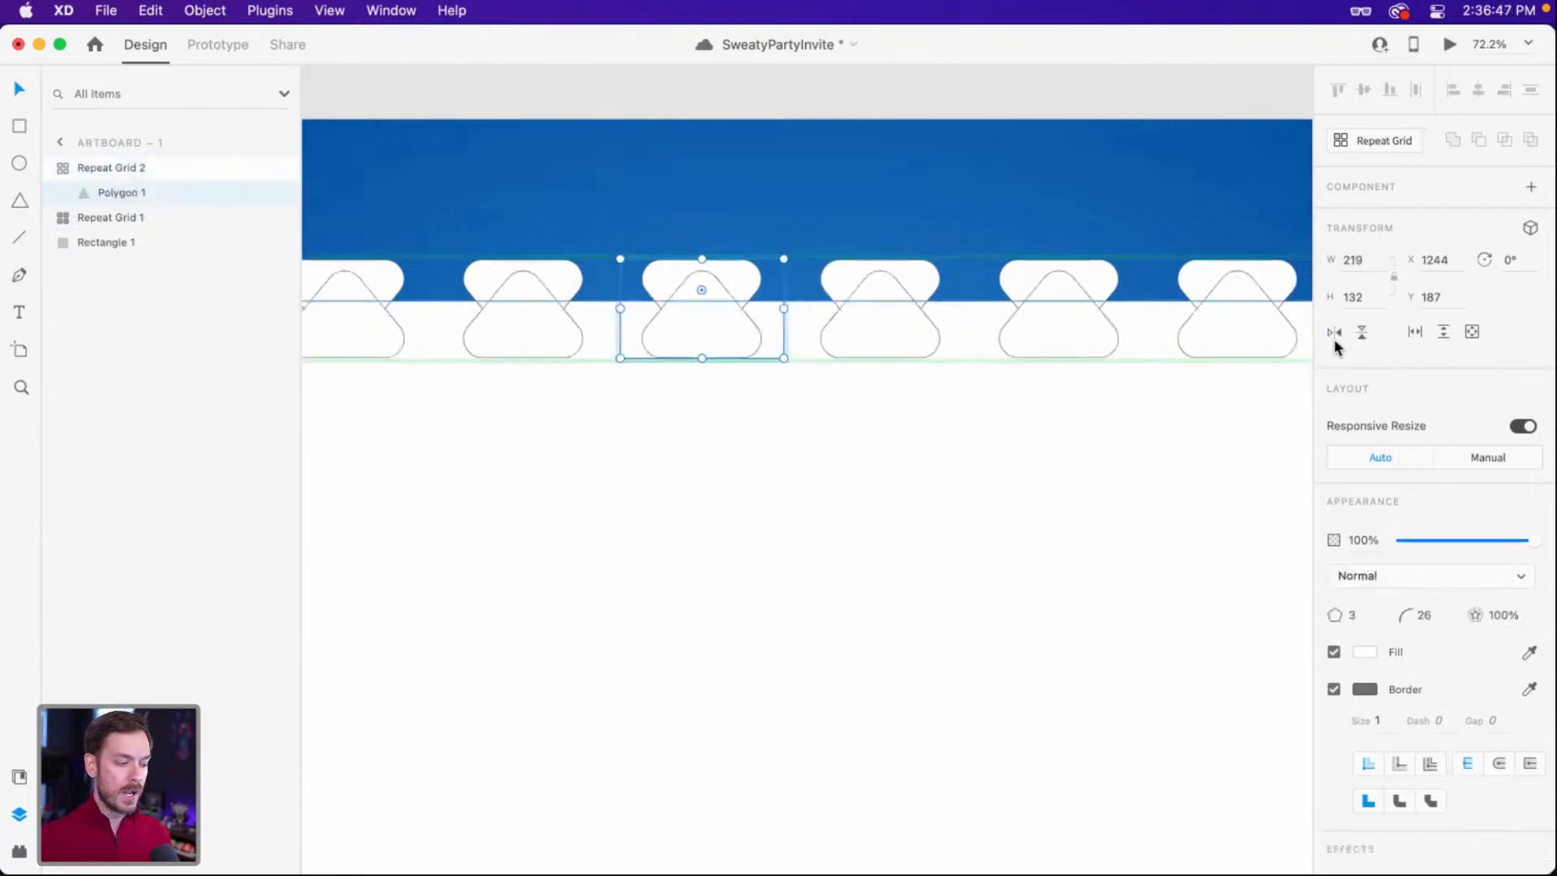
key(Escape)
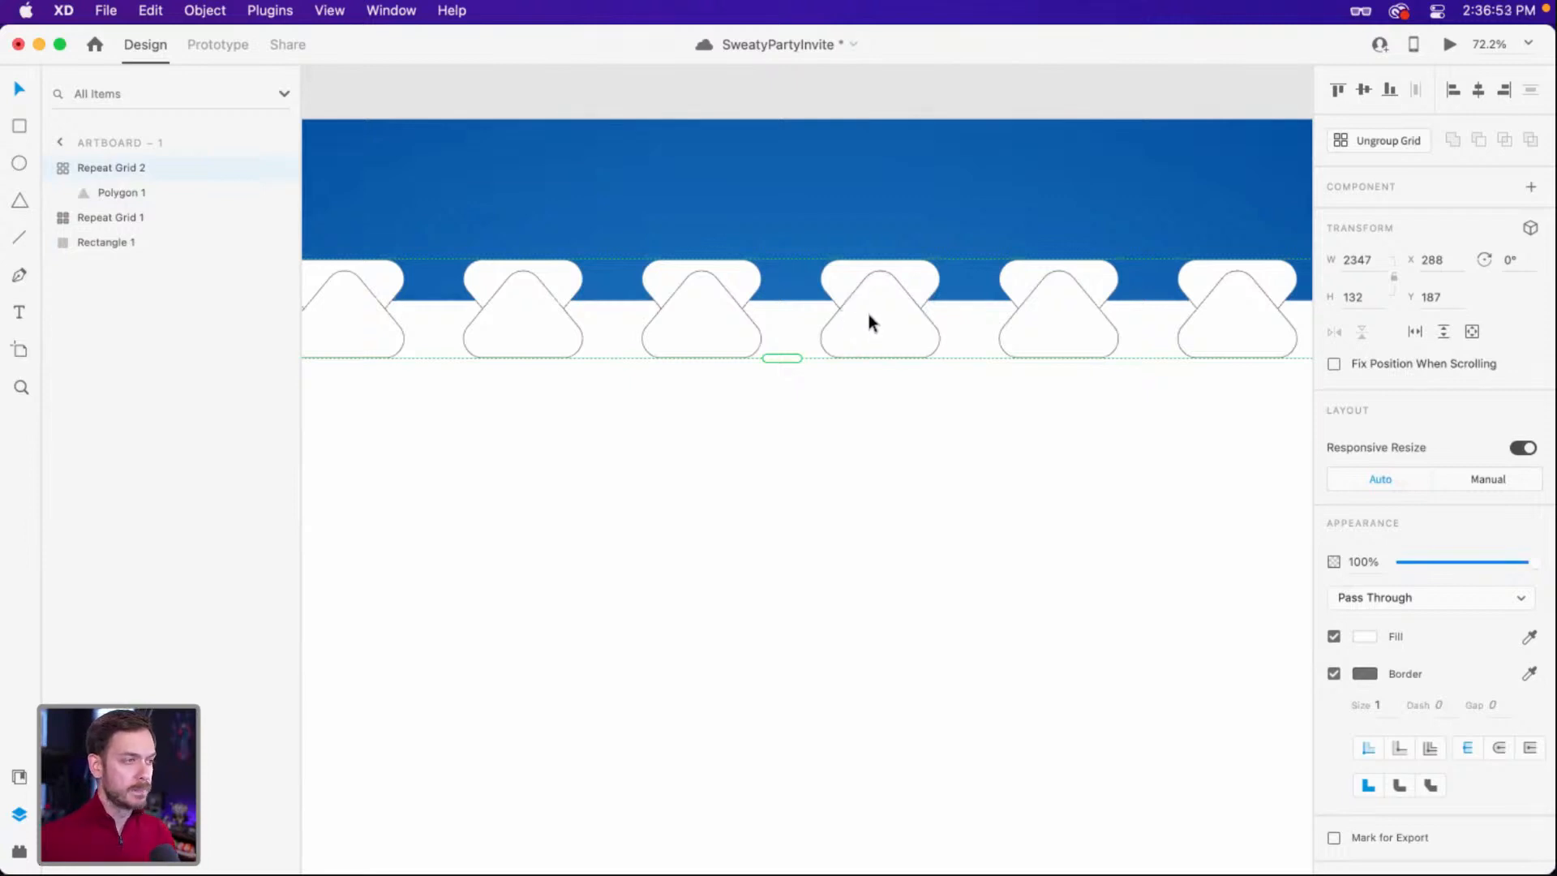
Offset the upright triangle row to X 408, Y 174 between the inverted ones and trim it to about 2137 wide.
drag(869, 313, 960, 300)
scroll(1019, 312, right, 5)
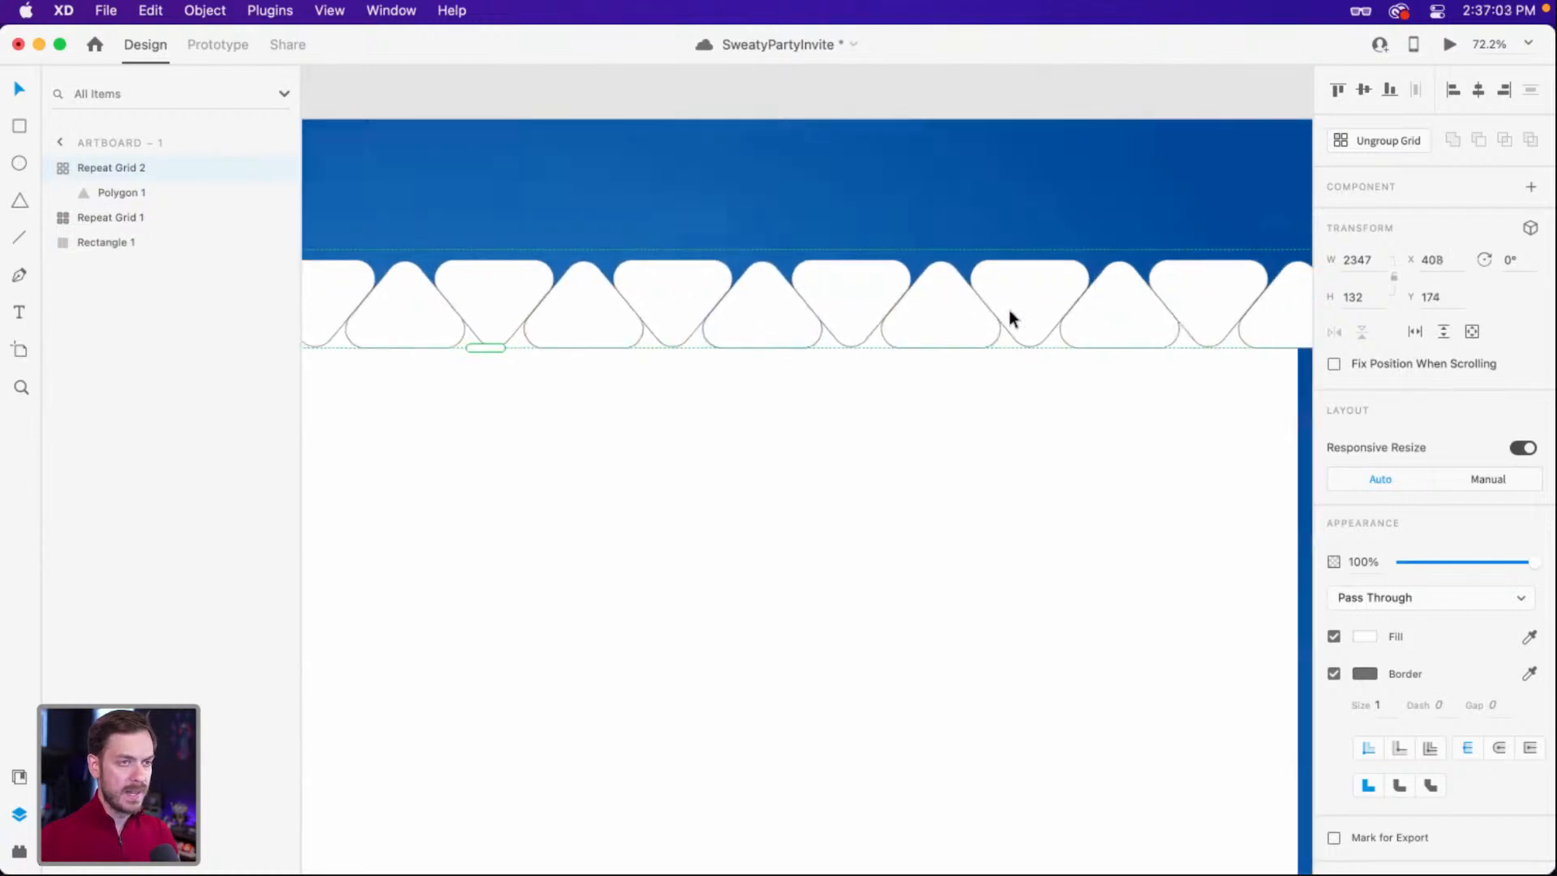
drag(1109, 299, 952, 302)
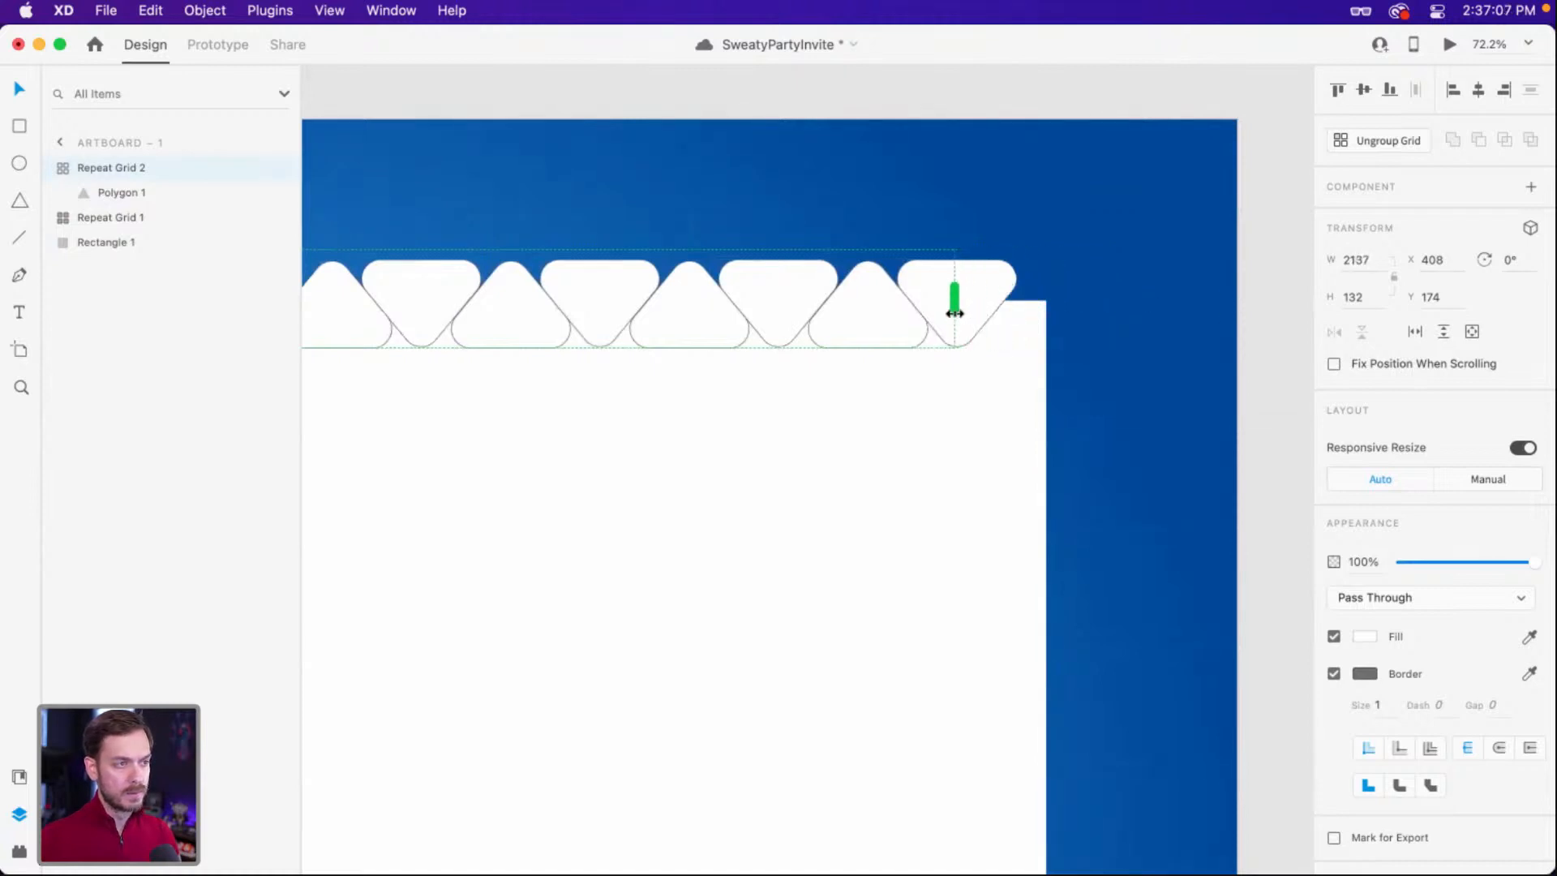
scroll(873, 309, left, 10)
scroll(861, 300, left, 2)
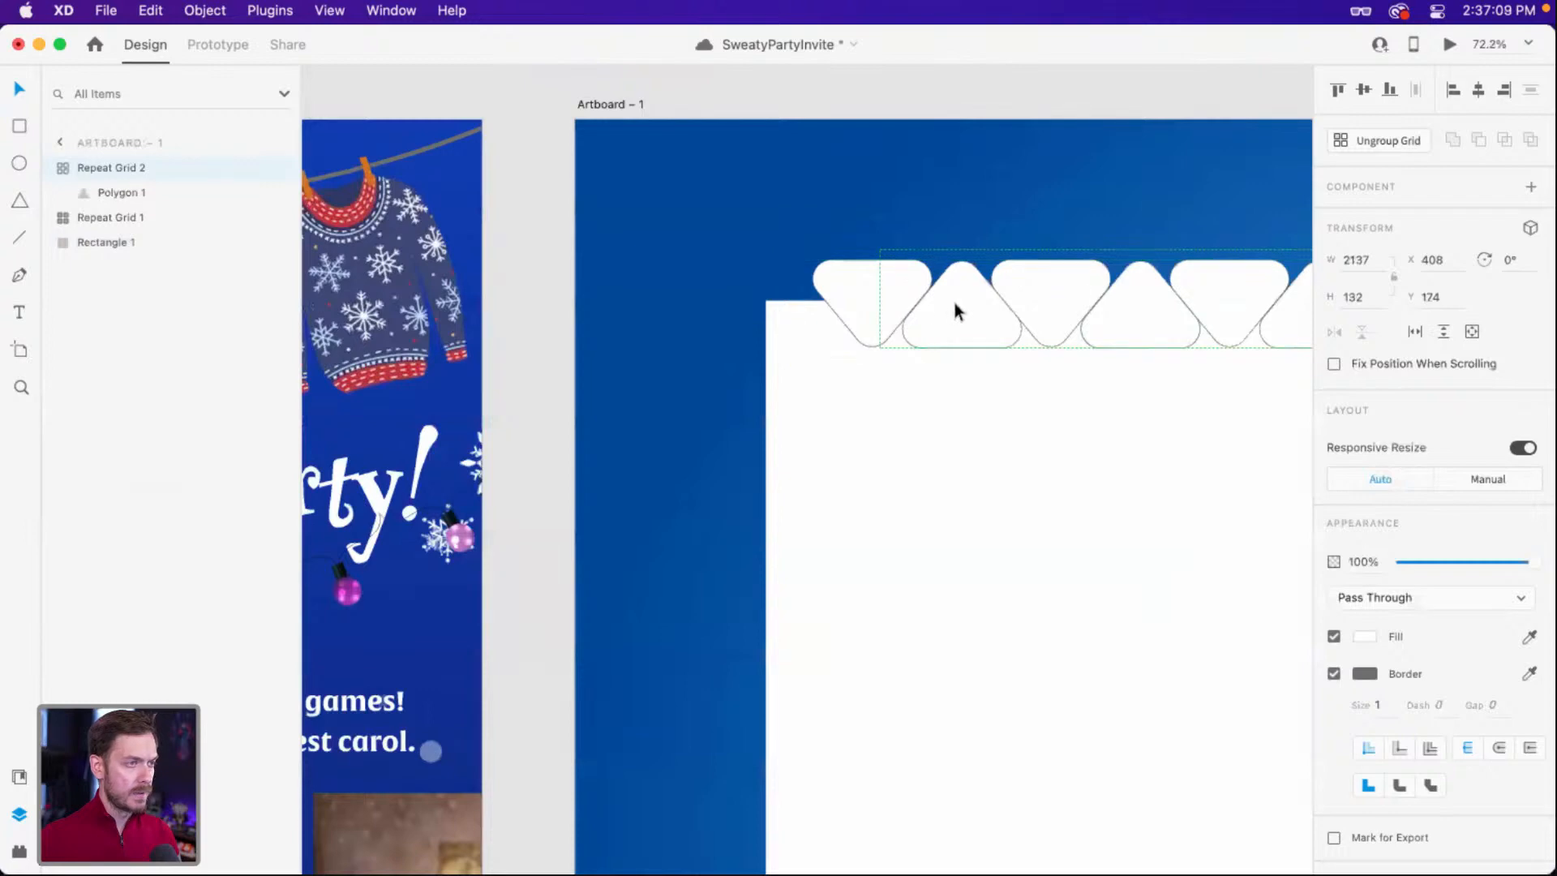
scroll(952, 303, right, 2)
scroll(946, 306, right, 7)
scroll(940, 302, down, 5)
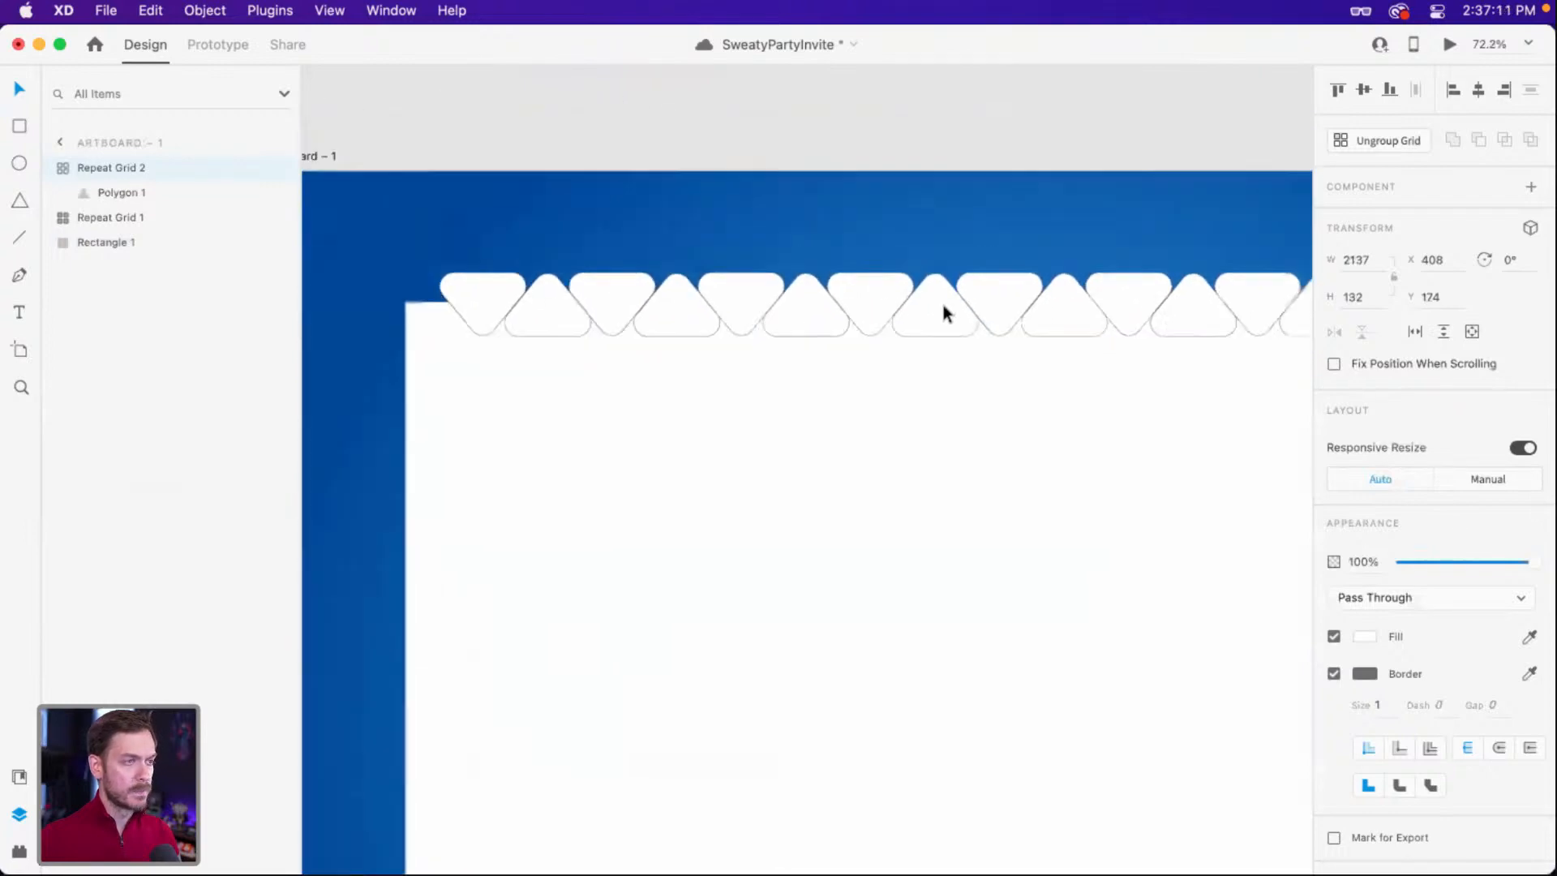
click(1034, 181)
drag(1079, 244, 927, 151)
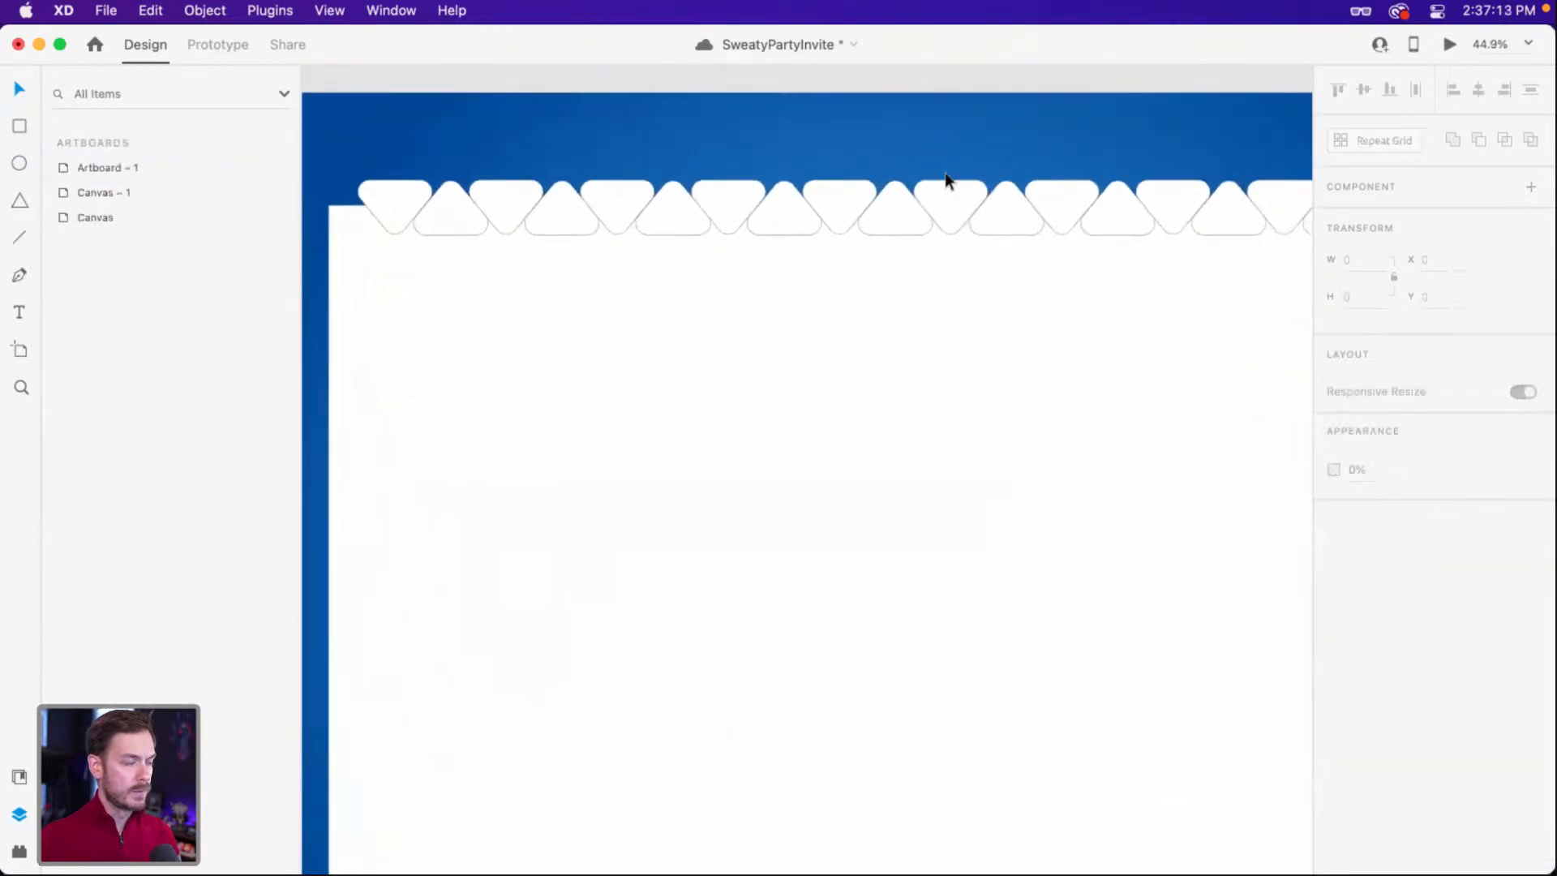
scroll(962, 268, down, 1)
drag(962, 267, 938, 270)
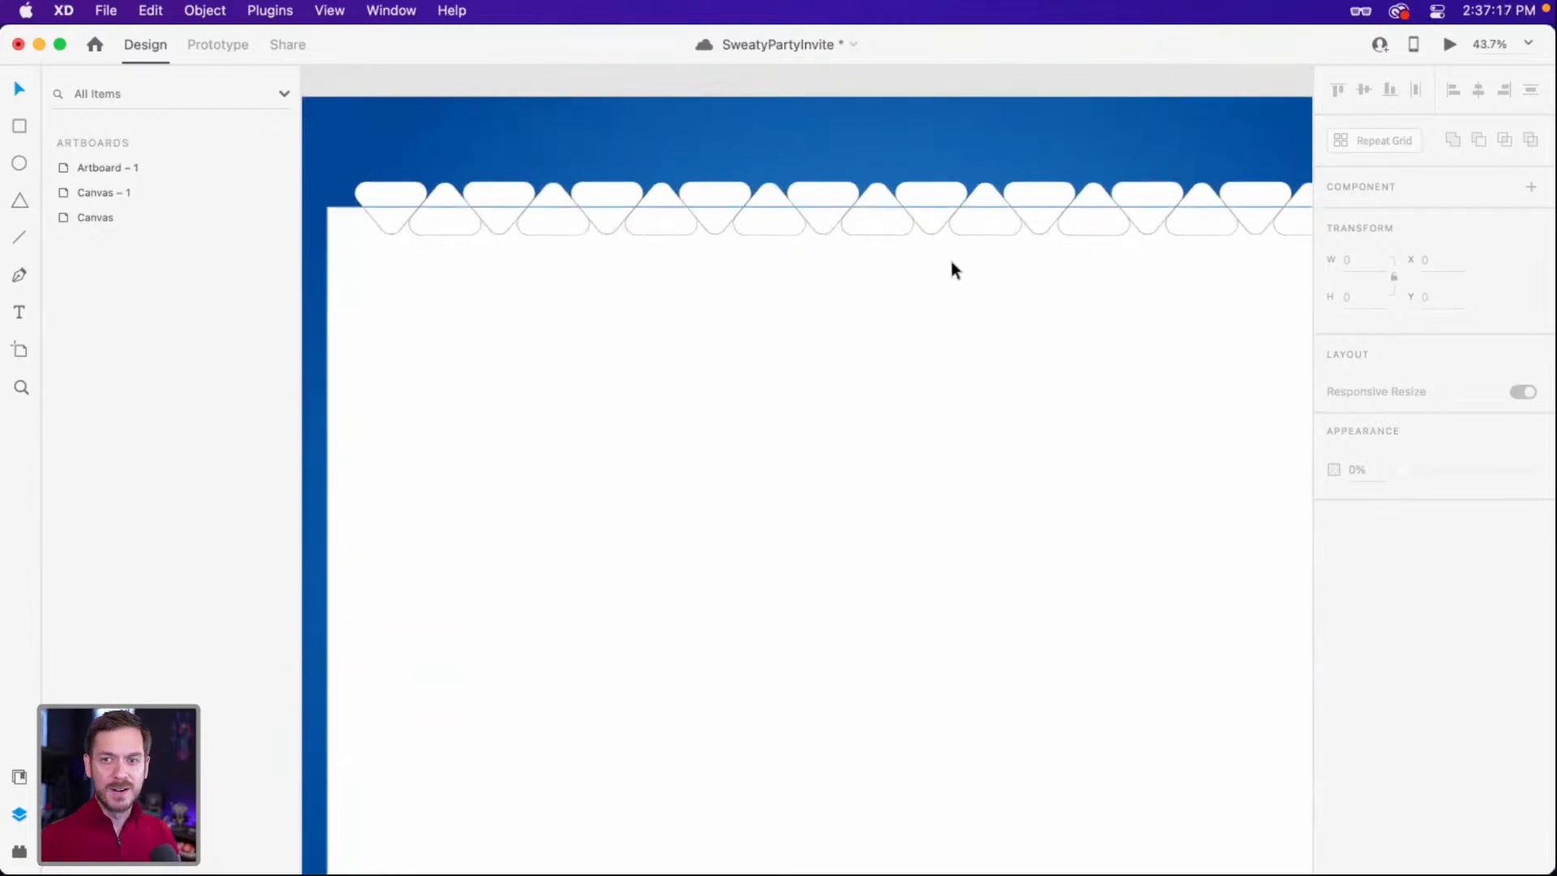
Subtract the inverted triangle row from the large white rectangle to cut notches along its top edge.
click(877, 231)
scroll(855, 229, up, 5)
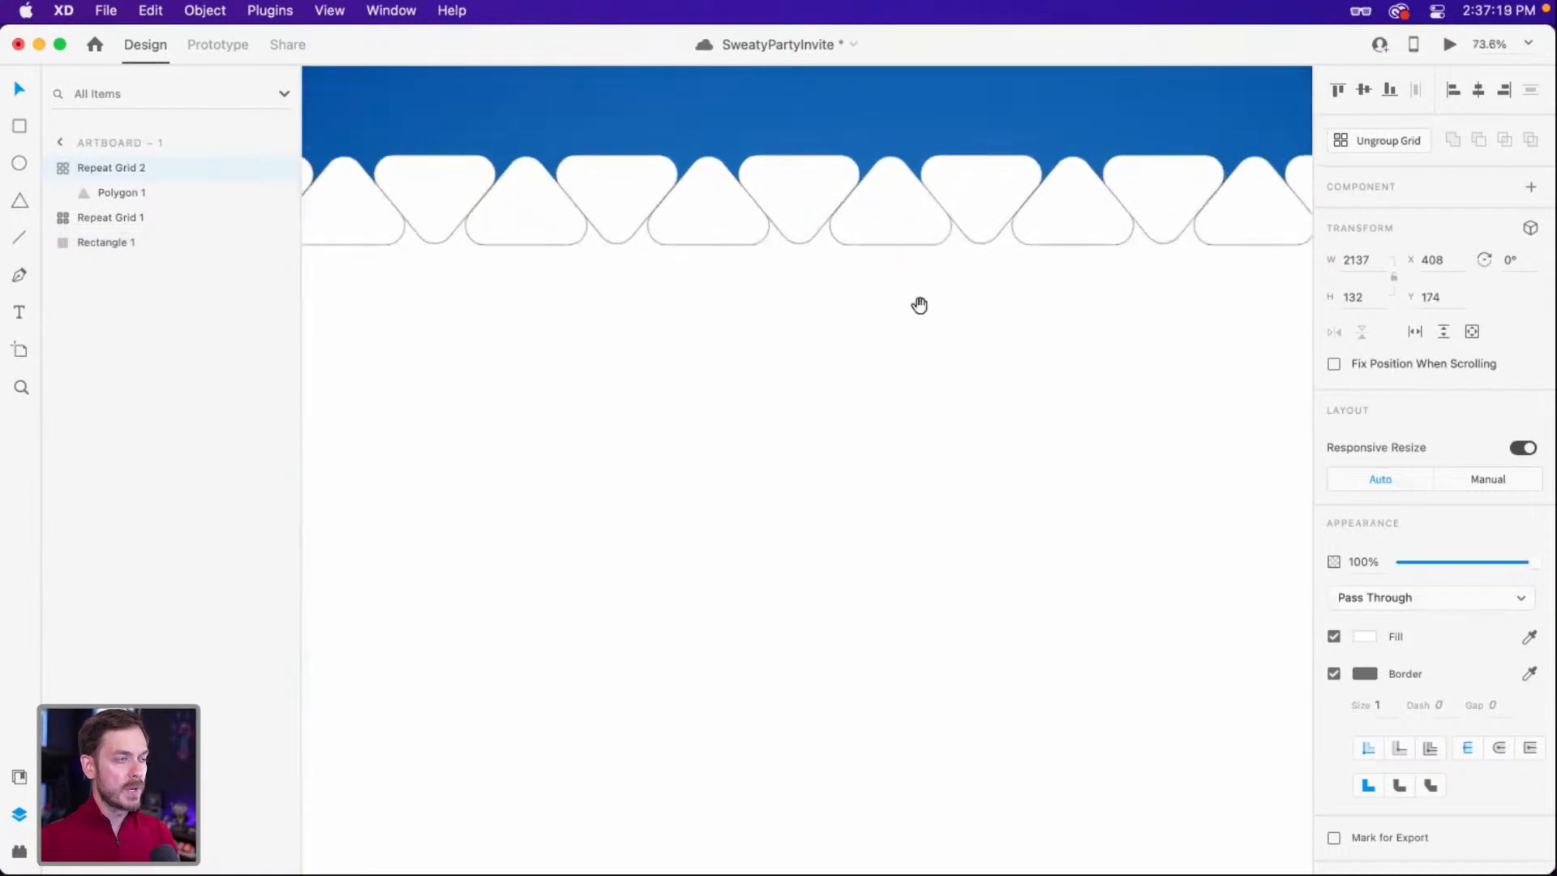
drag(919, 304, 881, 363)
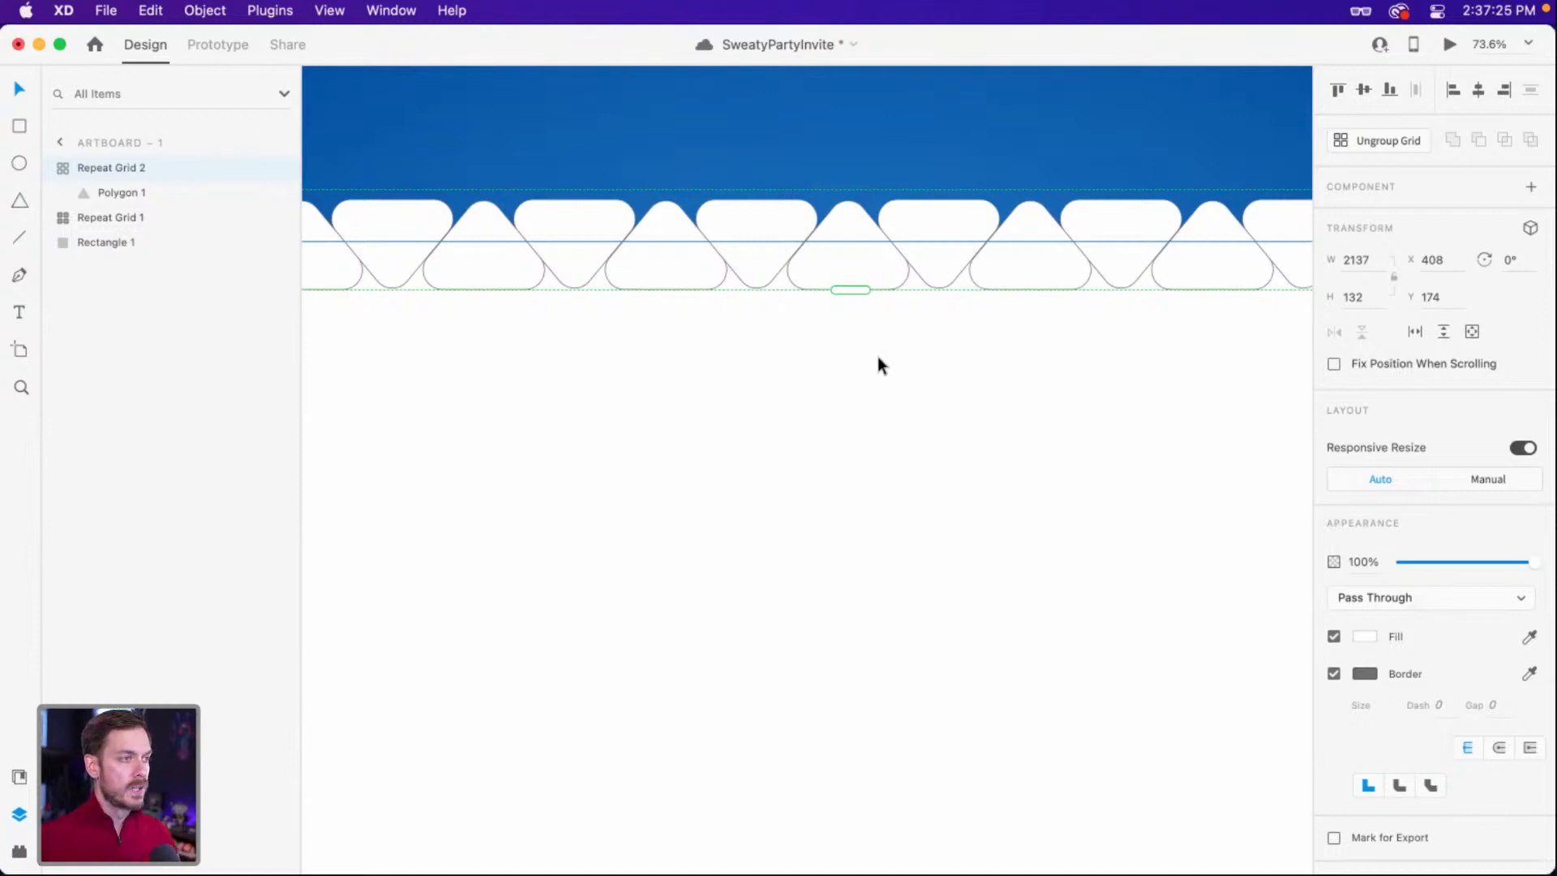
click(877, 357)
mouse_move(774, 220)
mouse_down()
mouse_move(820, 201)
mouse_move(820, 233)
mouse_move(784, 205)
mouse_up()
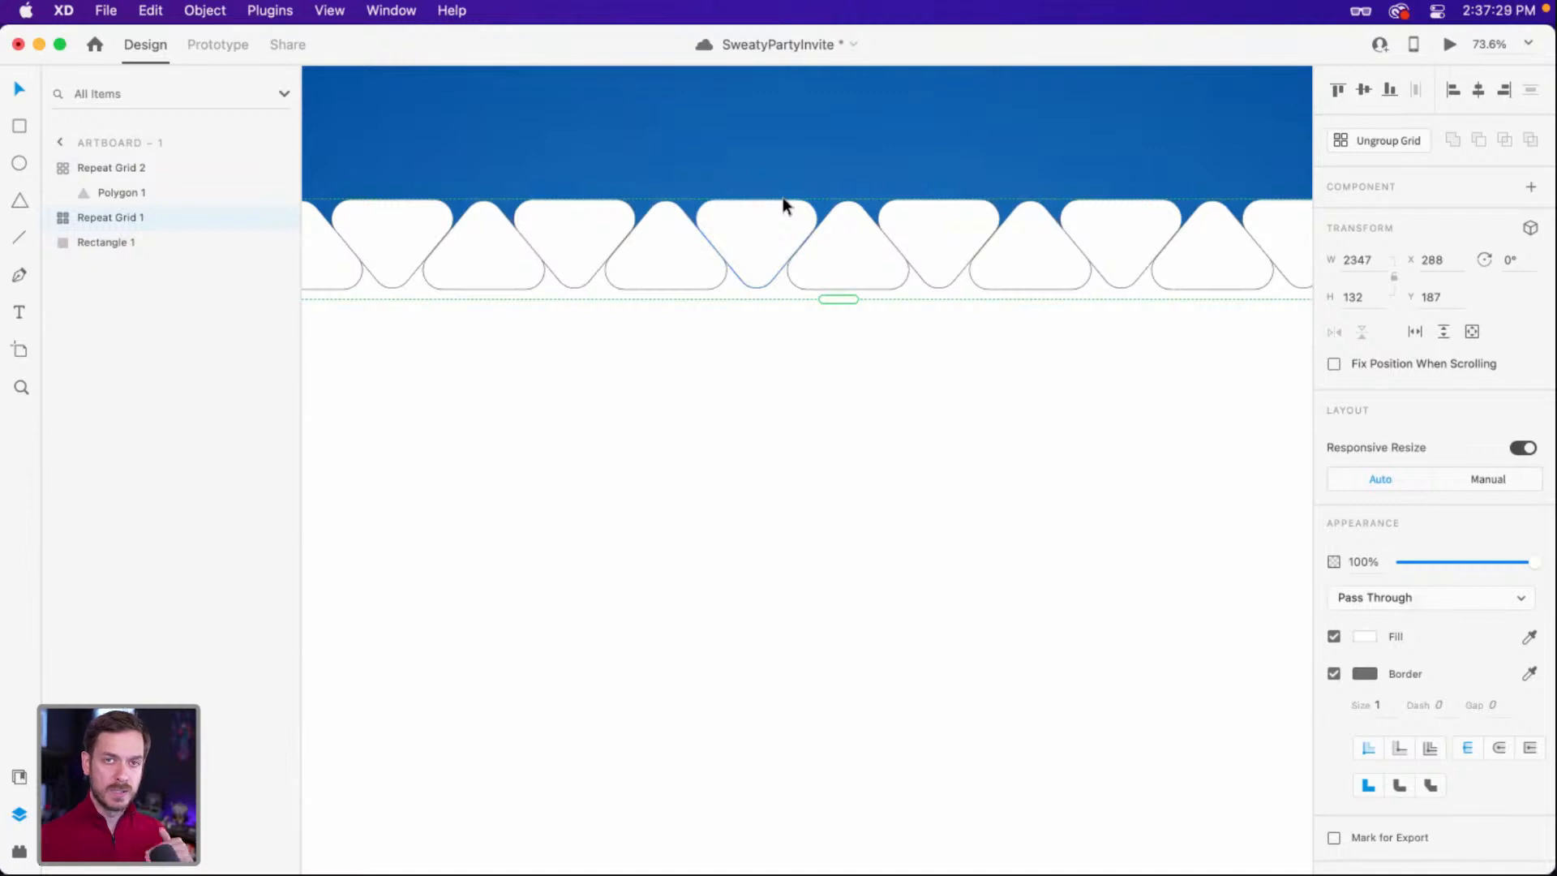
shift+click(866, 430)
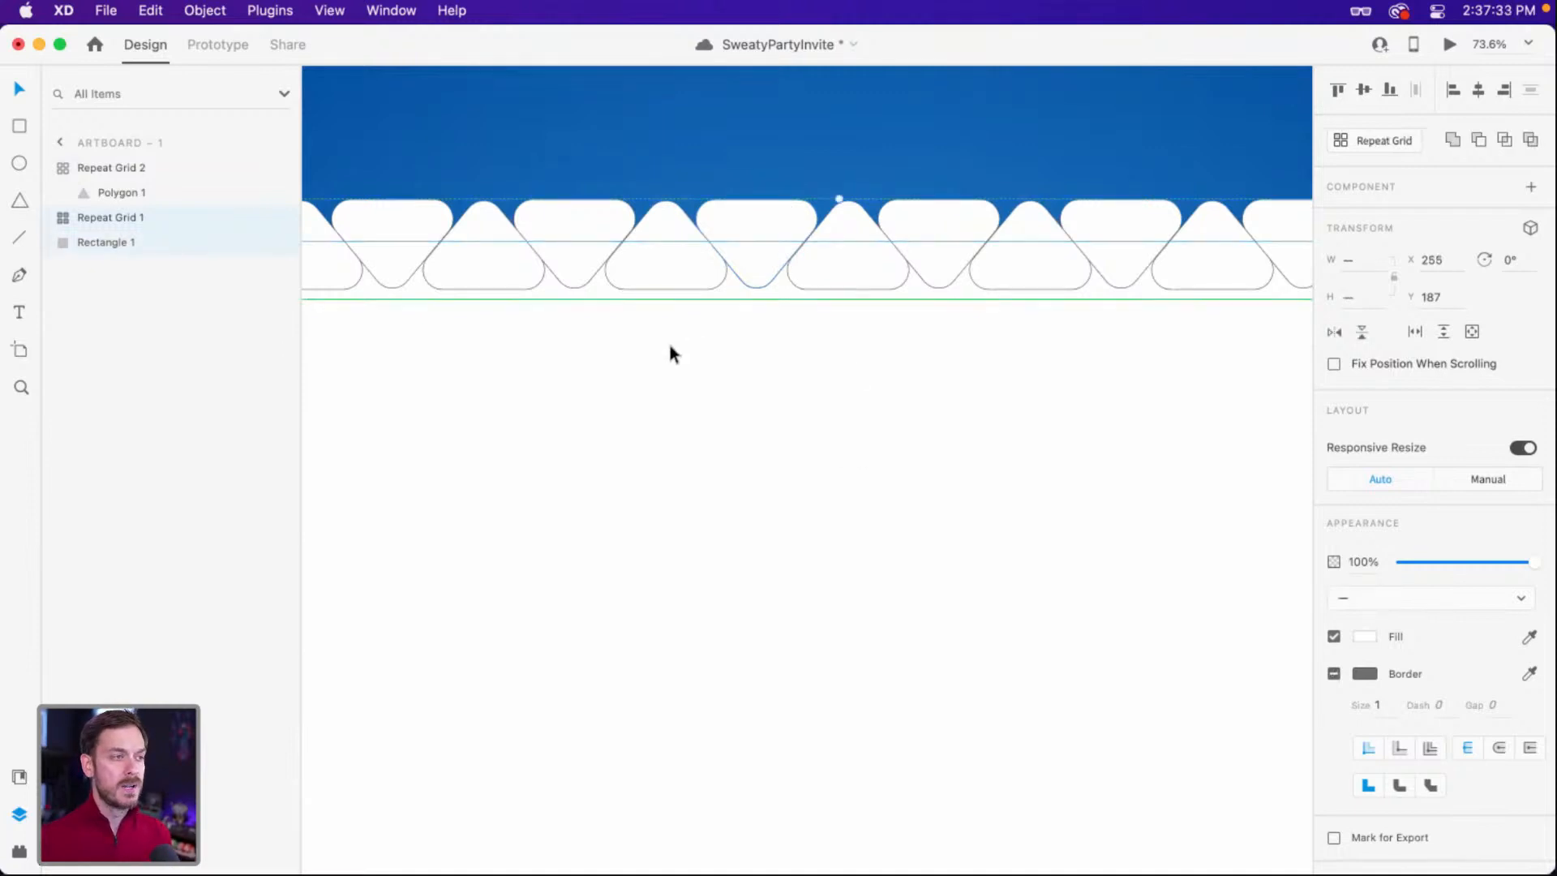
click(1477, 140)
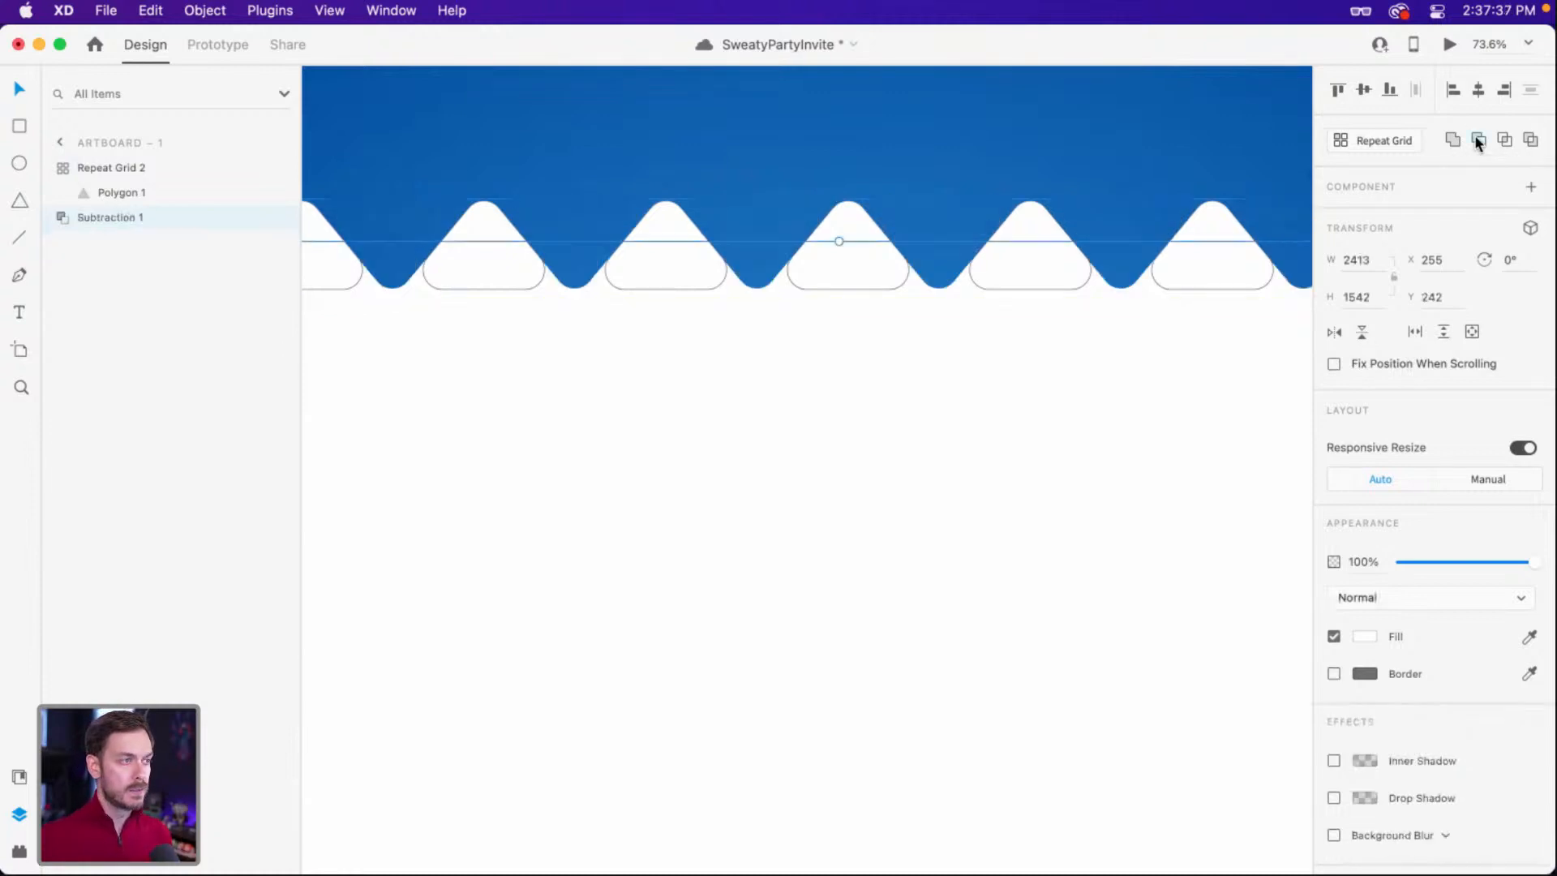
Unite the upright triangle row with the notched rectangle, and undo both the union and the subtraction.
click(836, 270)
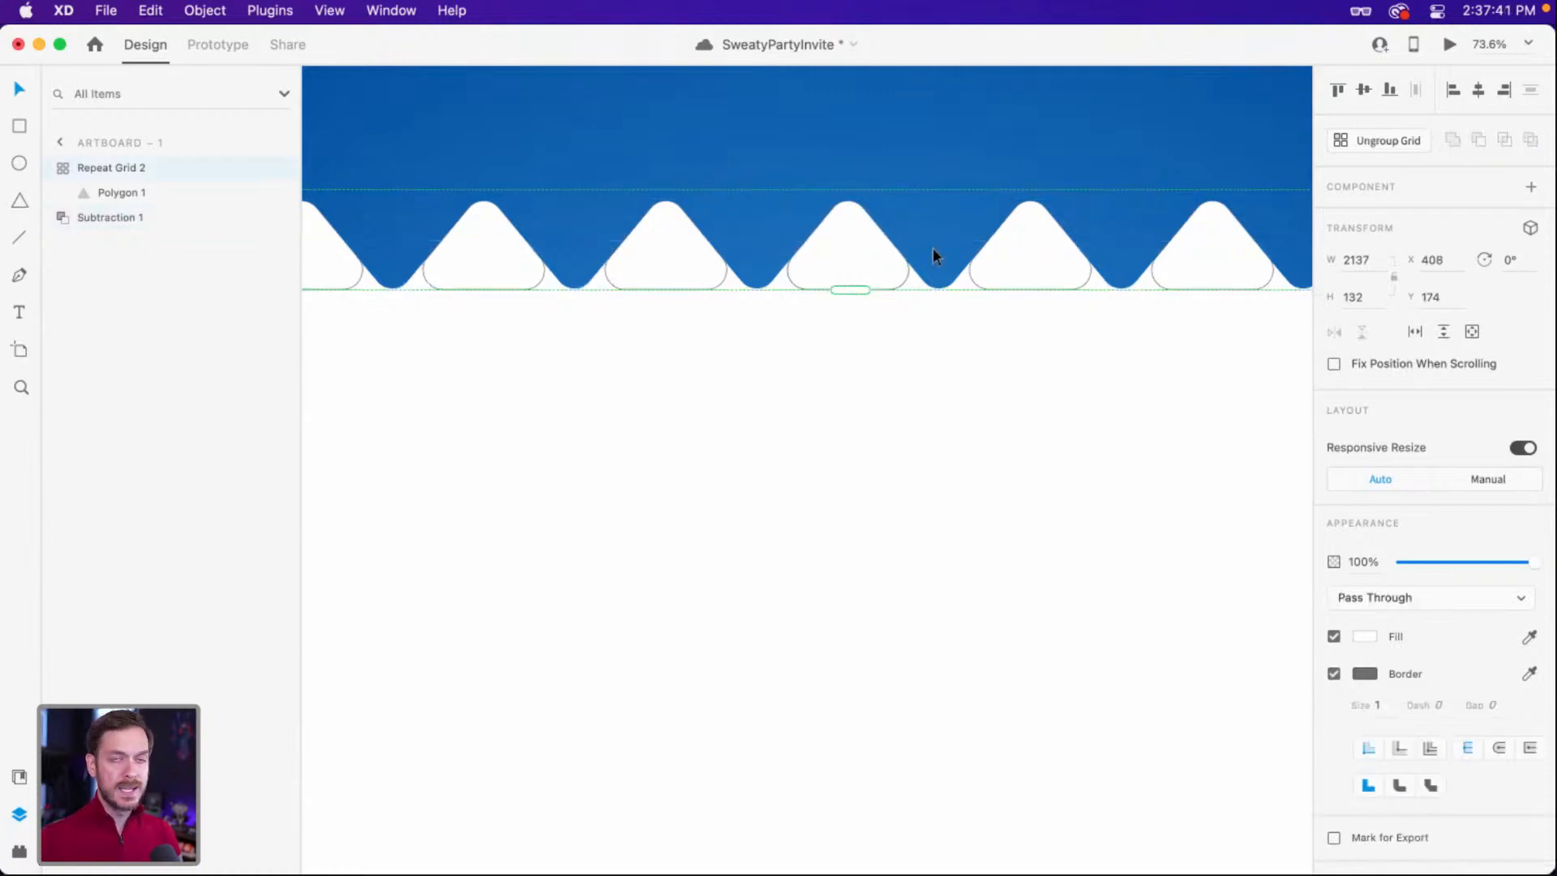
key(super+a)
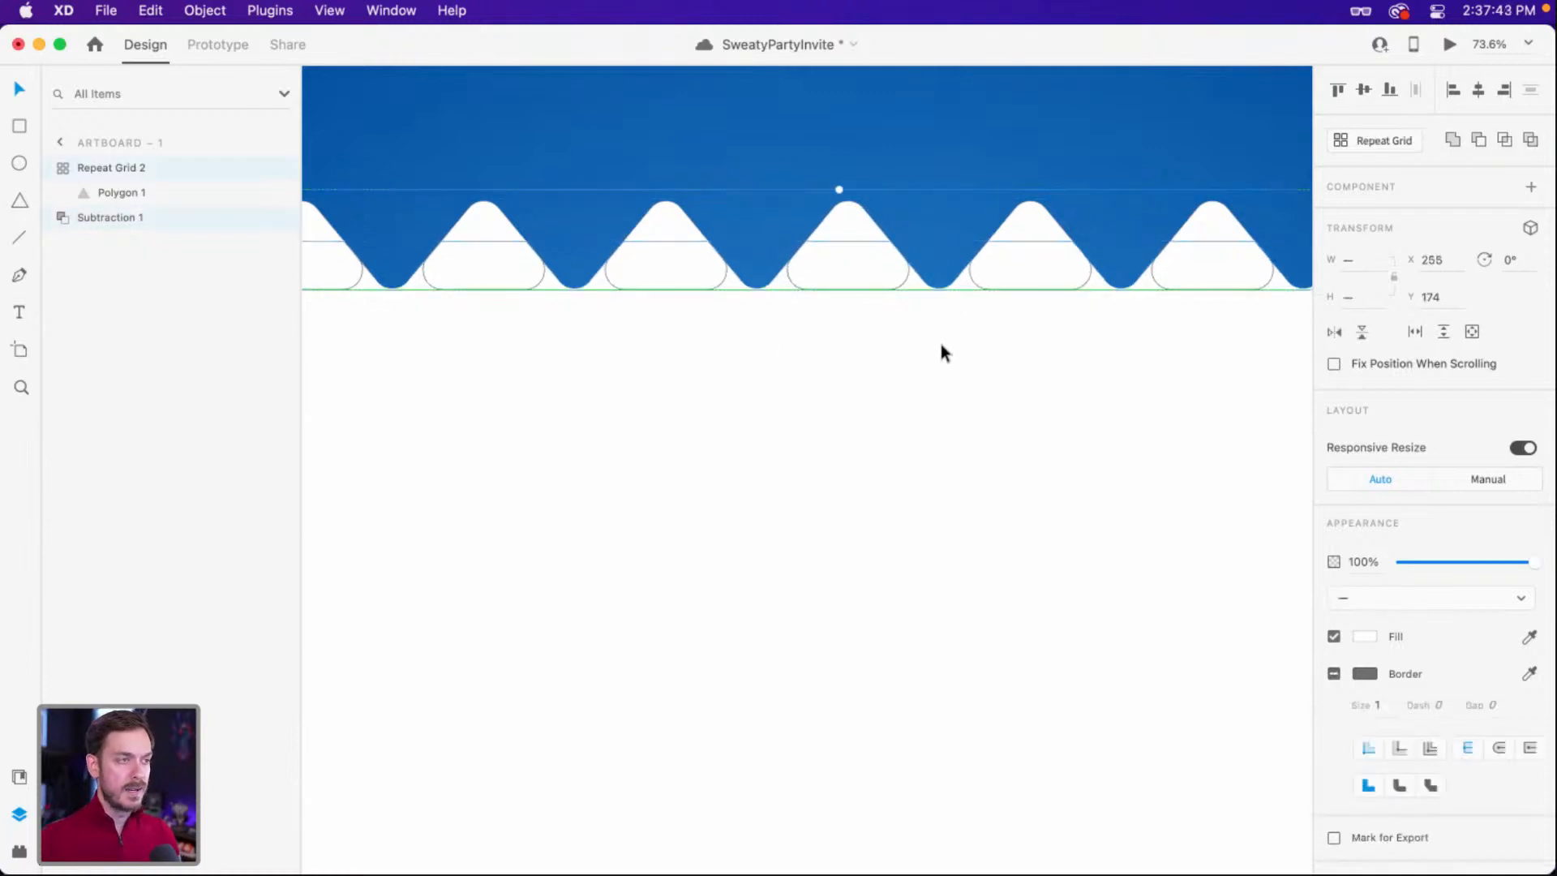
click(1453, 140)
scroll(911, 352, down, 5)
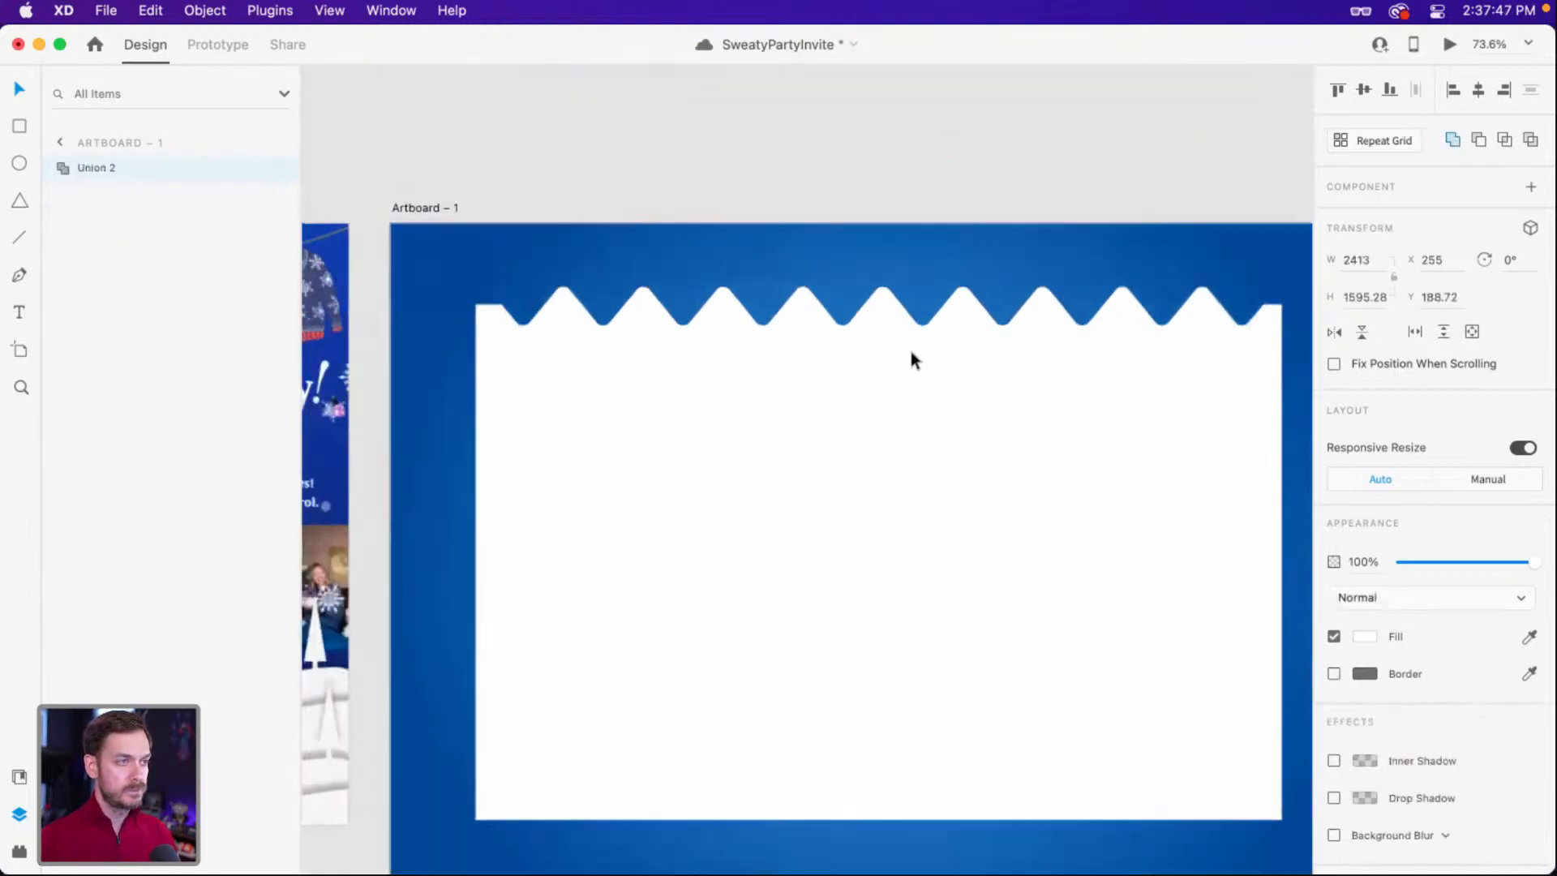
click(922, 131)
drag(1009, 235, 960, 184)
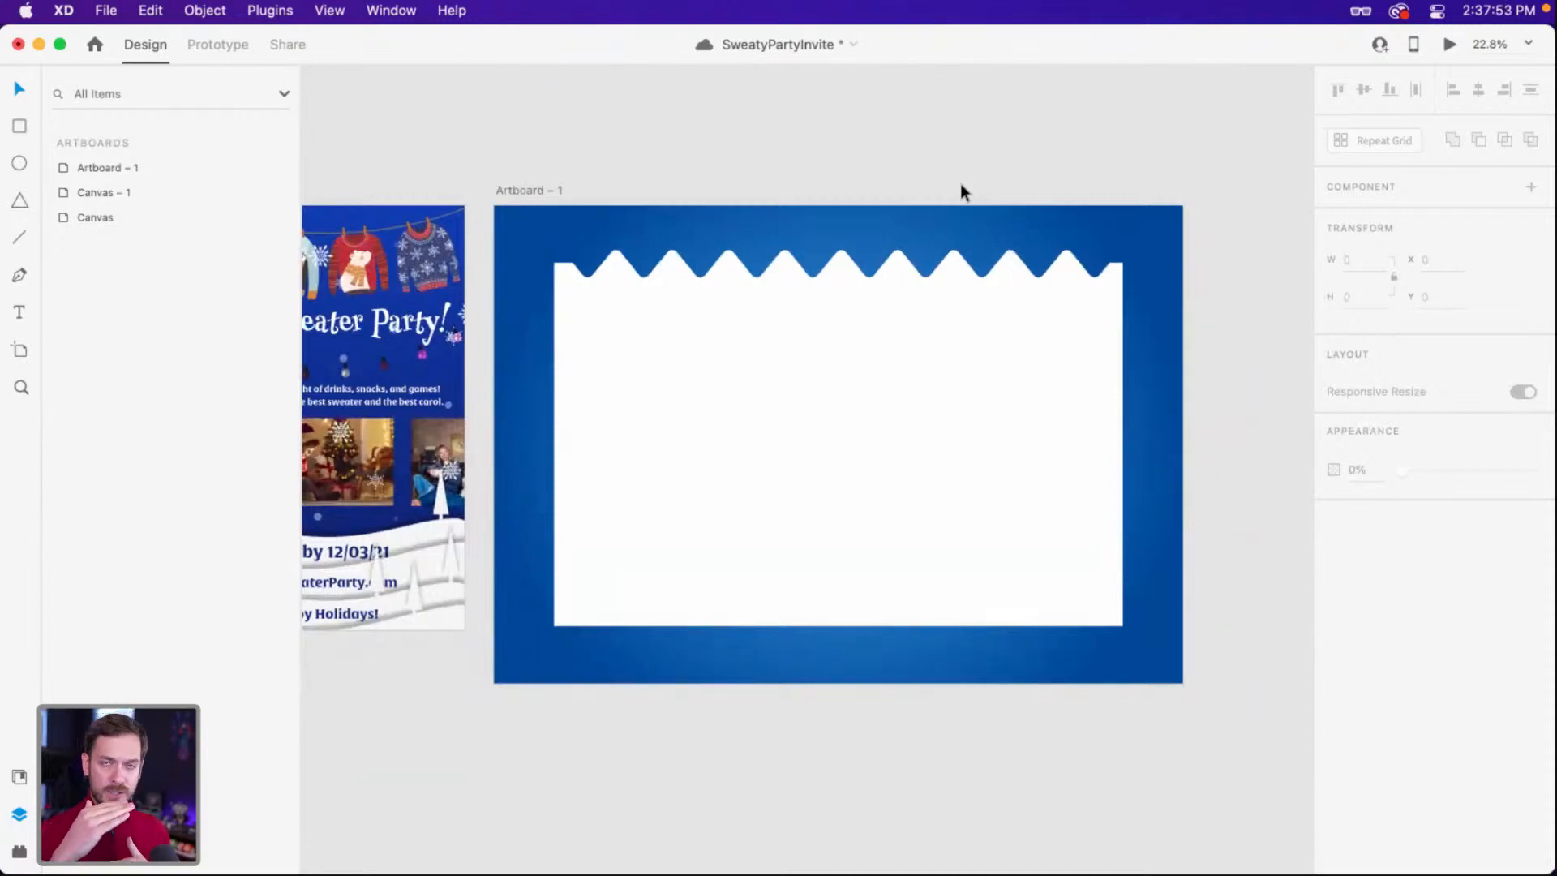
key(super+z)
key(super+z)
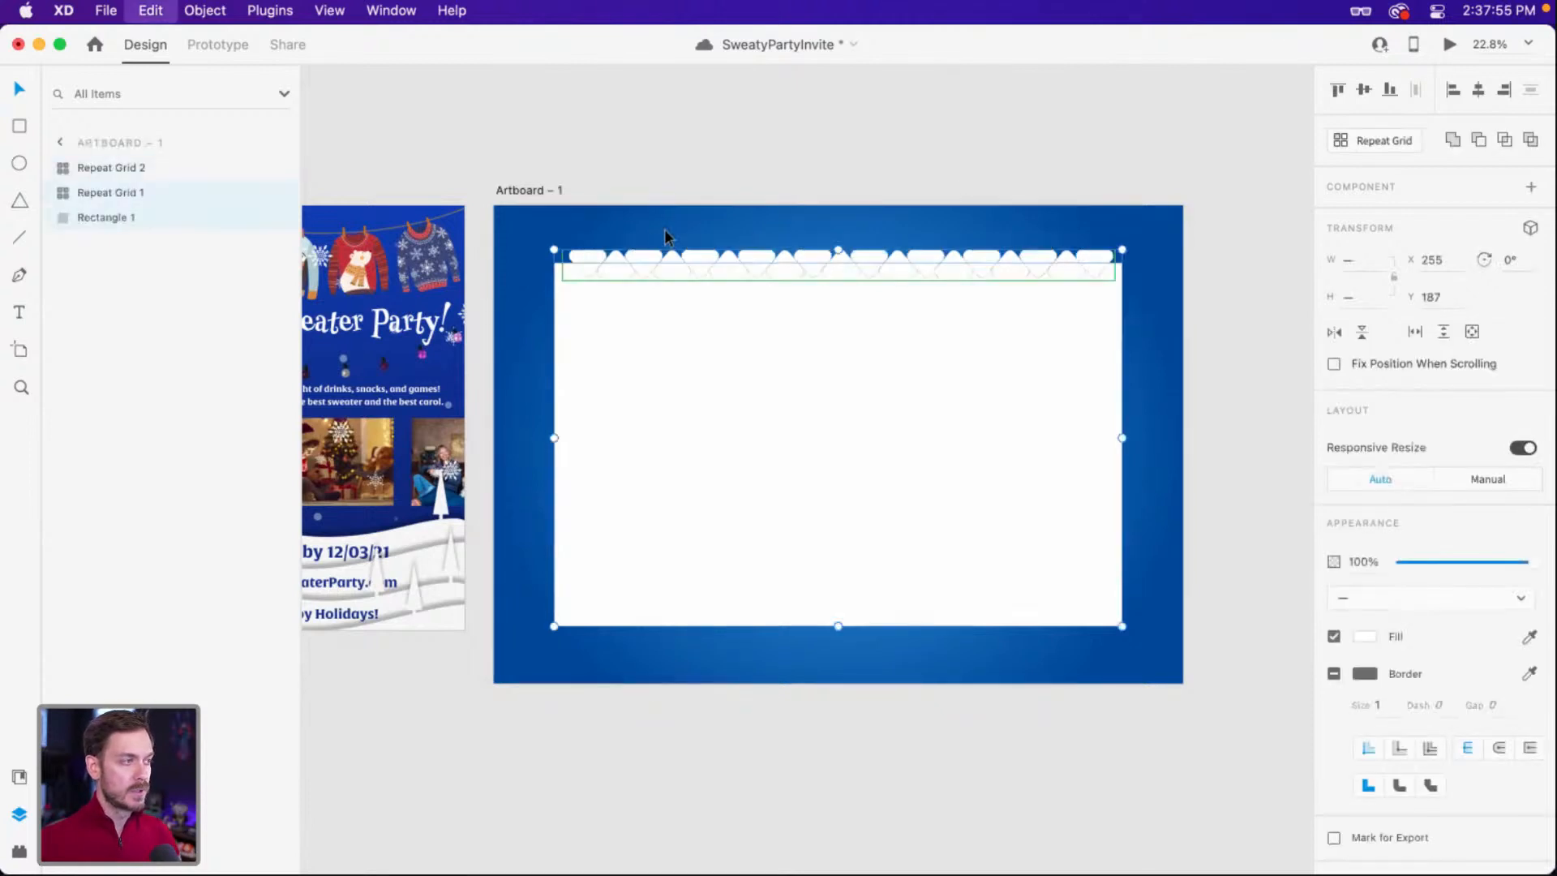
Flatten the triangles in the inverted row to about 251 by 108 and delete the upright triangle row.
scroll(561, 229, up, 3)
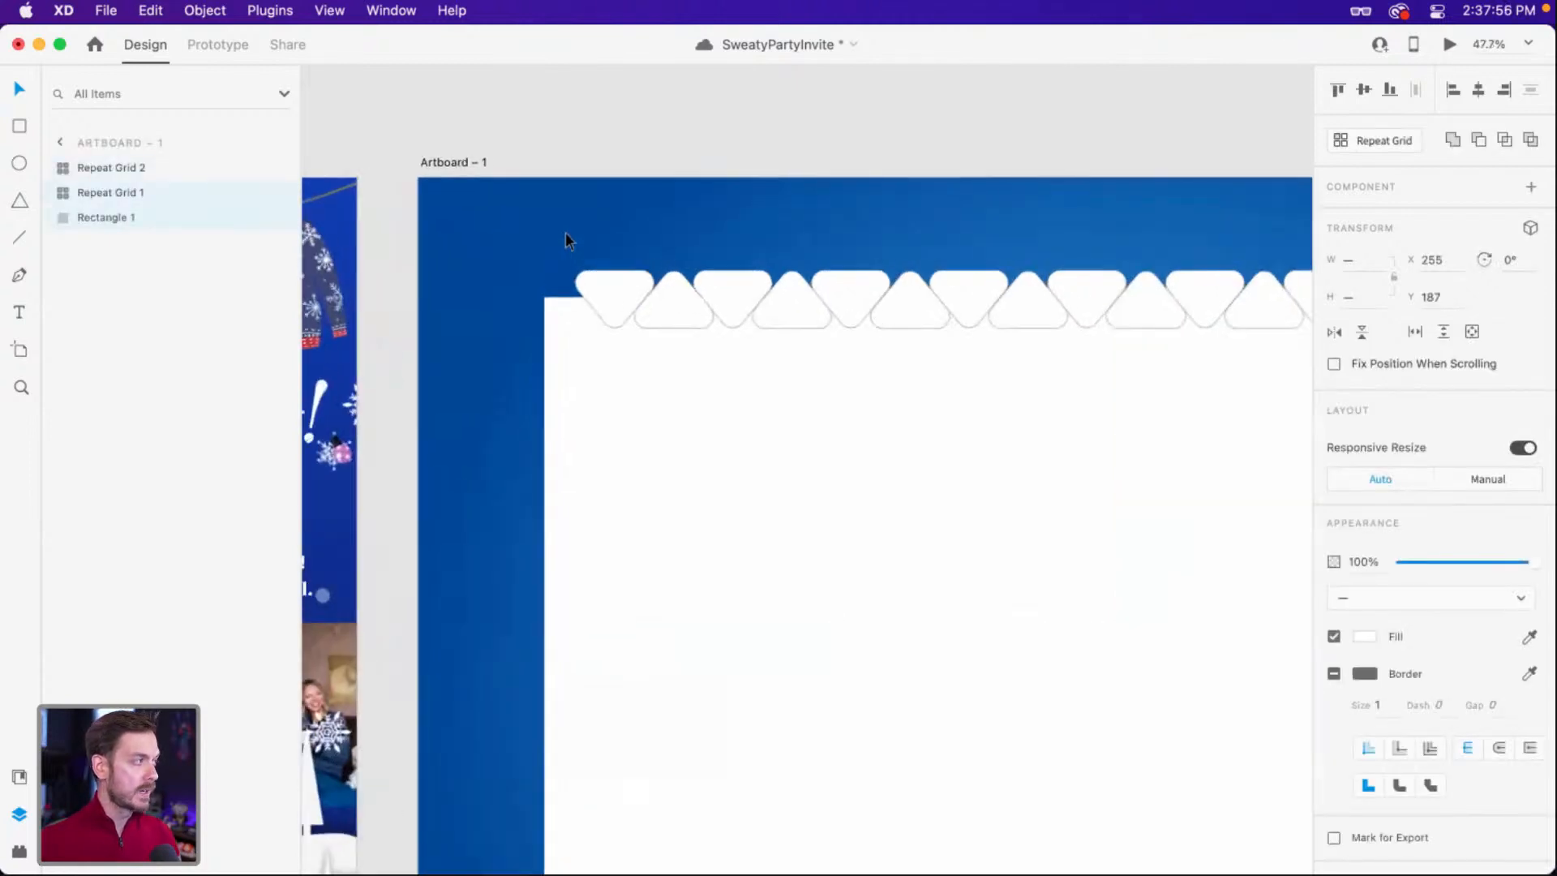
double_click(603, 281)
drag(612, 335, 677, 295)
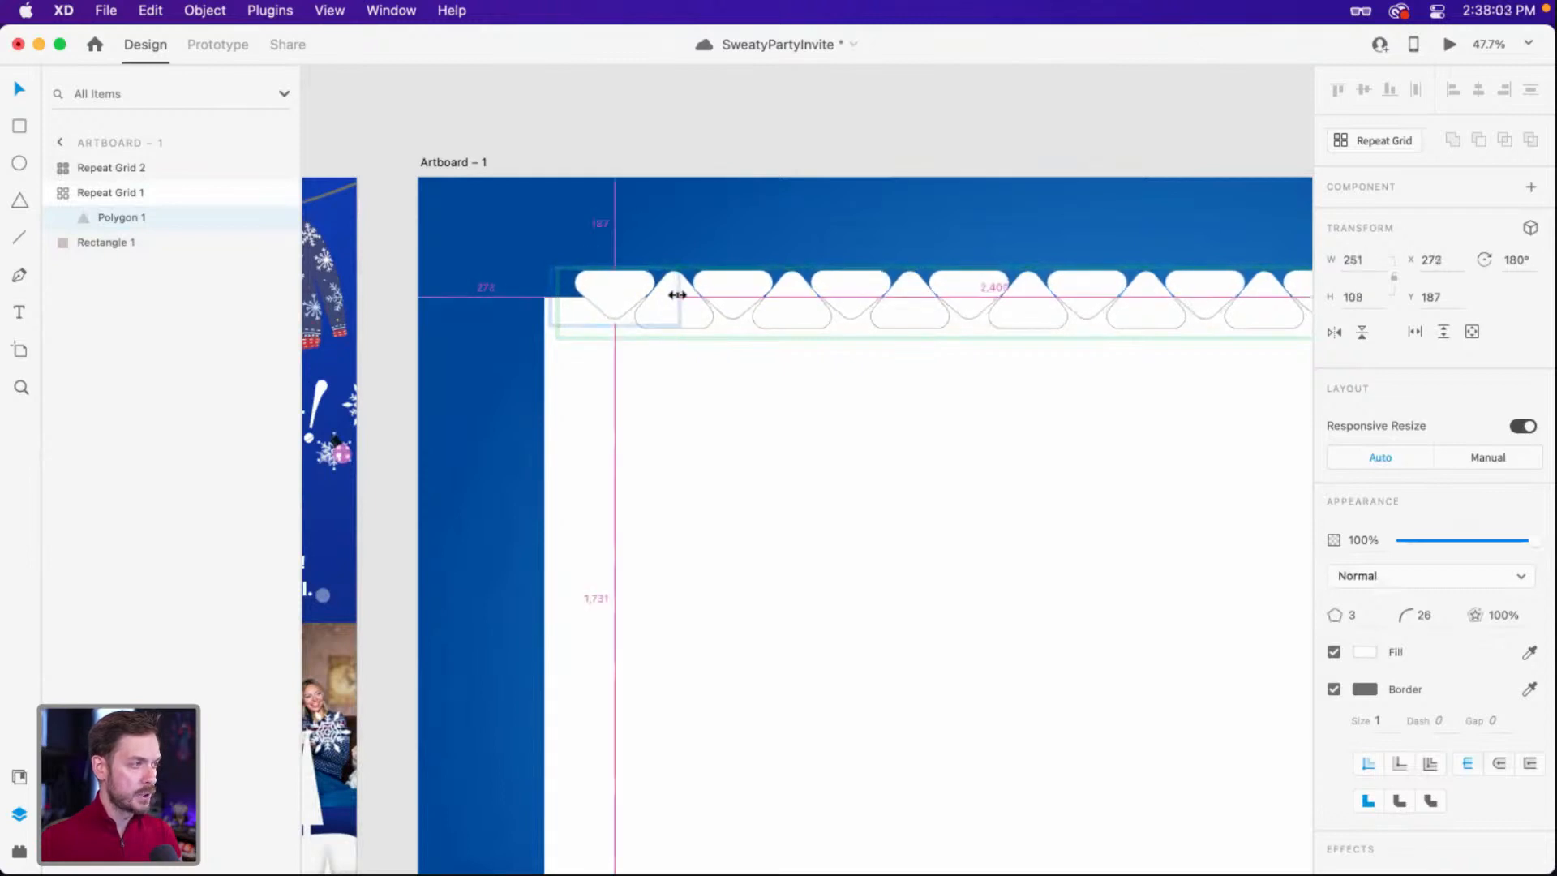
click(694, 314)
key(Delete)
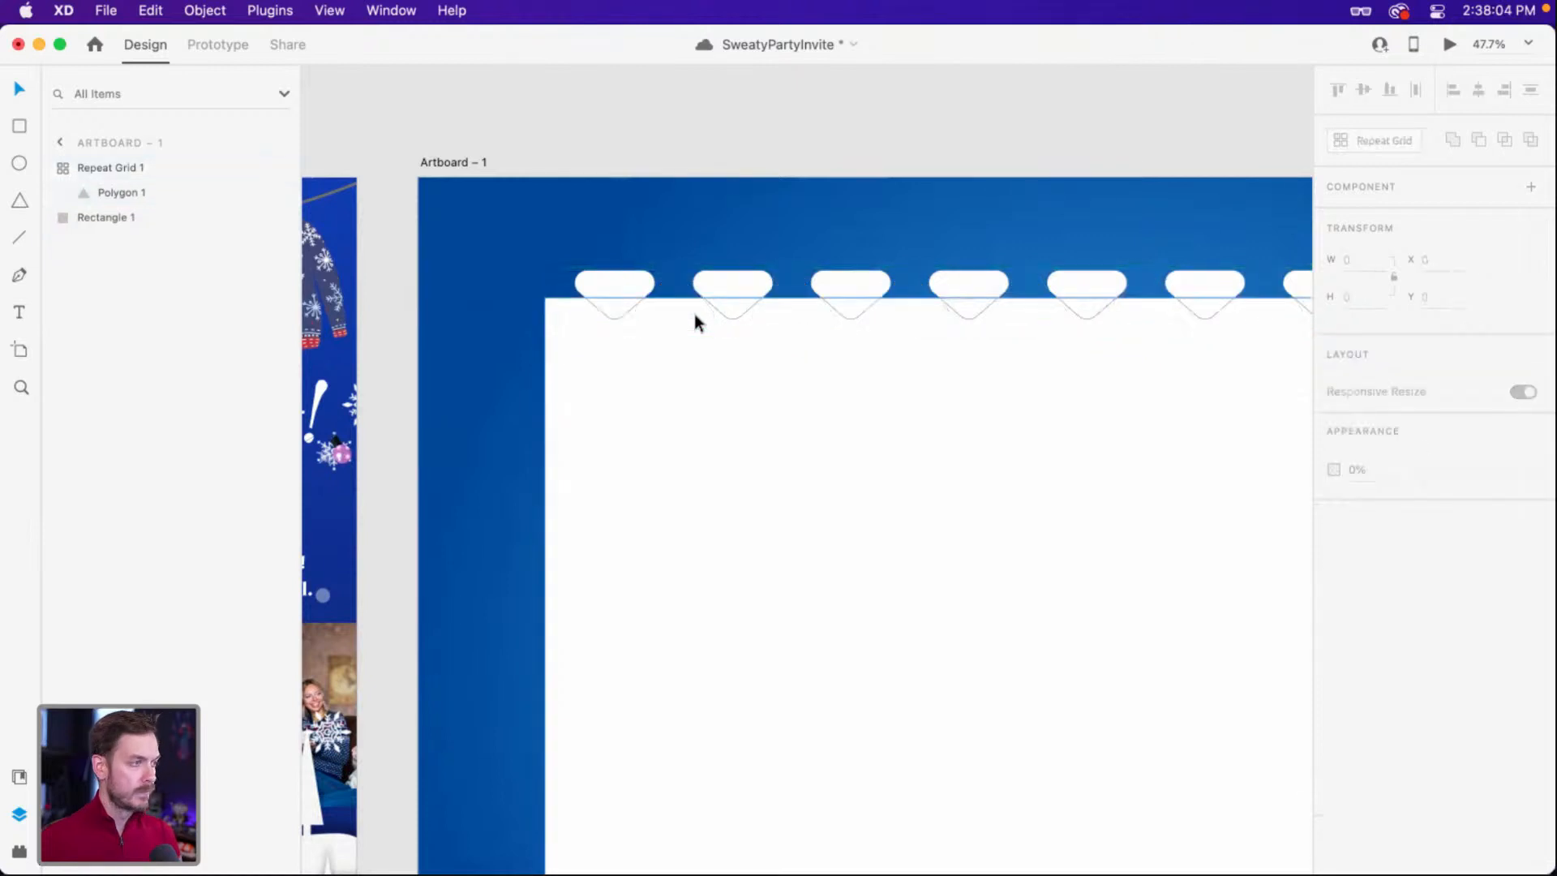
Try subtracting the flattened inverted triangle row from the rectangle, and undo the subtraction.
click(623, 284)
shift+click(722, 349)
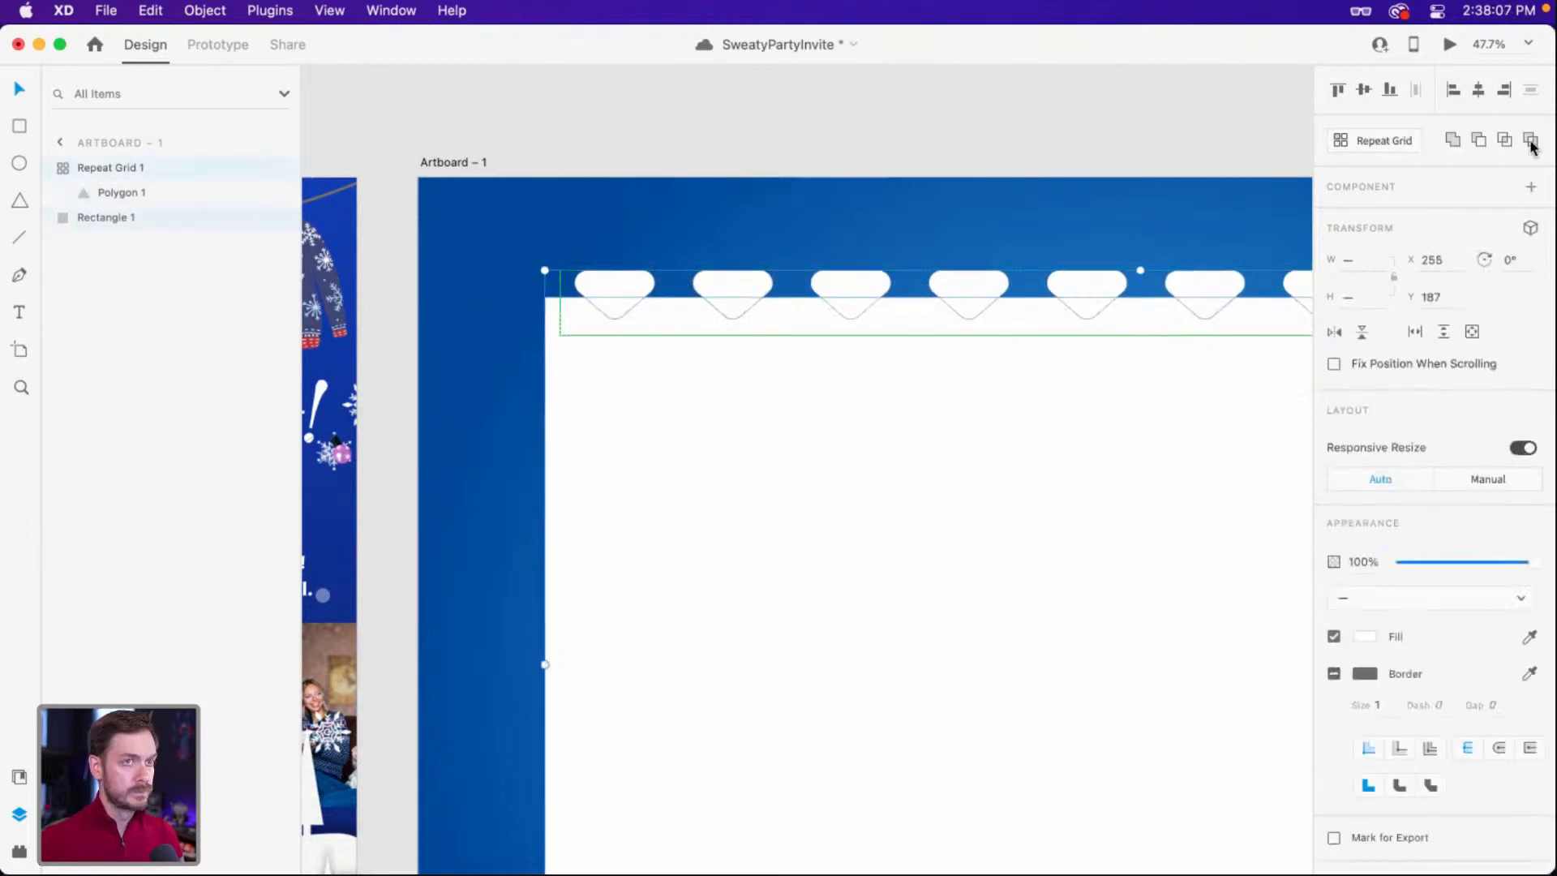
click(1478, 139)
click(824, 233)
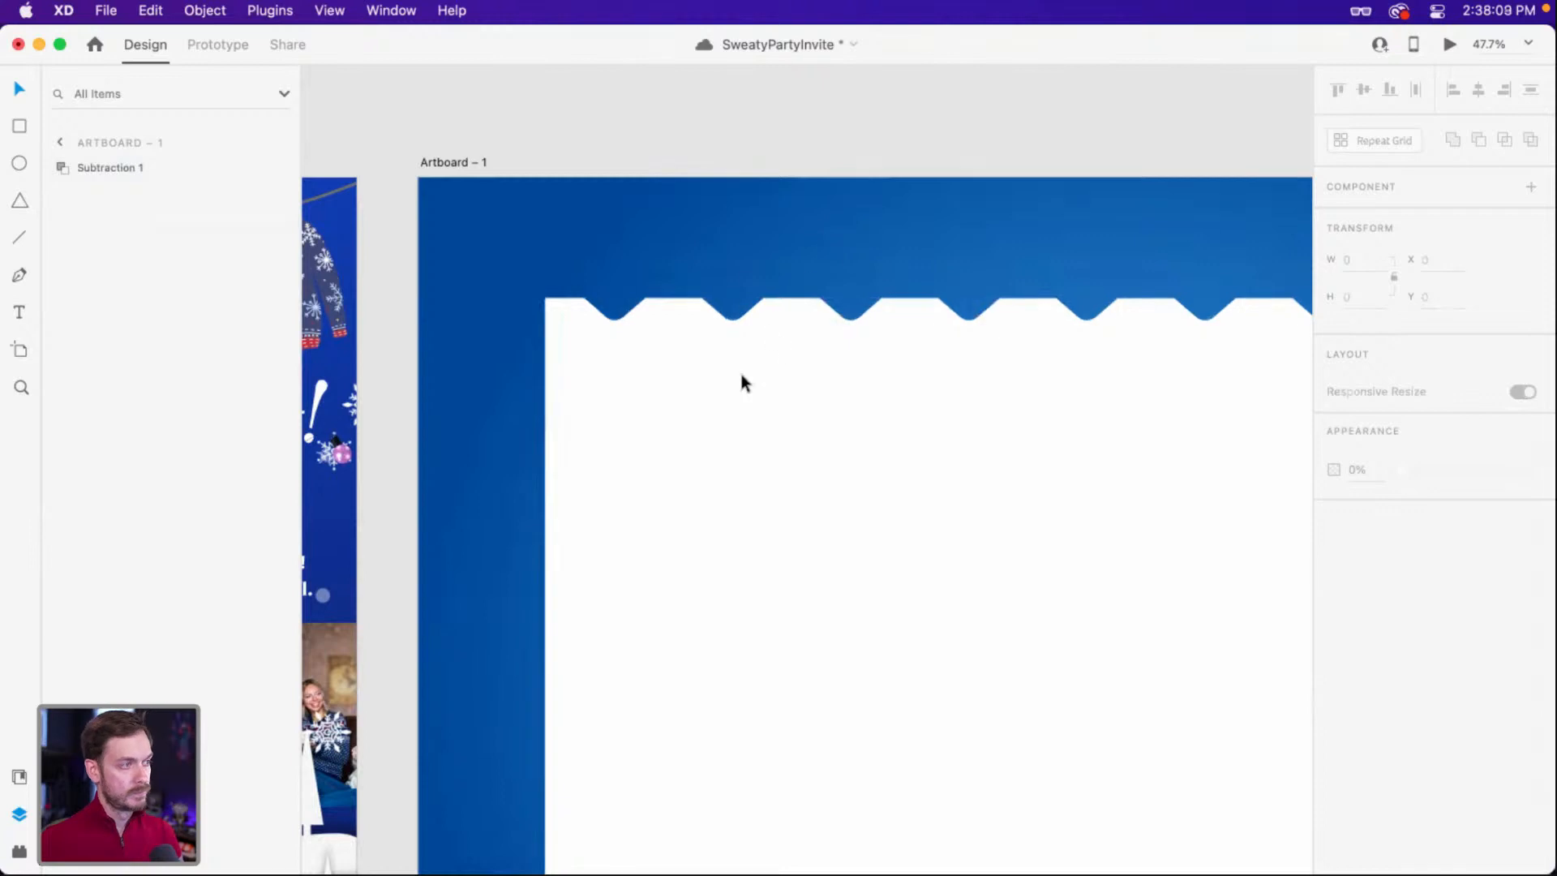
key(super+z)
click(639, 221)
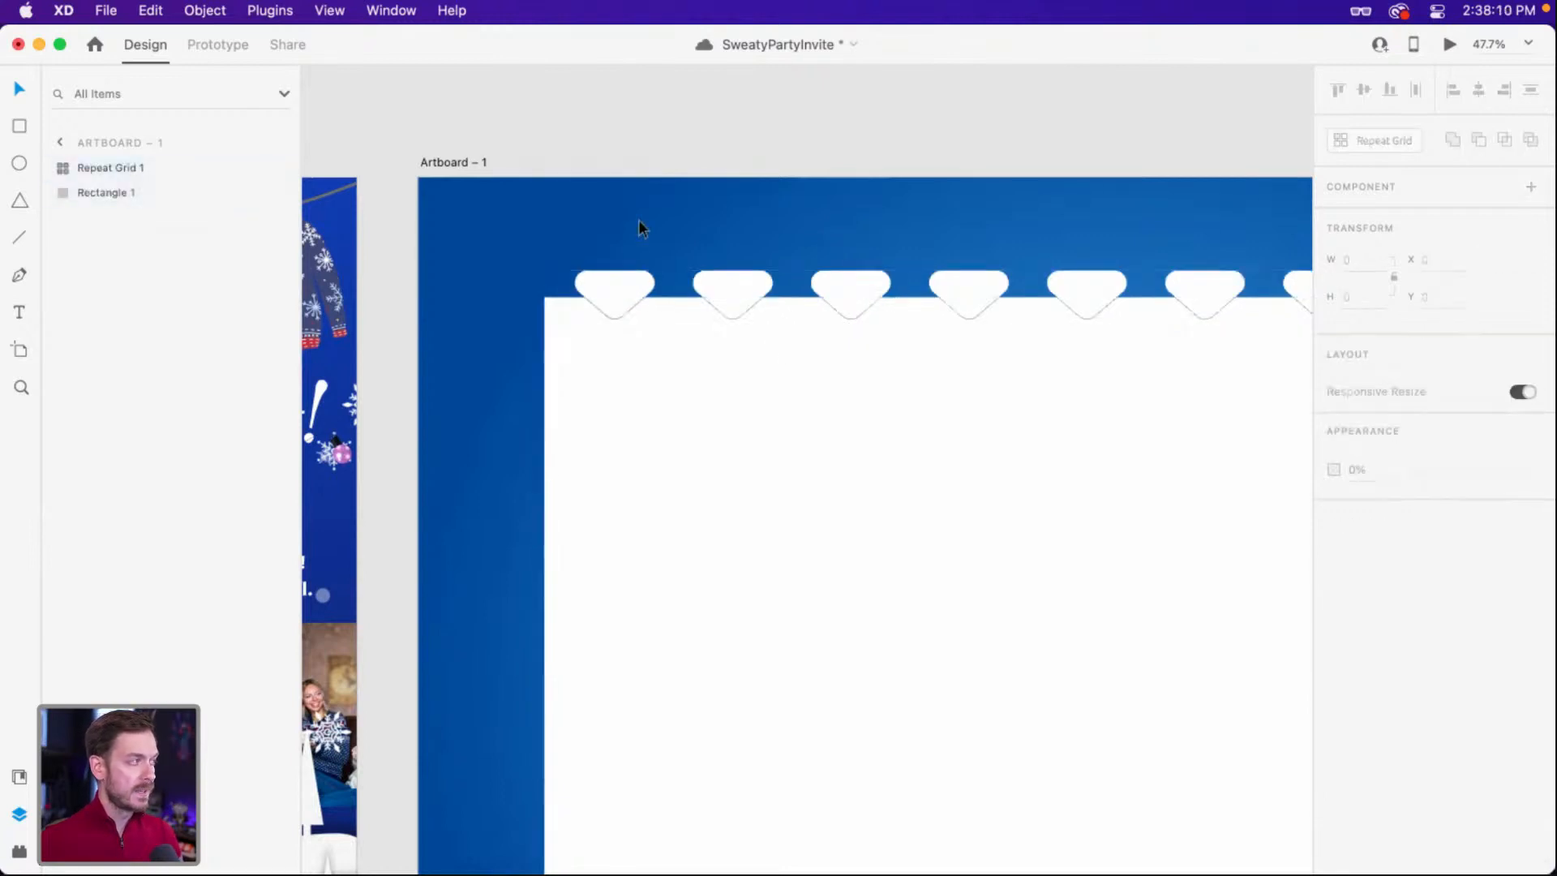
Duplicate the flattened triangle Repeat Grid and flip the copy's triangles vertically so they point up.
click(618, 280)
key(super+d)
double_click(625, 296)
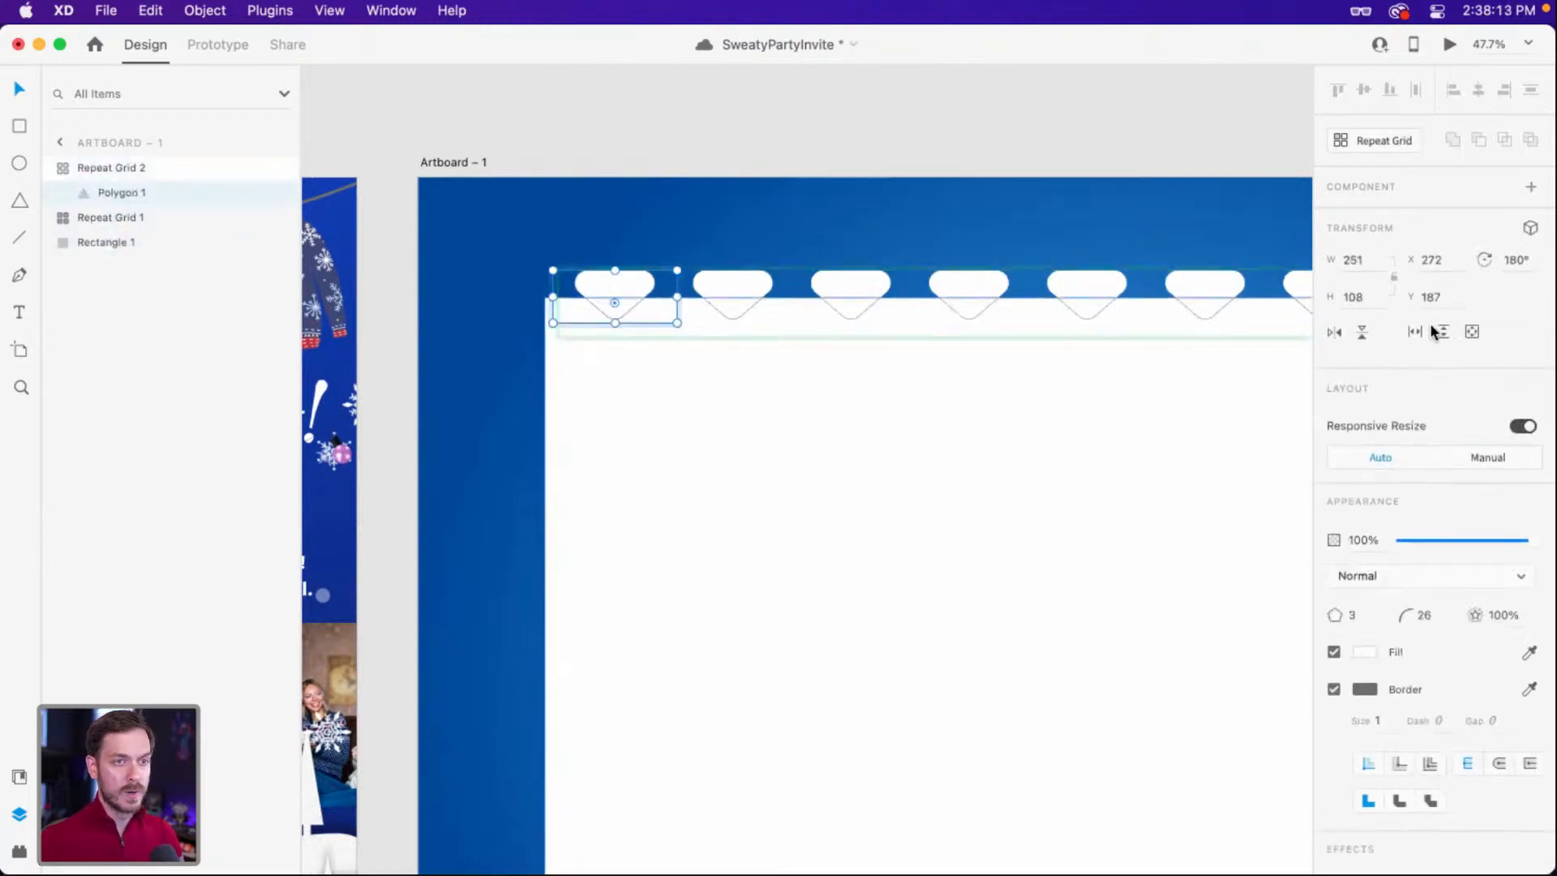
click(1362, 332)
key(Escape)
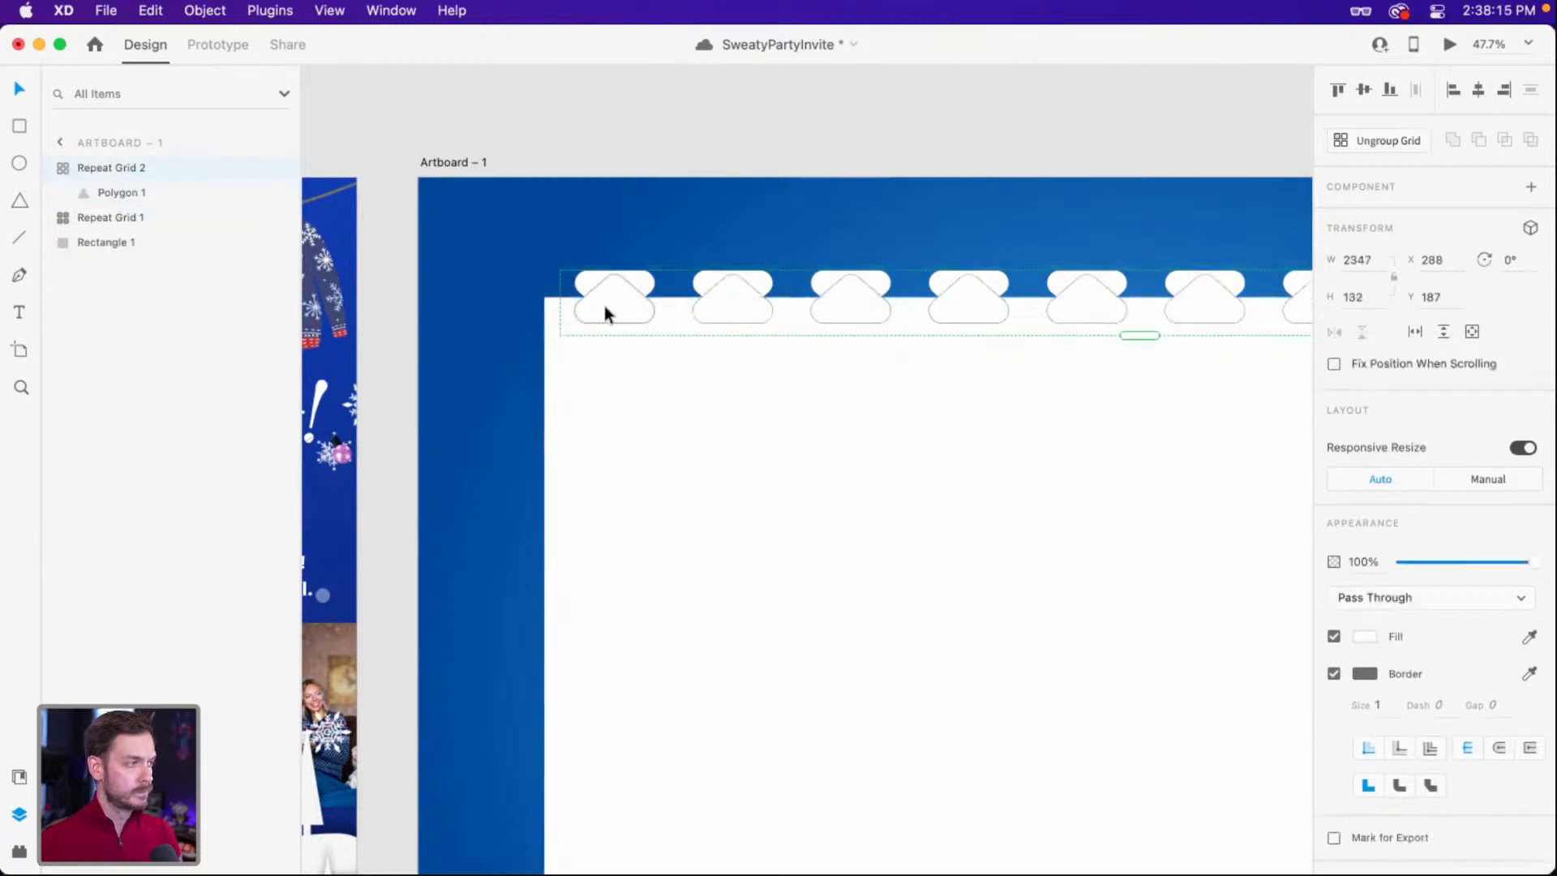
Offset the upright triangle row to X 408, Y 191 between the inverted triangles and trim its surplus end.
drag(605, 305, 664, 304)
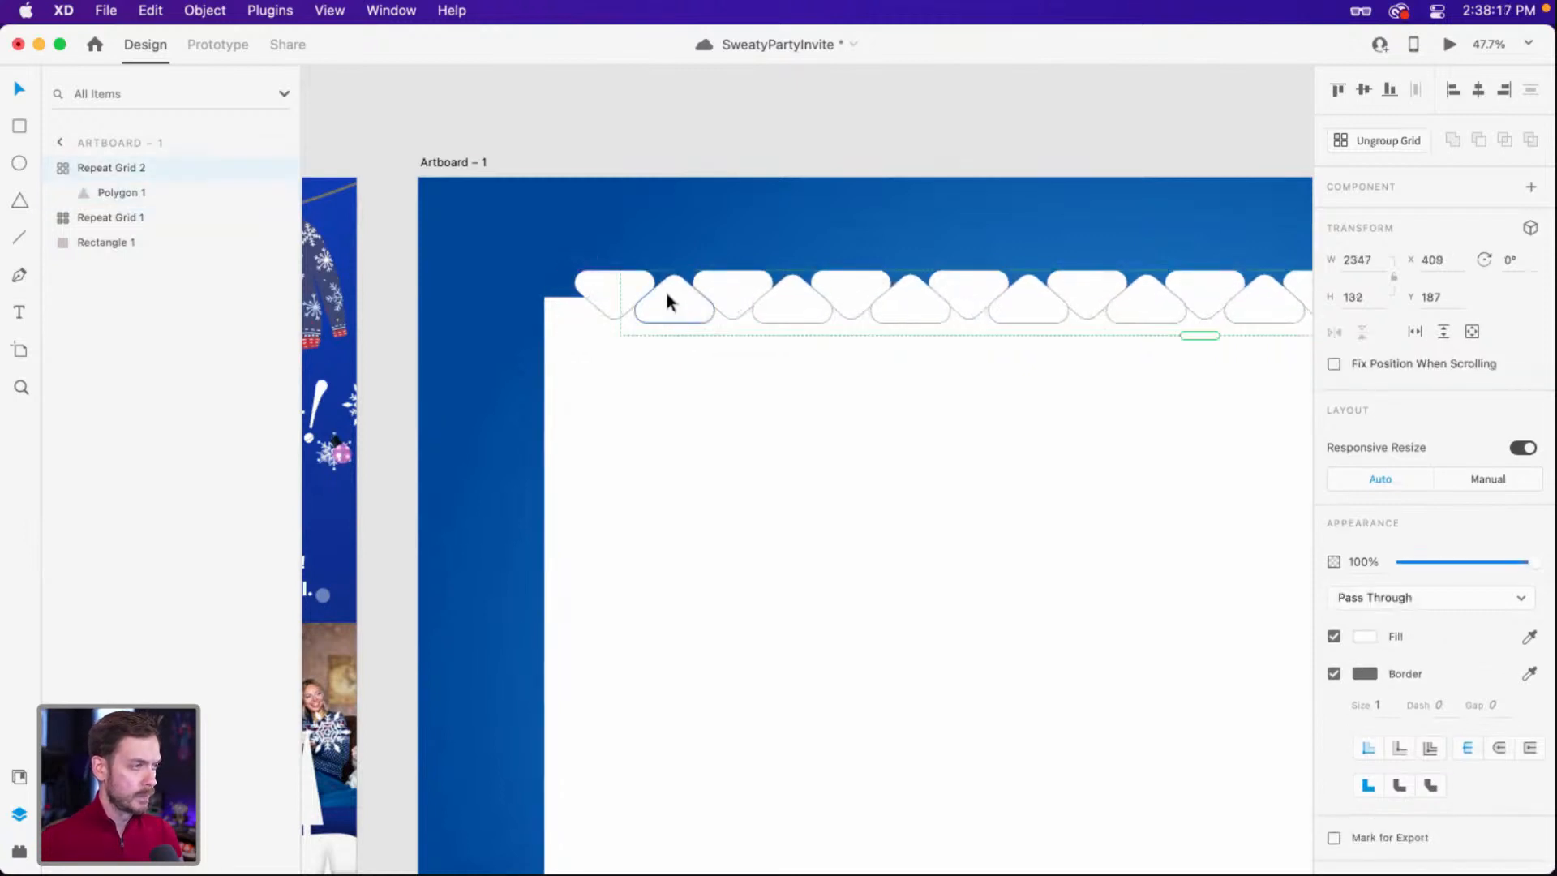
scroll(666, 293, down, 3)
scroll(667, 294, up, 6)
drag(670, 292, 670, 295)
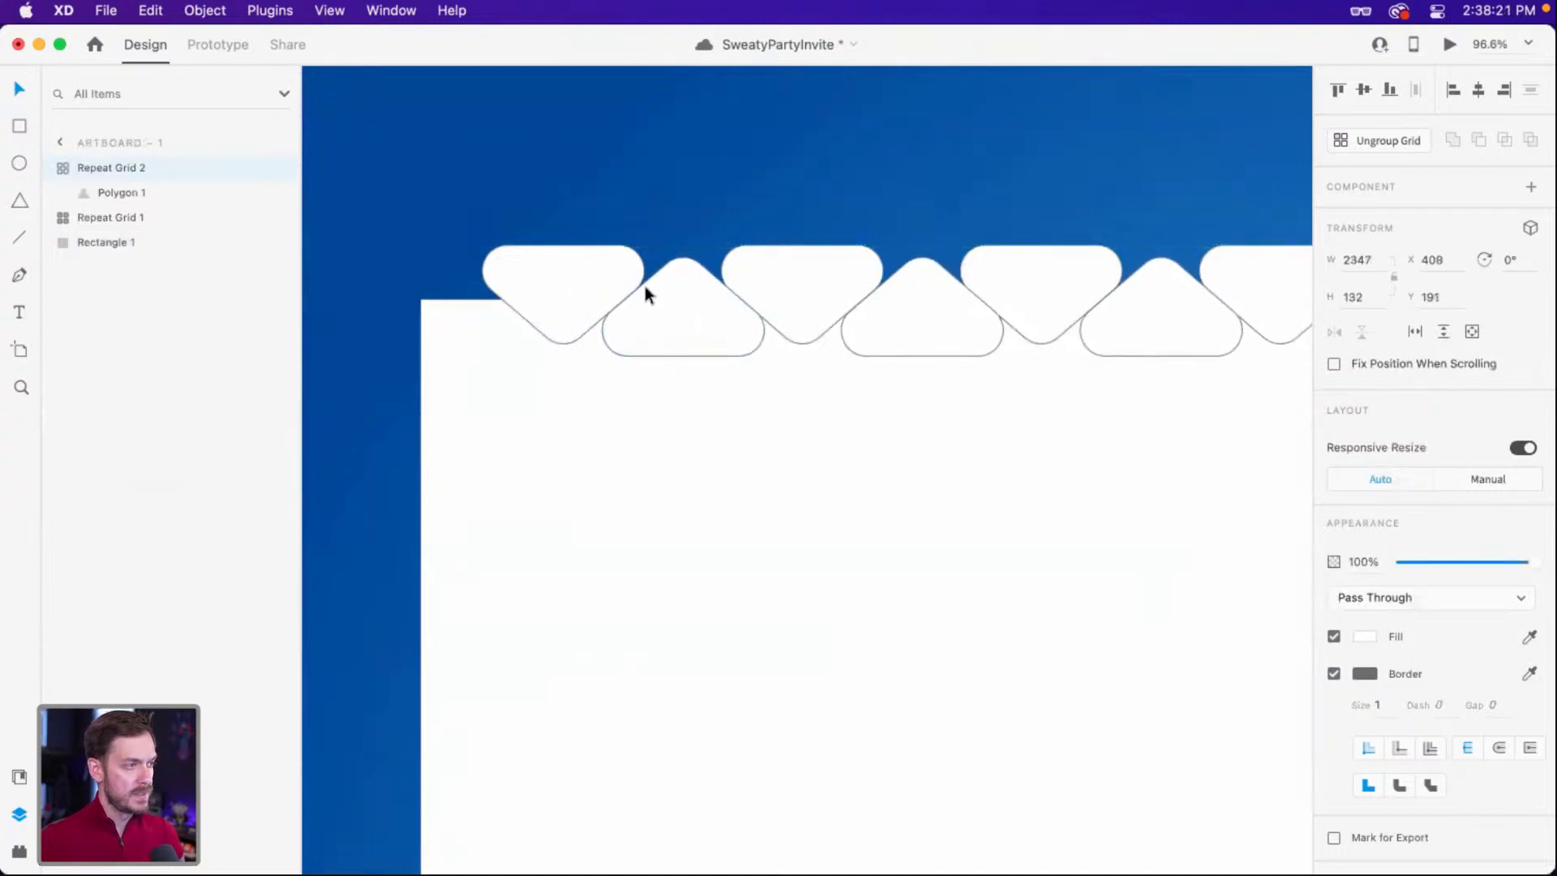
scroll(775, 391, down, 5)
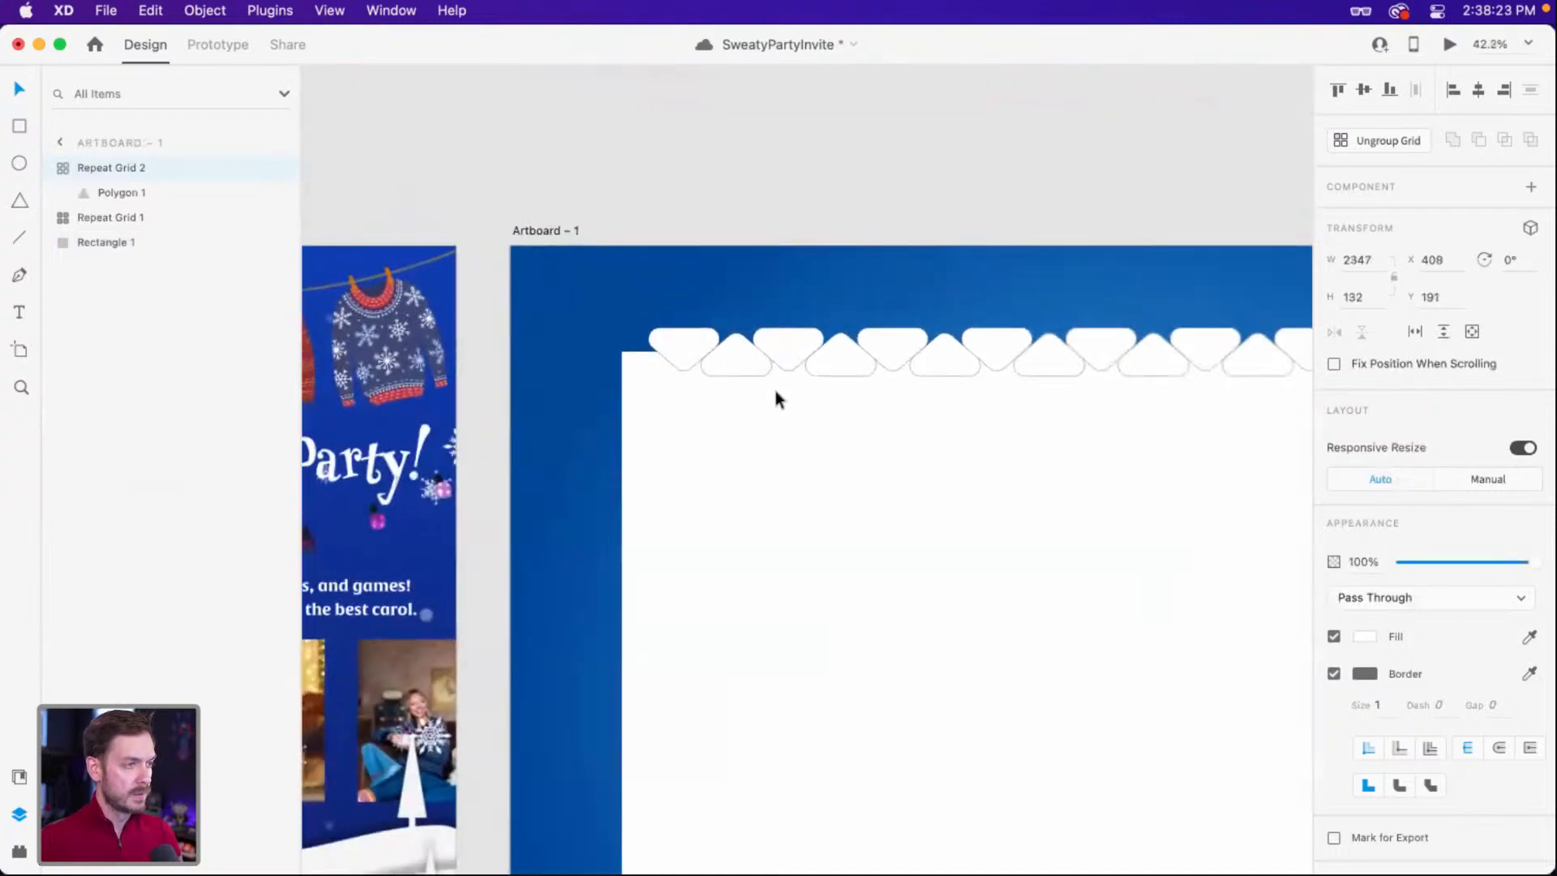
scroll(775, 391, up, 3)
drag(1200, 357, 1147, 361)
Subtract the inverted triangle row from the rectangle and unite the upright row with the notched result.
shift+click(1085, 446)
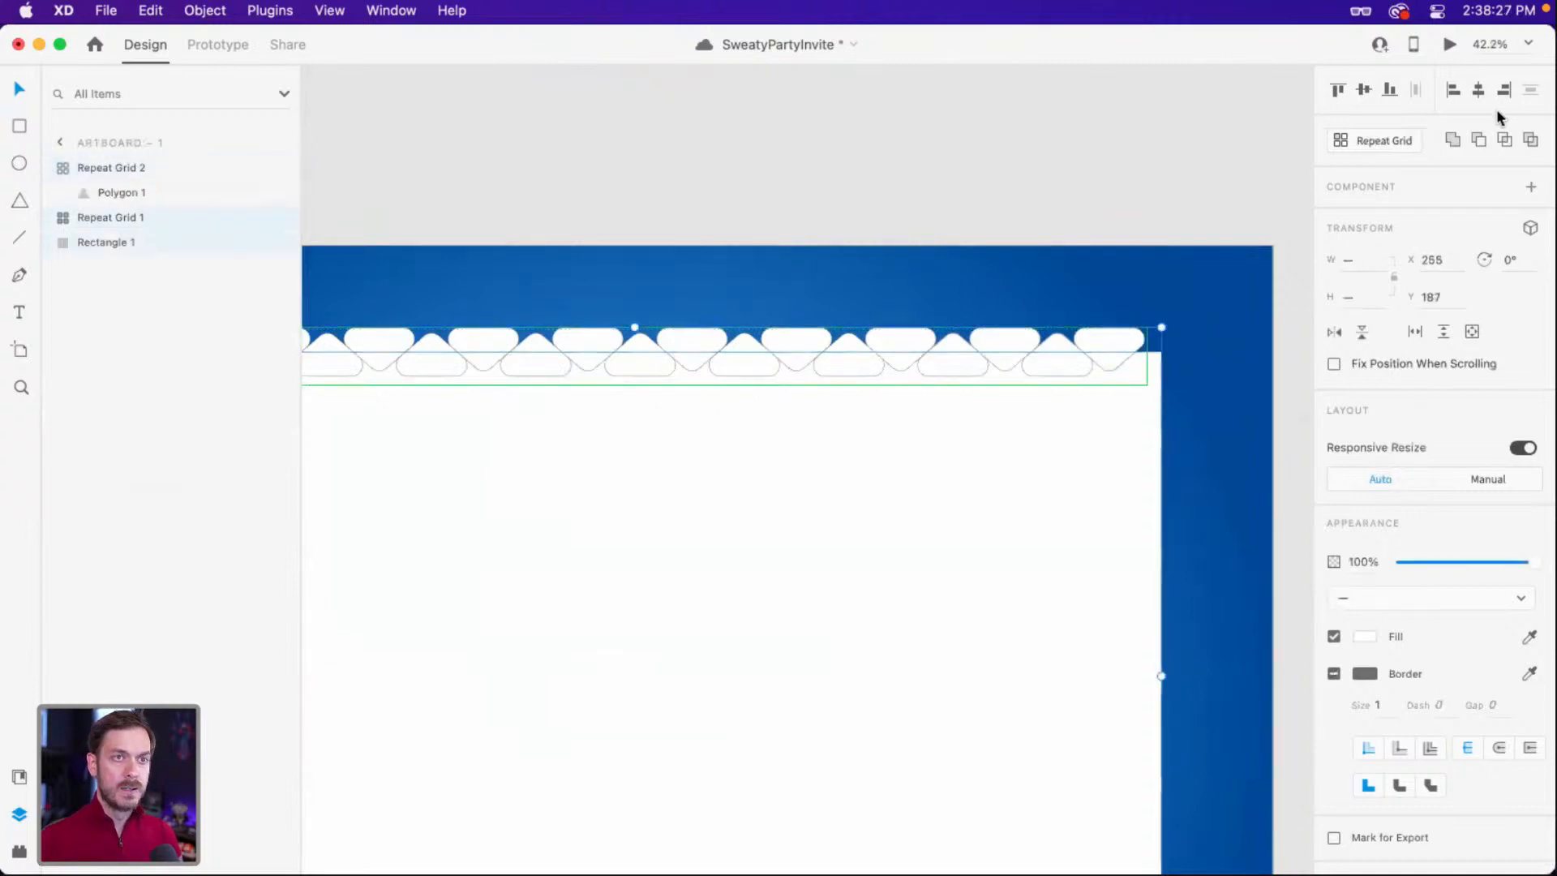
click(1478, 139)
click(1057, 357)
shift+click(1123, 381)
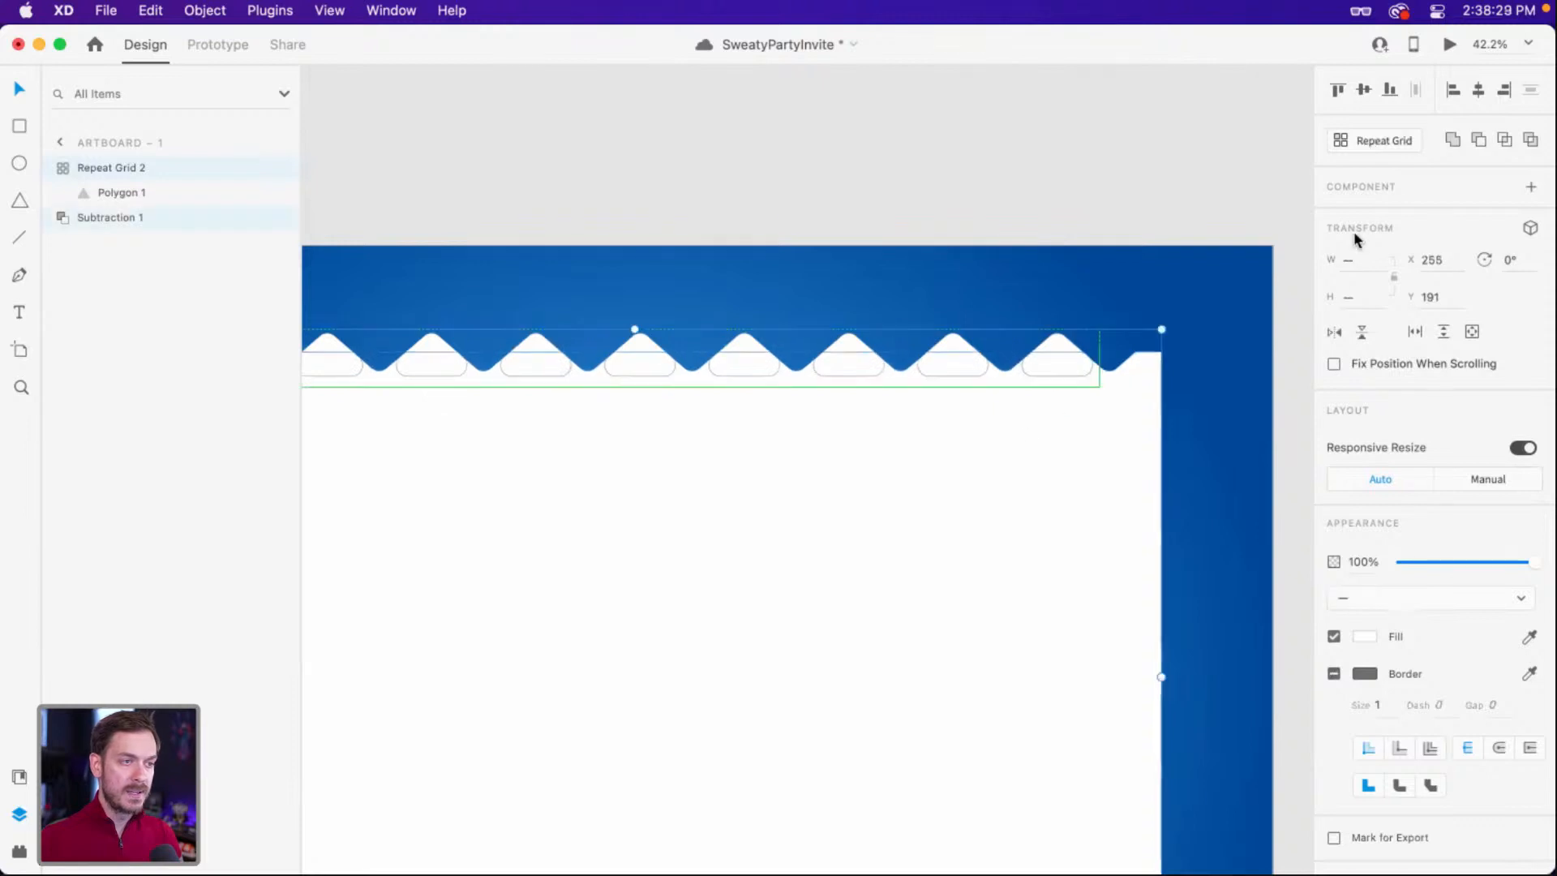
click(1452, 140)
click(886, 242)
drag(850, 359, 980, 198)
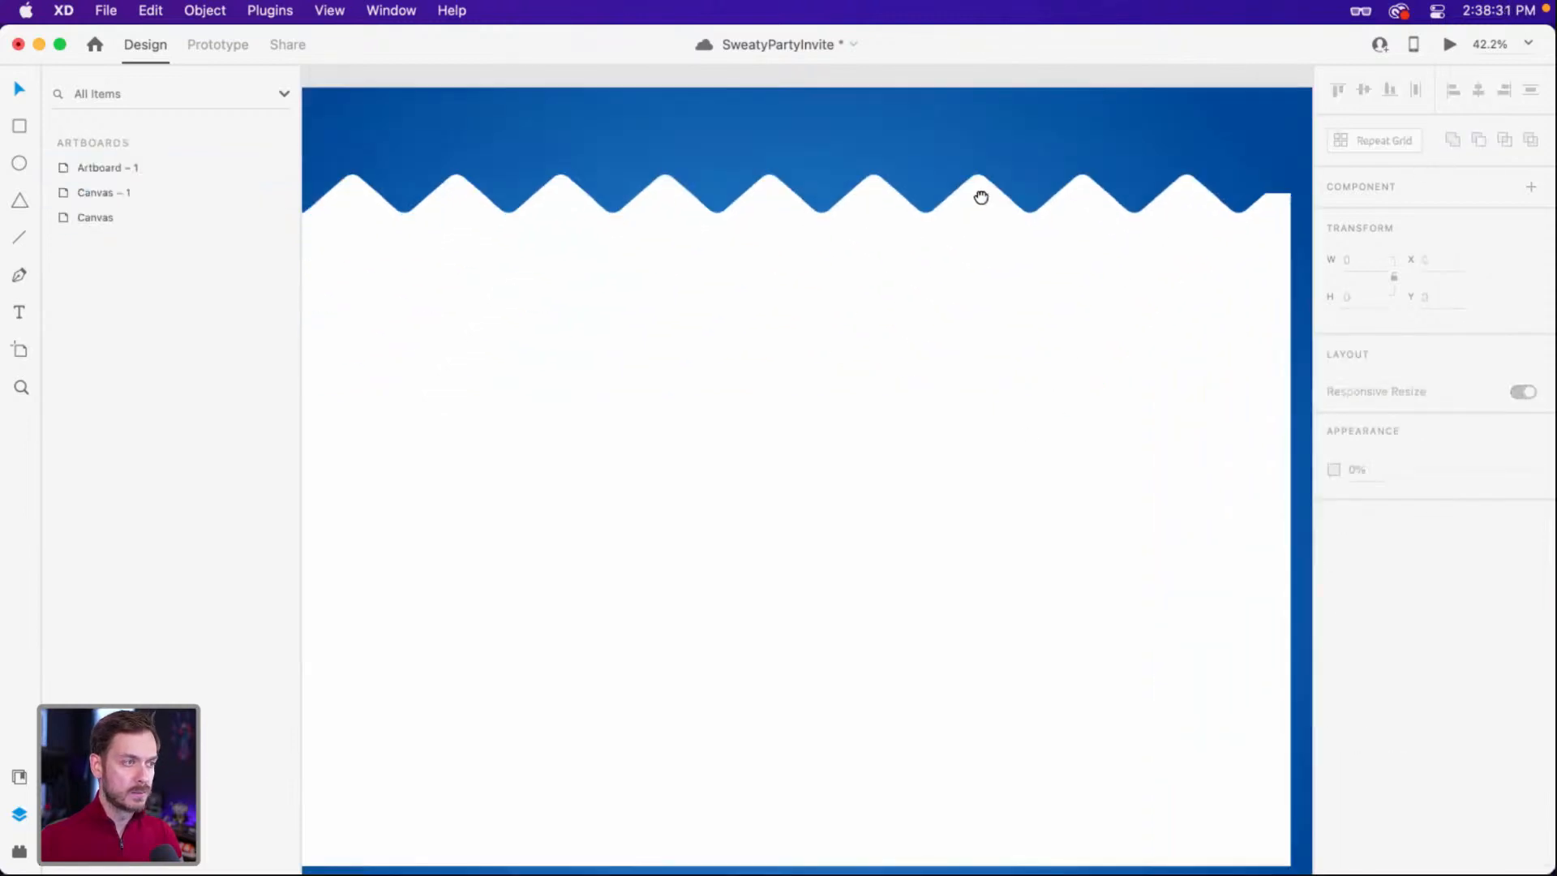
scroll(963, 231, down, 3)
scroll(960, 231, up, 1)
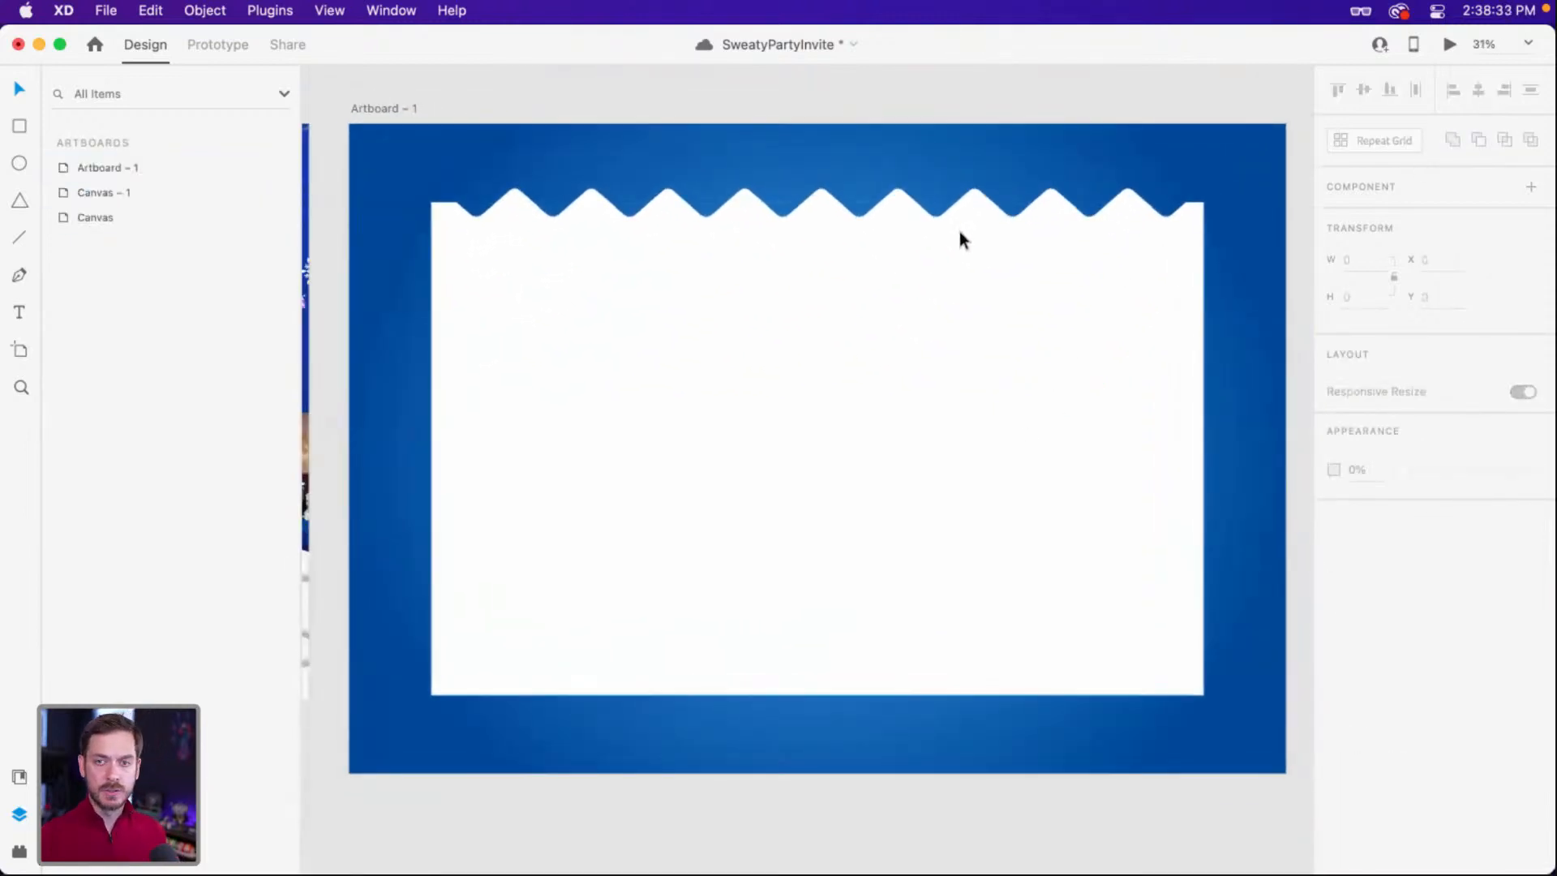
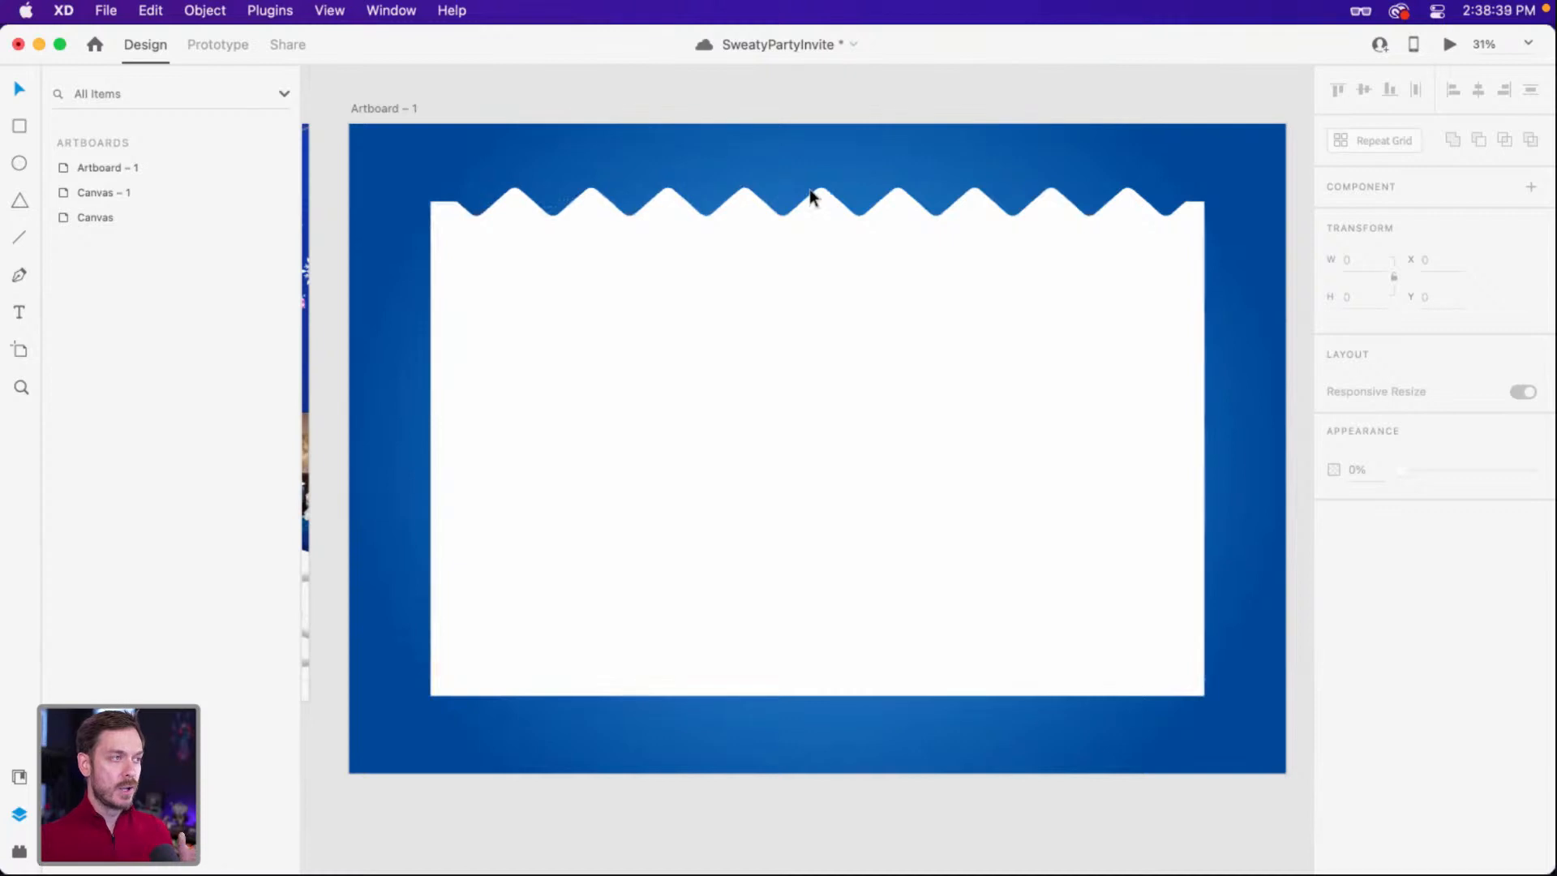
Undo the union and subtraction to restore the rectangle and both separate triangle rows.
key(super+a)
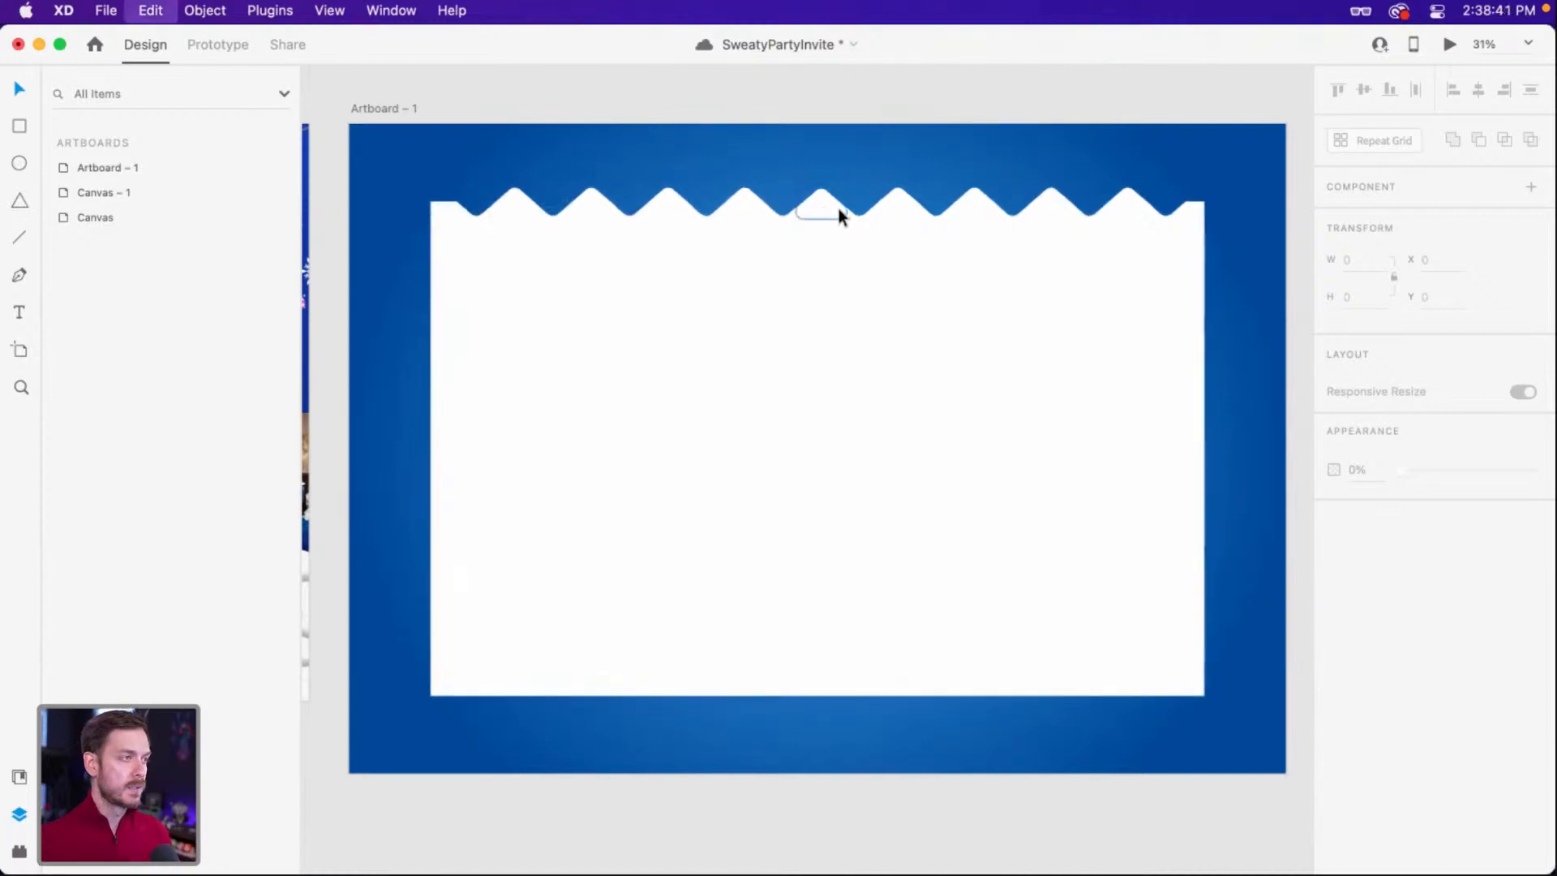
click(836, 151)
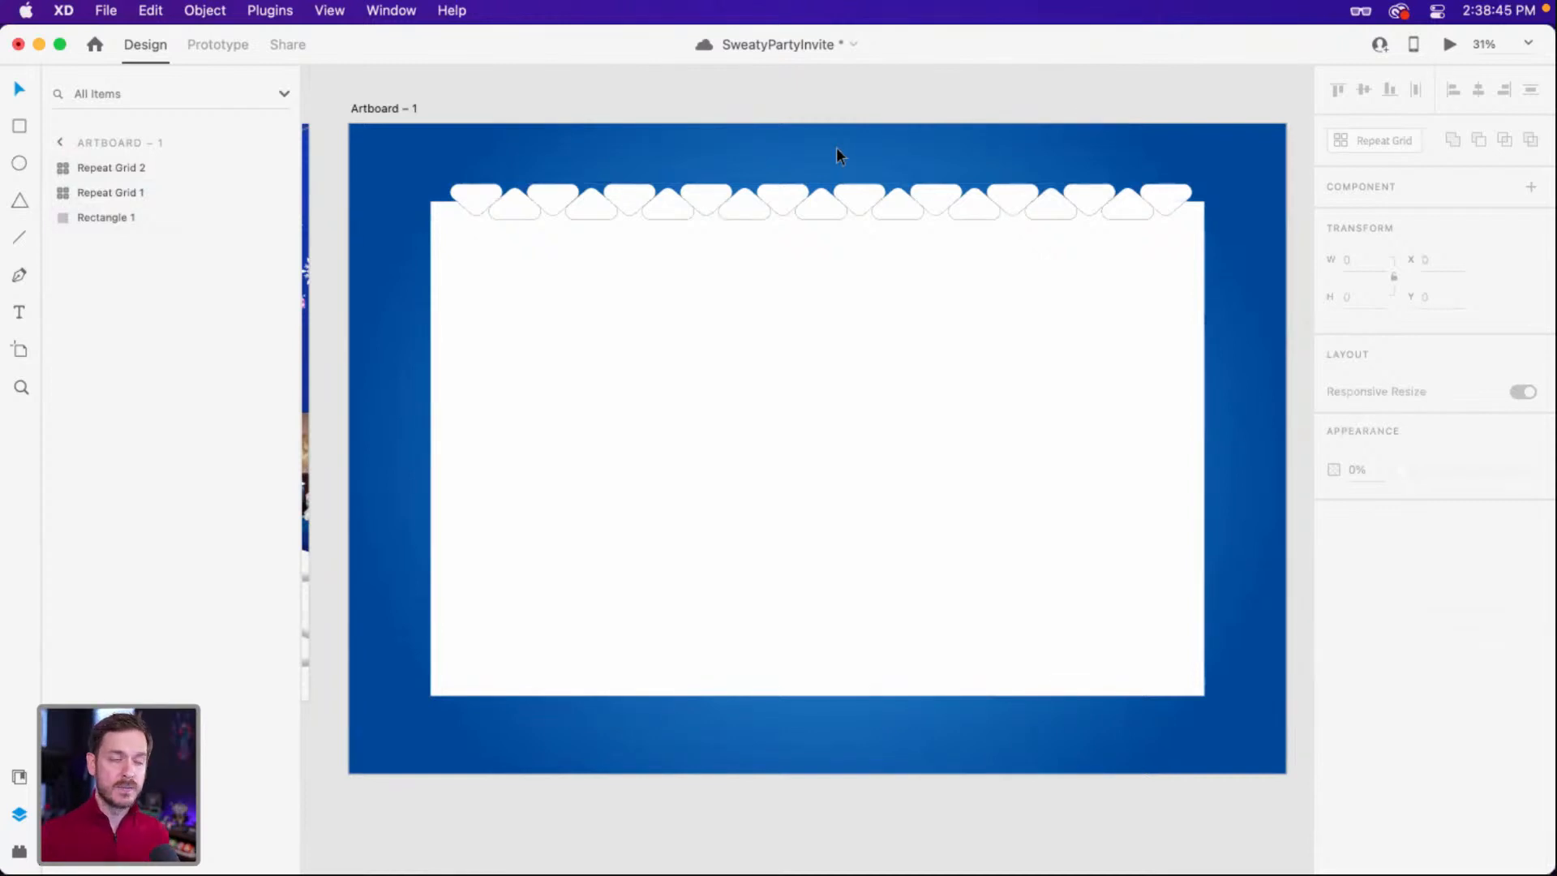
Duplicate both triangle rows together and place the copies over the rectangle's bottom edge at Y 1716.
click(782, 205)
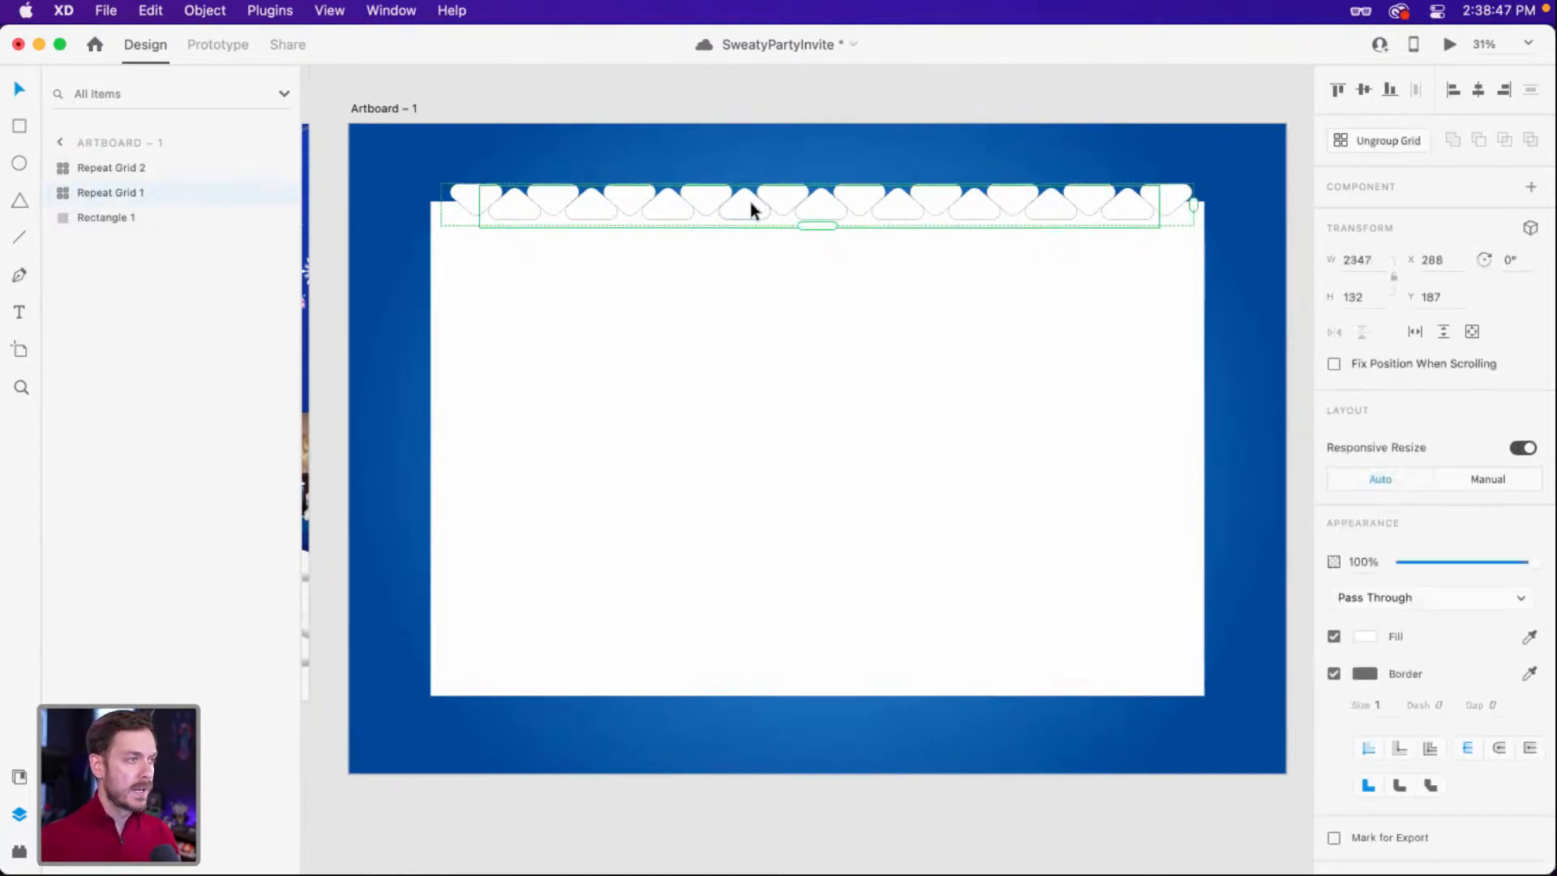
shift+click(751, 203)
drag(783, 200, 753, 680)
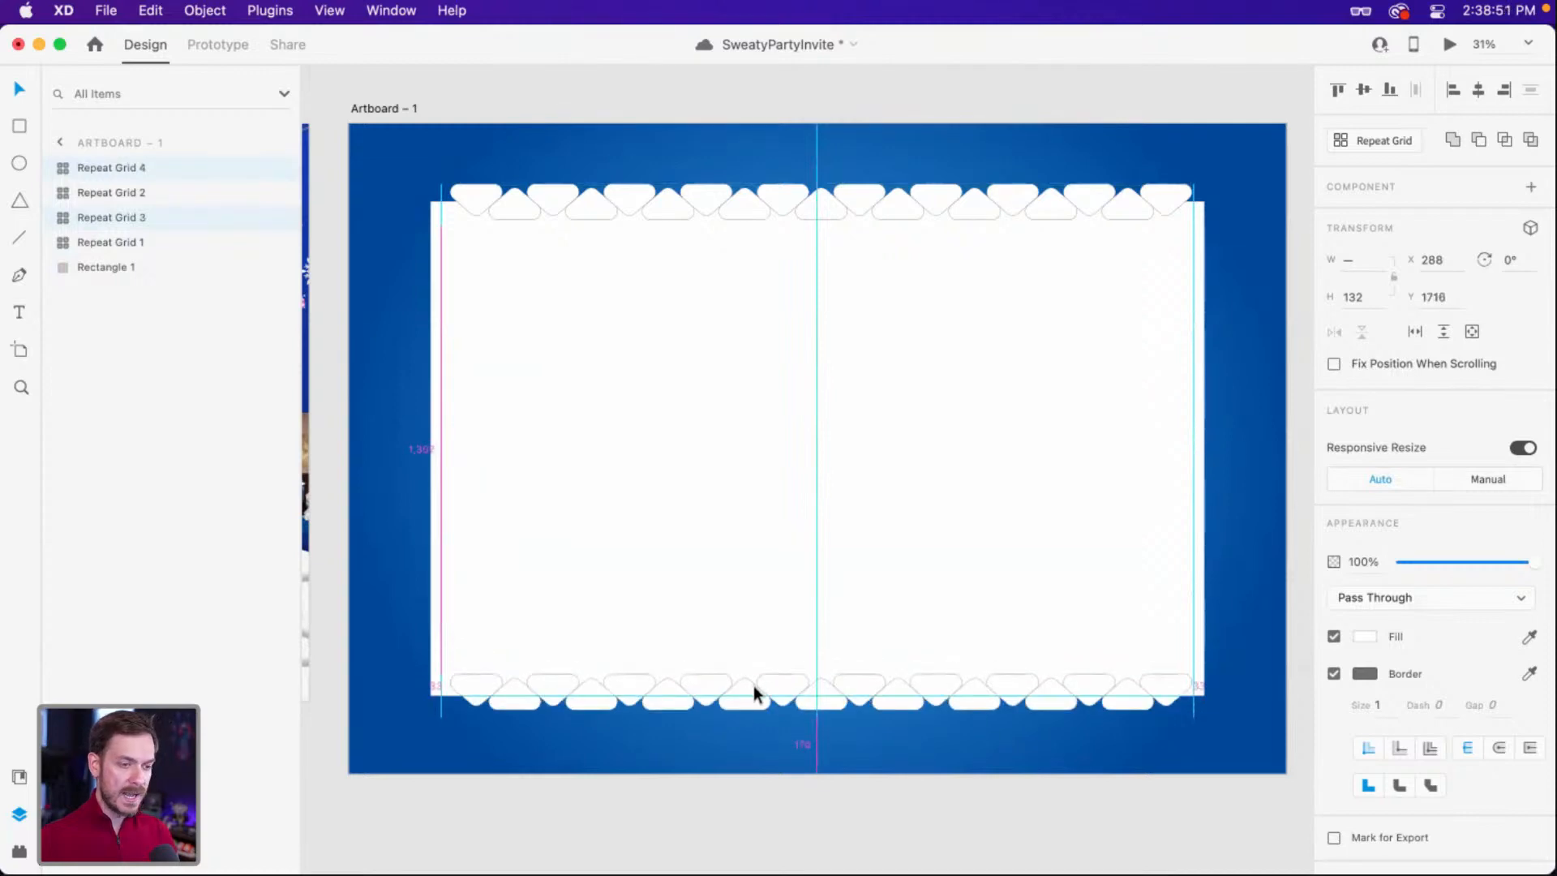
Duplicate the pair of bottom triangle rows and rotate the copies to -90° for the rectangle's vertical sides.
alt+drag(762, 673, 891, 449)
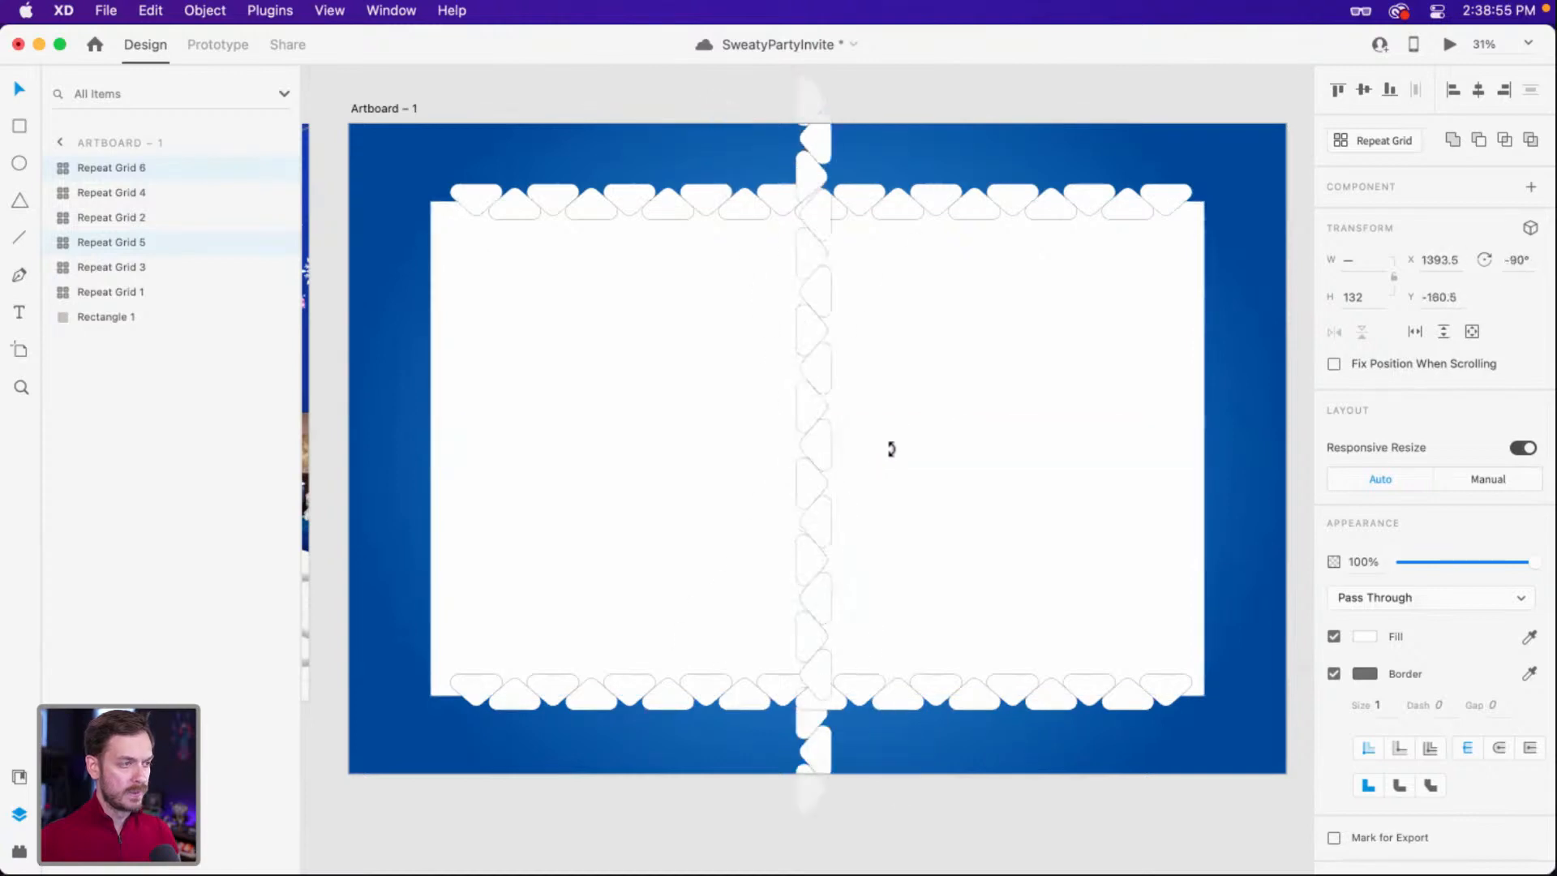
Move the two overlapping vertical triangle grids from the card's centre onto the white rectangle's left edge, at about X 210.5, Y 260.5.
drag(831, 389, 442, 511)
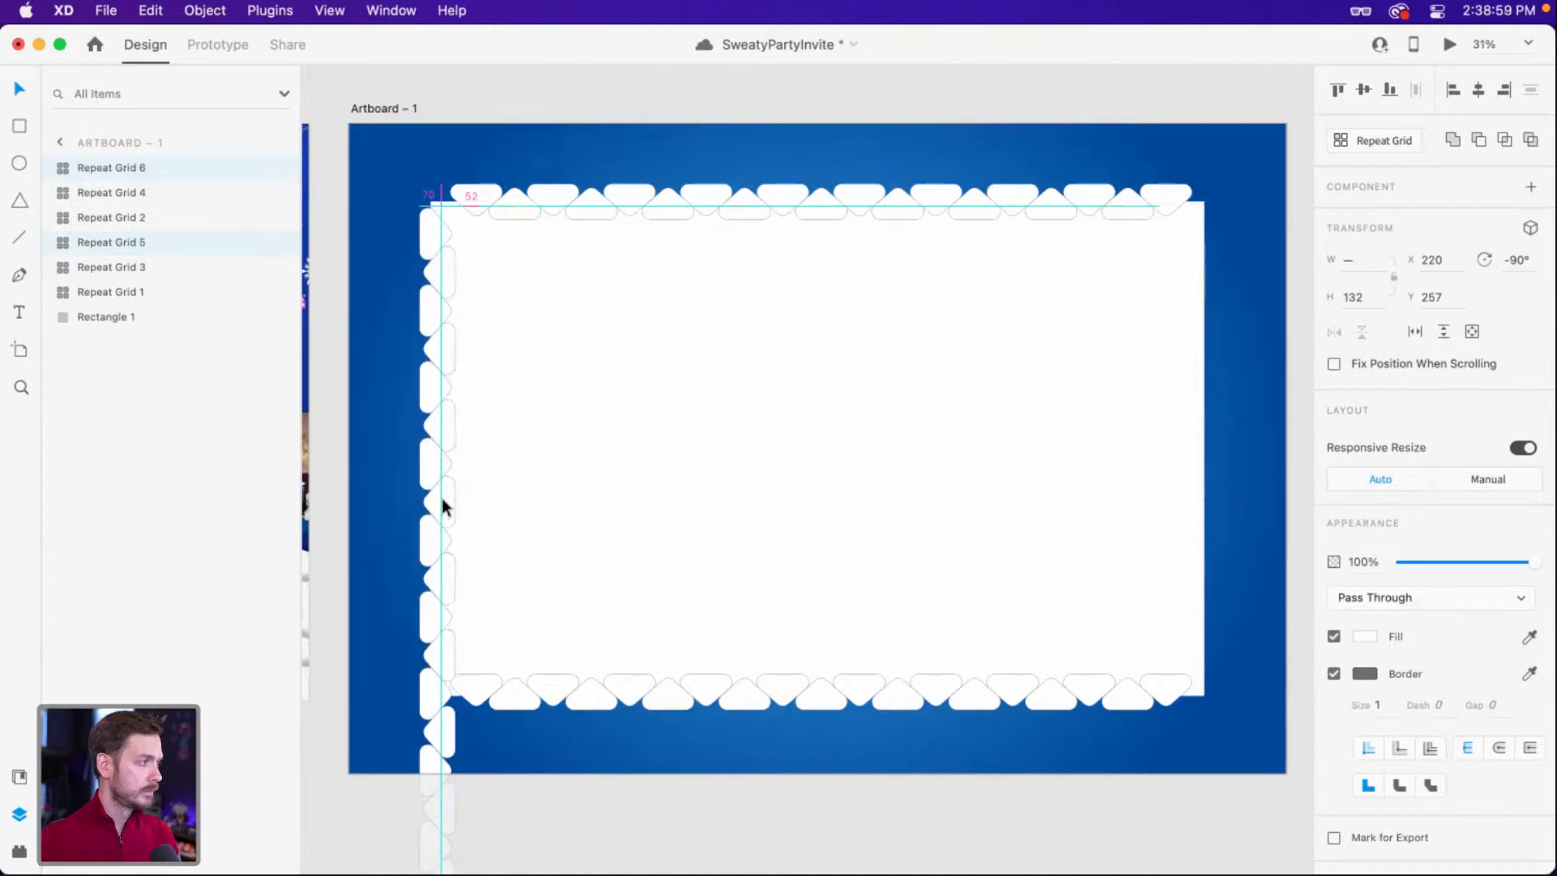
drag(442, 505, 435, 500)
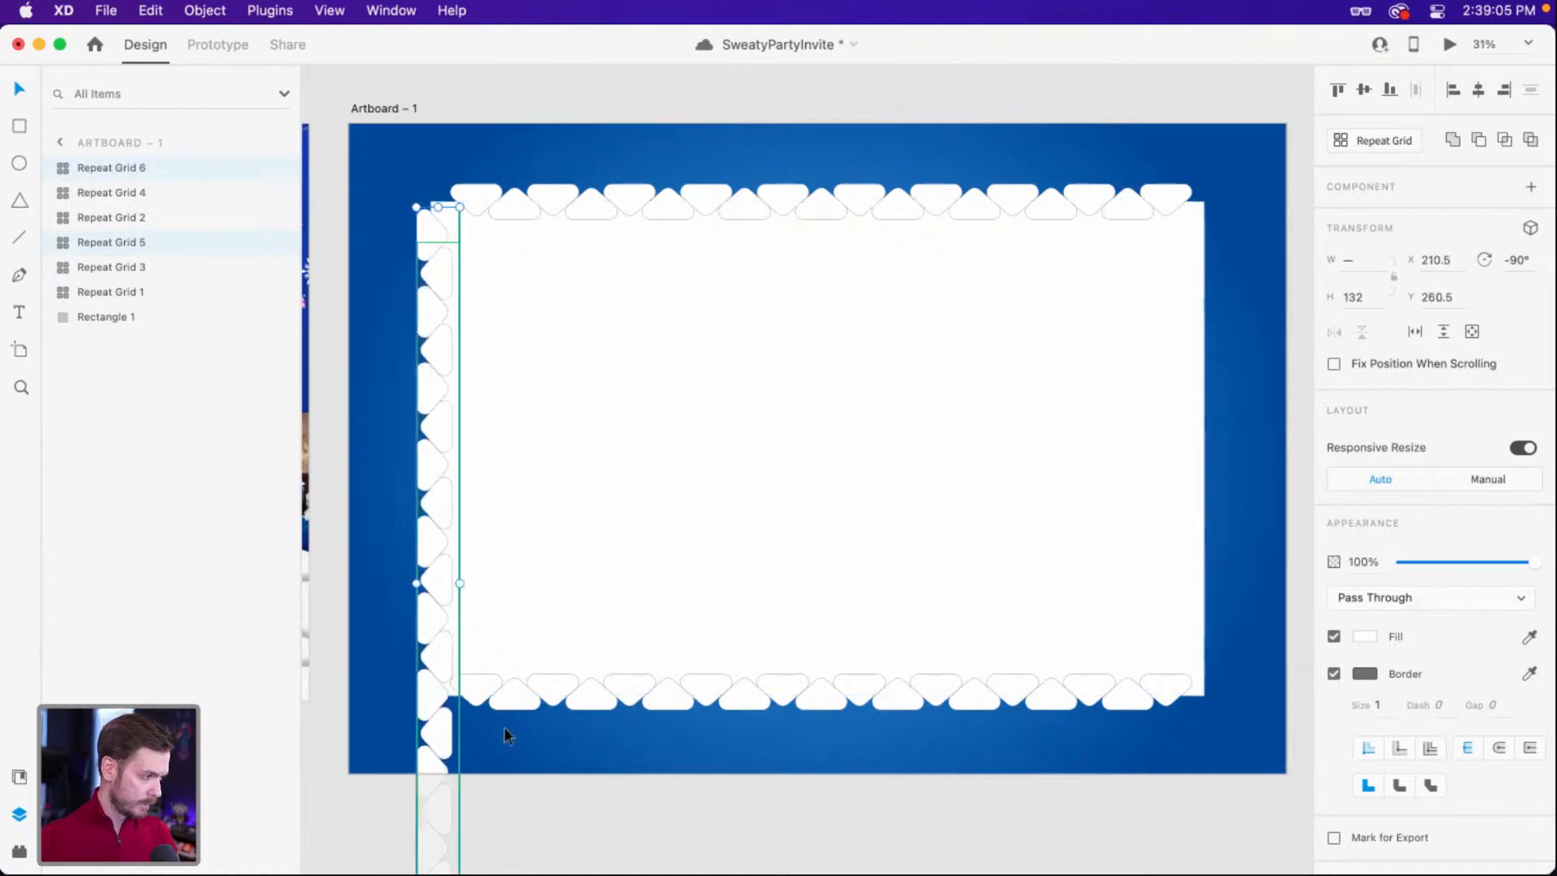
scroll(504, 726, up, 5)
scroll(498, 715, down, 5)
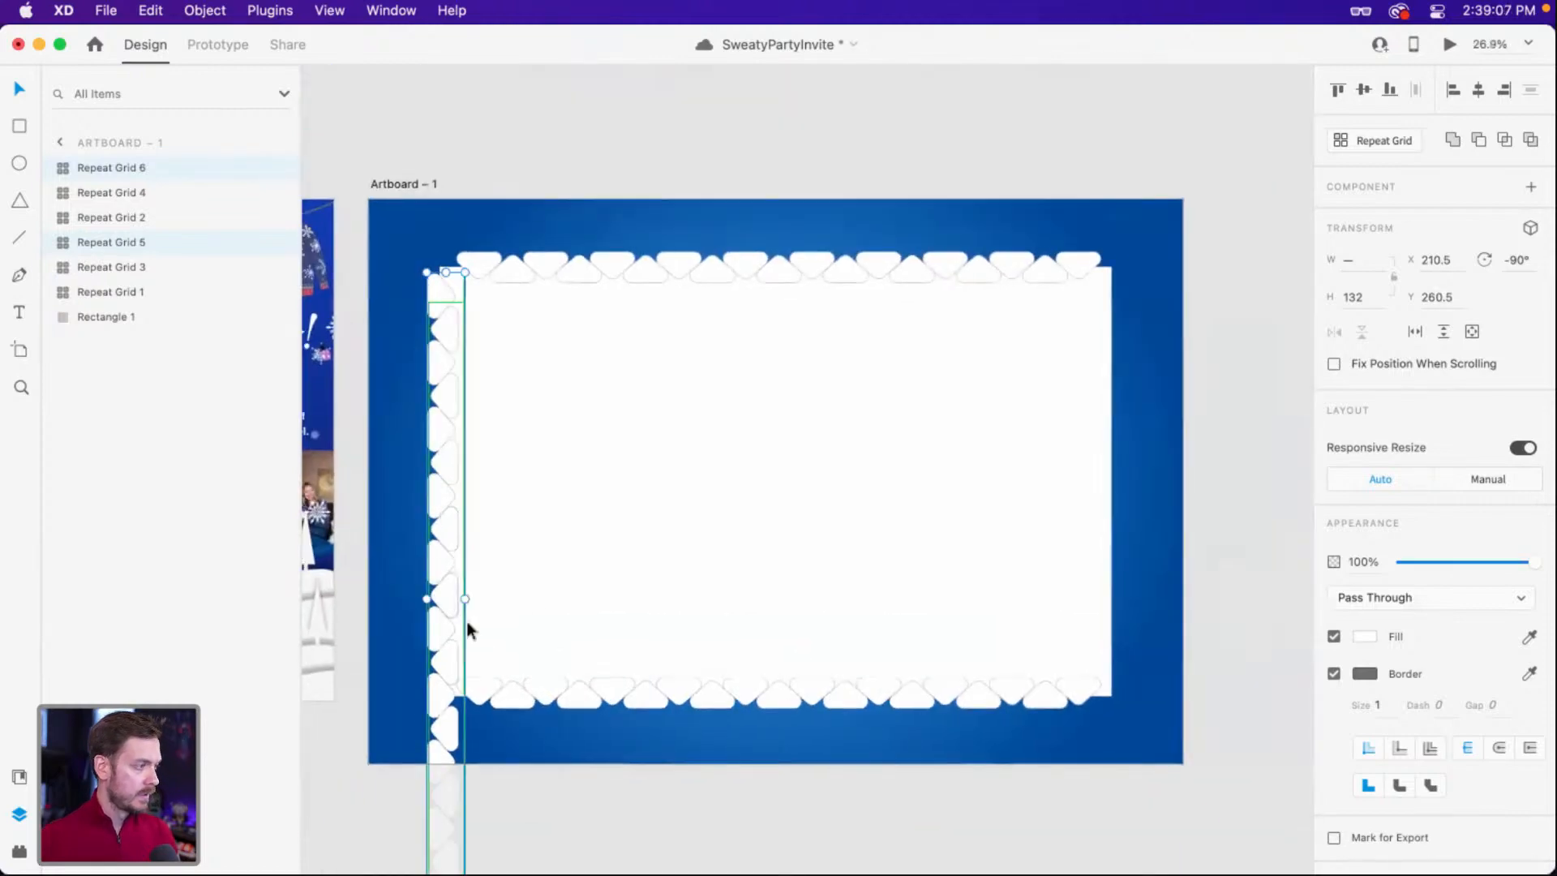
click(456, 644)
drag(446, 685, 486, 522)
click(479, 722)
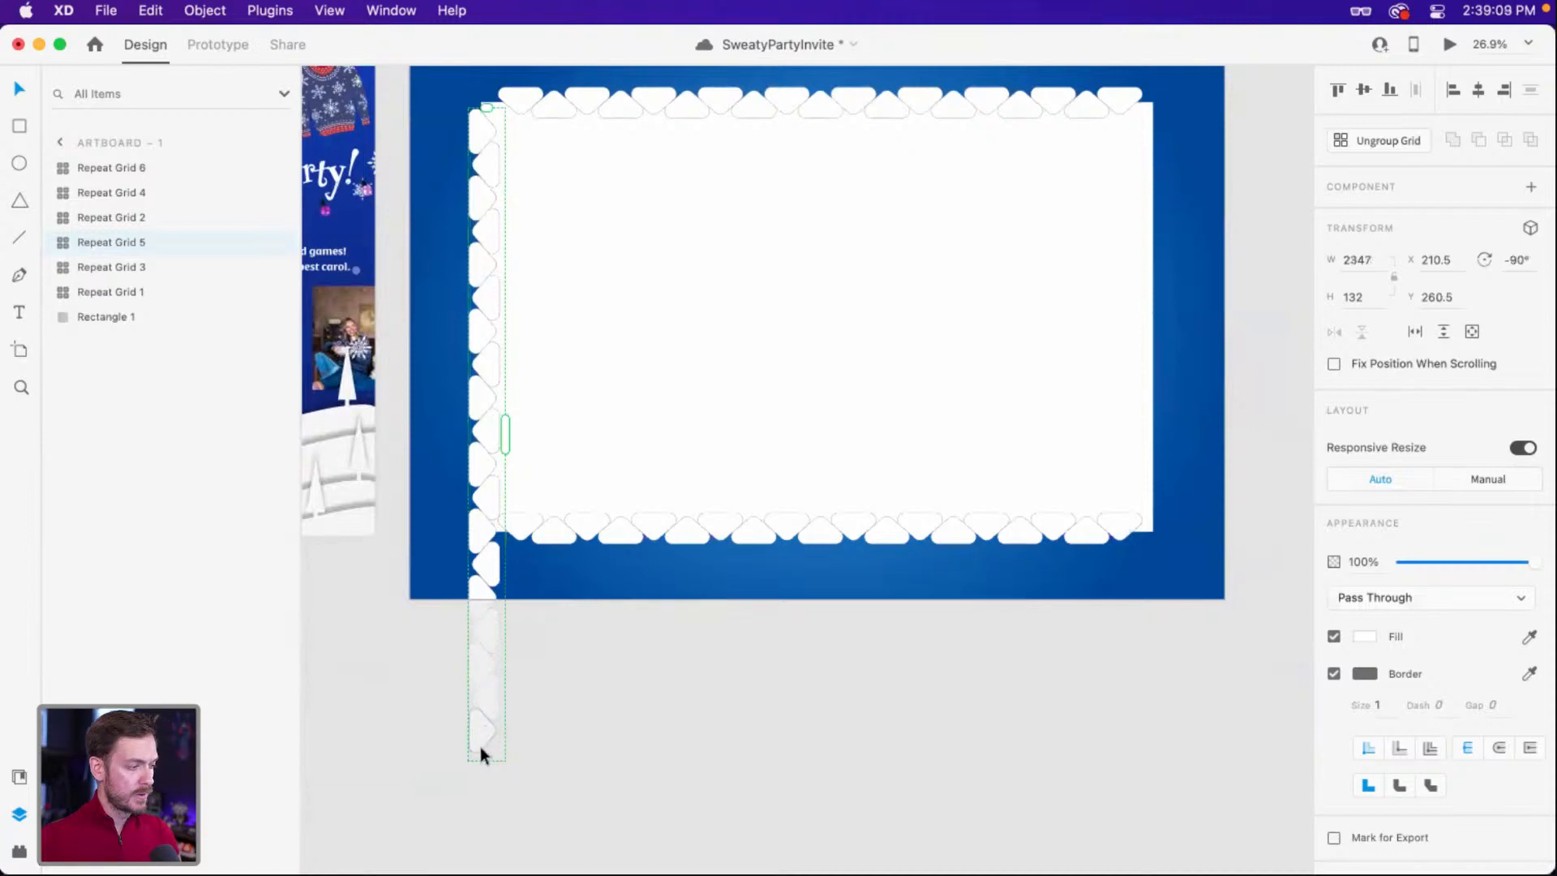
double_click(495, 699)
key(Escape)
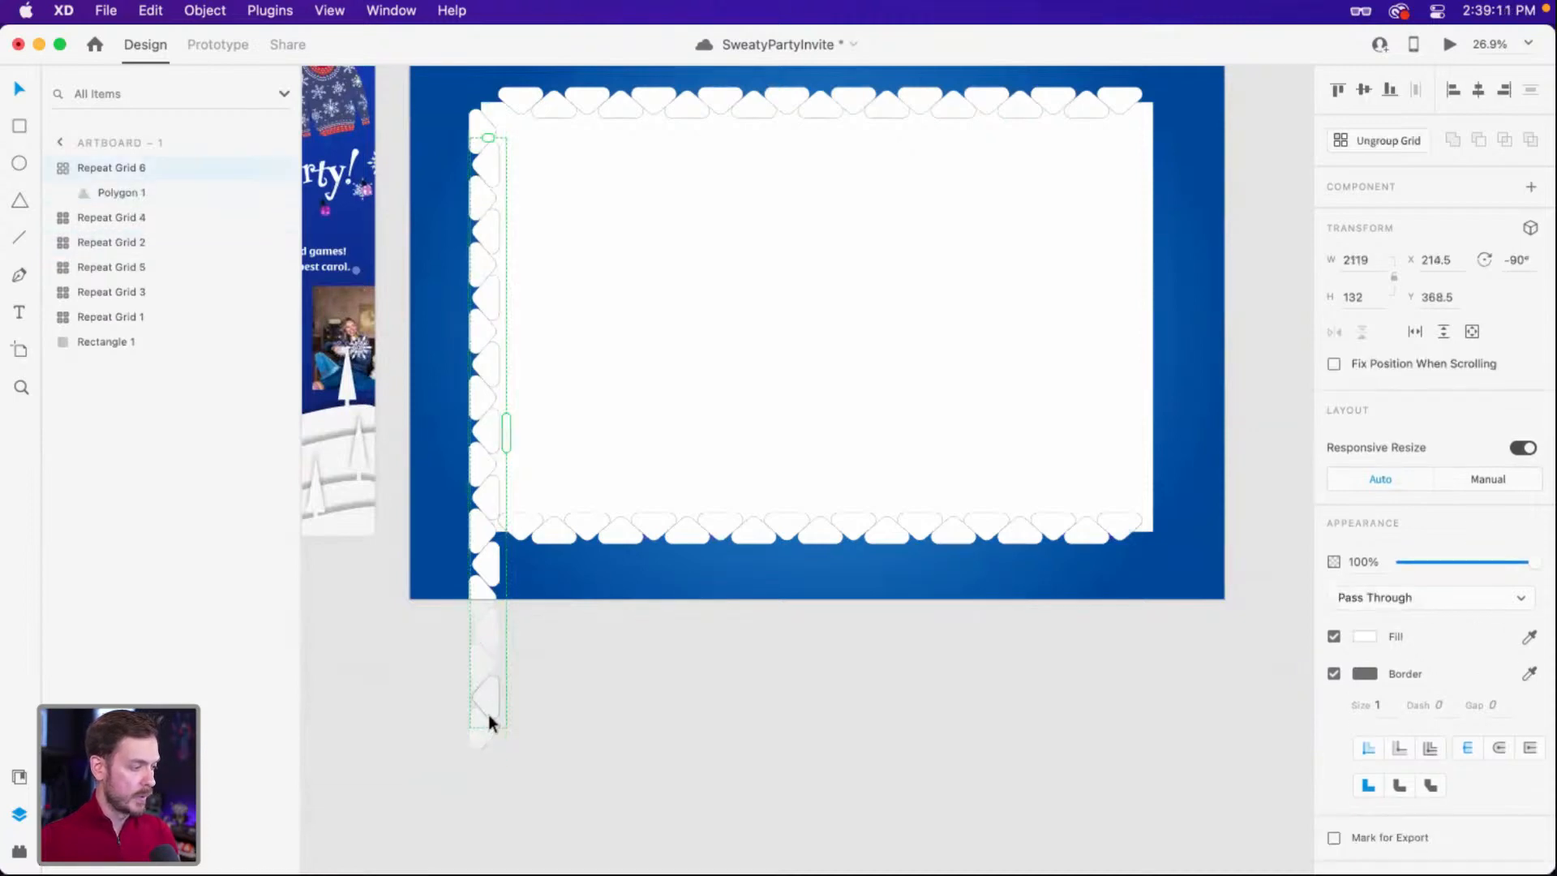
key(Escape)
Rotate both vertical triangle grids to 90° and realign them along the rectangle's left edge, at about X 168.5, Y 237.5.
click(478, 124)
shift+click(486, 104)
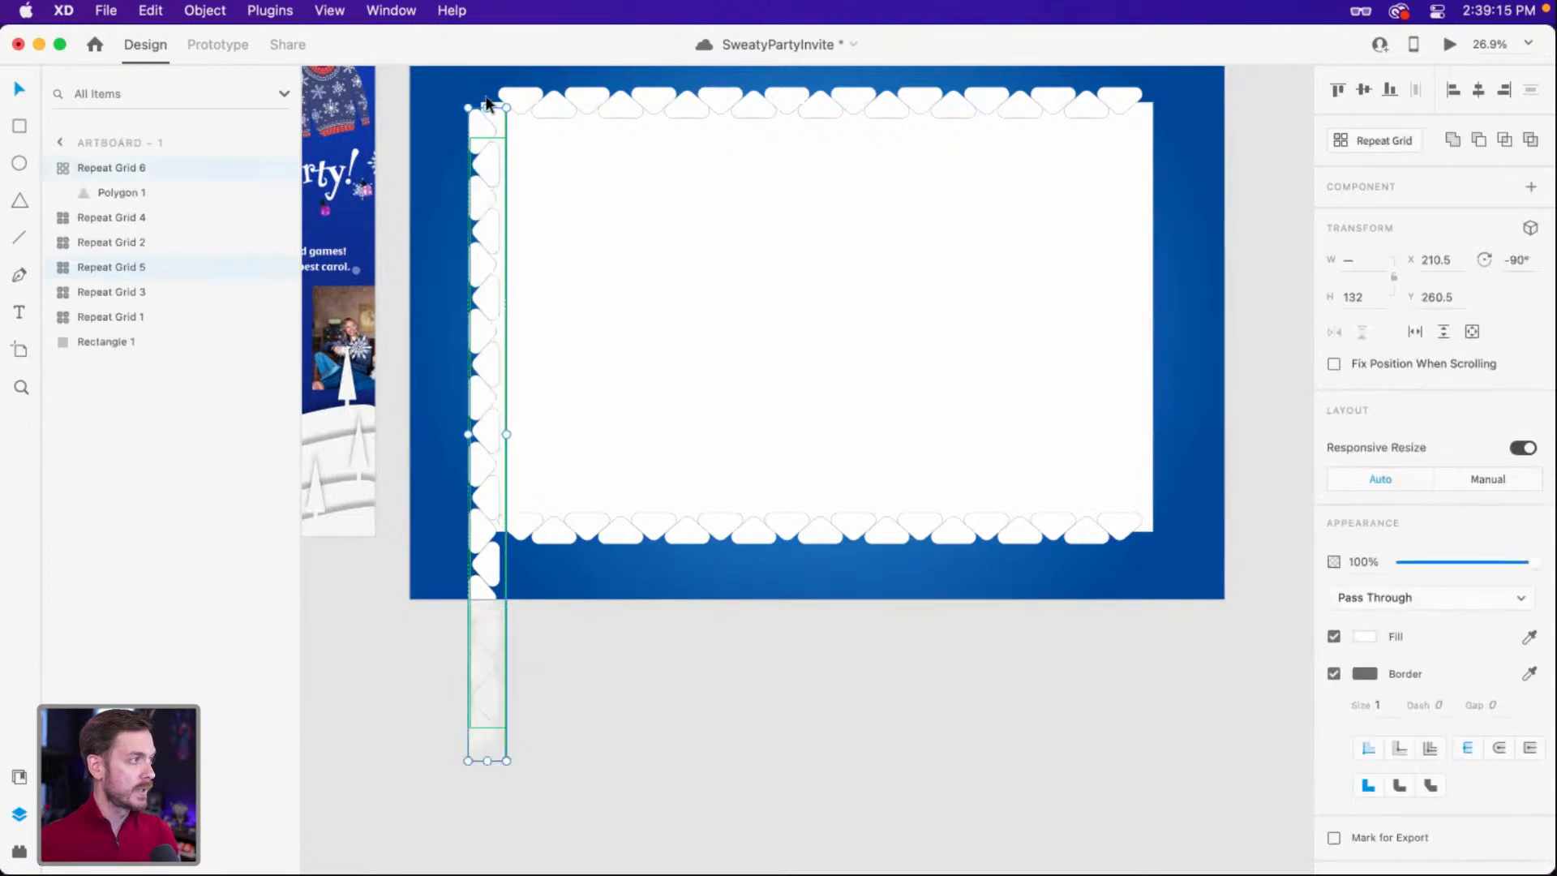
drag(487, 104, 497, 542)
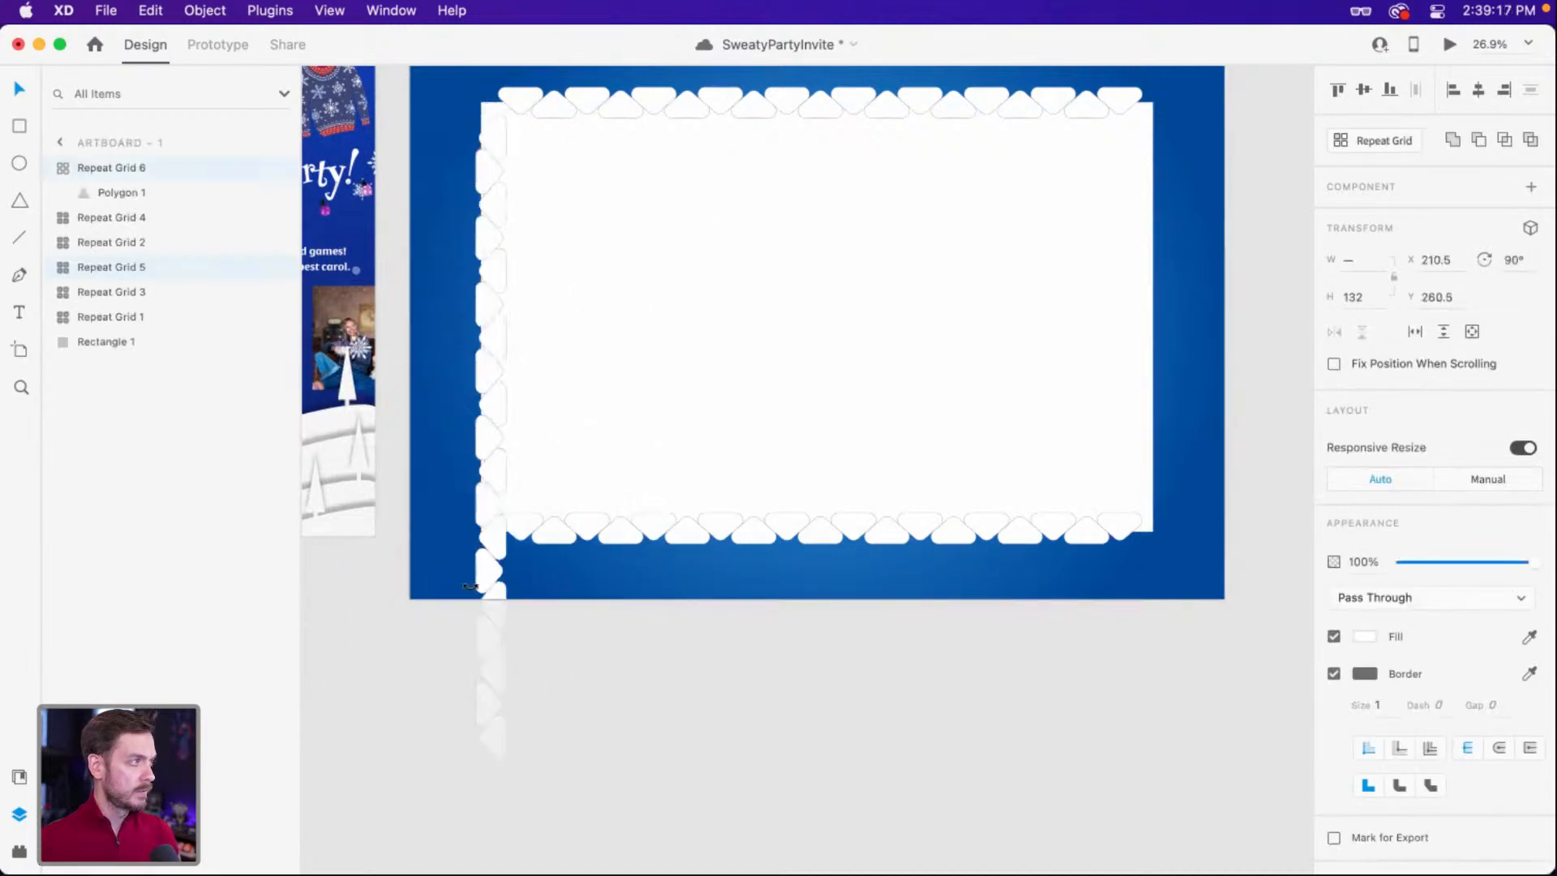
drag(486, 158, 477, 169)
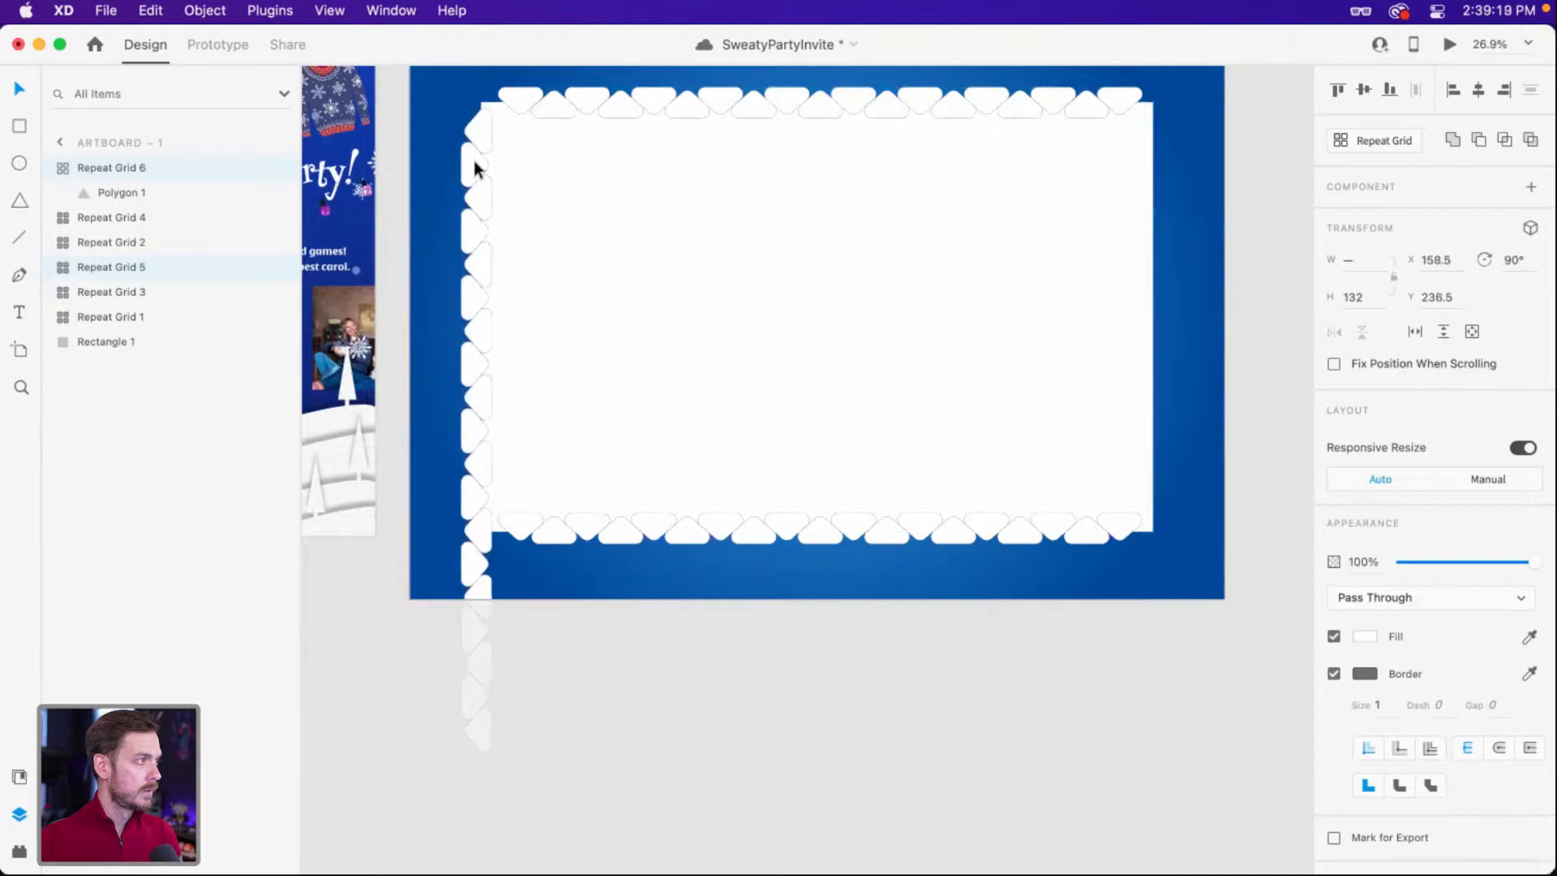
Shorten the two left-edge triangle grids to about 1443 and 1393 long so that they end near the rectangle's bottom edge.
click(580, 251)
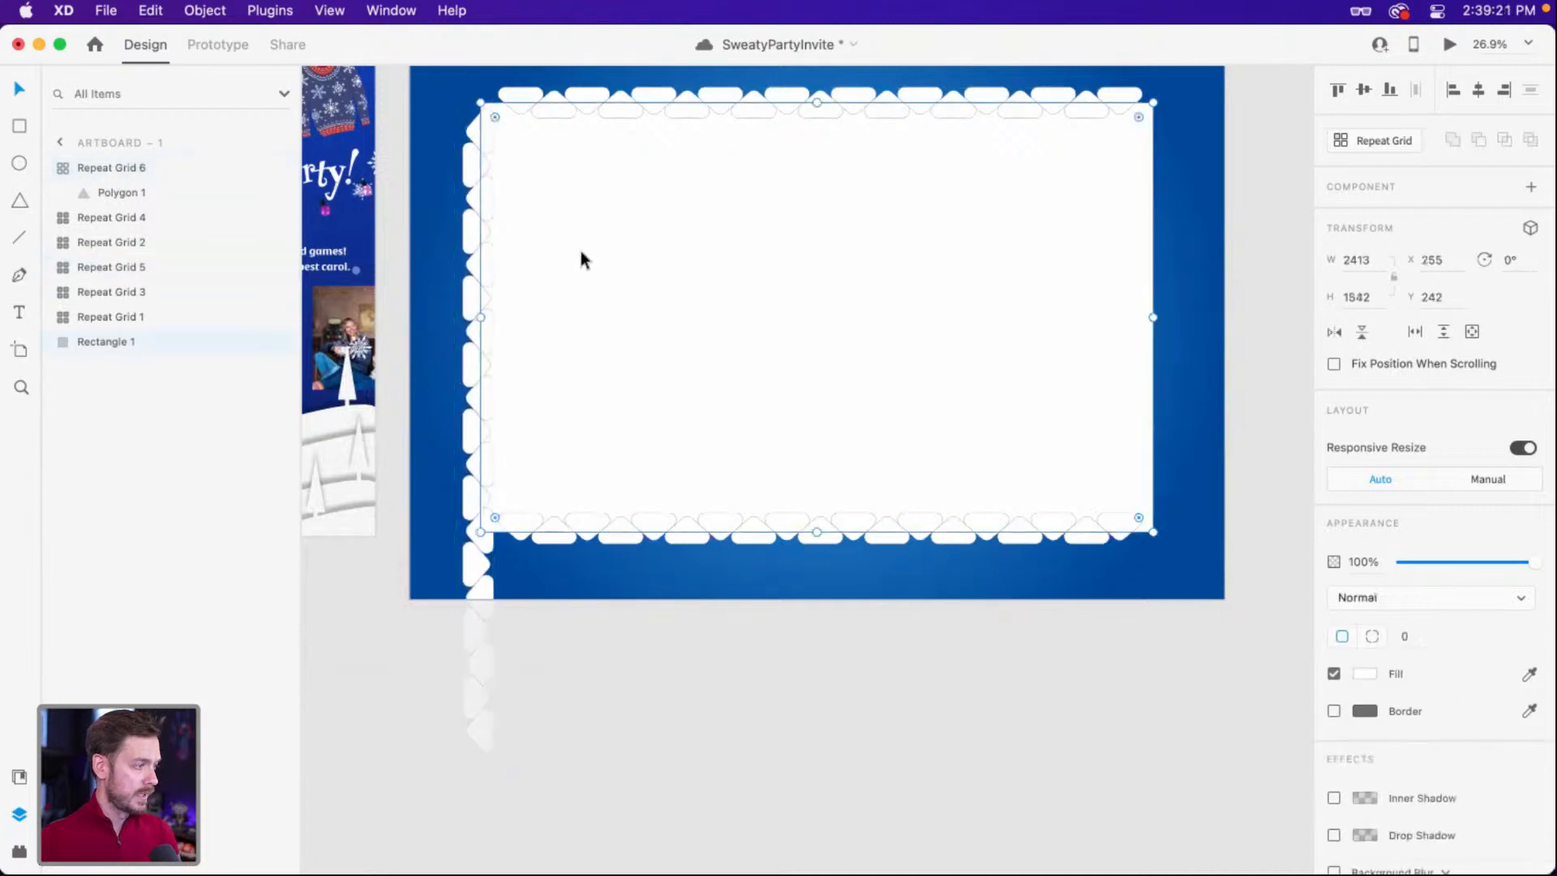
click(485, 617)
drag(471, 749, 524, 510)
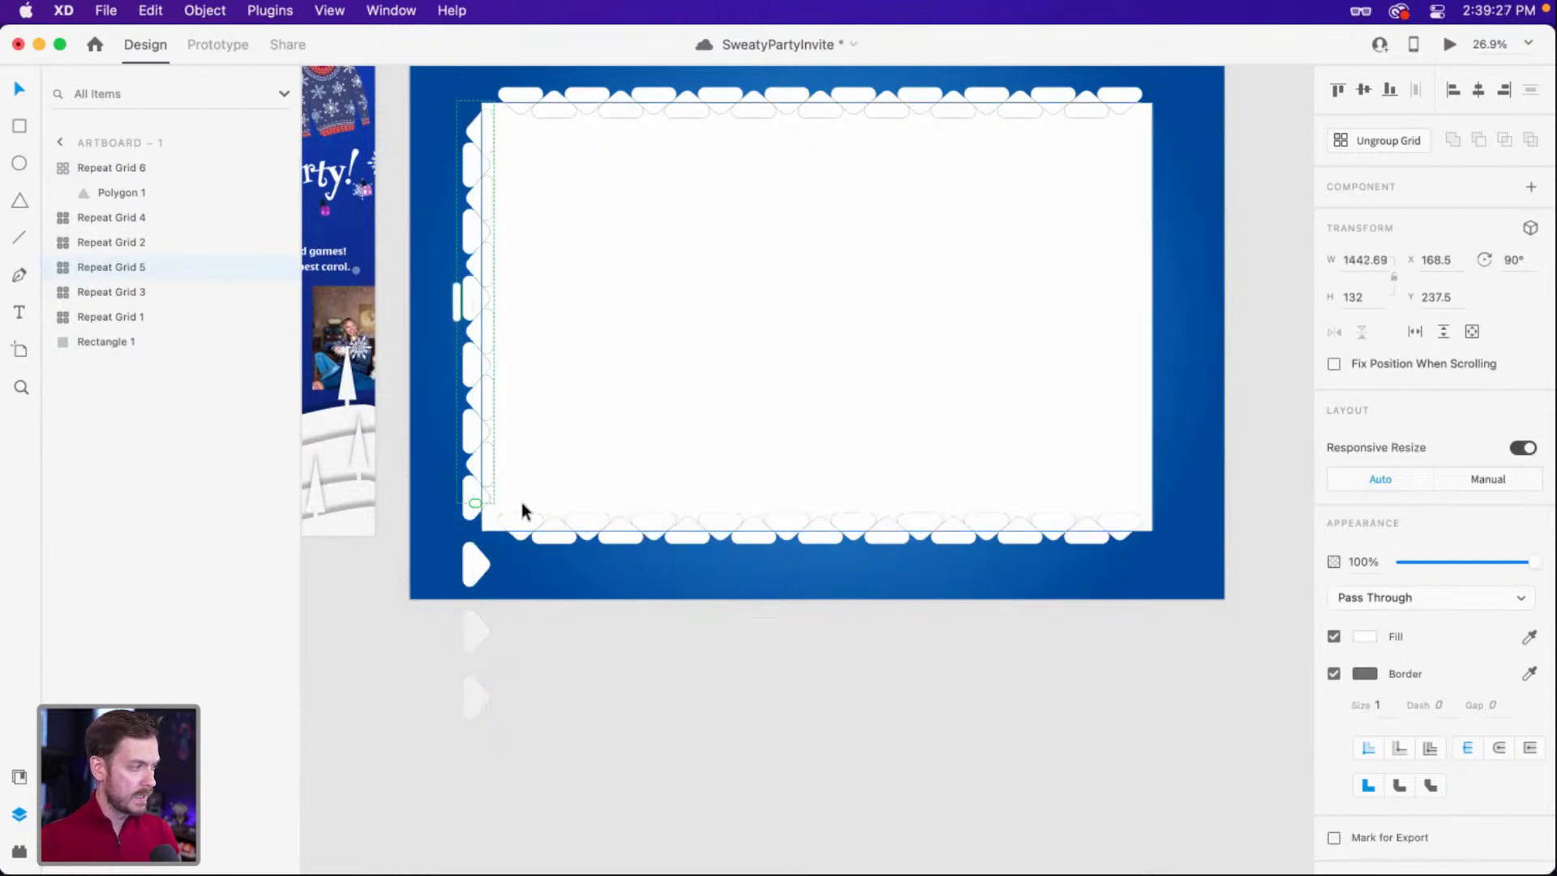
click(471, 575)
drag(474, 723, 515, 523)
click(576, 422)
Duplicate both left-edge triangle grids onto the rectangle's right edge at about X 2590.5, Y 237.5.
click(476, 270)
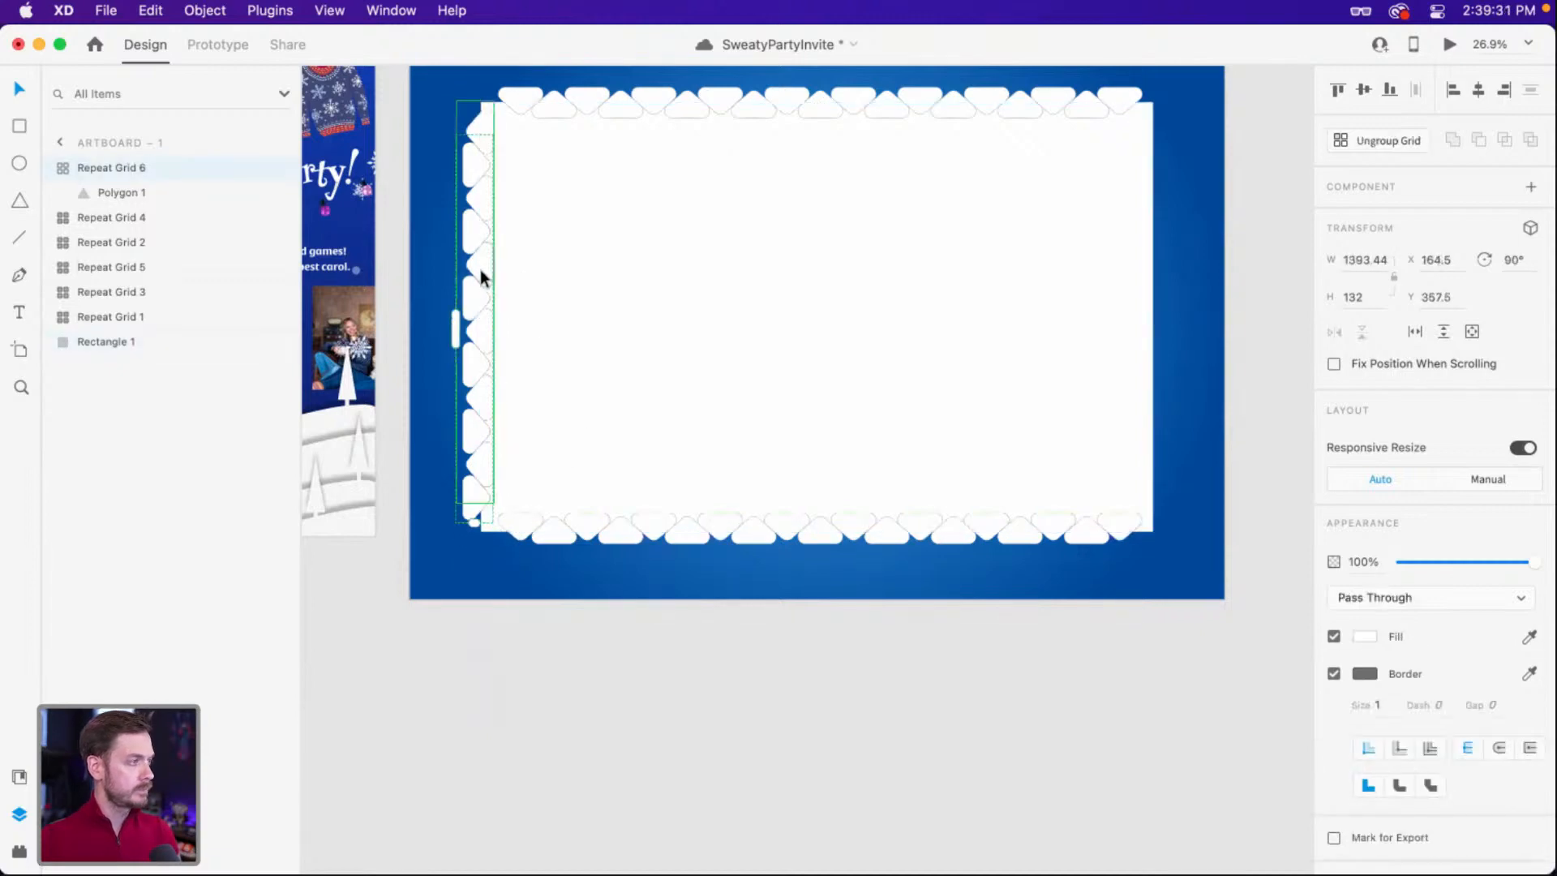
shift+click(481, 268)
drag(482, 268, 1149, 236)
scroll(911, 240, up, 2)
scroll(911, 240, left, 1)
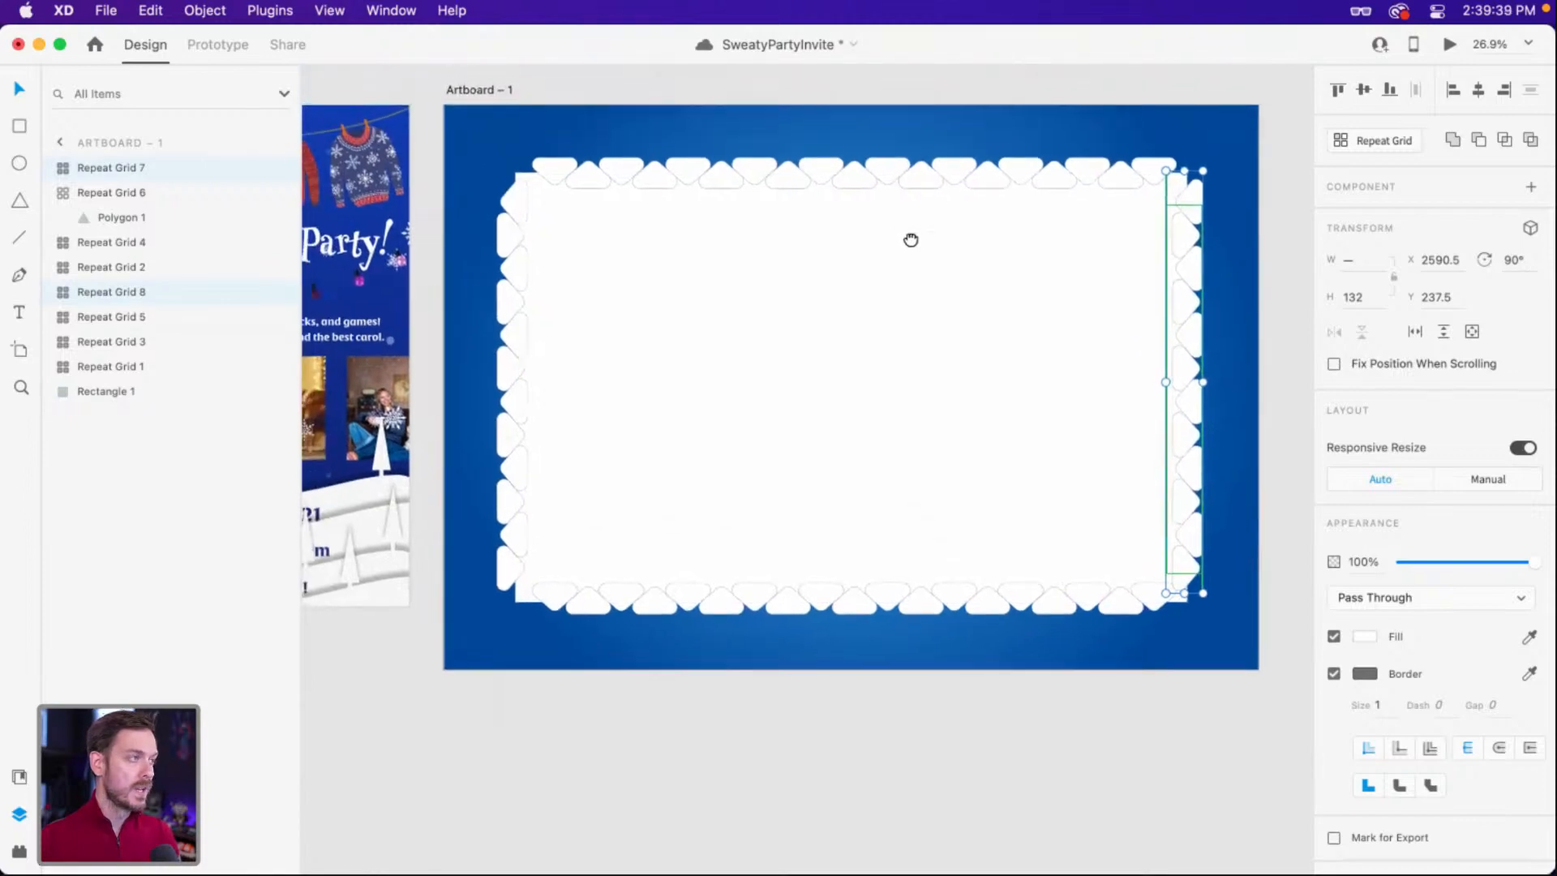
key(Escape)
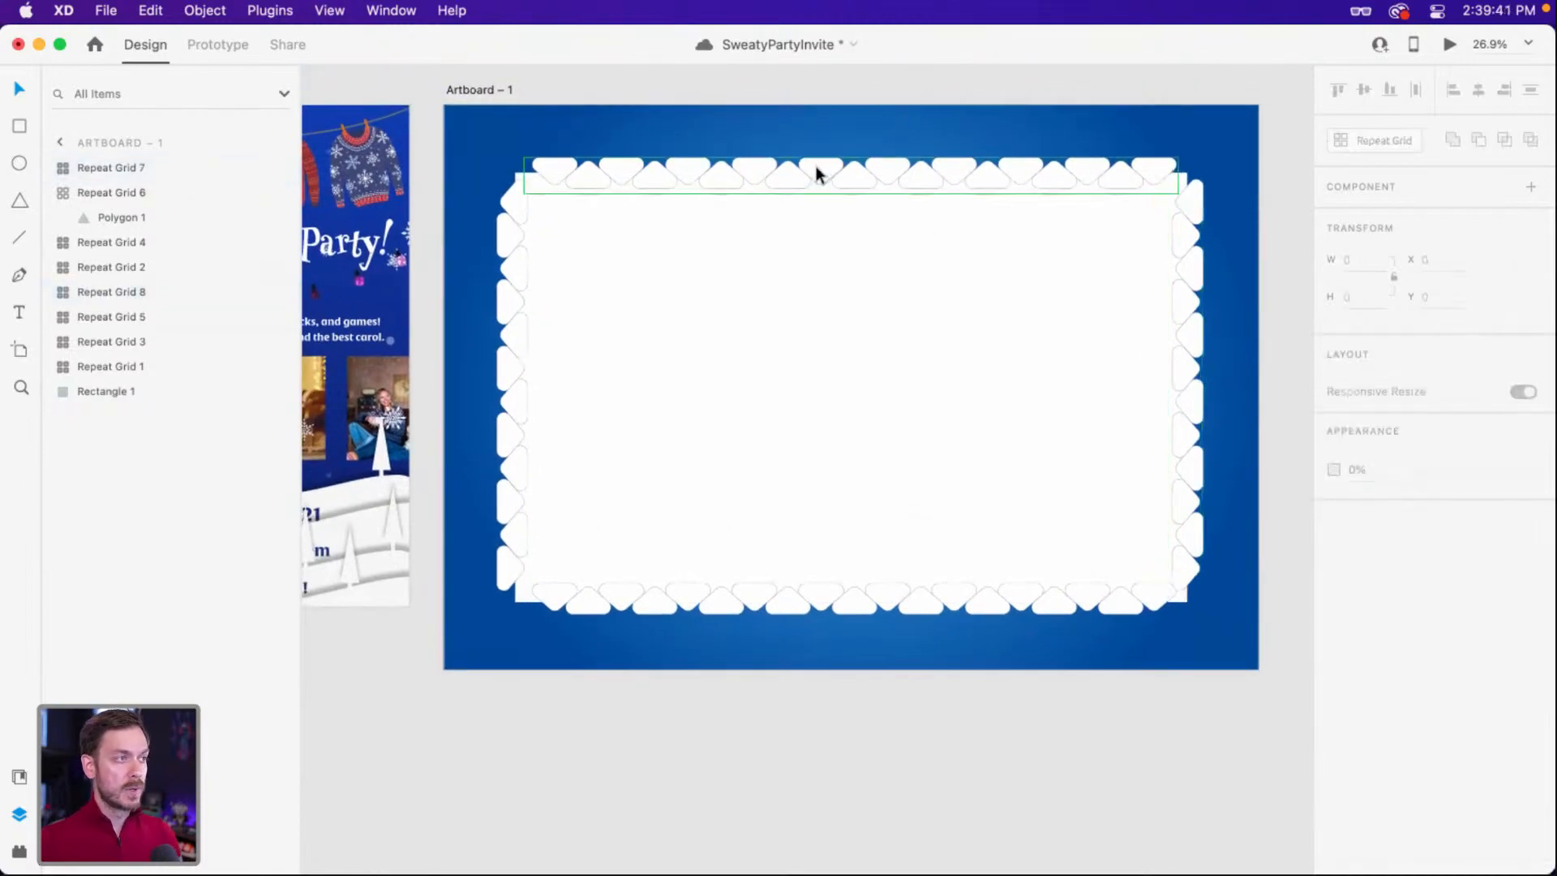
Subtract the outward-cutting triangle grid on each of the four sides from the white rectangle.
click(819, 170)
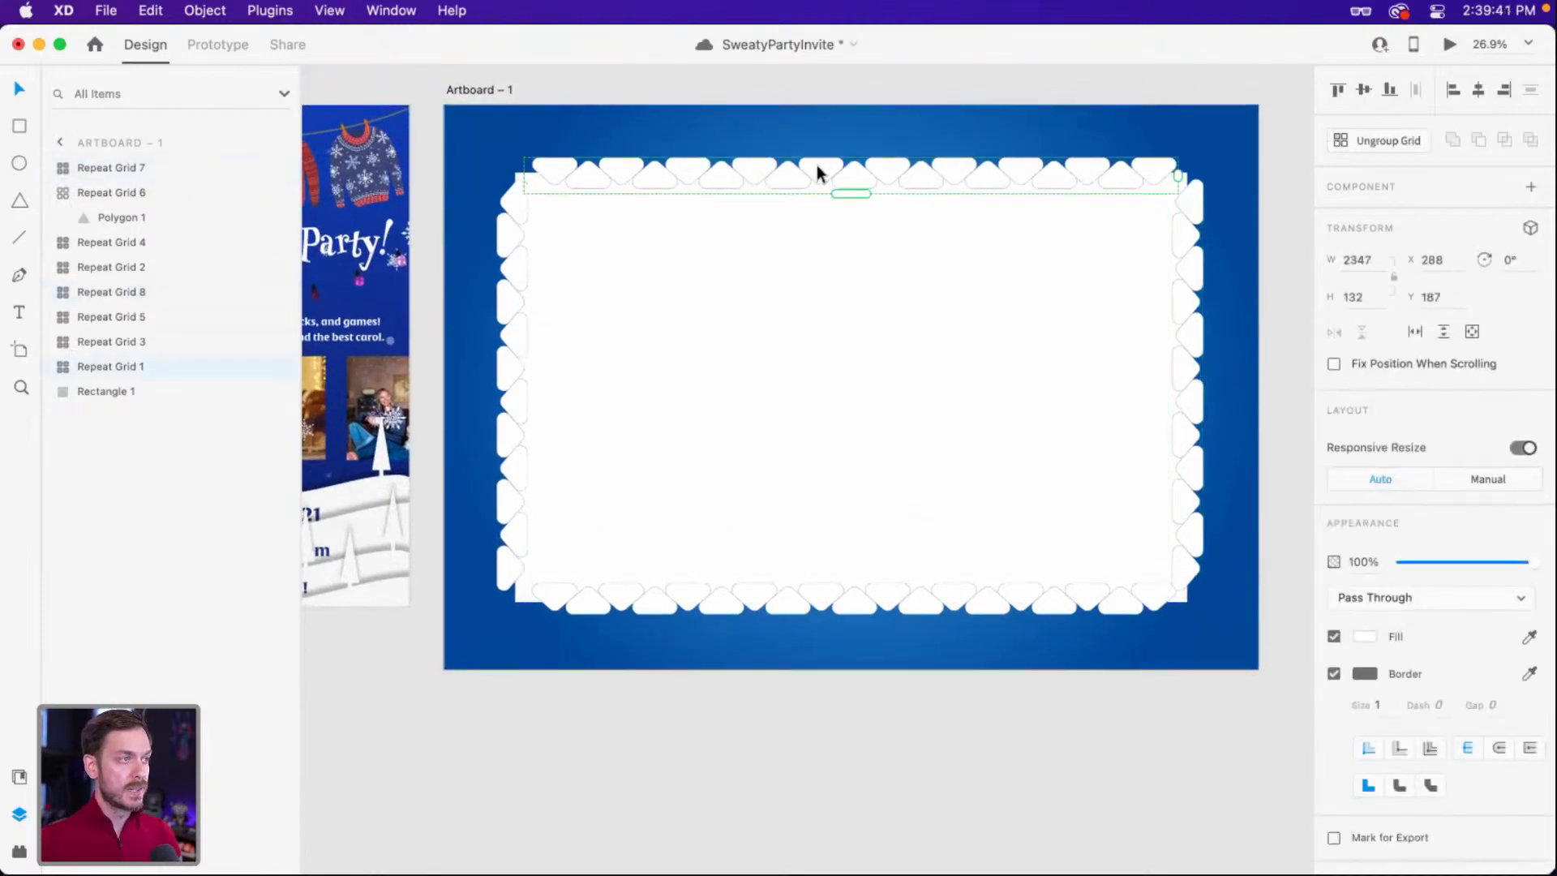
shift+click(508, 236)
shift+click(1198, 267)
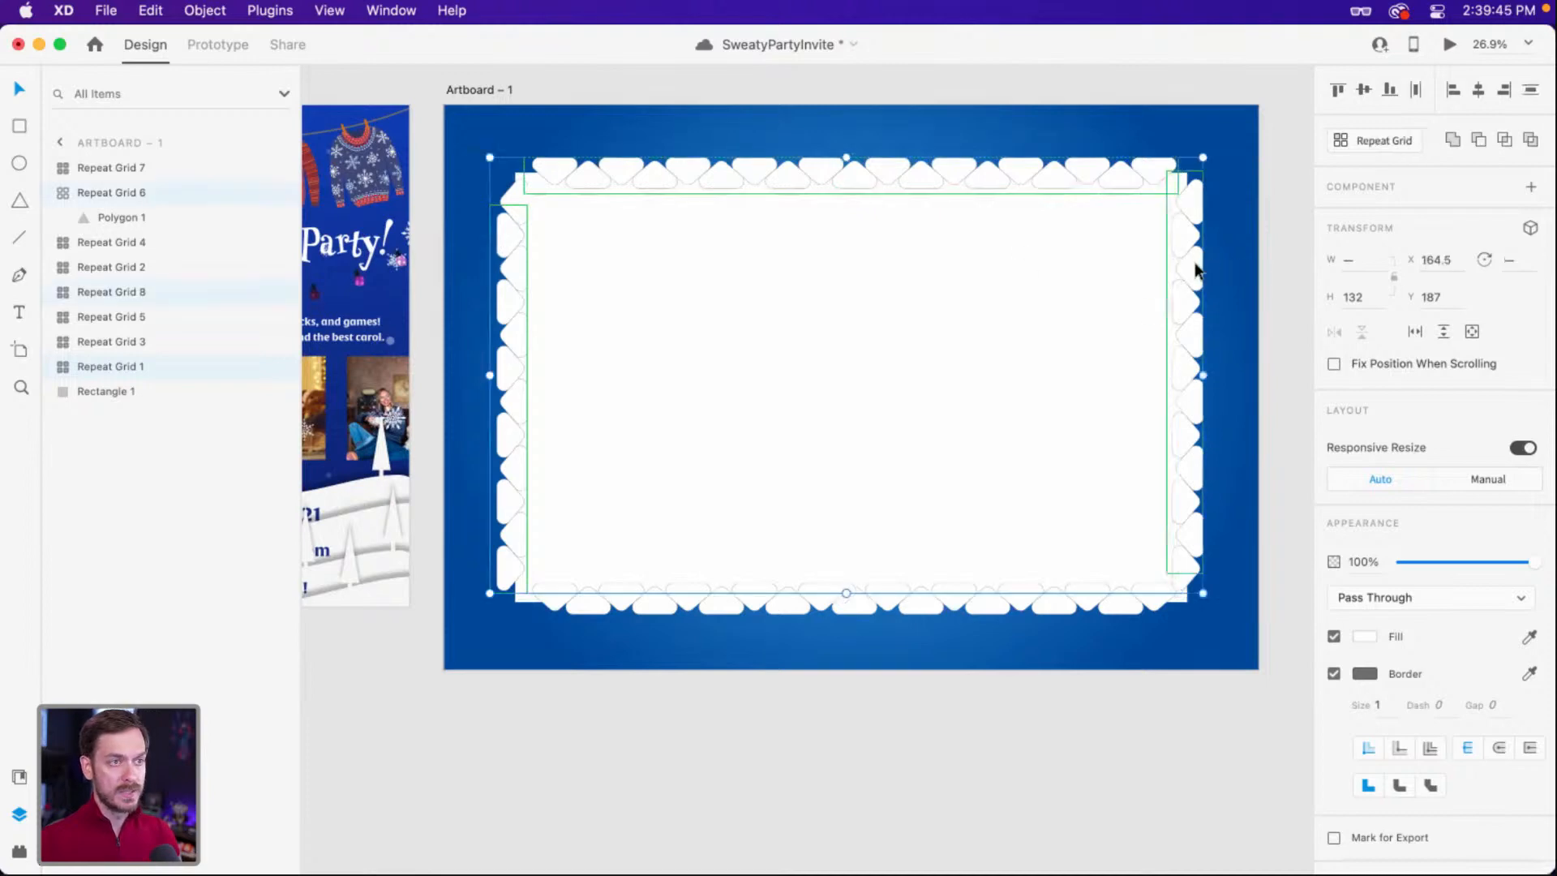
shift+click(957, 601)
shift+click(991, 342)
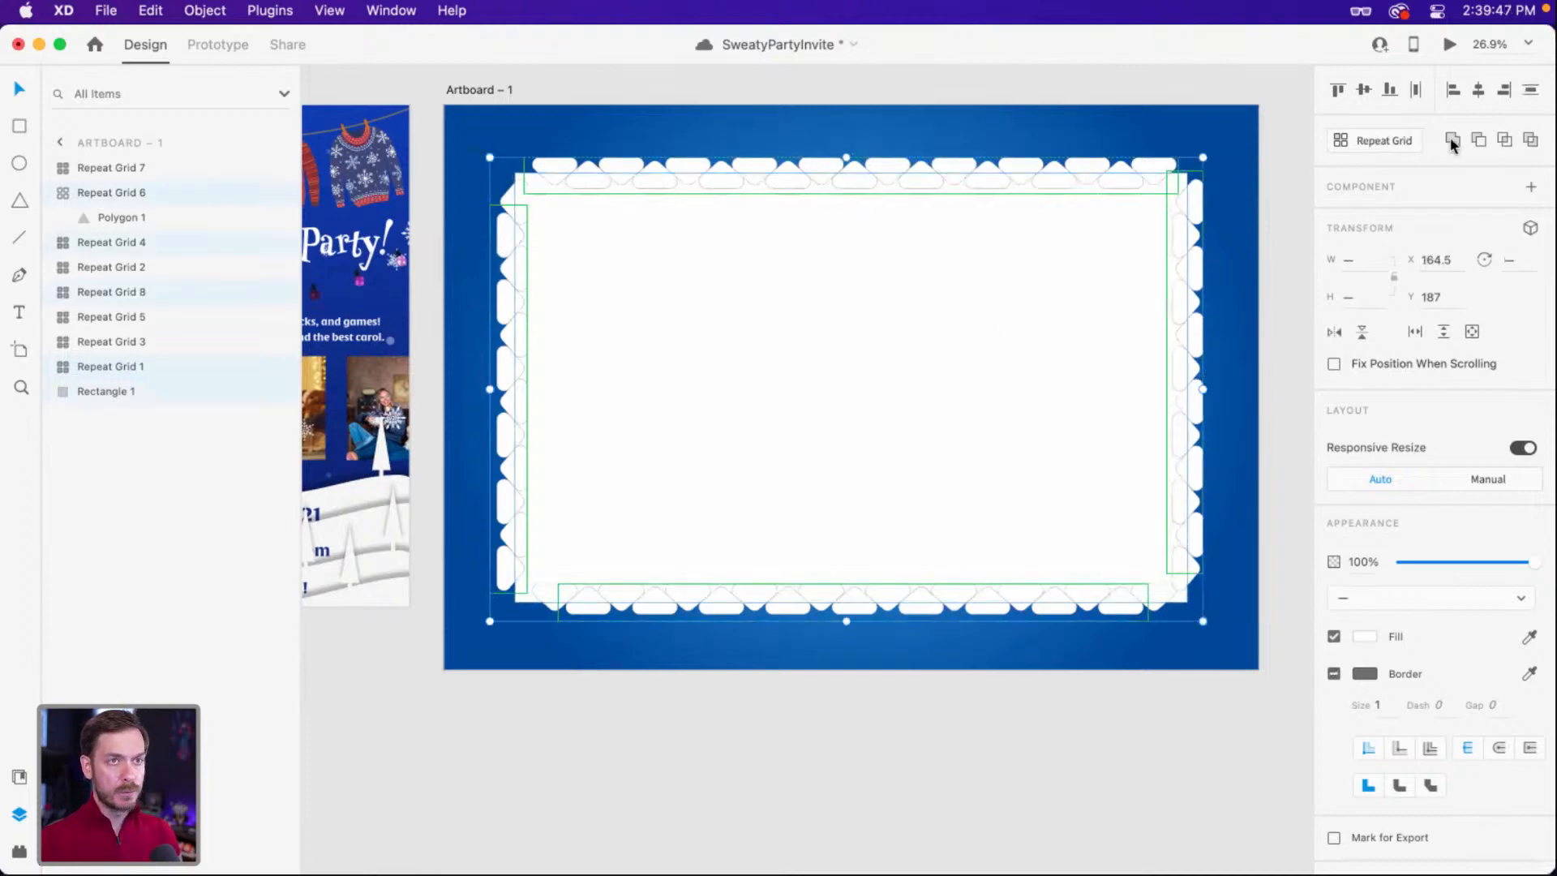
click(1481, 142)
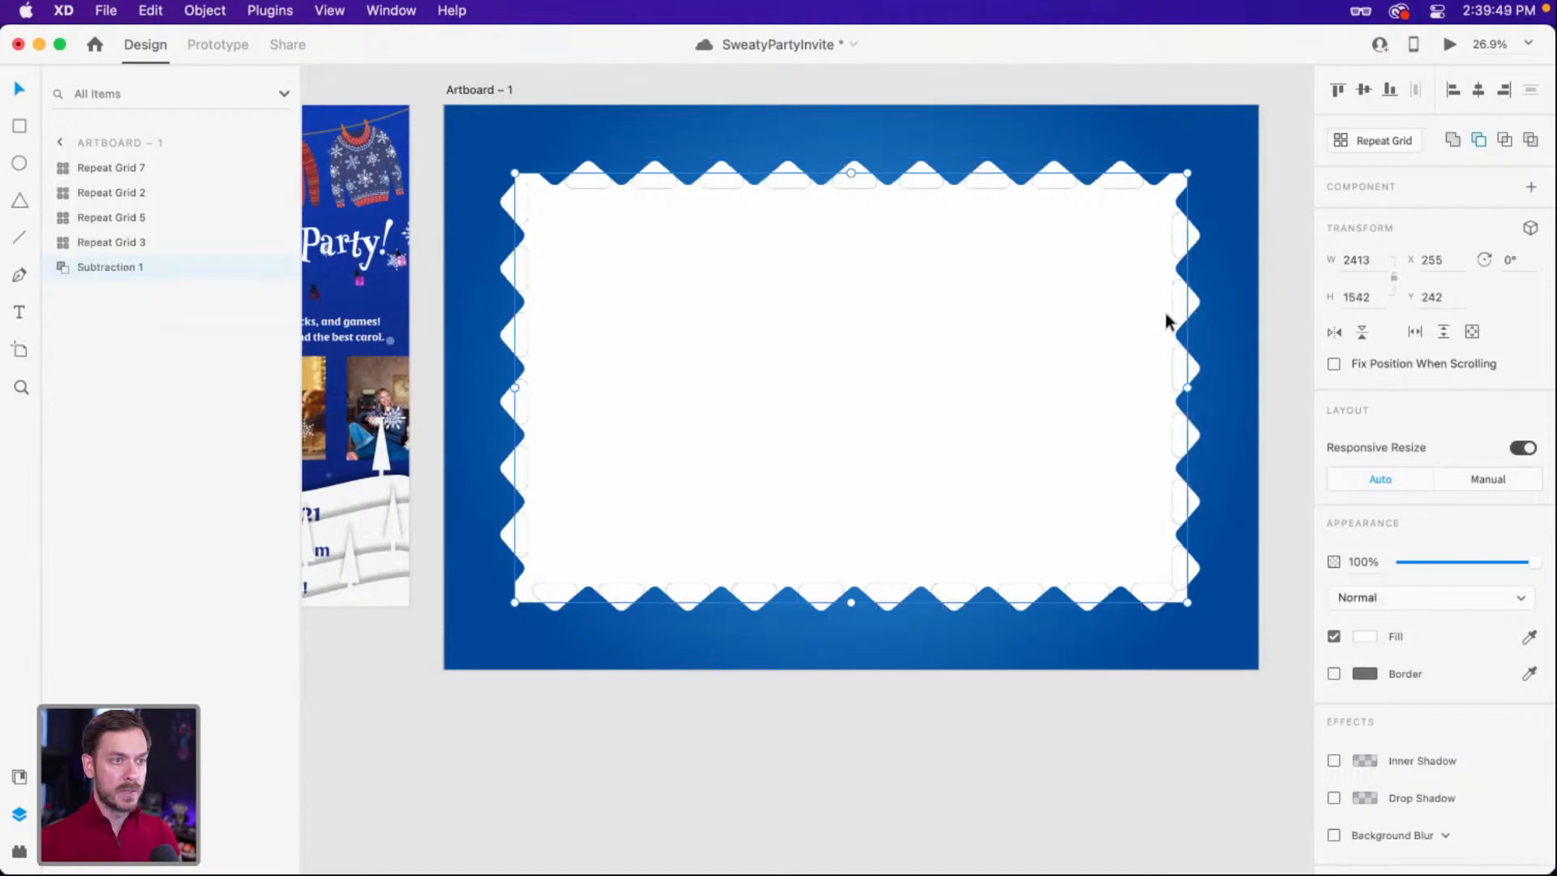
Select the four remaining triangle grids along the rectangle's edges together.
double_click(1181, 236)
shift+click(1119, 167)
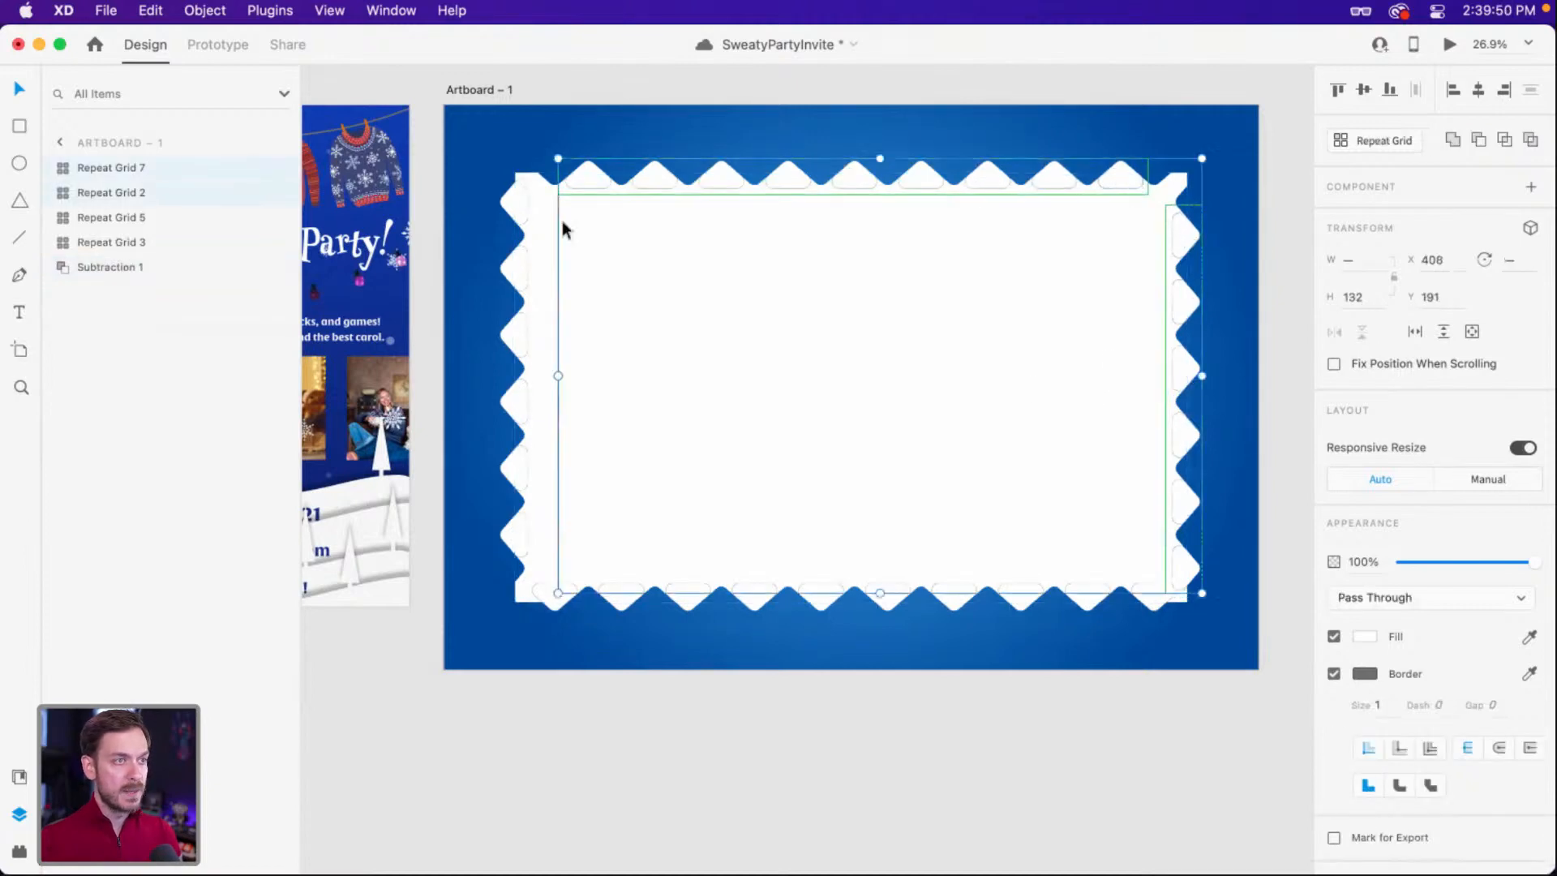
shift+click(497, 264)
shift+click(734, 590)
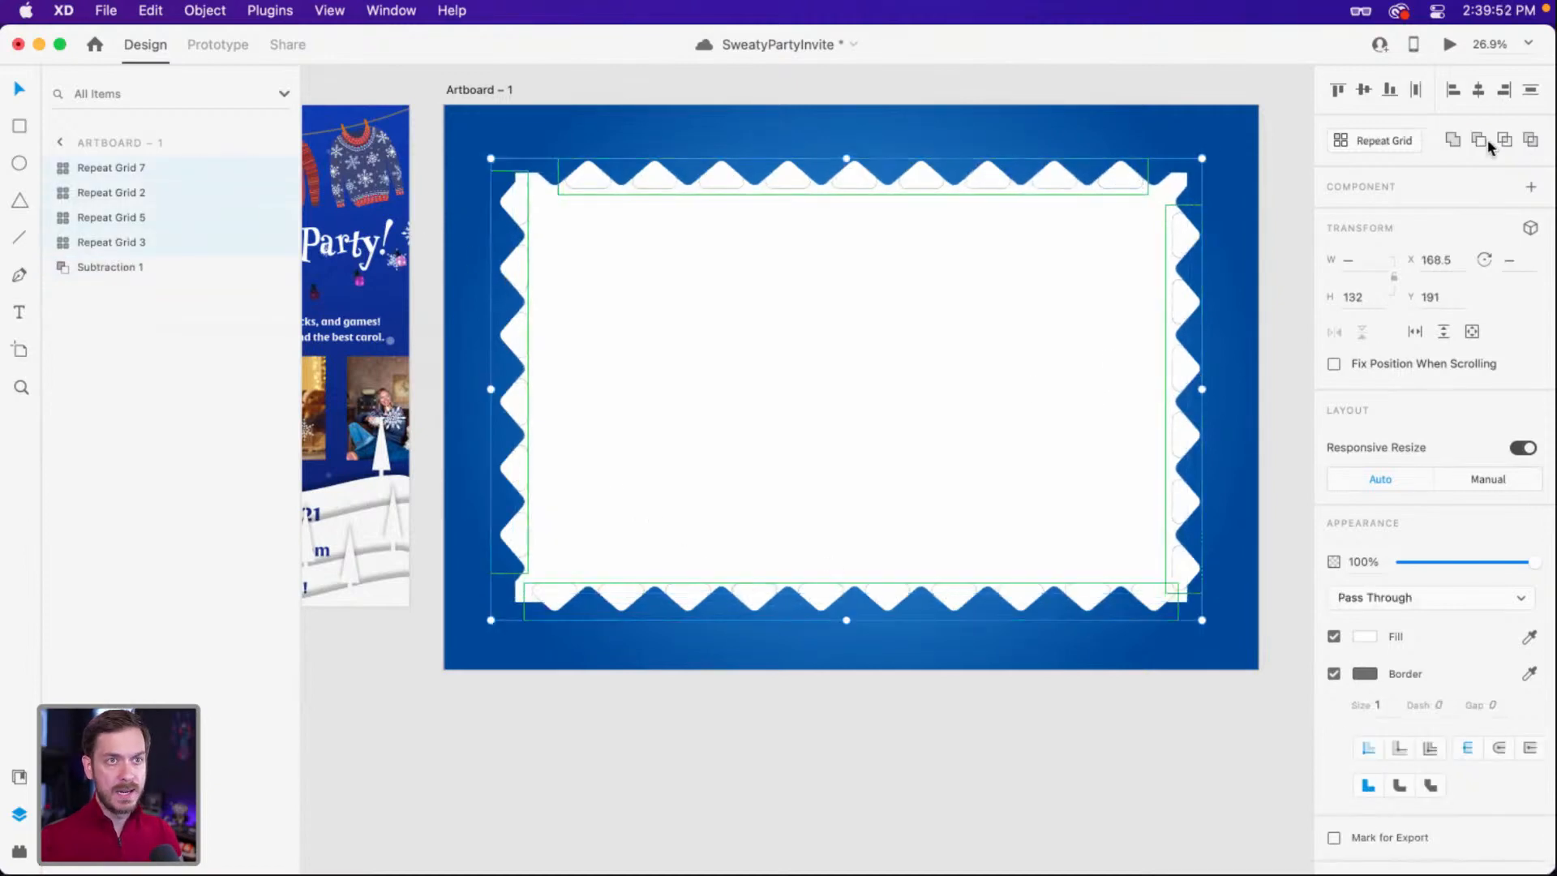
click(1453, 141)
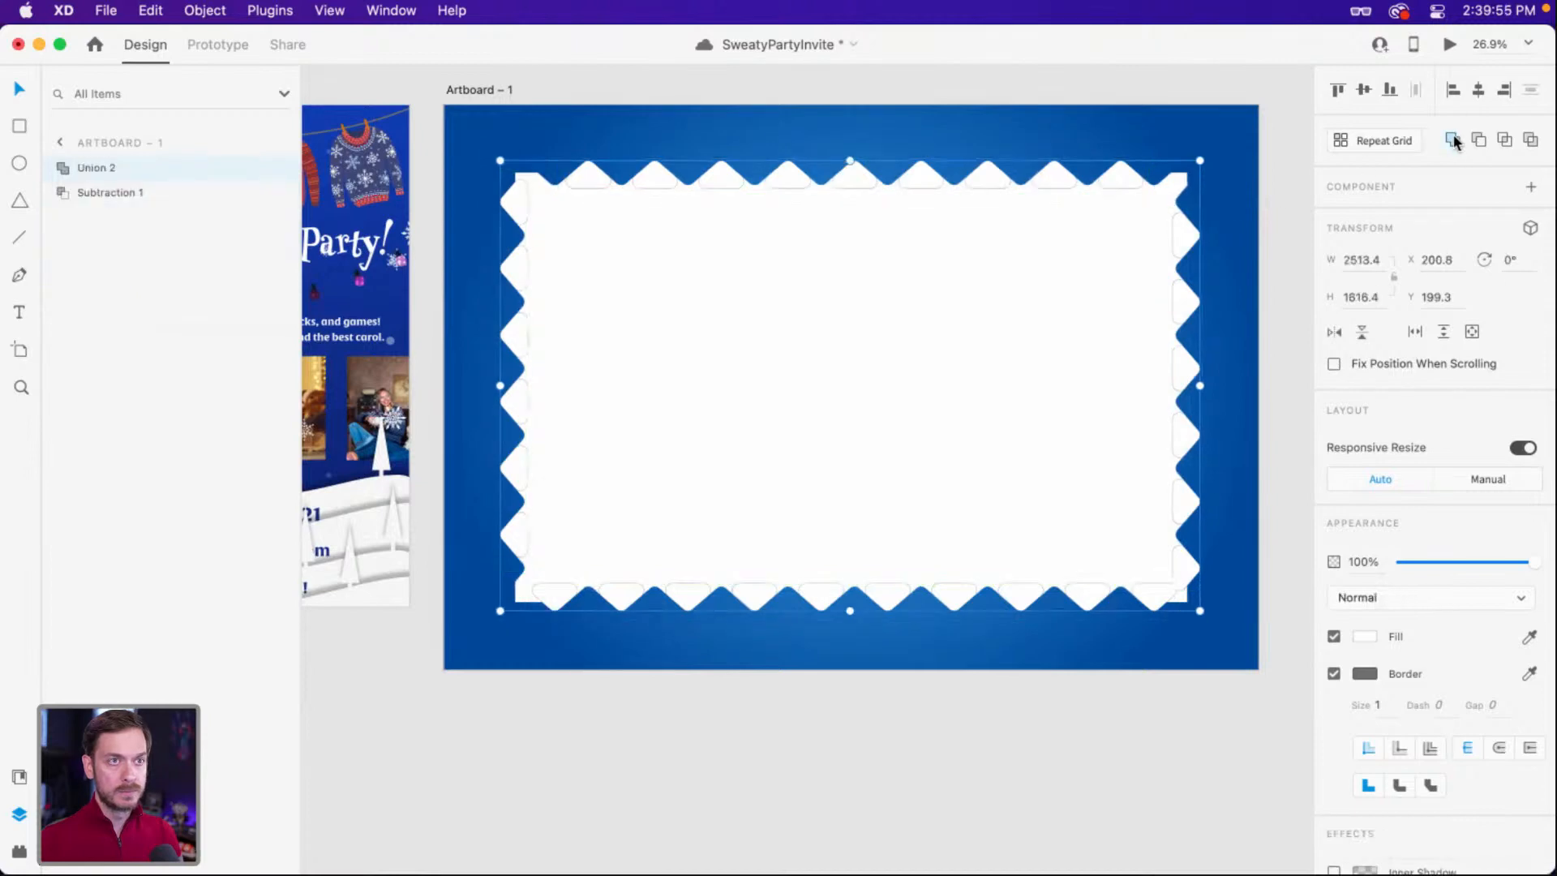
drag(992, 281, 1017, 339)
key(super+z)
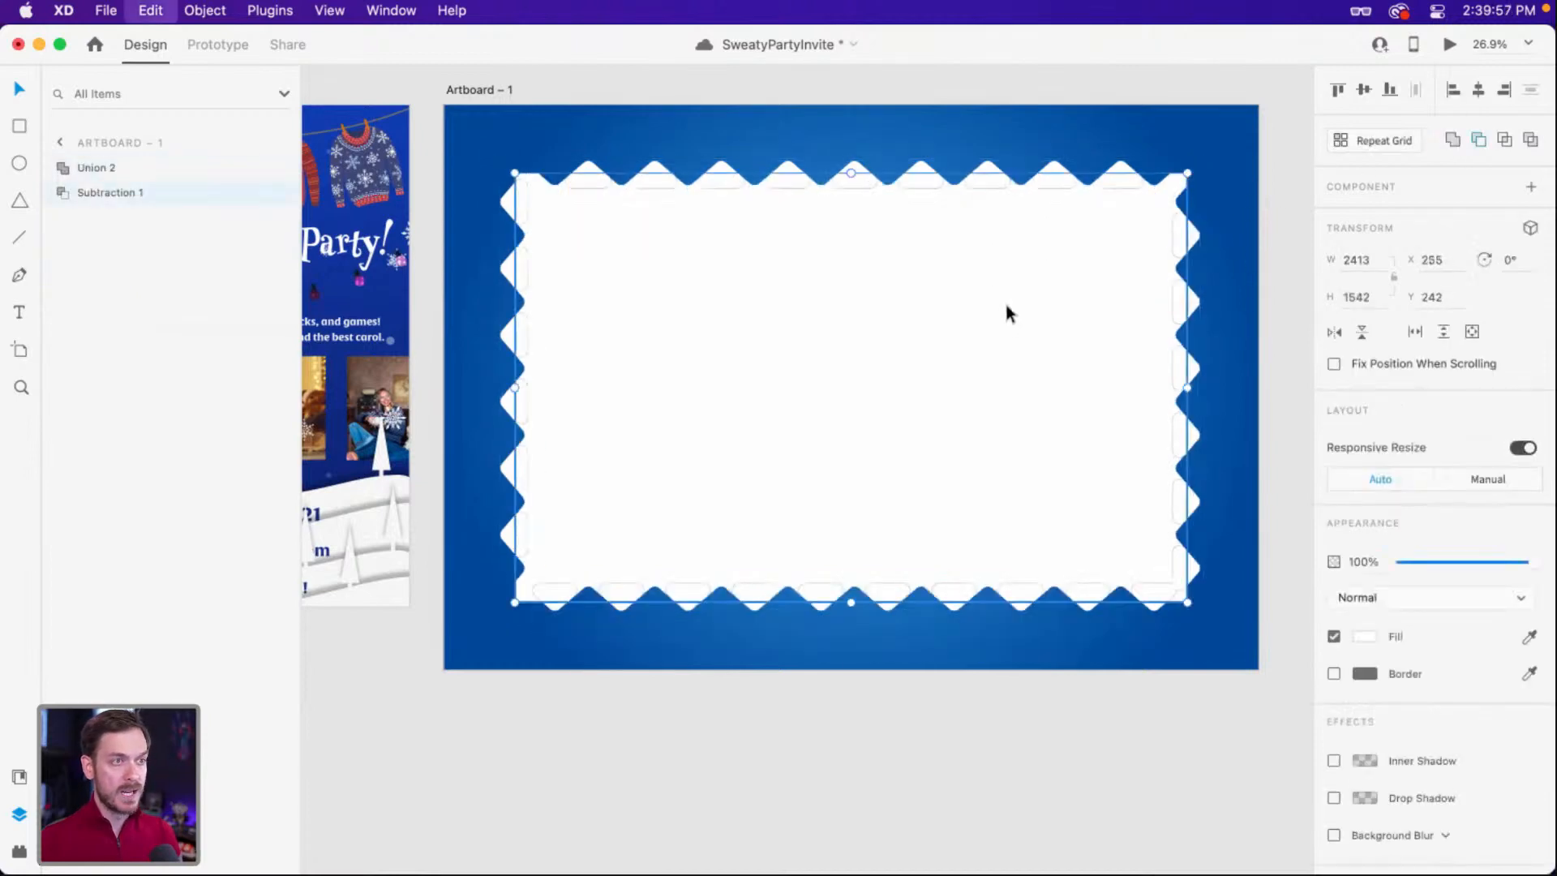
key(super+z)
key(super+z)
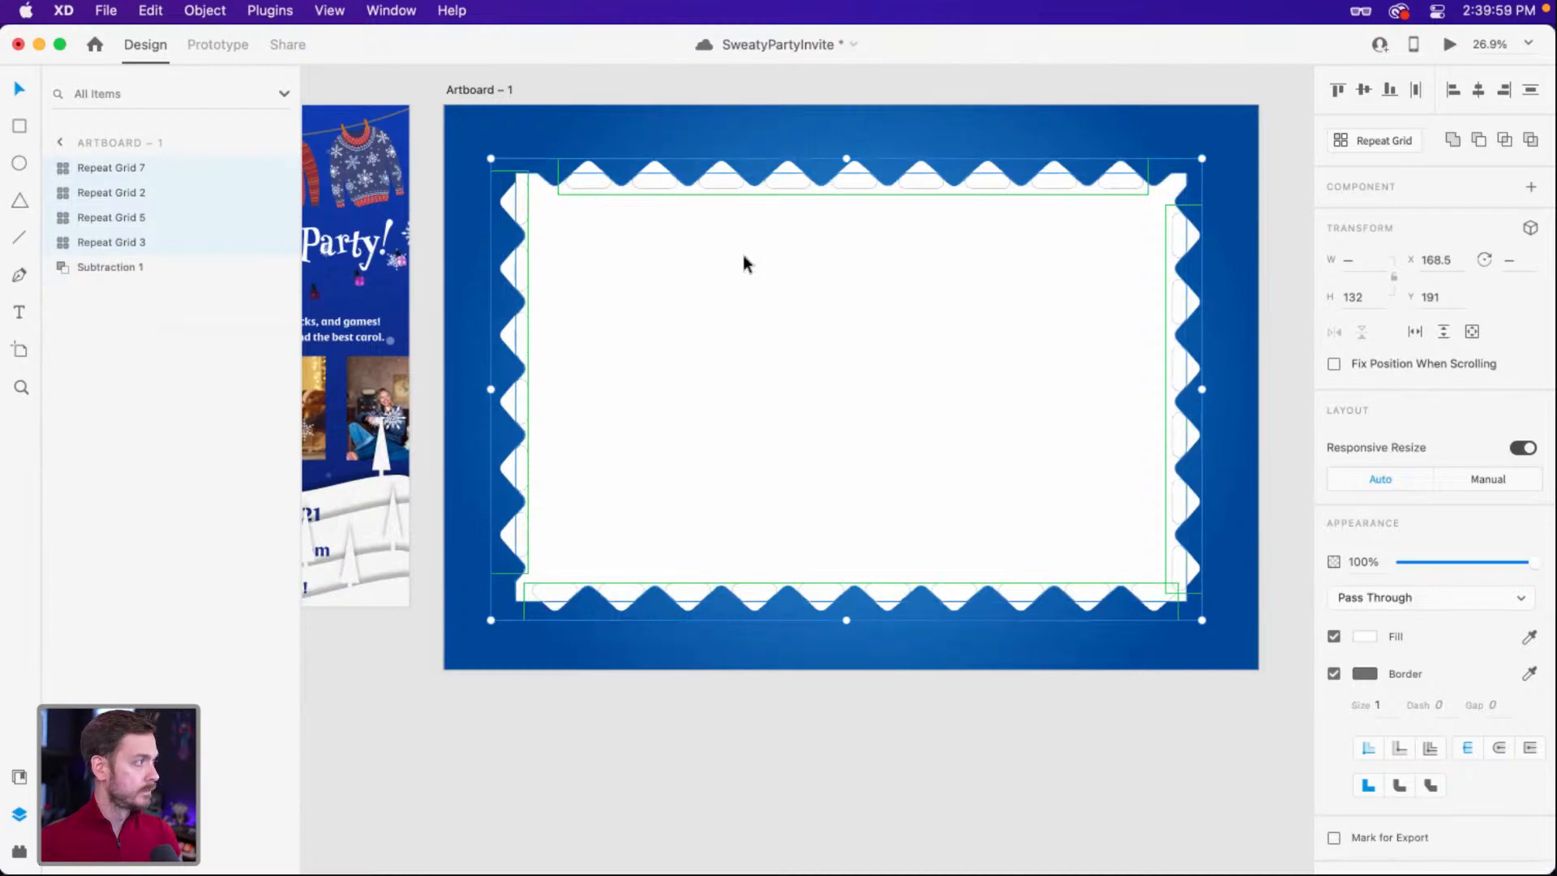
Add the subtracted rectangle to the selected triangle grids and unite them all into one zigzag-edged shape.
shift+click(154, 270)
click(1453, 139)
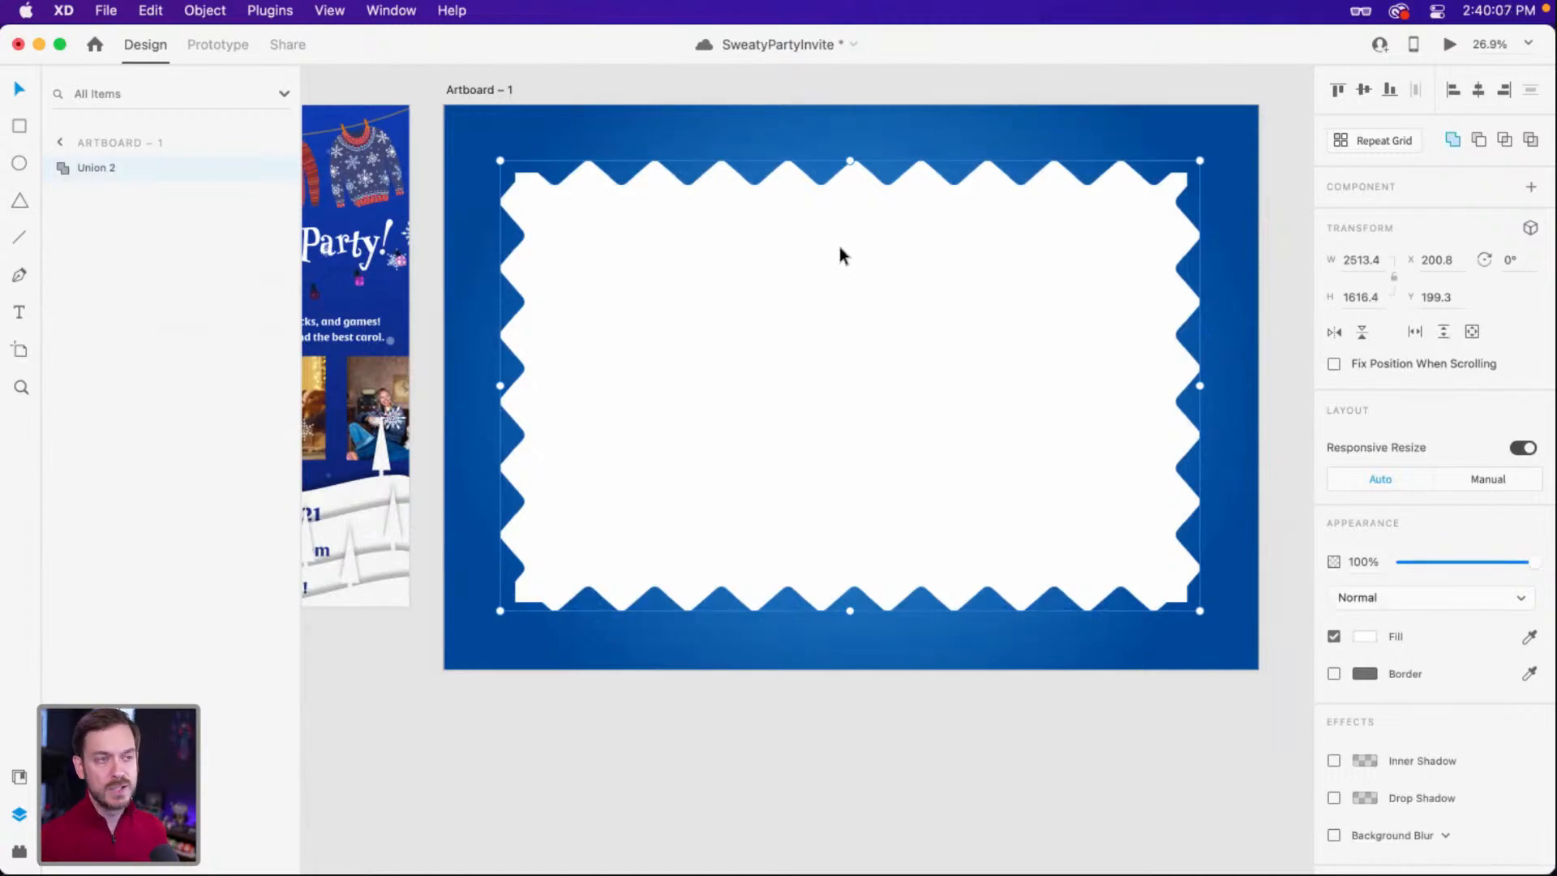
Try moving a single triangle of the top grid inside the united shape, undo the move and leave the shape.
double_click(593, 166)
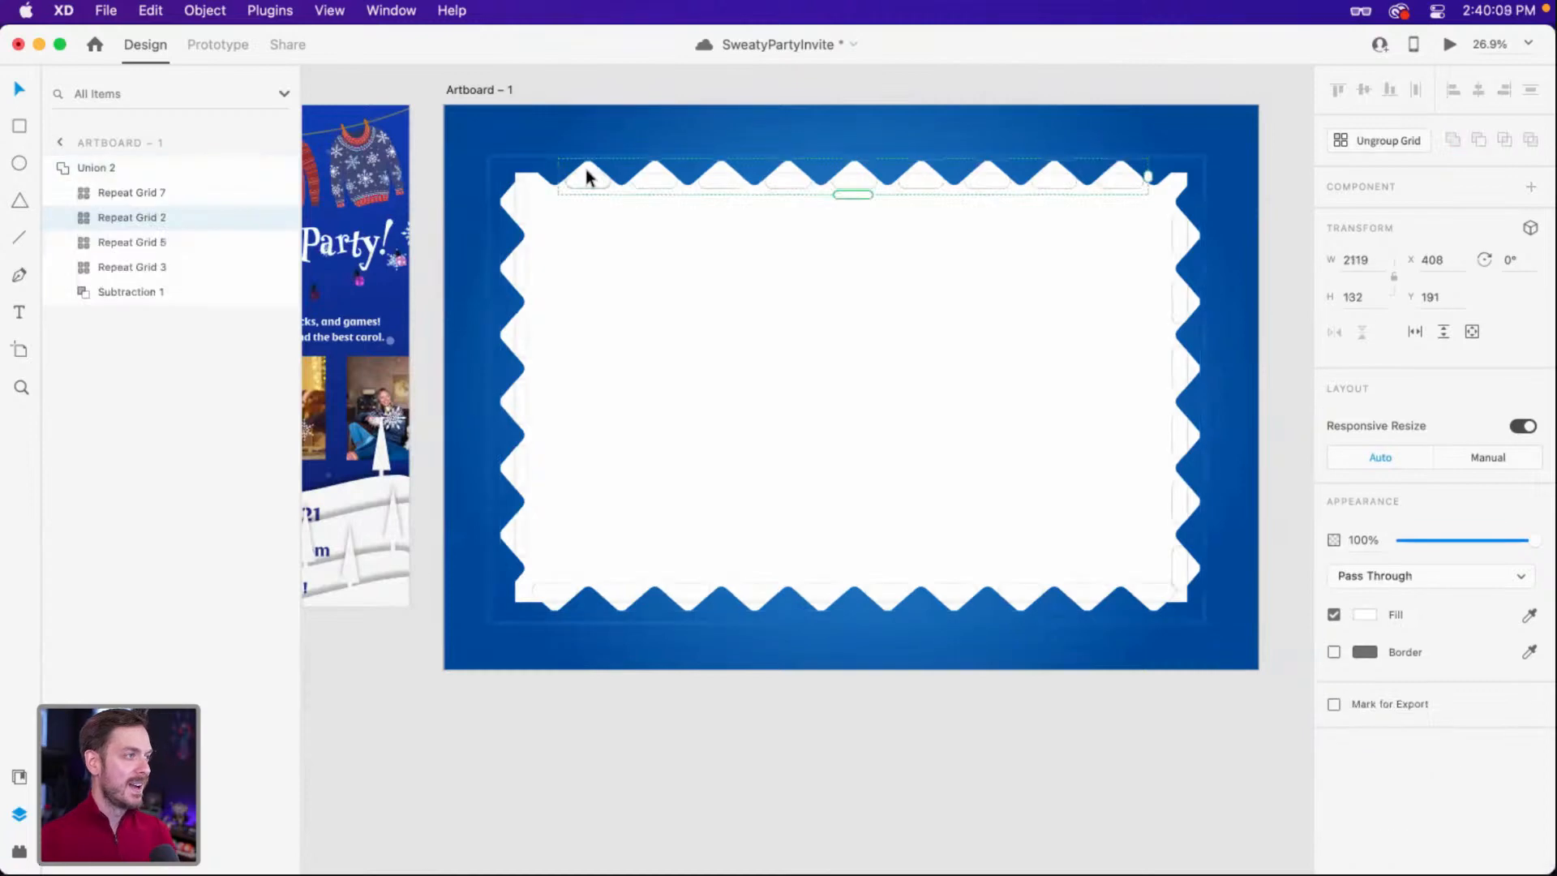
double_click(587, 166)
scroll(585, 166, up, 5)
scroll(586, 165, up, 2)
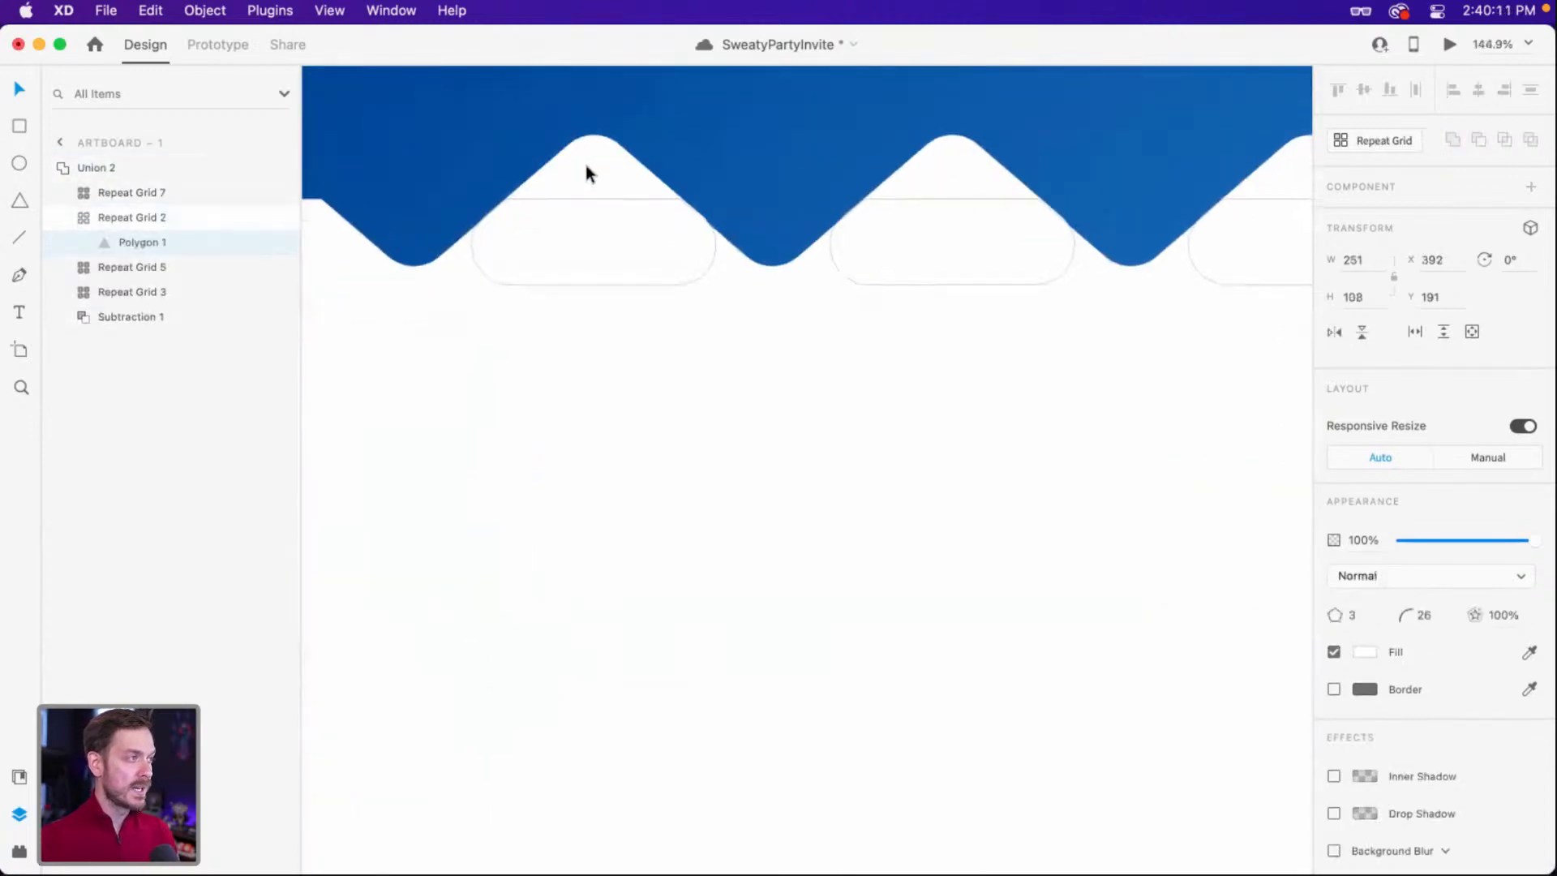
drag(593, 167, 588, 206)
key(super+z)
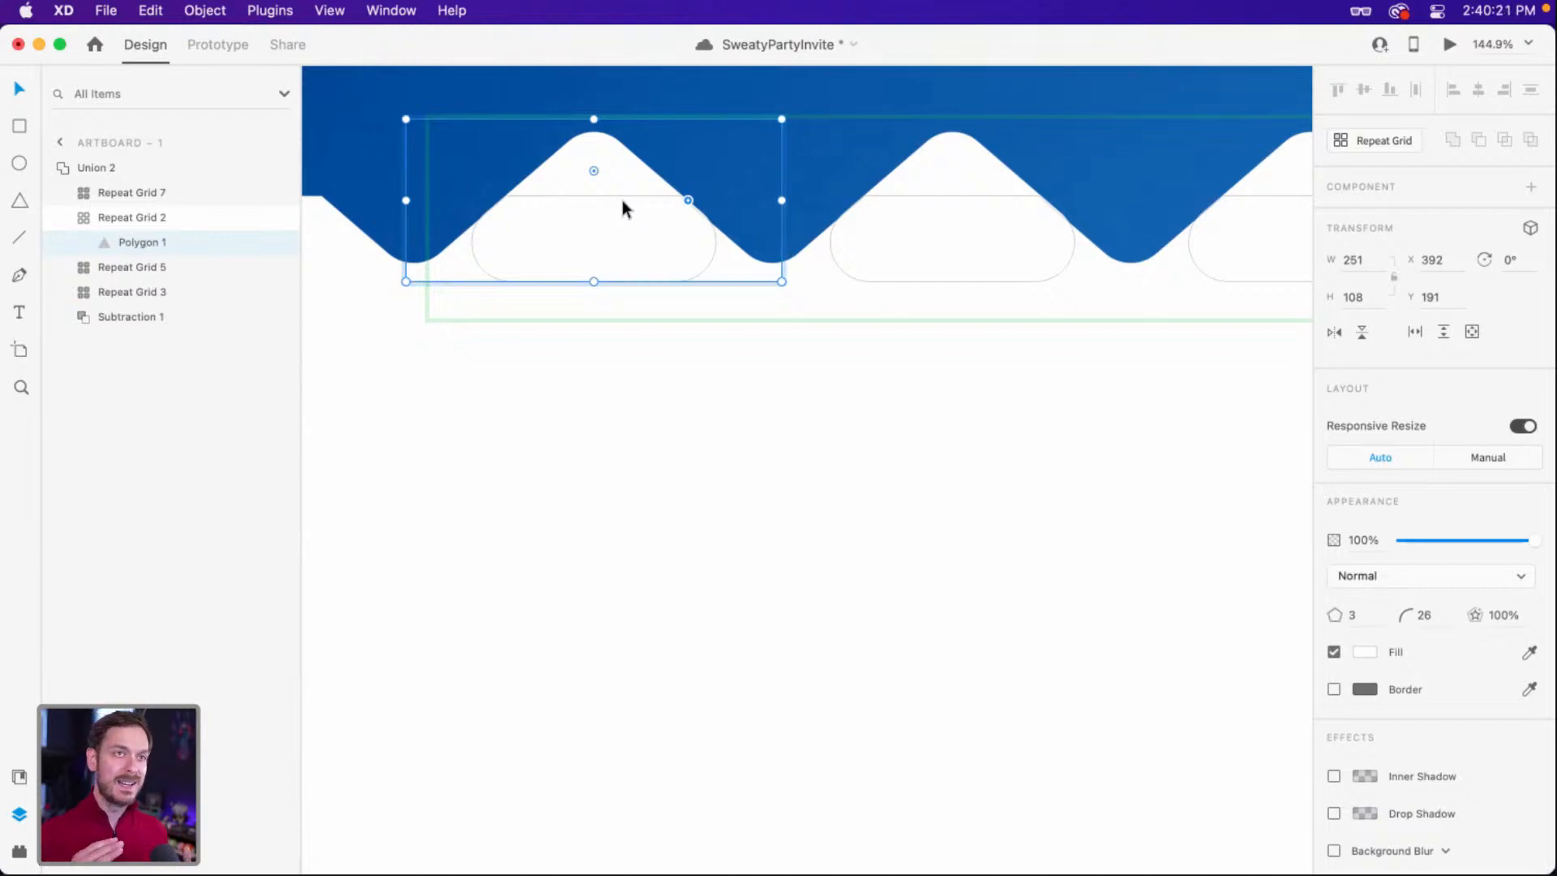
scroll(663, 190, down, 8)
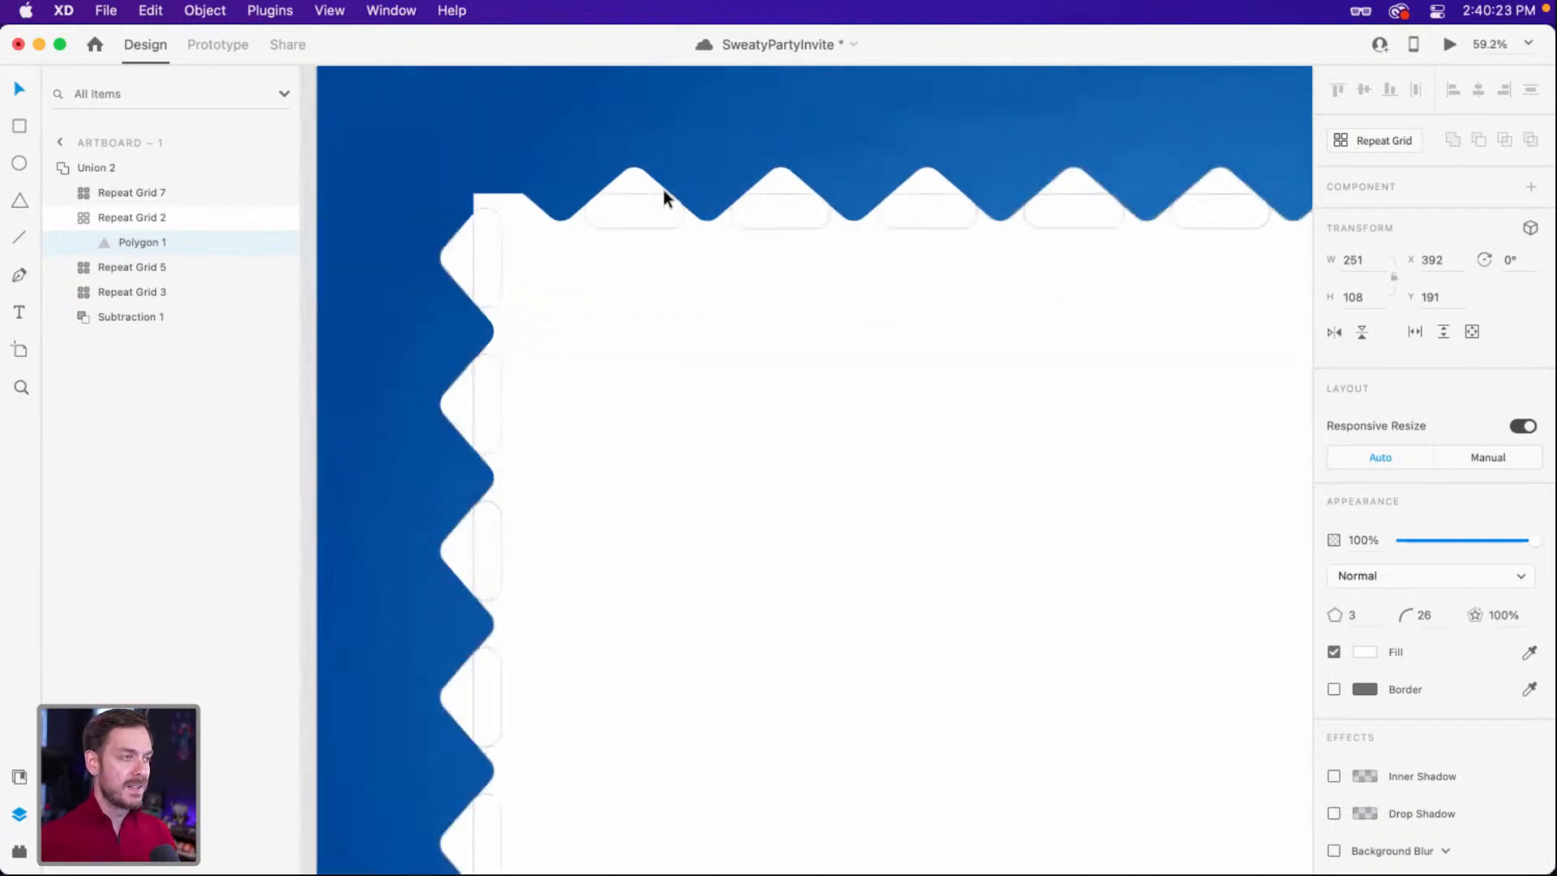
drag(862, 133, 756, 133)
click(816, 107)
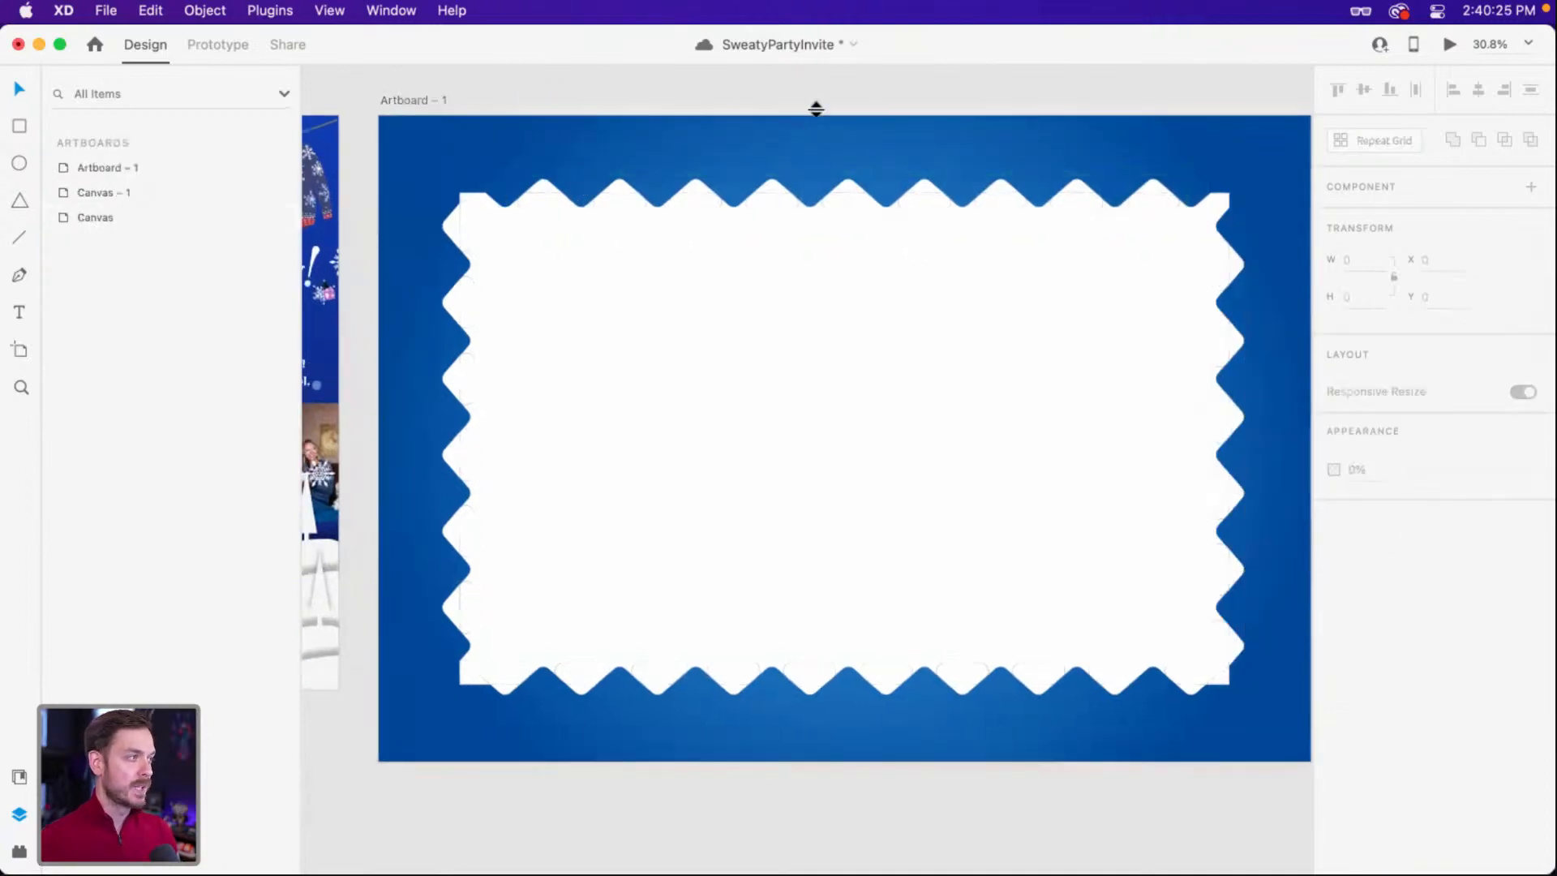
Turn on the border of the united zigzag shape and set its size to 6.
scroll(823, 175, down, 2)
drag(956, 225, 952, 250)
scroll(841, 327, up, 3)
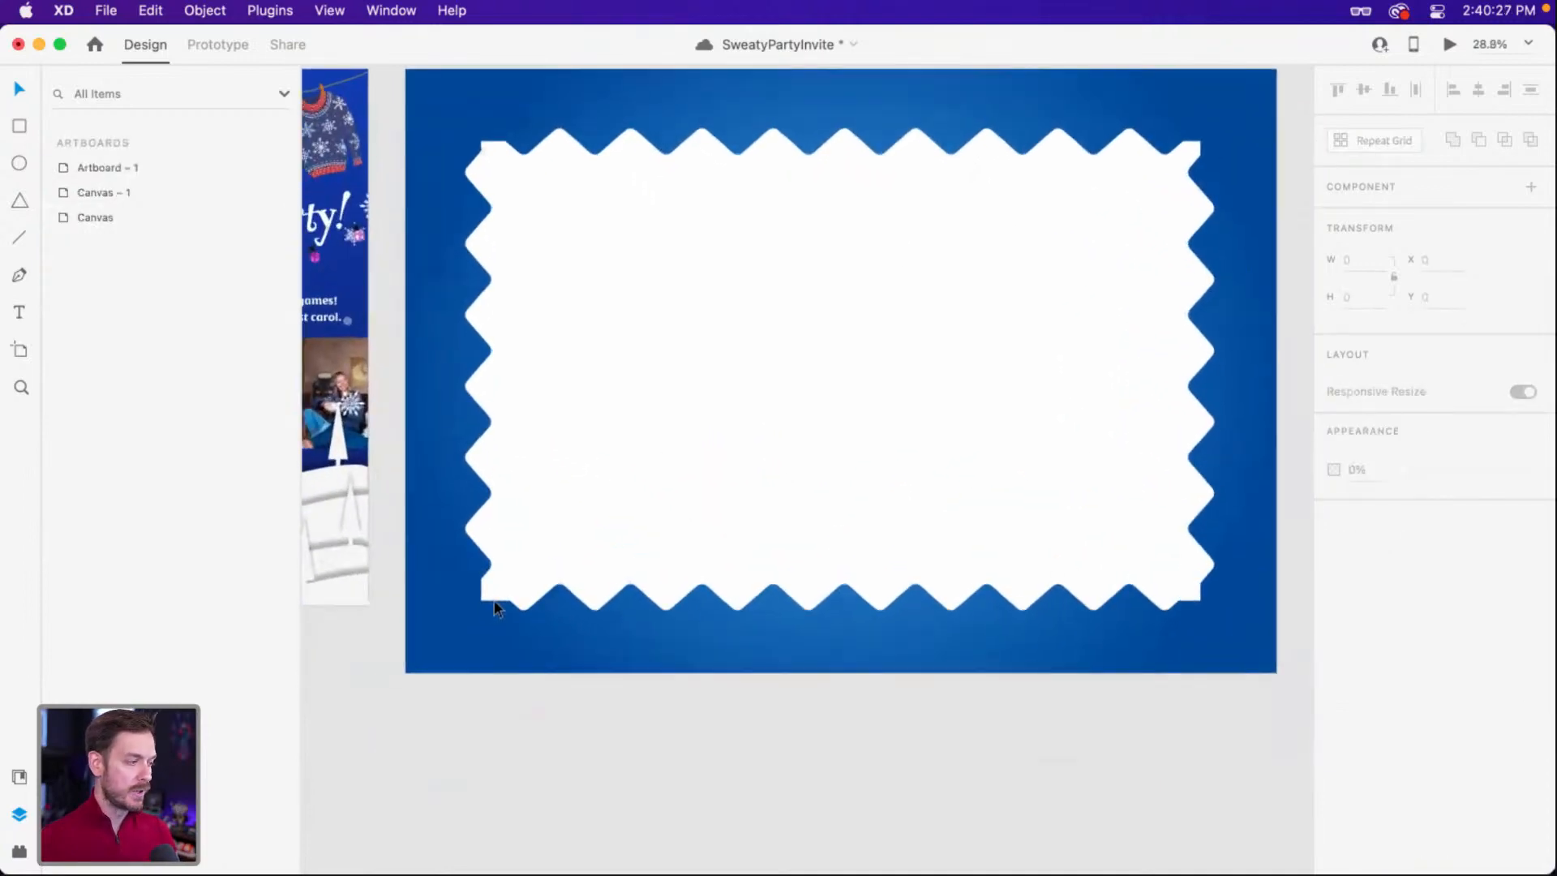
click(528, 578)
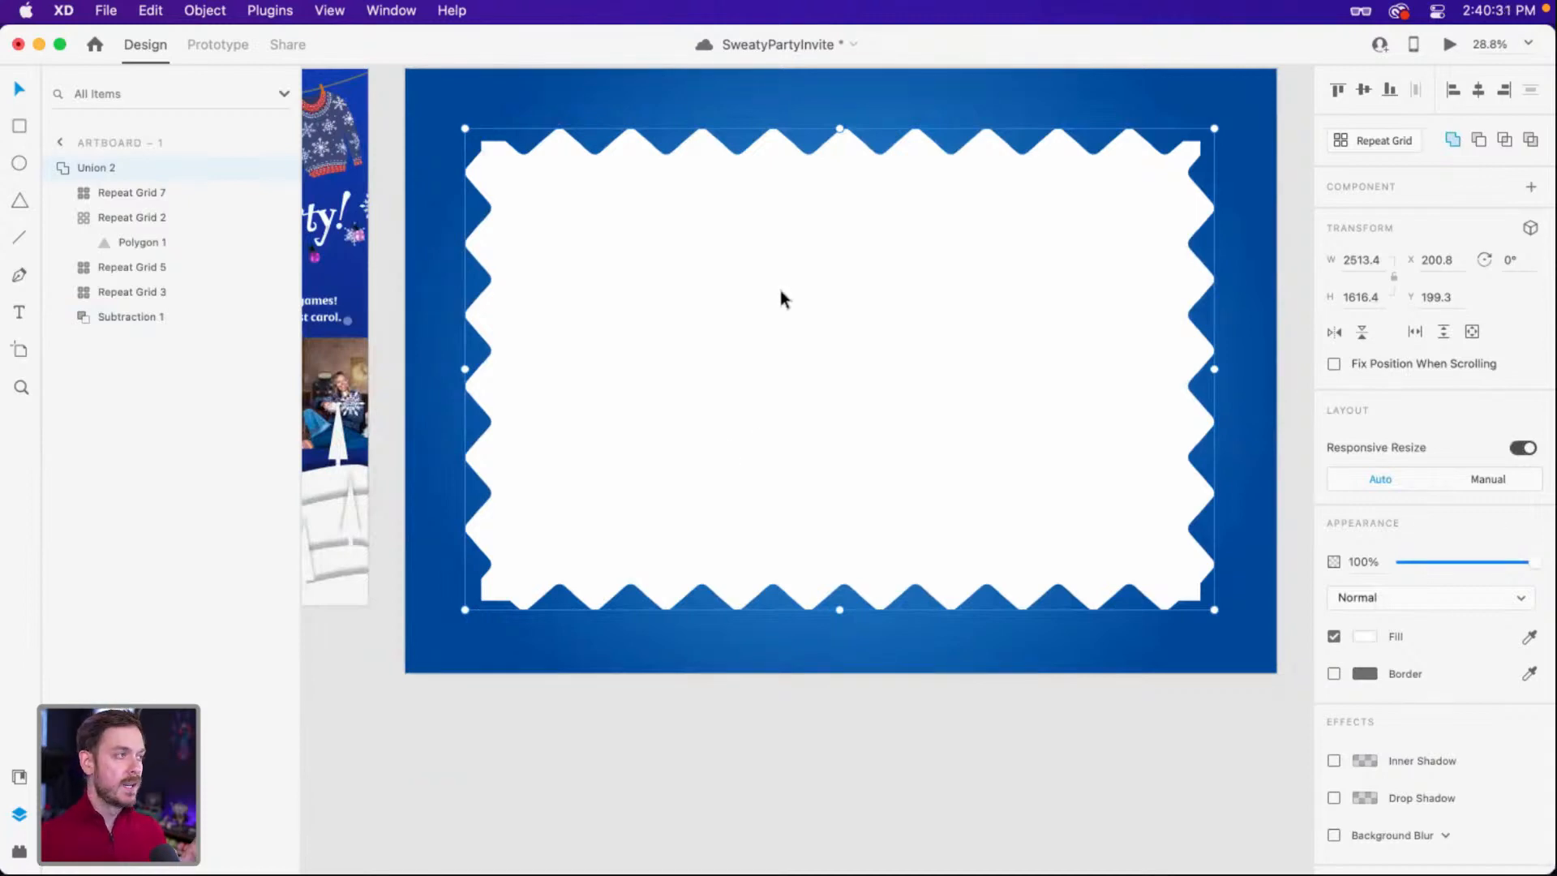
scroll(552, 113, up, 4)
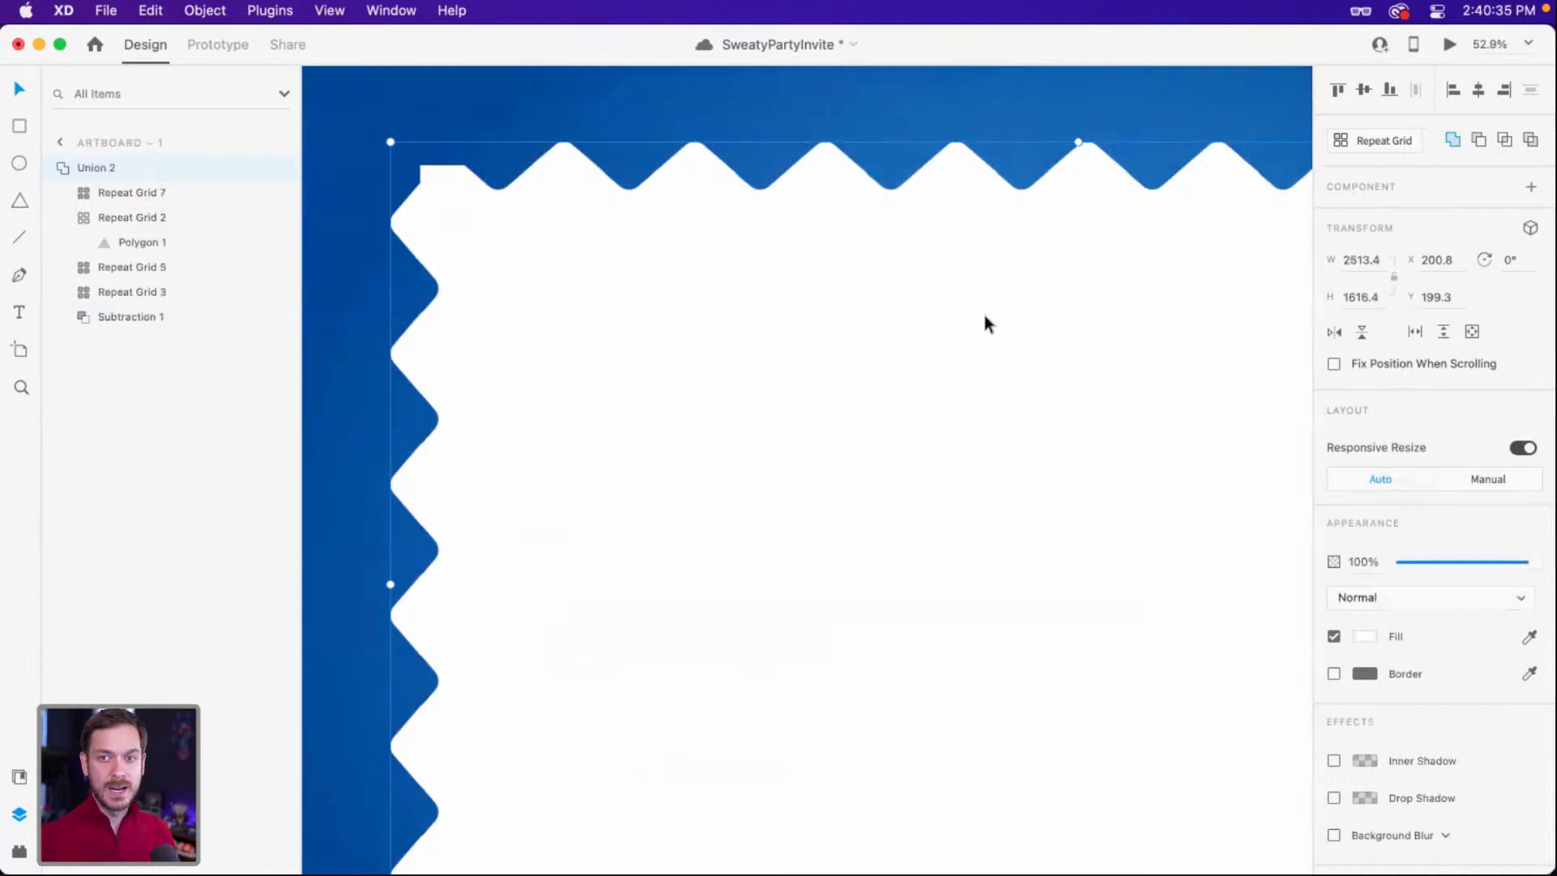
drag(596, 220, 615, 249)
click(1333, 674)
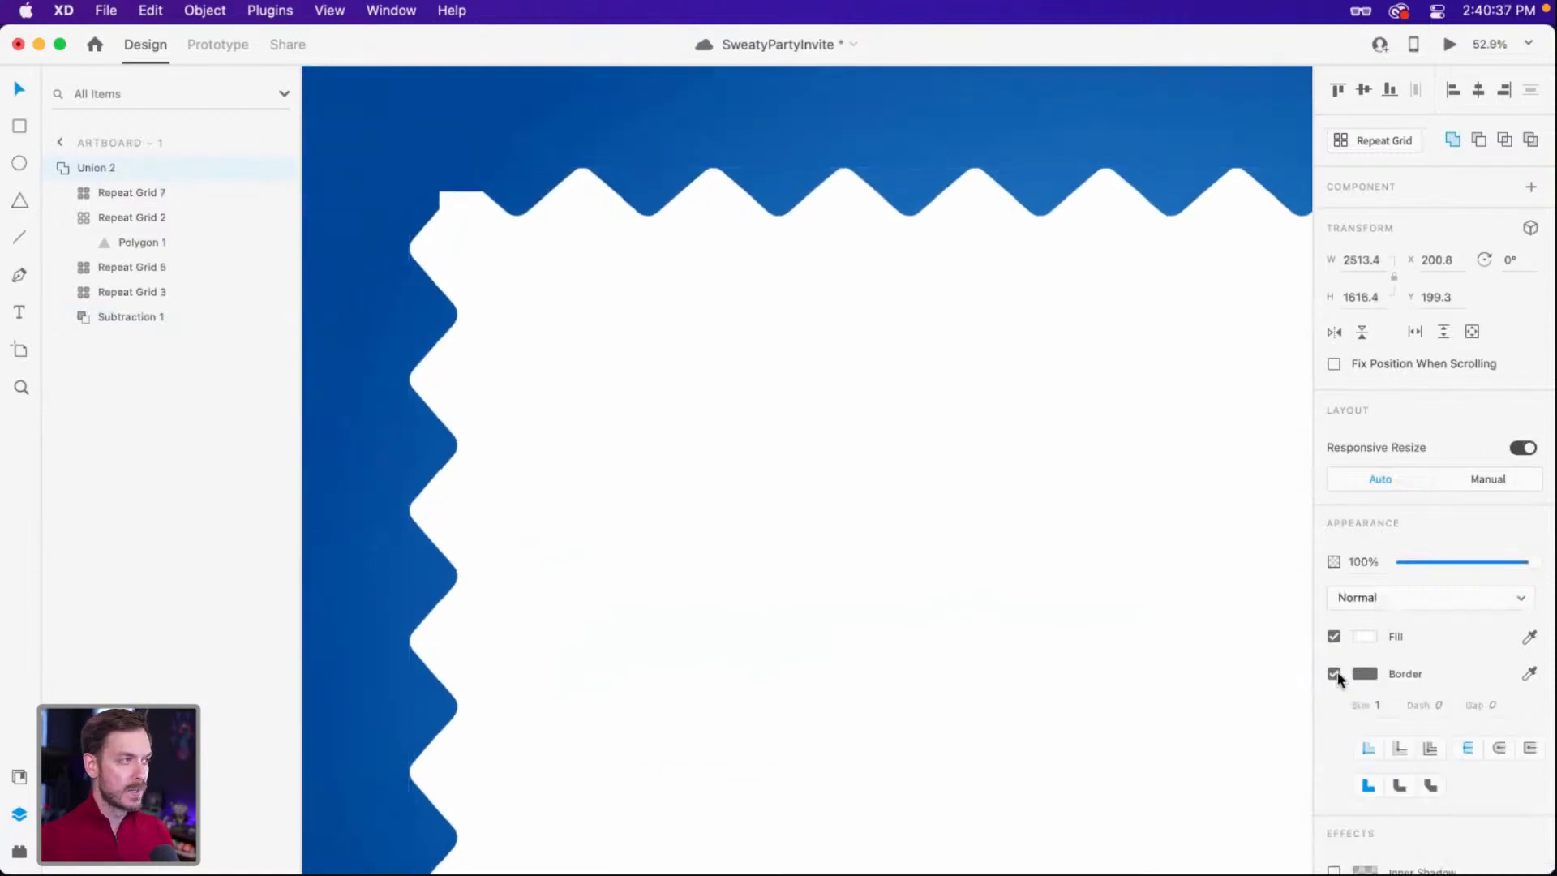
text(5)
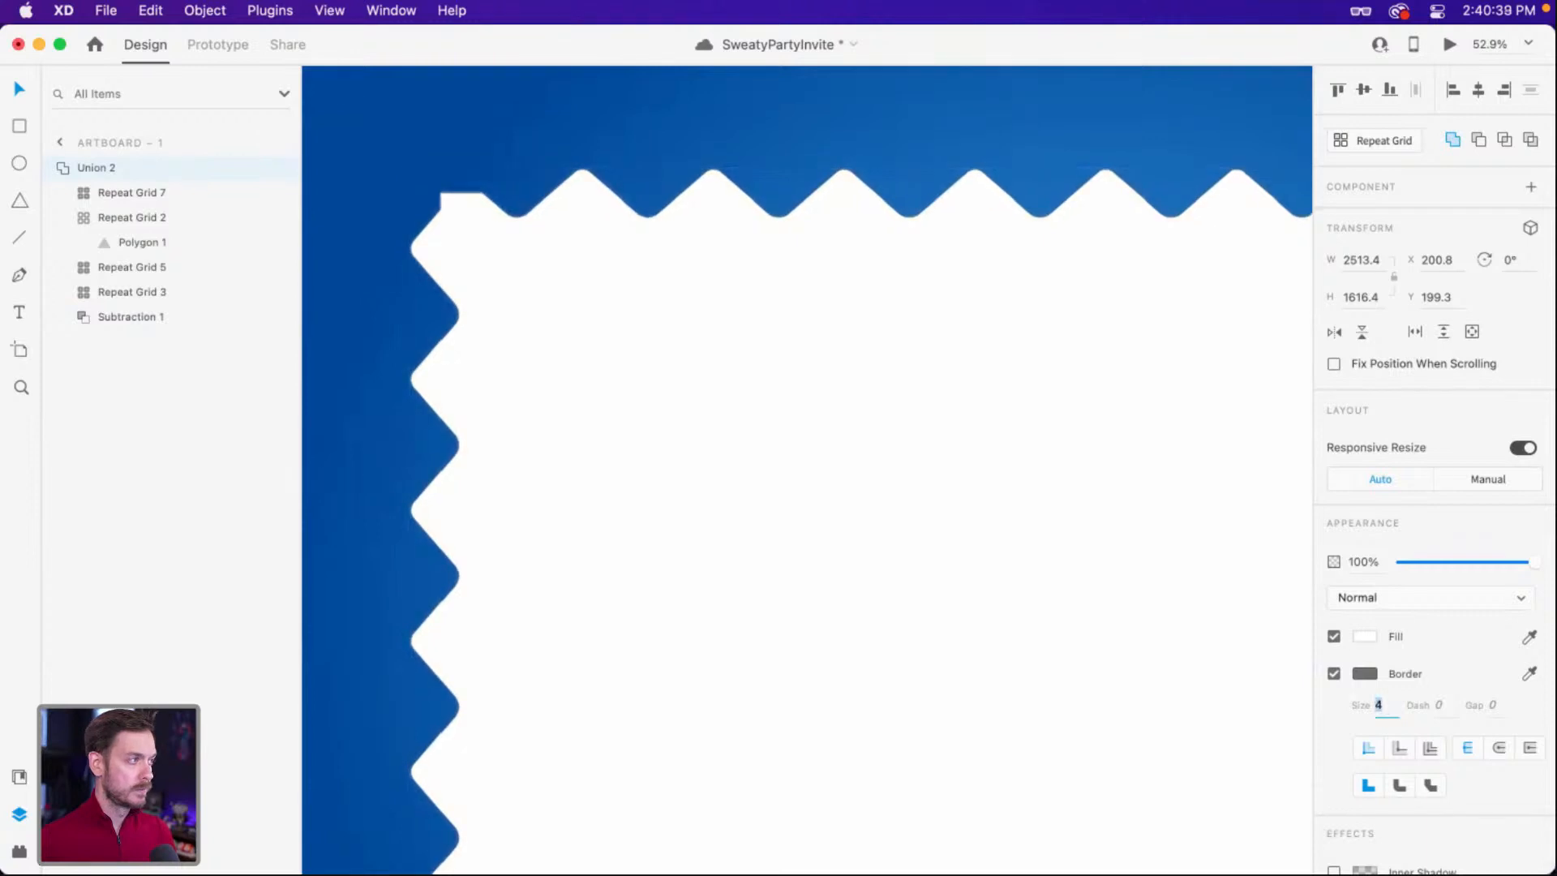
key(Up)
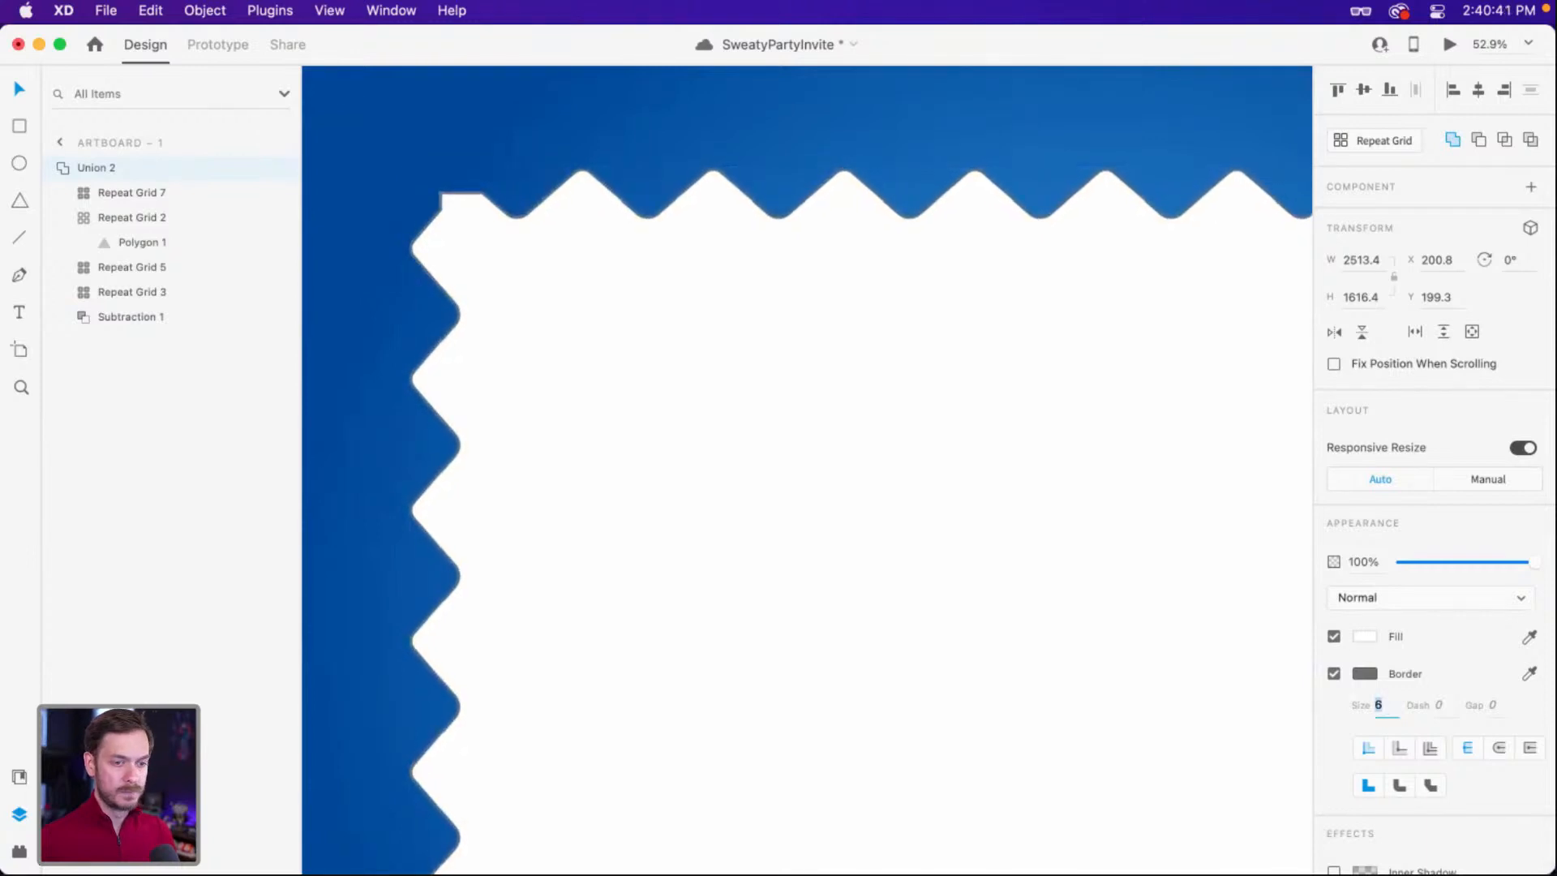
scroll(508, 178, up, 5)
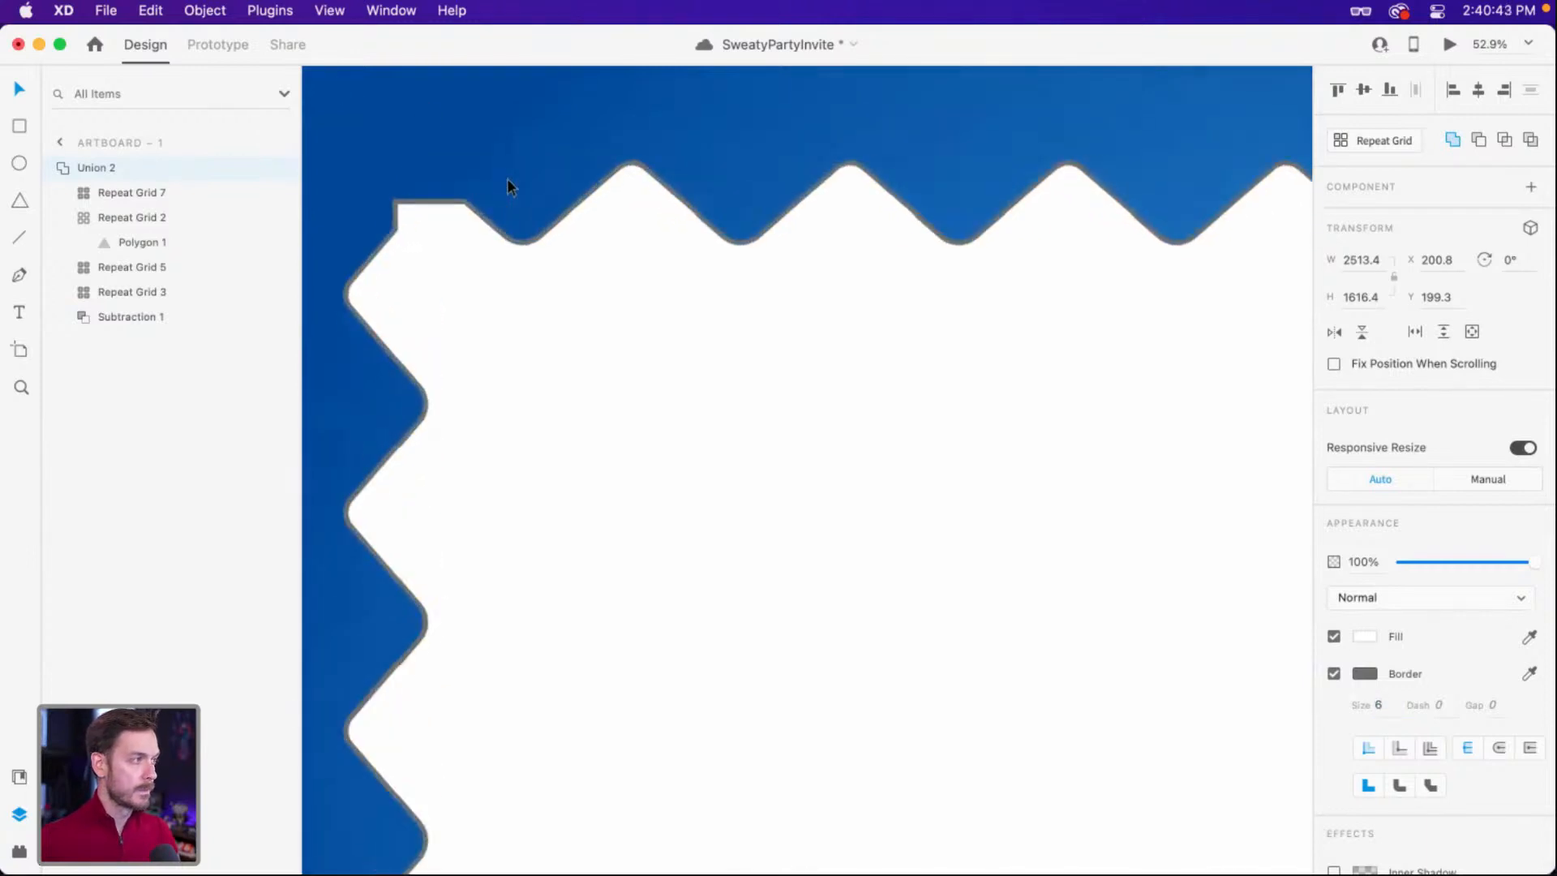
Set the border colour of the united zigzag shape to black.
click(1363, 674)
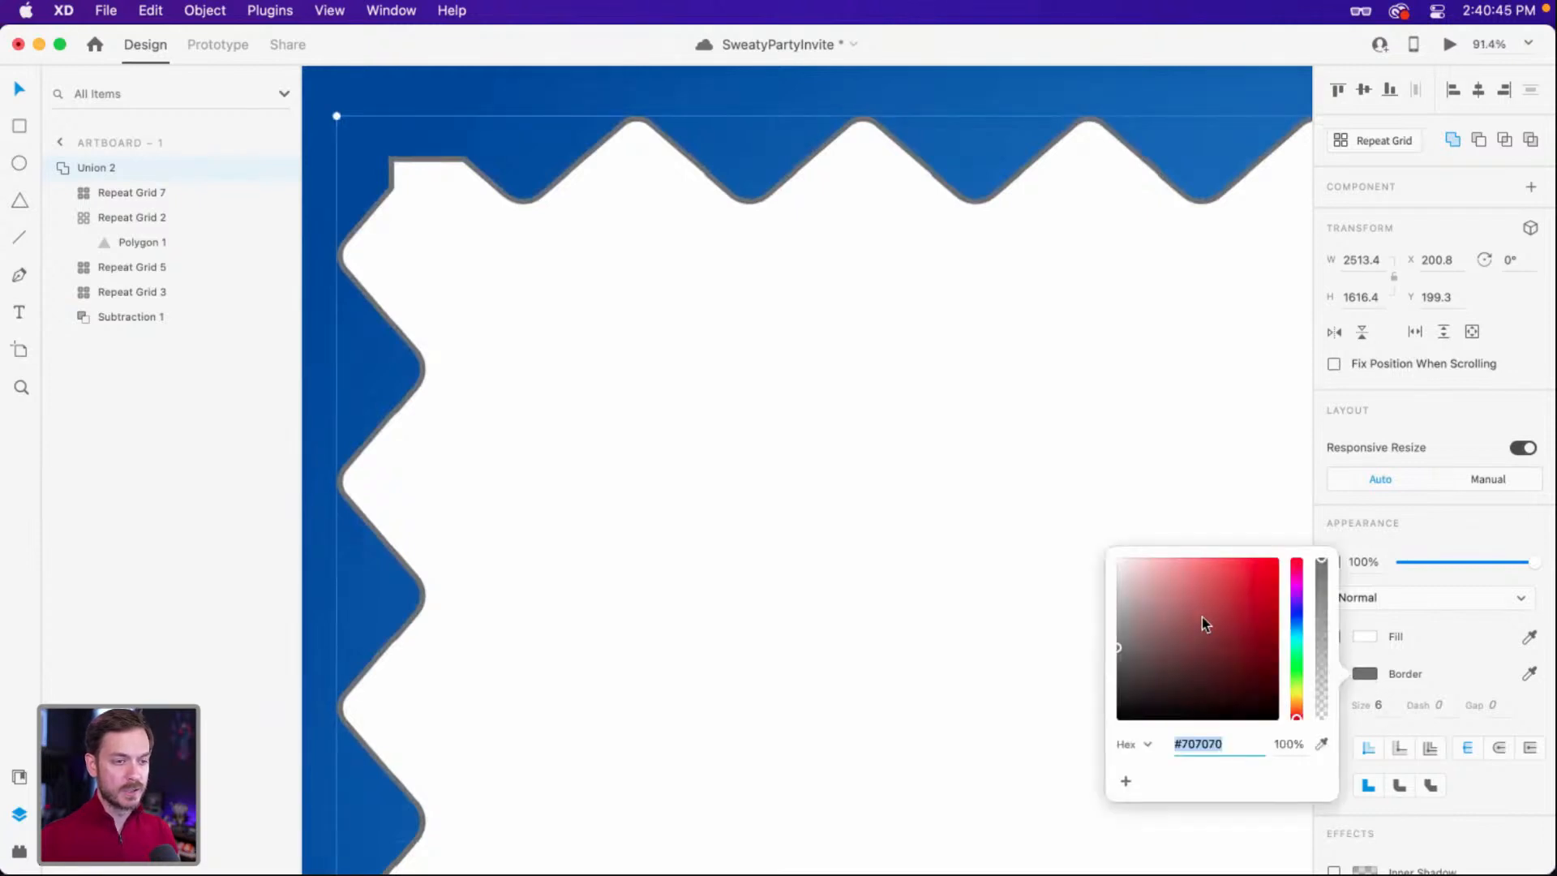
drag(1202, 617, 999, 735)
key(Escape)
drag(688, 239, 776, 331)
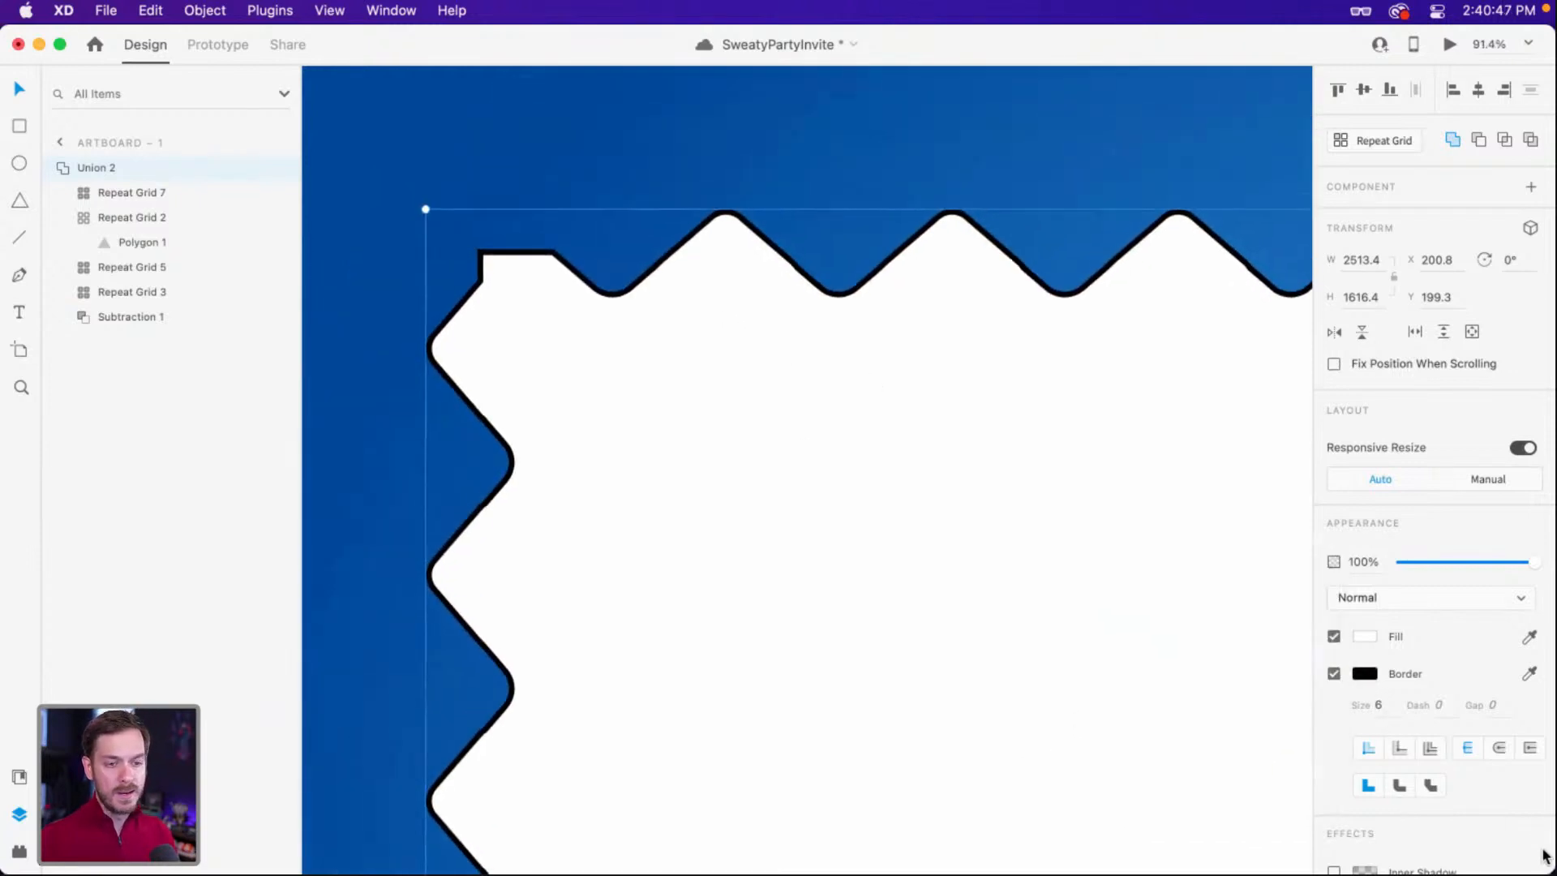
Turn the black border into a dashed line by setting its gap to 6.
click(1441, 706)
click(1490, 705)
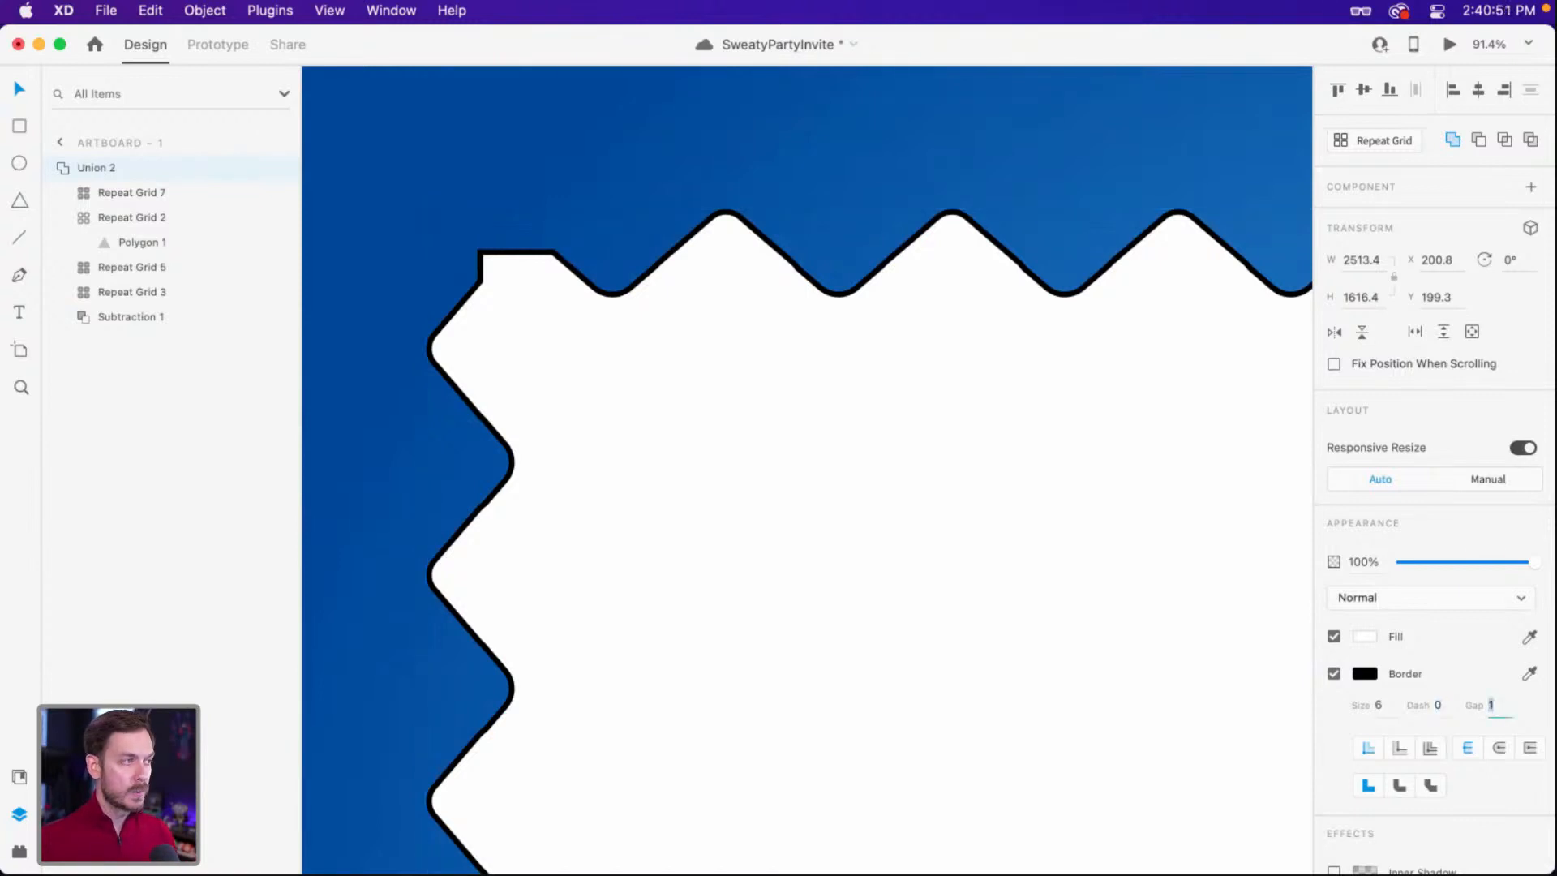
key(Up)
key(Up)
key(Up)
key(Up)
key(Up)
key(Up)
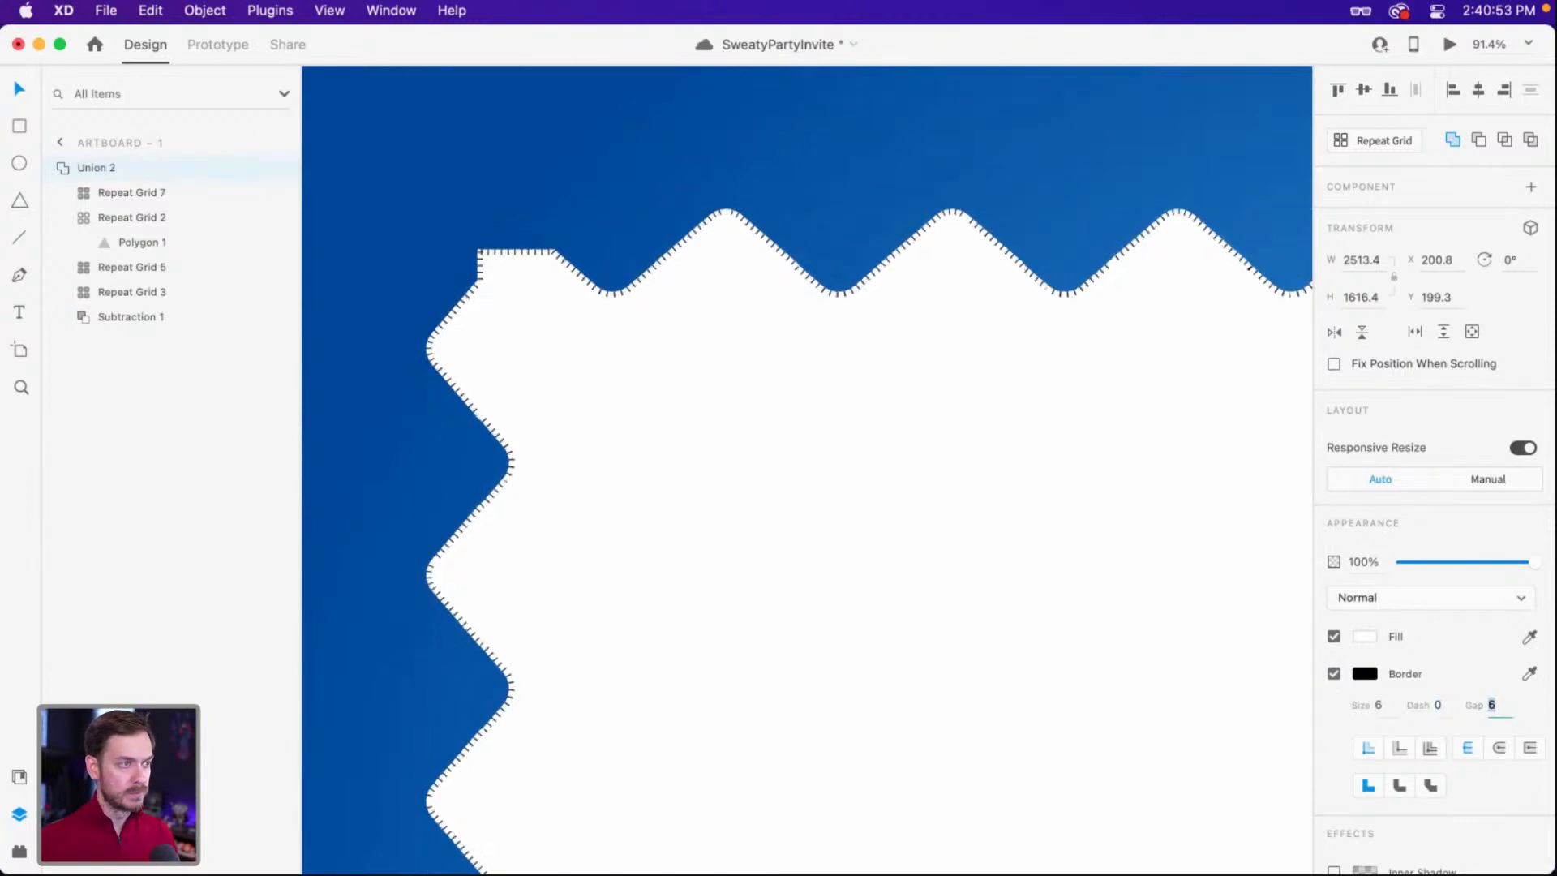
key(Down)
key(Return)
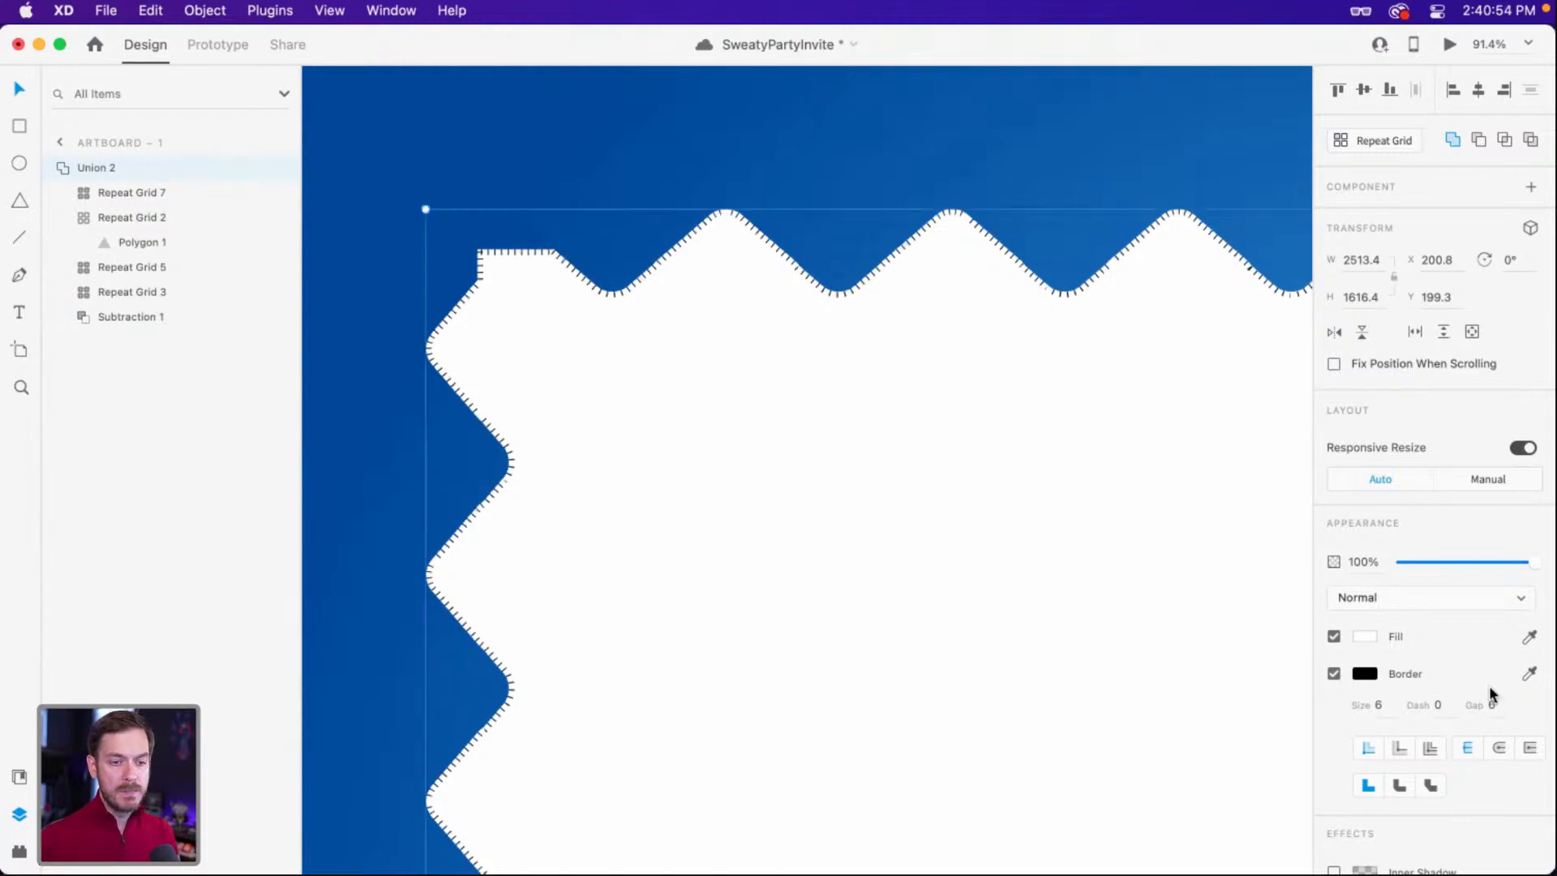
Give the border round caps and center stroke alignment, with a gap of 10, so it becomes a row of dots.
click(1499, 748)
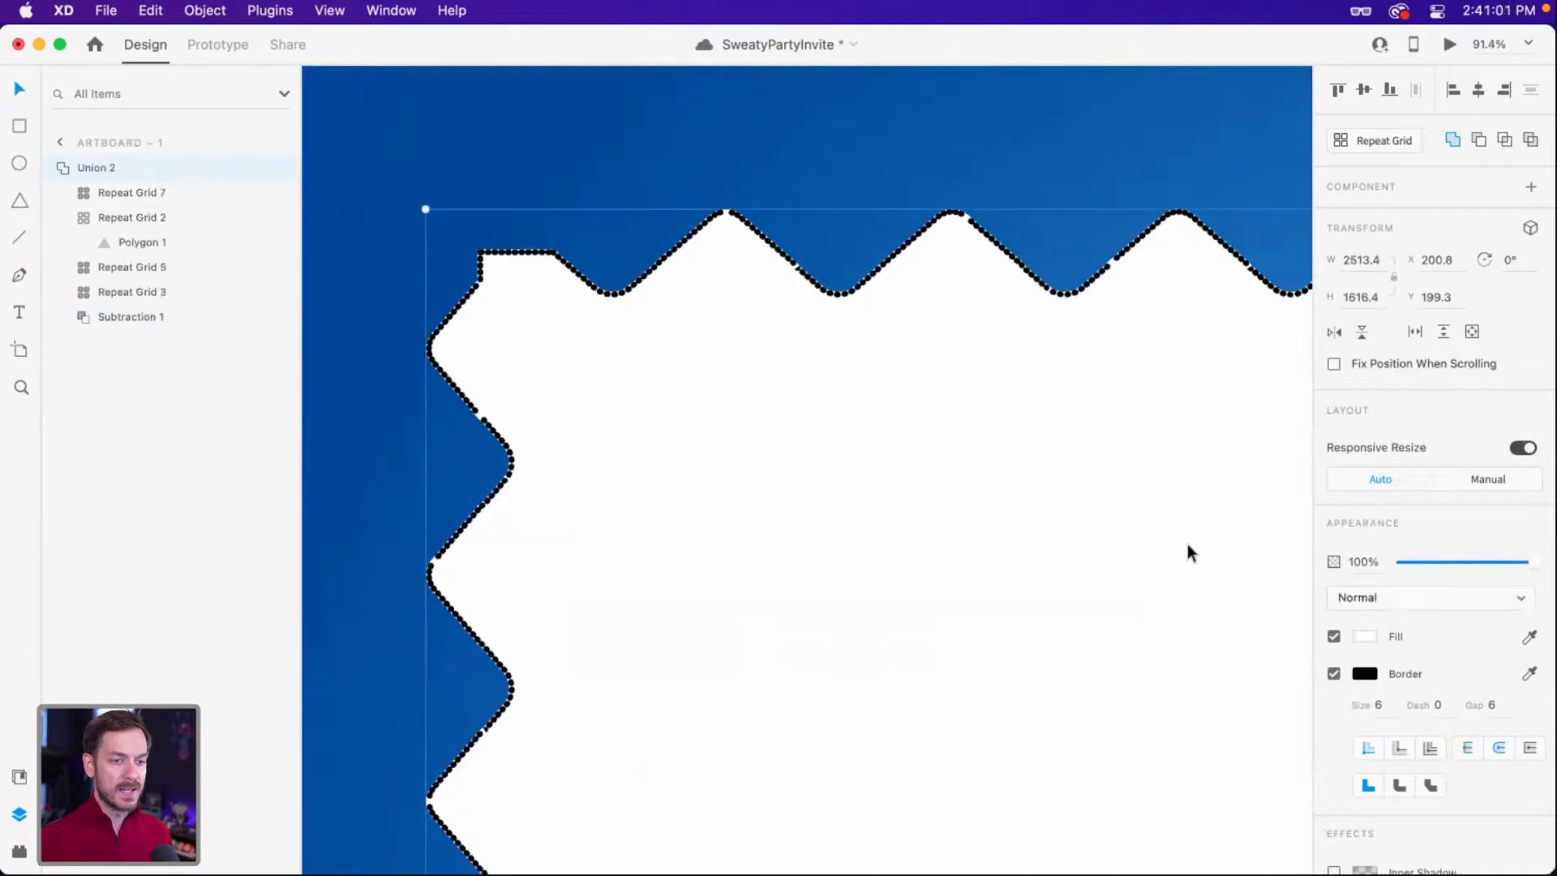
click(1431, 750)
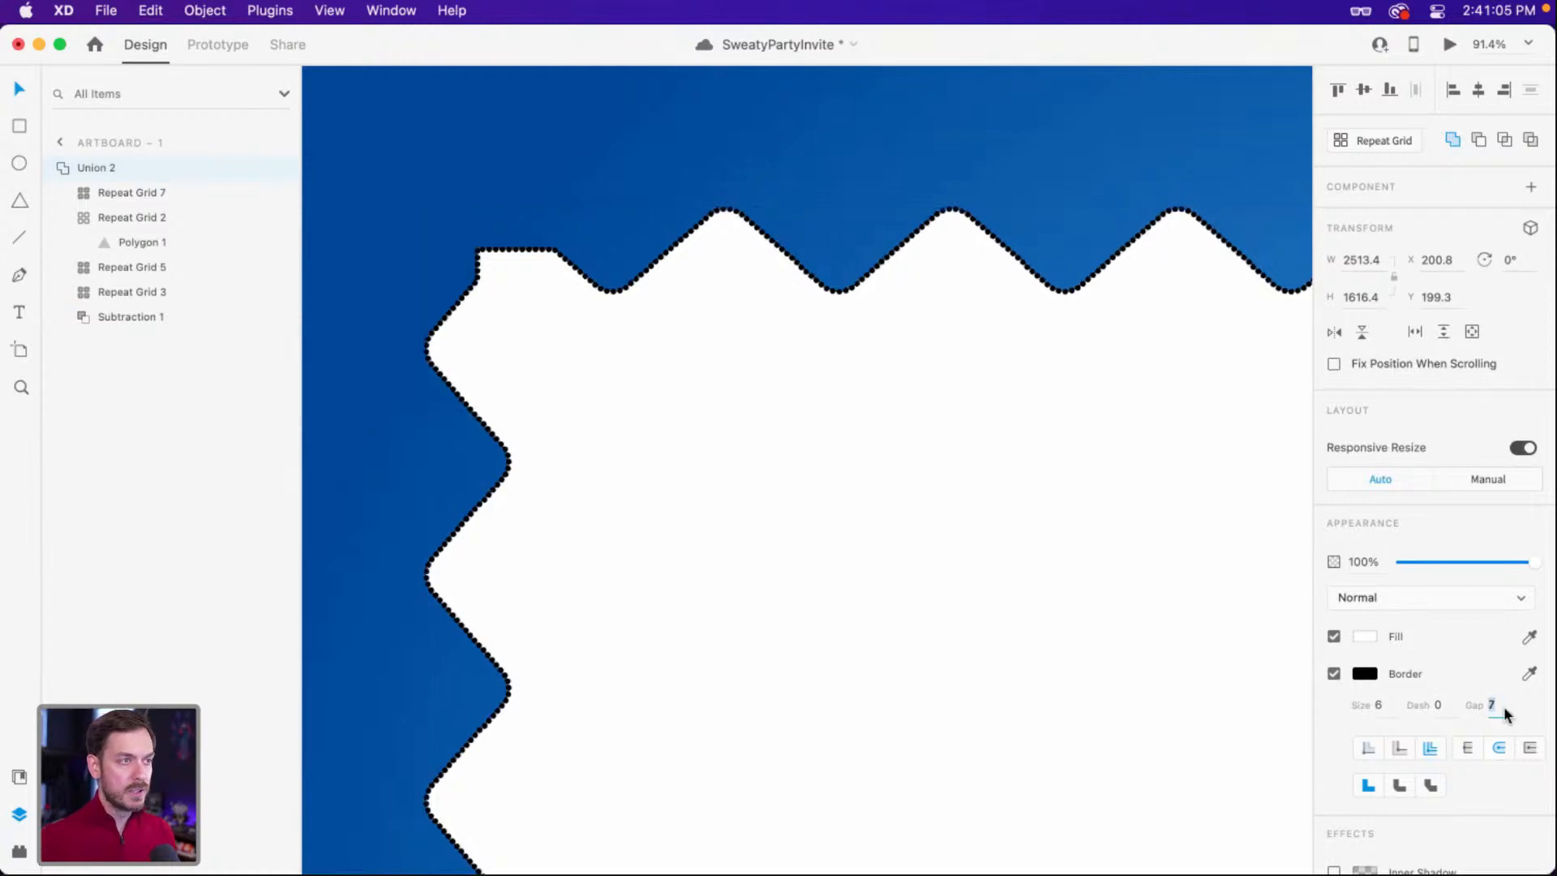
key(Up)
key(Up)
key(Up)
key(Up)
key(Up)
key(Down)
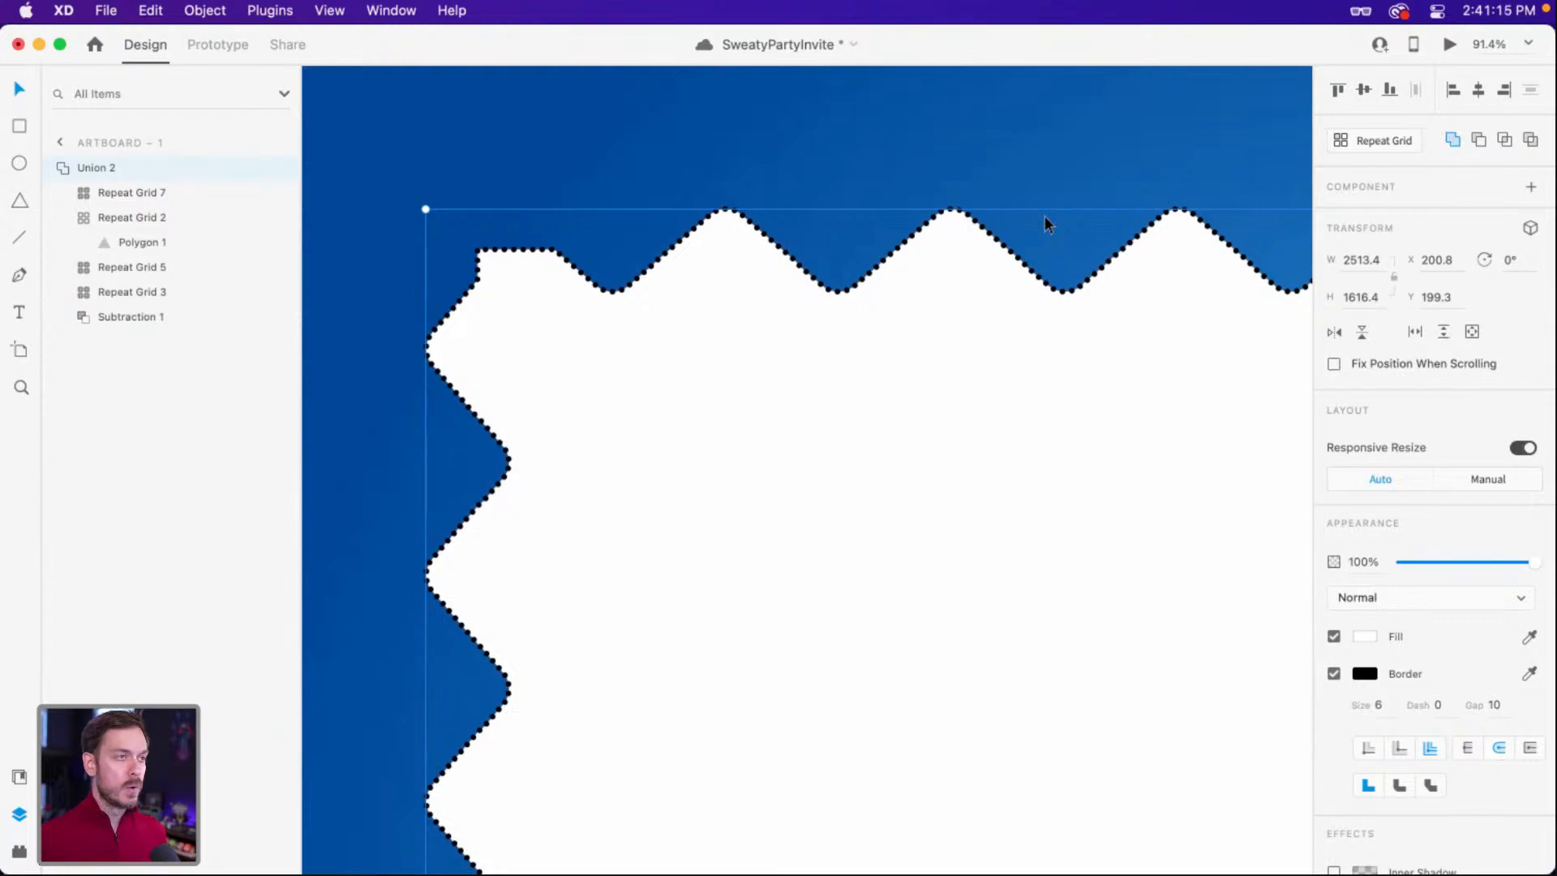
Convert the dotted border of the zigzag shape into a separate path with Outline Stroke.
click(204, 12)
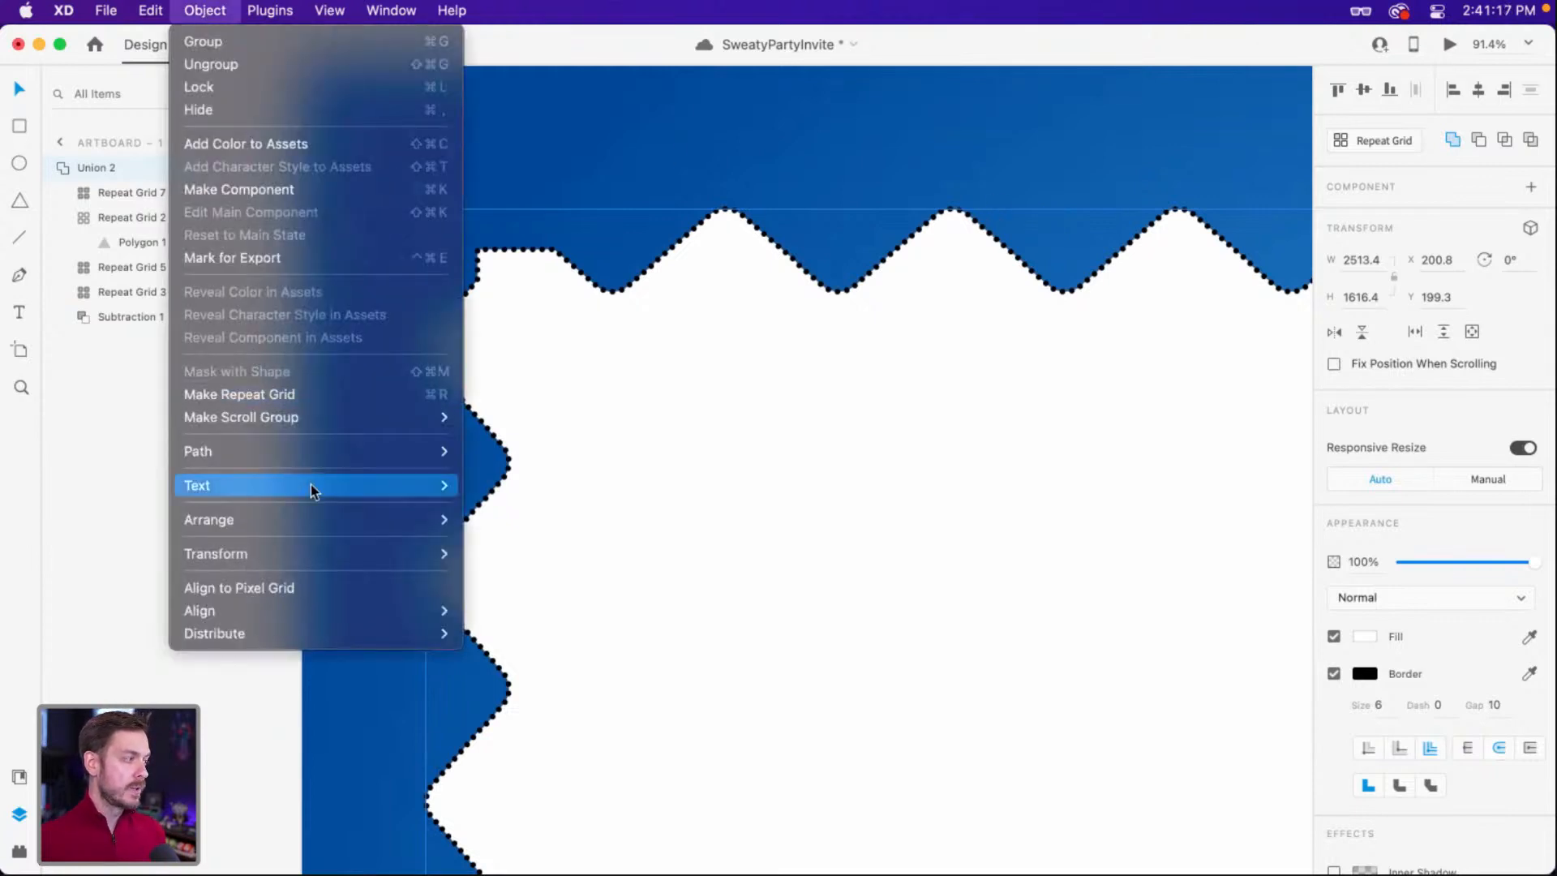
mouse_move(328, 463)
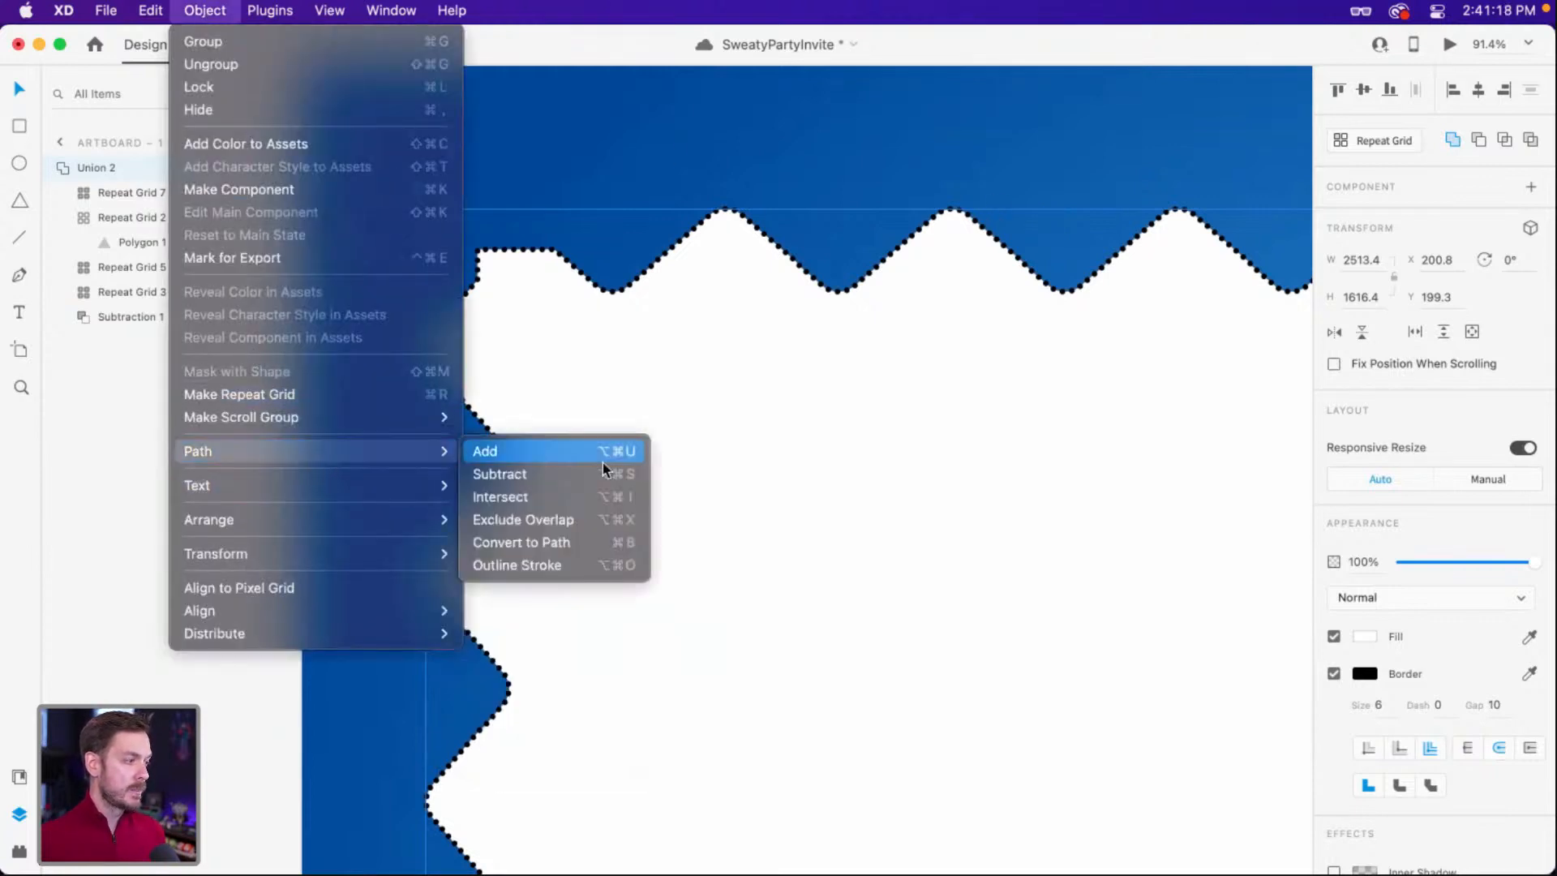
click(568, 565)
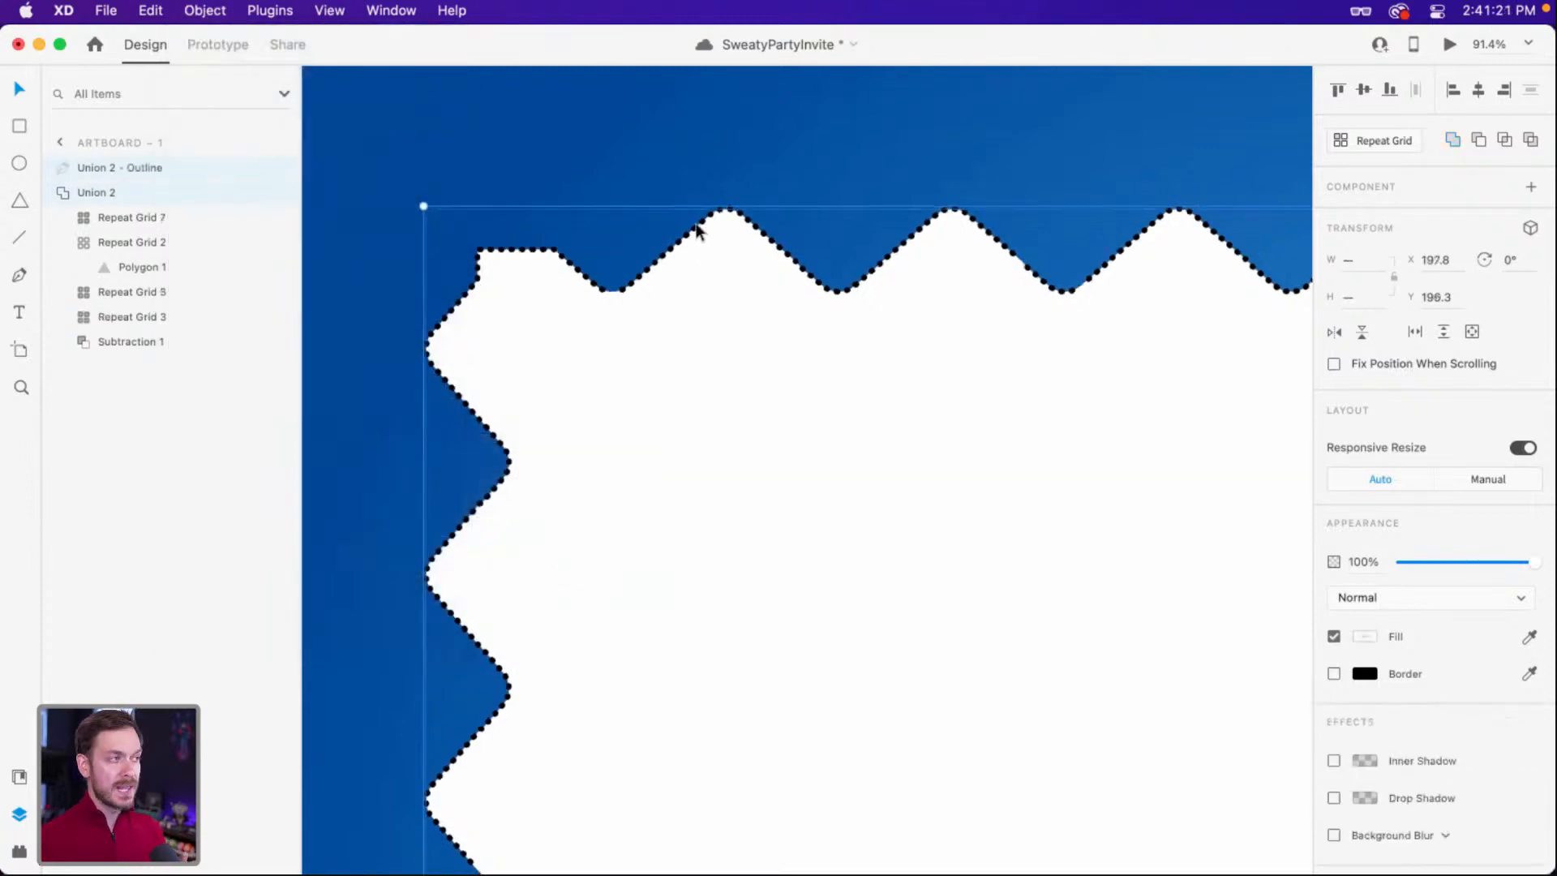
Try moving the outlined dots away from the zigzag shape, then undo the move.
click(182, 167)
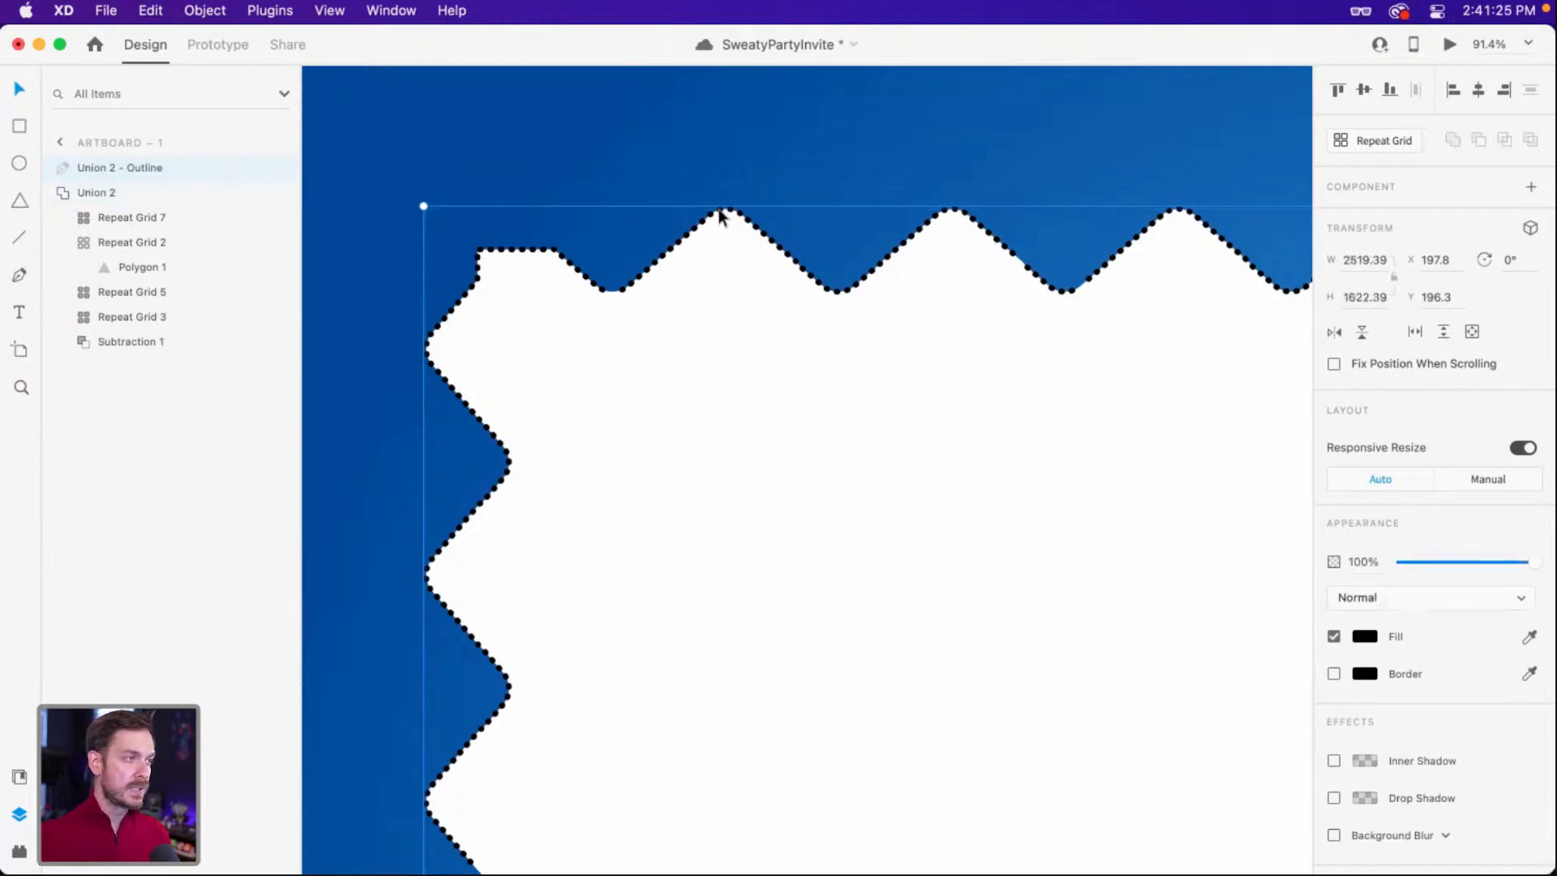
drag(719, 216, 646, 157)
key(super+z)
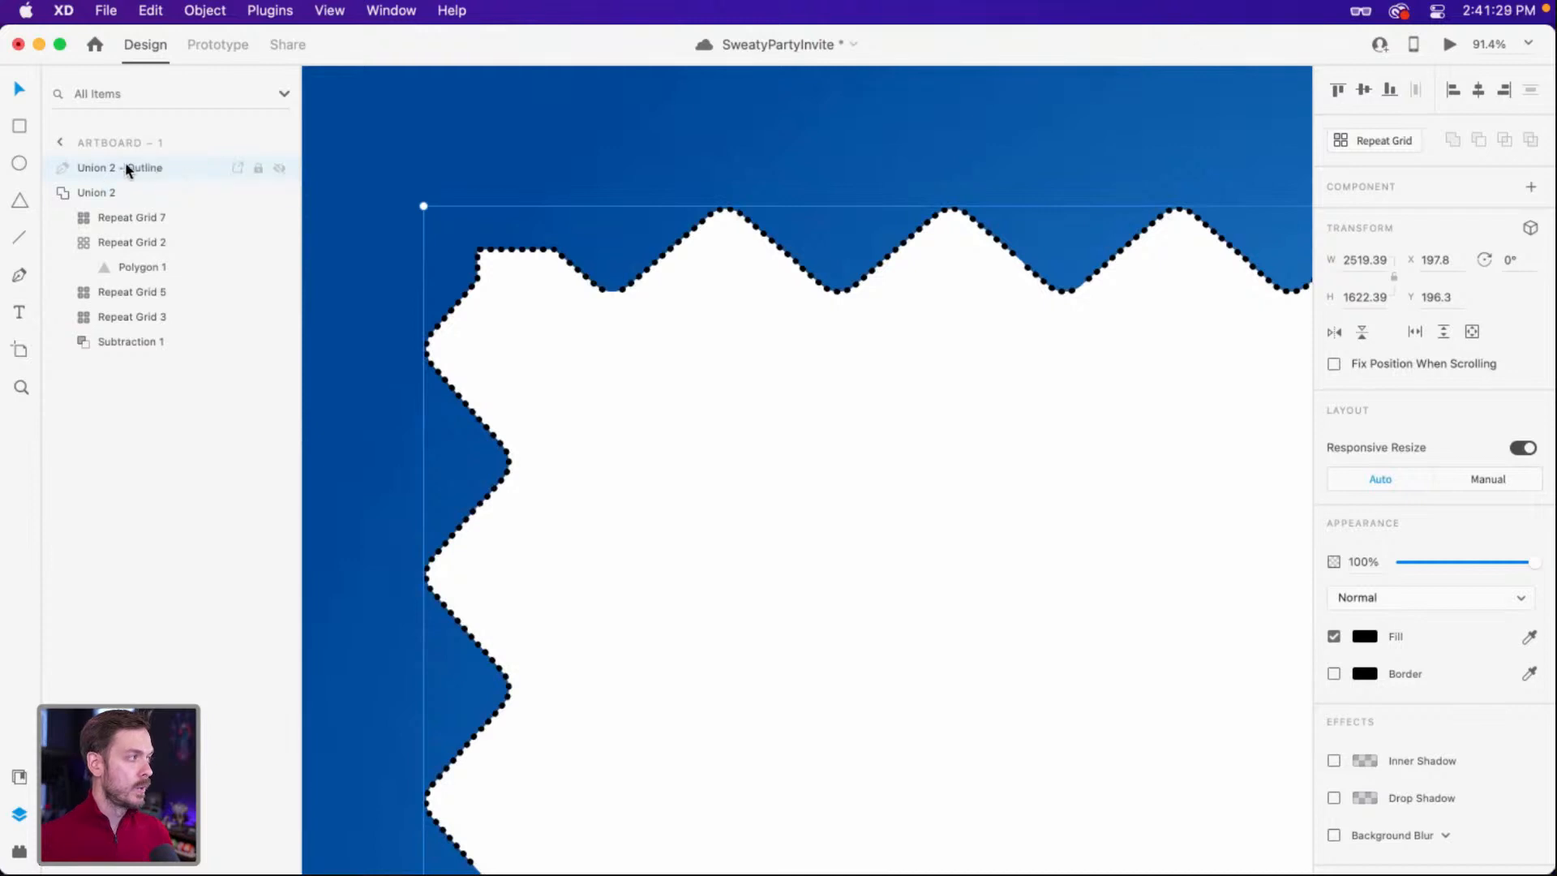
Try moving the outlined dots into the Subtraction 1 shape nested inside the union by cutting and pasting them.
click(85, 244)
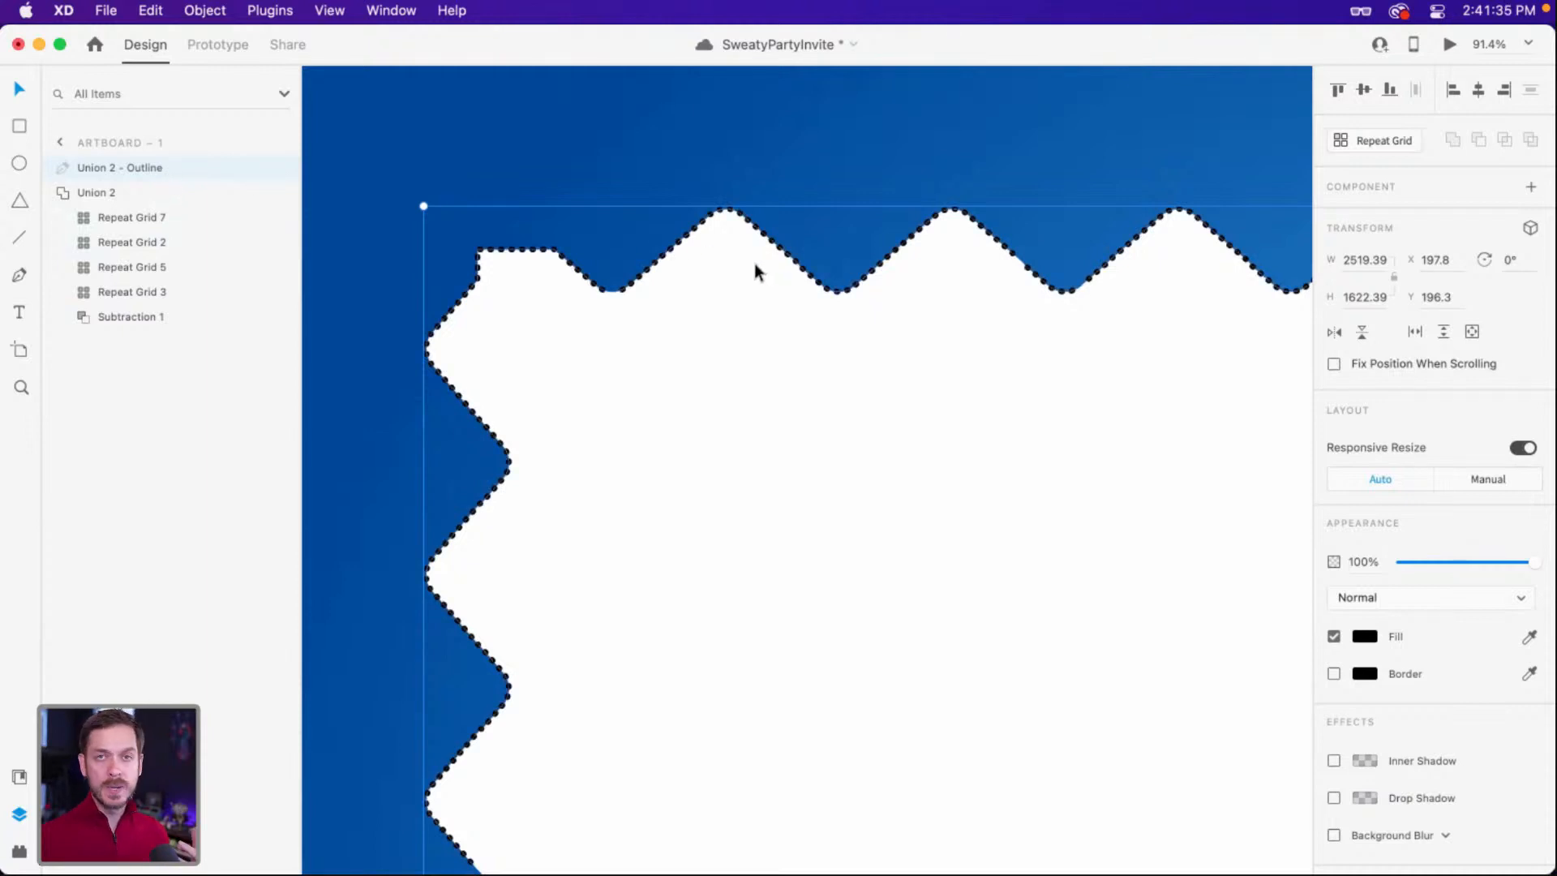
key(Delete)
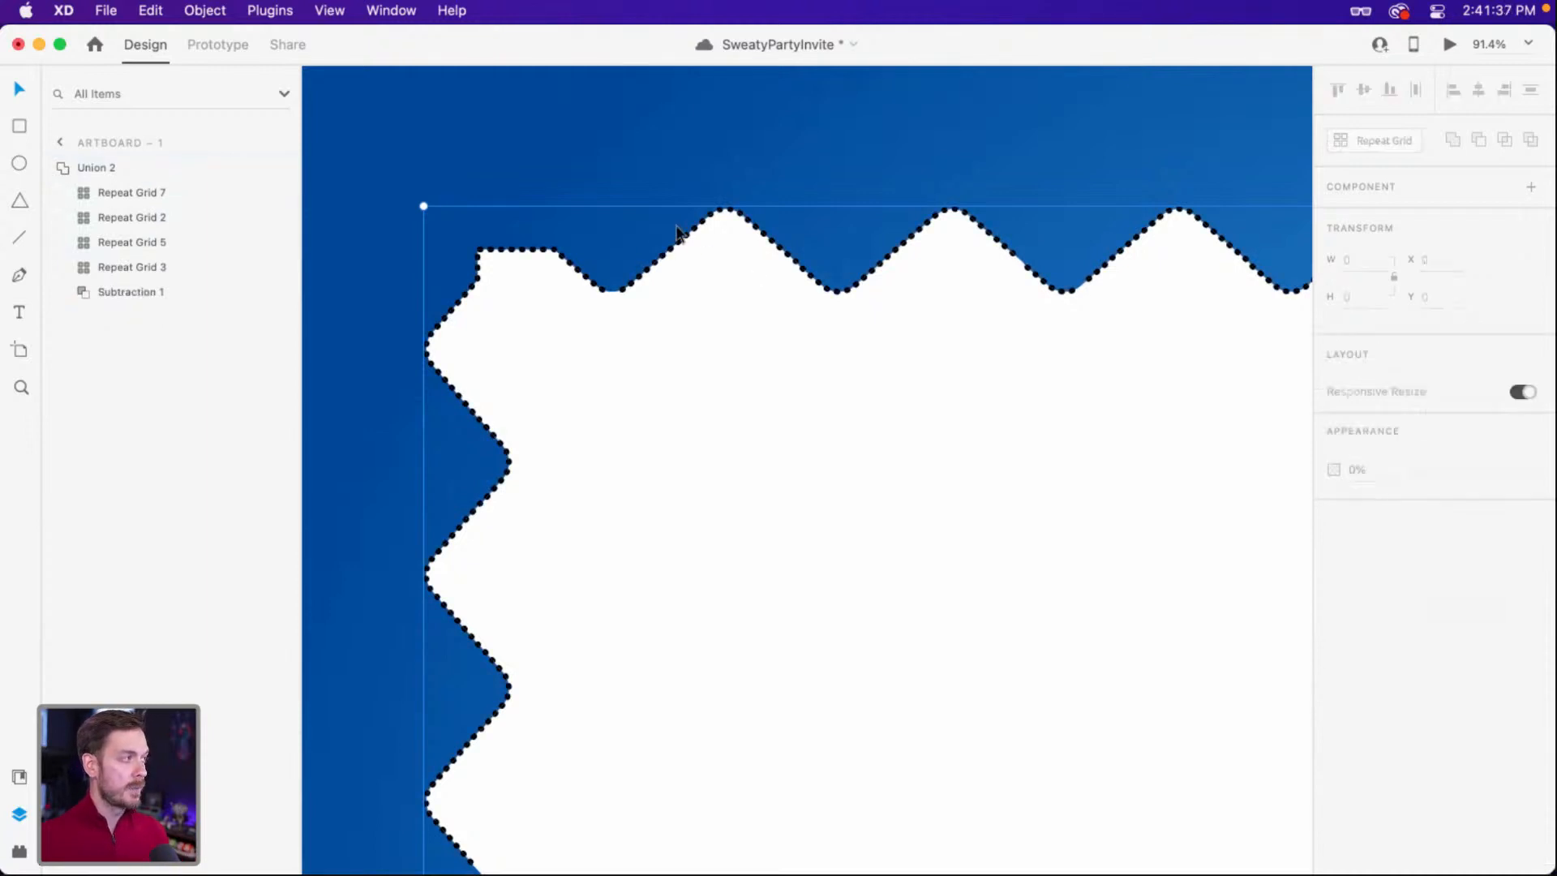
click(84, 293)
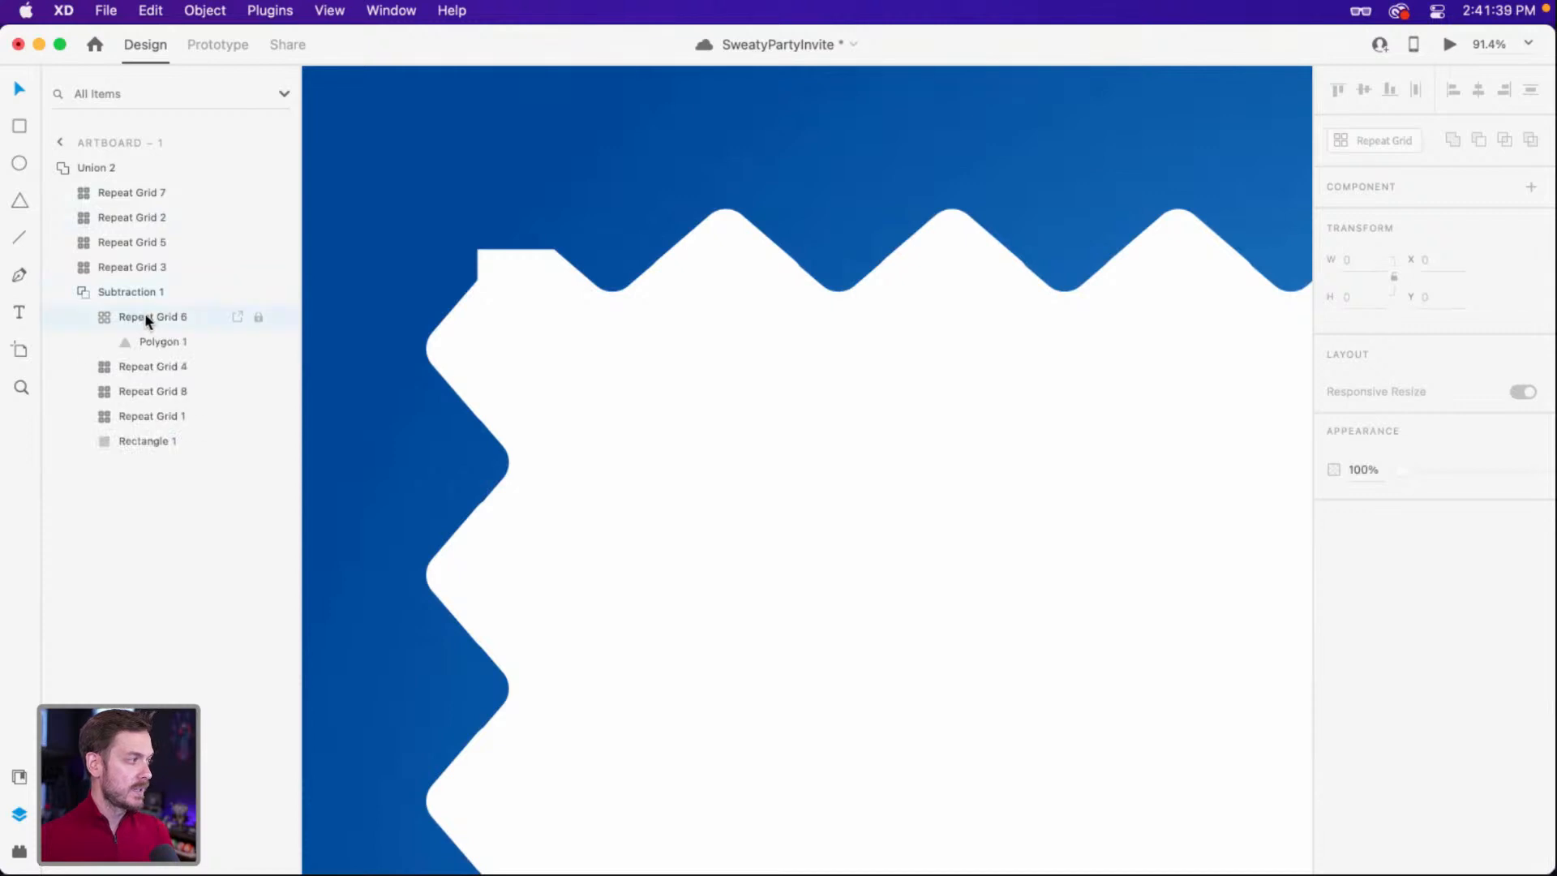
click(150, 315)
key(super+v)
click(506, 130)
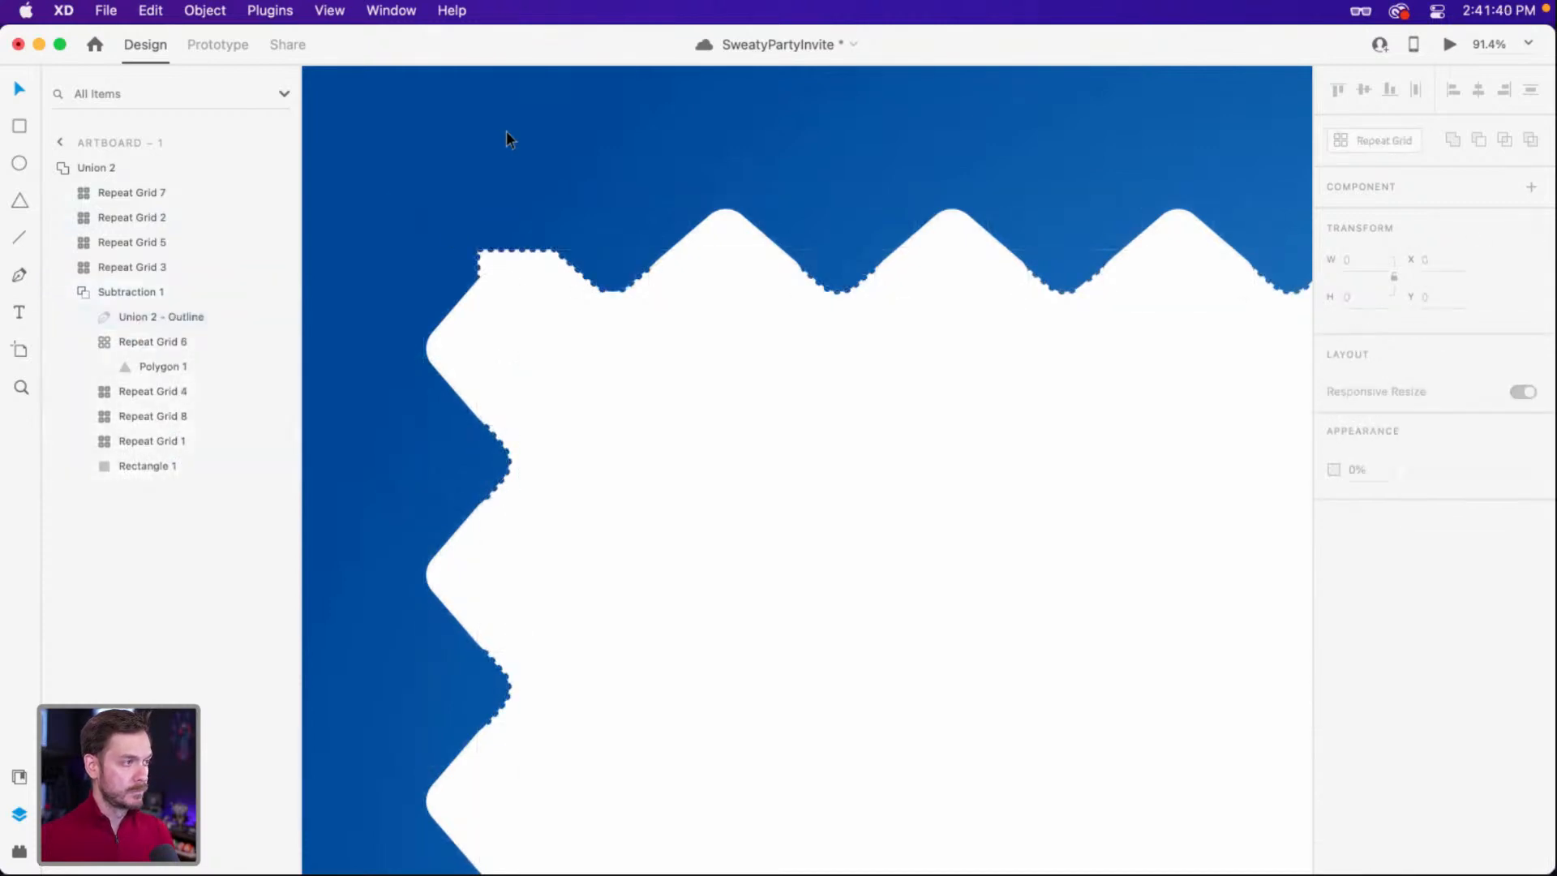
Cut the outlined dots out of the nested subtraction and paste them back above the union.
click(720, 220)
key(super+x)
key(super+v)
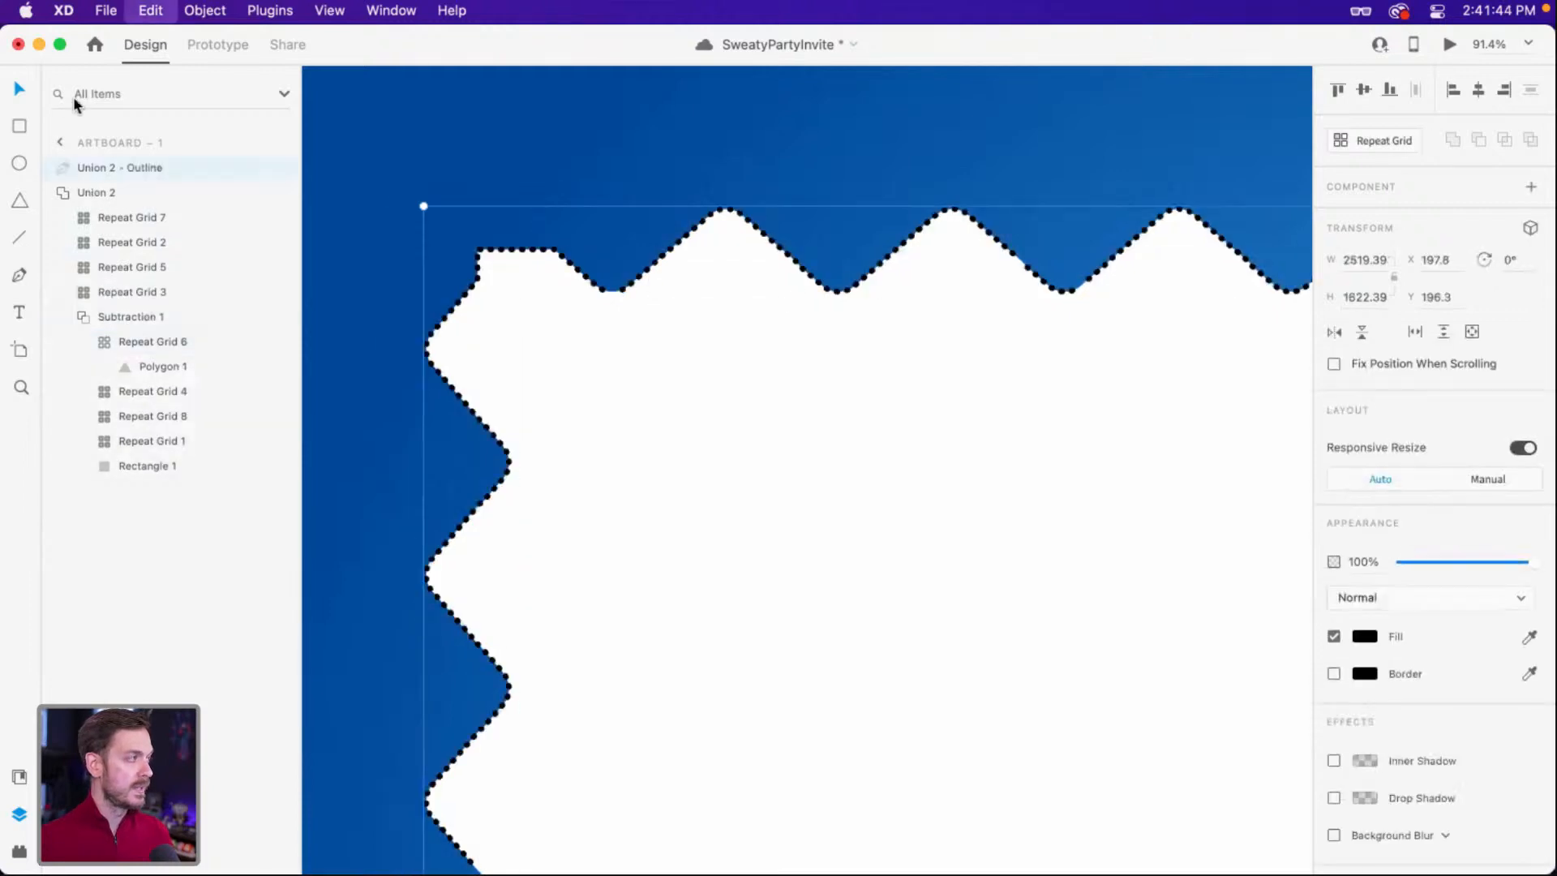
Subtract the outlined dots from the united zigzag shape to perforate its edge, and save the document.
shift+click(134, 199)
click(1478, 139)
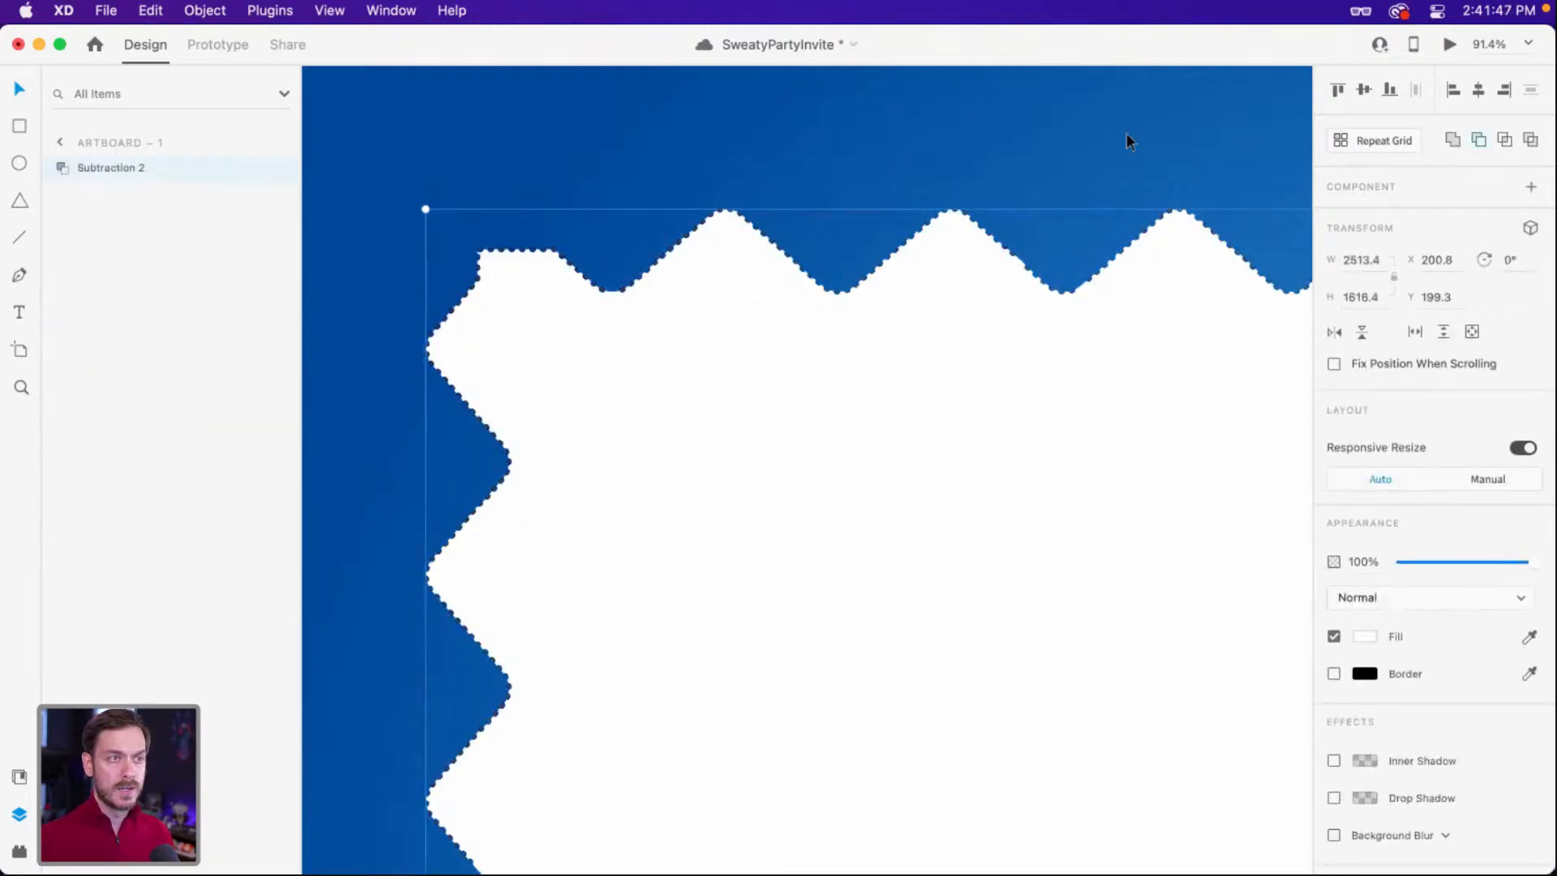
click(1113, 178)
scroll(1093, 284, down, 5)
drag(1018, 278, 573, 241)
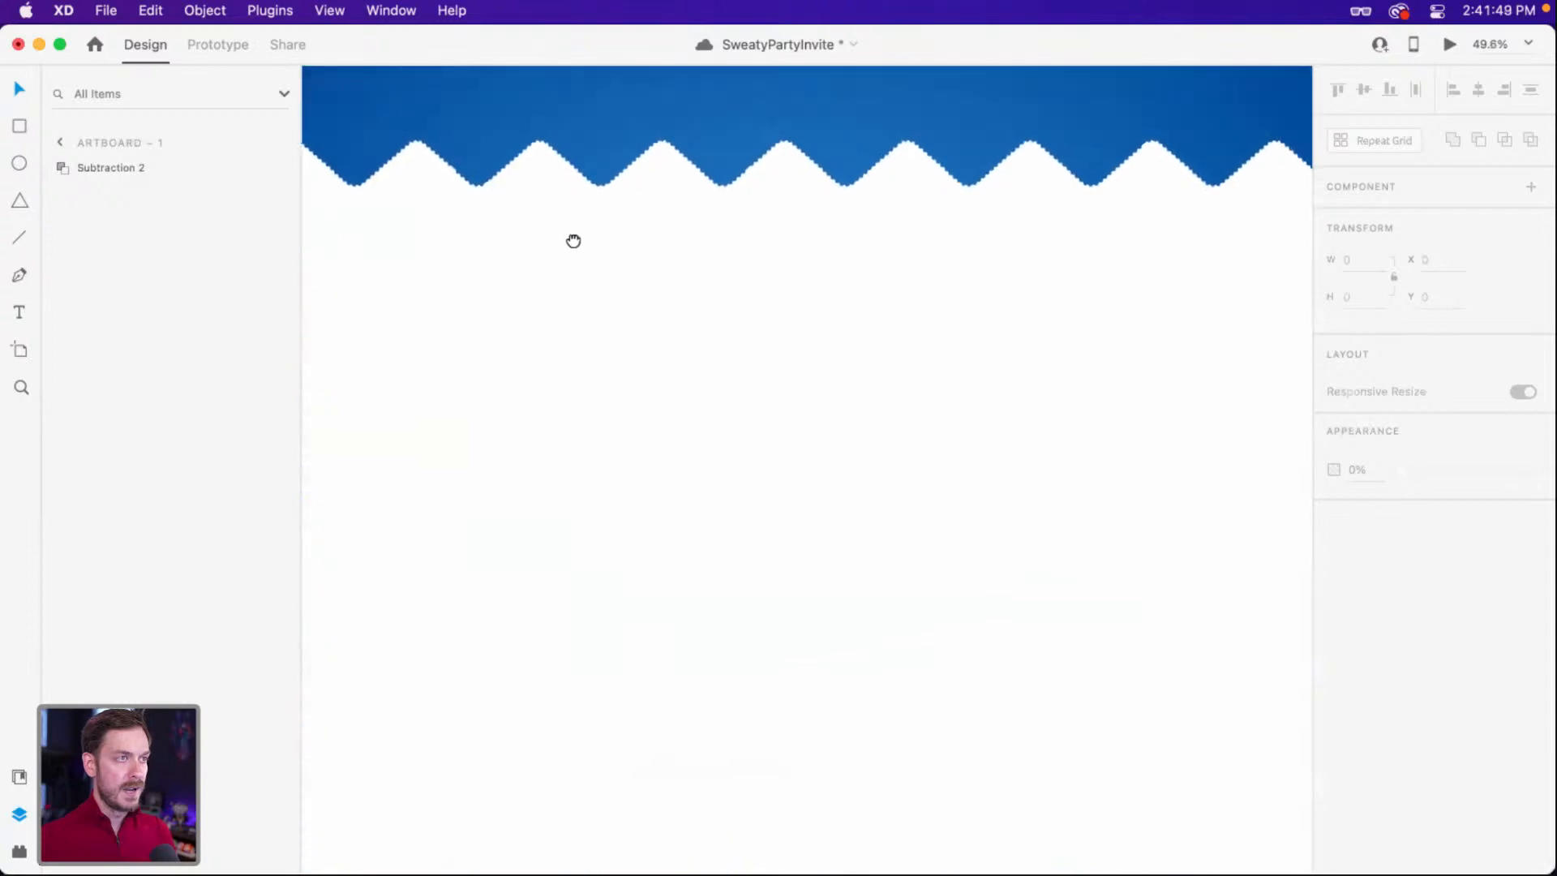
scroll(600, 243, down, 5)
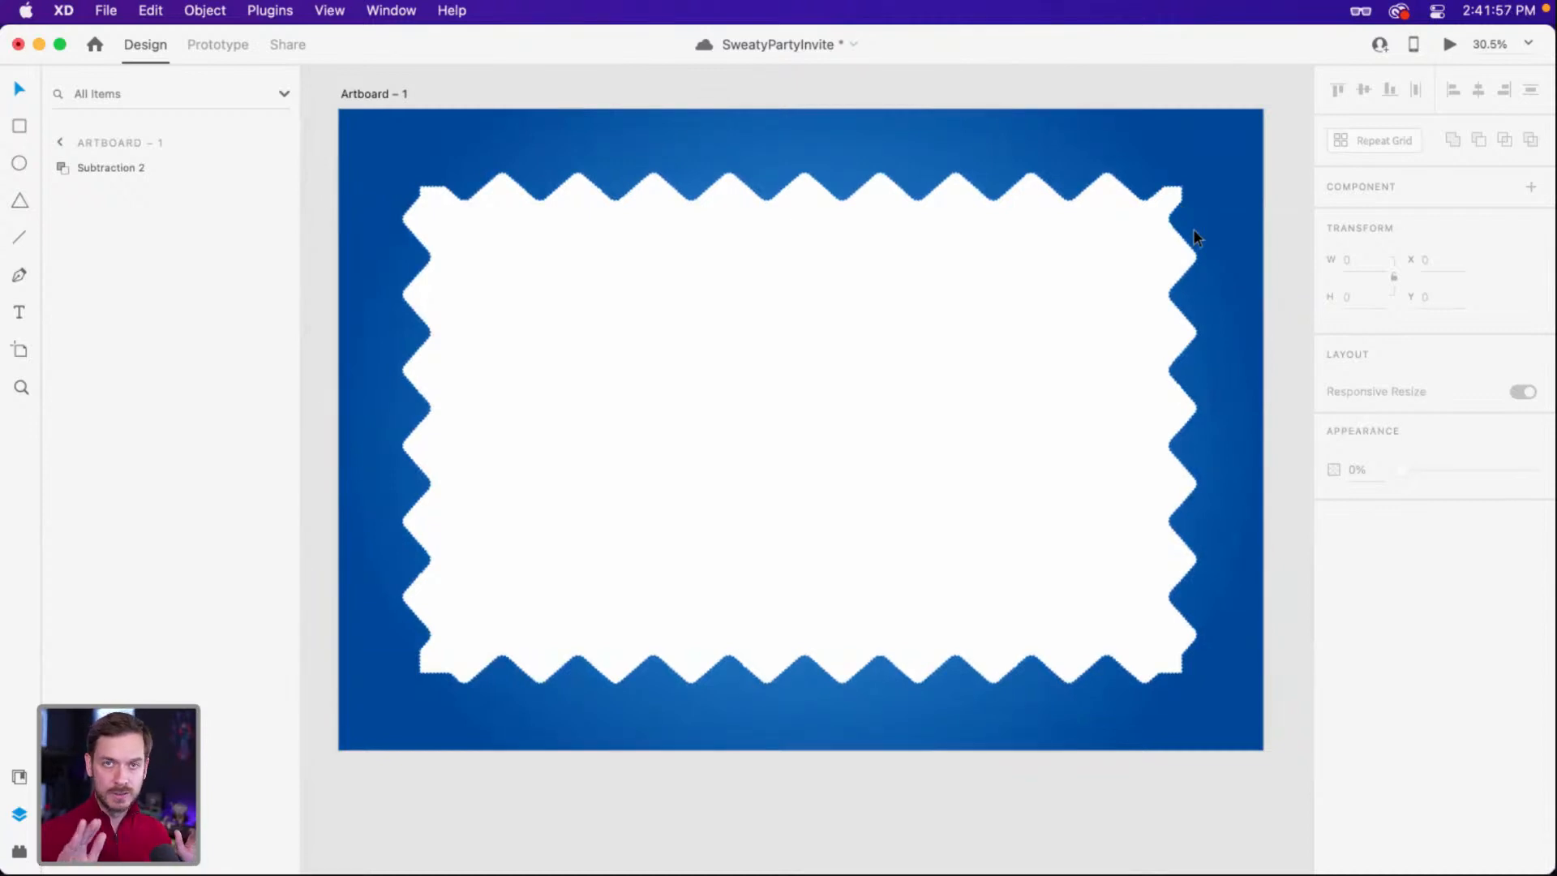
scroll(827, 264, down, 3)
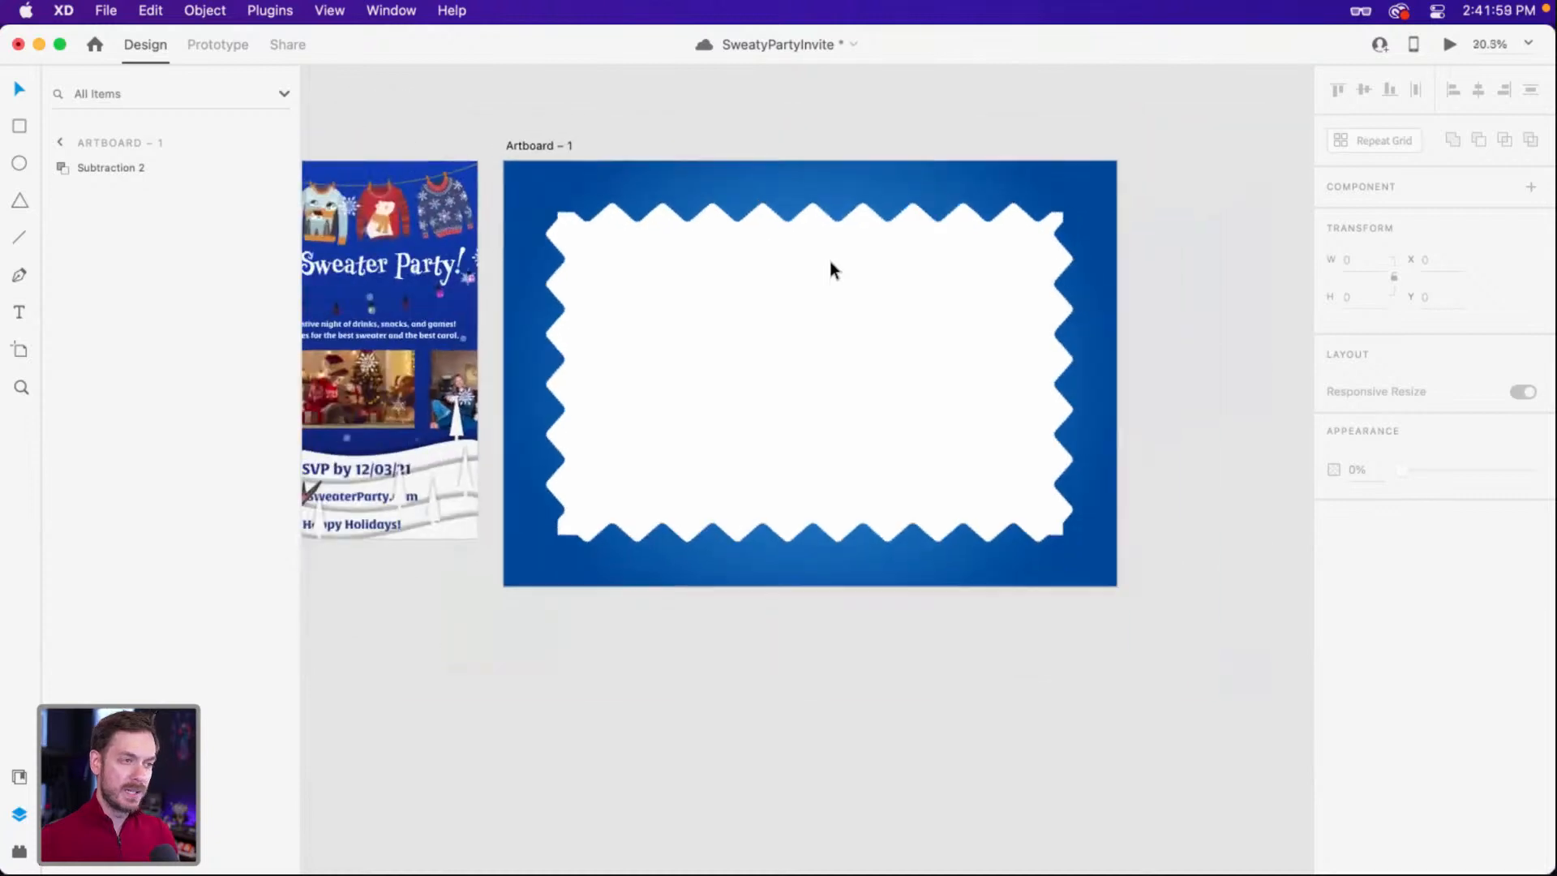
scroll(834, 264, up, 1)
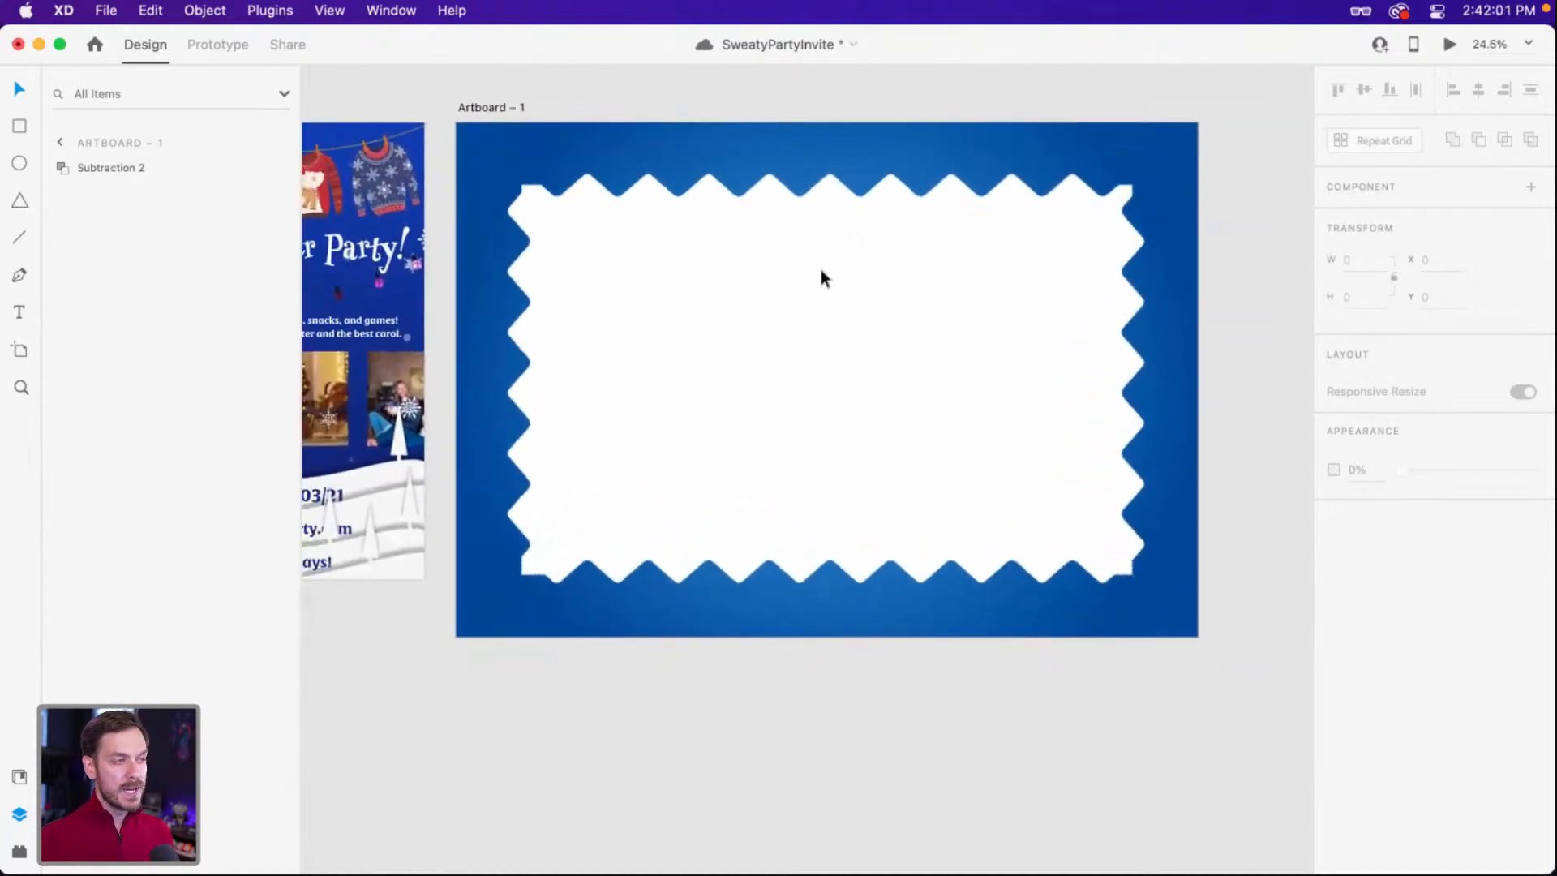
key(super+s)
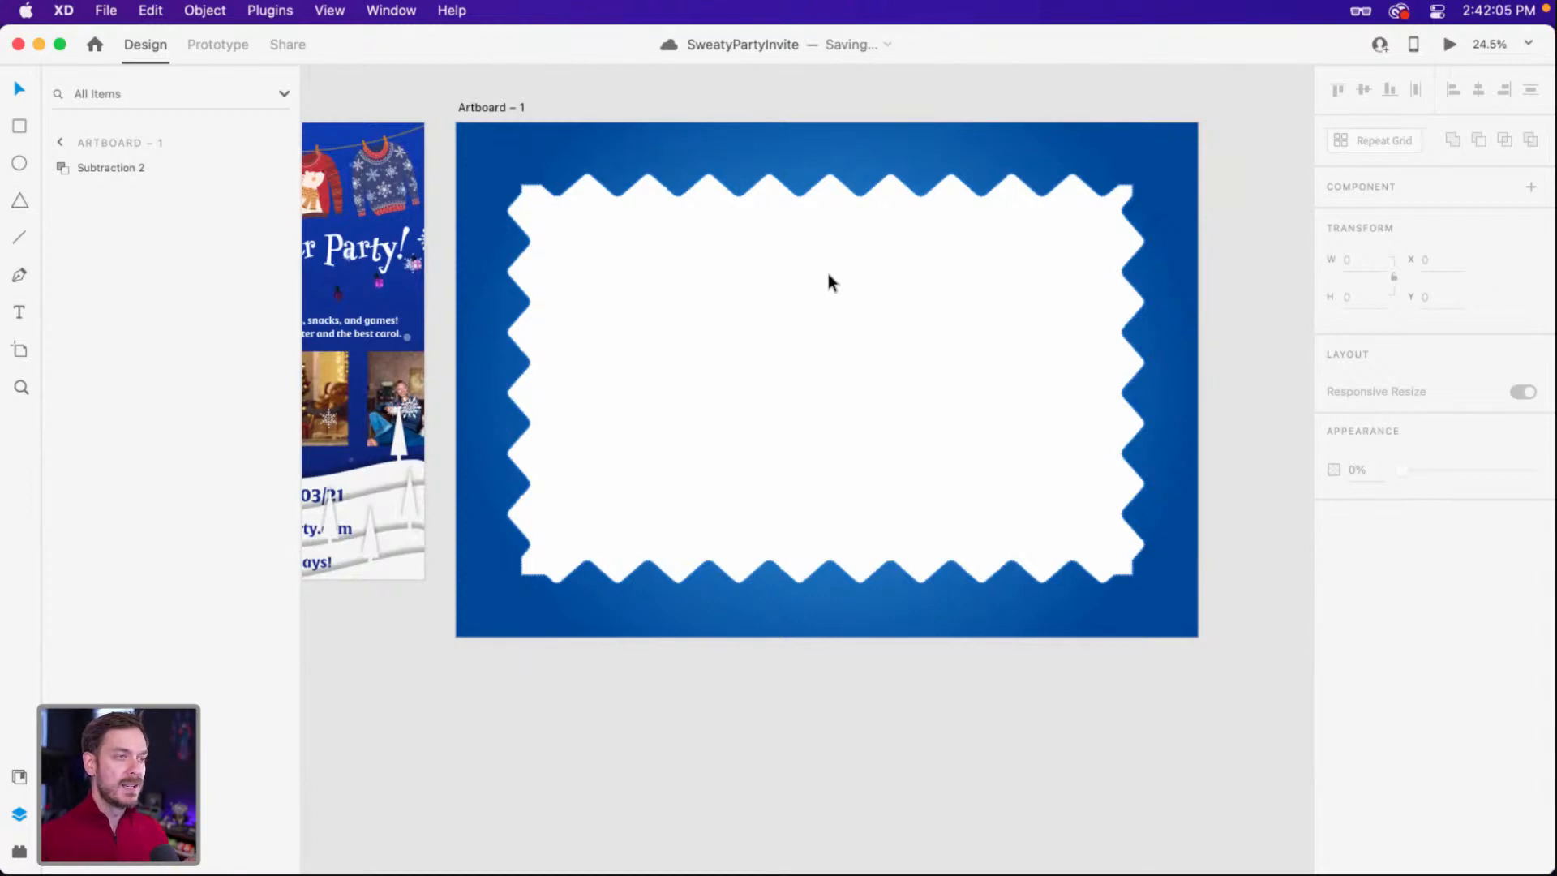
Duplicate the Canvas – 1 invitation artboard and place the copy beside the blue artboard, on its far side.
click(816, 278)
scroll(810, 278, down, 3)
drag(810, 278, 882, 275)
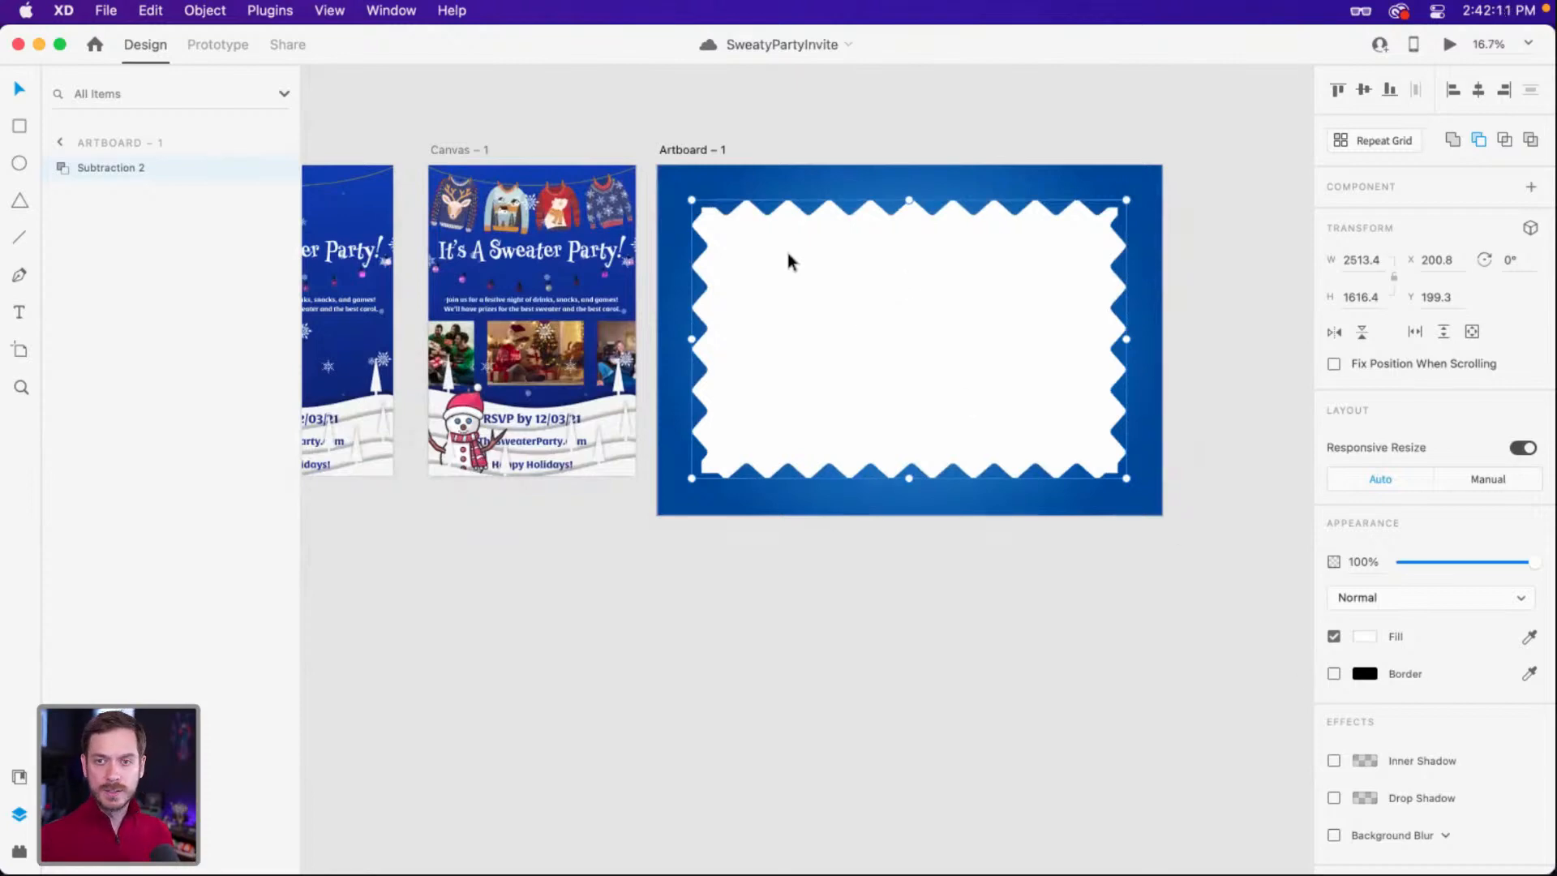
drag(757, 298, 988, 333)
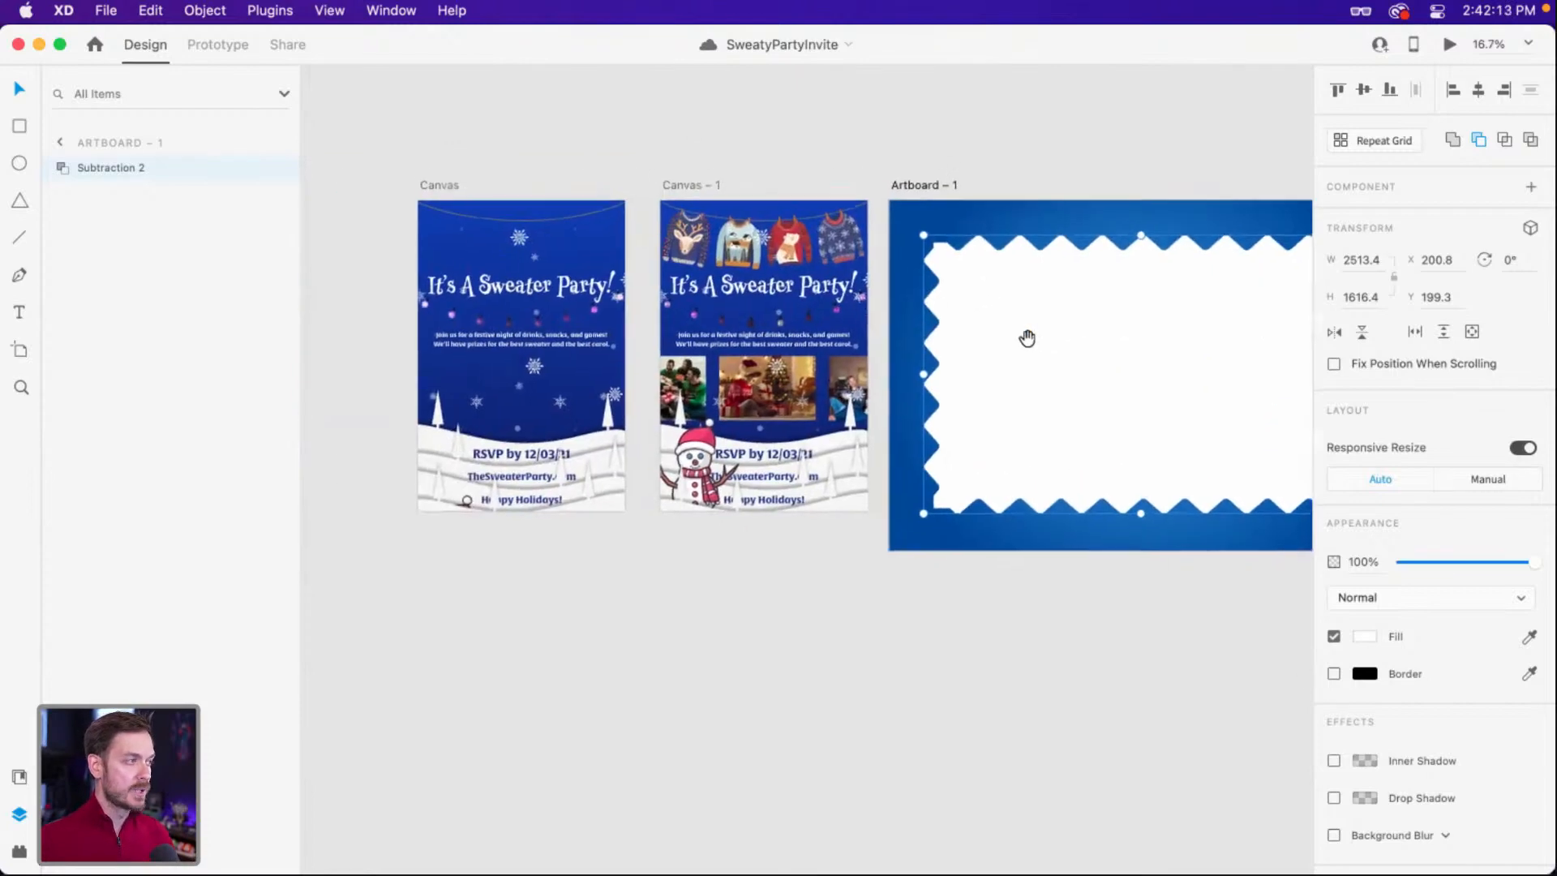
click(754, 245)
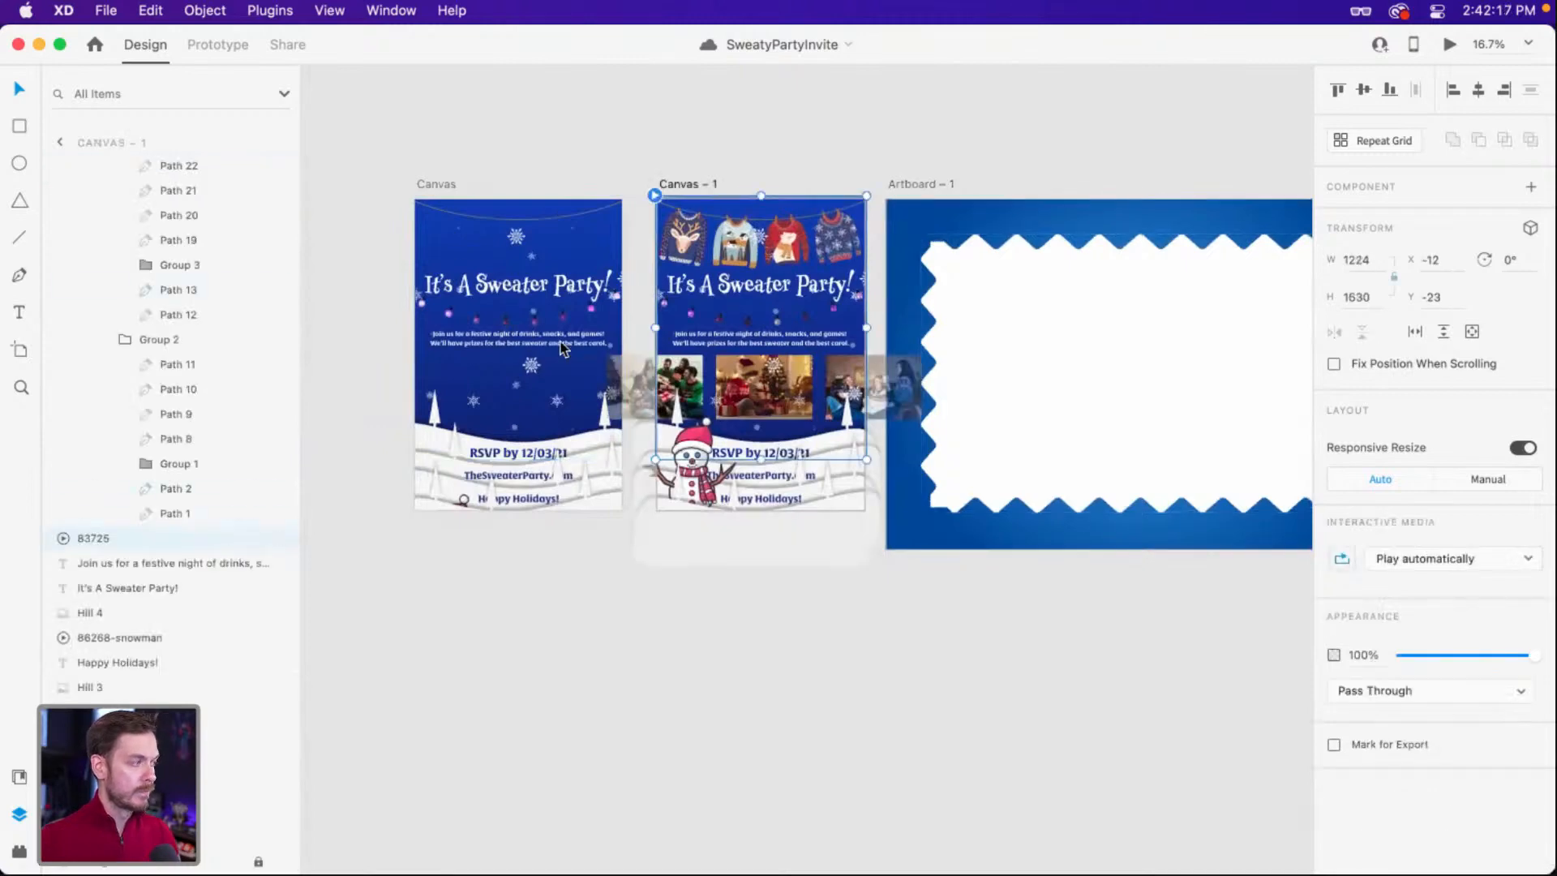
drag(823, 203, 618, 238)
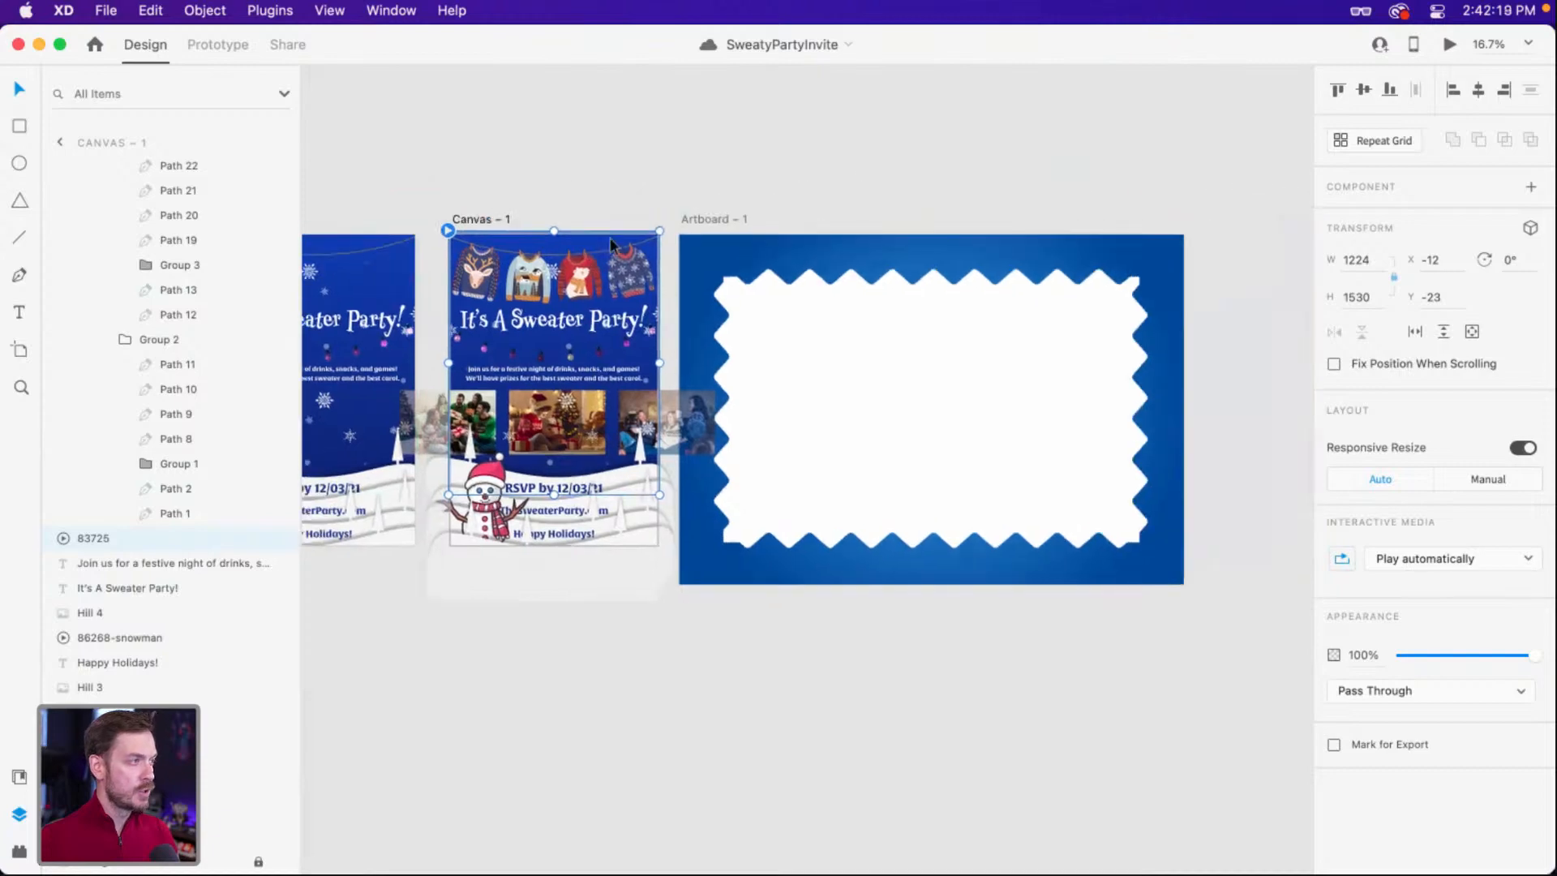
drag(487, 220, 1146, 212)
click(1195, 172)
scroll(1195, 172, right, 3)
Delete the 83725 video overlay from the duplicated invitation and copy its Sweaters group.
click(1170, 286)
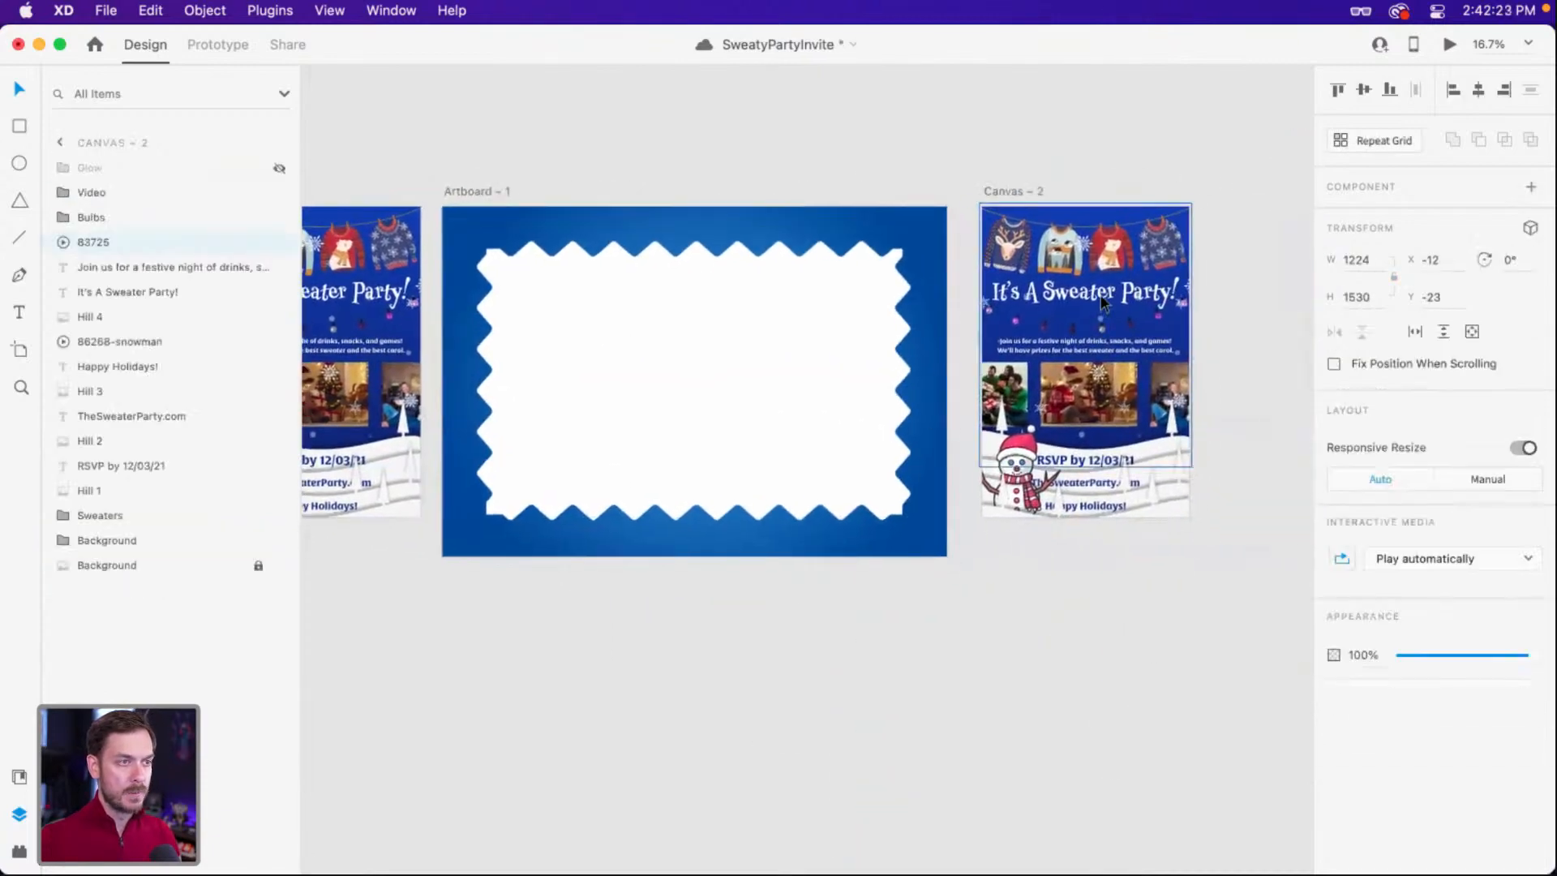
key(Delete)
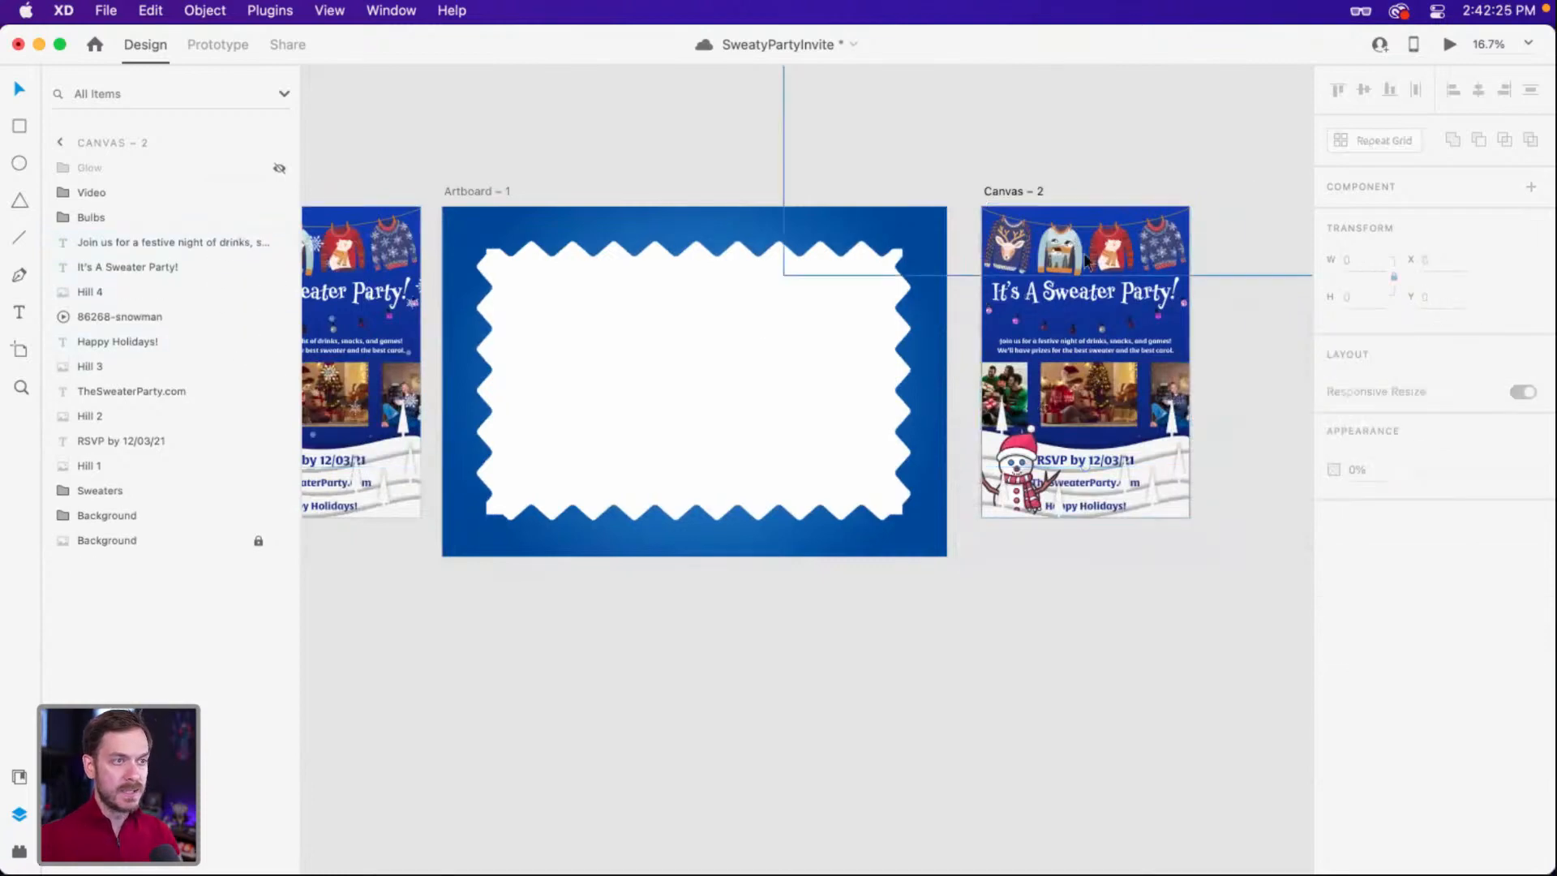
click(1119, 248)
key(super+c)
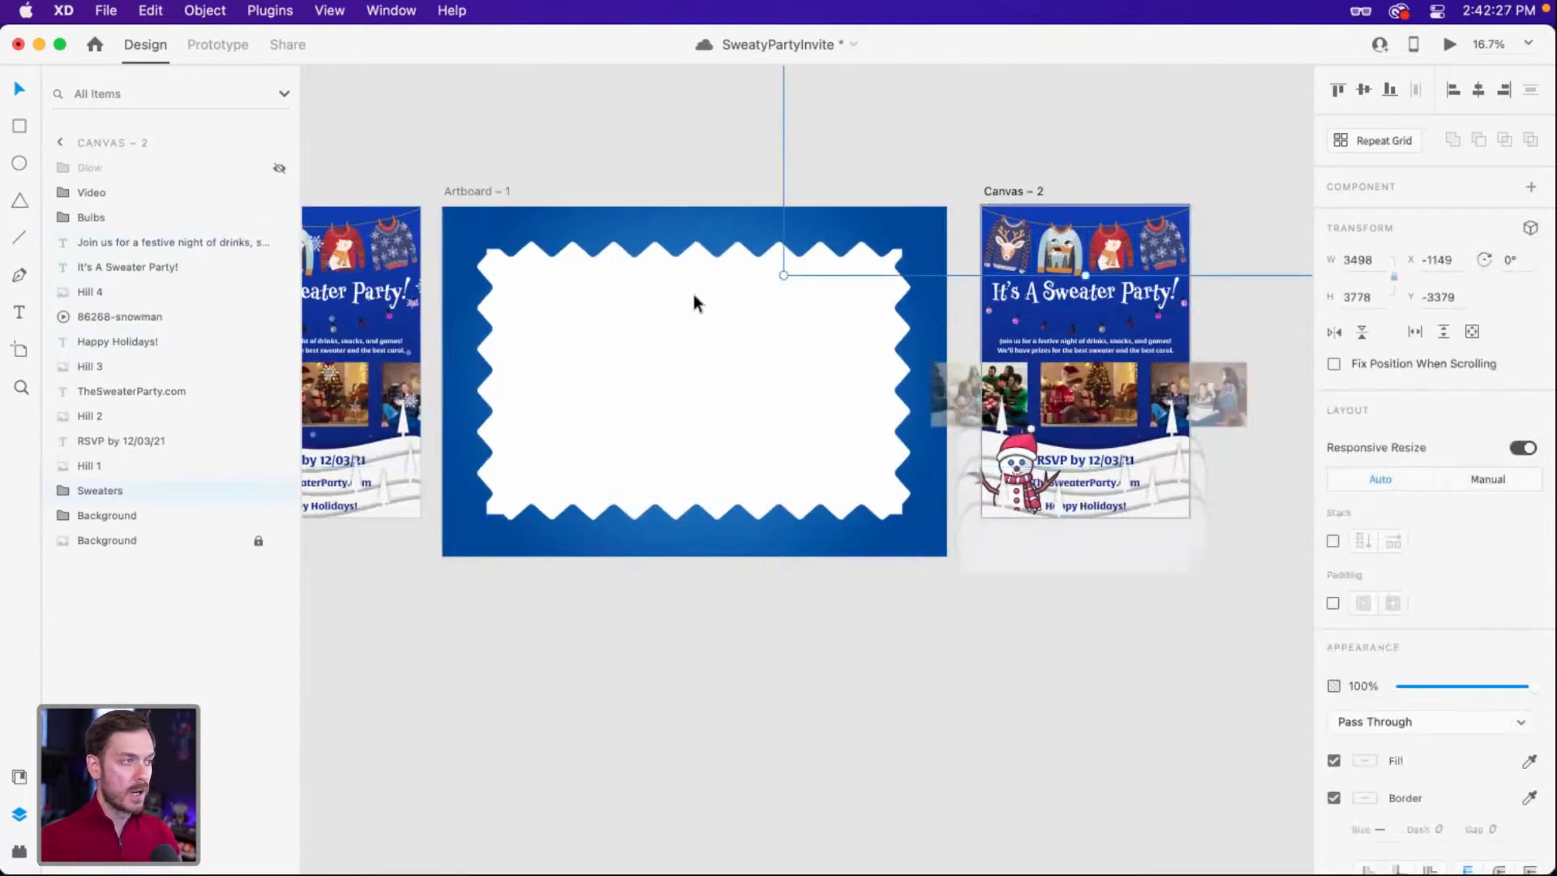
Paste the Sweaters group onto the blue artboard and center it horizontally in the upper part of the white card.
click(776, 277)
key(super+v)
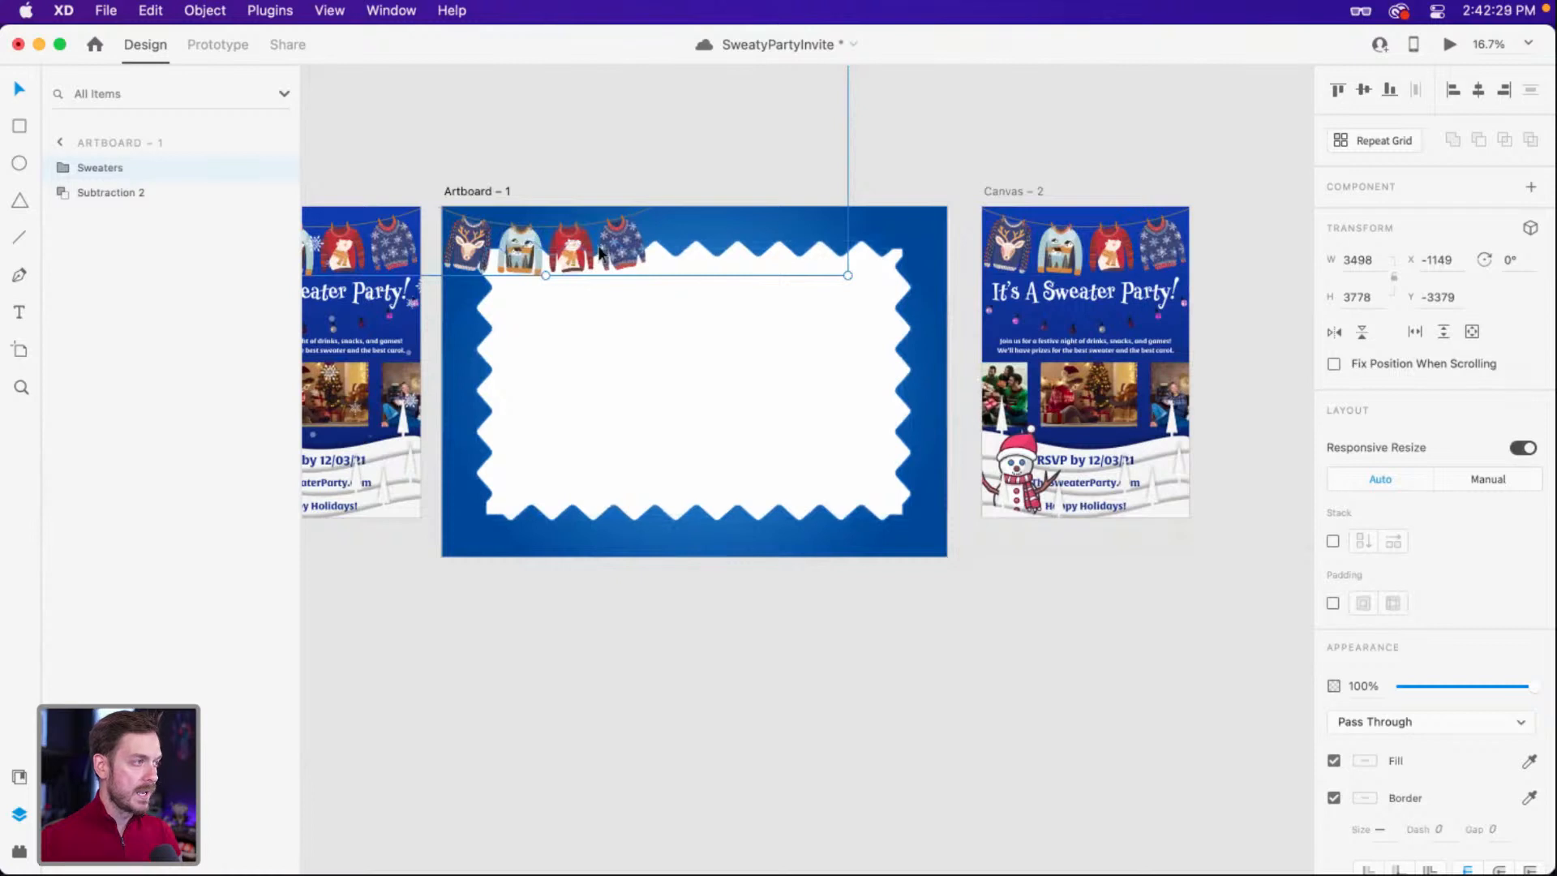
drag(600, 247, 810, 327)
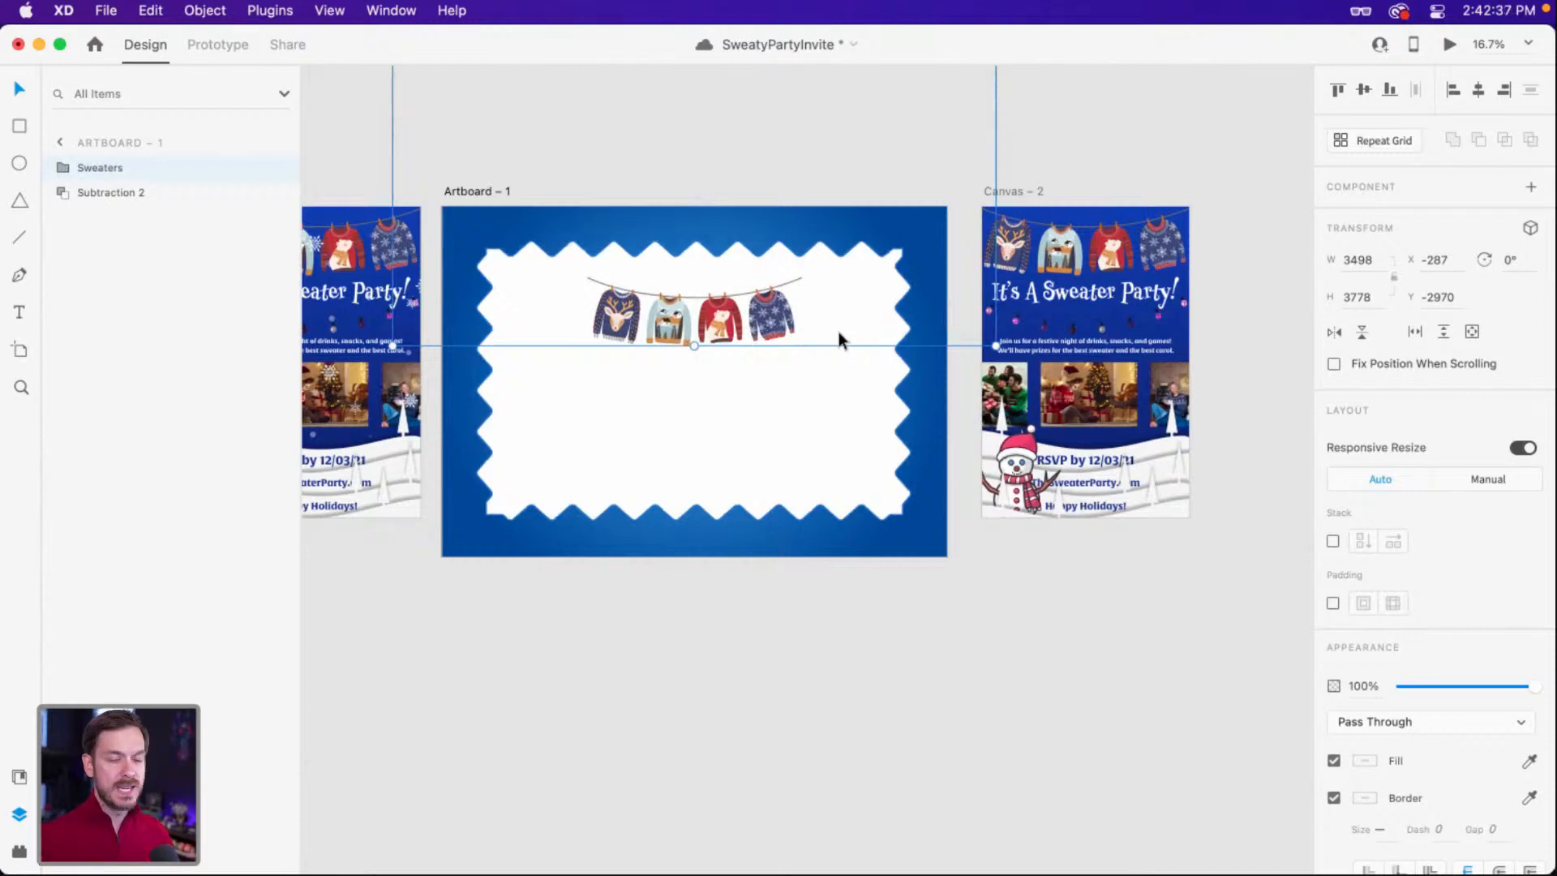
drag(838, 333, 838, 333)
Duplicate the white zigzag card shape and use the copy to mask the Sweaters group and the original card.
click(833, 373)
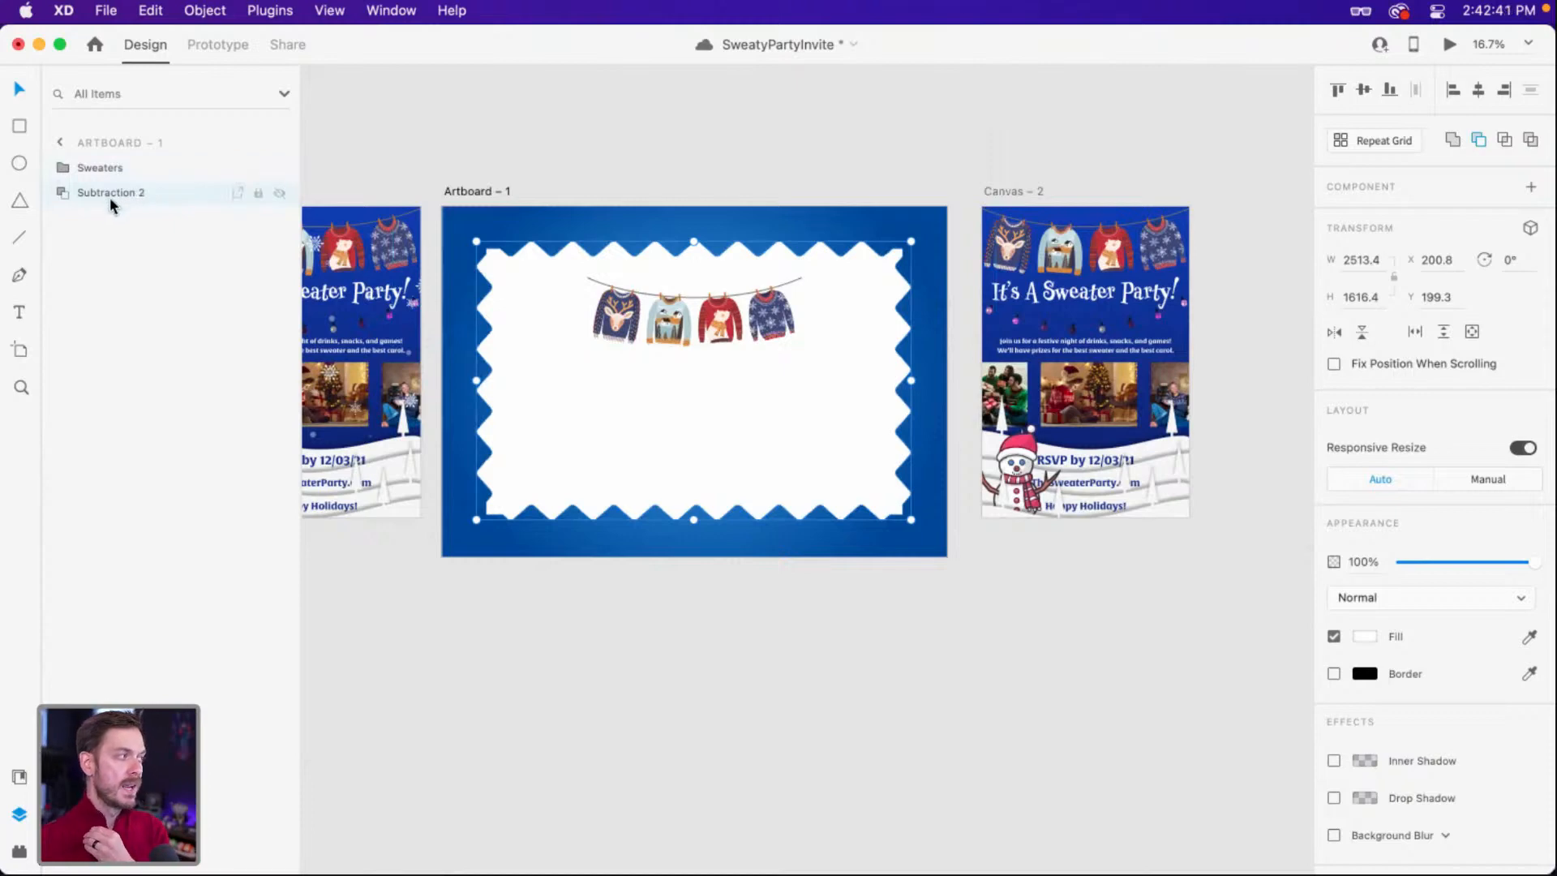
key(super+d)
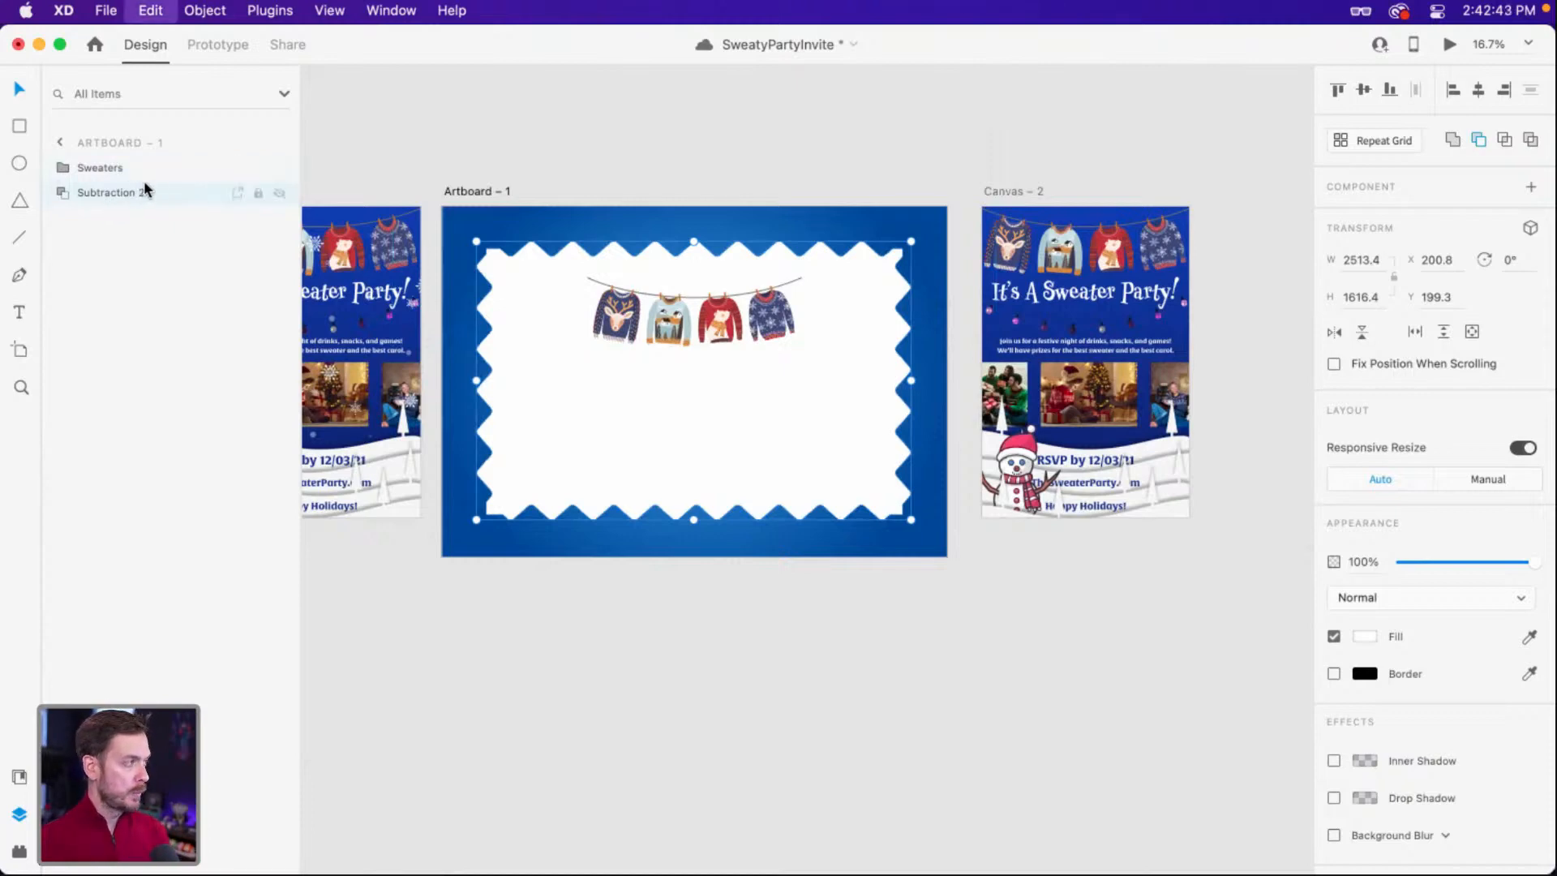
drag(155, 172, 121, 165)
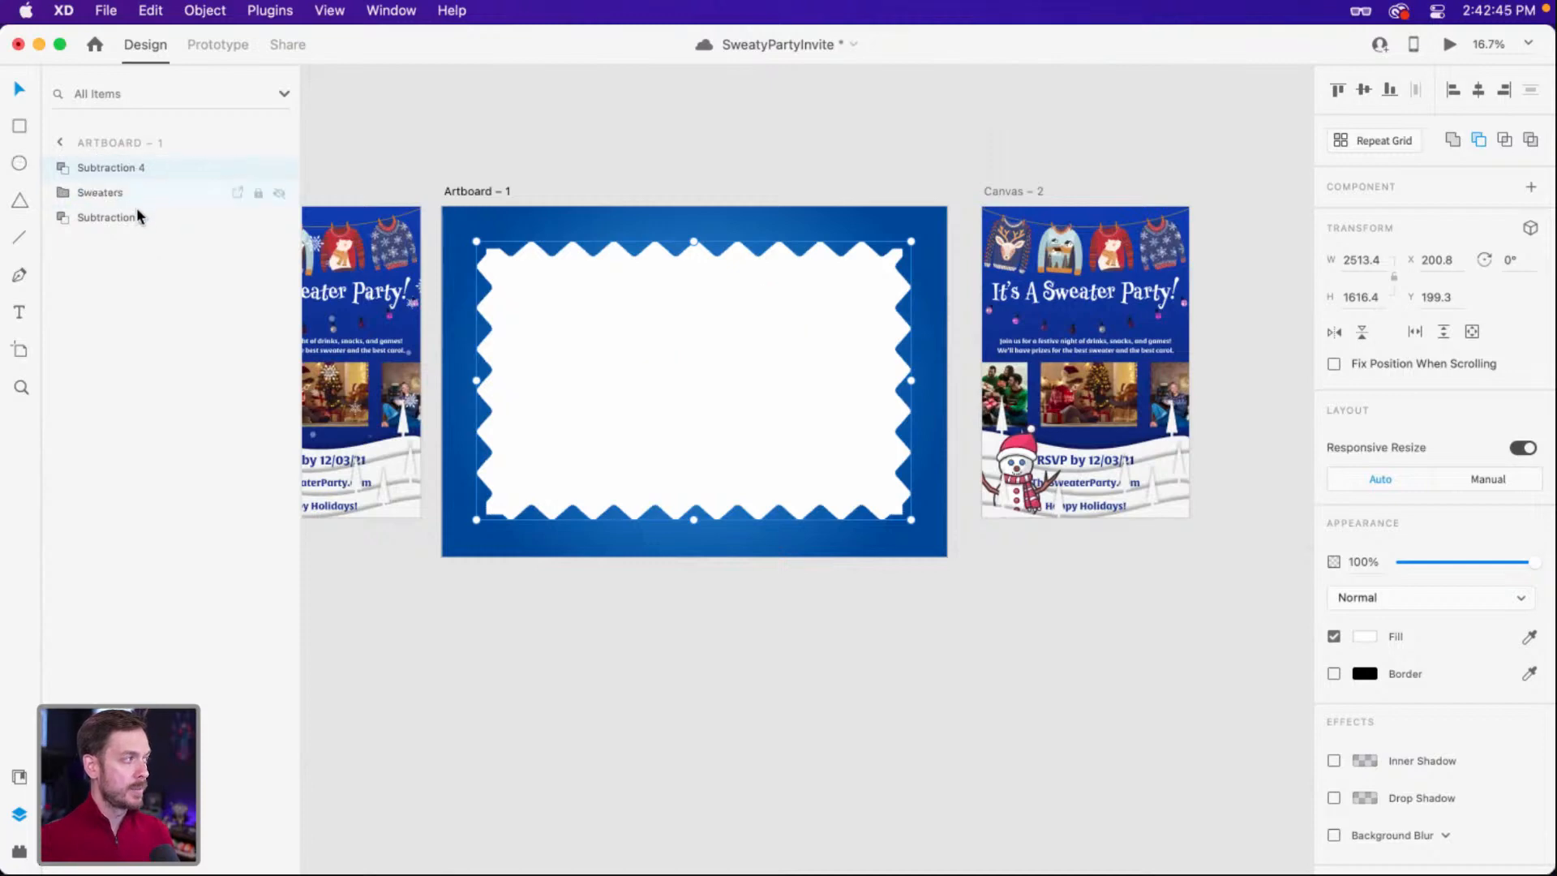
shift+click(139, 219)
click(204, 9)
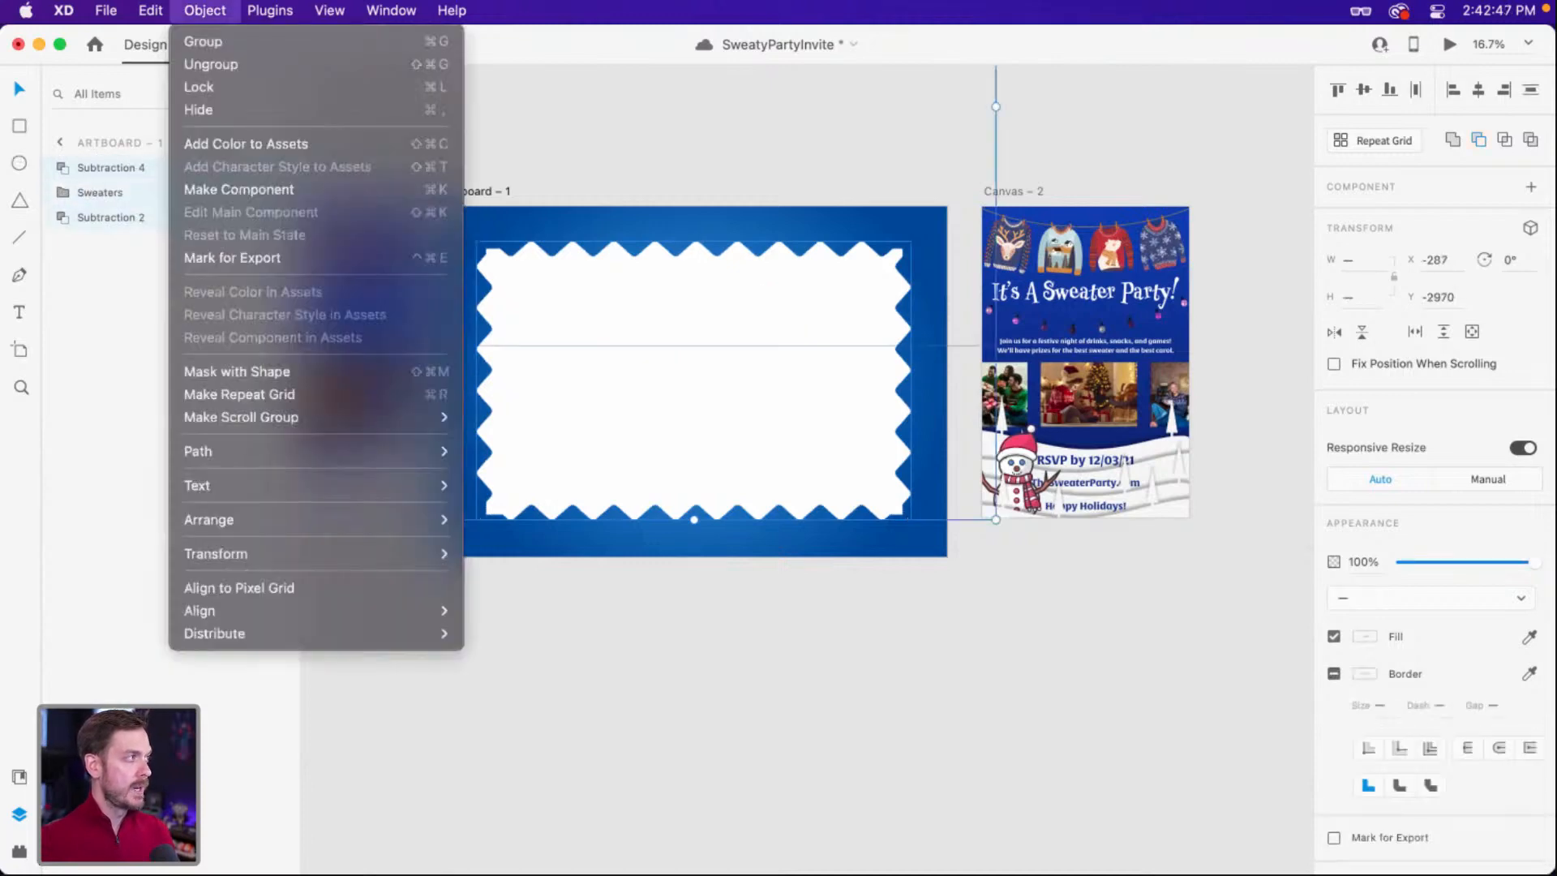
click(255, 372)
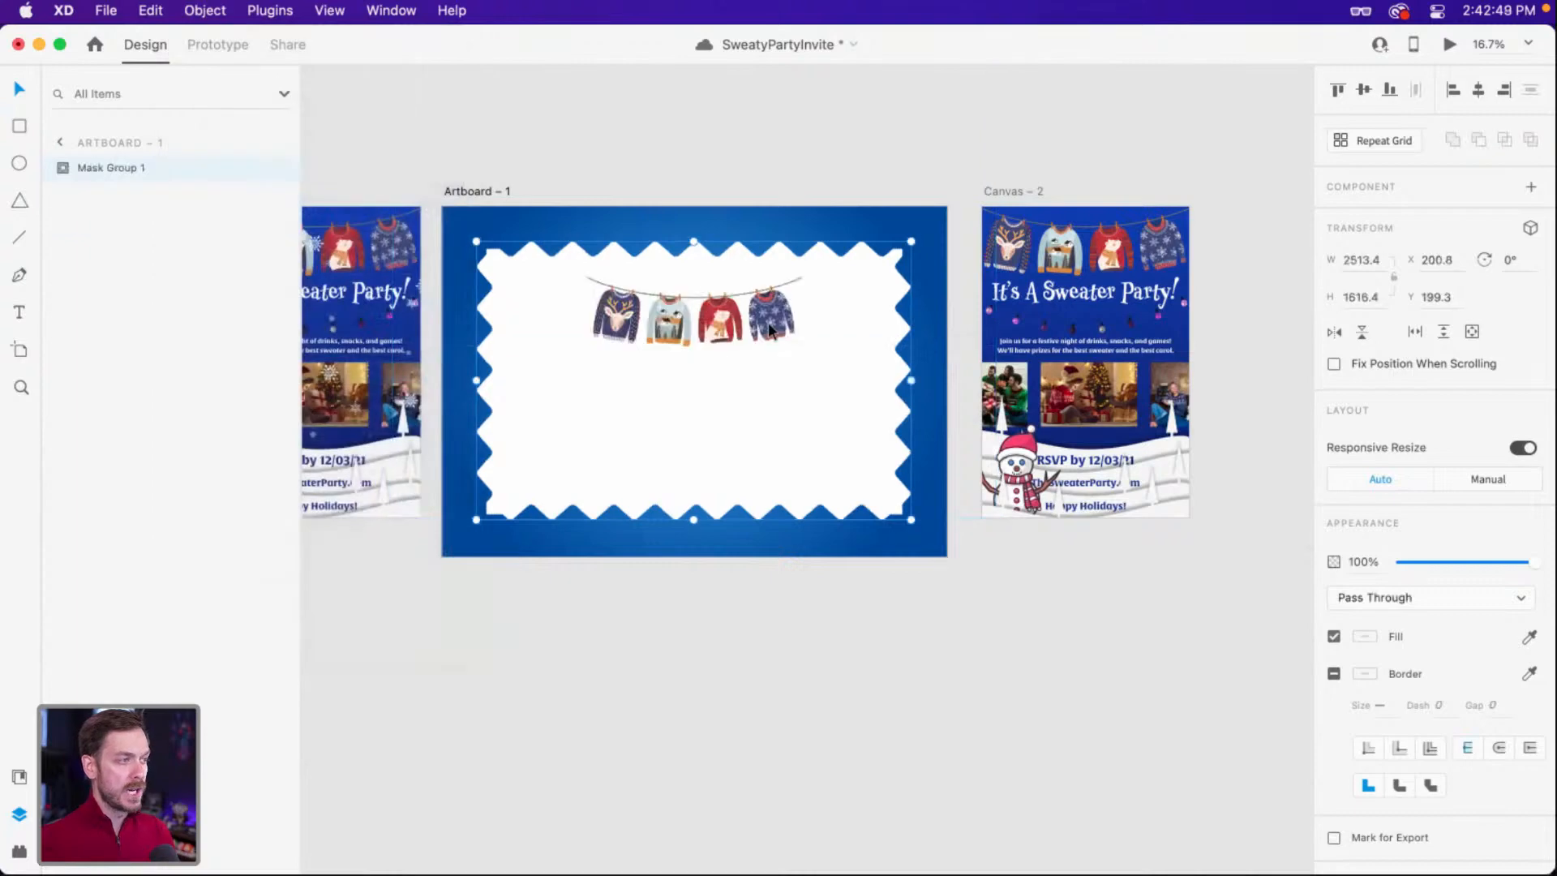
Move the Sweaters group up inside the mask group so it crosses the card's upper zigzag edge.
click(63, 171)
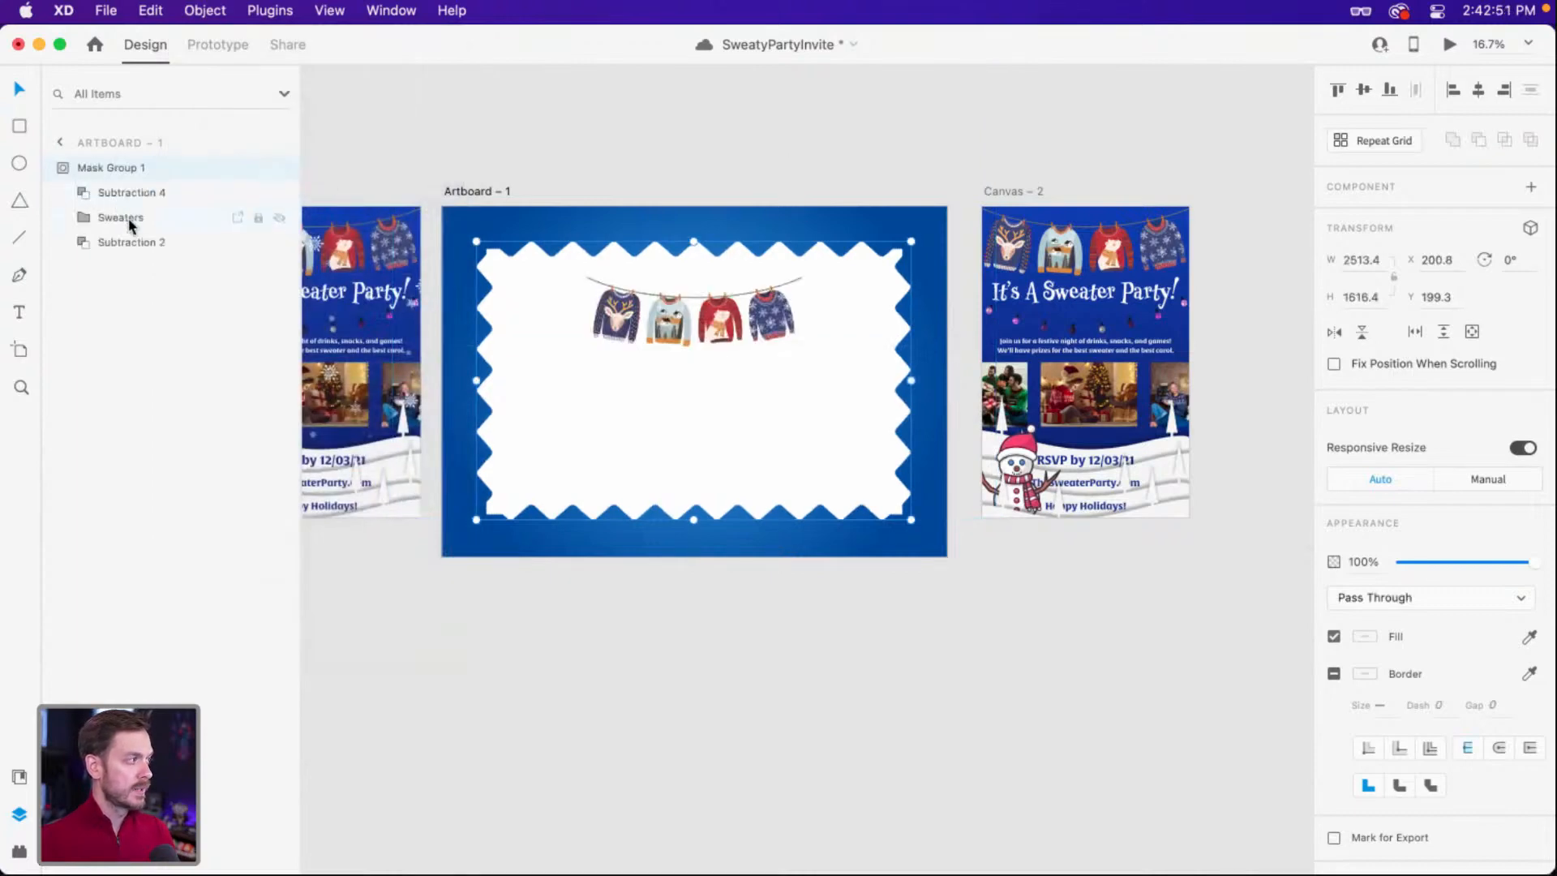
double_click(752, 326)
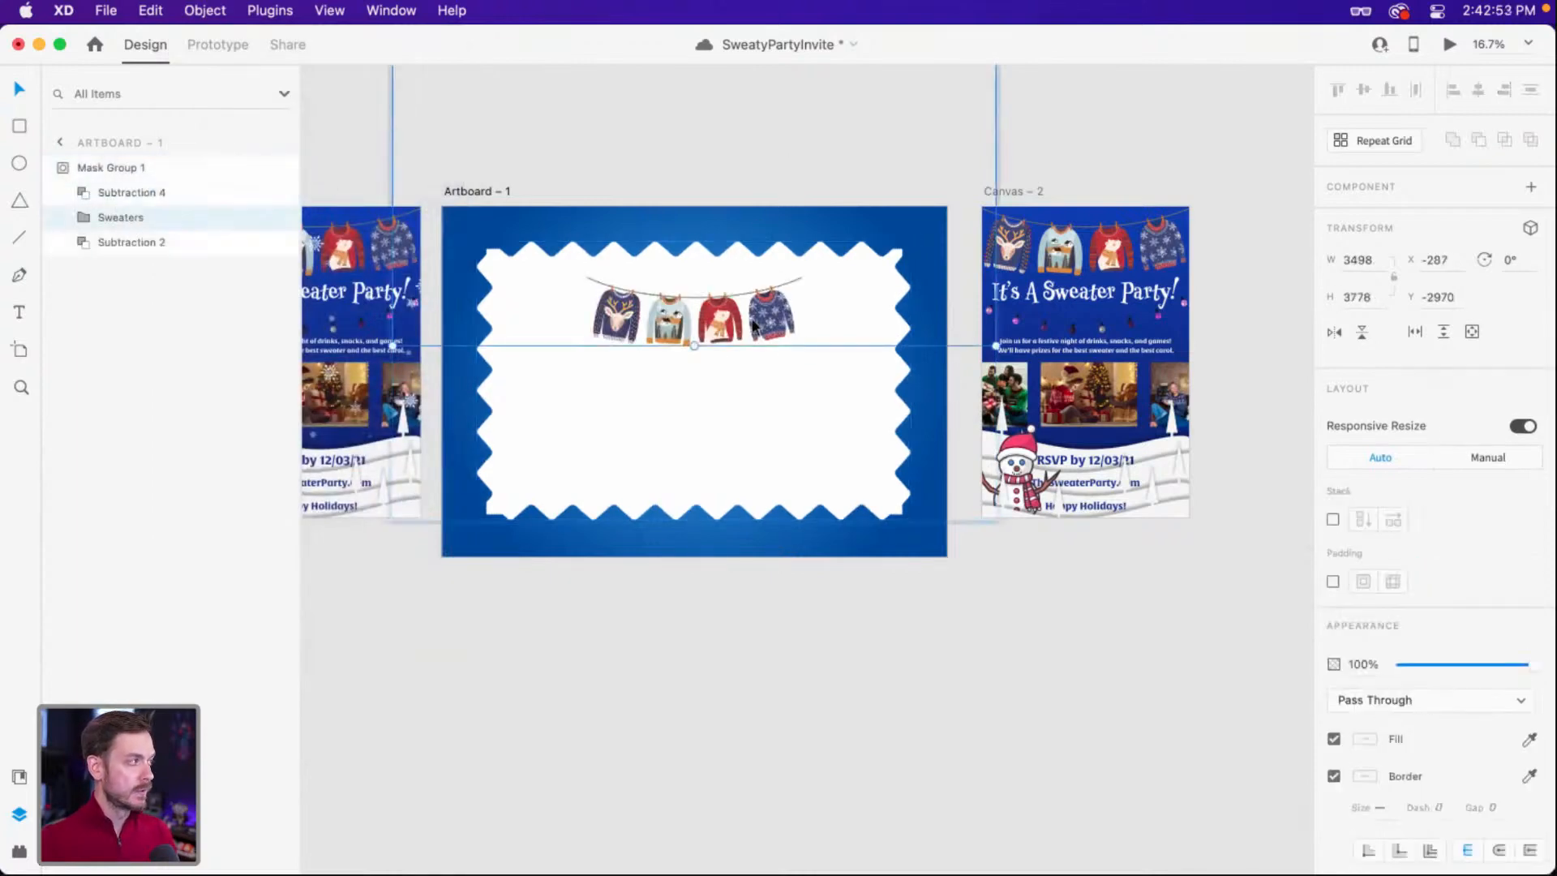
drag(820, 518, 759, 342)
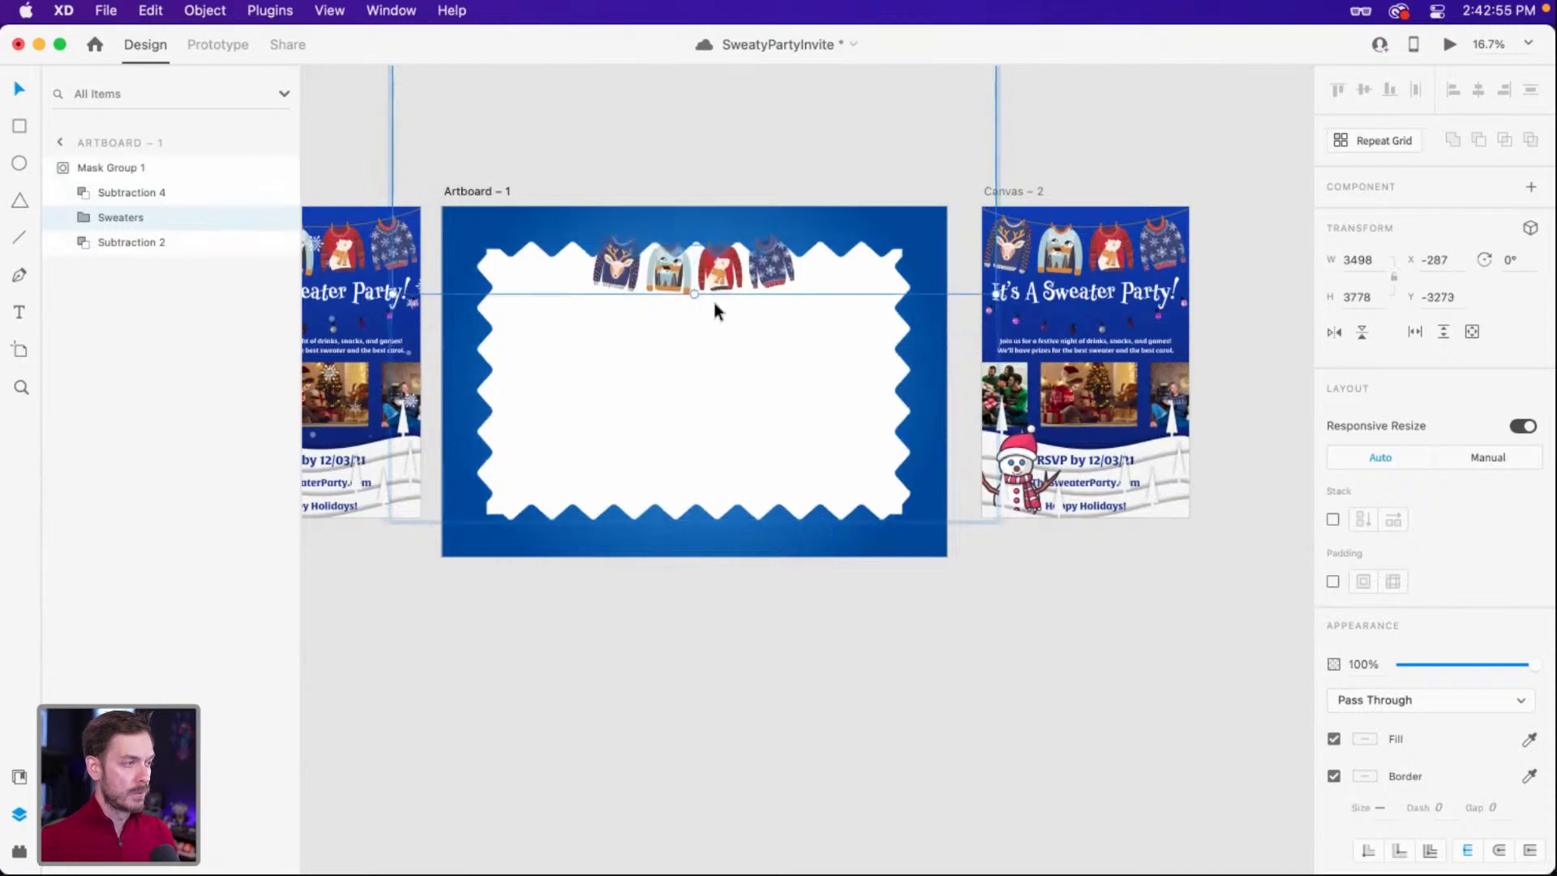
key(Escape)
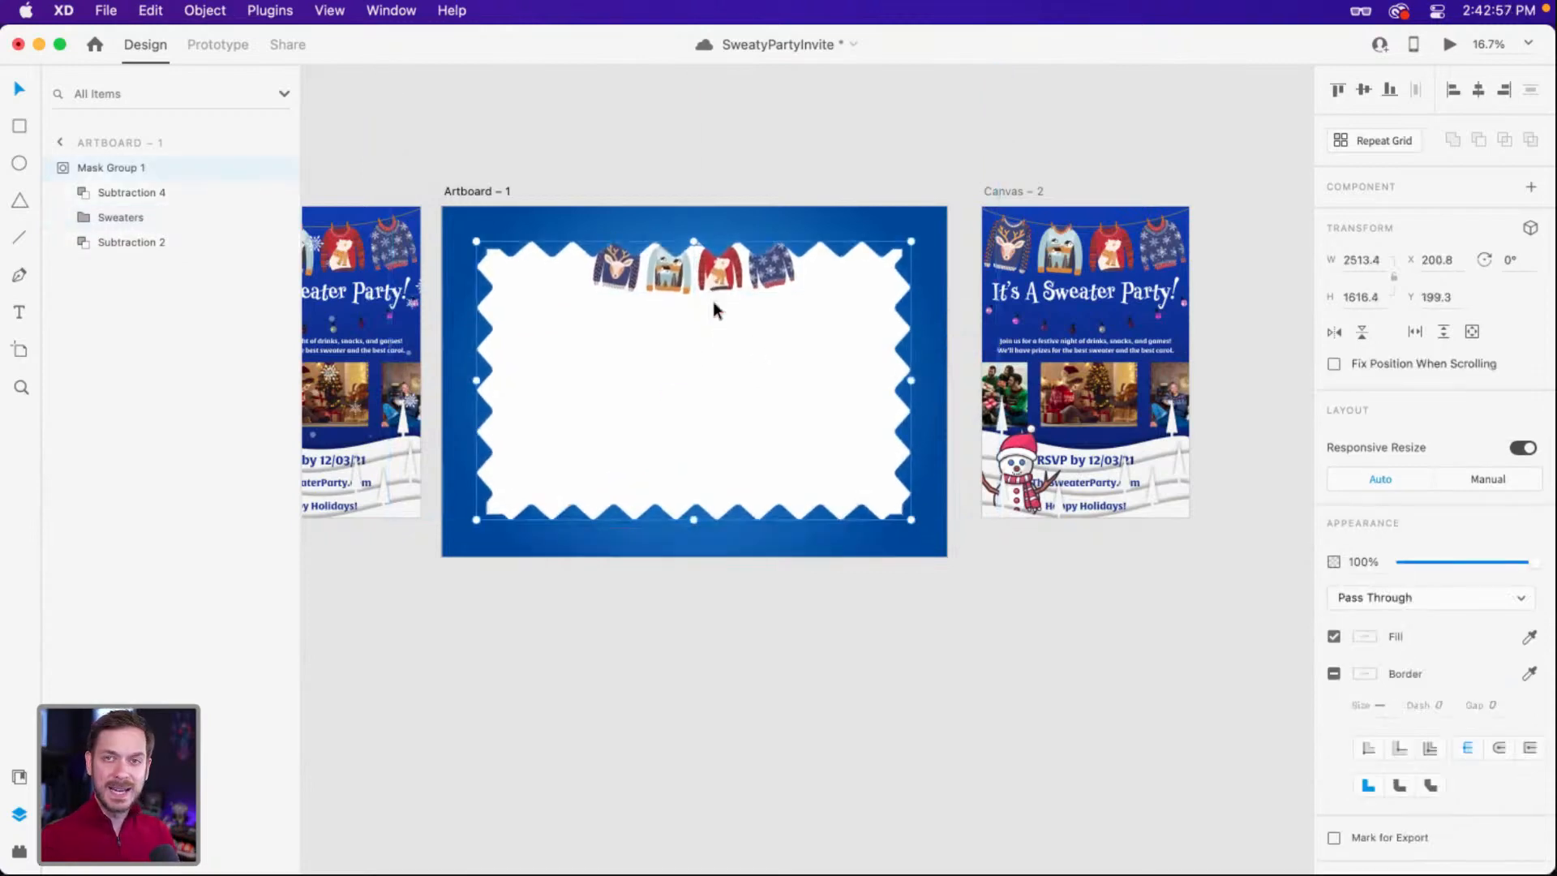
Undo the sweater move and the masking, and delete the duplicate card shape above the Sweaters group.
key(super+z)
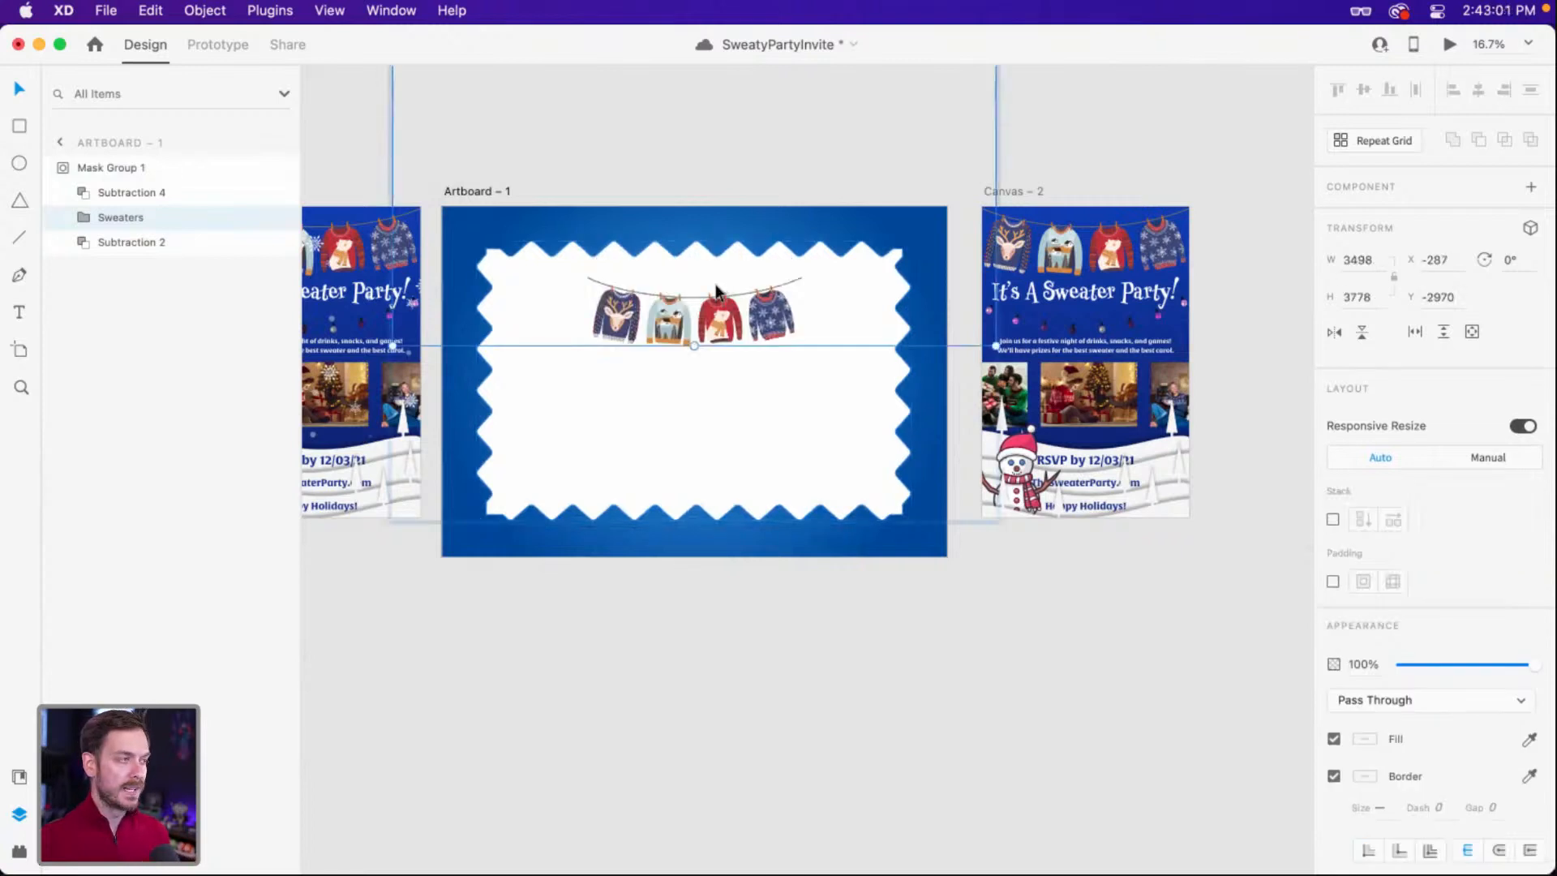
key(super+z)
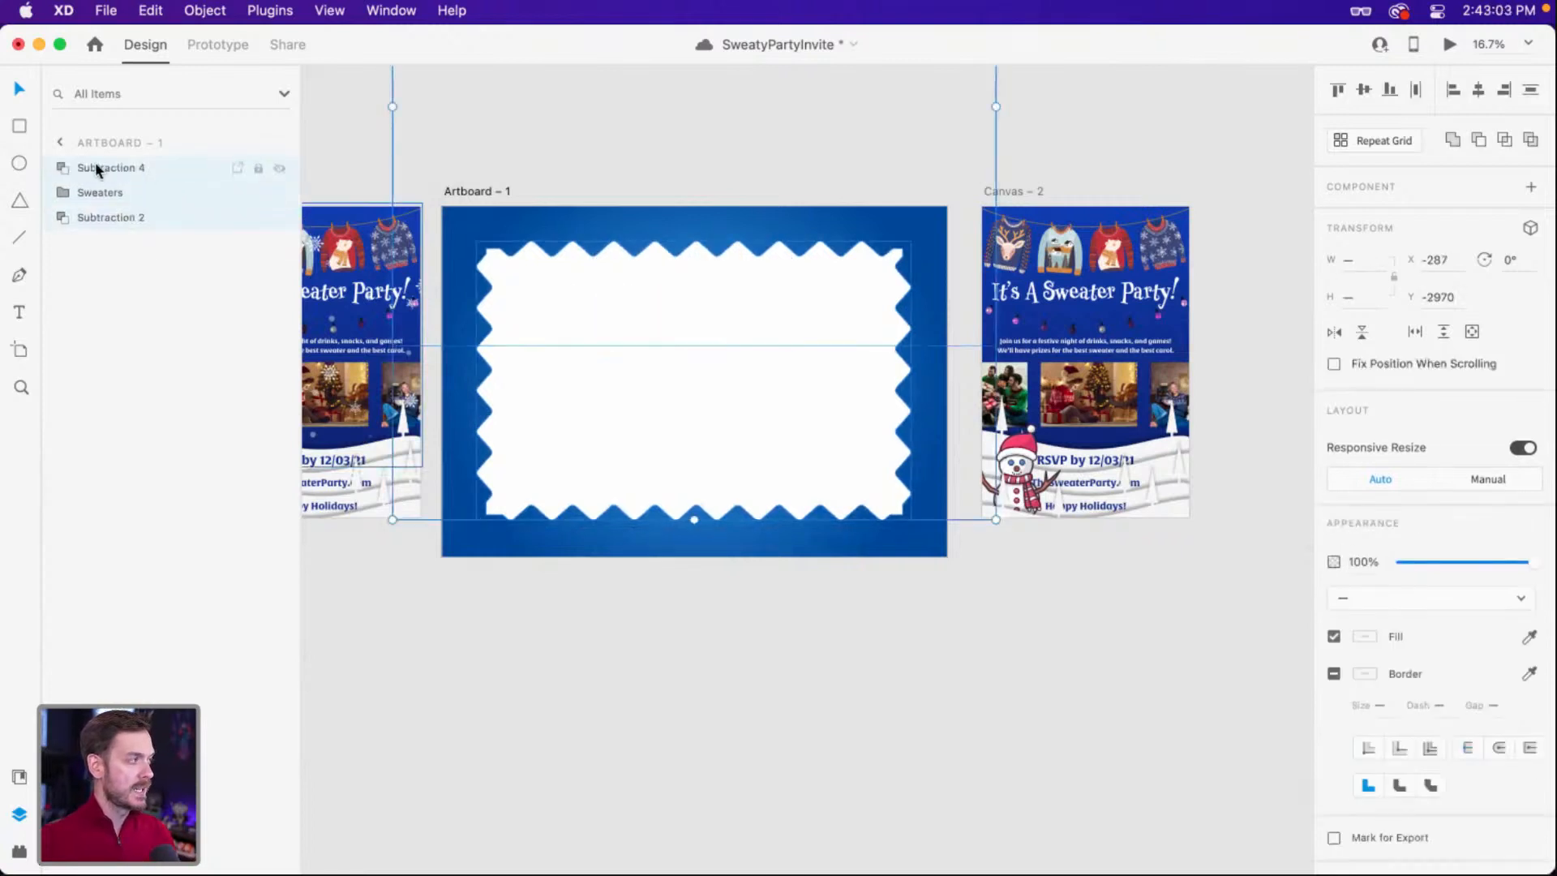
click(156, 164)
key(Delete)
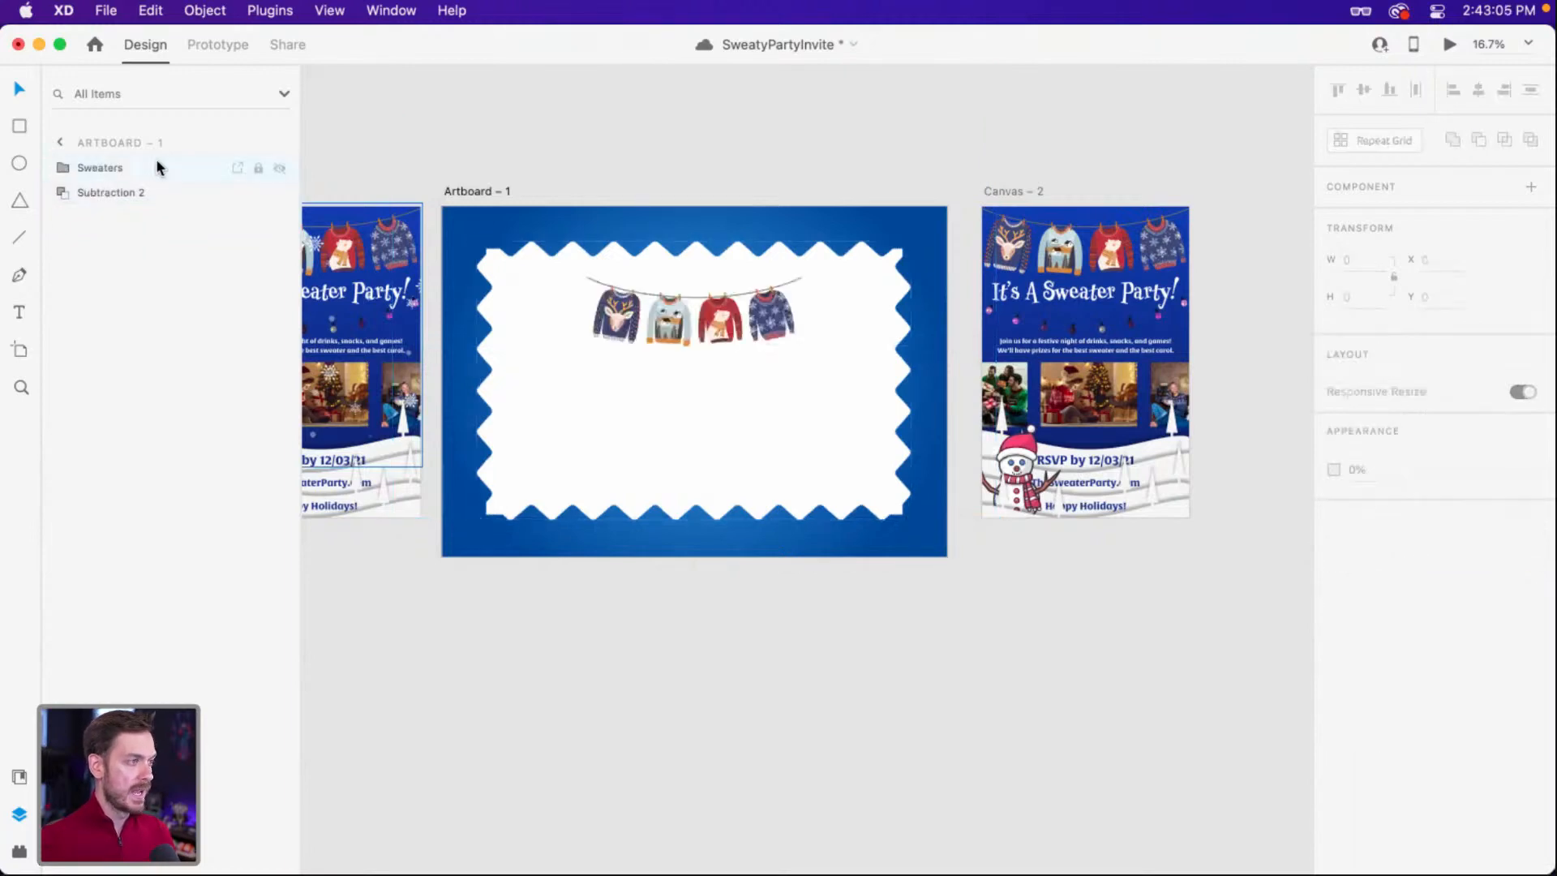
Move the Sweaters group slightly higher on the white card, to a Y position of -2994.
scroll(689, 360, up, 3)
scroll(687, 352, up, 5)
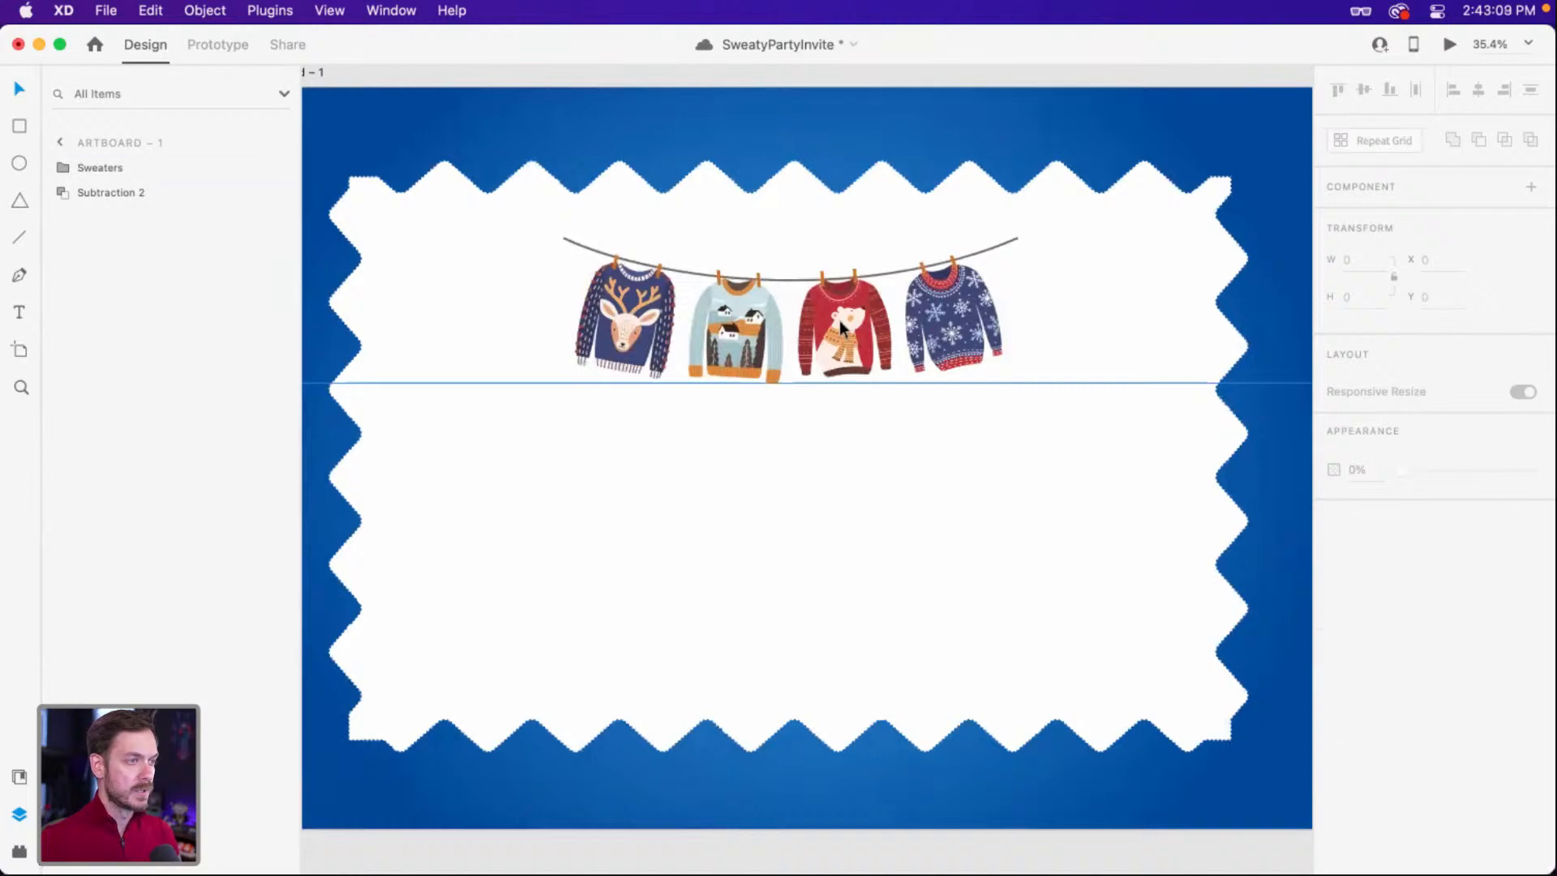
drag(841, 327, 841, 318)
double_click(996, 243)
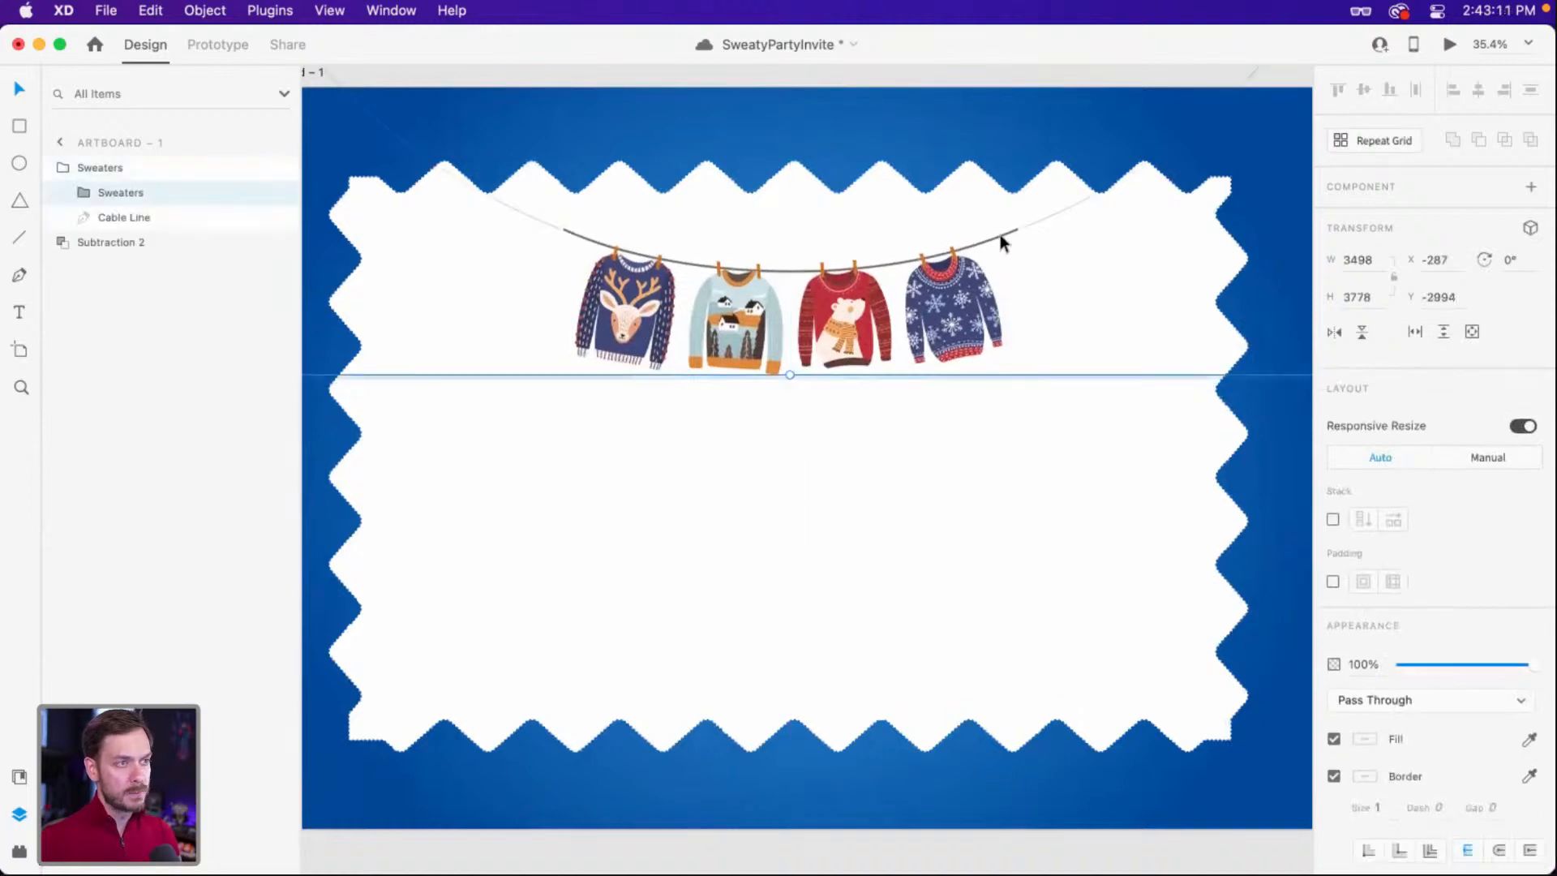
double_click(1006, 241)
double_click(1013, 237)
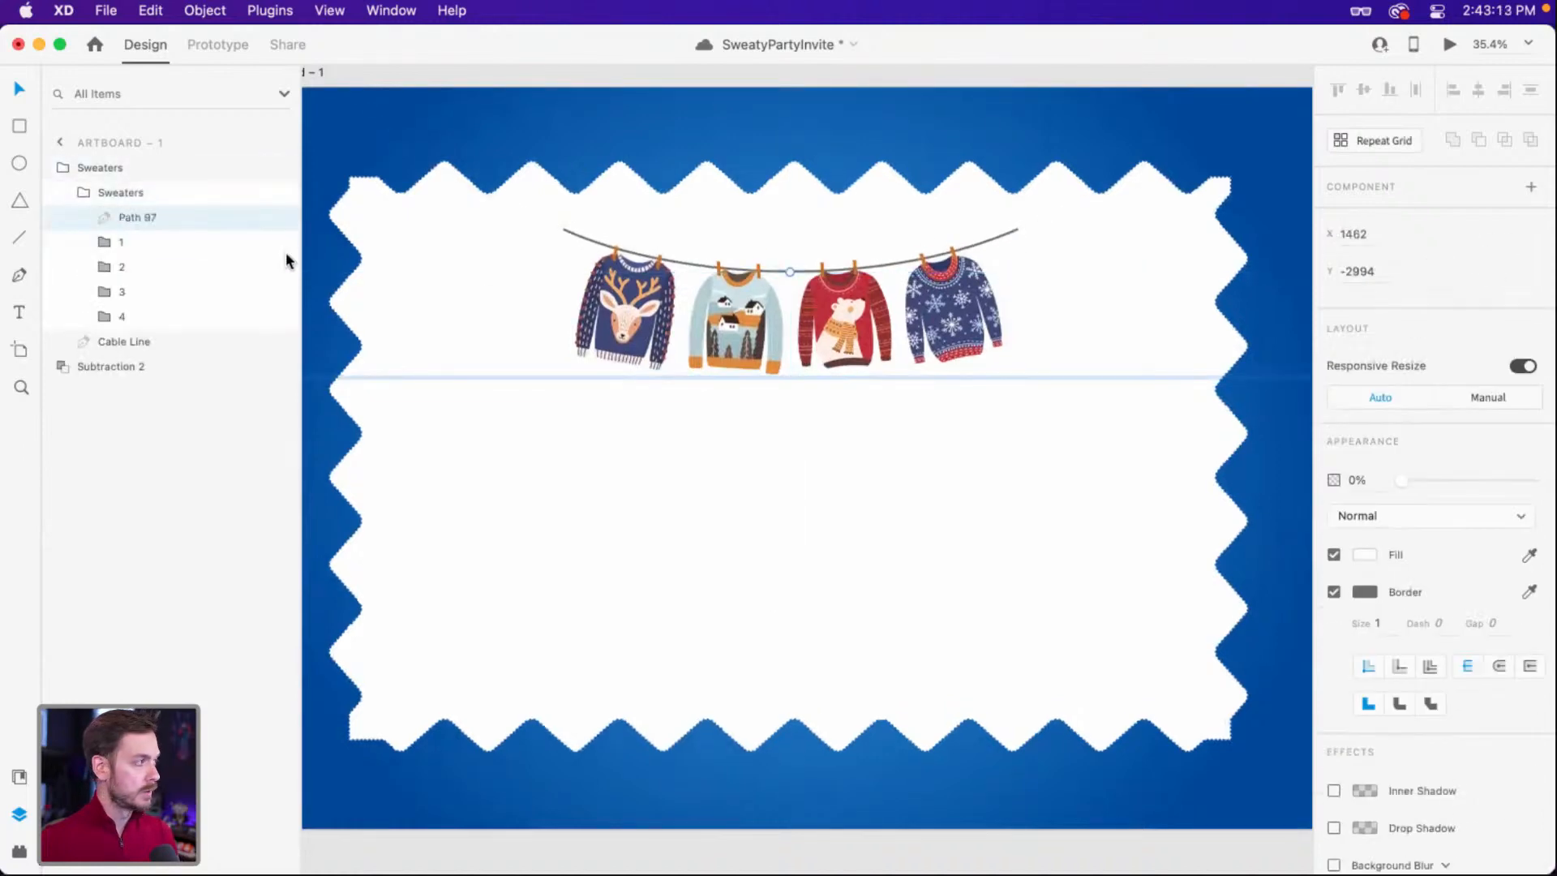
click(793, 272)
click(791, 270)
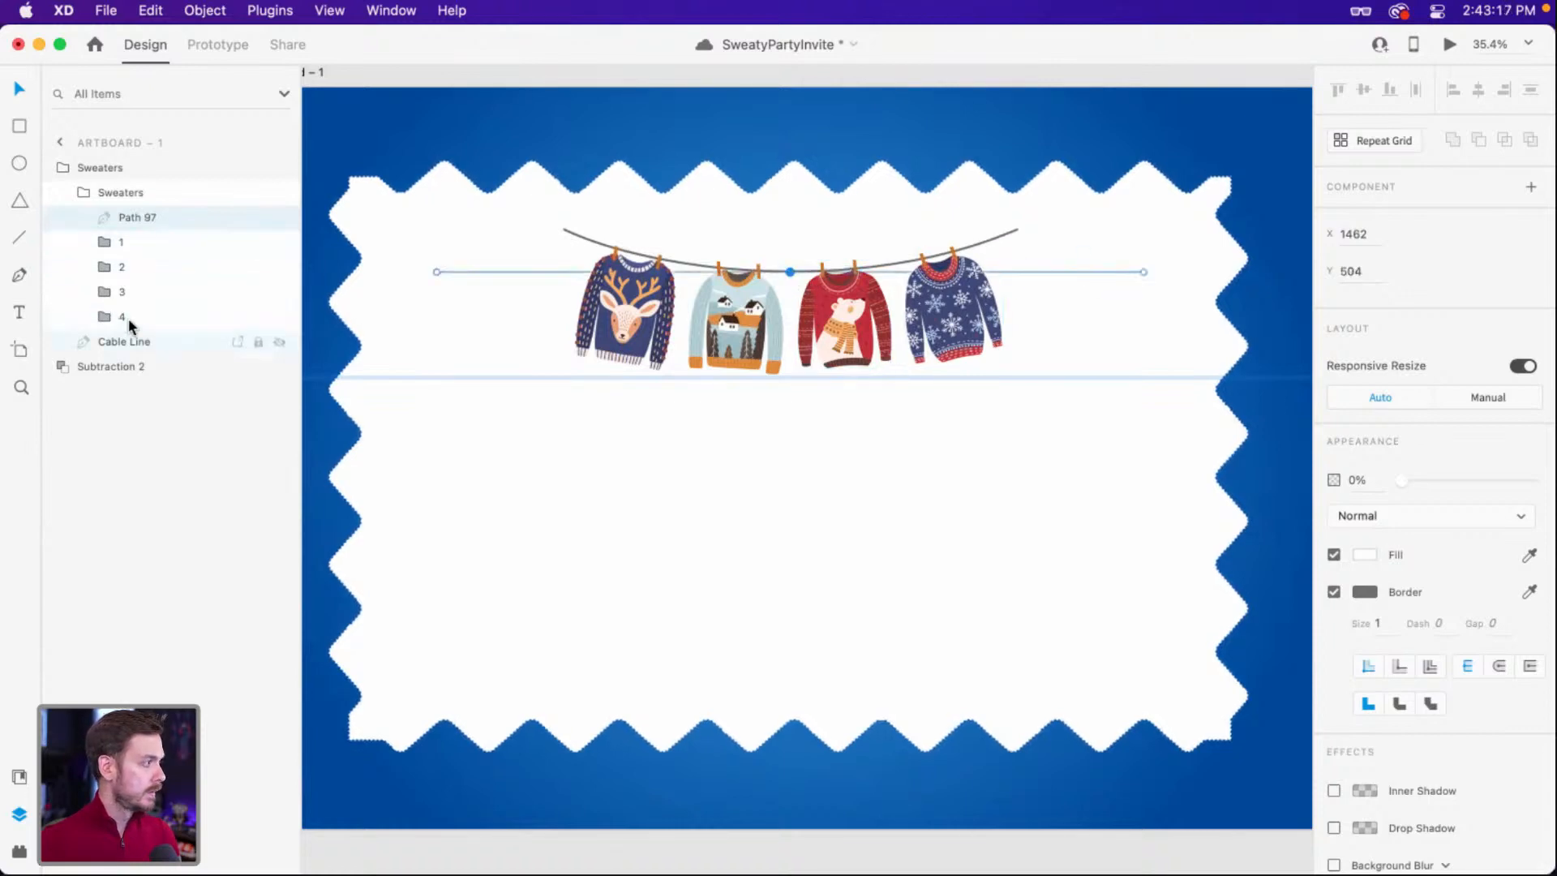
key(Escape)
double_click(1086, 243)
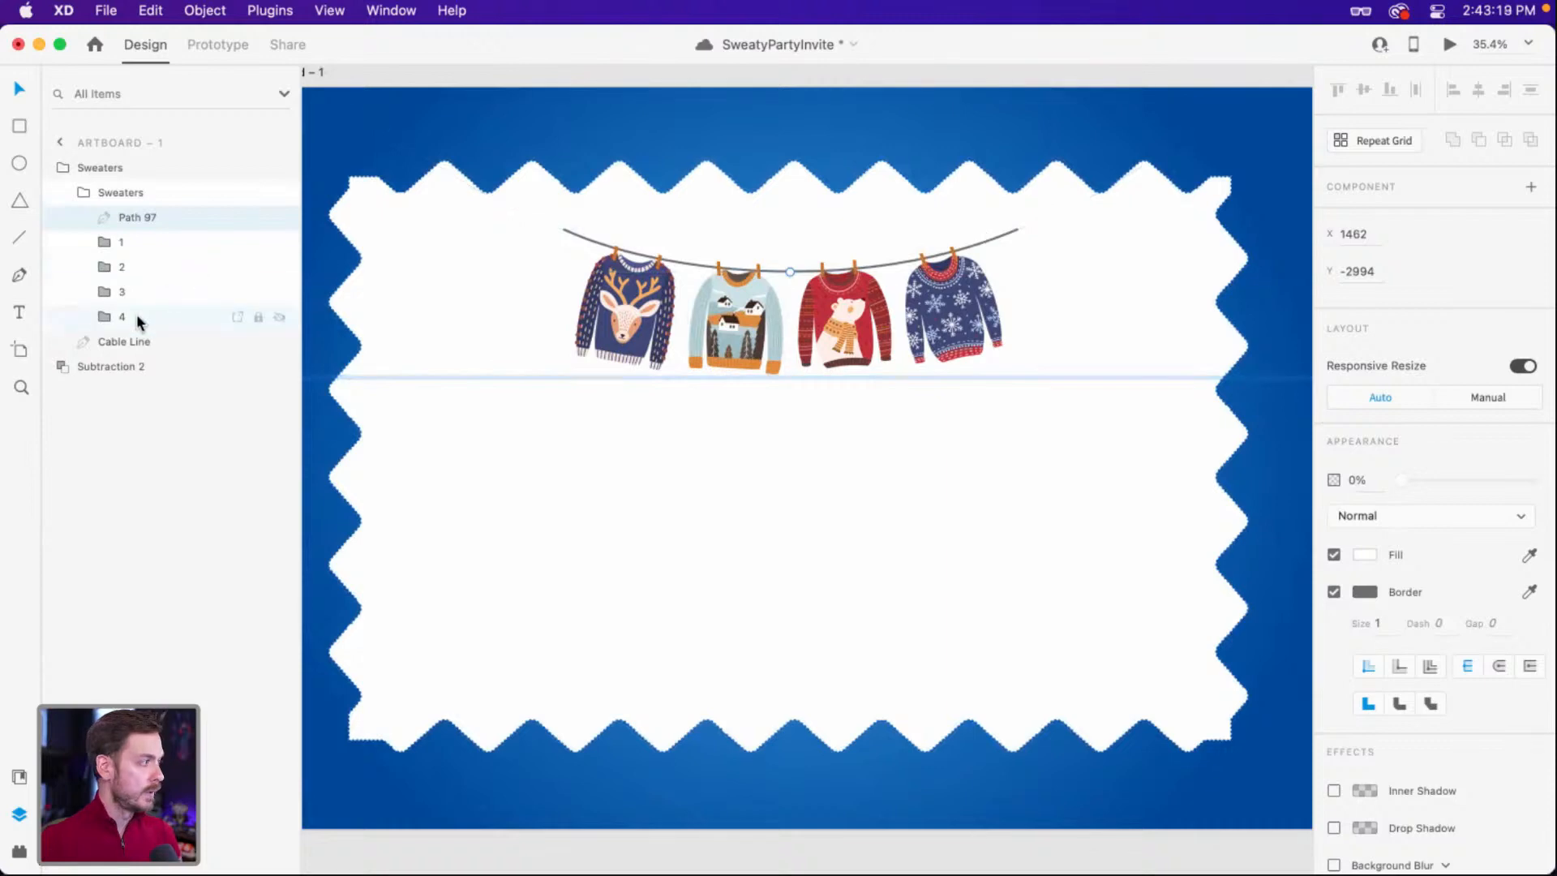
Extend both ends of the Cable Line path outward to the card's upper edge, at about X 2314 and X 633, Y 289.
click(137, 342)
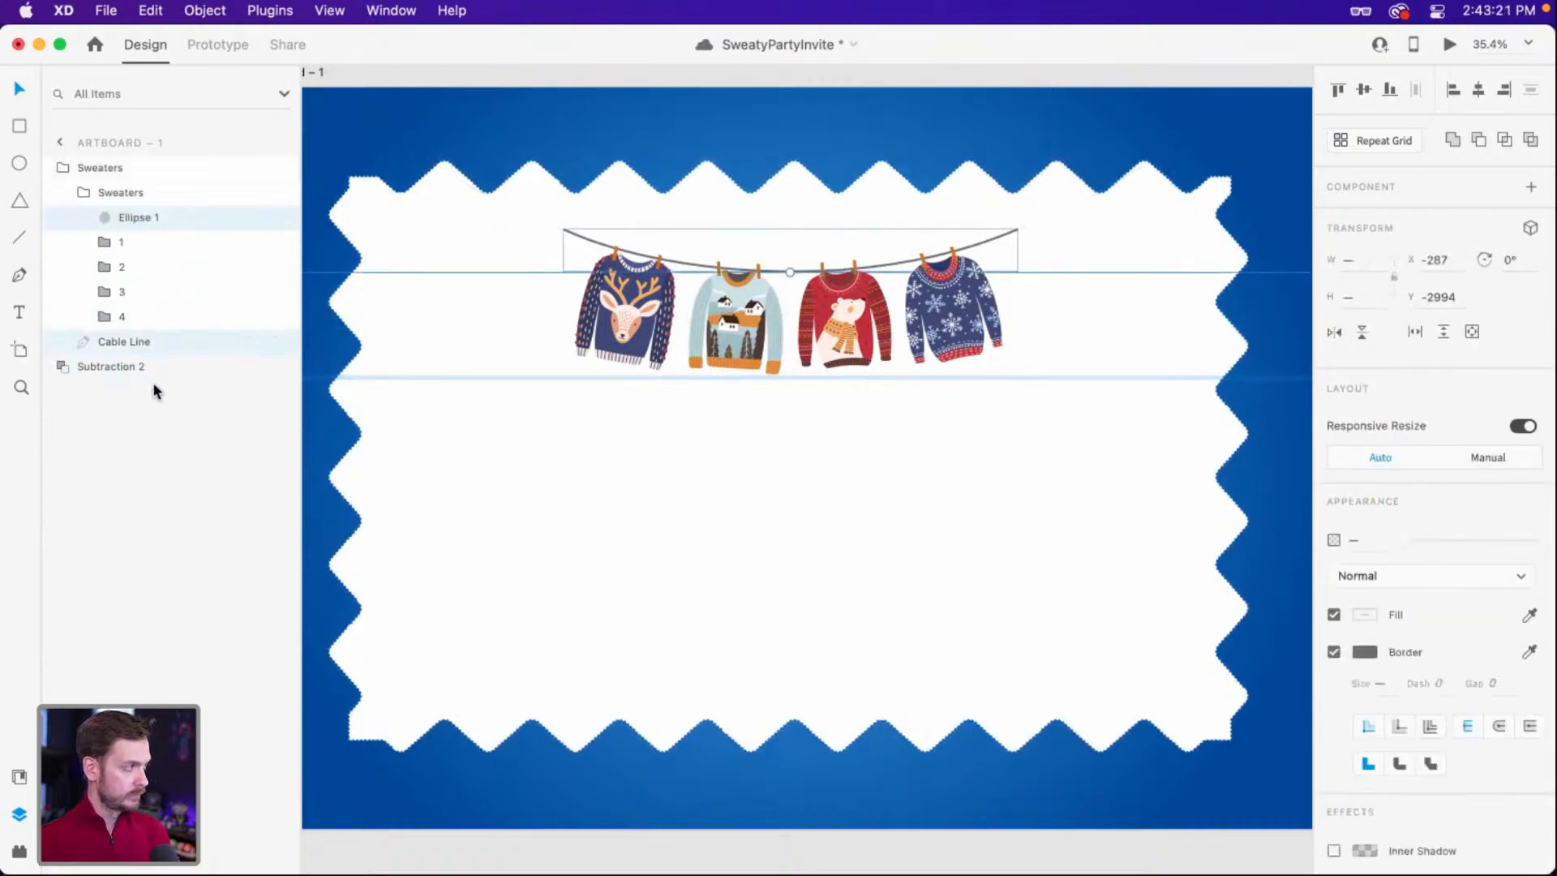
click(152, 384)
click(162, 347)
key(Return)
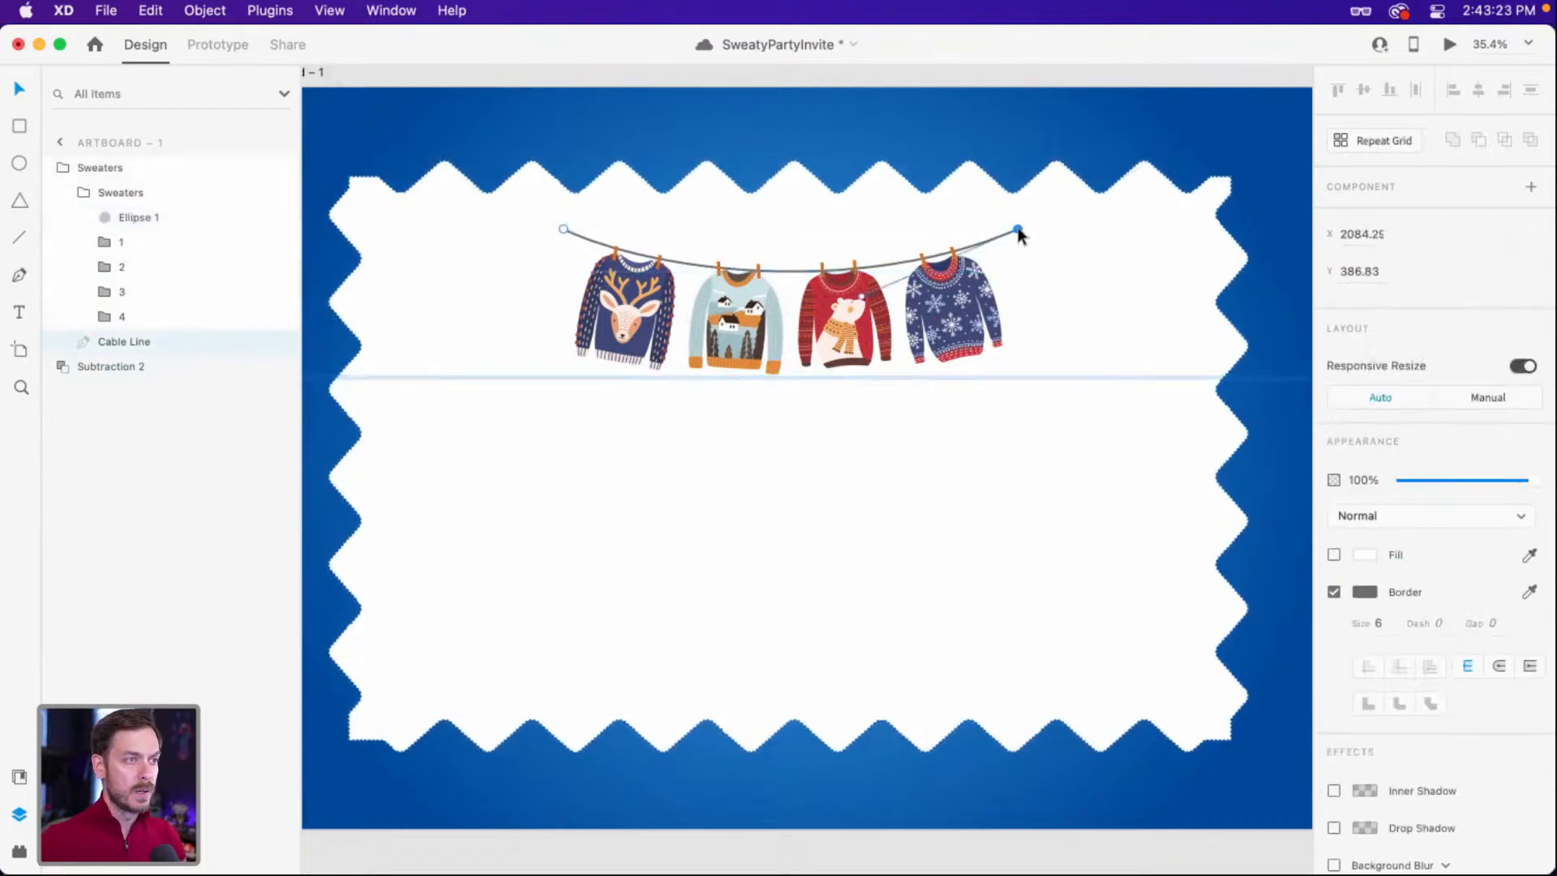
drag(1018, 229, 1101, 193)
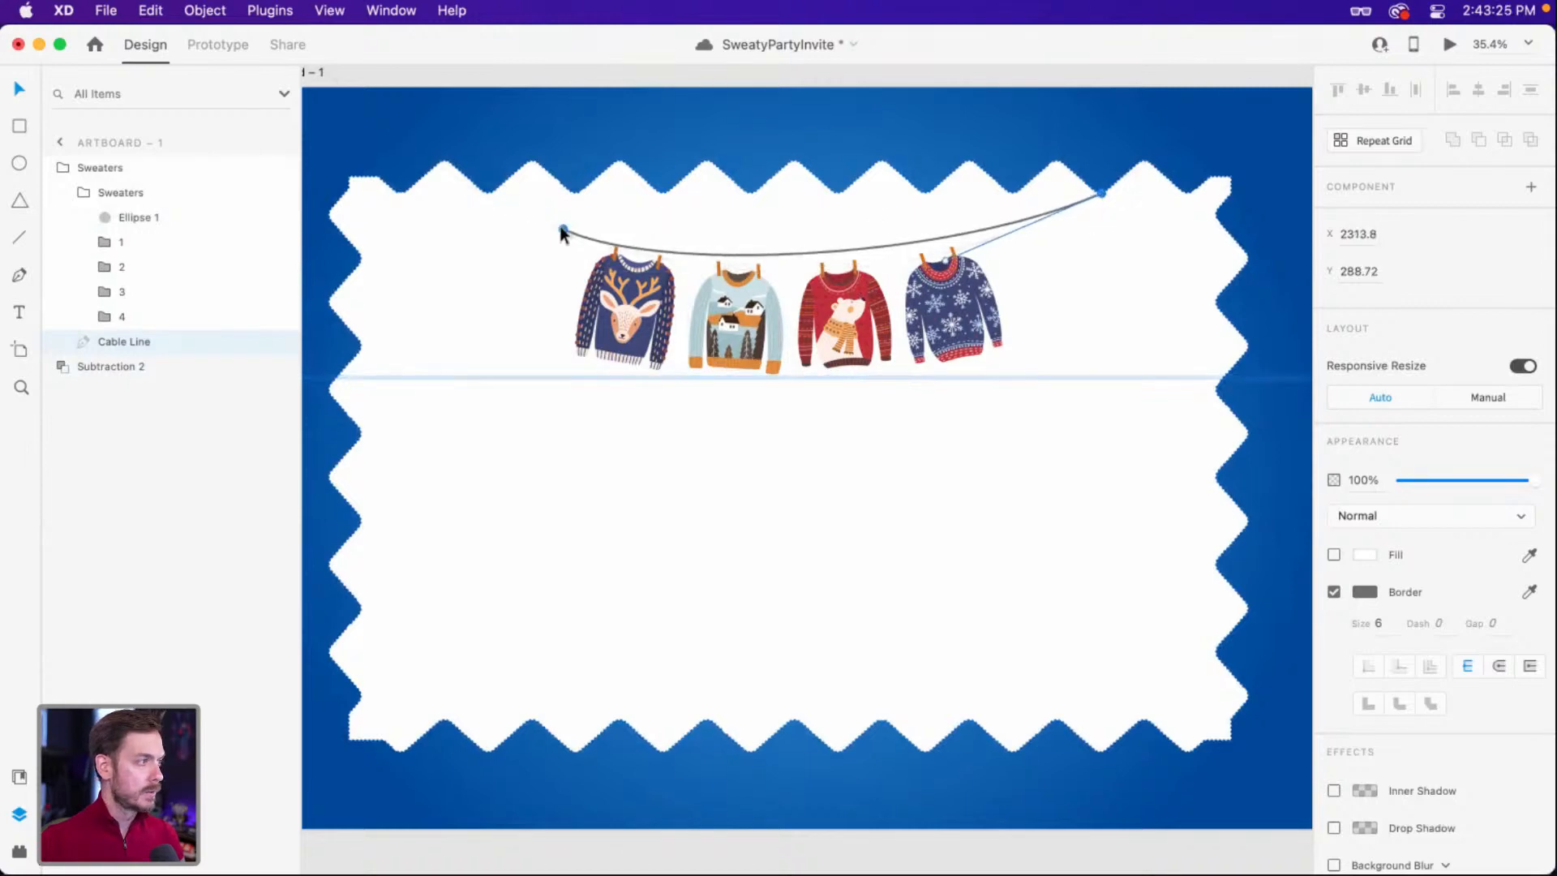
drag(563, 229, 486, 193)
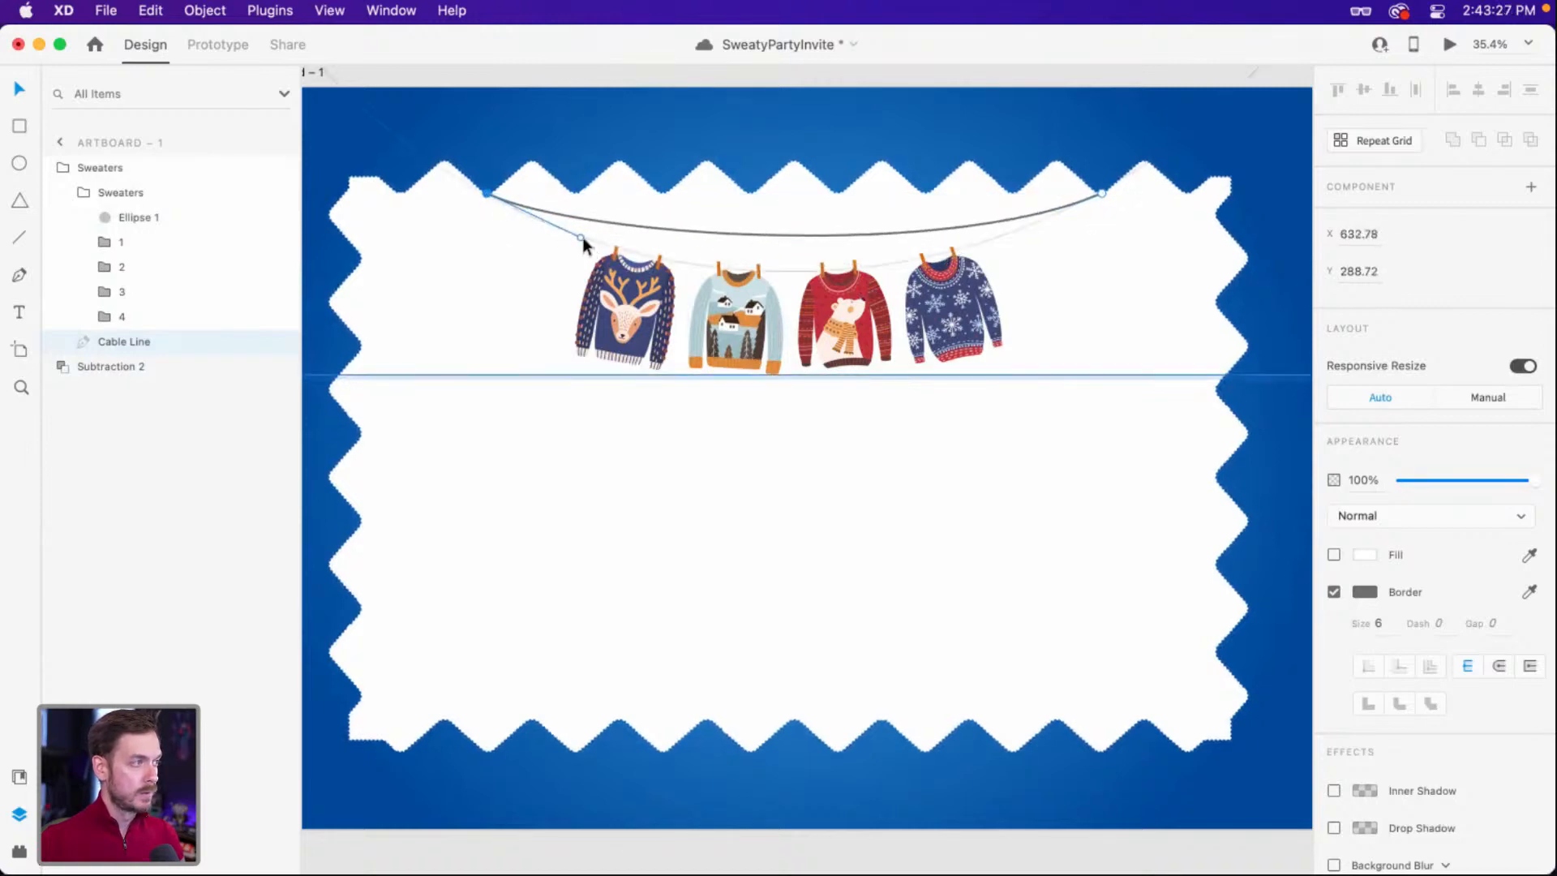
Reshape the curve at both ends of the Cable Line path so it hangs through the sweaters' clothespins.
drag(580, 236, 632, 304)
click(1101, 194)
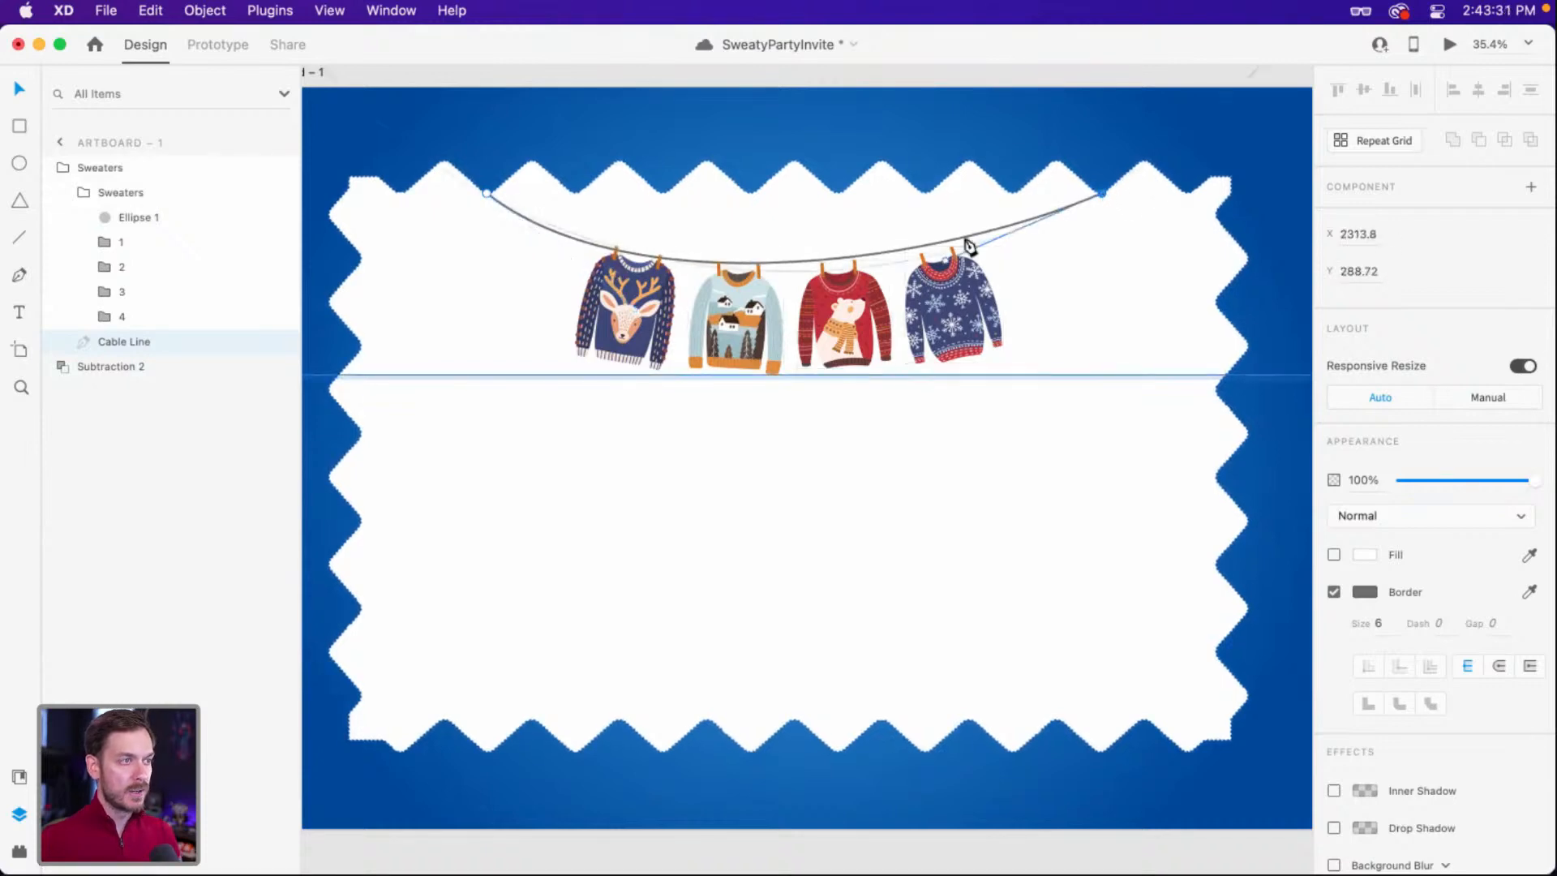
drag(947, 258, 930, 290)
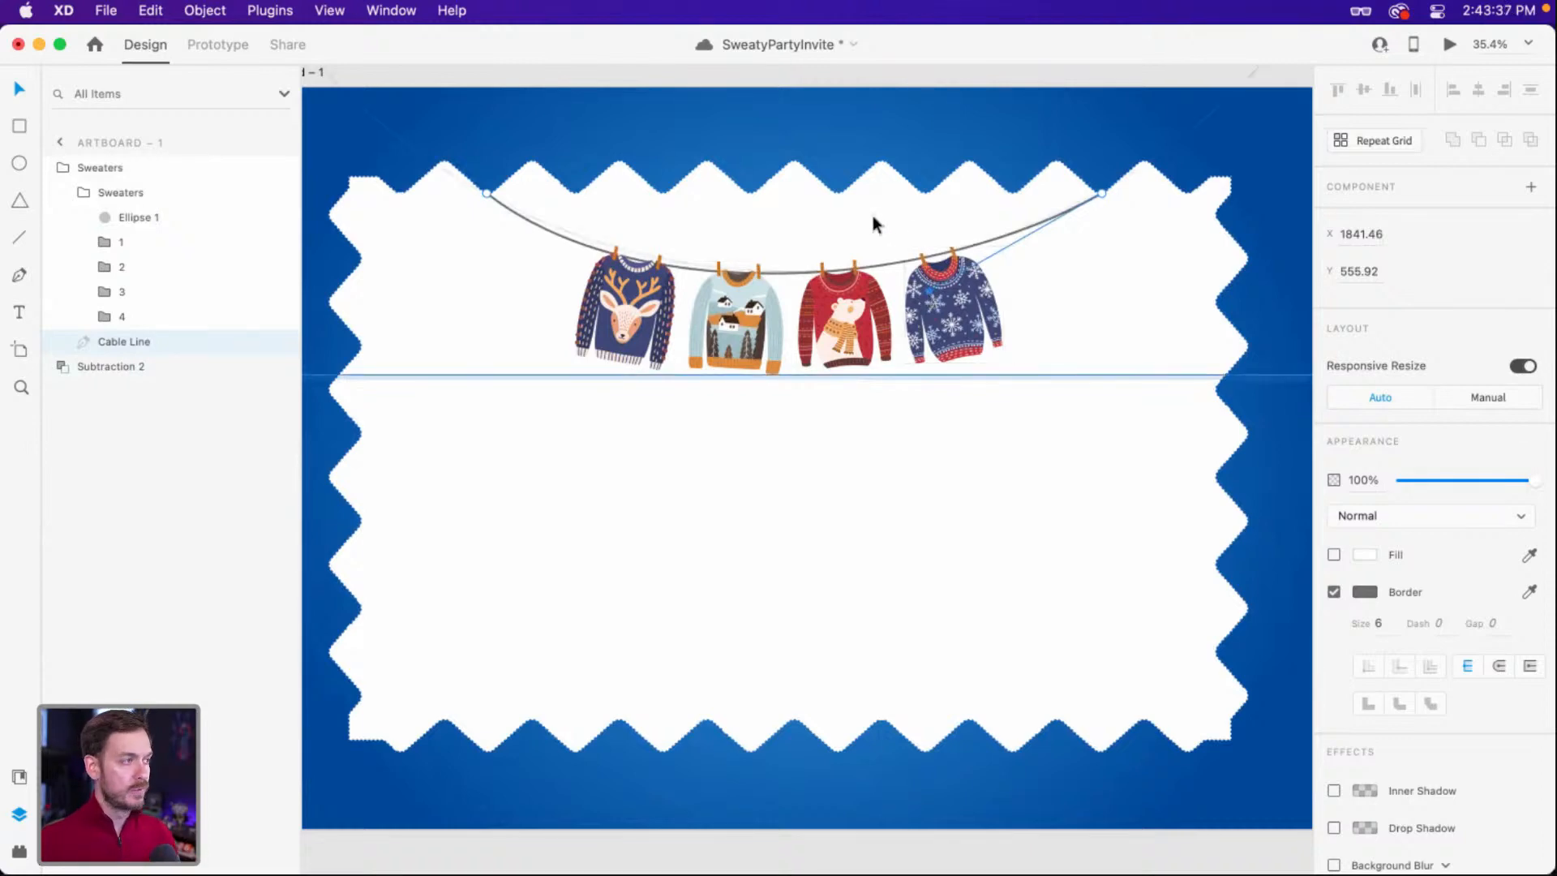
key(Escape)
scroll(866, 211, down, 3)
scroll(883, 206, down, 3)
click(910, 242)
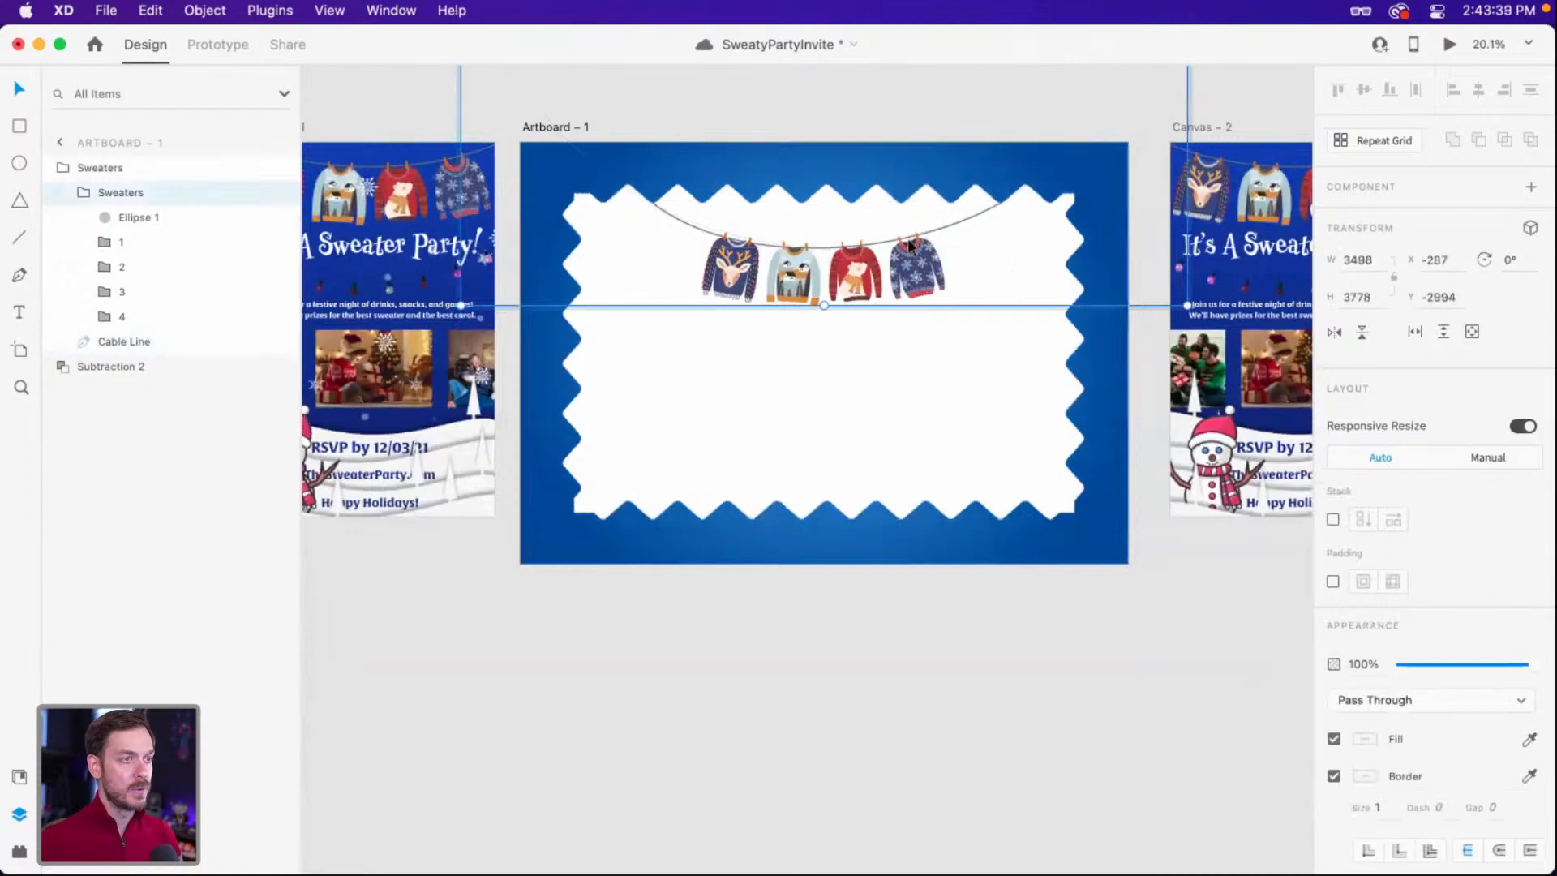
click(1028, 592)
Change the white zigzag card's fill to the muted teal #558DA2.
click(1000, 369)
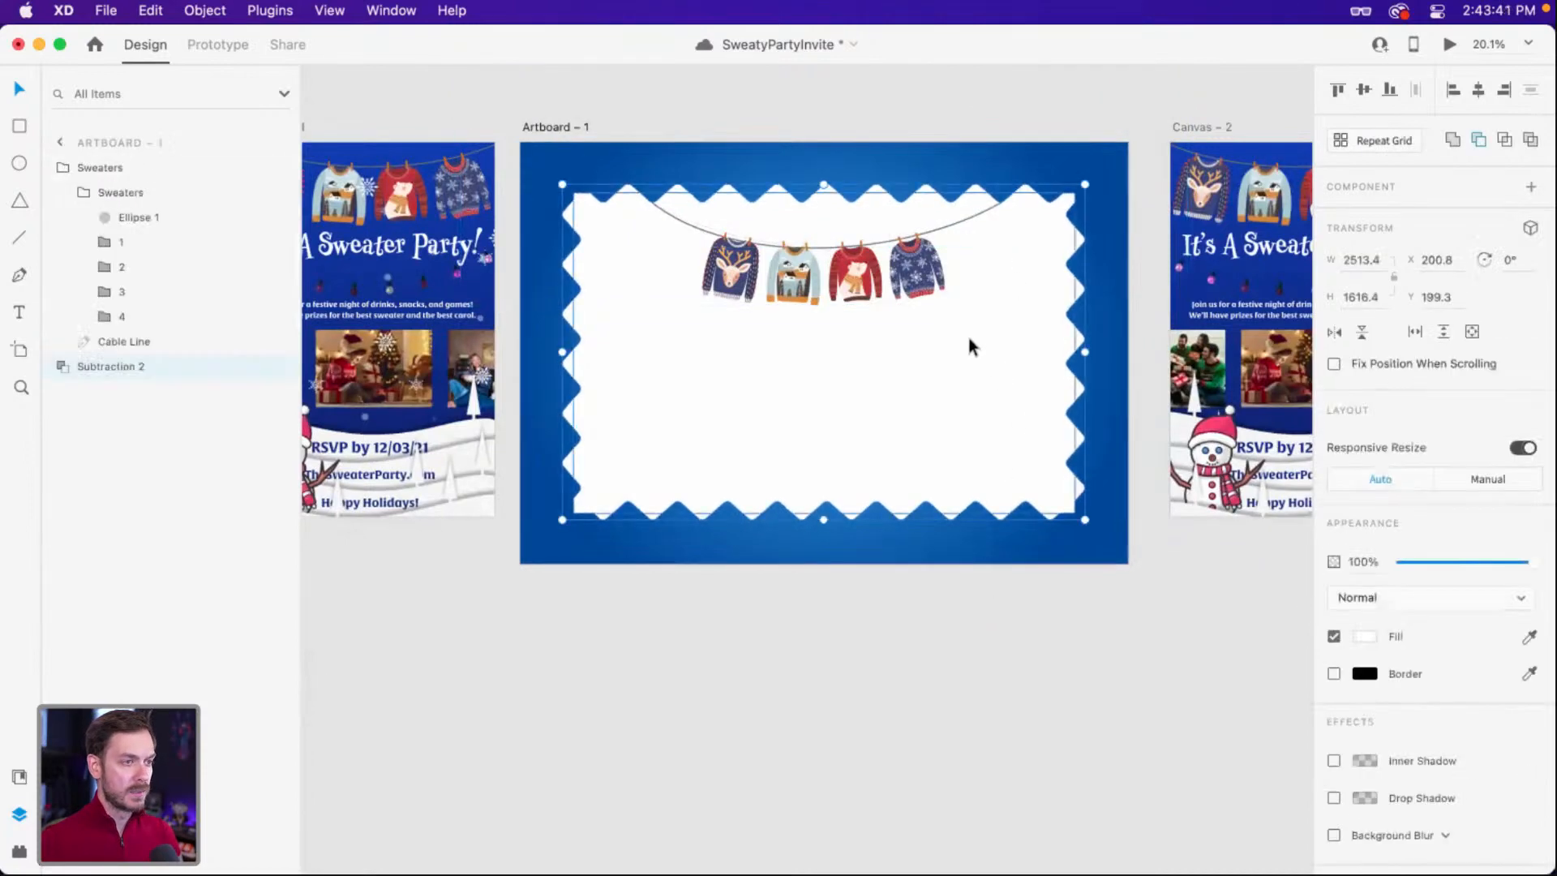
scroll(967, 333, up, 3)
scroll(791, 312, left, 2)
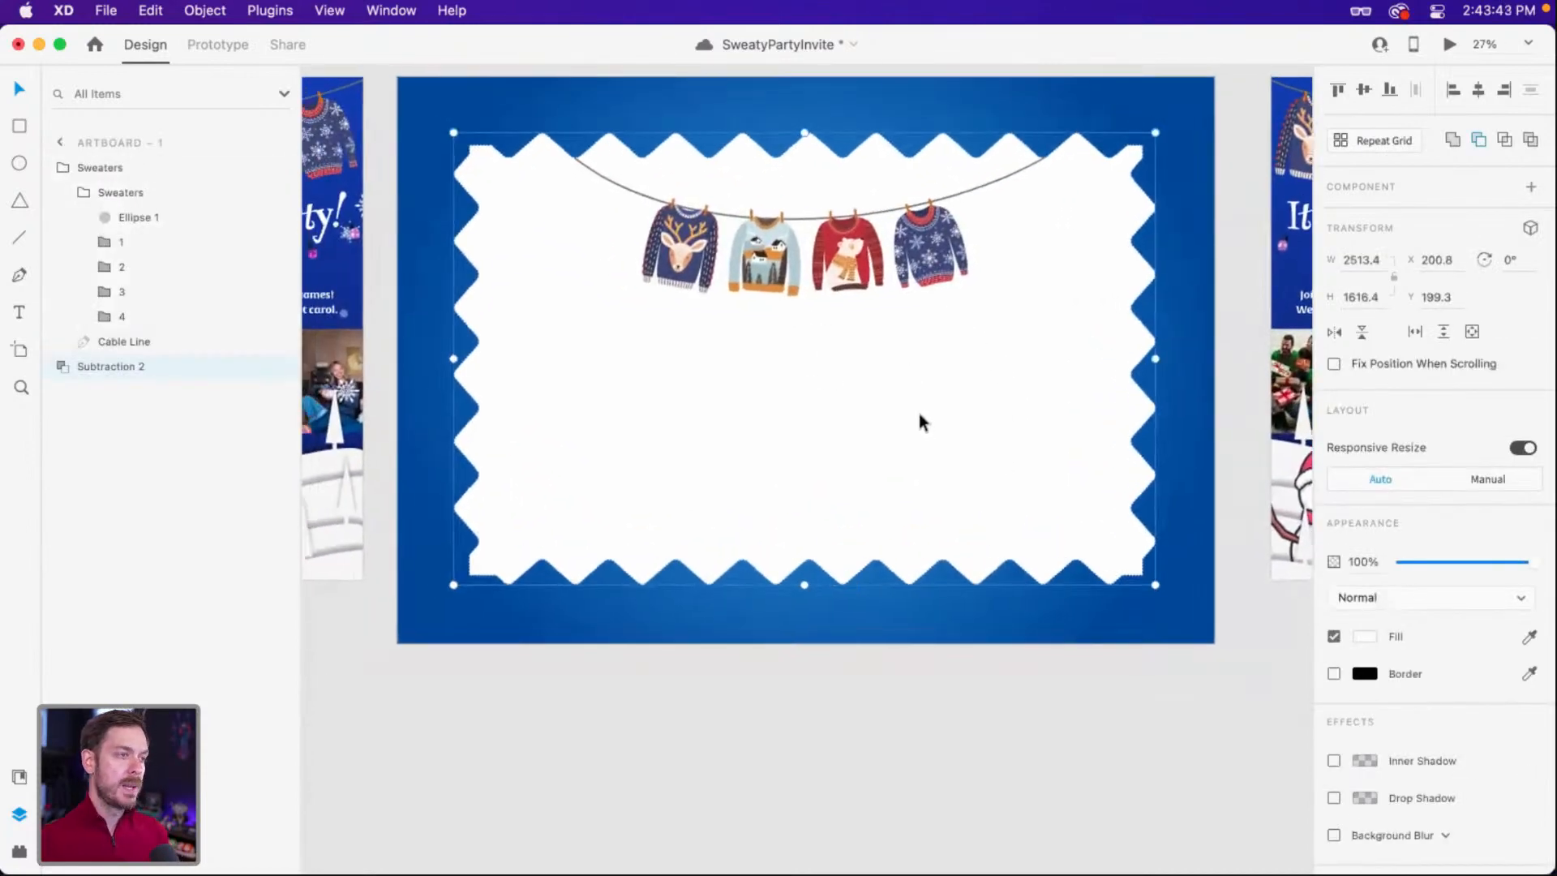
click(1370, 640)
drag(1296, 610, 1296, 681)
drag(1137, 625, 1192, 600)
drag(1298, 681, 1297, 610)
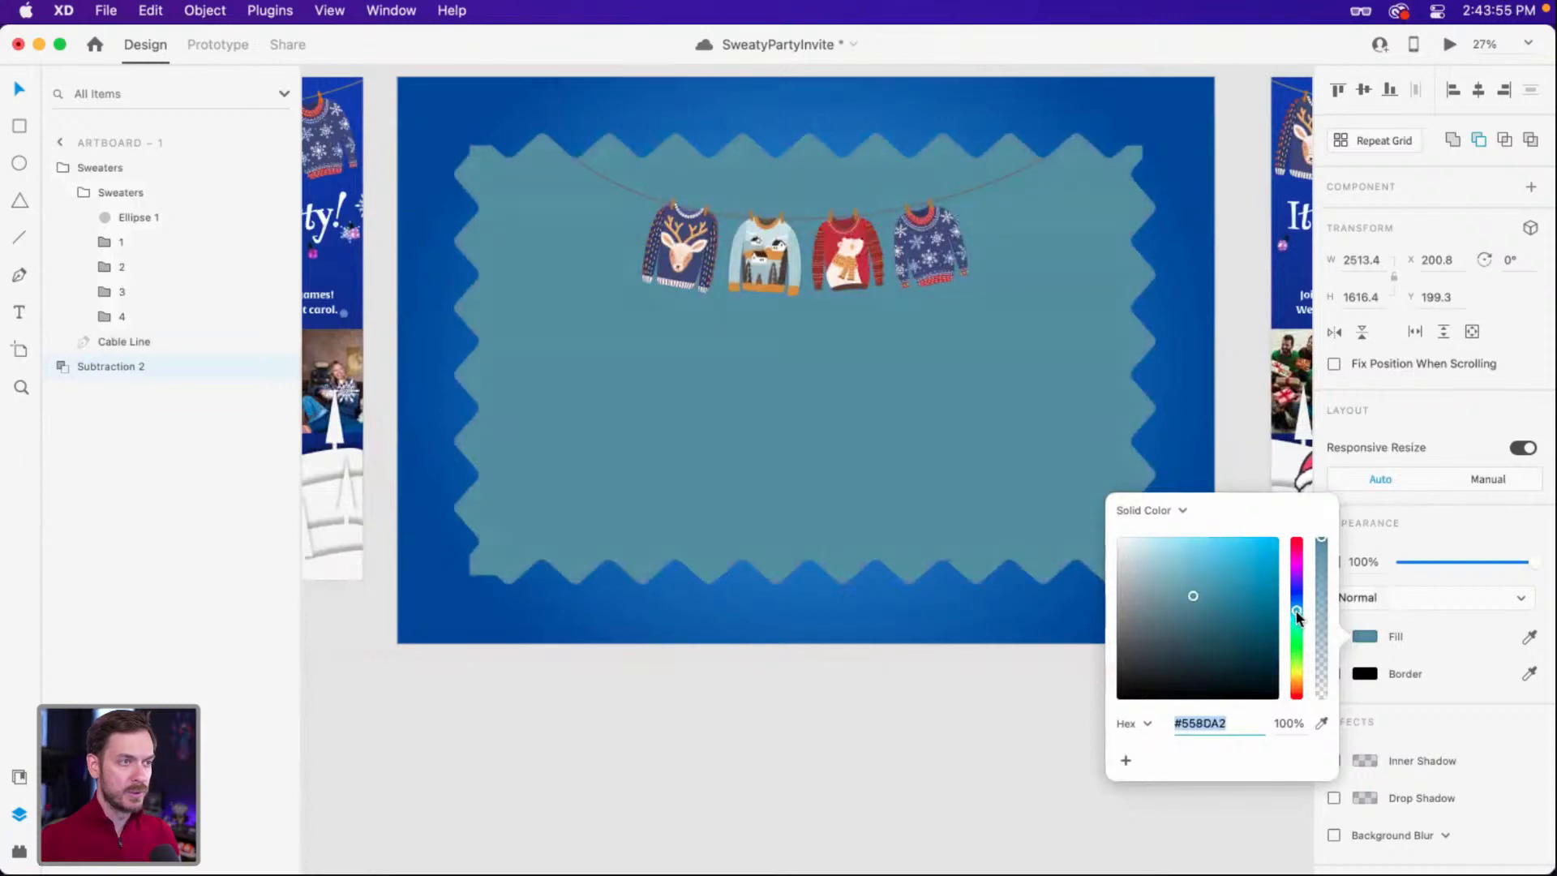
click(968, 426)
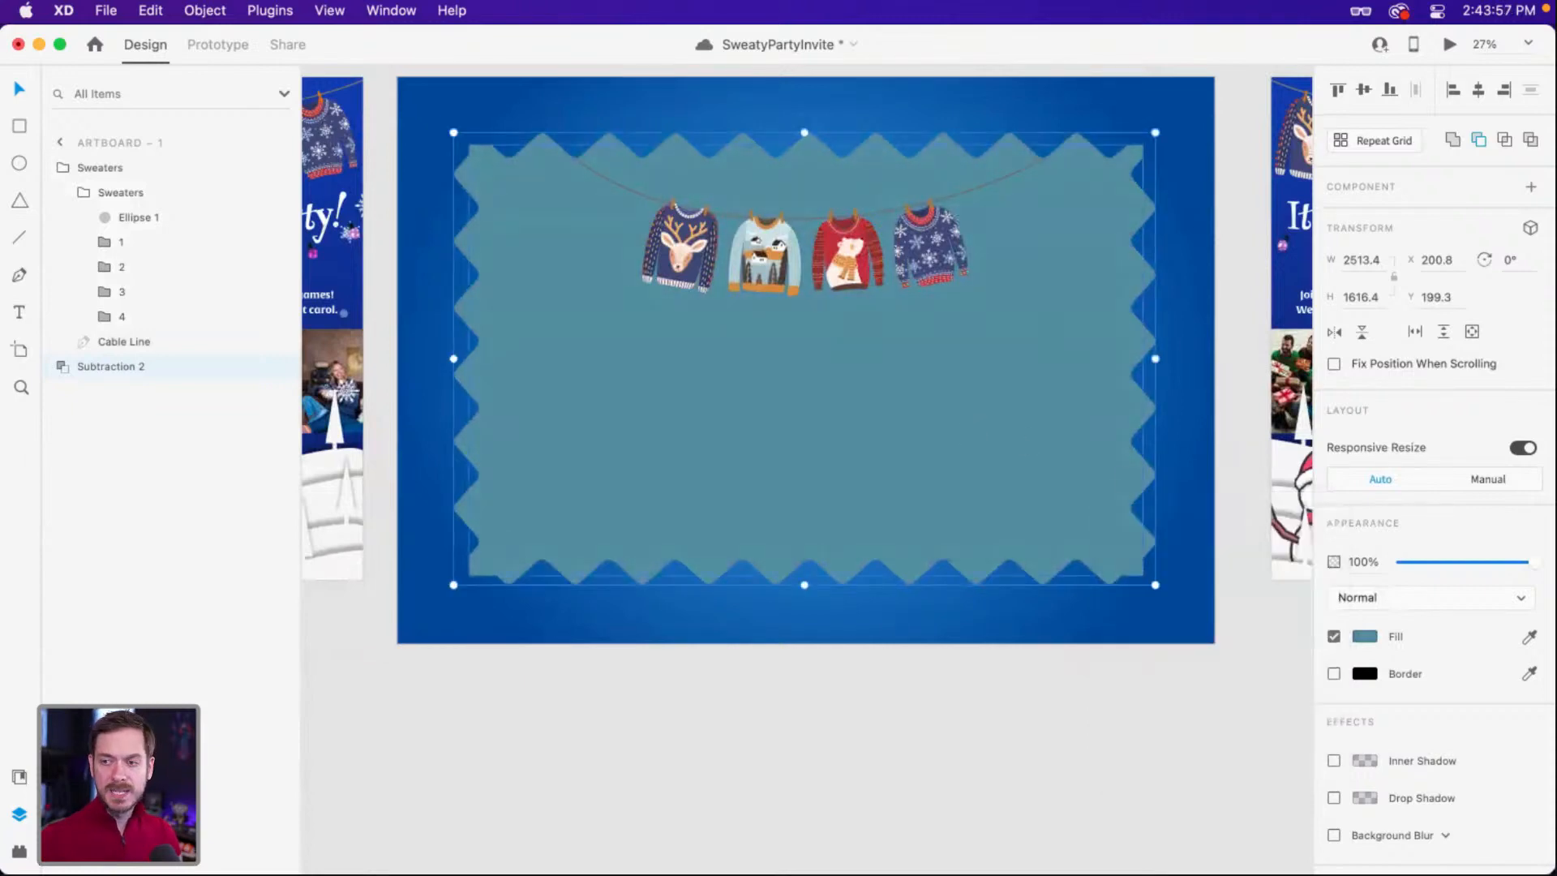
Switch to Finder, browse the Textures folder for a card texture and preview AdobeStock_83746676.jpeg.
key(super+Tab)
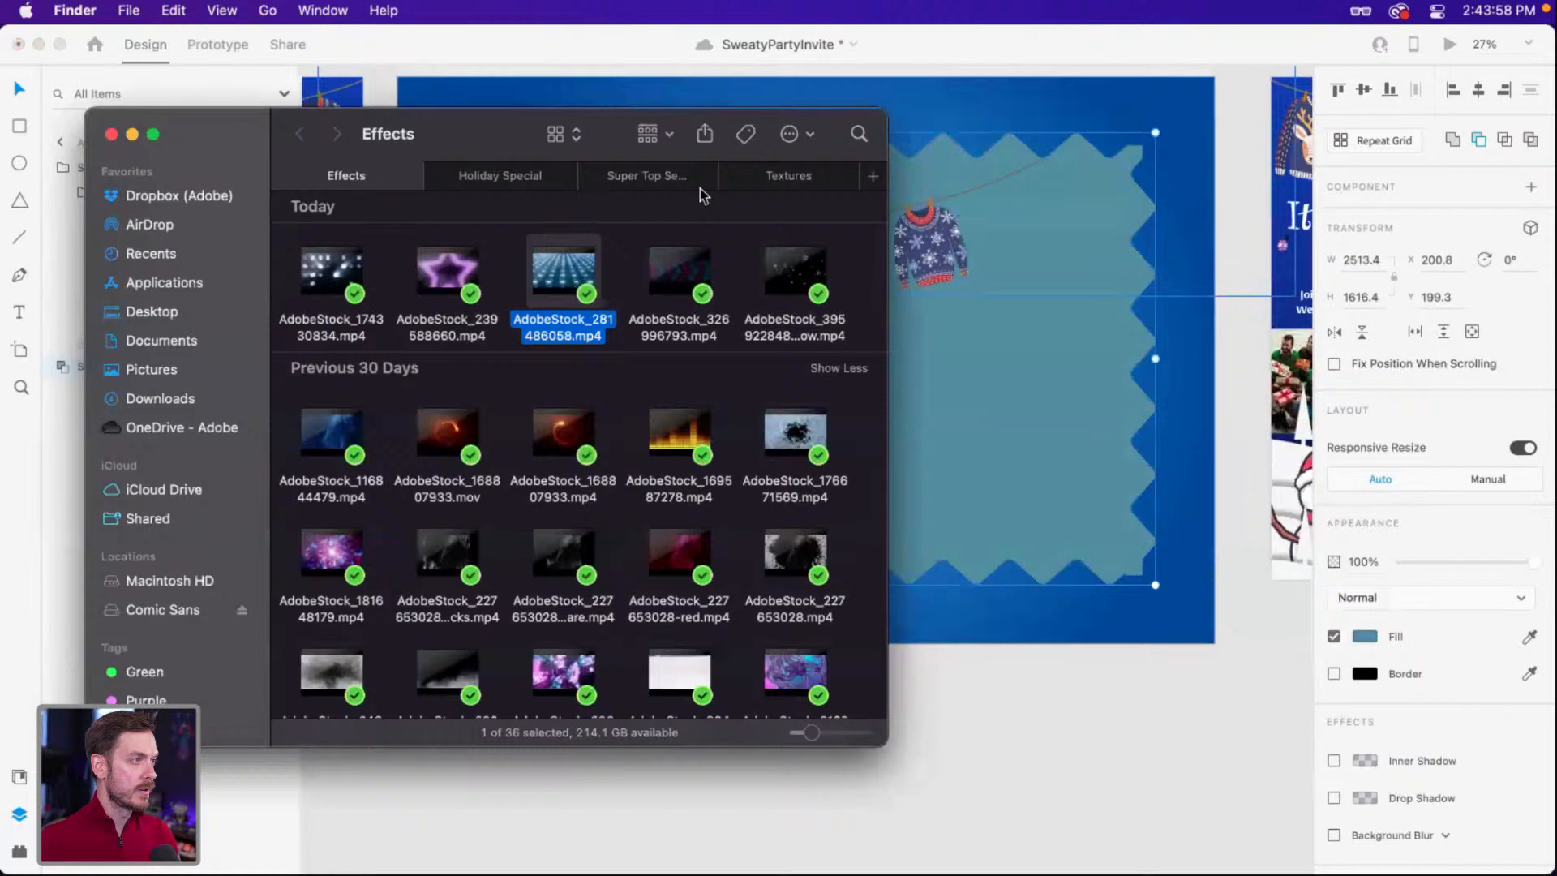
click(822, 172)
scroll(687, 461, down, 2)
scroll(690, 457, up, 5)
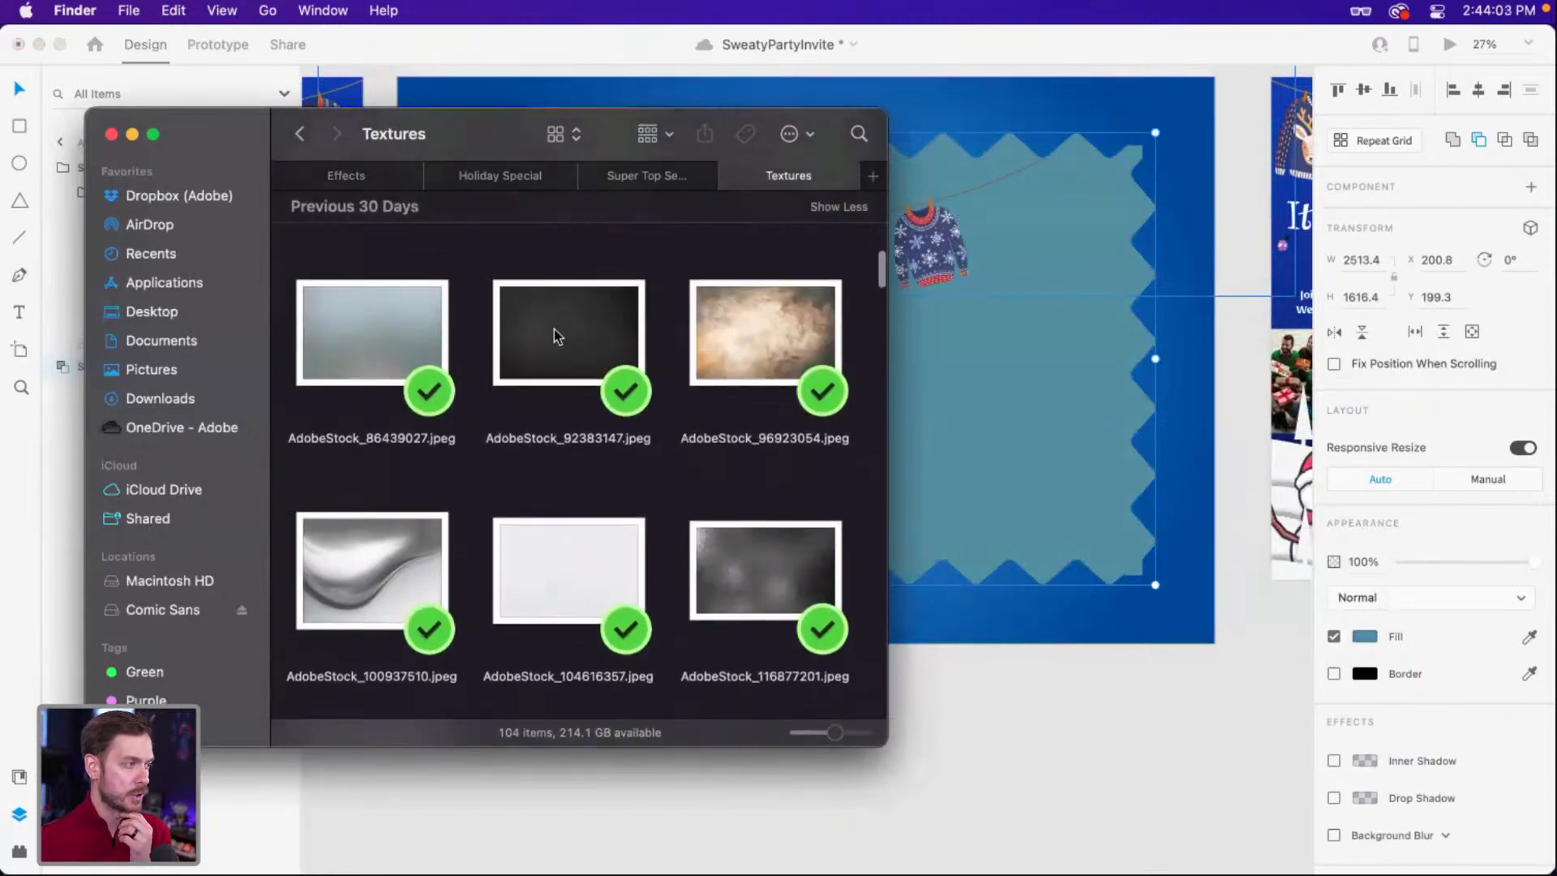
scroll(712, 455, up, 3)
scroll(712, 454, down, 2)
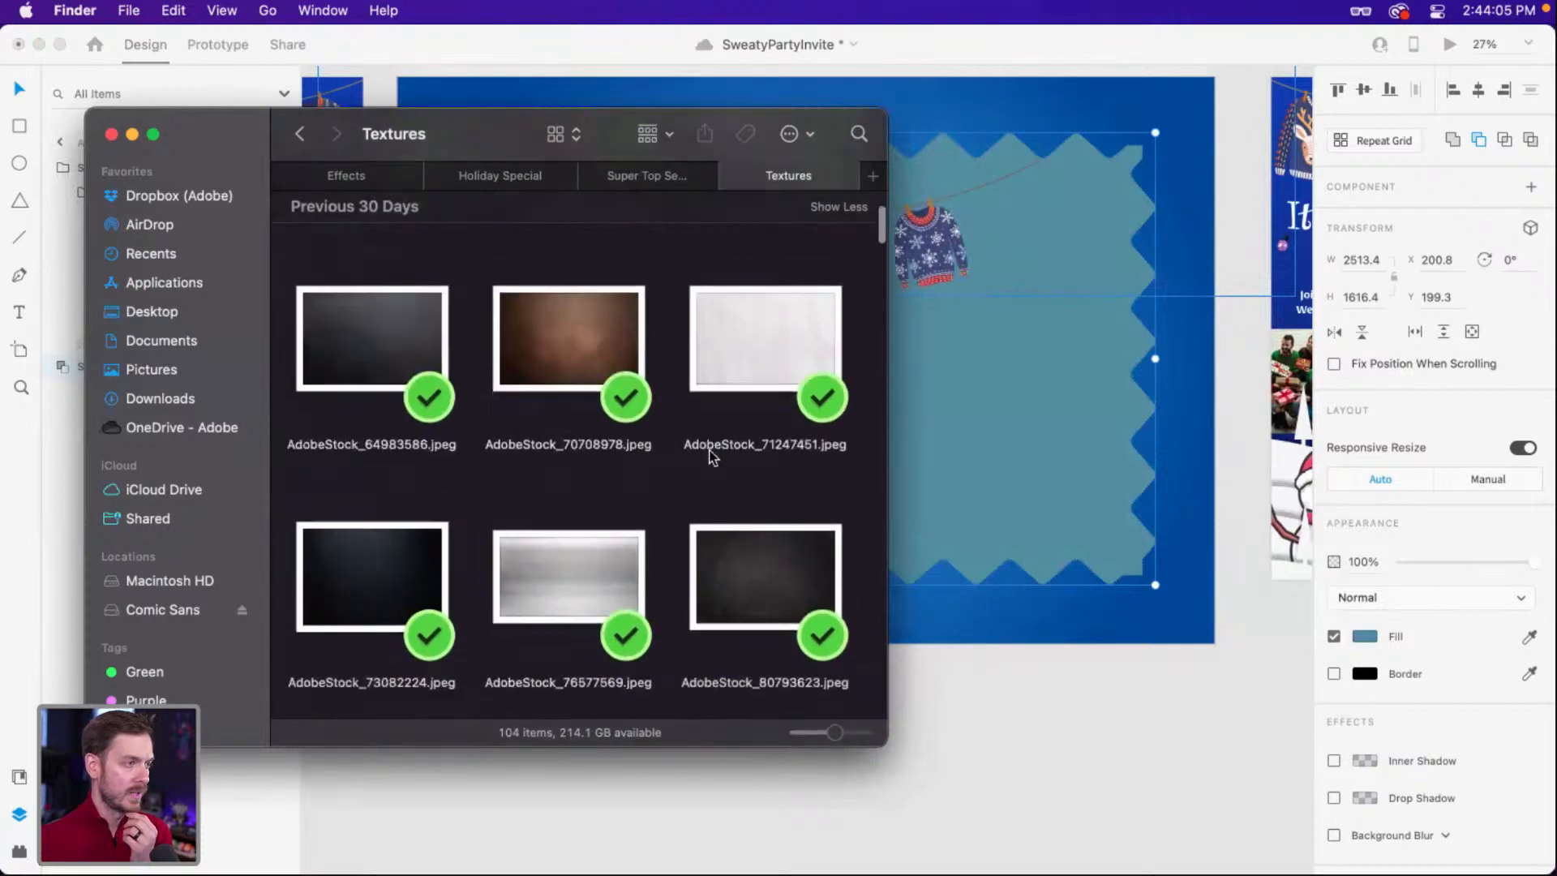
click(760, 542)
key(space)
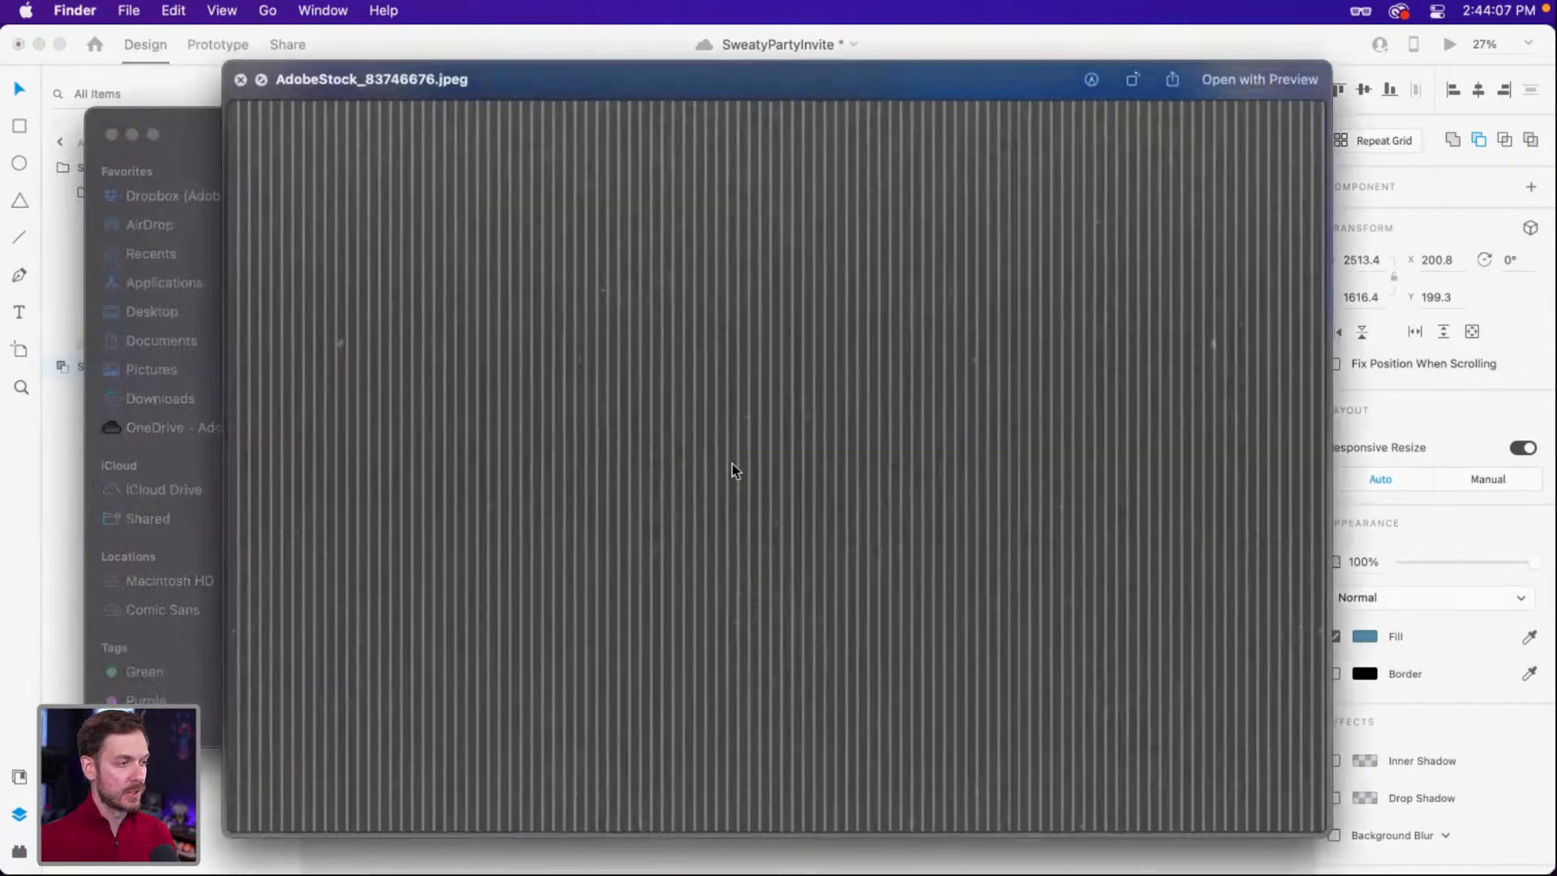
key(space)
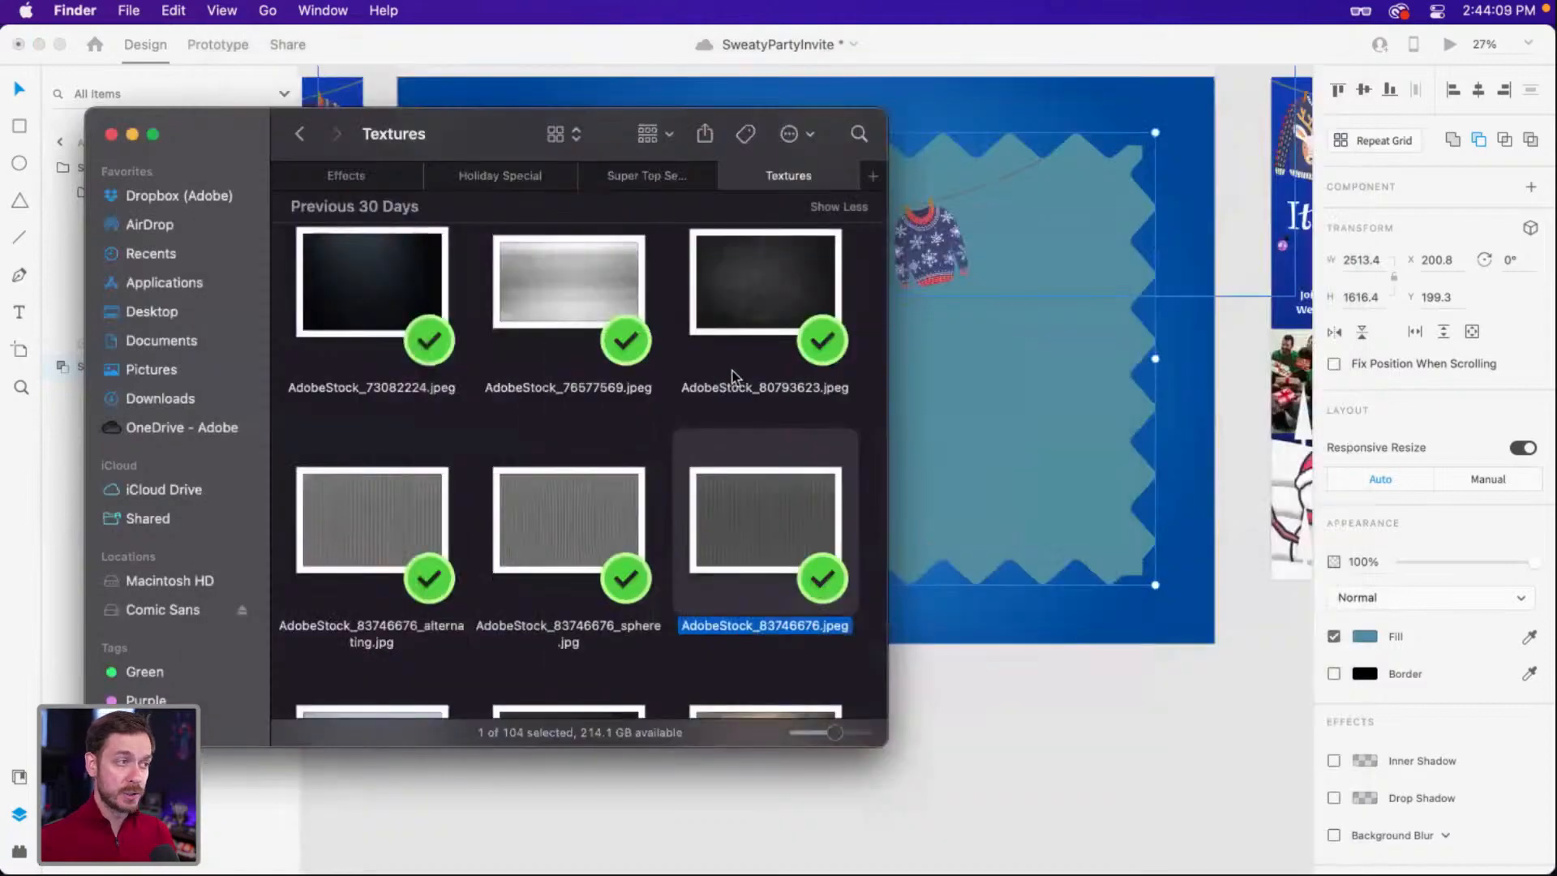
scroll(734, 381, up, 3)
scroll(742, 381, up, 2)
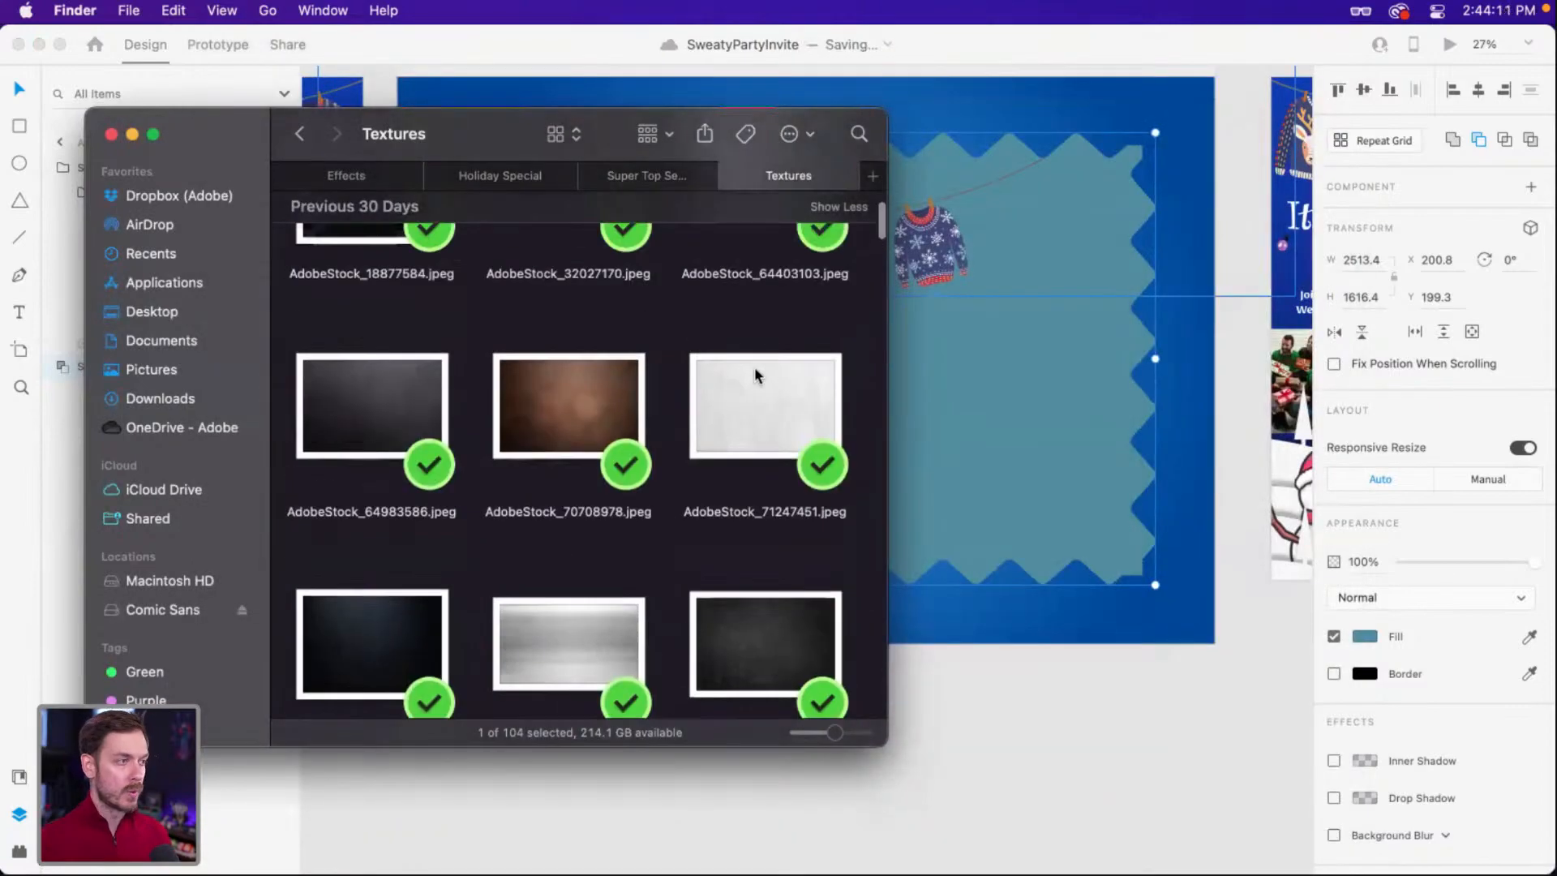
Preview the AdobeStock_71247451.jpeg texture in the Textures folder.
click(754, 367)
key(space)
key(space)
Switch to XD, duplicate the teal zigzag card and fill the copy with AdobeStock_71247451.jpeg from Finder.
drag(770, 367, 730, 383)
click(978, 351)
key(super+Tab)
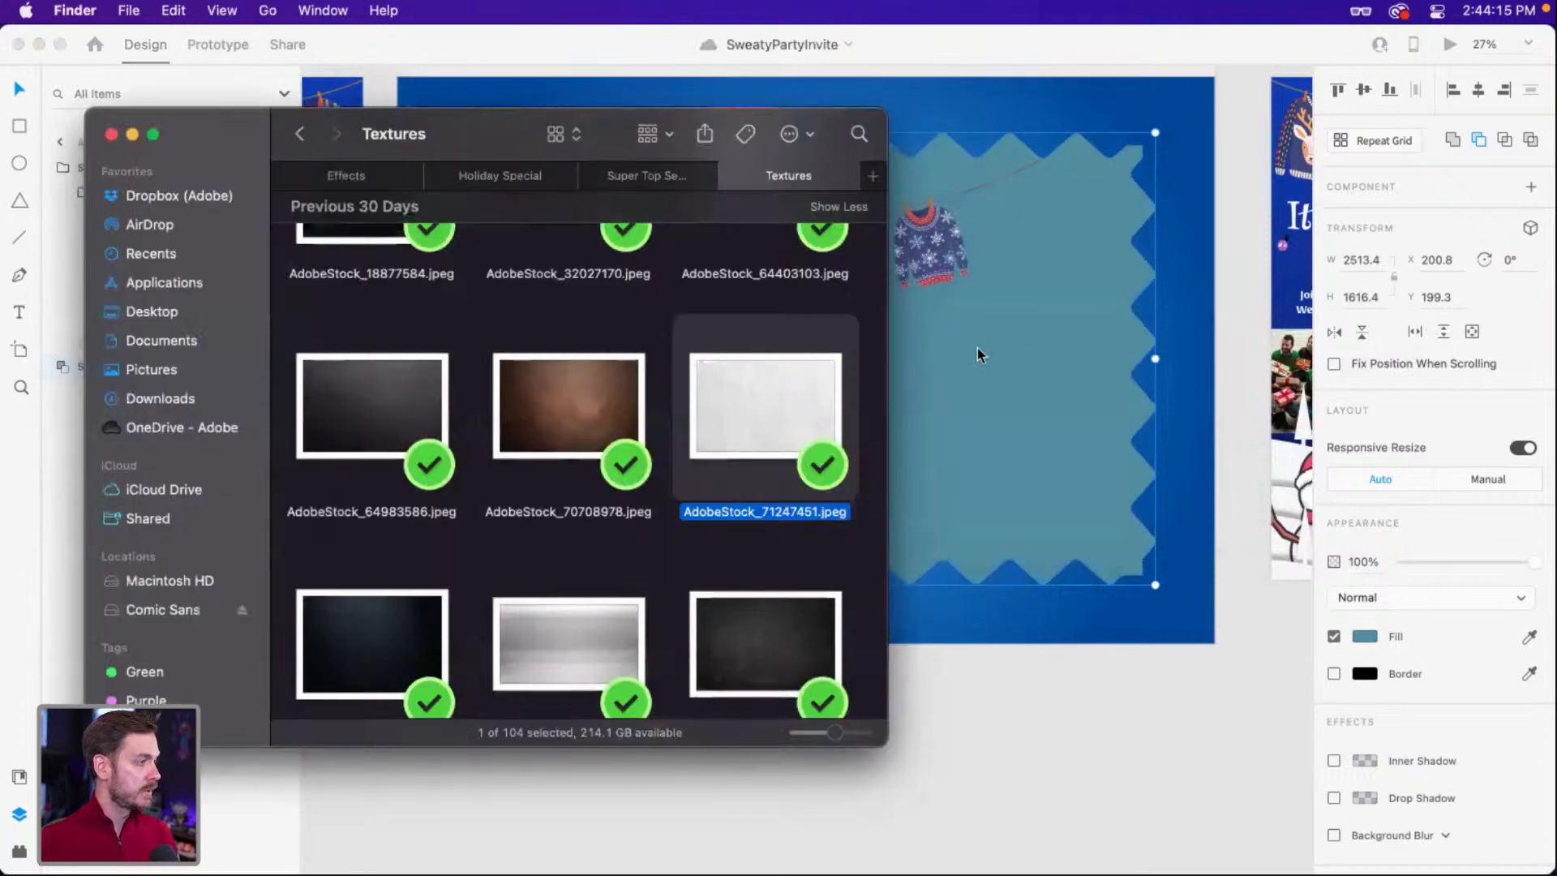
key(super+Tab)
key(super+d)
key(super+Tab)
drag(854, 420, 1008, 365)
key(super+Tab)
Try the Overlay blend mode on the textured card copy and settle on Soft Light.
click(1357, 597)
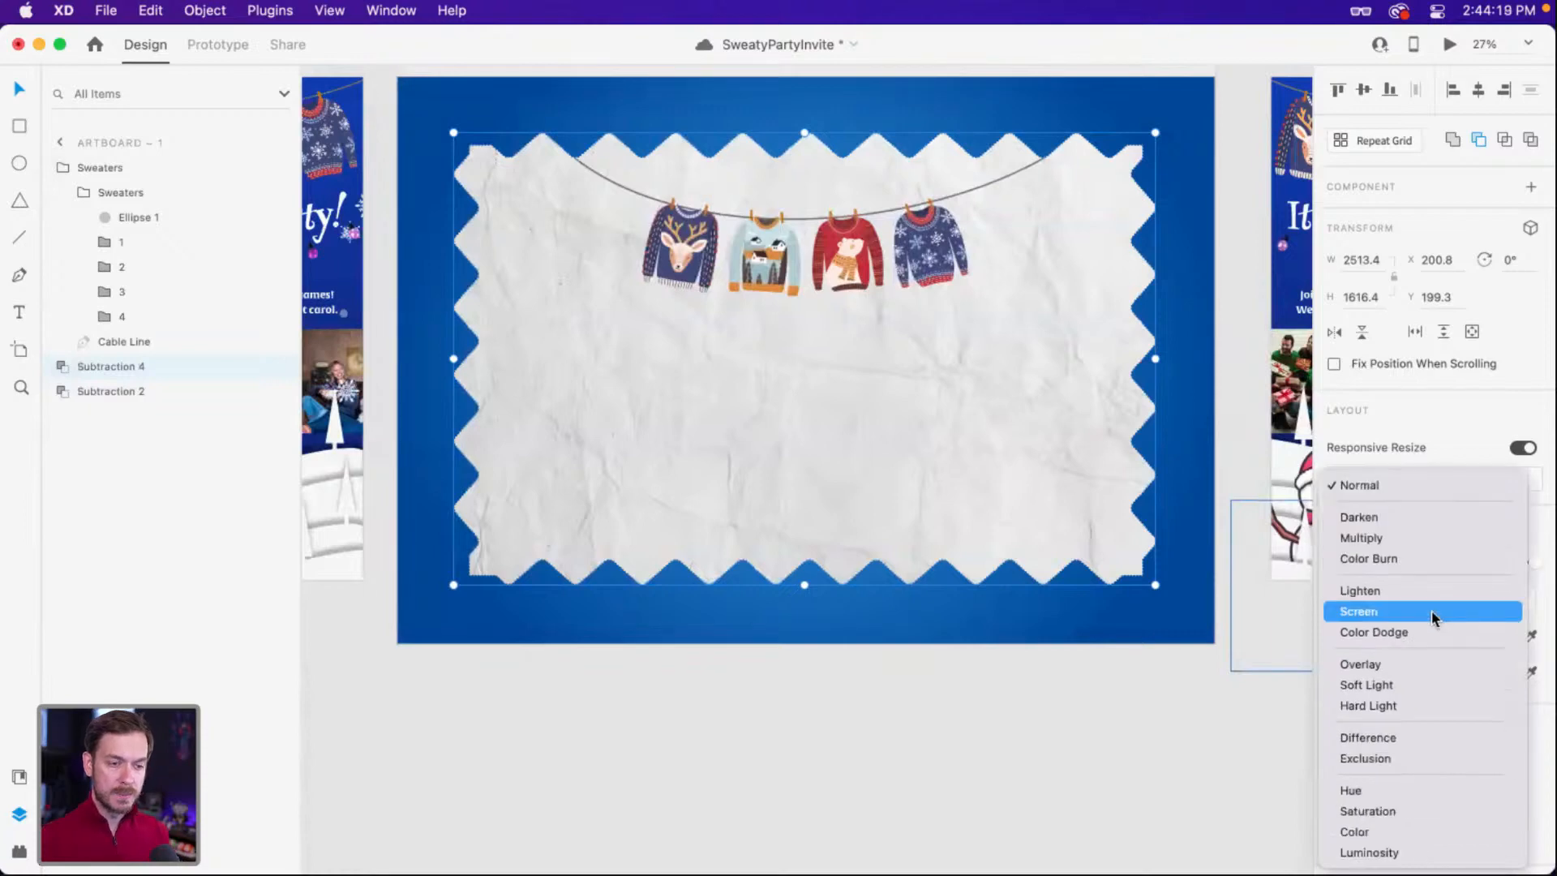
click(1406, 658)
click(1403, 597)
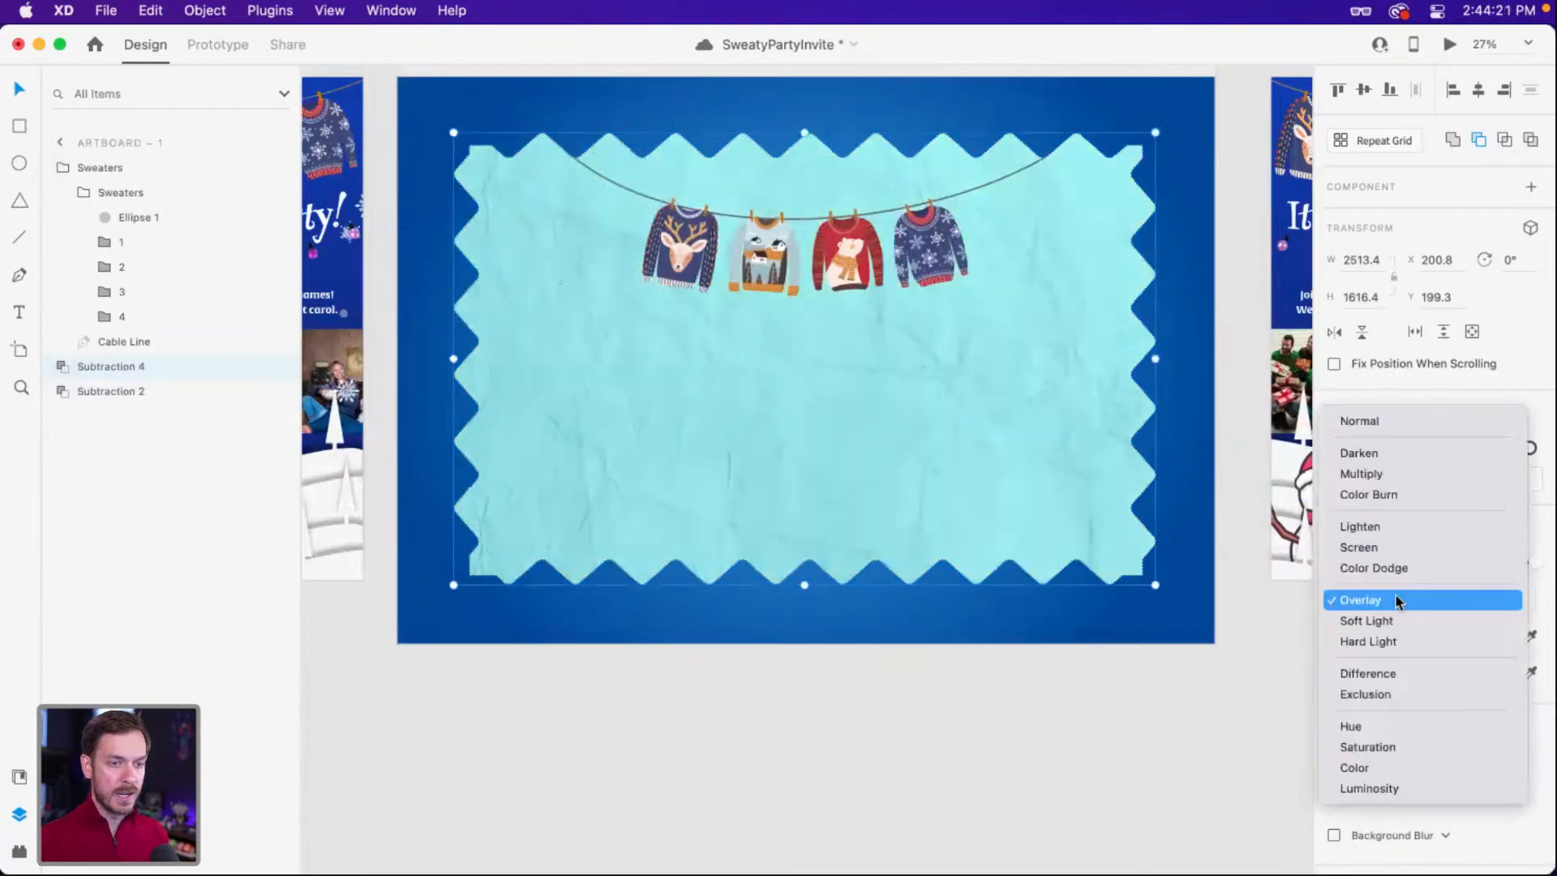
click(1394, 613)
Change the fill of the lower zigzag card, Subtraction 2, to the muted blue-violet #6D78A8.
click(766, 438)
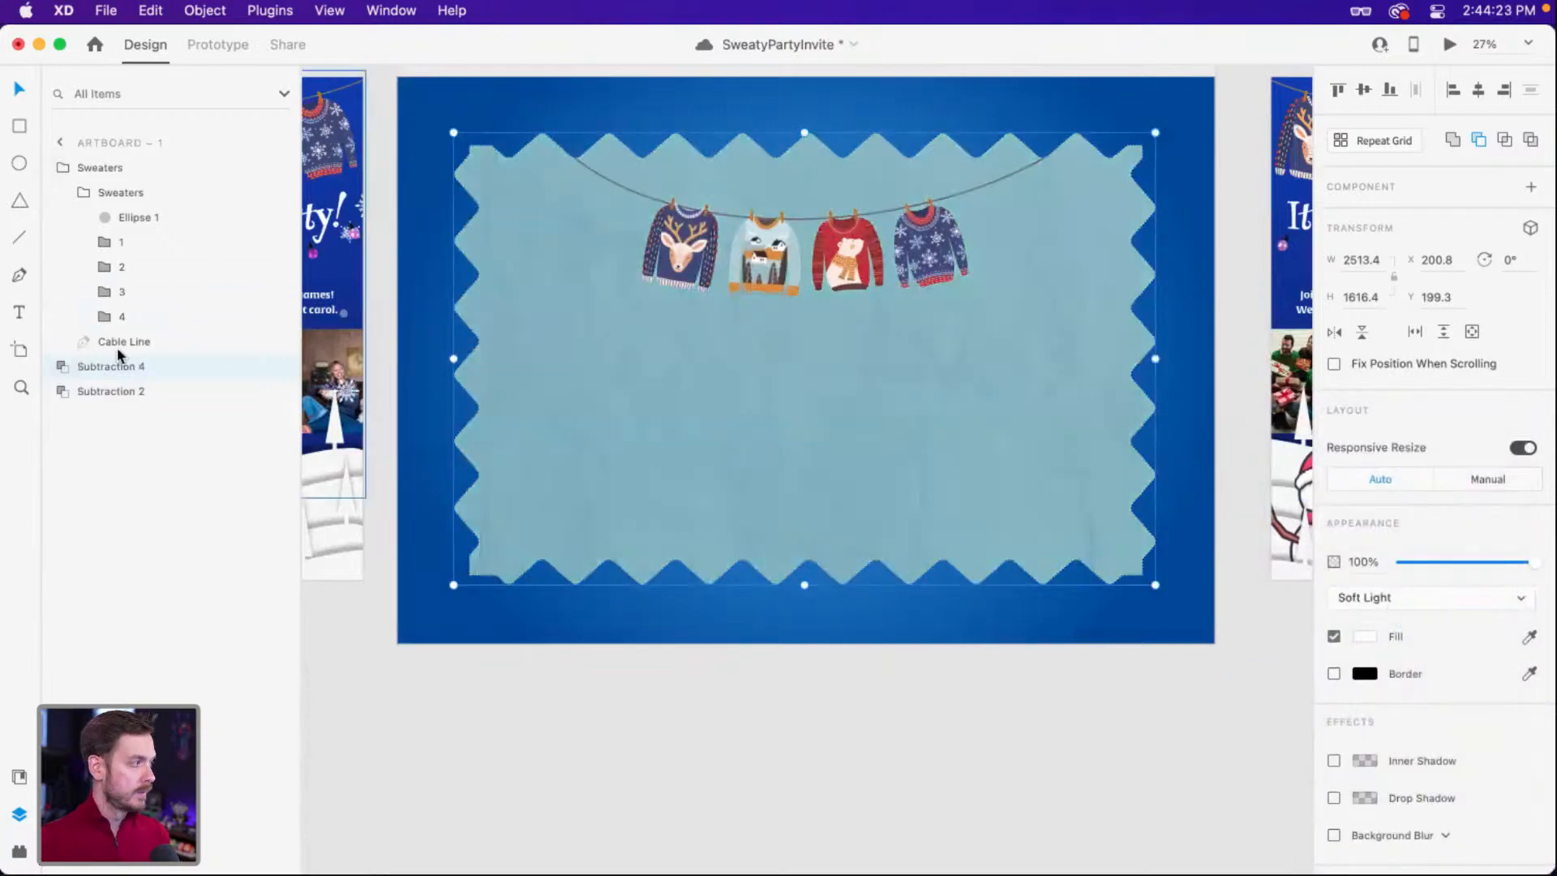
click(1378, 638)
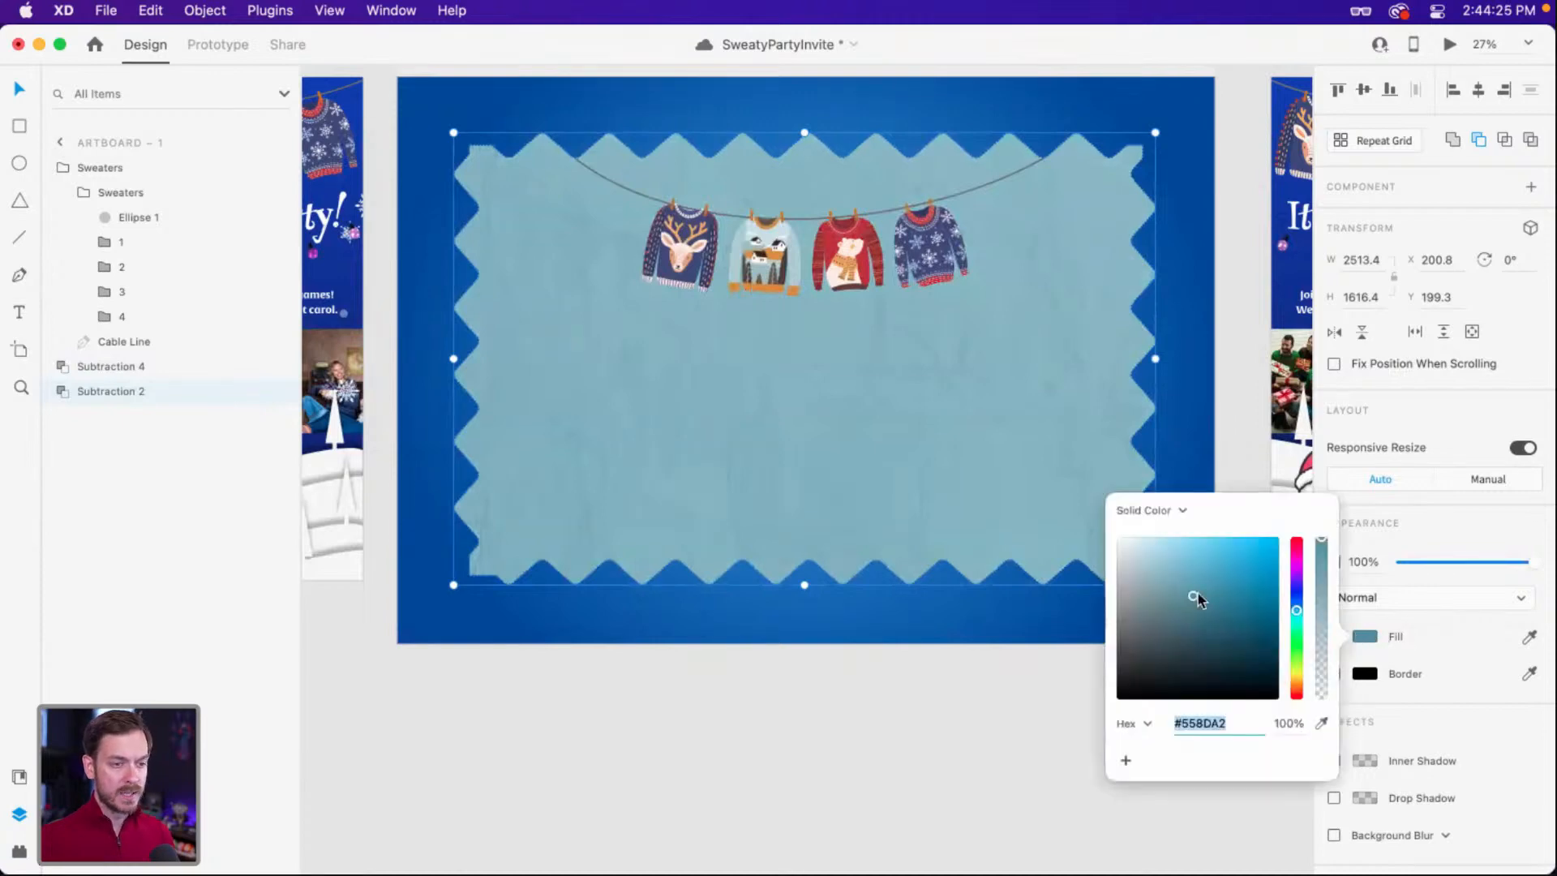
drag(1197, 594, 1175, 593)
drag(1290, 604, 1298, 597)
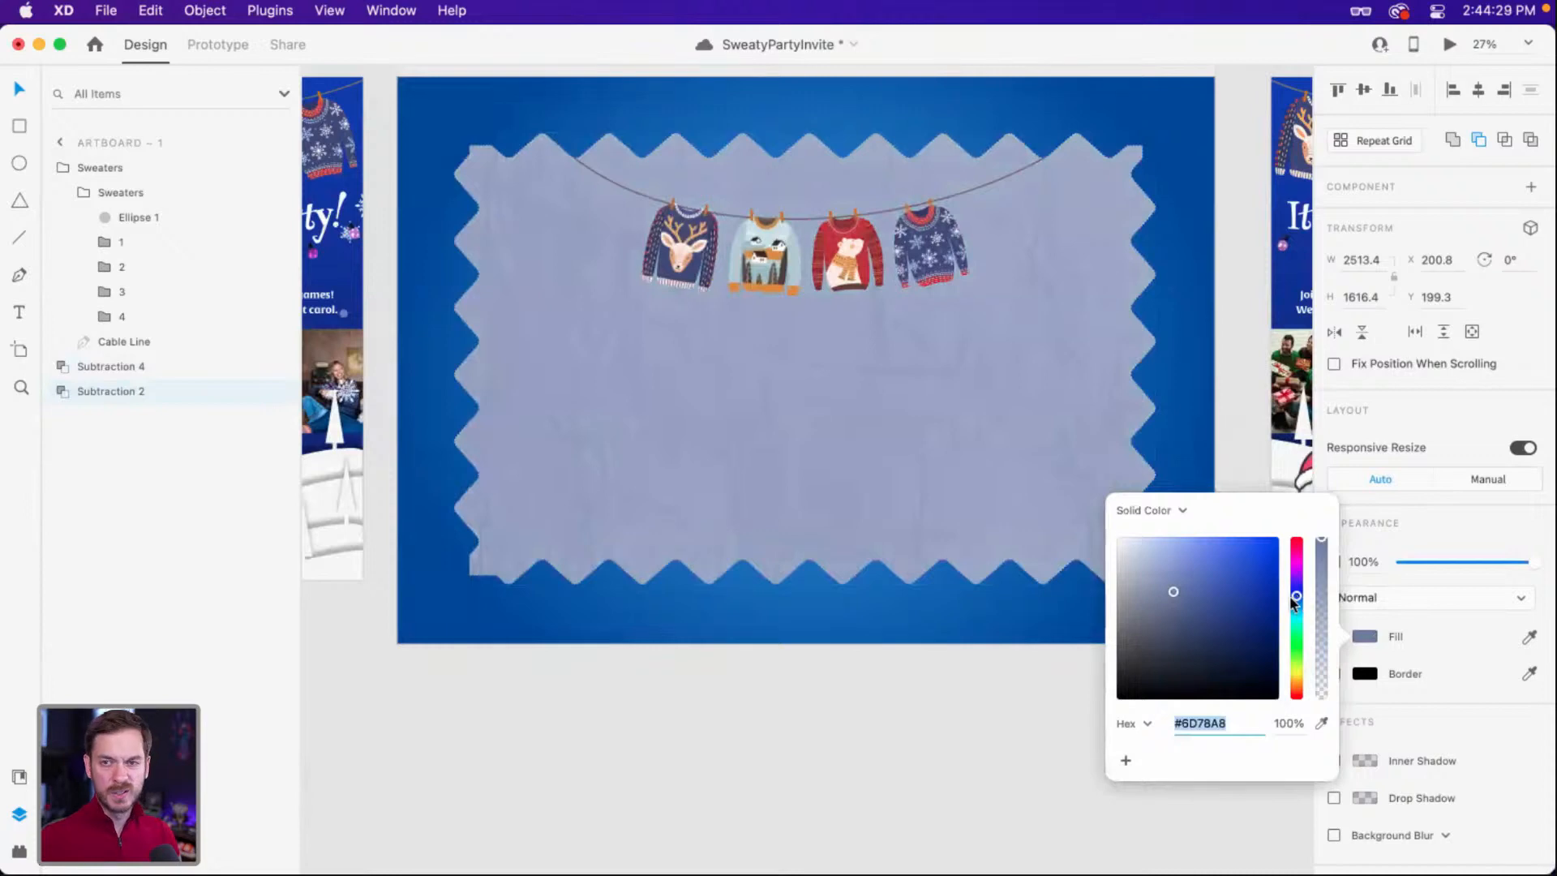
click(991, 328)
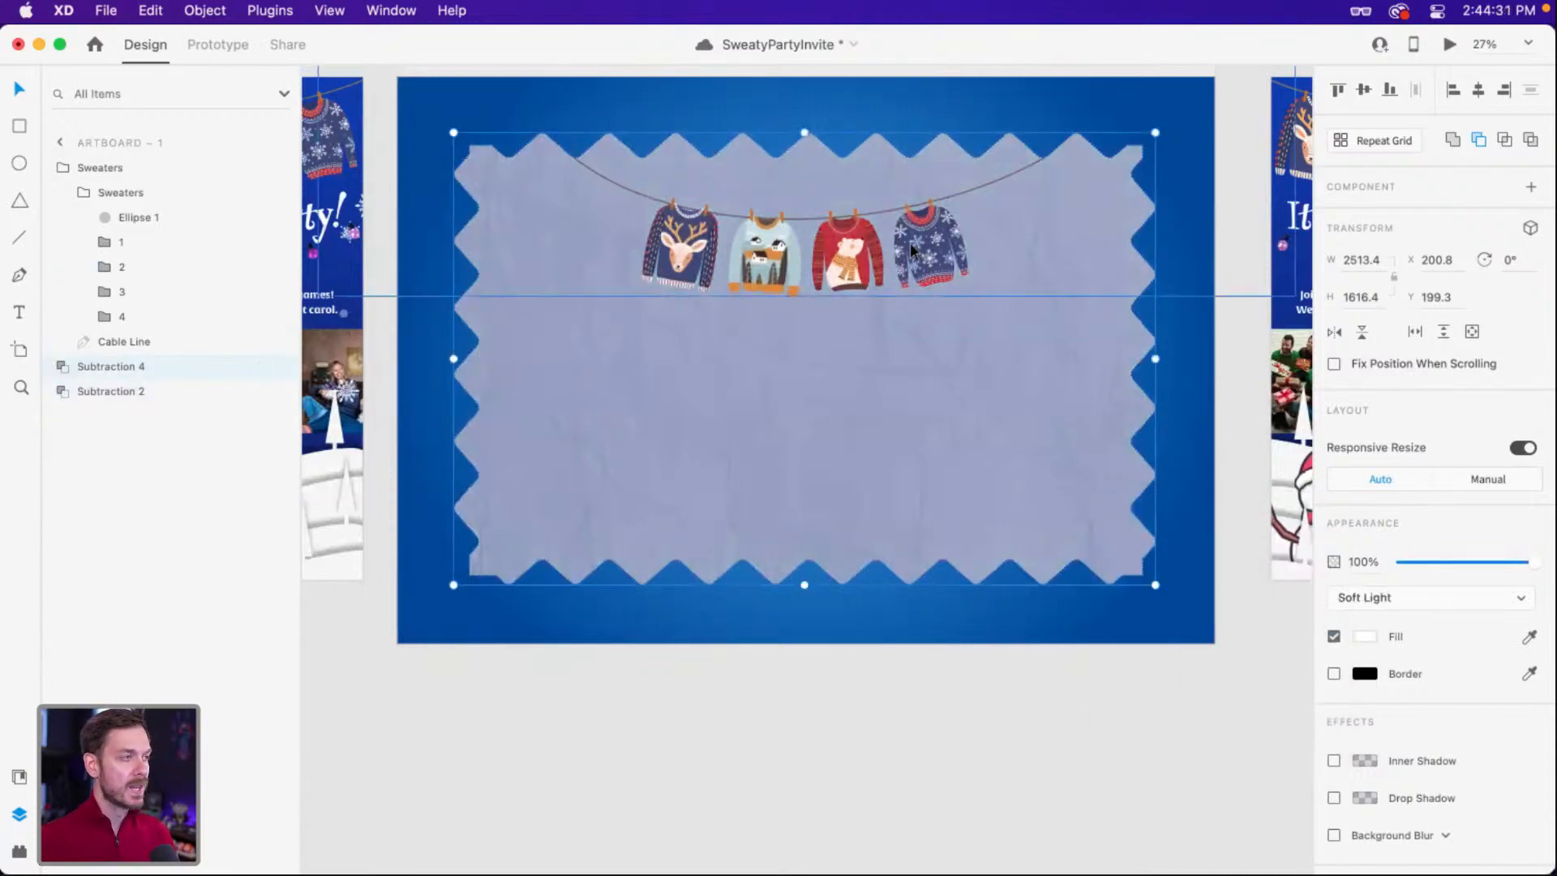
scroll(811, 324, up, 2)
click(724, 293)
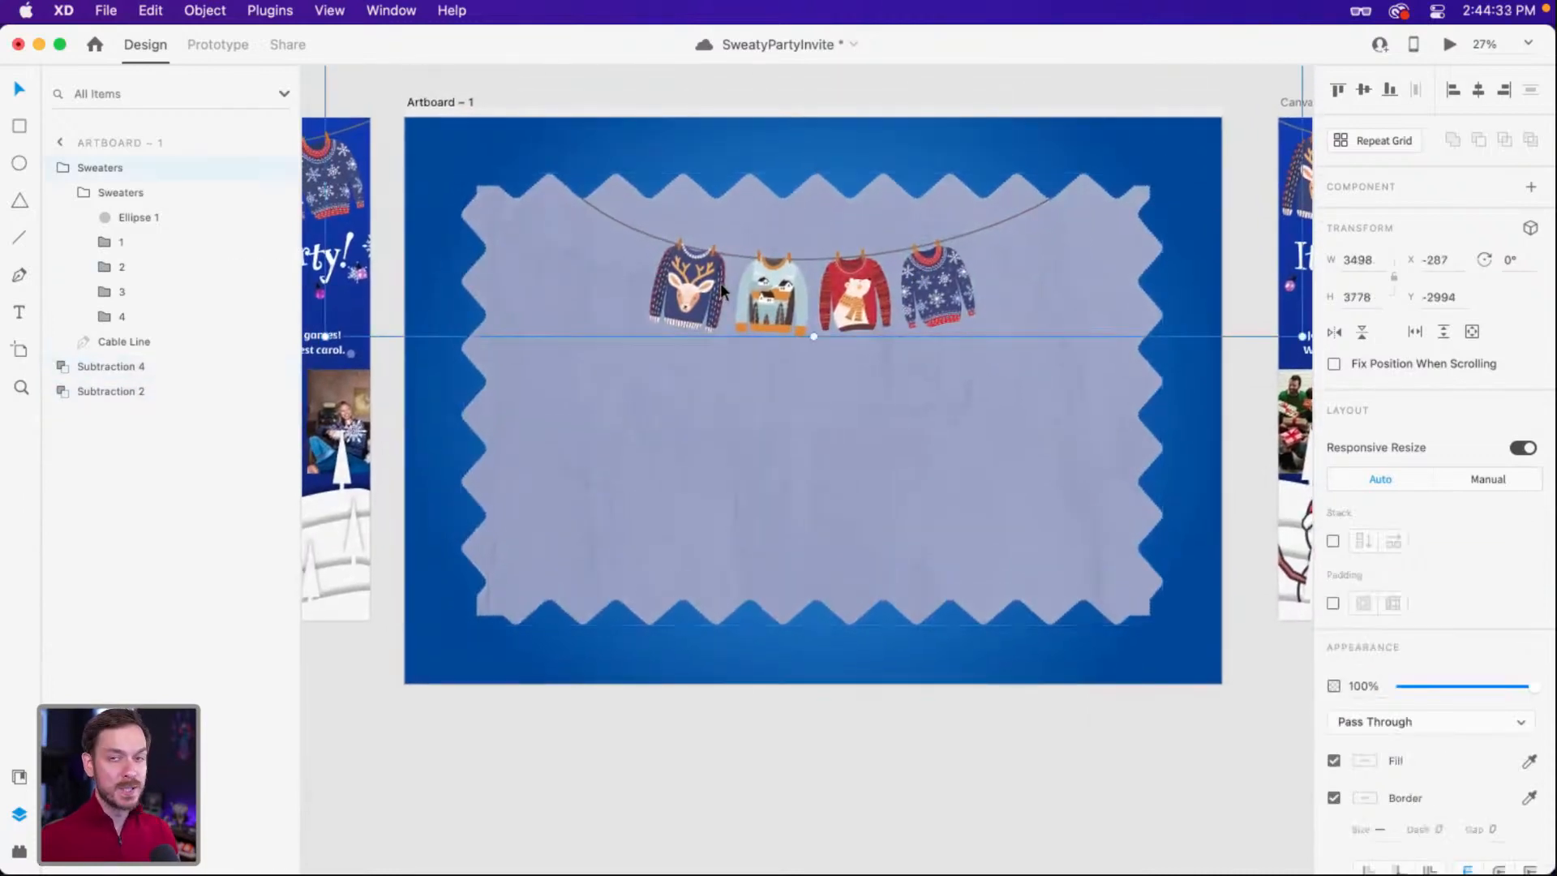
double_click(776, 297)
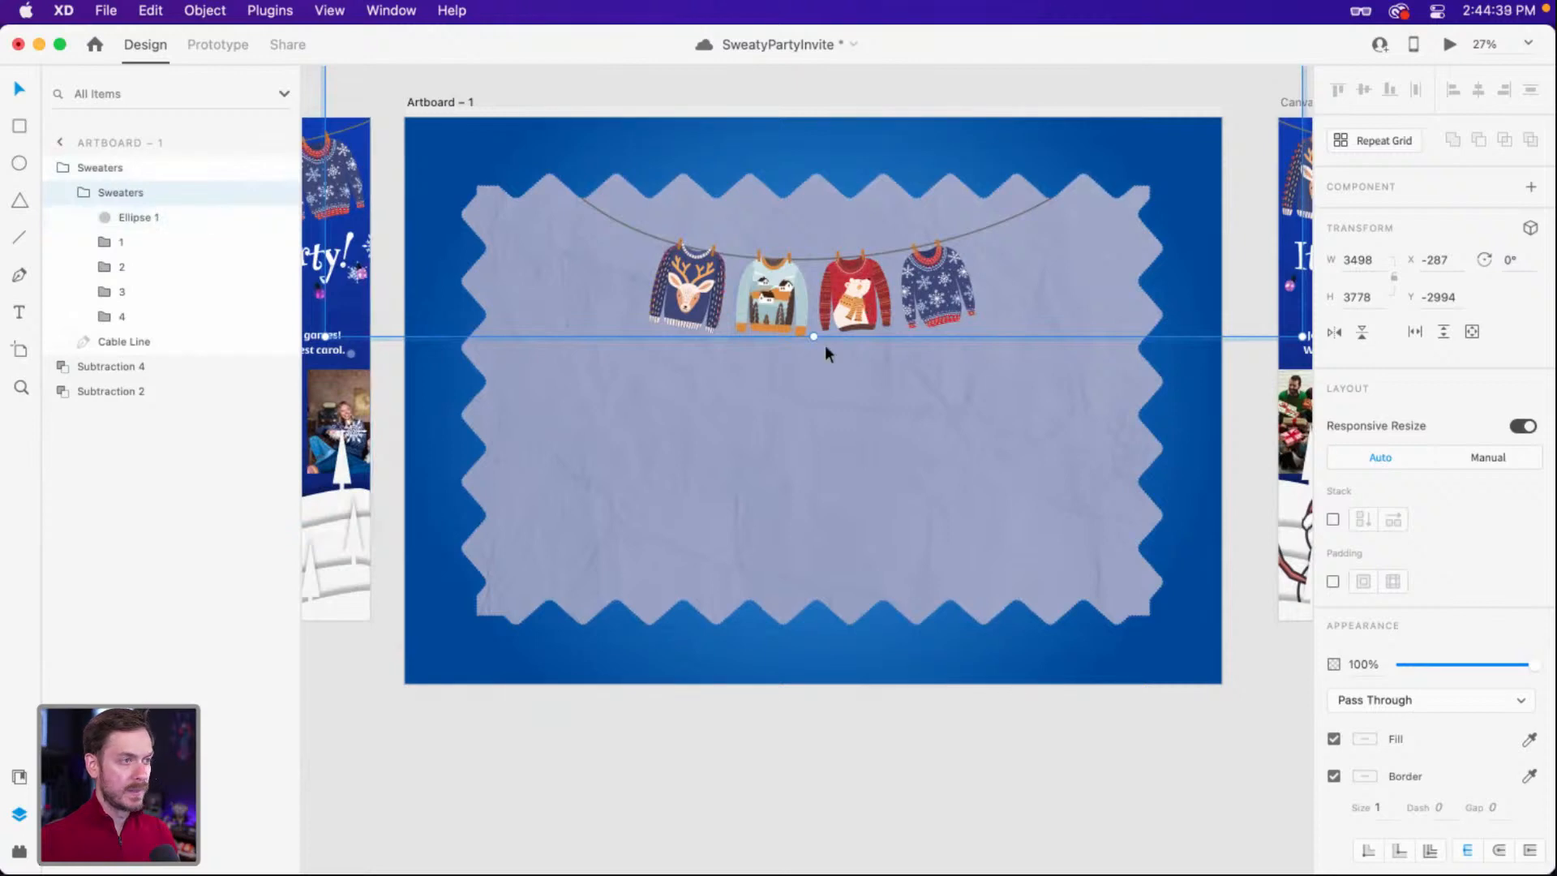
mouse_move(814, 343)
mouse_down()
mouse_move(716, 337)
mouse_move(570, 287)
mouse_move(624, 311)
mouse_move(805, 318)
mouse_up()
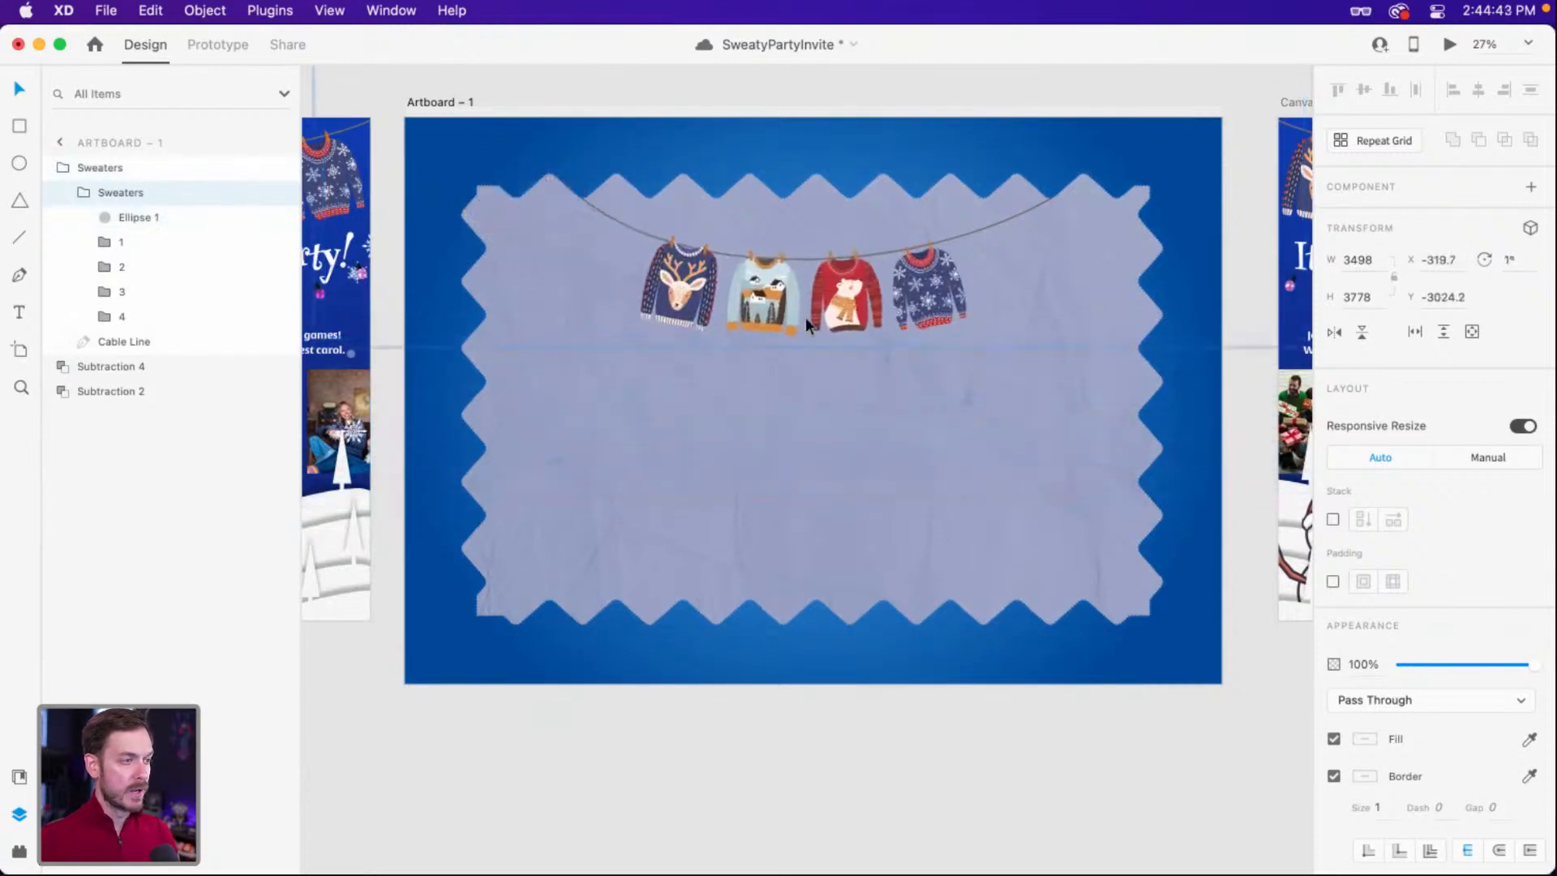
key(super+z)
Add a drop shadow to the lower zigzag card, Subtraction 2, with a Y offset of 73 and a blur of 96.
scroll(752, 391, left, 5)
click(892, 495)
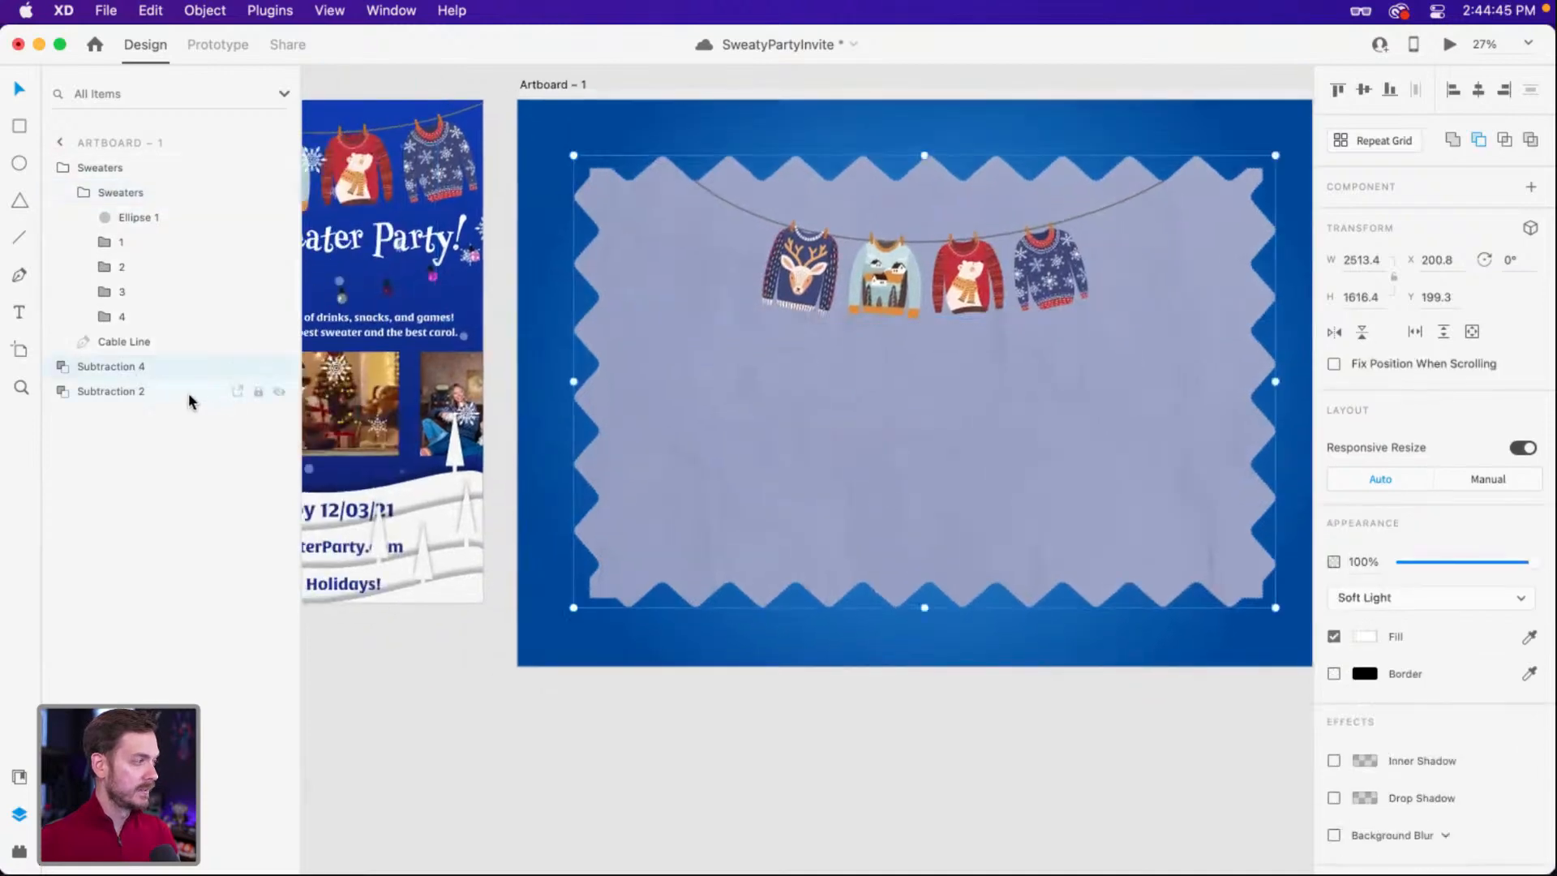
click(191, 399)
scroll(1419, 760, down, 2)
click(1334, 761)
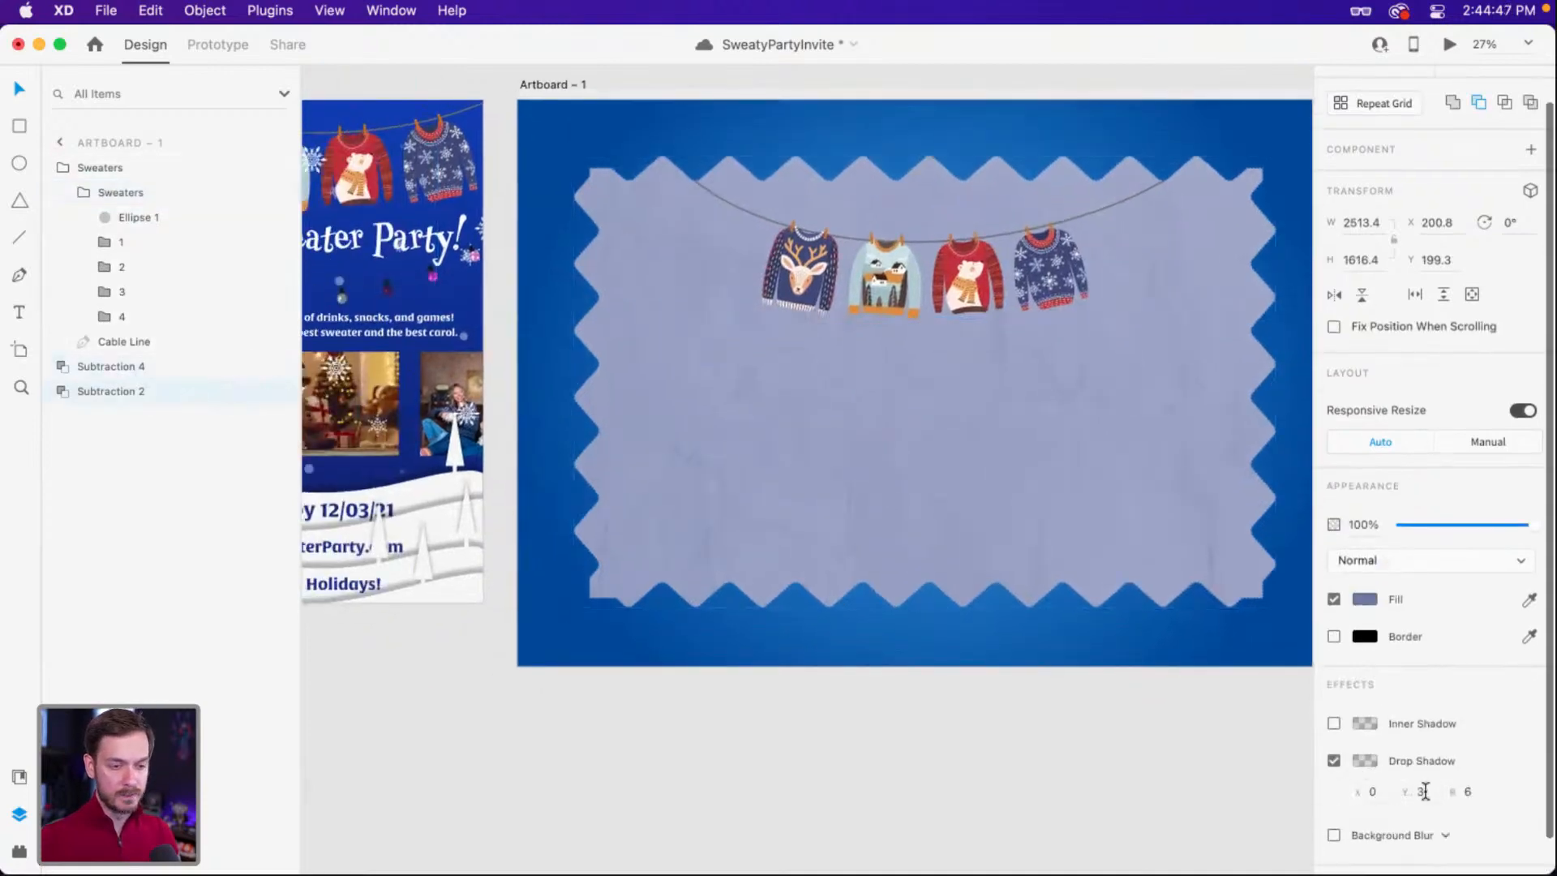
click(1424, 791)
key(shift+Up)
key(shift+Up)
key(shift+Up)
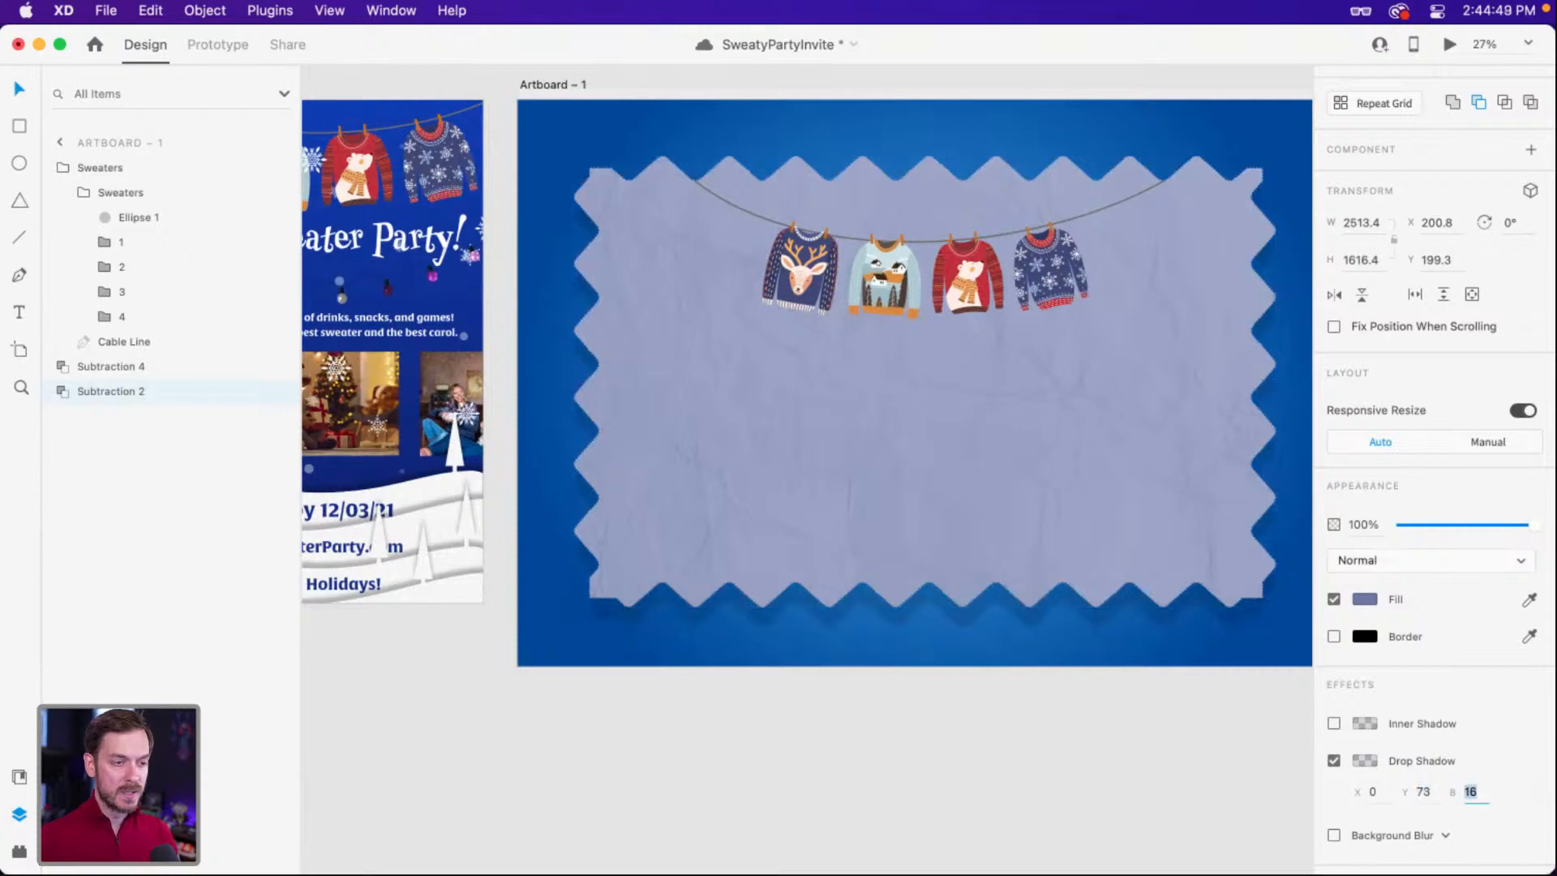
key(Return)
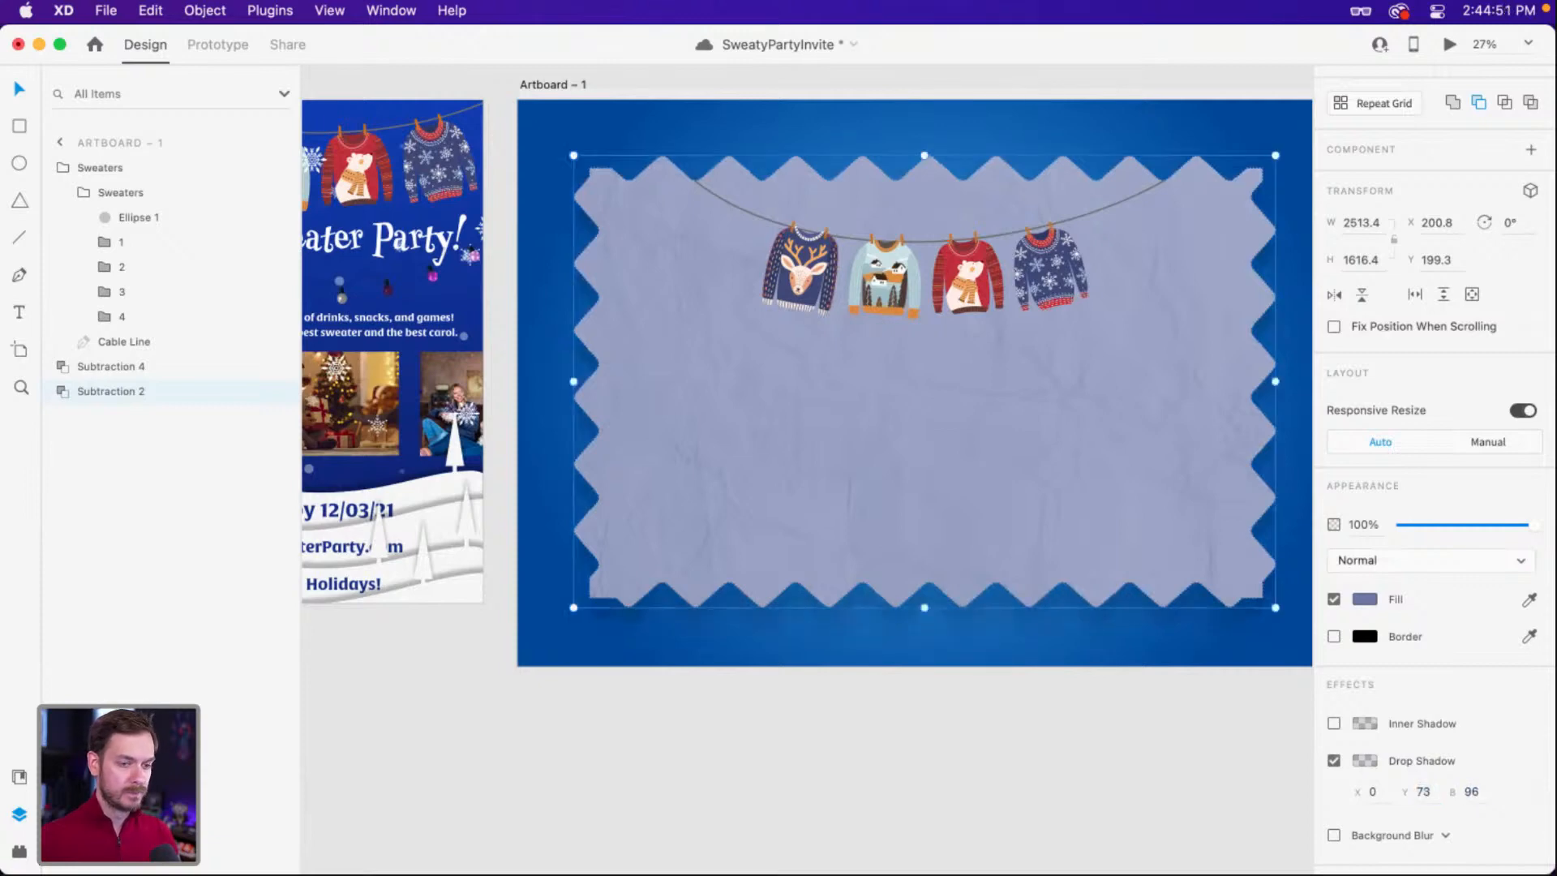
Set the card's drop shadow colour to the dark navy #000931 at 16% opacity.
click(1360, 764)
click(1297, 674)
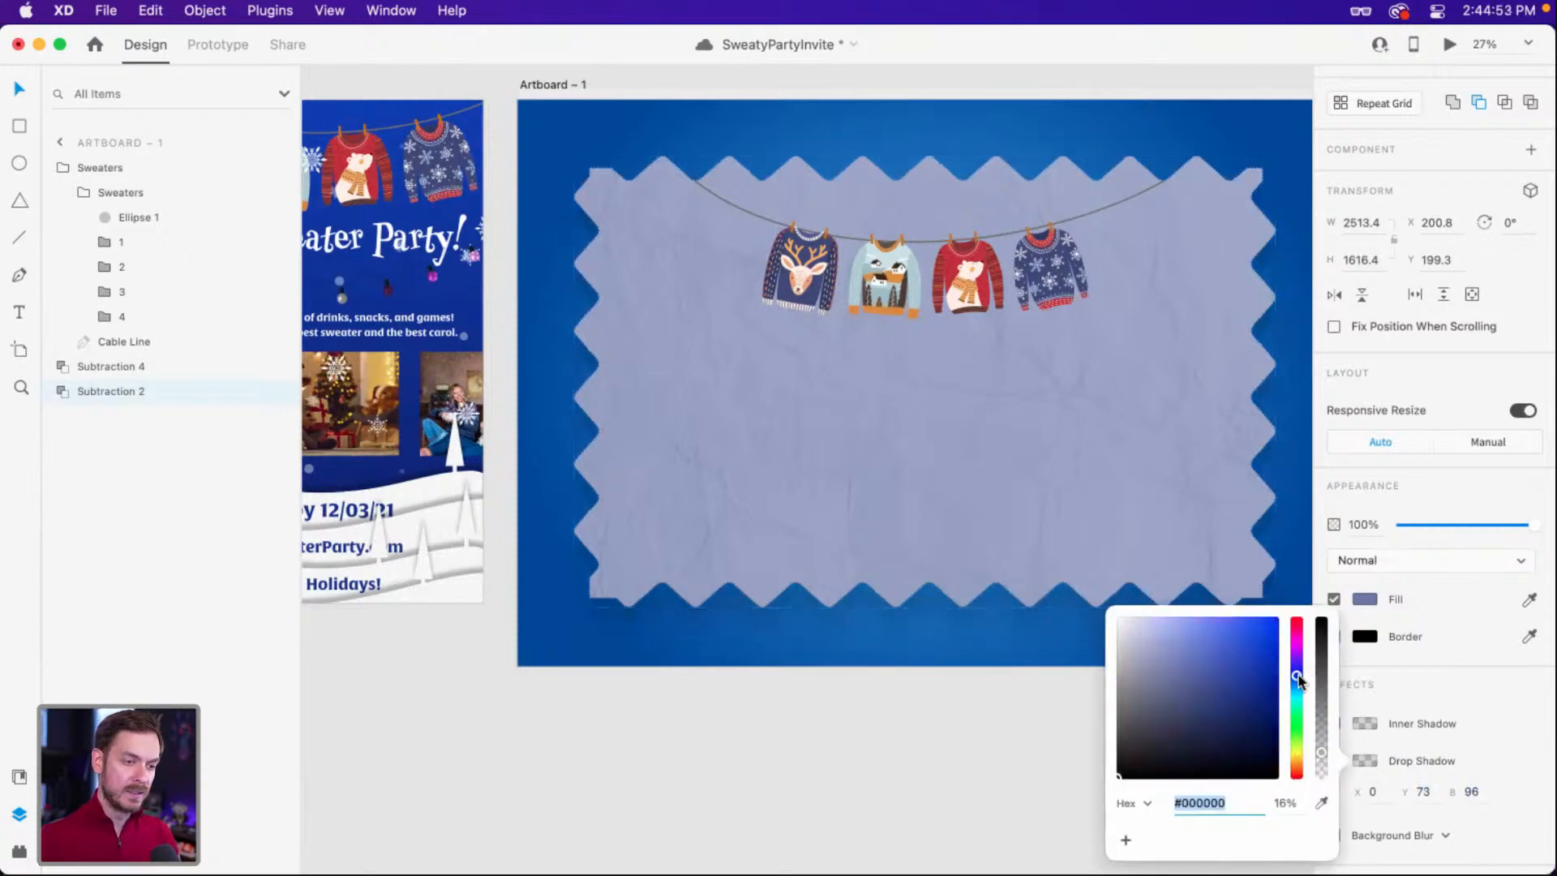
drag(1245, 710, 1287, 760)
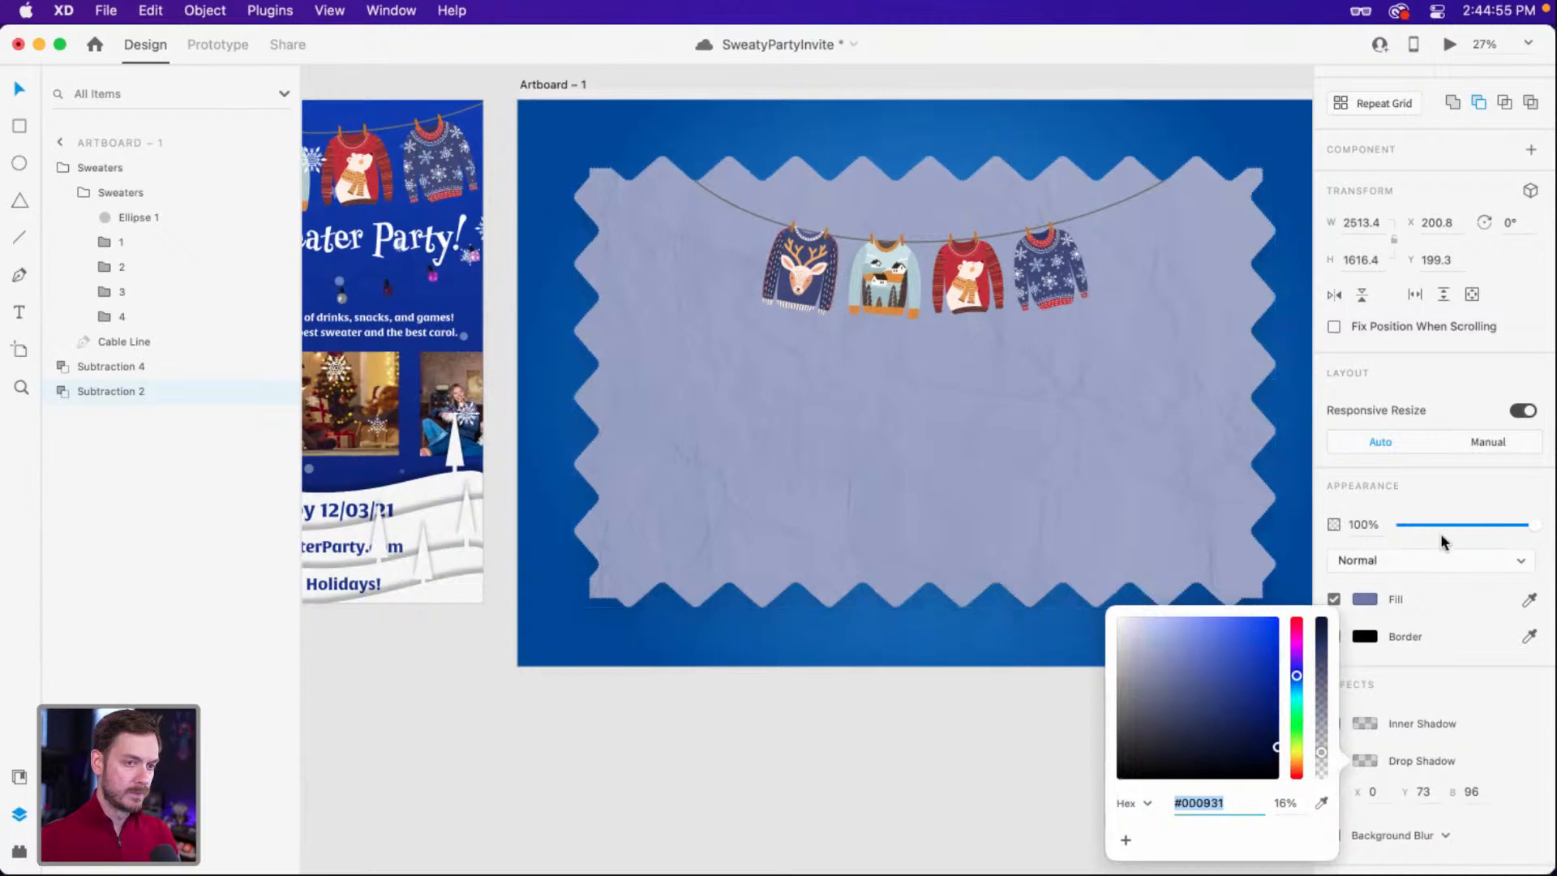
key(Escape)
click(739, 338)
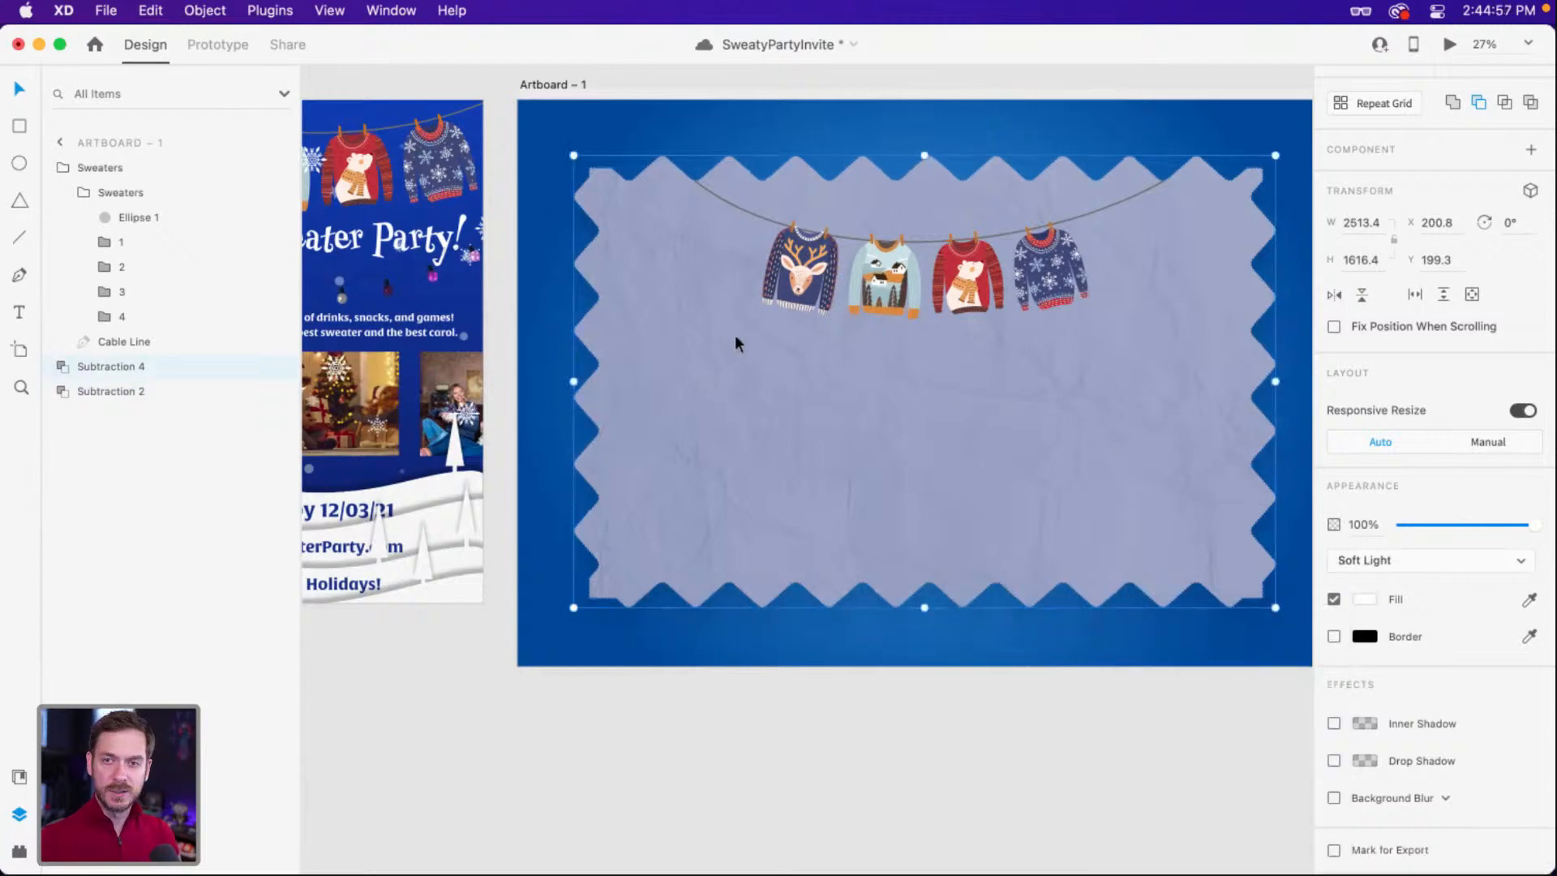
Switch to Safari, open dribbble.com in a new tab and browse the search results for "stamp" as design inspiration.
key(super+Tab)
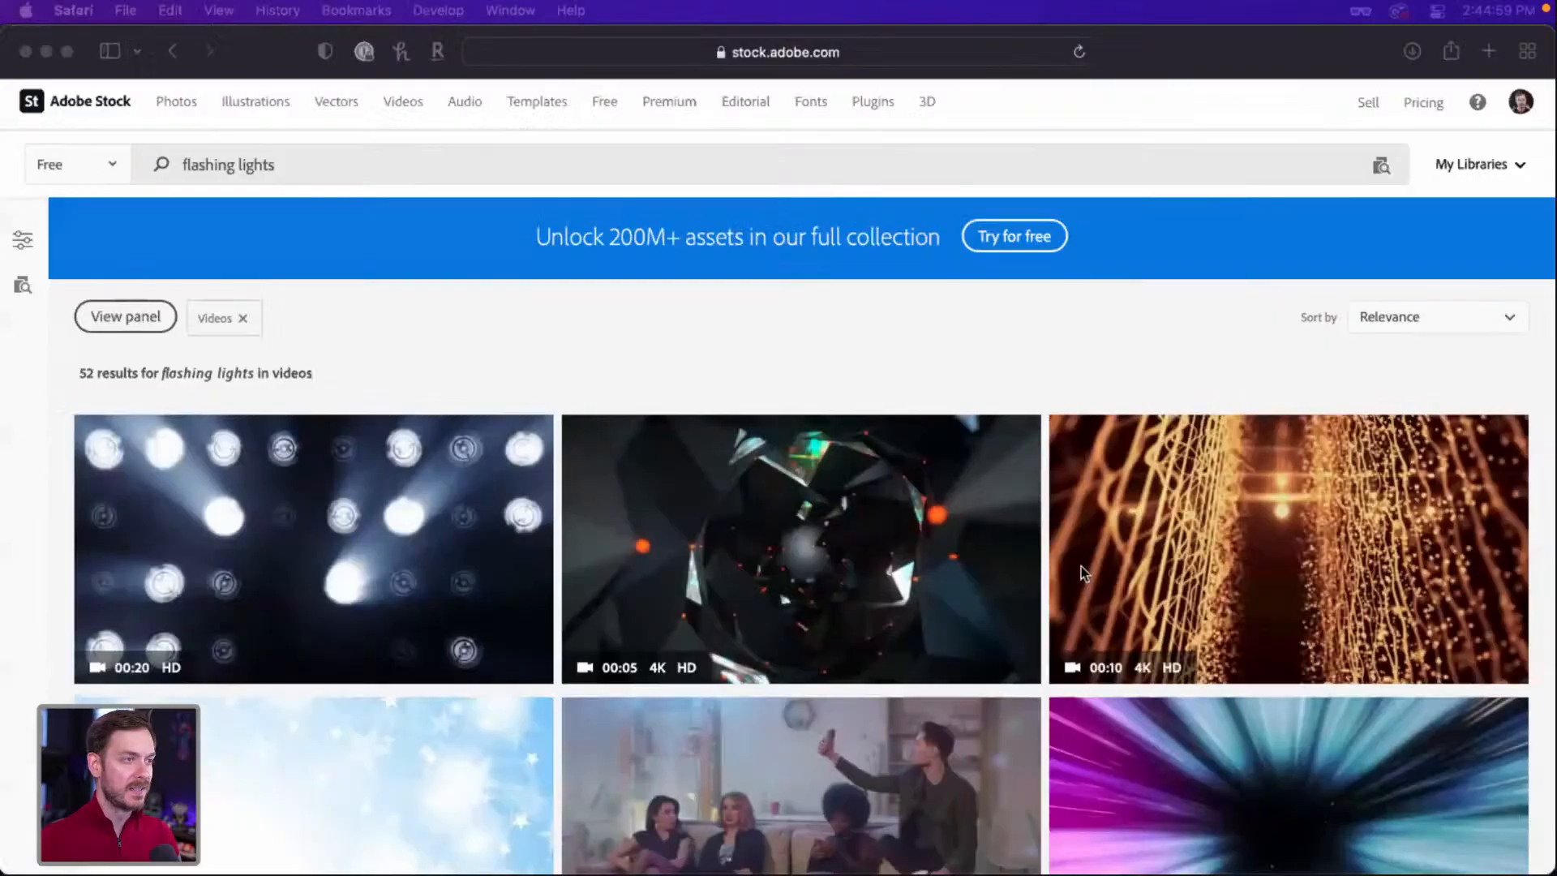
key(super+t)
text(dribbble.com)
key(Return)
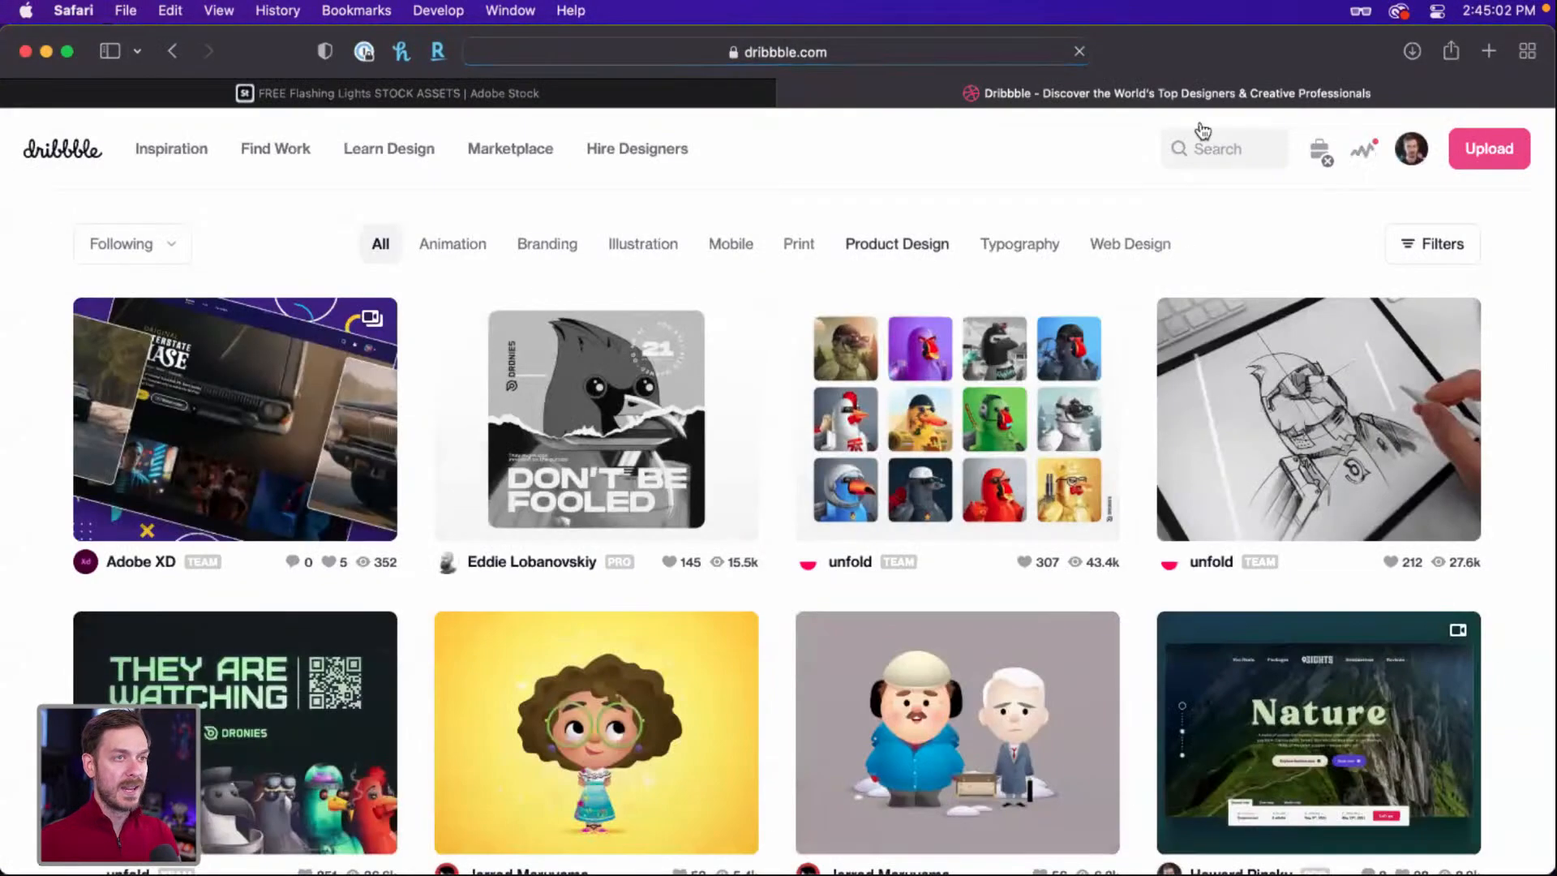
click(1200, 149)
text(sta)
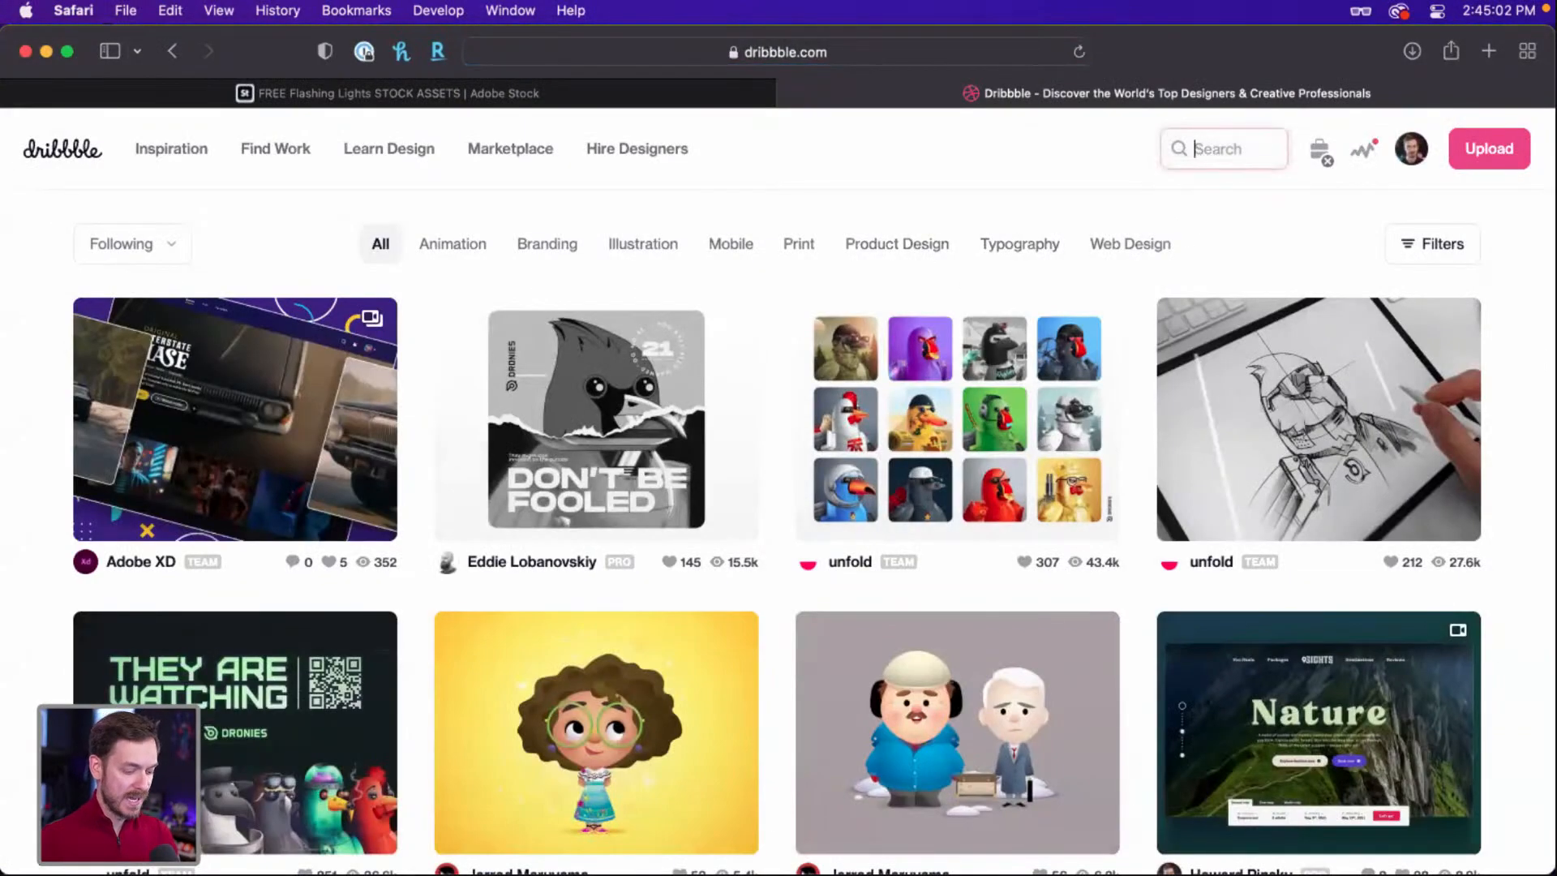
text(mp)
key(Return)
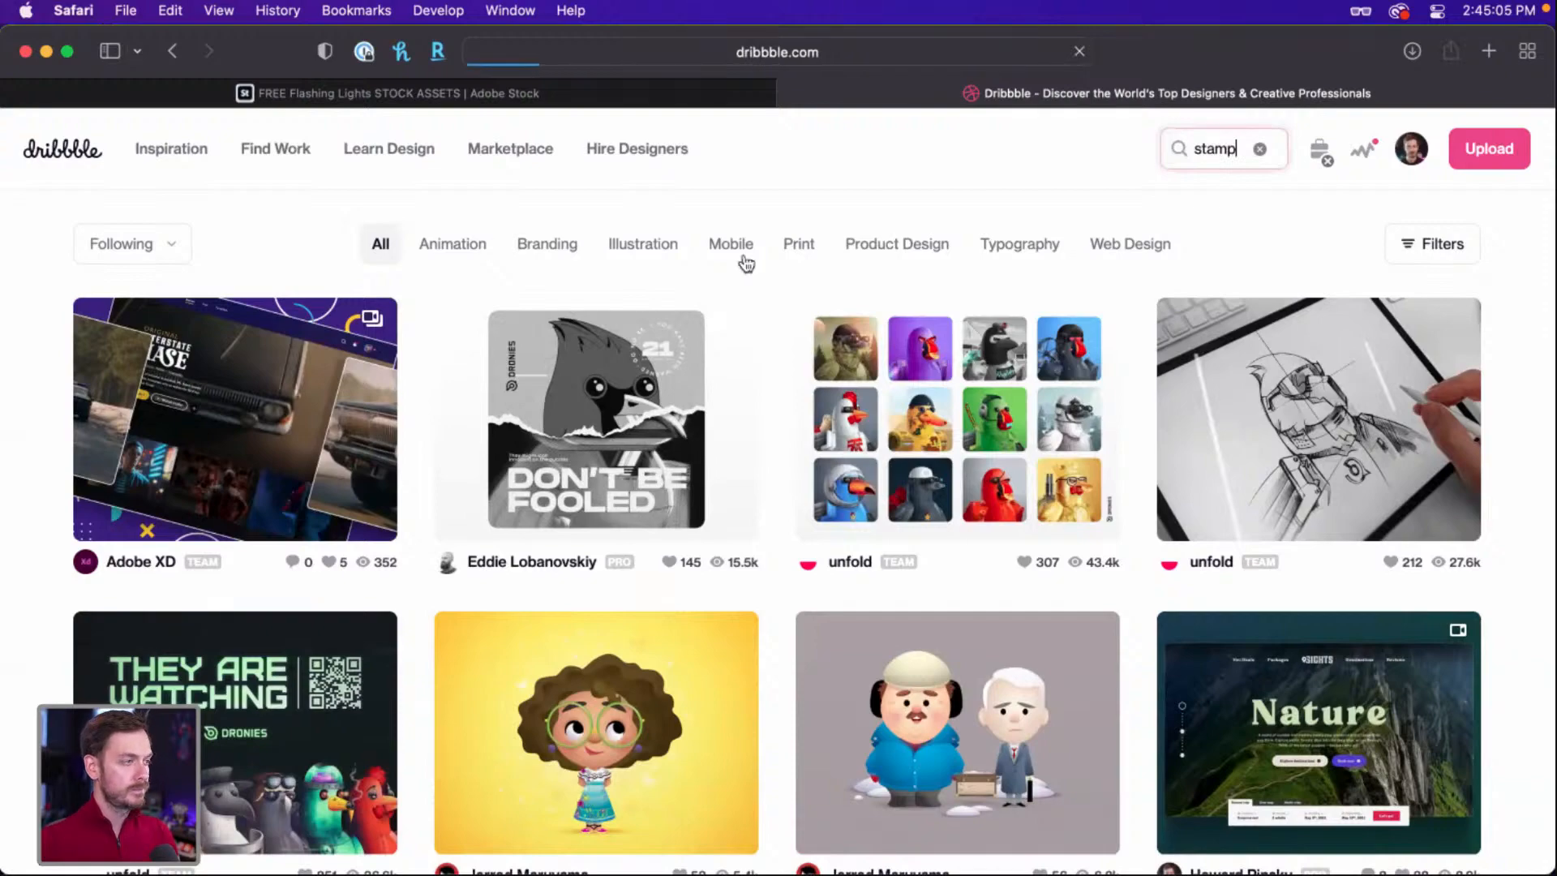
scroll(889, 302, down, 5)
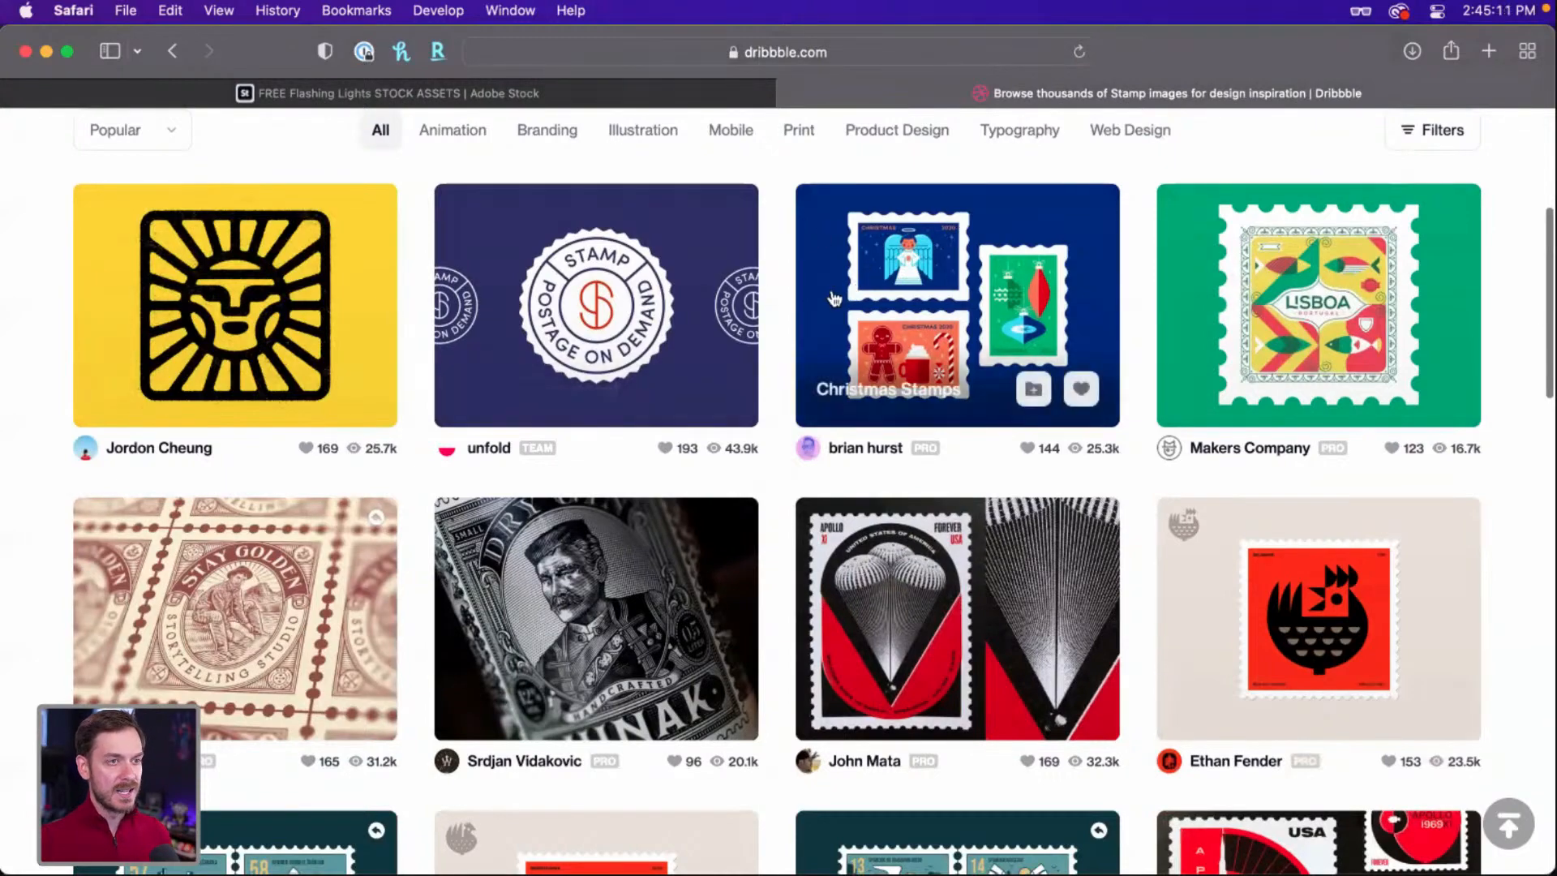
Switch back to XD and draw a 2010 × 1210 rectangle inside the zigzag card, rounding its corners to 47.
key(super+Tab)
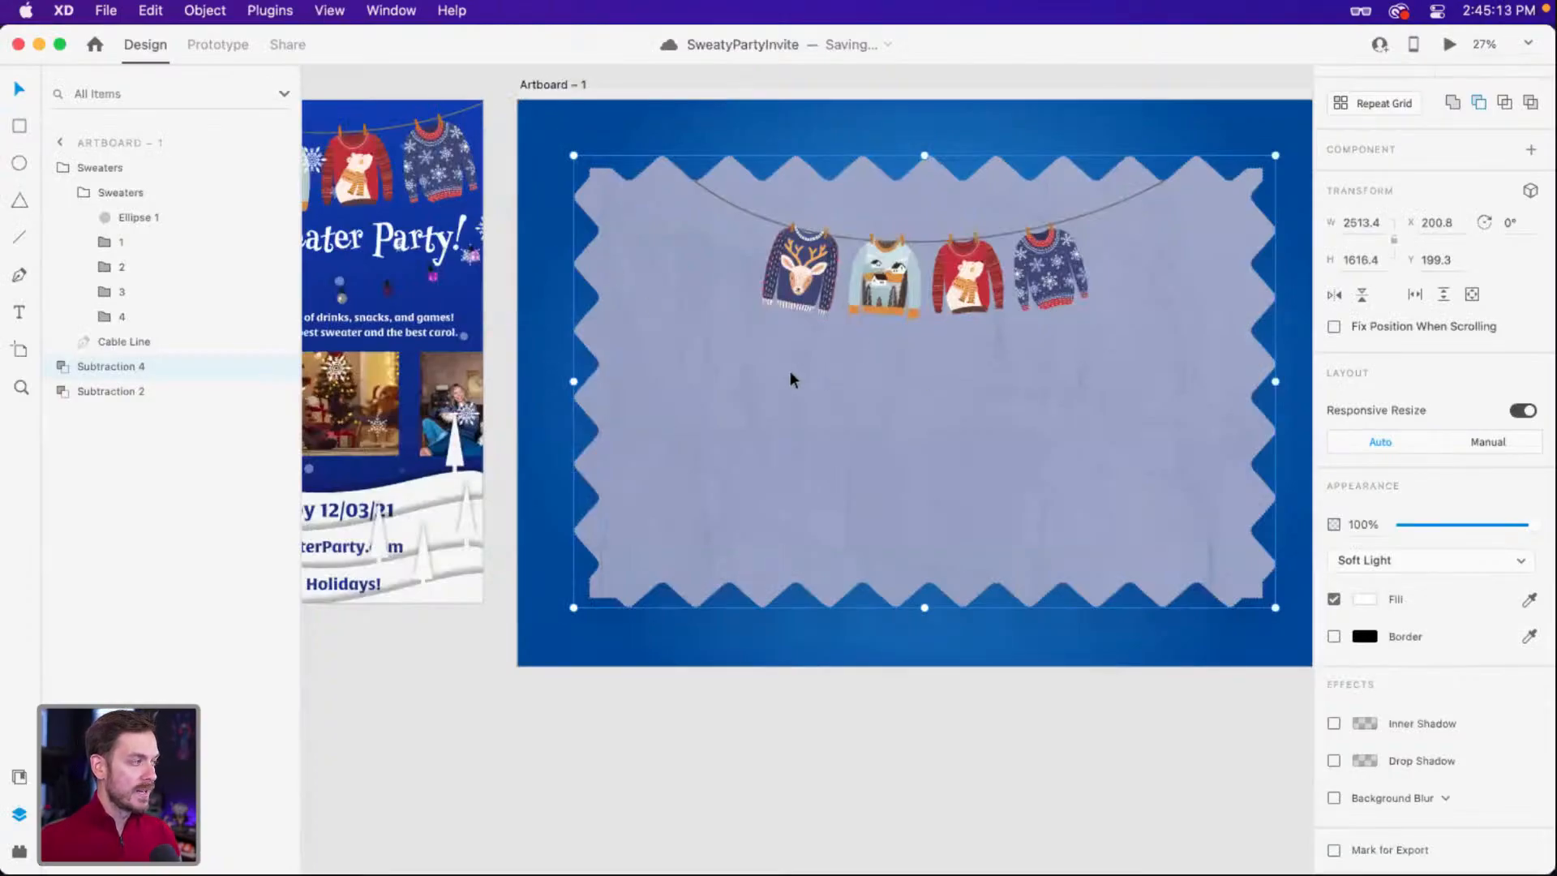
mouse_move(646, 215)
mouse_down()
mouse_move(925, 409)
mouse_move(1203, 529)
mouse_move(1205, 551)
mouse_up()
drag(1029, 399, 1031, 397)
drag(1193, 229, 1195, 227)
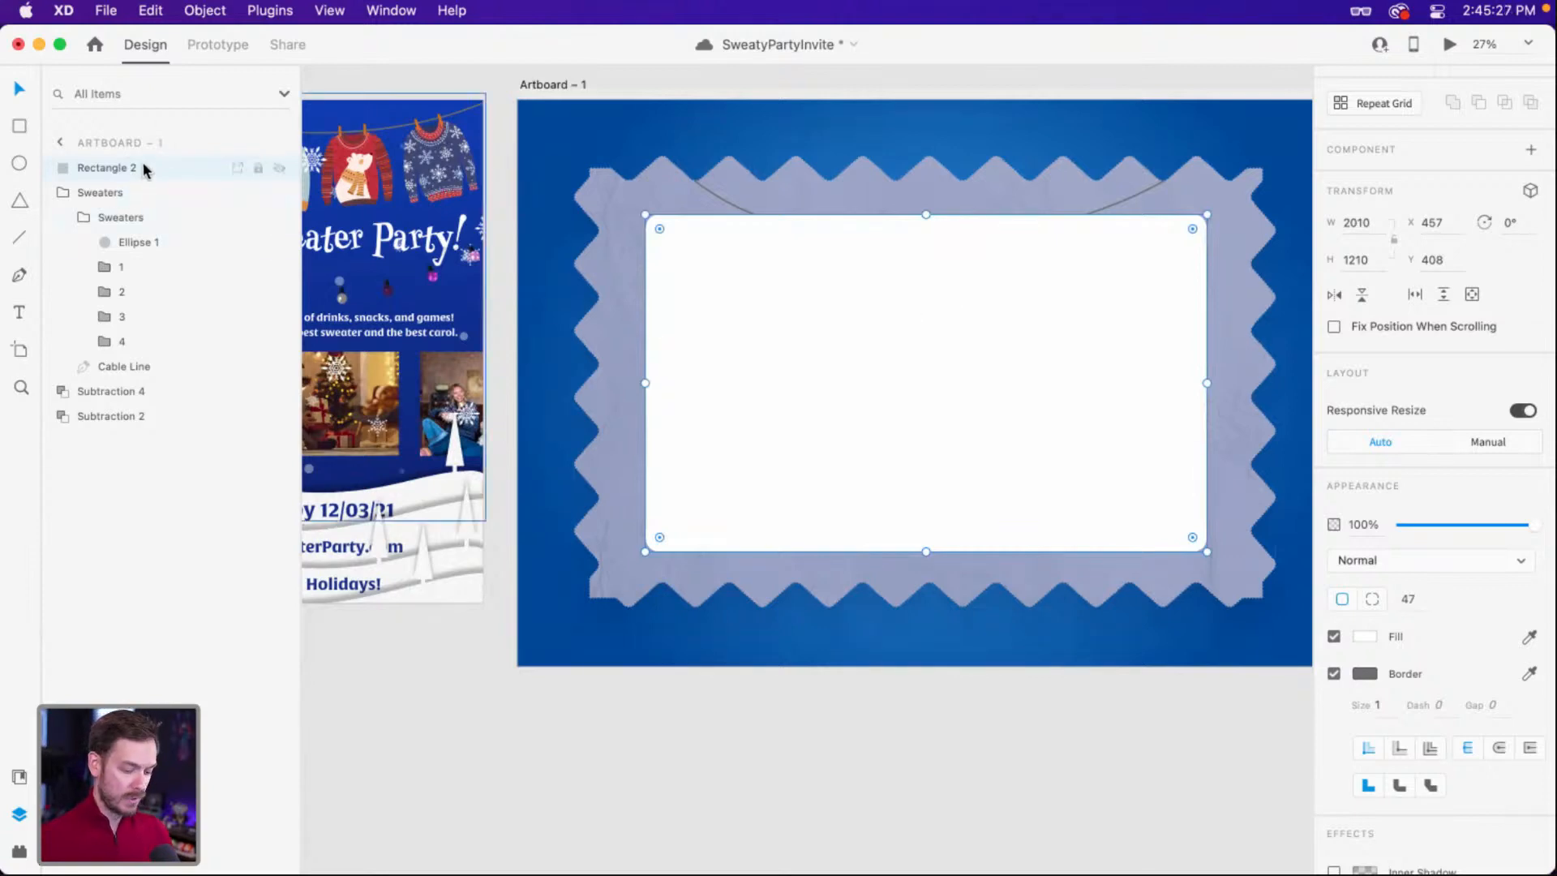
Send the rounded rectangle behind the Sweaters group, duplicate it and bring the copy above the group.
key(super+bracketleft)
key(super+d)
key(super+bracketright)
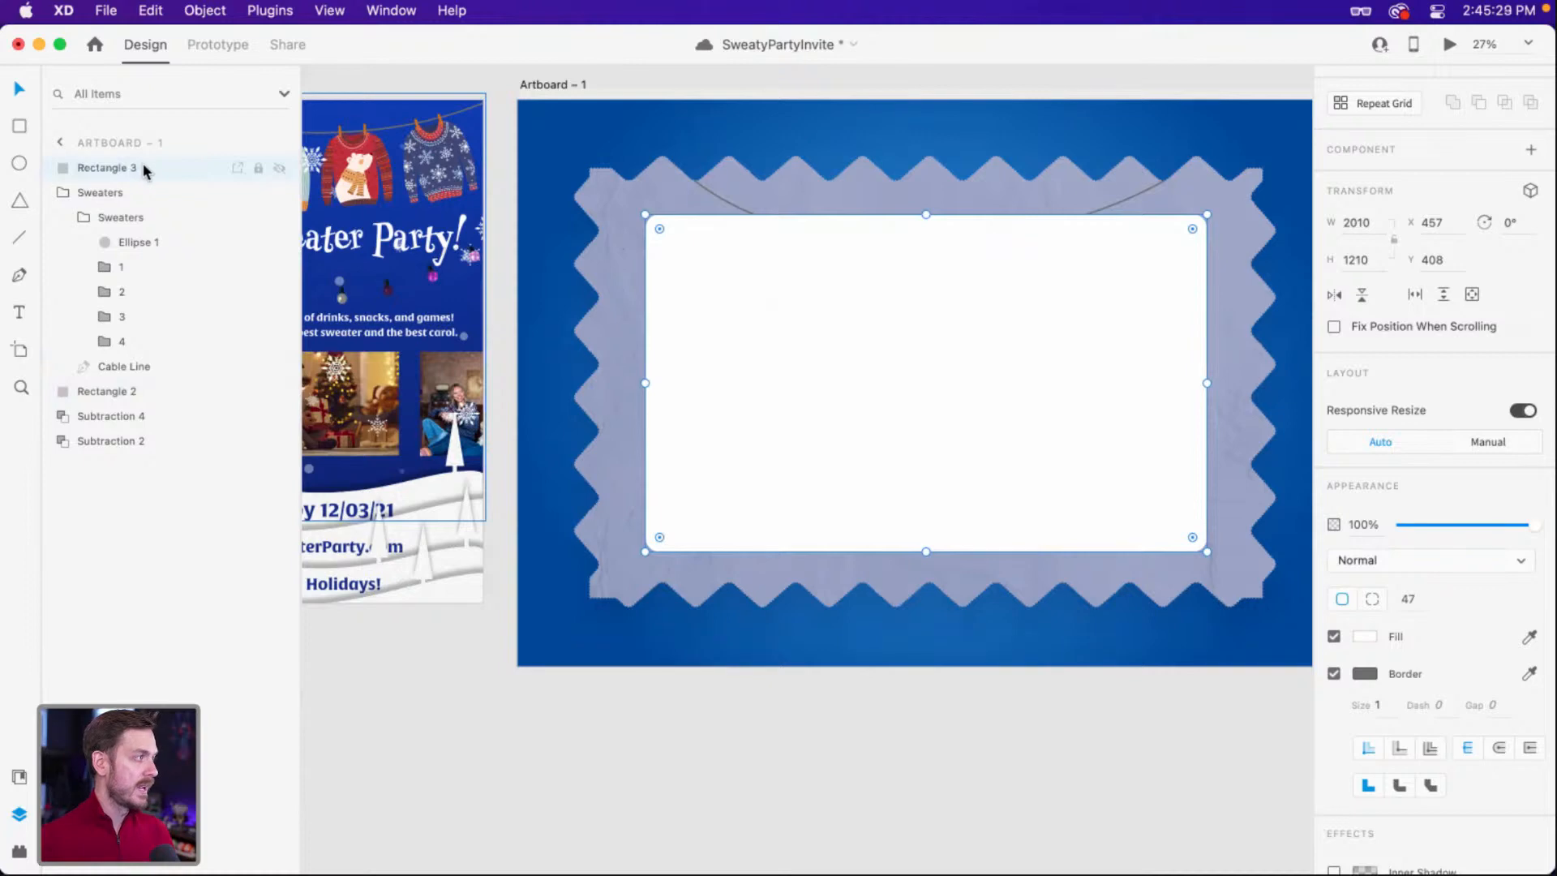
Mask the Sweaters group with the front copy of the rounded rectangle.
shift+click(138, 192)
click(204, 10)
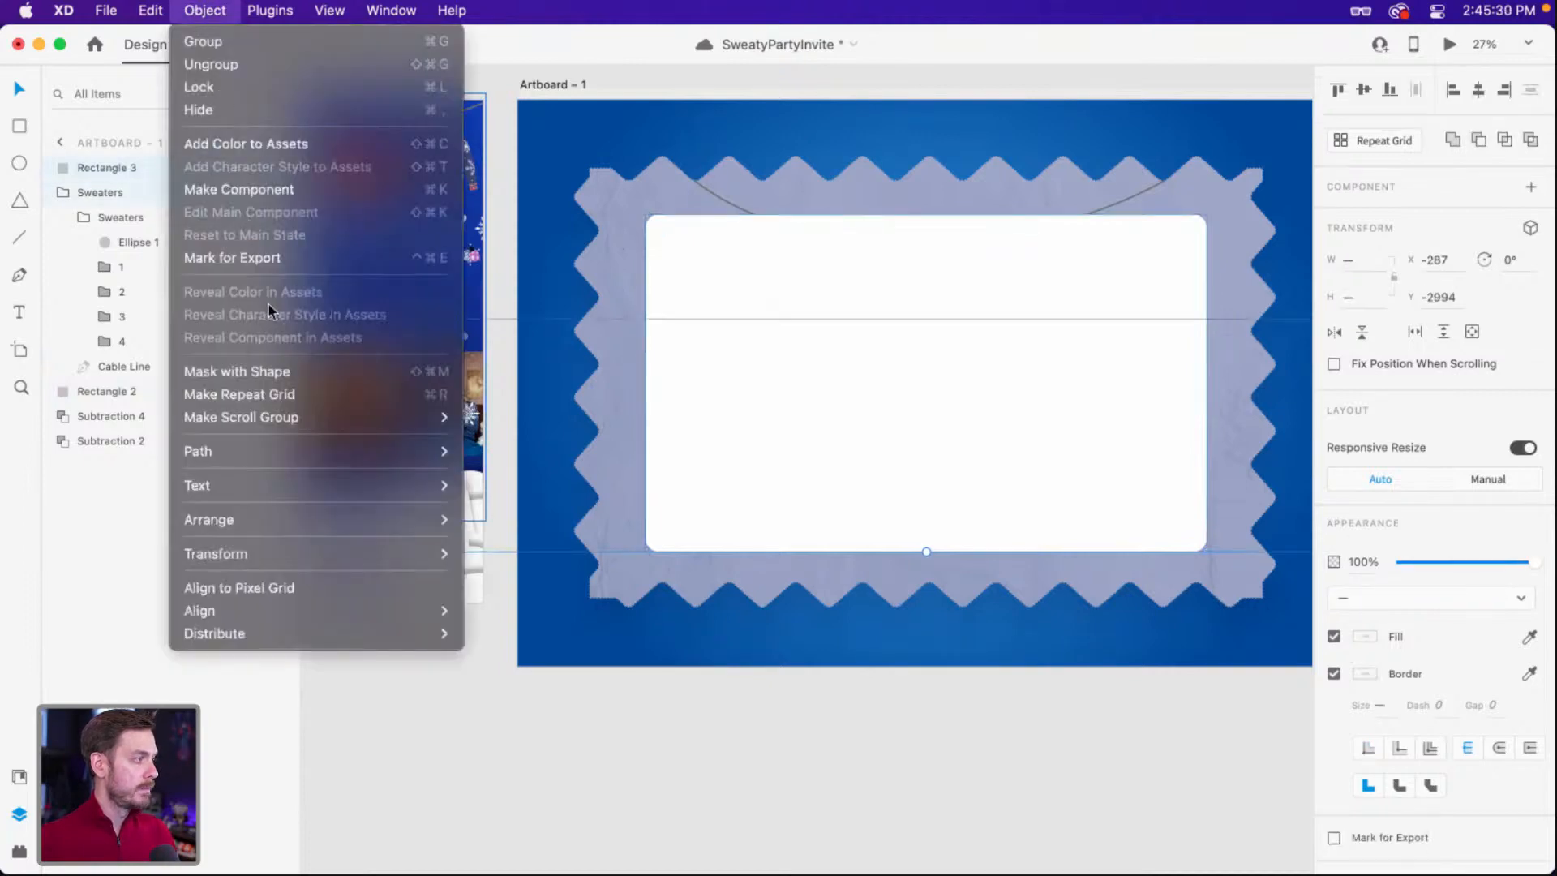
click(276, 372)
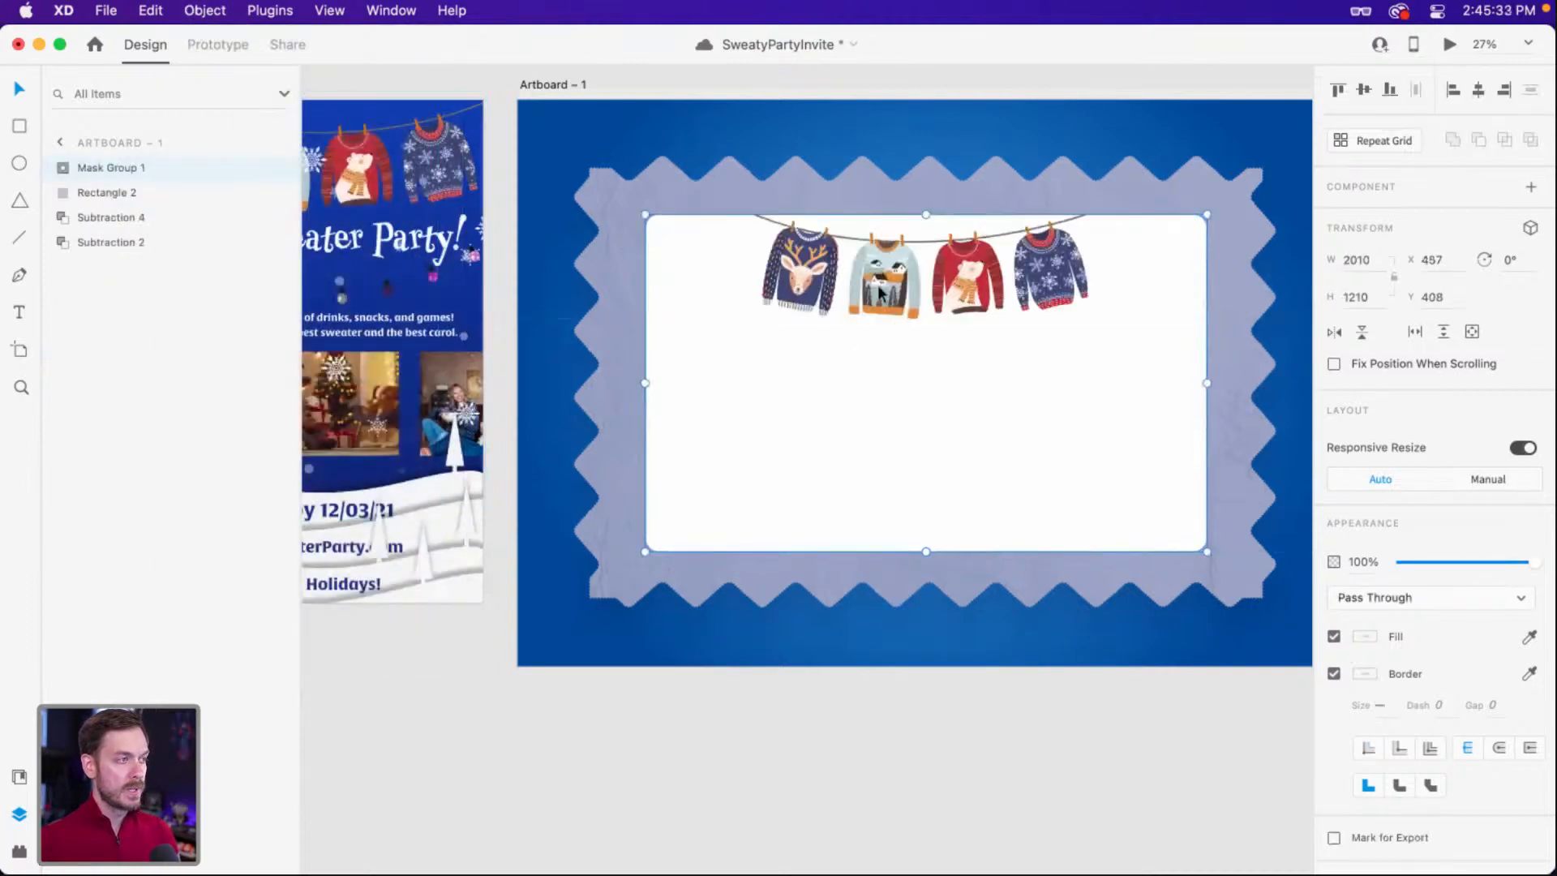
click(928, 120)
Change the lower zigzag card's fill to the light grey #EBEBEB.
click(615, 191)
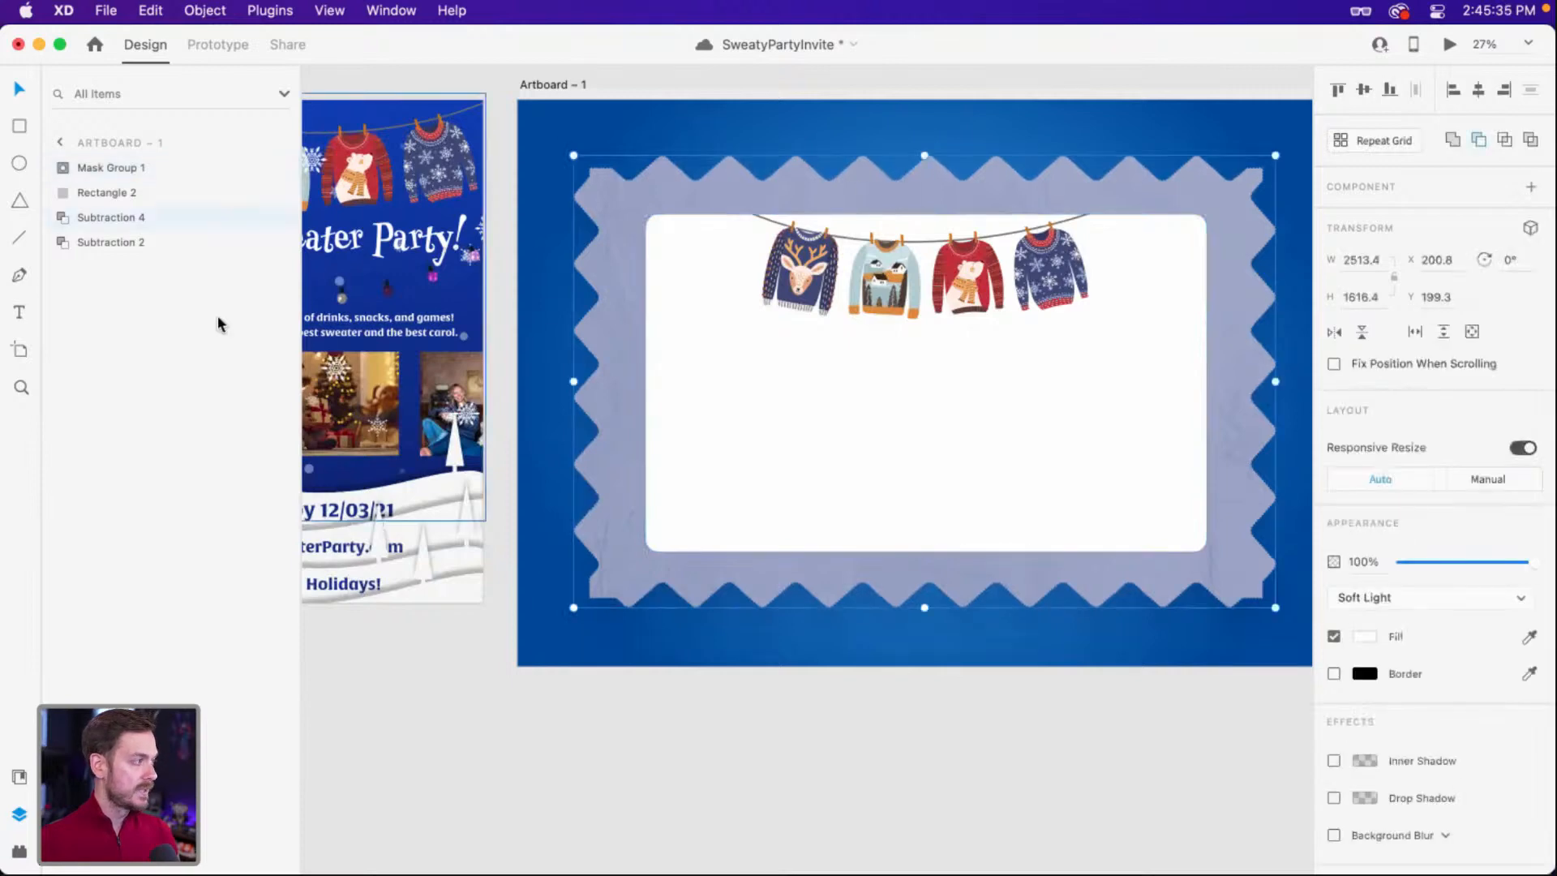
click(1391, 640)
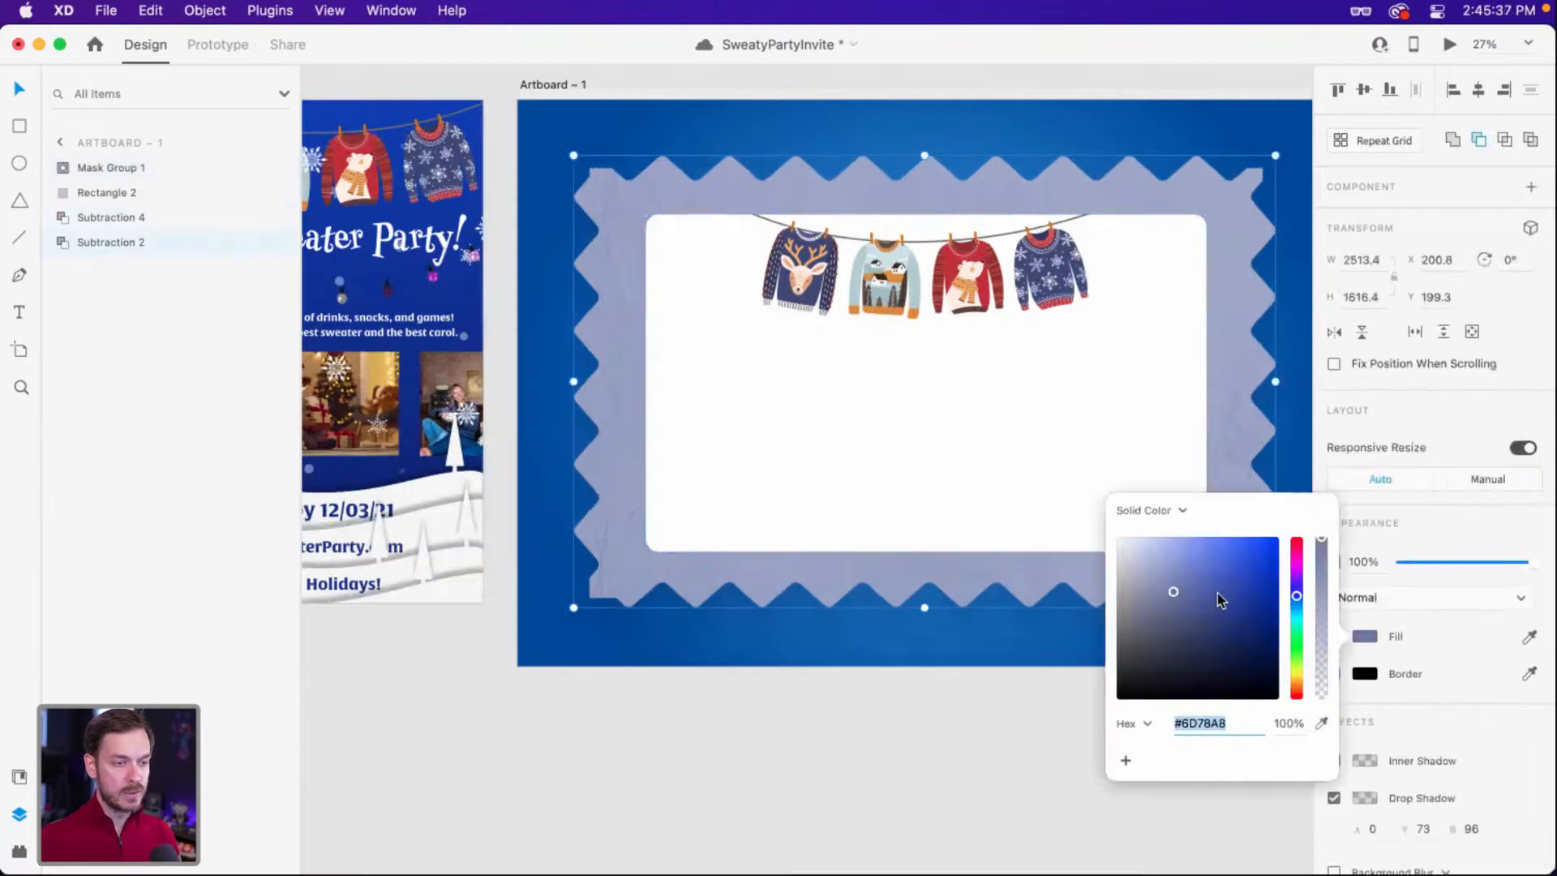
drag(1218, 592, 1106, 547)
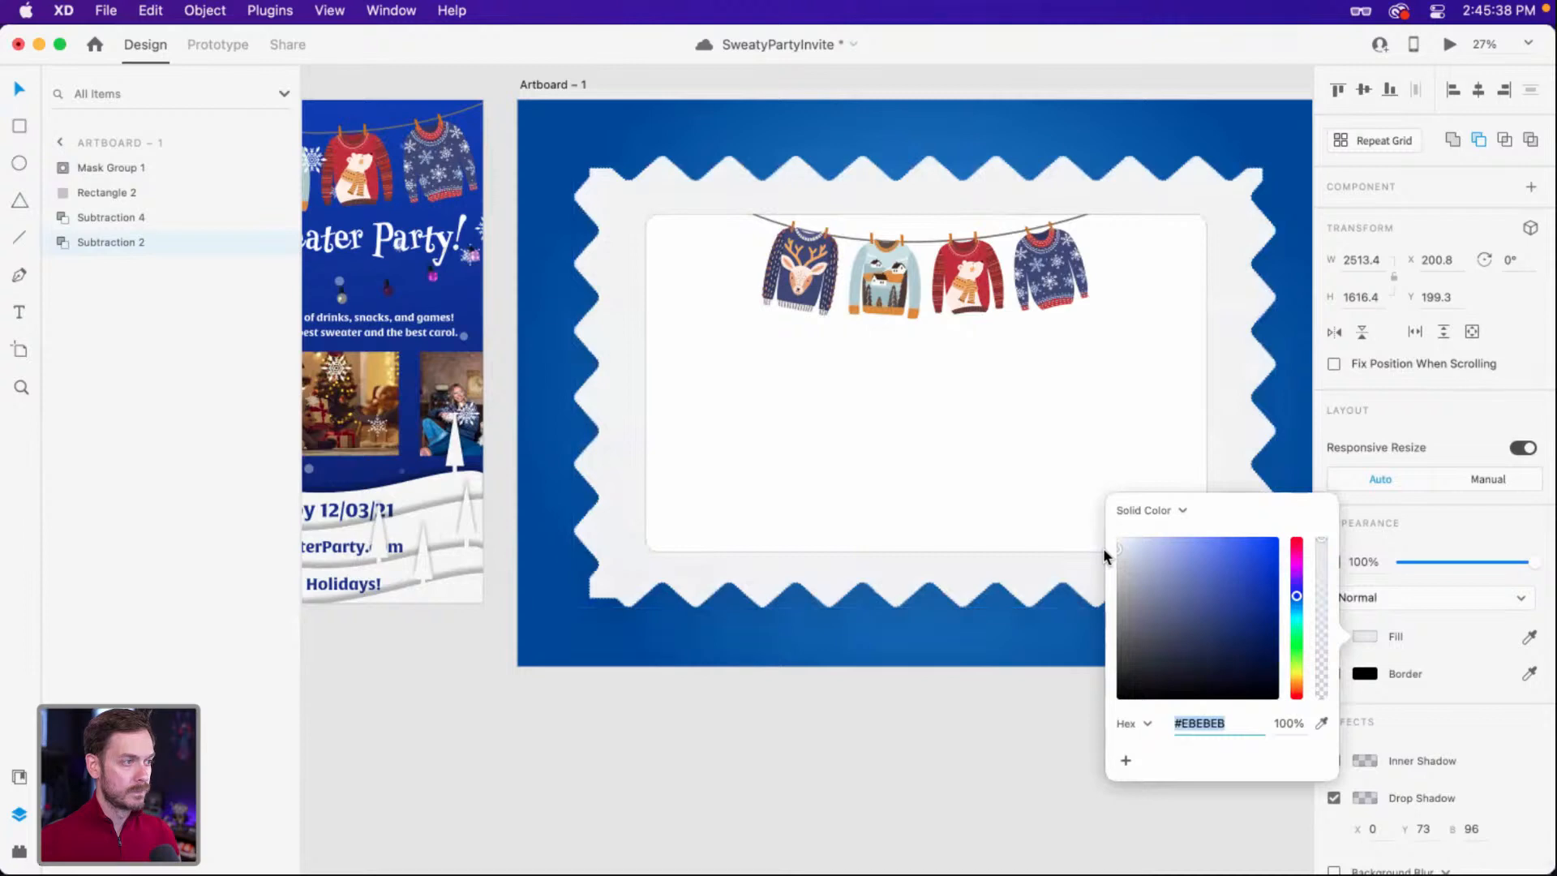
Copy the artboard's blue gradient appearance onto the white rounded rectangle behind the sweaters.
click(1001, 414)
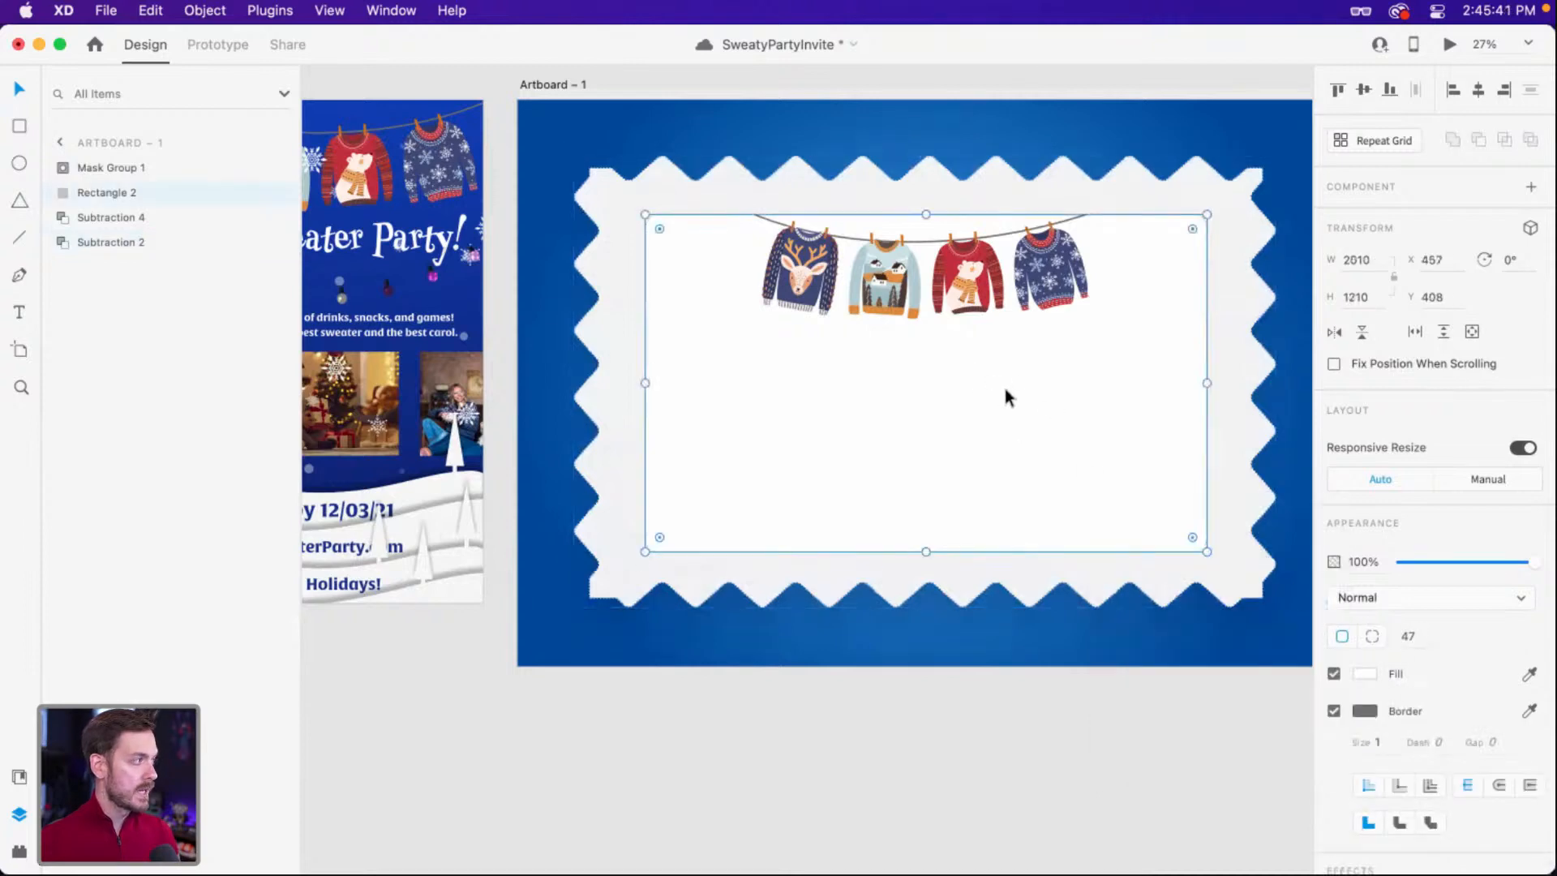
click(909, 622)
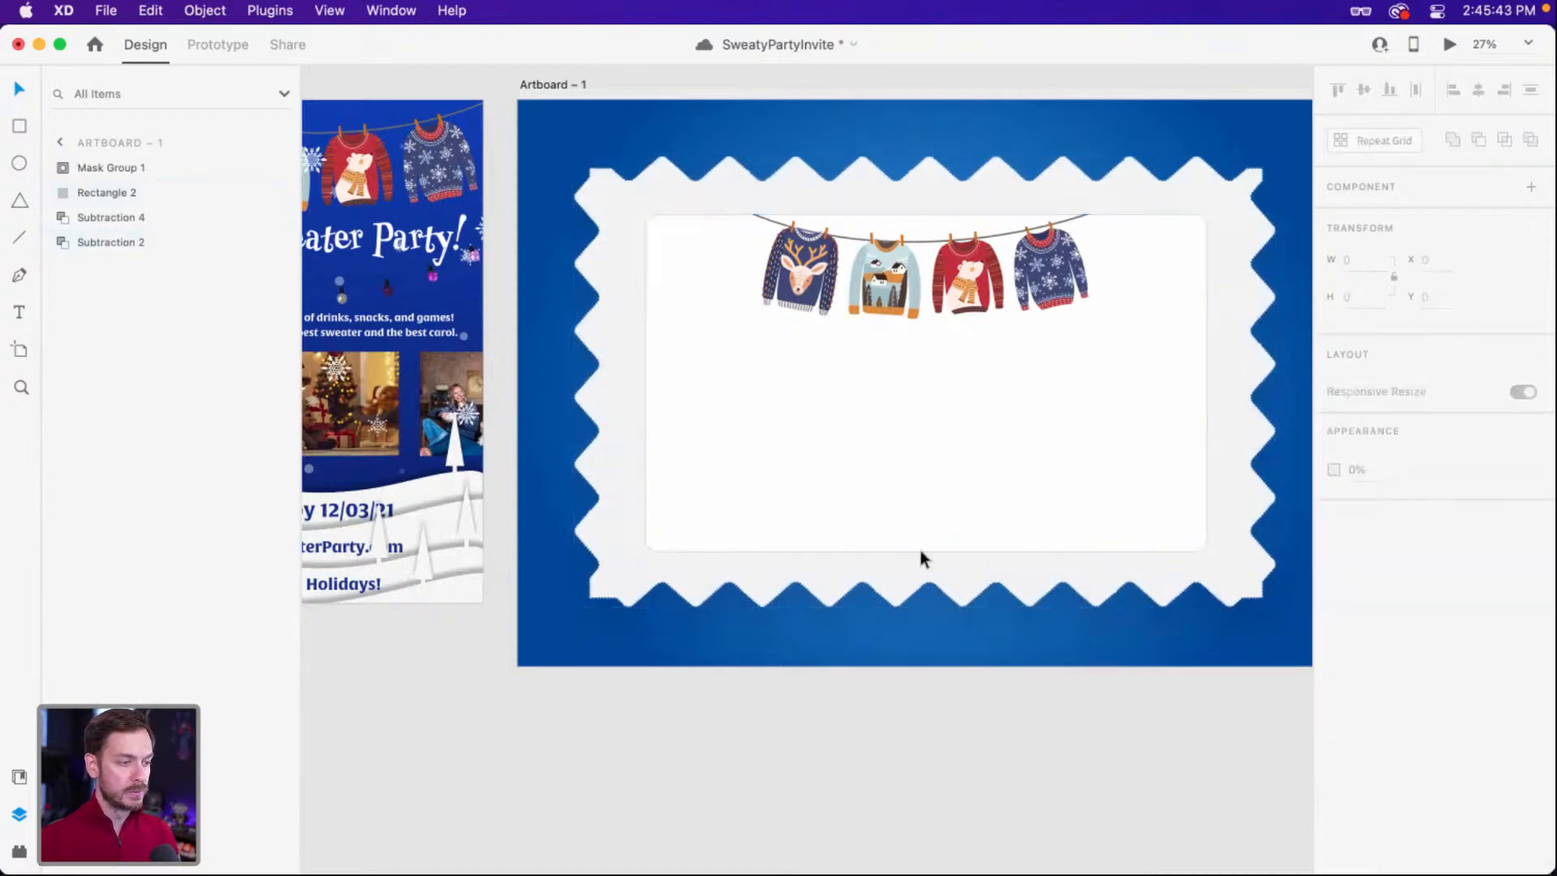
click(952, 412)
key(super+shift+v)
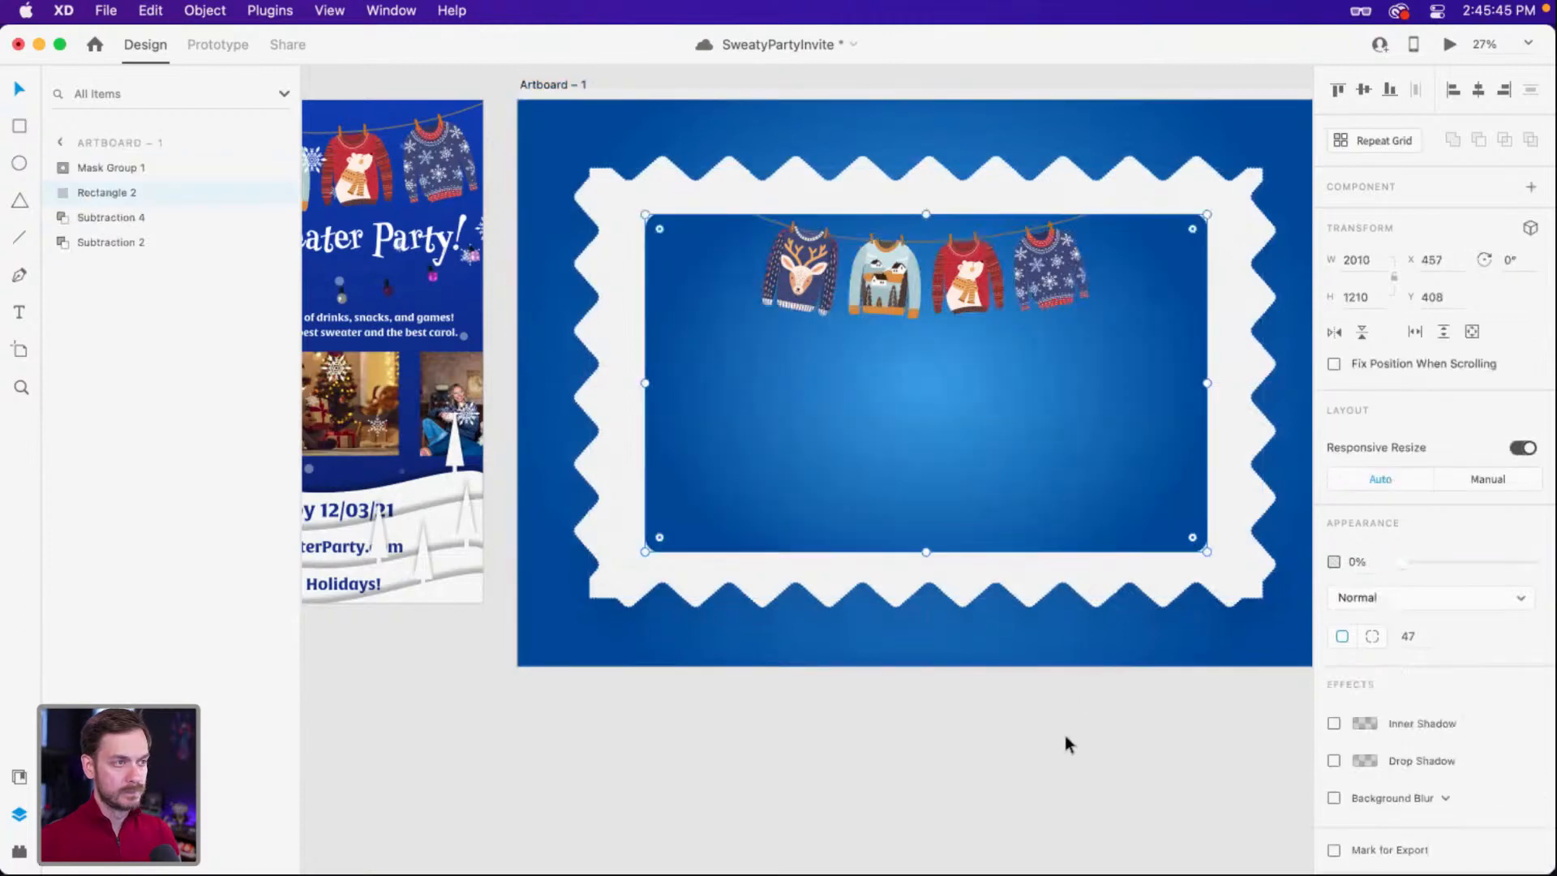
click(1064, 735)
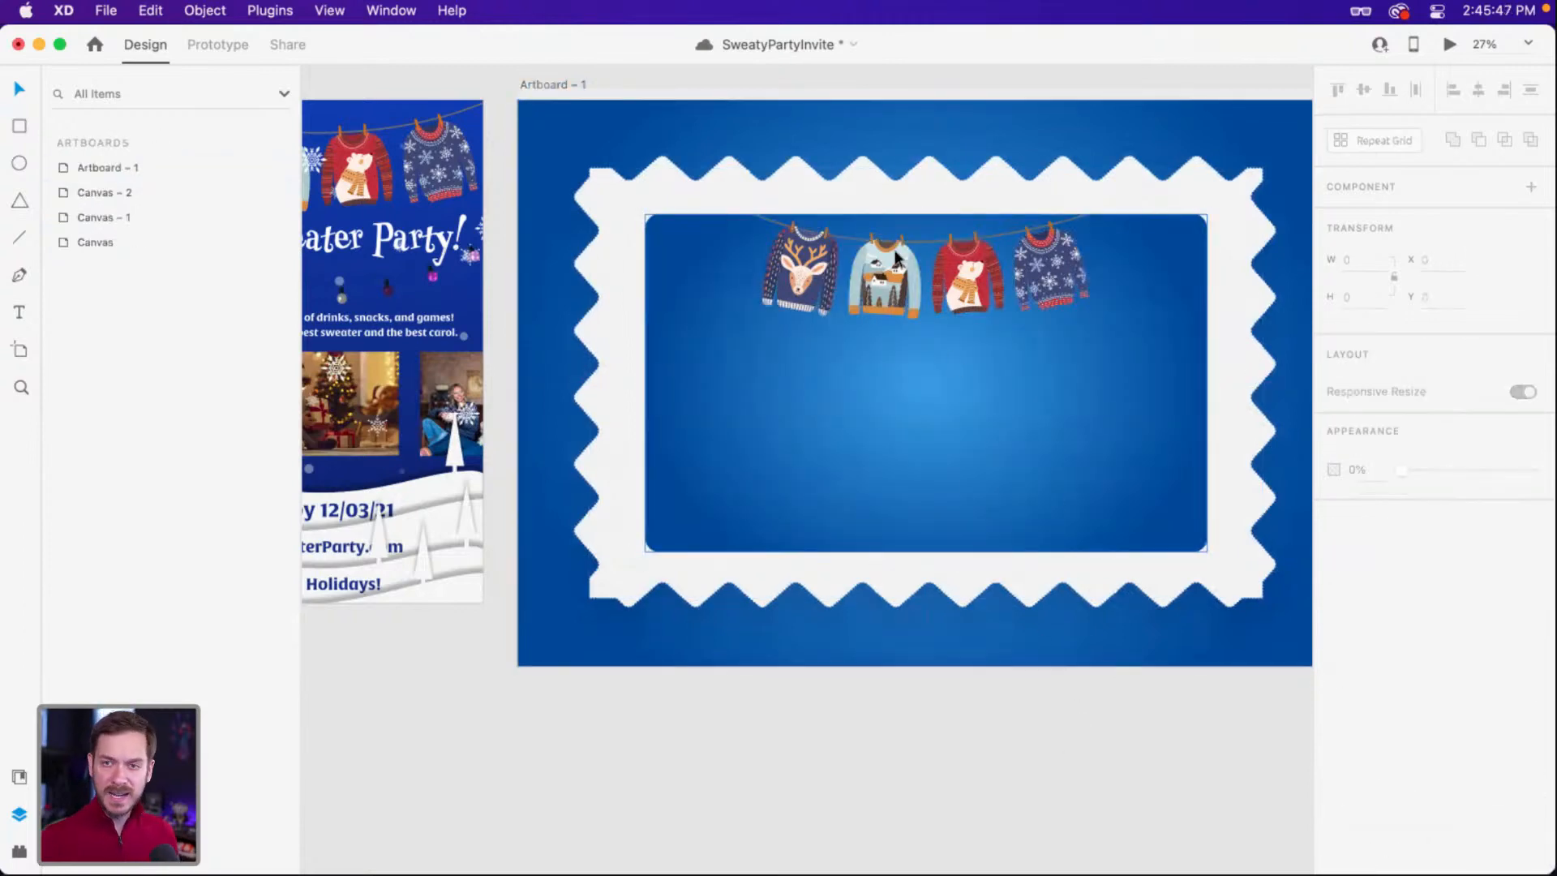
click(935, 376)
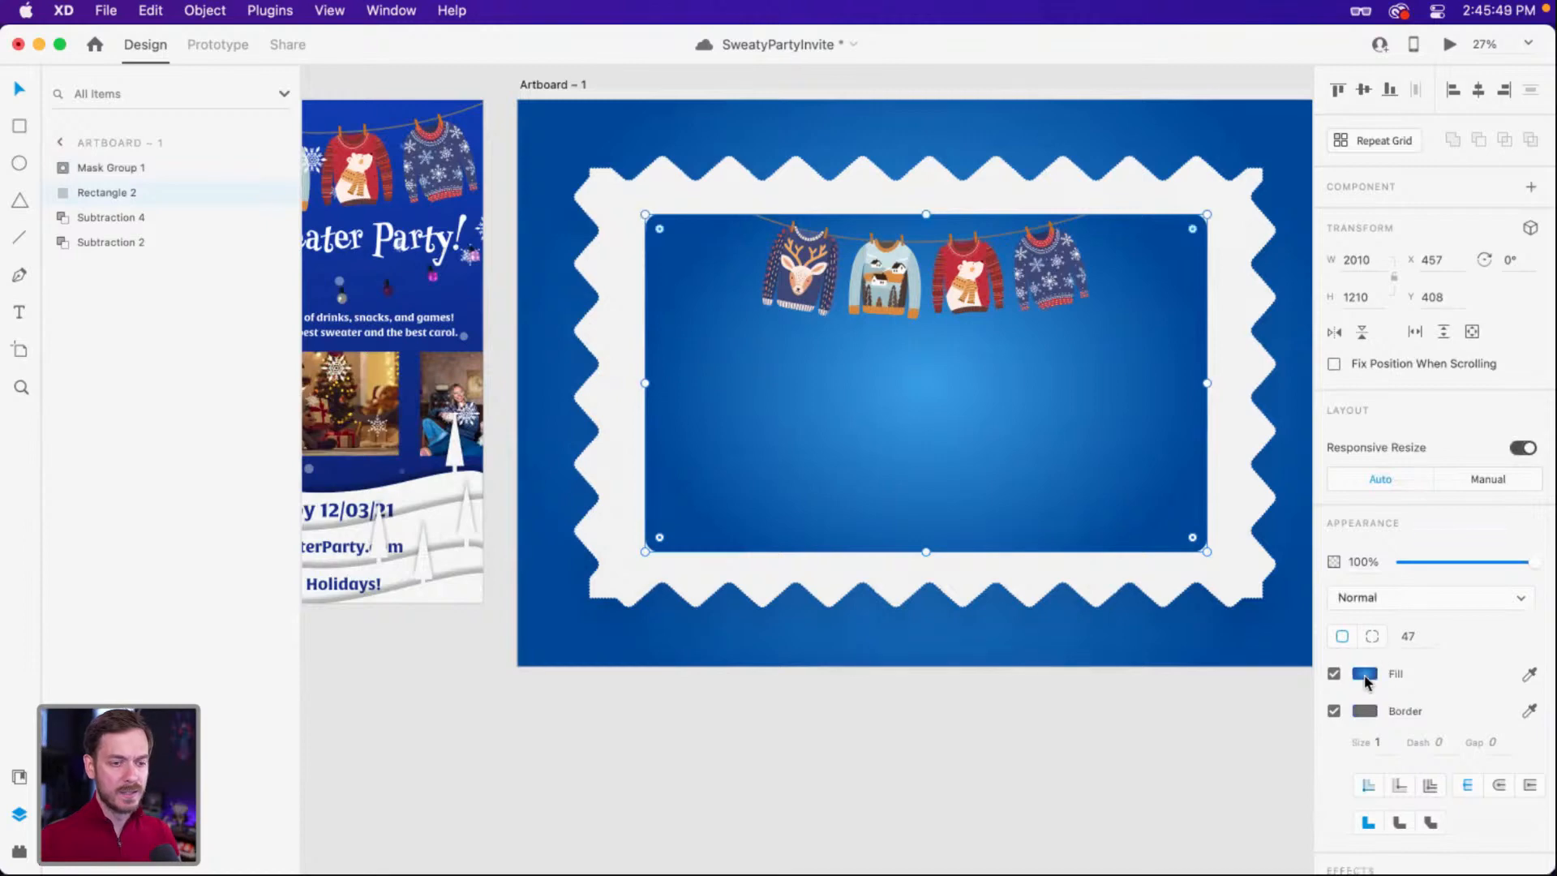
Replace the rounded panel's gradient fill with a solid, slightly darker medium blue.
click(1365, 673)
click(1167, 516)
click(1135, 497)
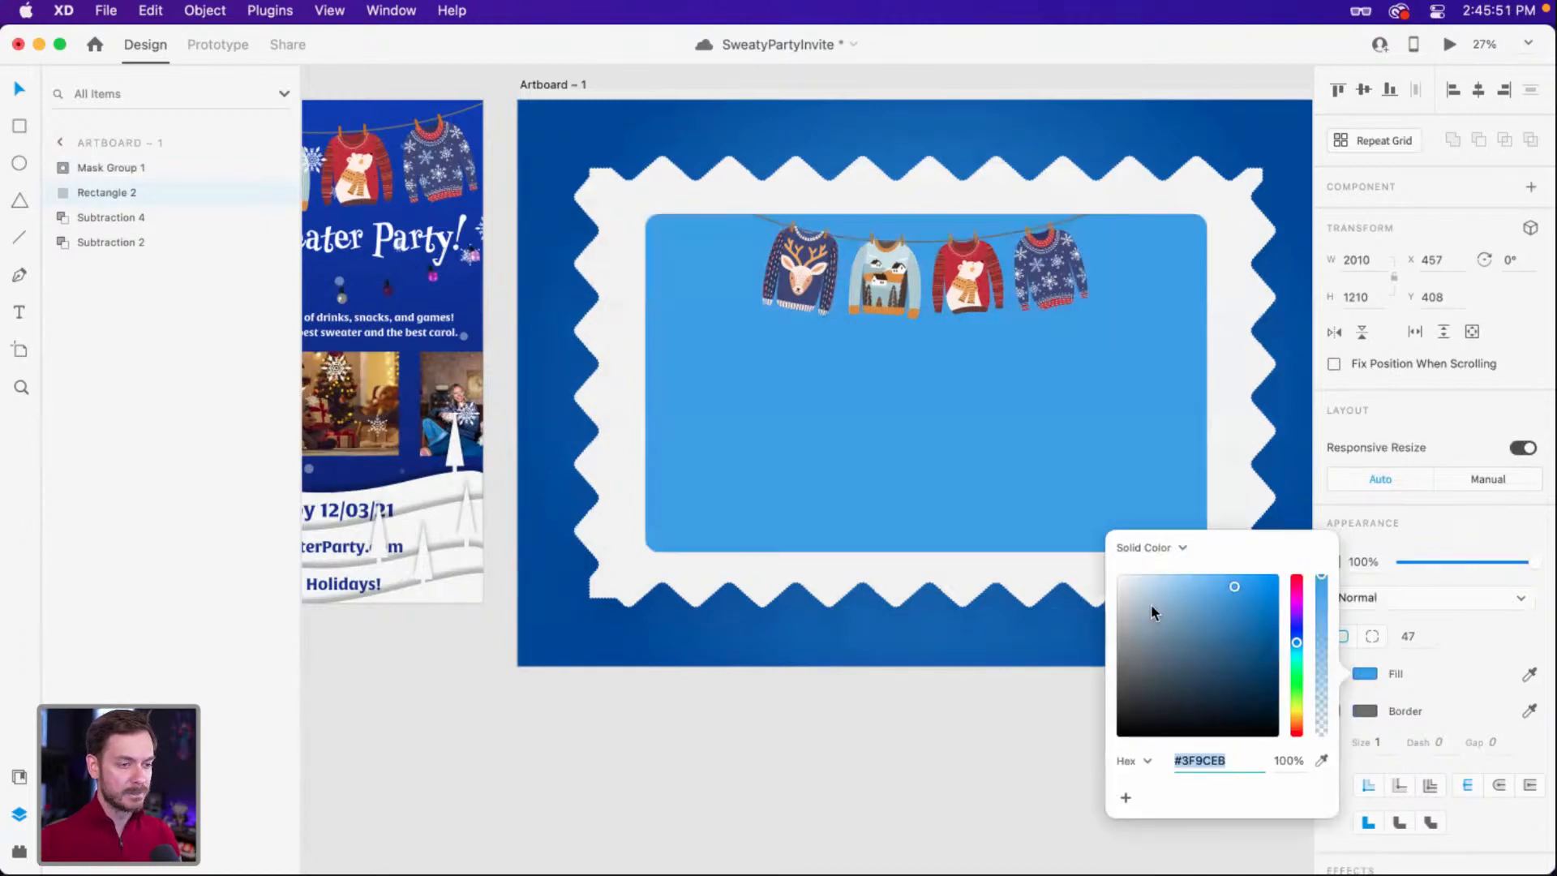
mouse_move(1151, 603)
mouse_down()
mouse_move(1232, 608)
mouse_move(1257, 630)
mouse_up()
Copy the 86268-snowman animation from the Canvas – 1 artboard.
click(949, 255)
mouse_move(1062, 283)
mouse_down()
mouse_move(1028, 311)
mouse_move(1064, 299)
mouse_up()
scroll(634, 324, down, 2)
drag(634, 324, 866, 284)
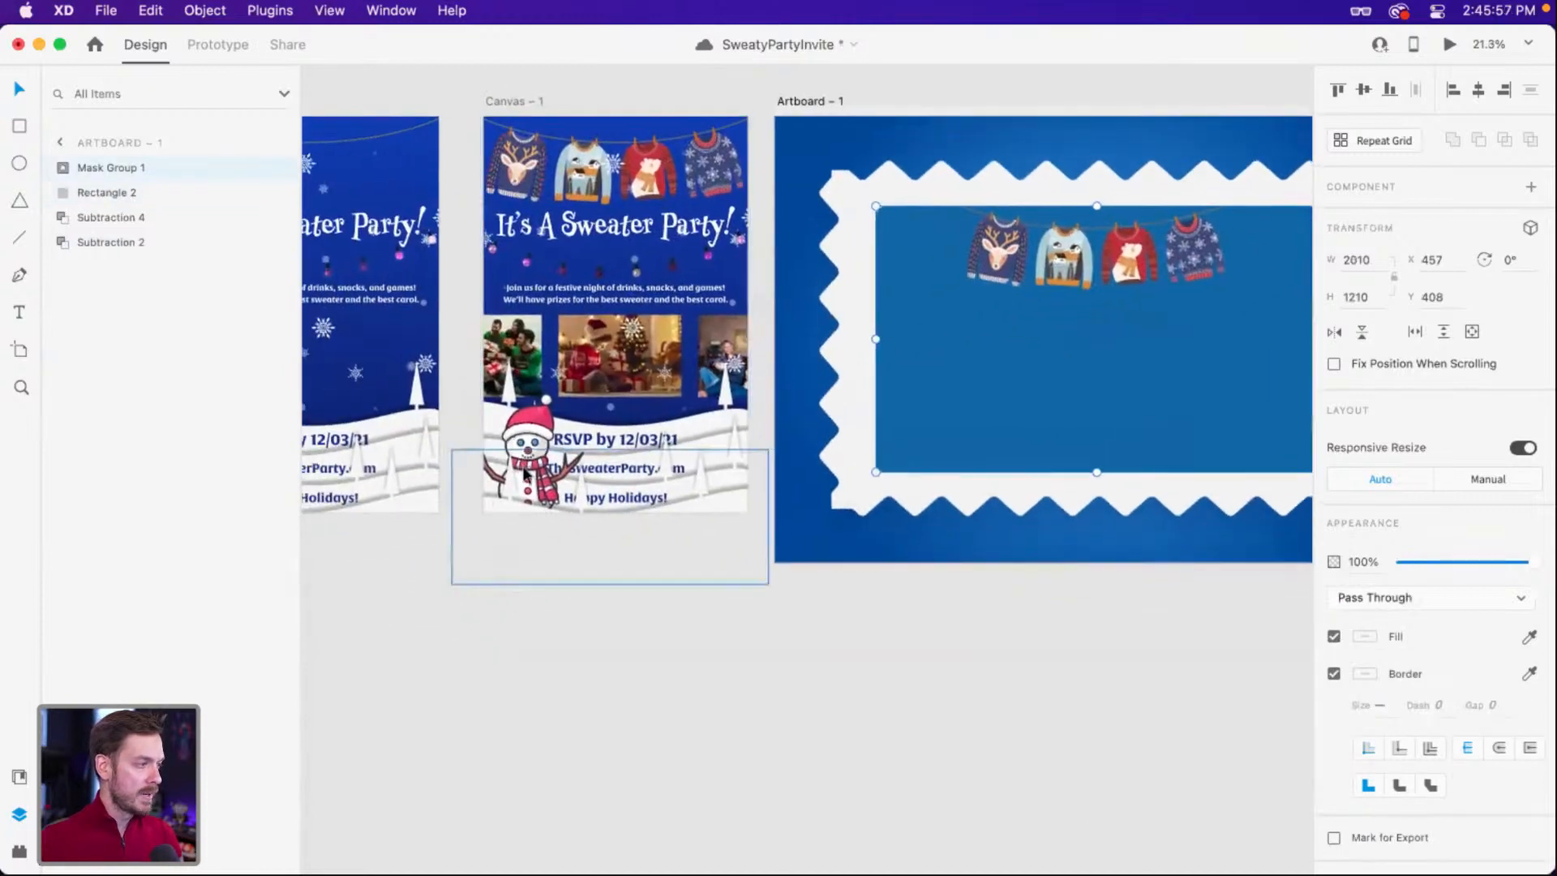
click(525, 475)
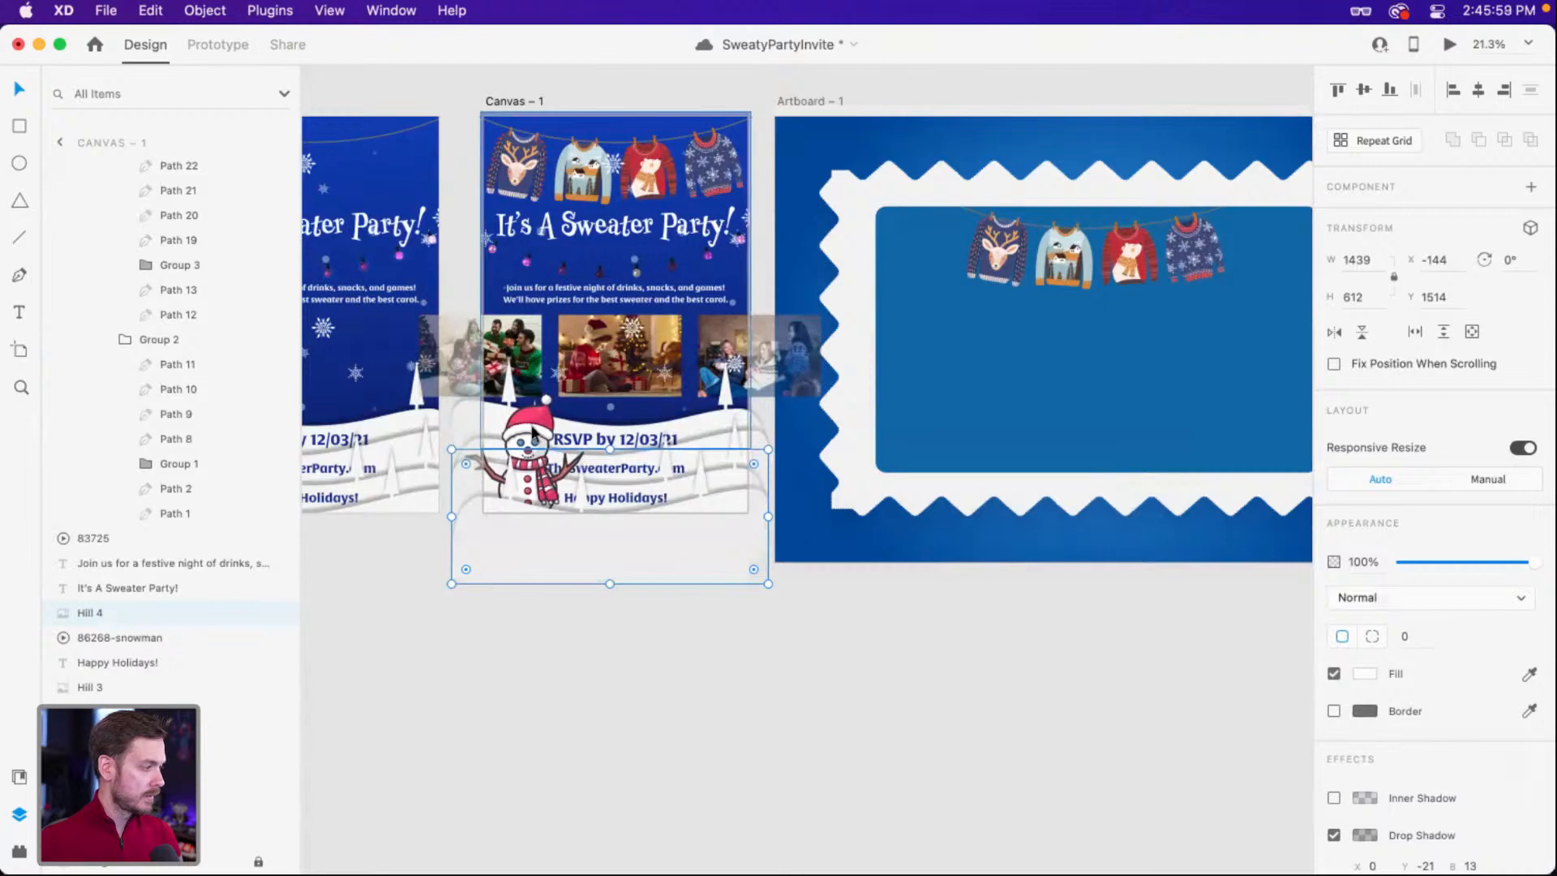
click(222, 632)
Paste the snowman into Mask Group 1 on Artboard – 1 and place it in the blue panel's lower-left corner.
click(1142, 385)
scroll(1014, 390, right, 3)
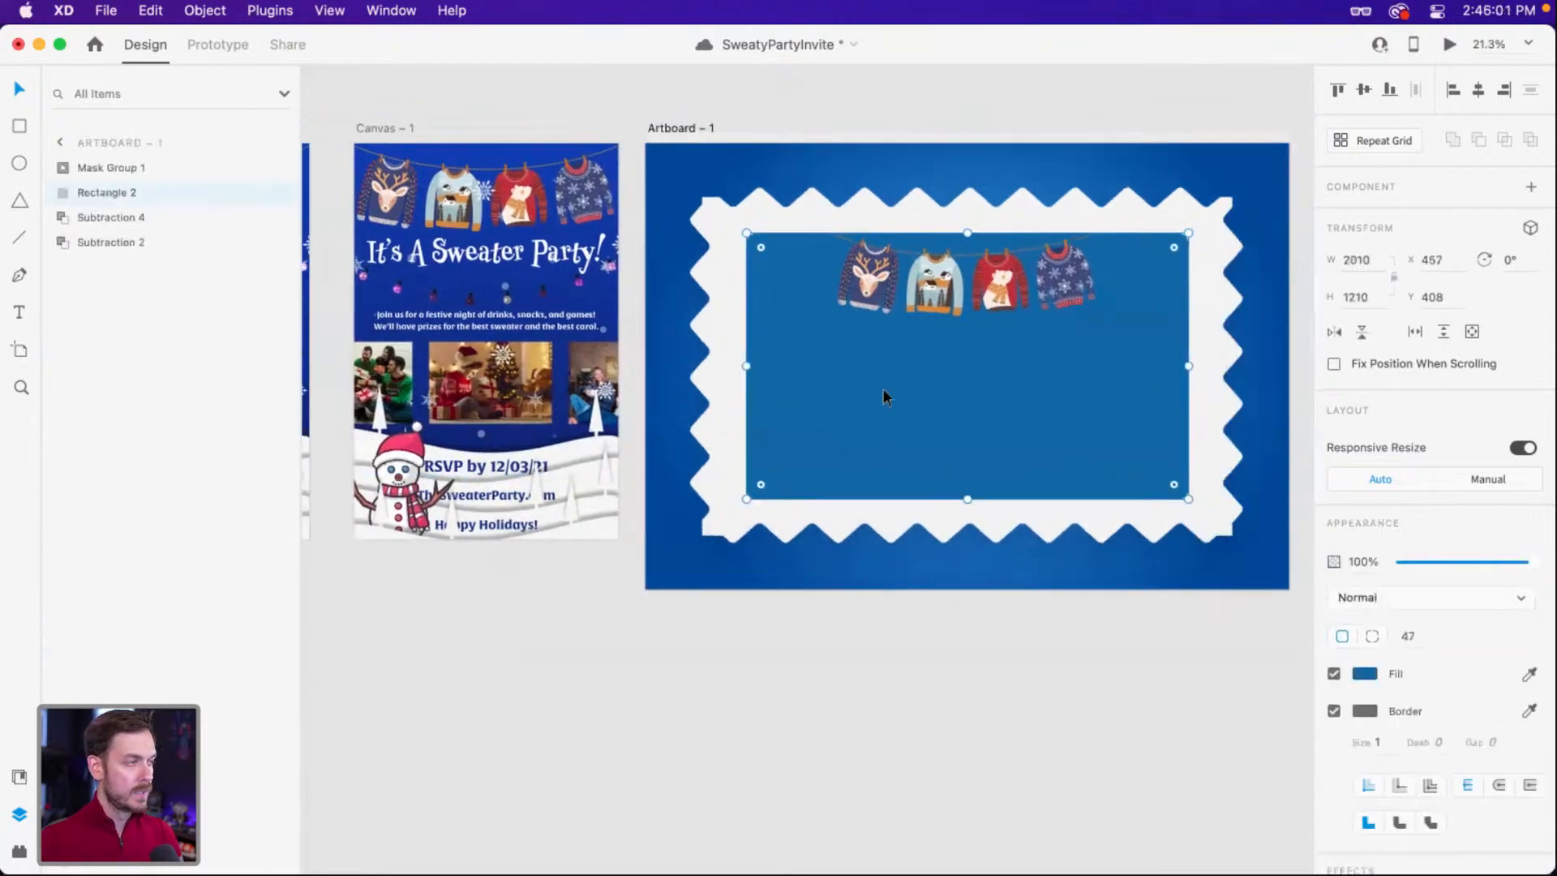
scroll(854, 383, up, 3)
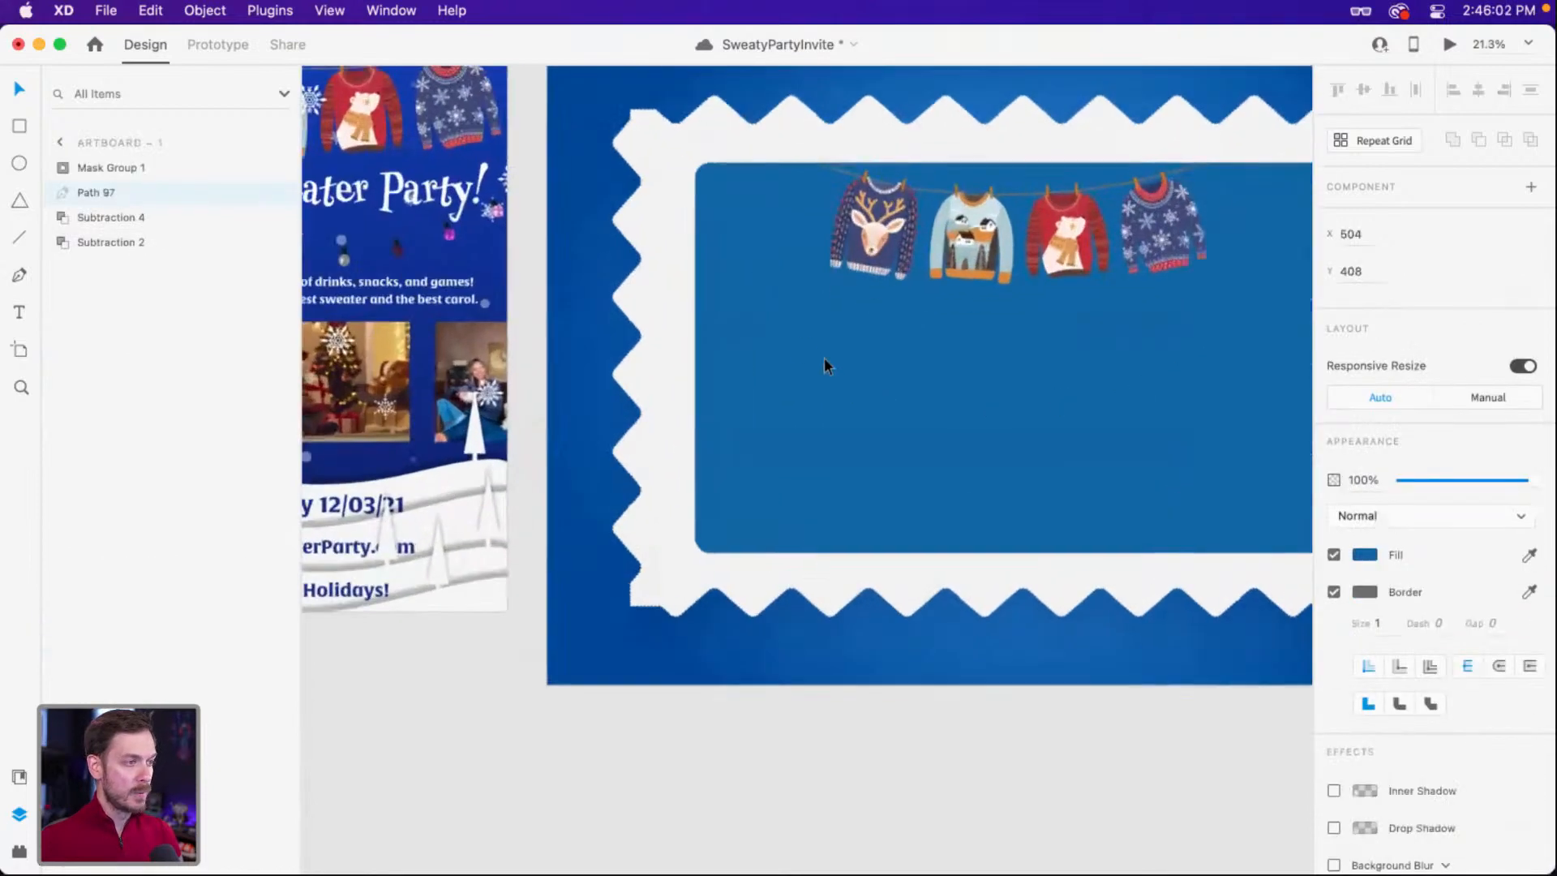
click(64, 168)
click(133, 193)
key(super+v)
drag(613, 622, 800, 577)
Collapse the Glow, Video and Bulbs groups on Canvas – 1 and copy the 83725 snowflake animation.
click(500, 182)
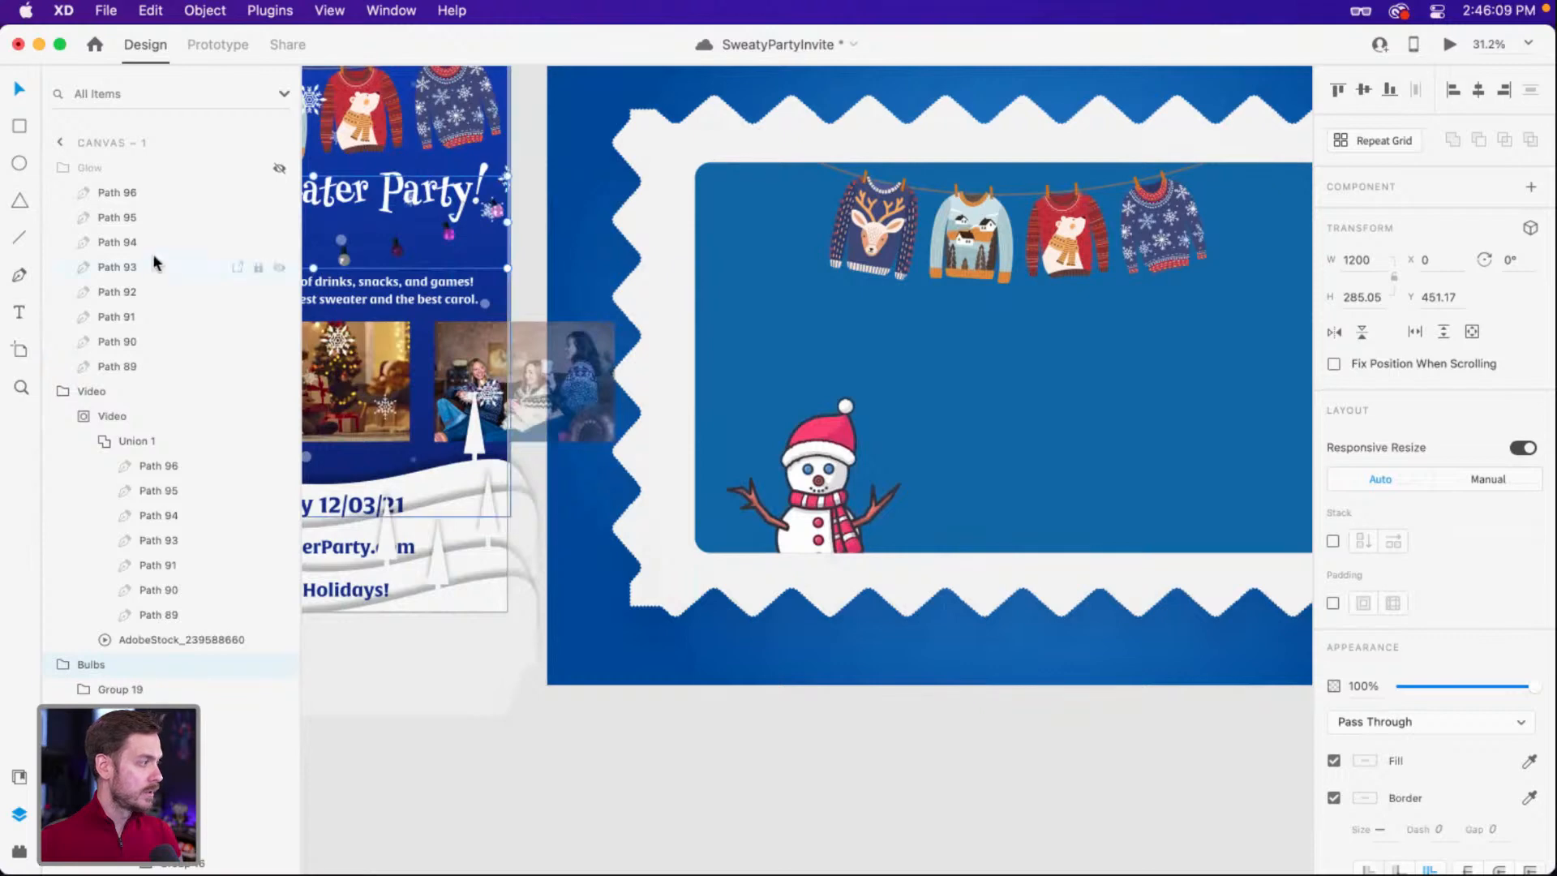
scroll(143, 243, down, 4)
scroll(106, 260, up, 4)
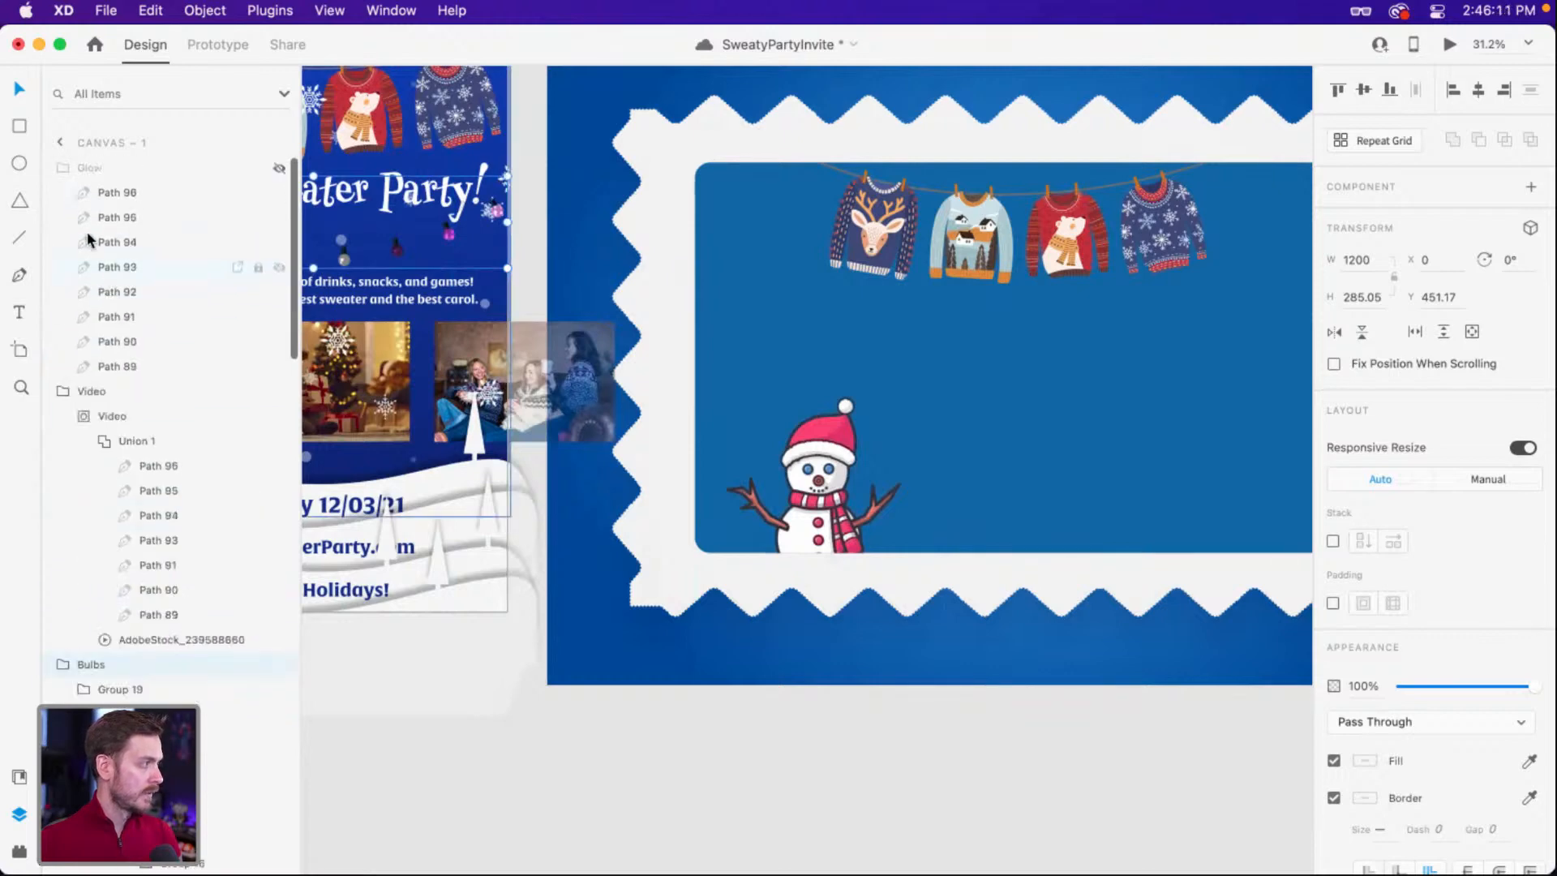
click(64, 167)
click(64, 192)
click(65, 217)
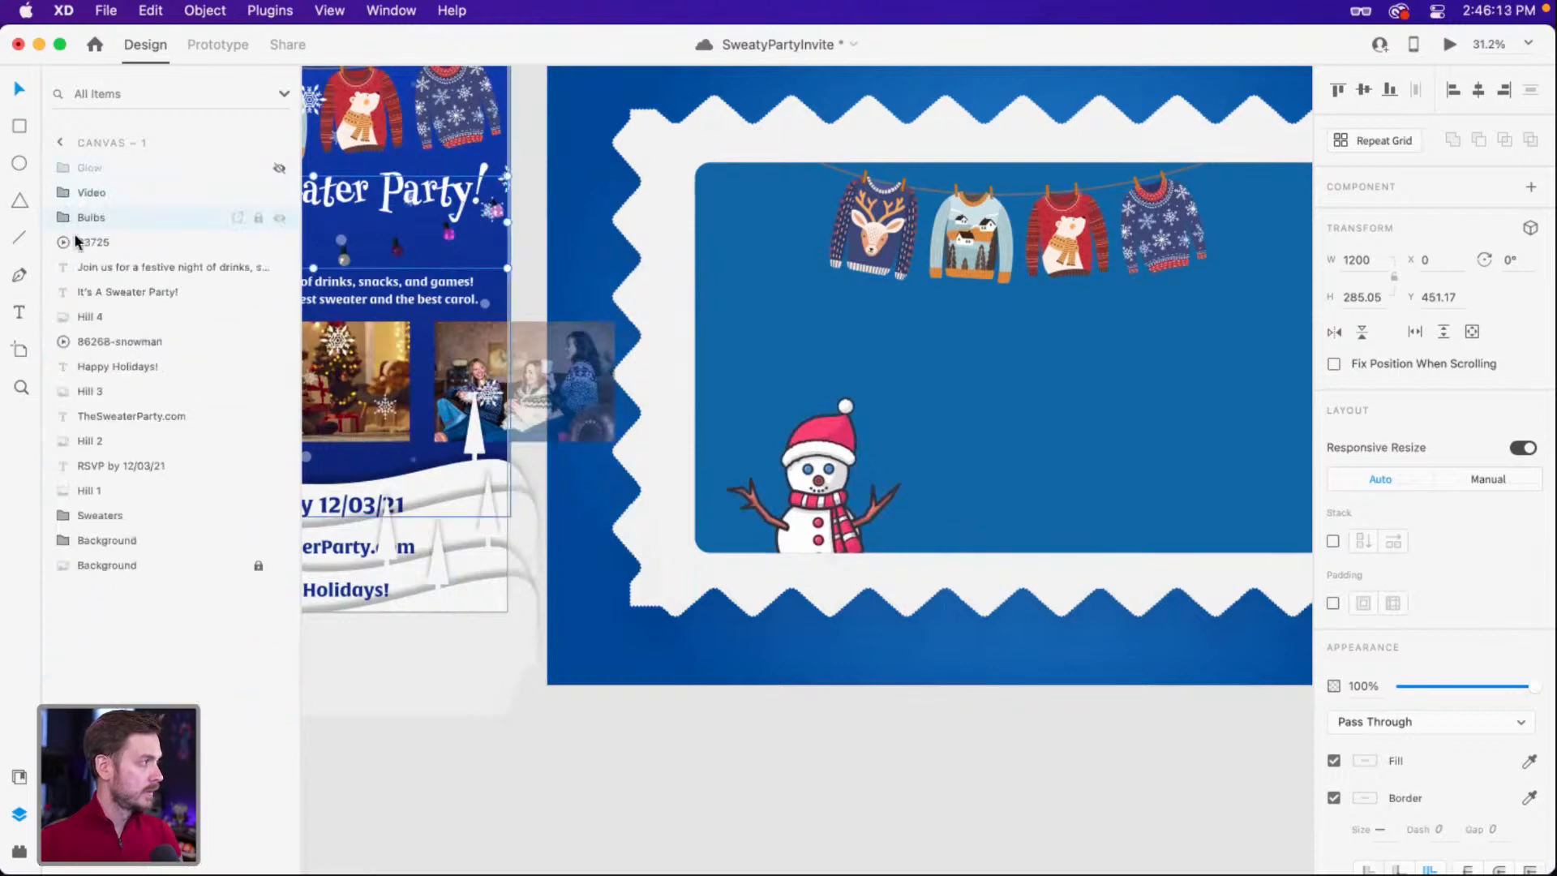
click(118, 242)
Paste the snowflake animation above the snowman in Mask Group 1 and centre it over the blue panel.
click(1110, 352)
scroll(917, 358, right, 3)
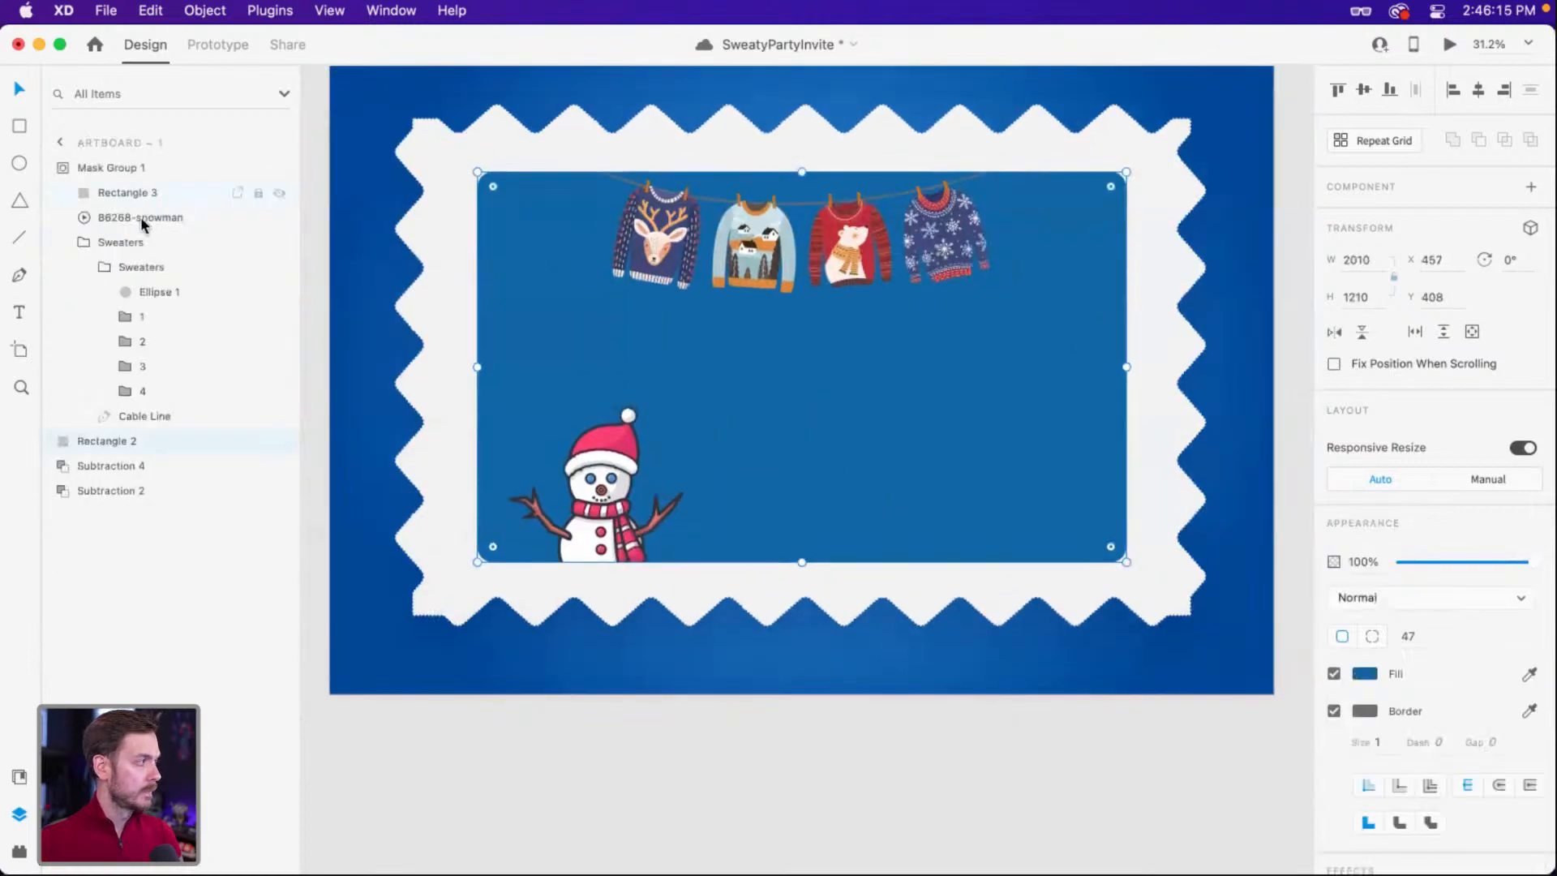
click(143, 217)
key(super+v)
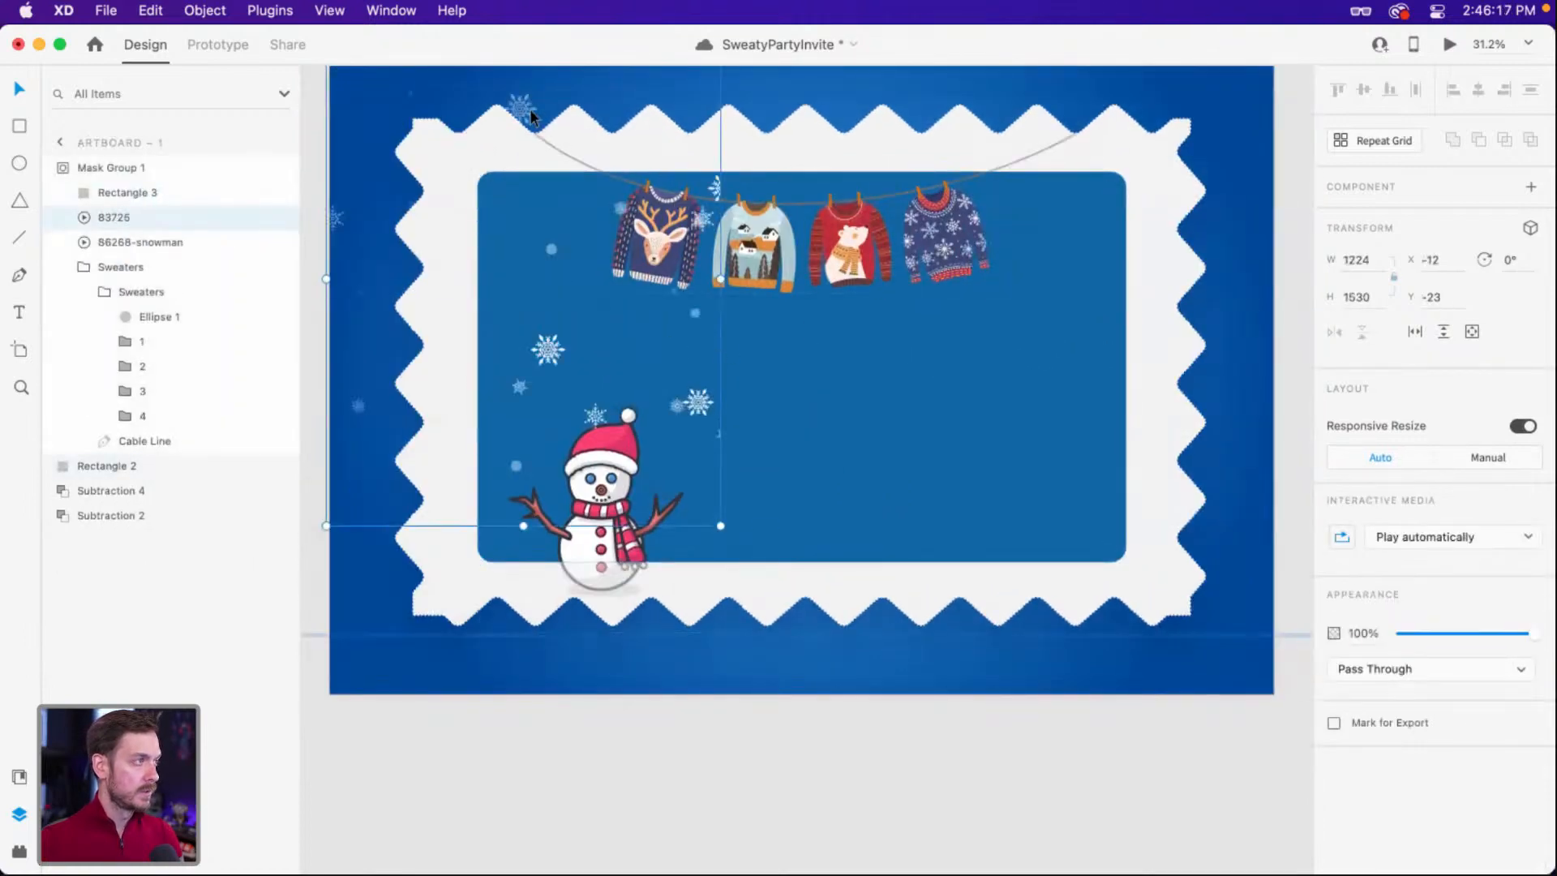
drag(644, 149, 918, 240)
Enlarge the snowflake animation to 2010 × 2512 to match the panel's width, and preview the artboard.
scroll(795, 216, down, 3)
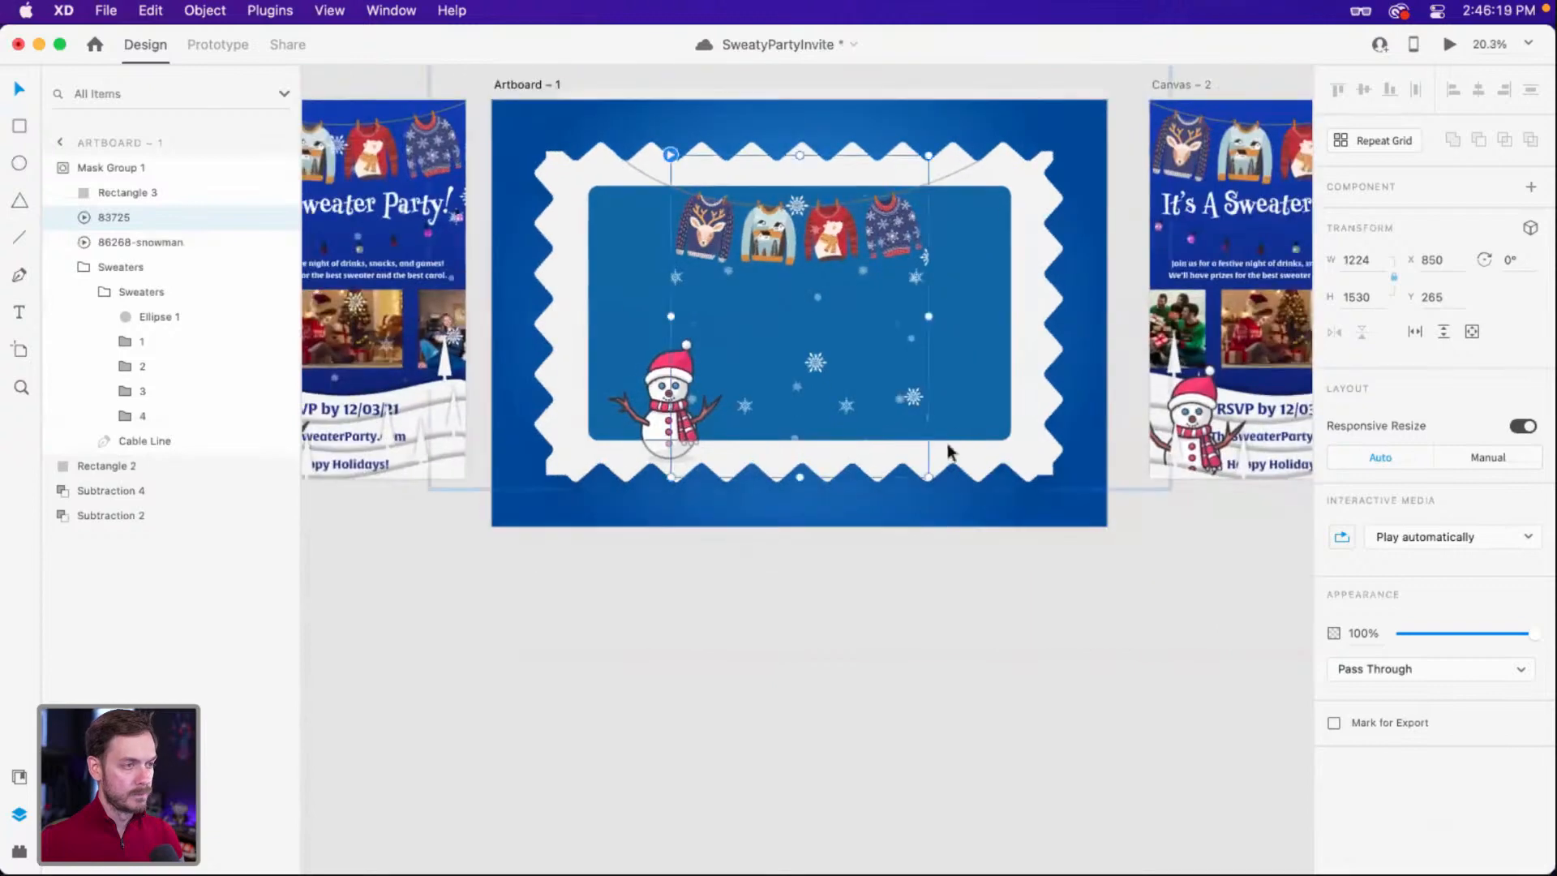
drag(927, 477, 1012, 580)
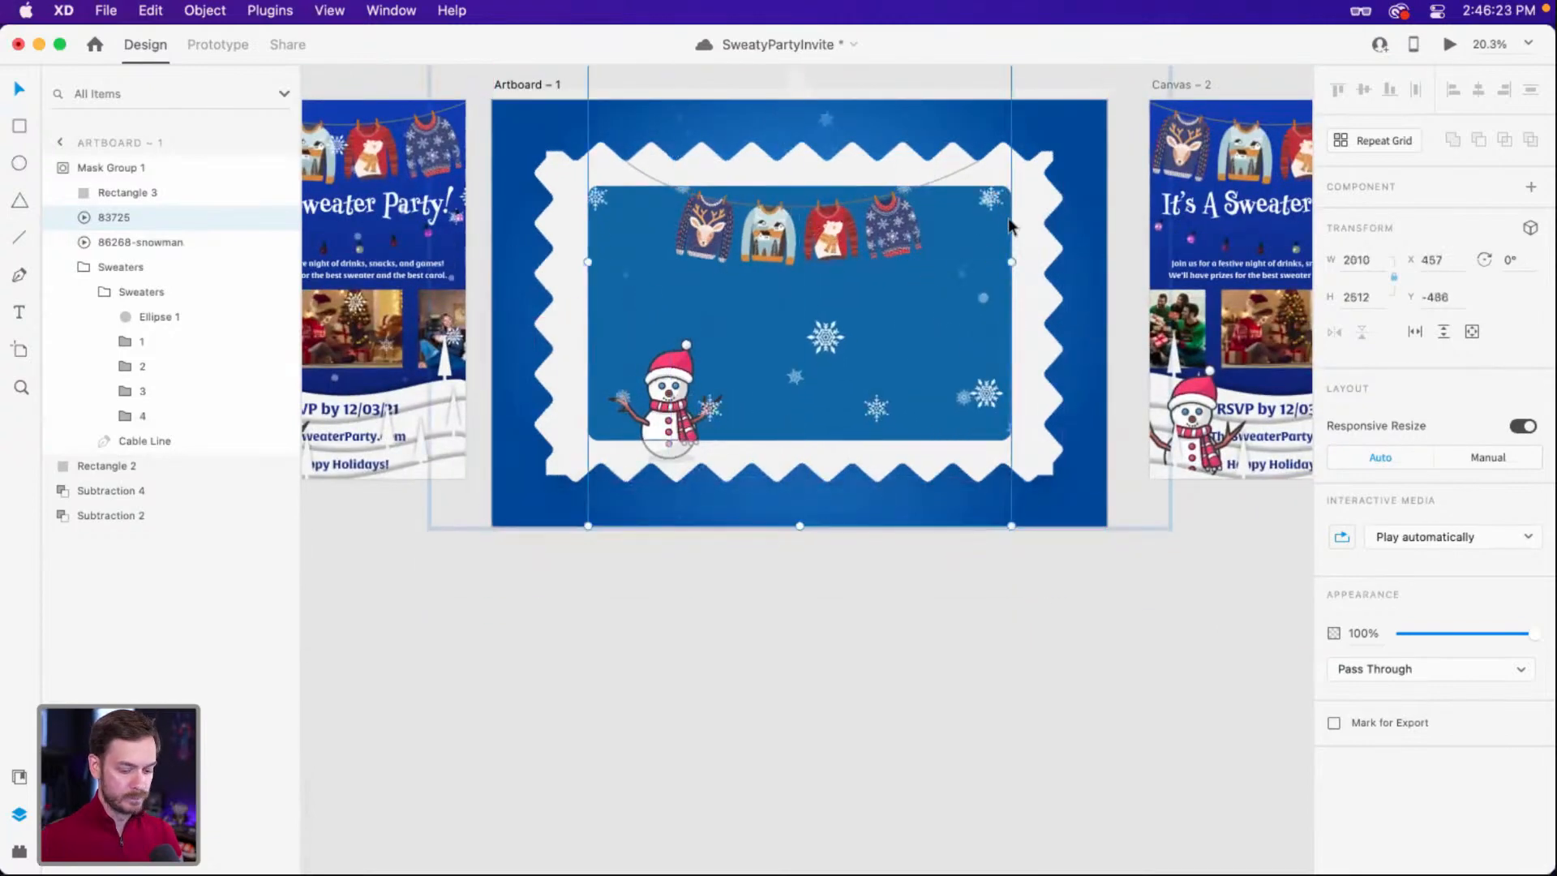
key(super+Return)
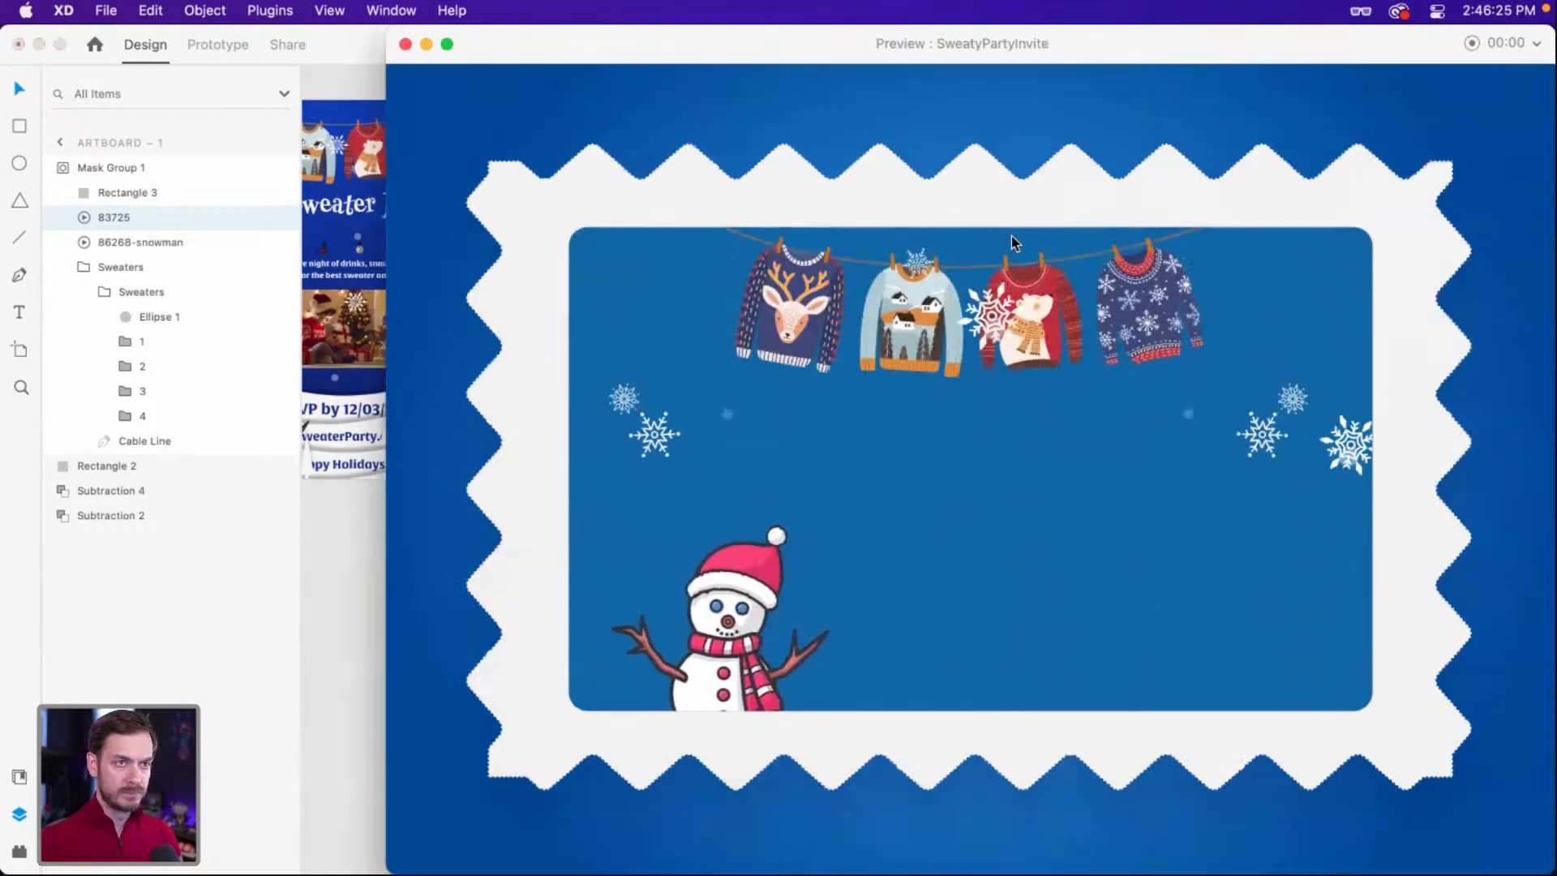
key(super+w)
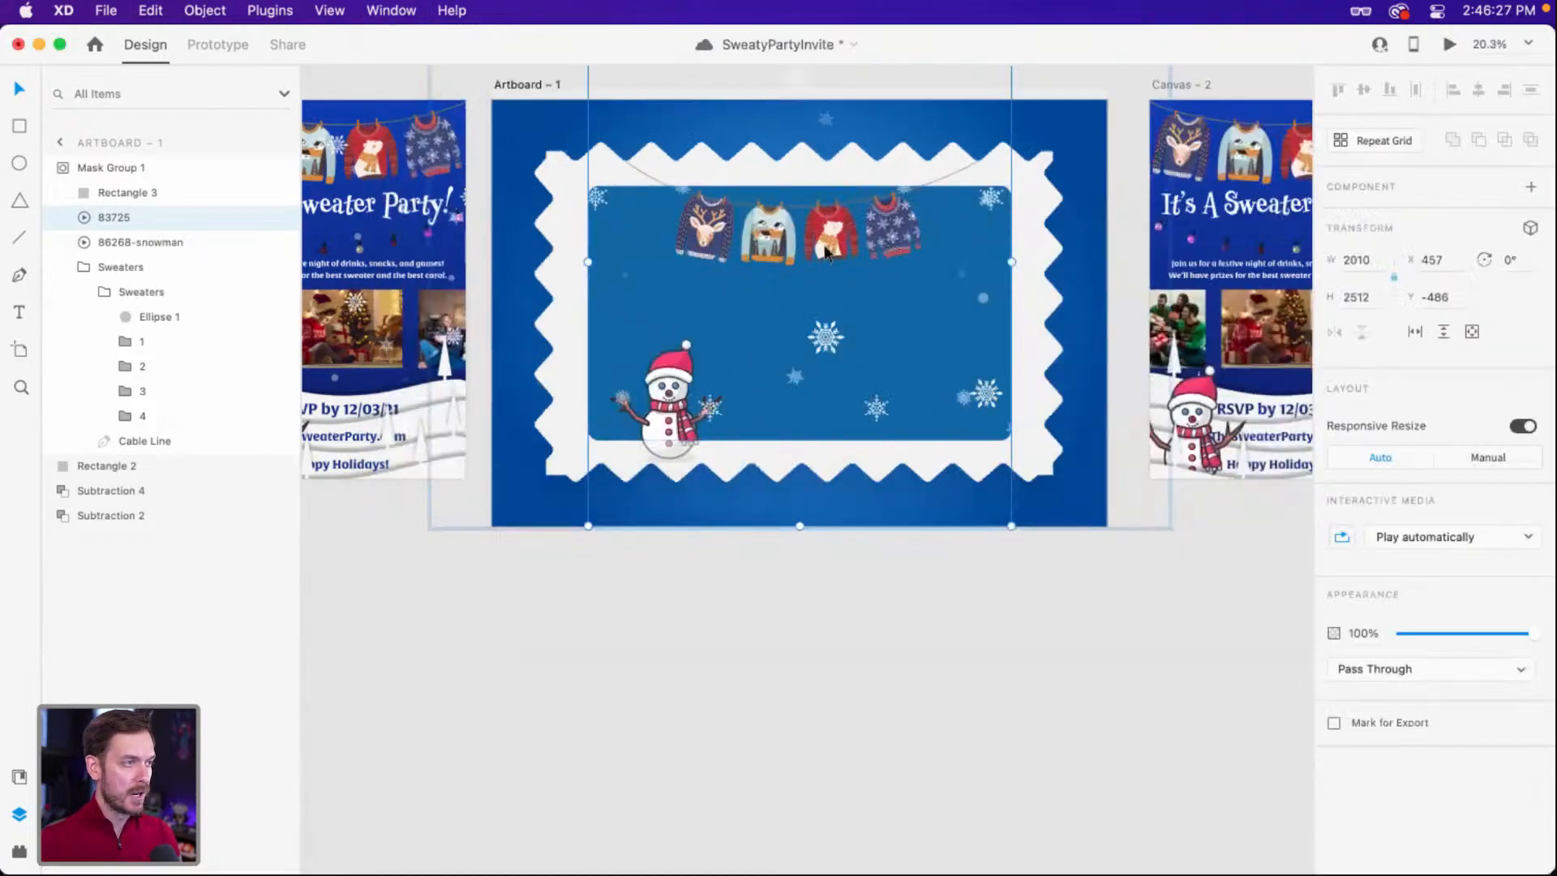
Move the Canvas – 2 artboard below Artboard – 1 and duplicate Artboard – 1.
drag(988, 323, 885, 404)
drag(1061, 167, 557, 707)
scroll(657, 243, left, 3)
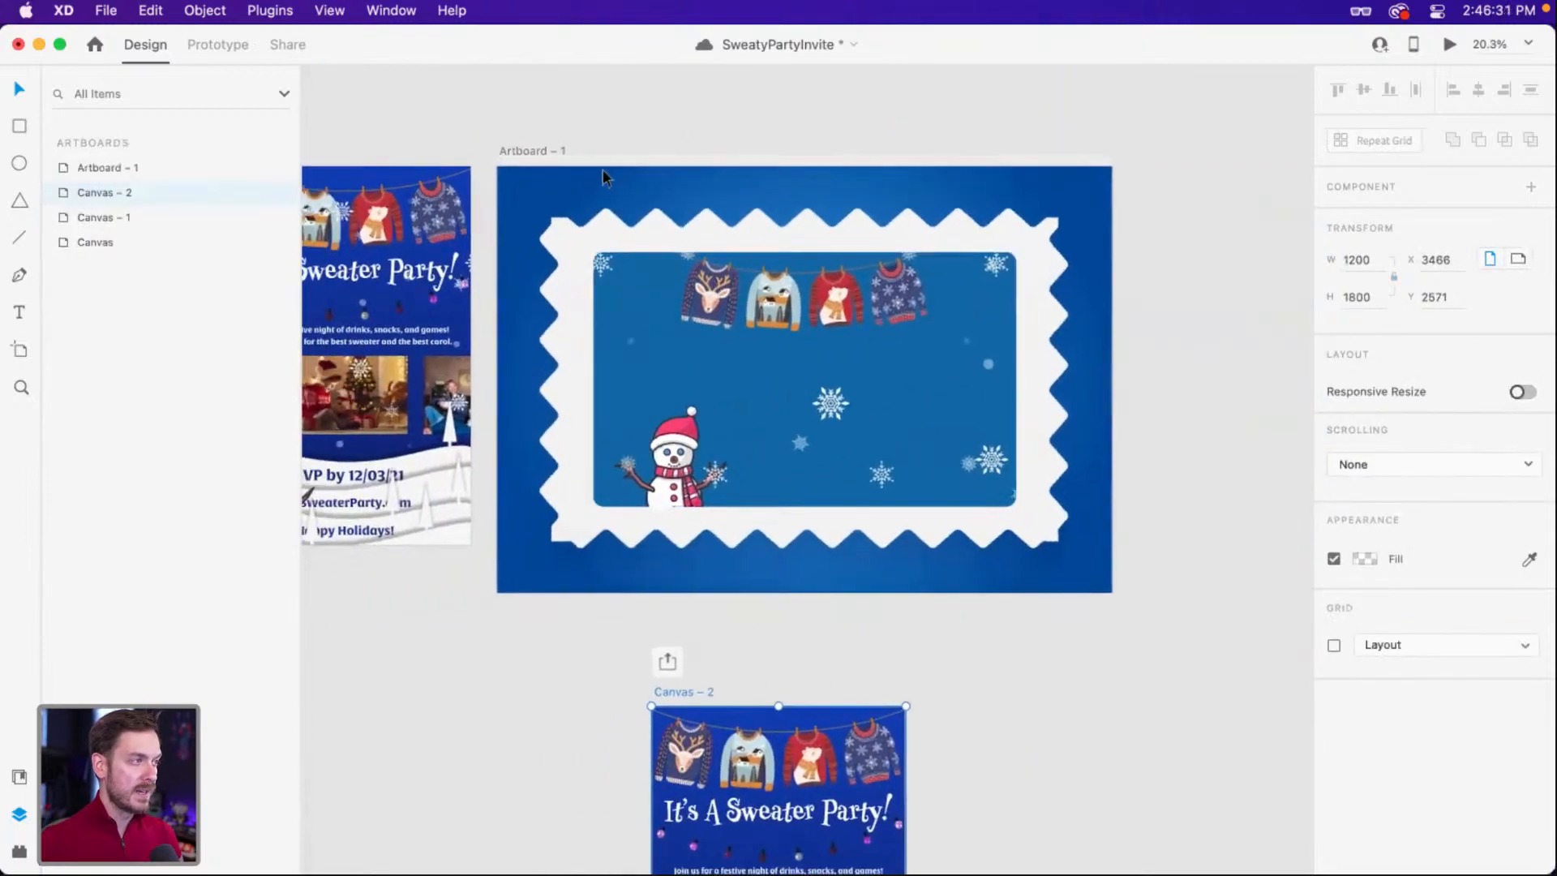
click(537, 152)
key(super+d)
scroll(831, 308, left, 10)
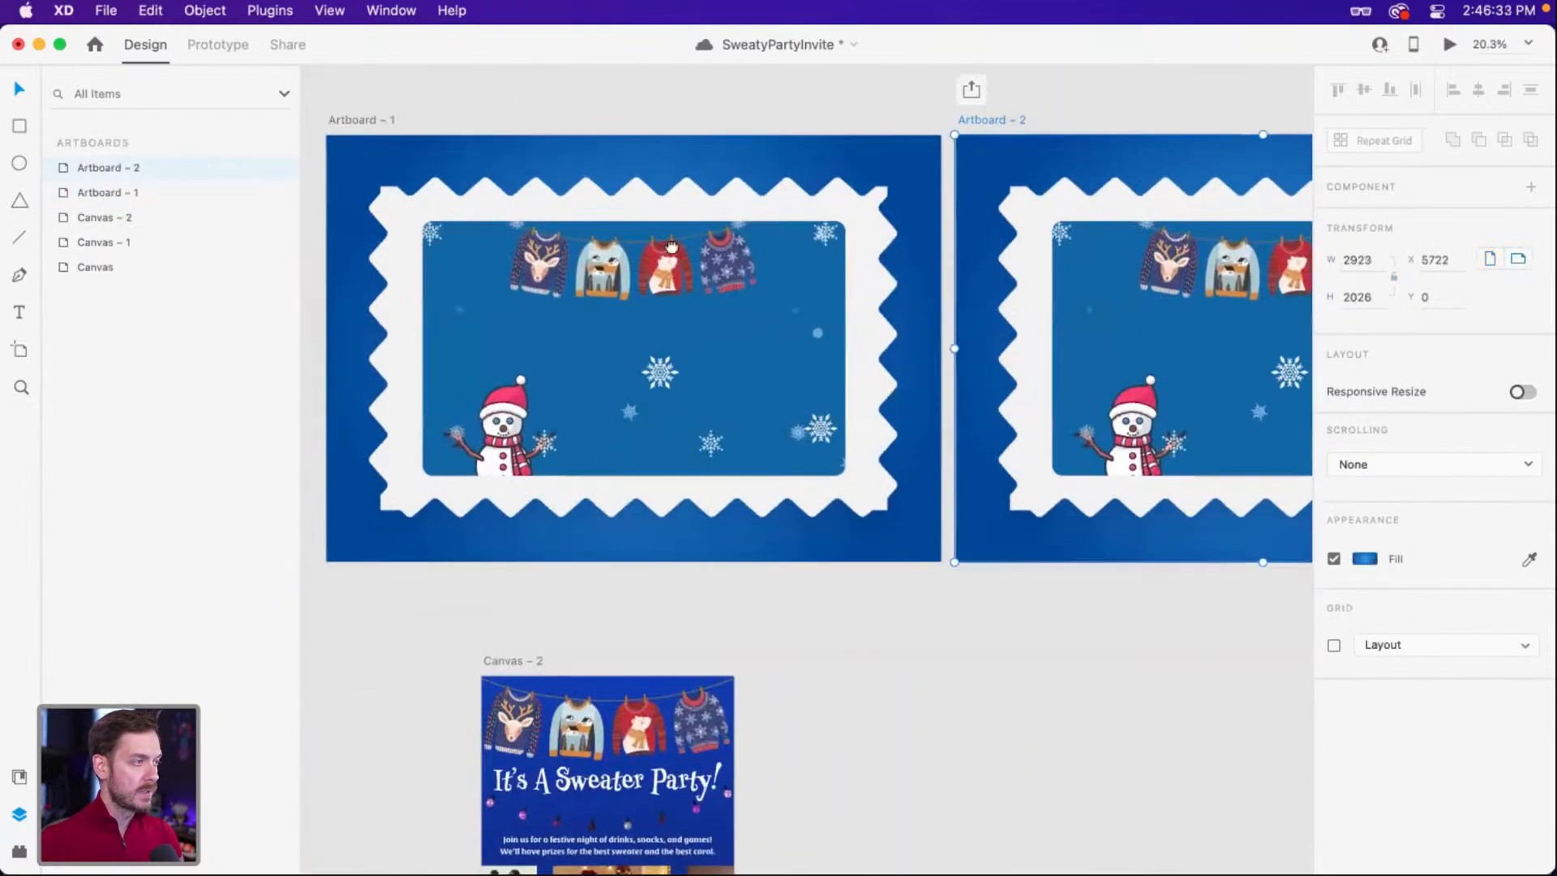
Rotate the inner Sweaters group on Artboard – 1 to 53° so the sweaters swing out of the panel beyond its upper-left corner.
double_click(831, 308)
click(890, 289)
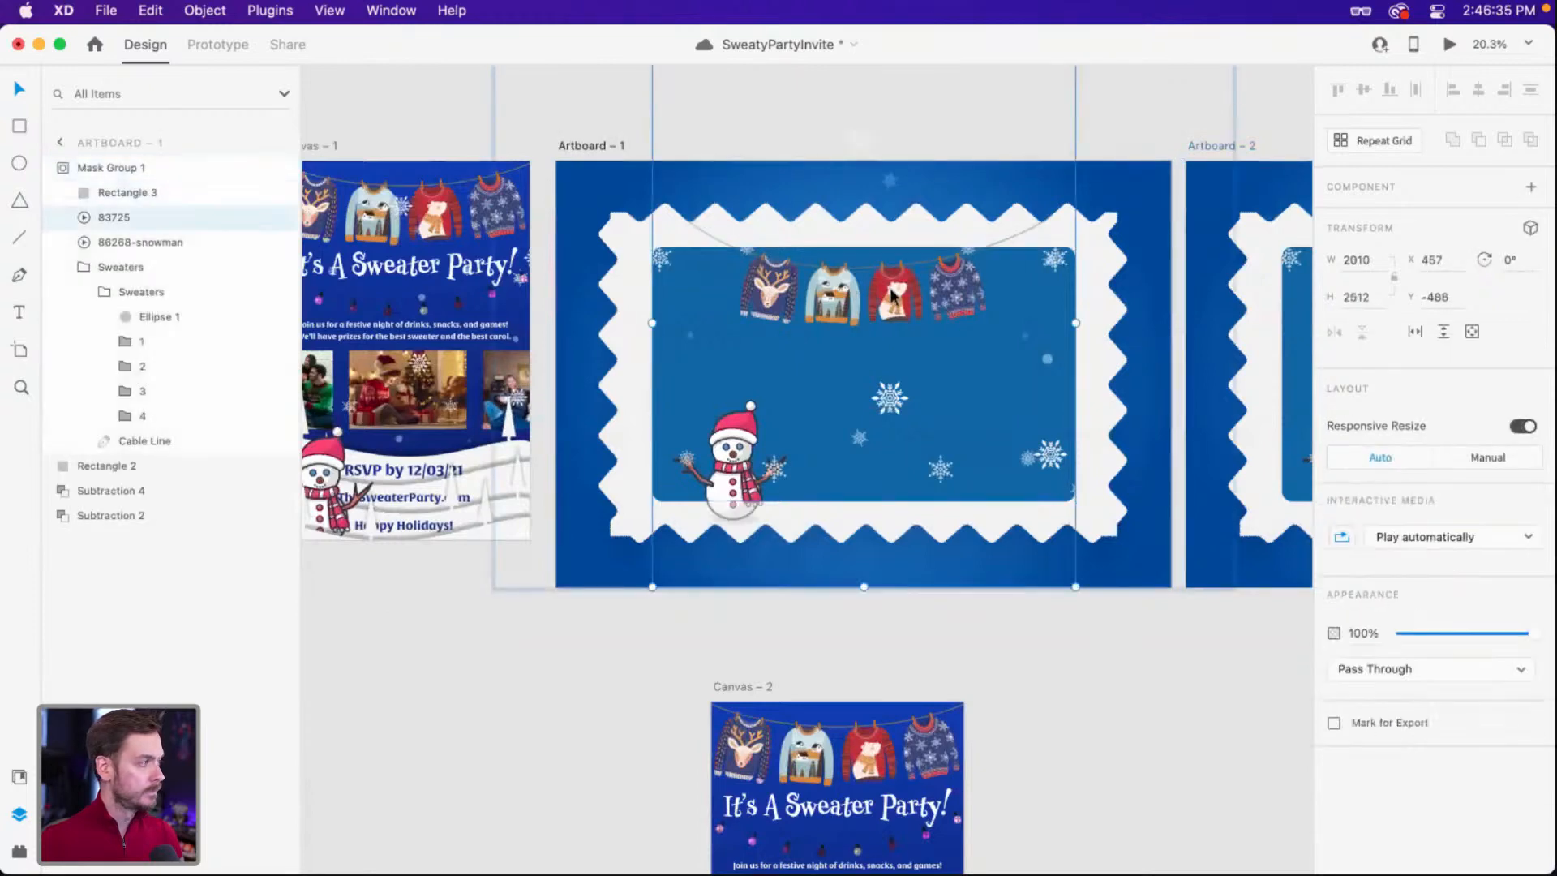
click(141, 263)
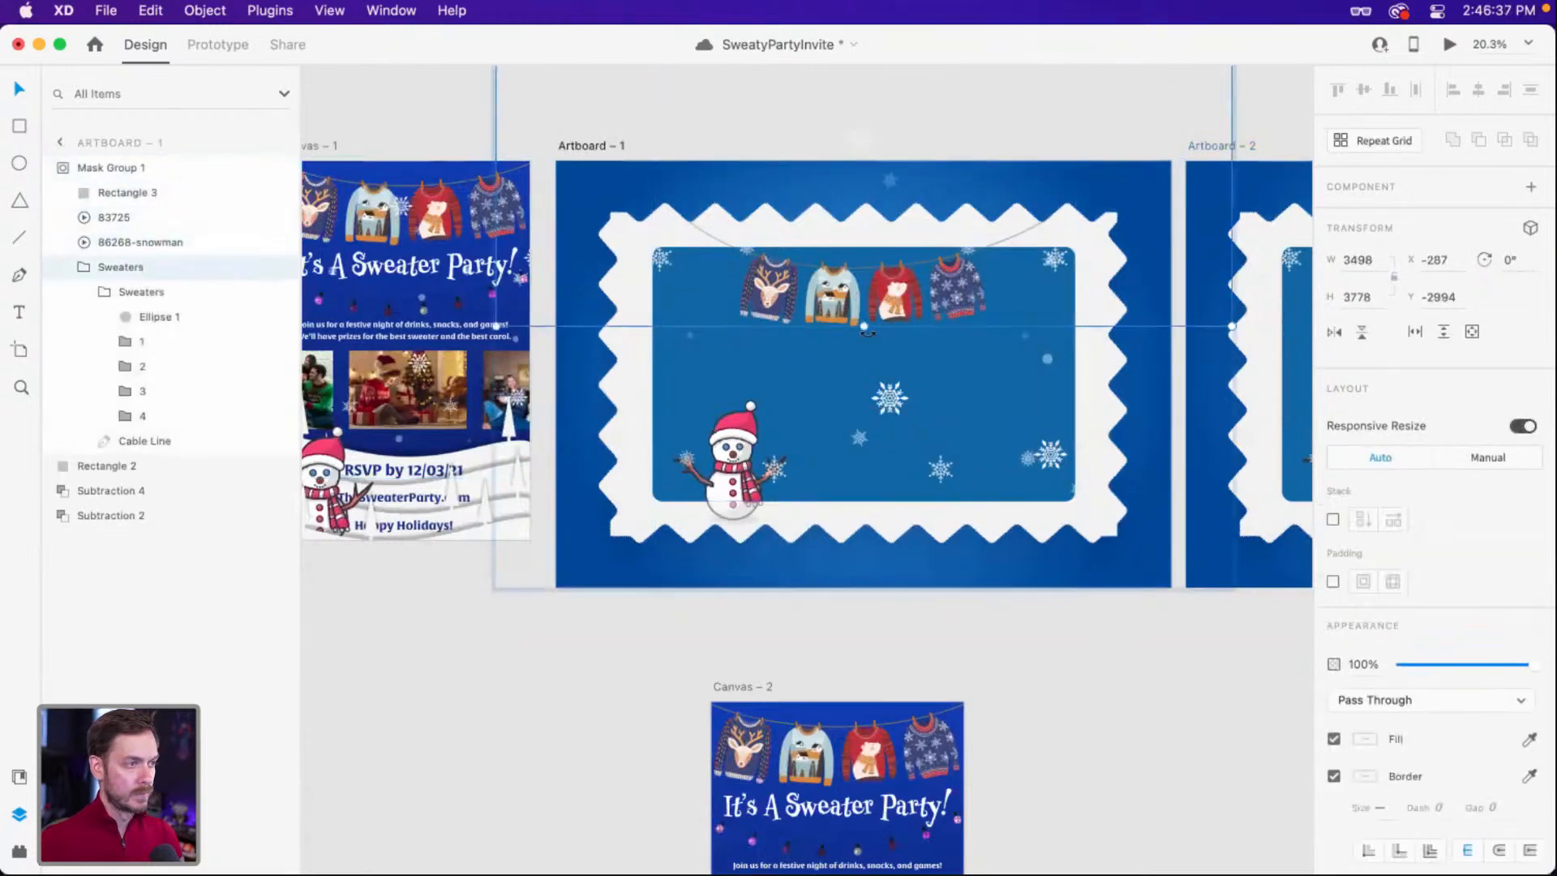
drag(869, 330, 570, 275)
key(super+z)
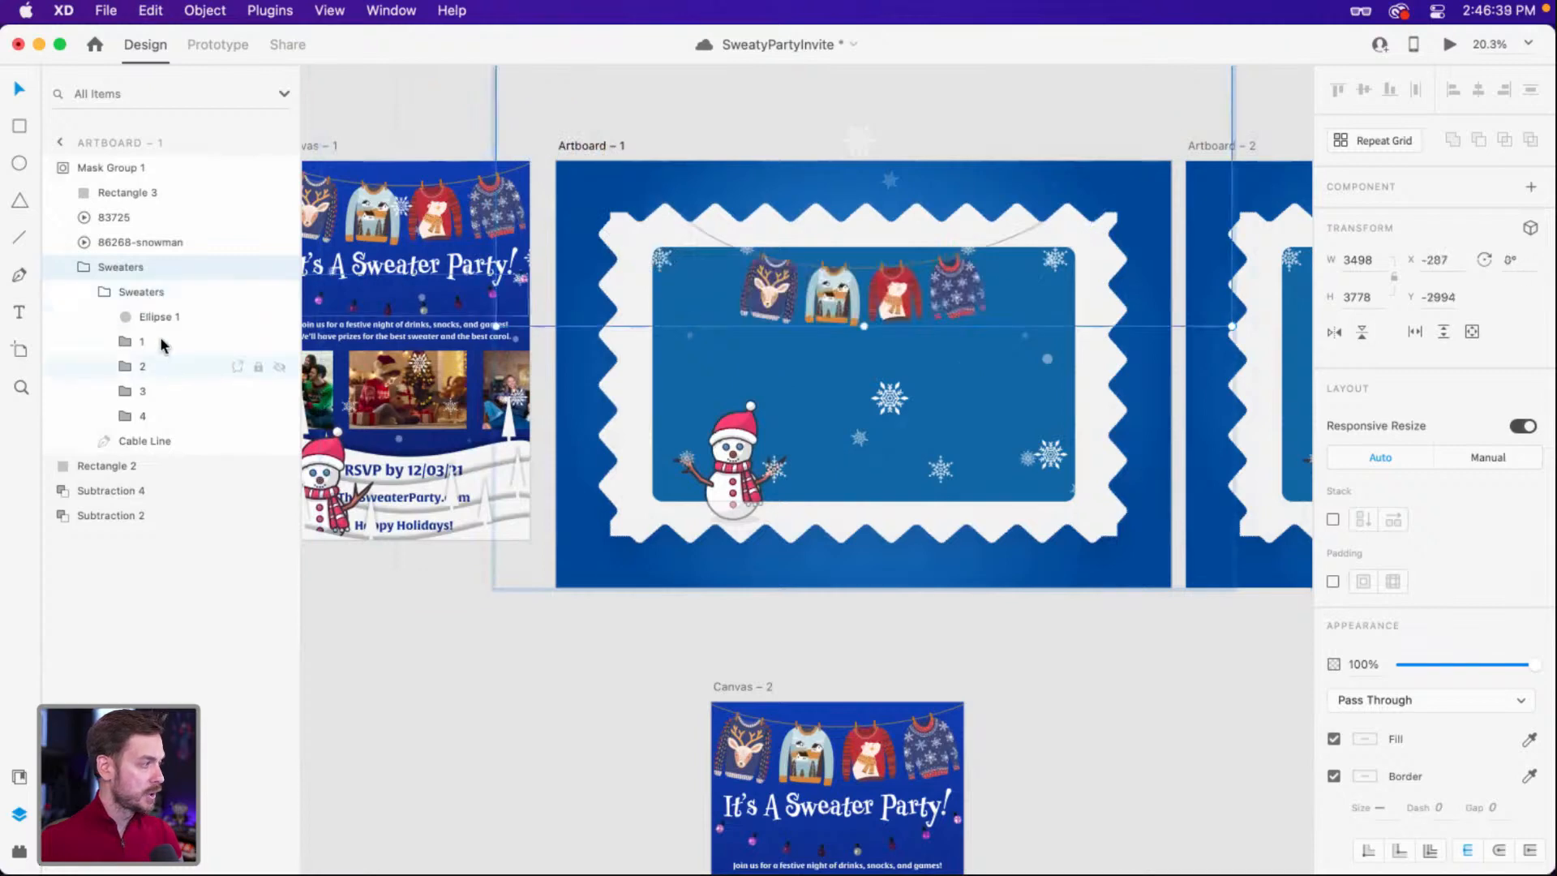
click(154, 291)
drag(864, 331, 503, 204)
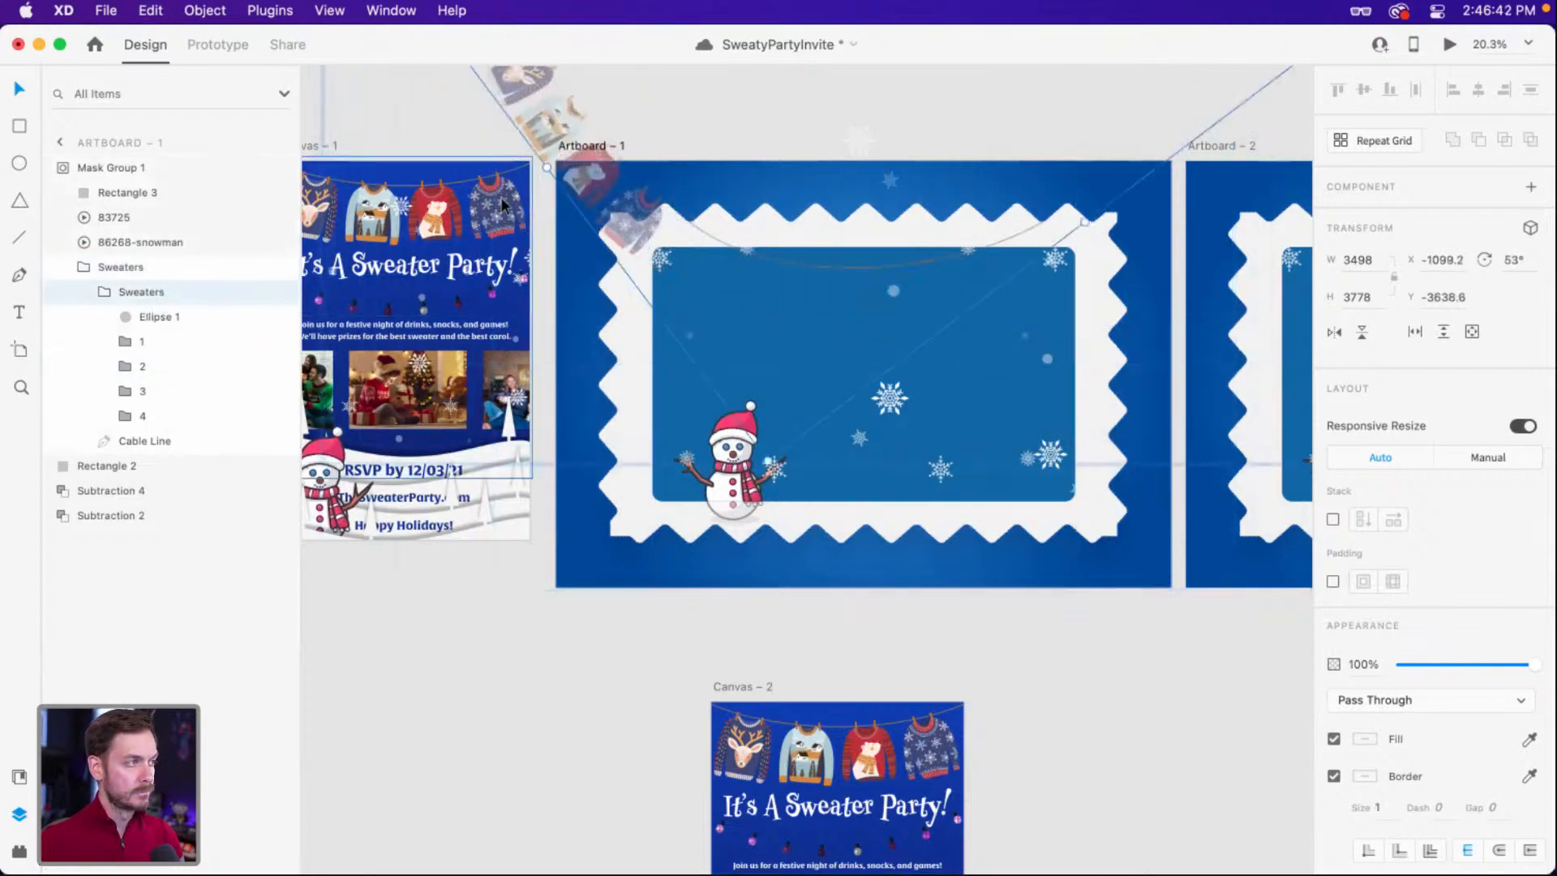
Link Artboard – 1 to Artboard – 2 with a Time-triggered Auto-Animate using 0.4 s delay, Snap easing and 1 s duration.
click(595, 144)
click(217, 45)
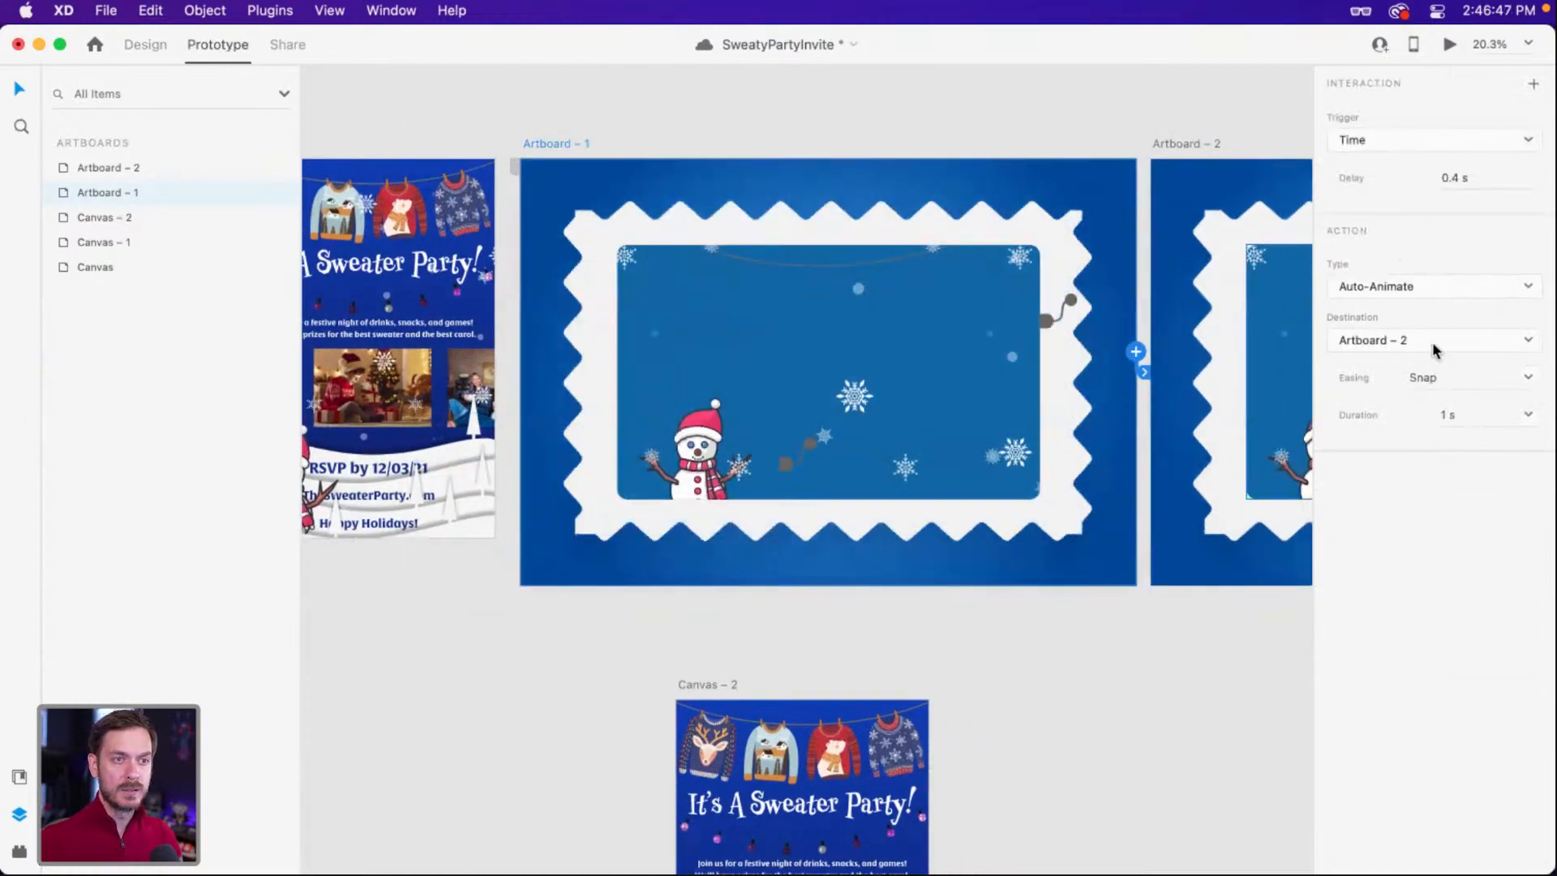
scroll(701, 444, up, 1)
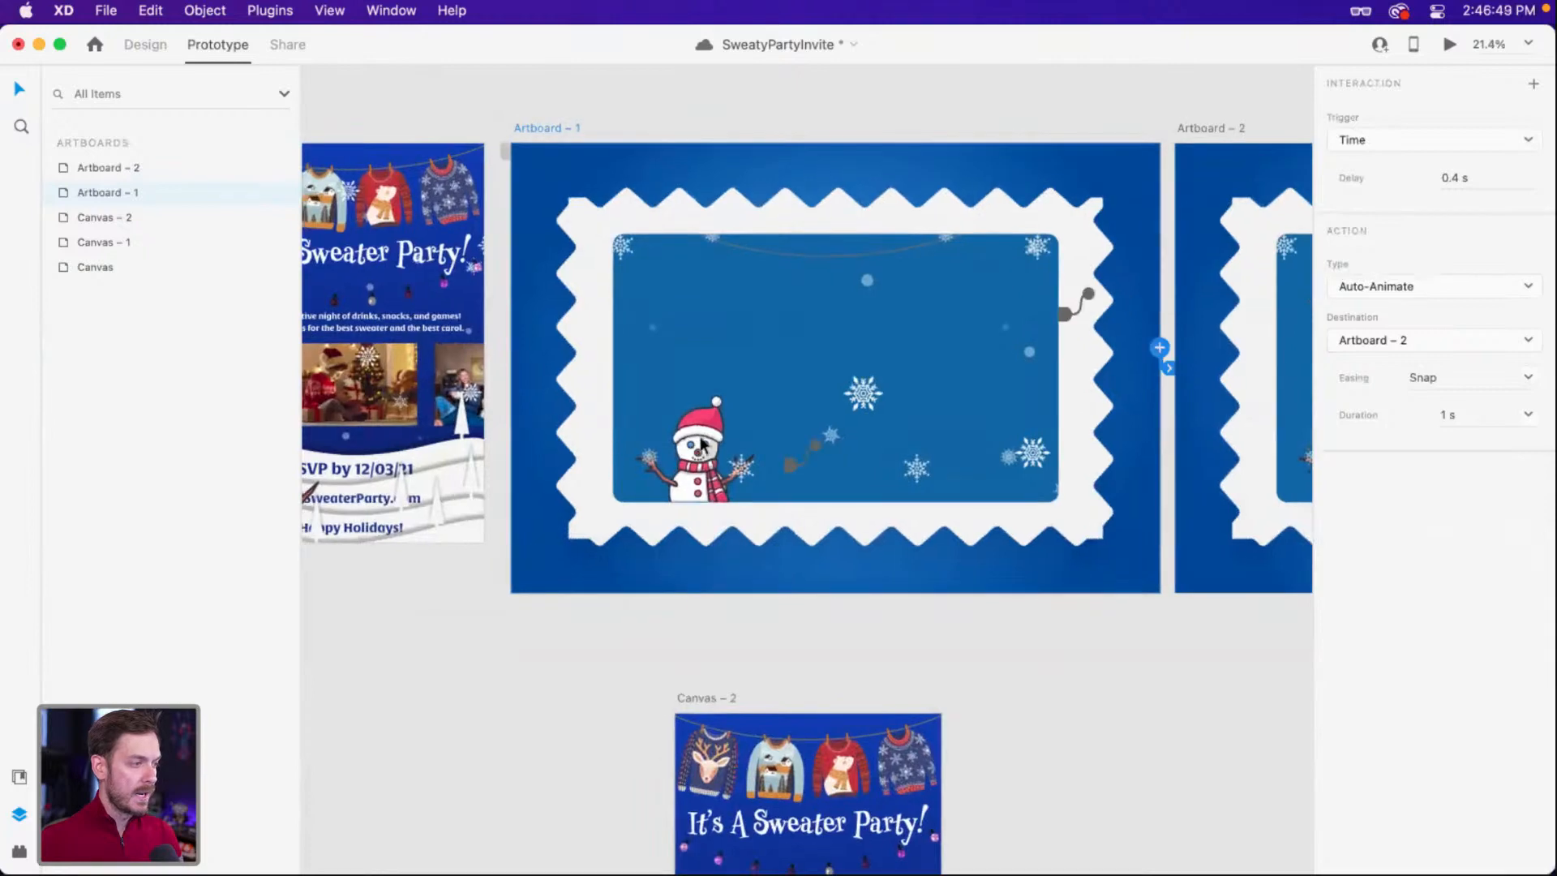
Move the snowman on Artboard – 1 straight down out of the masked panel, to about Y 1587.
double_click(701, 445)
click(696, 450)
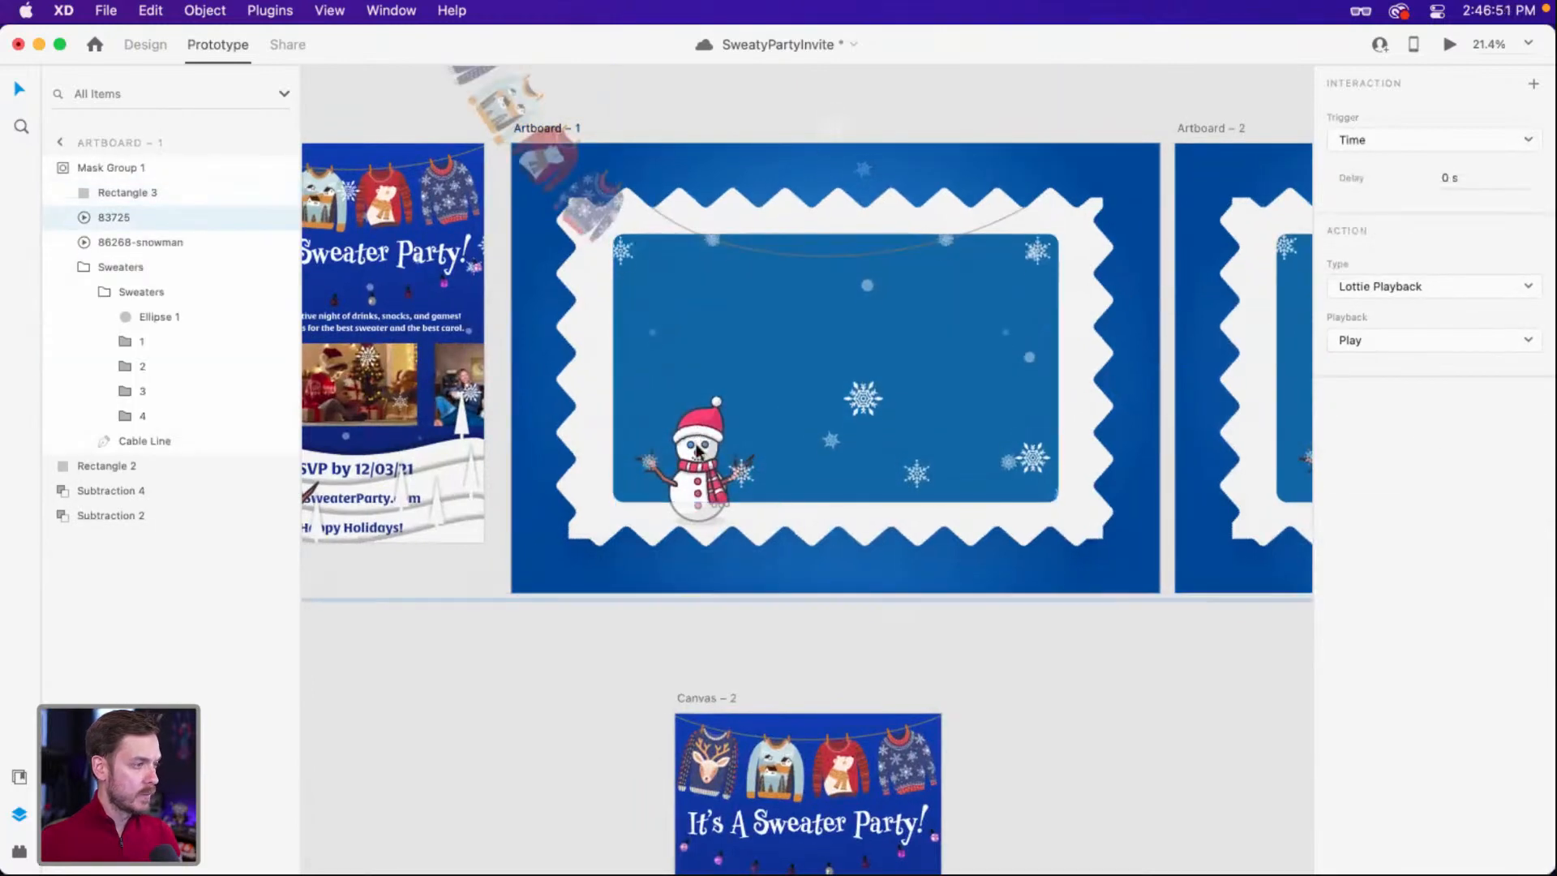
drag(695, 450, 694, 561)
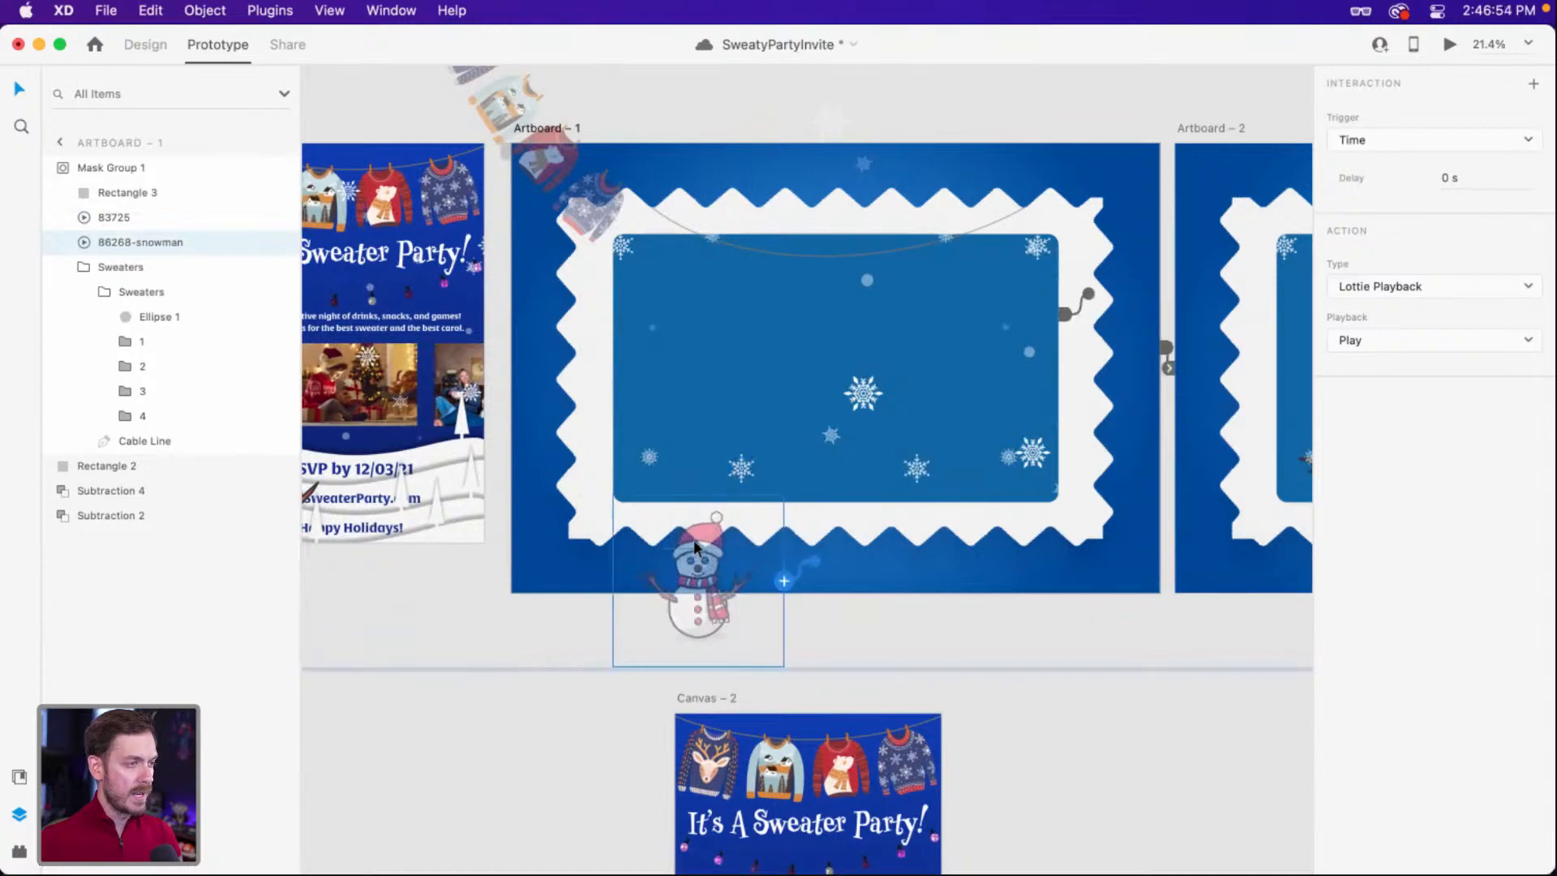
click(559, 134)
Set the 83725 snowflake animation on Artboard – 1 to No playback.
click(869, 398)
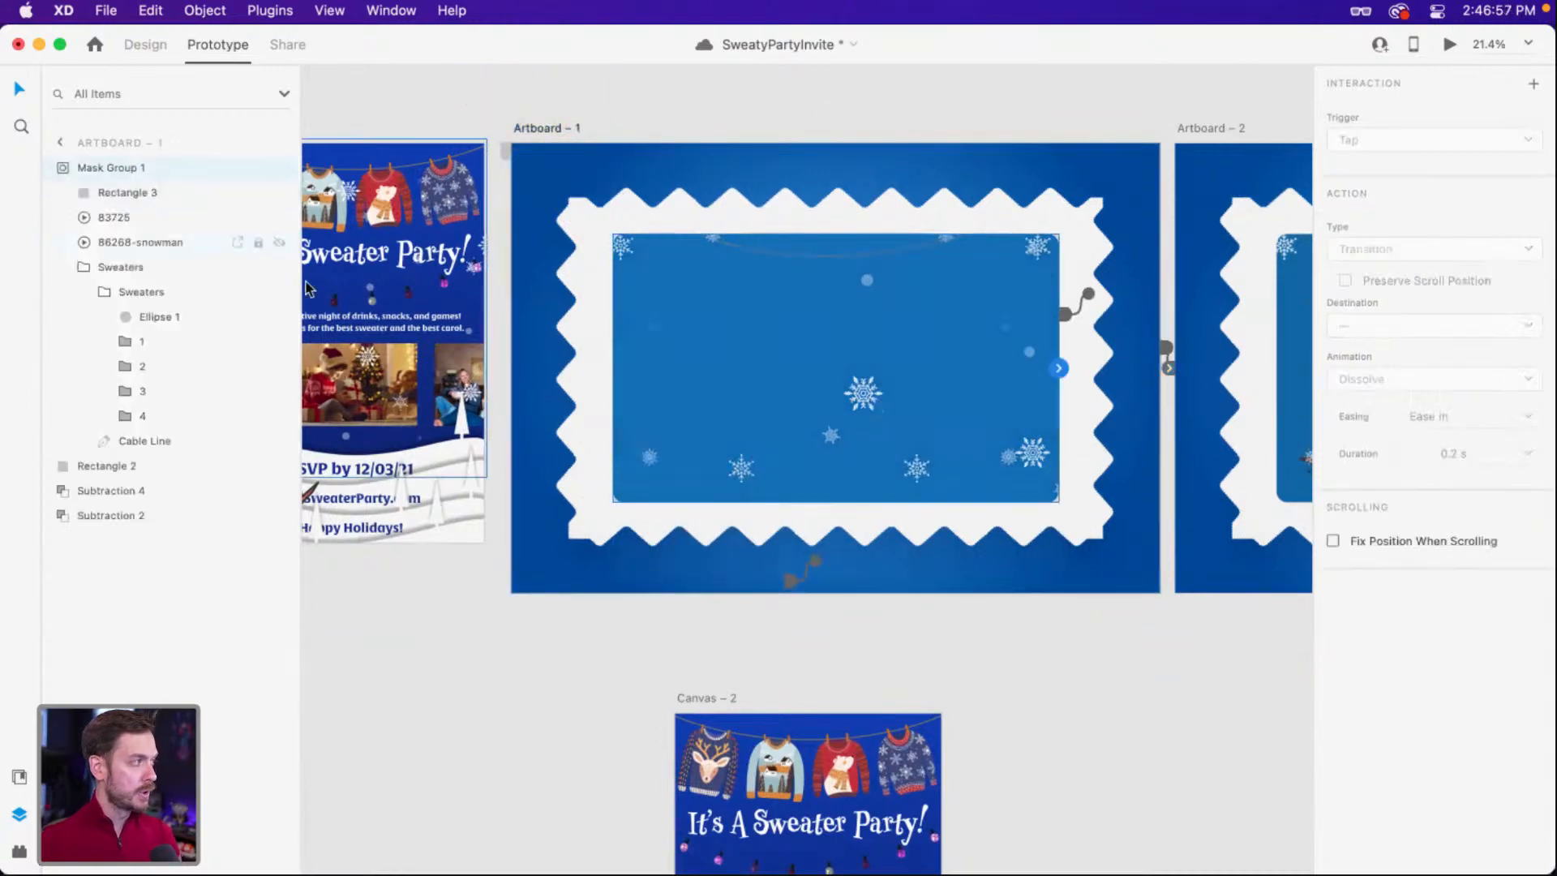
click(106, 220)
shift+click(122, 242)
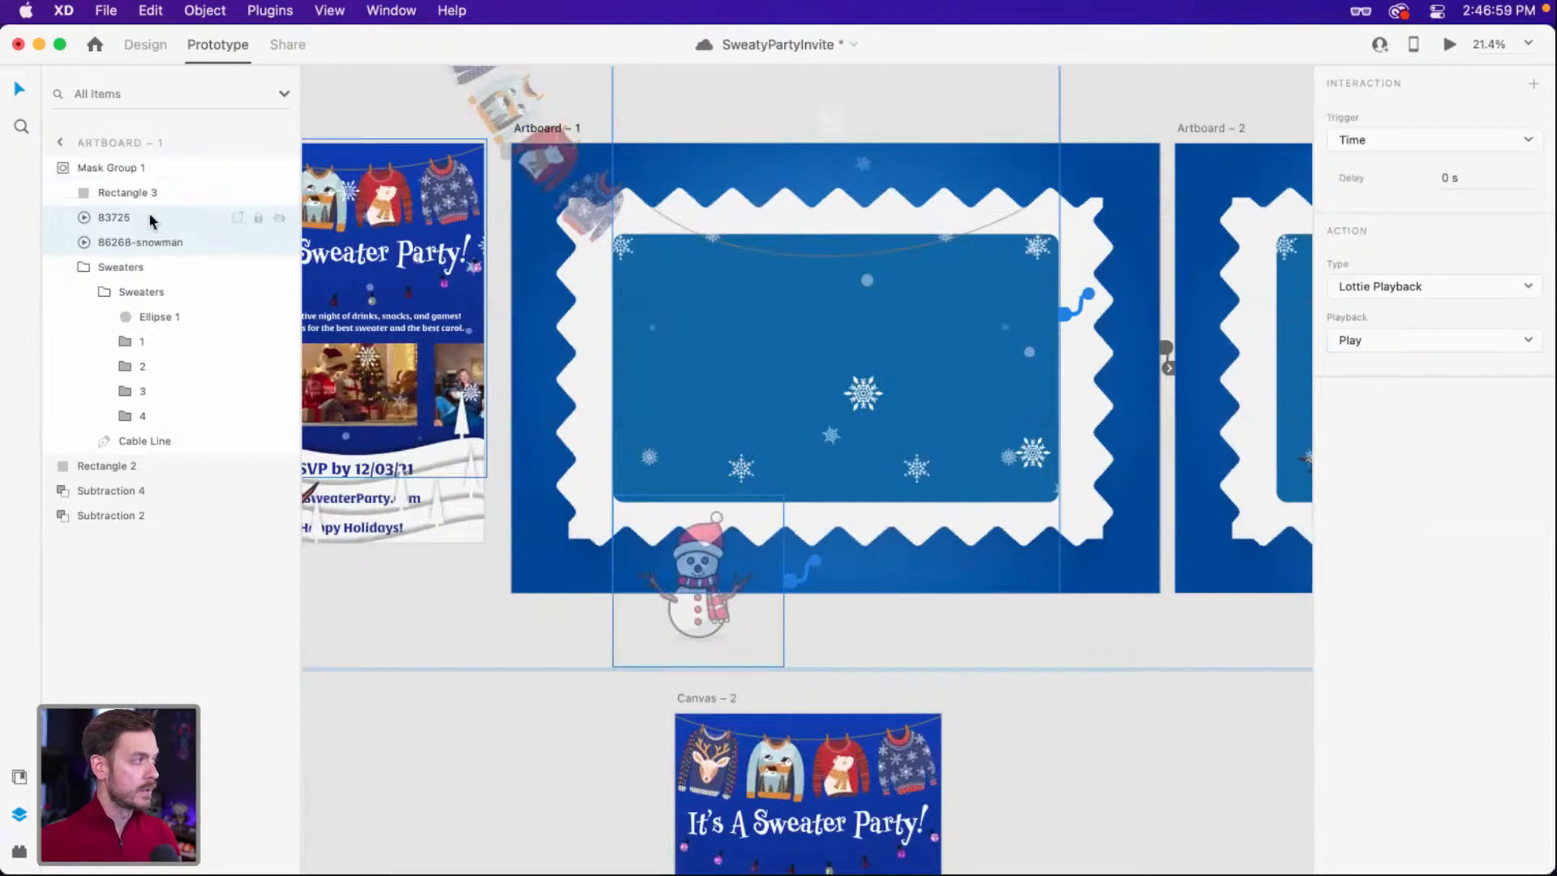
click(145, 47)
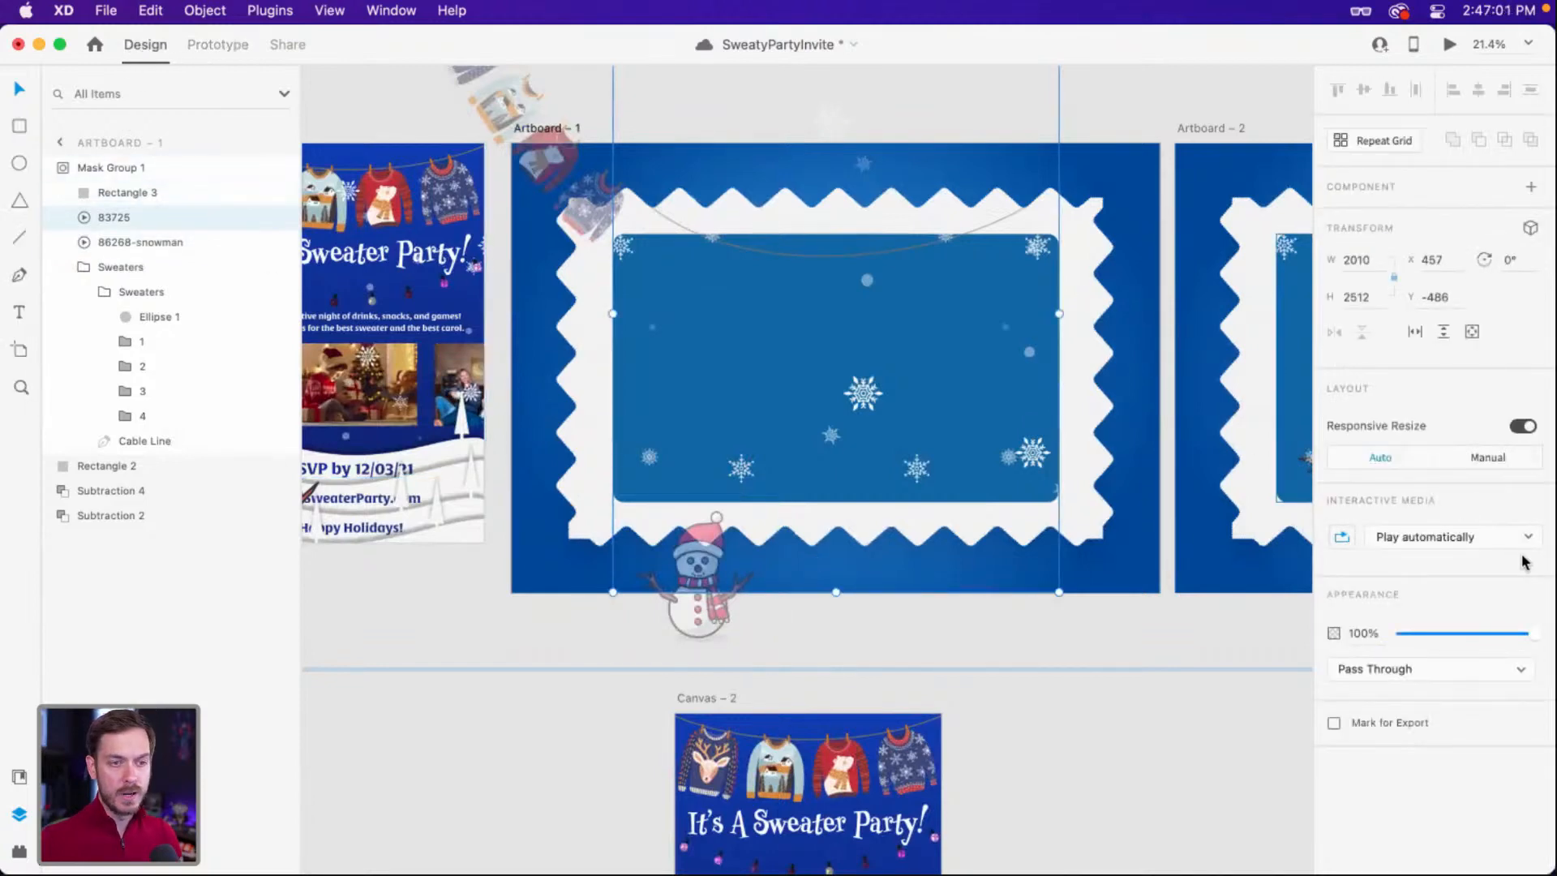
click(1471, 531)
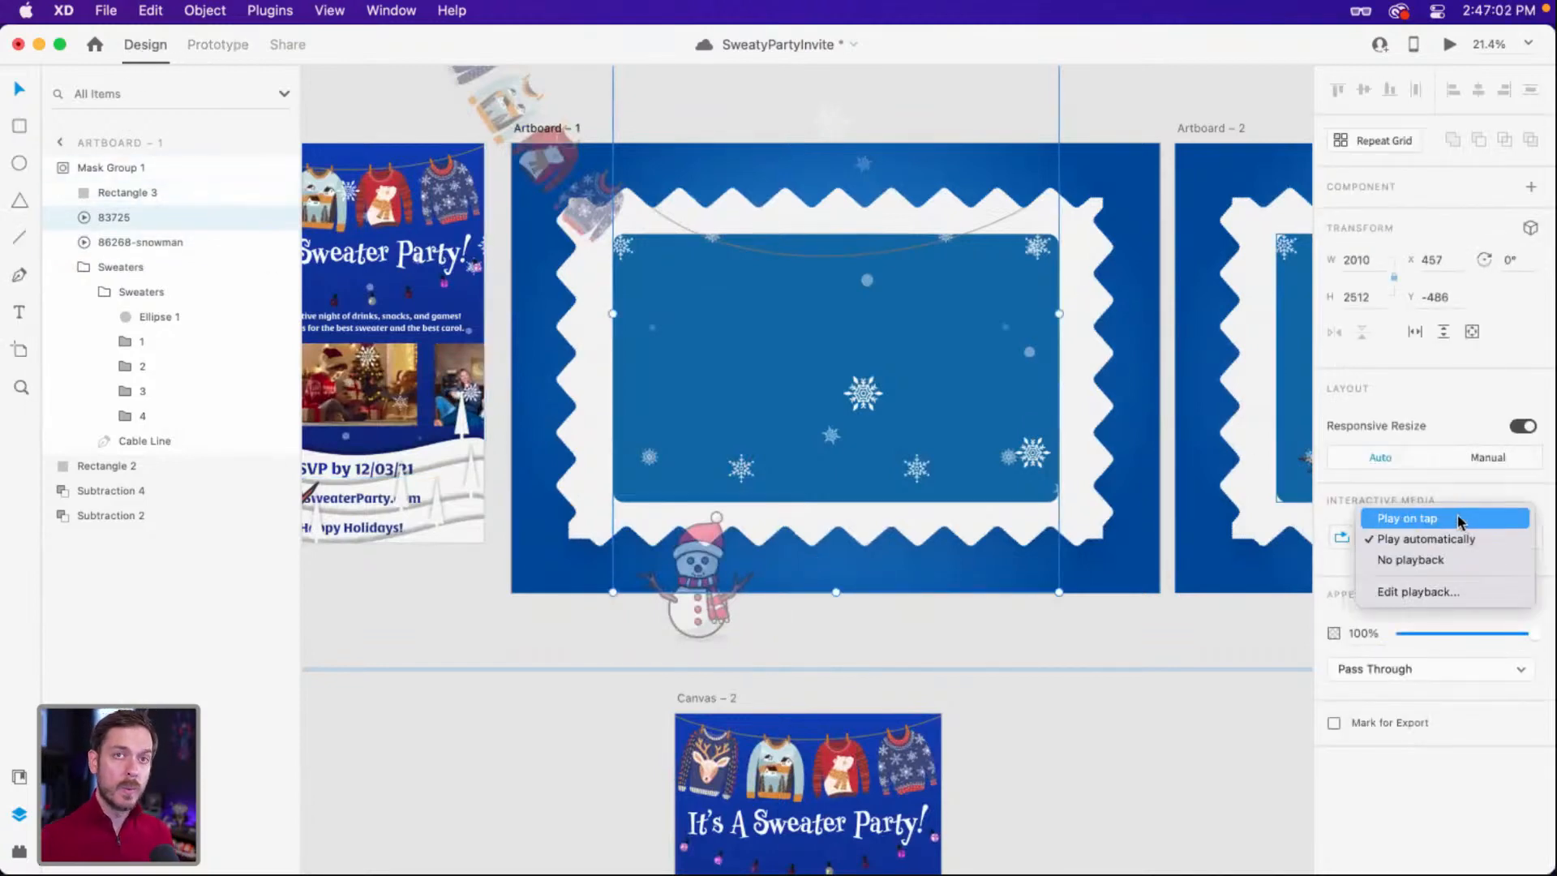
click(1427, 559)
Set the snowman animation on Artboard – 1 to No playback and preview the transition.
click(186, 241)
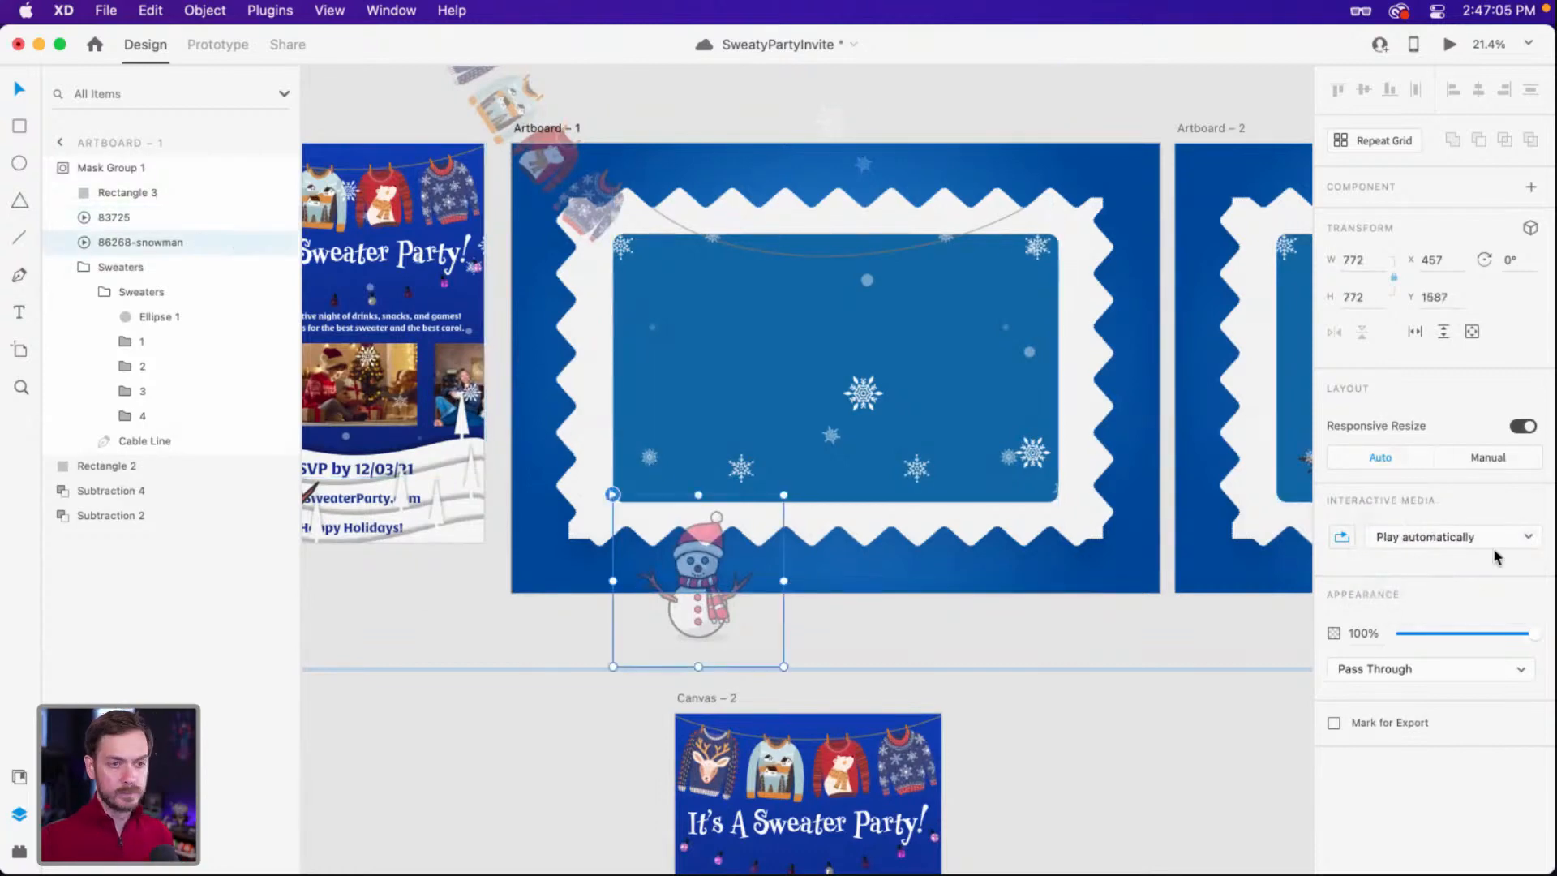
click(1457, 537)
click(1457, 561)
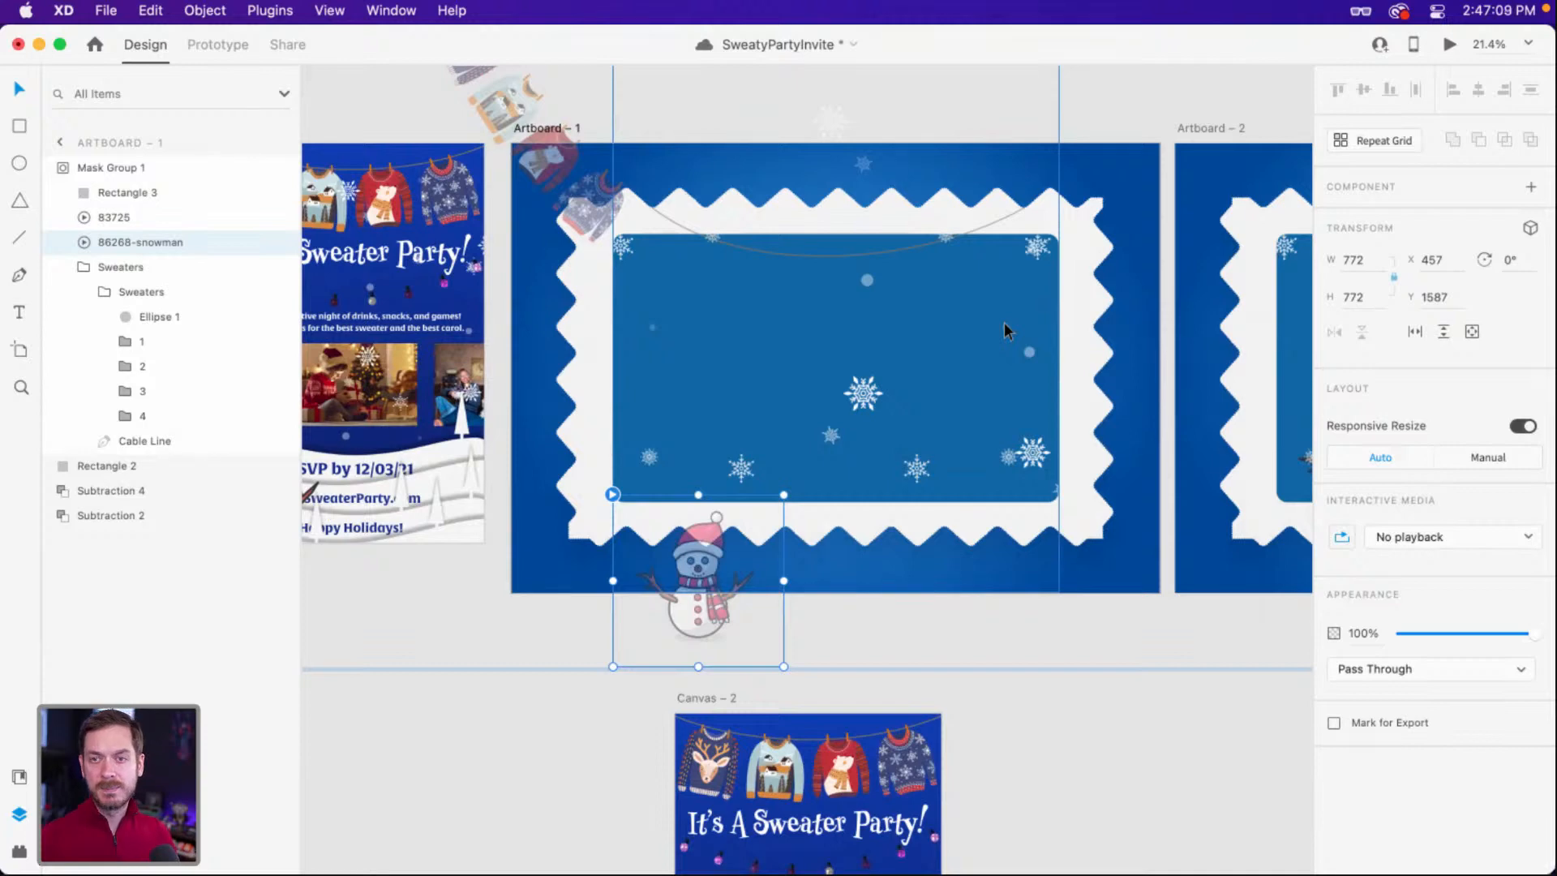
key(super+Return)
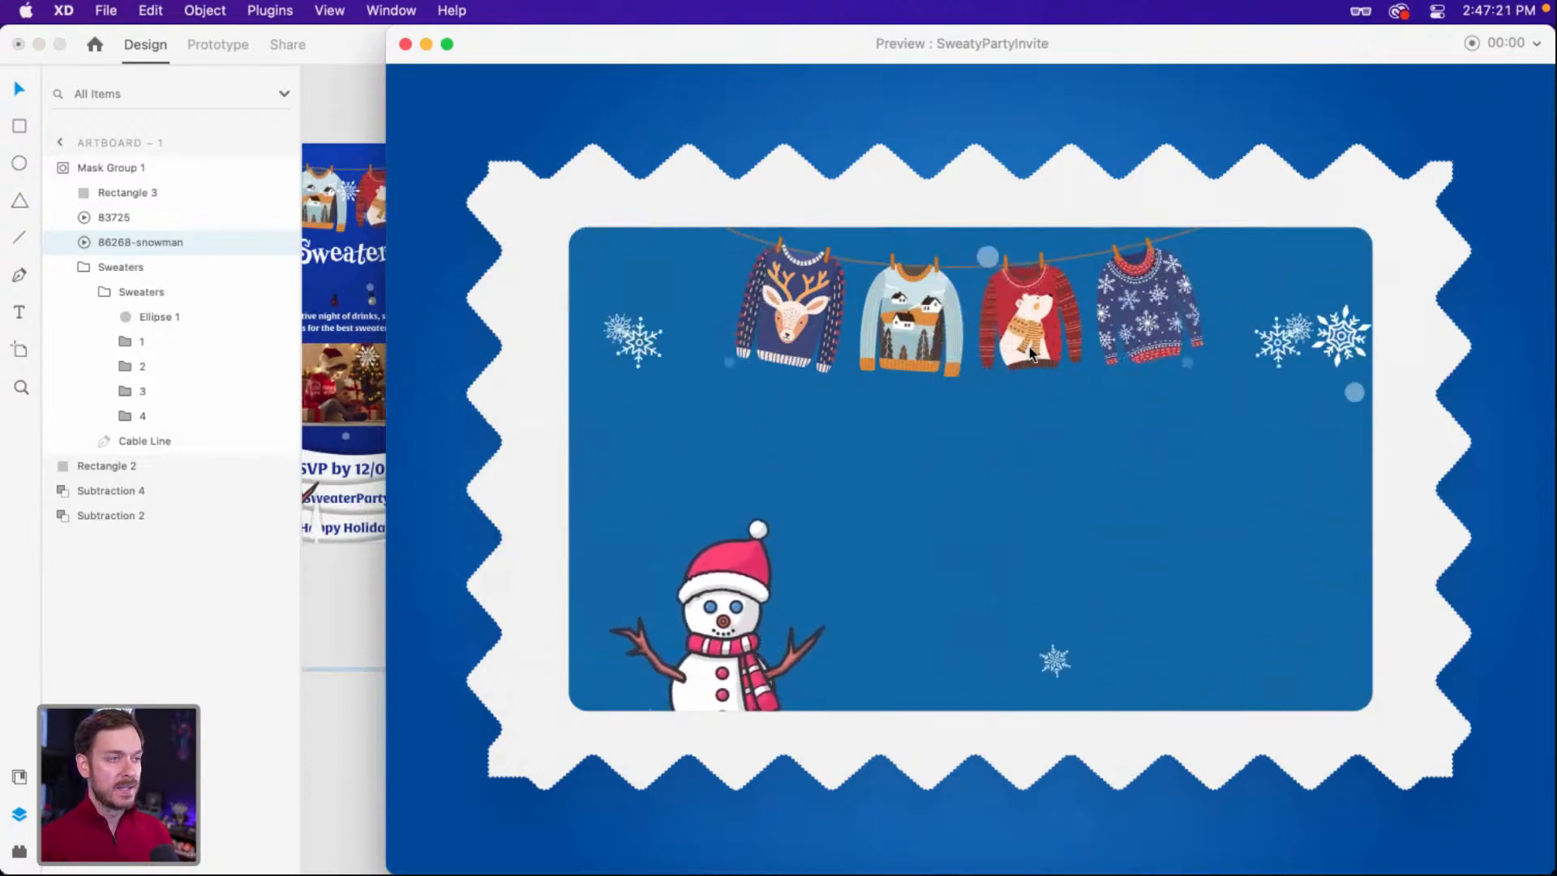
key(super+w)
Move the Cable Line inside Artboard – 2's Sweaters group straight up to Y 276.72.
scroll(998, 298, right, 7)
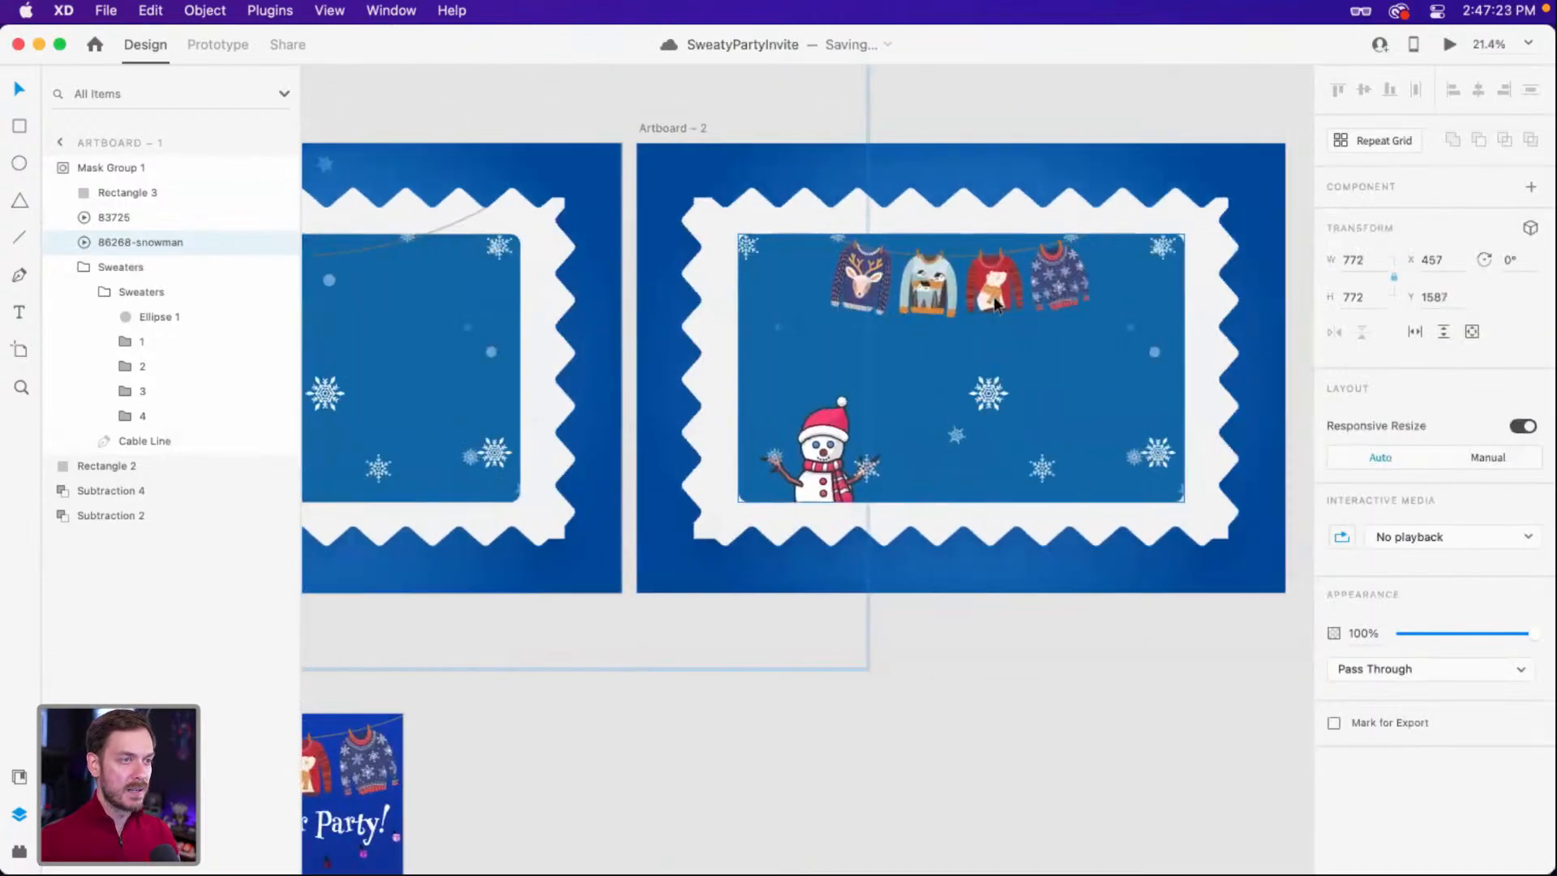
scroll(844, 279, up, 5)
click(853, 293)
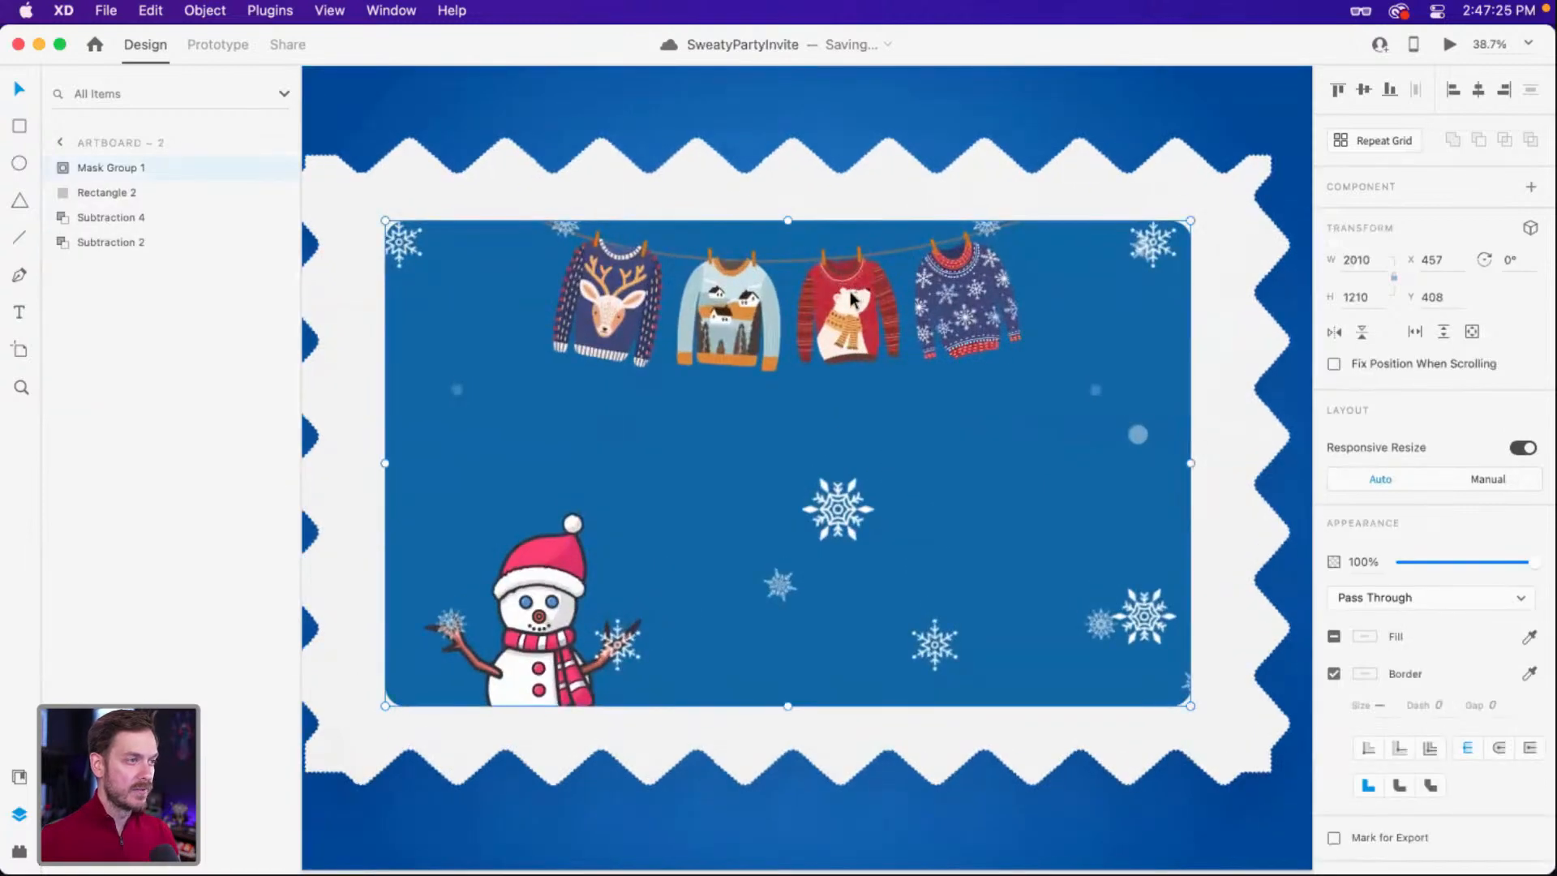
double_click(902, 251)
click(902, 251)
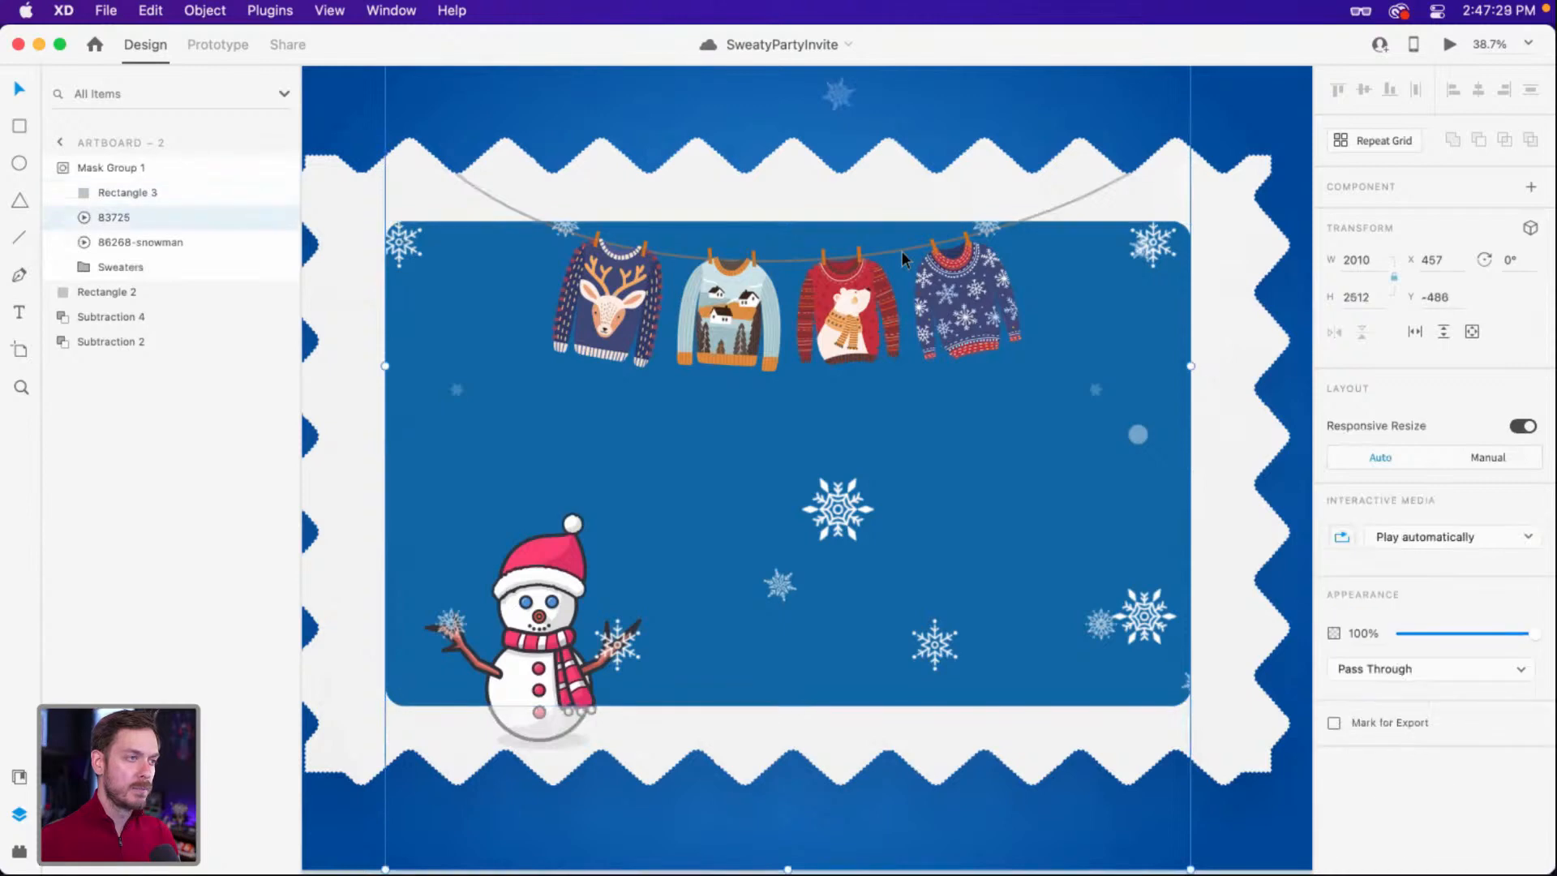
click(88, 268)
click(143, 317)
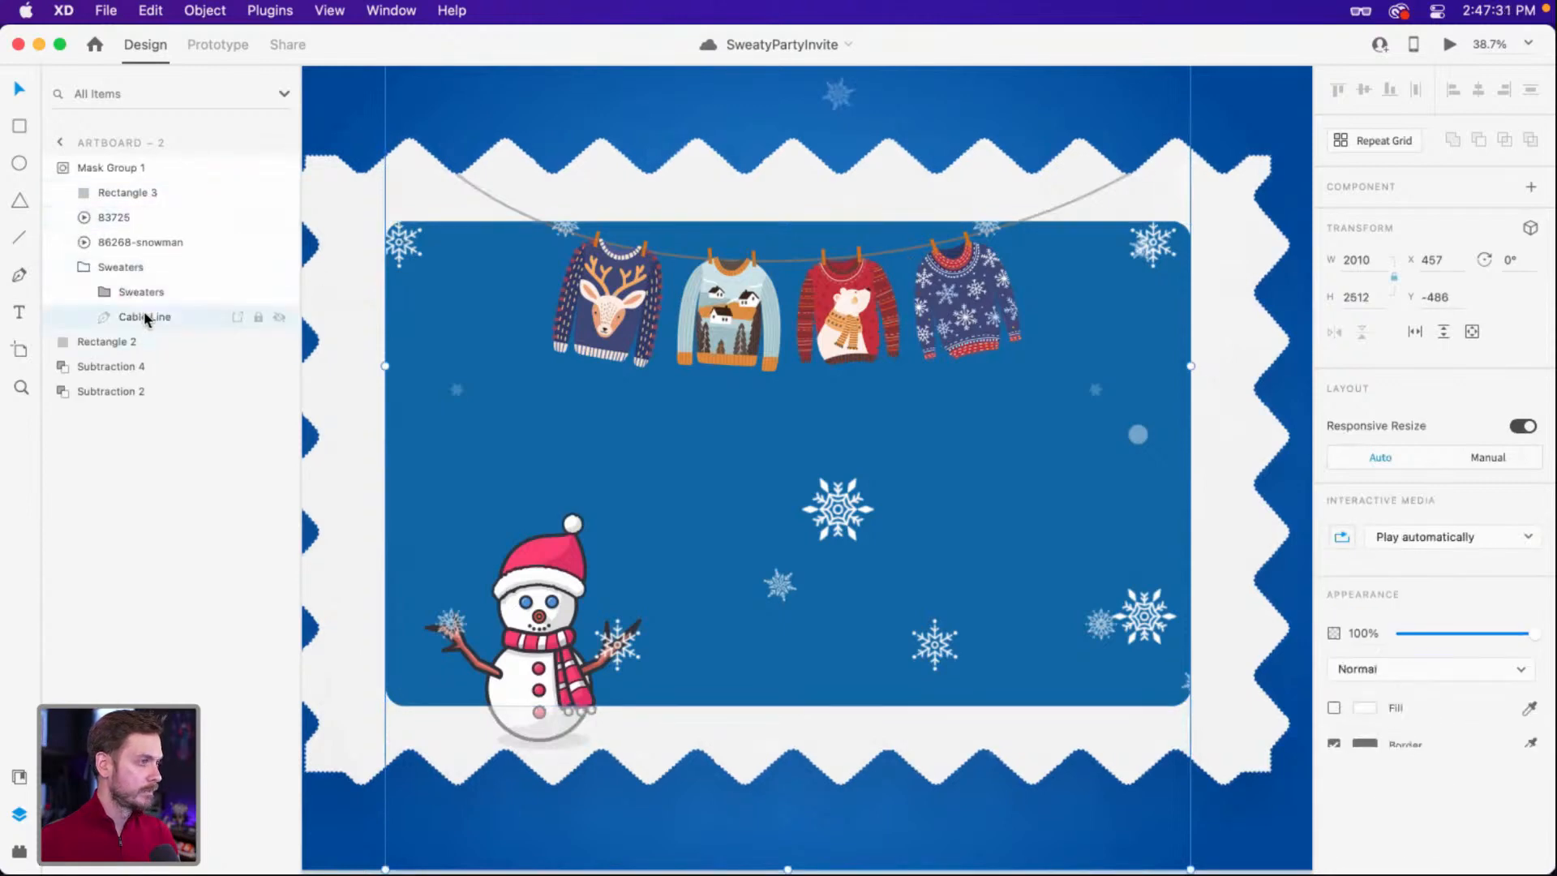
key(Up)
key(Up)
key(Up)
key(Up)
key(Up)
key(Up)
key(Up)
key(Up)
key(Up)
key(Up)
key(Up)
key(Up)
key(Up)
key(Up)
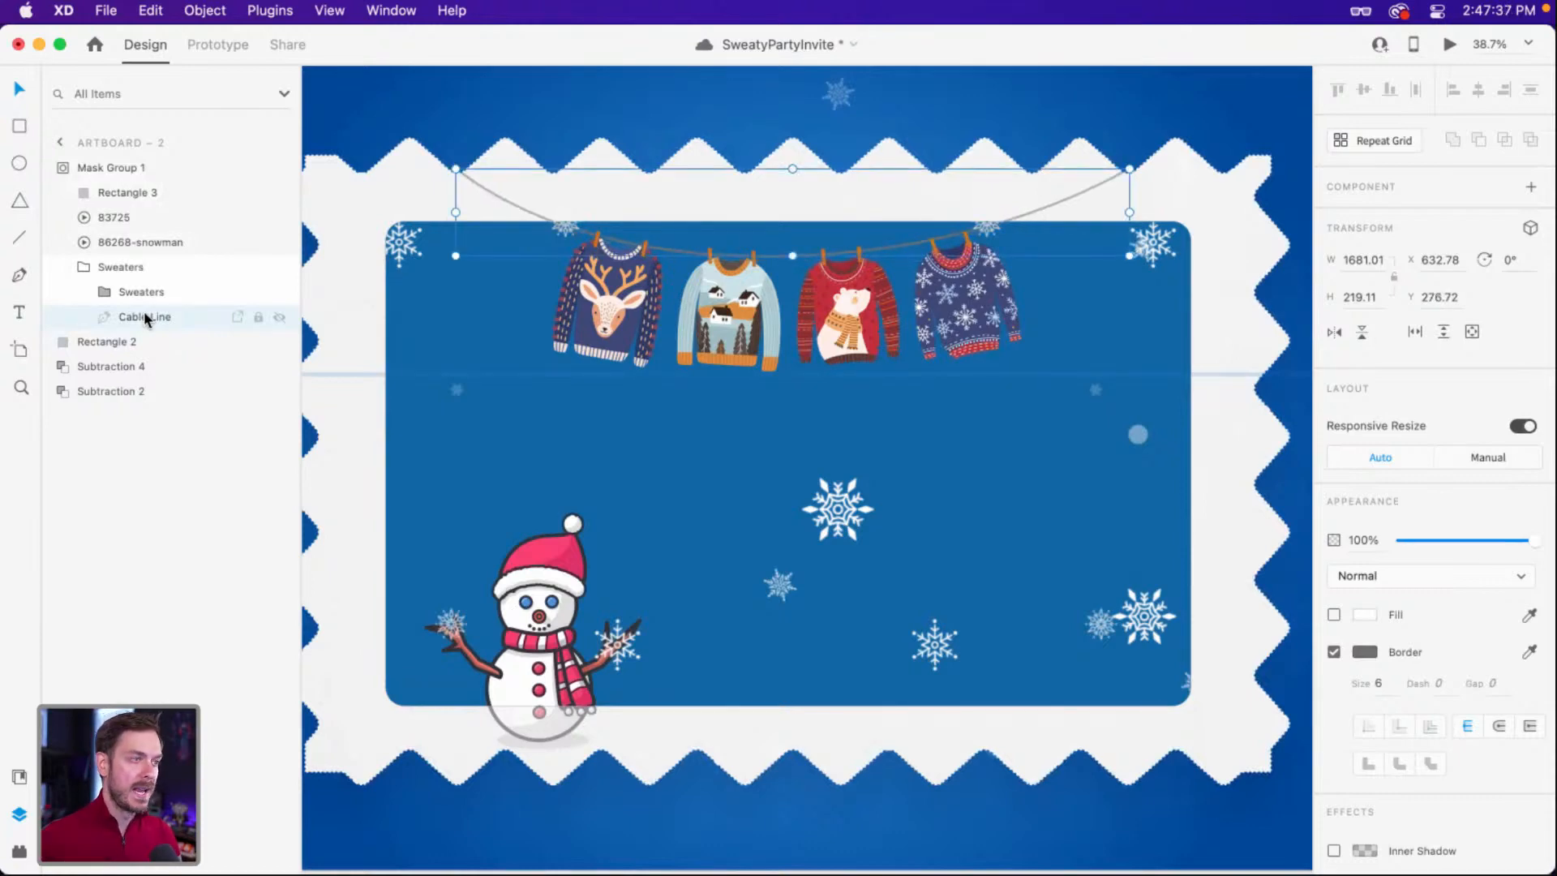
Preview the transition starting from Artboard – 1, and close the preview.
scroll(749, 344, down, 3)
drag(856, 378, 1141, 347)
click(673, 378)
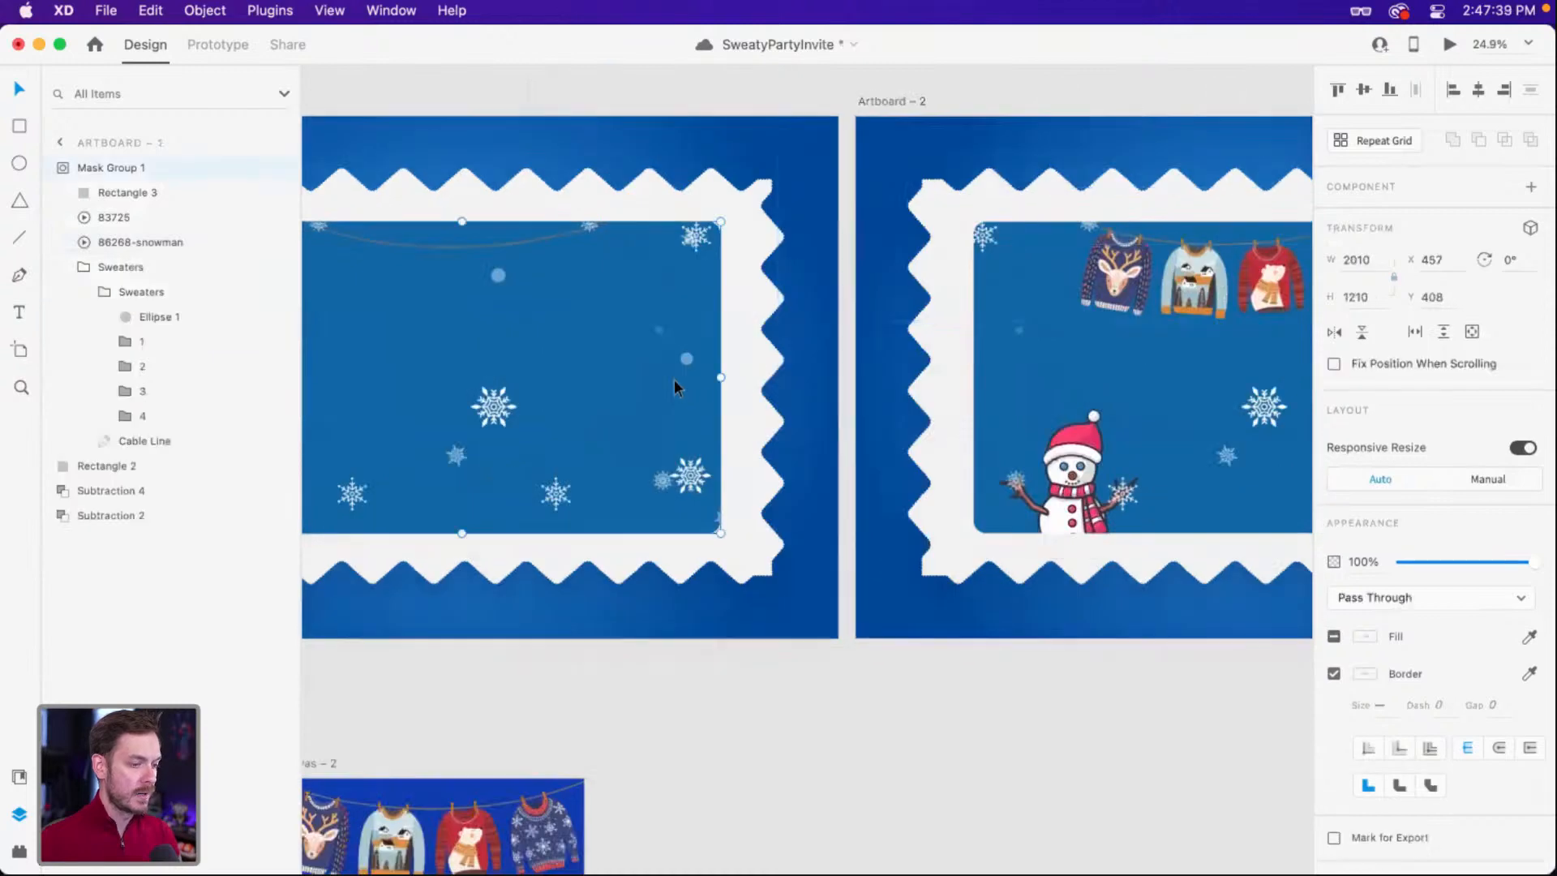
key(cmd+Return)
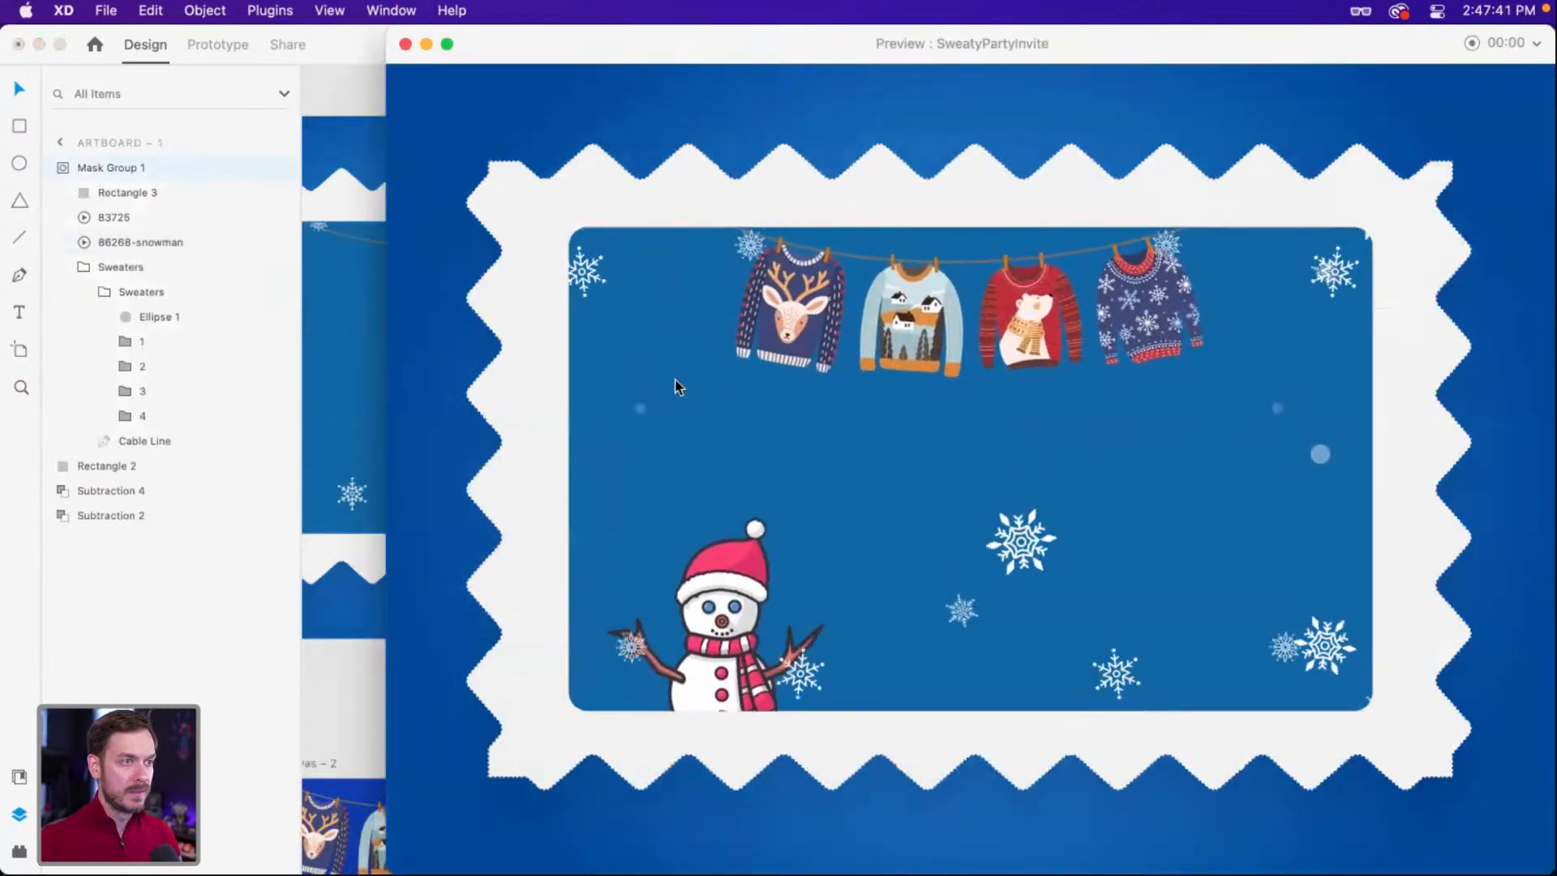
key(super+w)
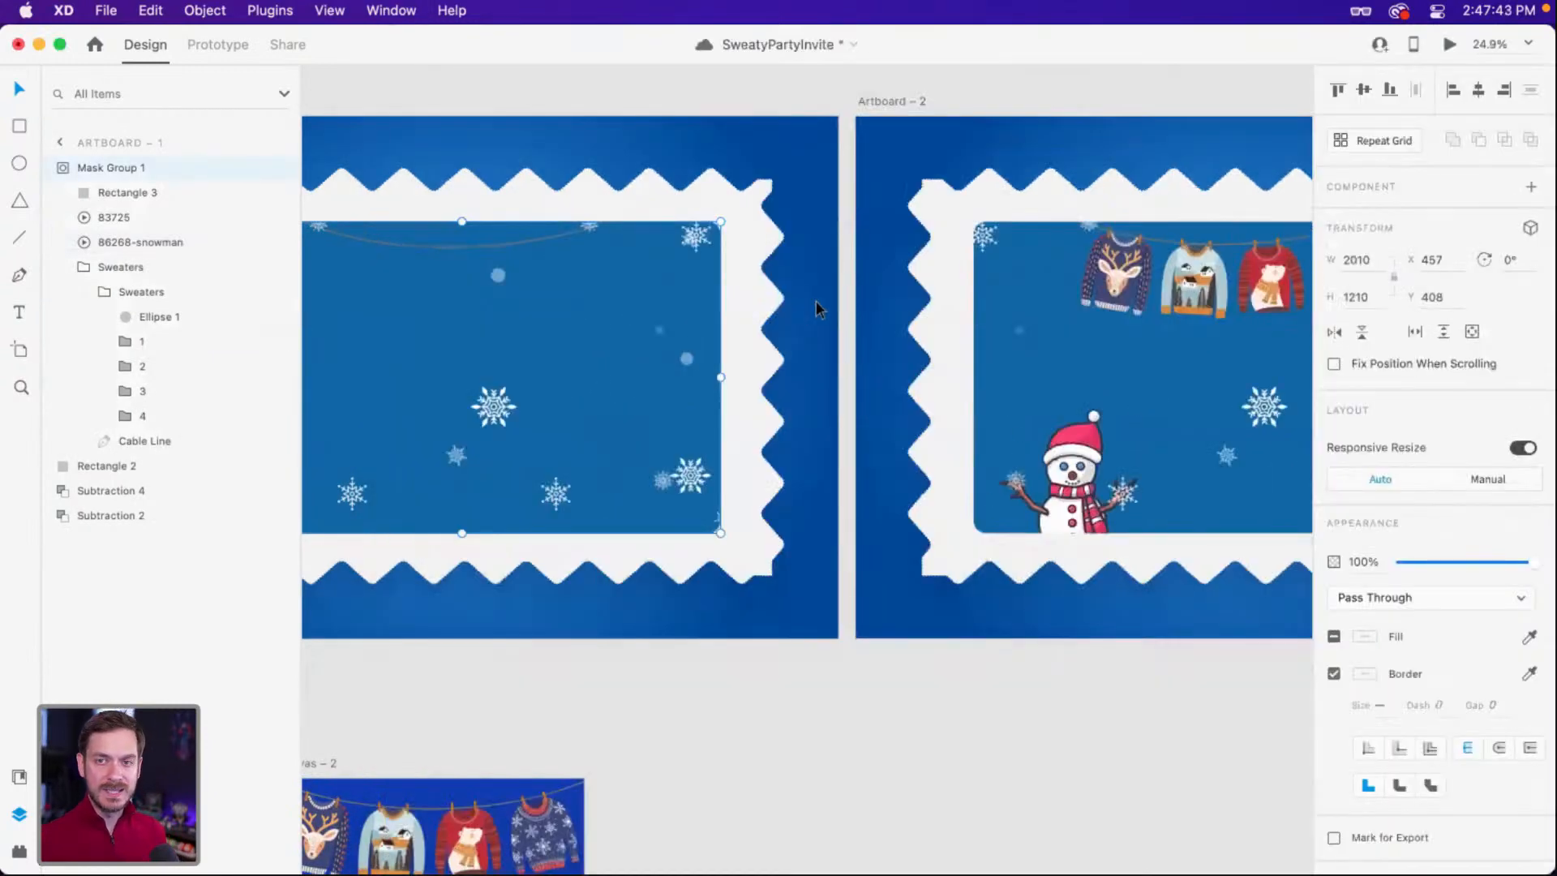
Reshape the Cable Line on Artboard – 1 by raising its right end's curve handle to about X 1847, Y 410.
scroll(1042, 275, right, 4)
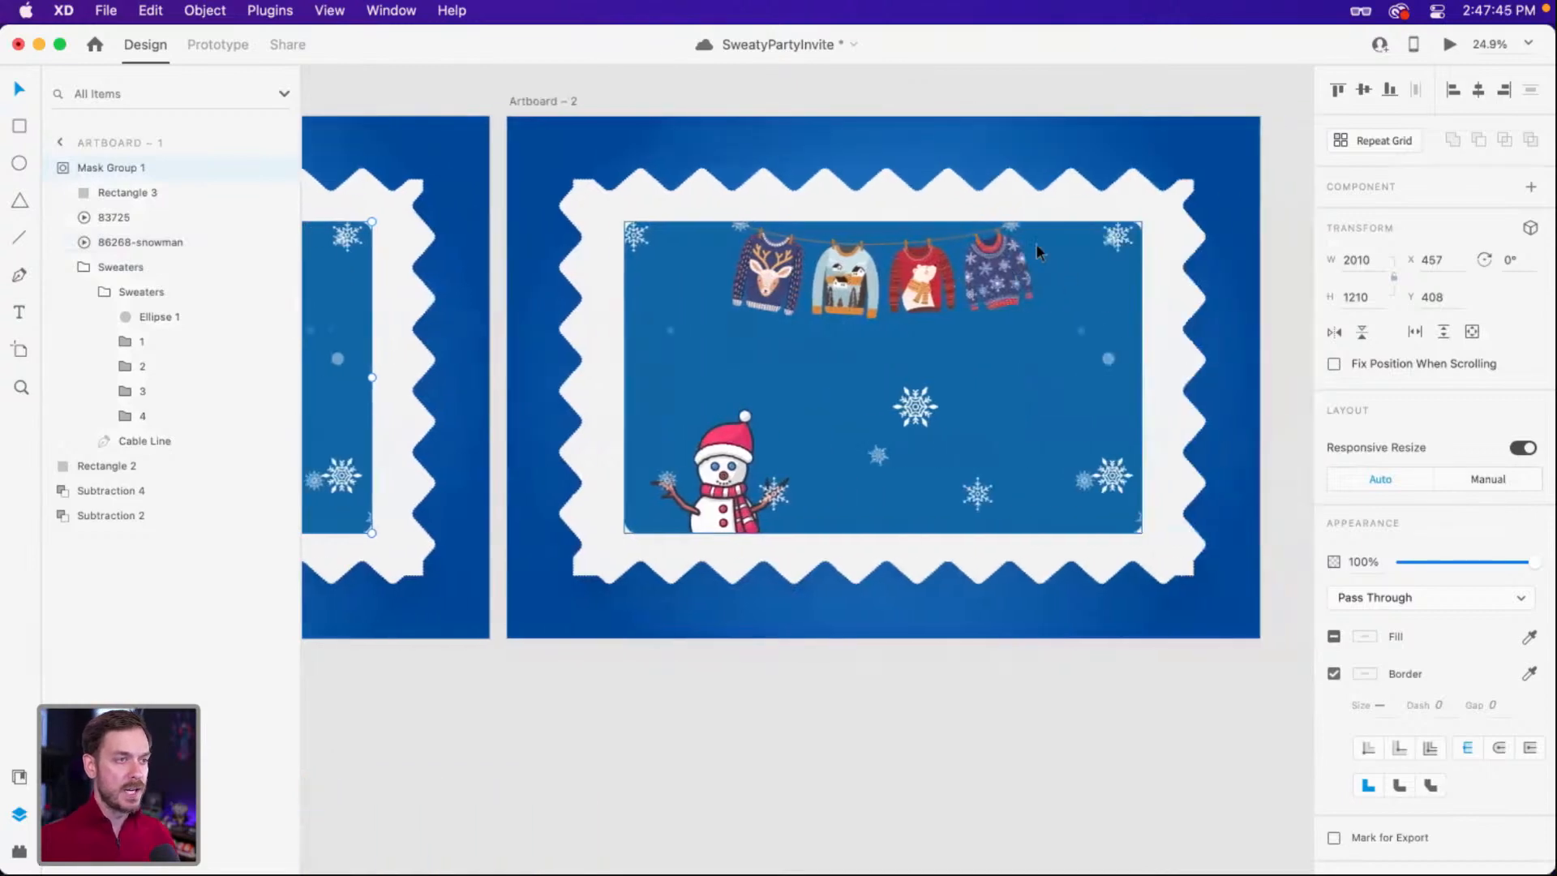
scroll(645, 281, left, 7)
scroll(643, 246, up, 5)
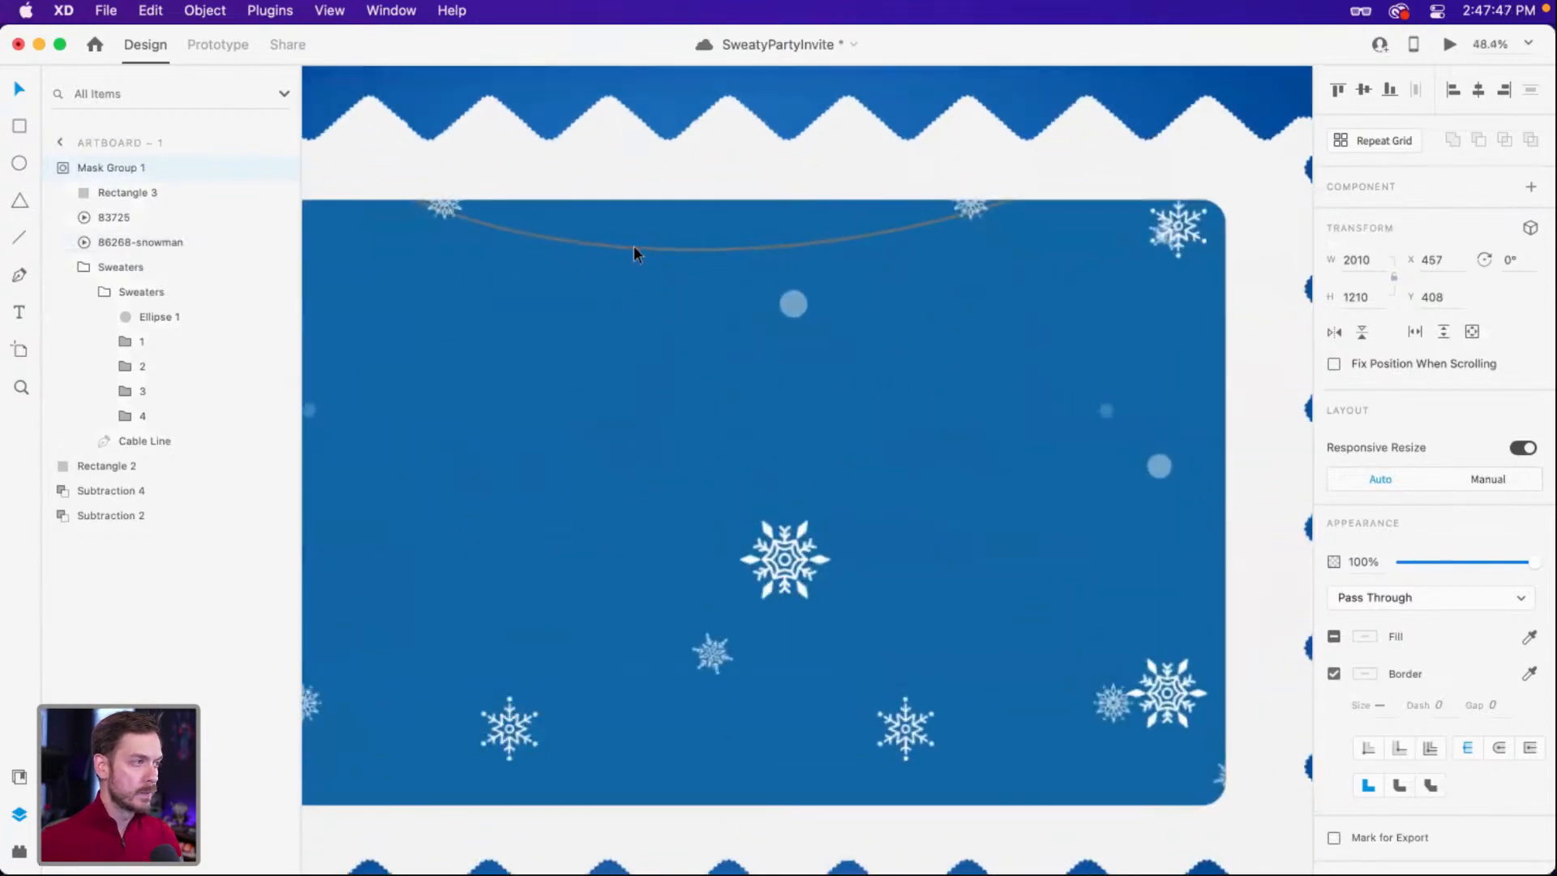
double_click(625, 246)
click(624, 247)
click(138, 445)
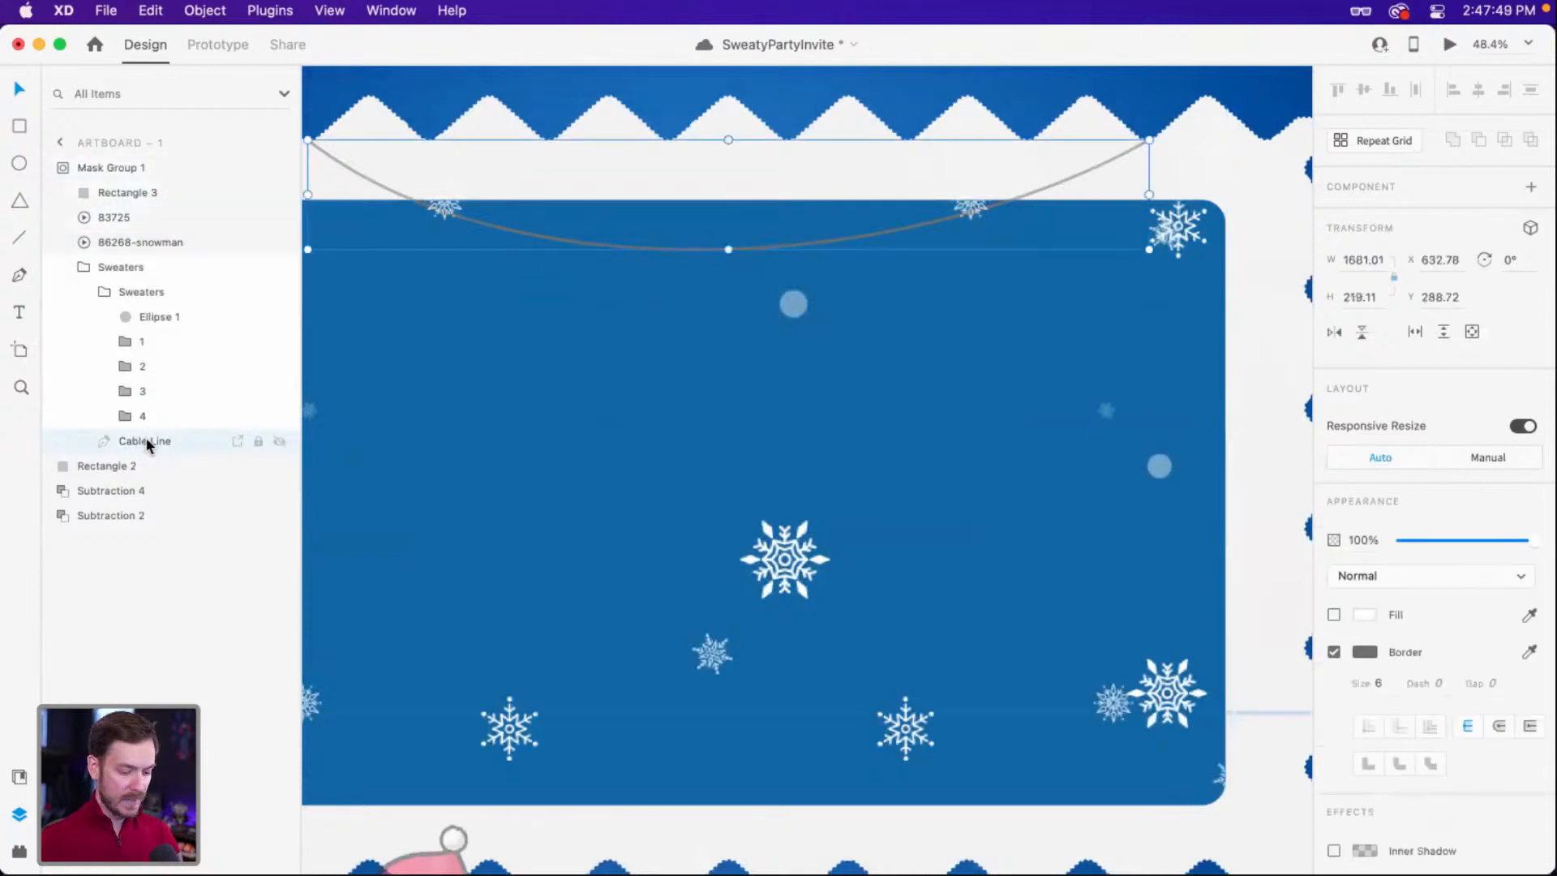
drag(912, 273, 917, 292)
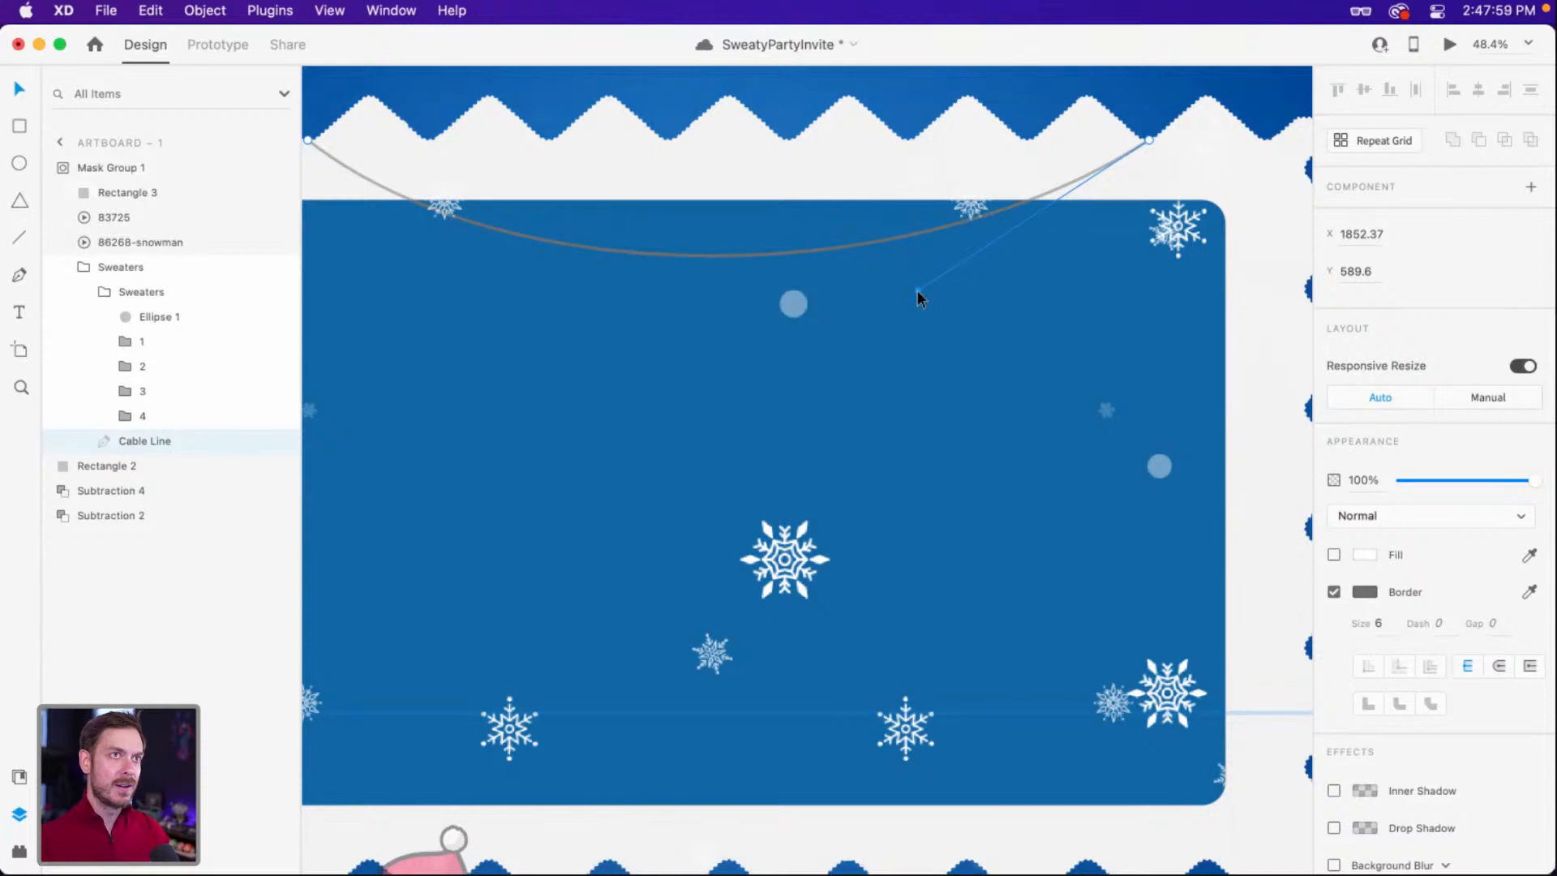
drag(917, 290, 914, 201)
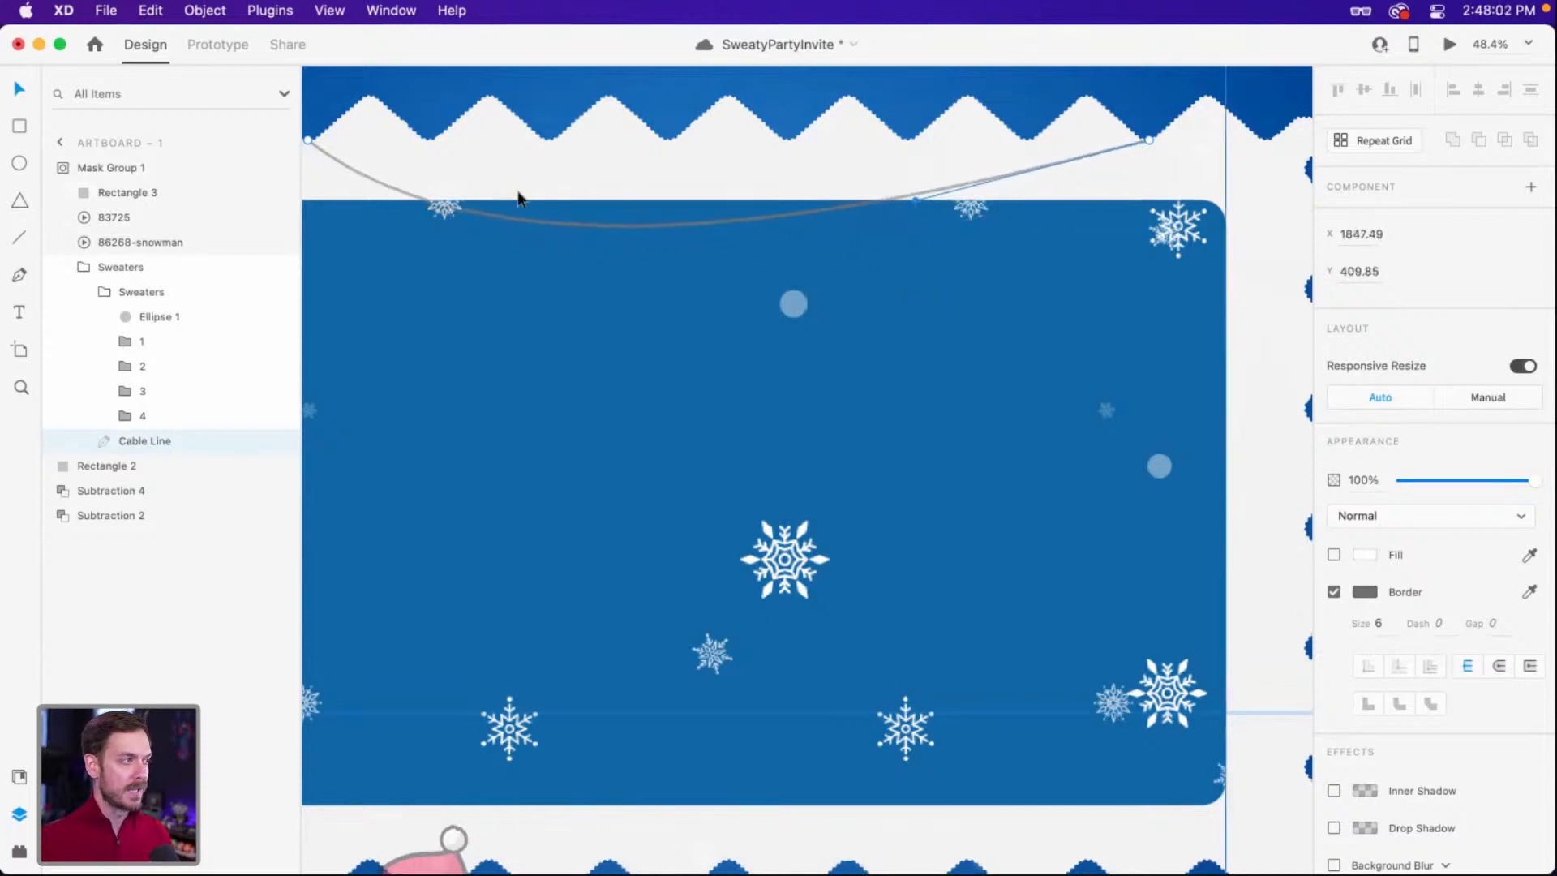
Pull the curve handle of the Cable Line's left end on Artboard – 1 downward and preview the transition.
click(312, 141)
drag(511, 298, 518, 365)
key(super+Return)
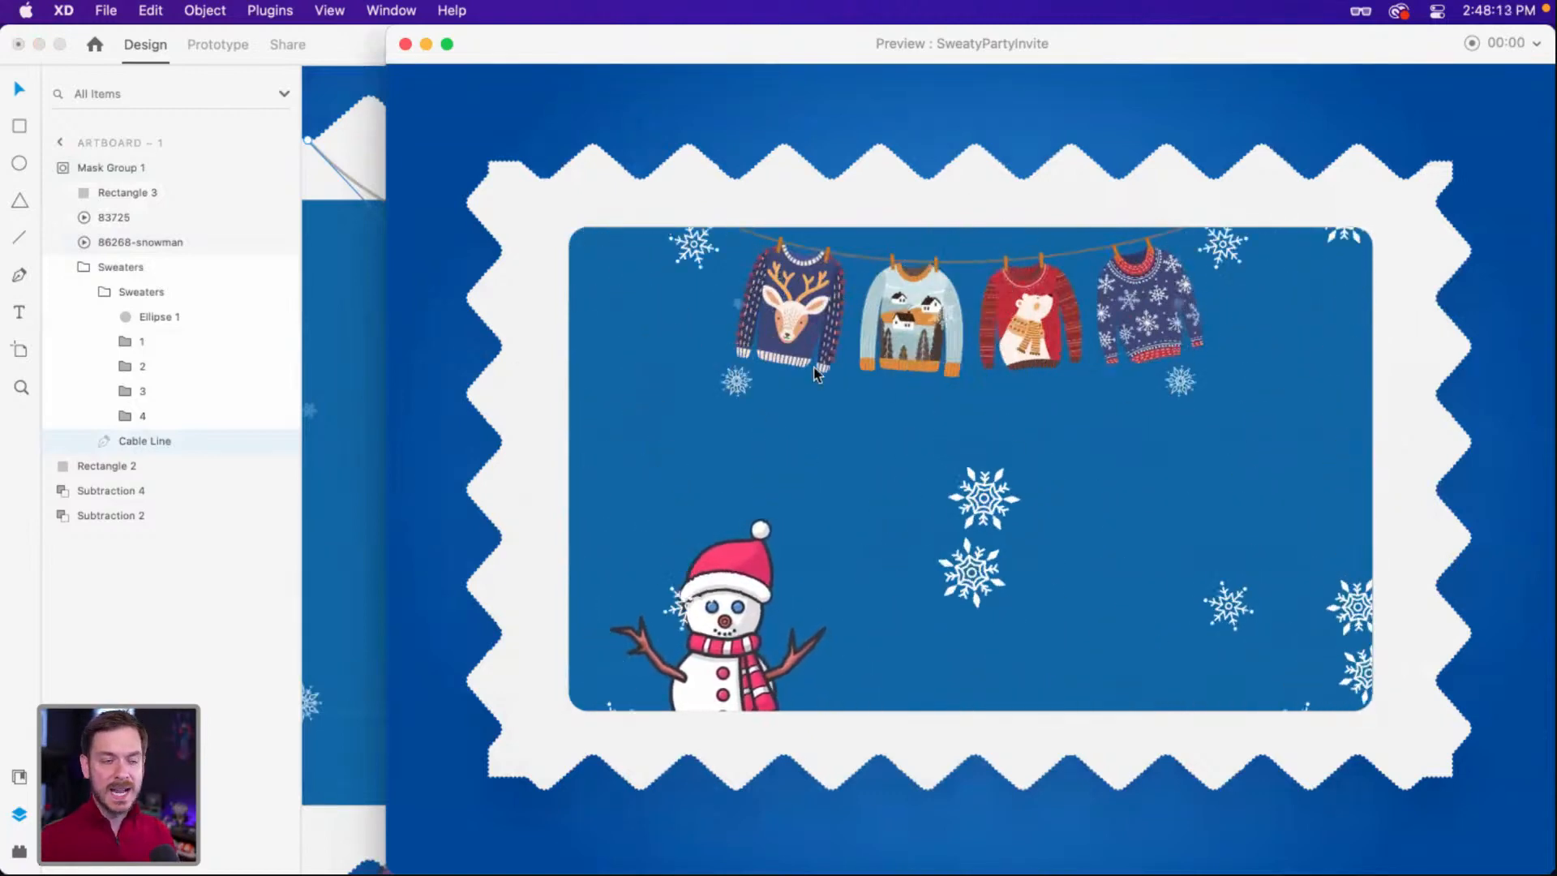
key(super+w)
Select the 83725 snowflake animation on Artboard – 1 and save the document.
scroll(985, 402, down, 3)
click(1107, 152)
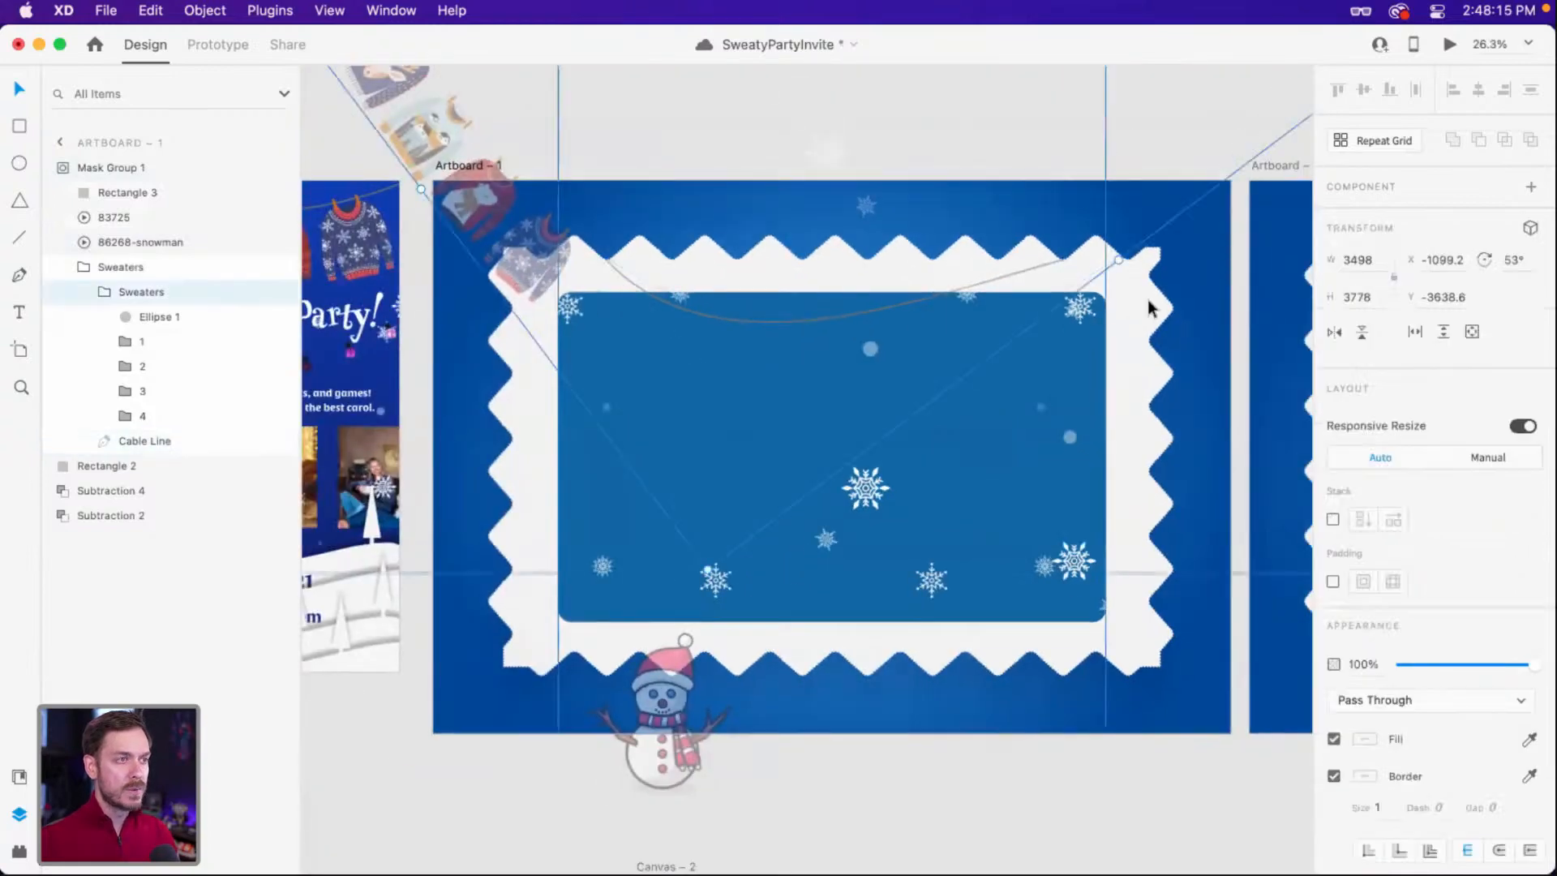
click(874, 502)
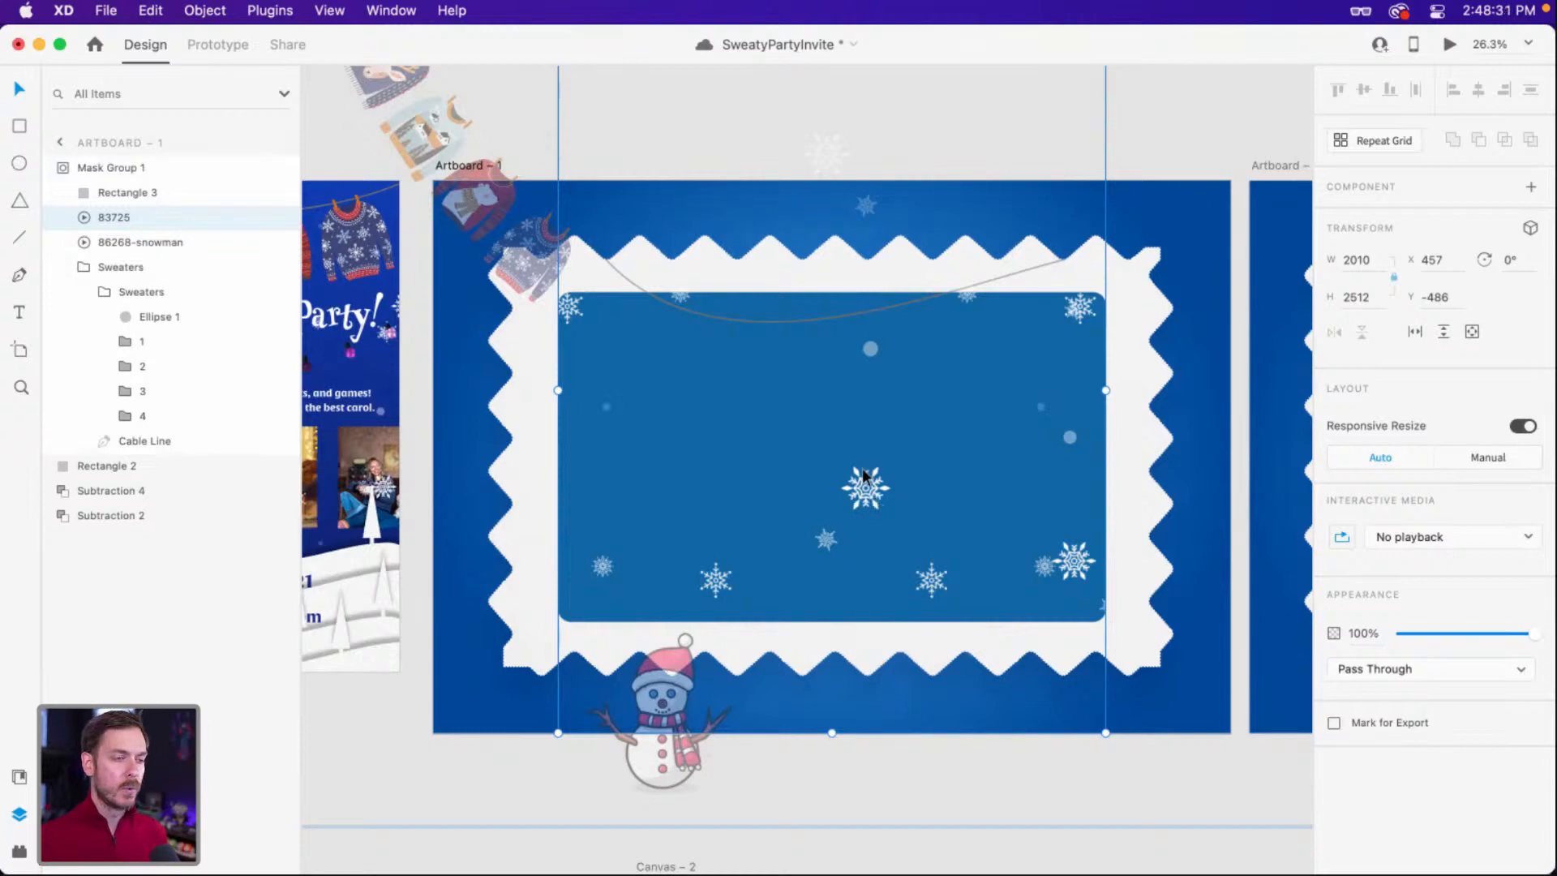
key(super+s)
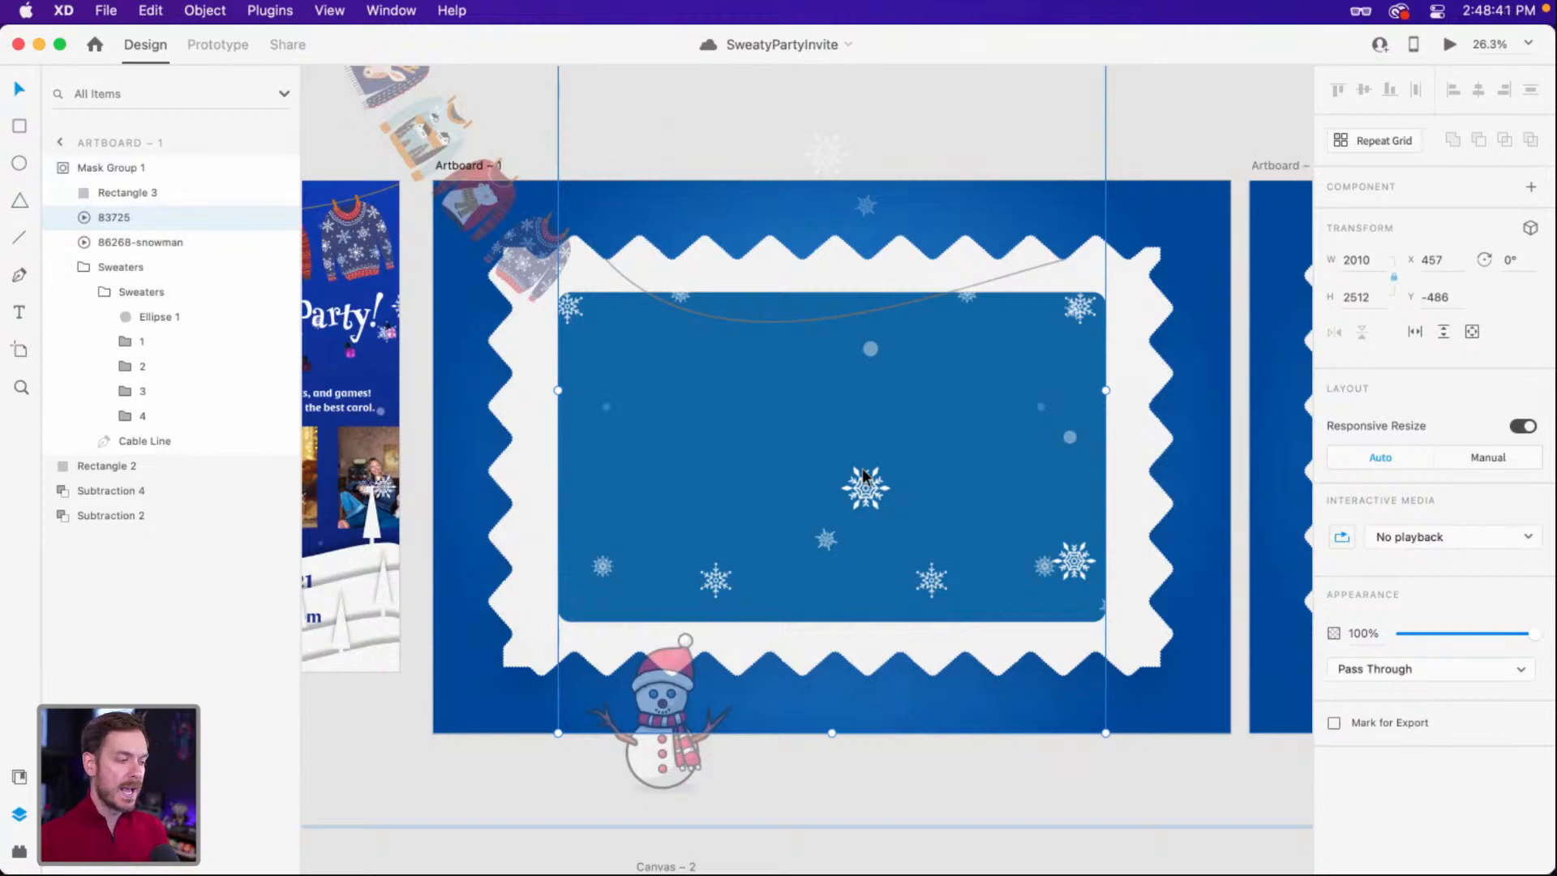
Switch to Finder and look through the code of 86268-snowman.json in the Holiday Special folder.
key(super+Tab)
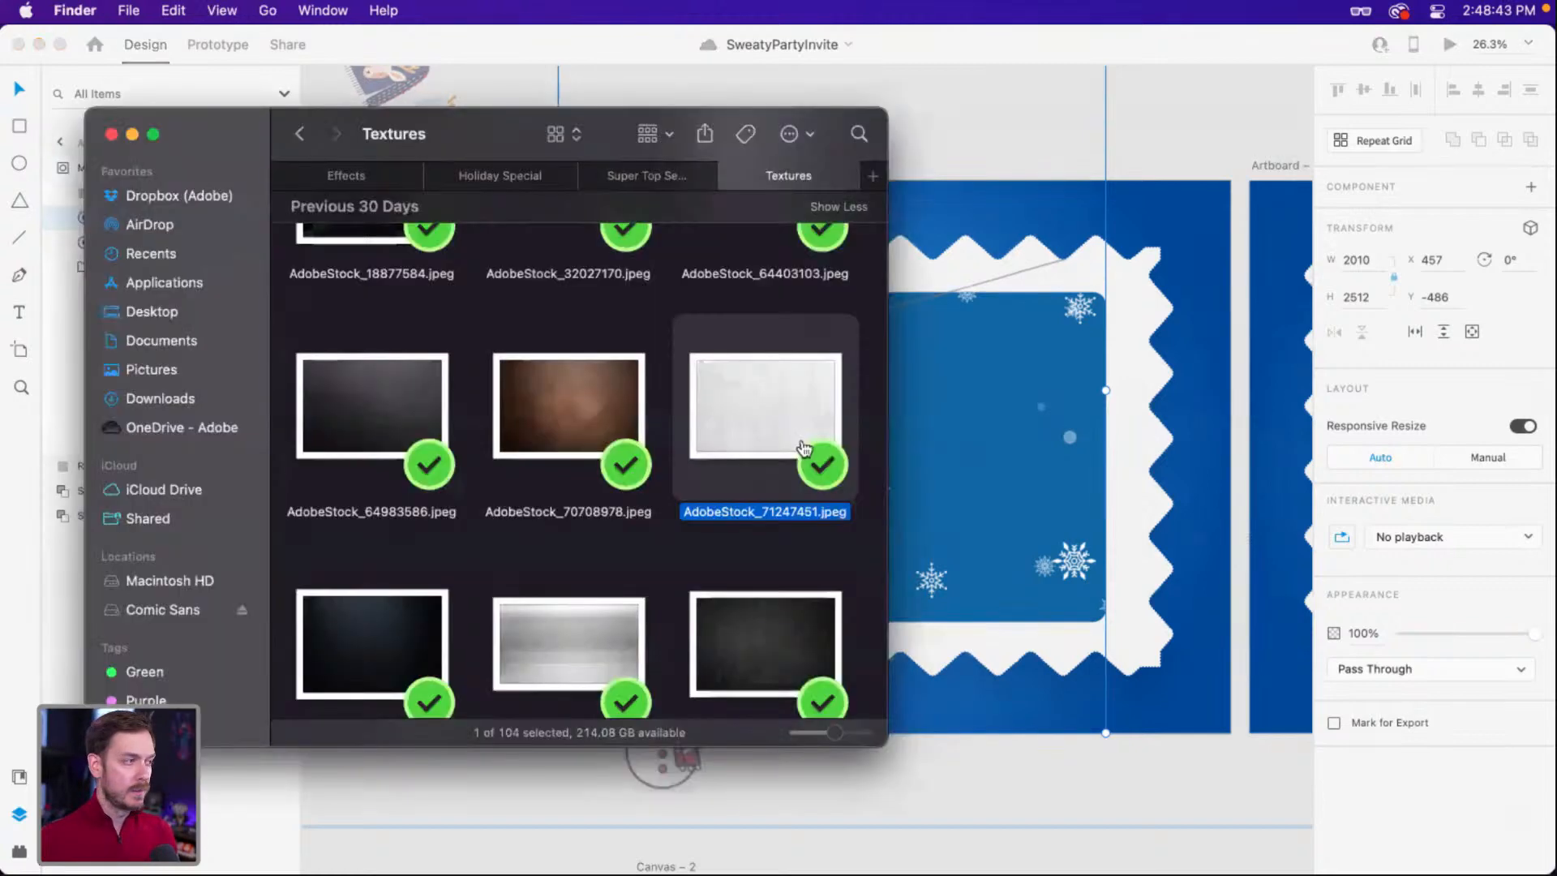
click(507, 175)
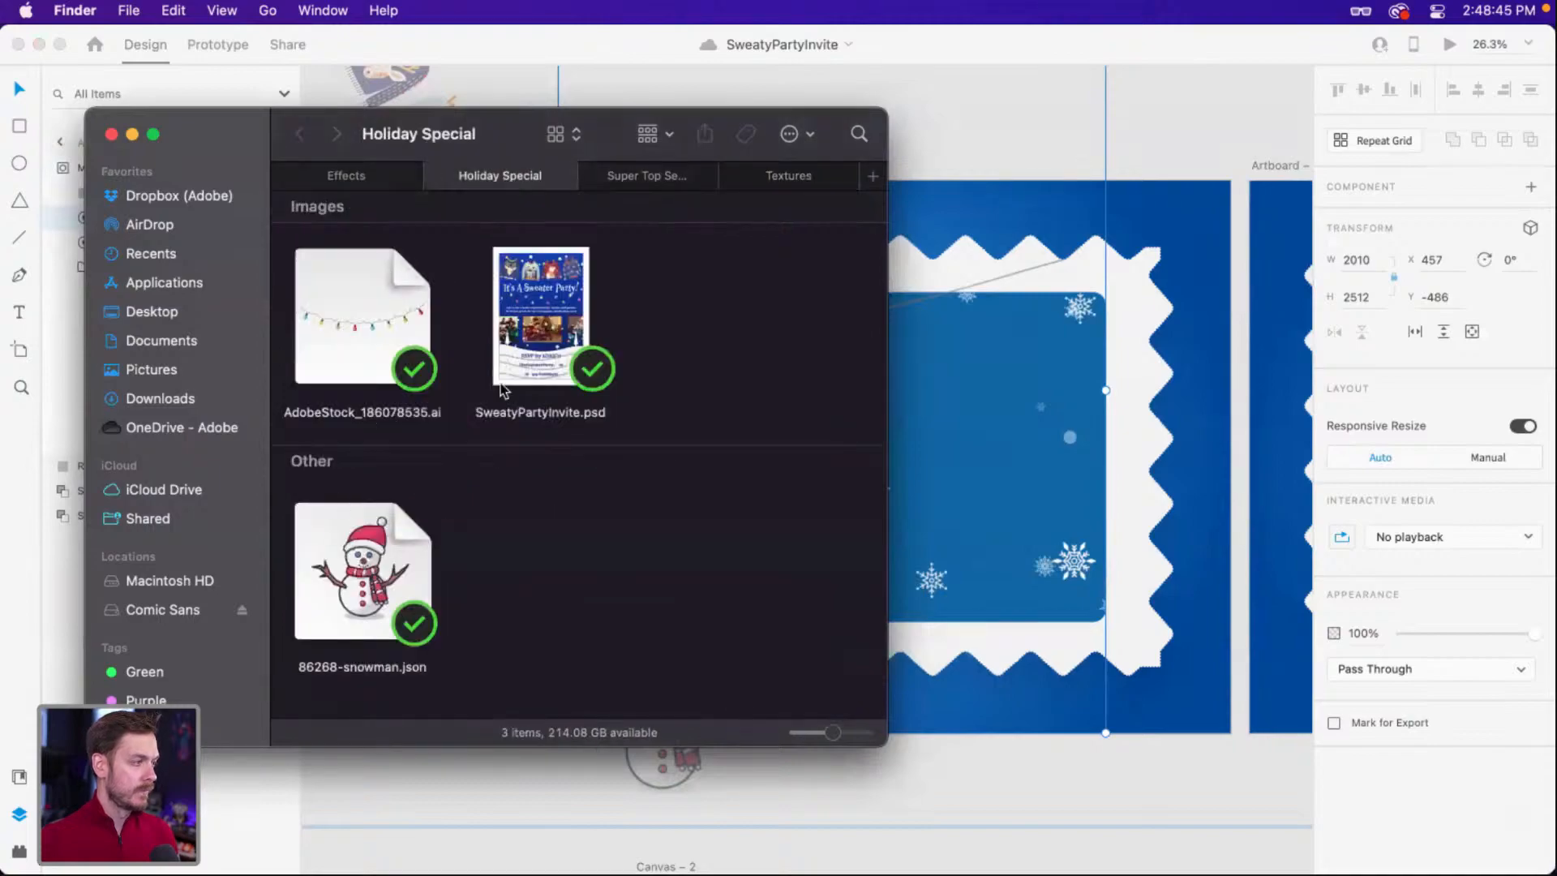
click(382, 544)
key(space)
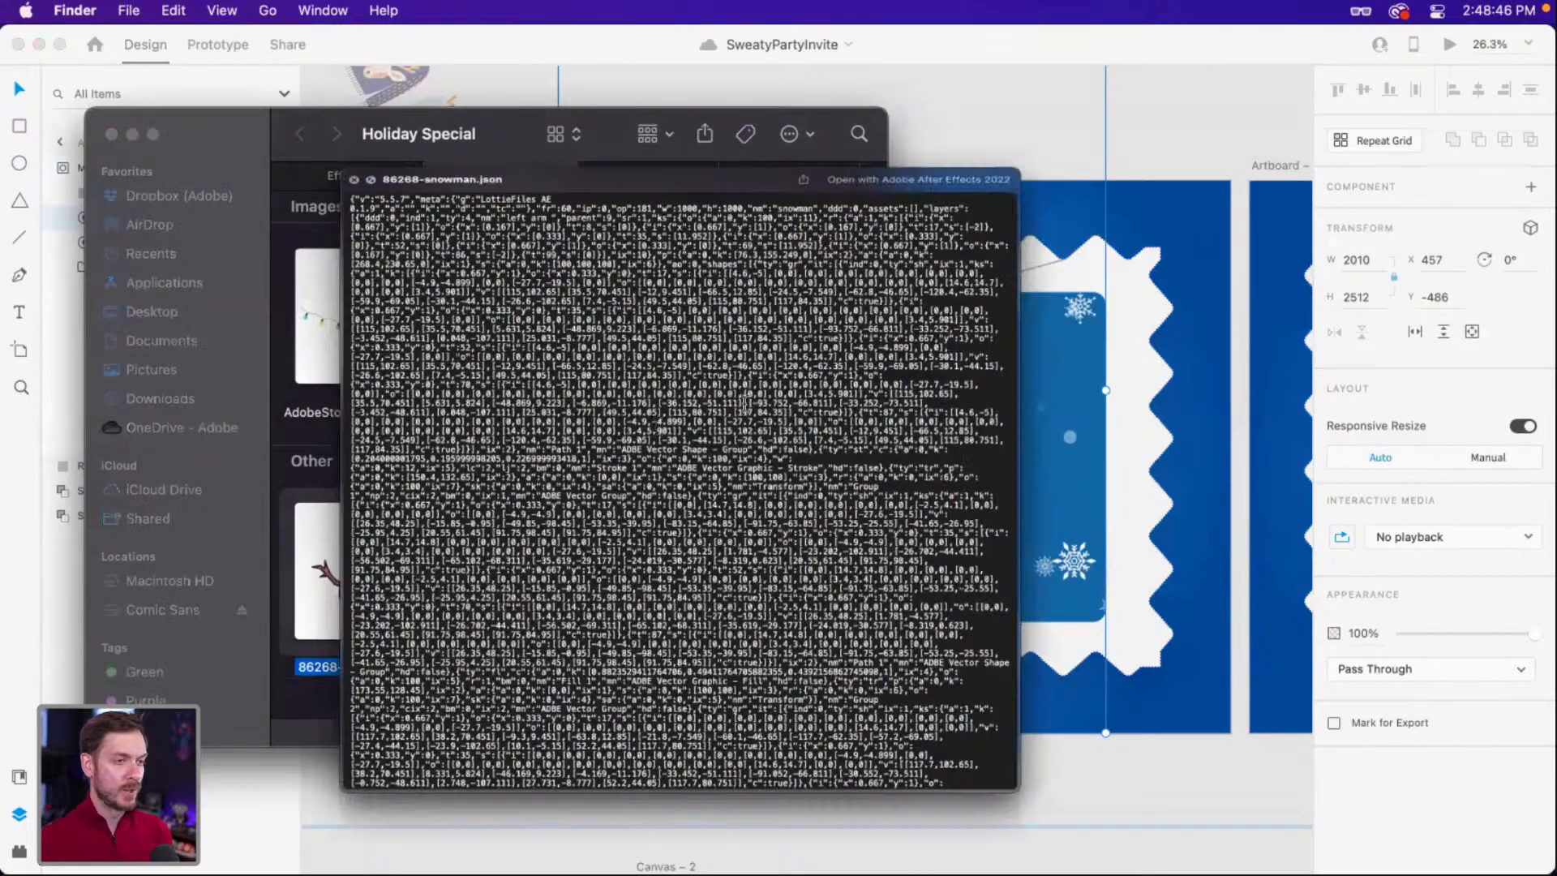
scroll(758, 404, down, 15)
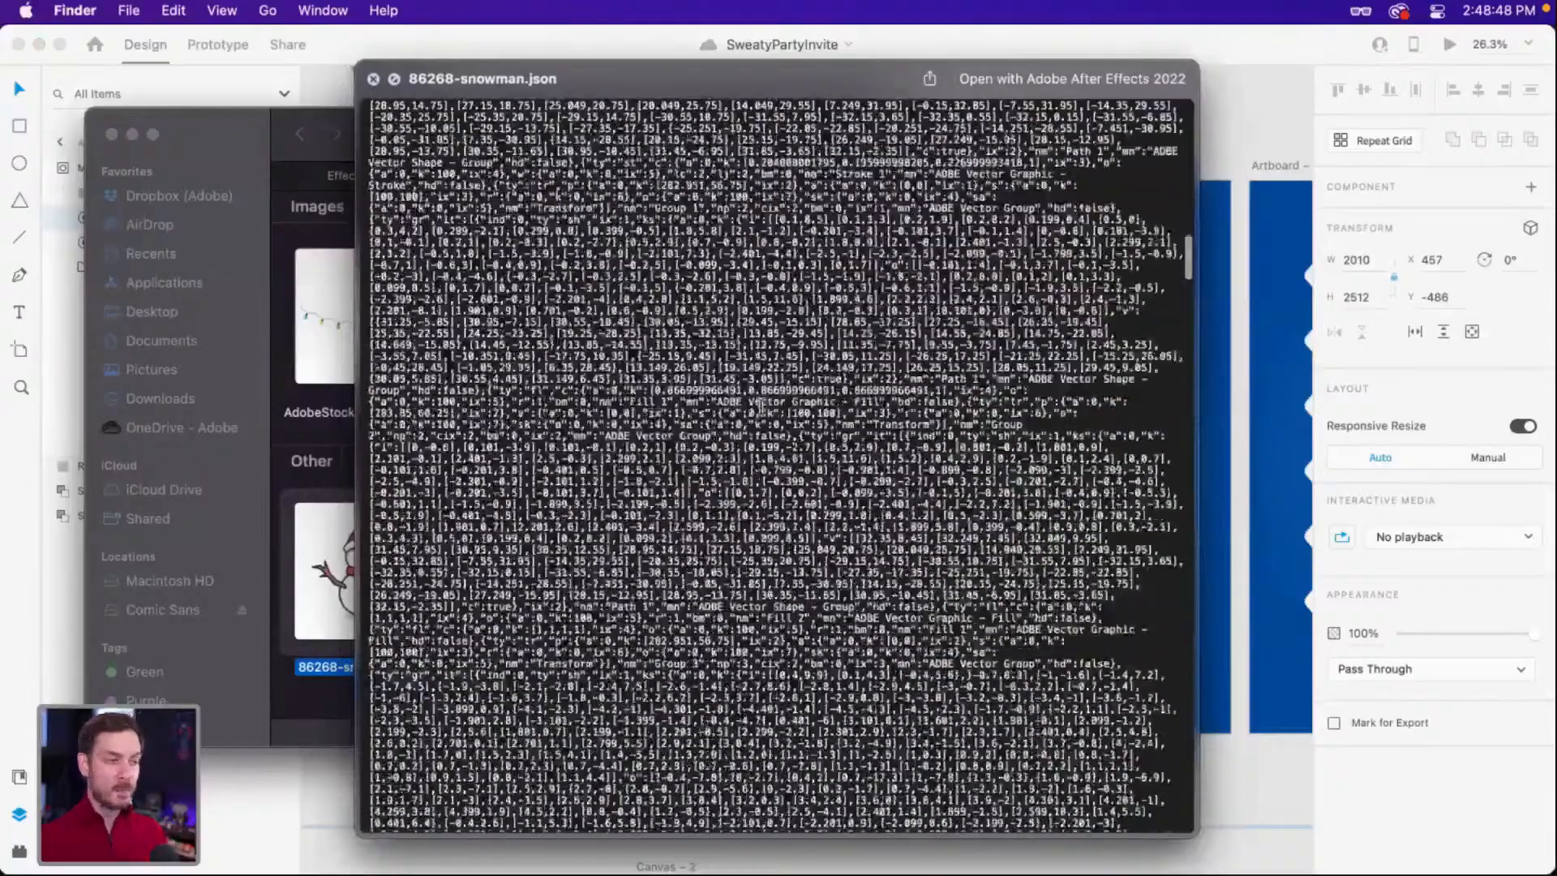
scroll(759, 407, down, 20)
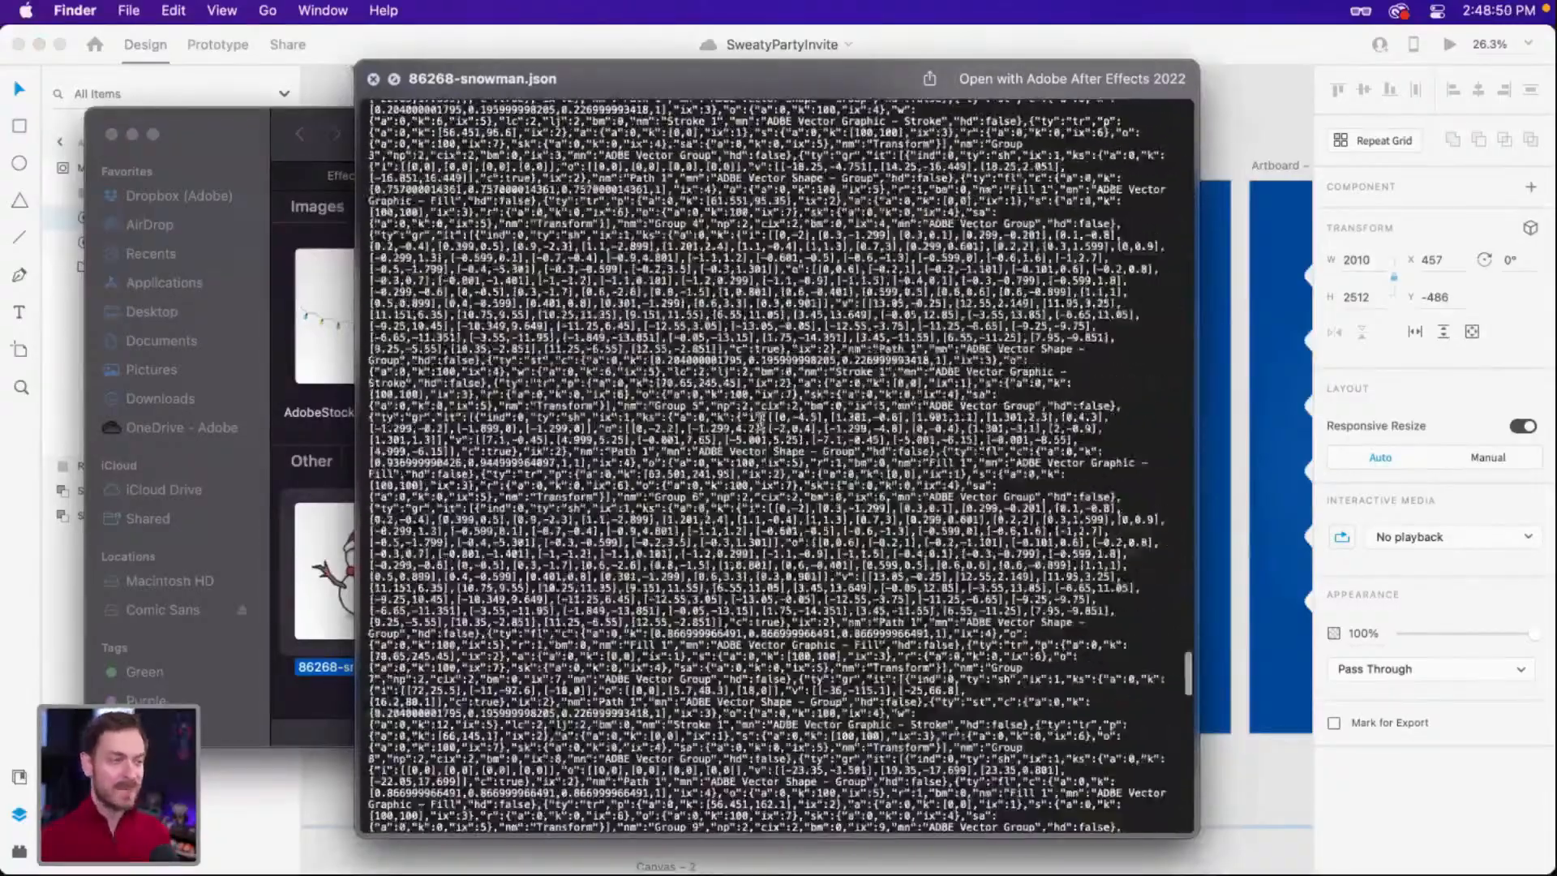
scroll(760, 420, up, 20)
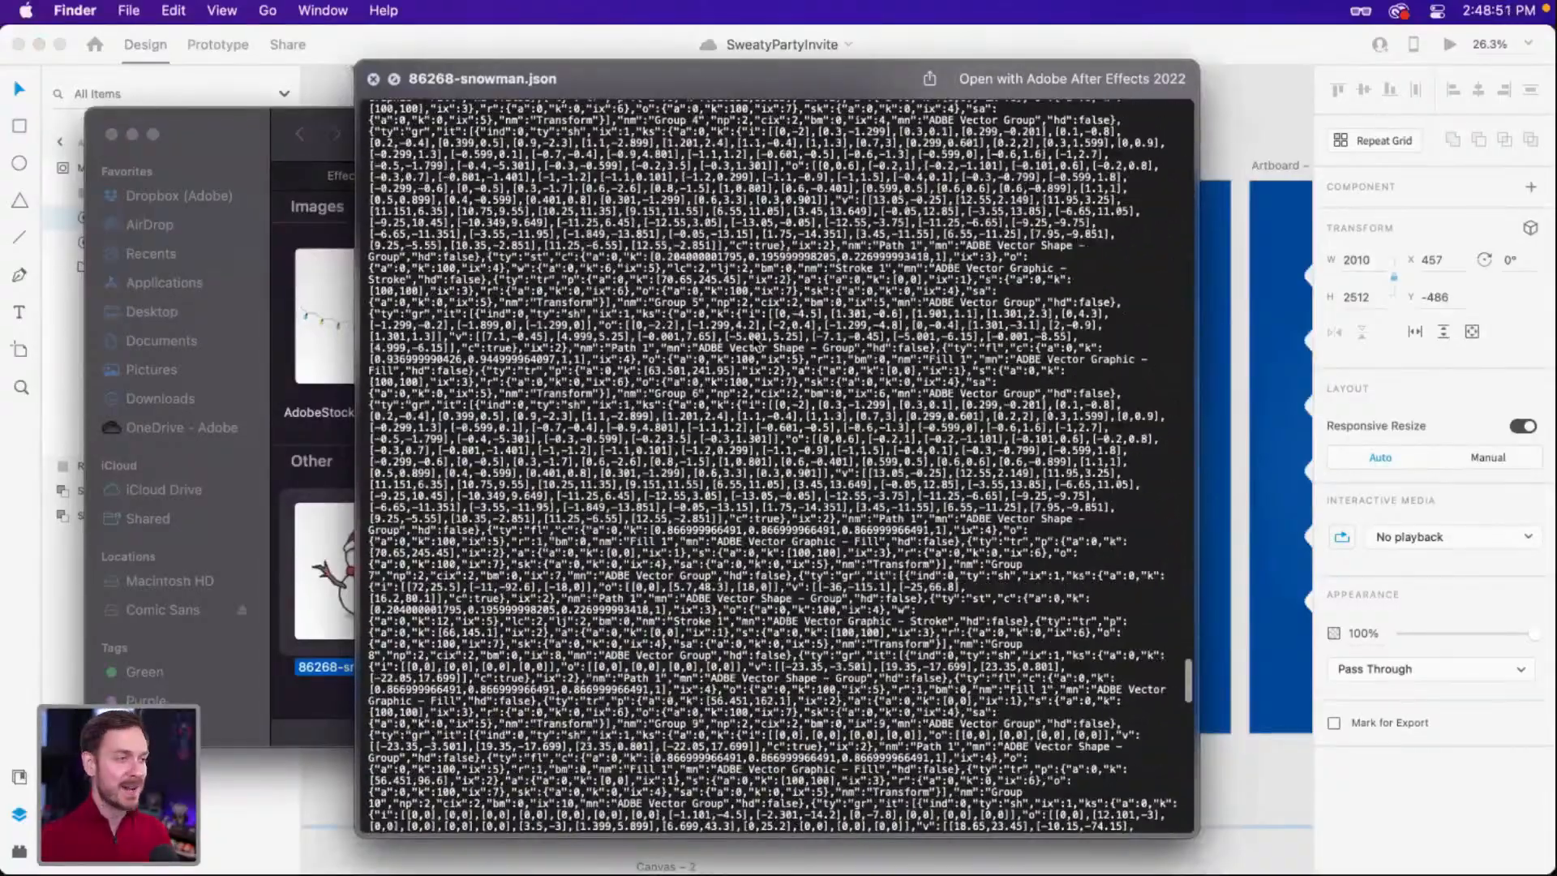
key(space)
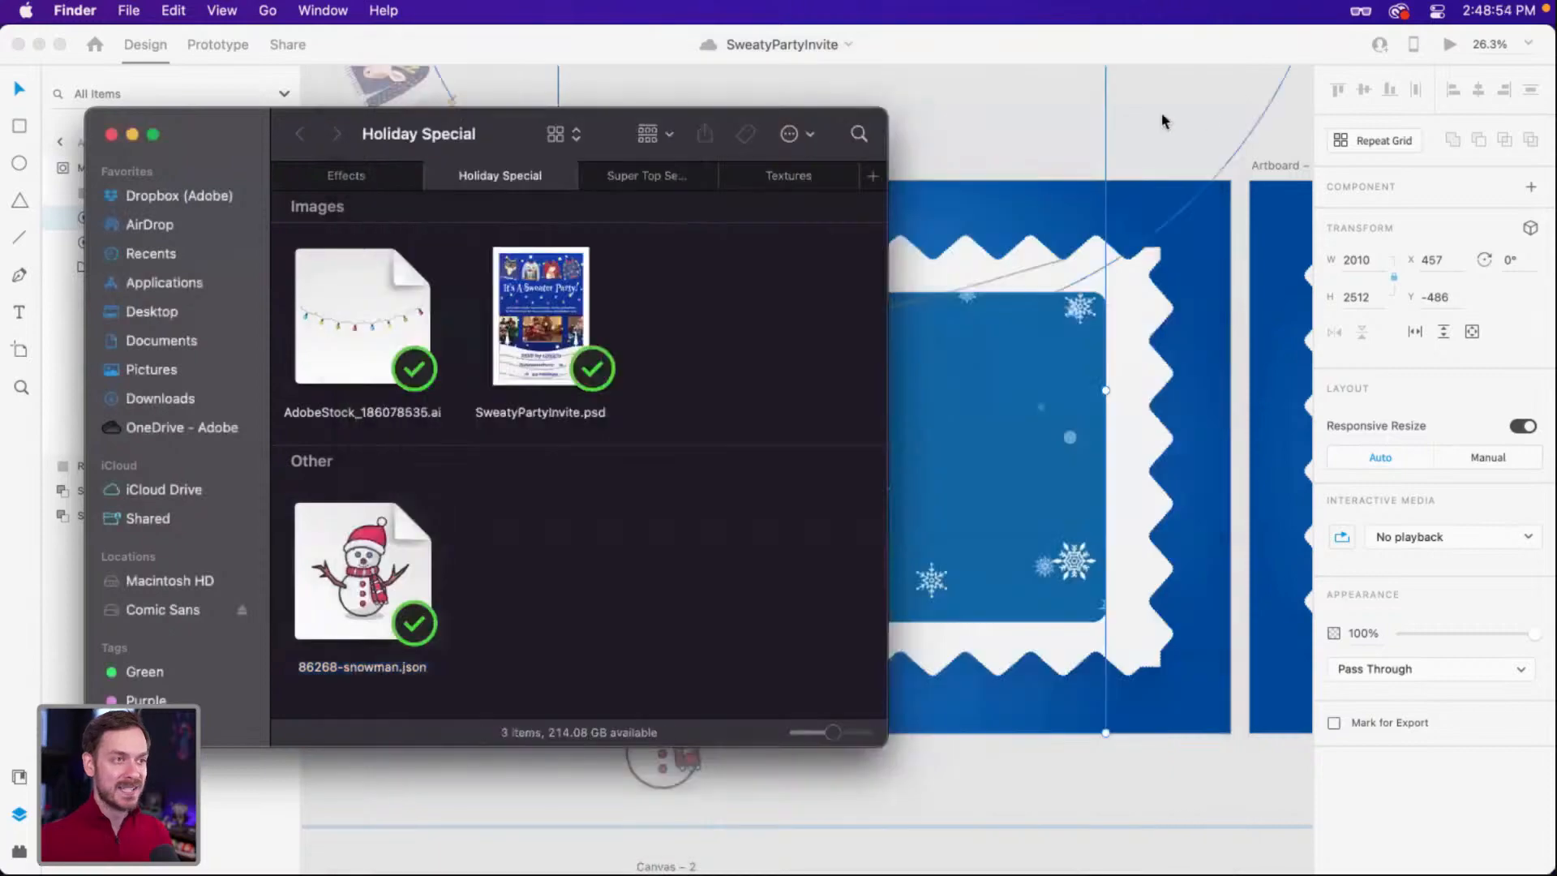
Return to Adobe XD and copy the "It's A Sweater Party!" title from Canvas – 1.
click(1150, 125)
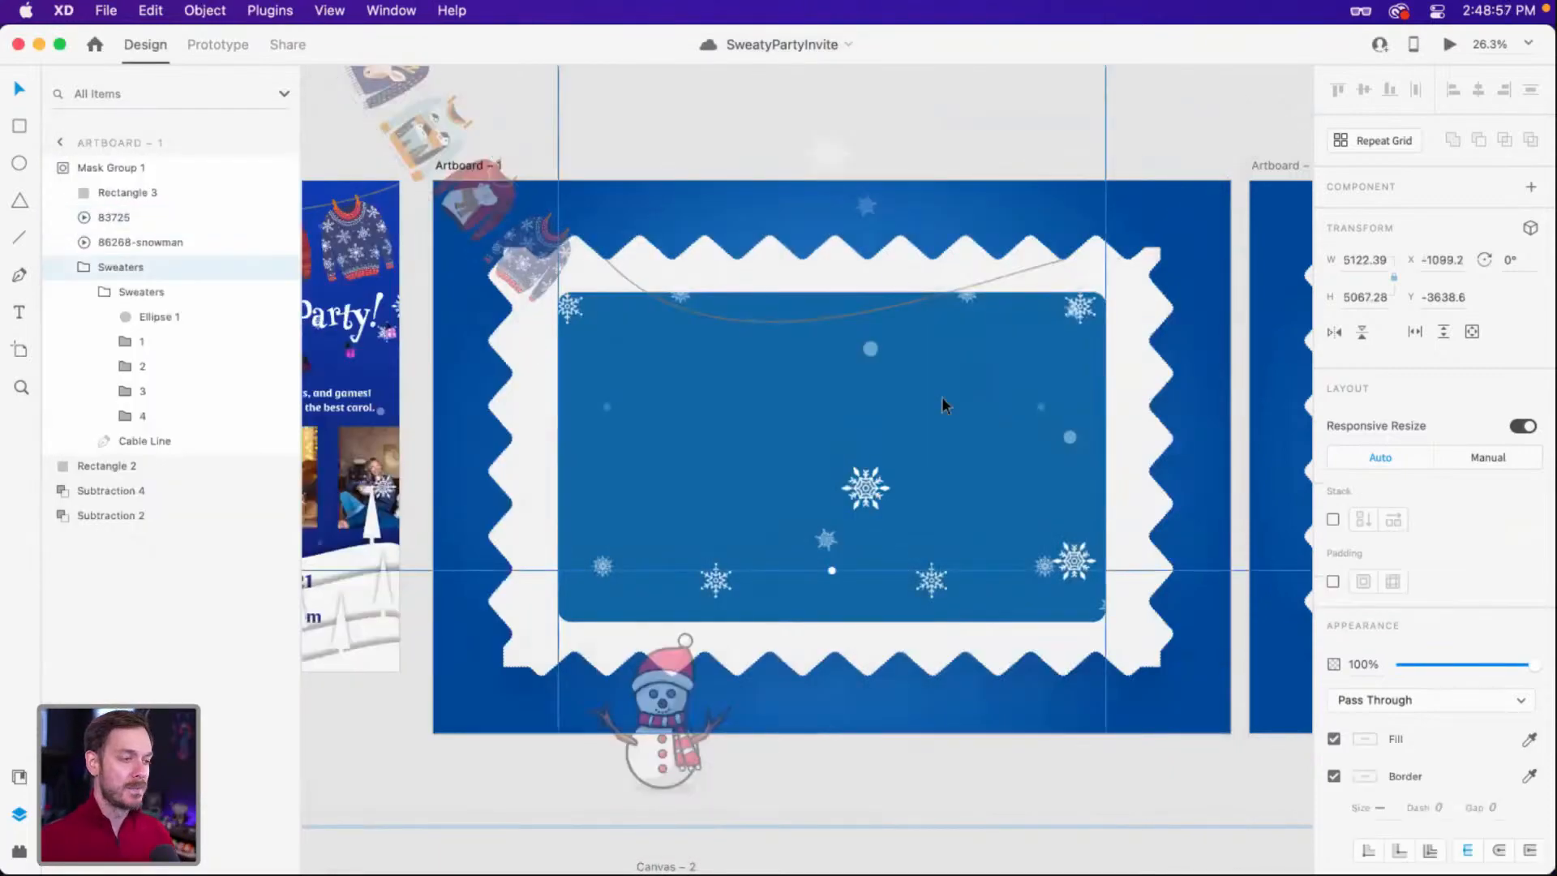
click(872, 486)
key(Escape)
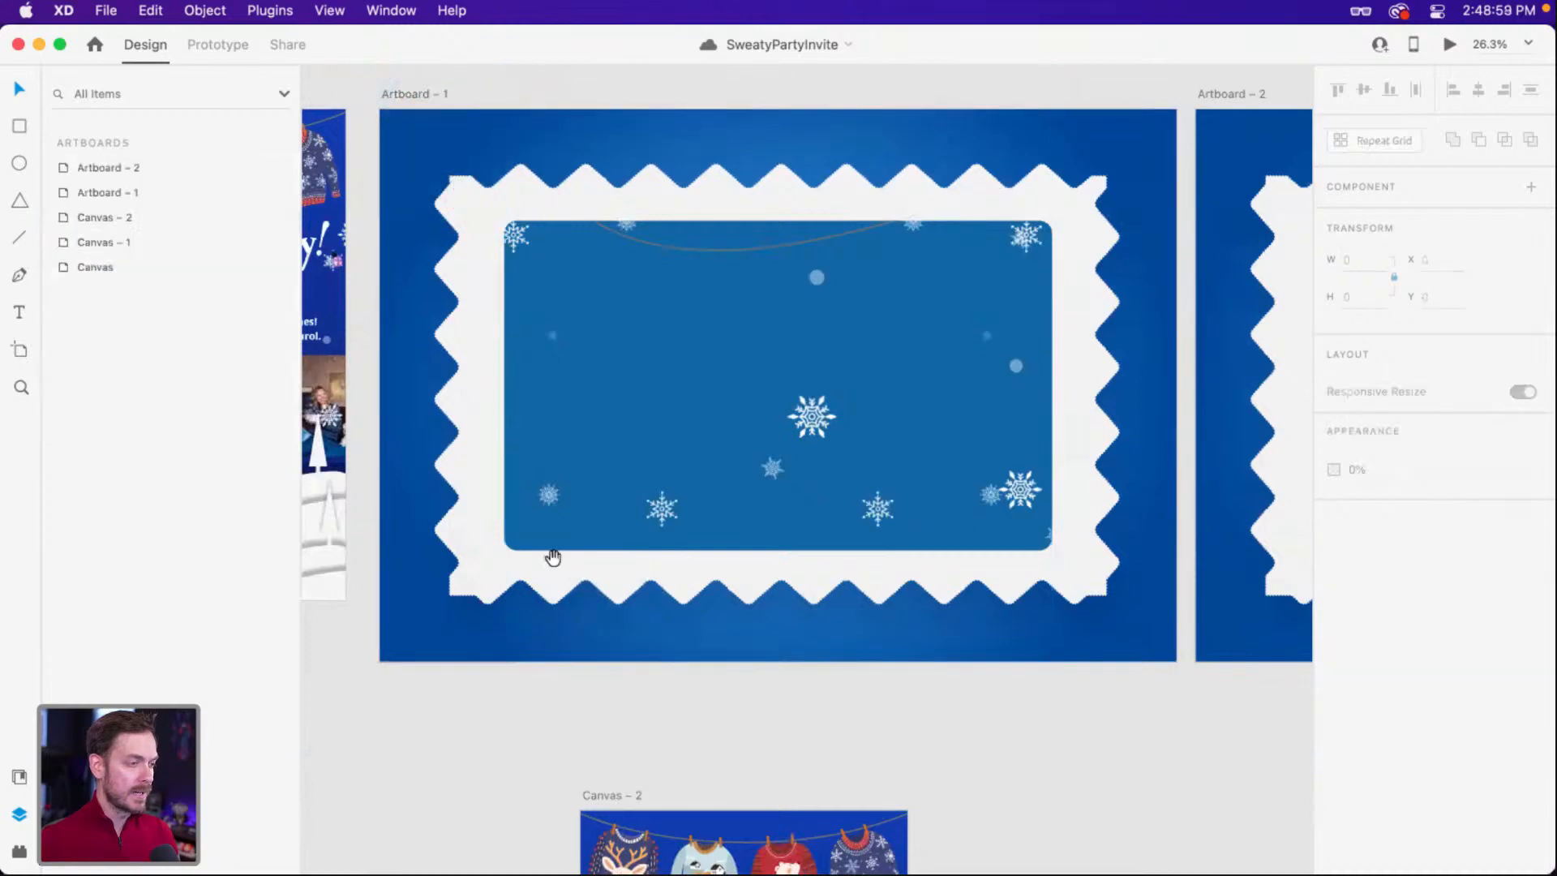
scroll(730, 406, left, 10)
click(921, 448)
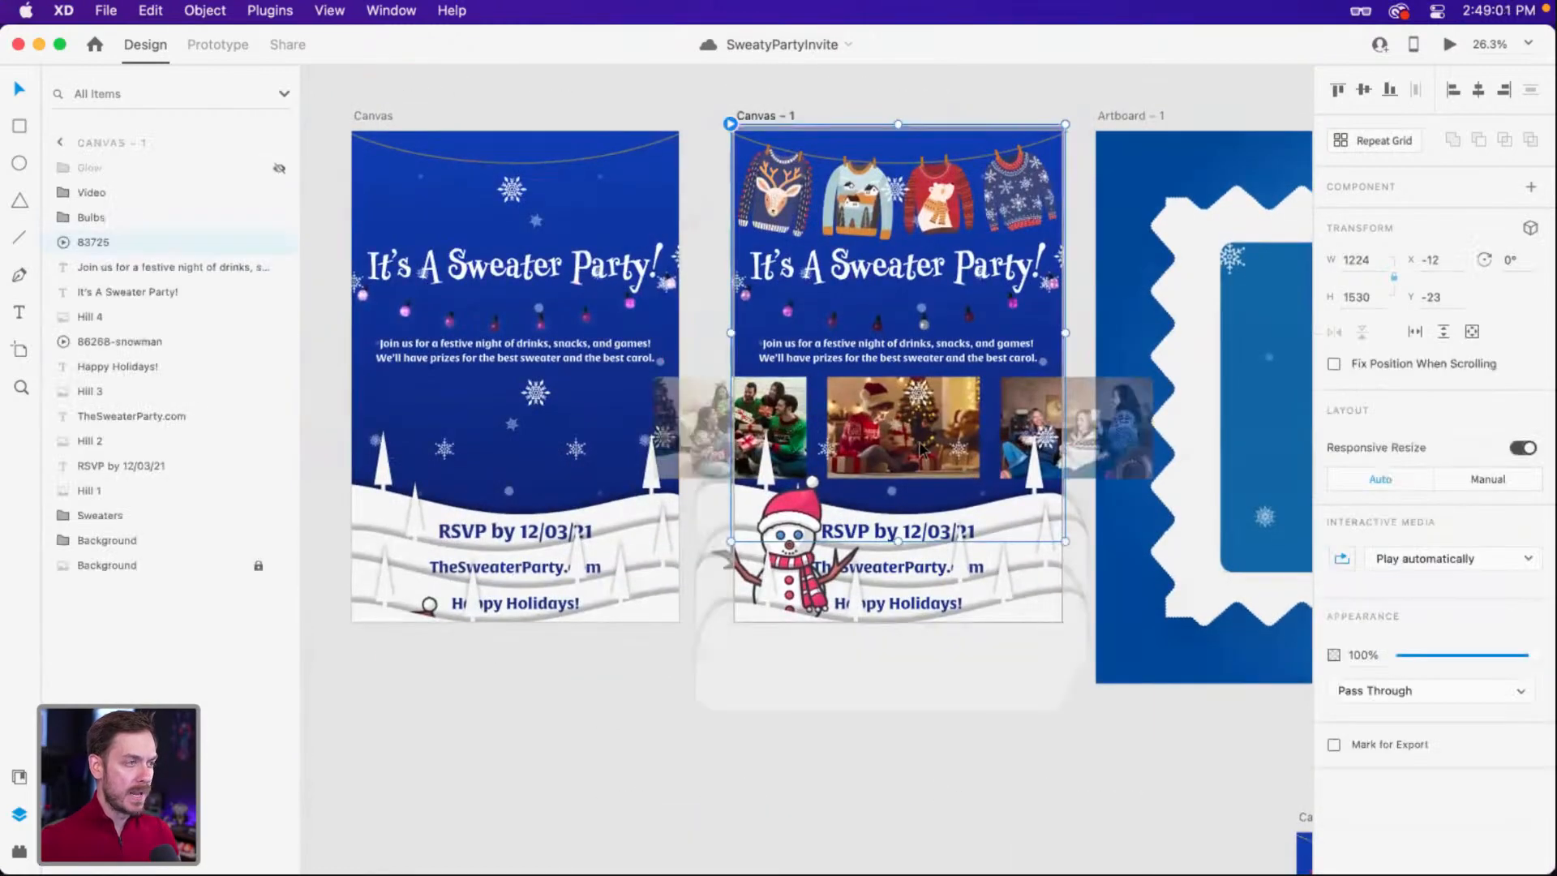
click(804, 280)
key(super+c)
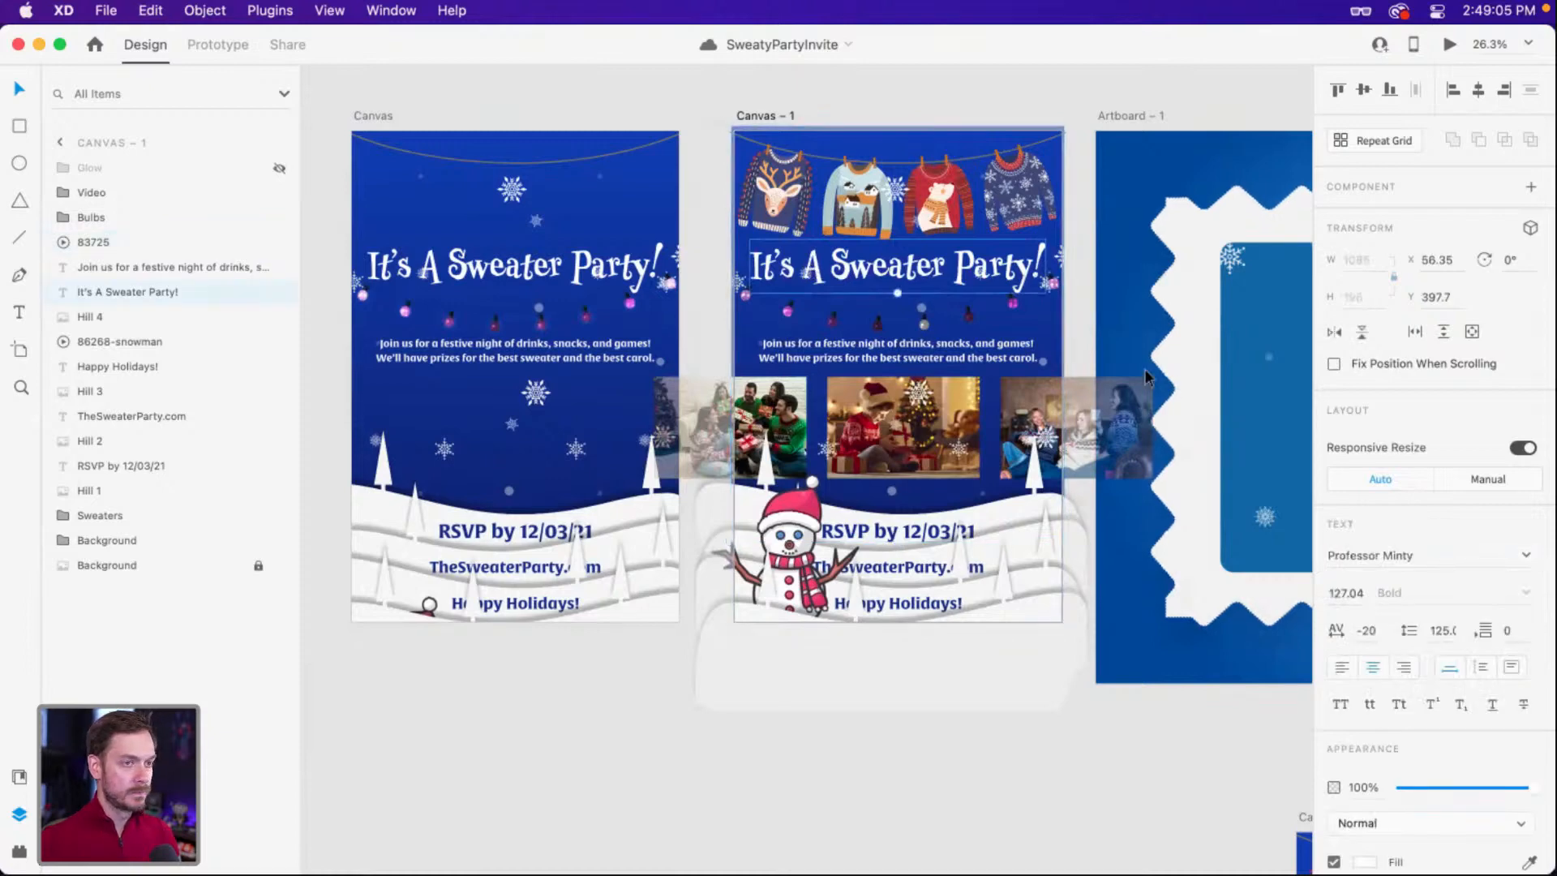
Paste the title into Artboard – 1's mask group and move it to the middle of the blue panel, about X 919, Y 770.
scroll(1146, 376, right, 10)
click(767, 306)
key(super+v)
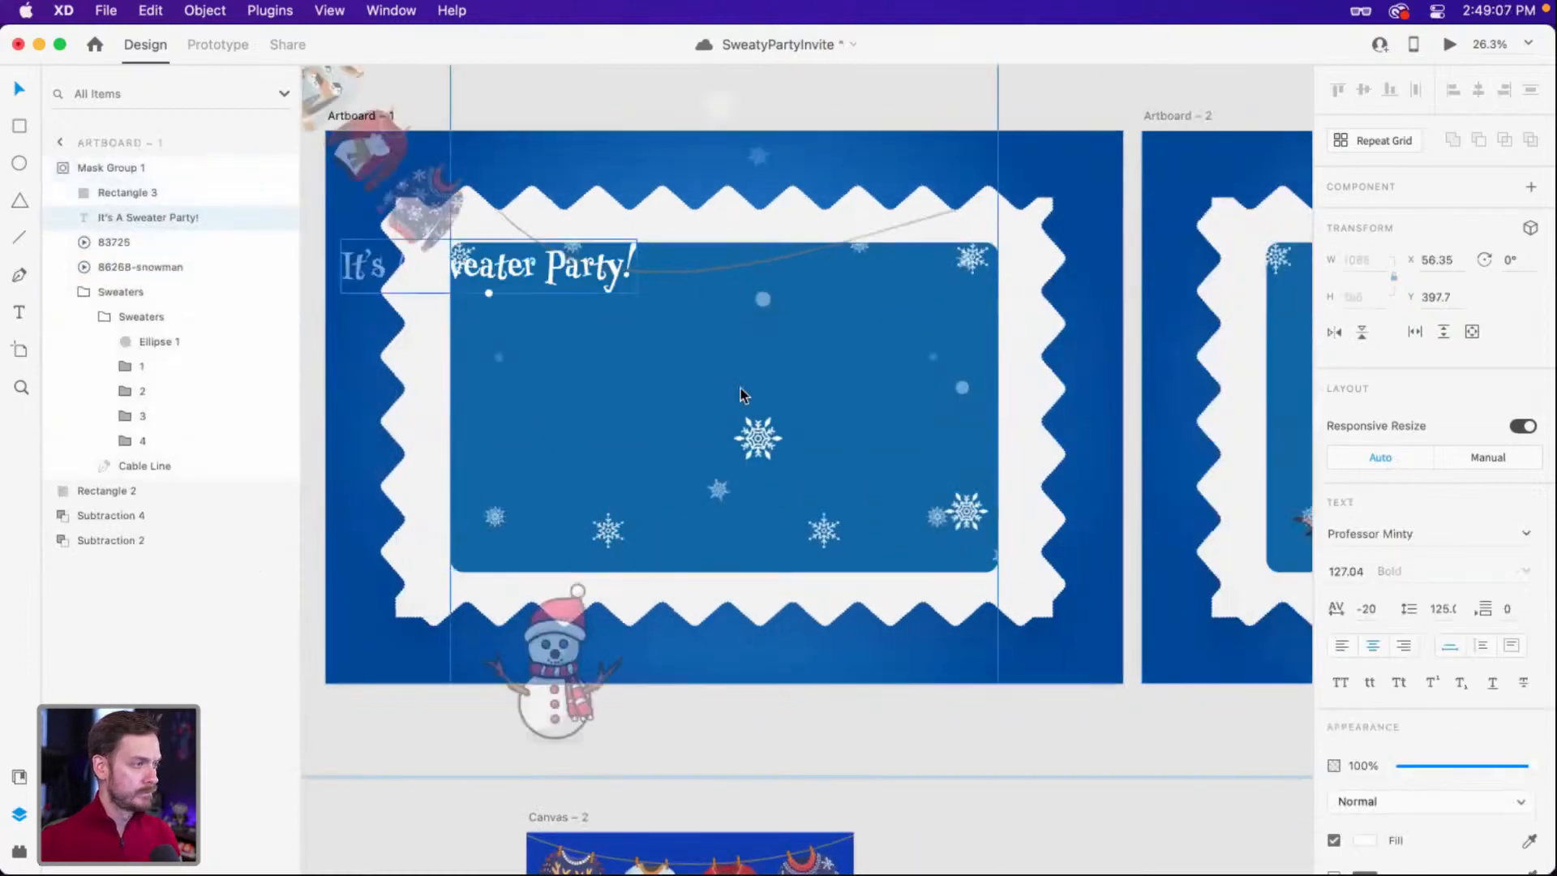
drag(566, 269, 783, 377)
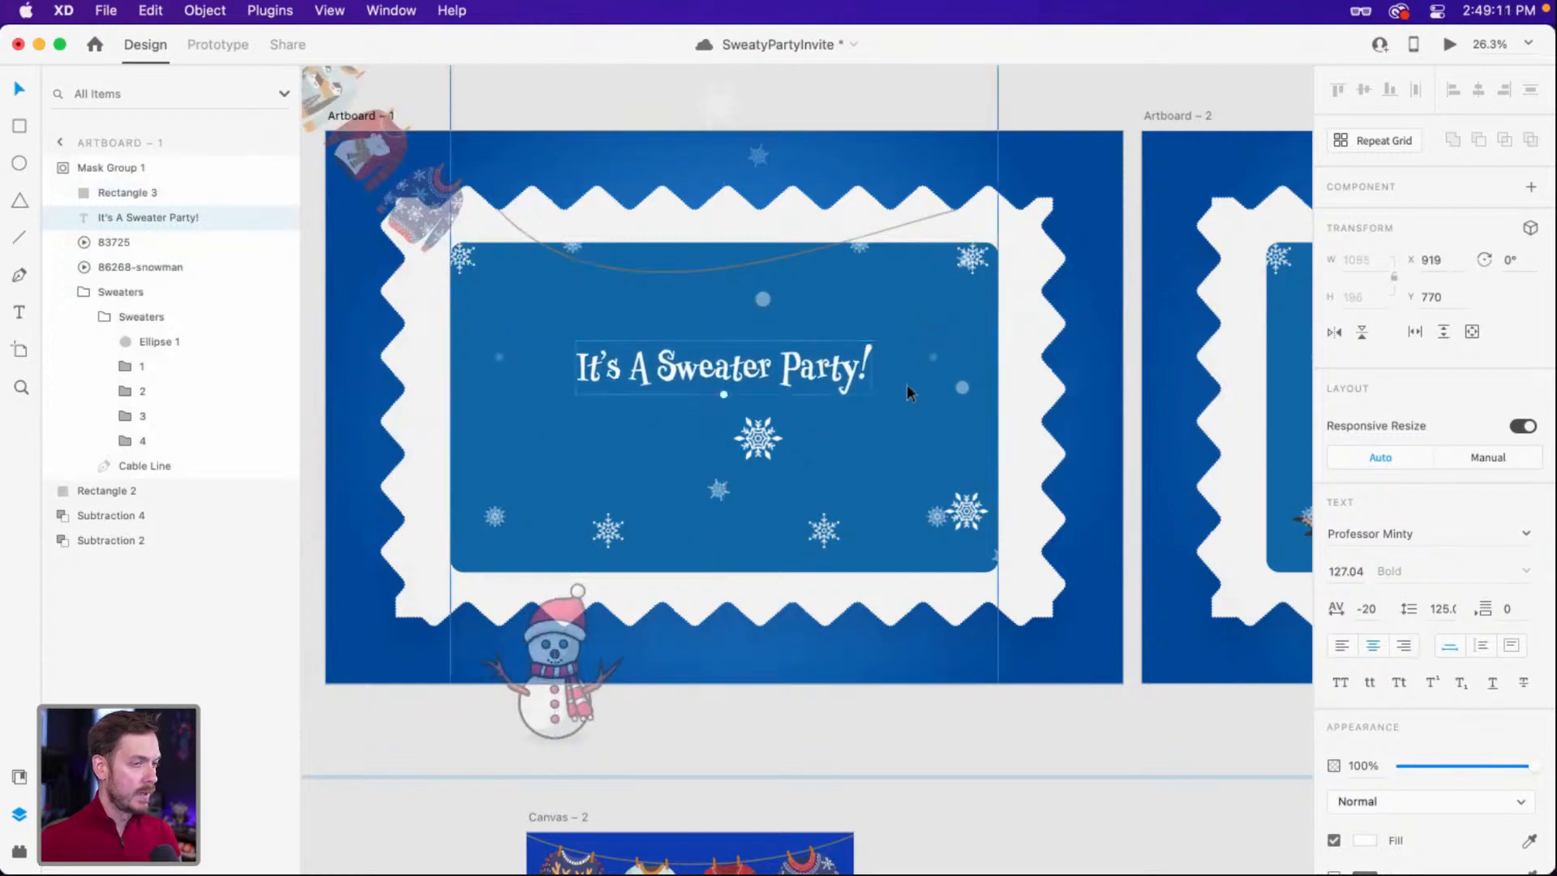
Paste the "It's A Sweater Party!" title into Mask Group 1 on Artboard – 2 at X 919, Y 770.
scroll(907, 383, right, 8)
click(933, 377)
click(154, 201)
key(super+v)
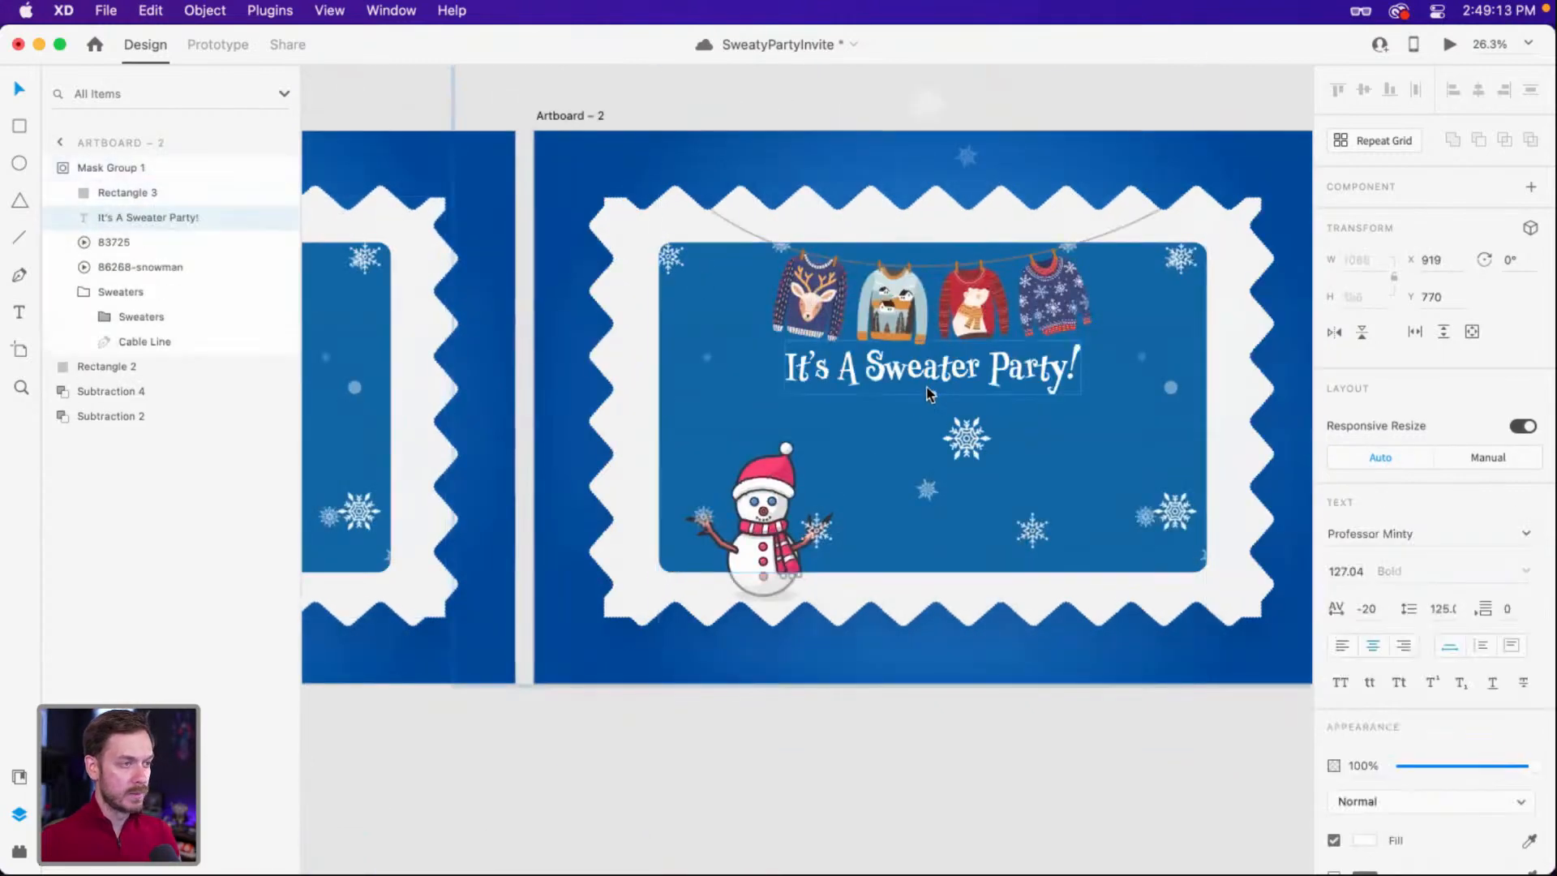
Draw a rectangle about 2059 by 358 across the lower part of the blue panel in Artboard – 1's mask group.
scroll(446, 402, left, 15)
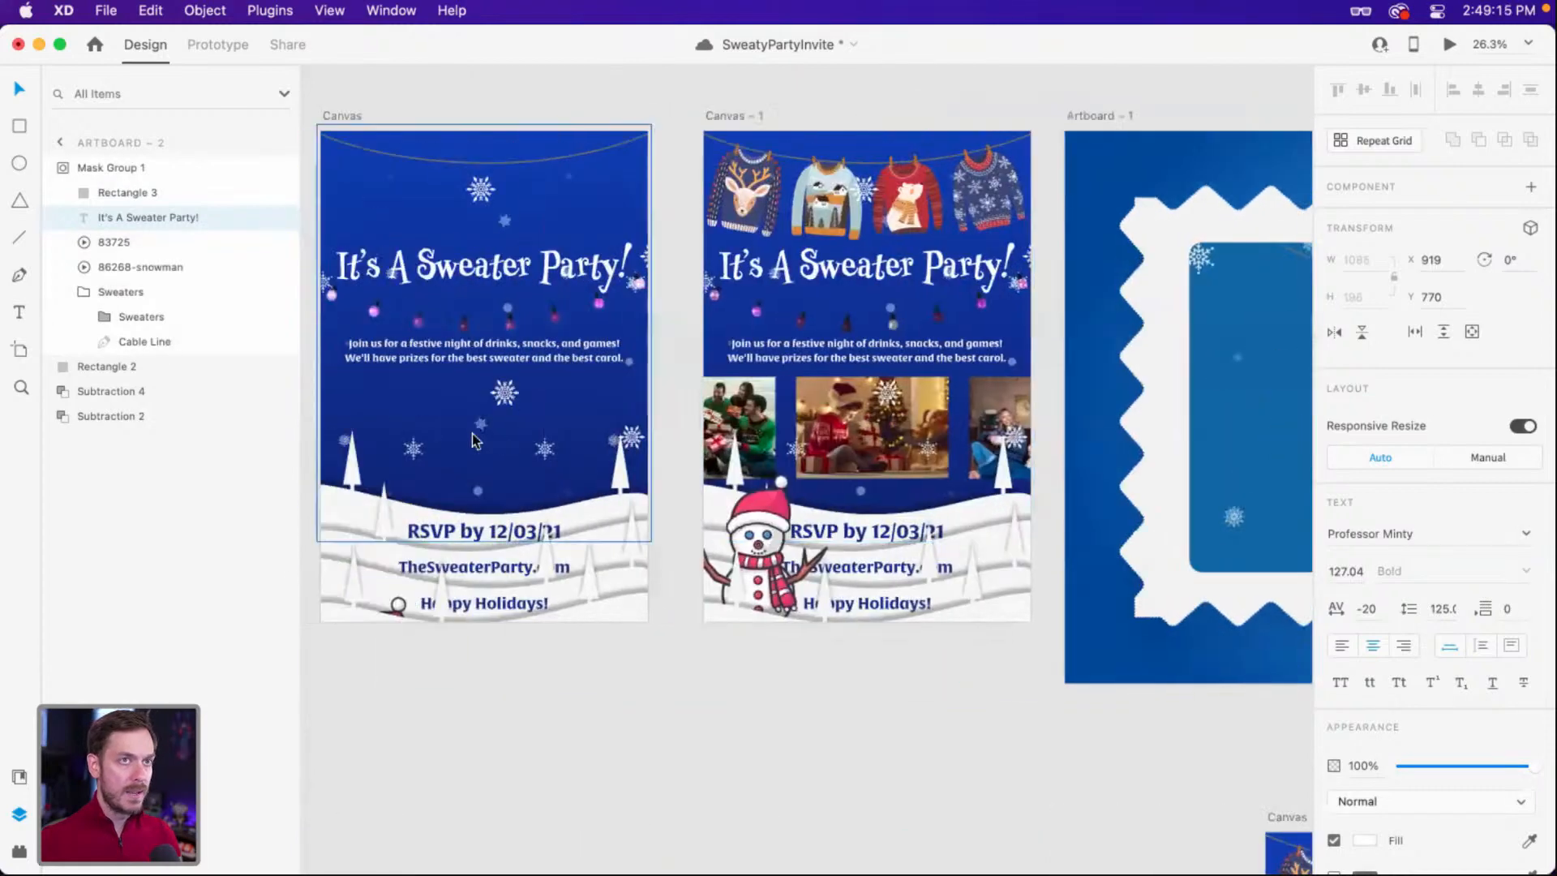
scroll(581, 388, left, 2)
scroll(664, 451, right, 5)
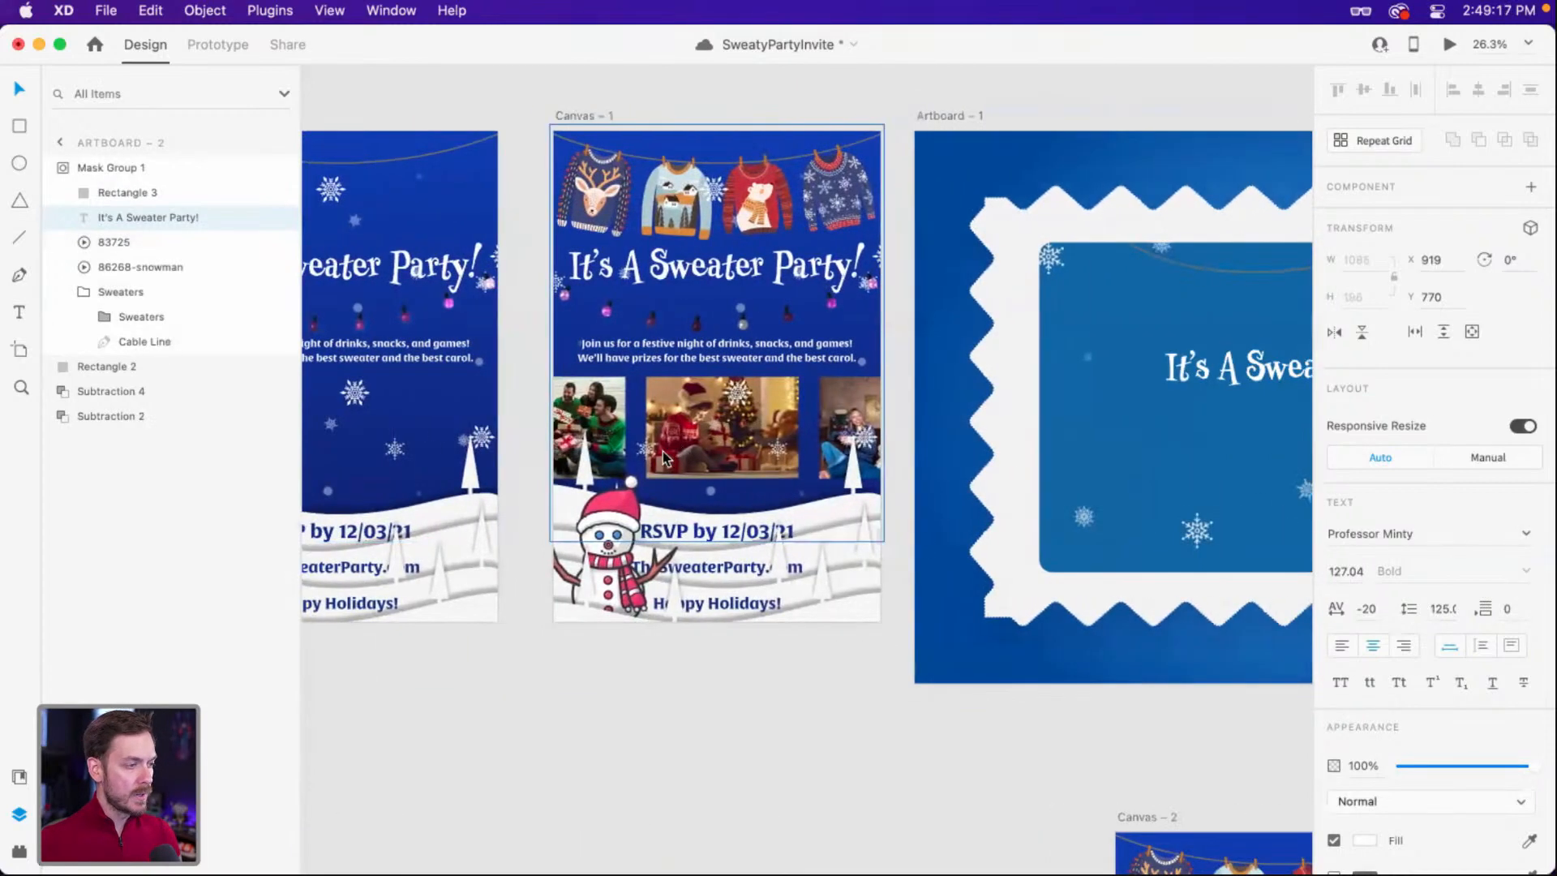
scroll(649, 498, down, 2)
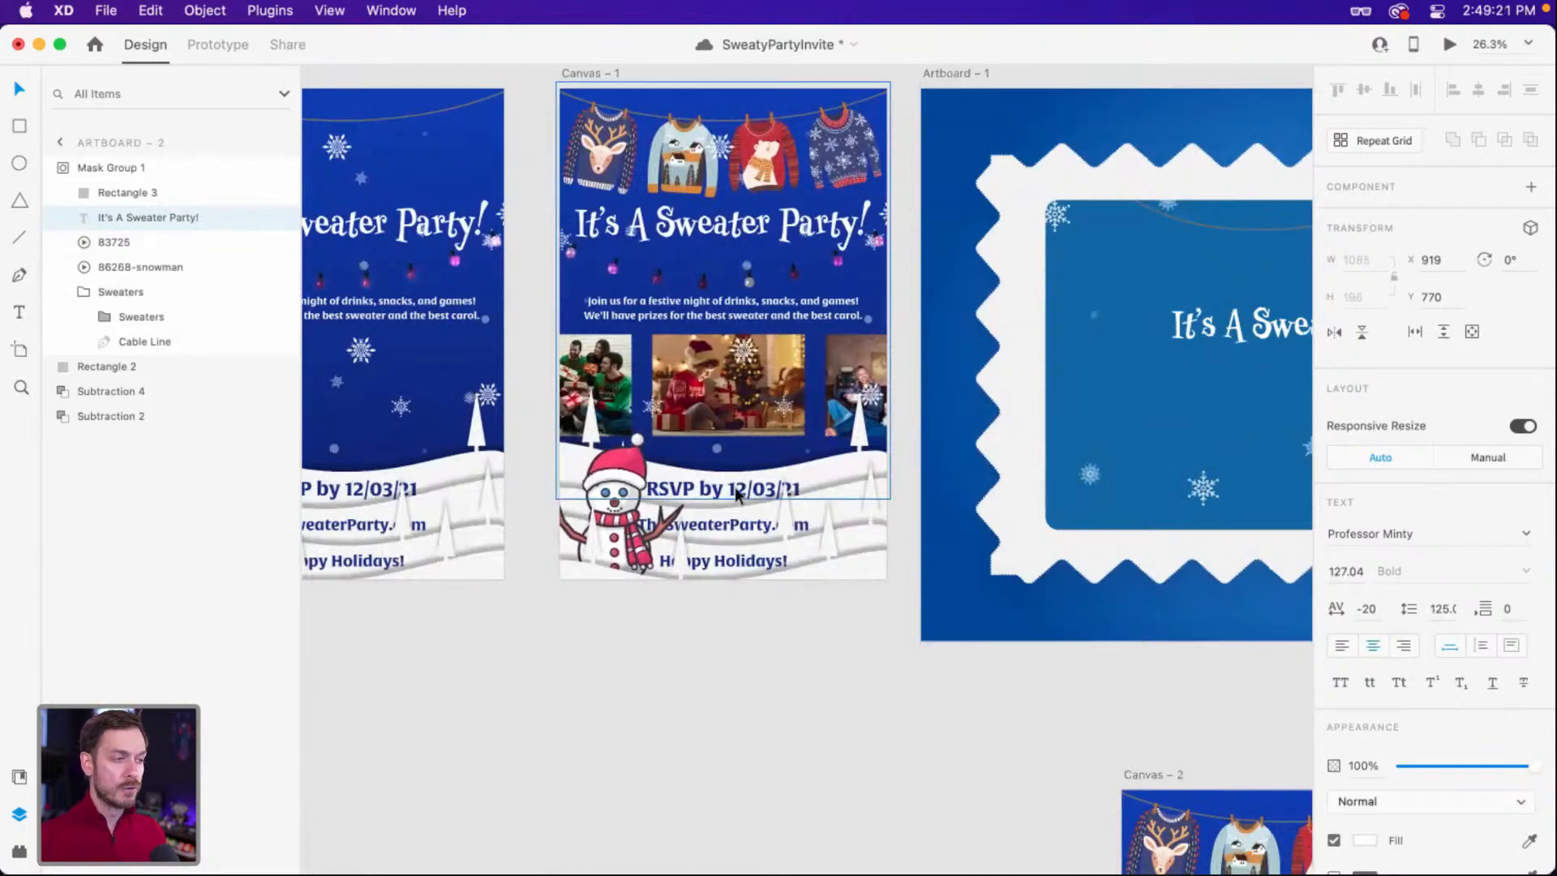
scroll(511, 422, up, 5)
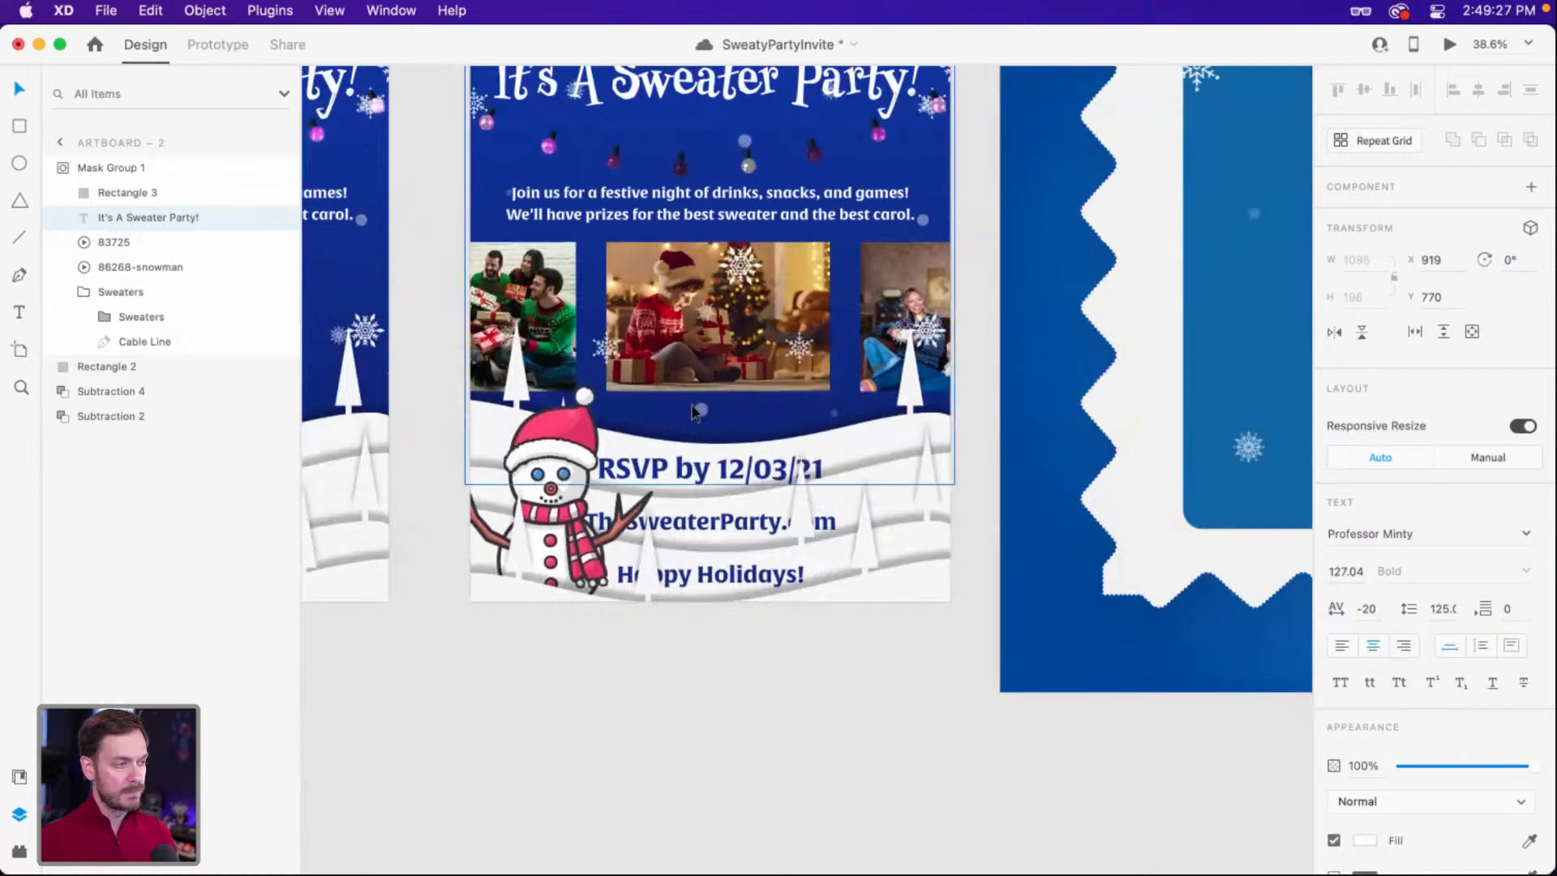
drag(984, 437, 106, 428)
click(381, 396)
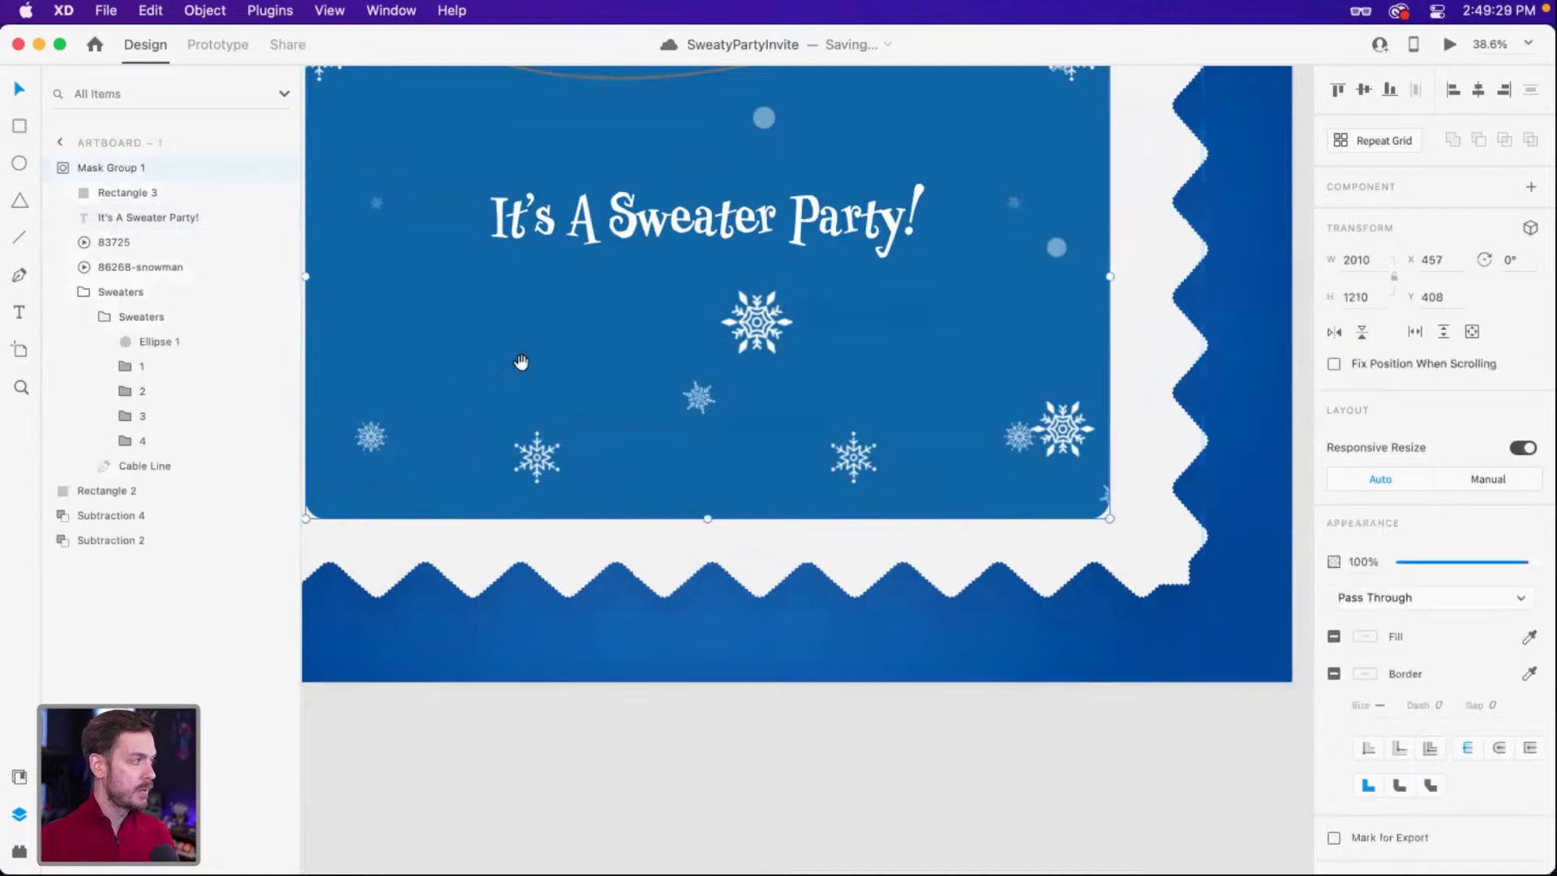
scroll(521, 361, left, 3)
click(129, 216)
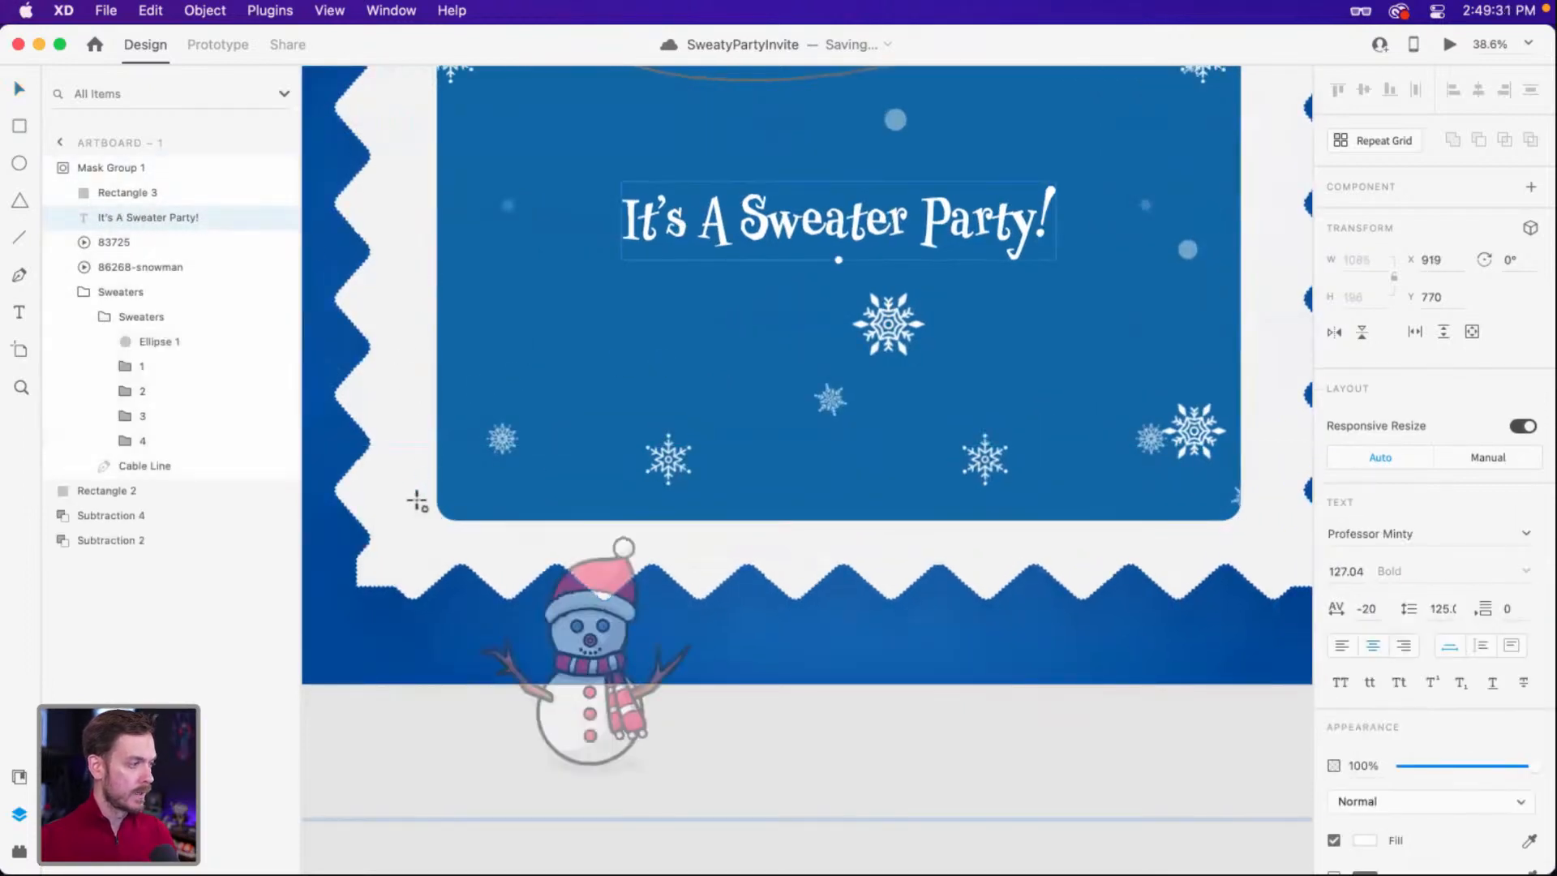
mouse_move(427, 551)
mouse_down()
mouse_move(818, 426)
mouse_move(1251, 393)
mouse_move(1255, 409)
mouse_up()
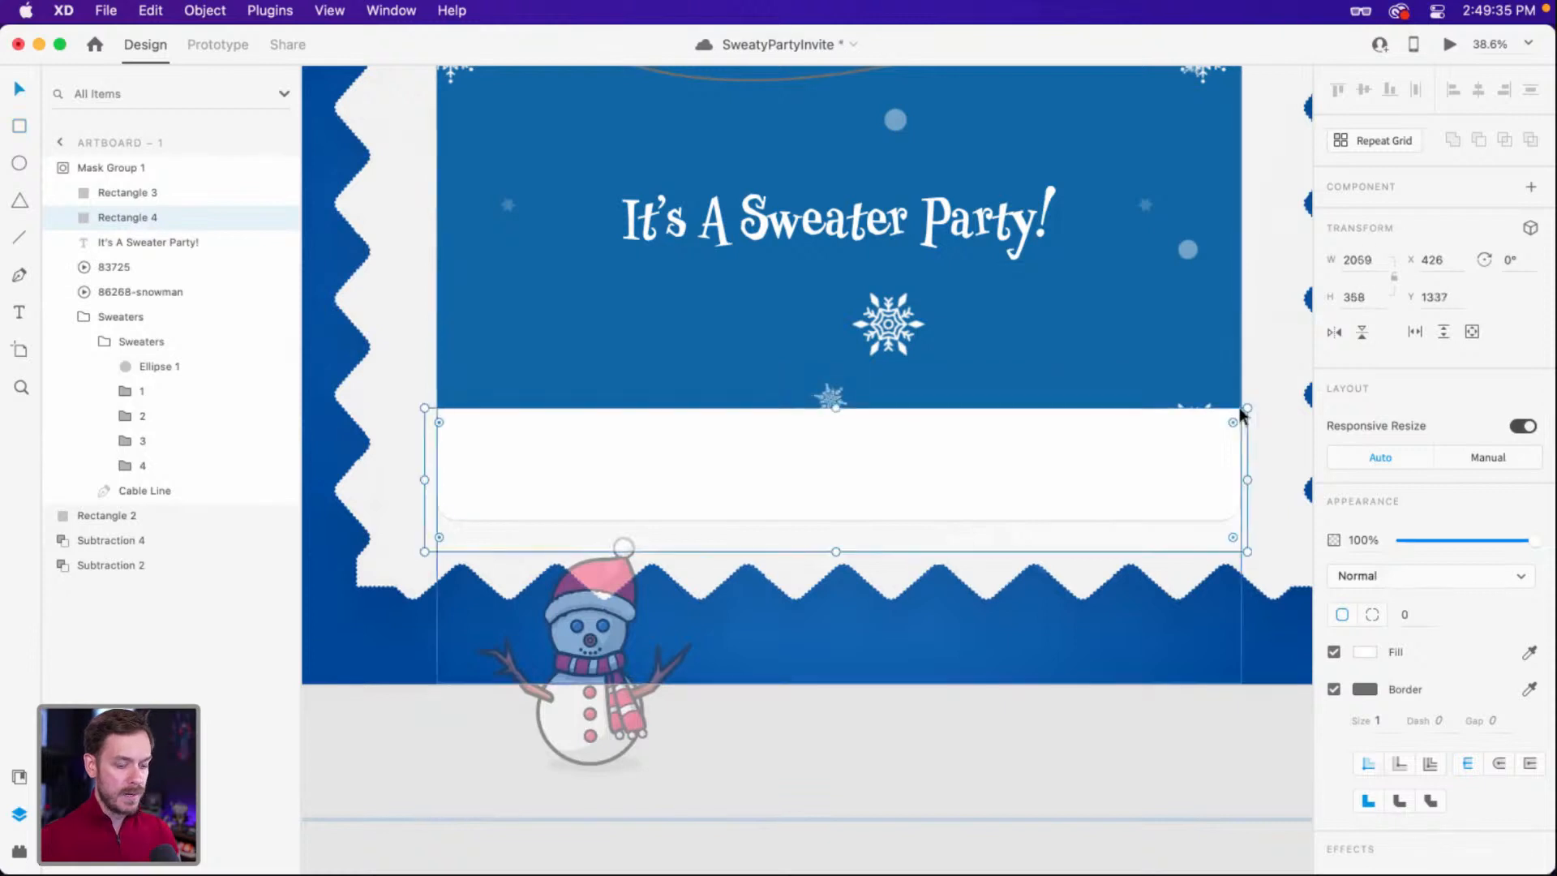
Add two anchor points to the rectangle's upper edge and curve it into a snow hill with a dip and a crest.
key(p)
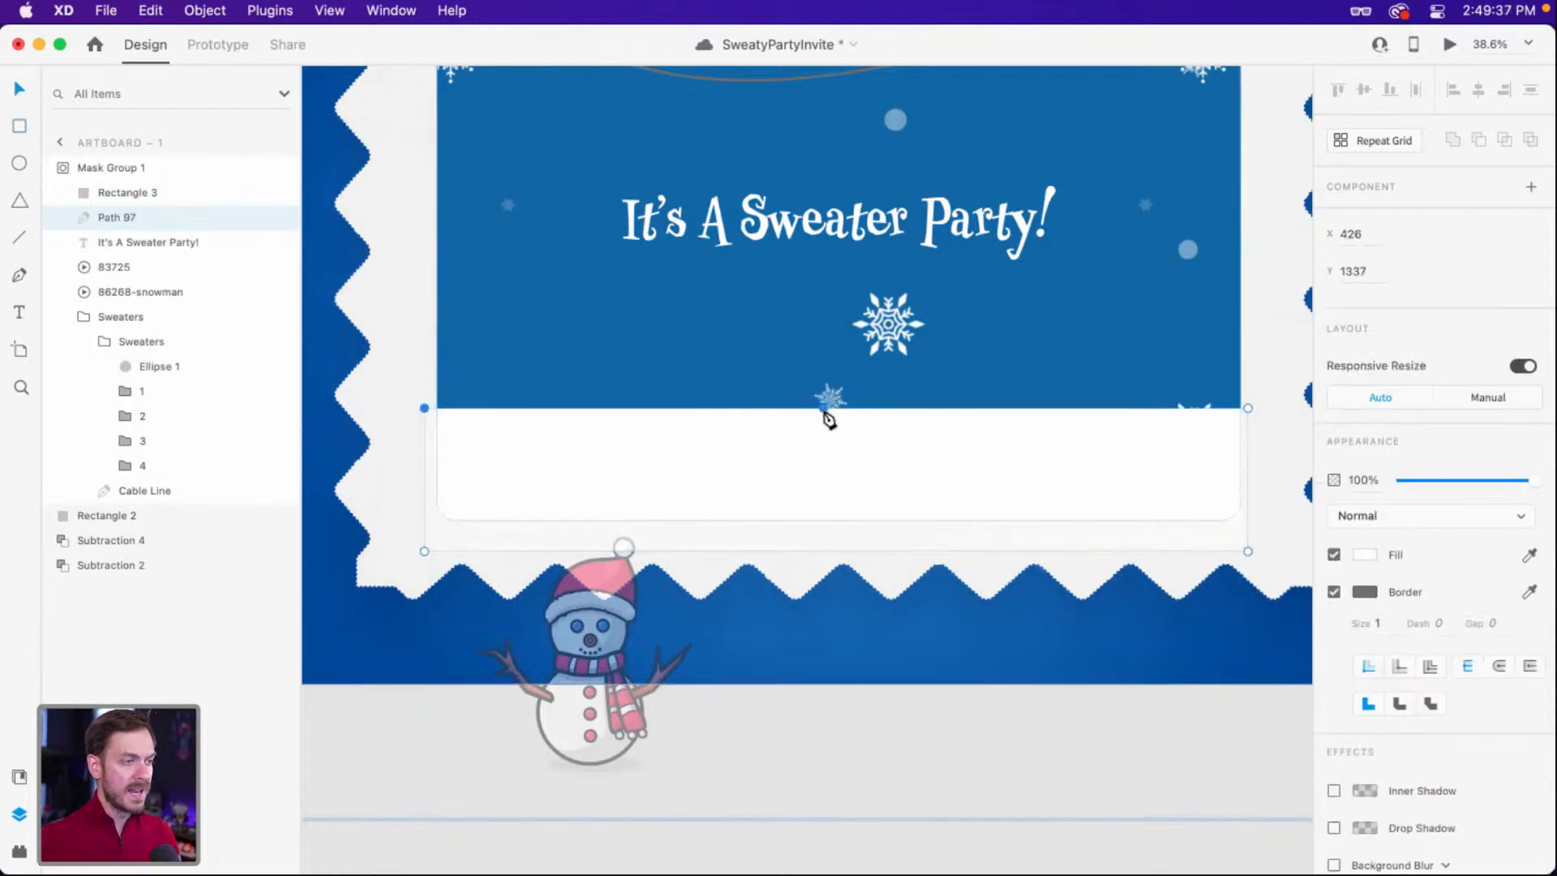
click(483, 407)
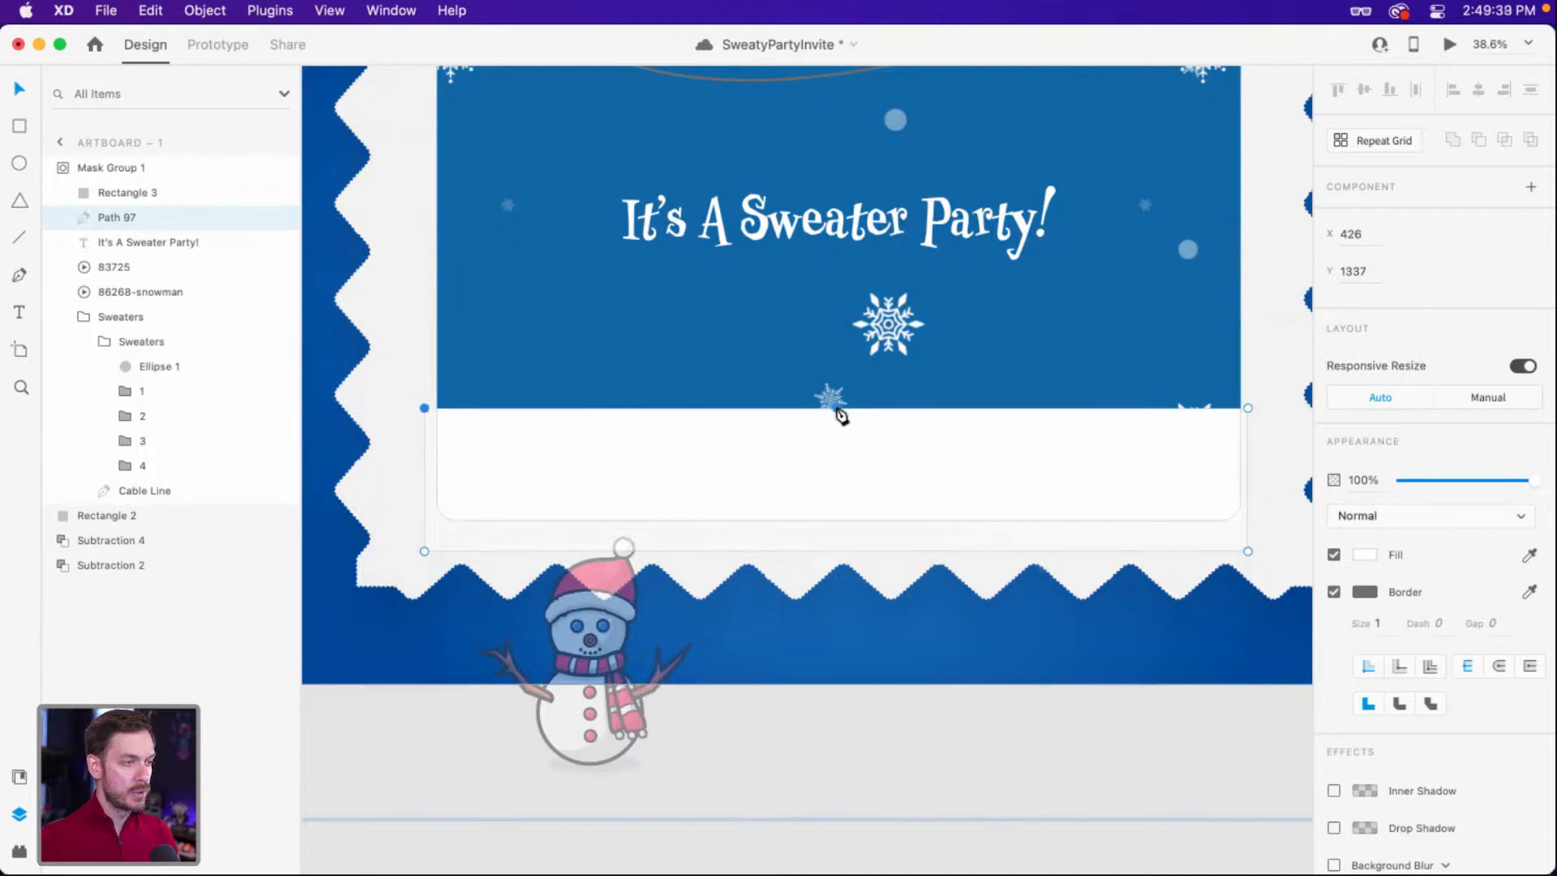
click(674, 408)
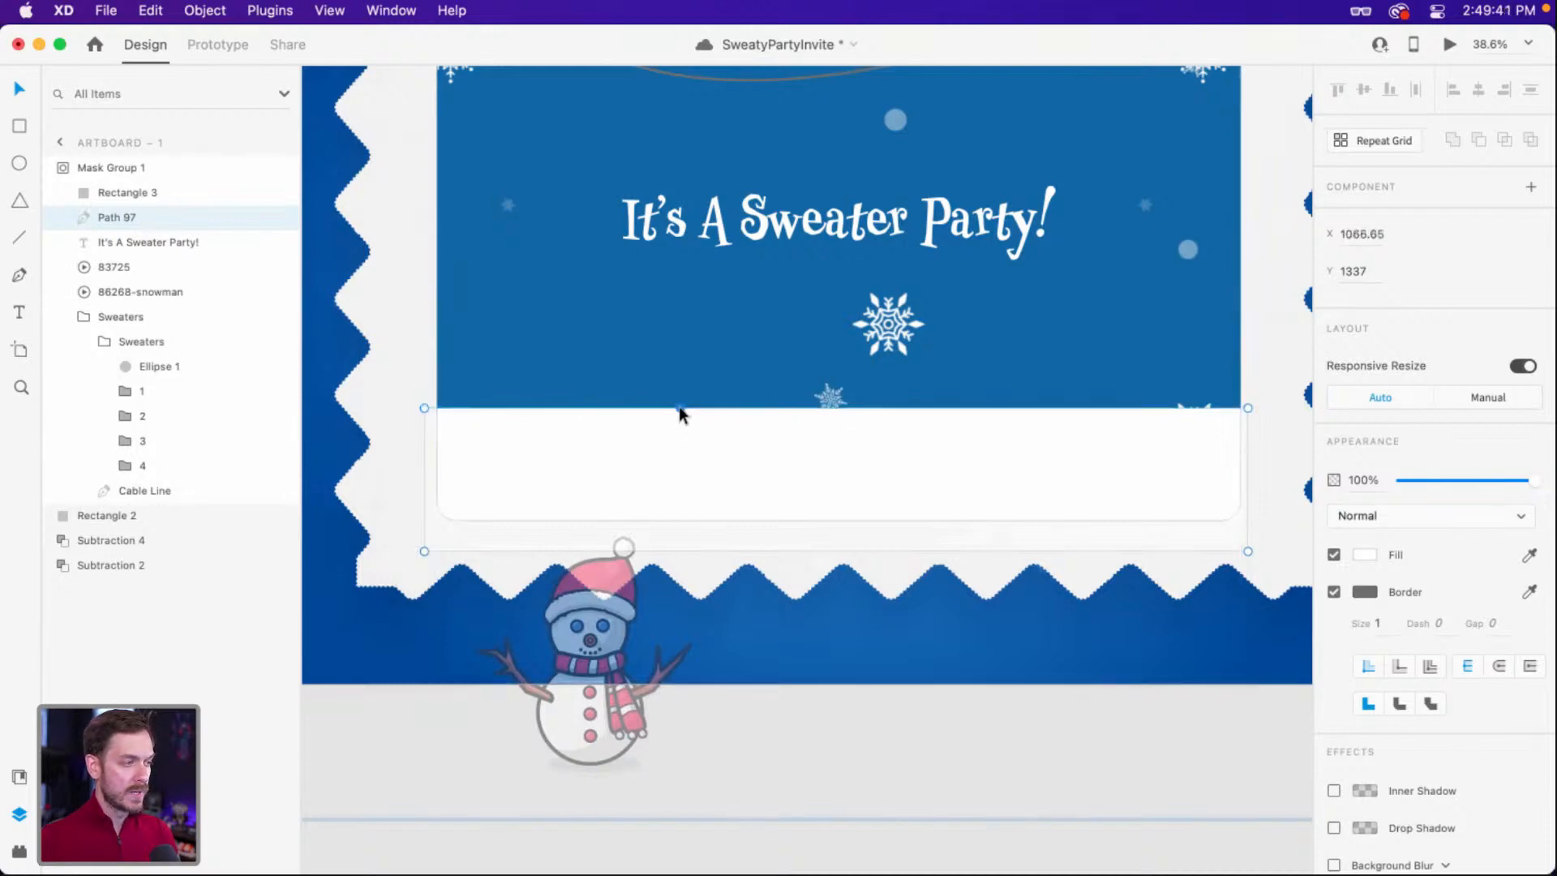
drag(674, 407, 672, 442)
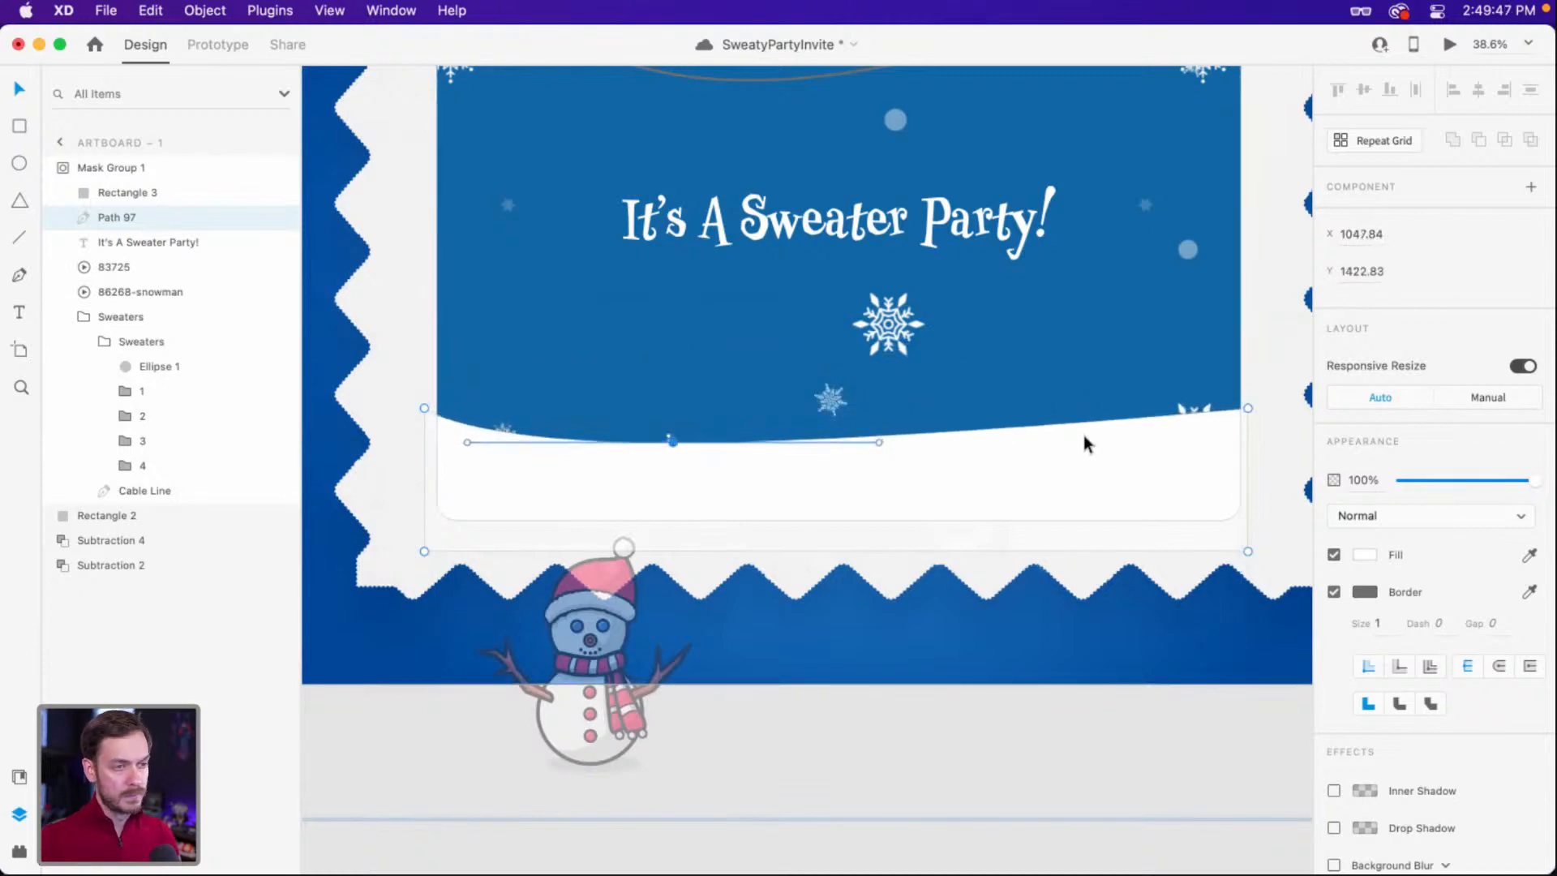
drag(1083, 423, 1028, 392)
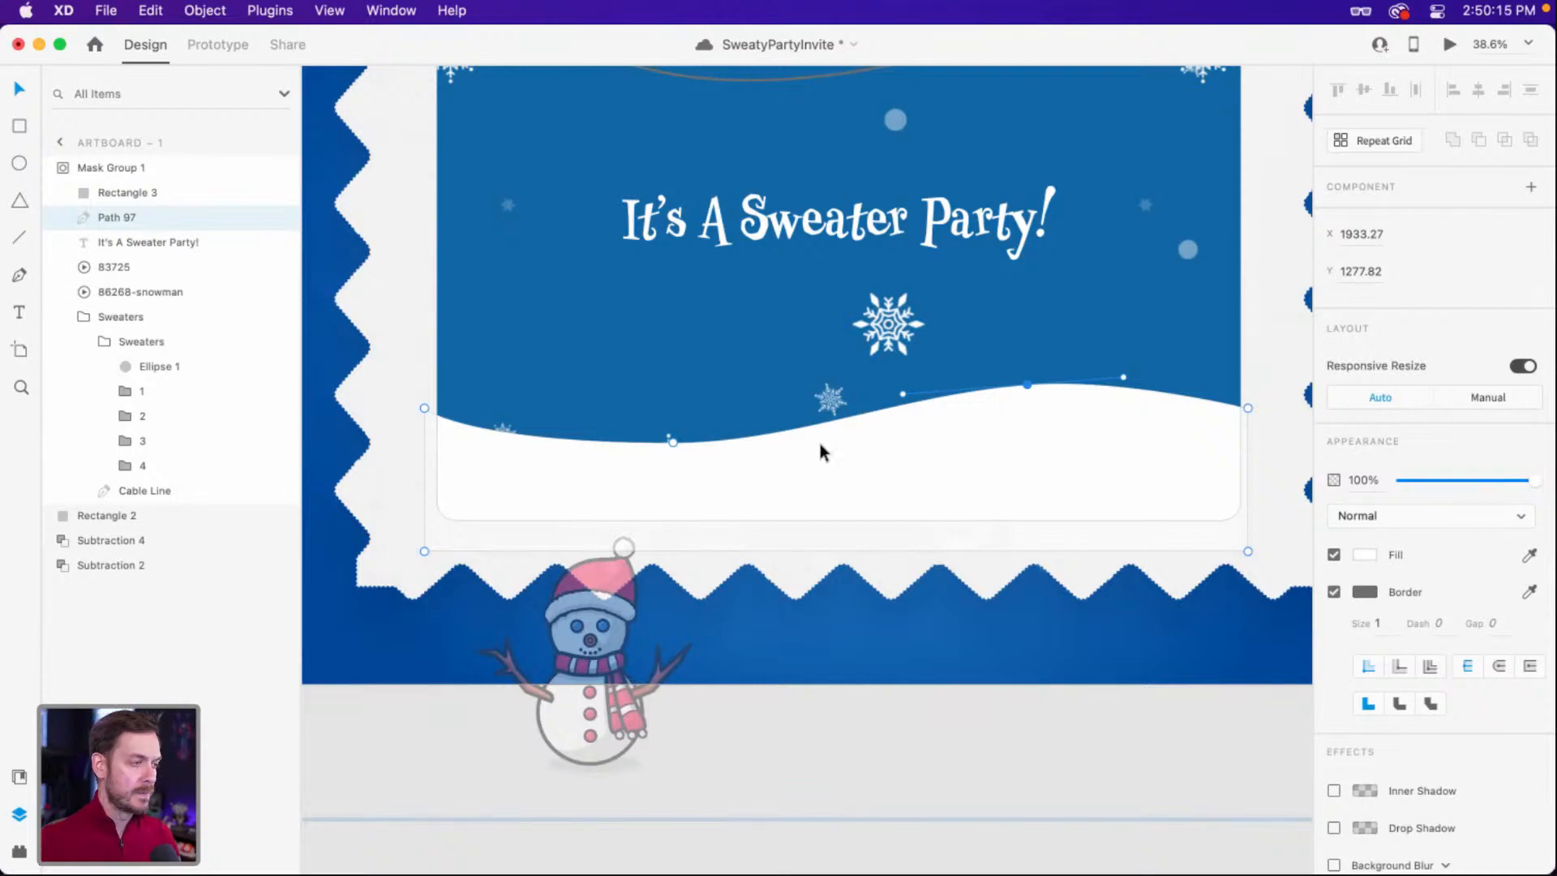
key(Escape)
Remove the snow hill's border and give it a linear gradient fill from white to pale blue #9ABBD0.
click(1334, 653)
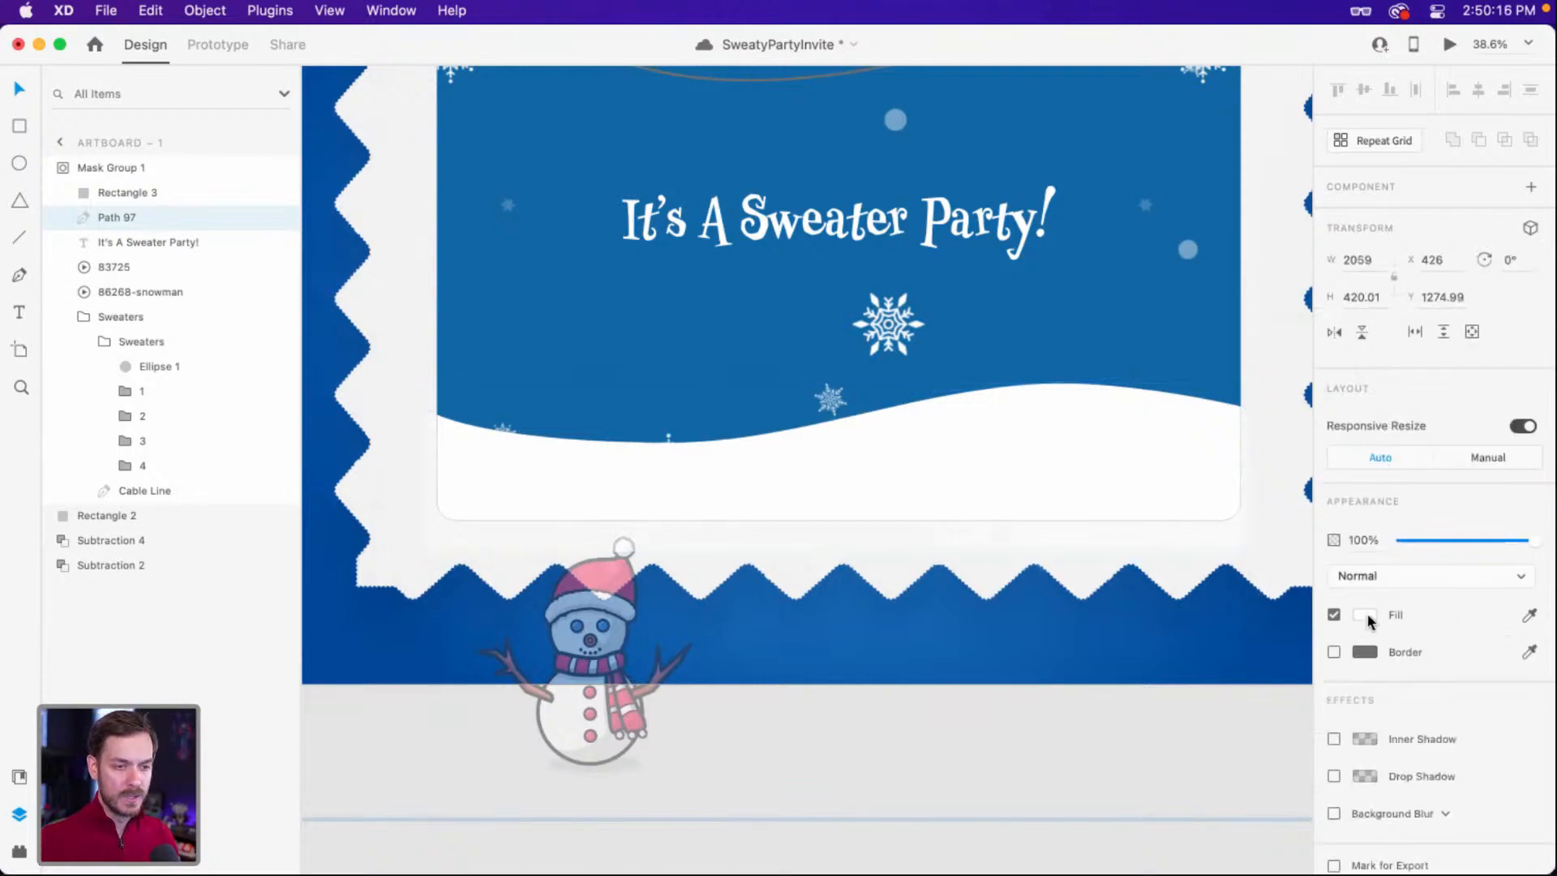
click(1364, 615)
click(1144, 490)
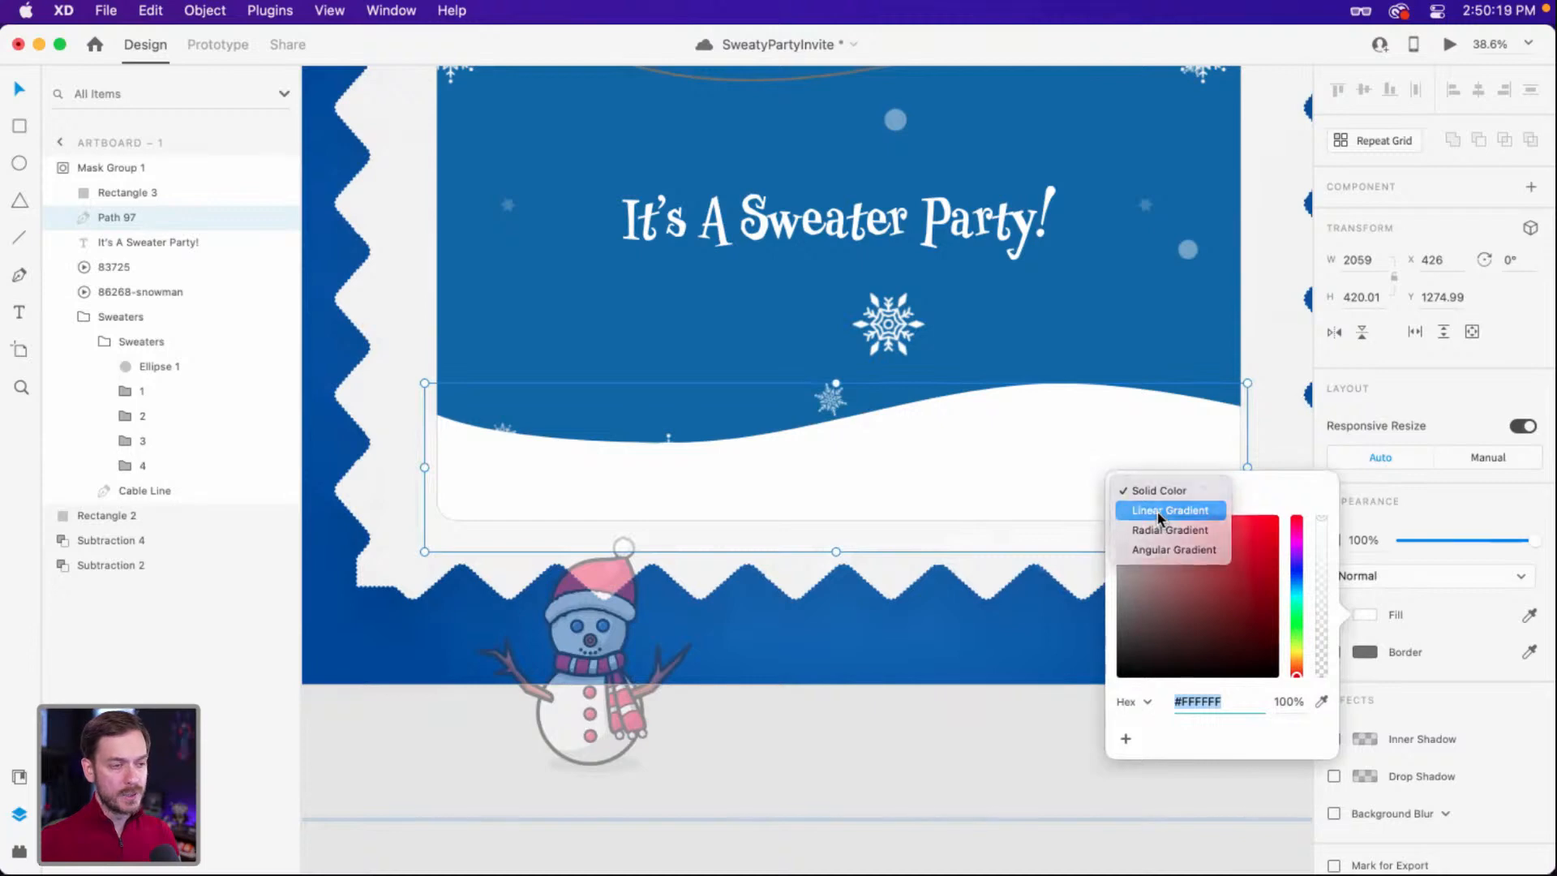
click(1159, 512)
click(1324, 509)
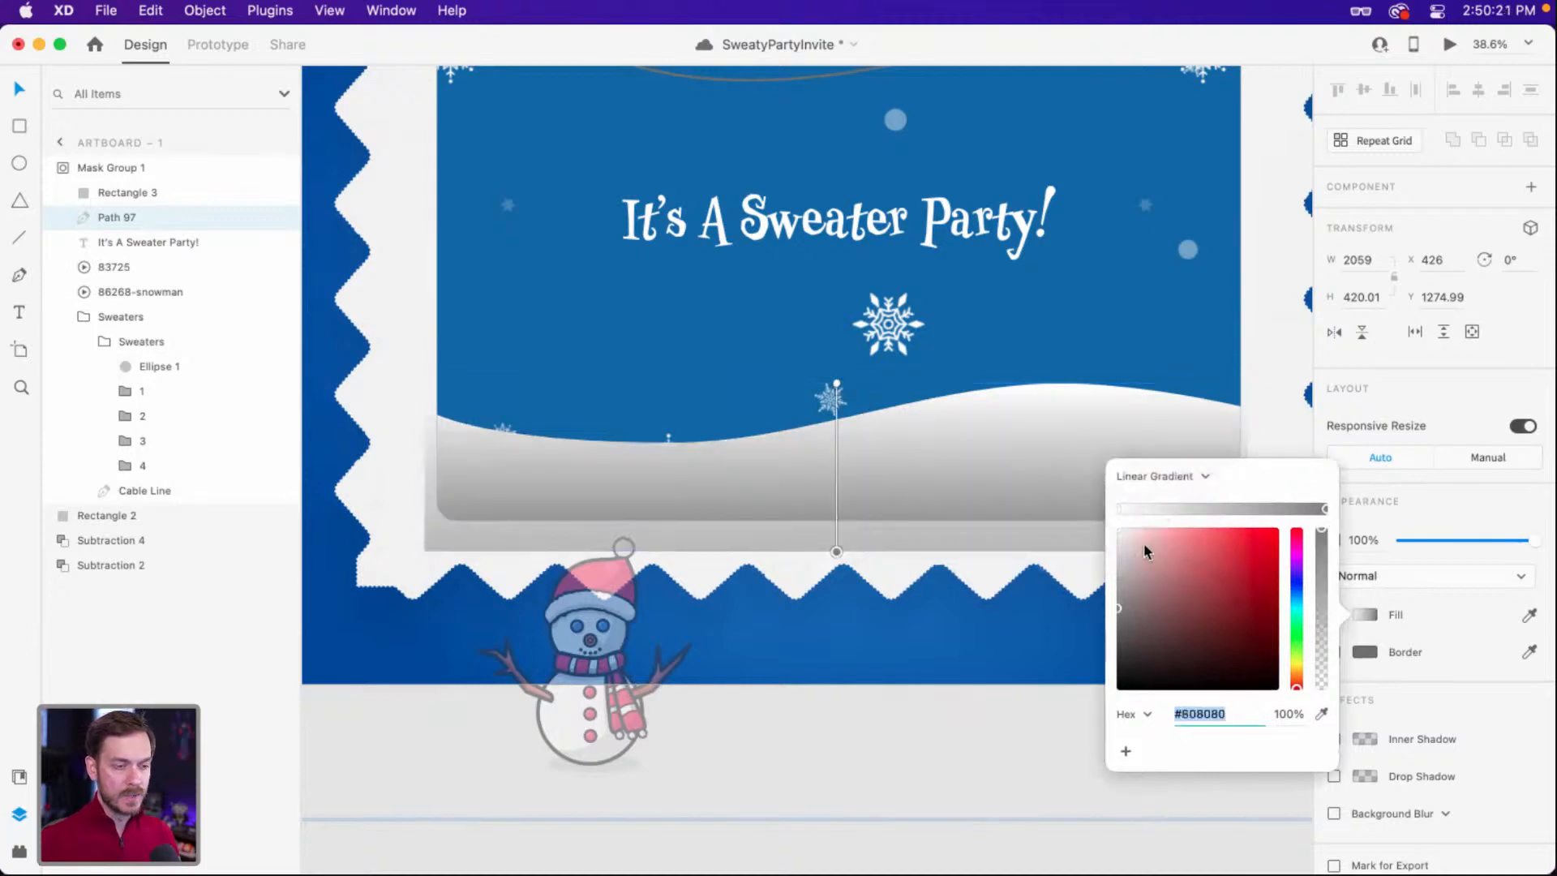
click(1296, 598)
click(1131, 549)
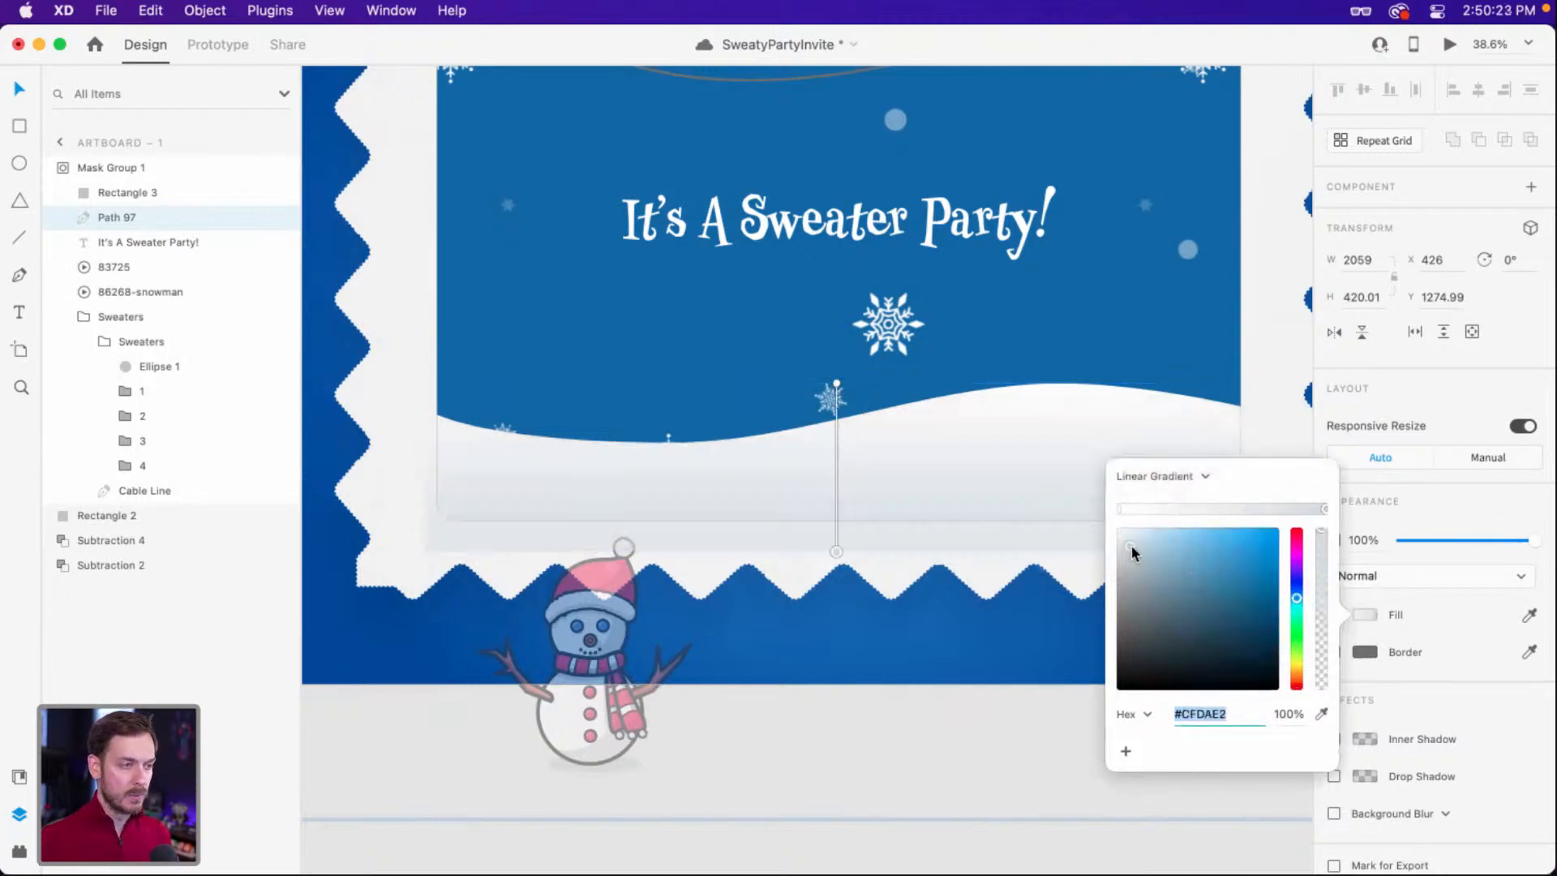
drag(1140, 548, 1155, 563)
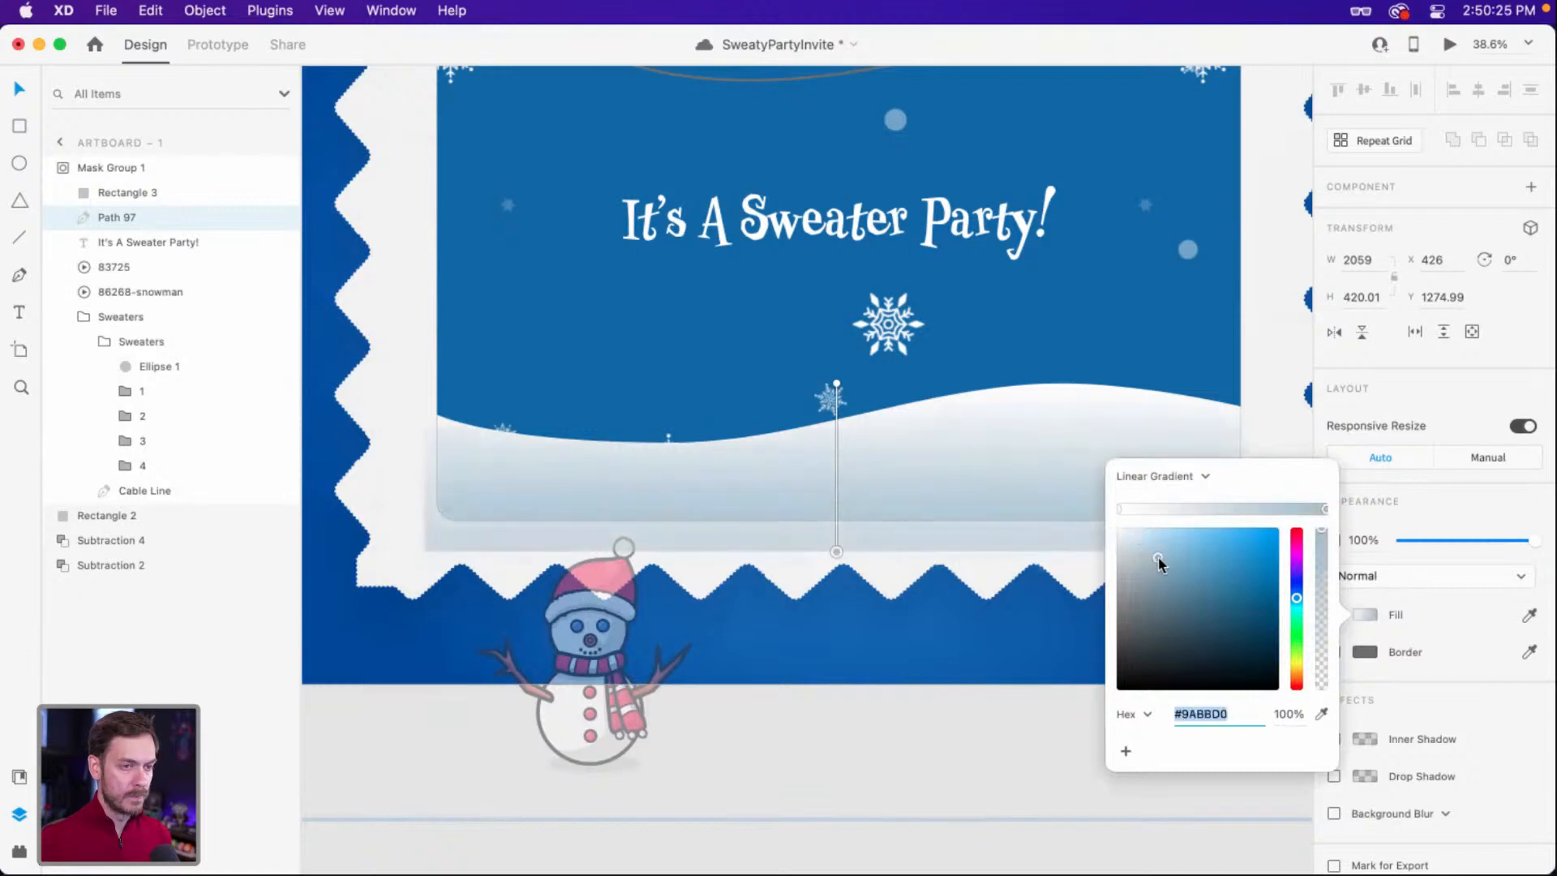
click(1453, 509)
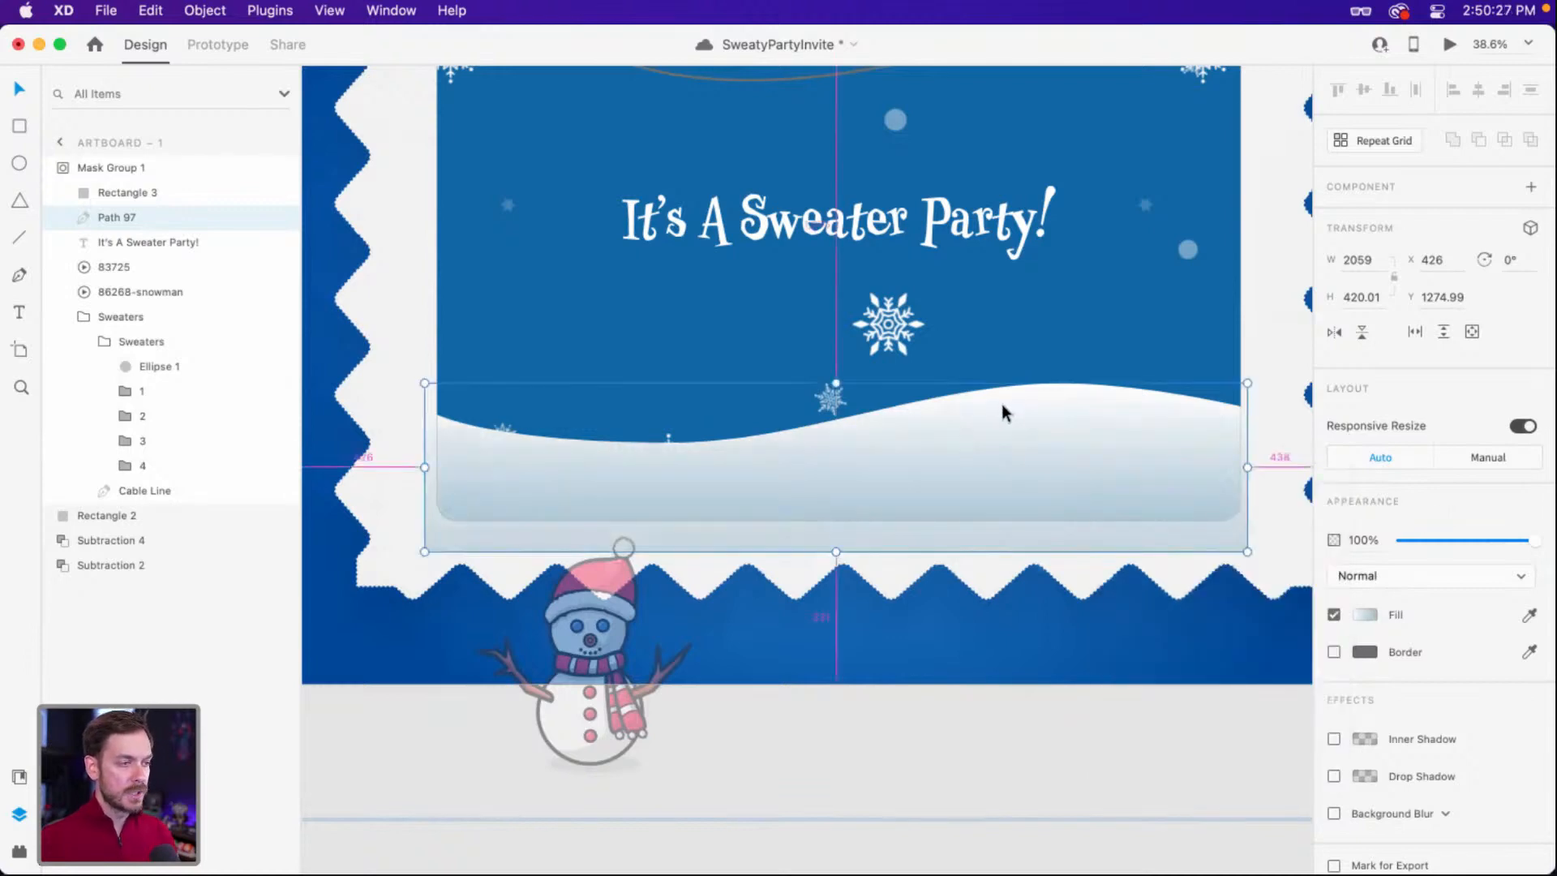
Duplicate the snow hill twice, flipping each copy horizontally and stacking them lower at about Y 1388 and Y 1467.
key(super+d)
drag(1006, 411, 991, 464)
scroll(978, 462, left, 10)
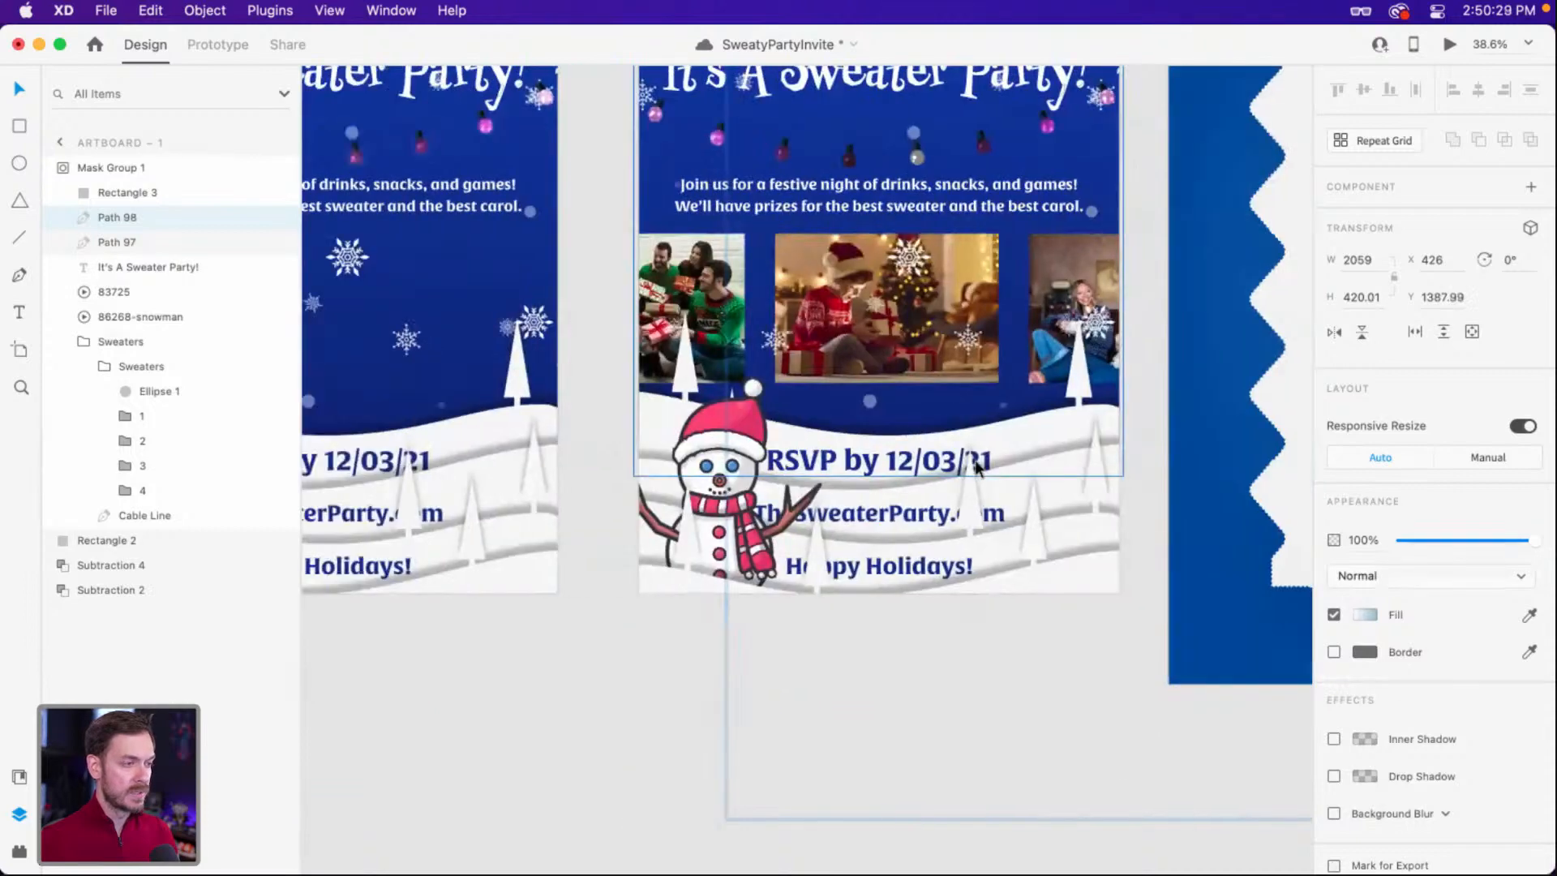
scroll(972, 461, right, 10)
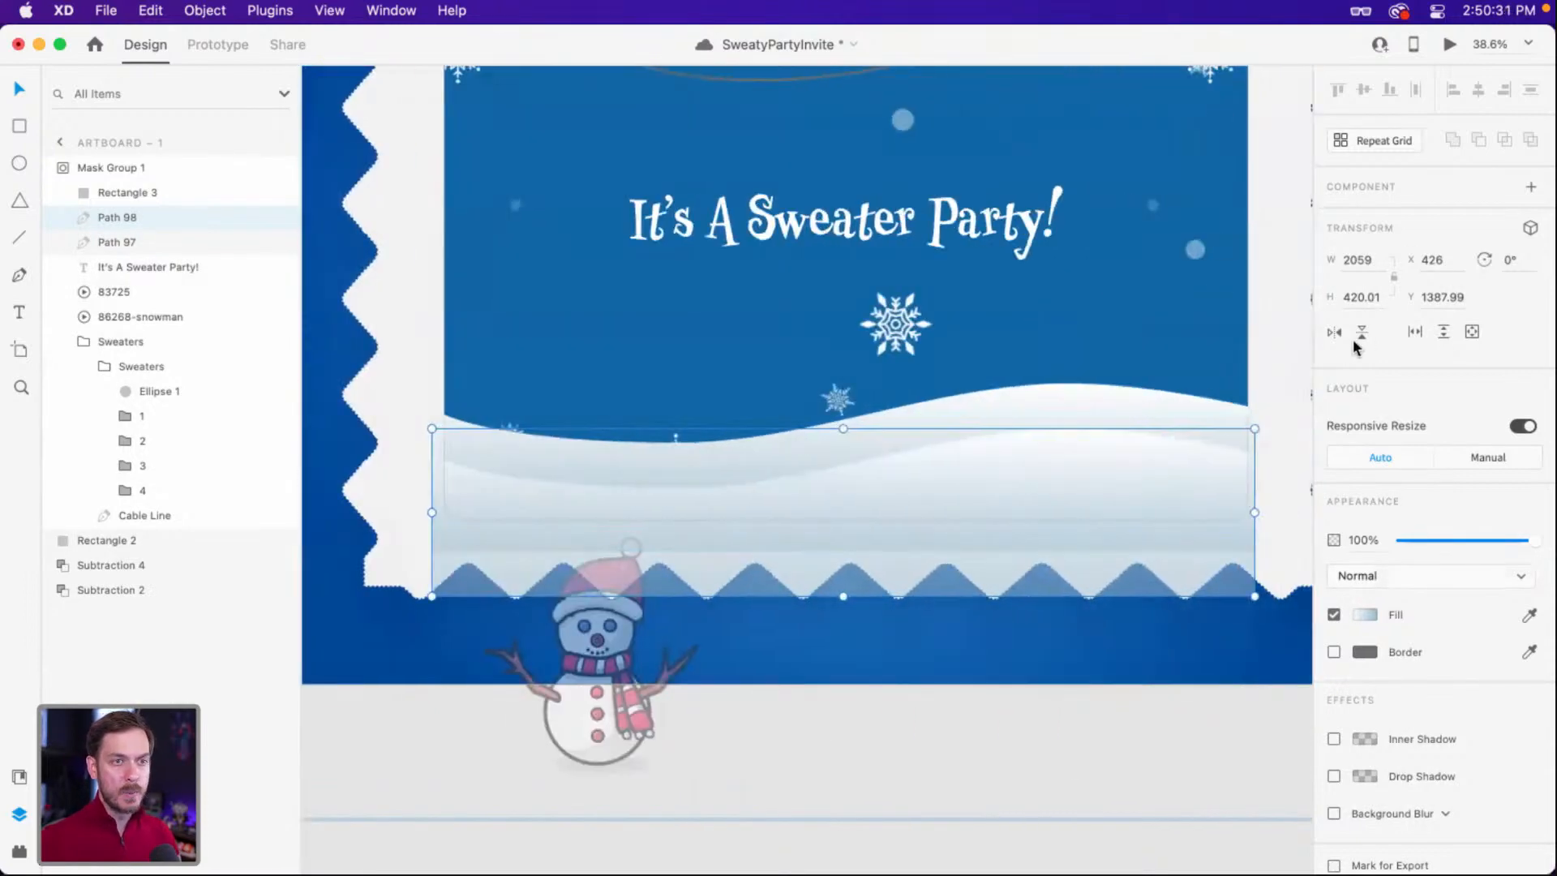
click(1333, 333)
drag(738, 470, 695, 503)
click(1333, 332)
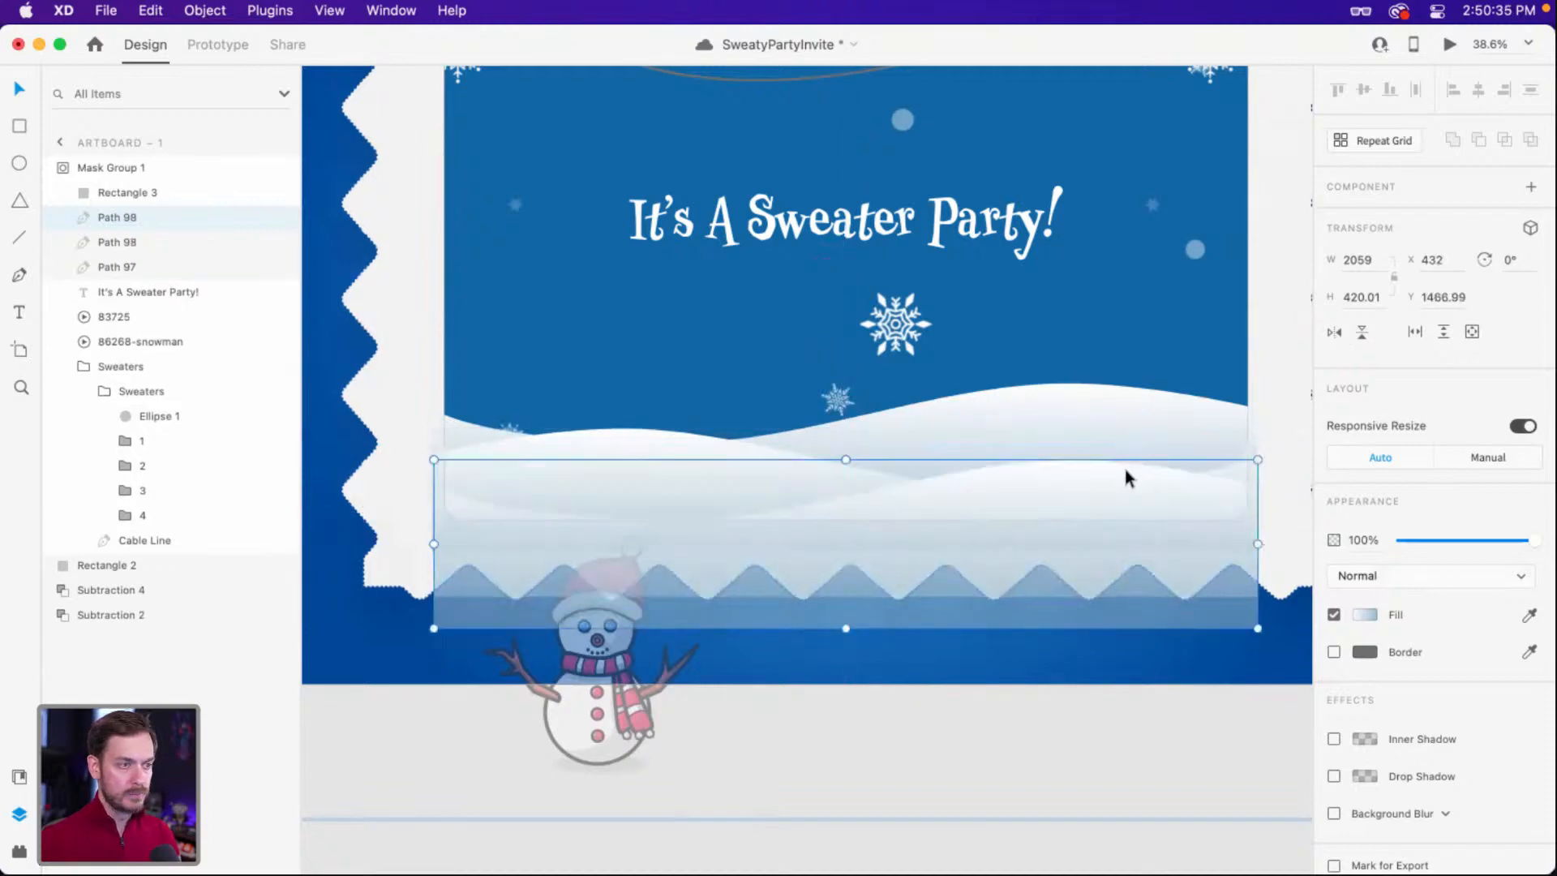
Reshape the front snow hill by adjusting its crest point and lowering its right end to about Y 1594.
double_click(1056, 485)
click(1038, 469)
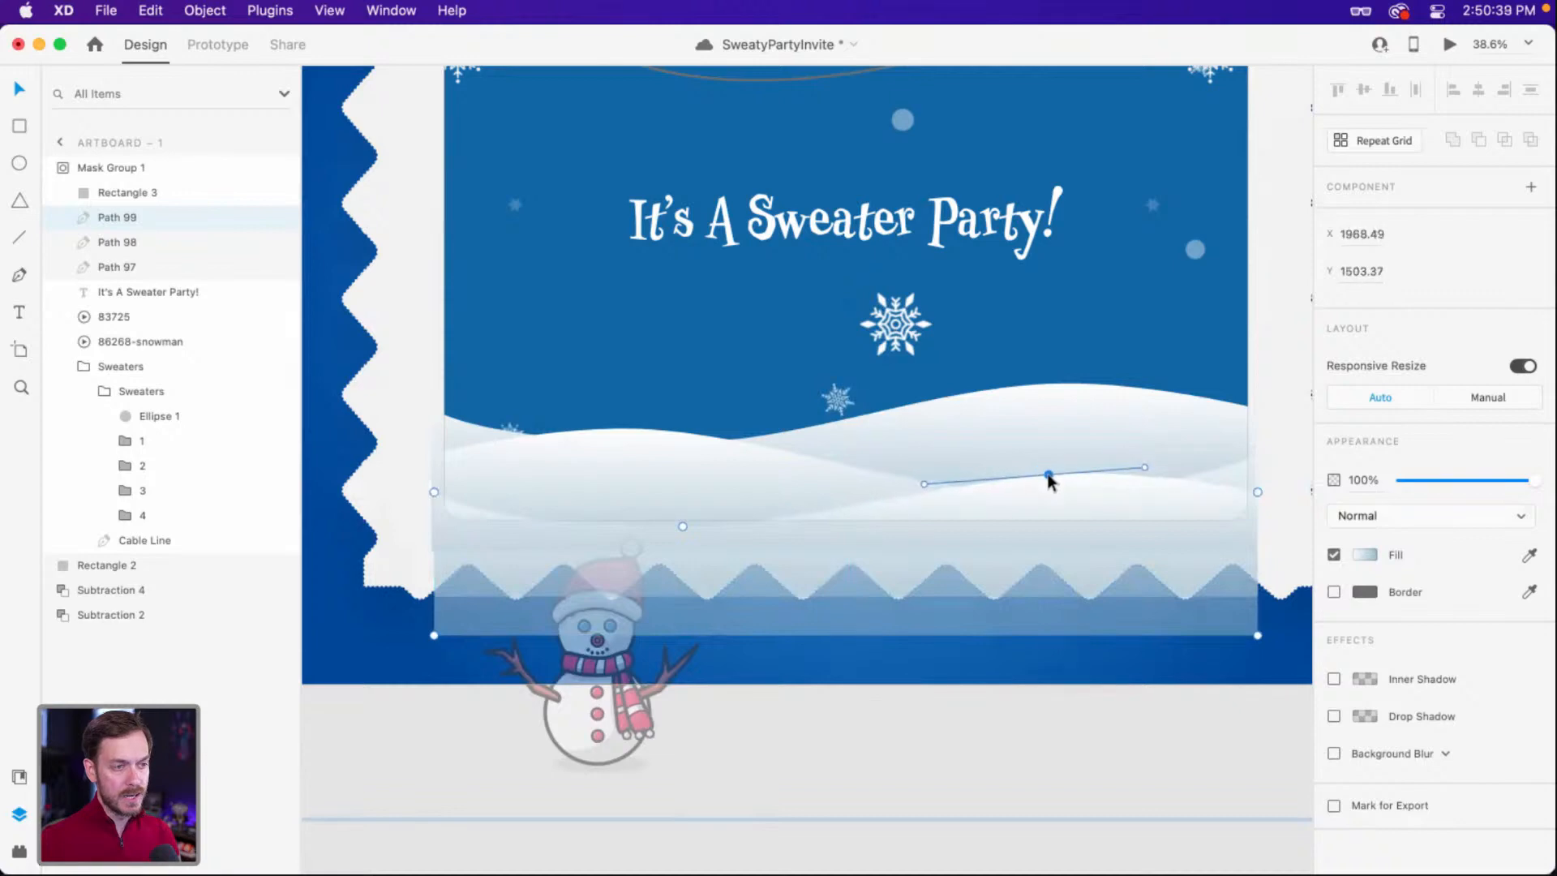
mouse_move(1145, 470)
mouse_down()
mouse_move(1147, 488)
mouse_move(1140, 442)
mouse_move(1136, 479)
mouse_up()
key(super+z)
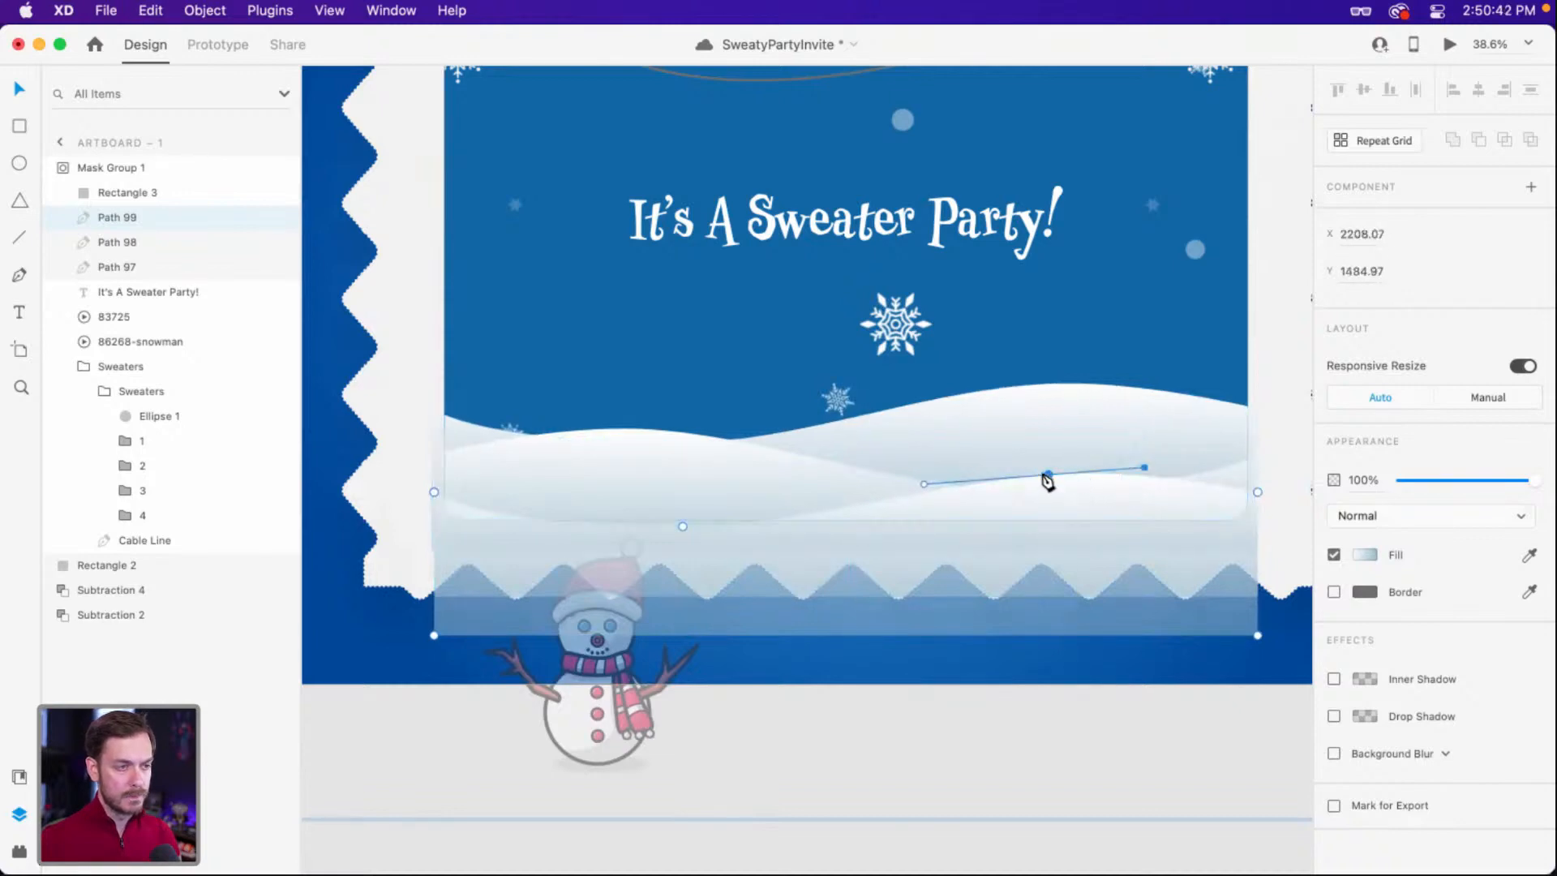
drag(1258, 493, 1259, 518)
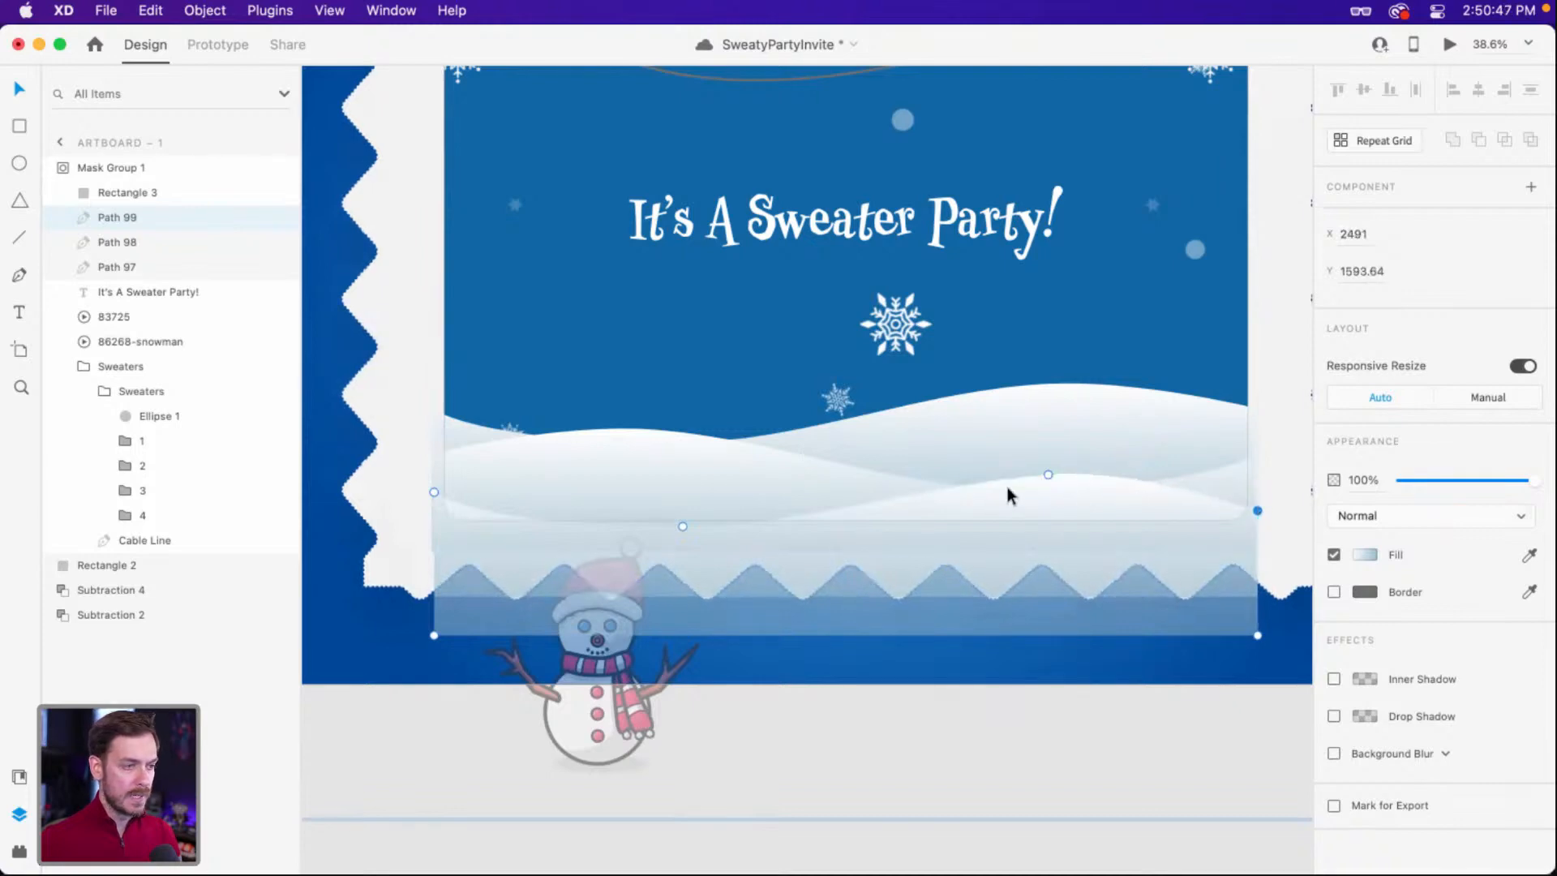
key(Escape)
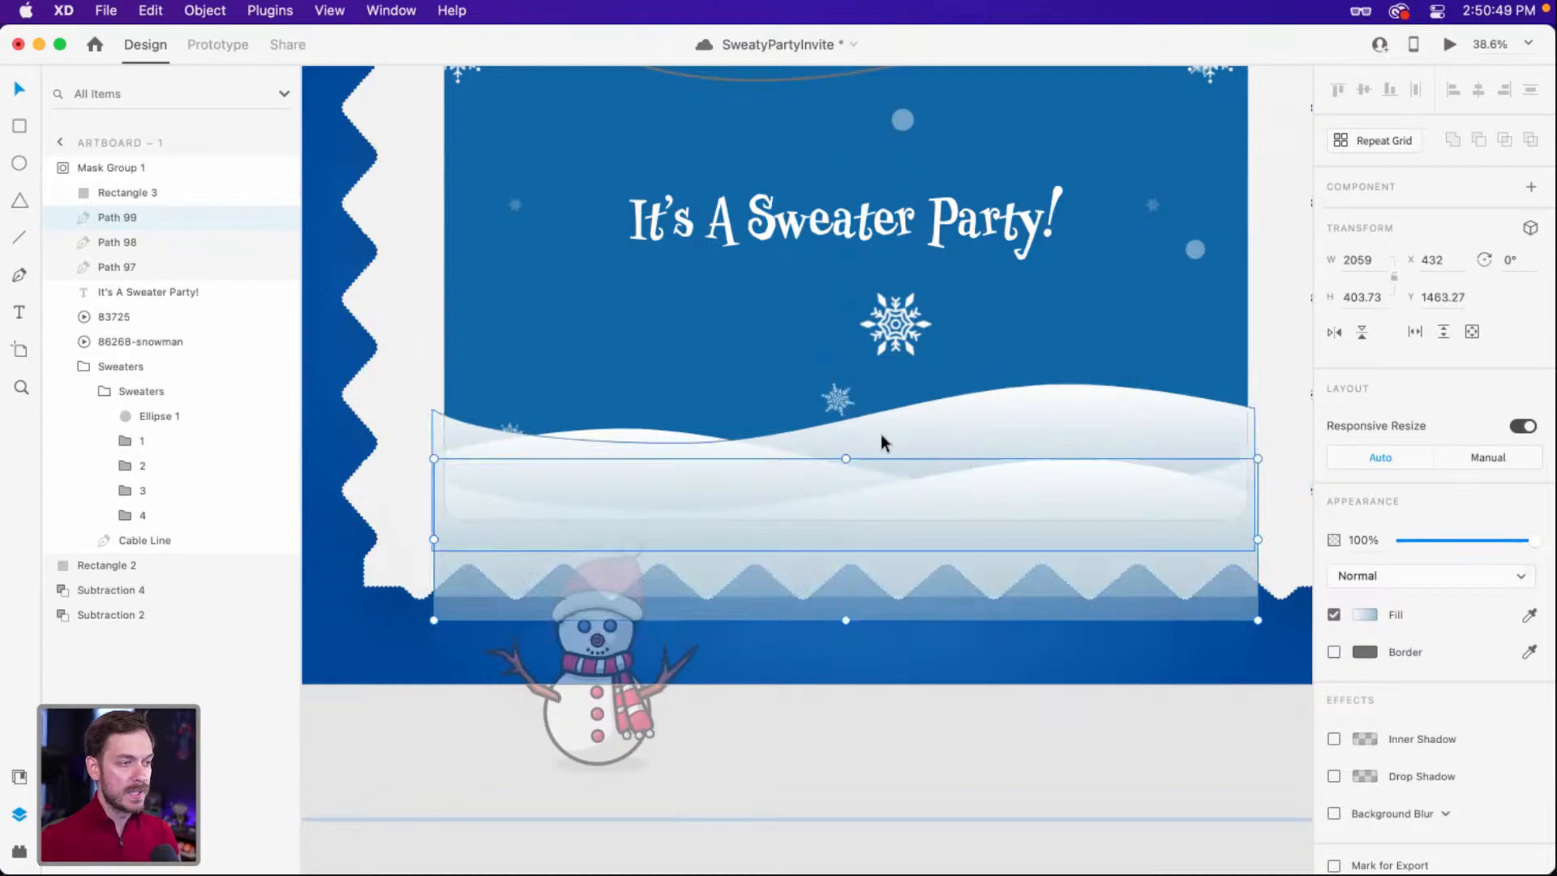
Copy the three snow hills from Artboard – 1 and paste them into Mask Group 1 on Artboard – 2.
scroll(879, 441, down, 5)
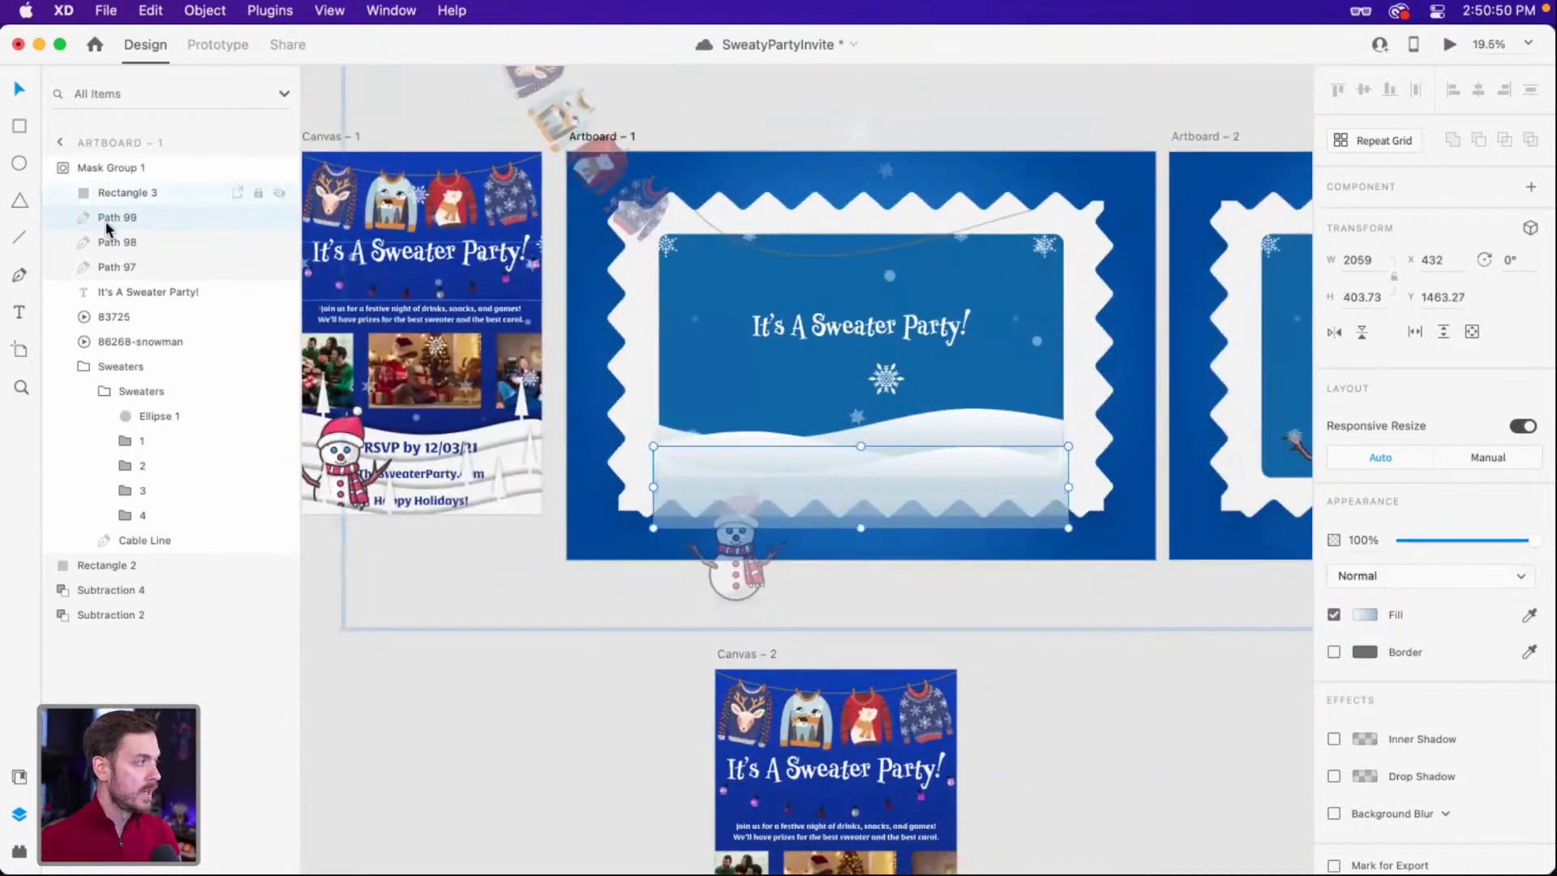
shift+click(117, 267)
scroll(1058, 492, right, 5)
scroll(1008, 495, right, 3)
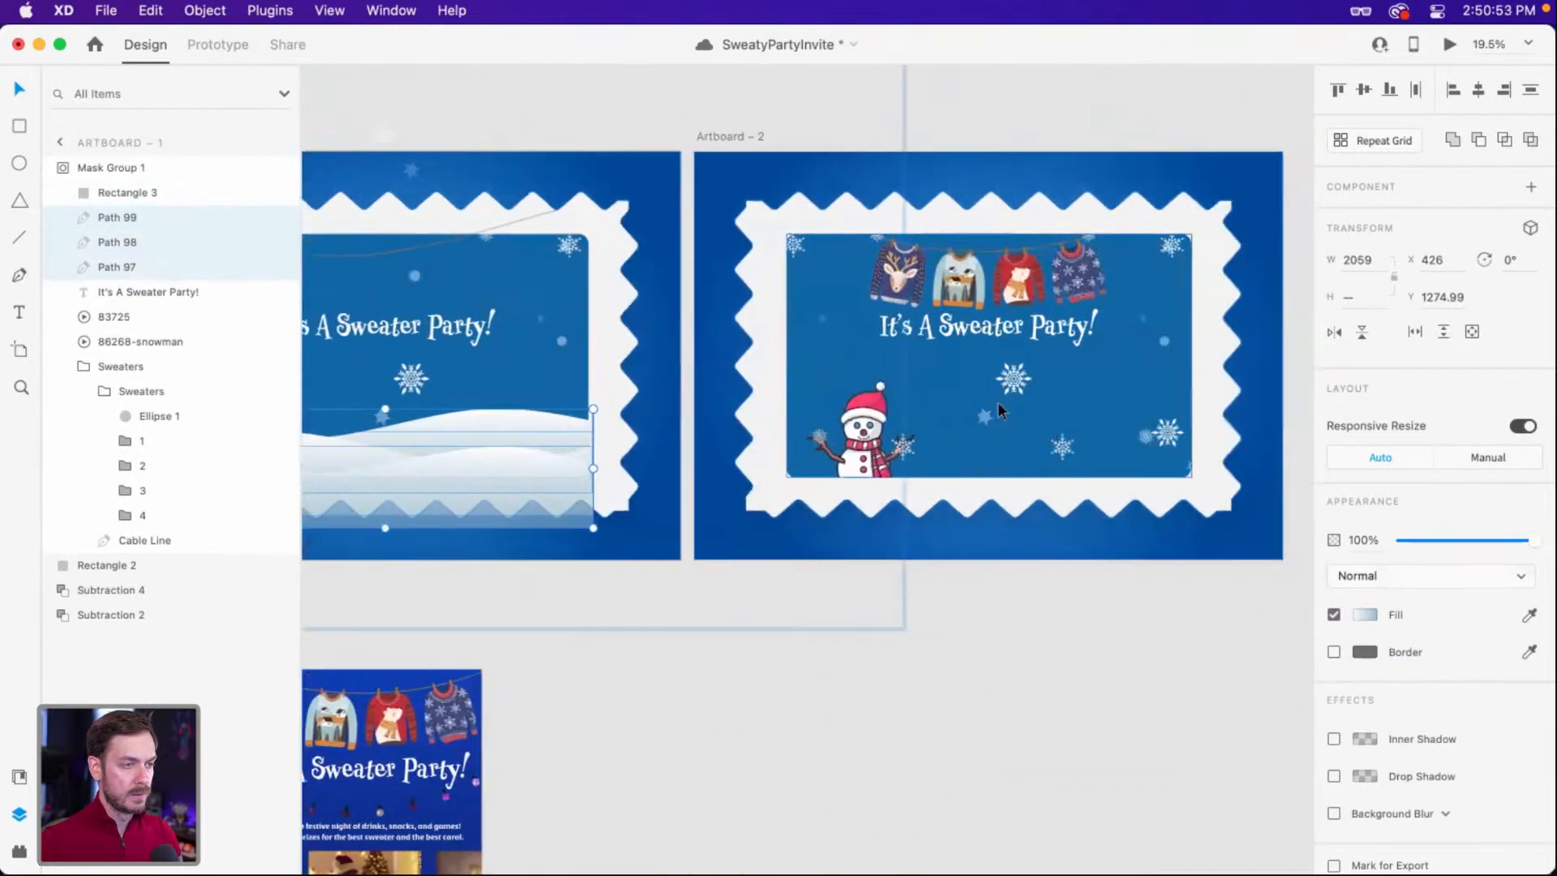
click(997, 401)
key(ctrl+v)
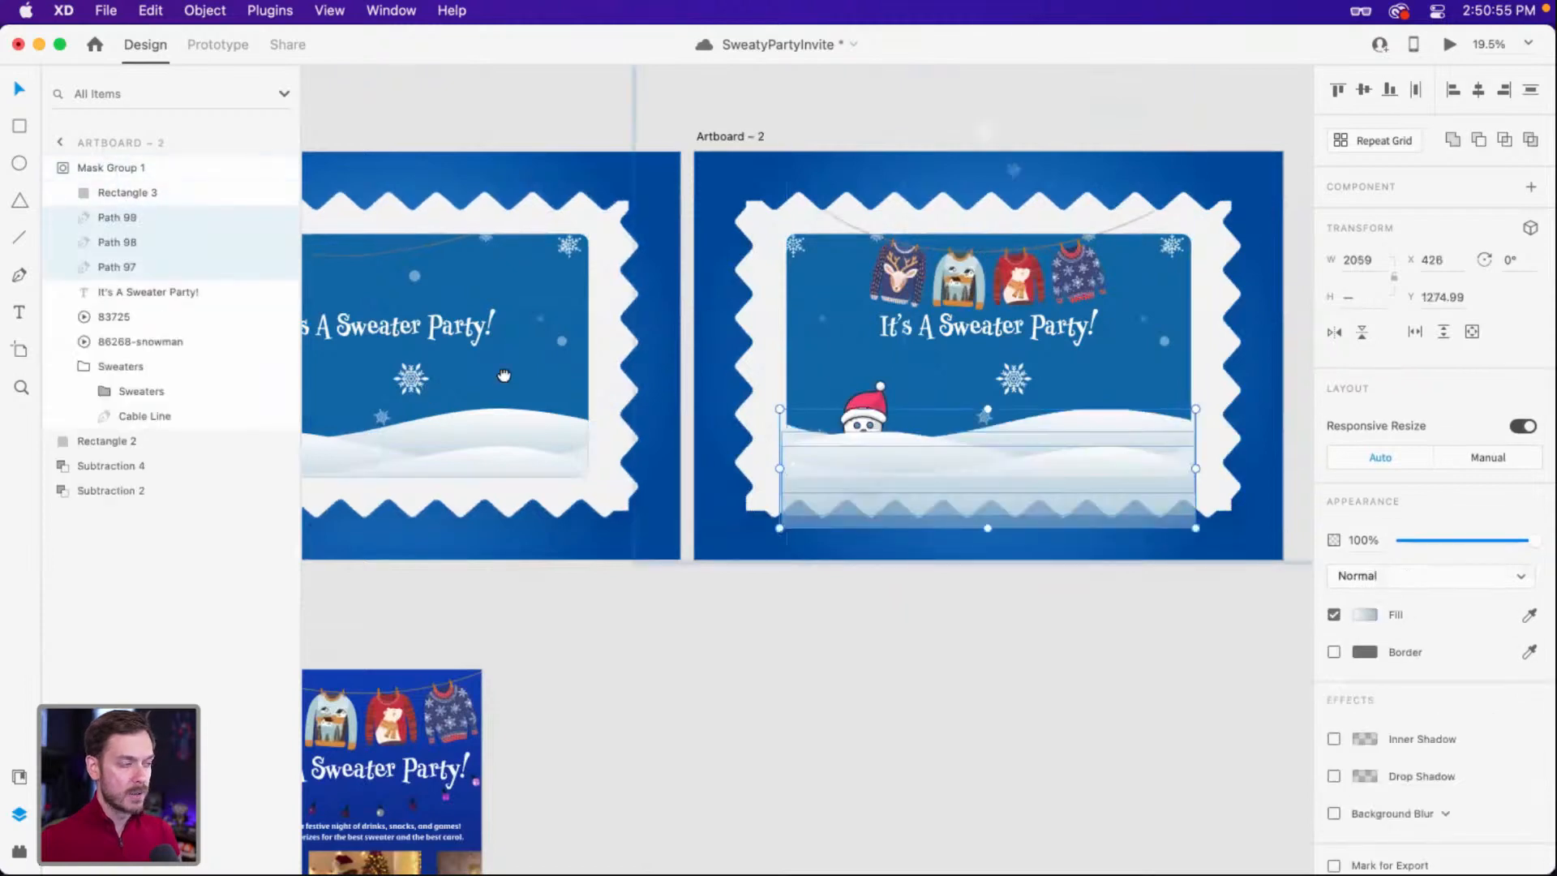
Move Artboard – 1's three snow hills down below the blue panel, to about Y 1652.
scroll(722, 392, left, 5)
double_click(722, 393)
click(150, 217)
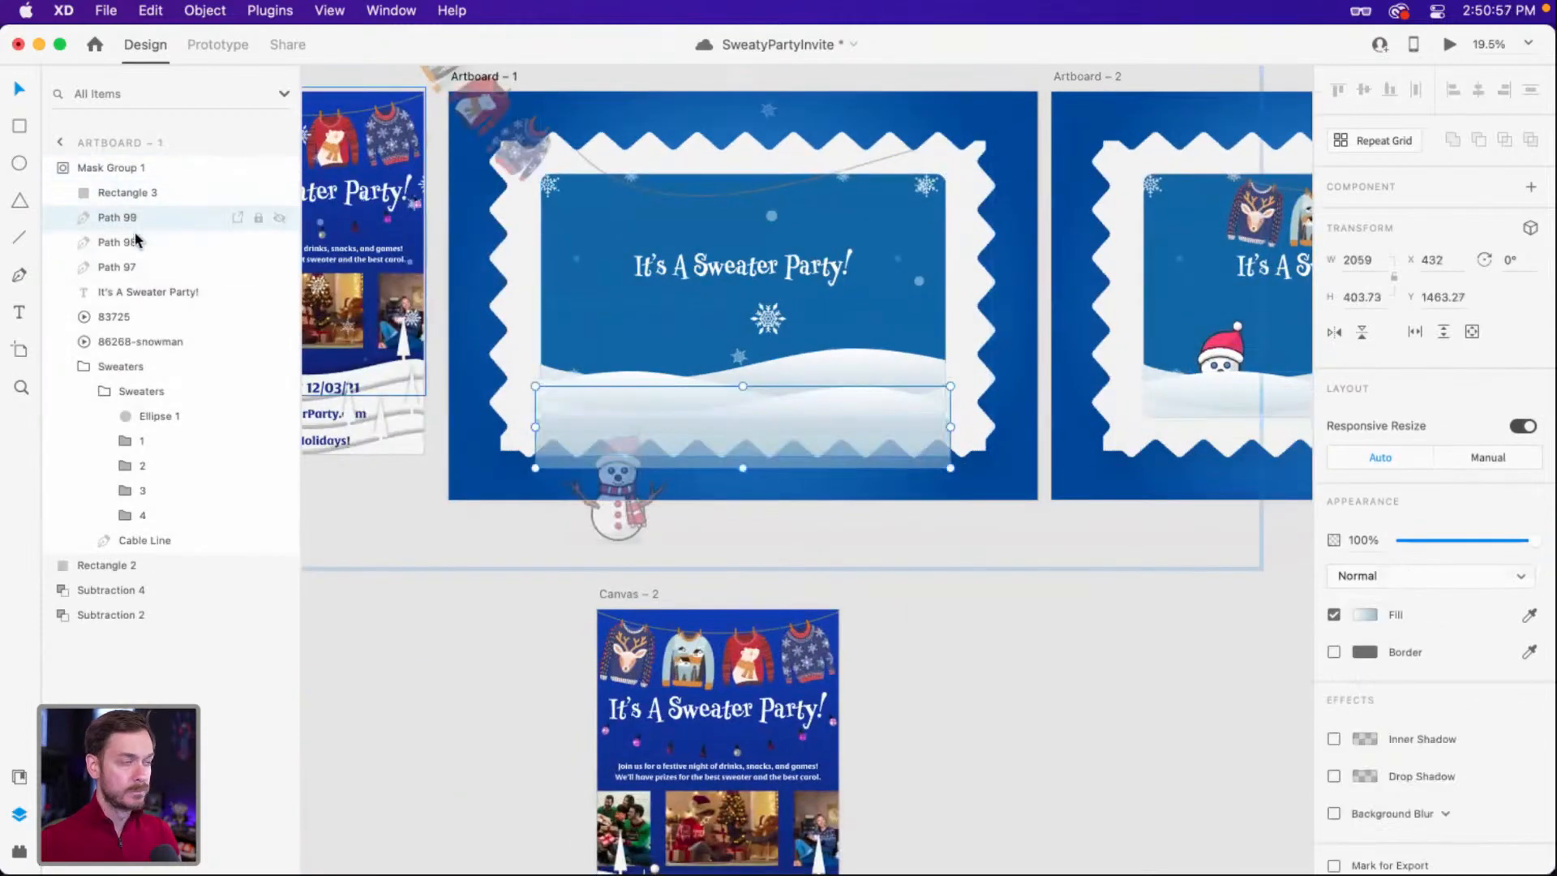
shift+click(133, 267)
drag(821, 371, 810, 447)
drag(741, 540, 741, 565)
Stagger the two front hills farther down on Artboard – 1, the frontmost at about Y 2463, and preview the animation.
click(130, 241)
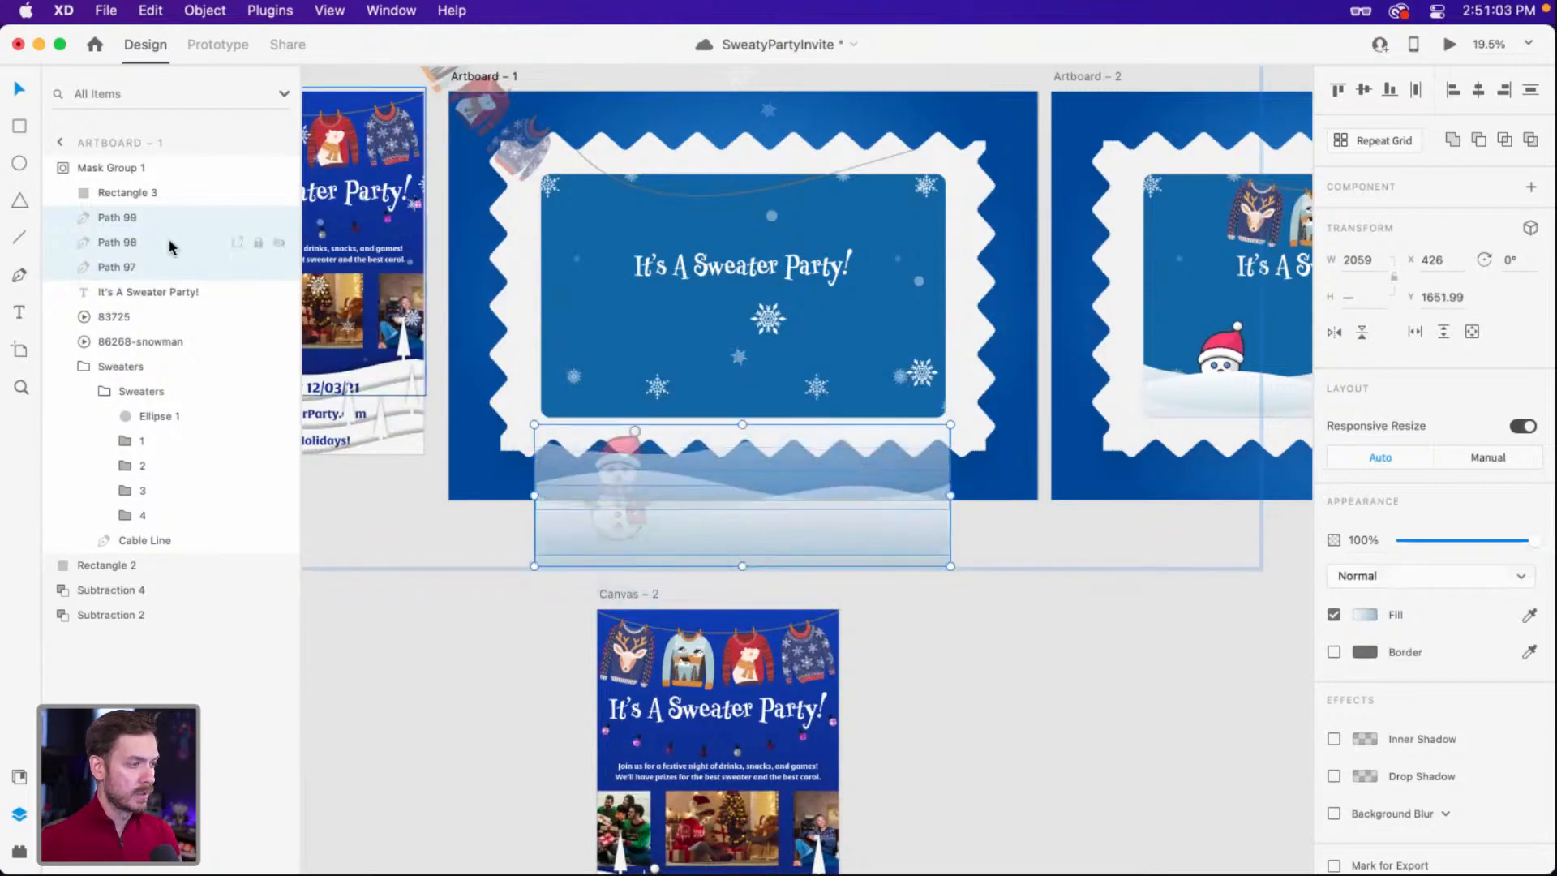
scroll(616, 519, up, 5)
drag(1042, 558, 1030, 649)
drag(1065, 505, 1048, 675)
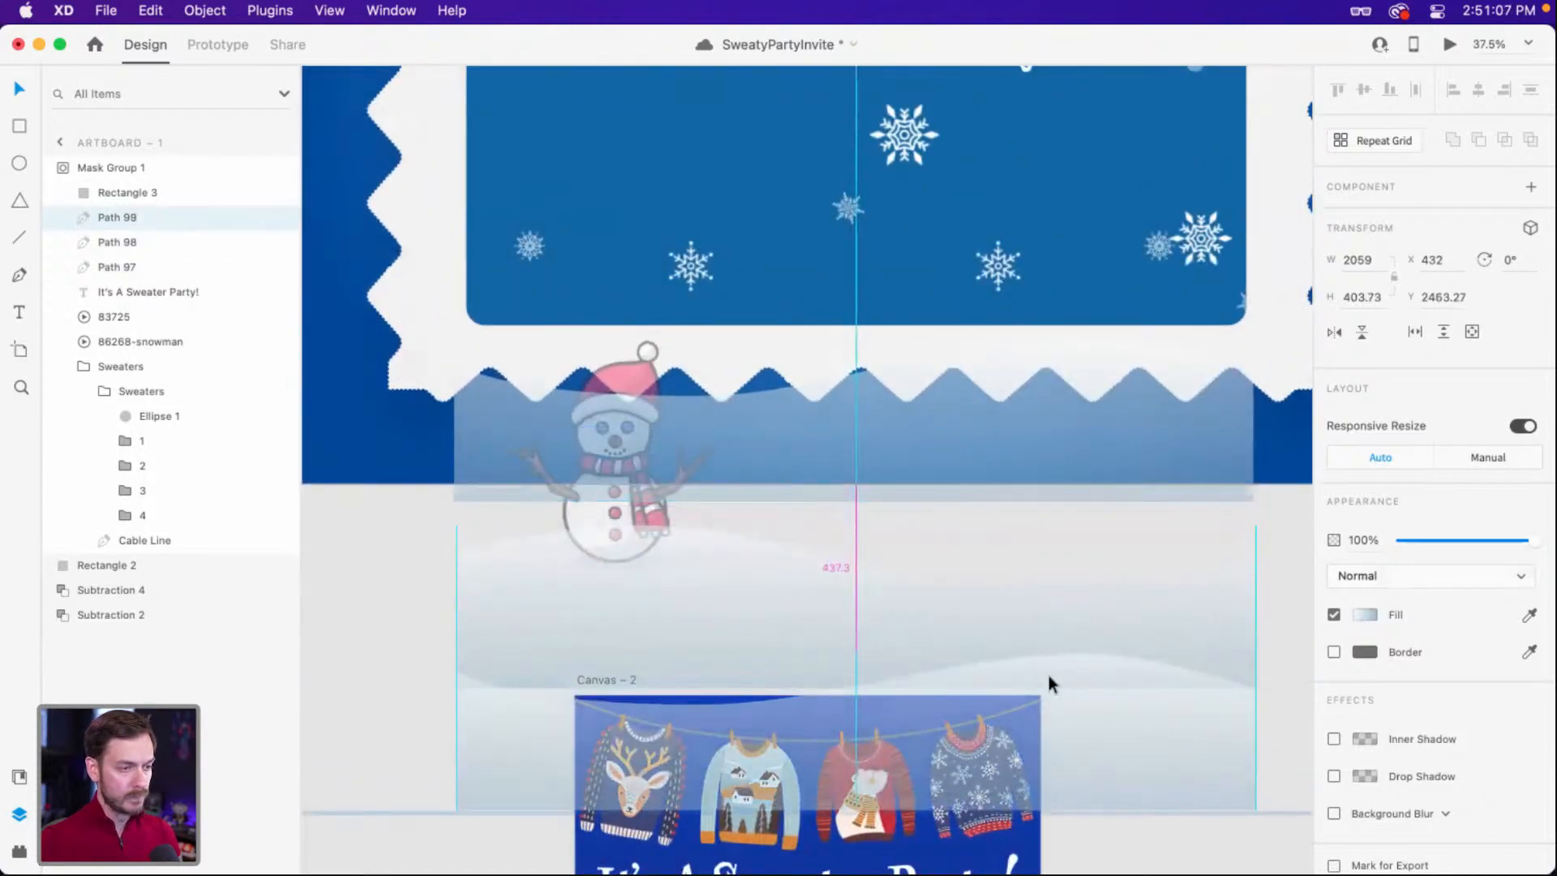
click(1450, 47)
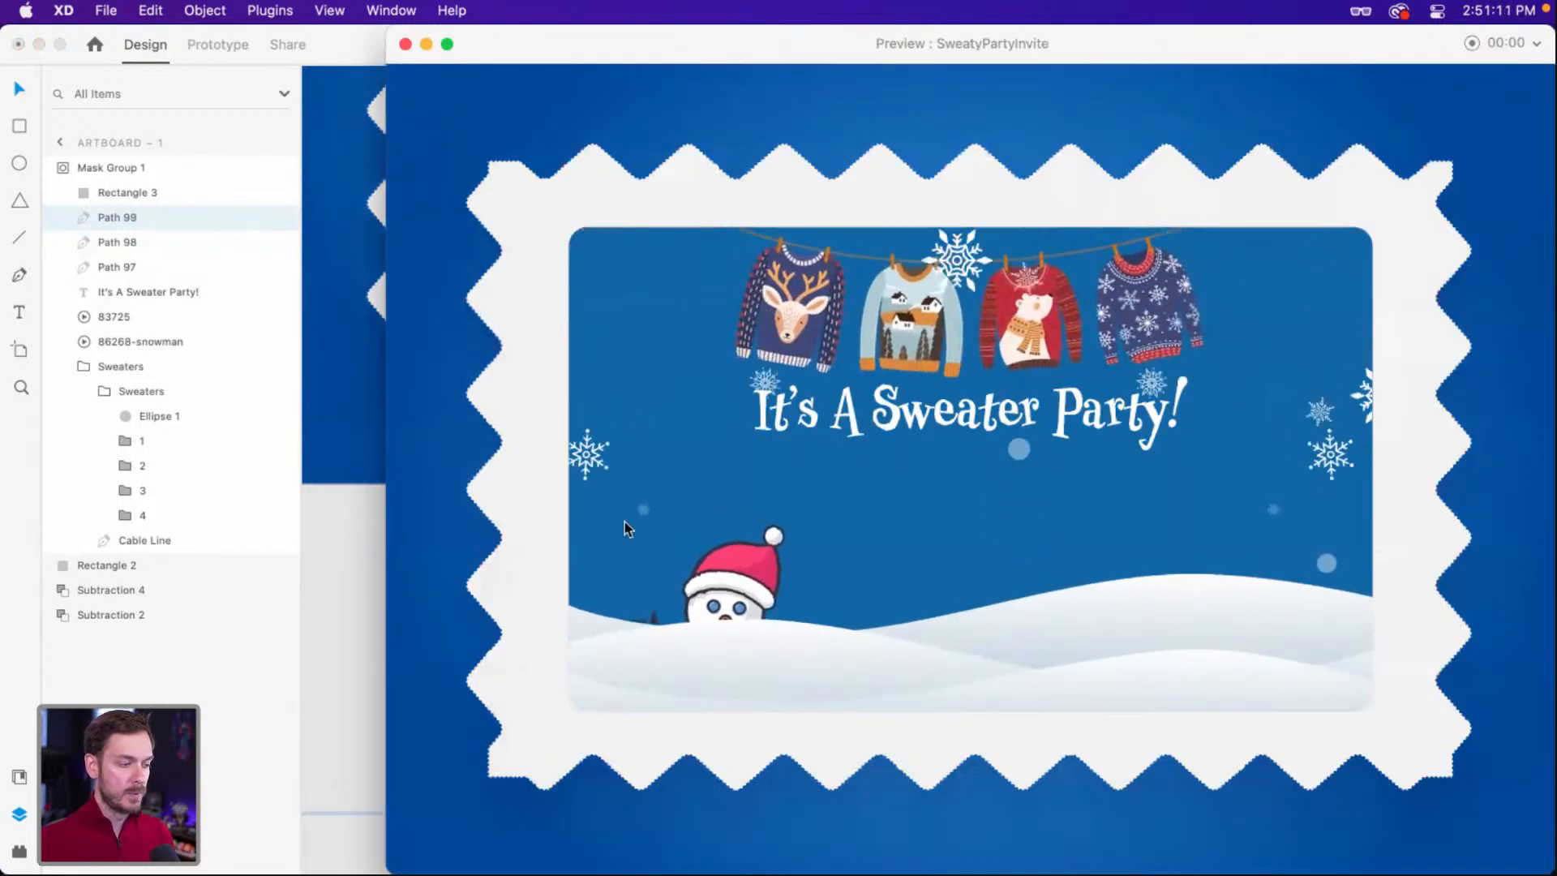
key(super+w)
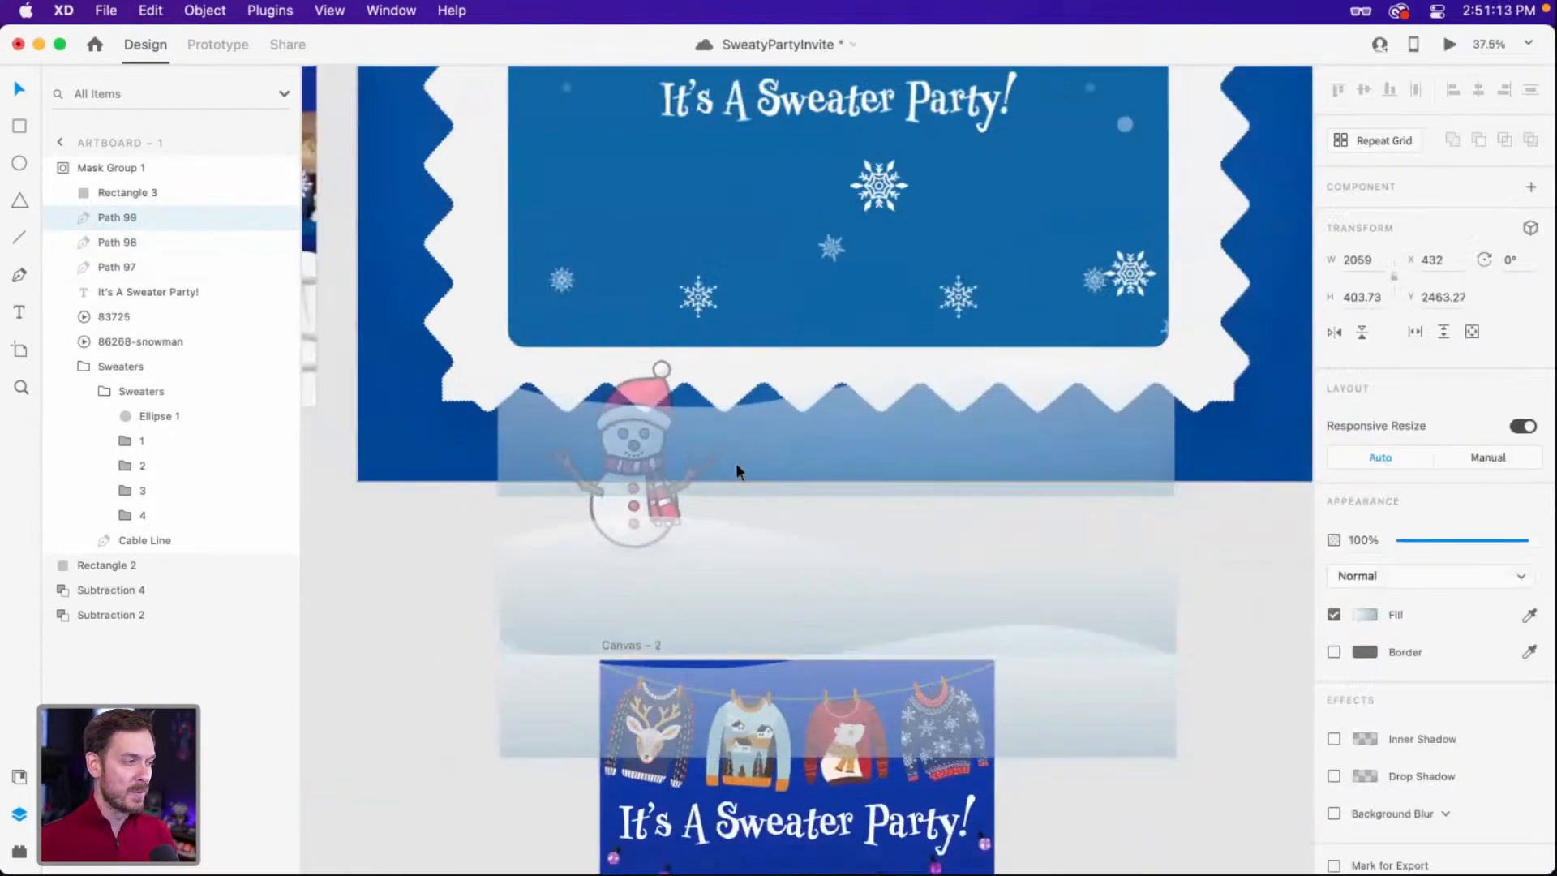
Bring the 86268-snowman layer on Artboard – 1 forward so it sits between Path 99 and Path 98.
scroll(736, 462, up, 1)
click(626, 393)
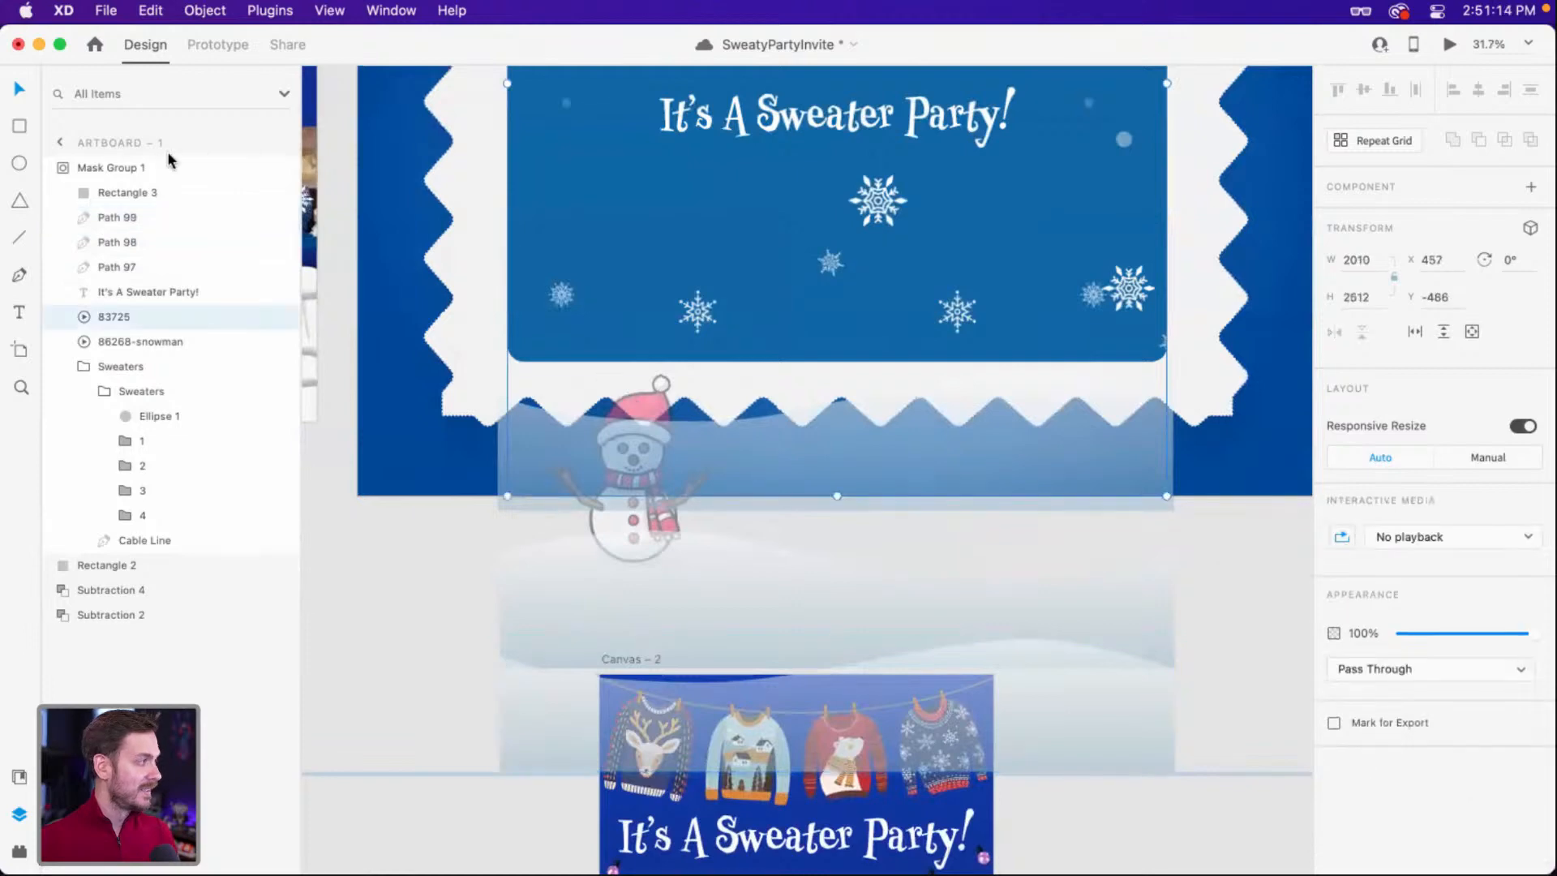
click(146, 343)
key(super+bracketright)
key(super+bracketright)
key(super+bracketright)
key(super+bracketright)
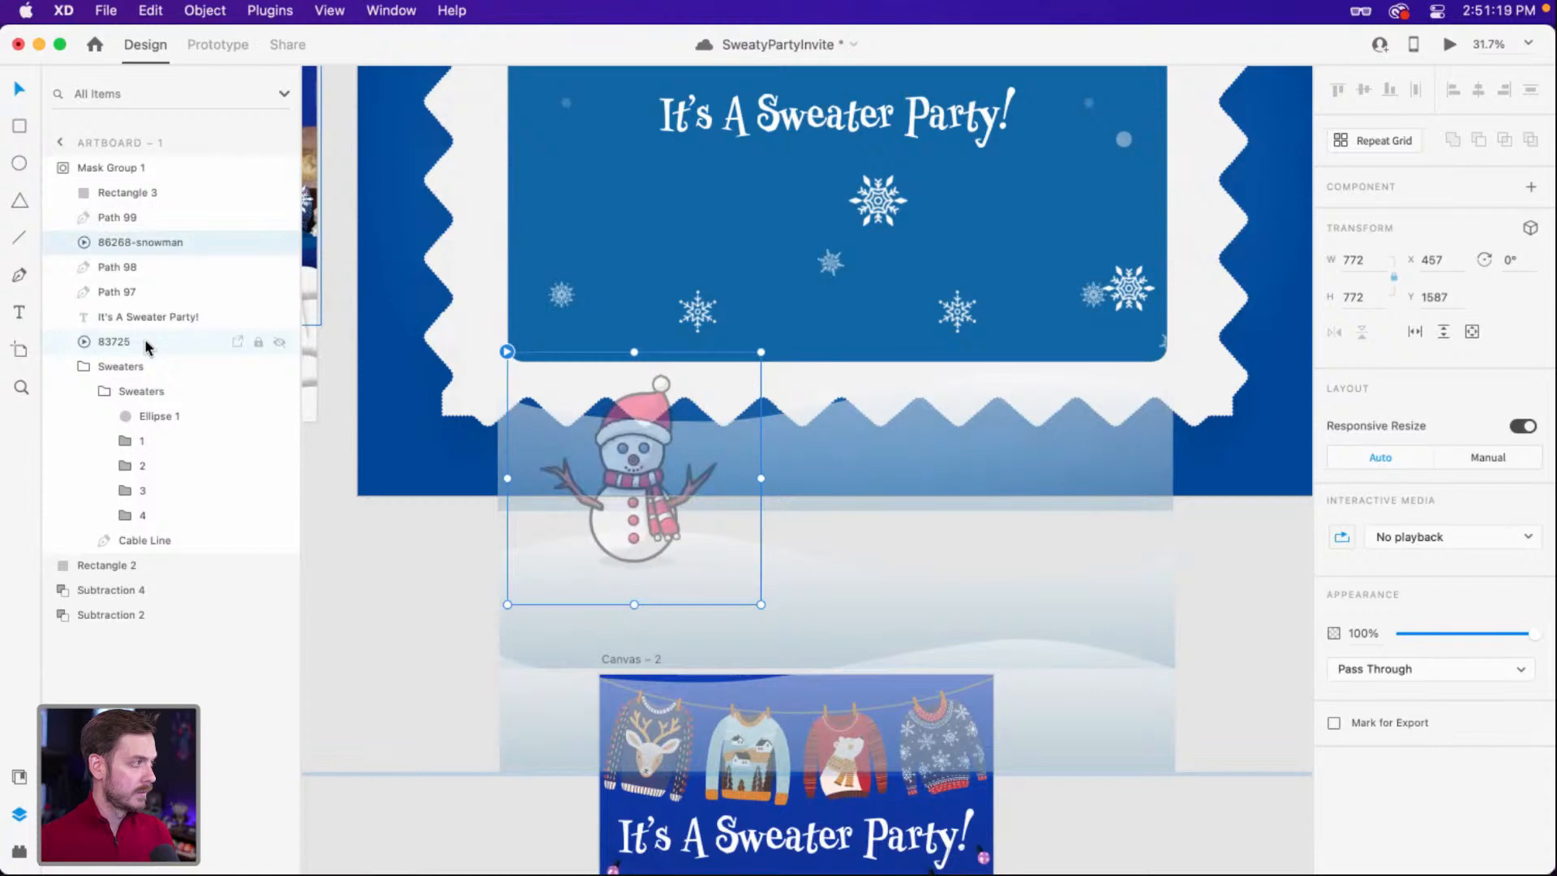
Select Mask Group 1 on Artboard – 2 to work on its layers.
scroll(1094, 430, right, 8)
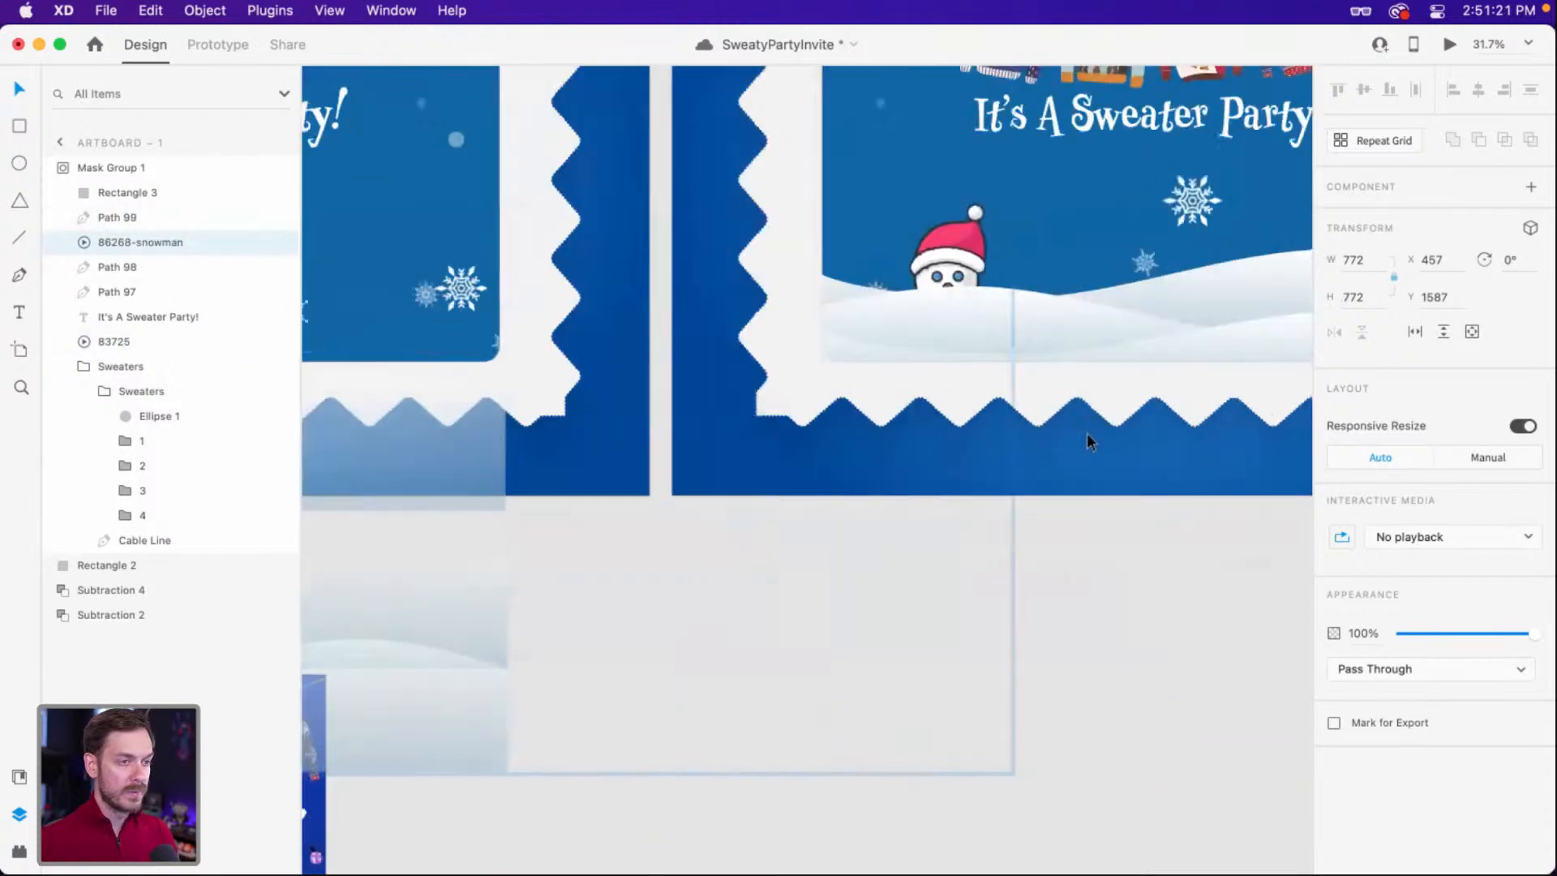
scroll(1086, 431, right, 4)
click(514, 249)
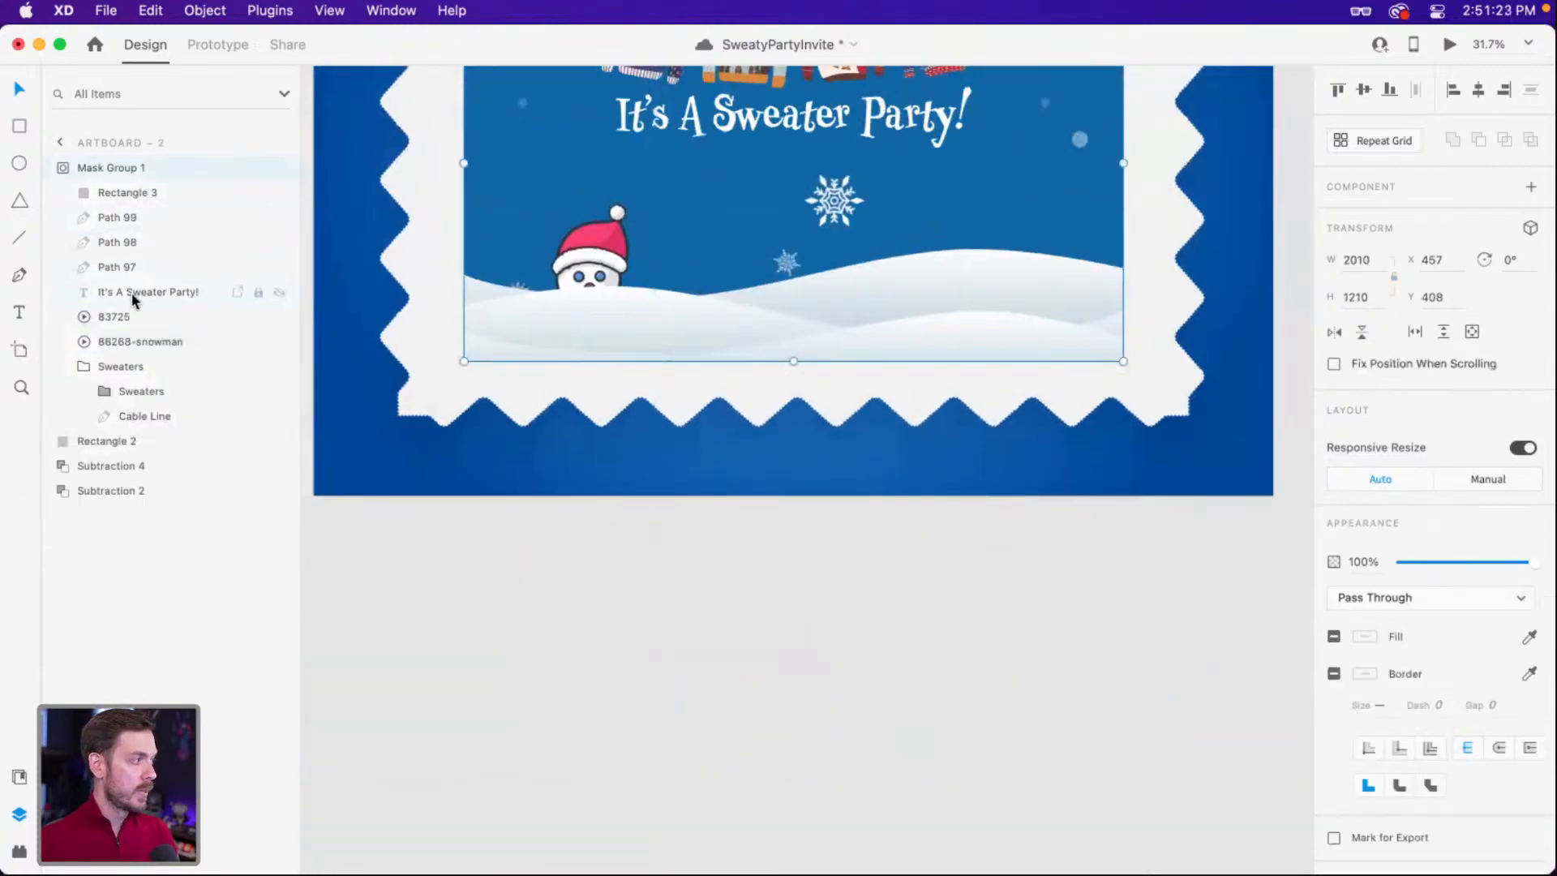
click(125, 326)
key(super+bracketright)
key(super+bracketright)
key(super+bracketright)
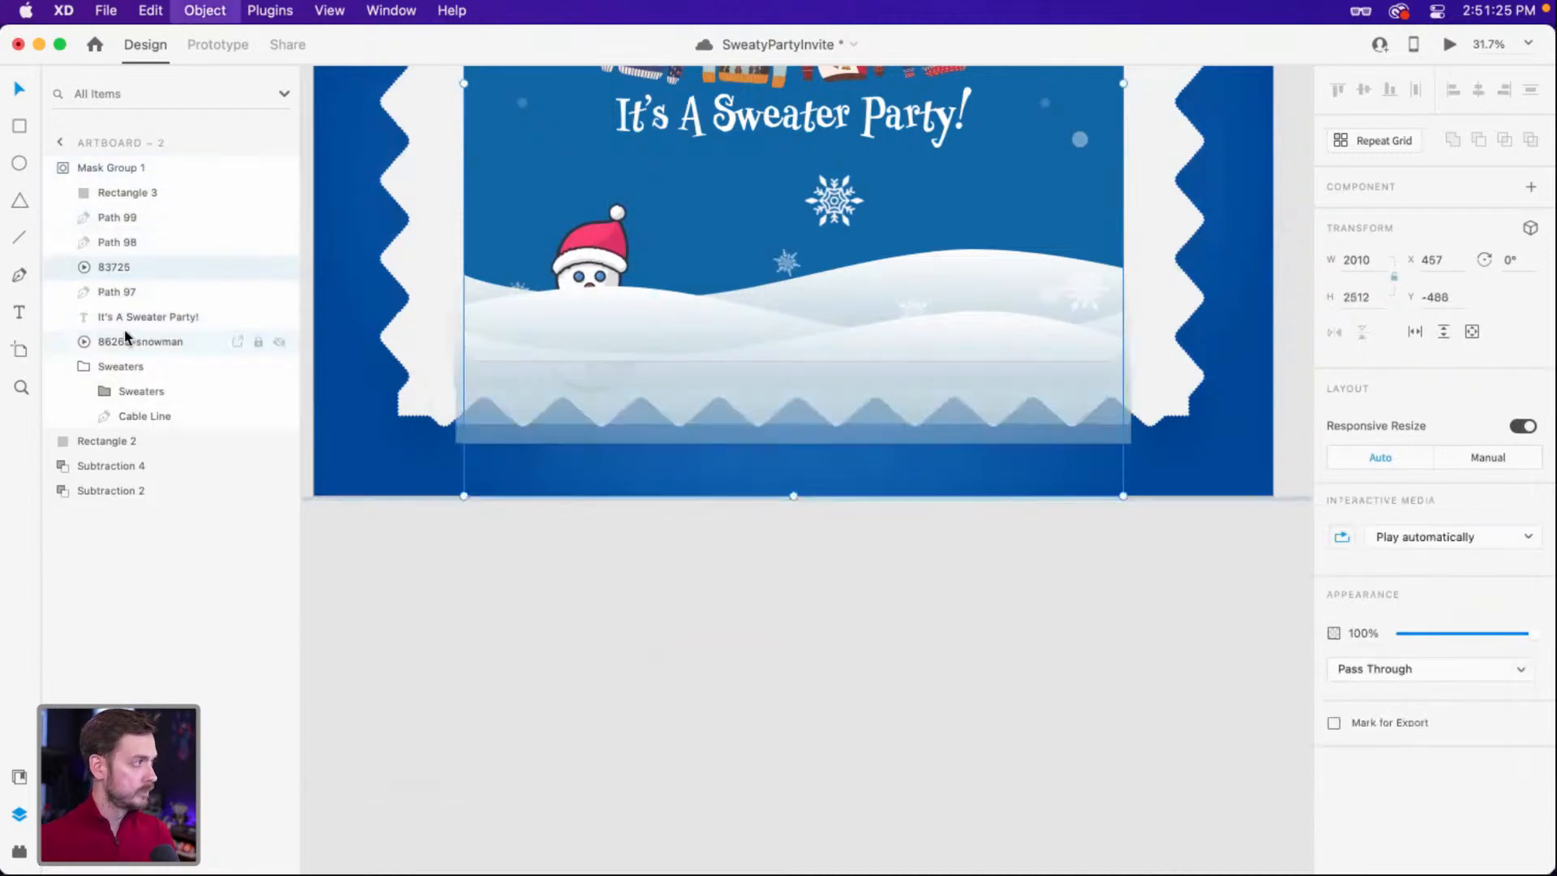
key(super+bracketright)
key(super+bracketleft)
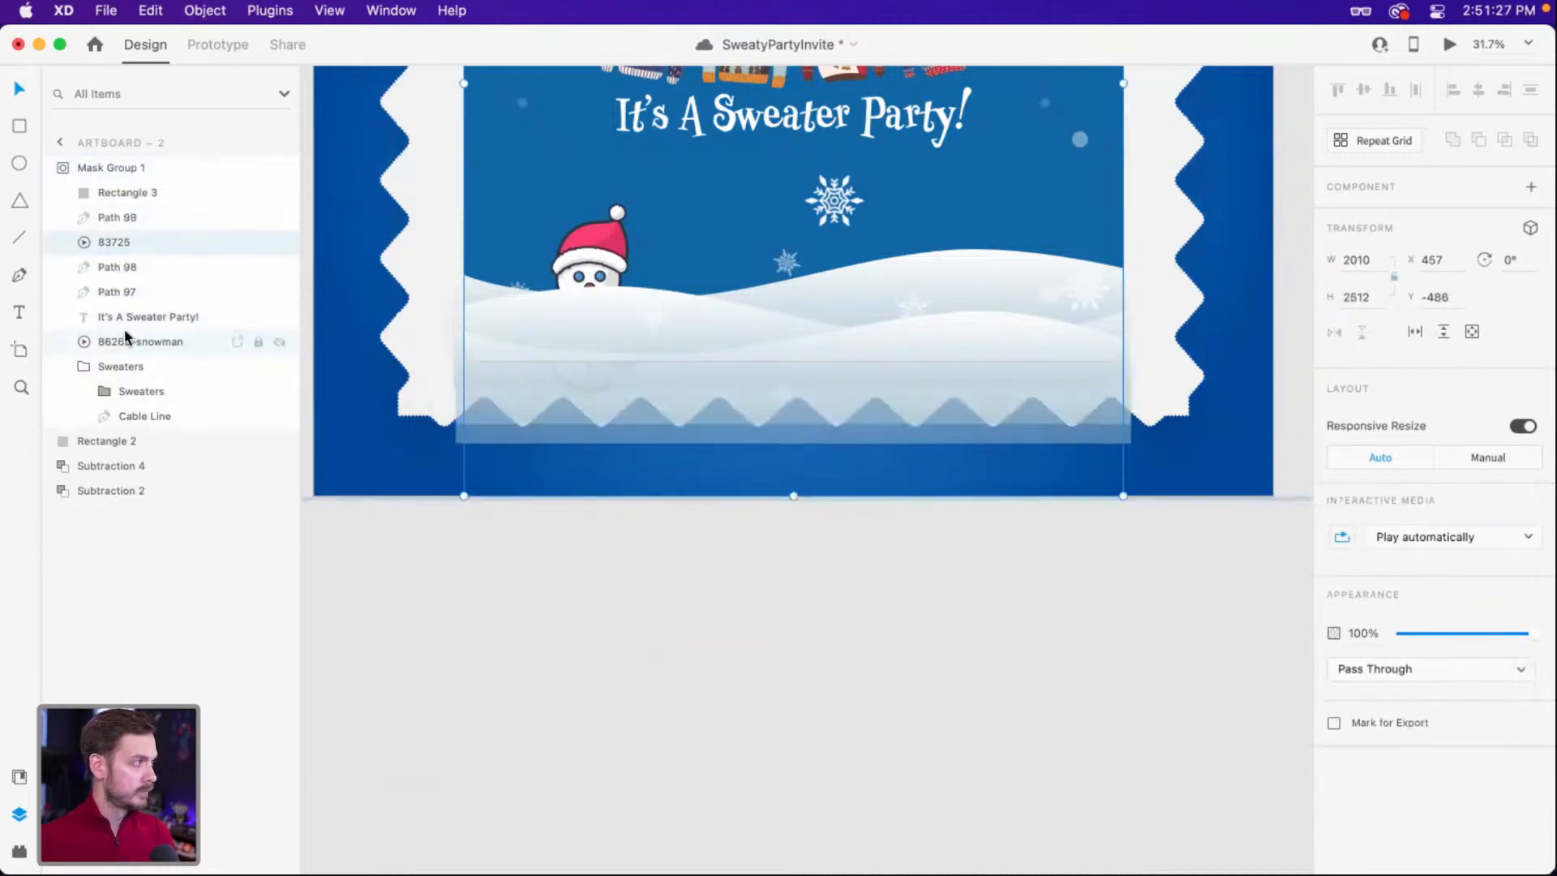
scroll(596, 232, up, 3)
scroll(596, 233, left, 3)
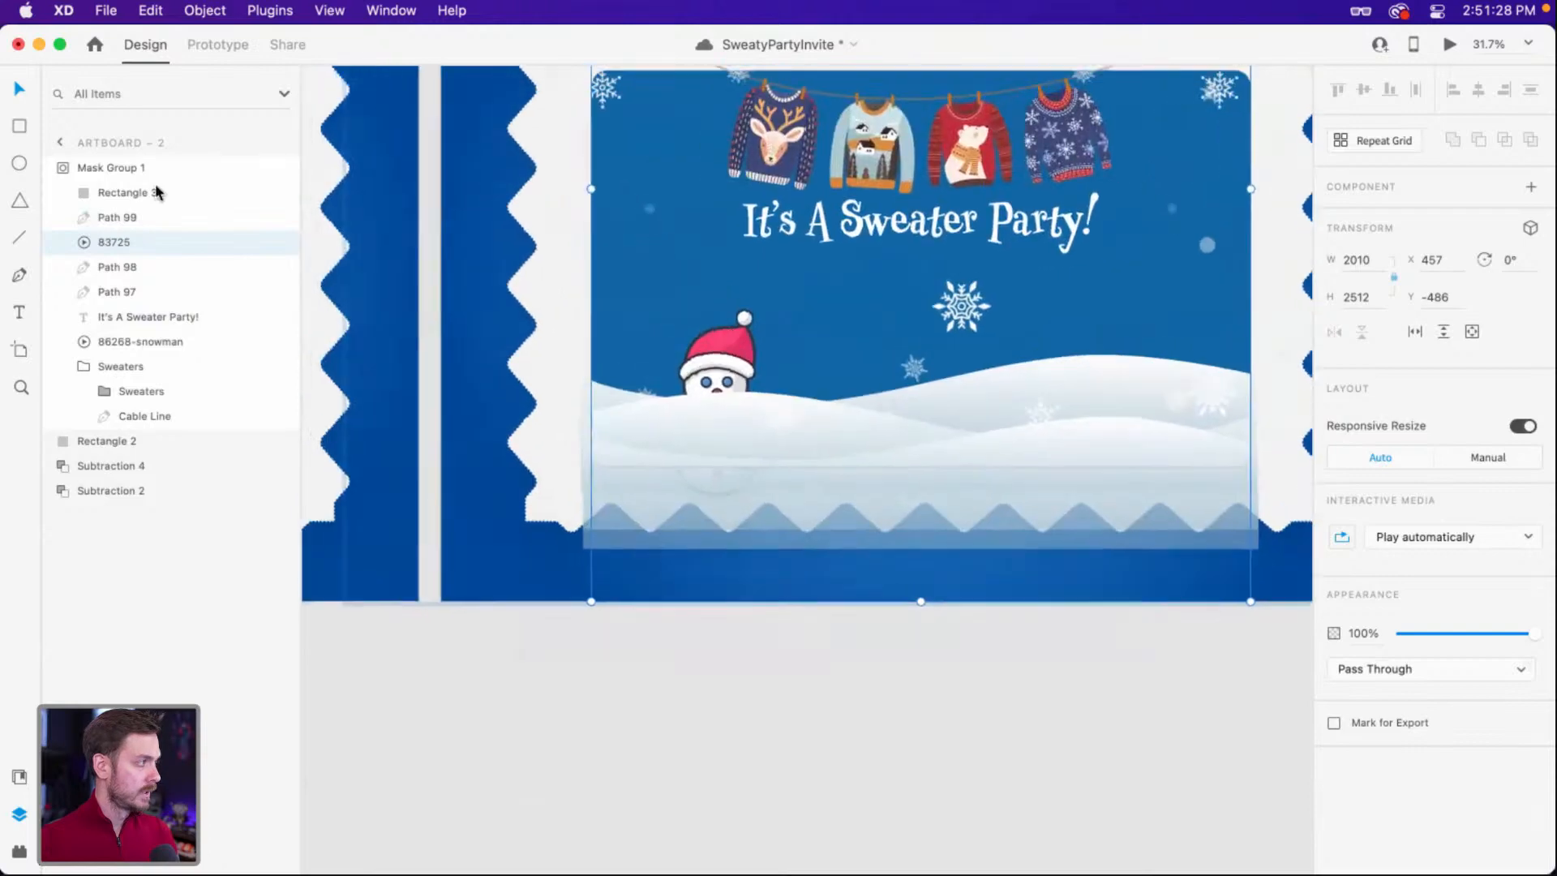
key(super+bracketleft)
key(super+bracketleft)
key(super+bracketleft)
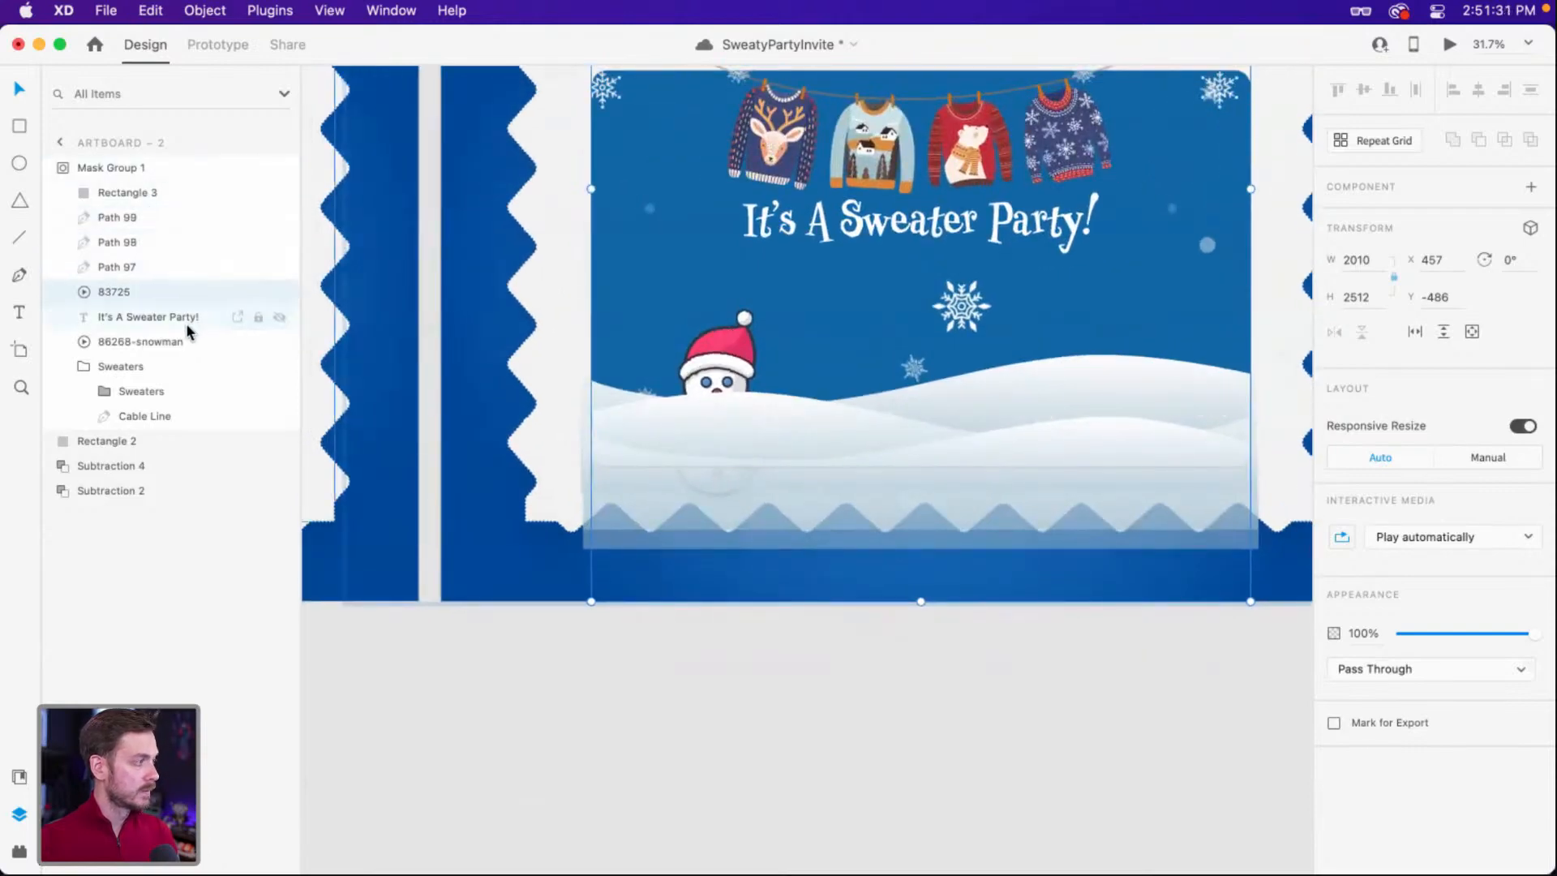
Bring Artboard – 2's 86268-snowman layer forward between Path 99 and Path 98 and raise the snowman slightly to Y 1048.
click(157, 342)
key(super+bracketright)
key(super+bracketright)
key(super+bracketright)
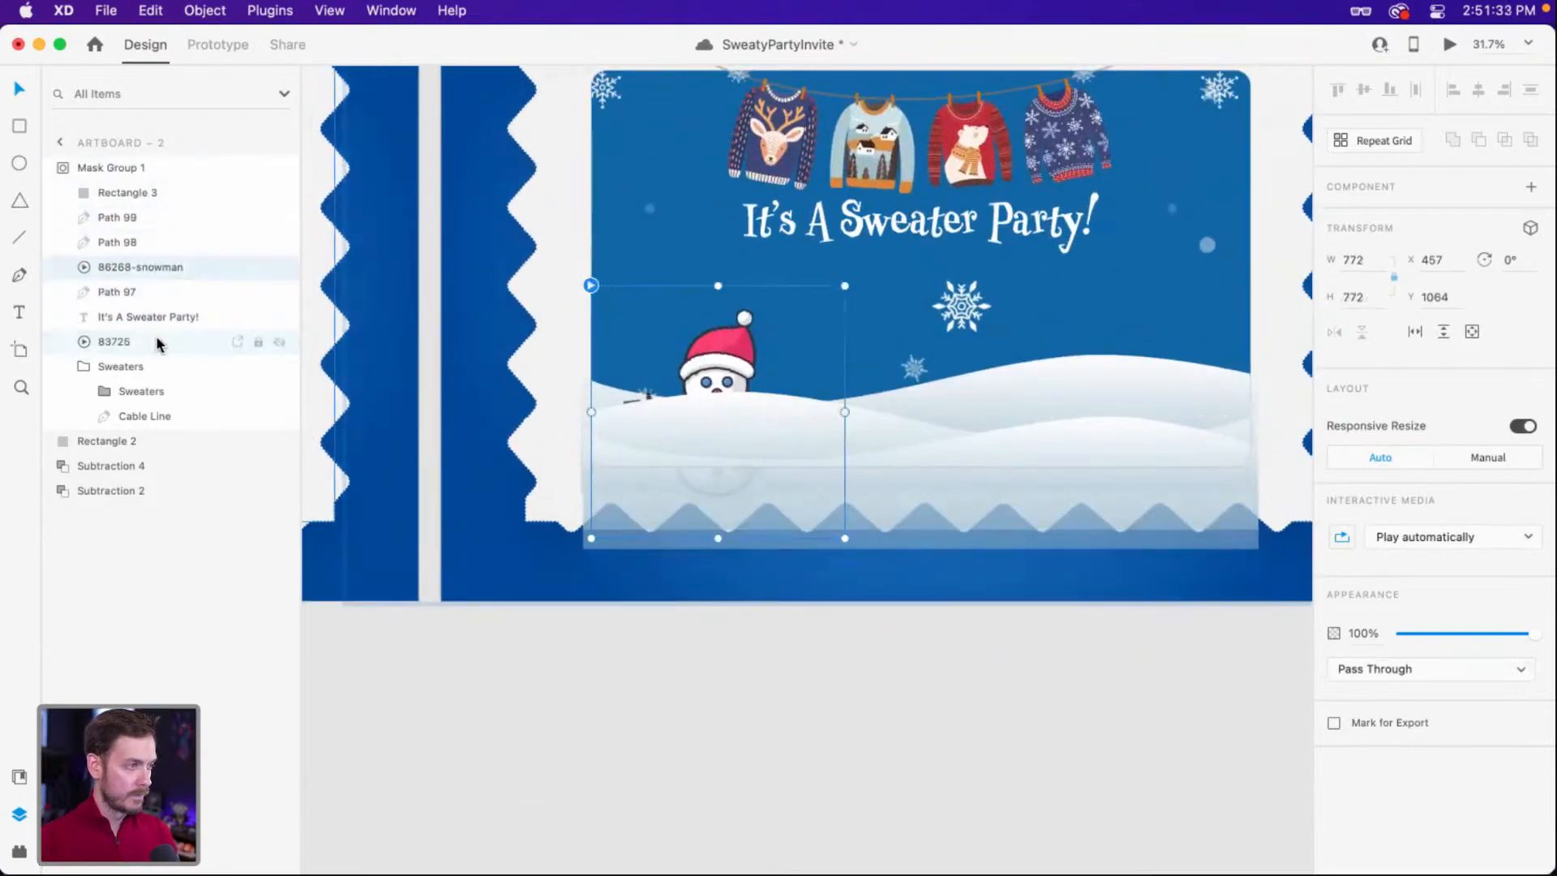
key(super+bracketright)
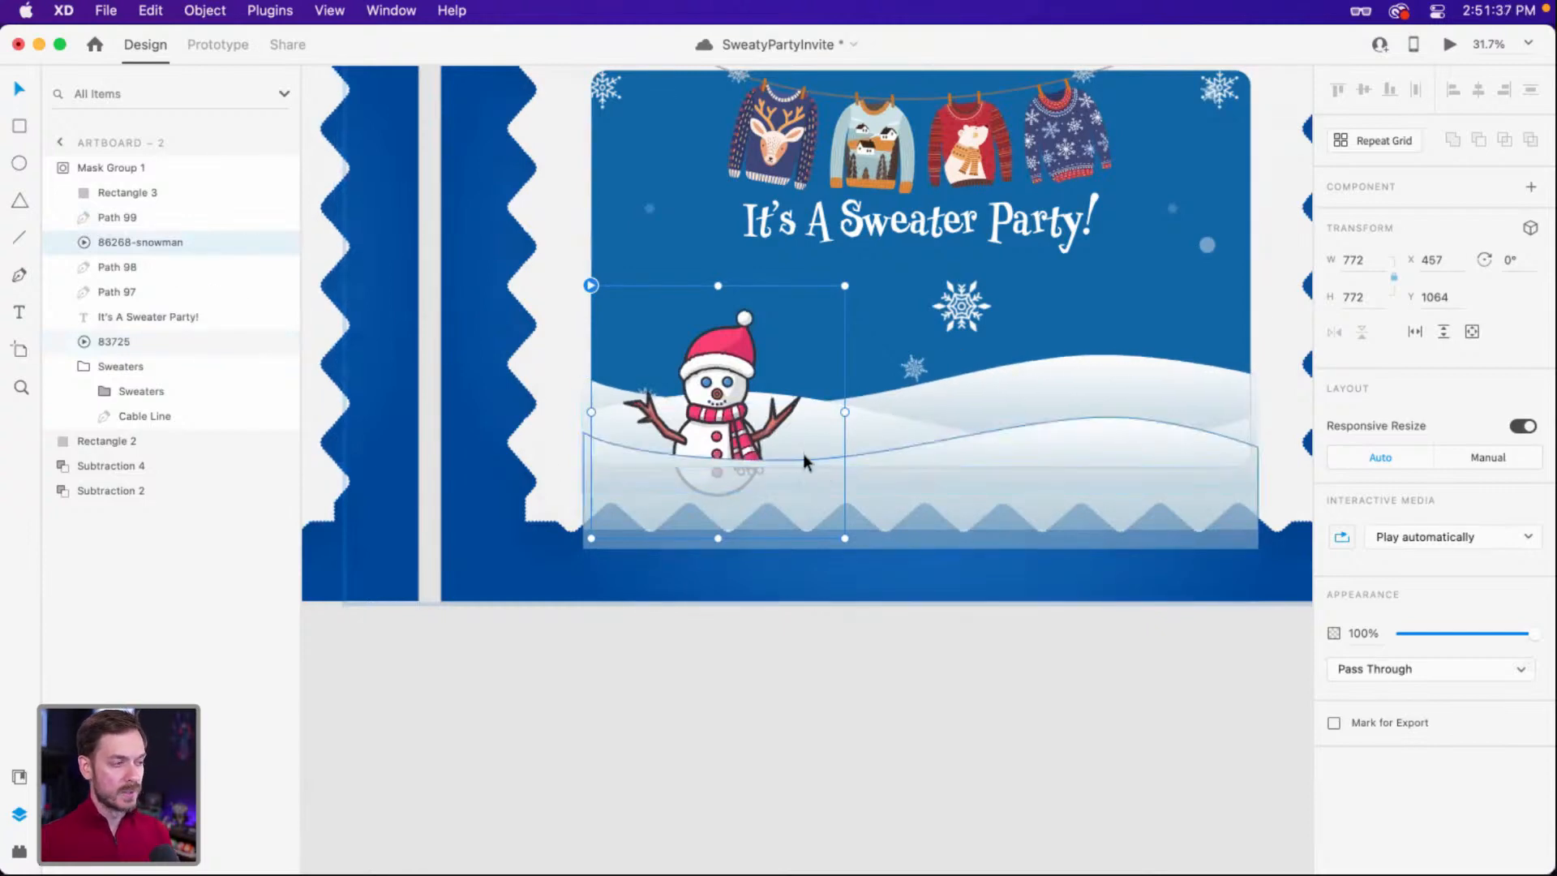
drag(727, 362, 724, 356)
Preview the snowman and hills animation starting from Artboard – 1.
scroll(851, 348, left, 10)
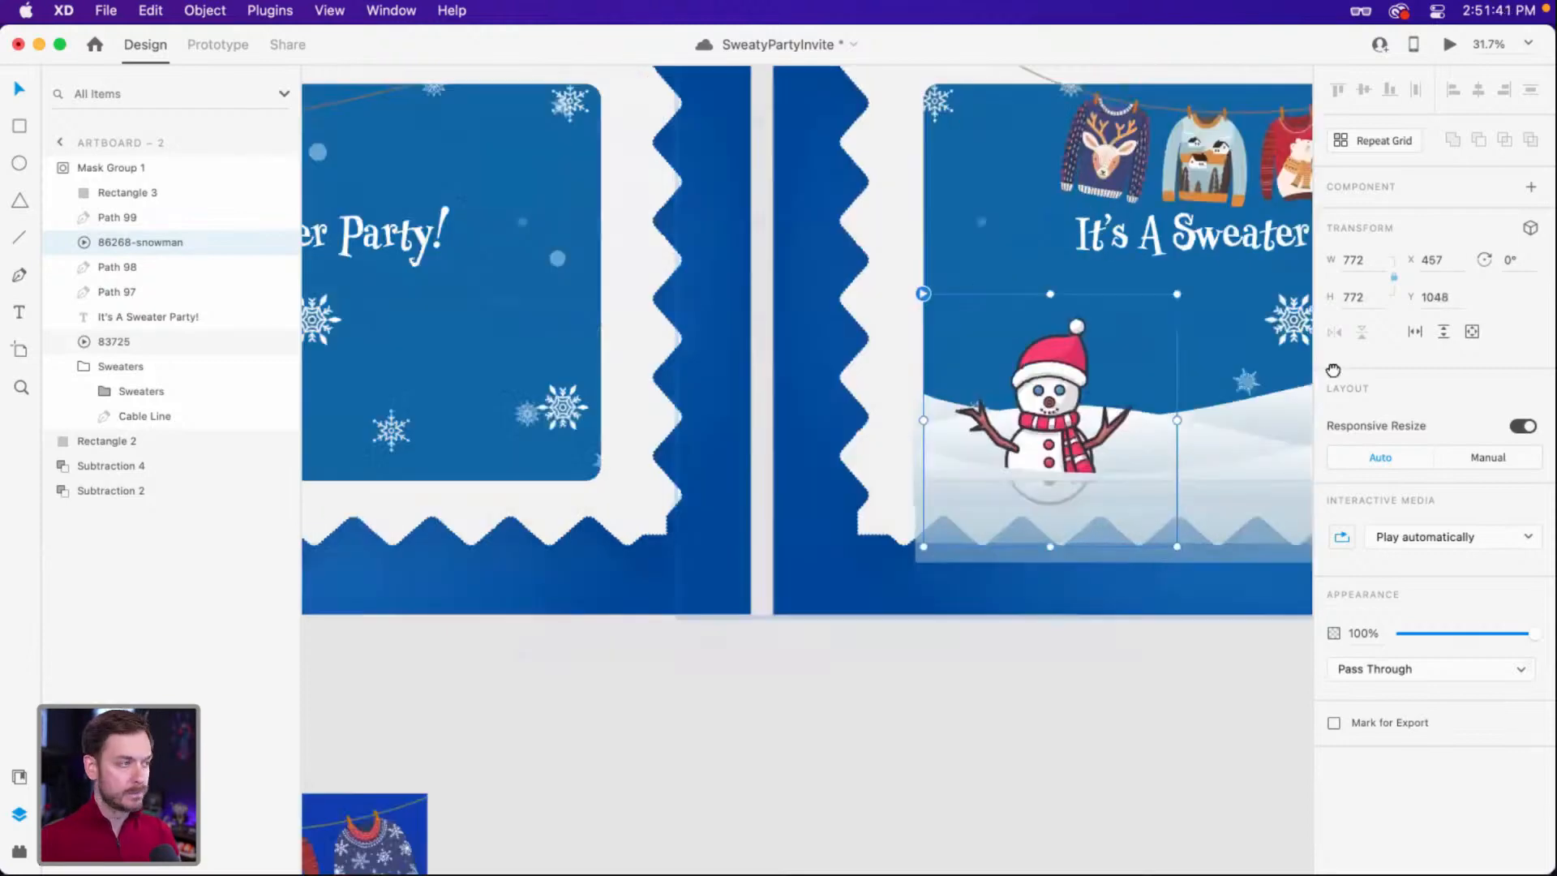
click(854, 351)
key(super+Return)
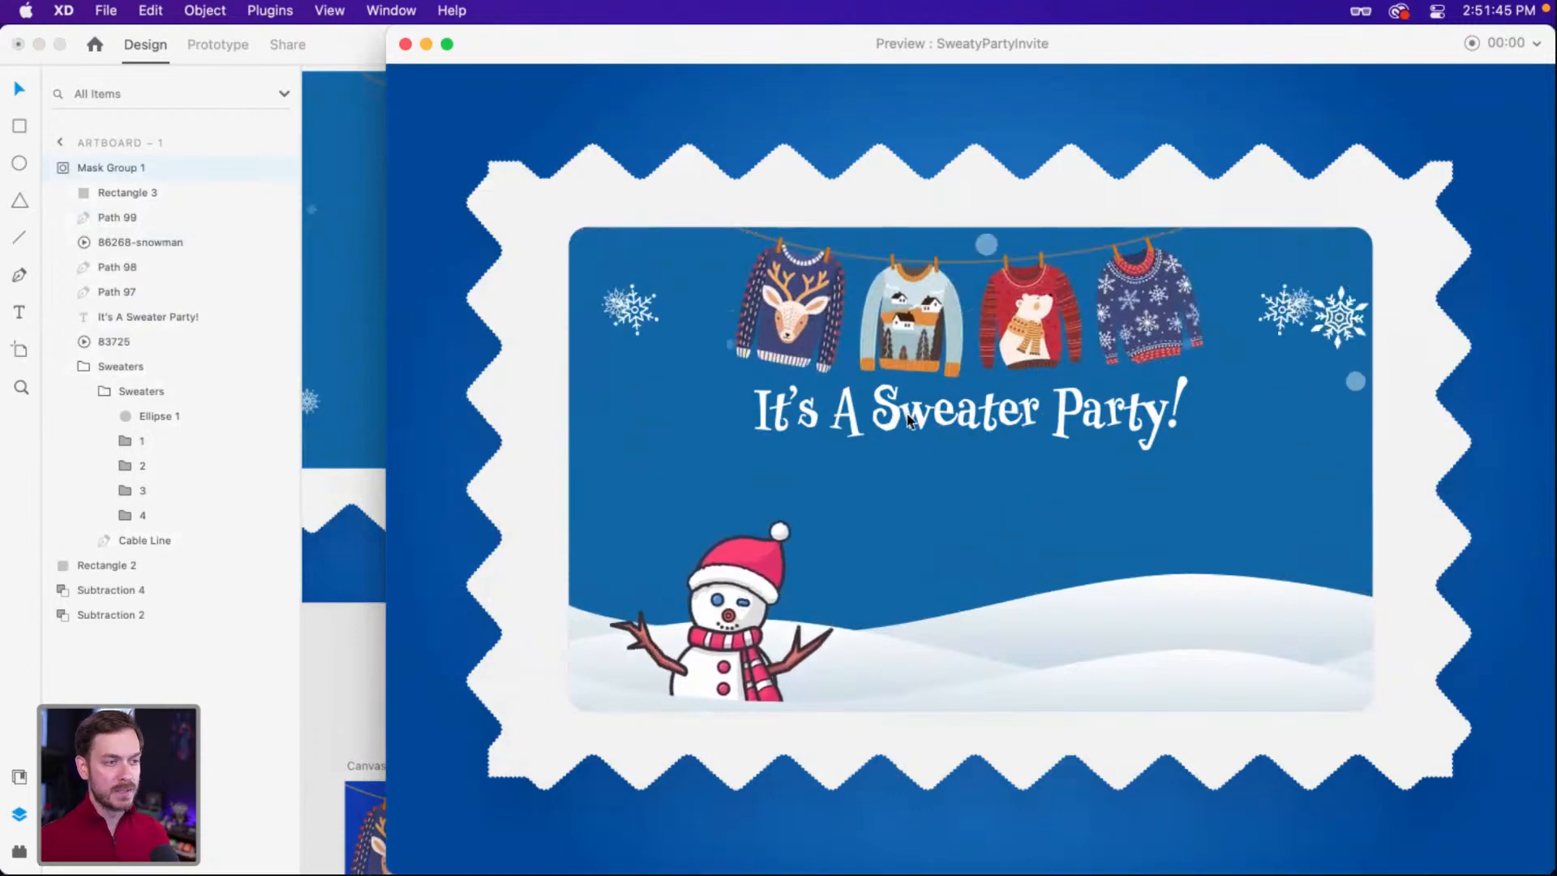
key(super+w)
Copy the three AdobeStock photos from the Background group of Canvas – 1.
scroll(920, 440, down, 5)
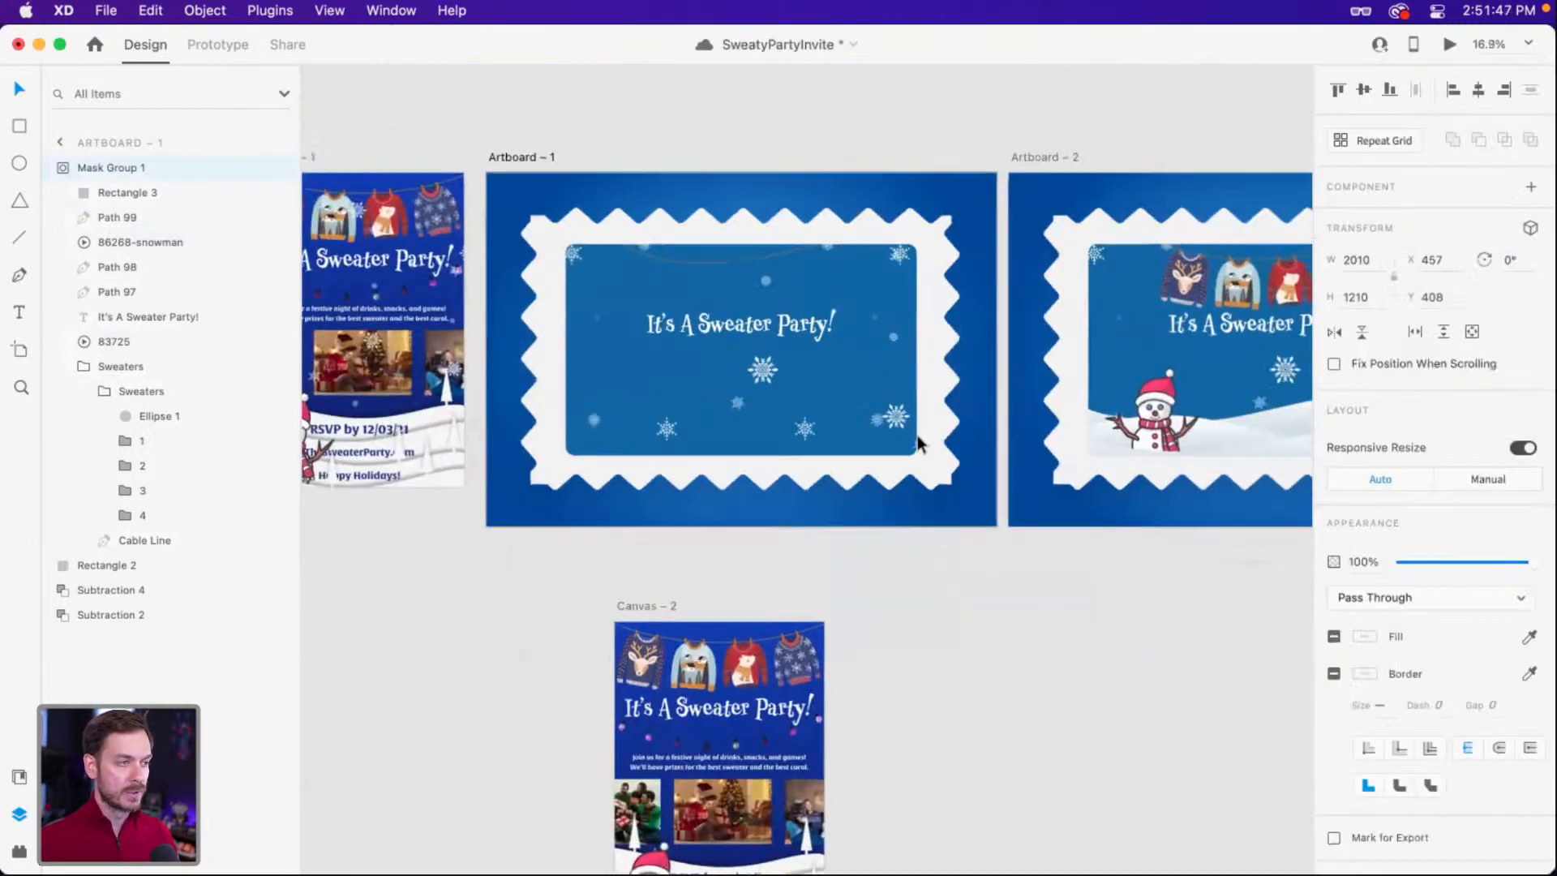
scroll(868, 415, left, 6)
scroll(864, 399, up, 5)
click(724, 355)
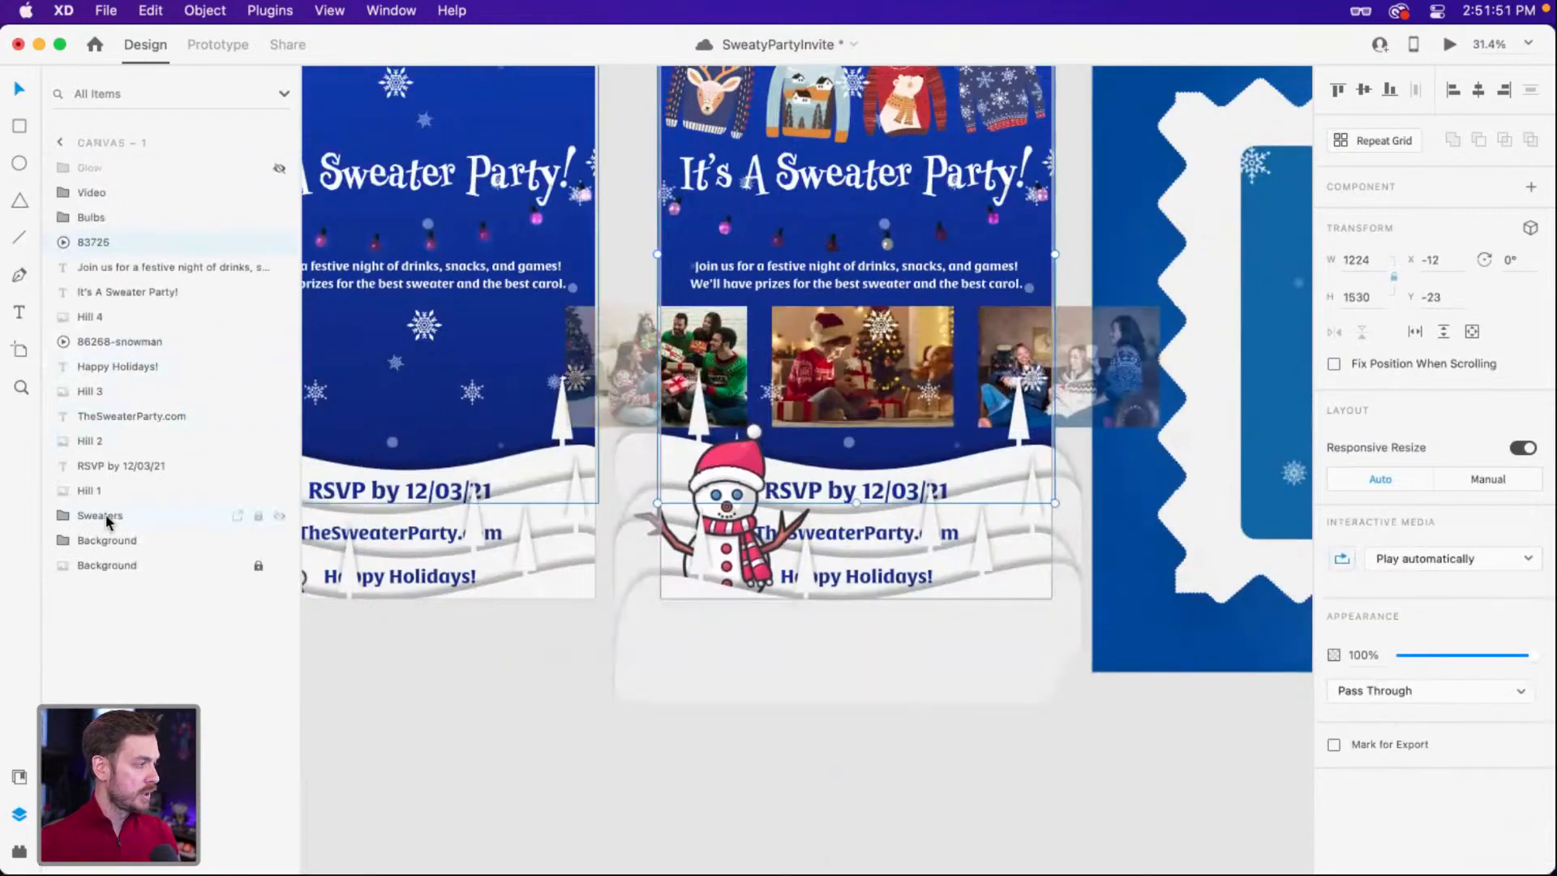
click(63, 543)
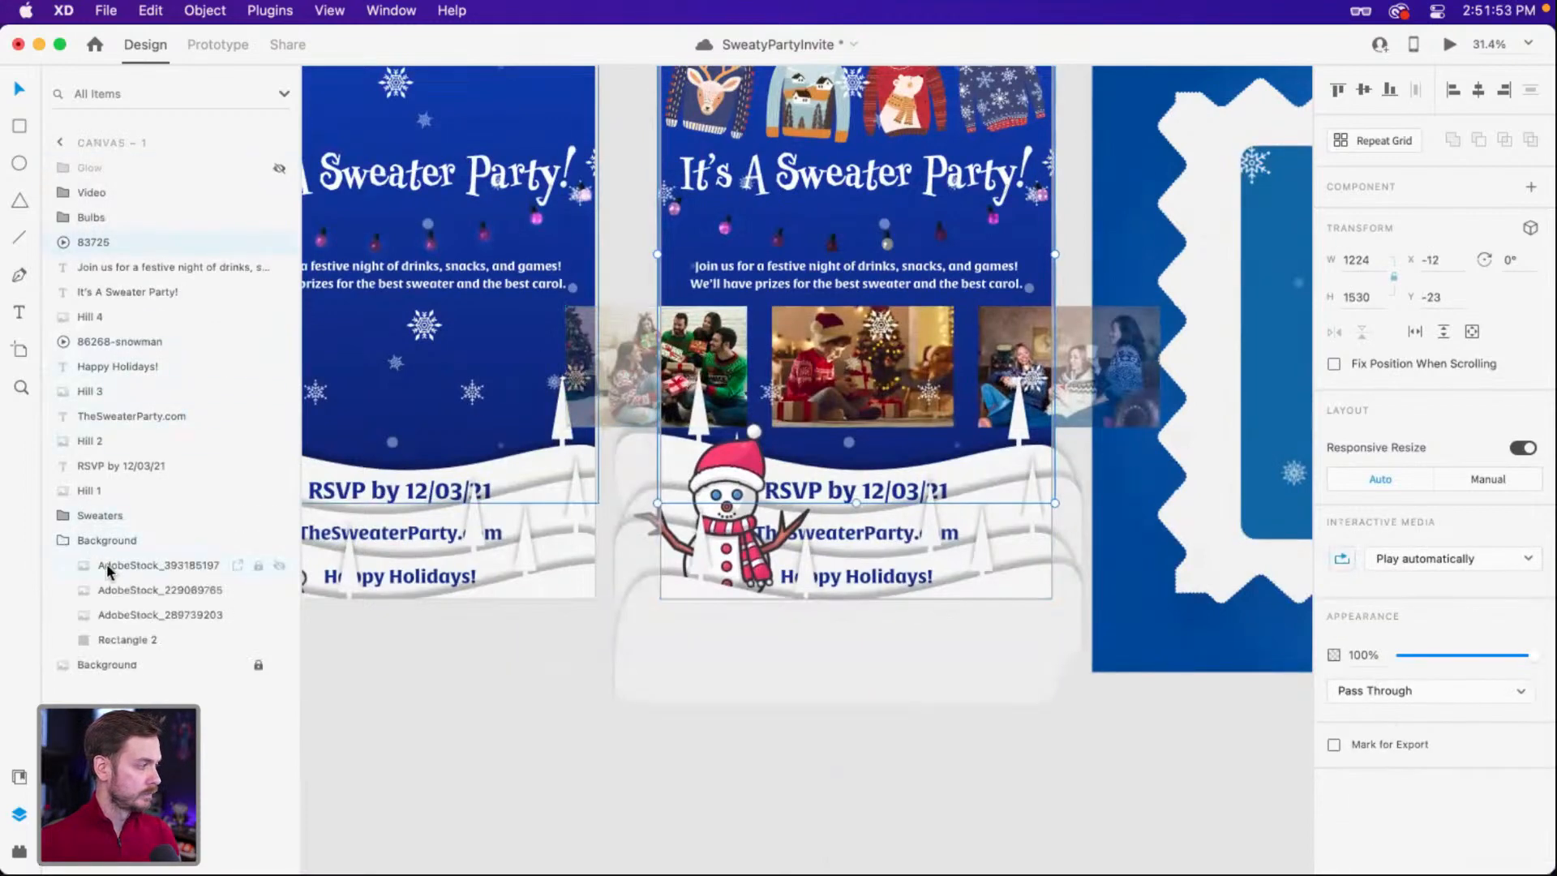
click(112, 569)
shift+click(120, 612)
key(super+c)
Paste the three photos into Mask Group 1 on Artboard – 1 and move them off the blue panel's right side, to X 2512, Y 1032.
scroll(796, 452, right, 10)
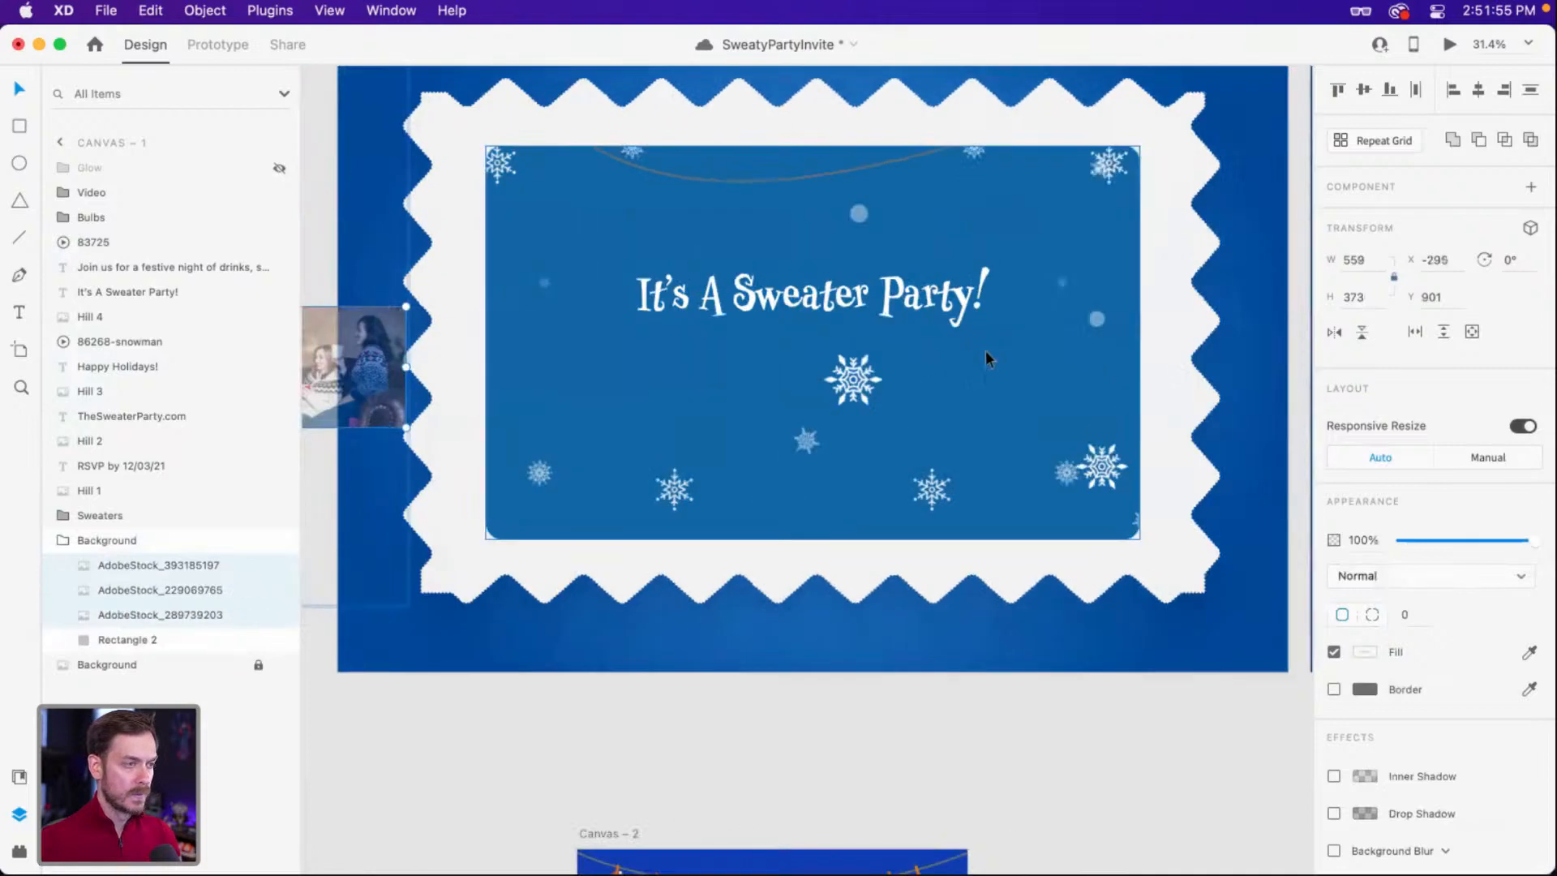
click(985, 353)
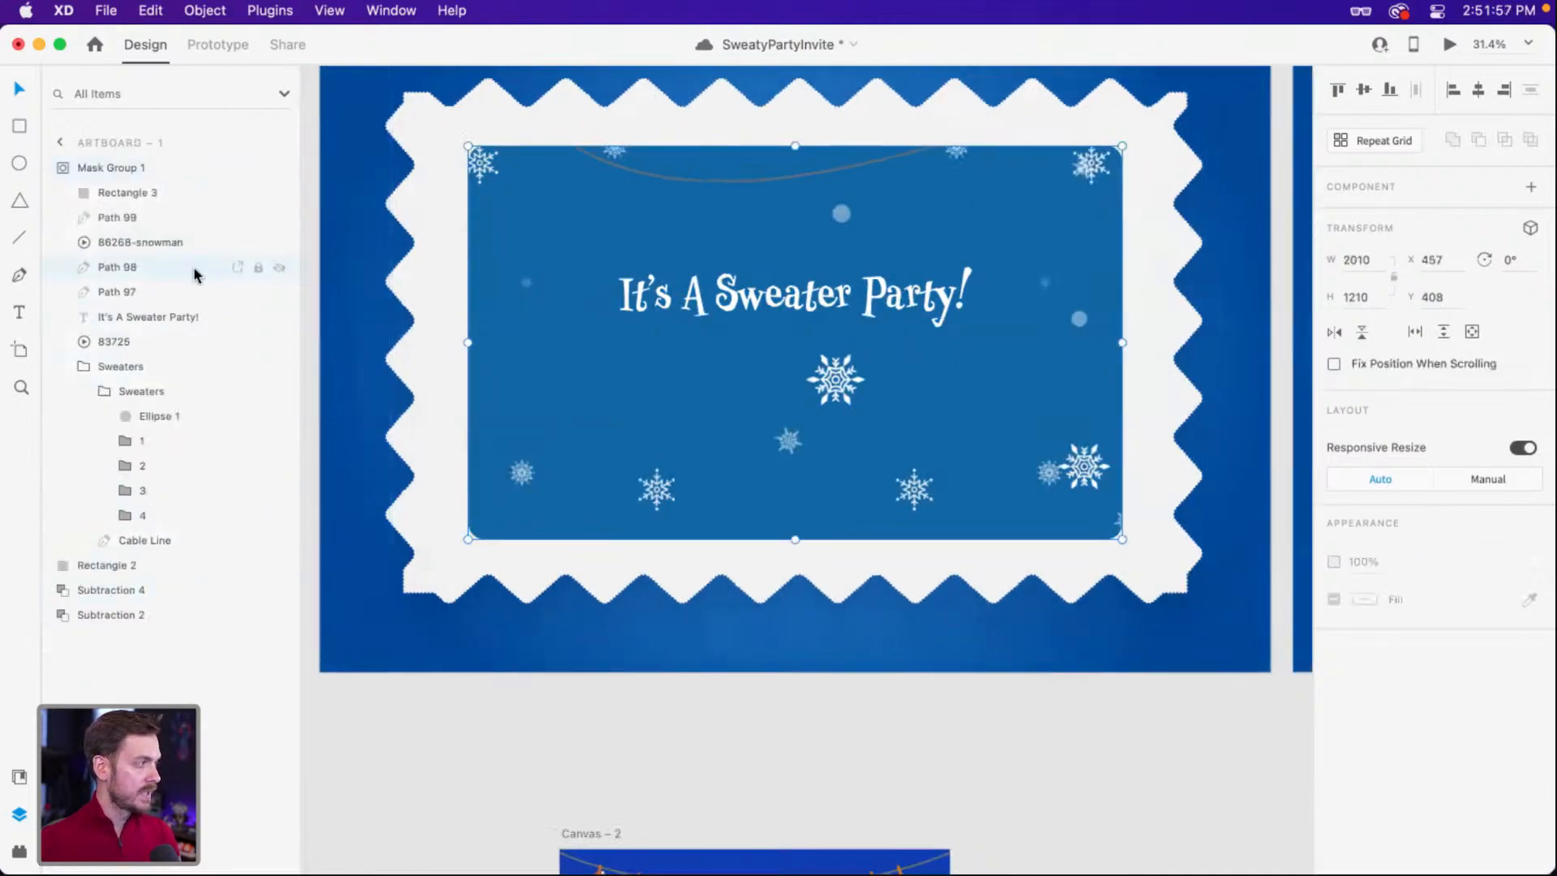
key(super+v)
scroll(780, 358, down, 3)
drag(617, 339, 280, 455)
drag(514, 428, 681, 409)
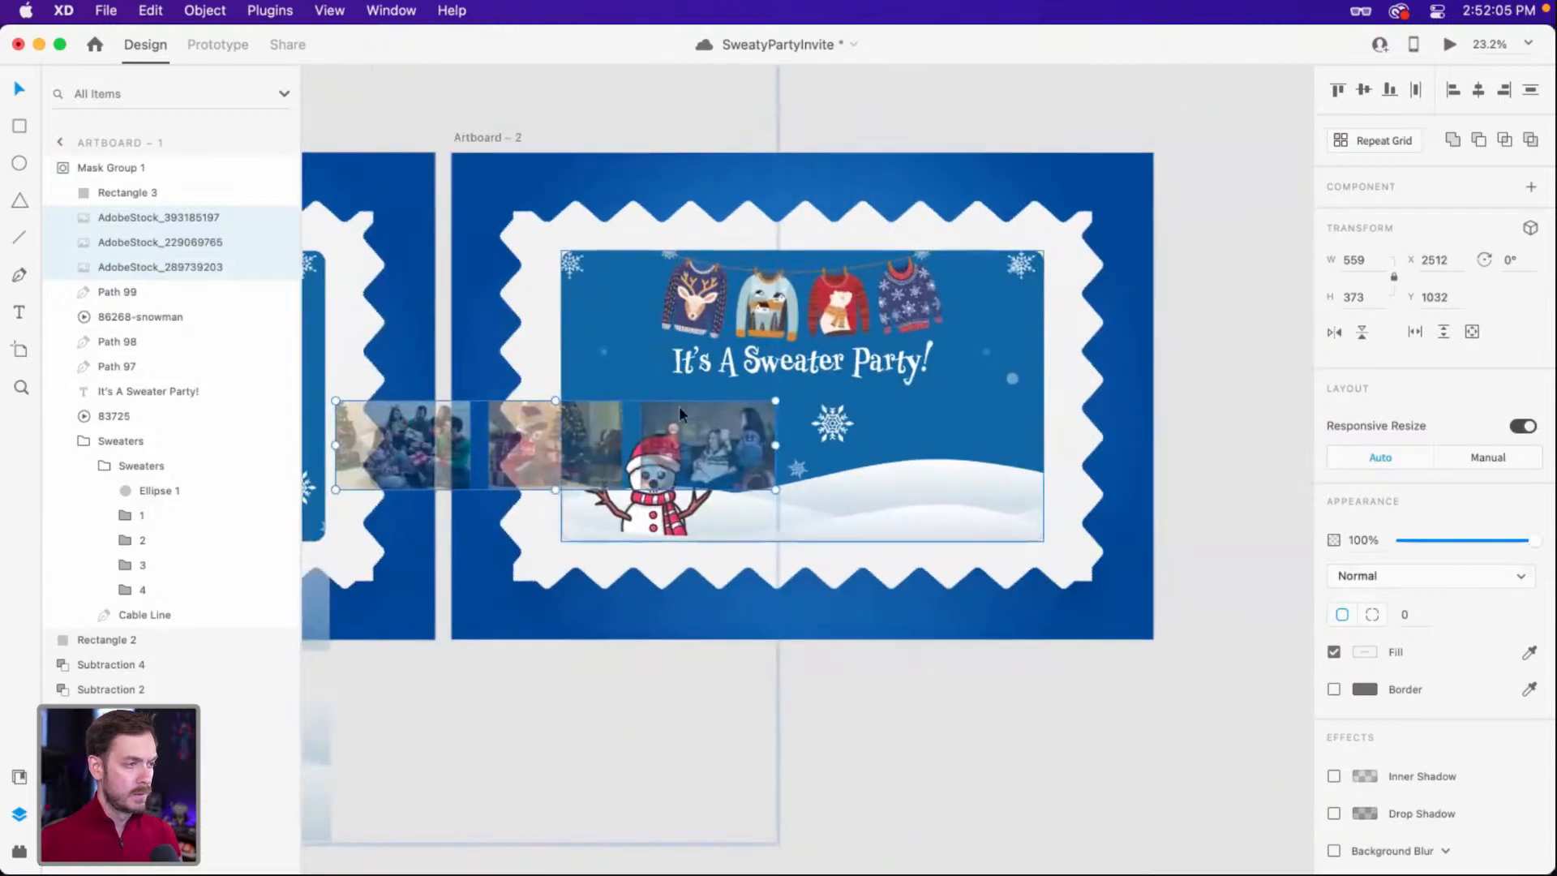
Paste the photos into Mask Group 1 on Artboard – 2 as a group and center them beneath the title at X 547, Y 1032.
click(879, 399)
click(143, 297)
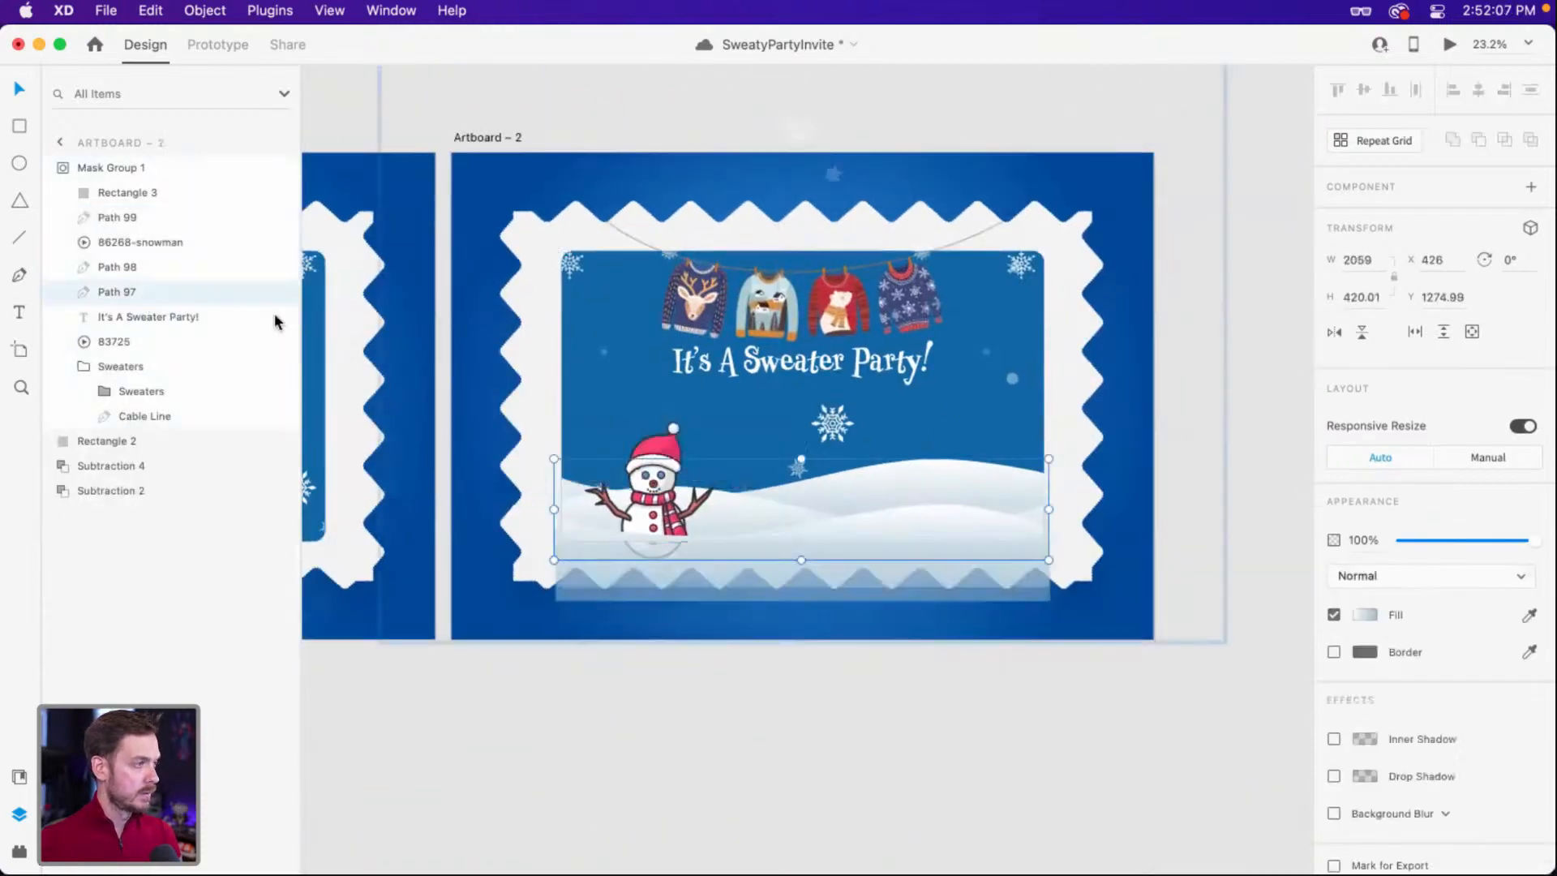
key(super+v)
drag(1176, 412, 692, 412)
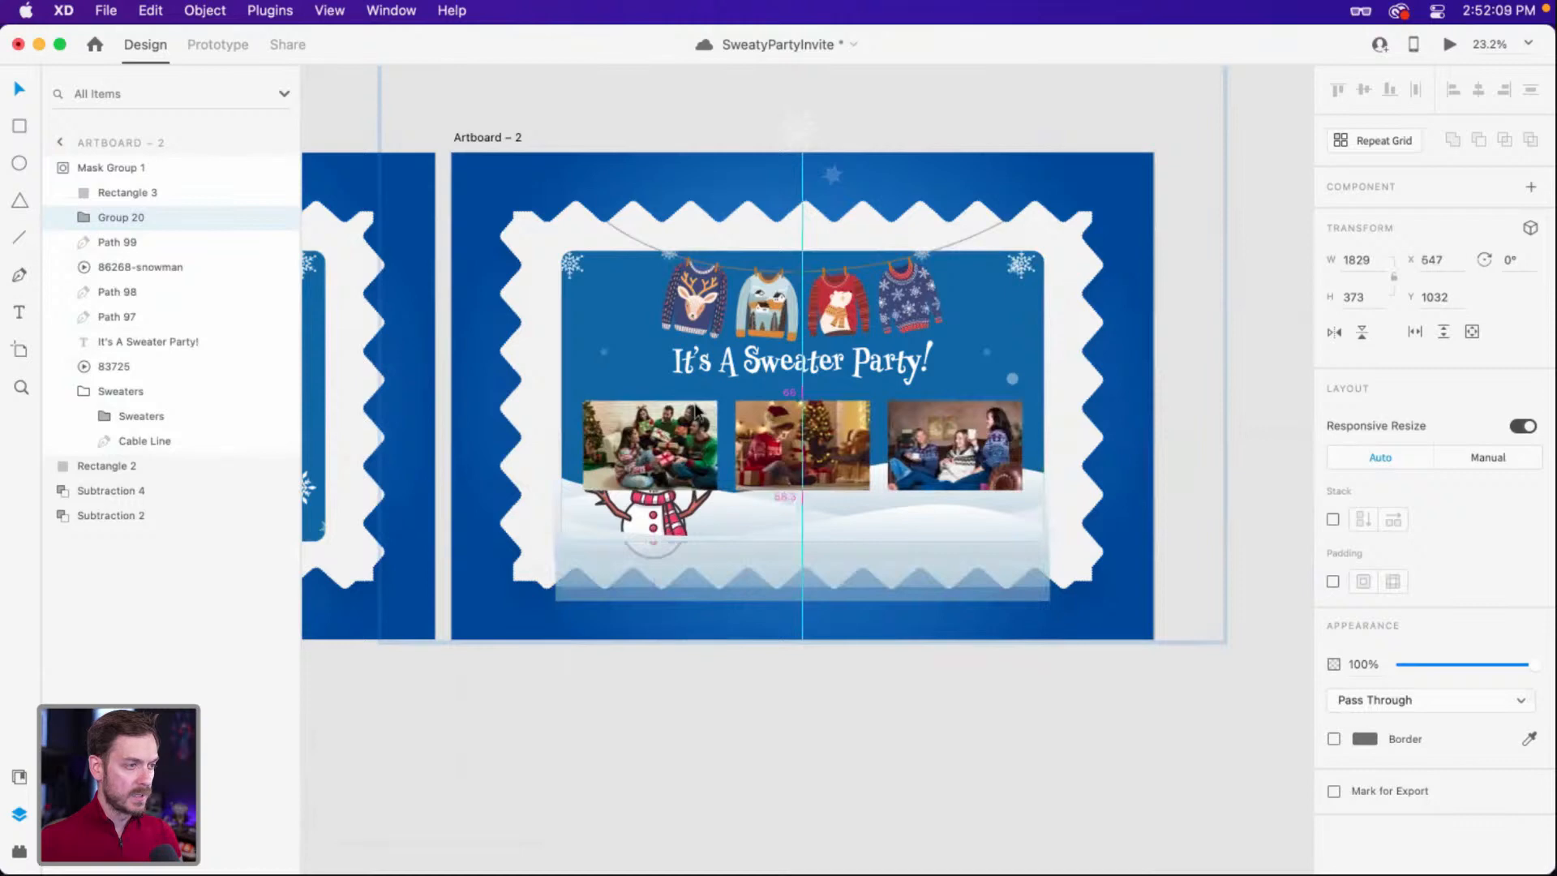
Send Artboard – 2's photo group back between Path 98 and Path 97 and rename it Photos.
key(super+bracketleft)
key(super+bracketleft)
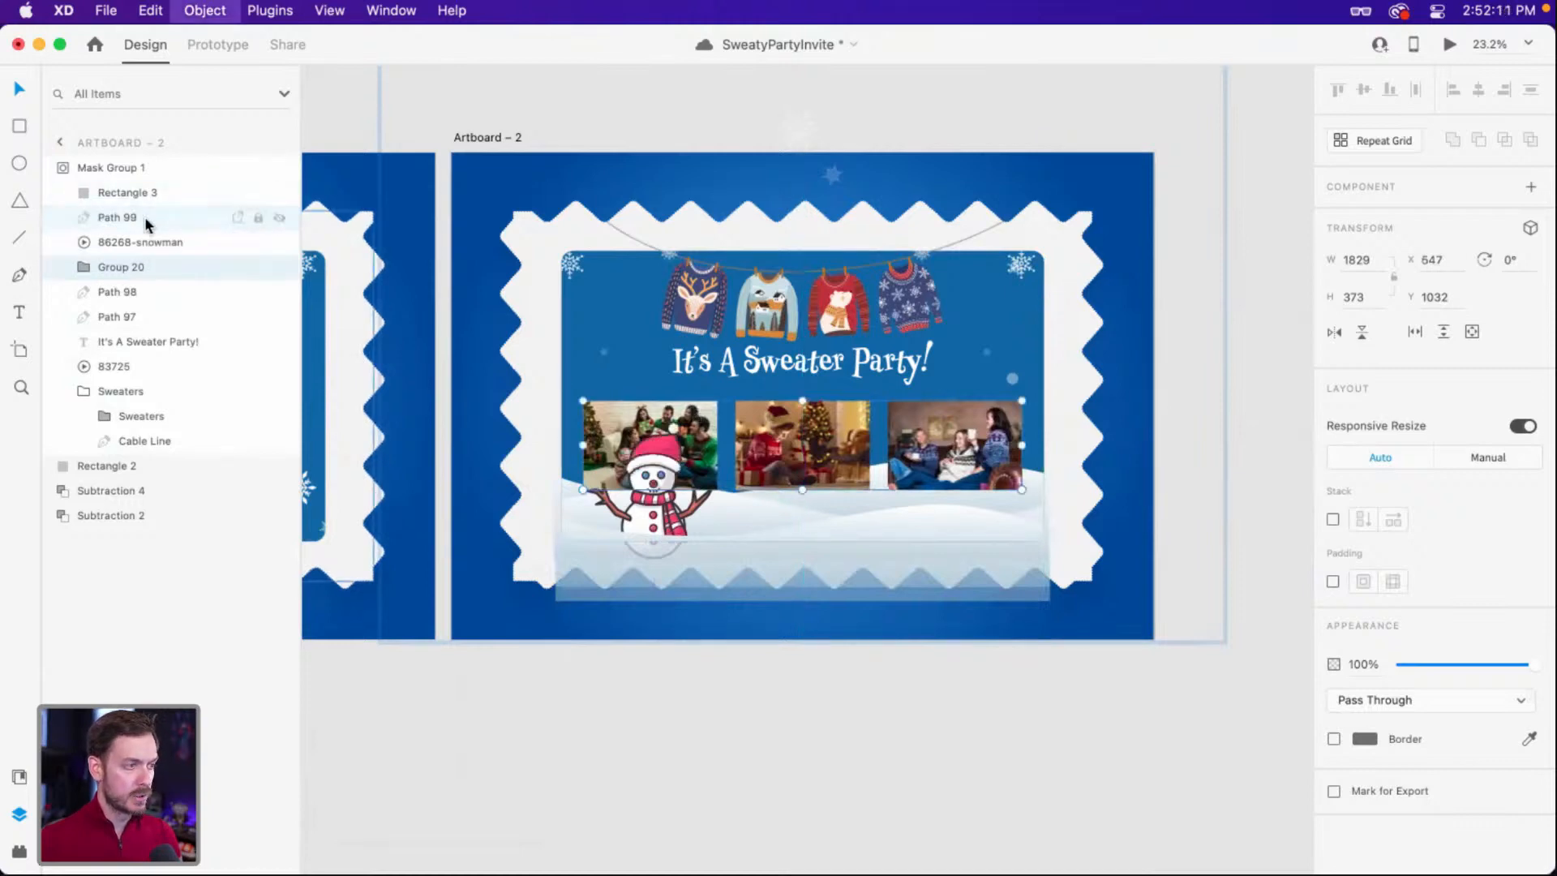
key(super+bracketleft)
key(super+bracketleft)
key(super+bracketright)
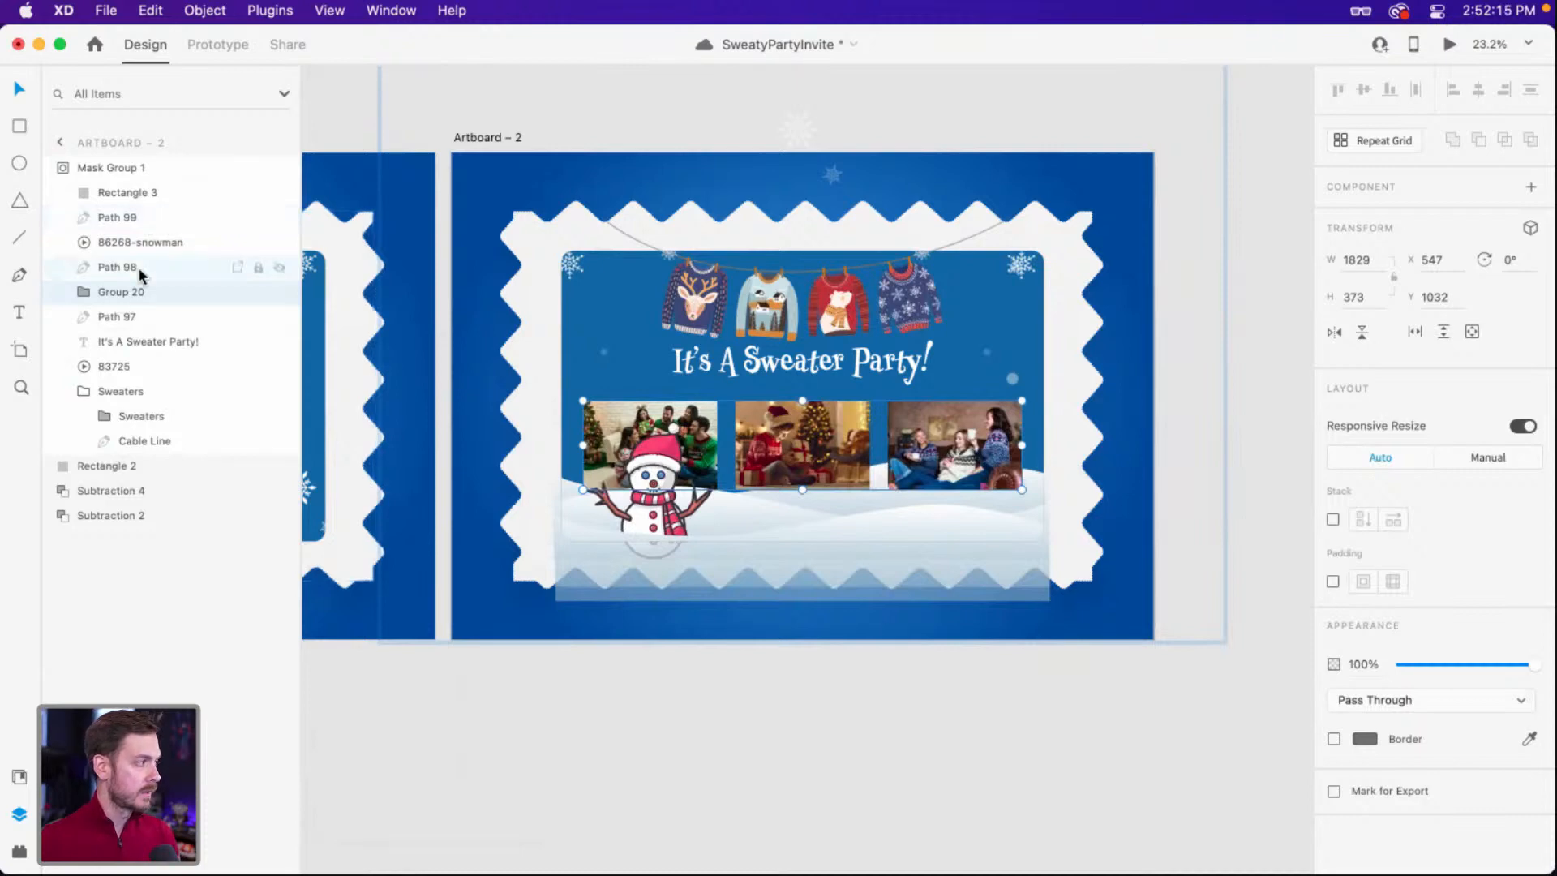
click(118, 288)
double_click(118, 291)
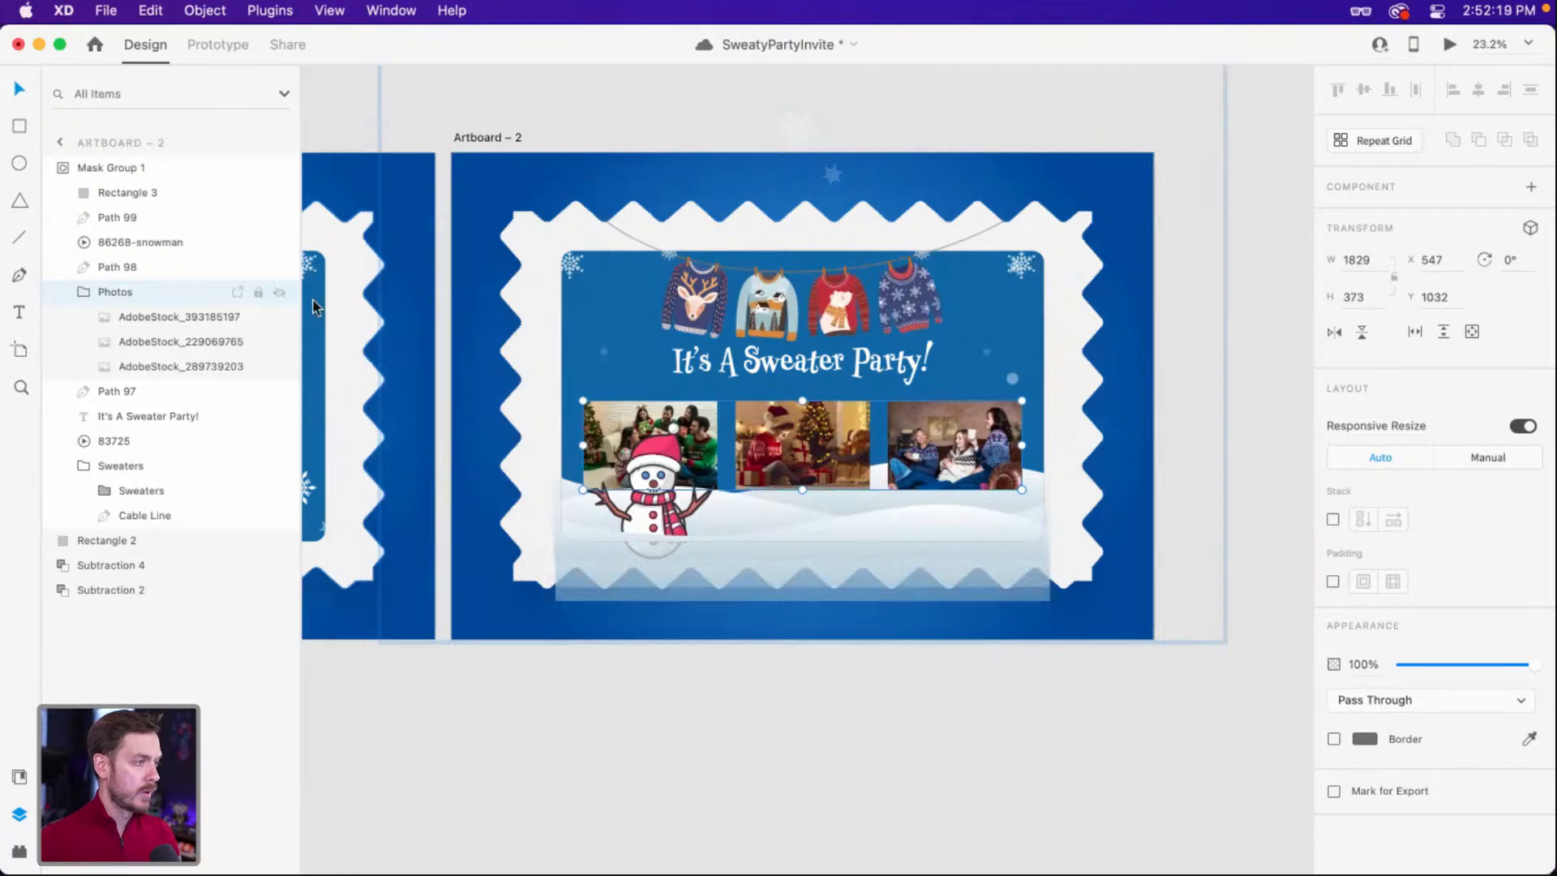
Group the three AdobeStock photos on Artboard – 1 and name the group Photos.
scroll(548, 403, left, 6)
click(549, 403)
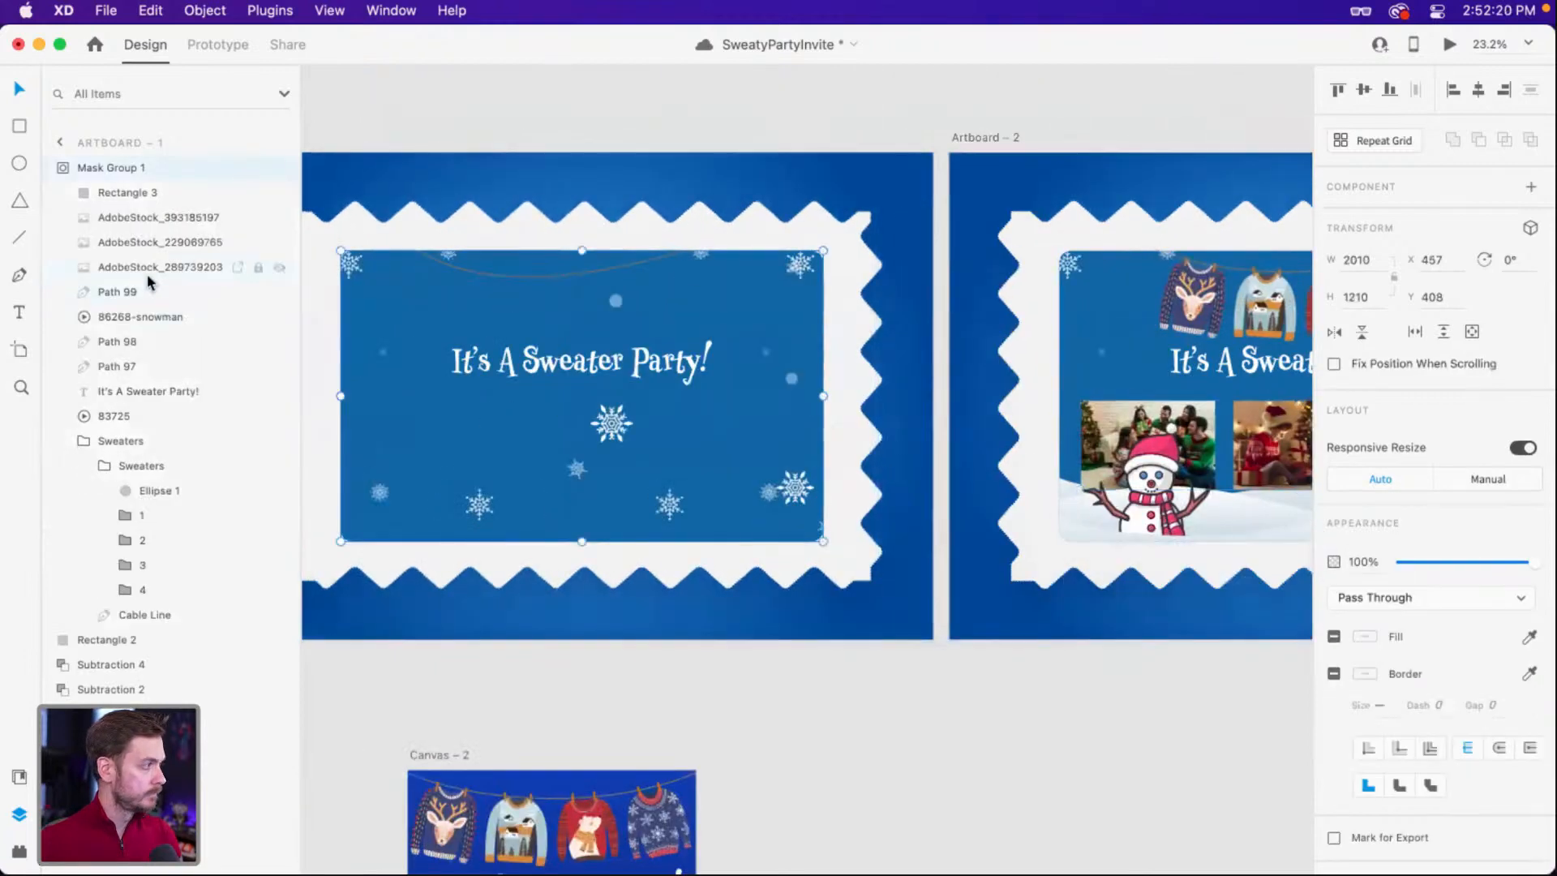
click(164, 225)
shift+click(156, 272)
key(super+g)
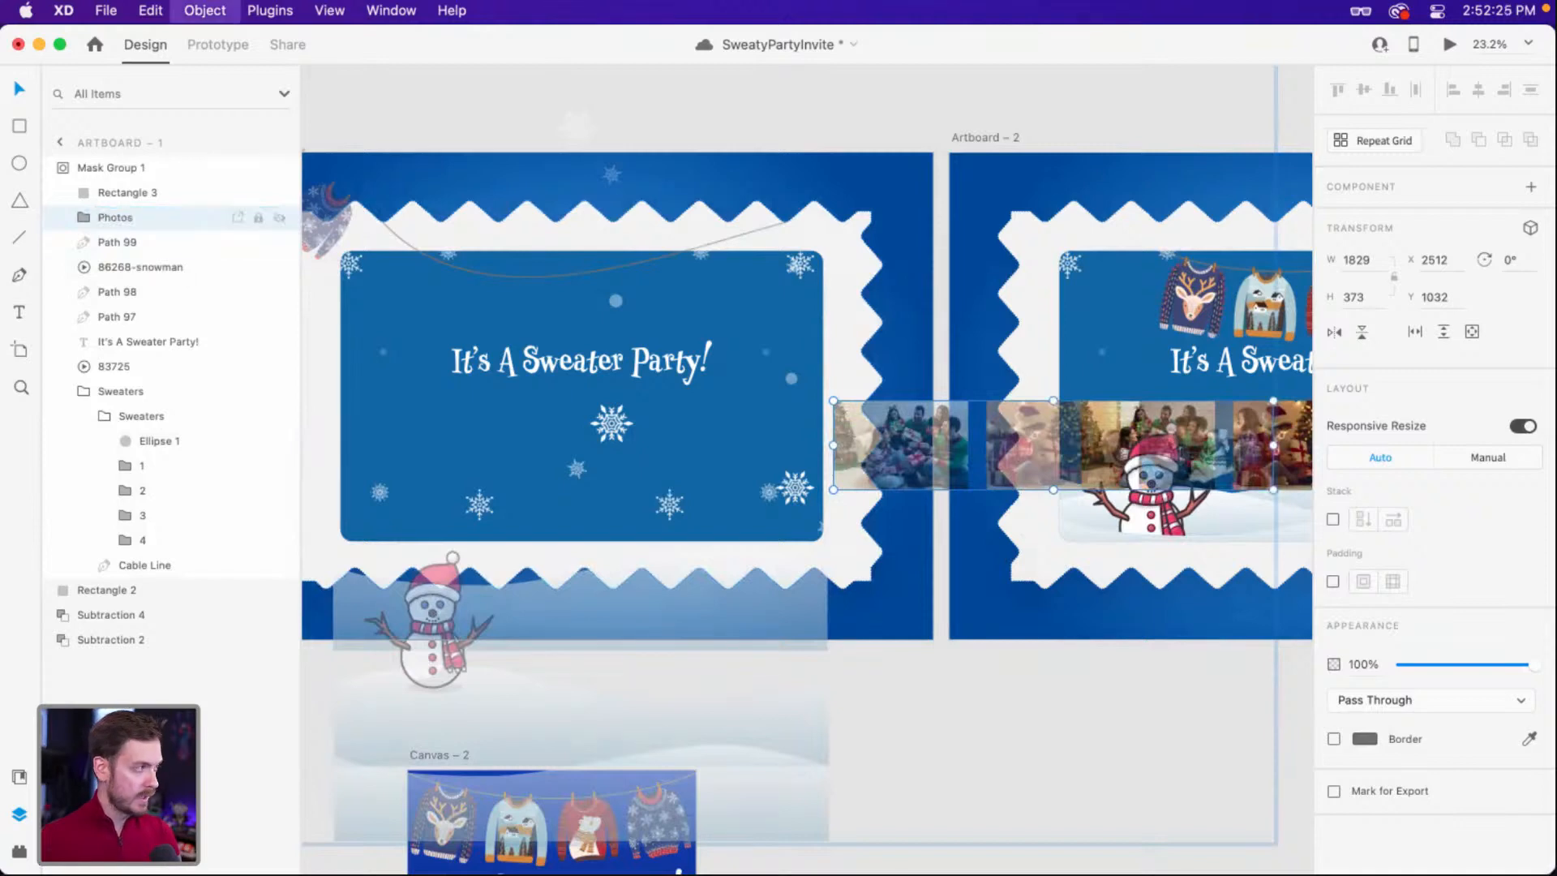
Send Artboard – 1's Photos group back between Path 98 and Path 97 and preview the animation.
key(super+[)
key(super+[)
key(super+[)
key(super+Return)
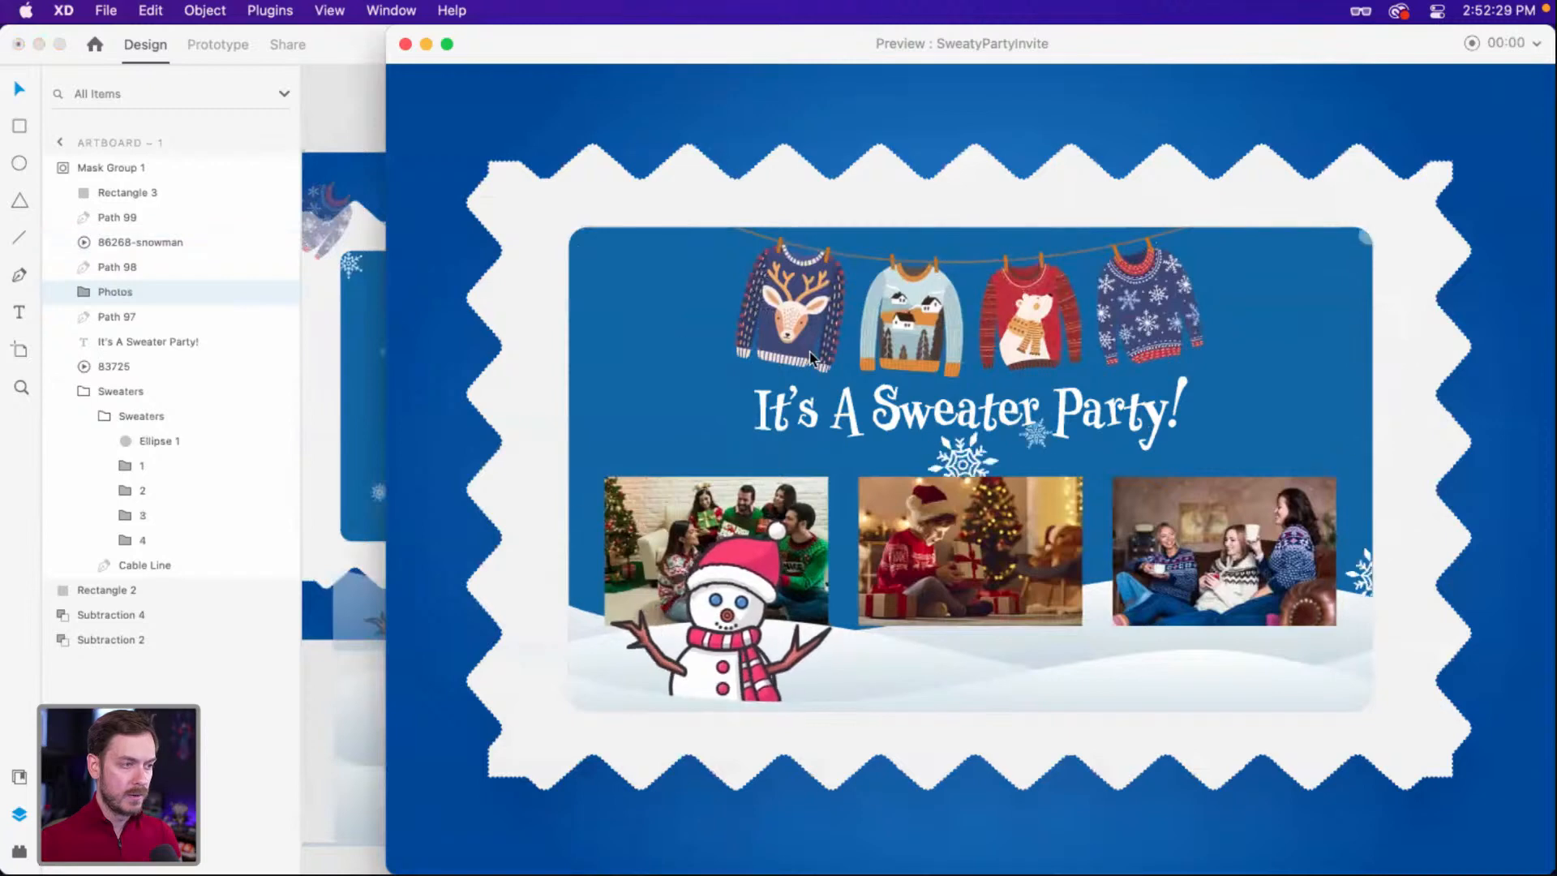
key(super+w)
Nudge the "It's A Sweater Party!" title on Artboard – 2 down slightly to Y 797.
scroll(965, 429, right, 5)
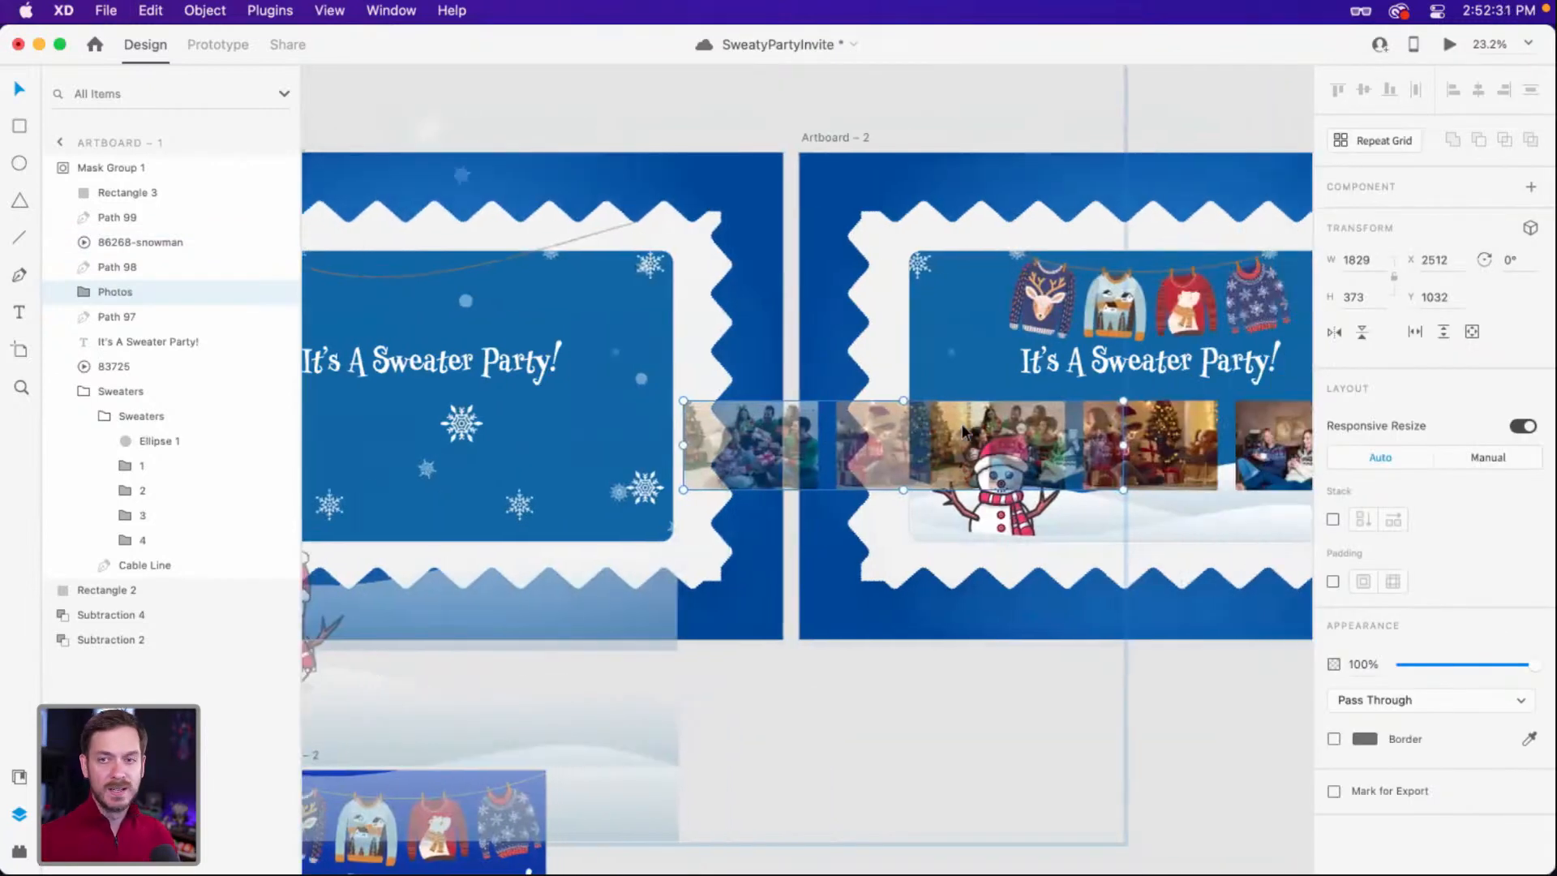
scroll(971, 441, right, 8)
click(1056, 439)
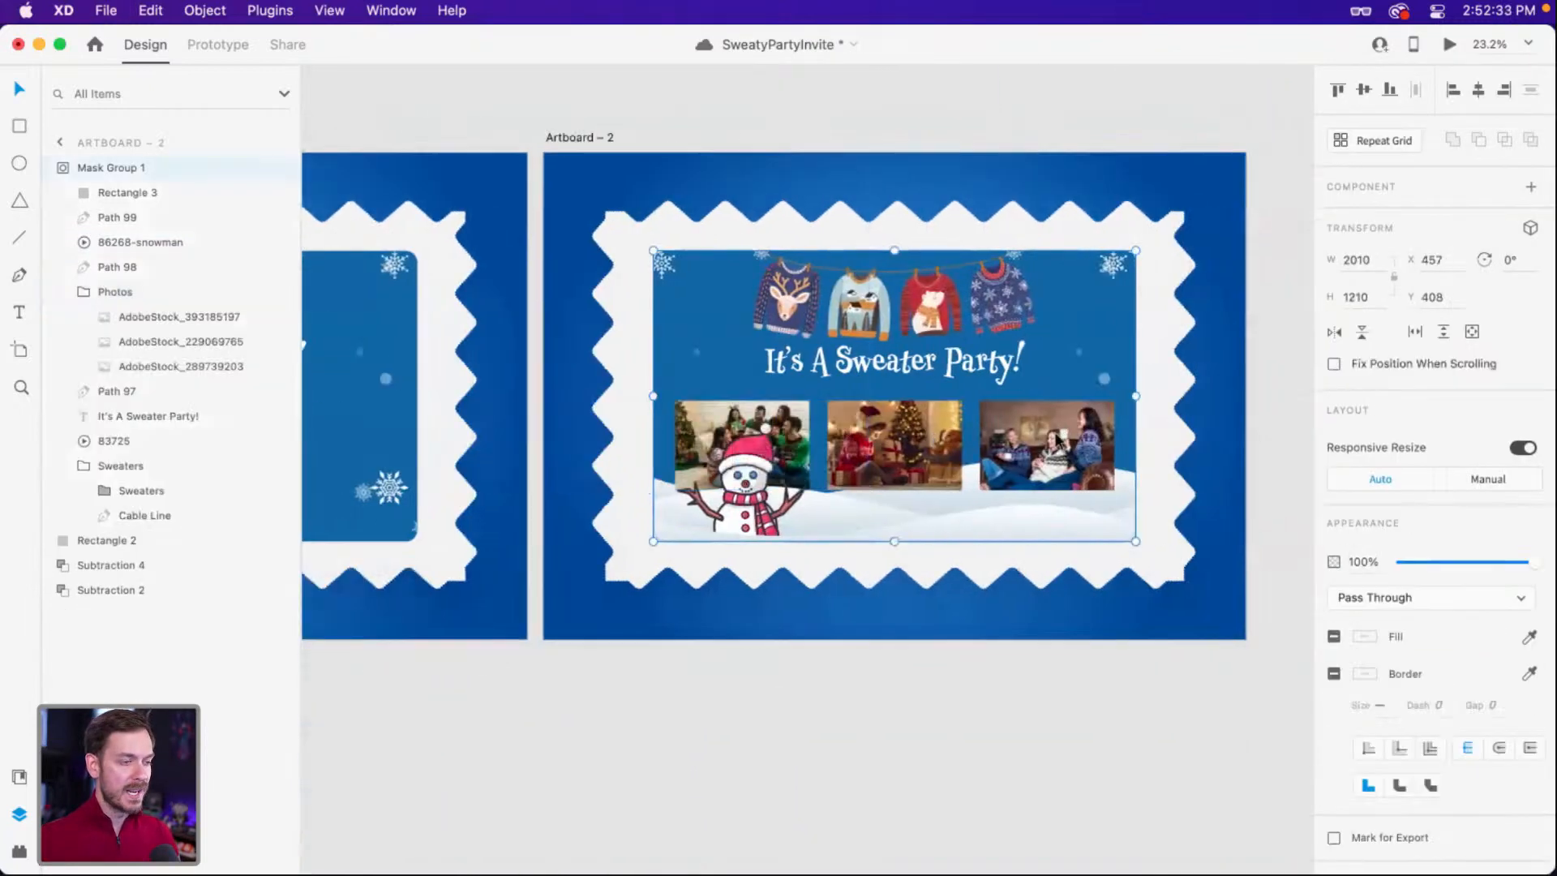
double_click(1057, 438)
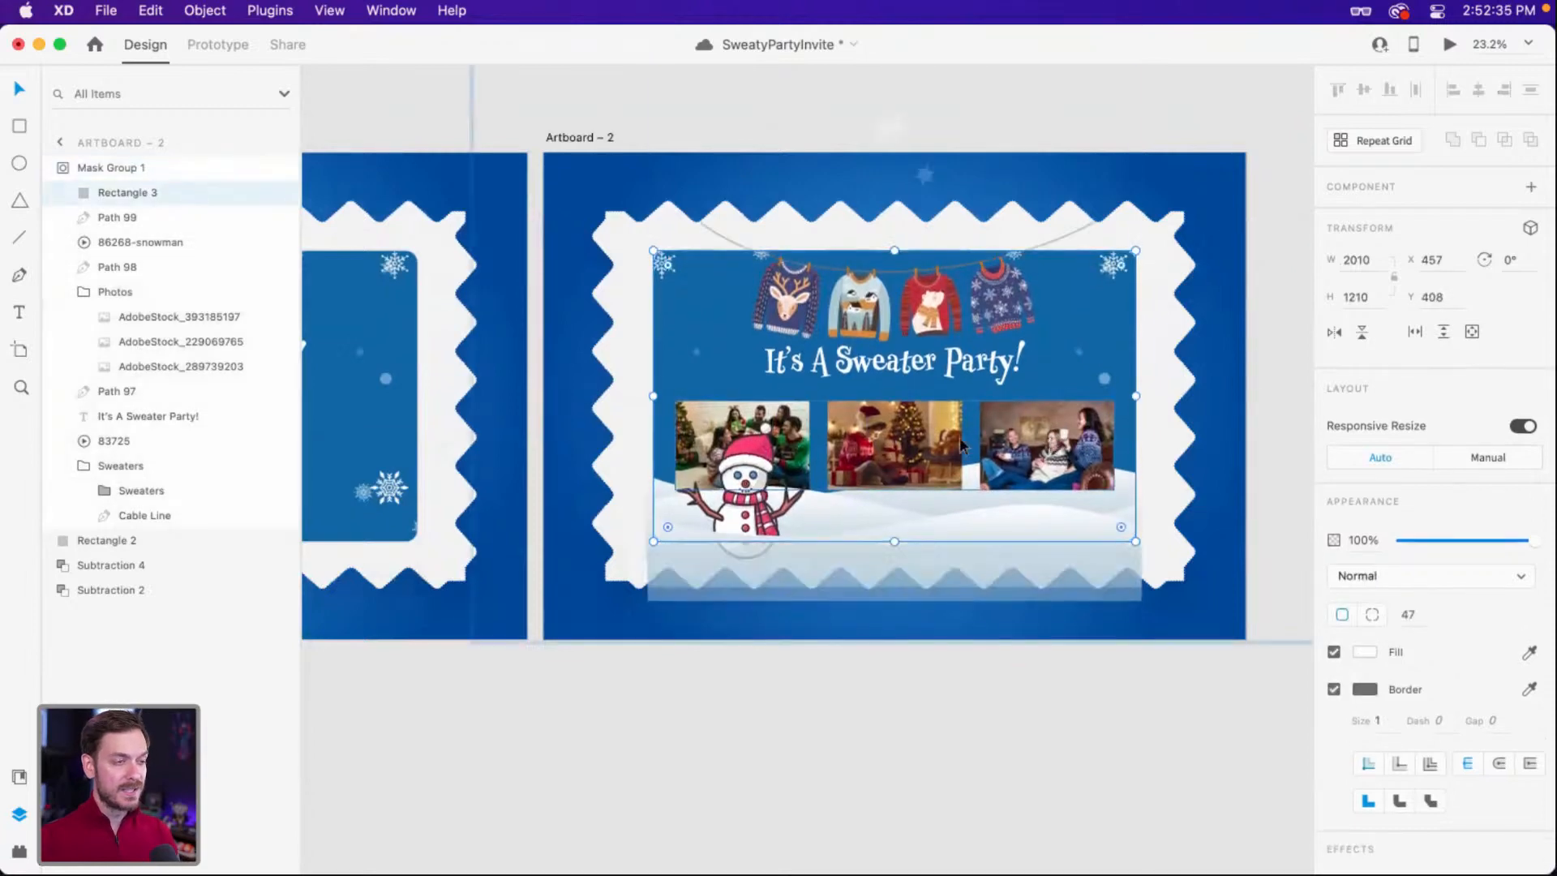
click(959, 436)
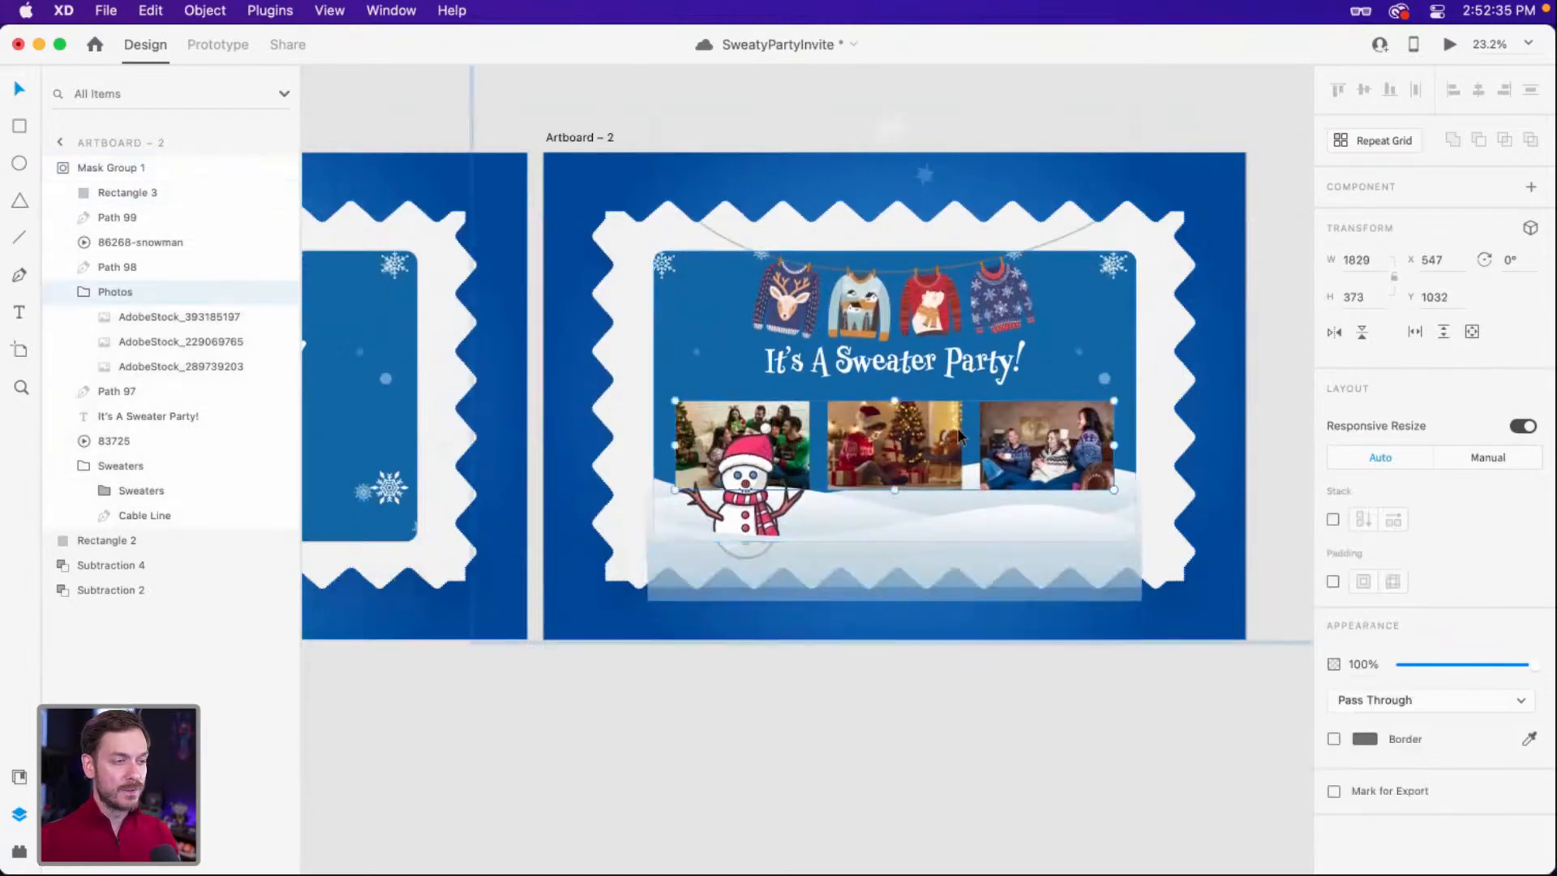
click(916, 367)
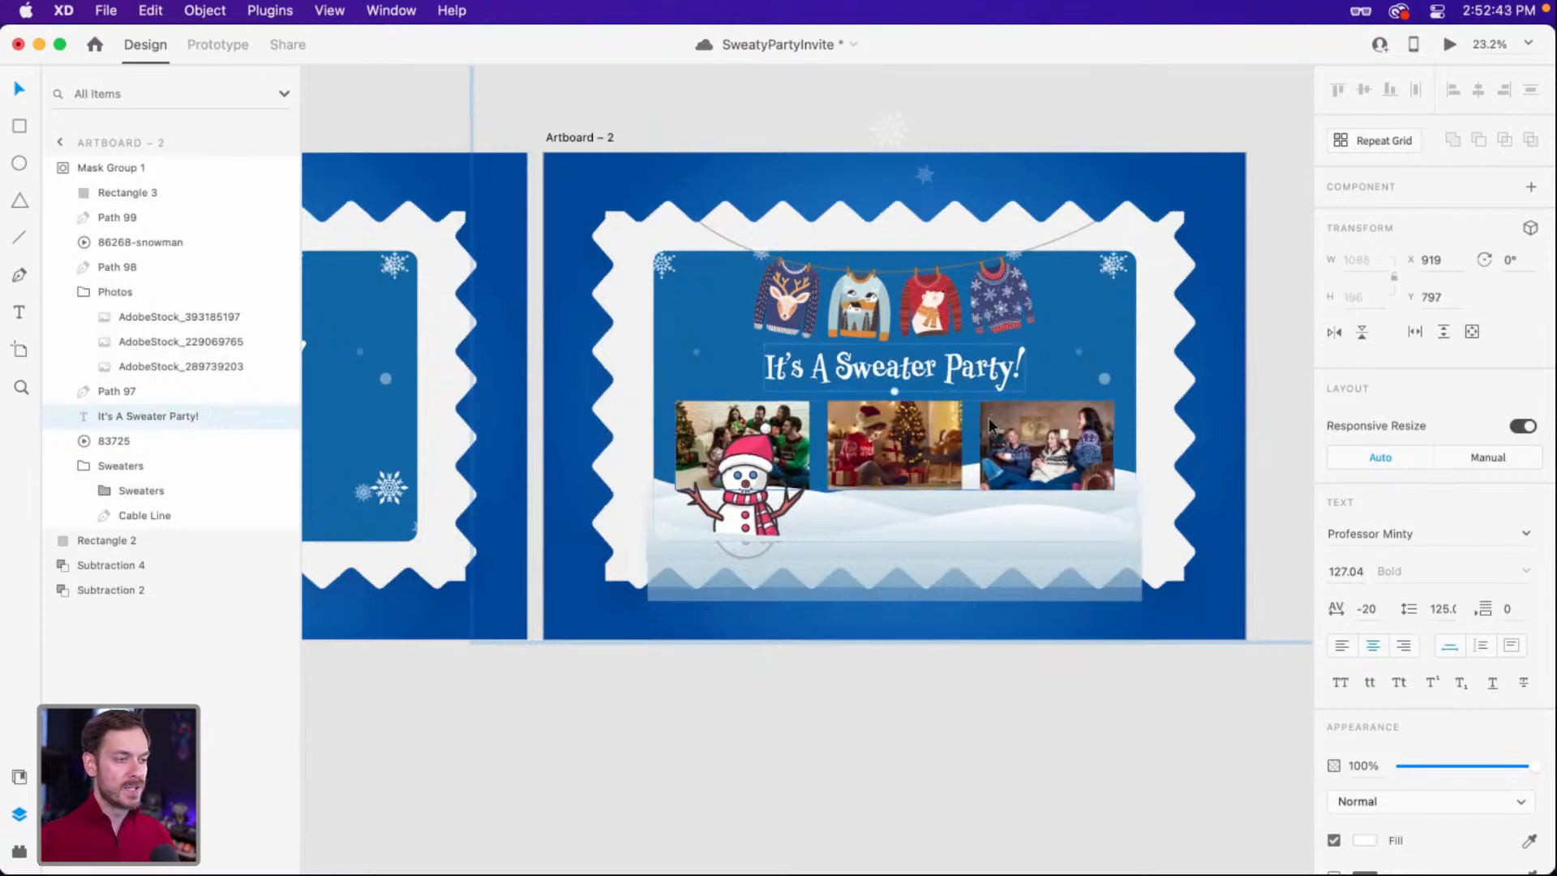
Copy the Video and Bulbs groups that form the string of lights on Canvas – 1.
scroll(984, 411, up, 2)
scroll(981, 411, down, 2)
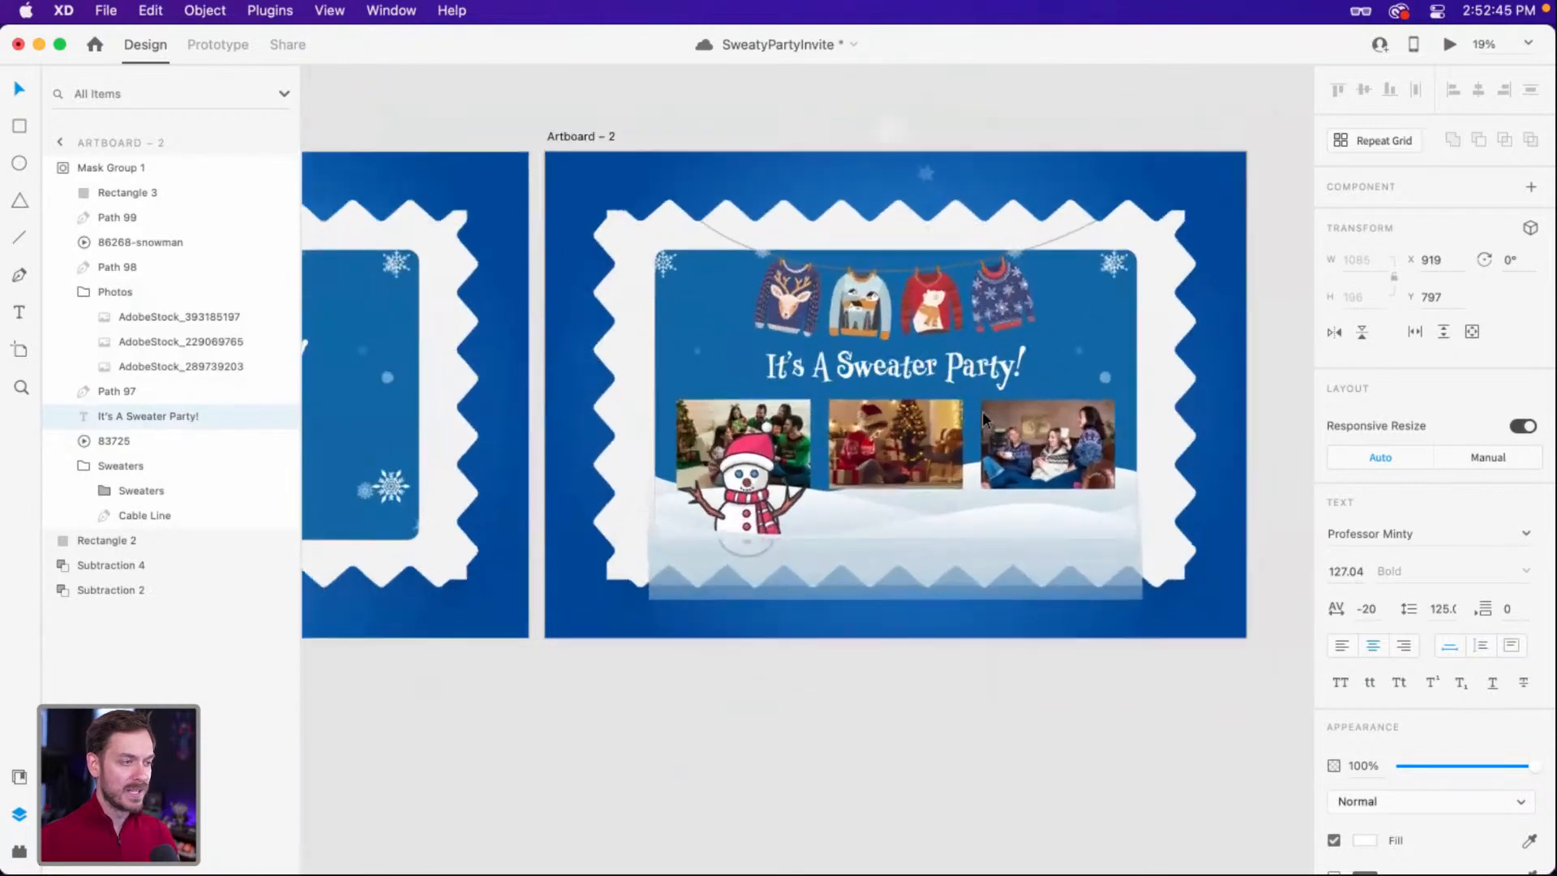
scroll(981, 411, up, 5)
scroll(981, 411, down, 5)
scroll(815, 419, left, 15)
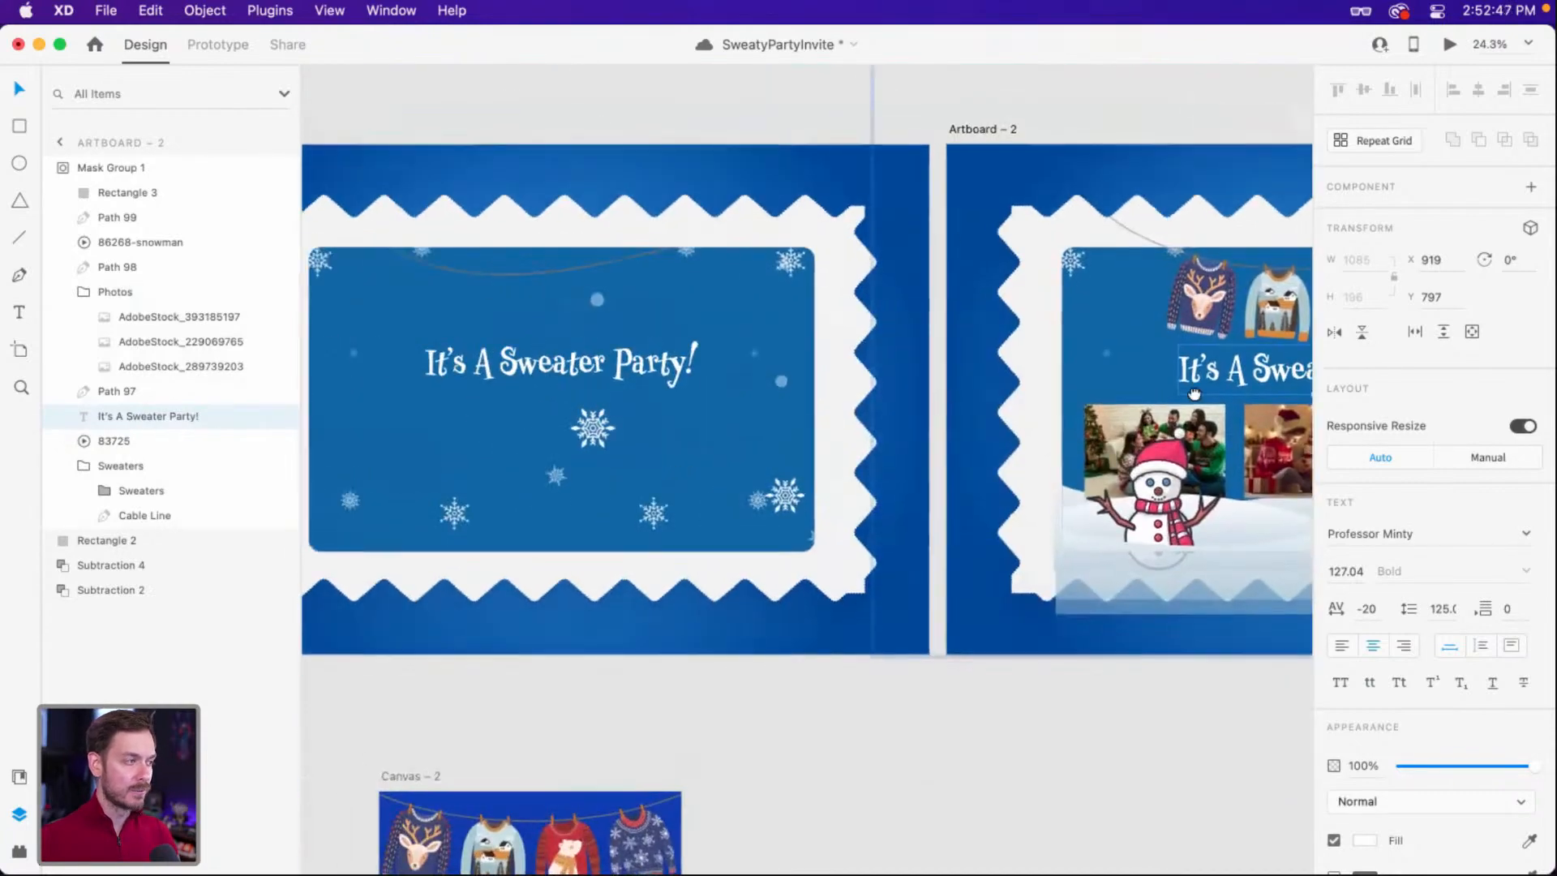
double_click(647, 322)
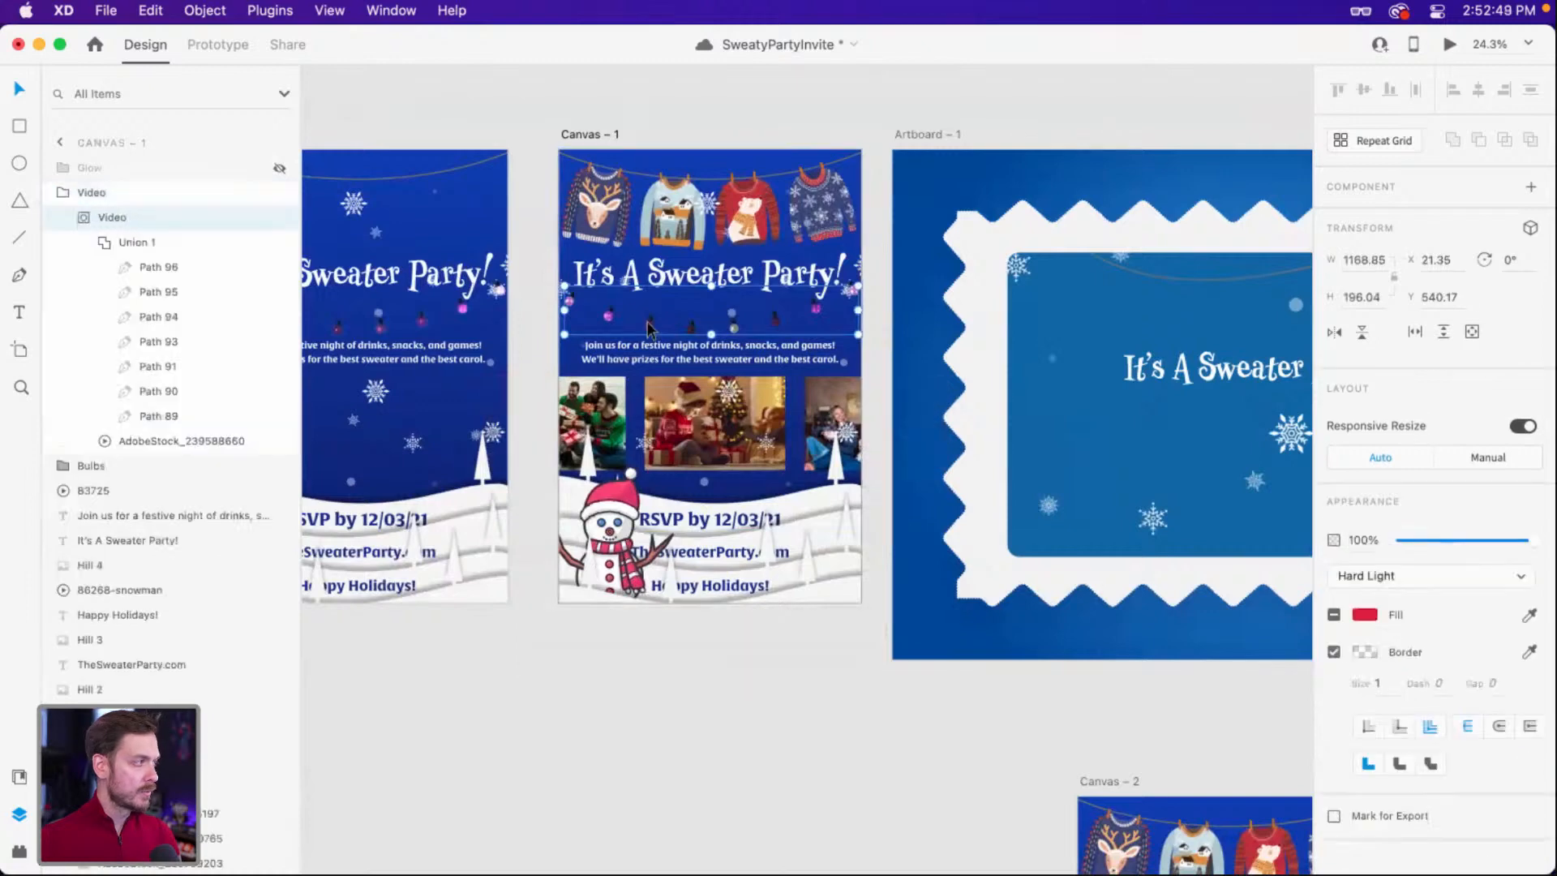
click(125, 196)
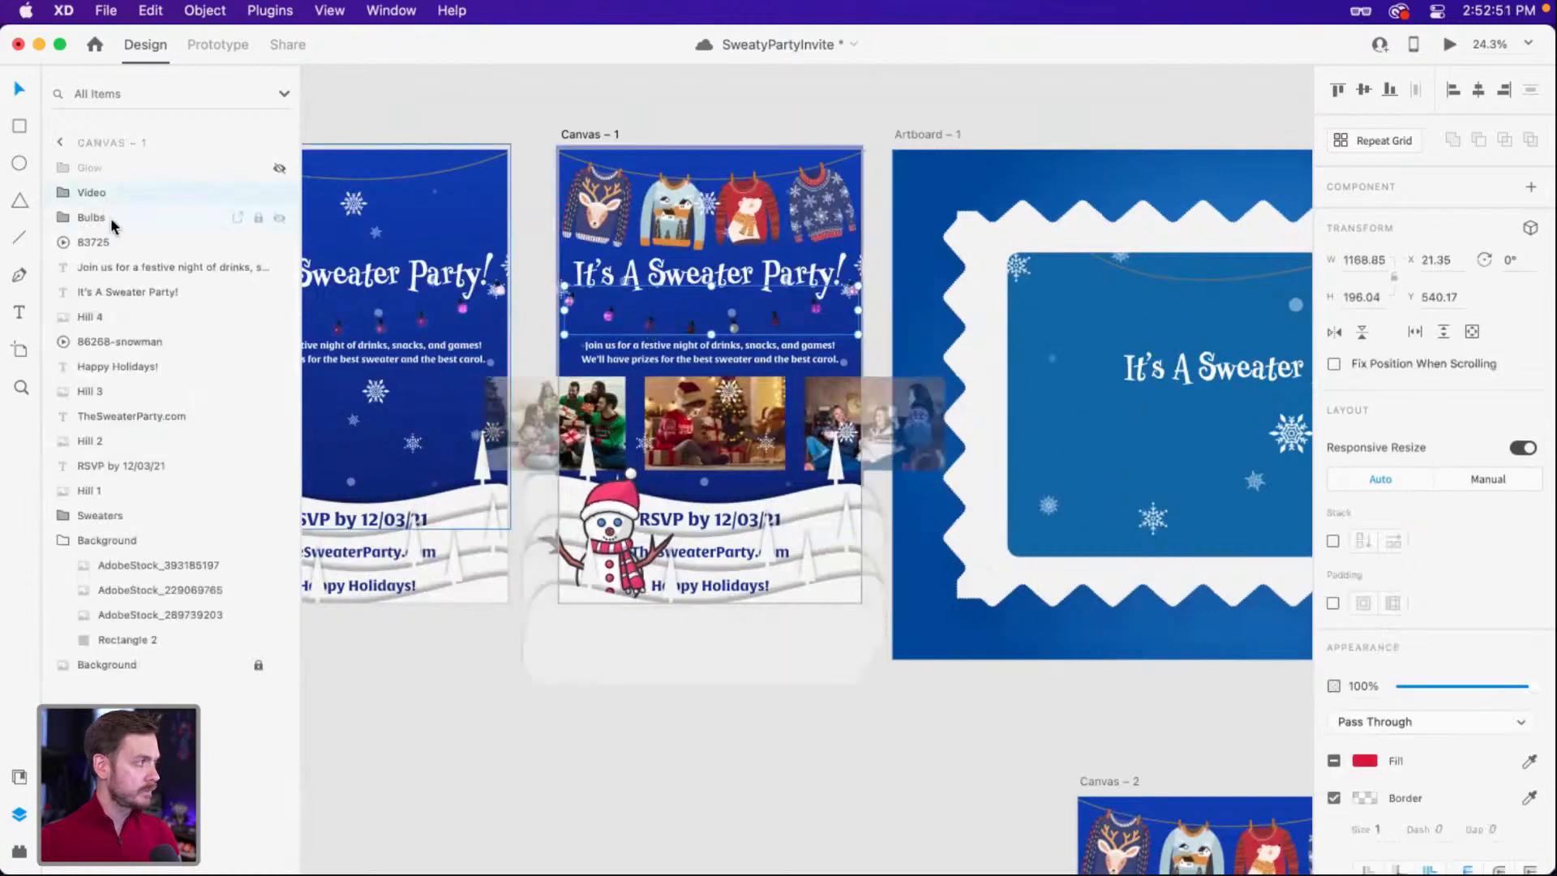
shift+click(115, 218)
Paste the Video and Bulbs groups into Mask Group 1 on Artboard – 2.
scroll(909, 304, right, 12)
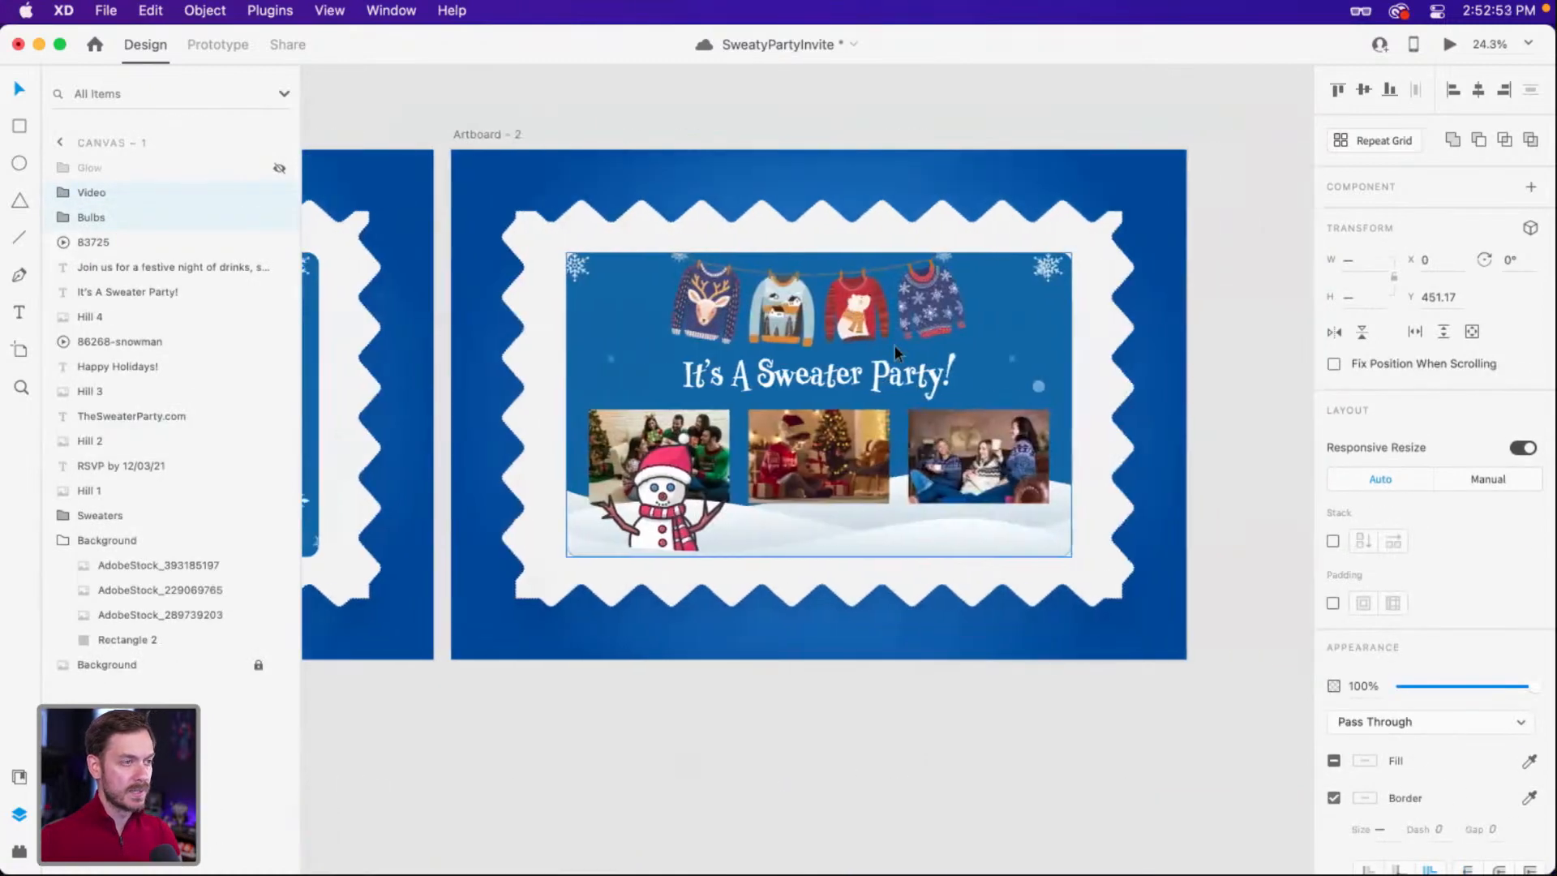
click(843, 370)
scroll(843, 381, up, 3)
scroll(805, 380, down, 2)
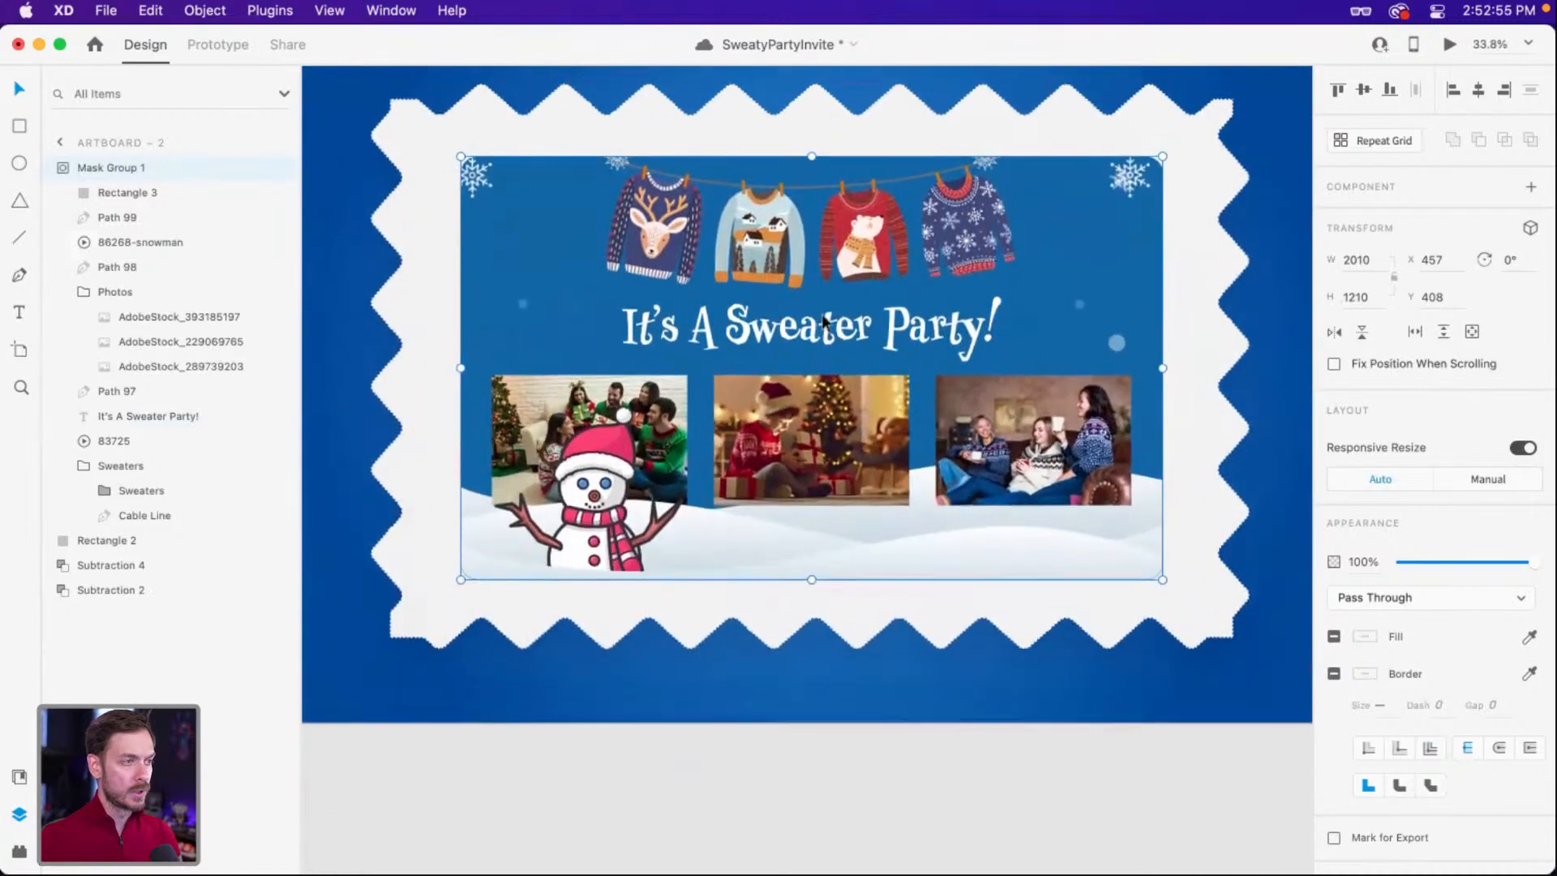
double_click(827, 332)
key(super+v)
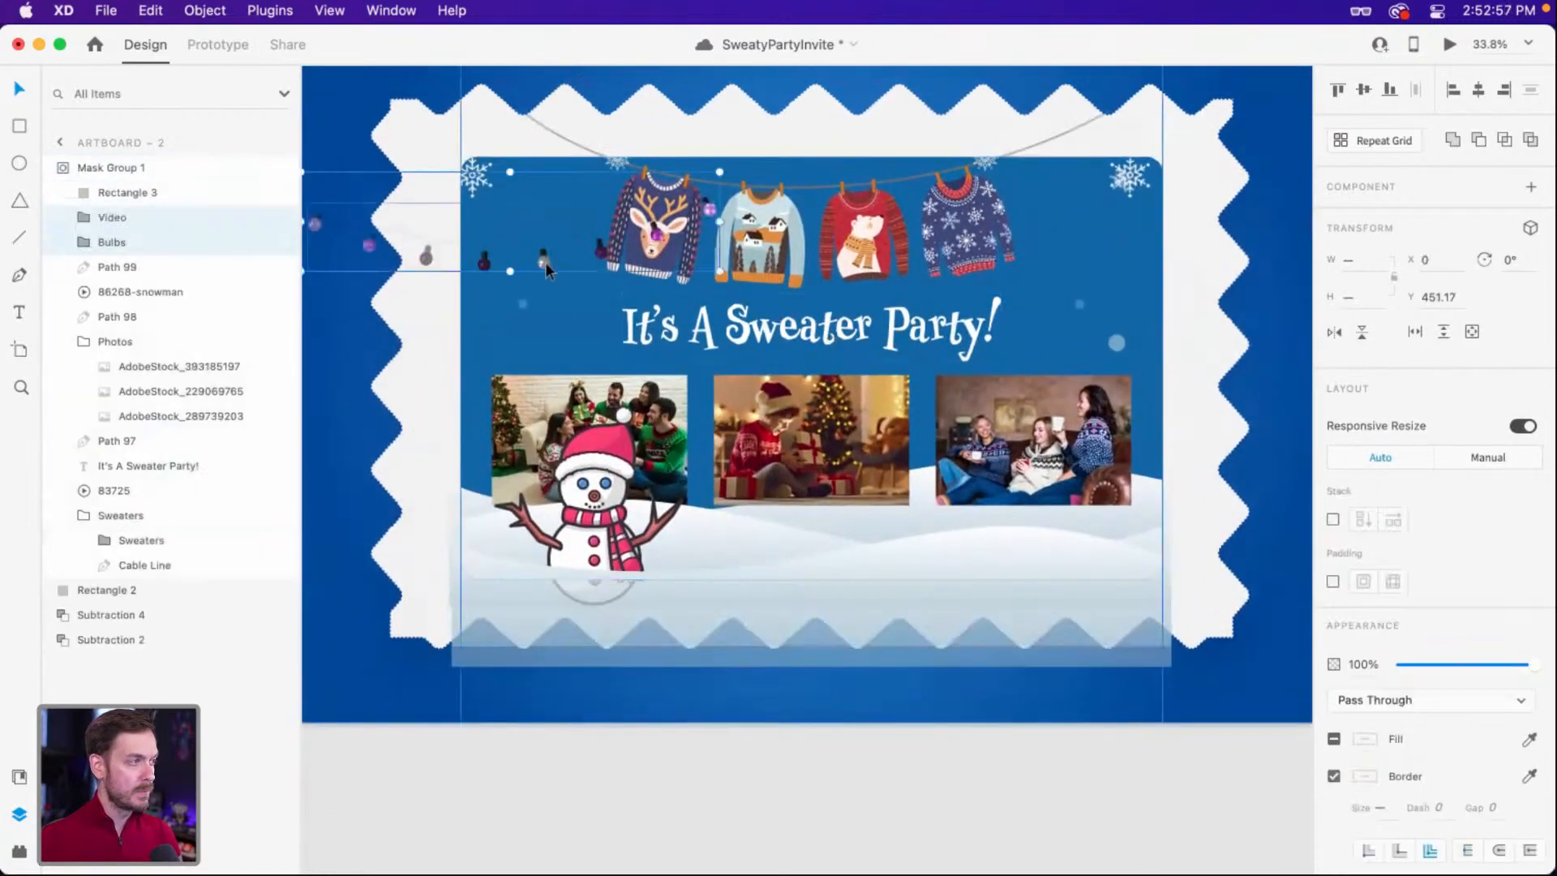
Enlarge the string of lights to span the blue panel's width and place it around the title at X 456, Y 629.62.
drag(817, 334, 853, 352)
key(alt)
drag(1026, 366, 1163, 459)
drag(866, 387, 861, 393)
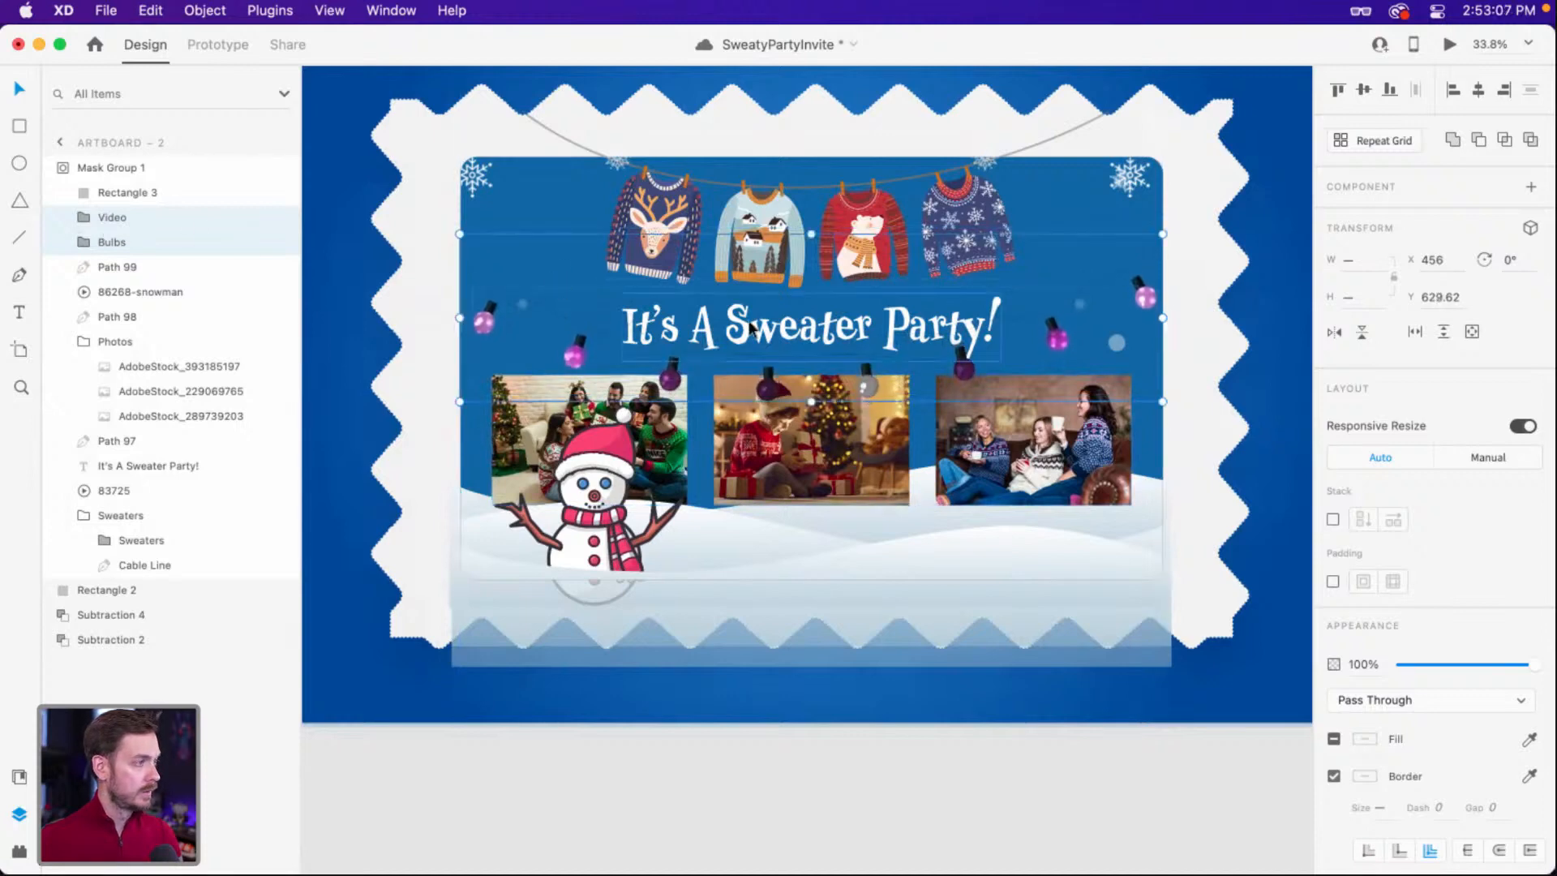
Copy the resized Video and Bulbs groups into Mask Group 1 on Artboard – 1 at the same position and preview the animation.
drag(749, 323, 1431, 323)
click(324, 224)
click(157, 220)
key(super+v)
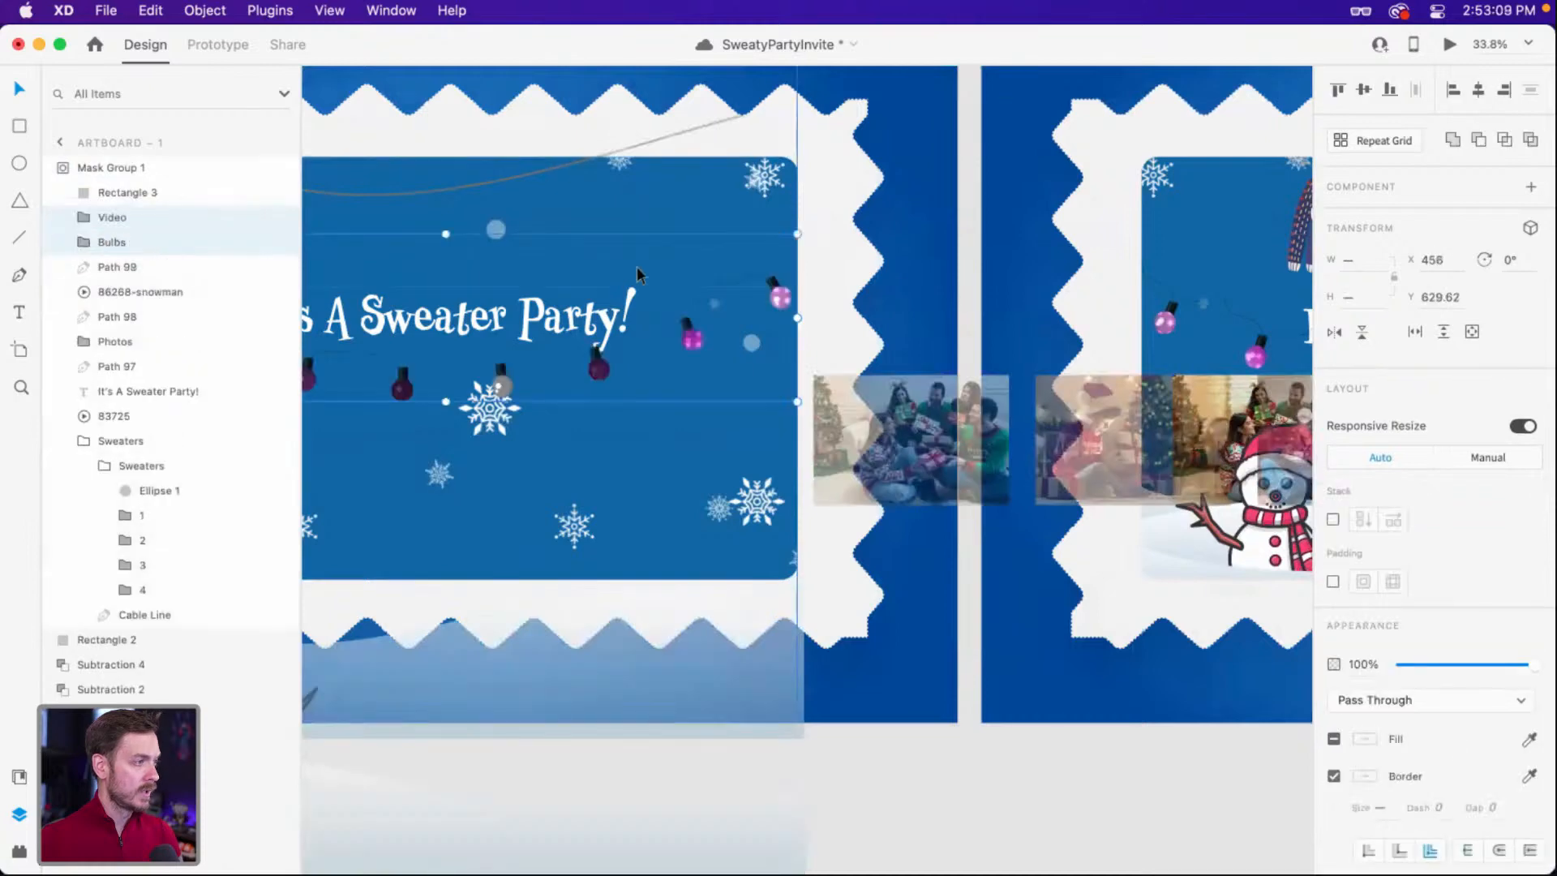
key(super+Return)
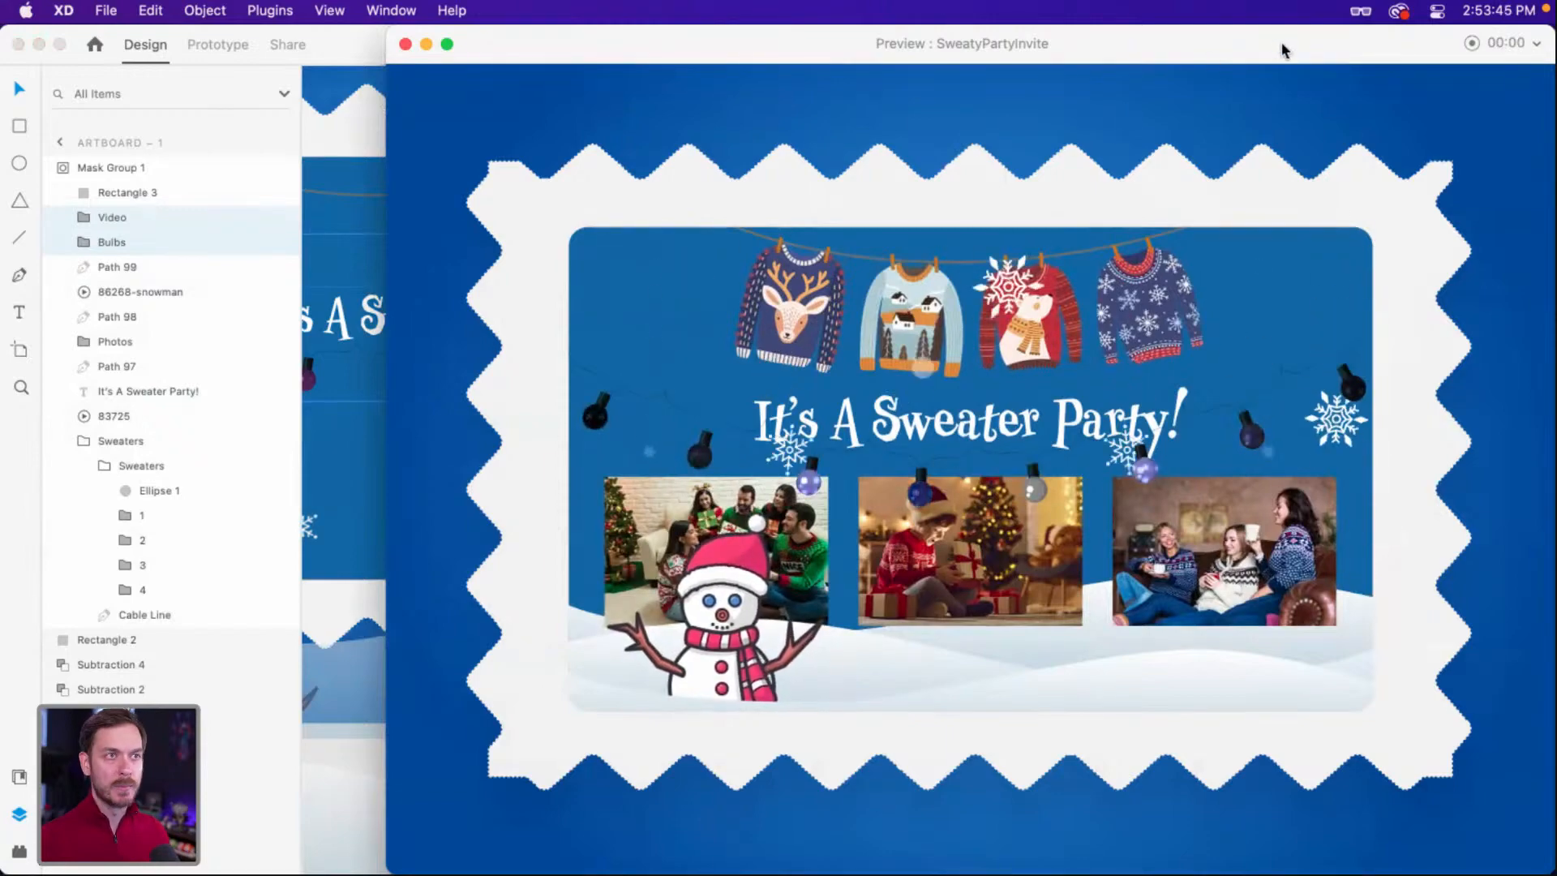
drag(1302, 46, 1188, 11)
key(super+w)
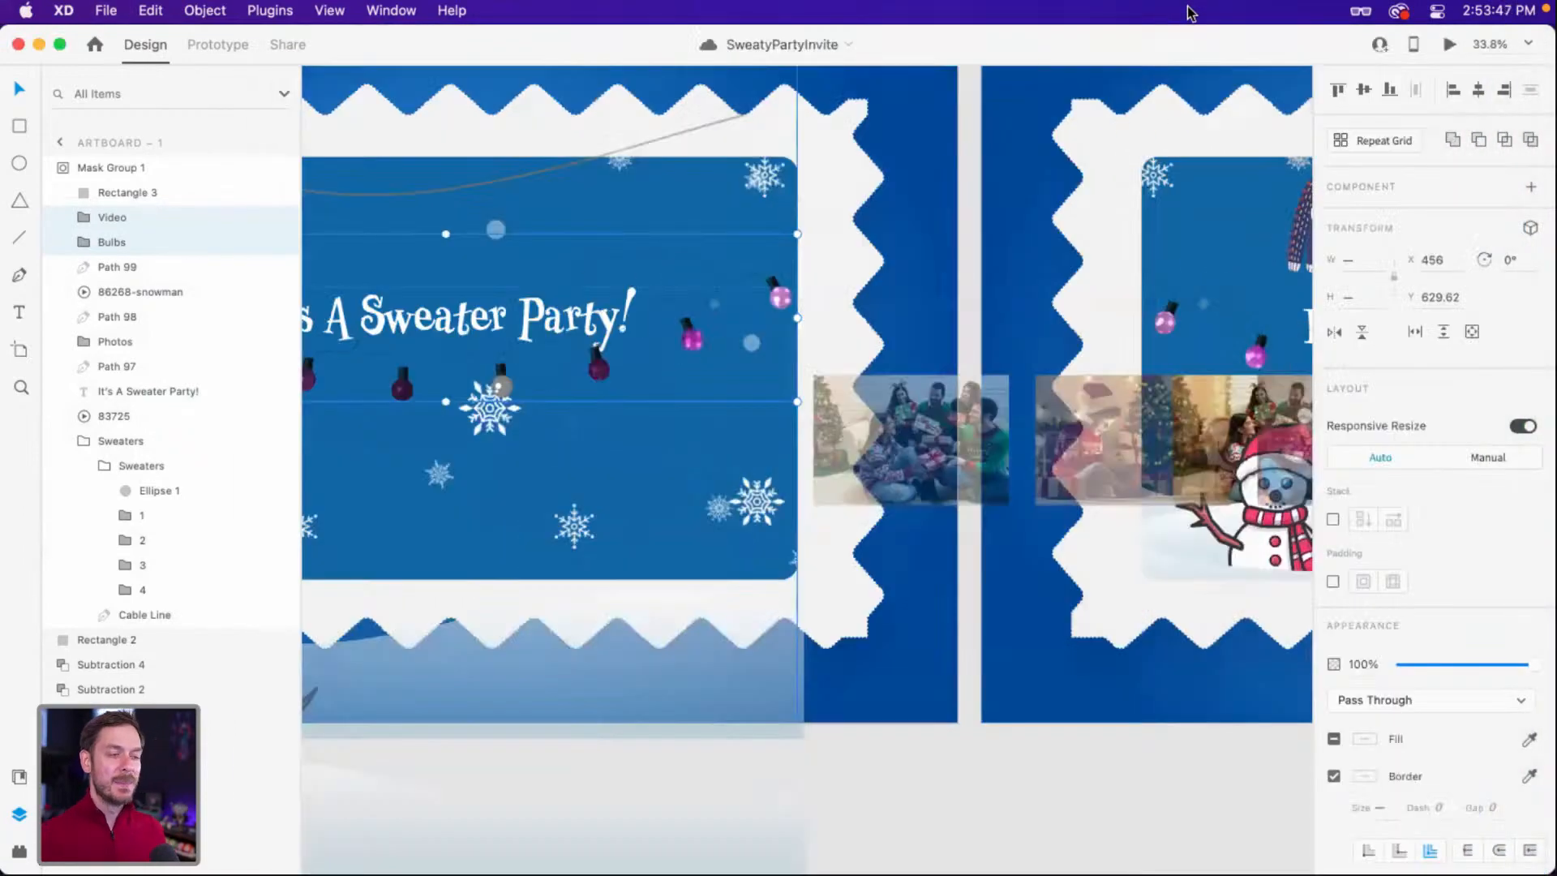